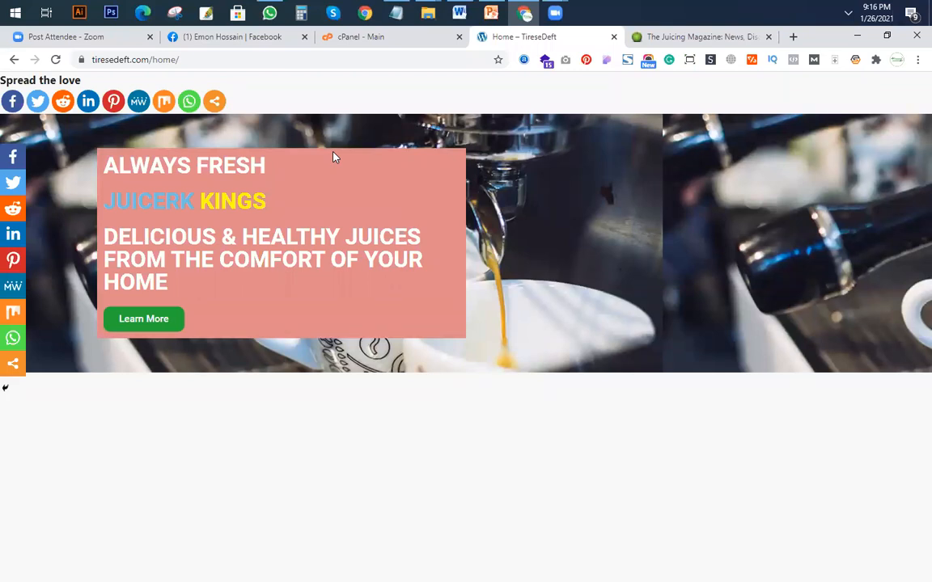
Go to the WordPress login page of the site at tiresedeft.com/wp-admin.
left_click(405, 40)
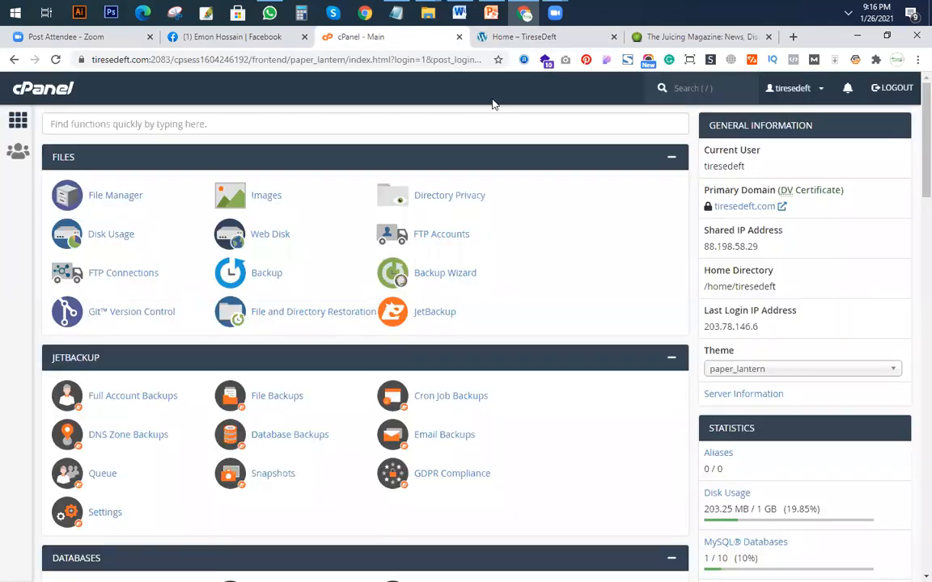
left_click(486, 35)
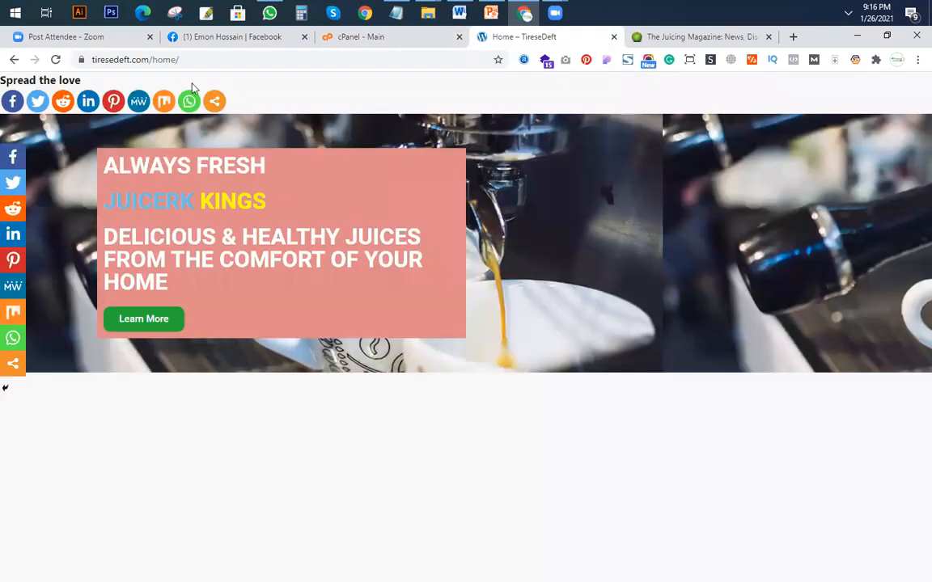
left_click(201, 56)
left_click(217, 58)
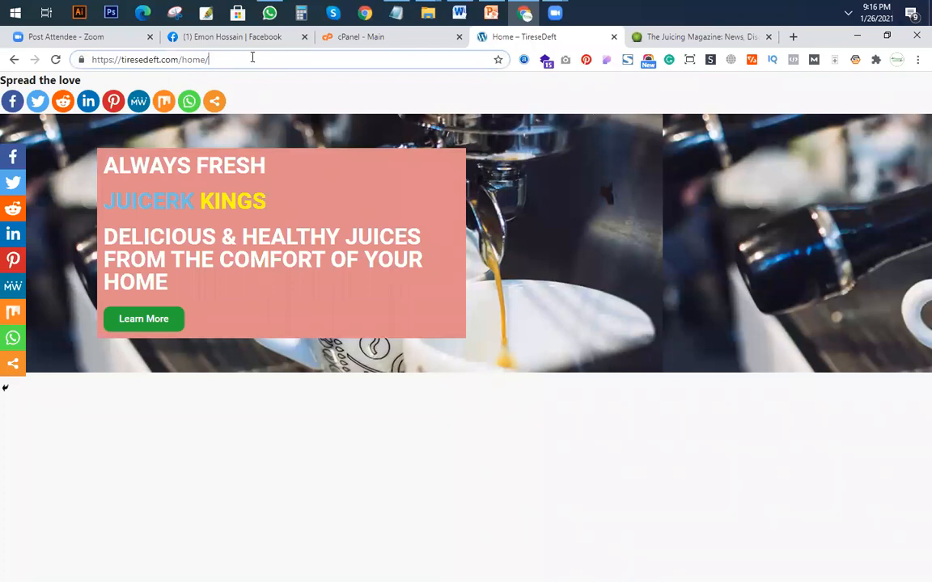
left_click_drag(196, 60, 185, 64)
type("w")
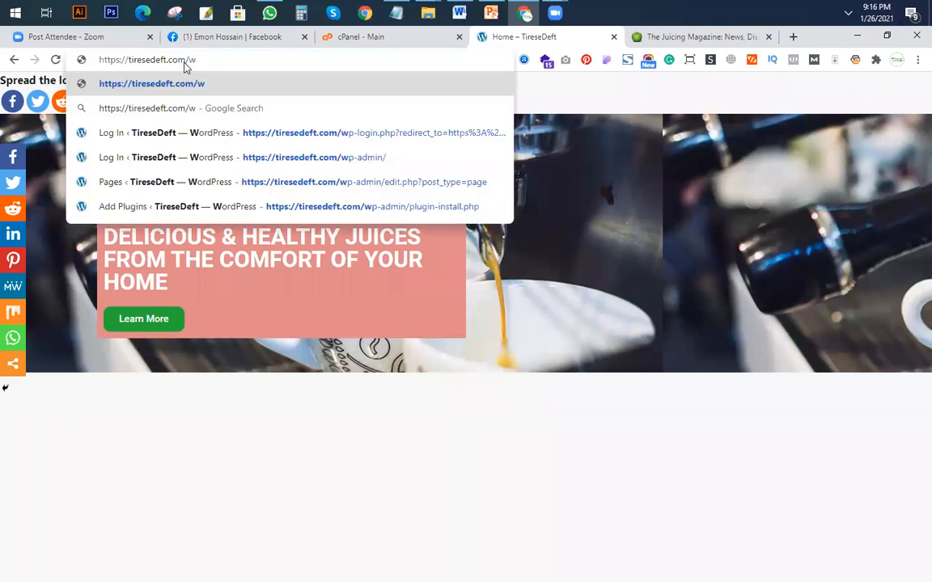
type("p-admin")
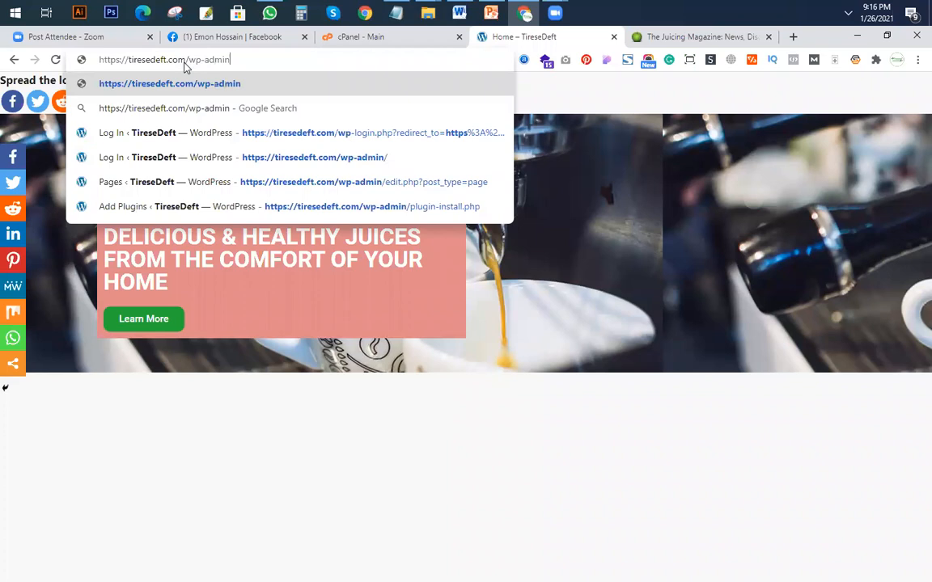
key("Return")
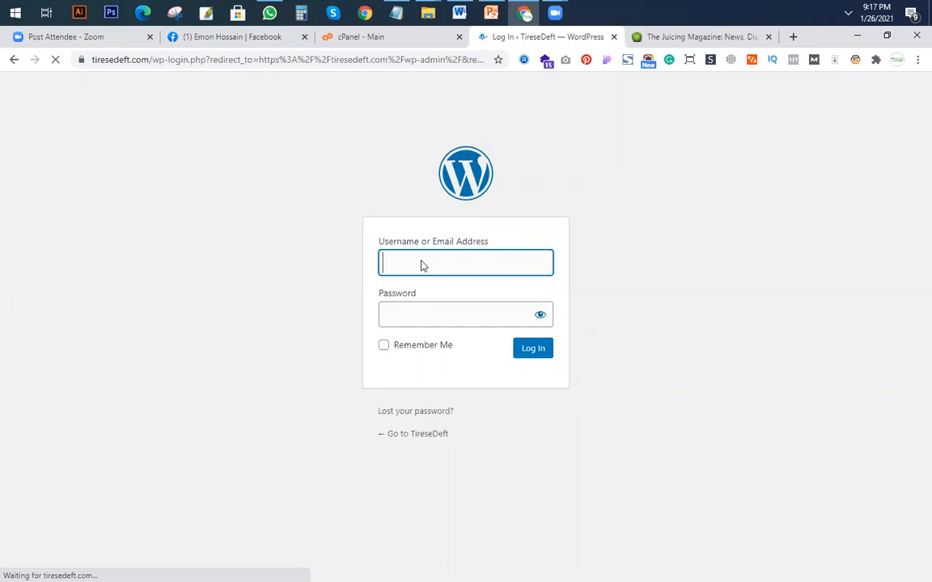
Log in to WordPress with the username admin and the account password.
type("admin")
key("Tab")
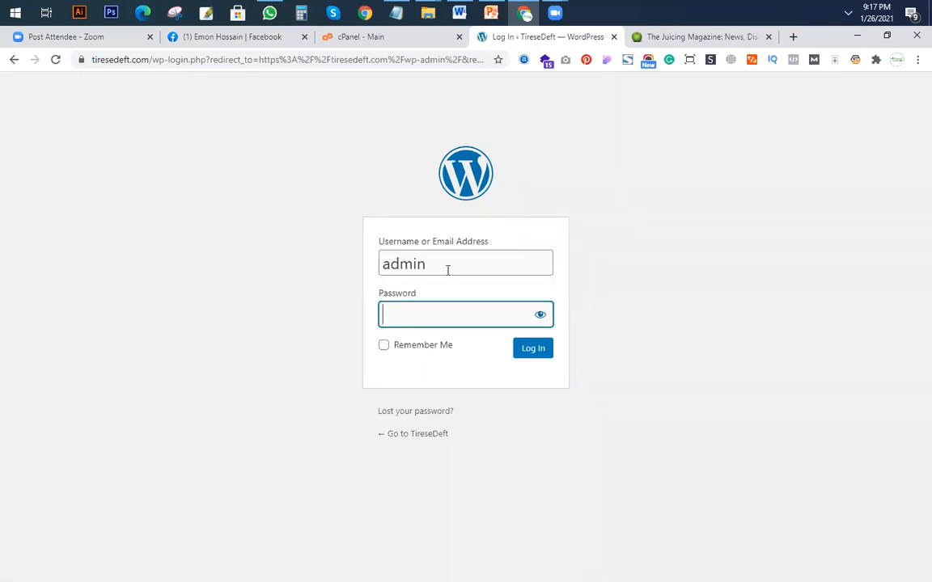
type("***********")
key("Return")
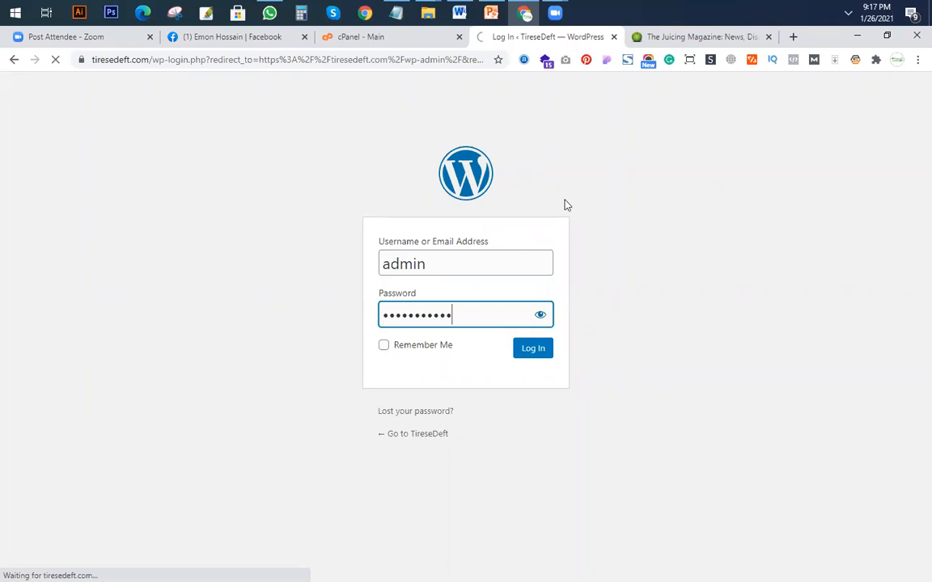
left_click(850, 15)
left_click(849, 15)
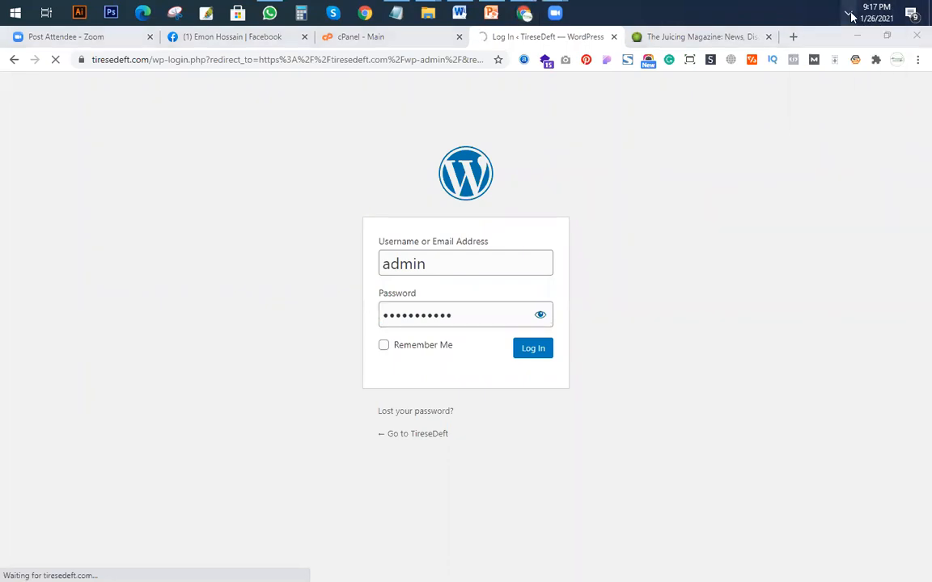
left_click(474, 323)
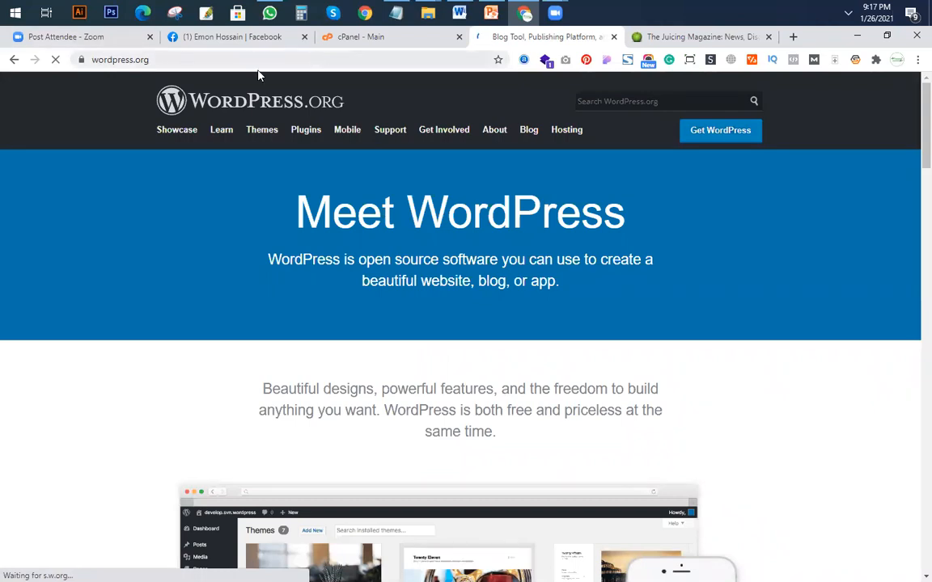
Return from wordpress.org to the site's admin dashboard at tiresedeft.com/wp-admin.
left_click(218, 59)
type("tiresedeft.com/wp-admin")
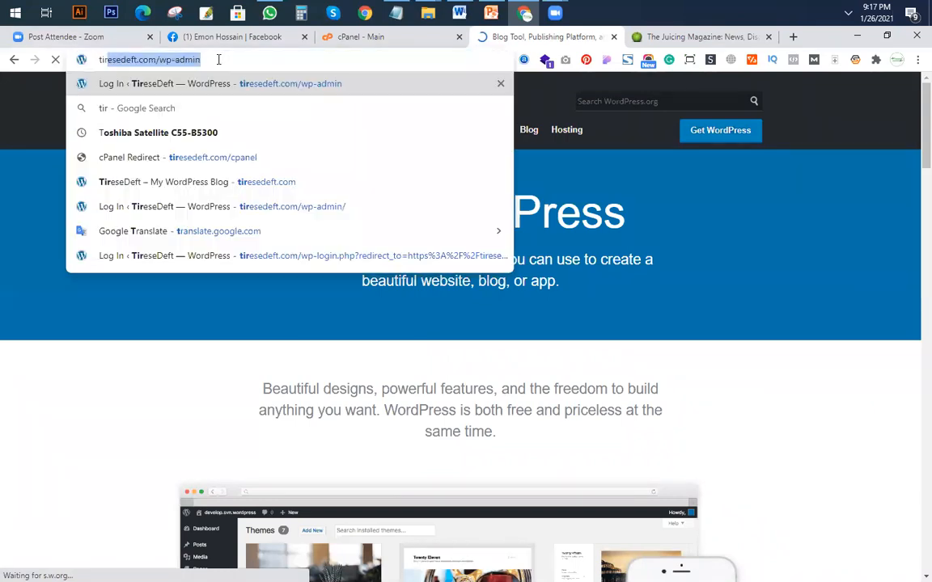
key("Return")
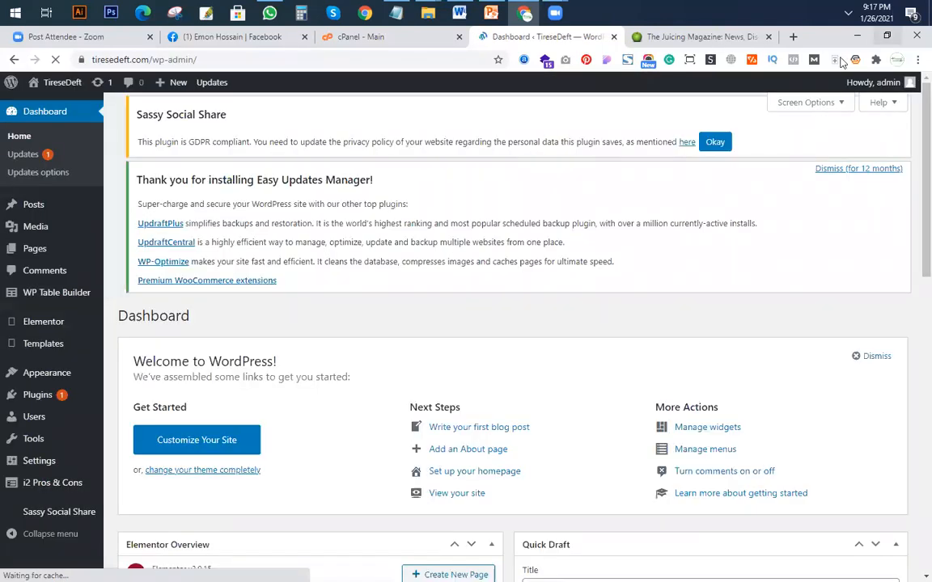
Log out of WordPress and try to log back in with the username admin and the account password.
mouse_move(859, 86)
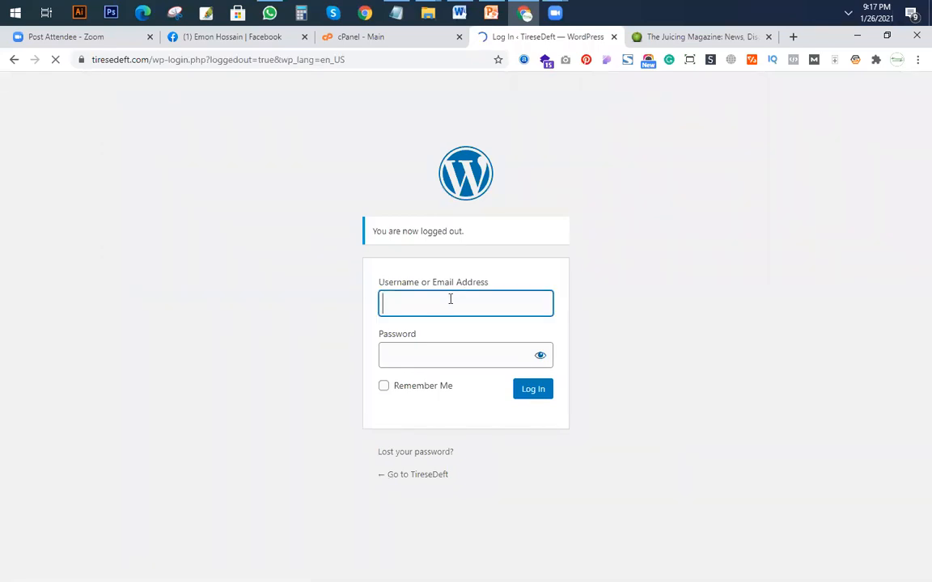
type("admin")
key("Tab")
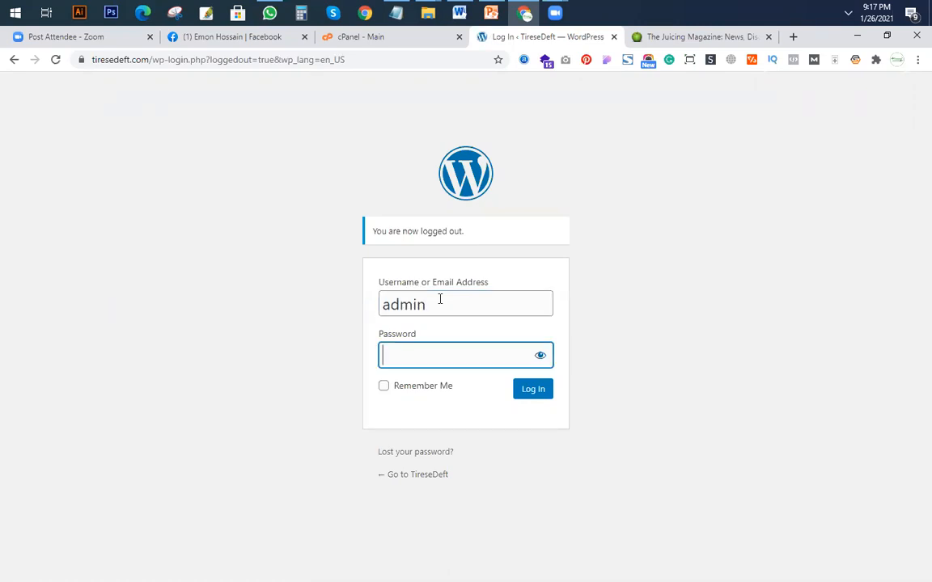
type("••••••••")
key("Return")
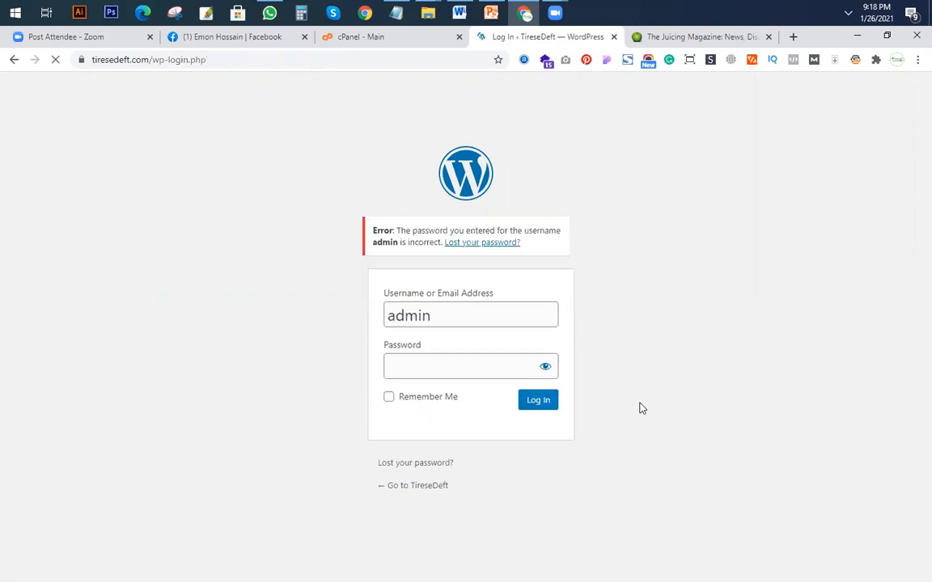
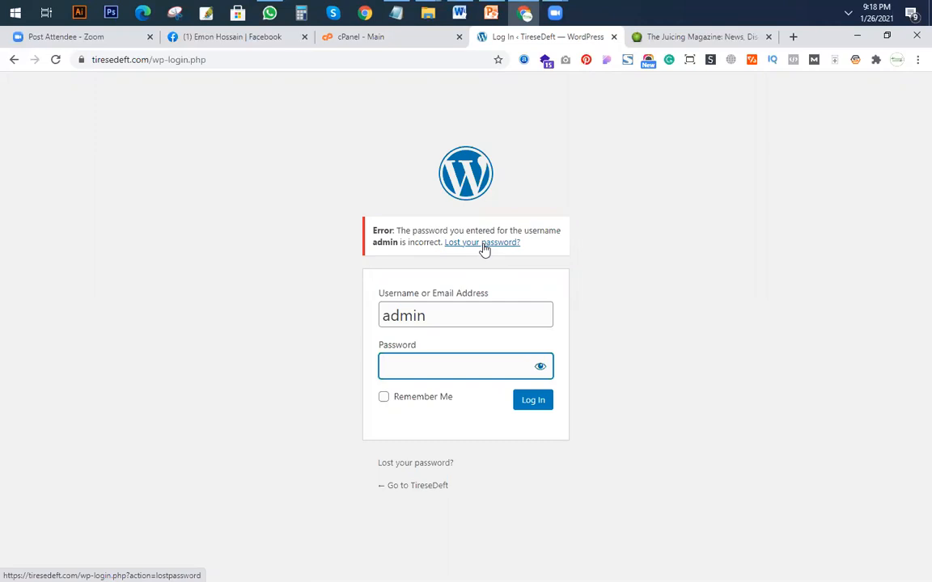
key("super+r")
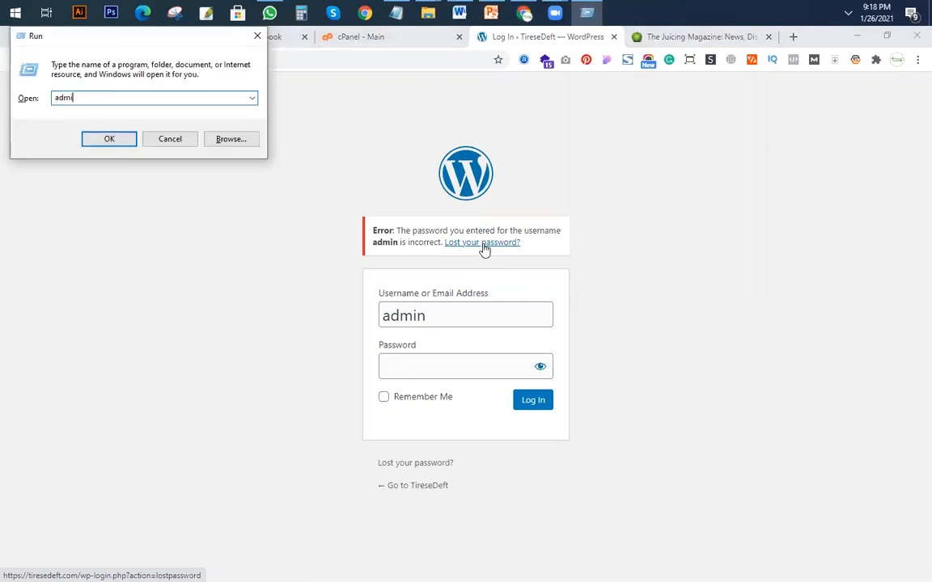
left_click_drag(54, 98, 18, 96)
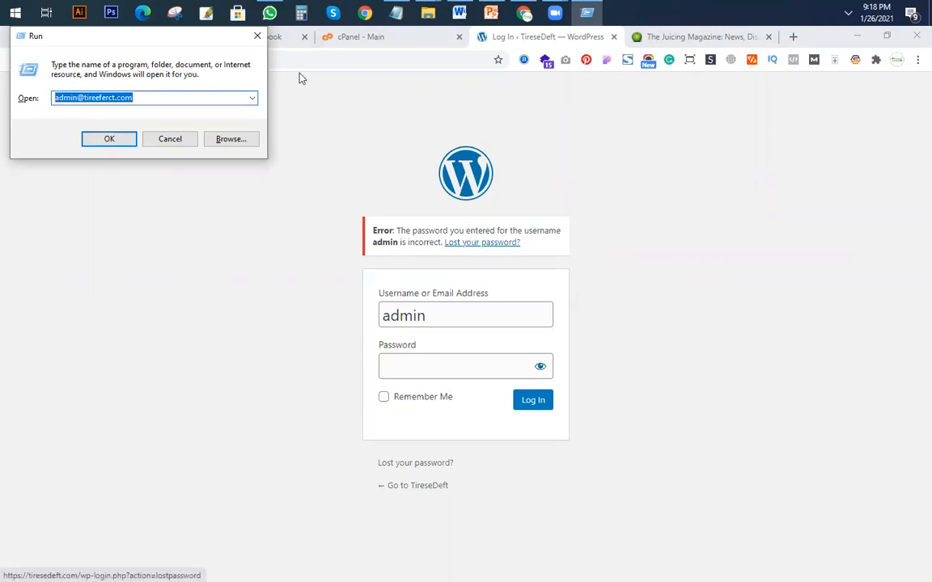
left_click(258, 36)
left_click(391, 40)
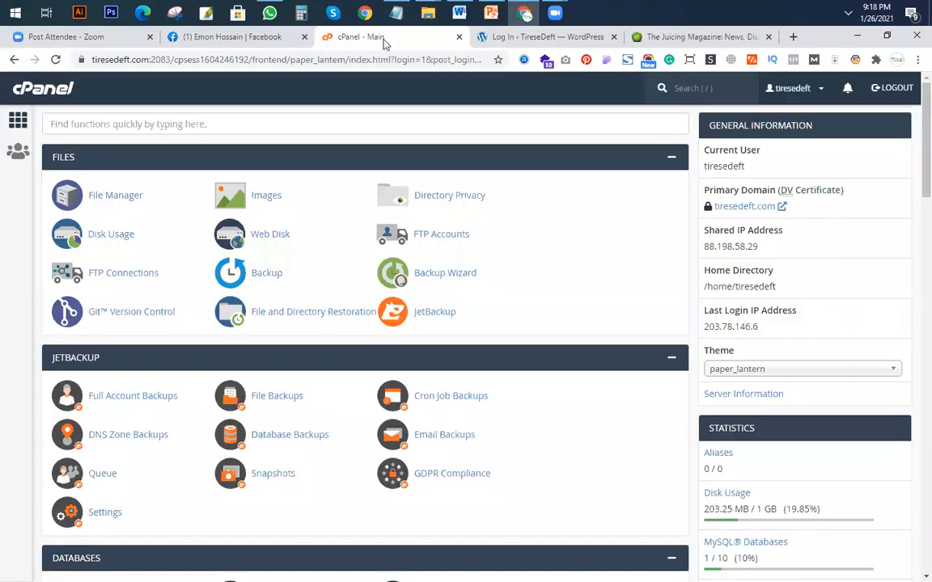
left_click(501, 42)
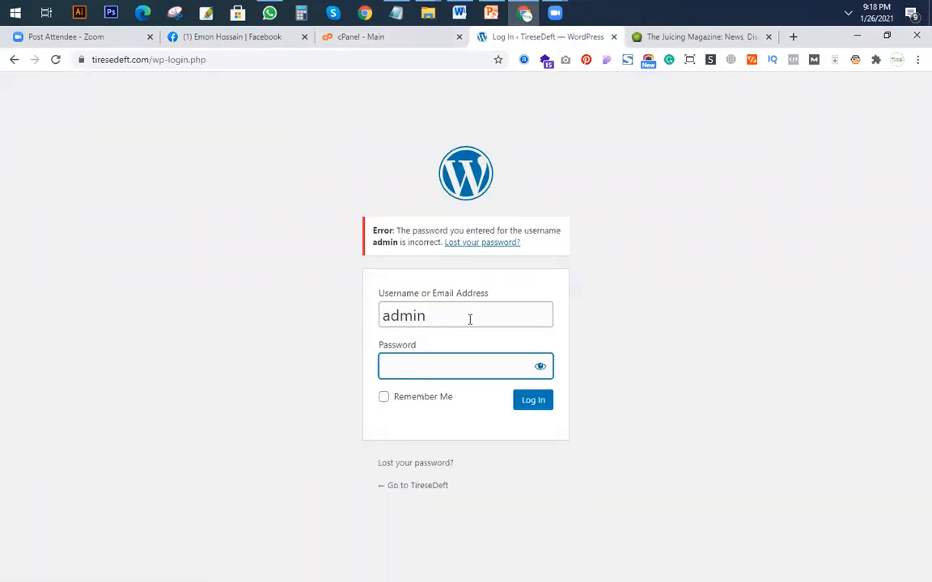
Try to request a new WordPress password through the lost-password form by submitting a personal e-mail address.
left_click(483, 243)
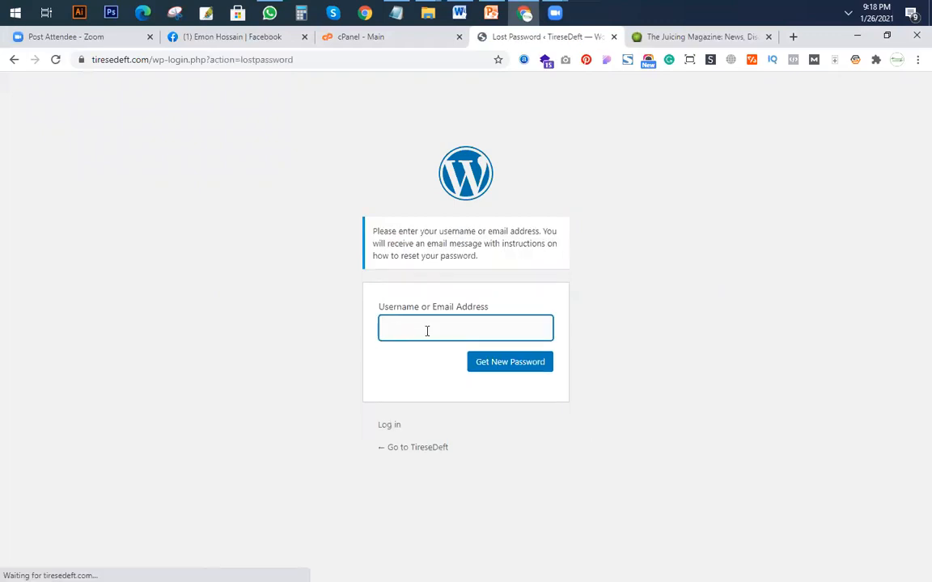
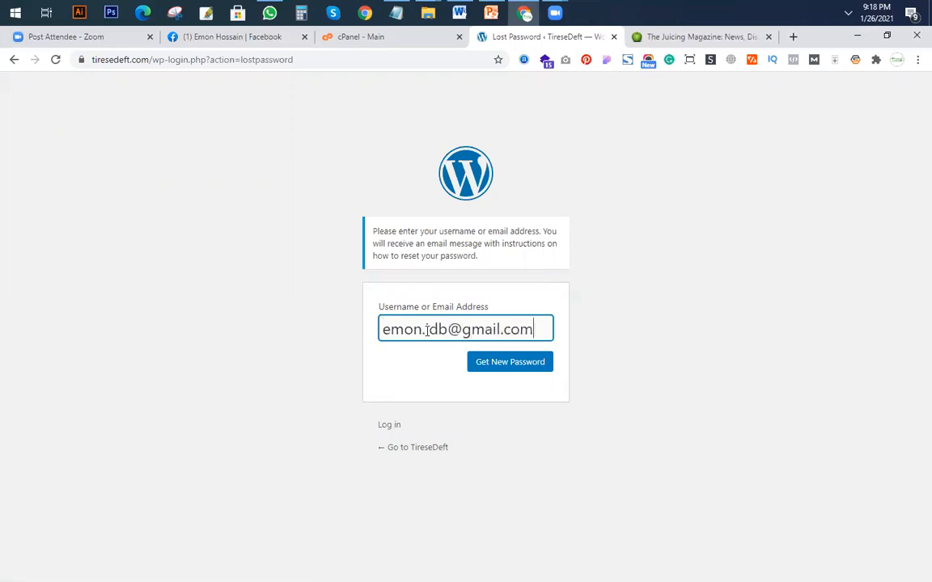
left_click(531, 369)
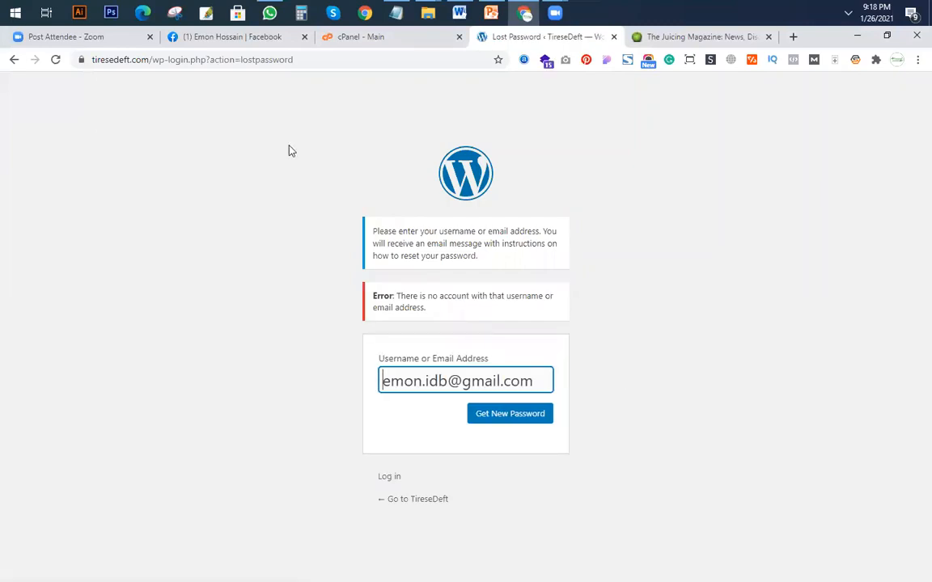
left_click_drag(148, 59, 55, 62)
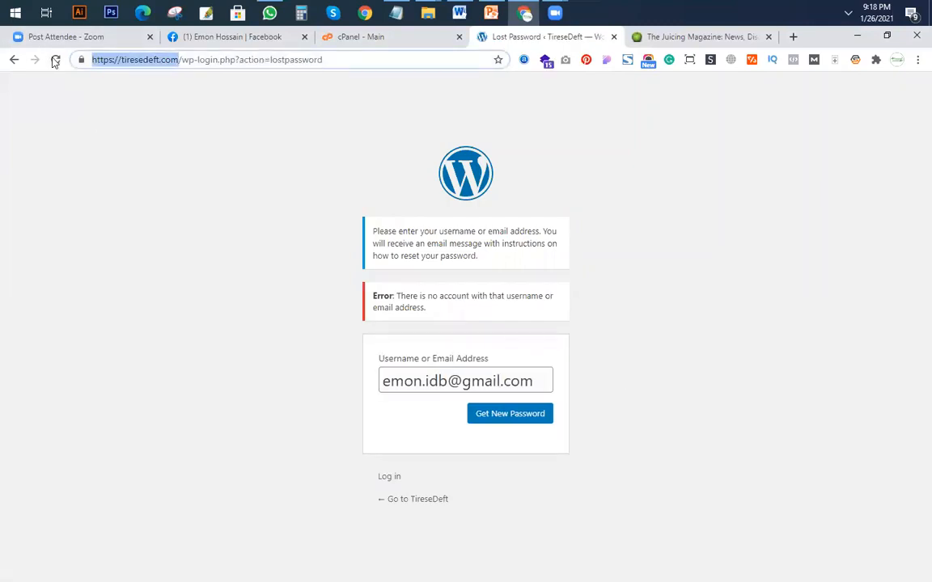
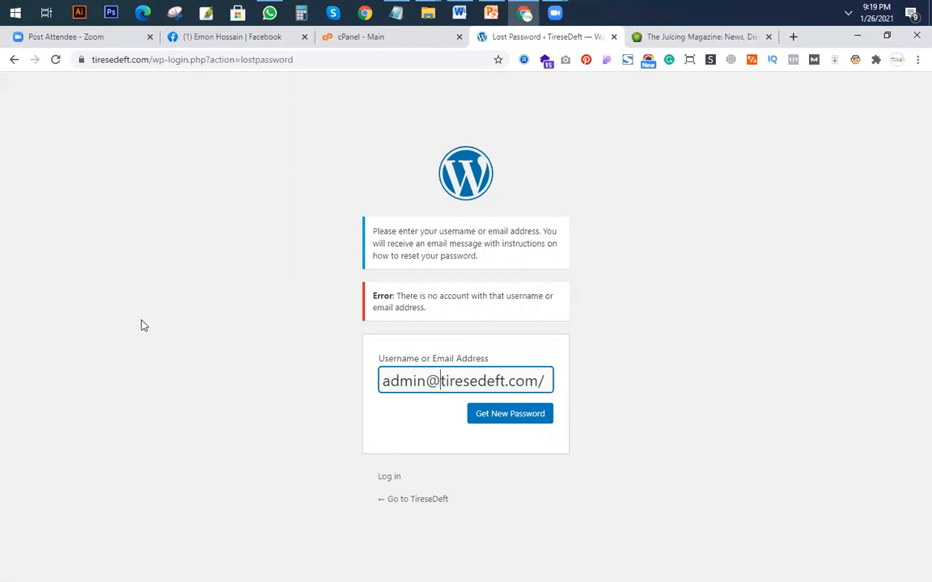
Remove the trailing slash from the site's admin e-mail address and request a new WordPress password.
left_click(547, 382)
key("BackSpace")
left_click(533, 415)
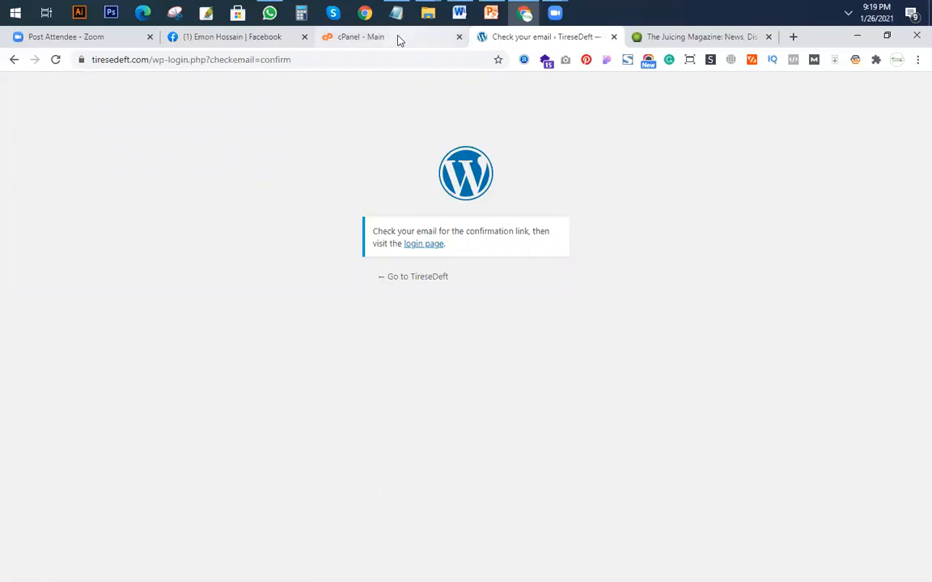
Open the default e-mail account's inbox in Roundcube through cPanel's Email Accounts.
key("ctrl+shift+Tab")
scroll(145, 356, "down", 10)
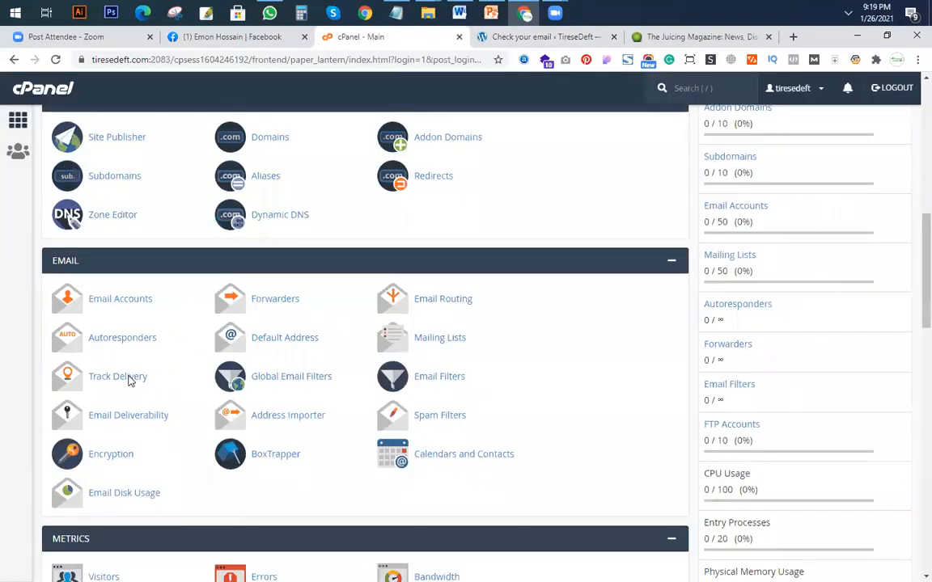
scroll(136, 387, "up", 2)
left_click(133, 171)
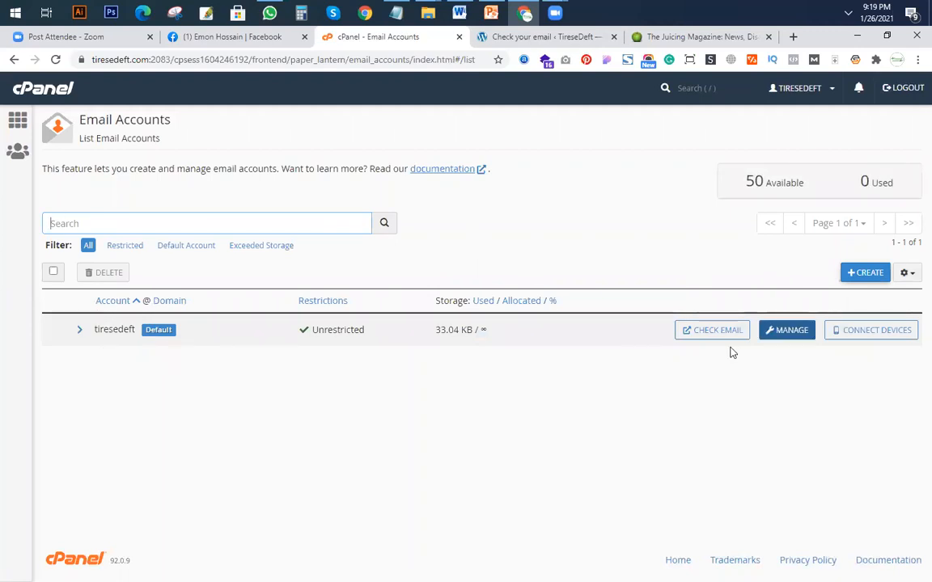
left_click(712, 331)
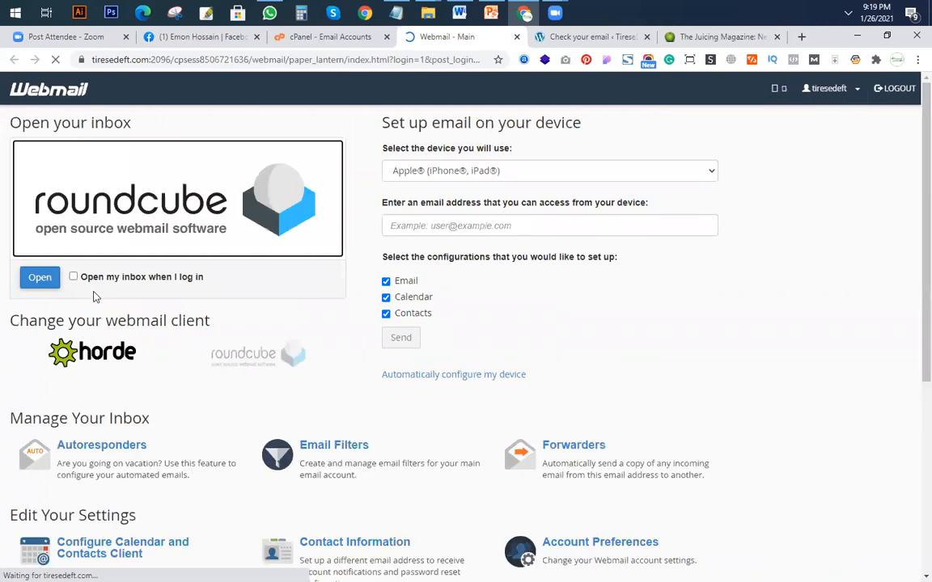
left_click(40, 277)
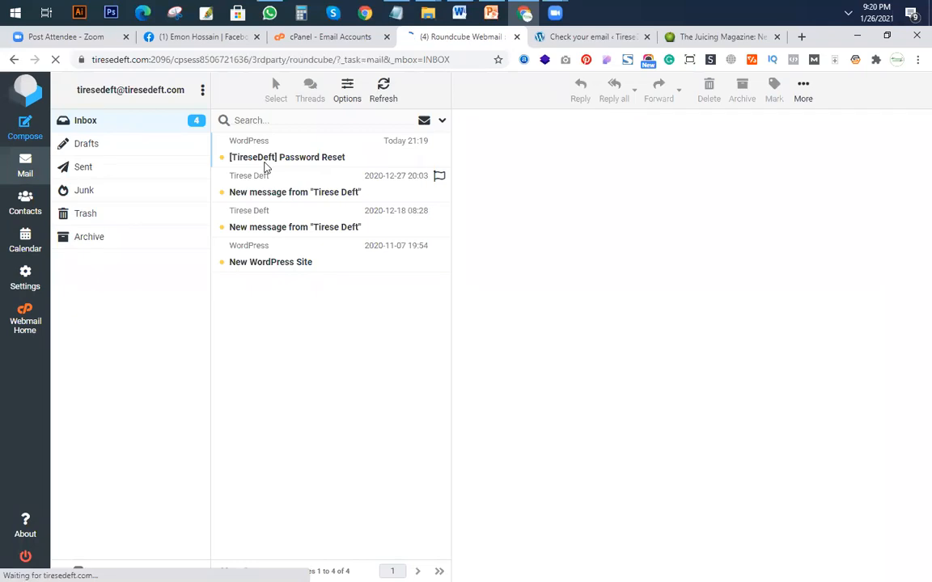
Open the [TireseDeft] Password Reset message and follow its password reset link.
left_click(265, 166)
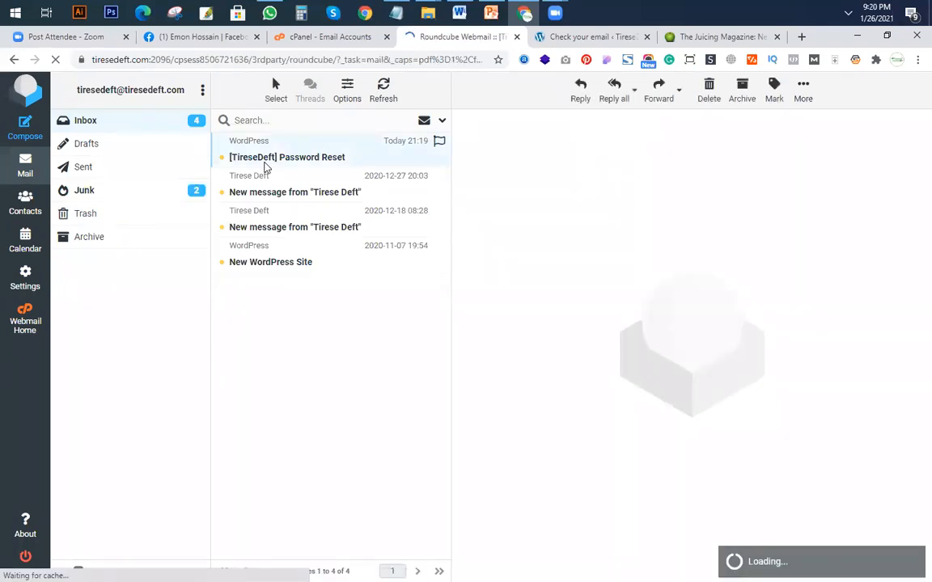
double_click(265, 166)
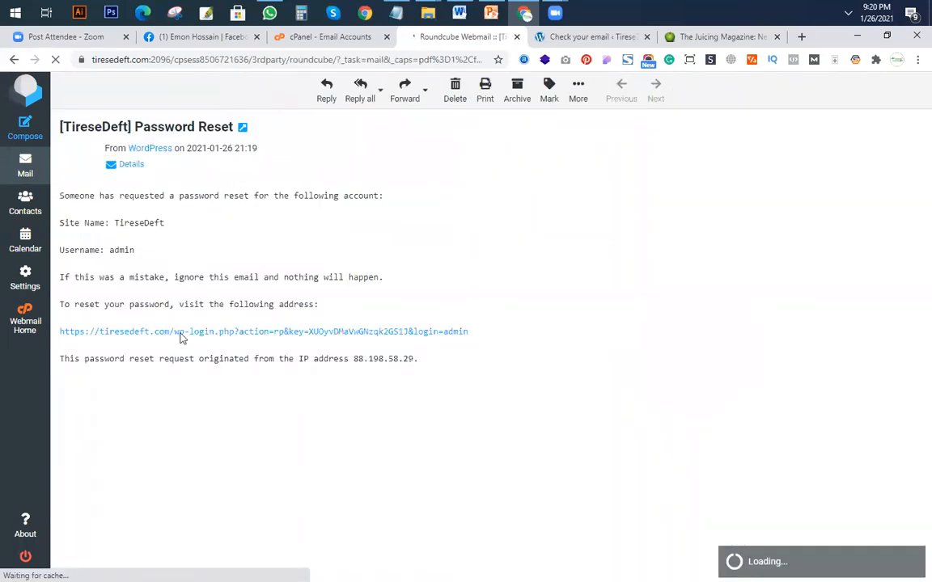
left_click(427, 333)
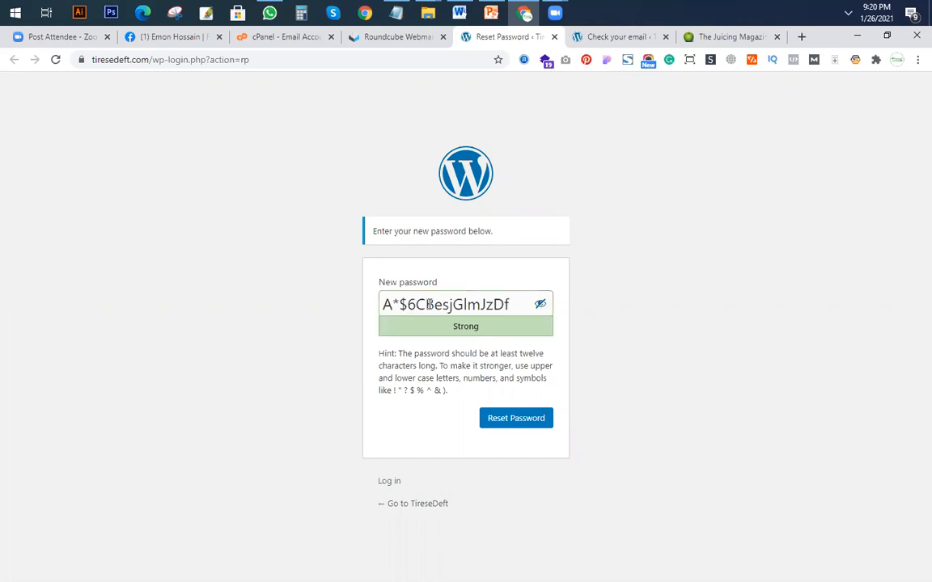
Close the password reset and webmail pages, and load the tiresedeft.com/wp-admin login page.
left_click(554, 37)
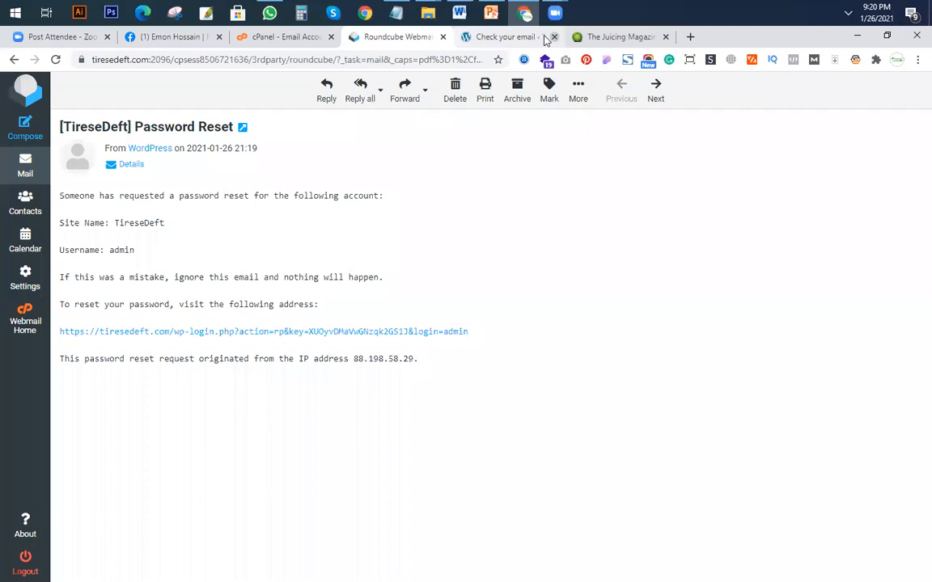
left_click(444, 37)
left_click_drag(374, 62, 172, 69)
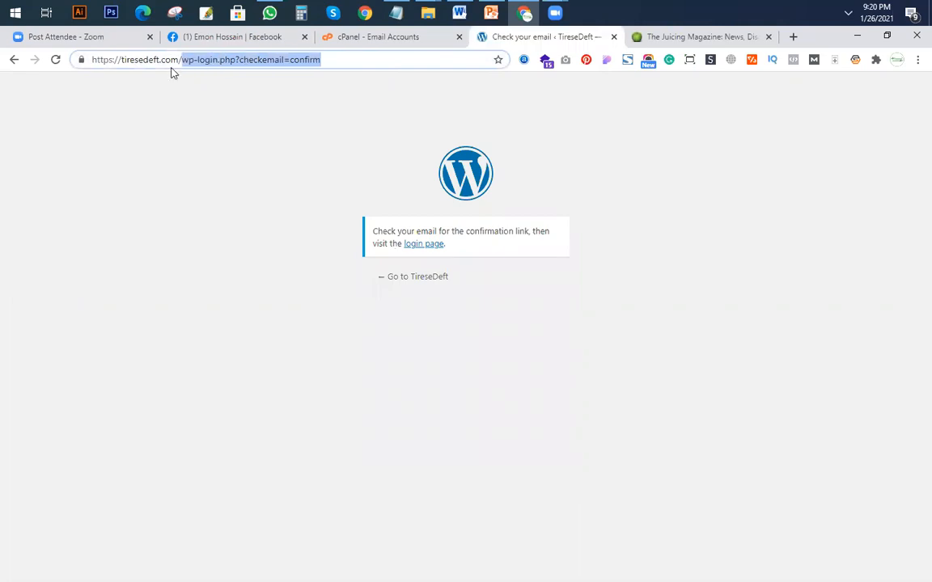
type("wp-ad")
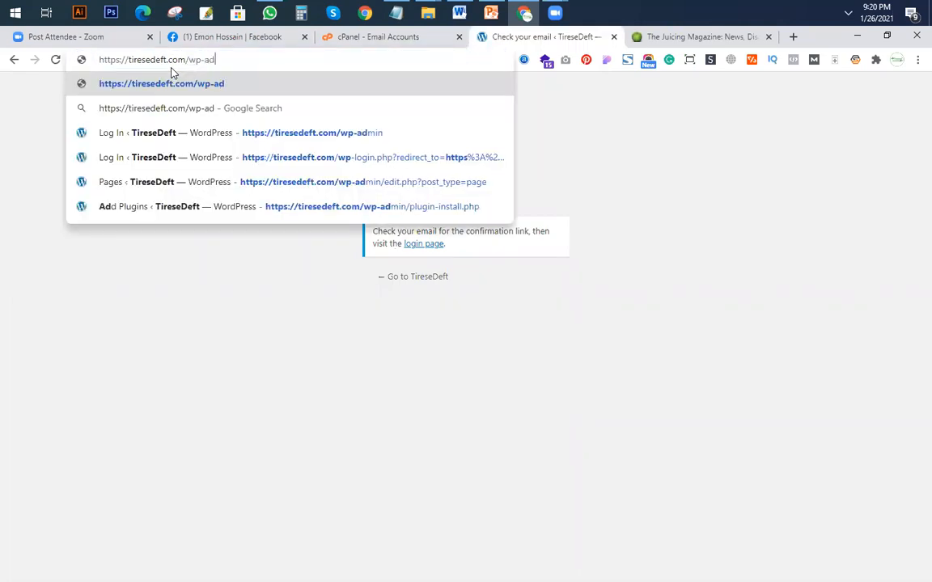
type("min")
key("Return")
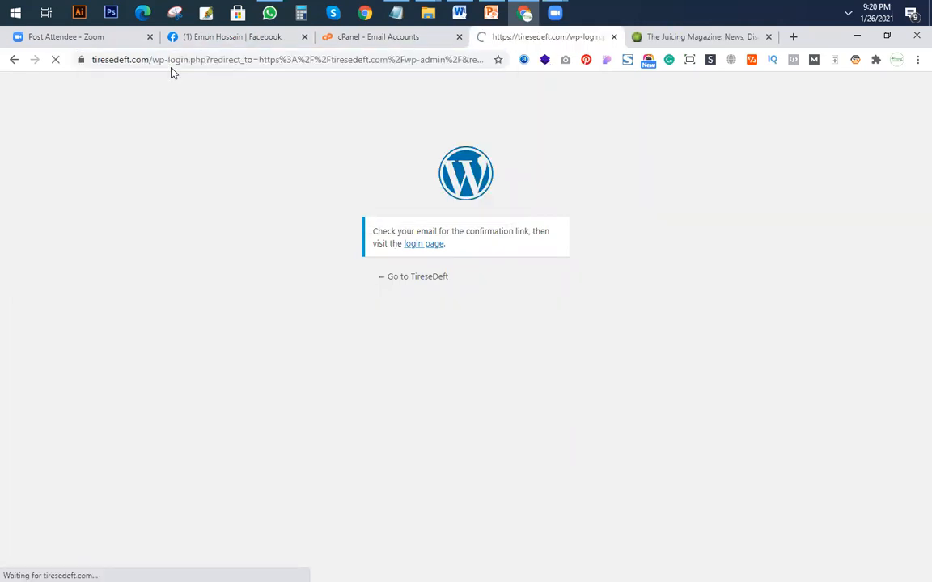
Try to log in to WordPress with the username admin and the account password.
type("ad")
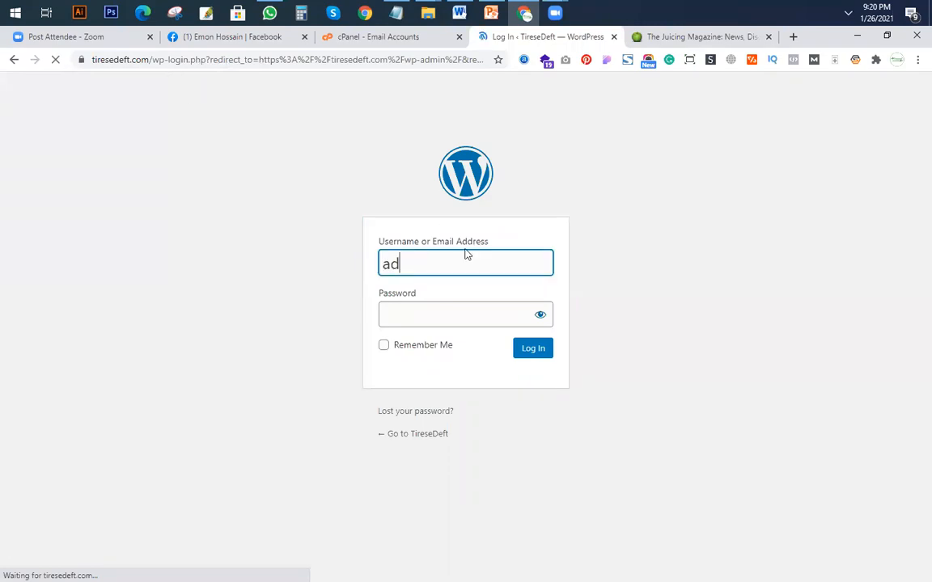
type("fmin")
key("ctrl+a")
type("admin")
key("Tab")
type("•••••••••")
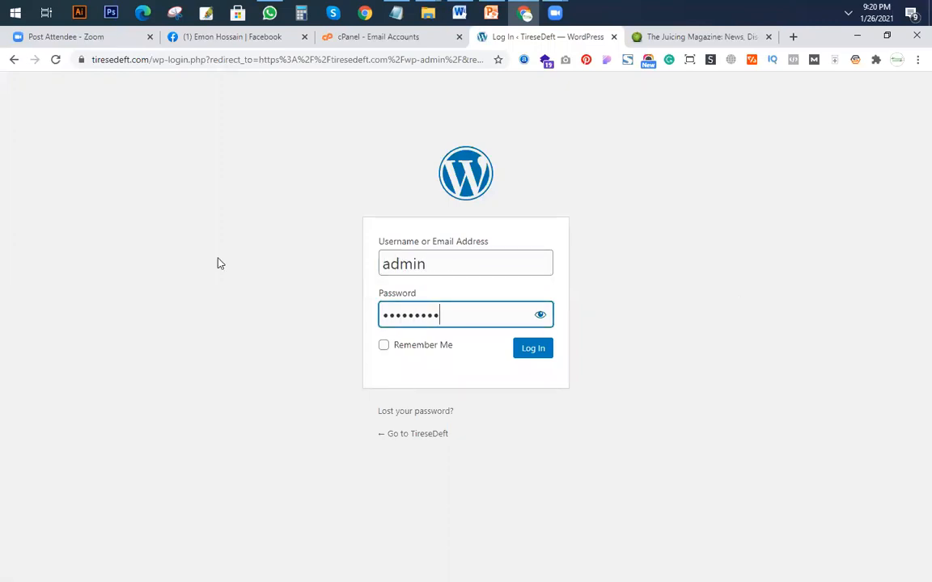
left_click(533, 348)
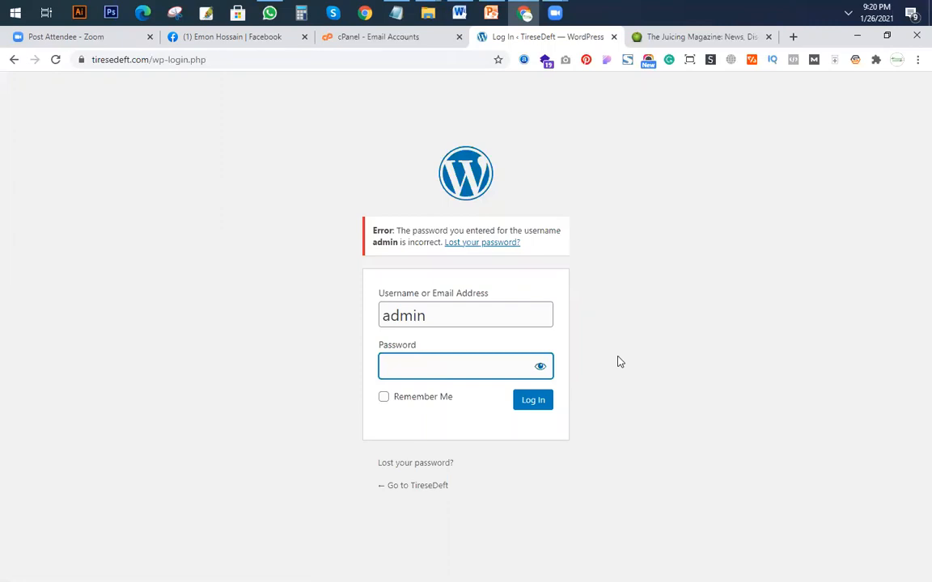
Return to the cPanel main page, search its functions for php and open phpMyAdmin.
key("ctrl+shift+Tab")
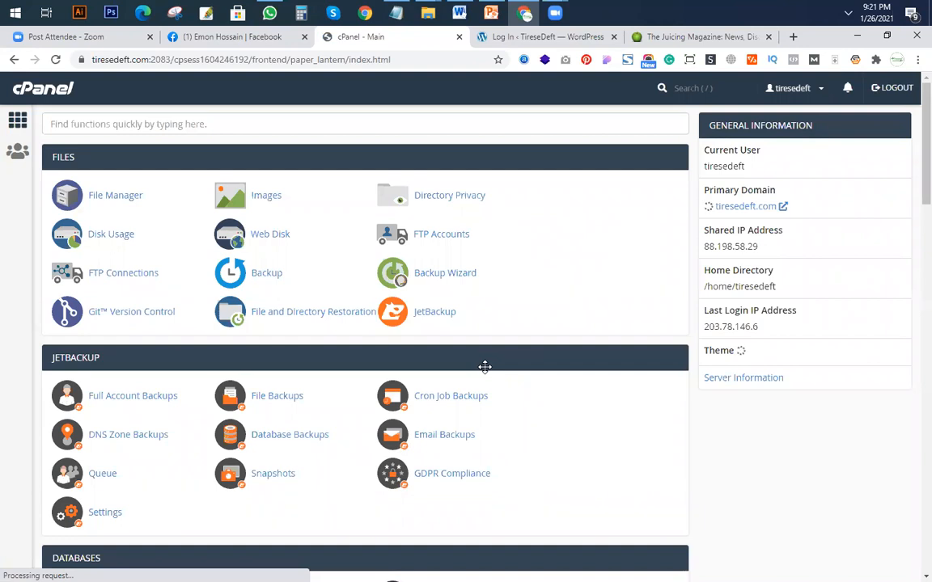
scroll(375, 372, "down", 3)
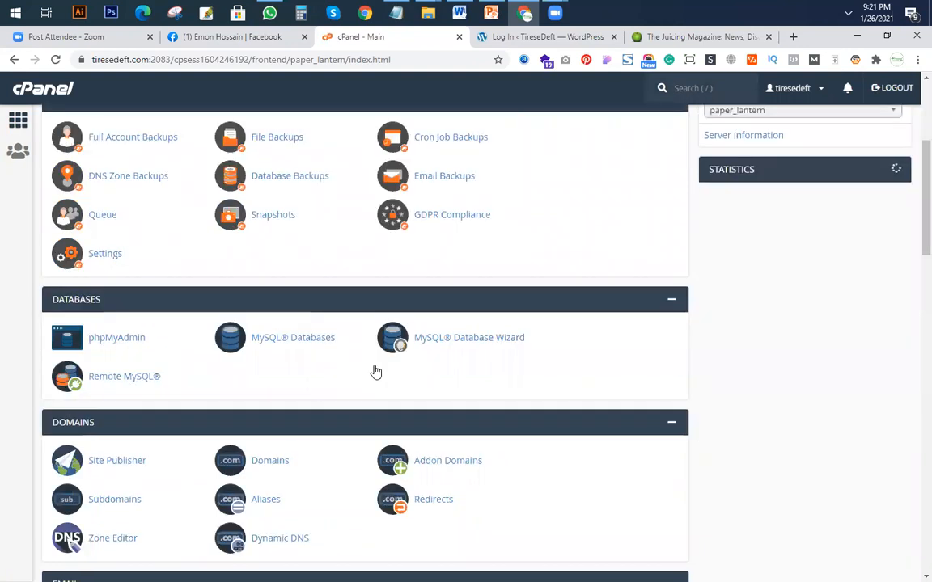
scroll(375, 372, "down", 3)
scroll(340, 336, "up", 6)
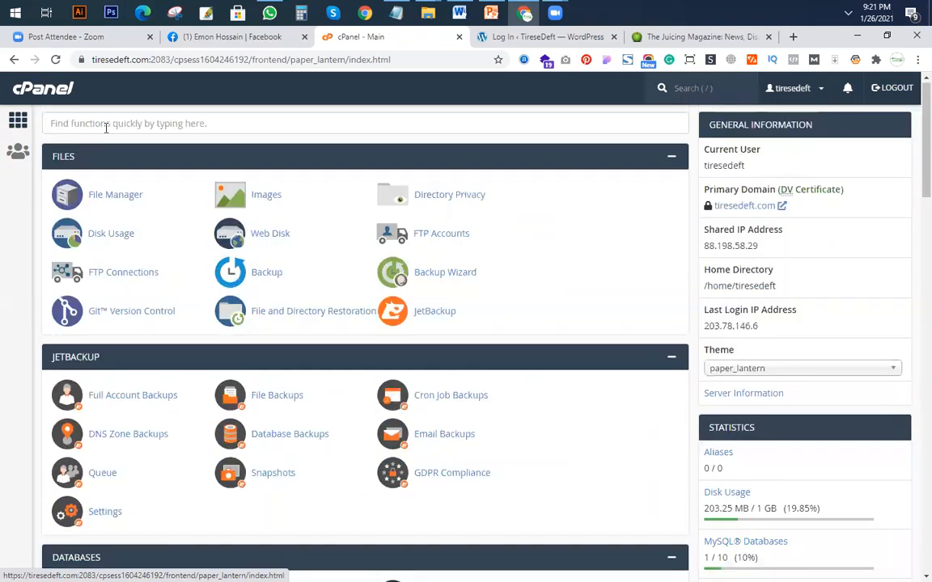
left_click(106, 125)
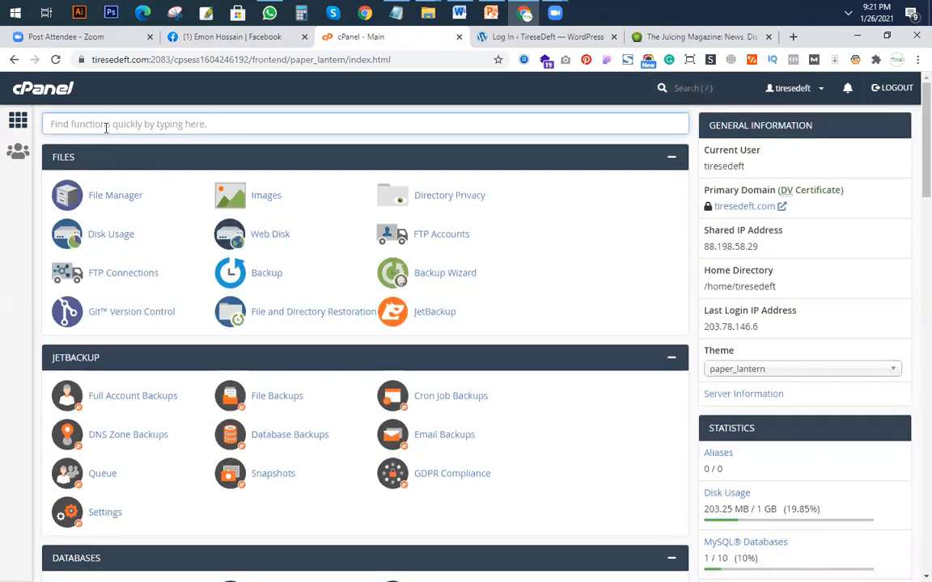
type("phpa")
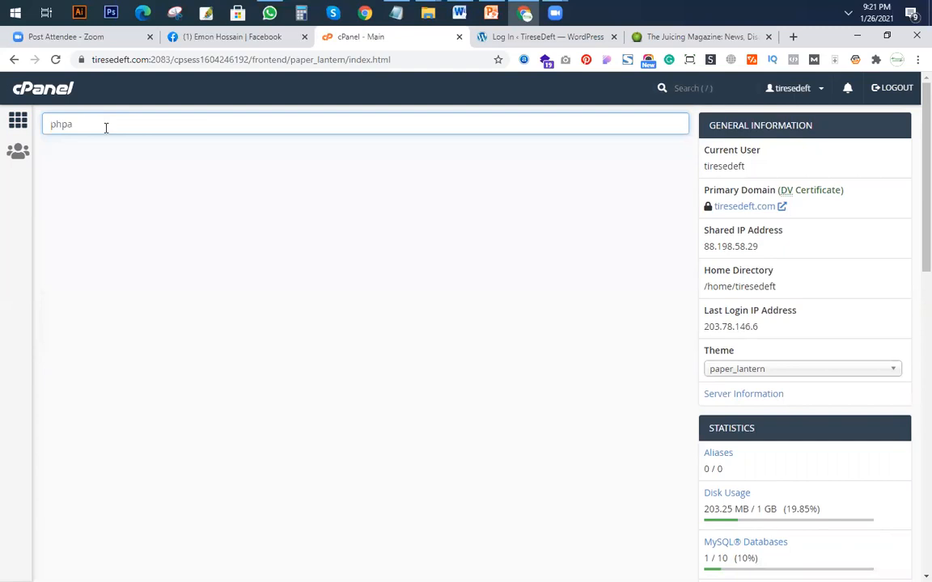
key("BackSpace")
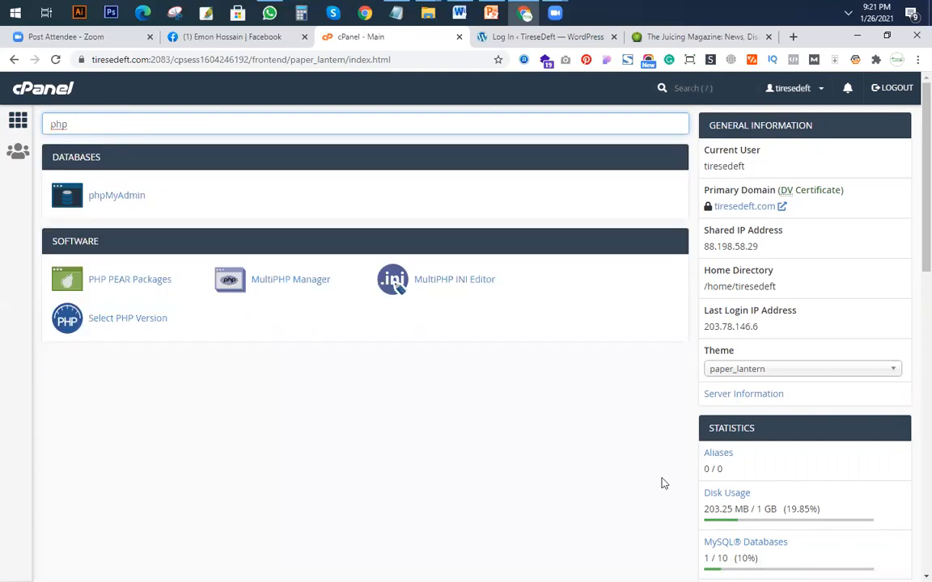
left_click(118, 196)
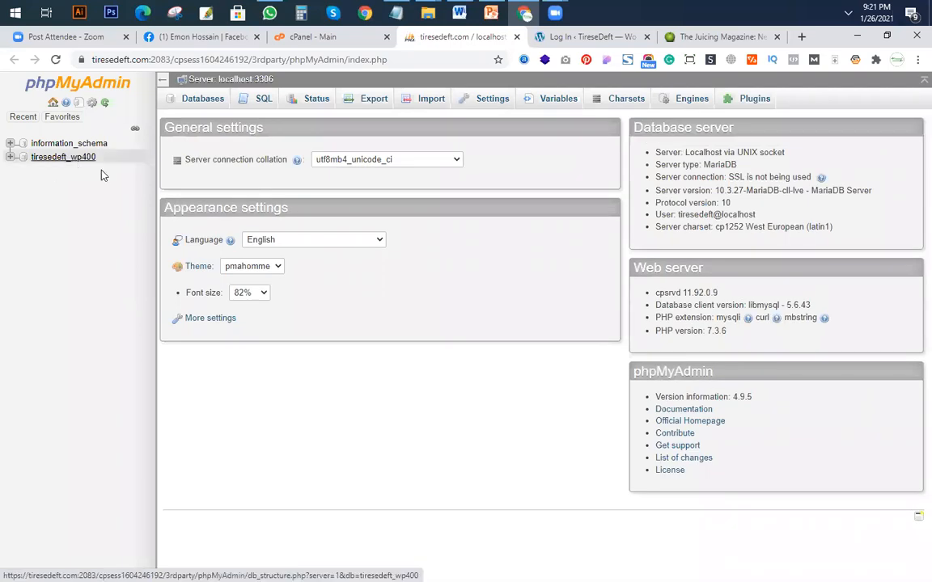
Open the wpn0_users table of the tiresedeft_wp400 database and bring up the admin row for editing.
left_click(10, 158)
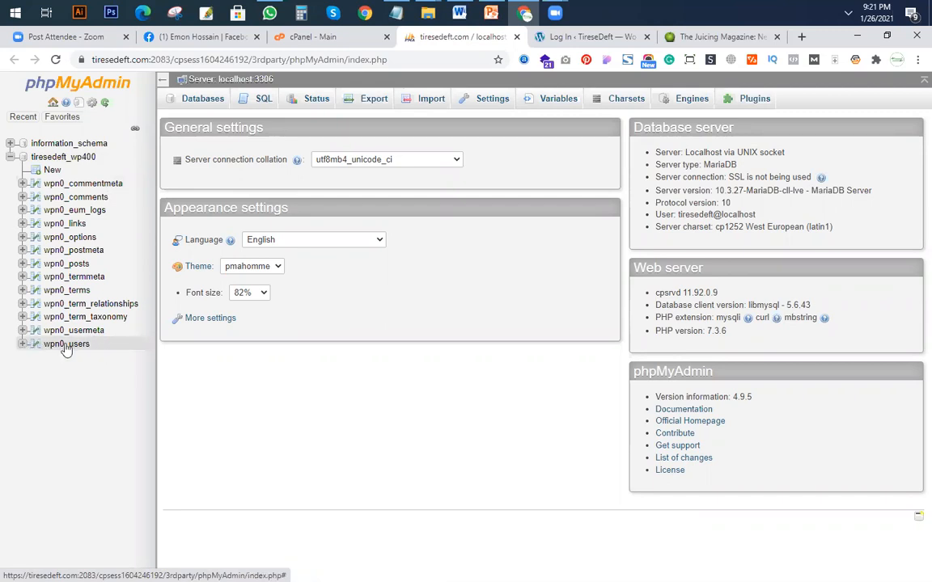
left_click(66, 345)
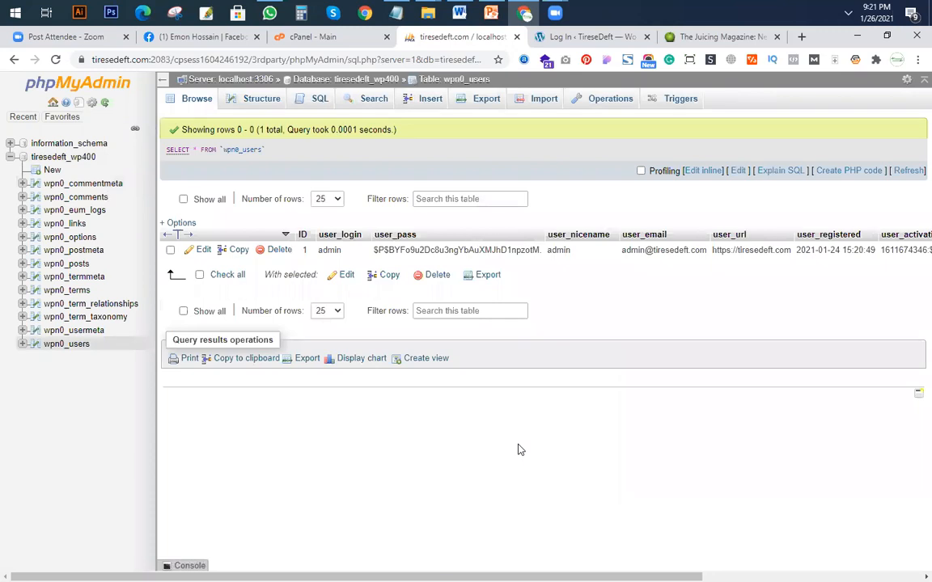
left_click(202, 251)
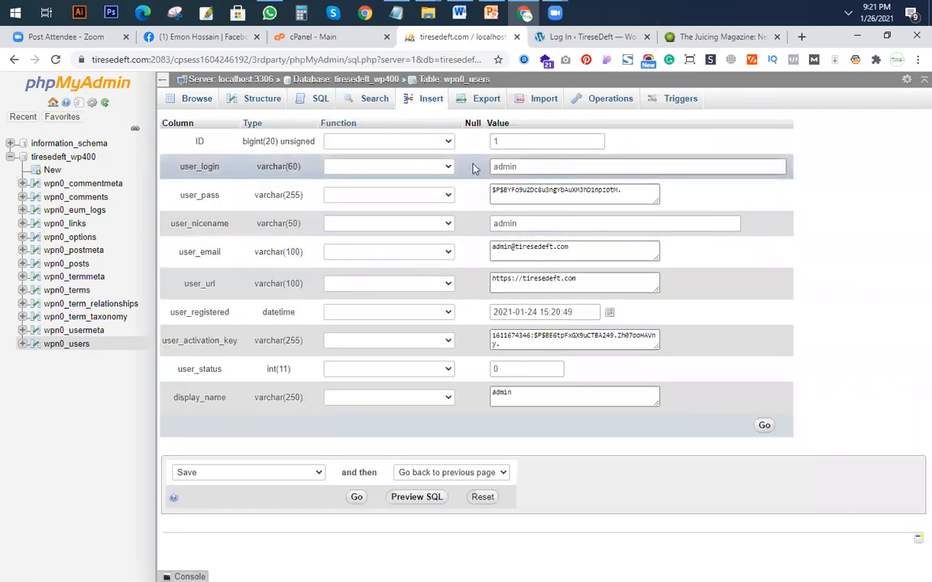
Check the admin row's user_login value and enter its user_pass field for editing.
left_click_drag(491, 166, 579, 162)
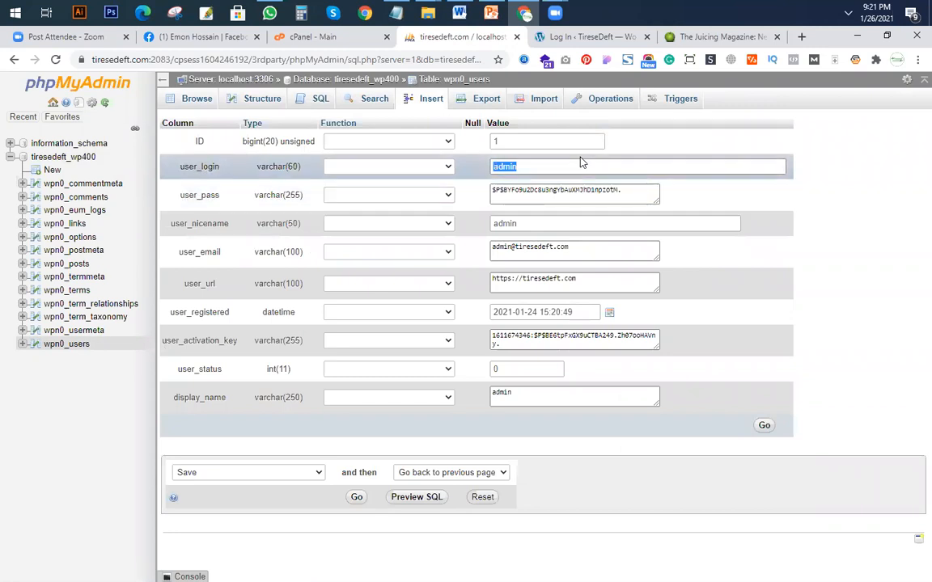
left_click(602, 166)
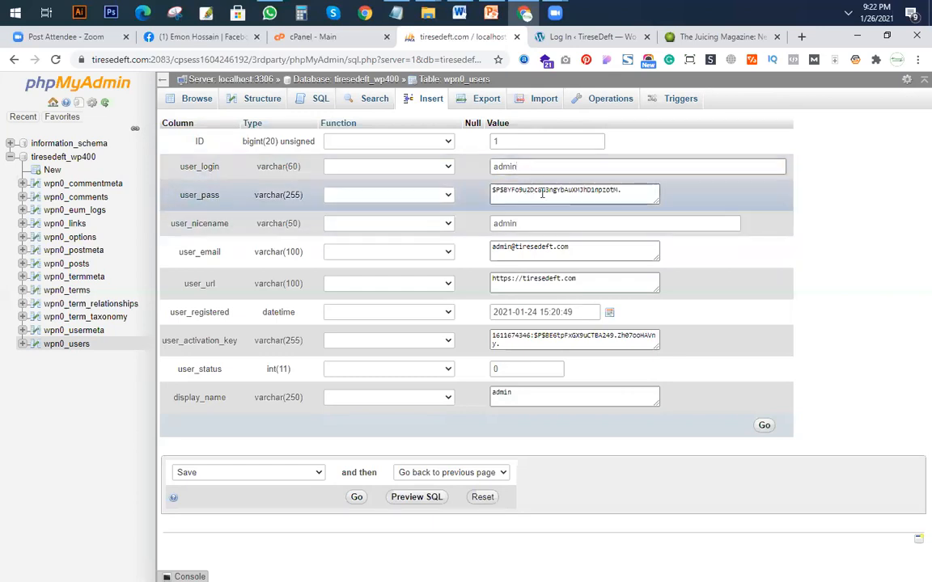
left_click(630, 191)
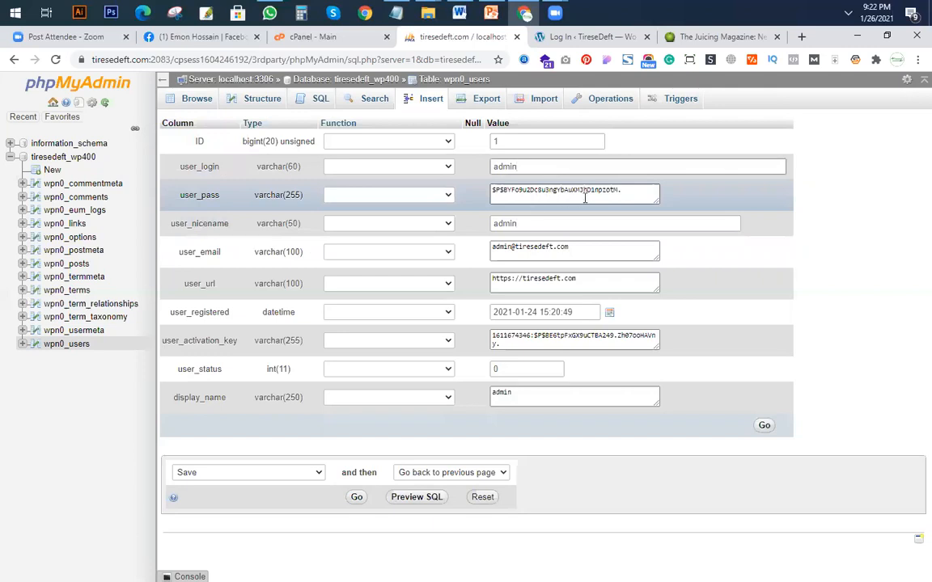
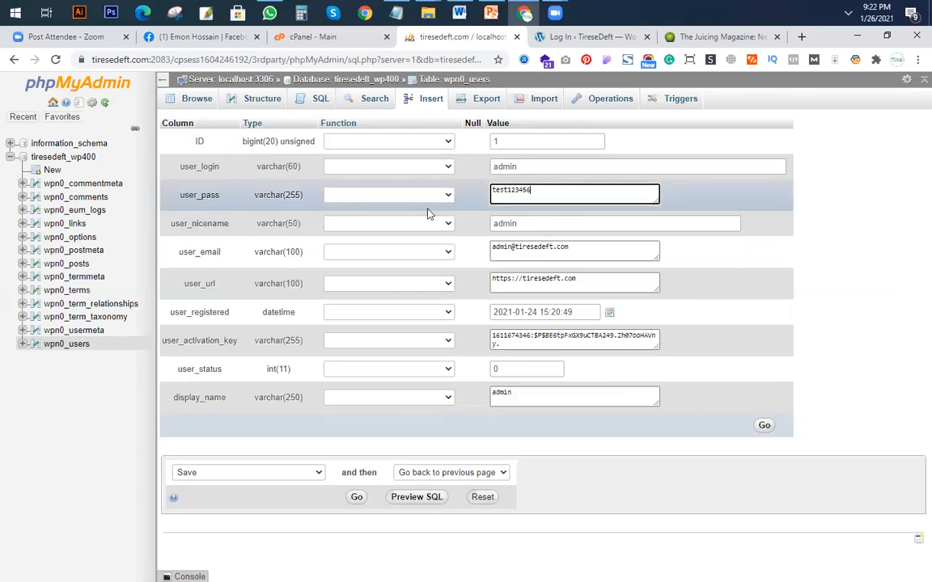
Apply the MD5 function to the admin row's user_pass value and save the edited row.
left_click(446, 199)
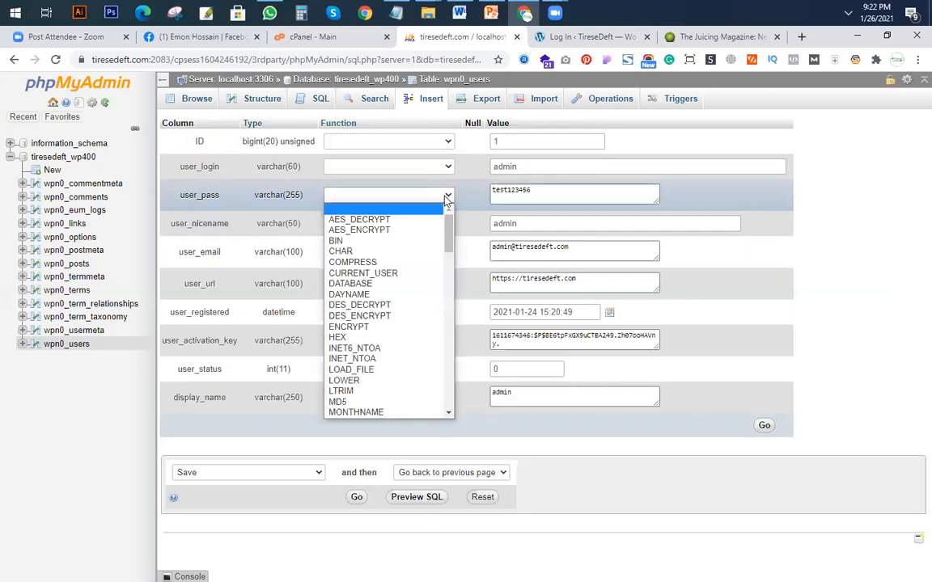
left_click_drag(447, 232, 443, 284)
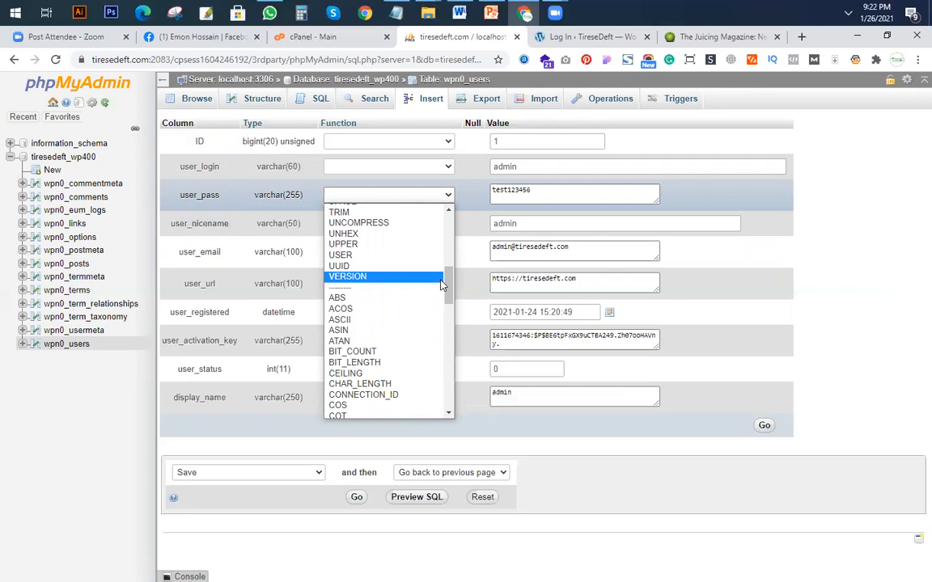
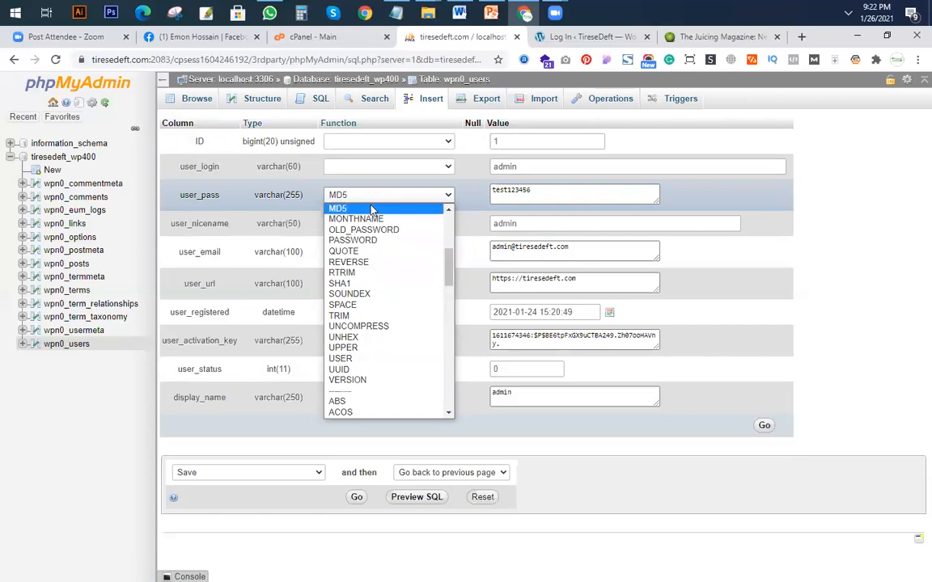
left_click(345, 212)
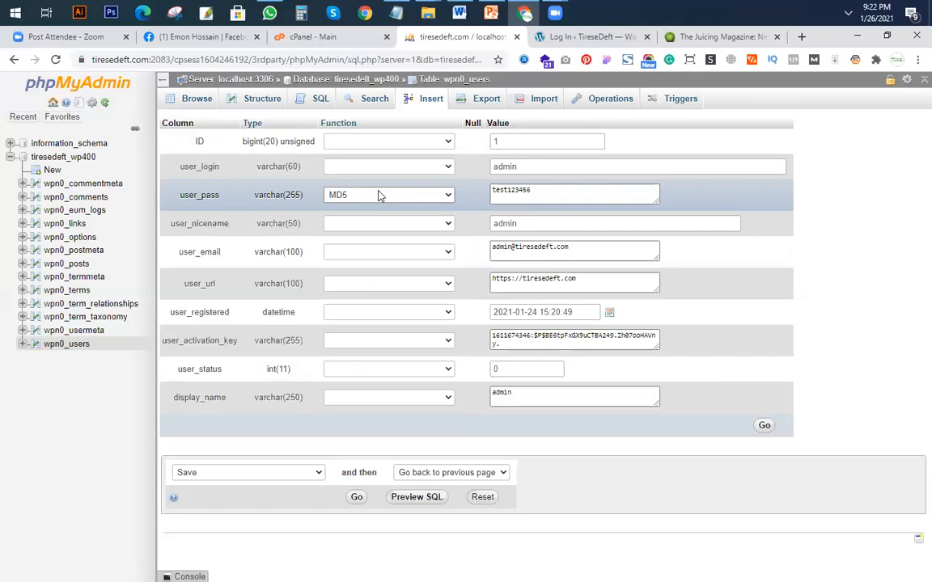
left_click(357, 498)
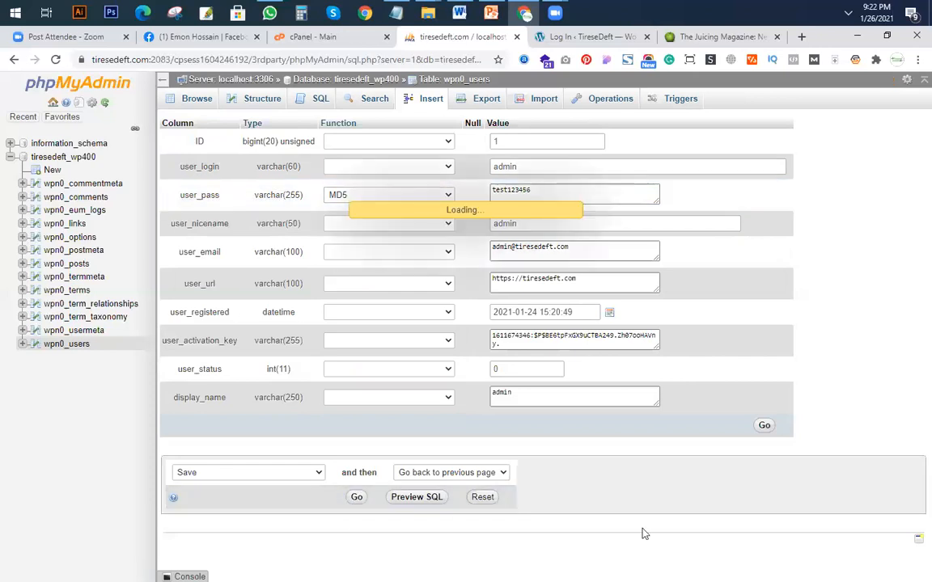
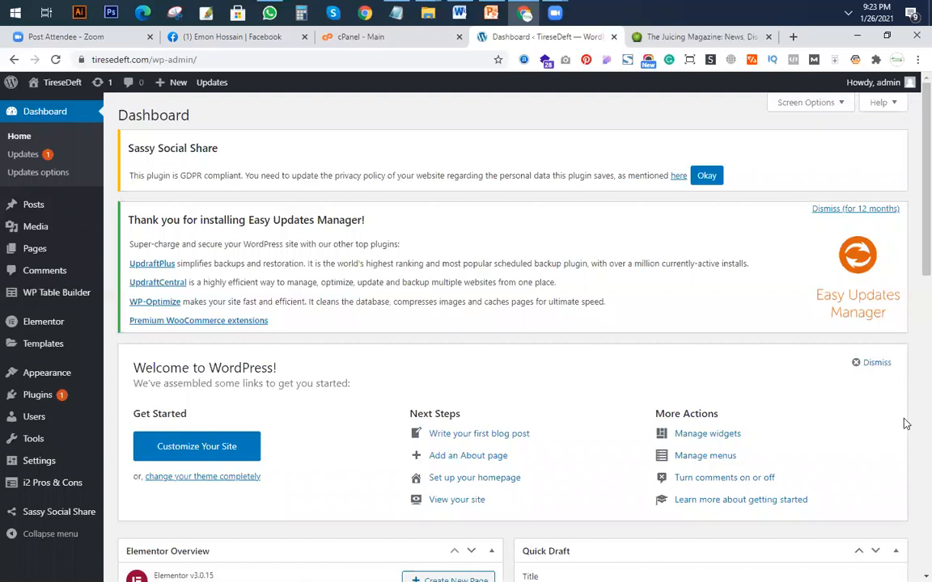
Open the site's Home page from the list of all pages in the Elementor editor.
mouse_move(487, 19)
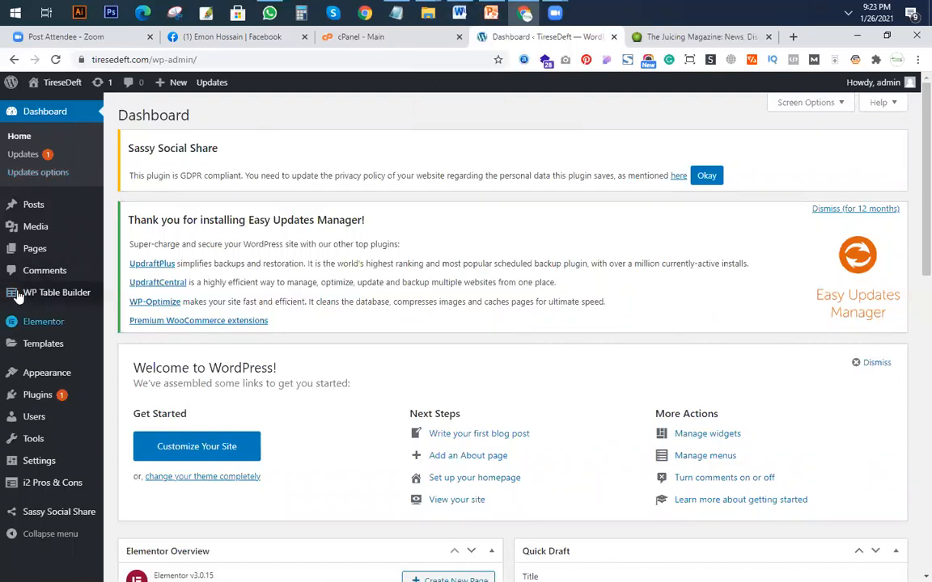
mouse_move(35, 248)
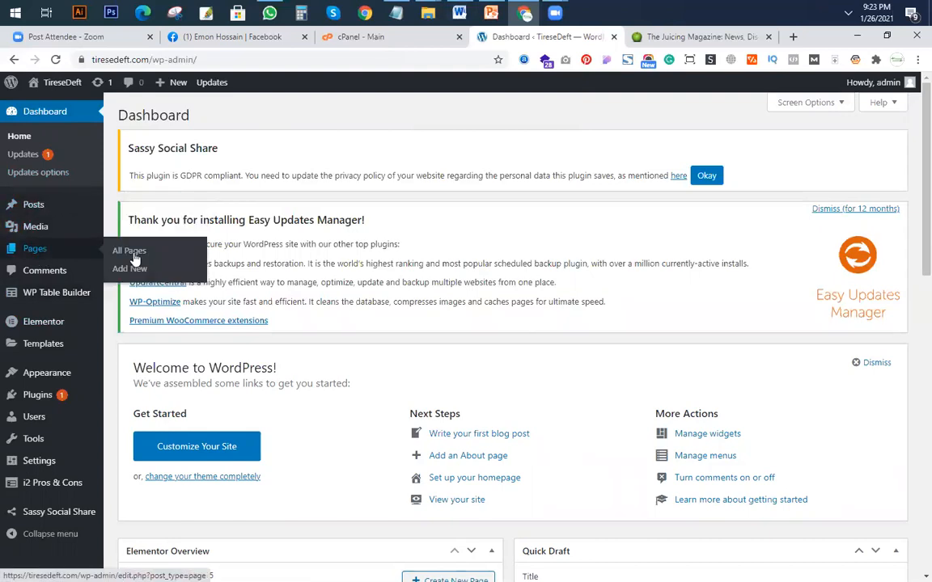
left_click(132, 253)
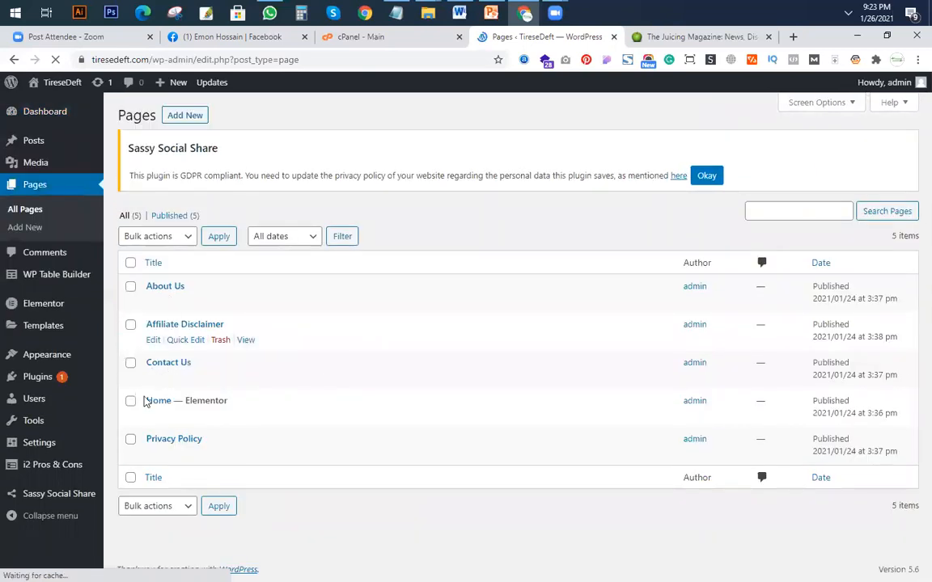
left_click(286, 417)
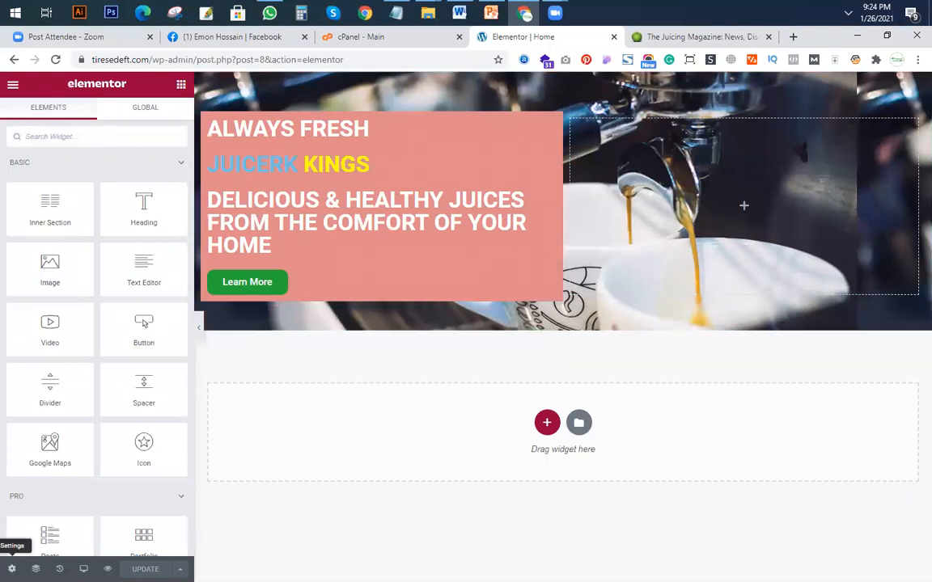
In the Home page settings, turn off Hide Title and set the page layout to Default.
left_click(12, 568)
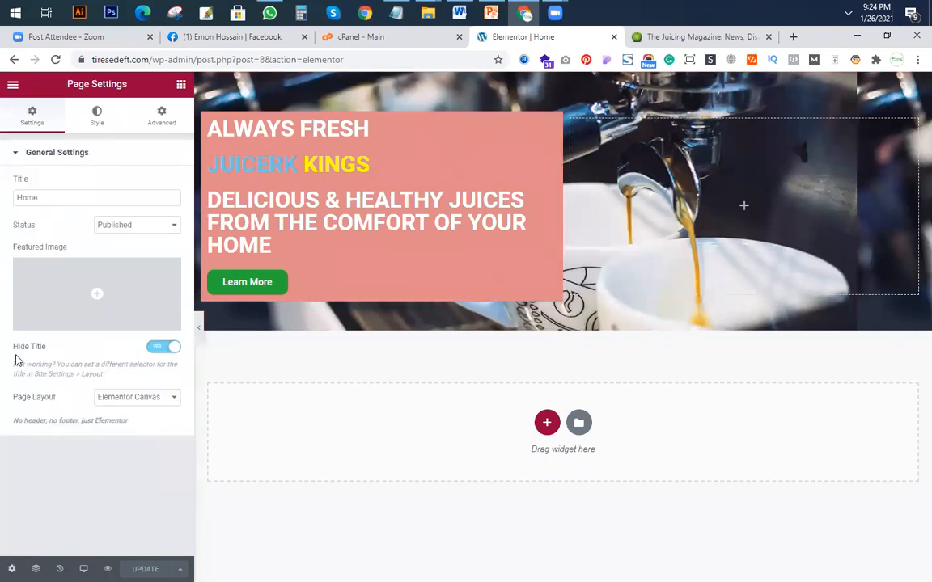
left_click(159, 349)
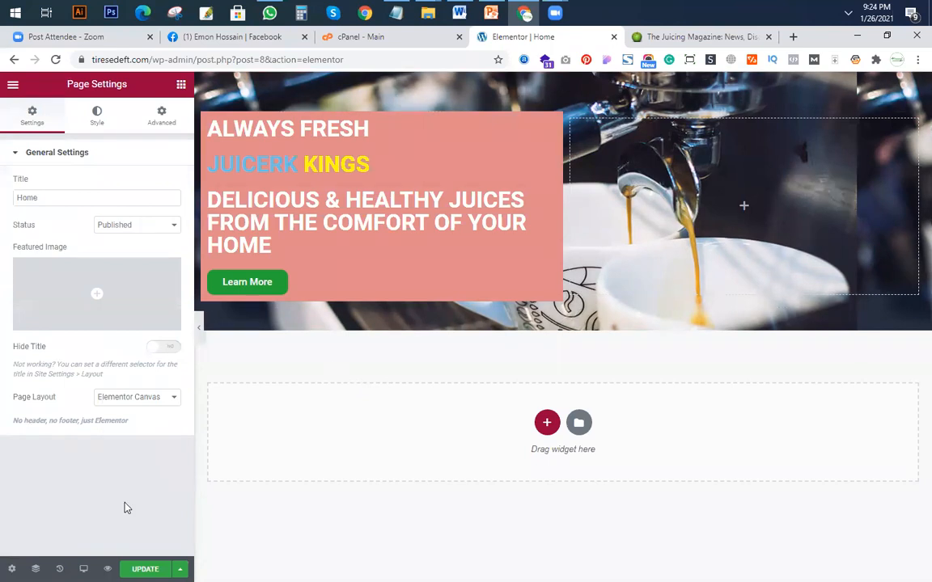
left_click(155, 398)
left_click(149, 411)
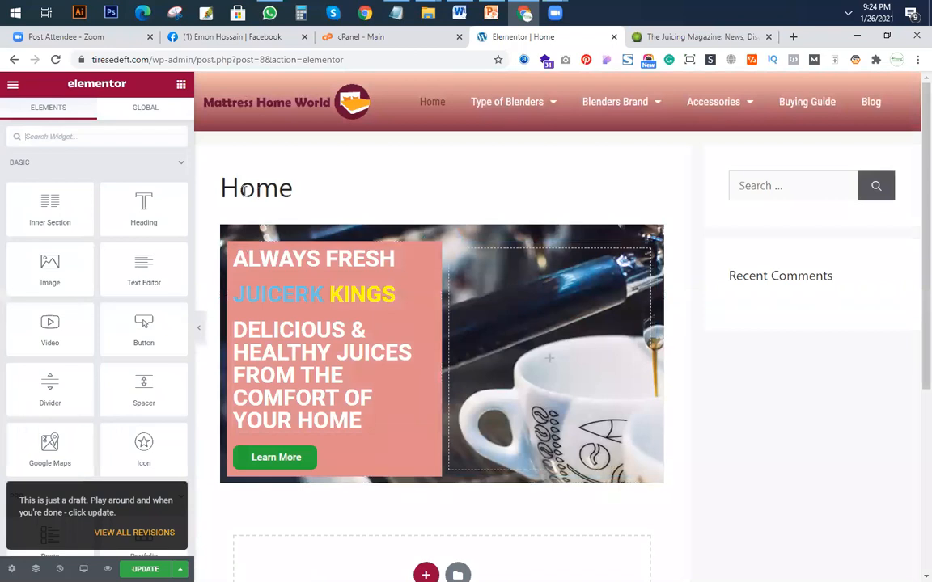
Examine the page title, header, sidebar and lower part of the Home page in the Default layout.
left_click_drag(223, 190, 386, 207)
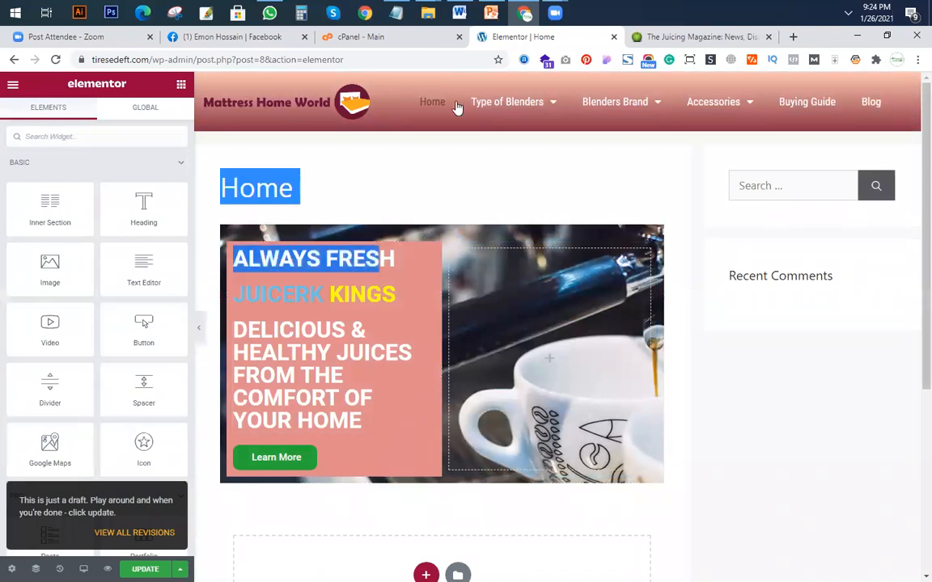
left_click(274, 189)
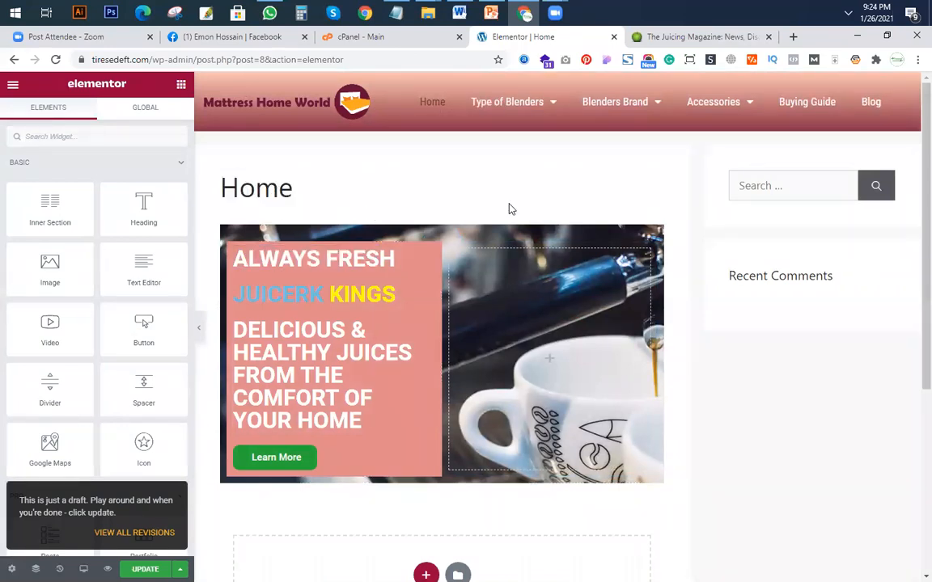
scroll(424, 285, "down", 2)
scroll(339, 248, "up", 2)
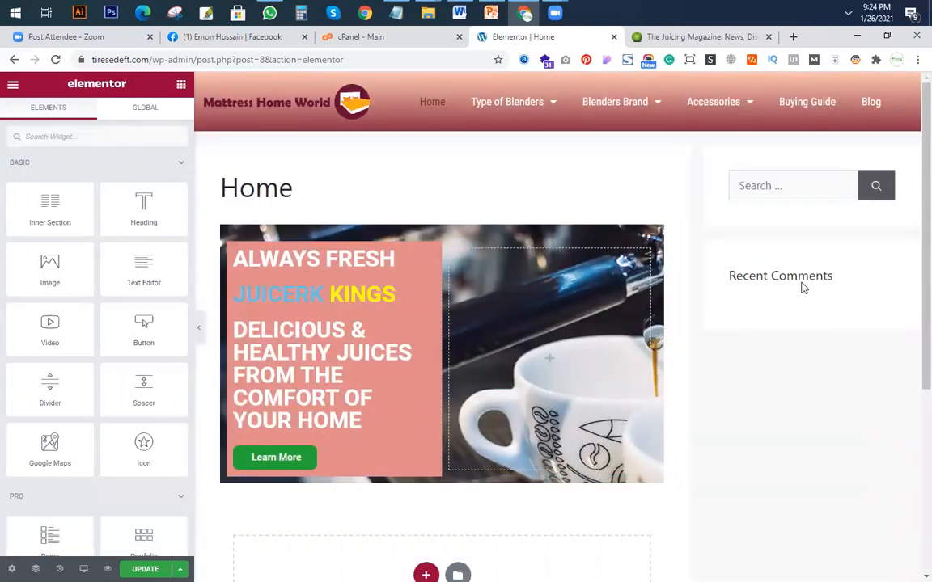
scroll(400, 340, "down", 3)
scroll(401, 340, "up", 3)
left_click_drag(224, 172, 292, 177)
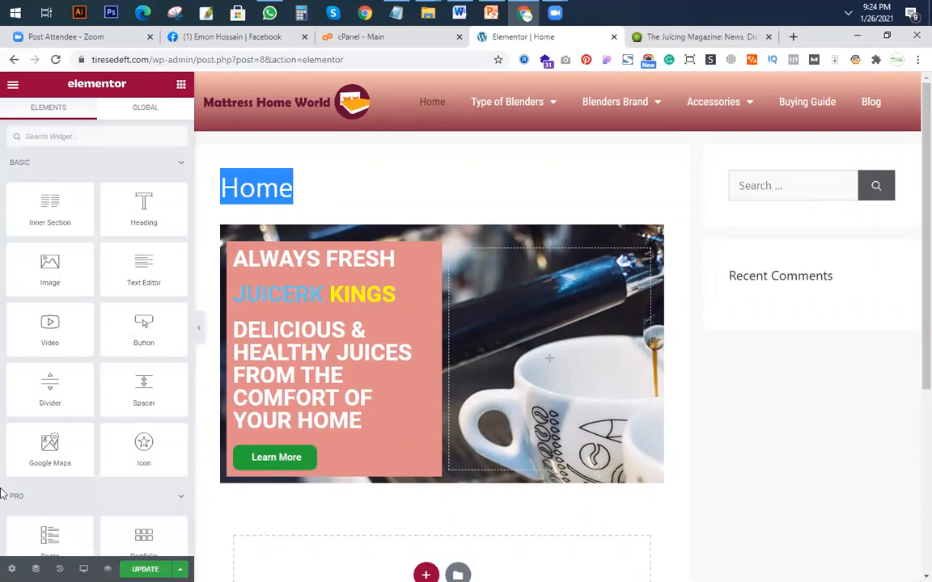
Set the Home page's layout to Elementor Canvas.
left_click(11, 569)
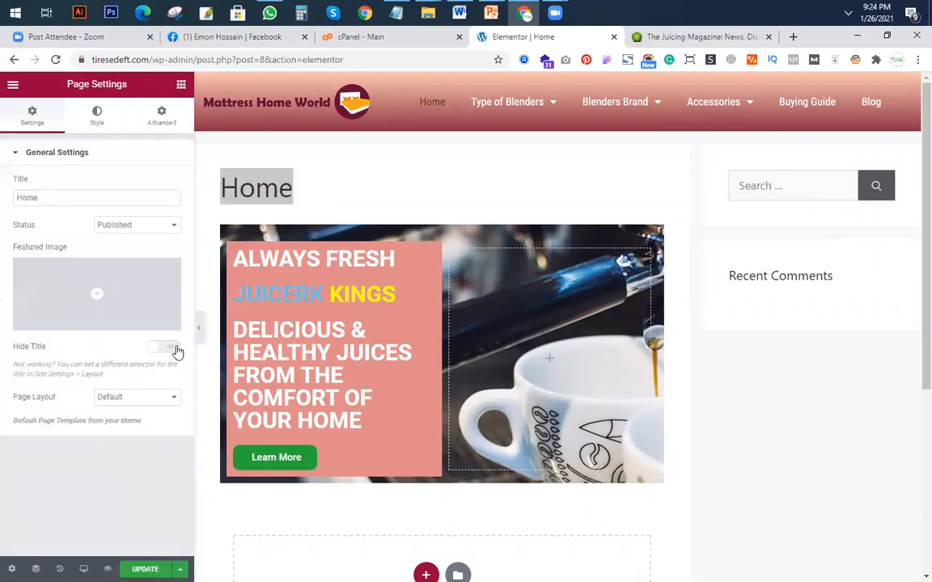
left_click(143, 400)
left_click(153, 420)
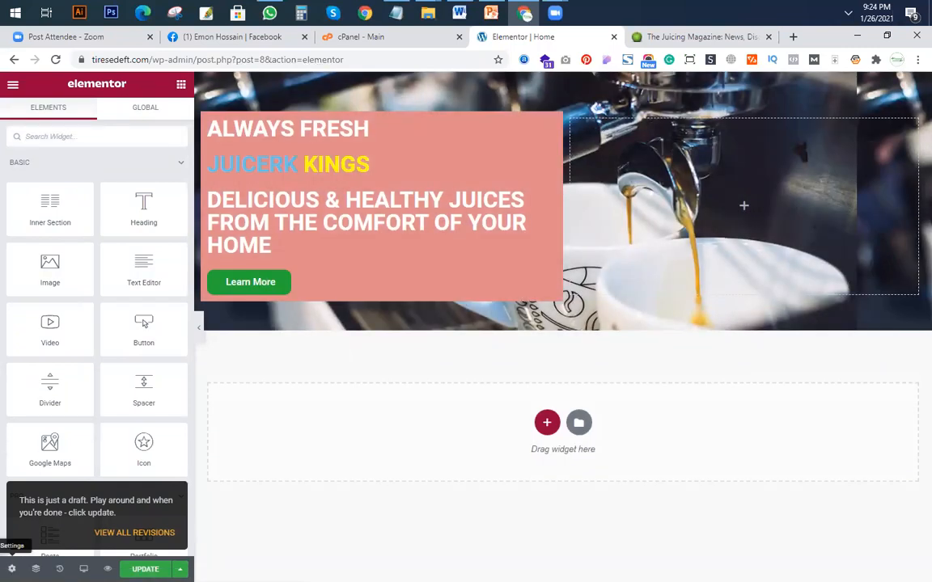
Set the Home page's layout to Elementor Full Width and check the page from header to footer.
left_click(12, 569)
left_click(154, 397)
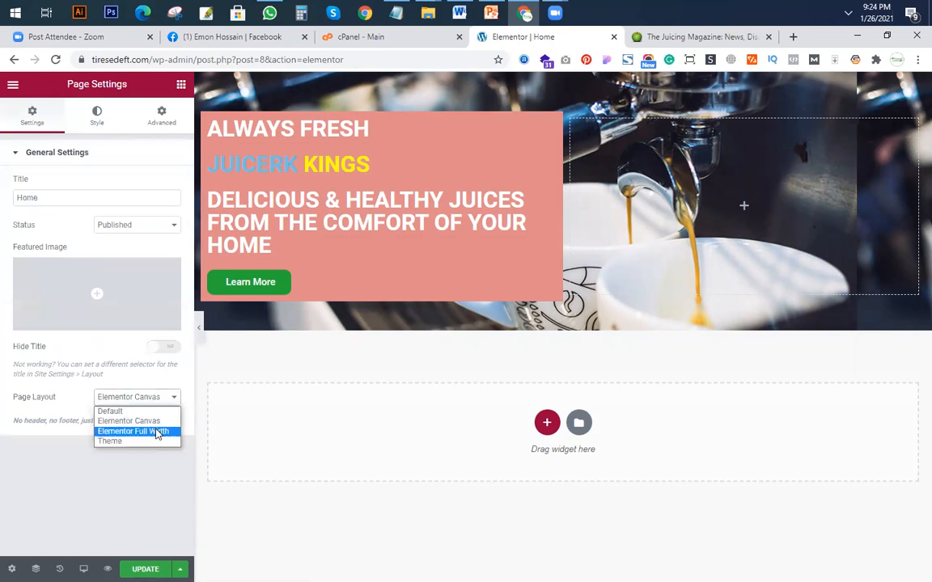
left_click(133, 431)
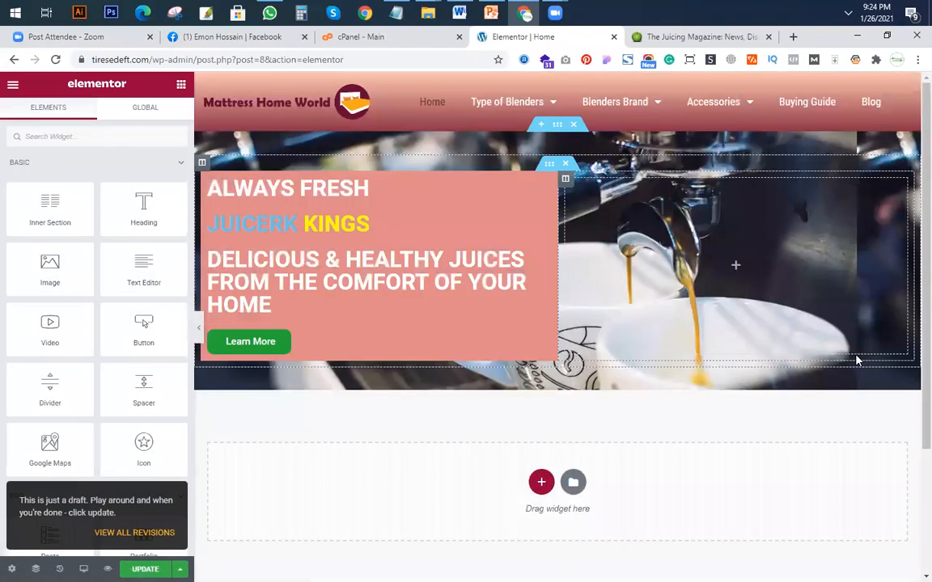
scroll(545, 516, "down", 2)
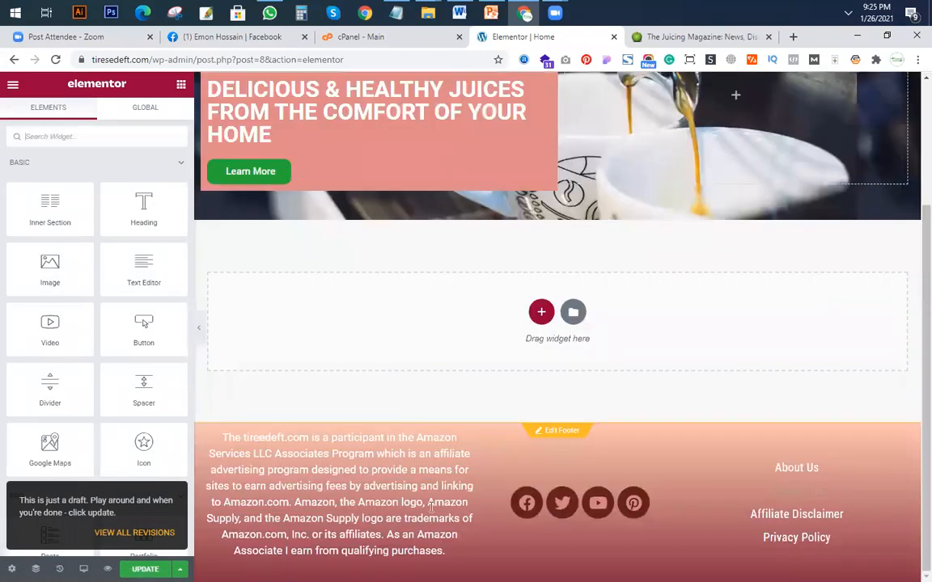
scroll(838, 343, "up", 2)
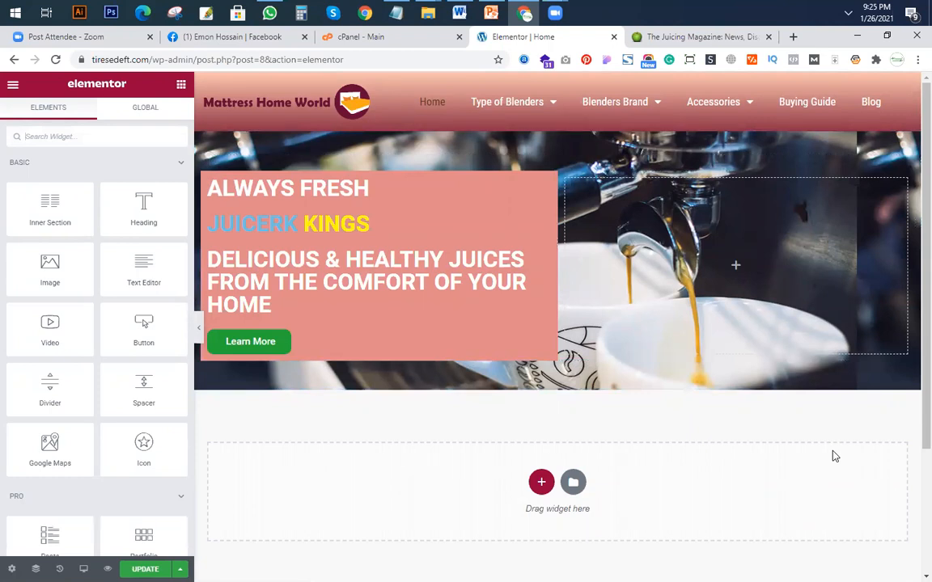
Hide the Elementor widget panel and compare the Home page's hero section with the one on juicerkings.com.
left_click(668, 40)
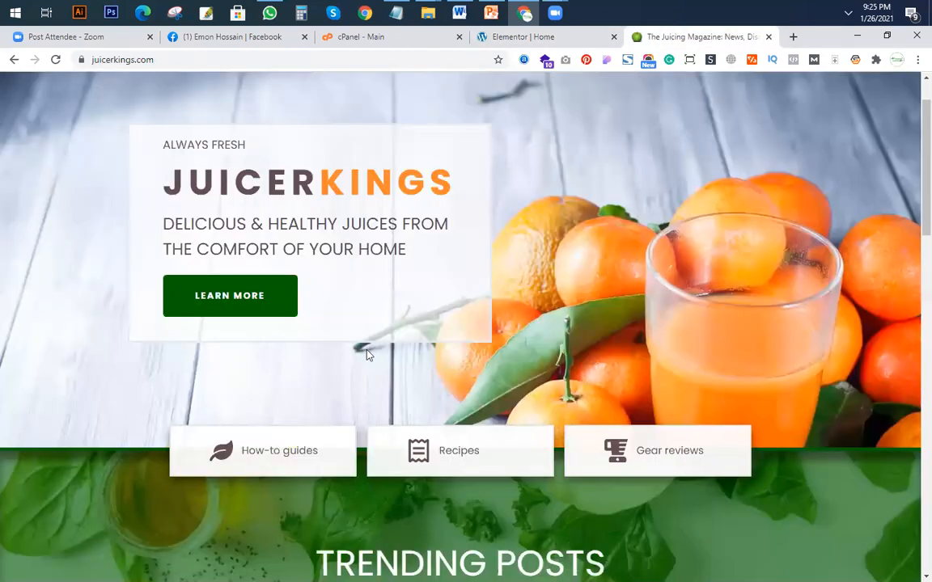
left_click(489, 40)
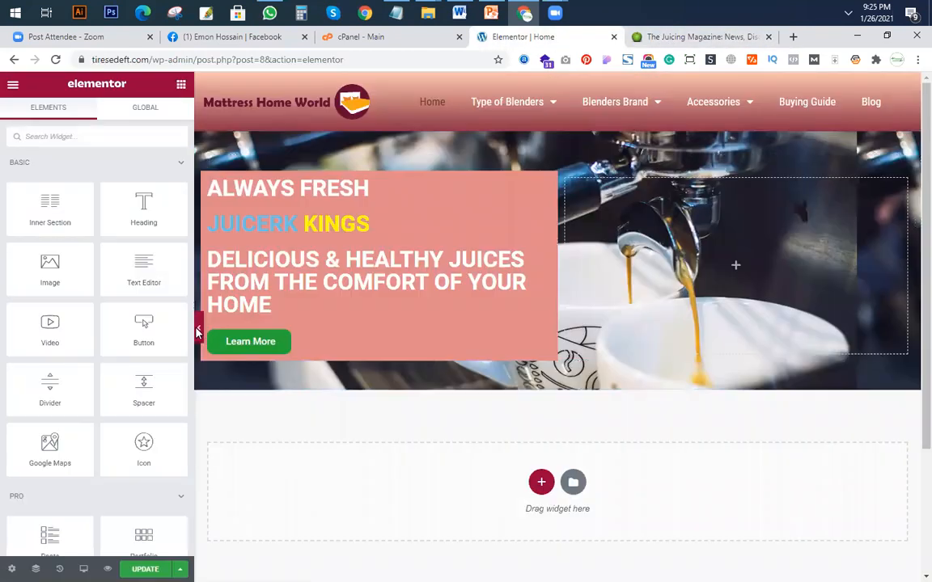
left_click(197, 328)
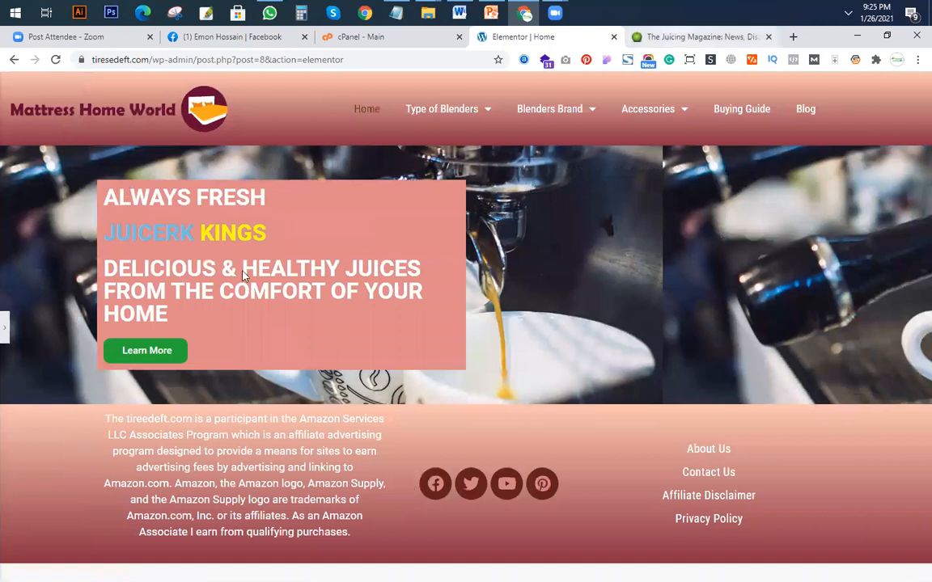
left_click(676, 37)
left_click(543, 40)
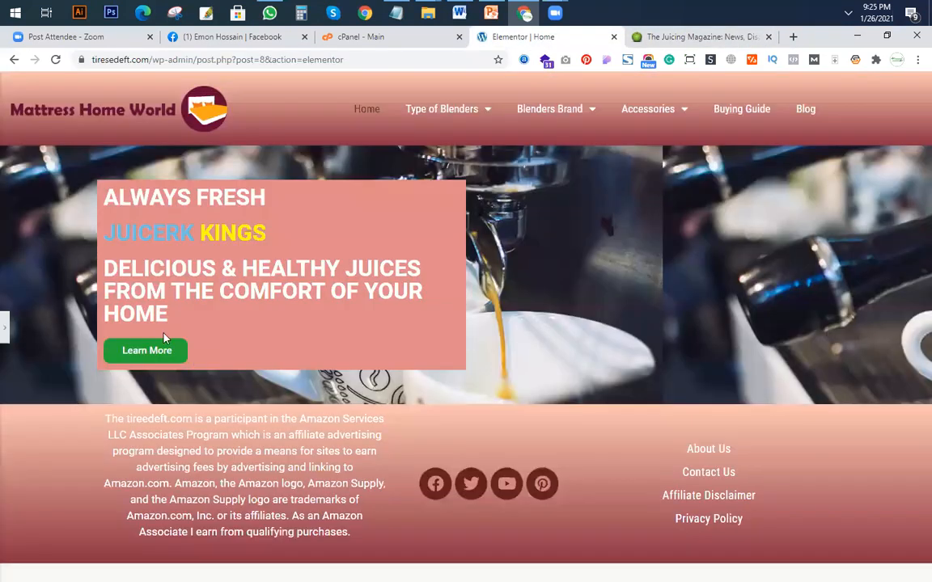
left_click(686, 38)
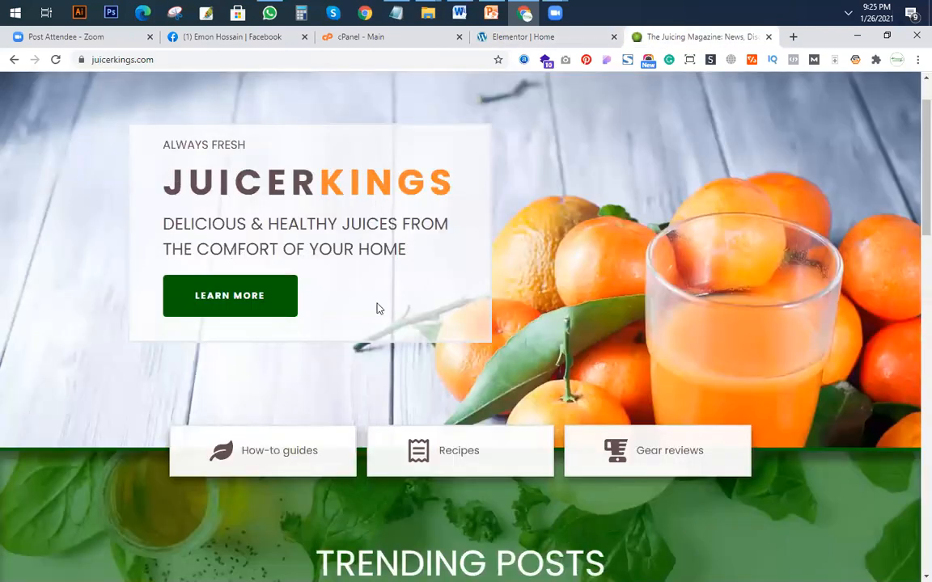
left_click(548, 37)
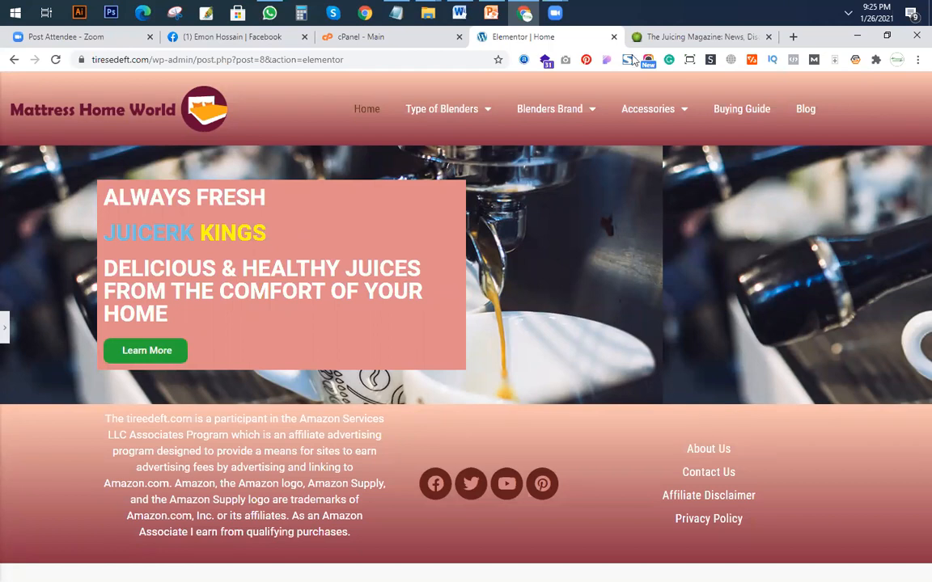
Examine the category boxes and the Trending Posts section below the hero on juicerkings.com.
left_click(685, 38)
scroll(589, 257, "down", 3)
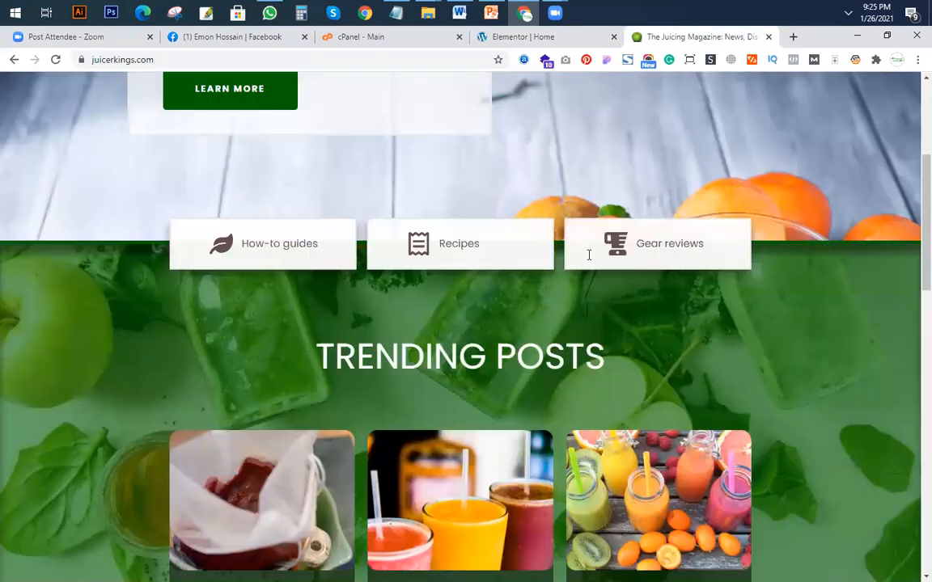
scroll(524, 259, "up", 3)
scroll(487, 275, "down", 3)
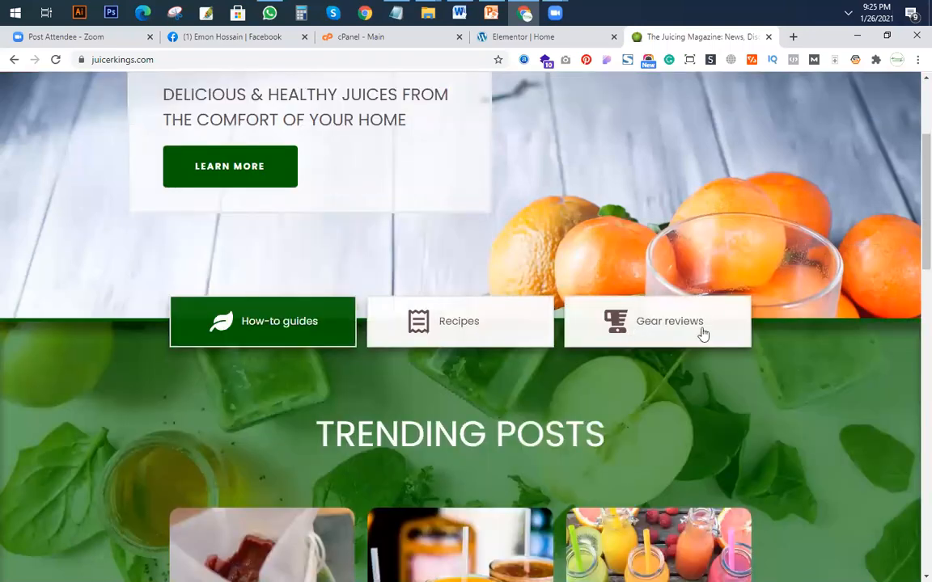
scroll(198, 423, "down", 2)
scroll(380, 431, "down", 3)
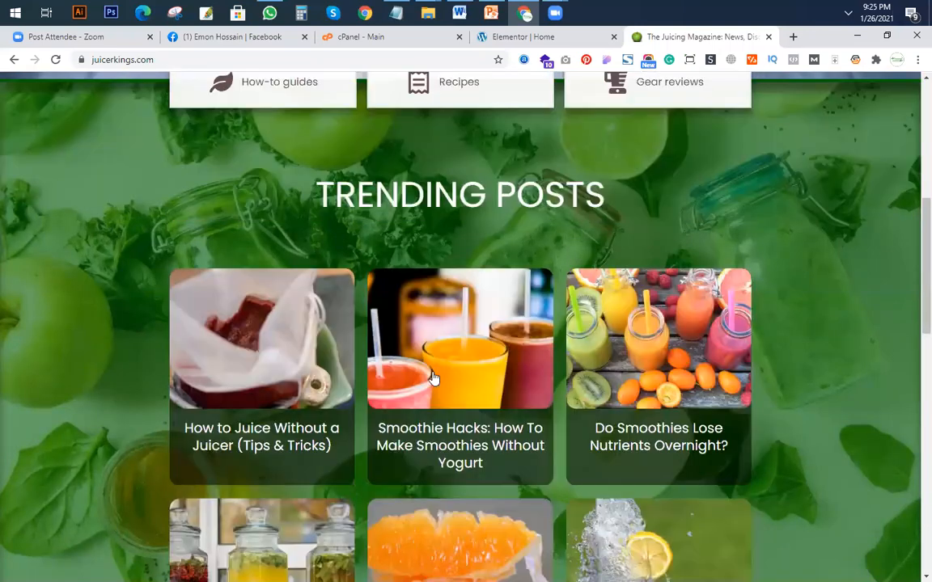
scroll(530, 369, "down", 8)
scroll(526, 369, "up", 15)
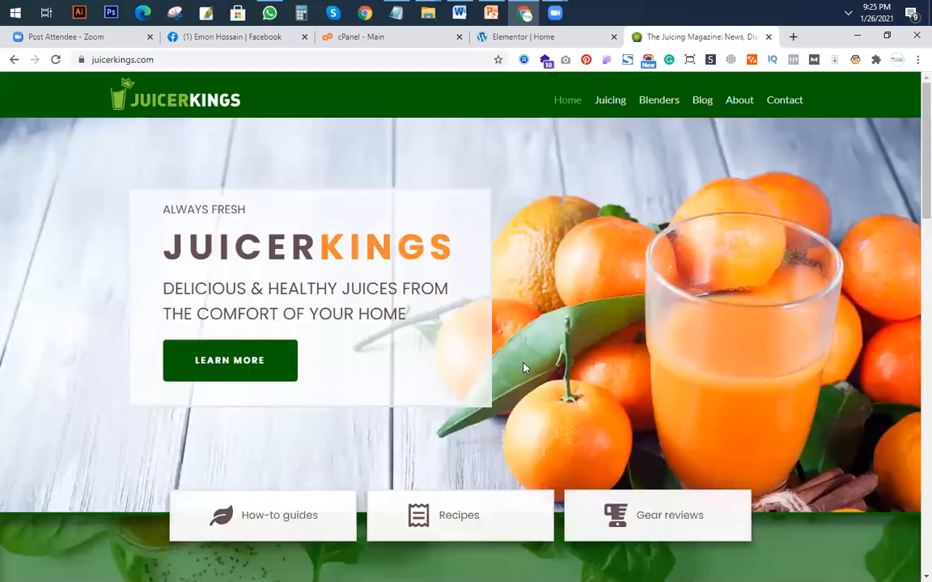
Compare the Home page in Elementor with the sections that follow the hero on juicerkings.com.
left_click(510, 37)
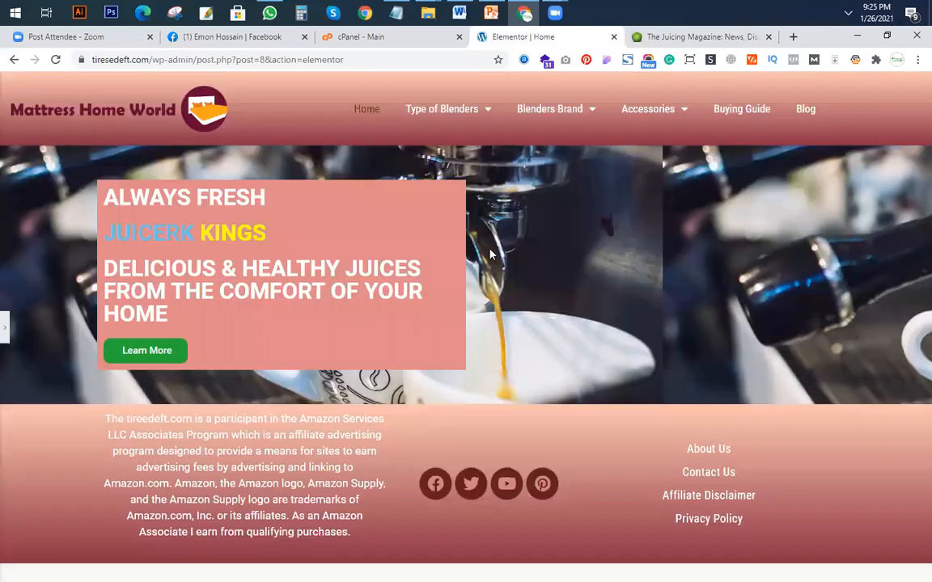
left_click(656, 37)
scroll(476, 281, "down", 4)
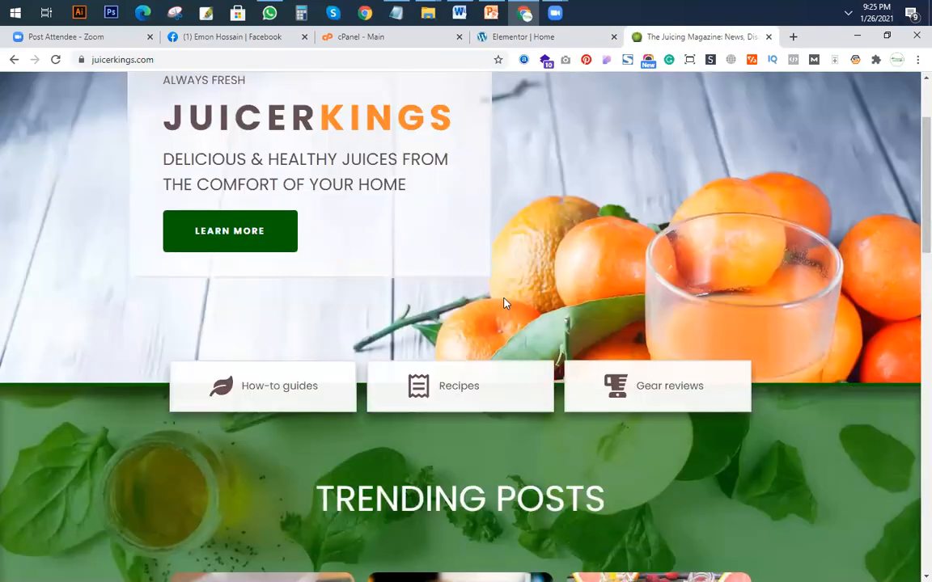
scroll(124, 327, "down", 2)
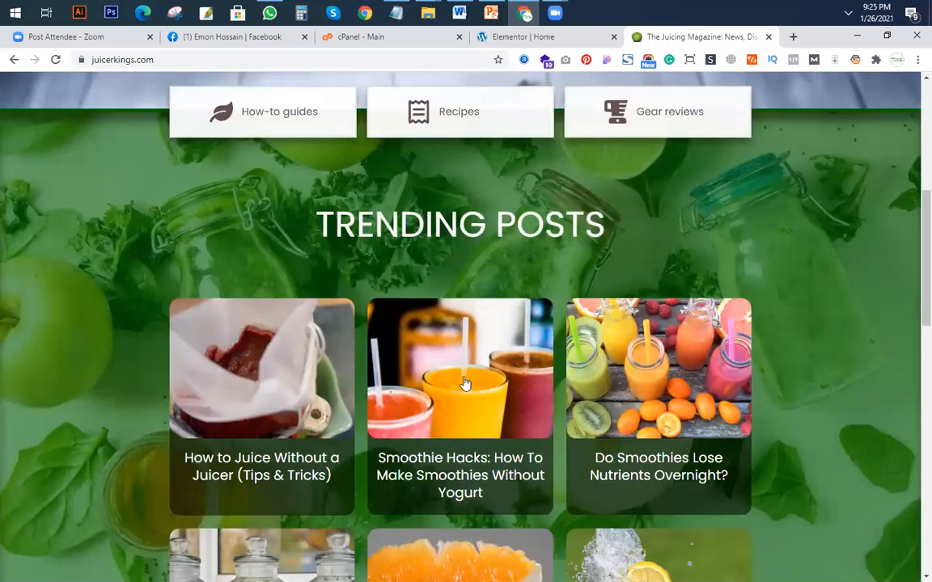
scroll(465, 376, "down", 1)
scroll(613, 318, "up", 8)
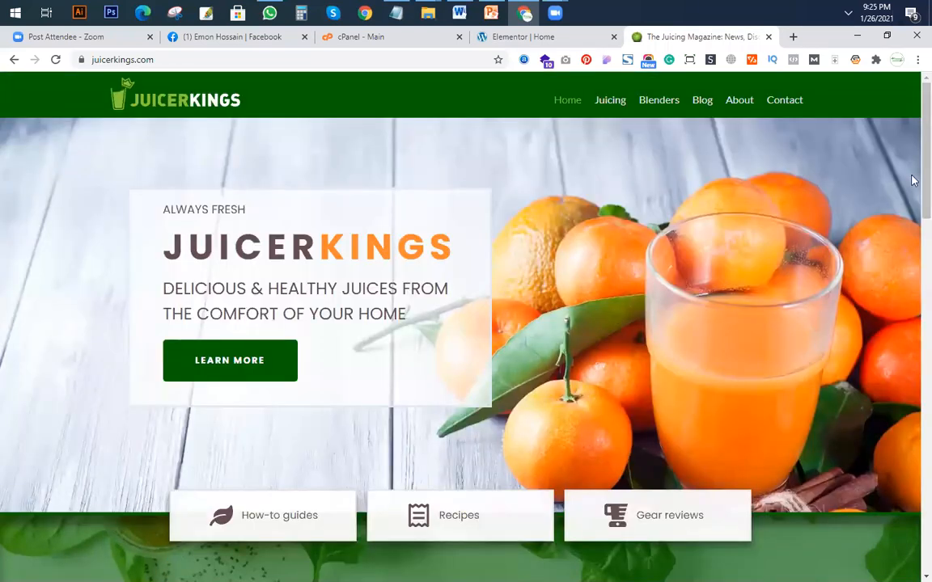
Restore the Elementor widget panel and return to the category boxes on juicerkings.com for reference.
left_click(526, 37)
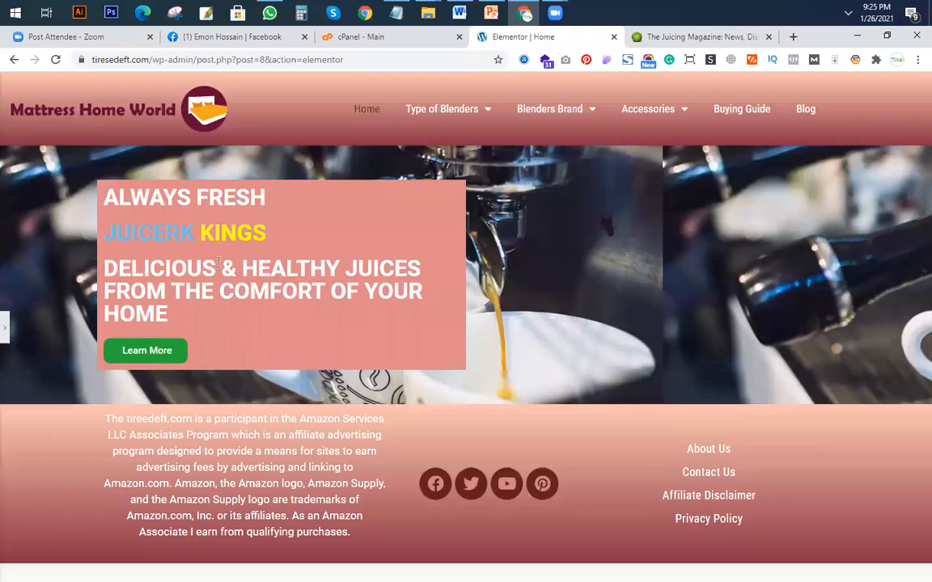
left_click(6, 327)
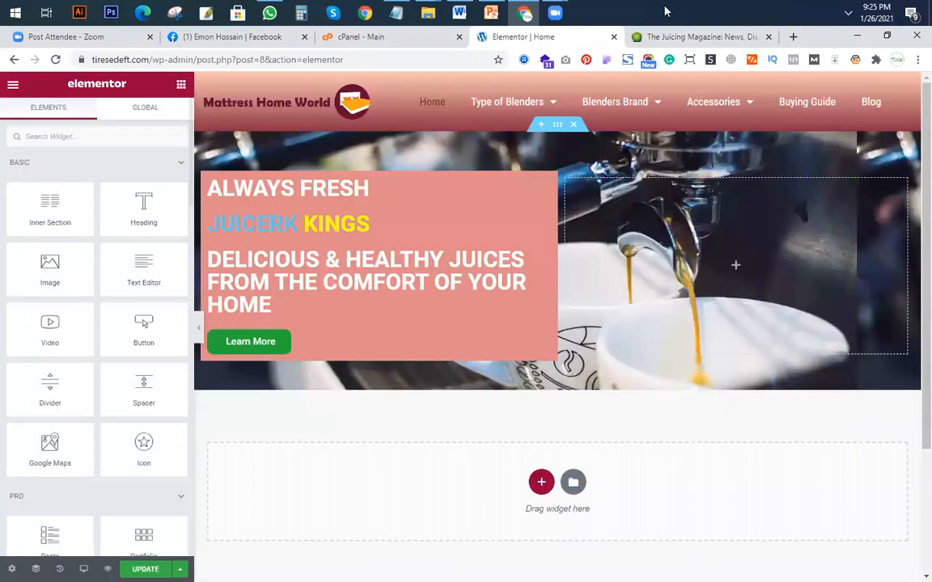
left_click(680, 34)
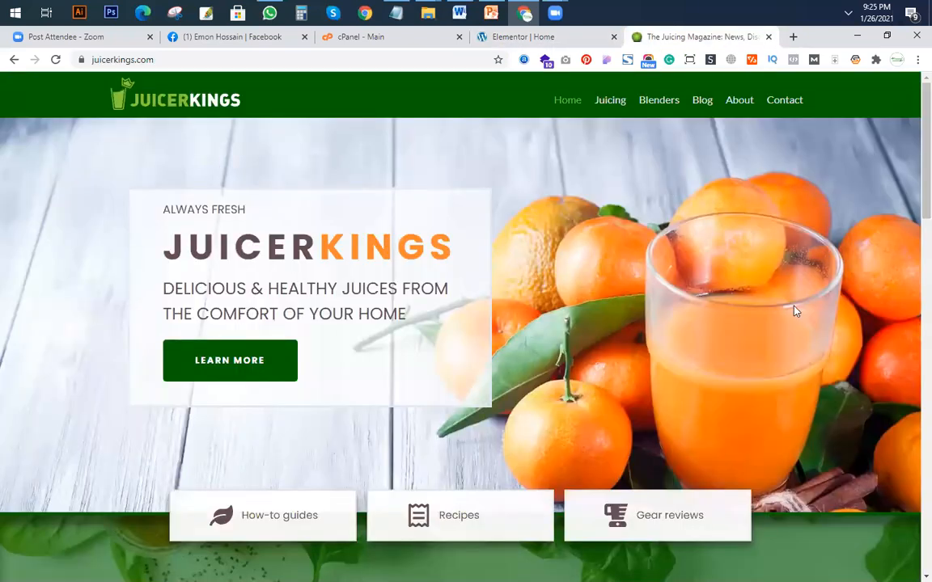
scroll(121, 322, "down", 4)
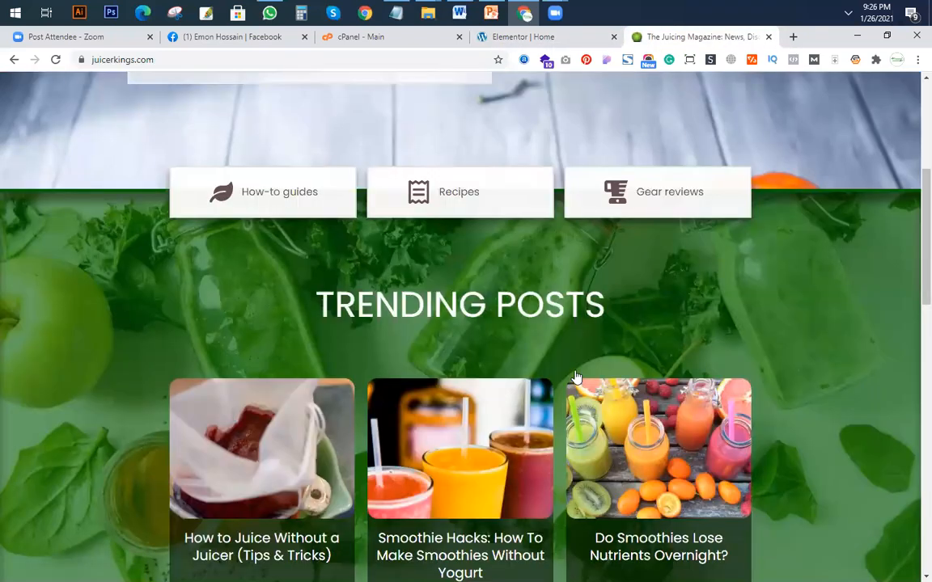
Compare the remaining sections of juicerkings.com down to the search area and footer with the Home page in Elementor.
scroll(510, 327, "down", 10)
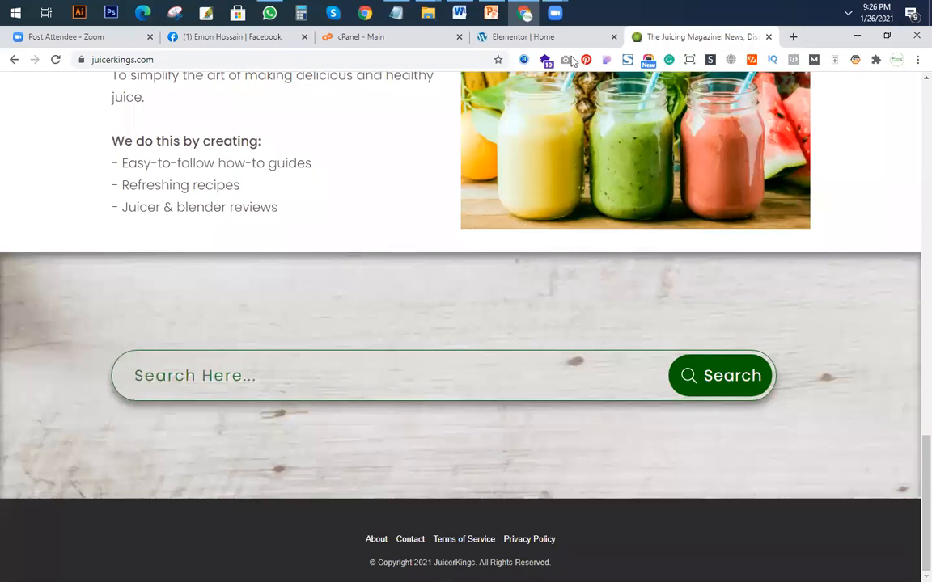
key("ctrl+shift+Tab")
key("ctrl+Tab")
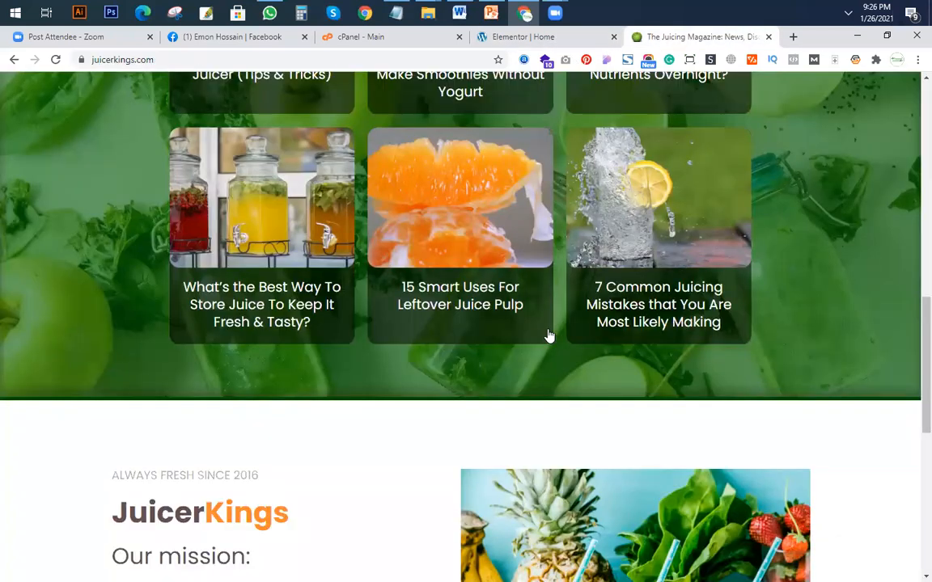
scroll(453, 339, "up", 5)
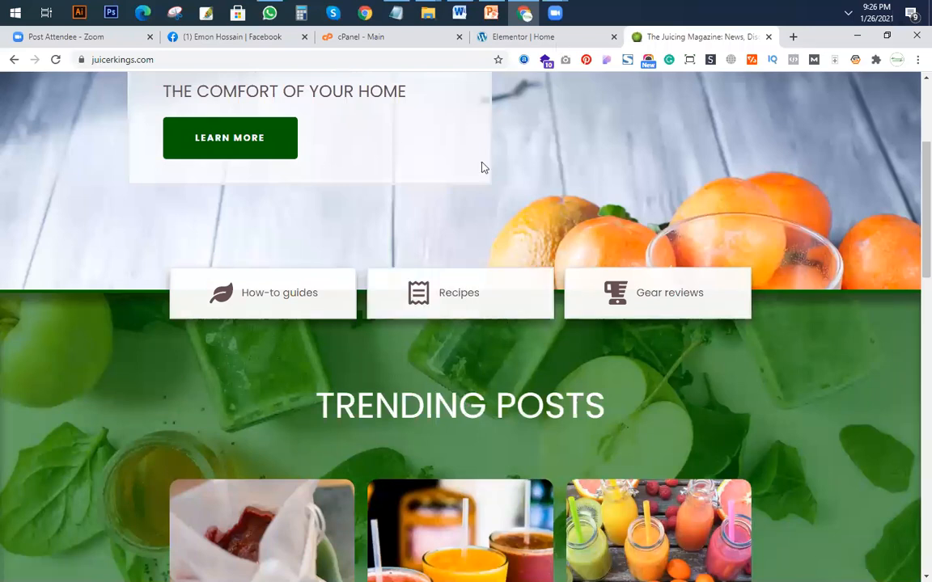
key("ctrl+shift+Tab")
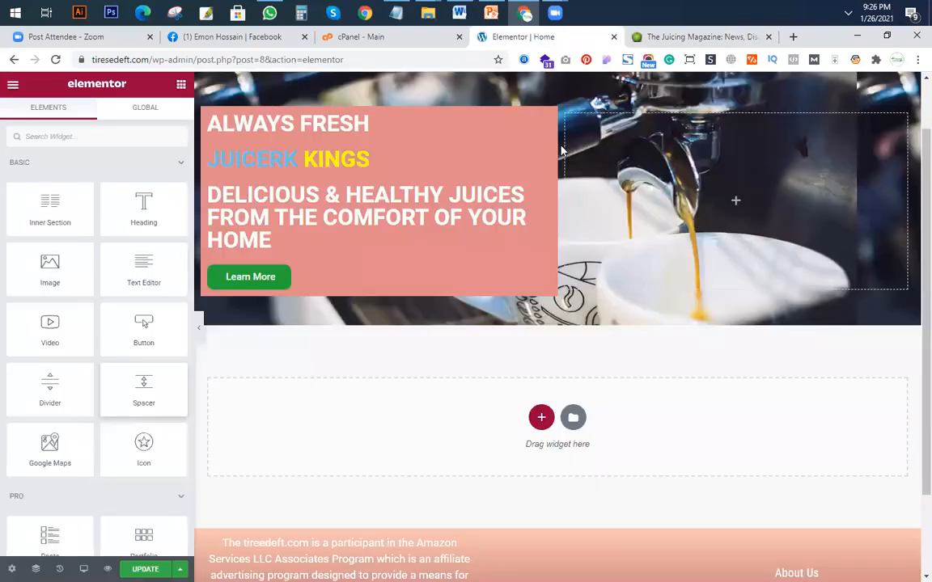
scroll(562, 151, "up", 1)
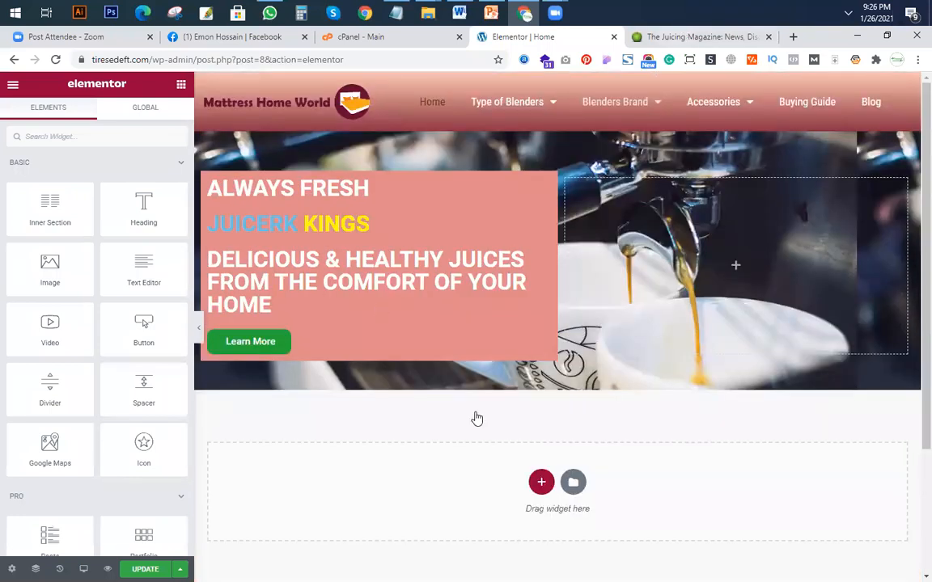
Return to juicerkings.com and copy its web address.
key("ctrl+Tab")
scroll(190, 52, "up", 10)
left_click(190, 52)
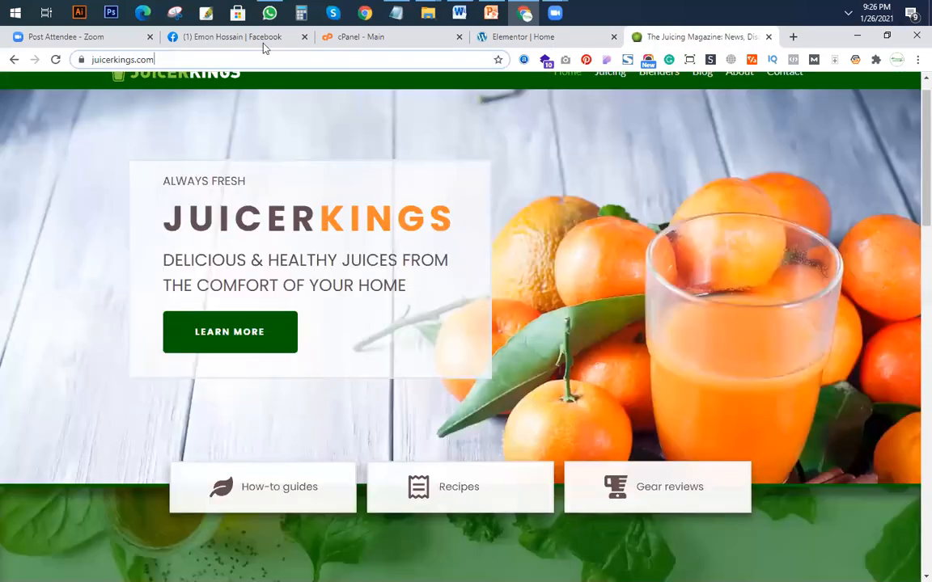
key("ctrl+a")
key("ctrl+c")
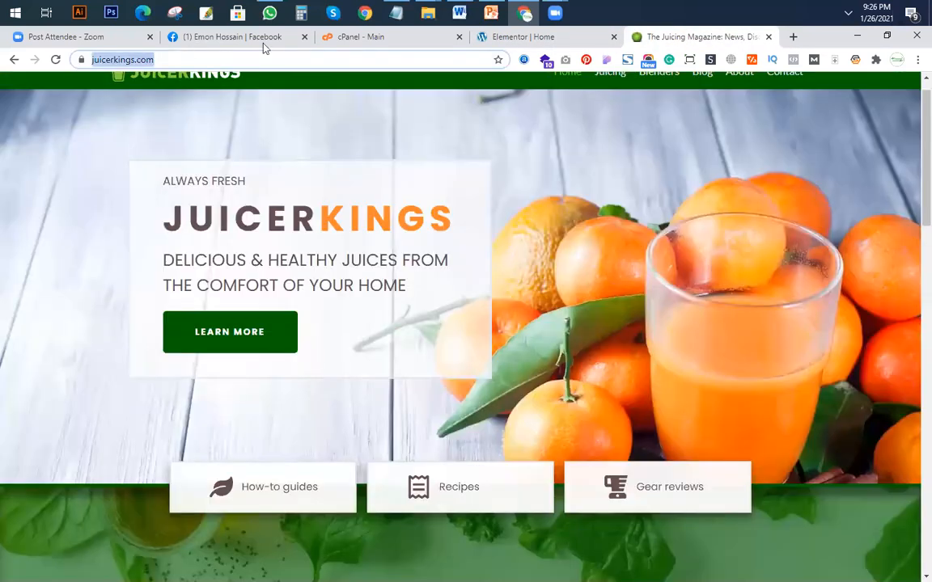
Search in a new browser tab for a WordPress theme detector and open wpthemedetector.com.
left_click(793, 38)
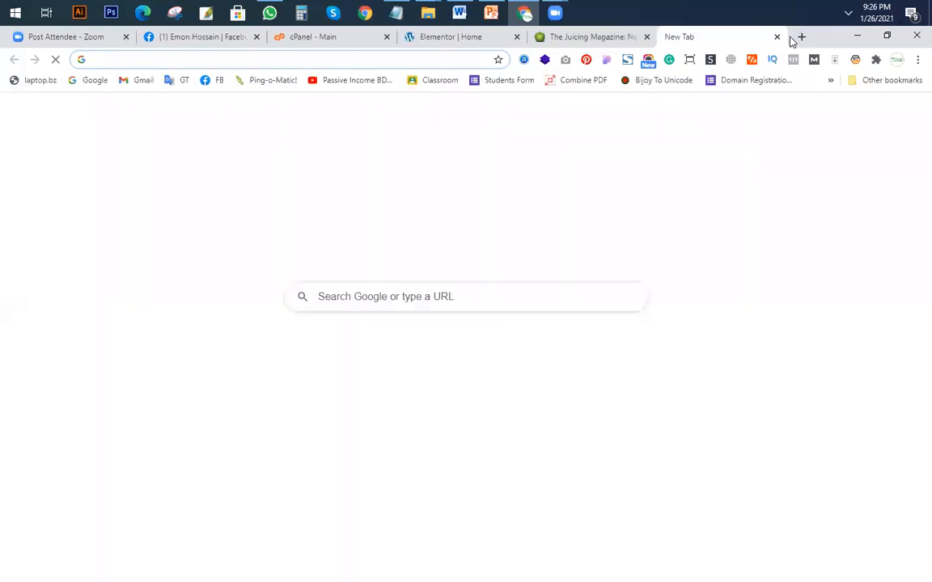
type("wp theme dect")
key("Return")
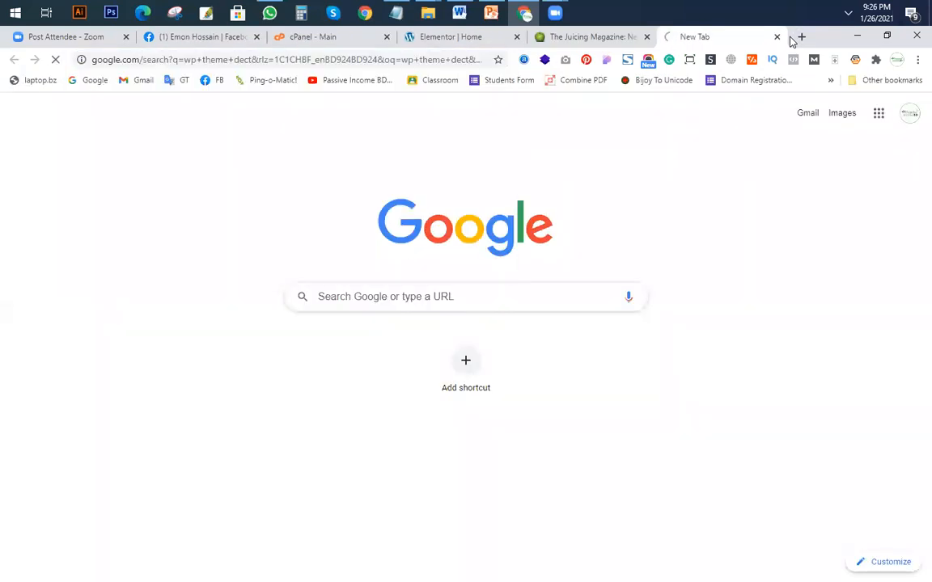
left_click(262, 63)
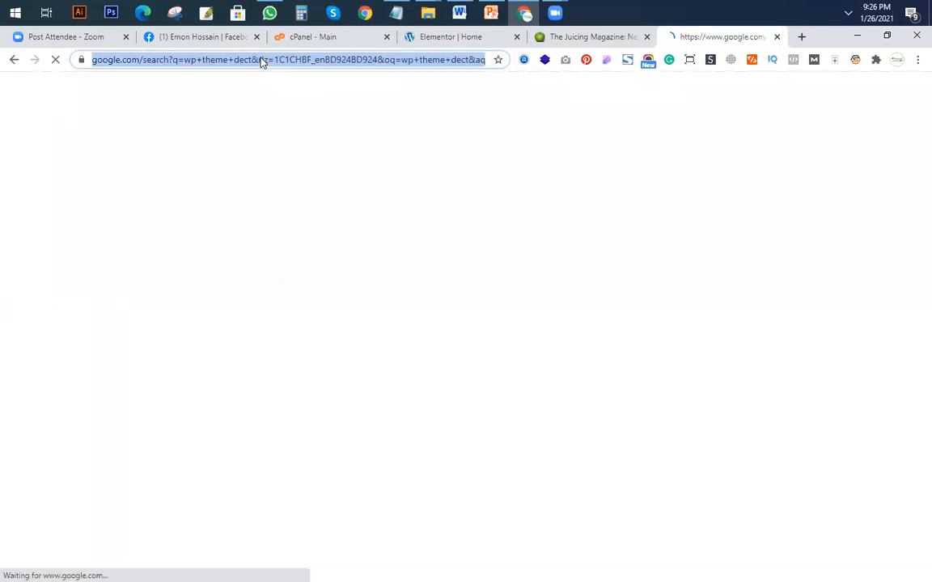
type("wp det")
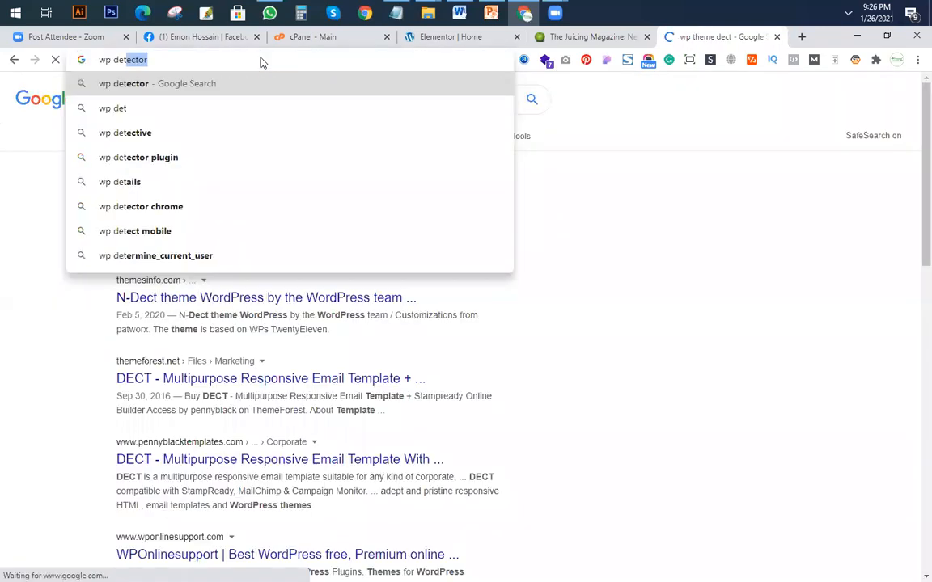
key("Return")
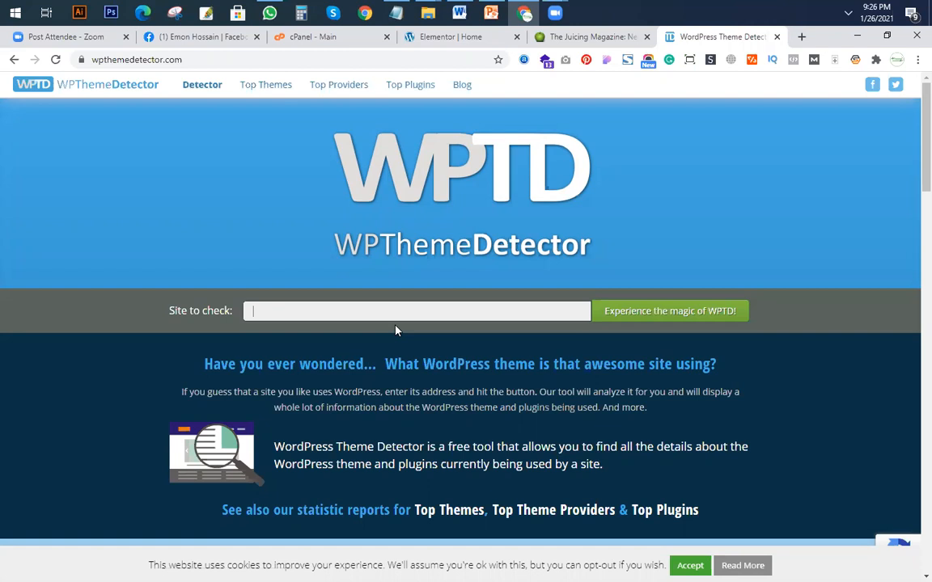
left_click(298, 307)
key("ctrl+v")
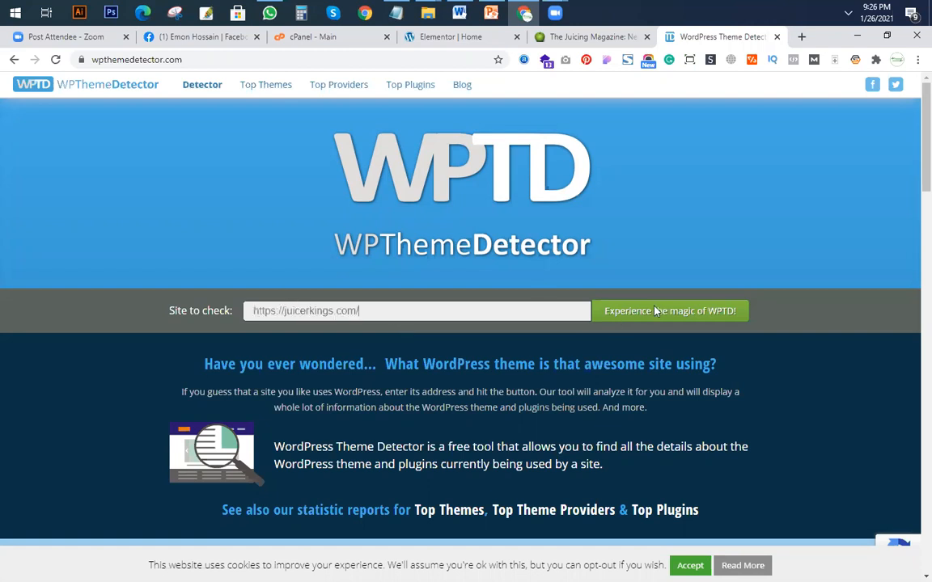
left_click(656, 311)
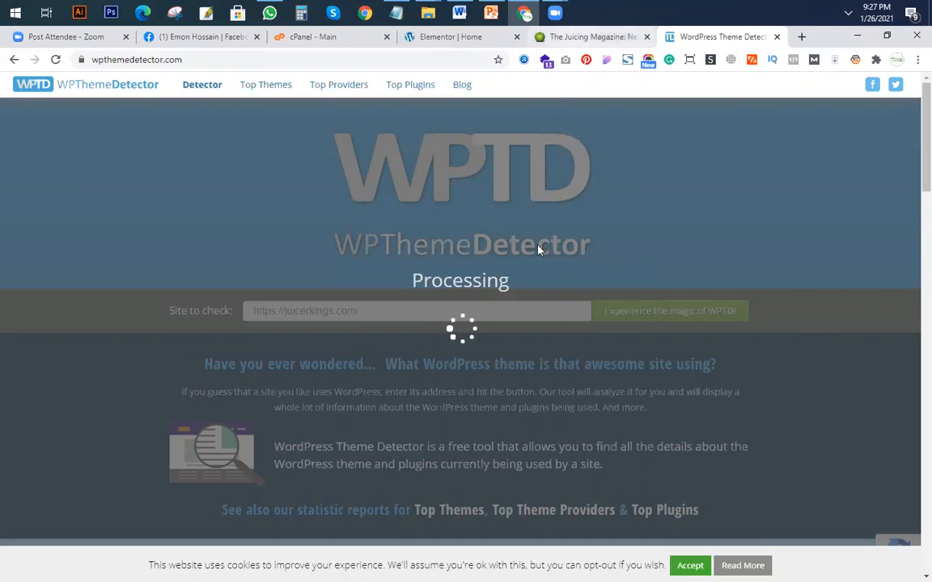
Look over the category boxes and Trending Posts on juicerkings.com while the detection runs.
key("ctrl+shift+Tab")
scroll(461, 339, "down", 4)
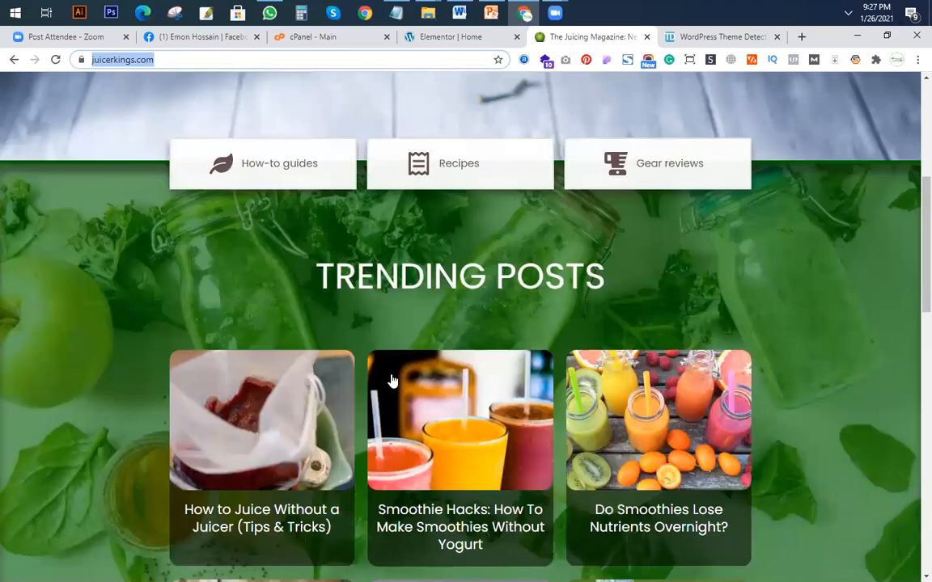
scroll(307, 353, "down", 2)
scroll(307, 354, "up", 3)
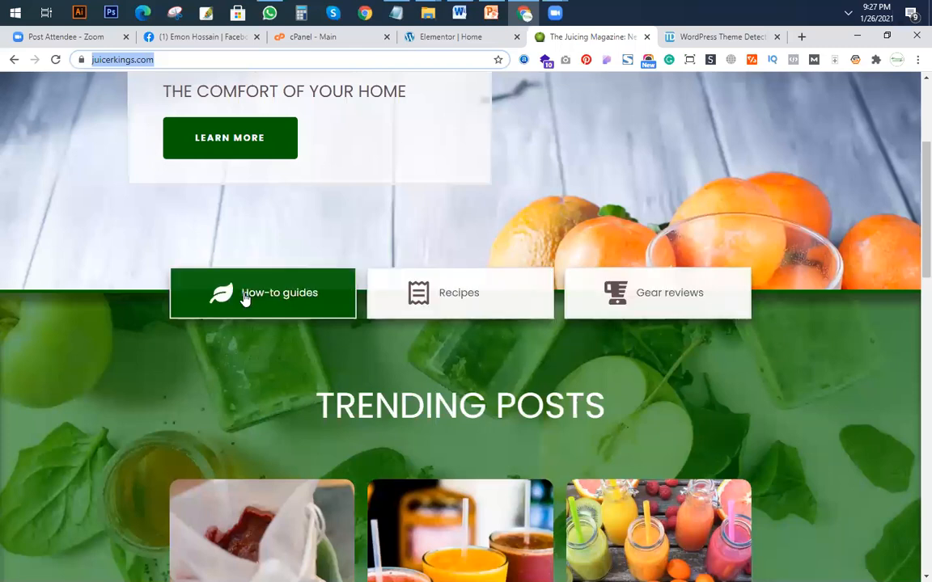
Examine the detection result for the WordPress theme used by juicerkings.com.
left_click(697, 36)
scroll(711, 368, "down", 3)
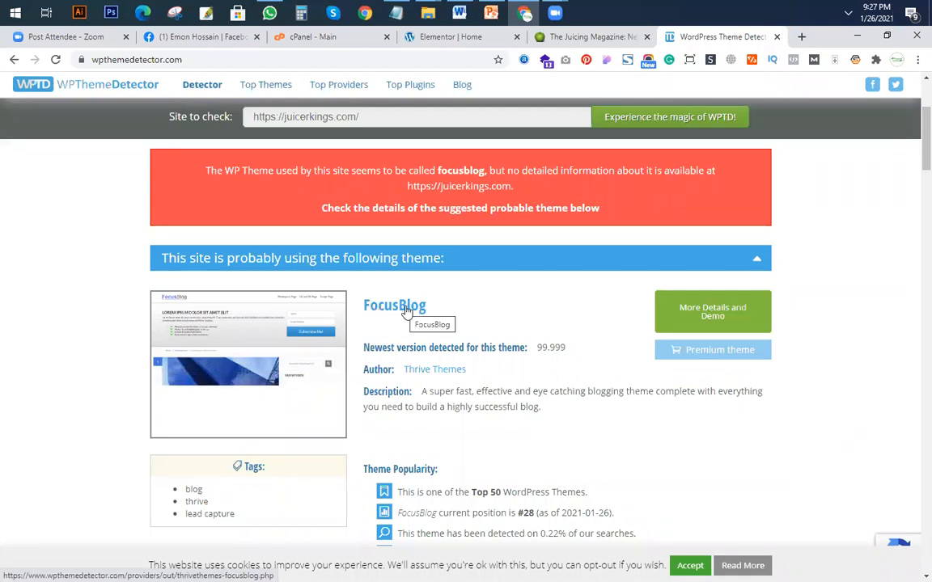
scroll(515, 267, "down", 3)
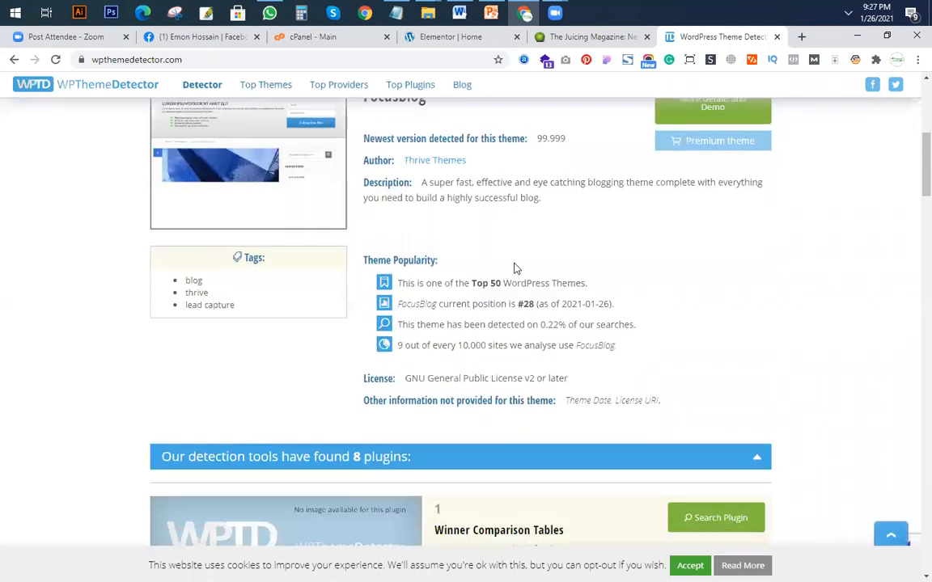
Examine the list of plugins detected on juicerkings.com and the additional site information below it.
scroll(515, 268, "down", 4)
scroll(574, 384, "down", 2)
scroll(578, 387, "up", 3)
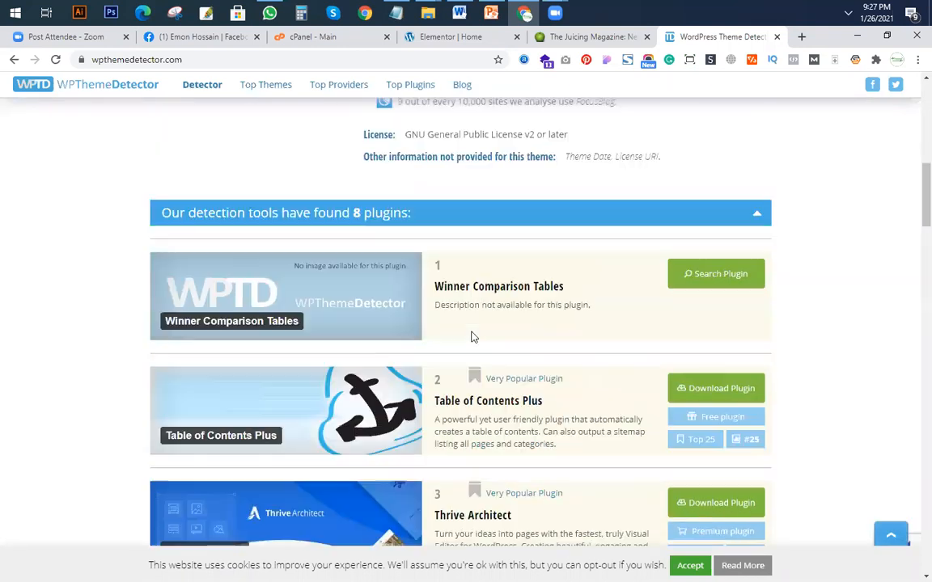
scroll(424, 392, "down", 10)
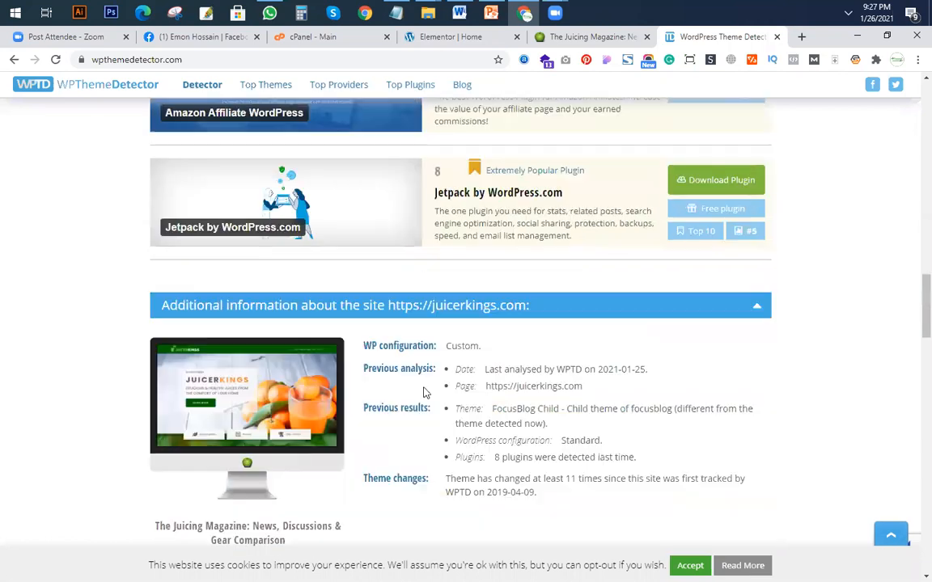
scroll(428, 385, "up", 6)
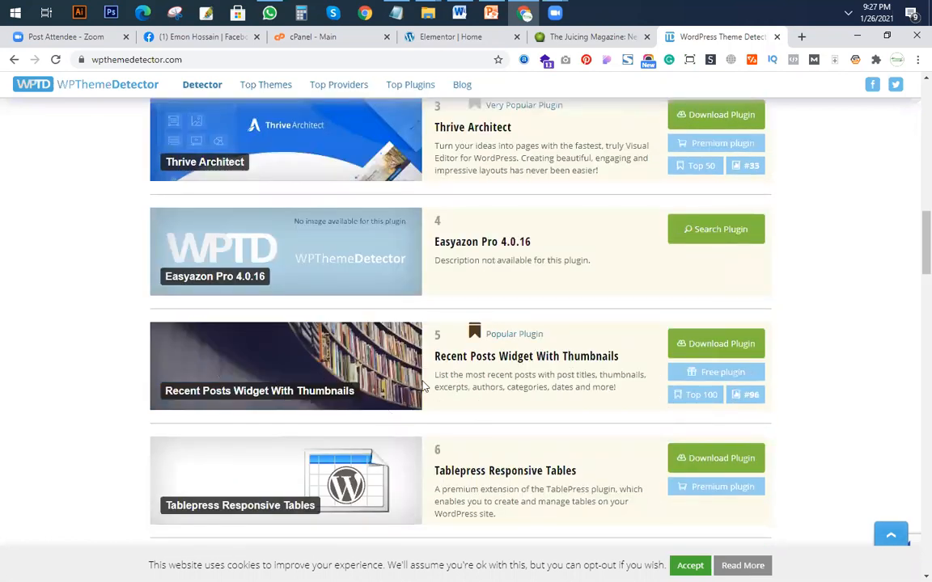
scroll(453, 372, "down", 2)
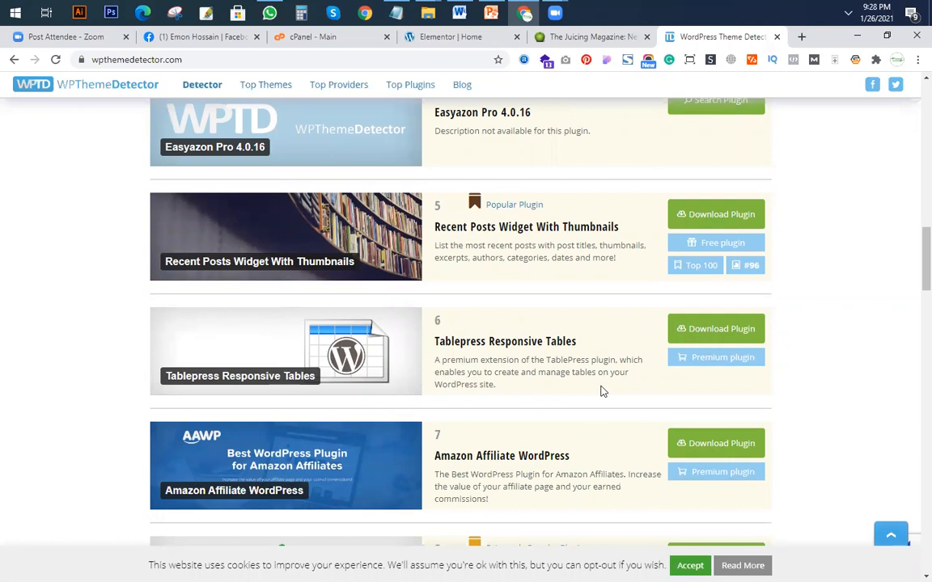
scroll(486, 364, "down", 2)
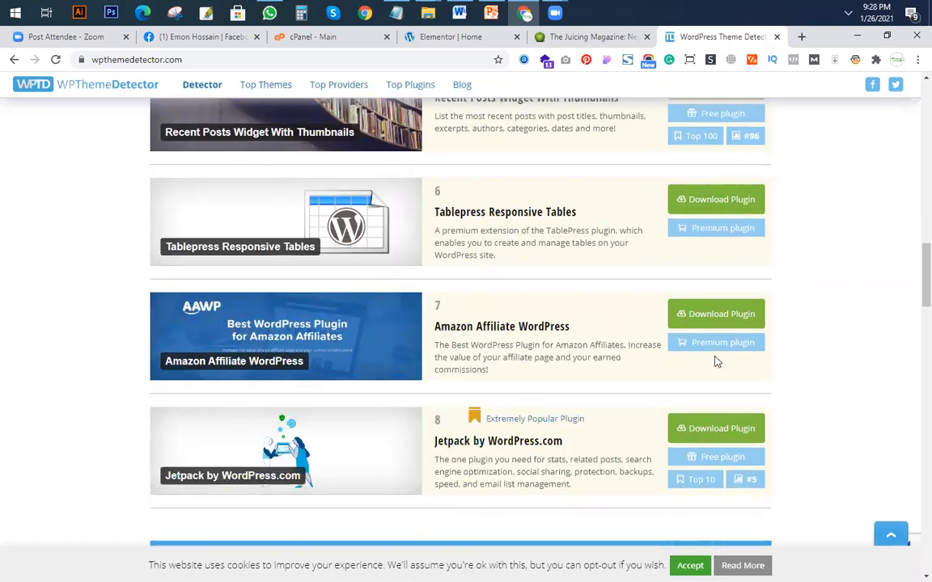
scroll(695, 370, "down", 2)
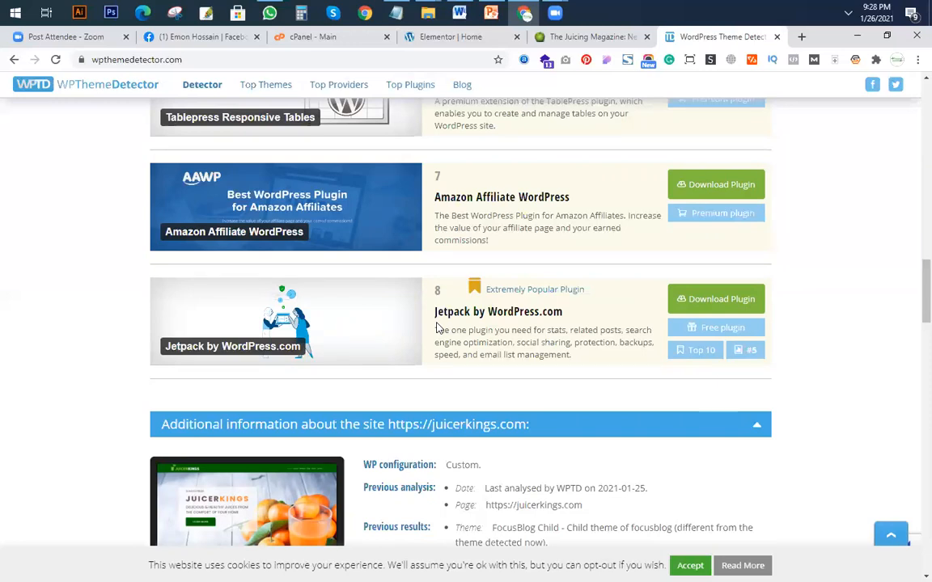
scroll(634, 405, "down", 6)
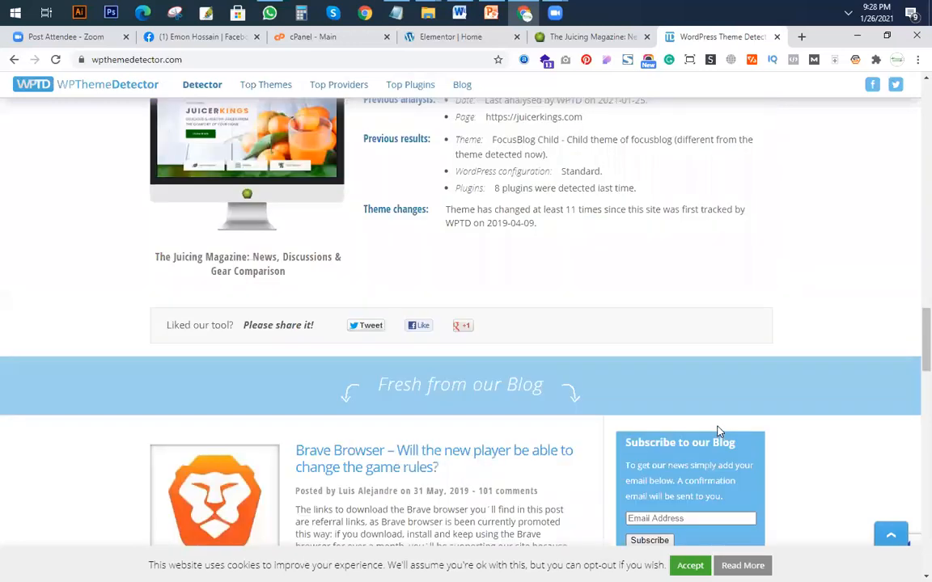
scroll(717, 429, "up", 4)
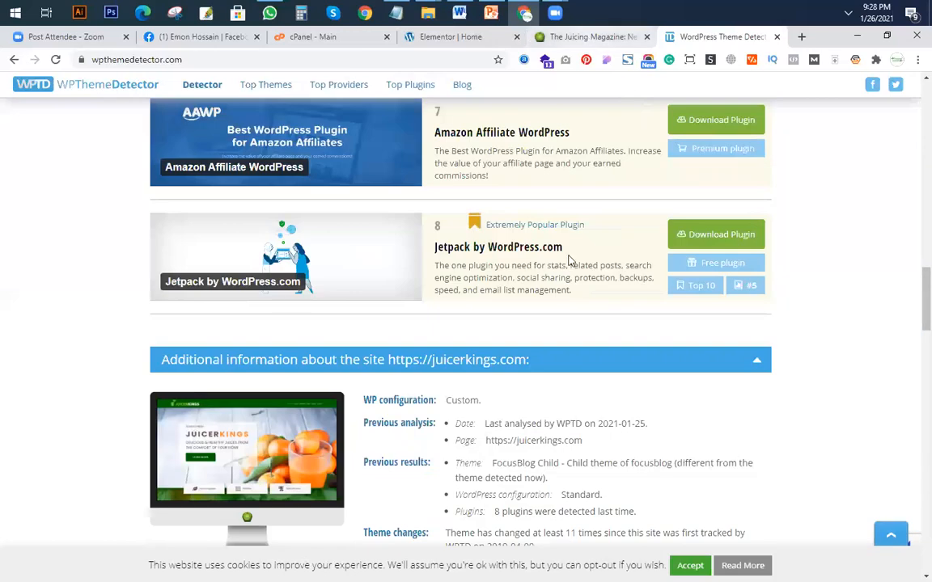
Check juicerkings.com briefly and review the first entries of the detected plugin list again.
left_click(590, 36)
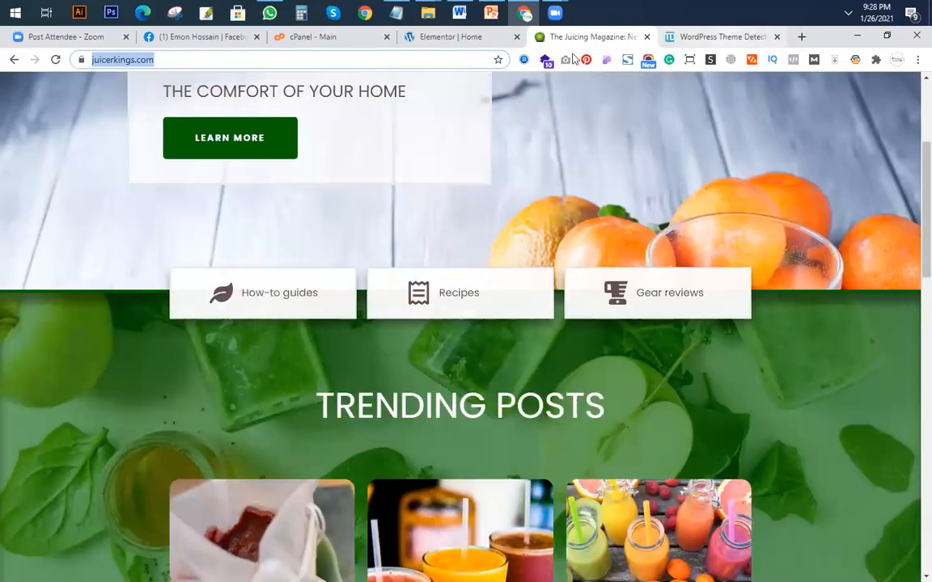
left_click(716, 36)
scroll(415, 348, "up", 7)
scroll(634, 139, "up", 2)
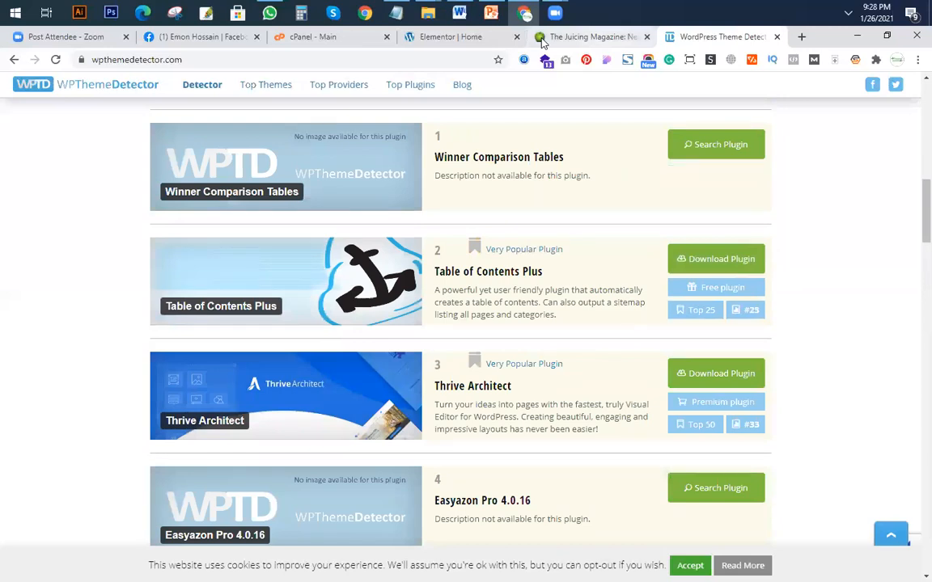
Compare the category boxes and Trending Posts section on juicerkings.com with the empty area below the hero in Elementor.
left_click(501, 38)
left_click(573, 35)
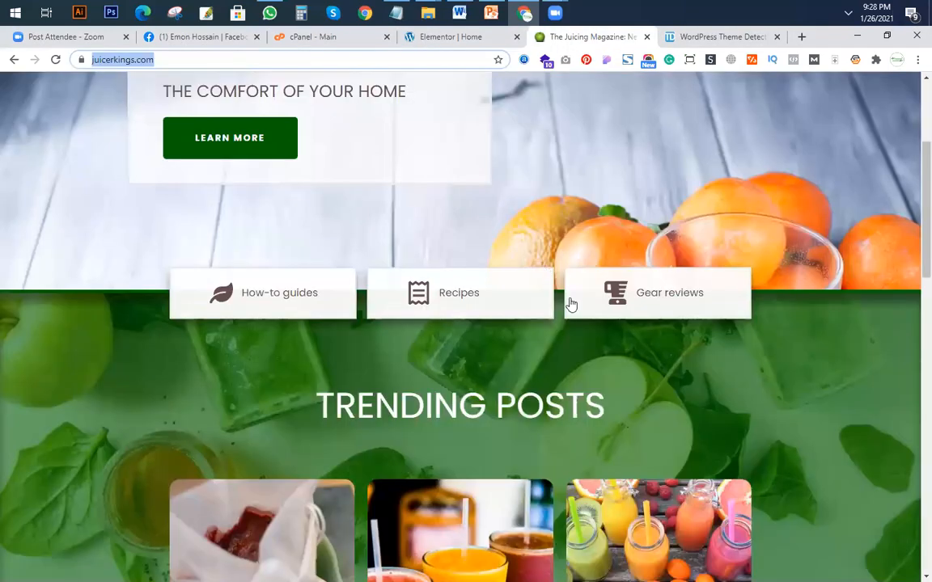
scroll(603, 371, "down", 8)
scroll(600, 369, "up", 5)
scroll(615, 388, "up", 7)
scroll(615, 388, "down", 7)
scroll(414, 336, "up", 2)
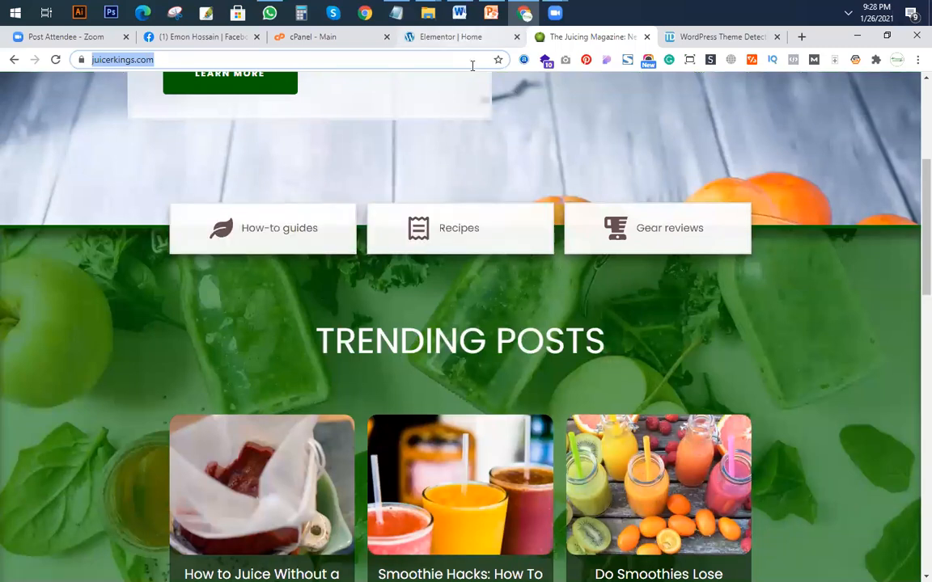
left_click(451, 36)
scroll(503, 412, "down", 2)
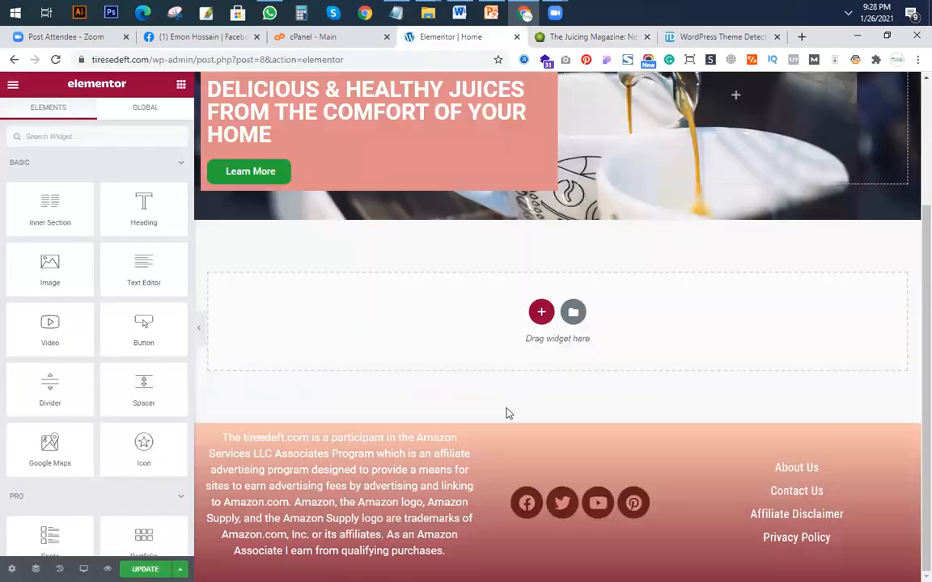
left_click(581, 40)
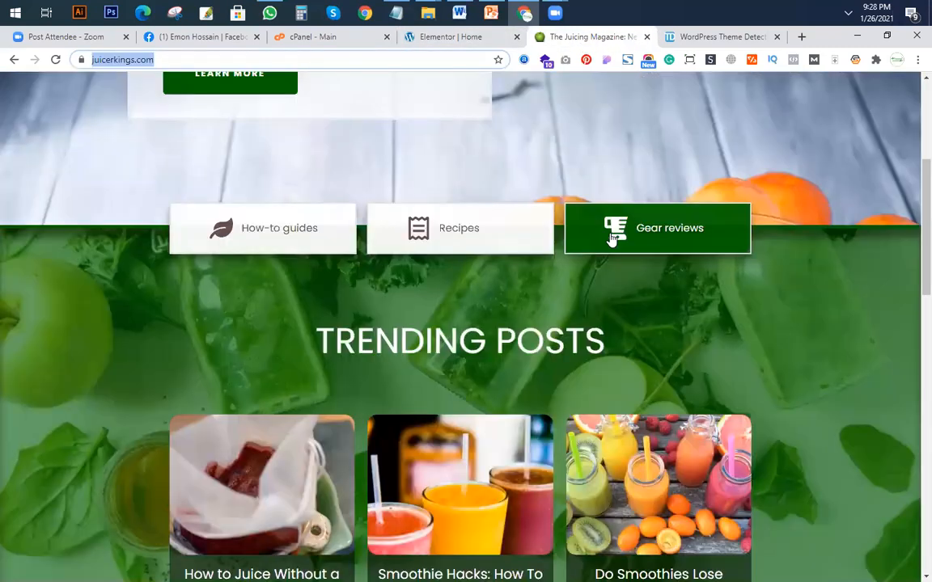
left_click(473, 42)
left_click(541, 312)
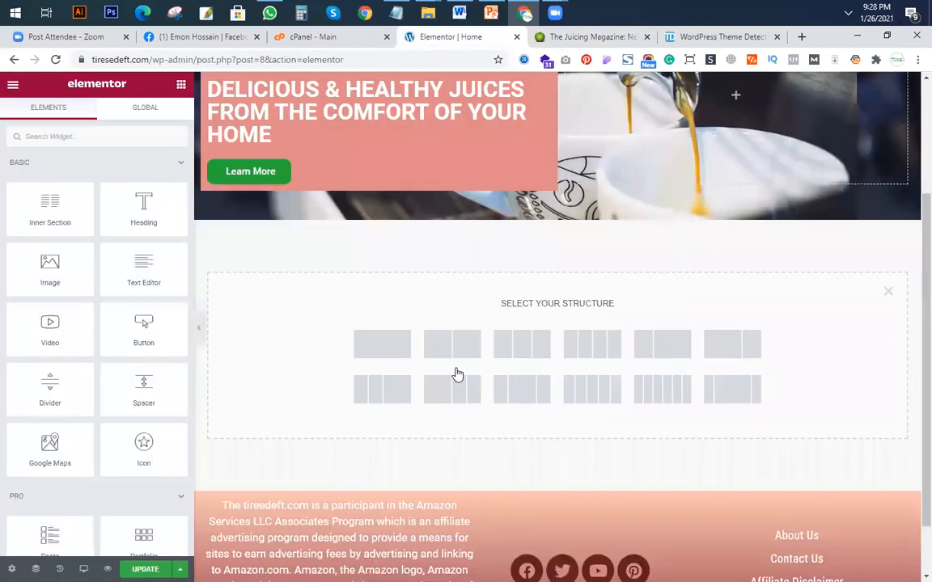
left_click(545, 357)
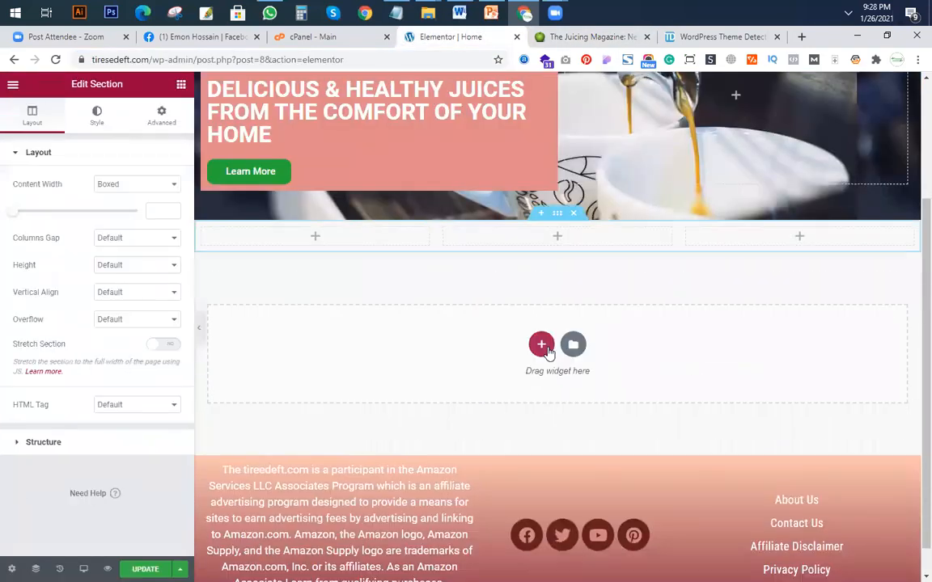
left_click(573, 215)
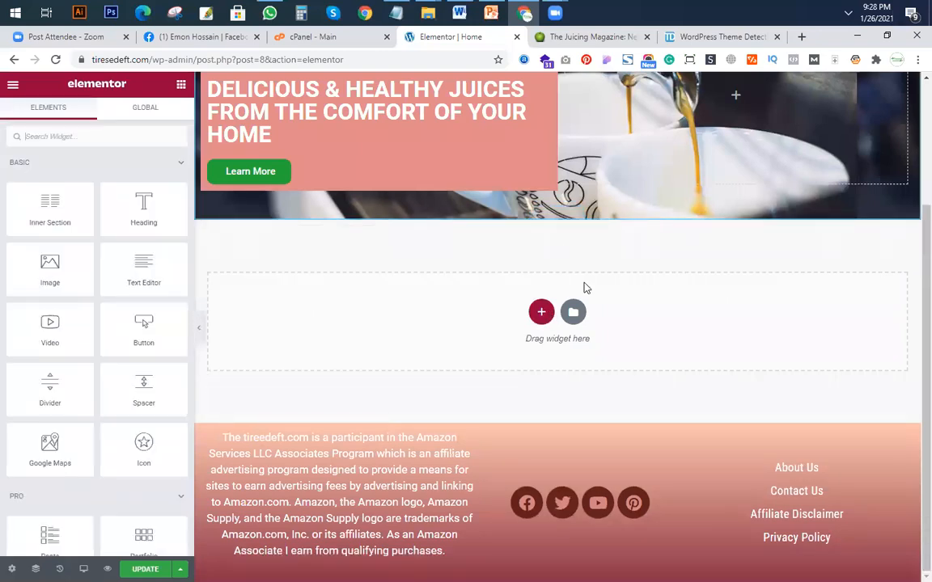
Add an inner section beneath the hero's text box and button, and extend it to three columns.
scroll(586, 288, "up", 2)
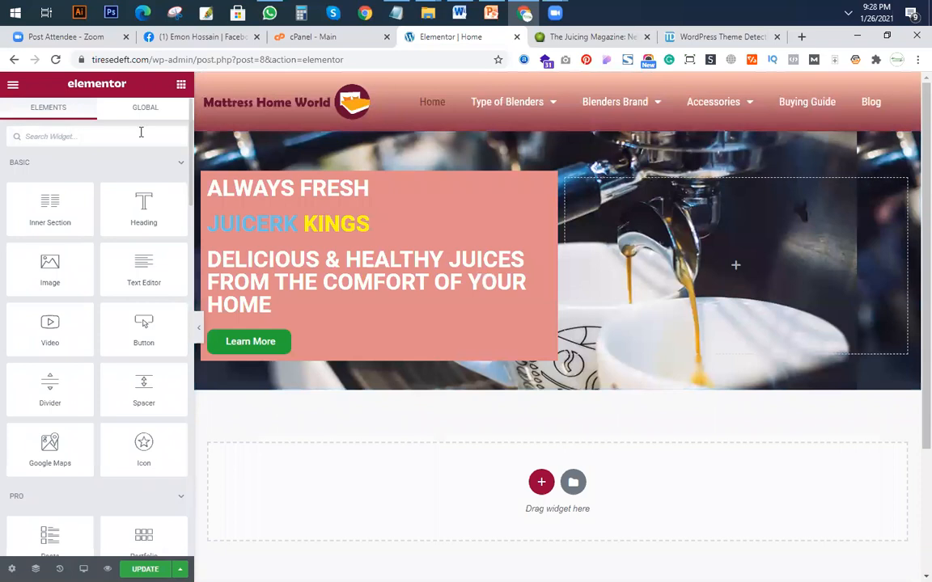
left_click_drag(47, 193, 524, 361)
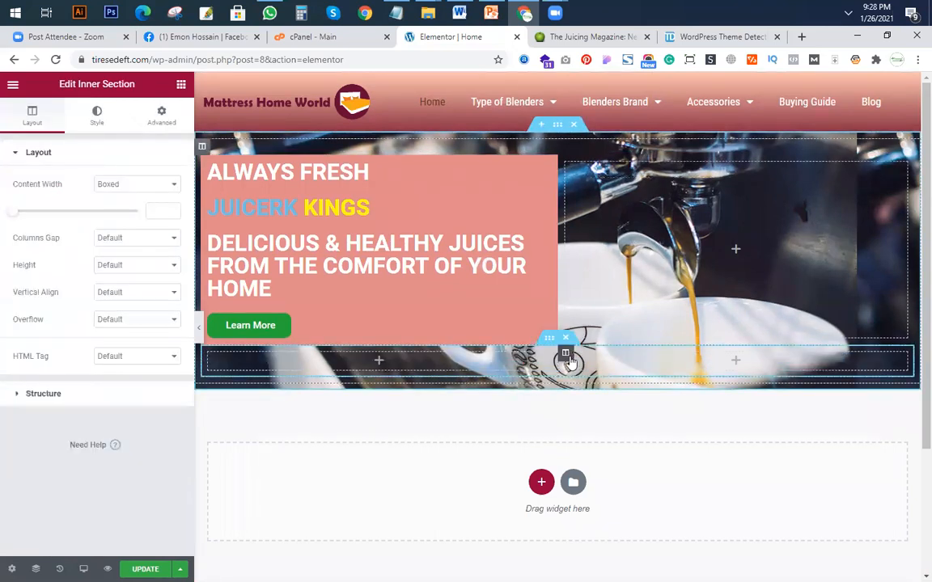
right_click(567, 357)
left_click(602, 388)
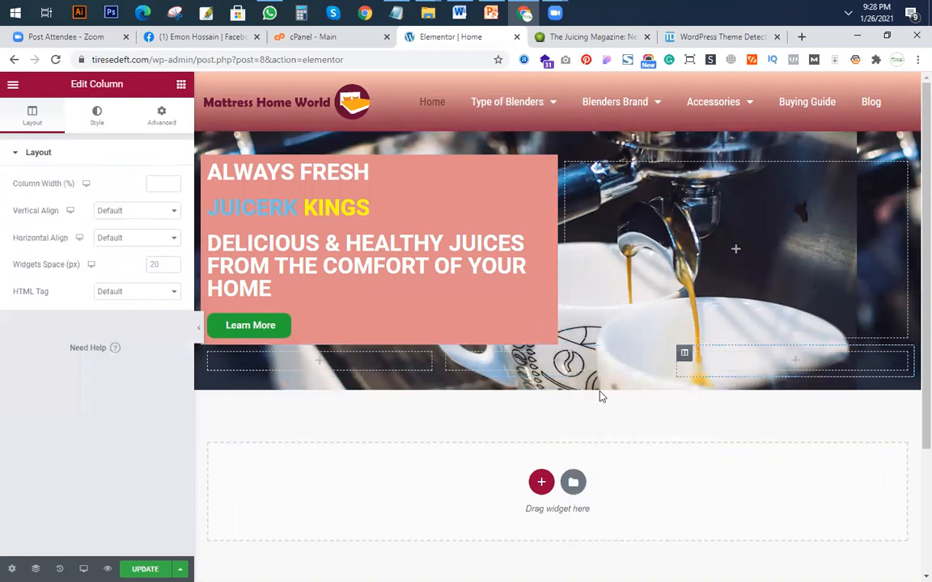
Place a Button widget in the first column of the inner section and centre it.
left_click(175, 84)
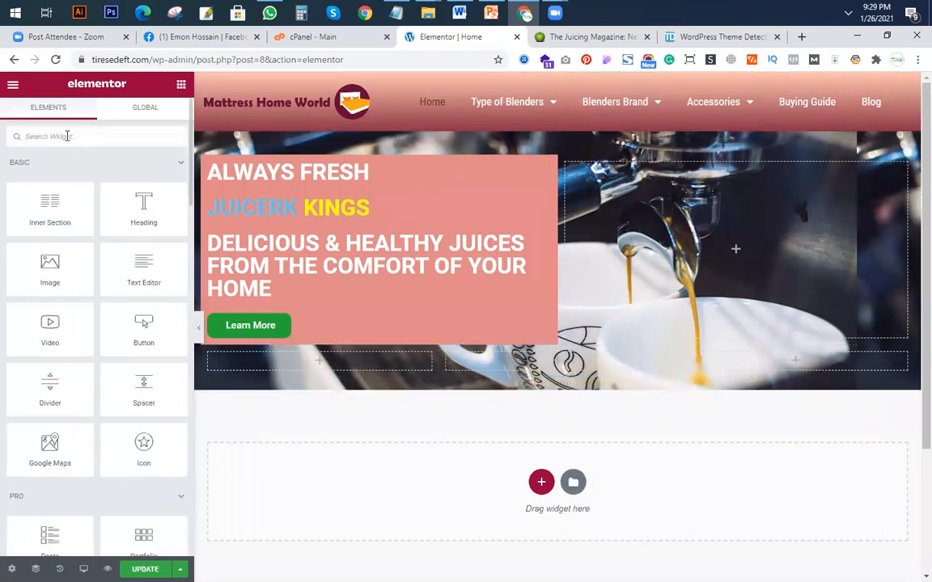
type("butto")
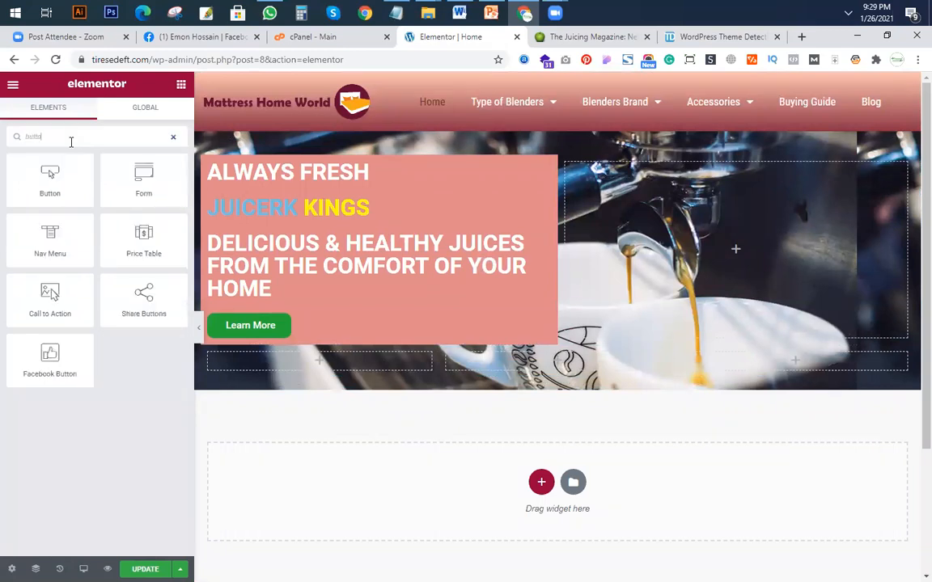
type("n")
left_click_drag(49, 178, 335, 362)
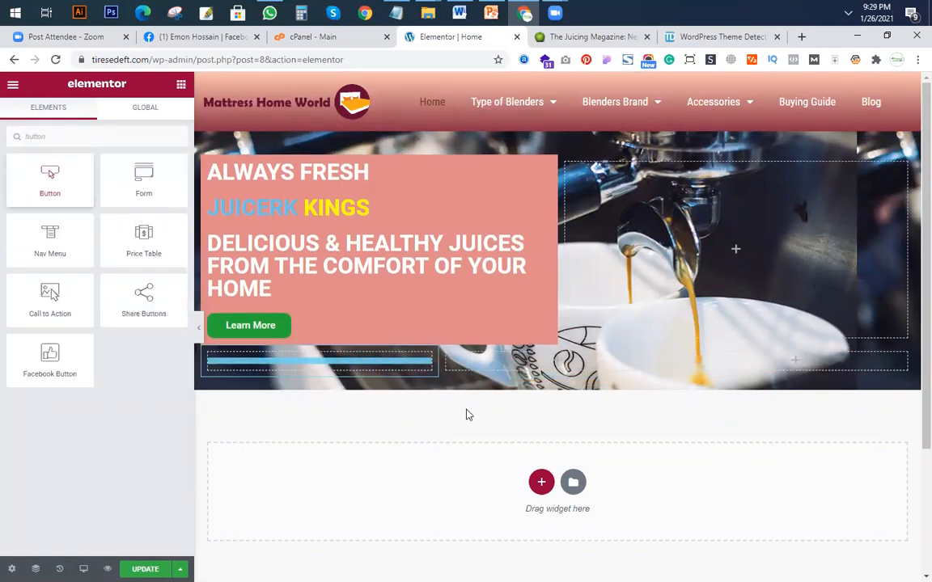
left_click(137, 280)
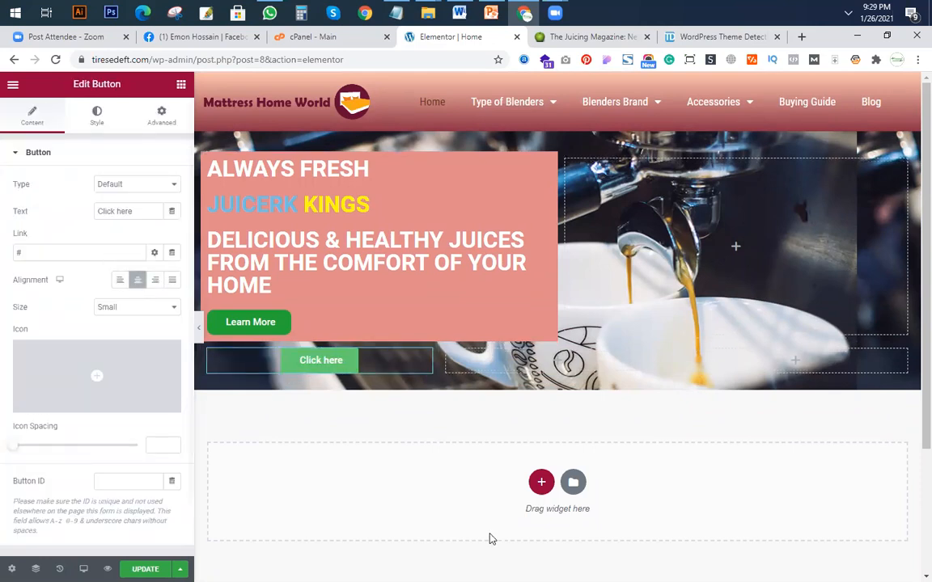
Set the new button's size to Extra Large, leaving its type at Default.
left_click(139, 185)
left_click(139, 186)
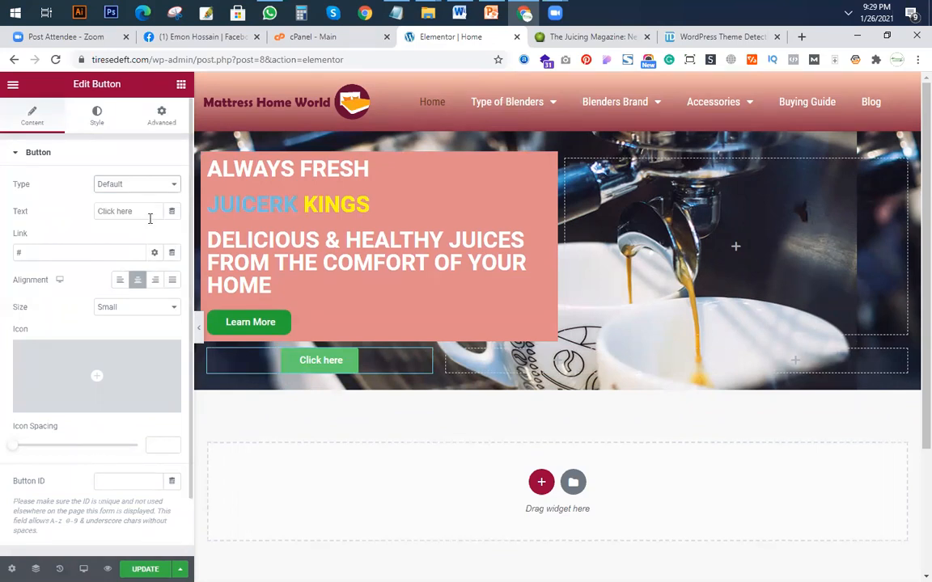
left_click(138, 309)
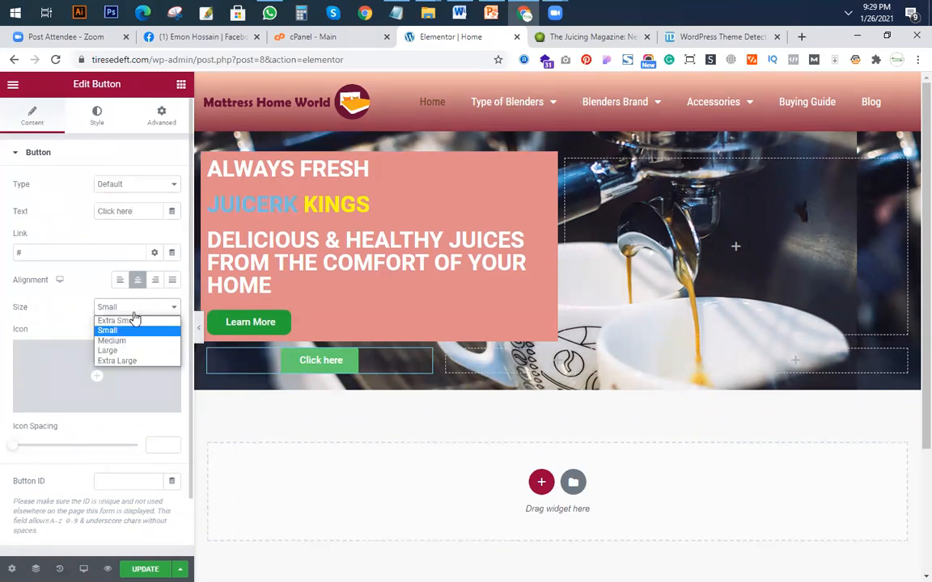
left_click(136, 361)
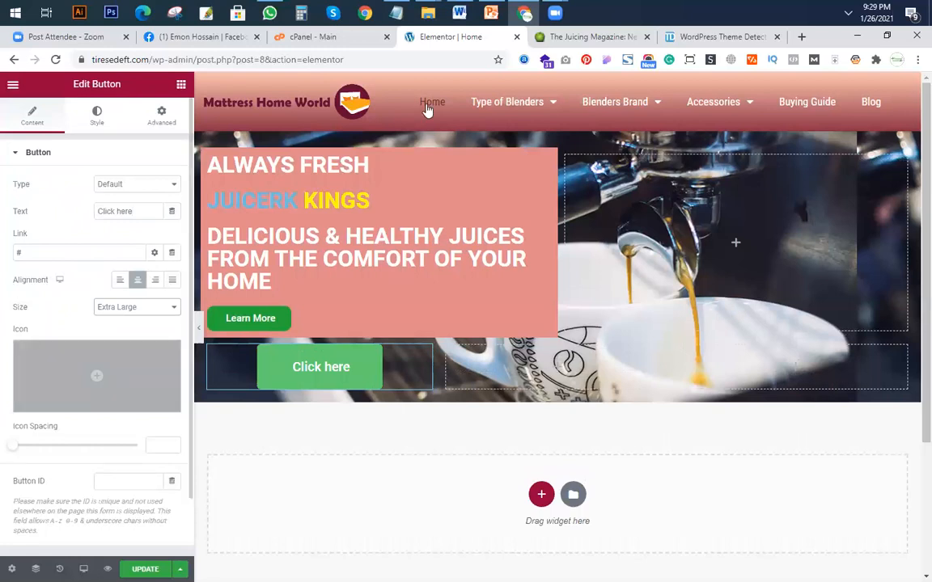
Check the first category box on juicerkings.com and label the new button How-to-guides.
key("ctrl+Tab")
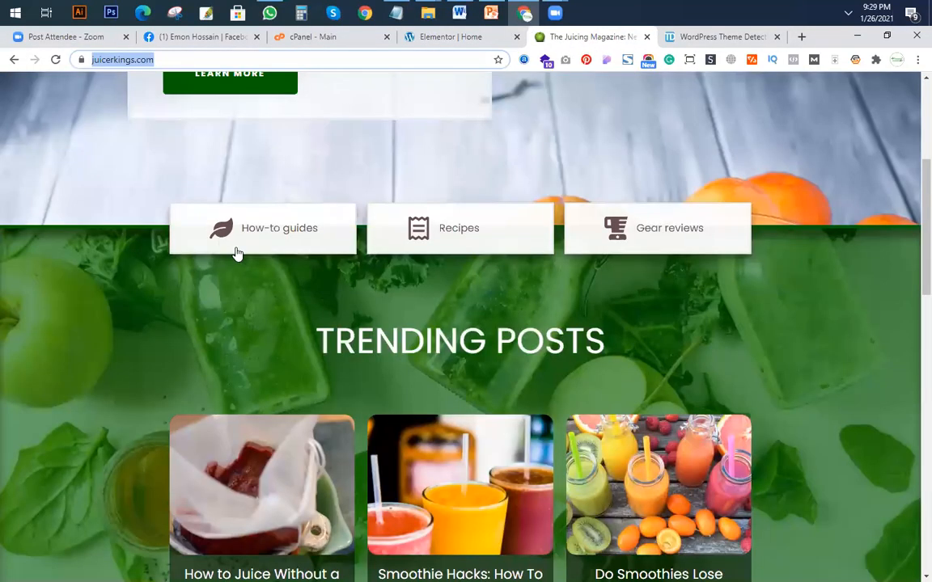
left_click(474, 38)
left_click_drag(121, 211, 2, 207)
type("How-to-guides")
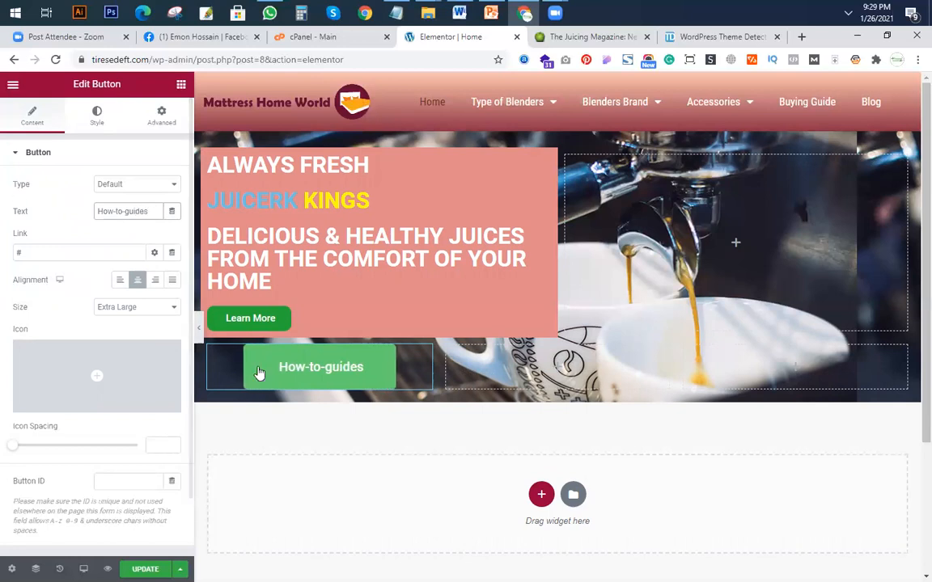
Copy the How-to-guides button into the second and third columns of the inner section.
right_click(352, 372)
left_click(373, 423)
right_click(571, 370)
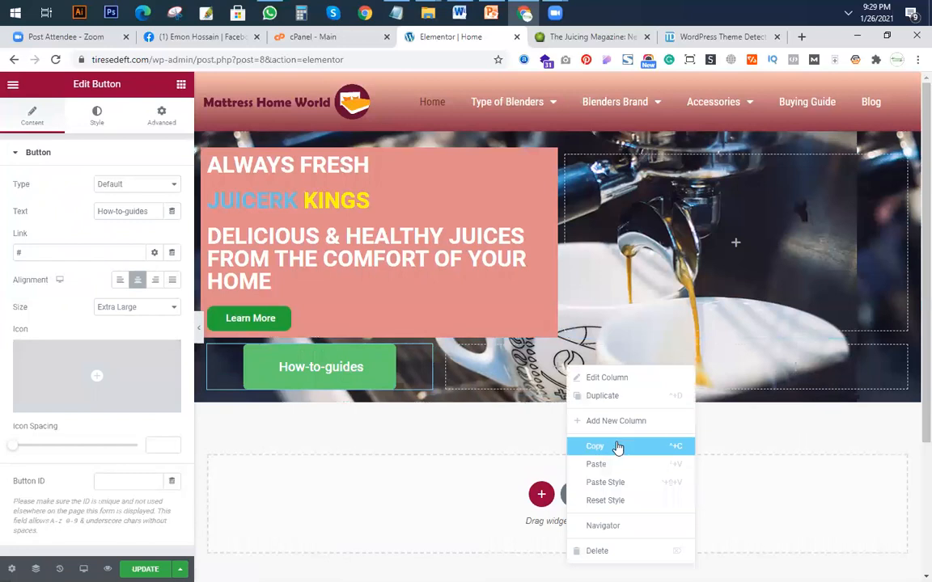
left_click(607, 461)
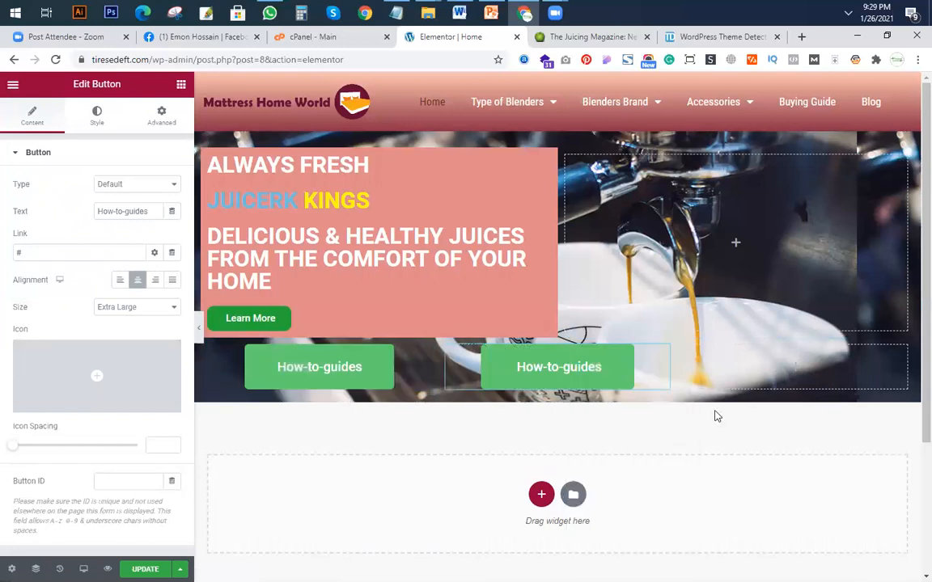
right_click(826, 445)
left_click(829, 466)
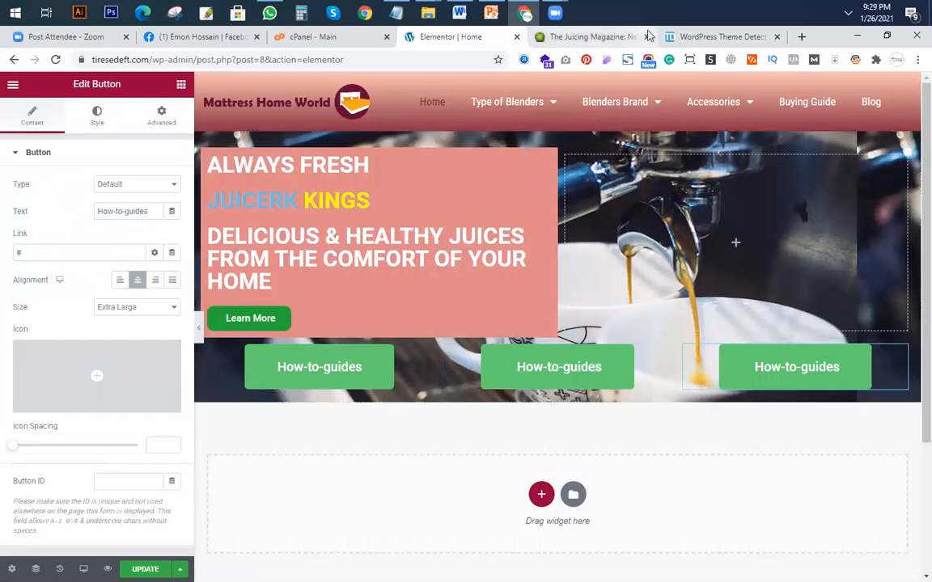
Check the category names on juicerkings.com and try to relabel the middle button as Receipe.
key("ctrl+Tab")
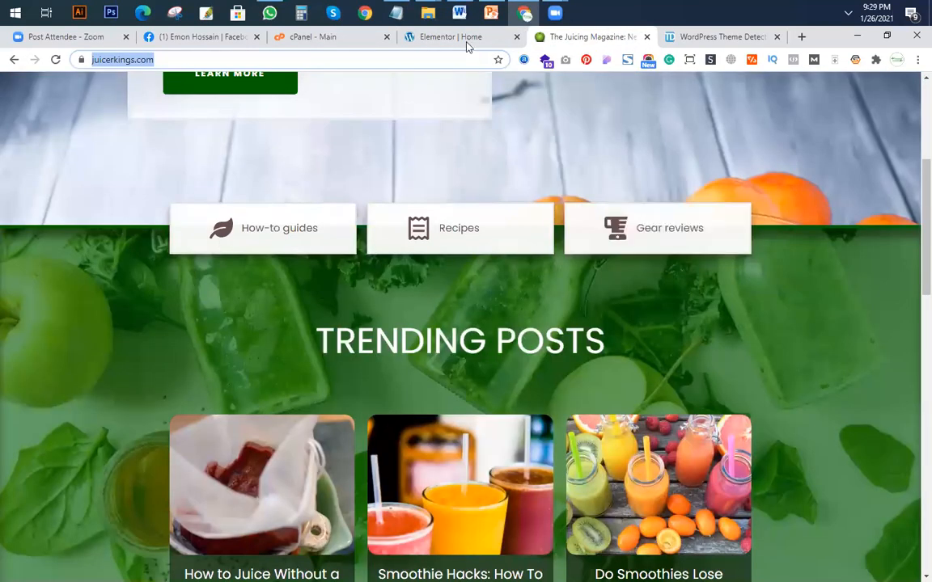
key("ctrl+shift+Tab")
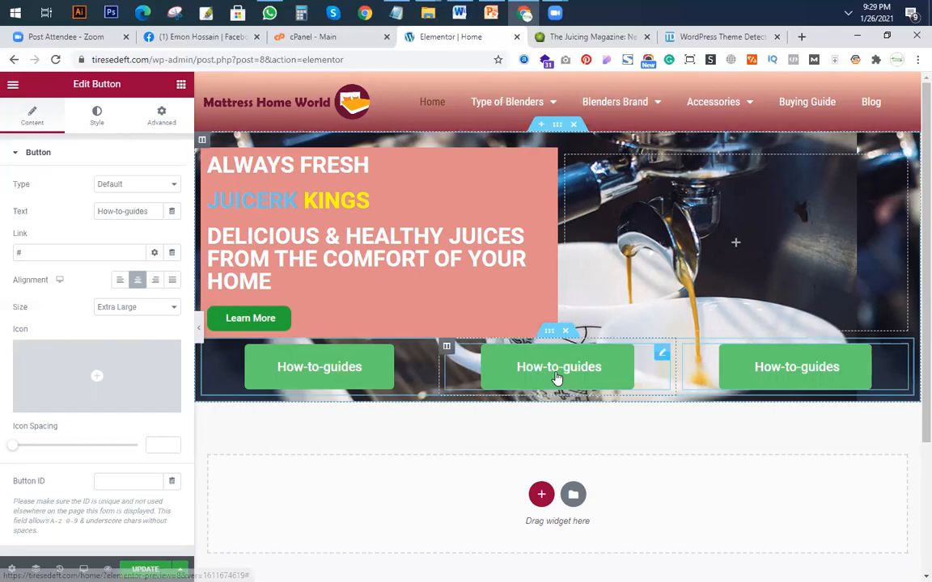
left_click_drag(154, 215, 6, 208)
type("Receipe")
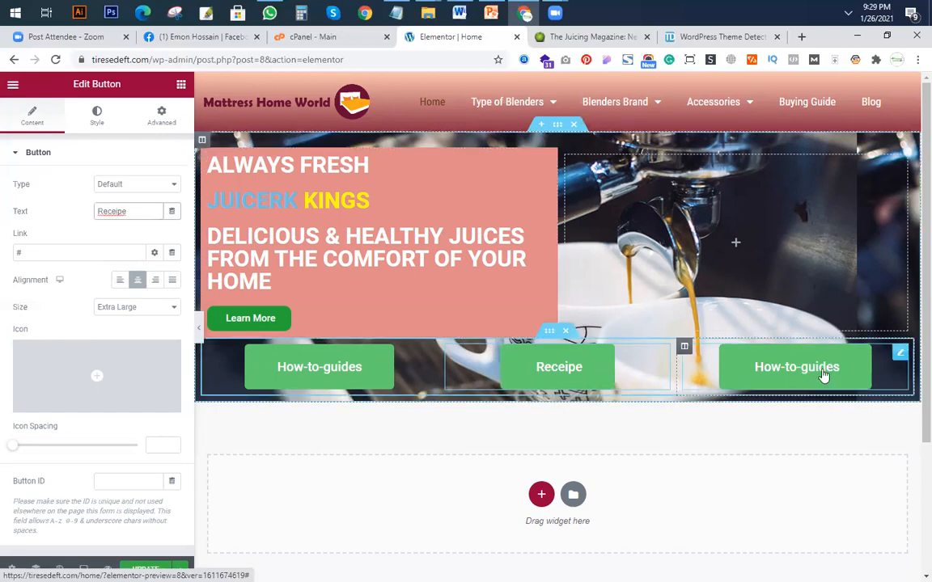
key("BackSpace")
key("BackSpace")
key("BackSpace")
key("BackSpace")
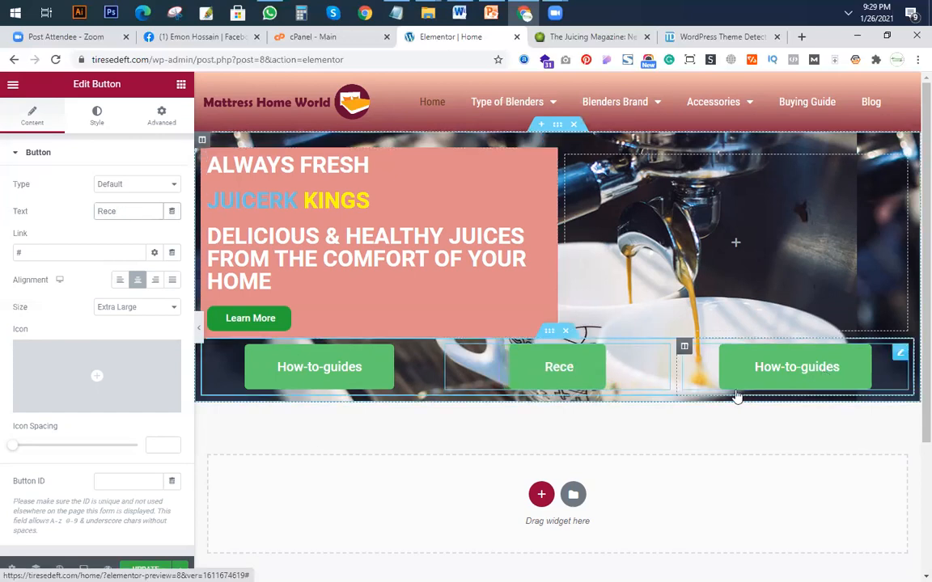
key("ctrl+z")
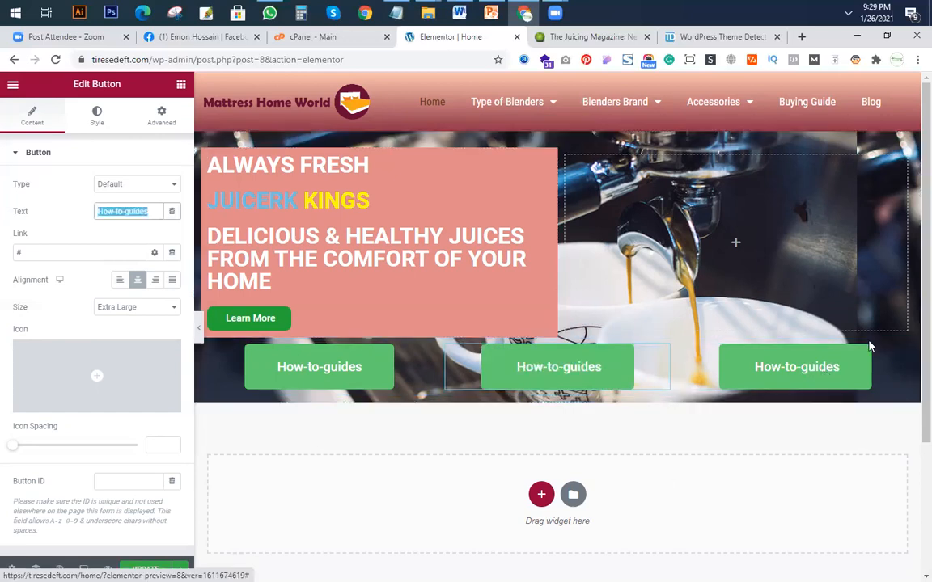
left_click(570, 36)
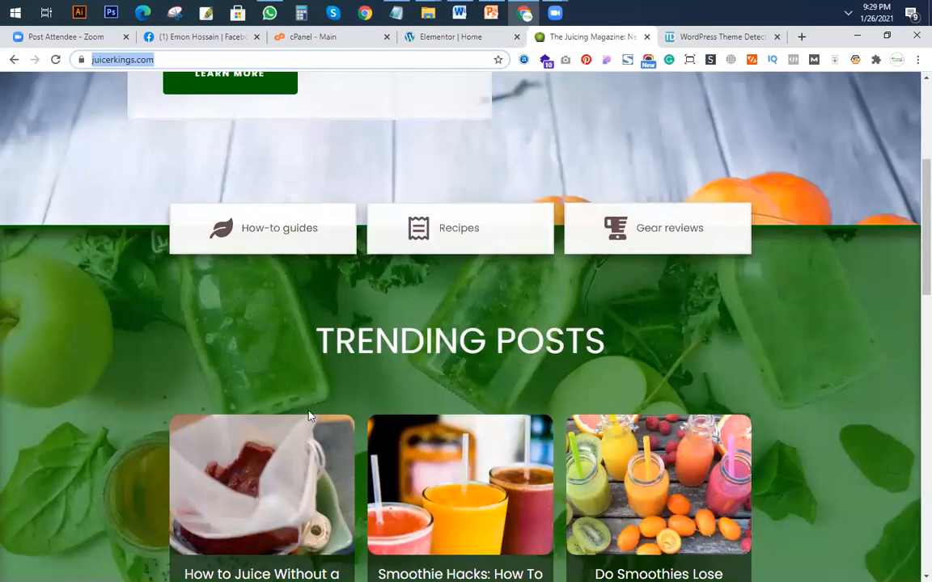
left_click(555, 13)
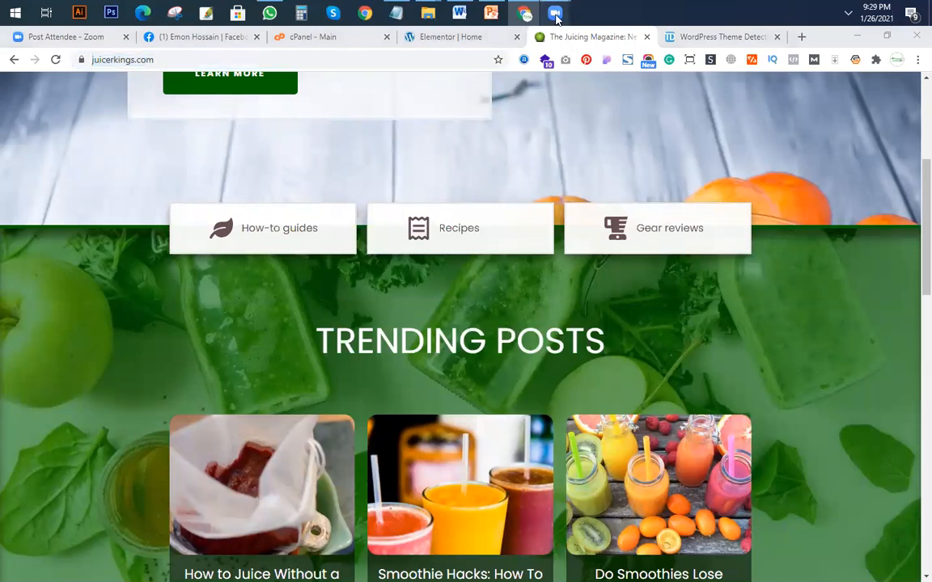
left_click(607, 124)
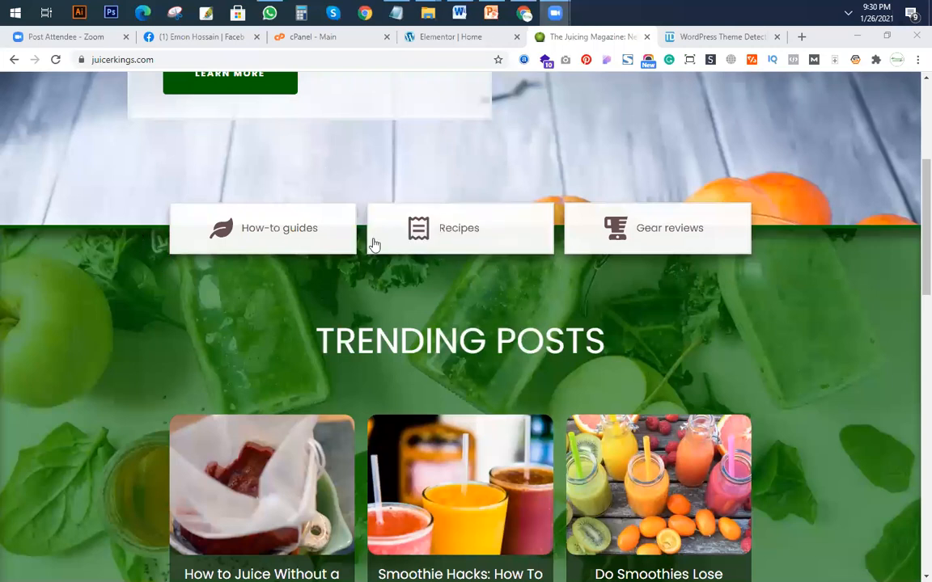
Back in Elementor, align the first column's button right and the third column's button left.
left_click(449, 37)
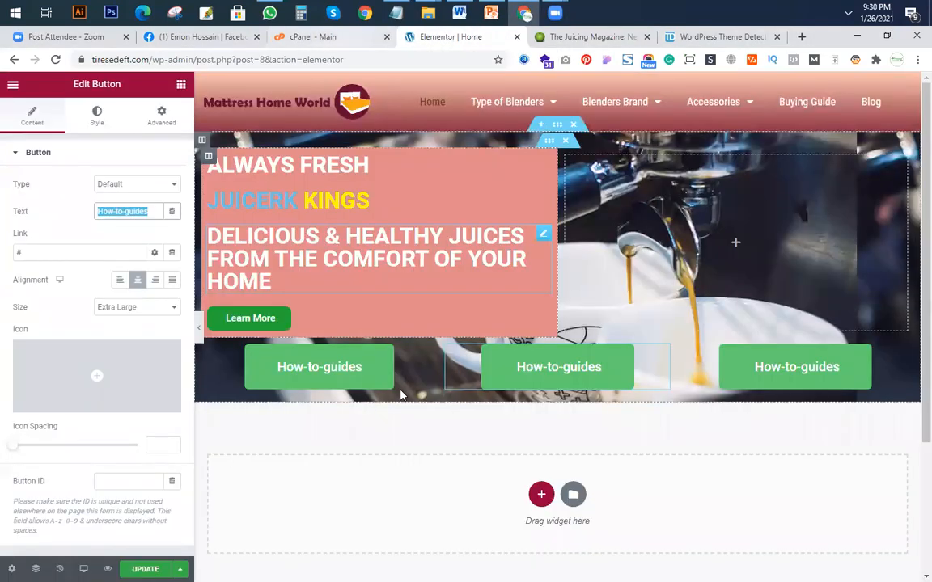
left_click(156, 281)
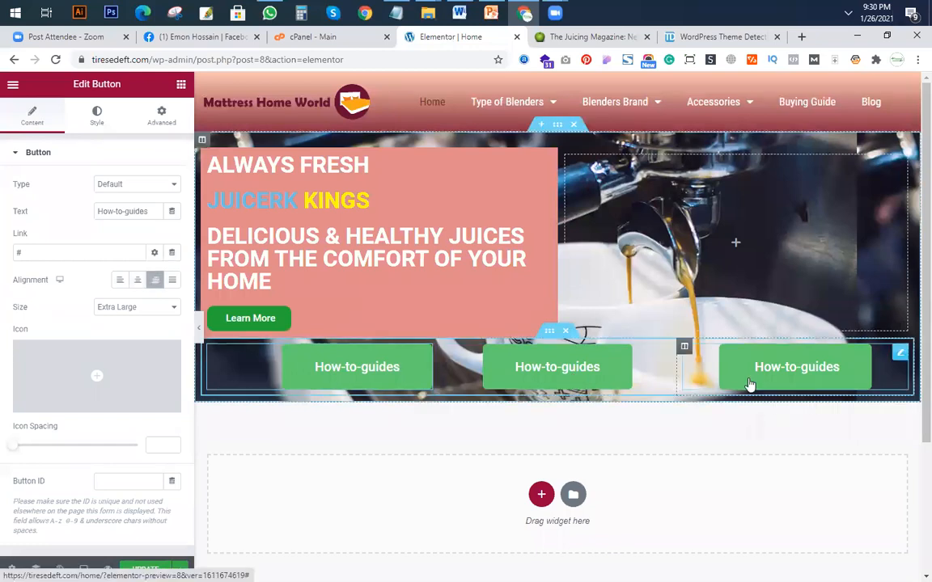
left_click(120, 282)
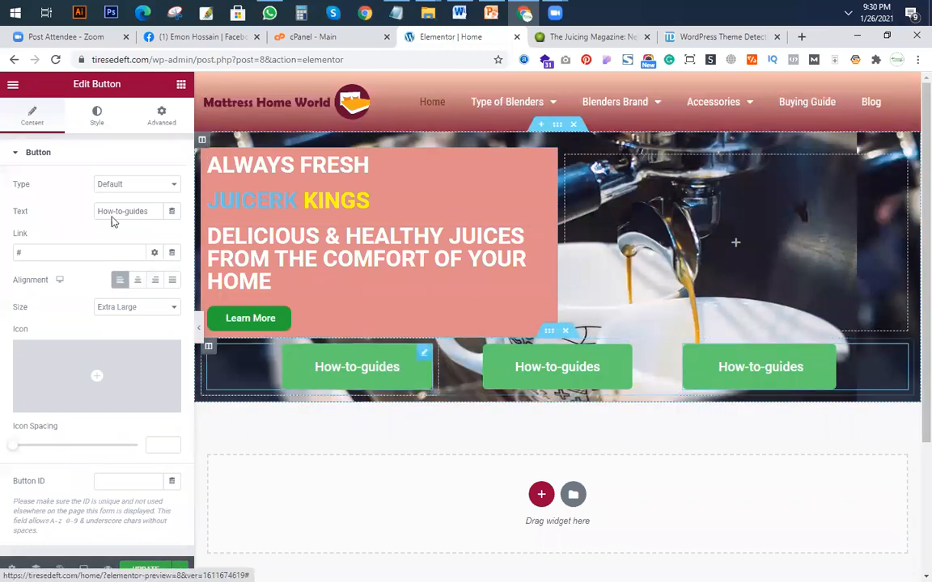
Set the third button's hover text colour to red #EF3232.
left_click(98, 117)
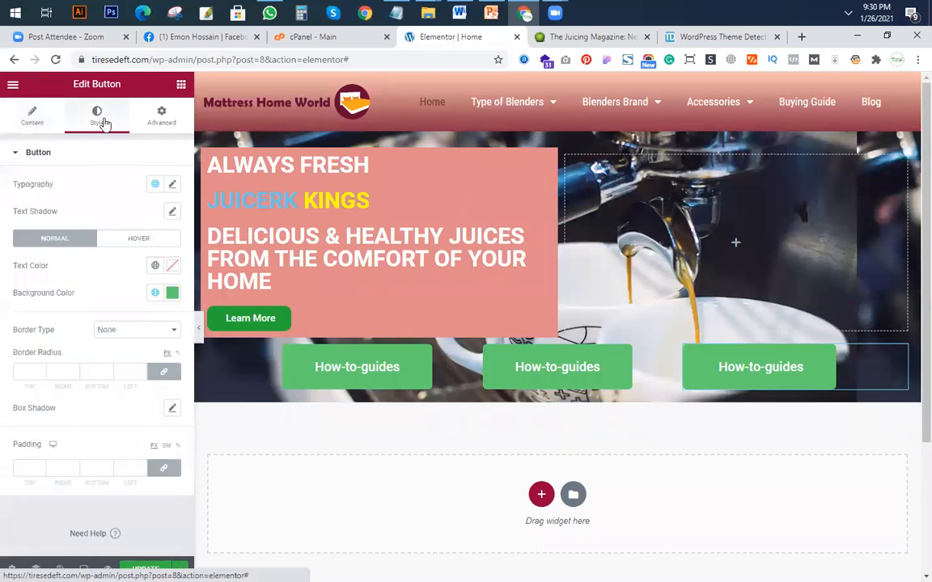
left_click(139, 238)
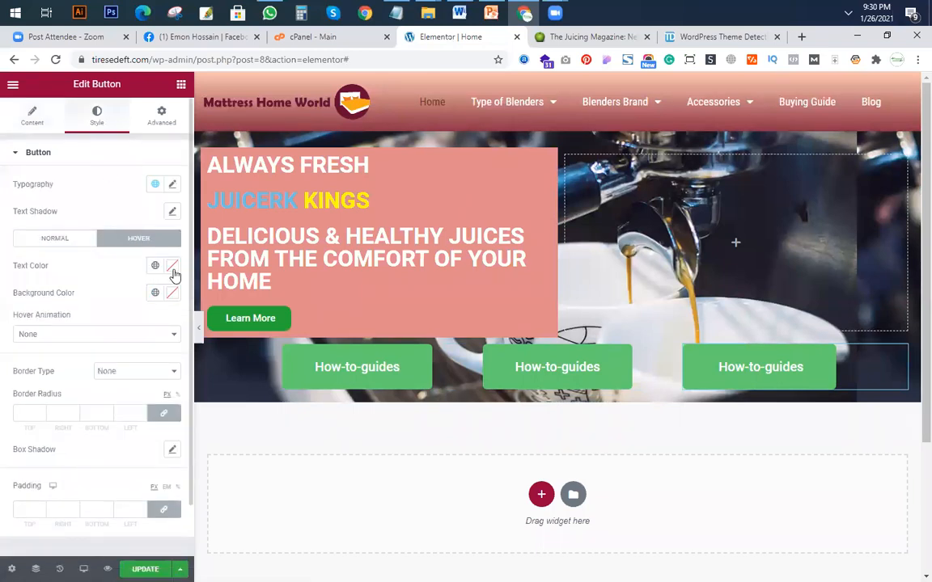
left_click(173, 266)
left_click(141, 319)
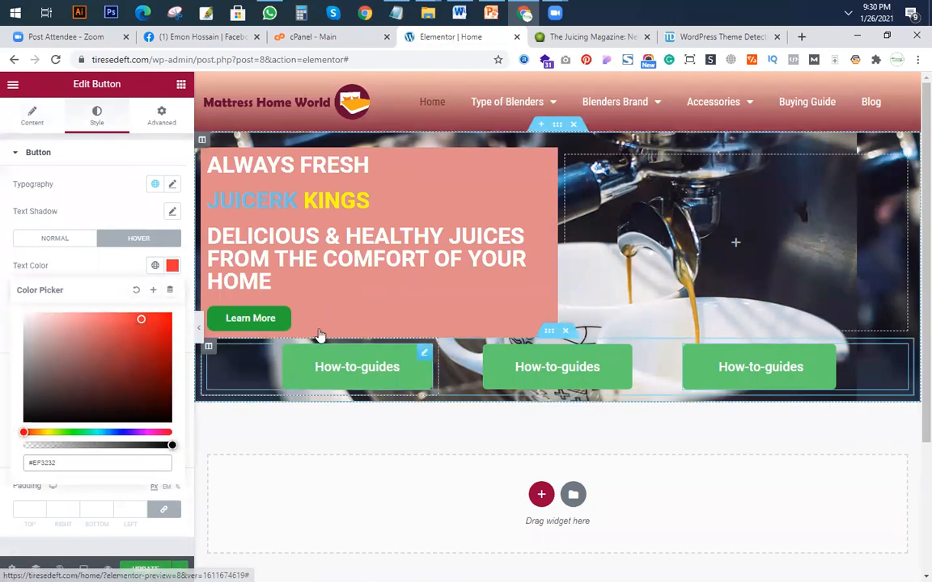
left_click(172, 265)
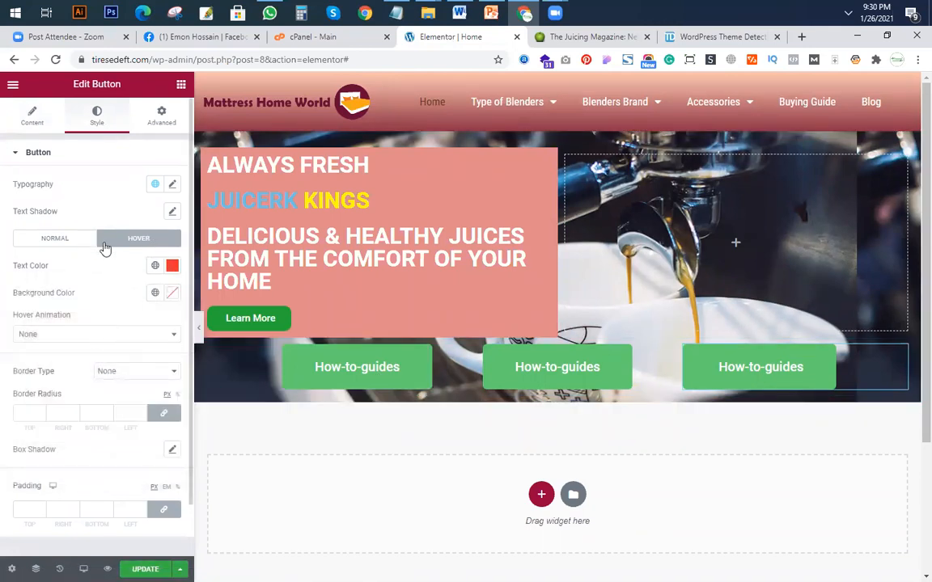
Set the third button's normal background colour to dark green #146E21 and test its hover effect.
left_click(102, 152)
left_click(105, 153)
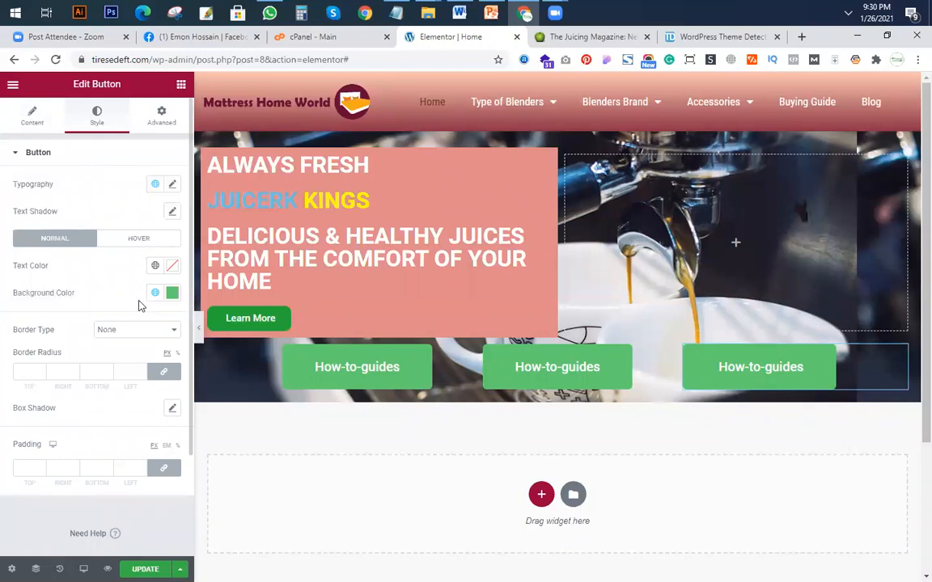
left_click(173, 293)
left_click(53, 373)
left_click(143, 402)
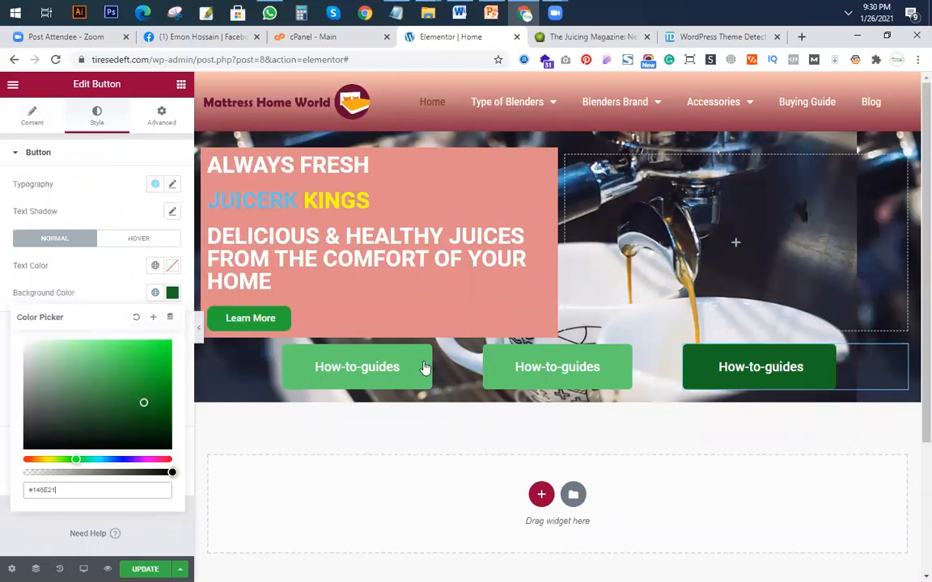
left_click(809, 380)
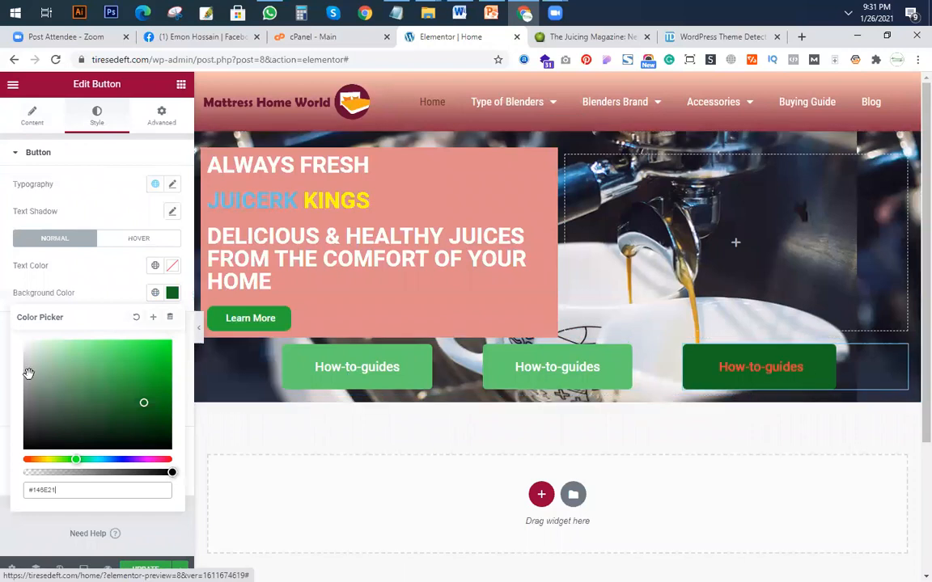
left_click(173, 294)
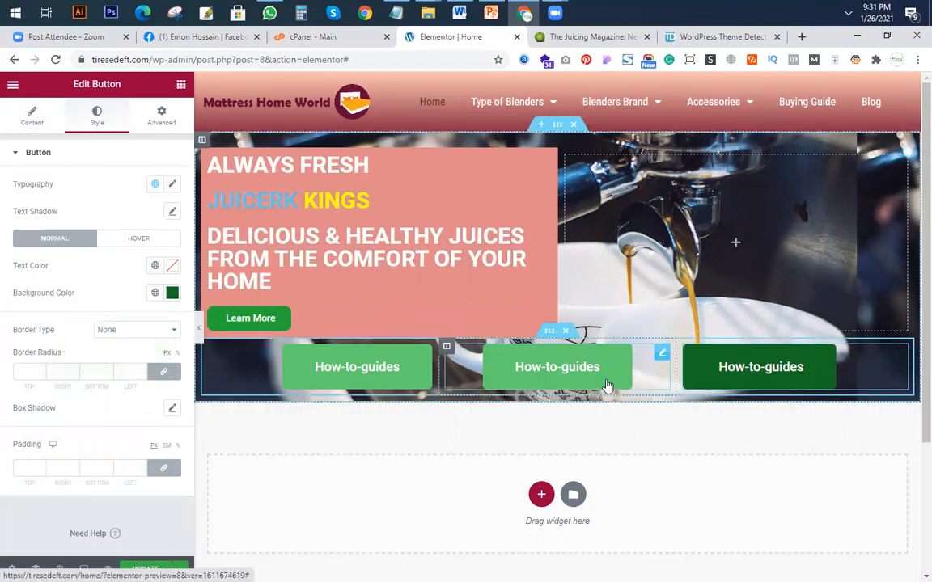
Copy the third button's style and paste it onto the middle and first buttons.
right_click(805, 382)
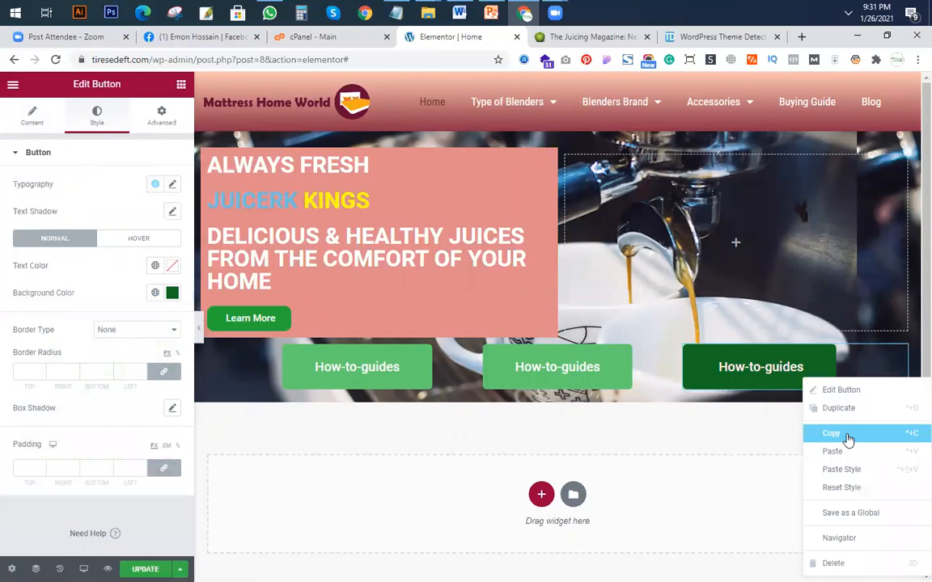
left_click(848, 439)
right_click(557, 356)
left_click(609, 440)
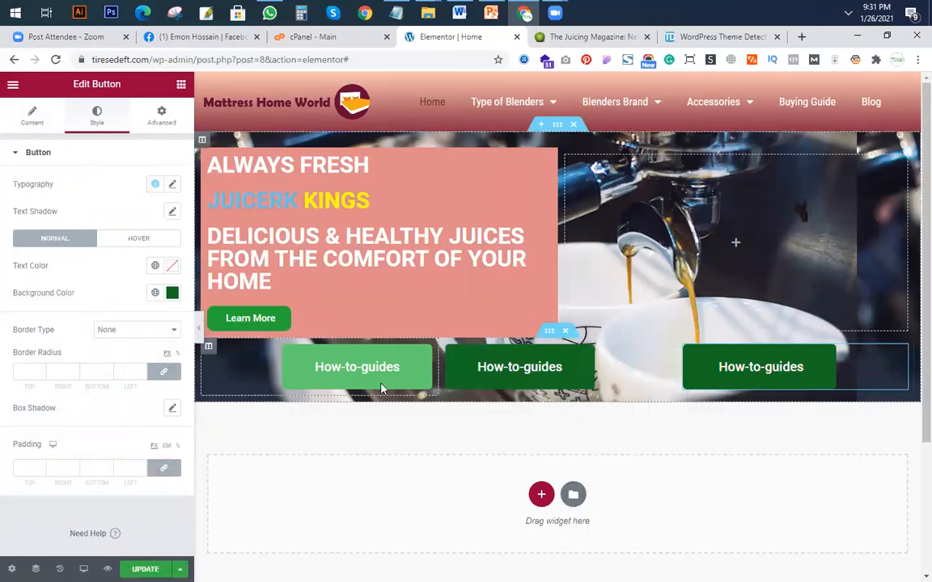
right_click(375, 378)
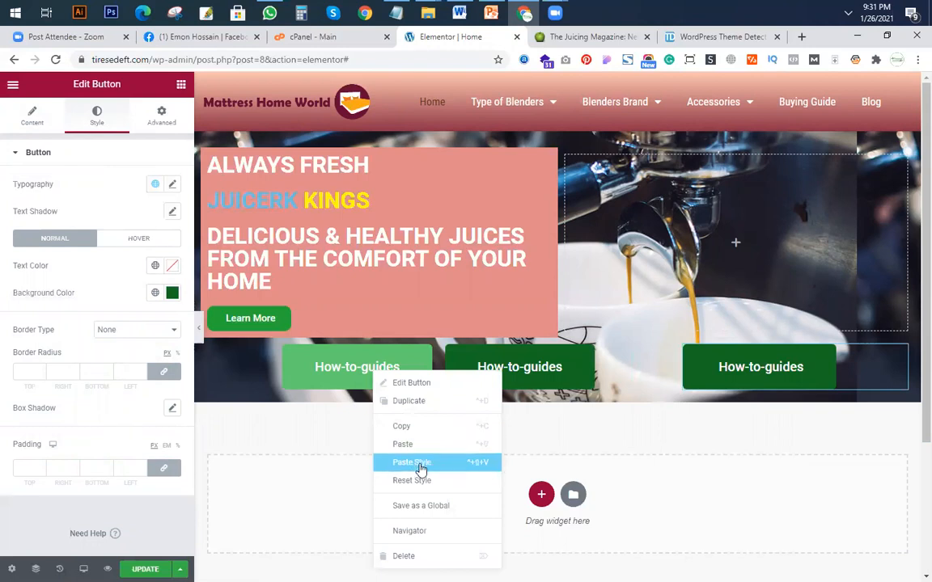
left_click(405, 462)
Centre the first and middle buttons in their columns and compare the row with the one on juicerkings.com.
left_click(332, 380)
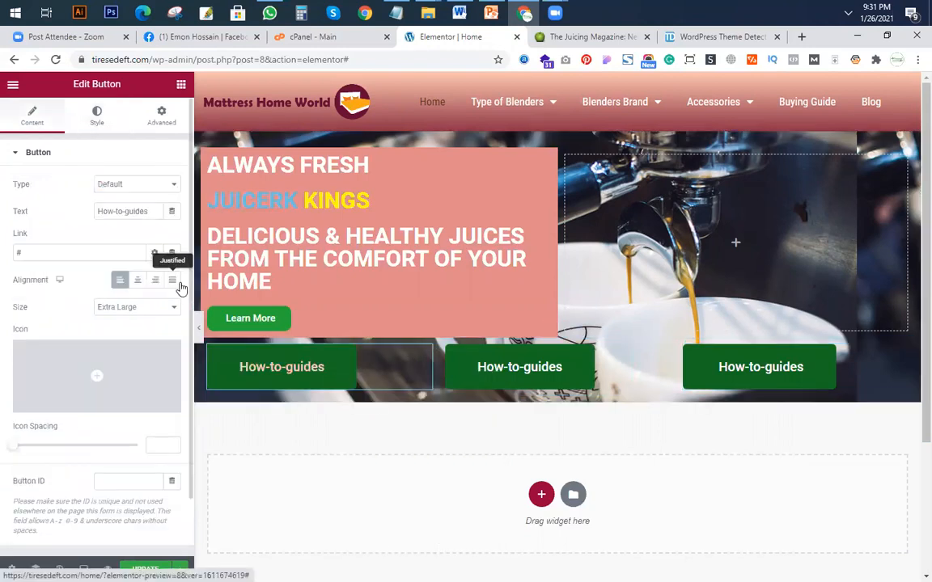
left_click(154, 280)
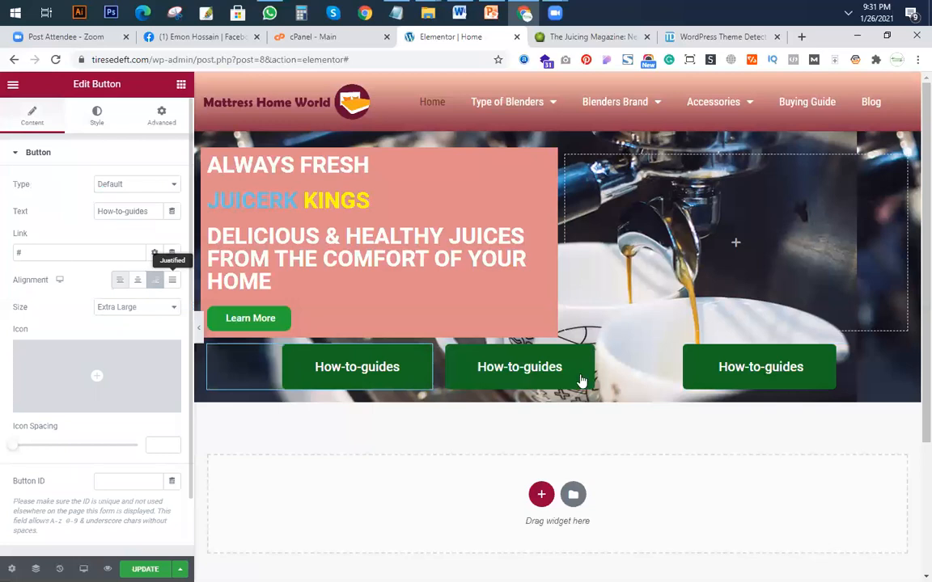
right_click(583, 378)
left_click(138, 280)
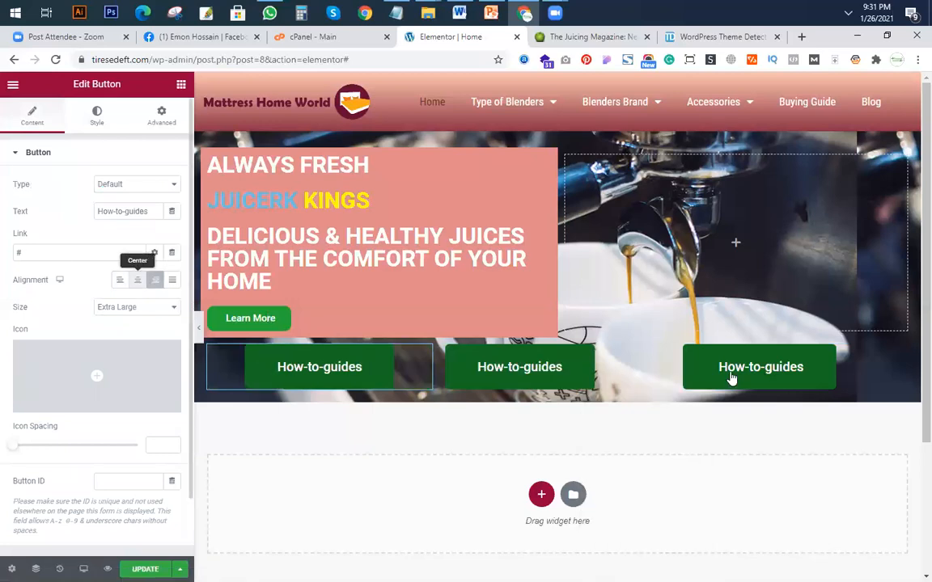
left_click(580, 376)
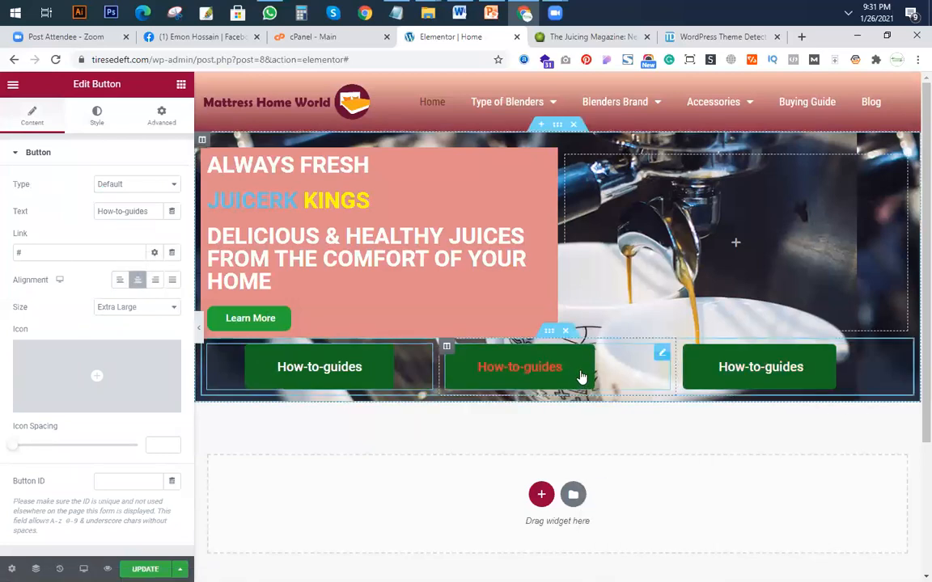
left_click(138, 280)
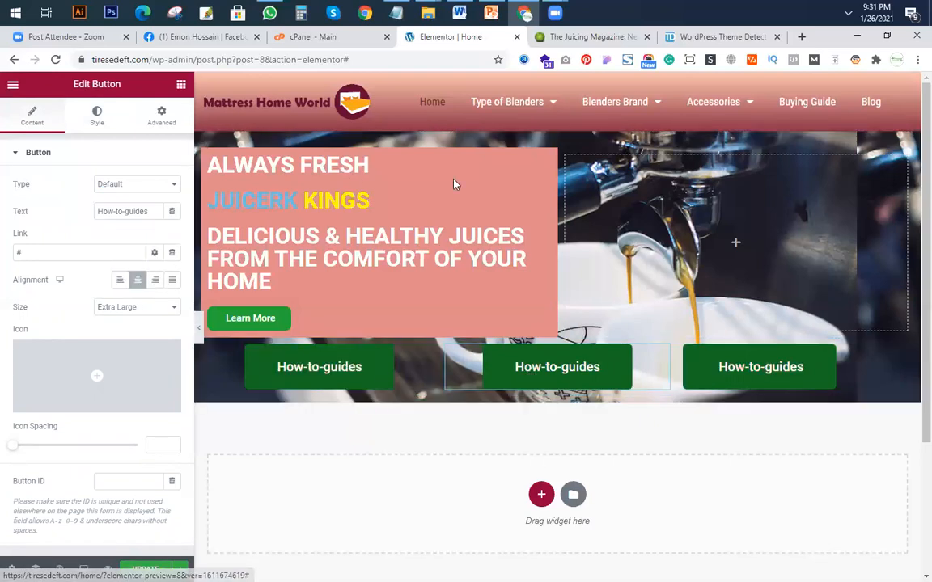
key("ctrl+Tab")
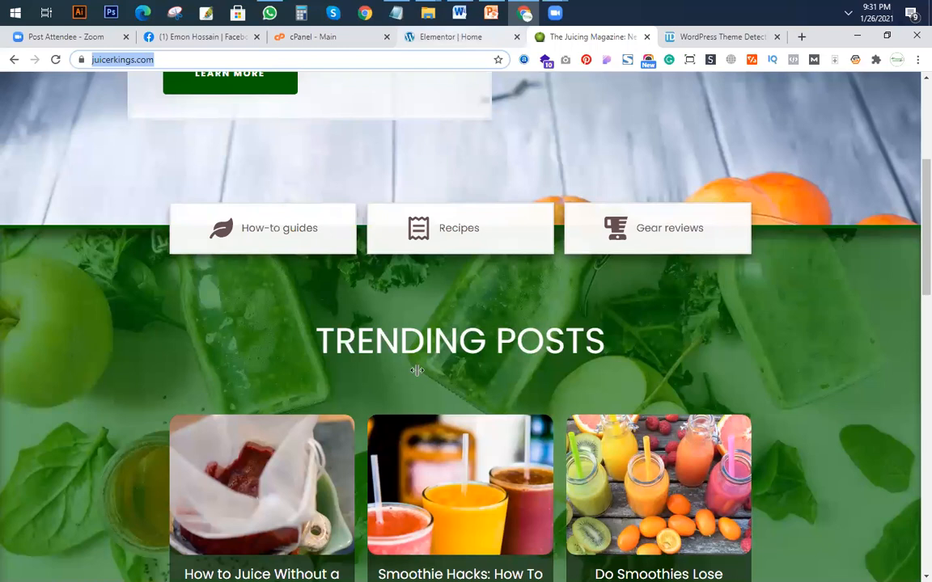
key("ctrl+shift+Tab")
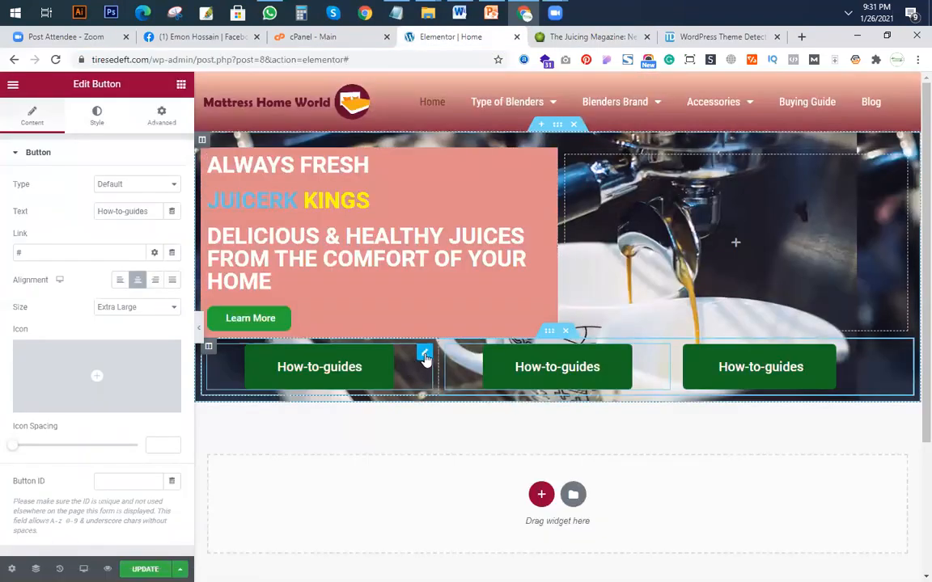
Set the first button's hover background colour to dark blue #171587.
left_click(81, 156)
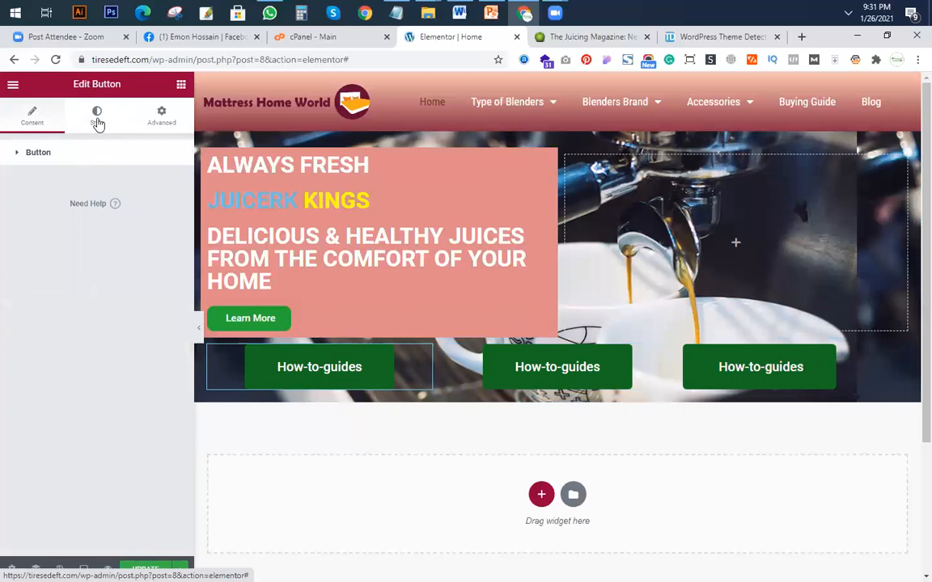
left_click(97, 121)
left_click(85, 154)
left_click(76, 154)
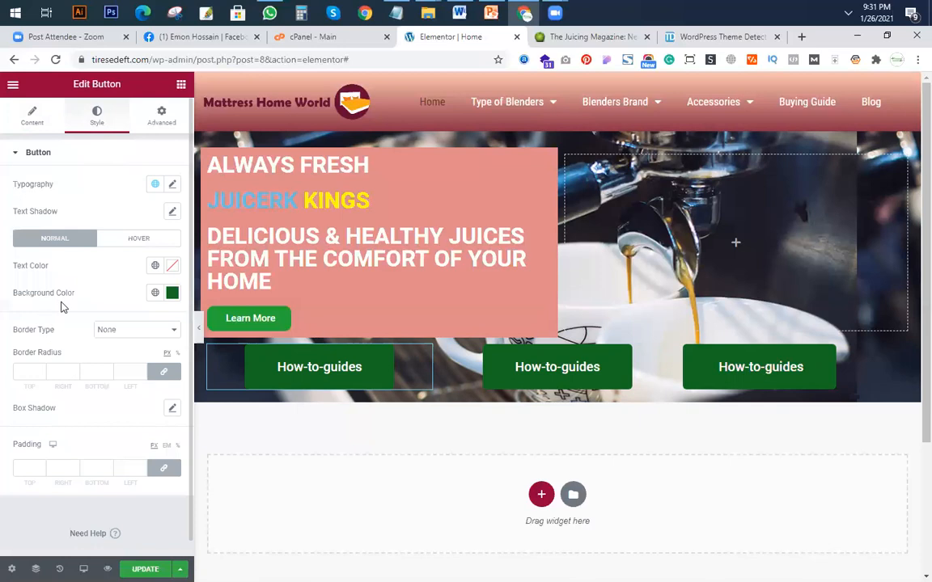
left_click(140, 240)
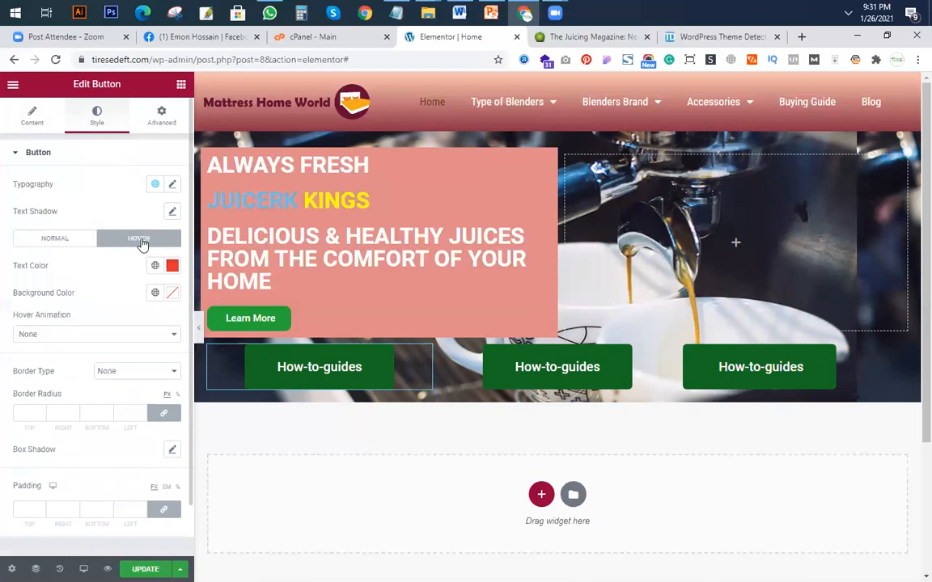
left_click(173, 292)
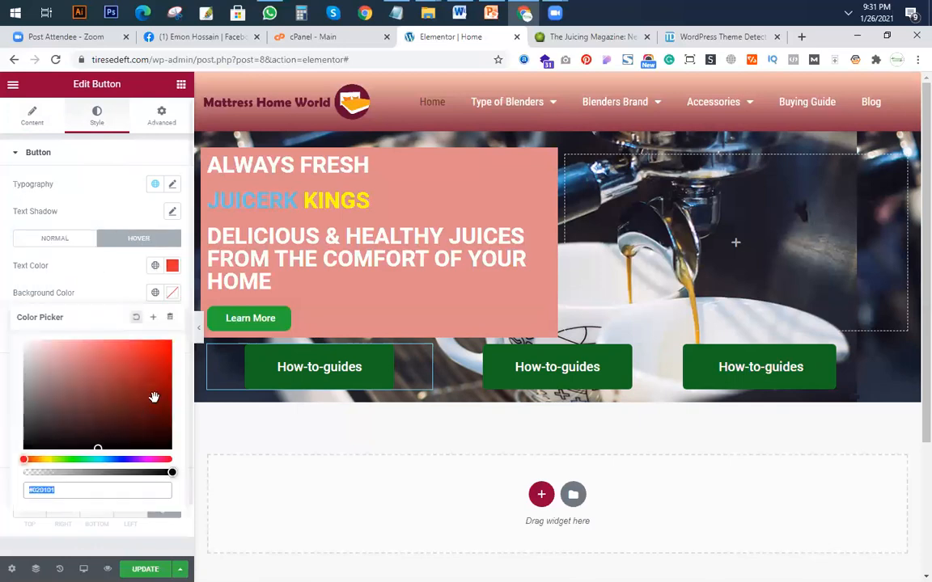
left_click(162, 374)
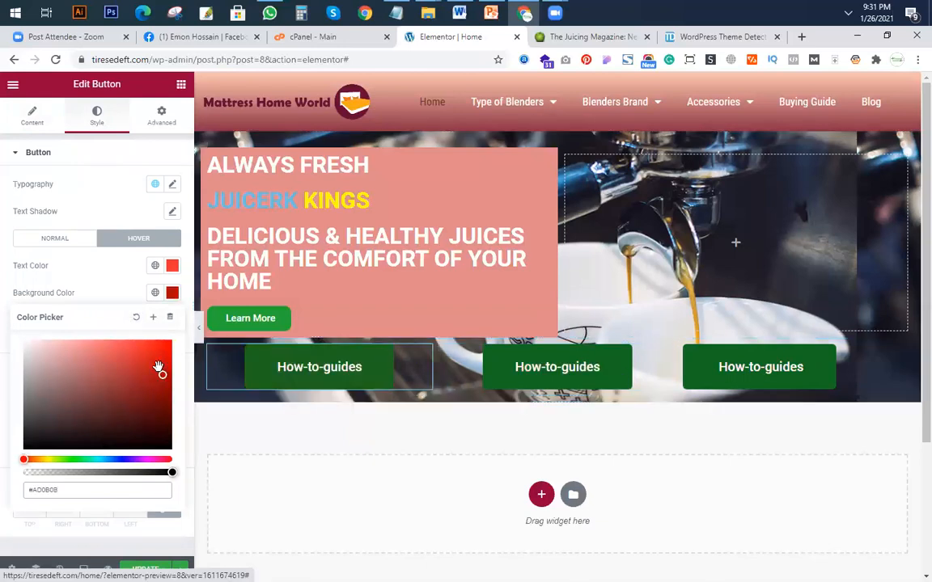
left_click(80, 394)
left_click(123, 460)
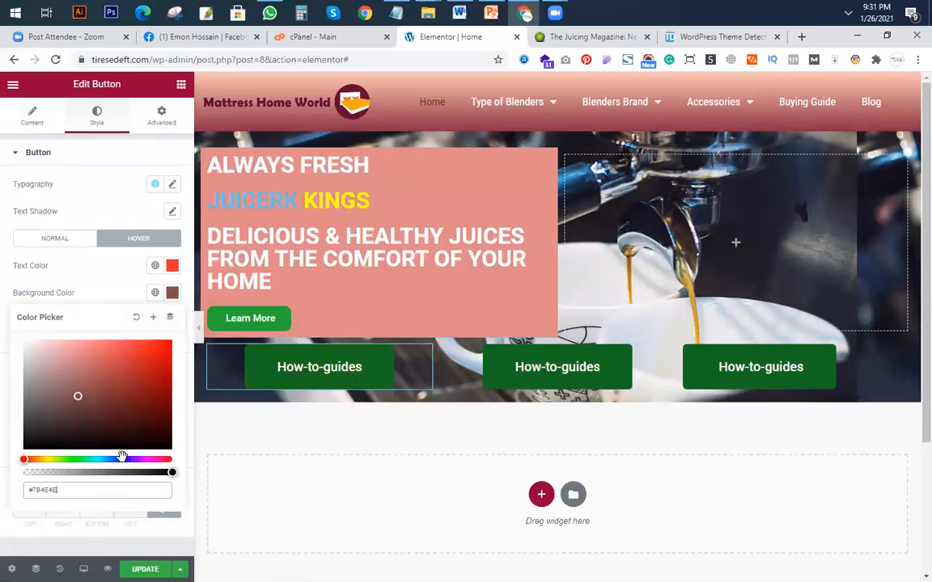
left_click(149, 391)
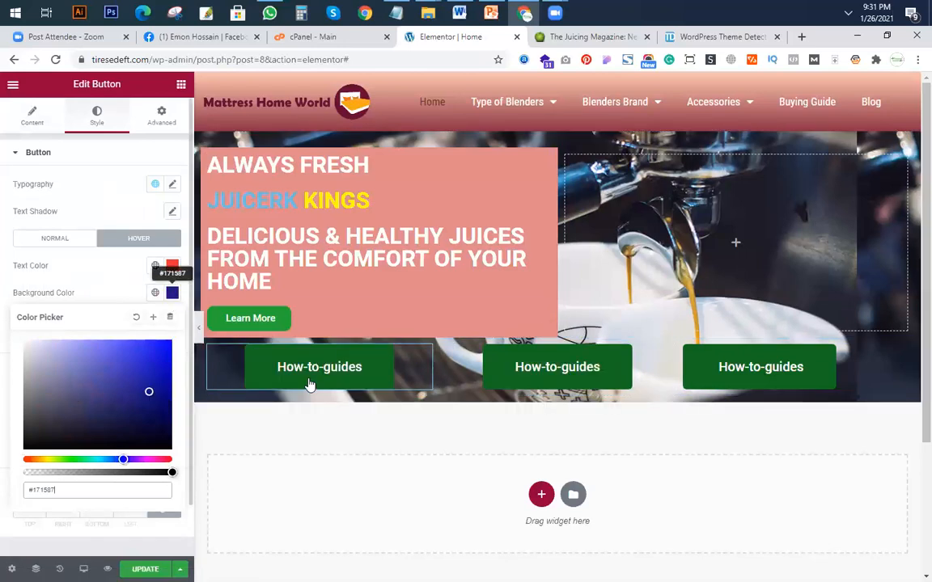
Copy the first button's style and paste it onto the middle and third buttons.
left_click(372, 370)
right_click(372, 370)
left_click(401, 419)
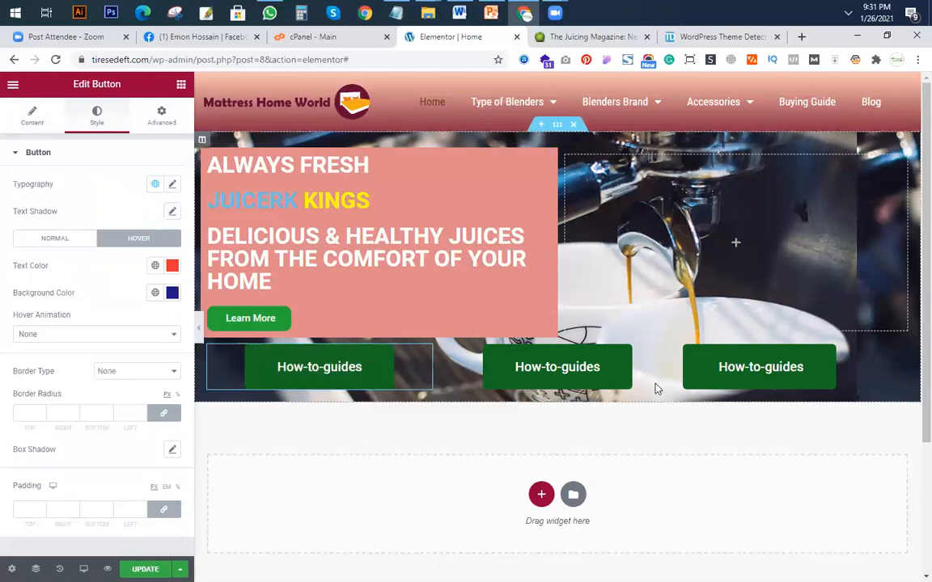
right_click(614, 373)
left_click(635, 455)
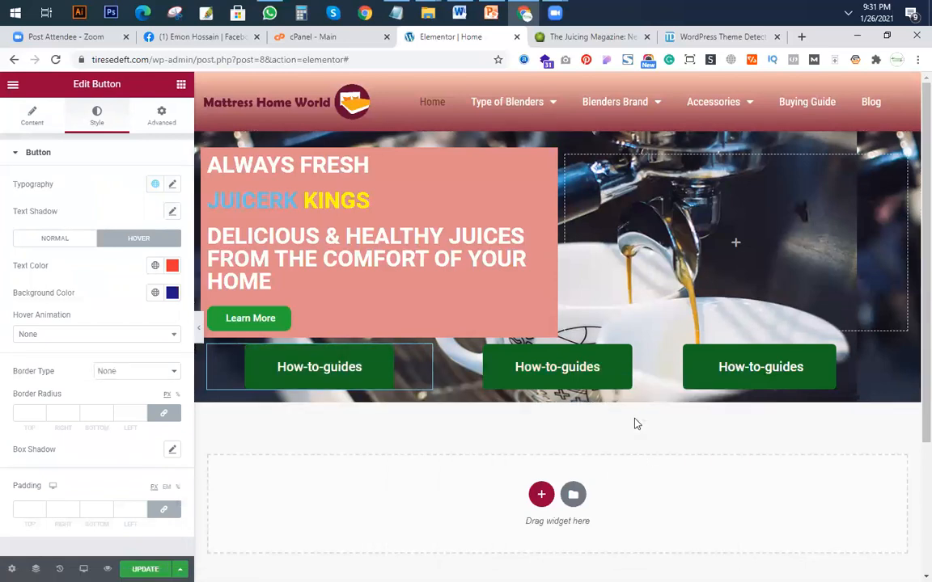
right_click(804, 373)
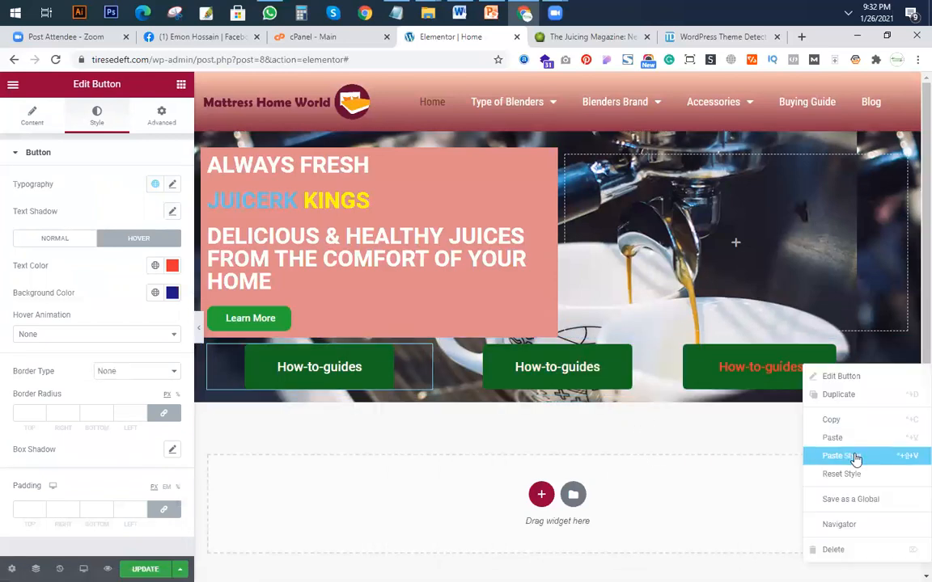
left_click(855, 456)
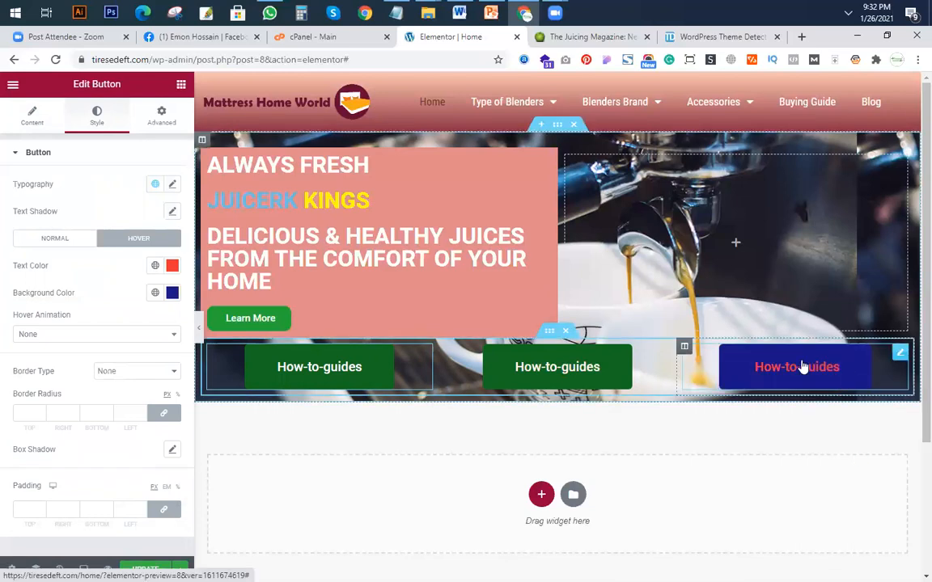
Align the third button left and the first button right, and compare the layout with the juicerkings.com hero.
left_click(72, 238)
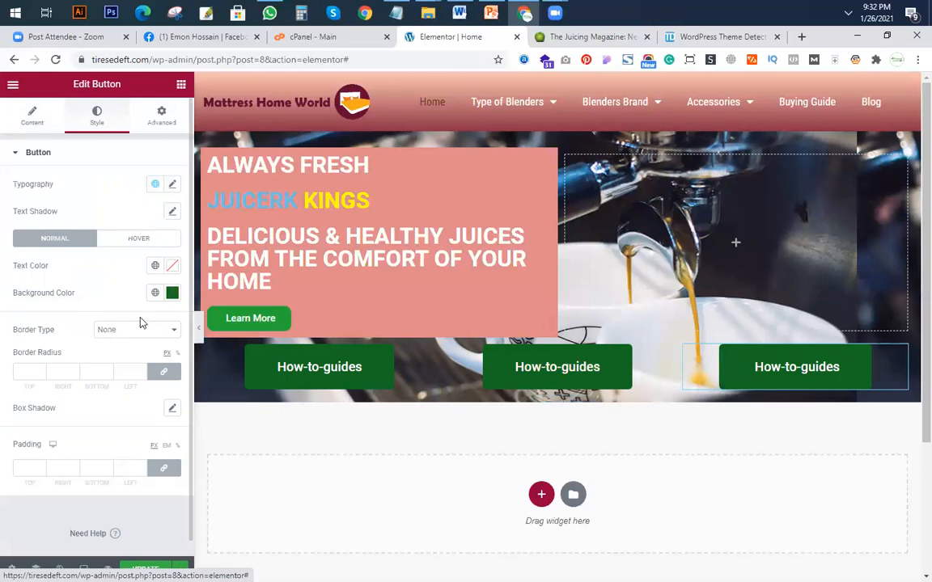
left_click(119, 282)
left_click(420, 363)
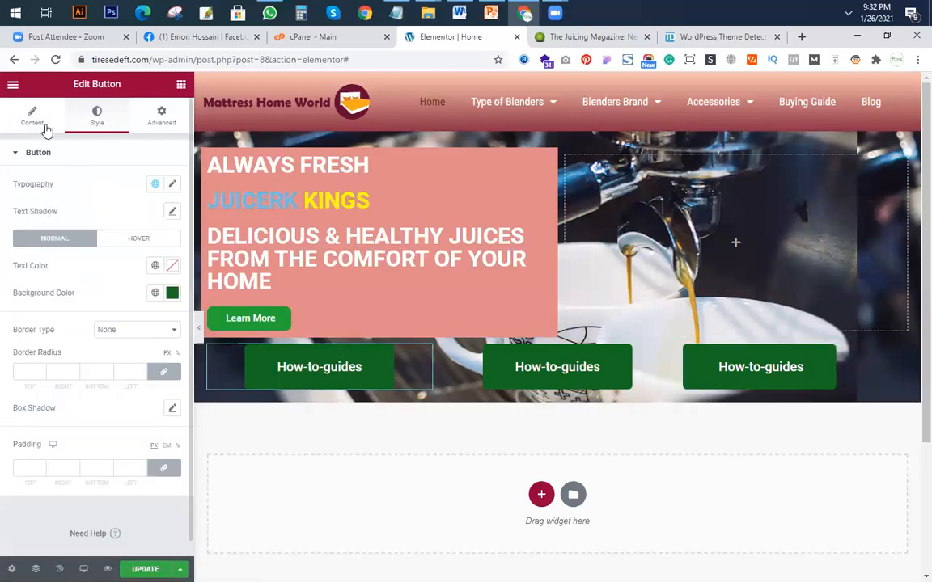
left_click(45, 123)
left_click(156, 281)
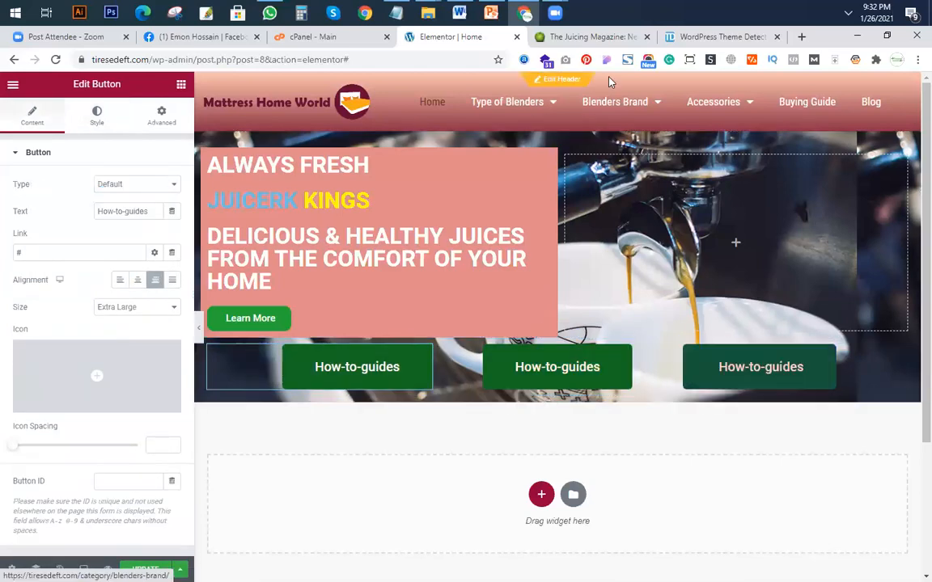
key("ctrl+Tab")
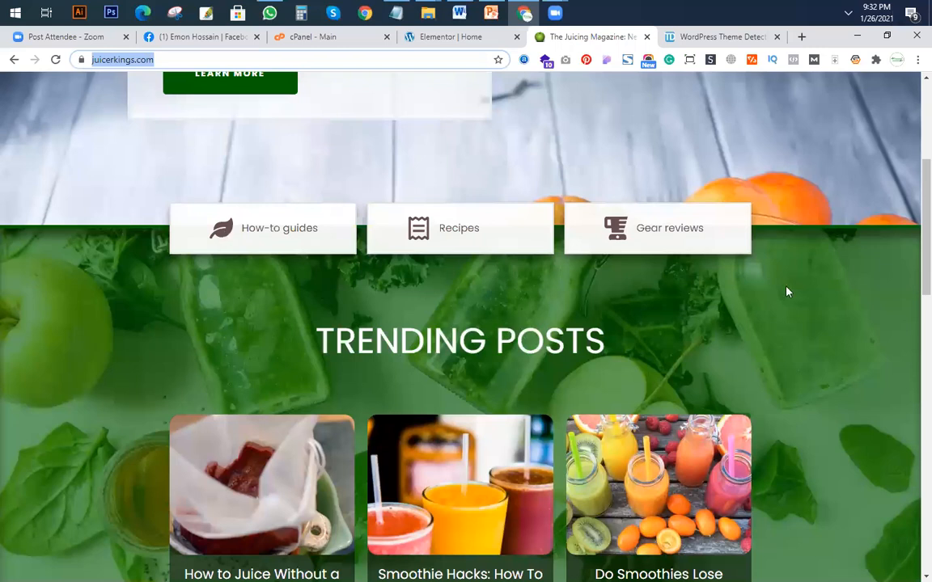
scroll(797, 292, "up", 3)
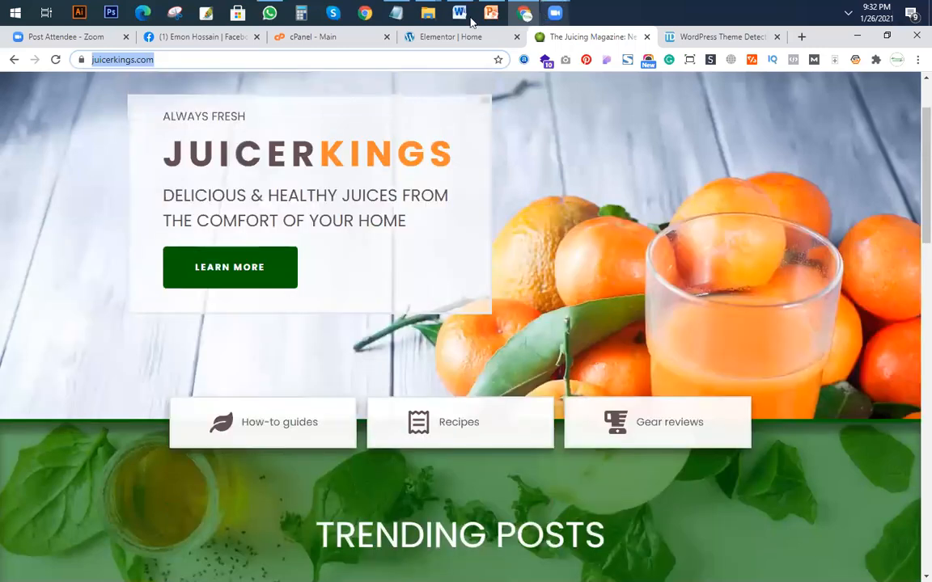
key("ctrl+shift+Tab")
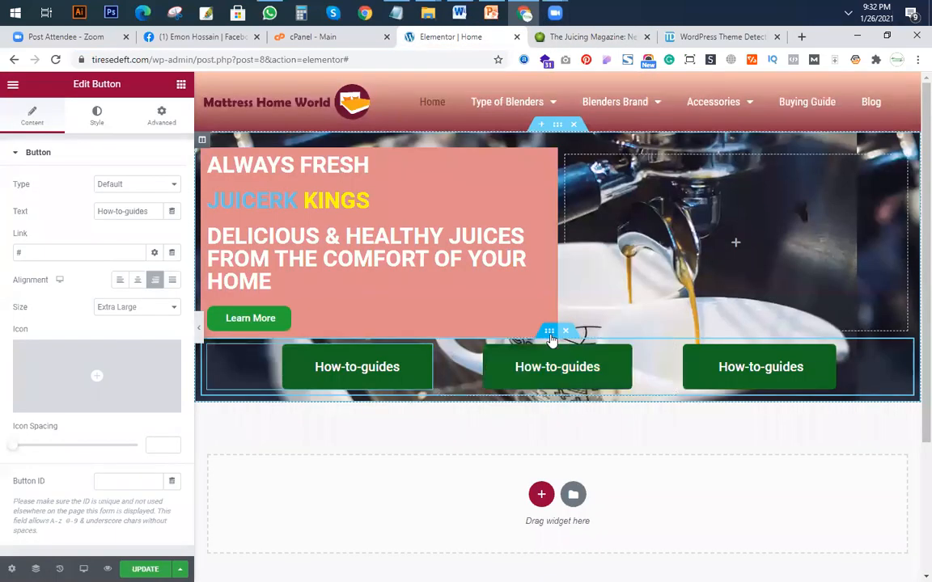
Try a top padding of 5% on the inner section holding the three buttons, and return it to 0.
left_click(549, 332)
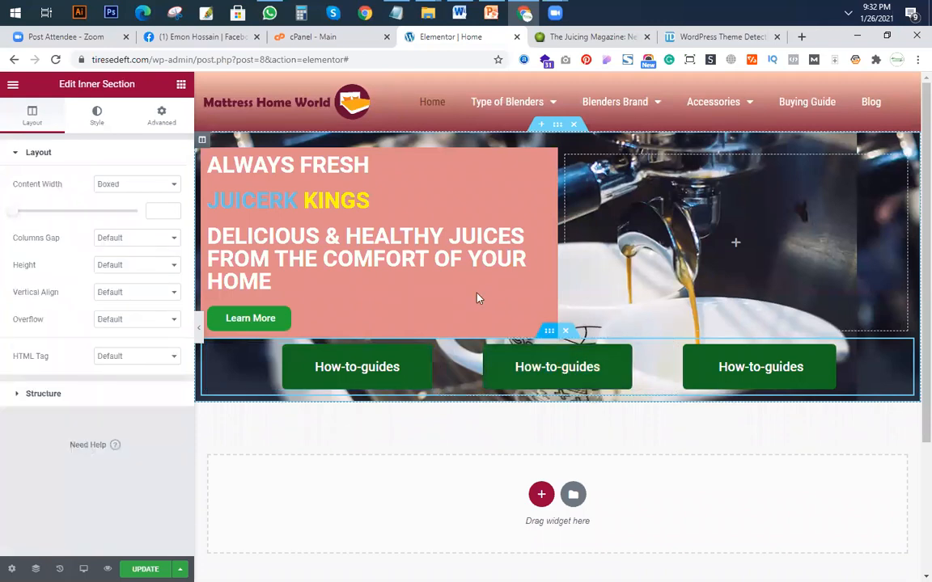
left_click(162, 120)
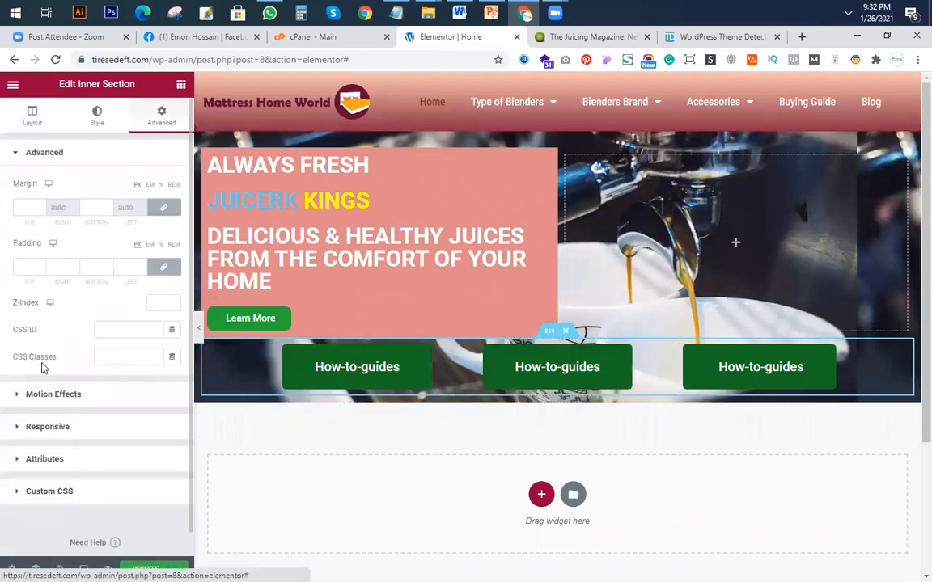
left_click(164, 268)
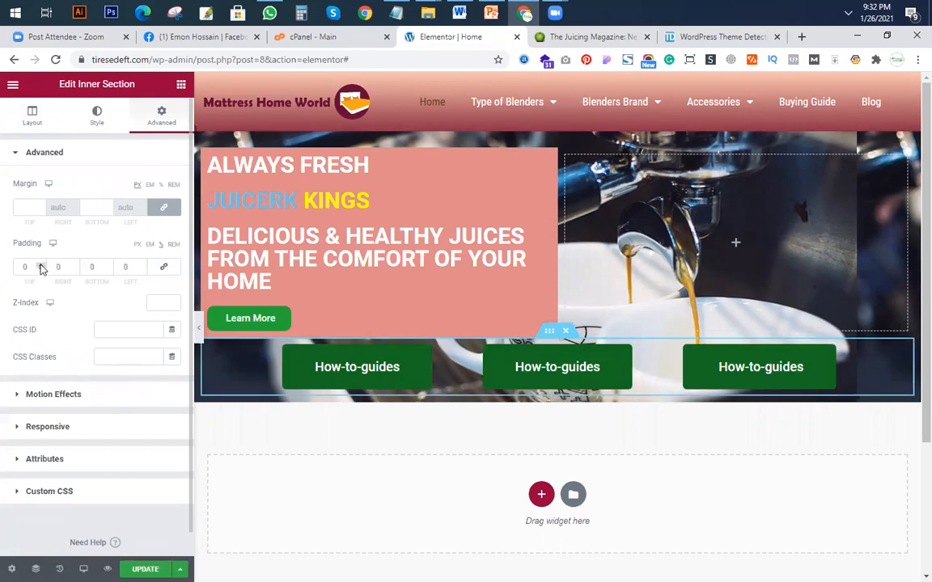
left_click(40, 267)
left_click(41, 267)
left_click(41, 266)
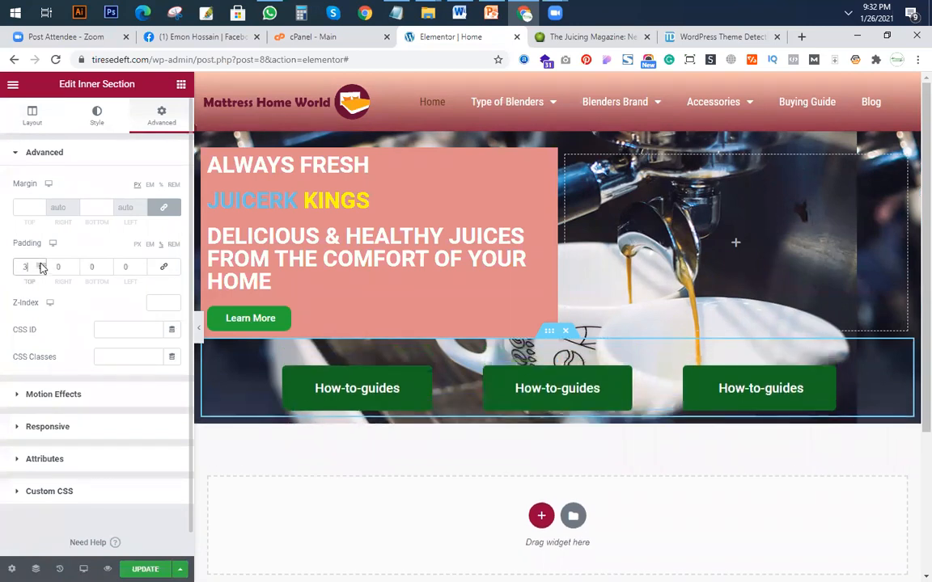
left_click(40, 266)
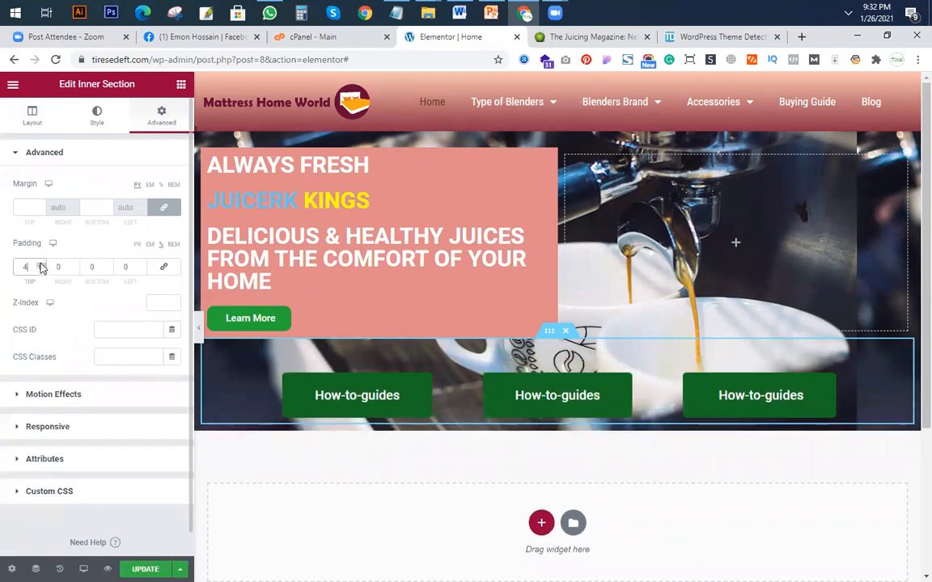
left_click(41, 267)
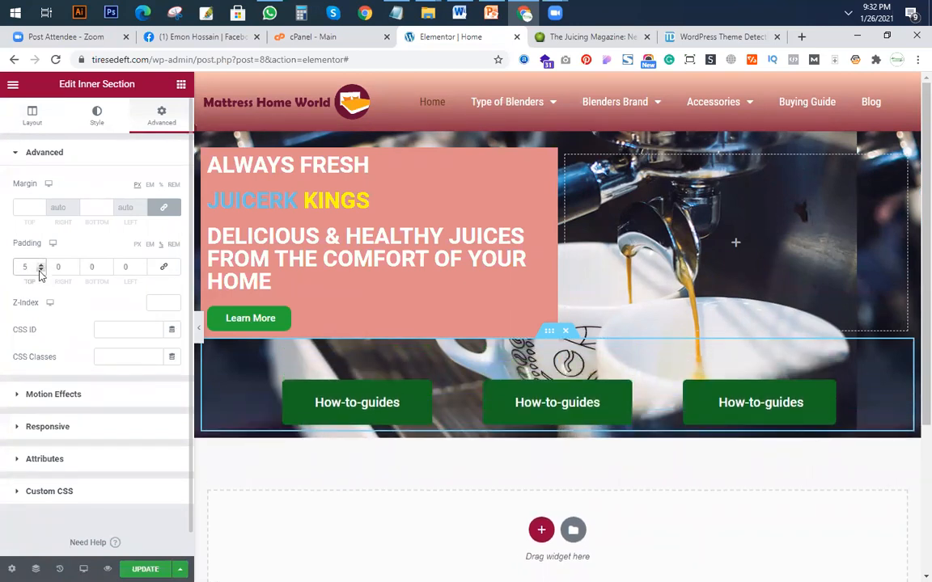
left_click(41, 269)
left_click(41, 270)
left_click(41, 270)
left_click(40, 269)
left_click(40, 270)
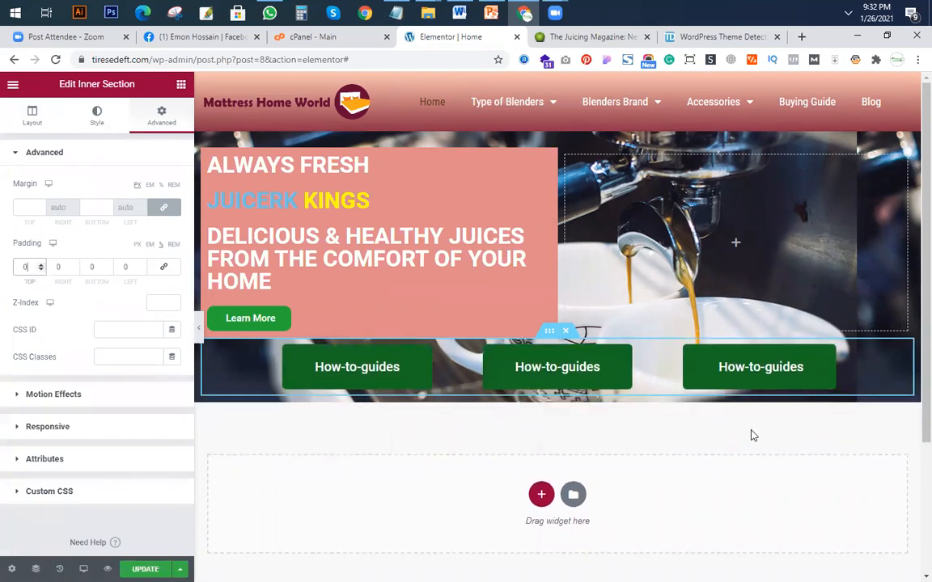
Duplicate the inner section holding the three buttons and add a new single-column section below the hero.
right_click(548, 331)
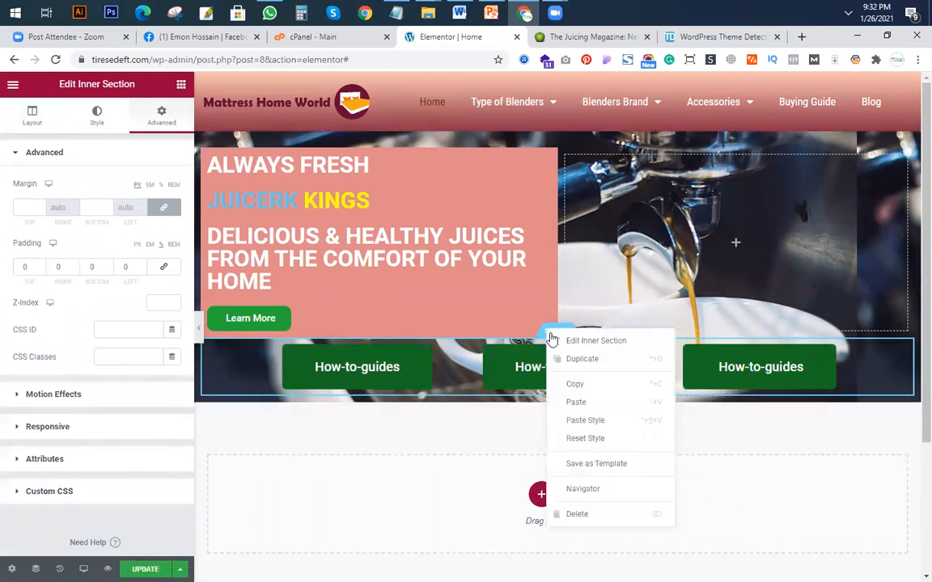
left_click(583, 360)
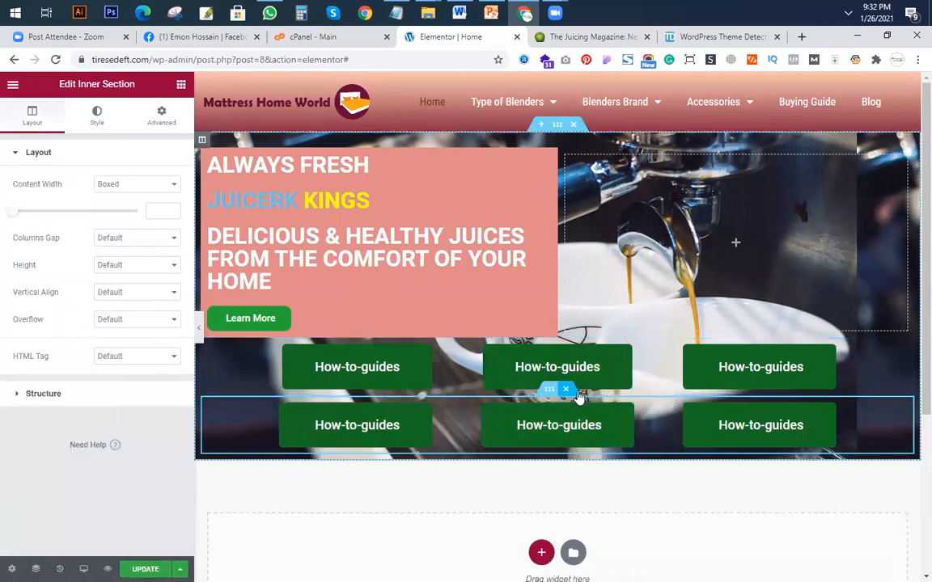
scroll(547, 444, "down", 2)
left_click(541, 424)
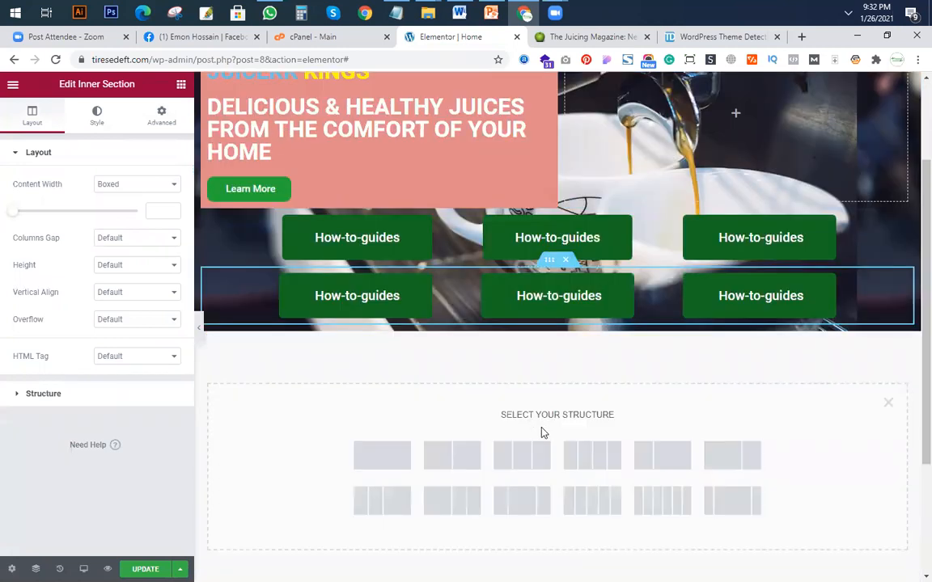
left_click(390, 459)
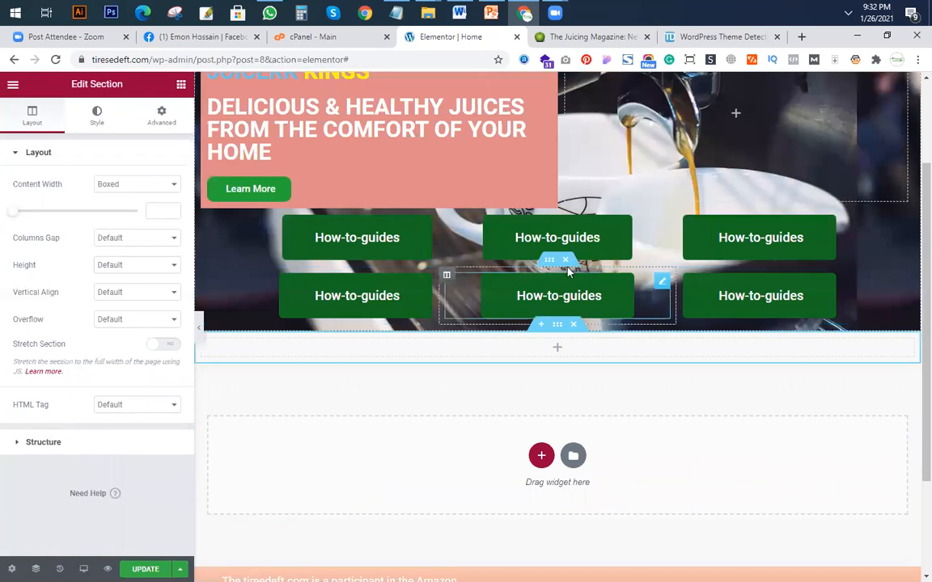
Copy the duplicated button row into the new section and delete both button rows from the hero.
right_click(550, 265)
left_click(556, 339)
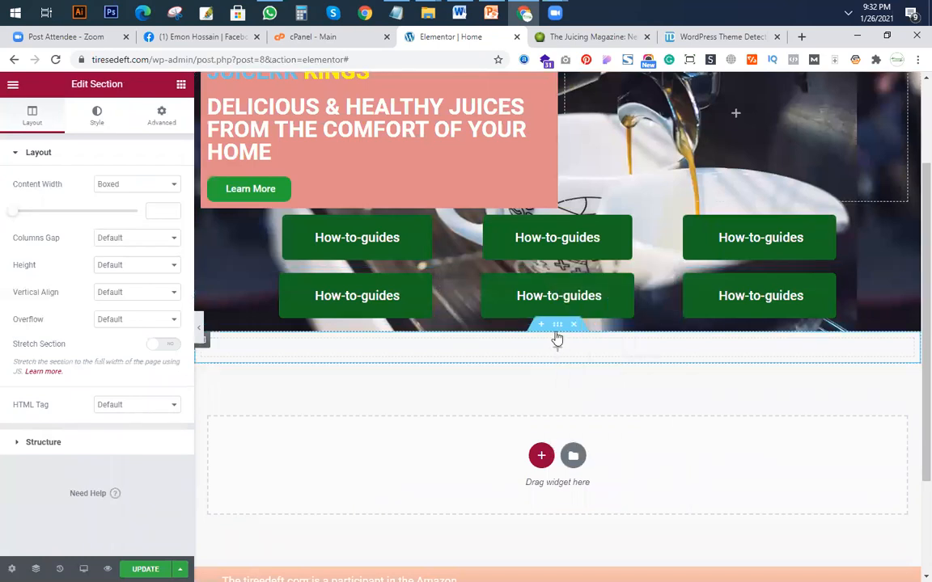
right_click(557, 349)
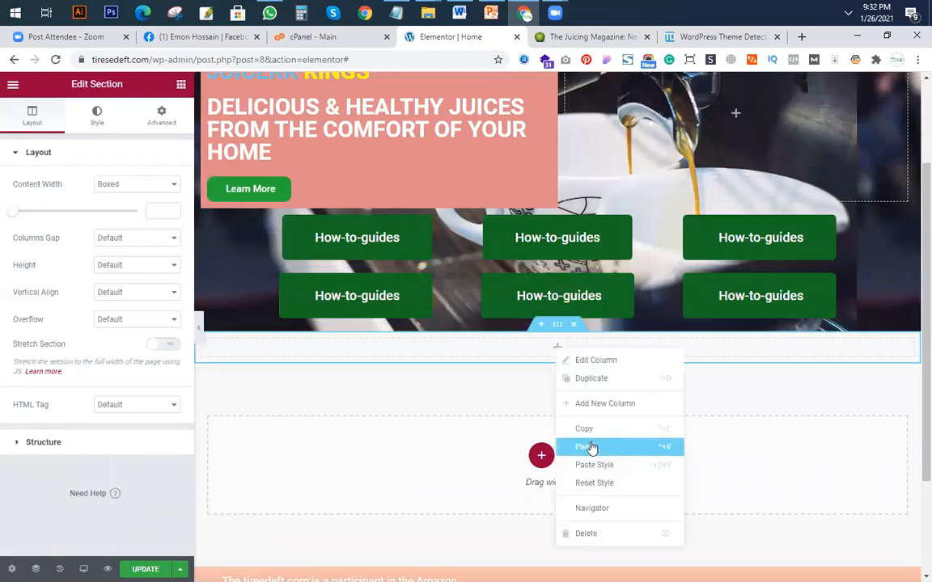
left_click(591, 448)
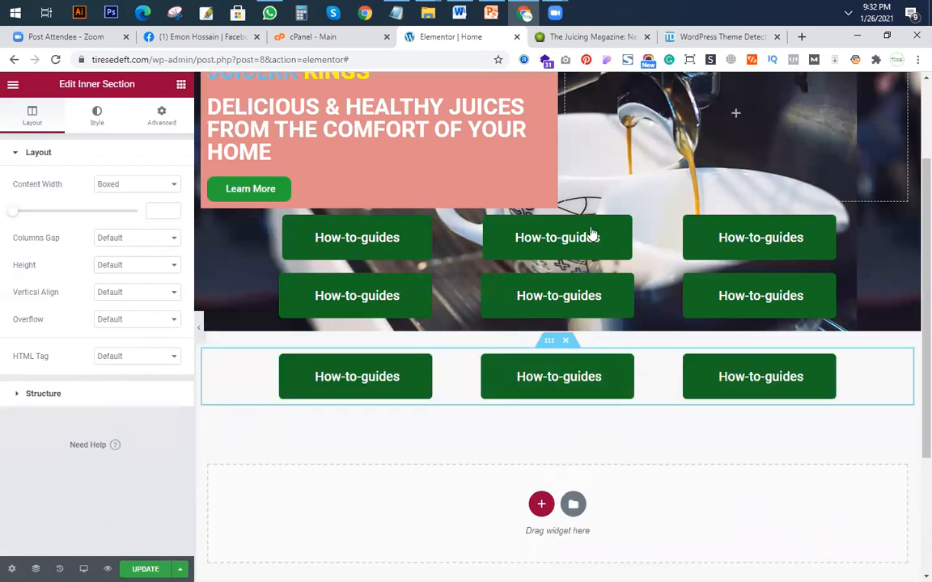
left_click(566, 203)
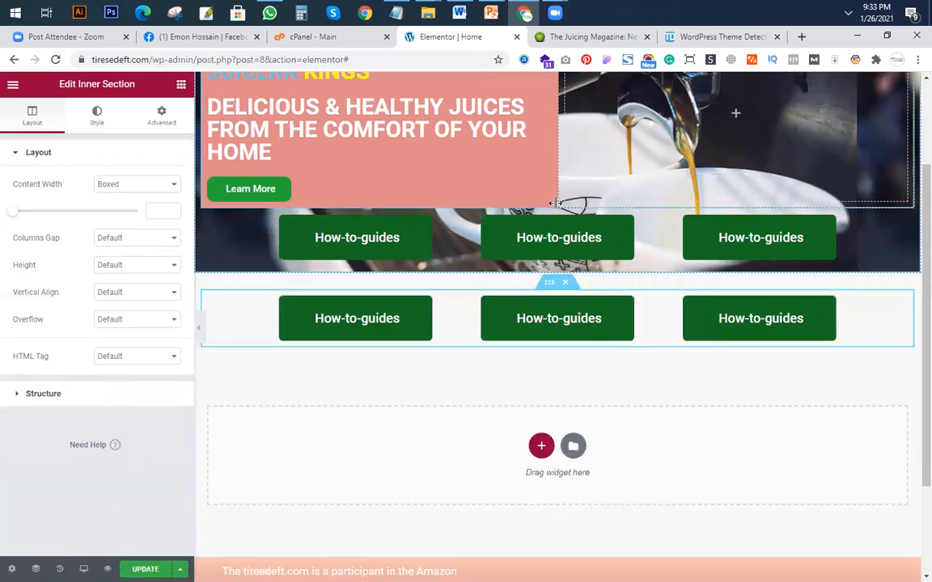
left_click(565, 203)
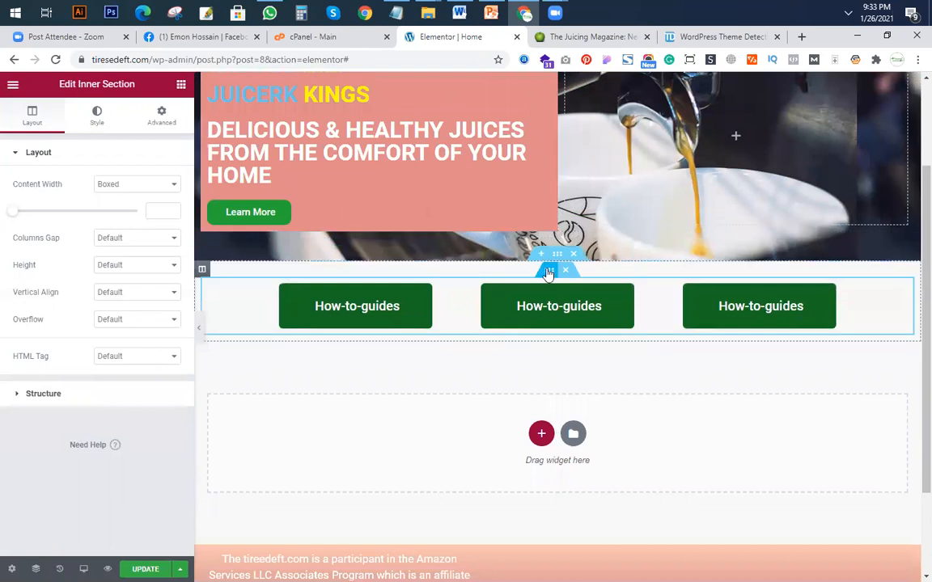
Try a top padding of 1% on the relocated button row's inner section and return it to 0.
left_click(162, 114)
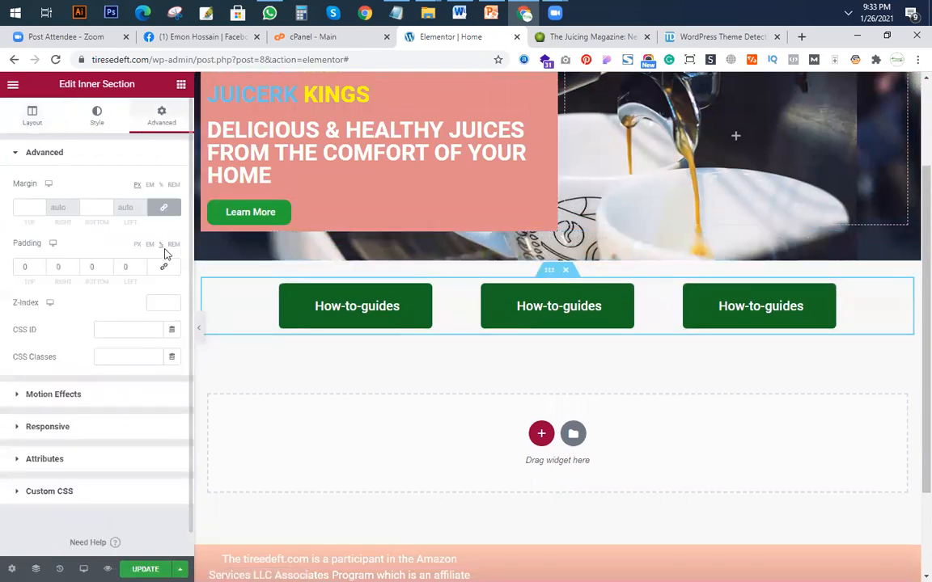
double_click(39, 266)
left_click(40, 271)
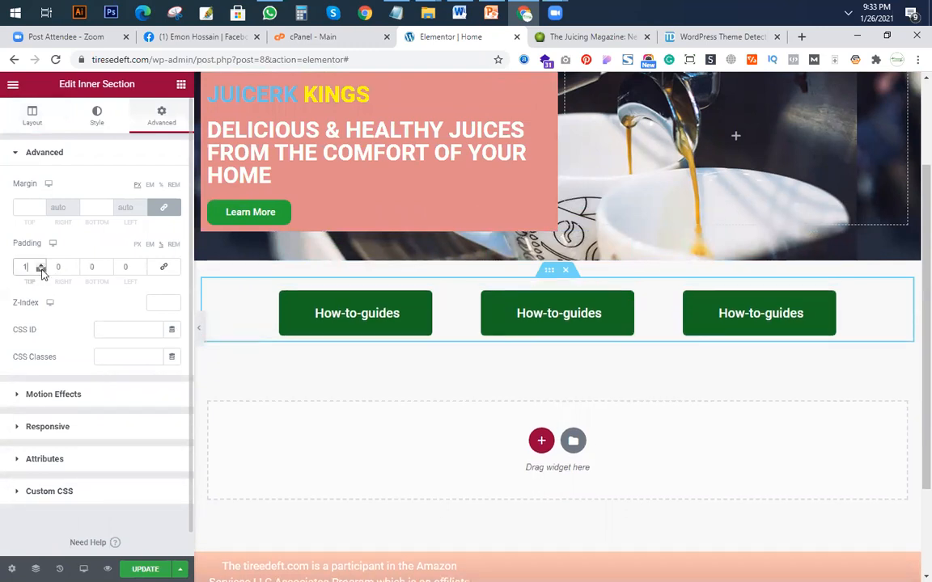
left_click(40, 270)
left_click(41, 264)
left_click(27, 267)
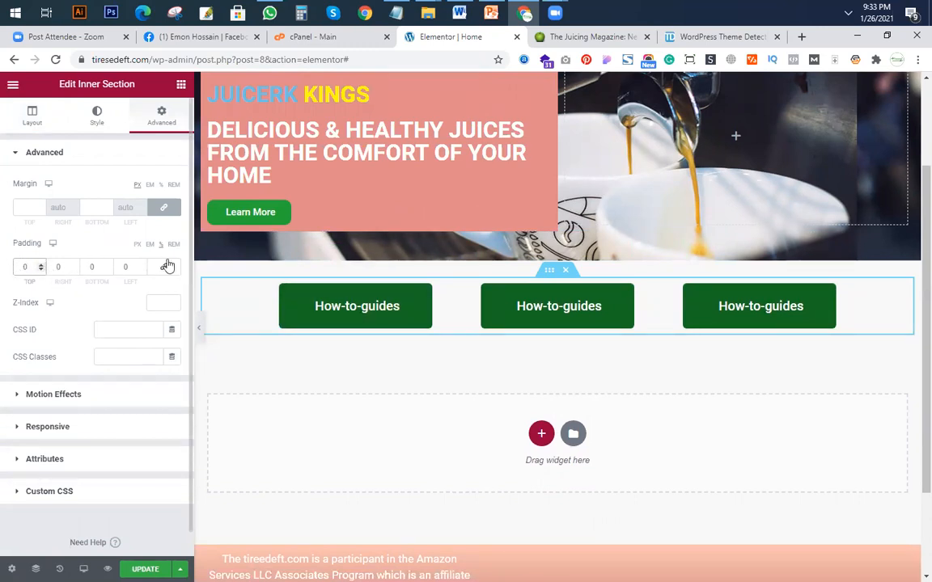
Unlink the button row's margin values, set the top margin to -51 px, and preview the layout at full width.
left_click(163, 208)
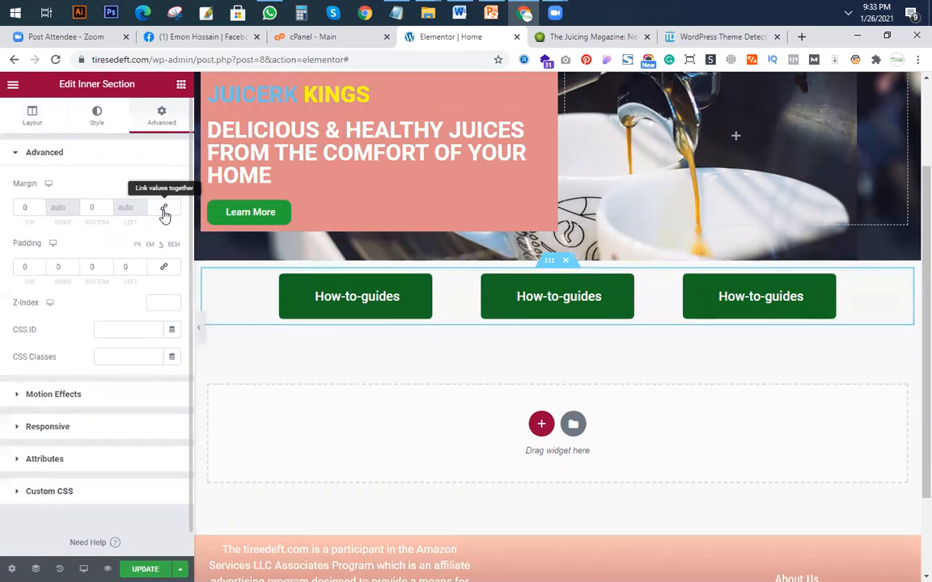
left_click(41, 206)
left_click(41, 206)
left_click_drag(41, 211, 42, 213)
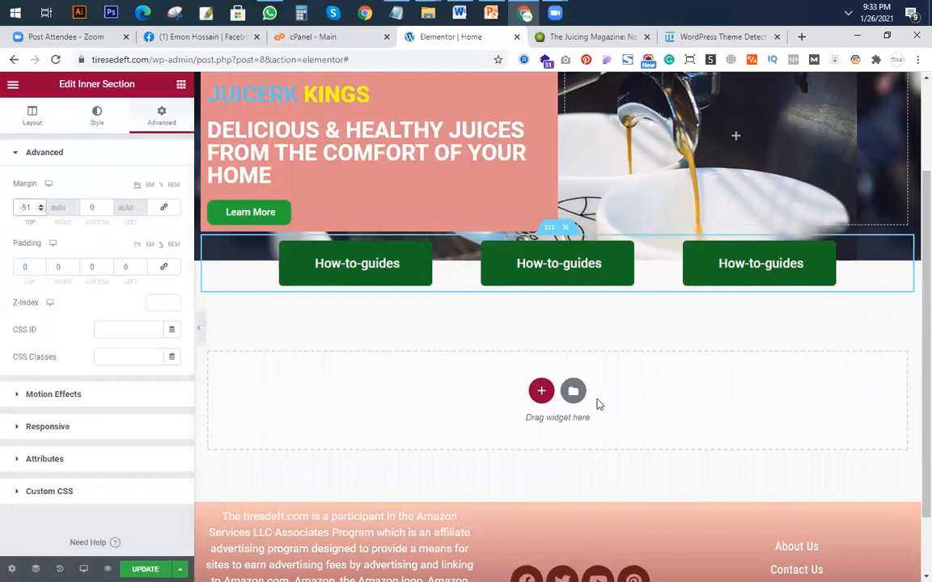
scroll(599, 405, "up", 2)
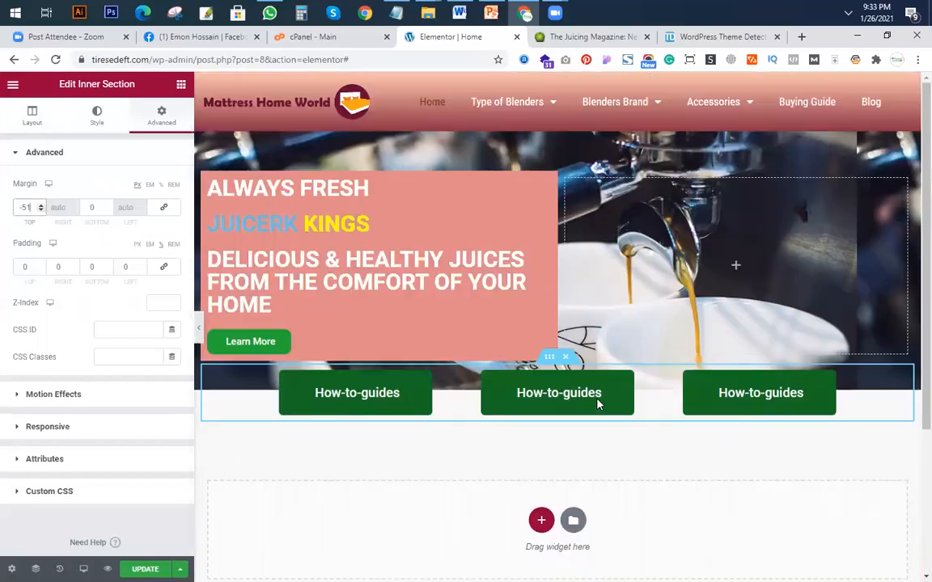
left_click(195, 330)
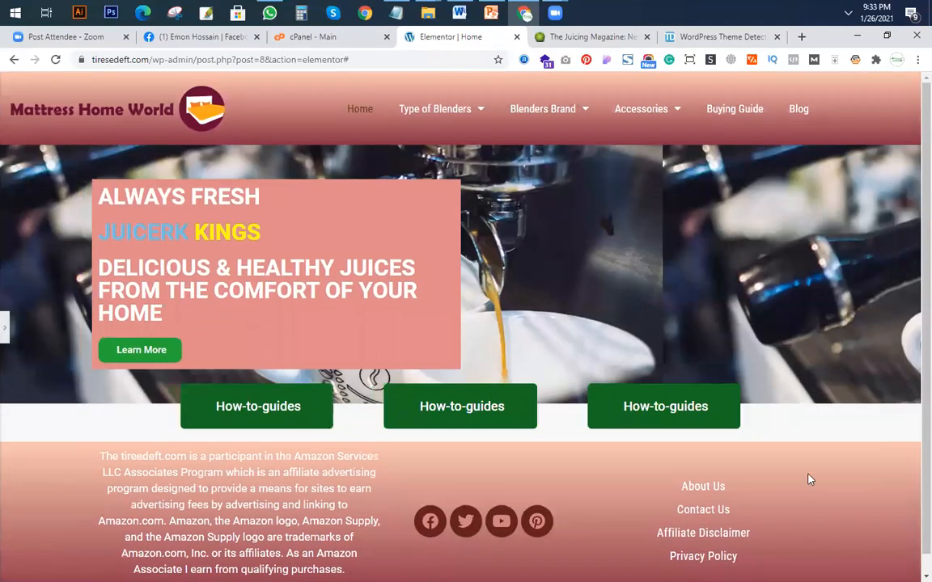
left_click(5, 325)
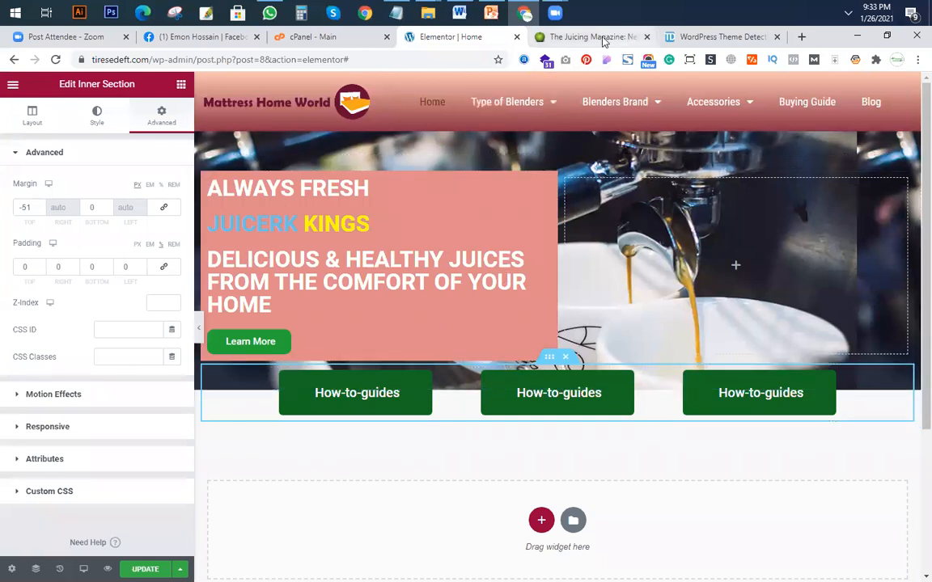
Examine the Trending Posts section on juicerkings.com and return to the Elementor Home page.
key("ctrl+Tab")
scroll(429, 235, "down", 3)
scroll(370, 214, "up", 2)
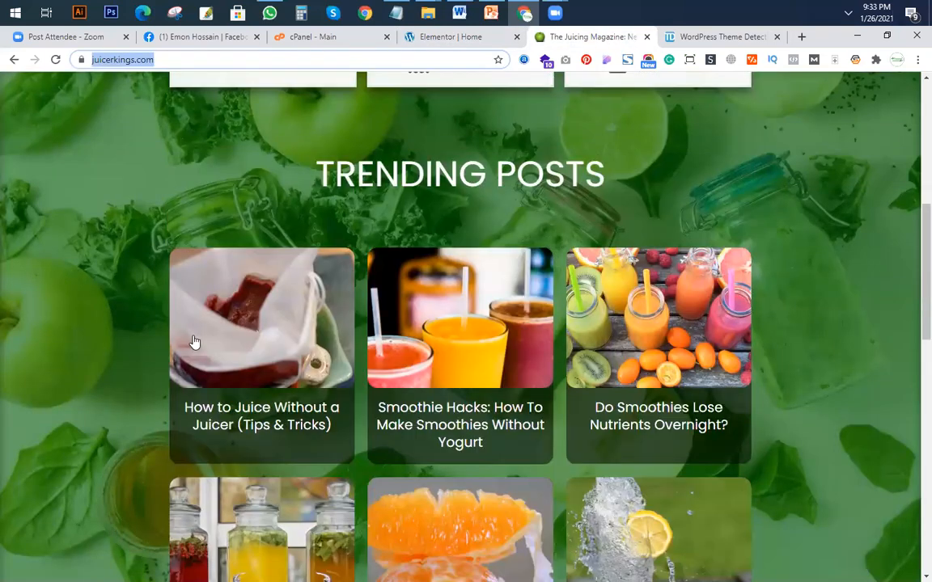
scroll(140, 391, "down", 3)
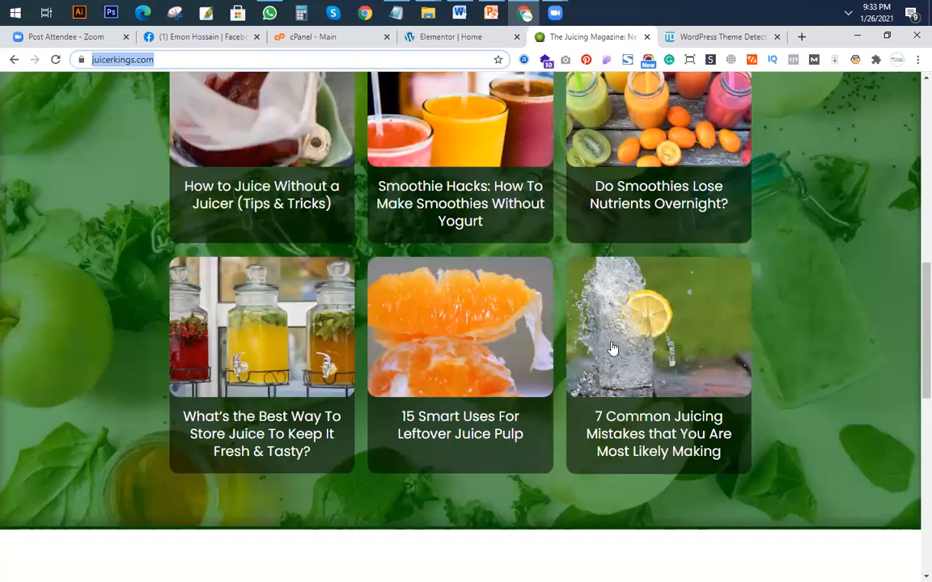
scroll(22, 316, "up", 2)
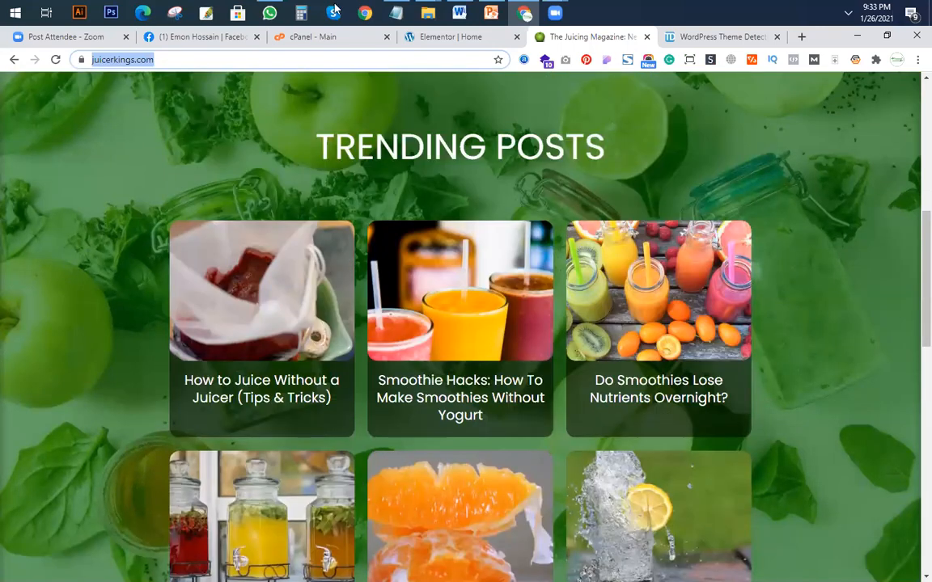
left_click(467, 38)
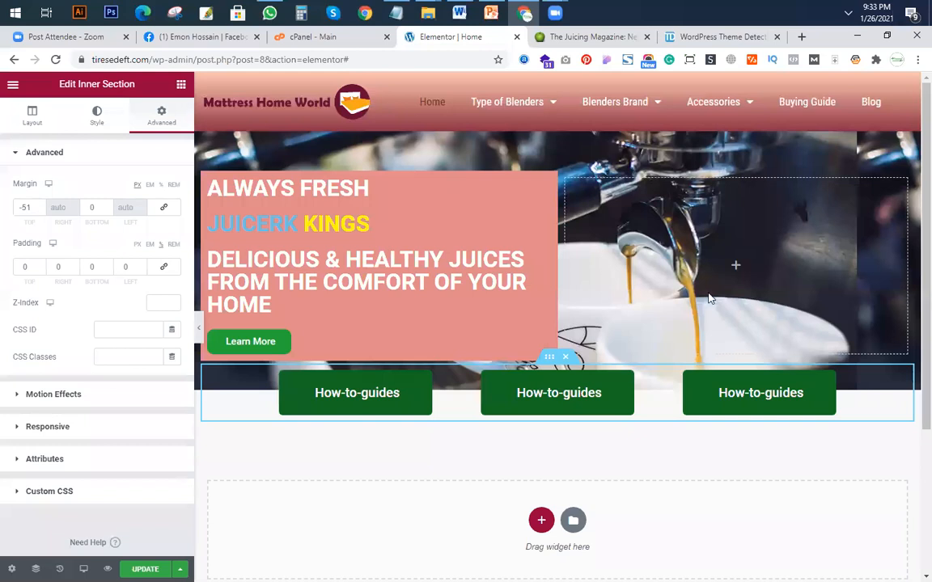
Add a single-column section below the button row and place a Heading widget in it.
scroll(557, 340, "down", 2)
left_click(541, 326)
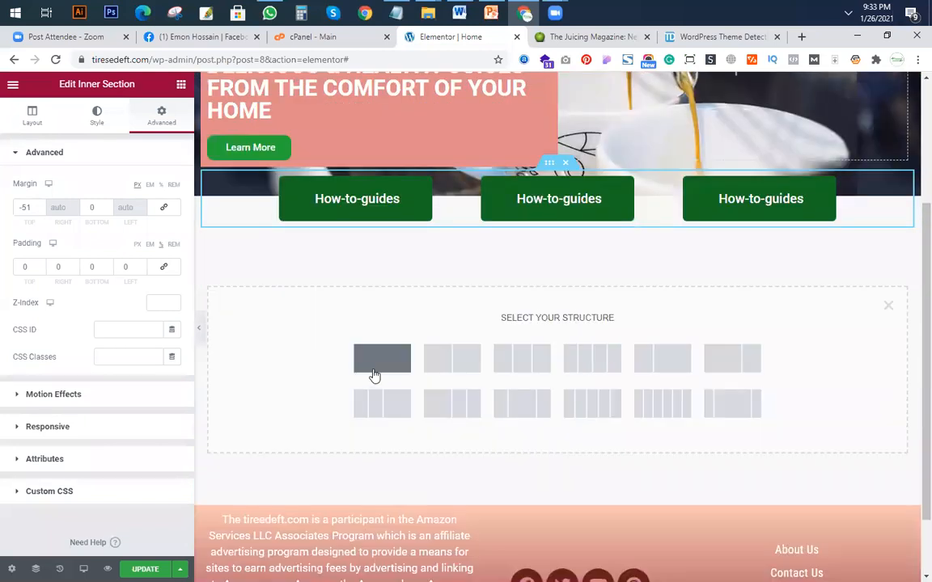
left_click(393, 366)
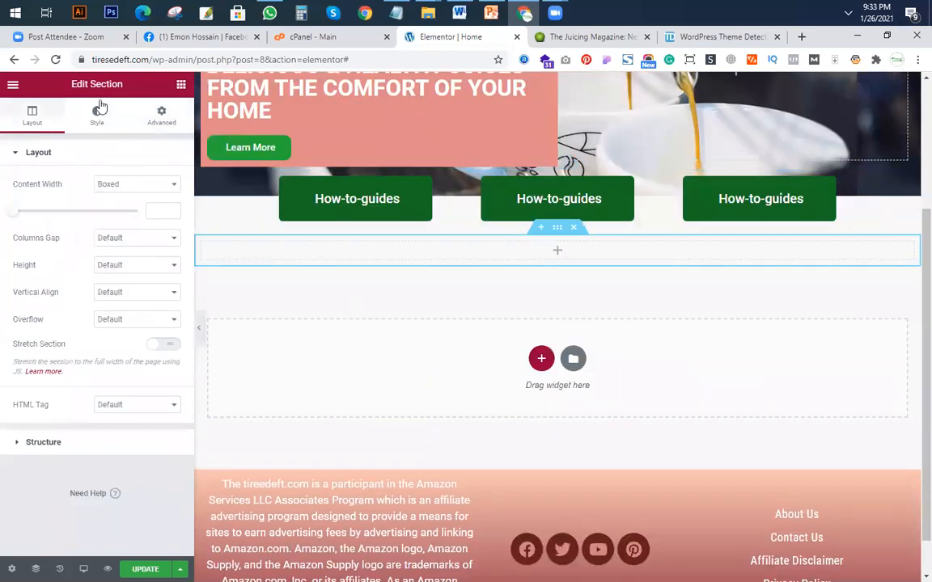
left_click(181, 86)
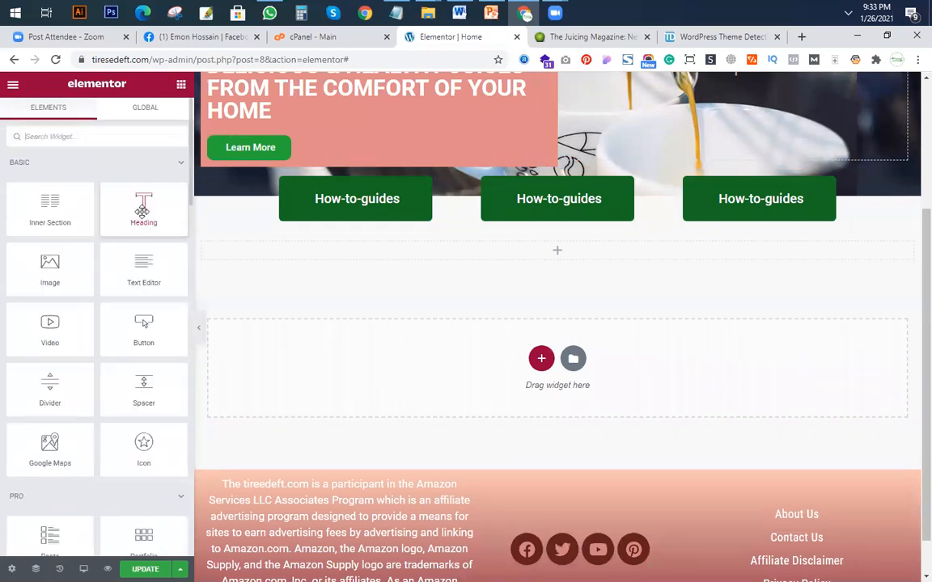
left_click_drag(141, 210, 561, 251)
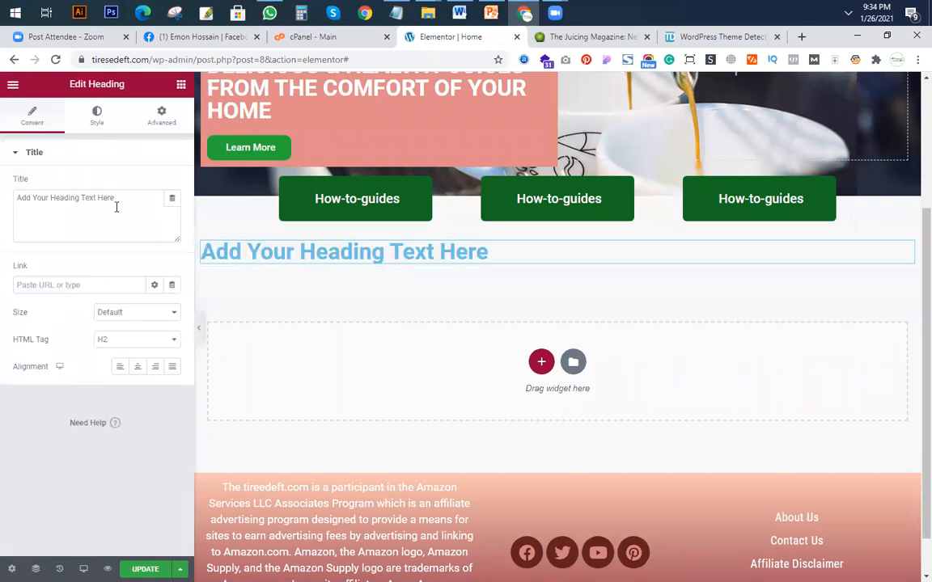
Set the heading's title to RECENT POST and center it.
key("ctrl+a")
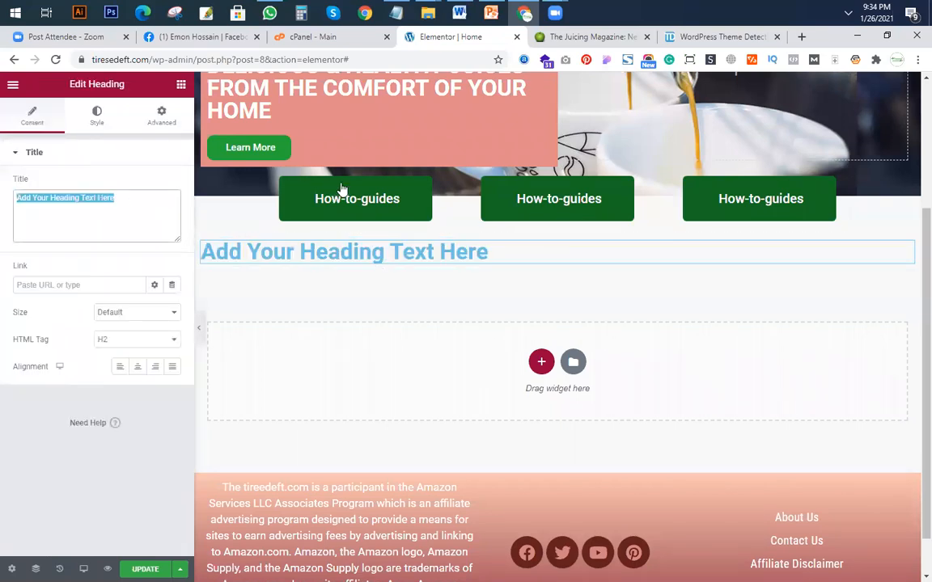
type("RECENT POST")
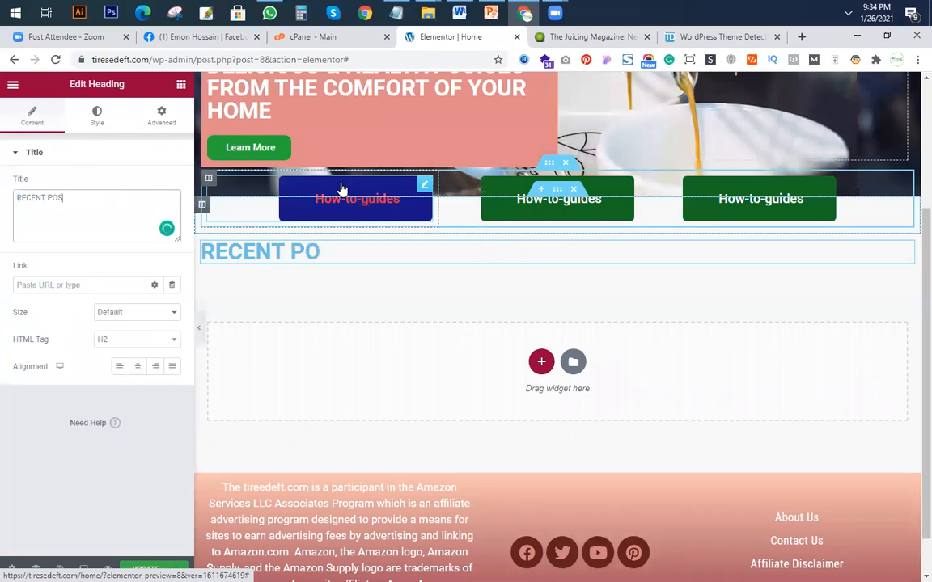
left_click(142, 368)
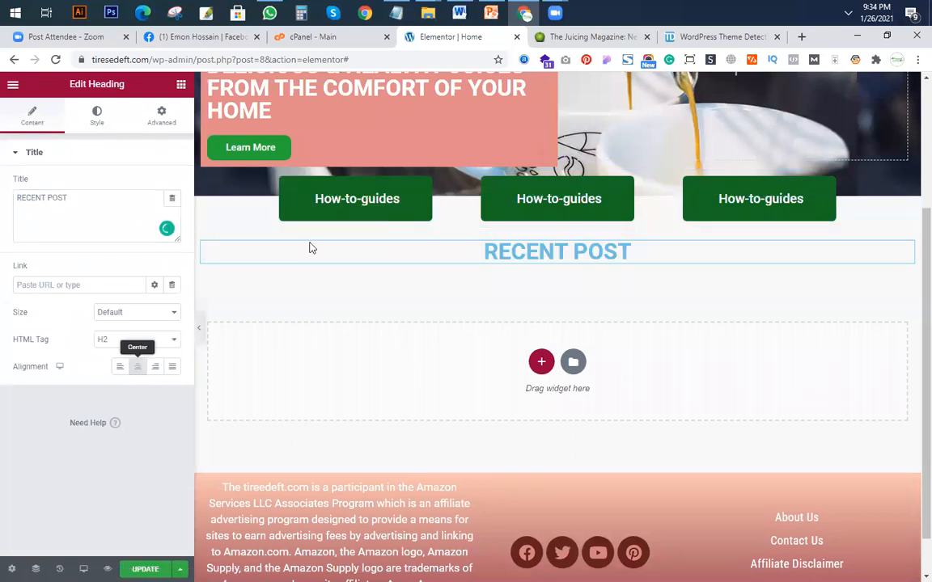
Give the RECENT POST section a classic background with the image foodiesfeed.com_traditional-czech-honey-cake-caffee-latte.jpg from the media library.
left_click(556, 229)
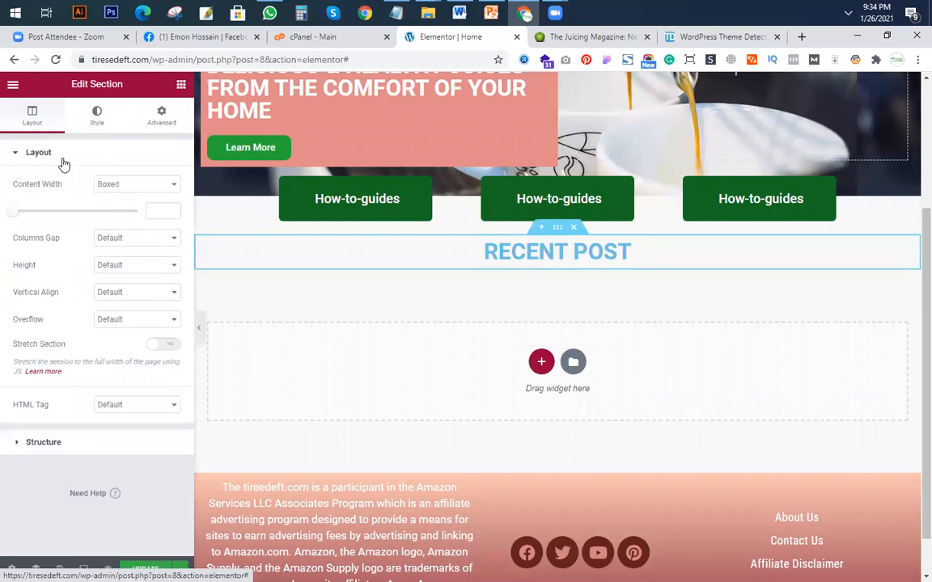
left_click(104, 121)
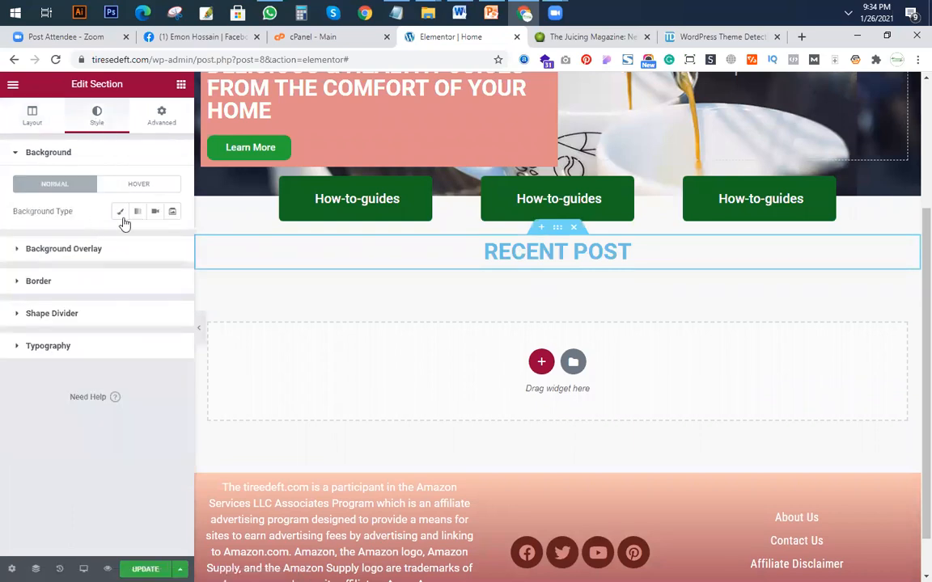
left_click(119, 211)
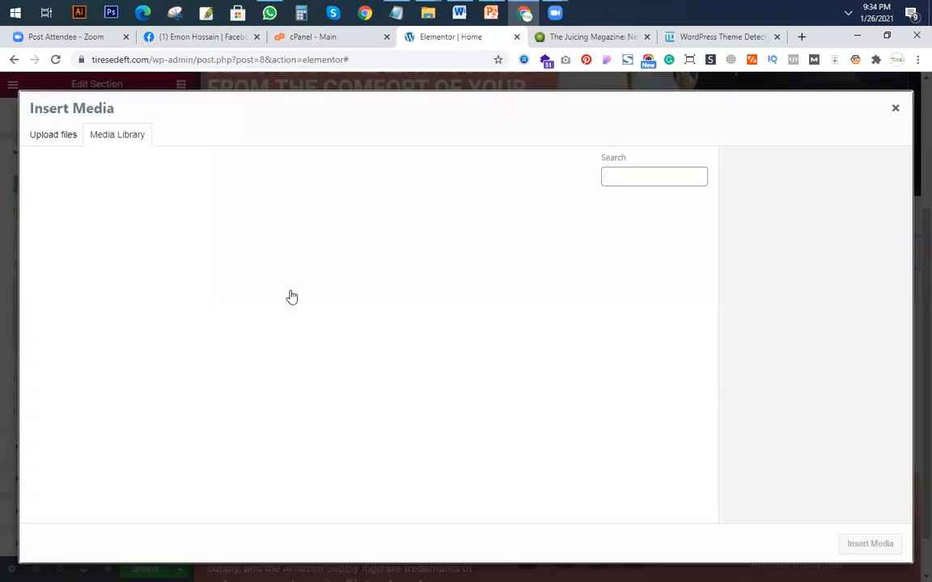
left_click(668, 267)
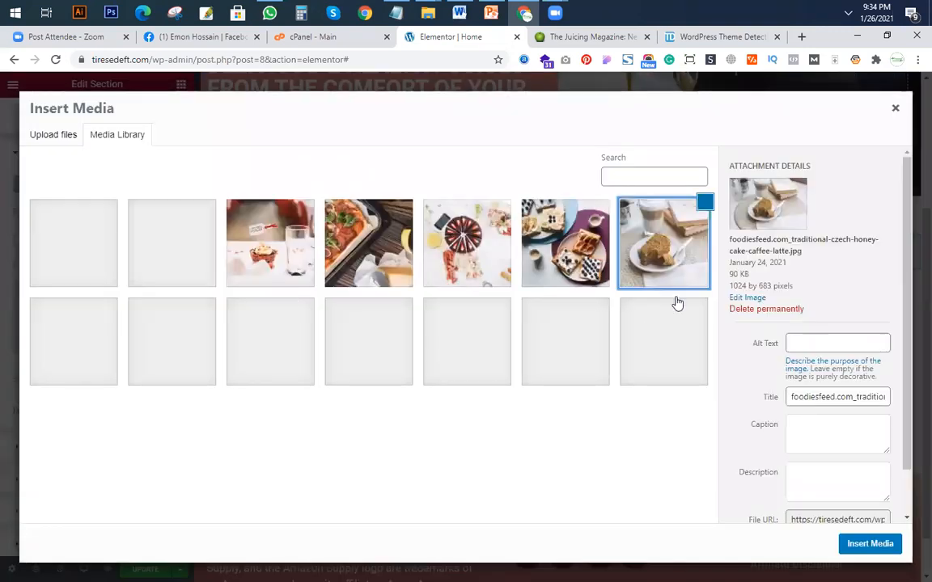
left_click(870, 544)
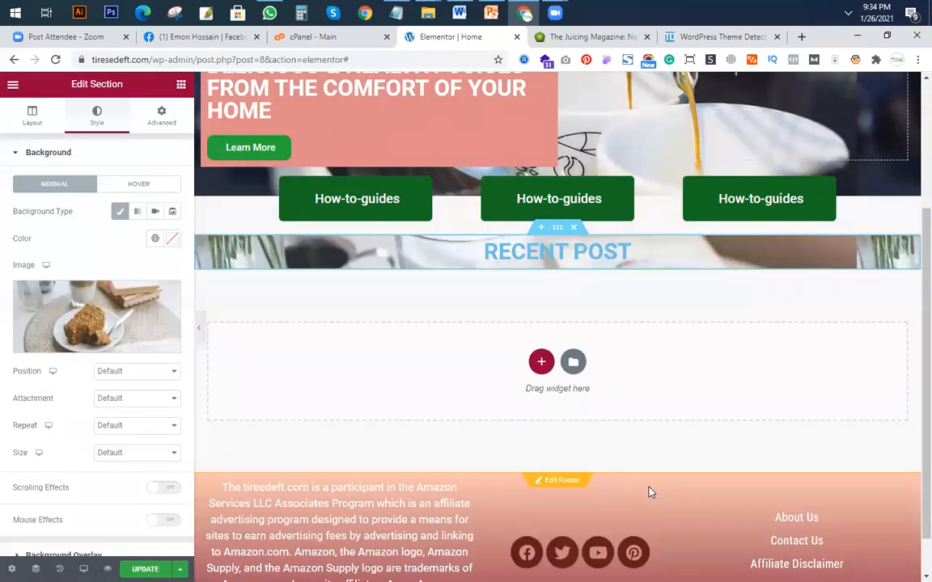
Set the RECENT POST section's background image position to Center Center and its attachment to Fixed.
left_click(132, 373)
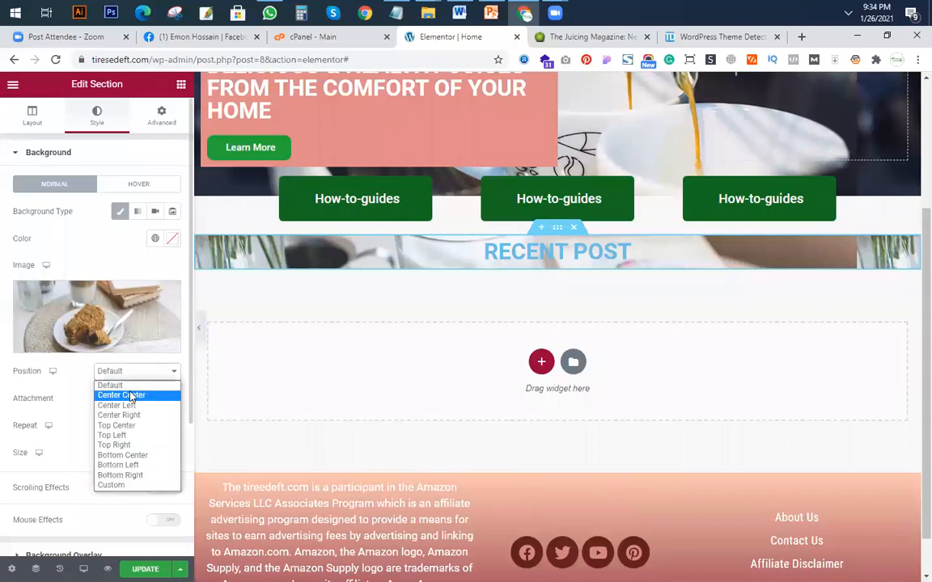
left_click(130, 395)
left_click(128, 399)
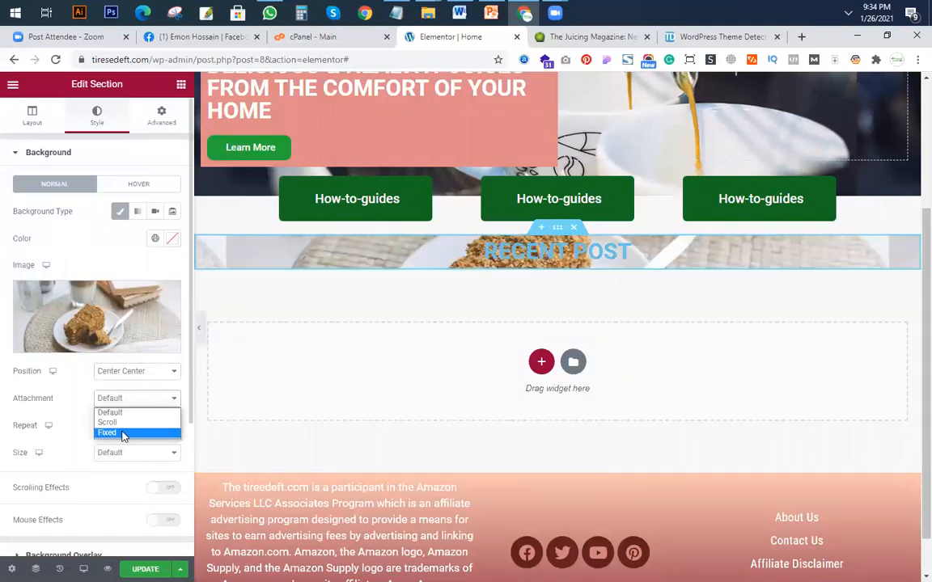
left_click(122, 432)
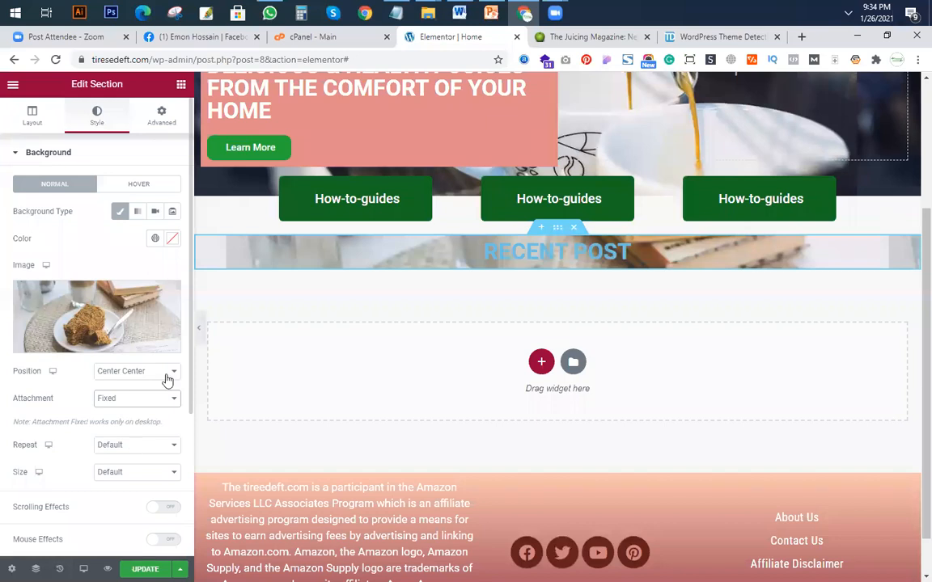
Set the RECENT POST section's height to Min Height with a minimum of 400 px.
left_click(38, 115)
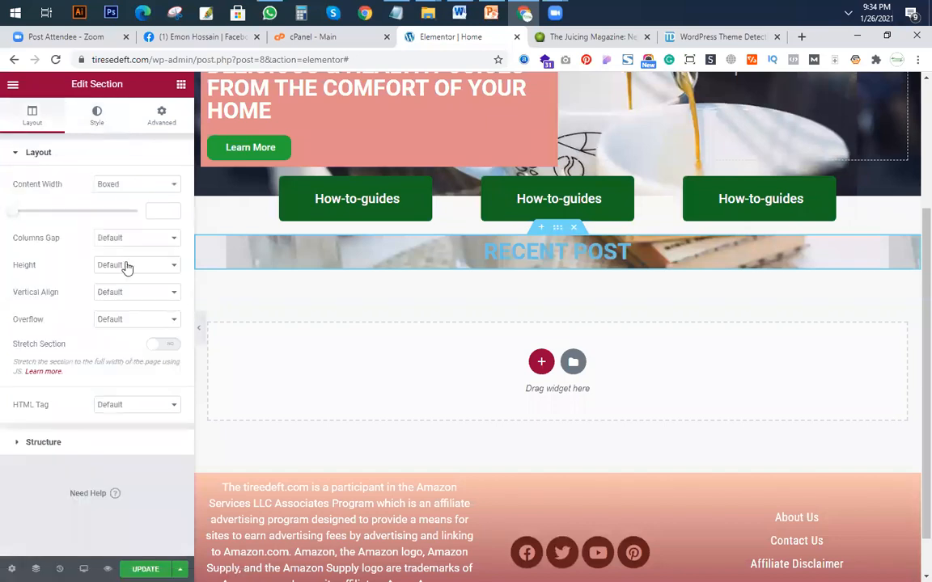
left_click(134, 264)
left_click(113, 298)
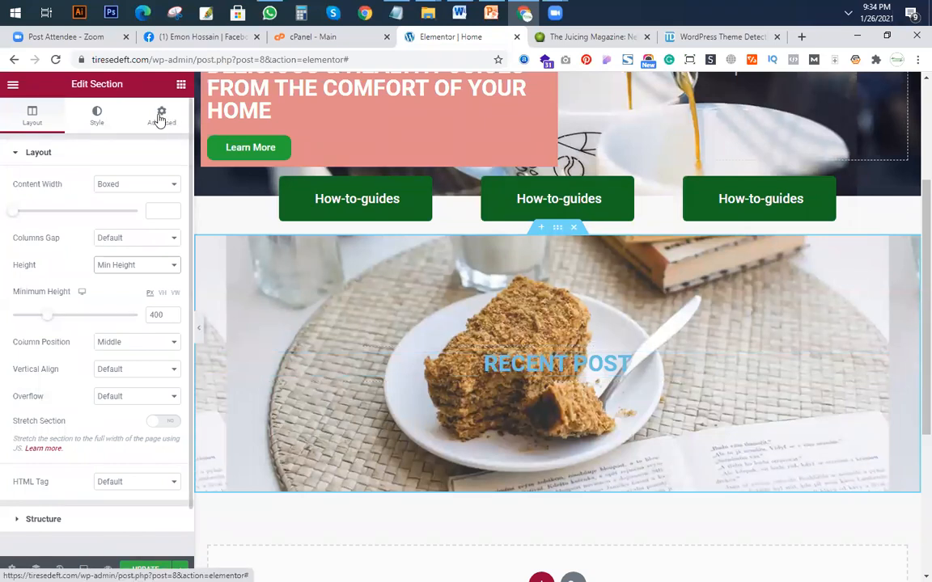
Find the Posts widget and place it below the RECENT POST heading.
left_click(179, 85)
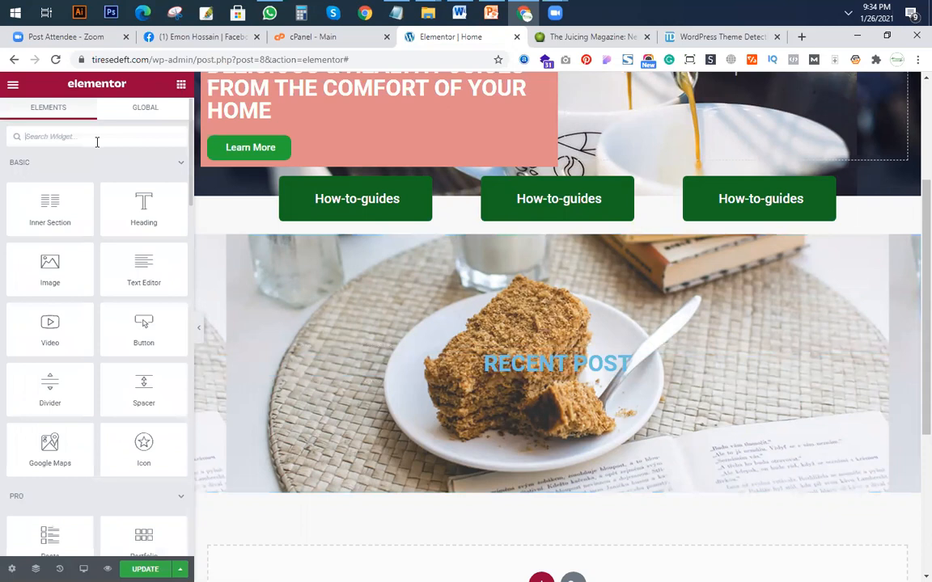
type("post")
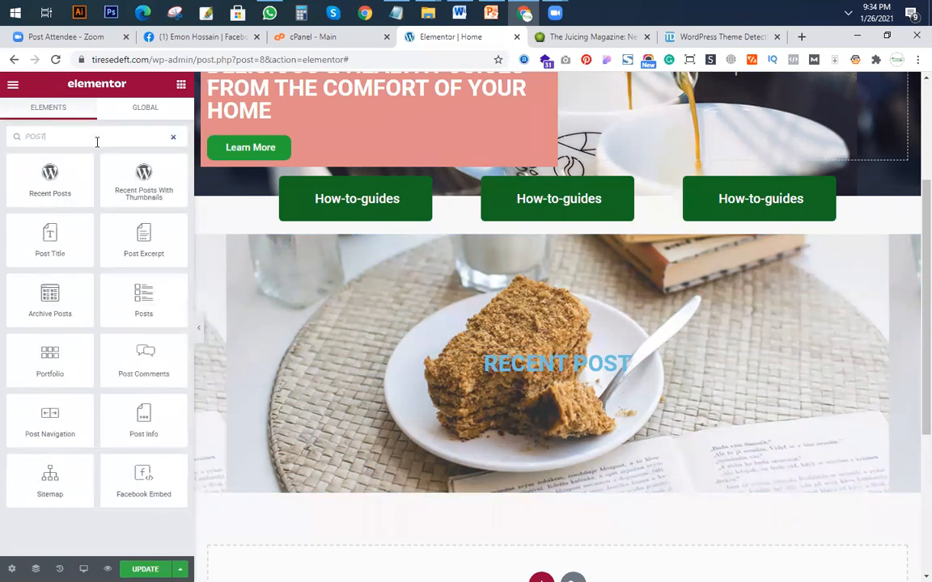
left_click_drag(129, 288, 601, 371)
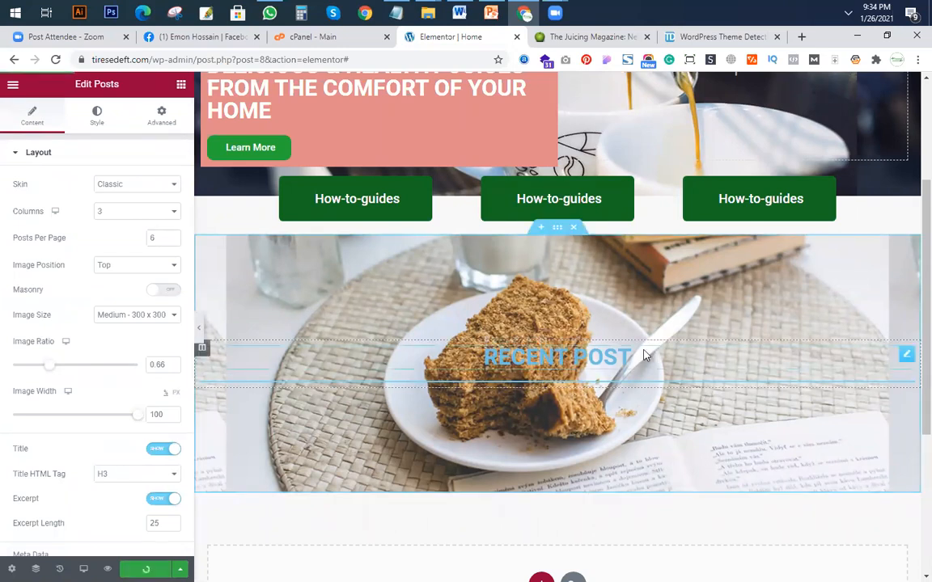
Set the hero section's background attachment to Fixed and check the scrolling effect on the page.
scroll(429, 337, "up", 3)
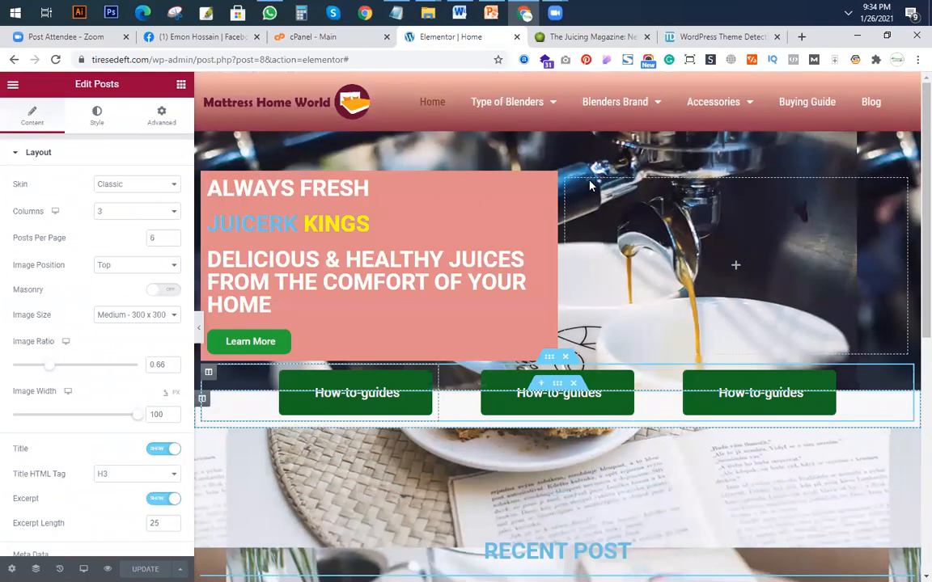
left_click(557, 124)
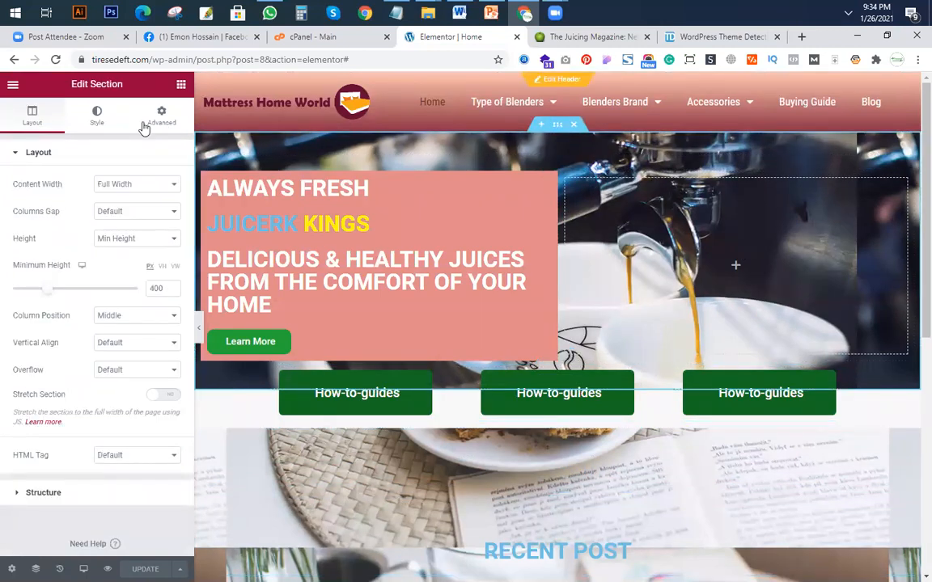
left_click(96, 118)
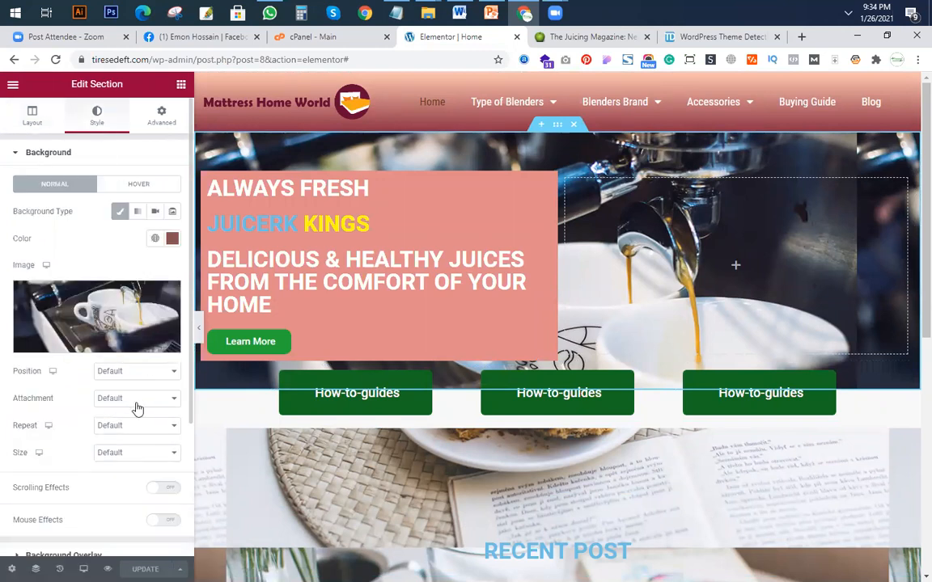
left_click(132, 404)
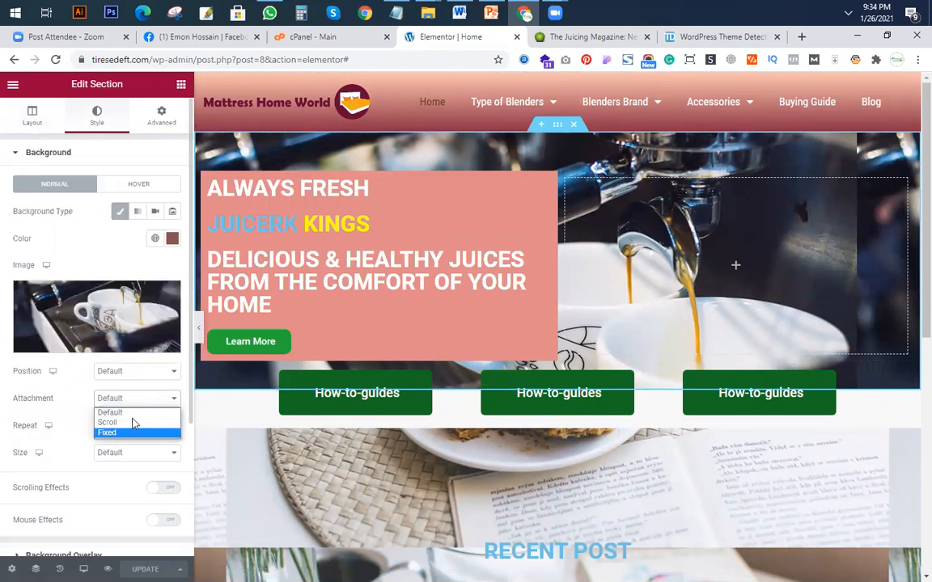
left_click(121, 433)
scroll(702, 273, "down", 5)
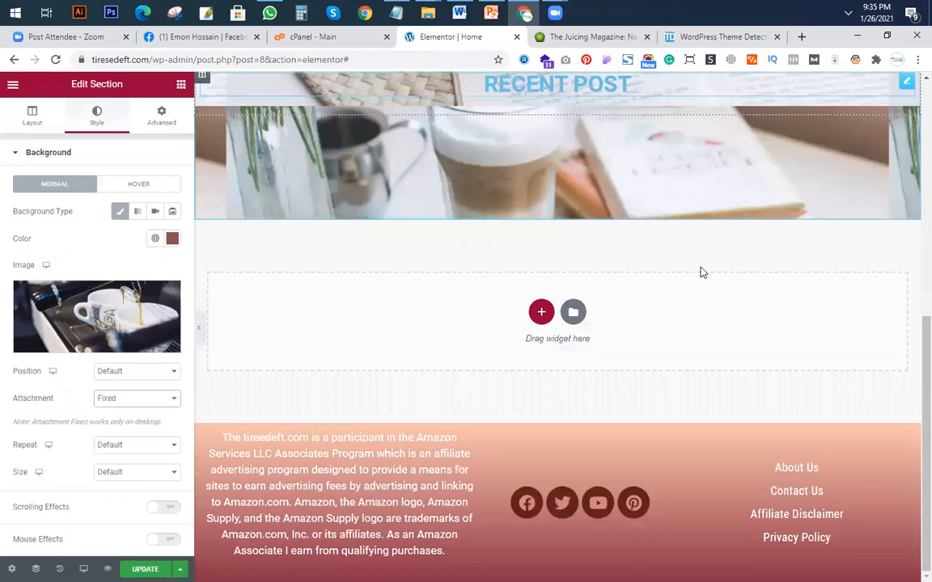
scroll(703, 272, "up", 5)
scroll(674, 258, "down", 2)
scroll(574, 362, "up", 2)
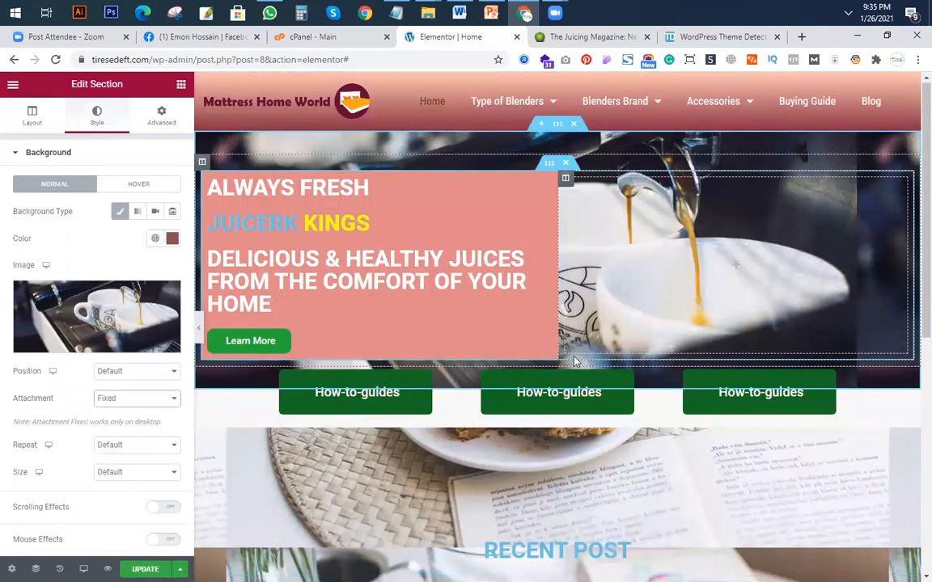
scroll(363, 135, "down", 2)
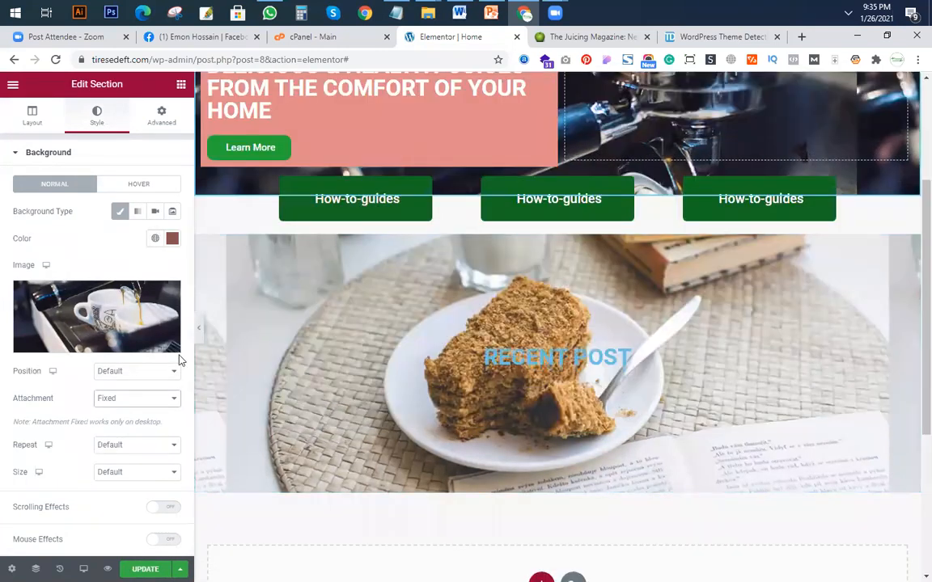
Copy the mission text on juicerkings.com, from ALWAYS FRESH SINCE 2016 through Juicer & blender reviews.
left_click(603, 38)
scroll(407, 366, "up", 1)
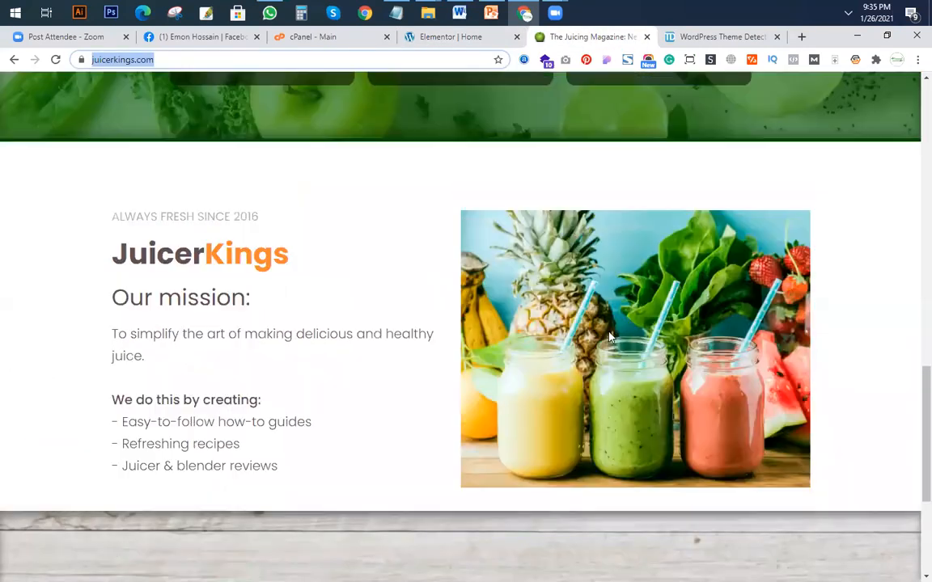
left_click_drag(113, 213, 339, 478)
right_click(161, 278)
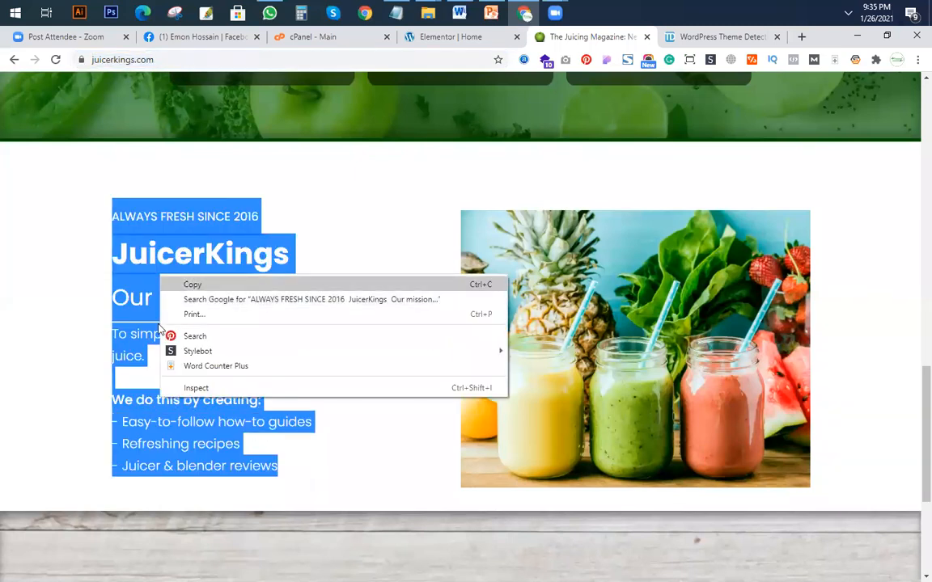
left_click(193, 284)
Return to the Elementor Home page and add a section with two equal columns below the RECENT POST section.
left_click(453, 37)
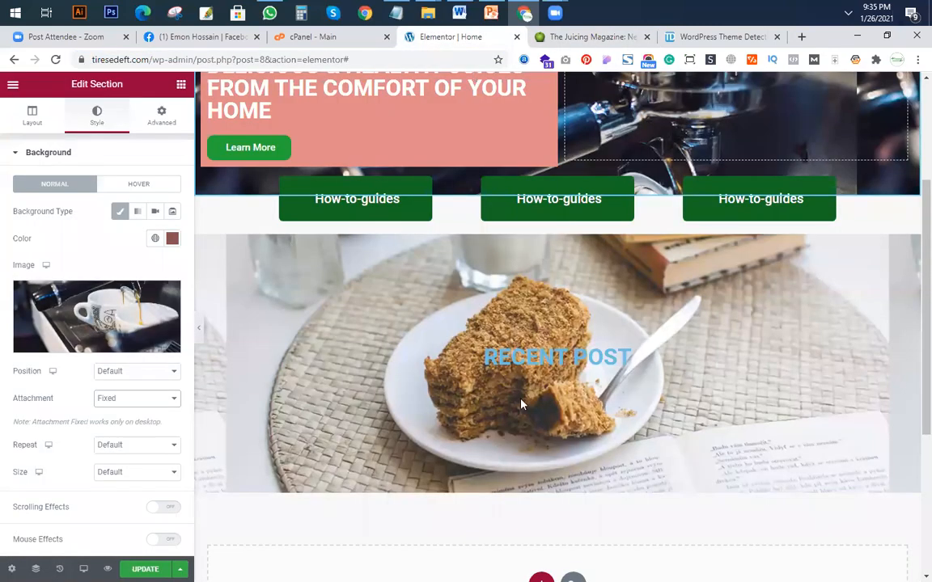
scroll(534, 401, "down", 2)
scroll(545, 407, "down", 1)
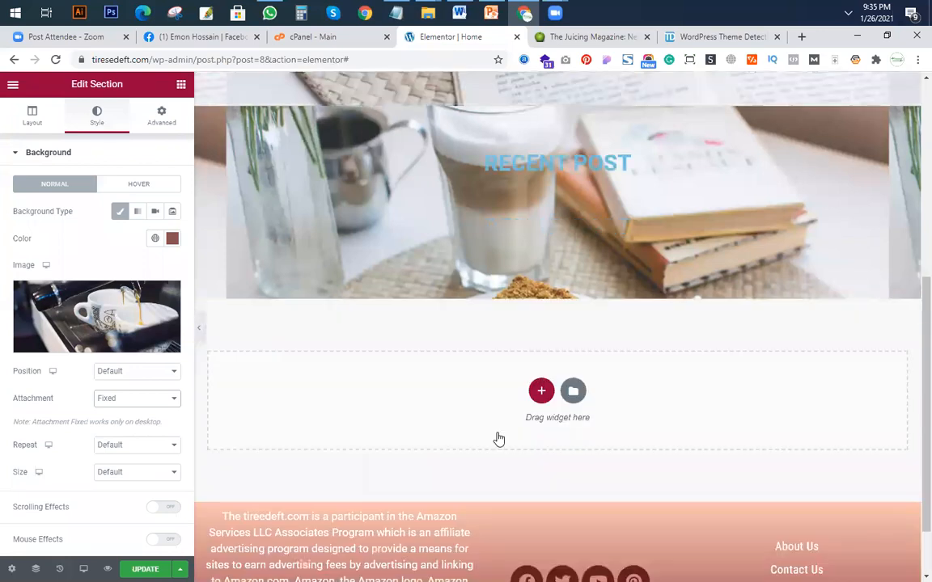
left_click(540, 390)
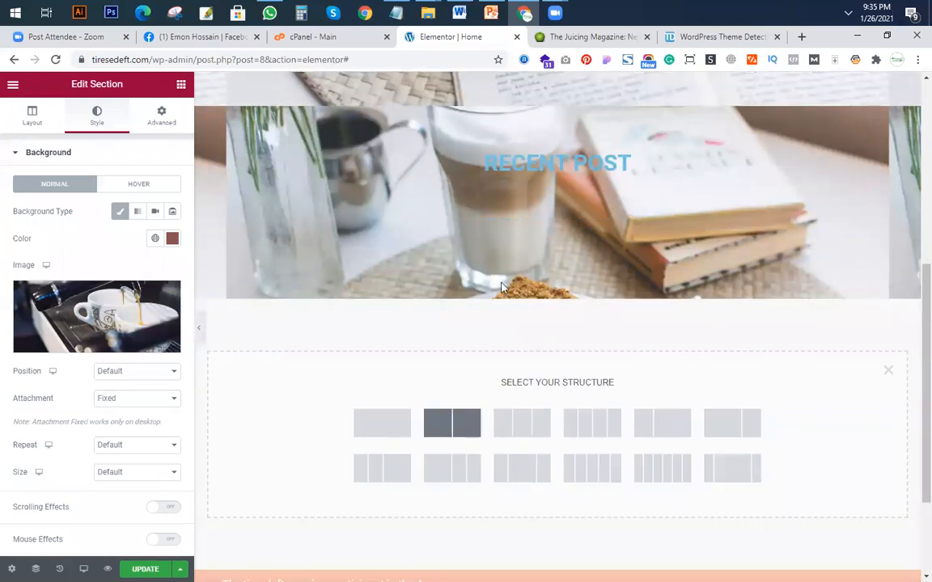
left_click(452, 422)
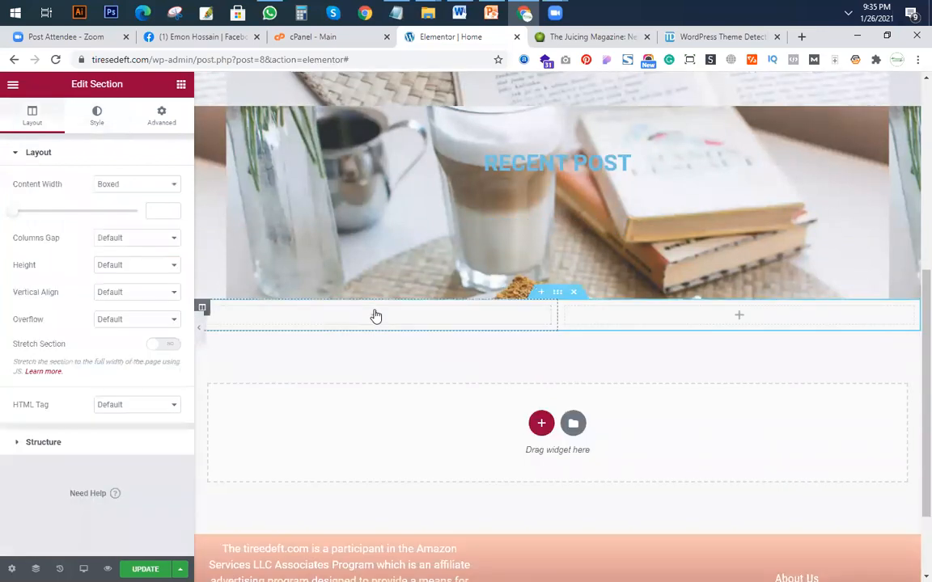
Place a Text Editor widget in the new section's left column and replace its placeholder with the copied mission text.
left_click(179, 89)
left_click_drag(148, 265, 414, 349)
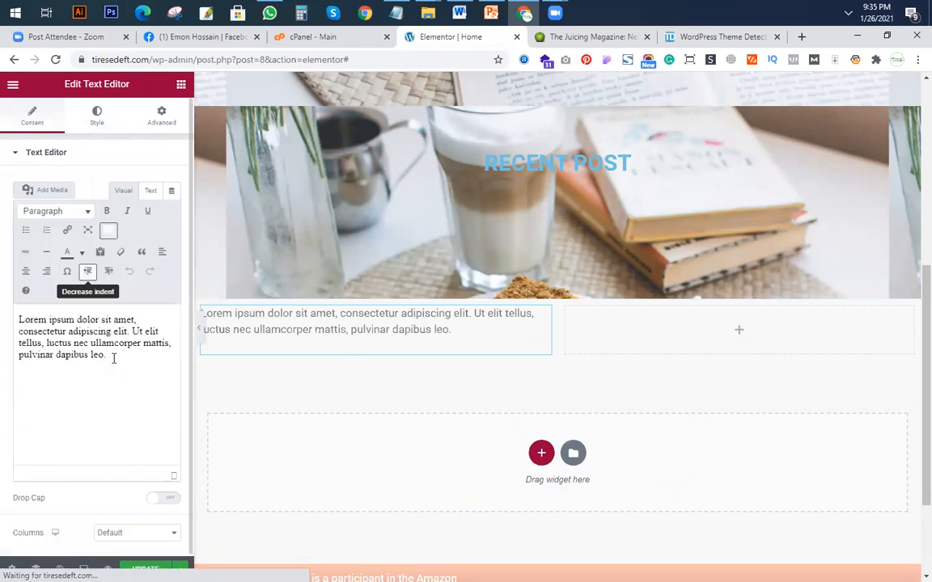
key("ctrl+a")
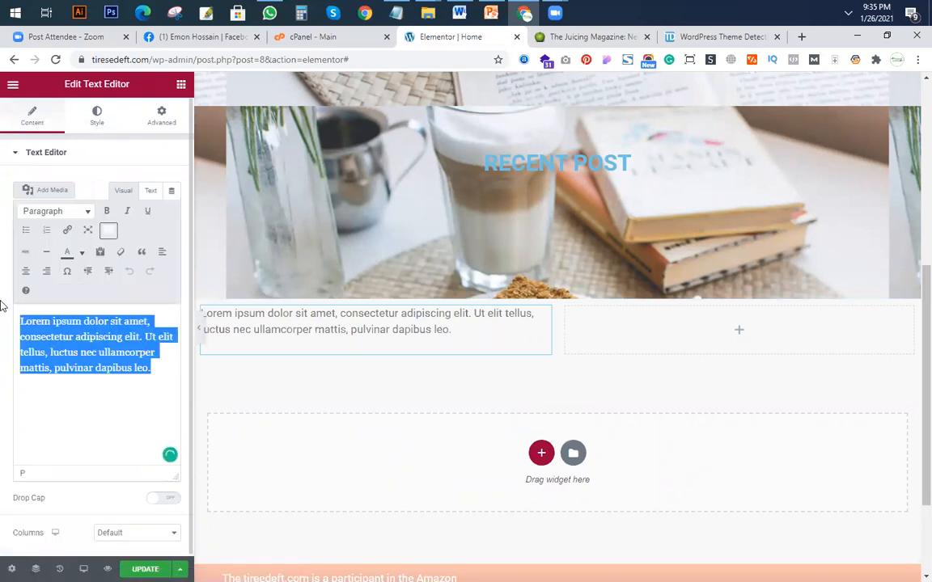
key("ctrl+v")
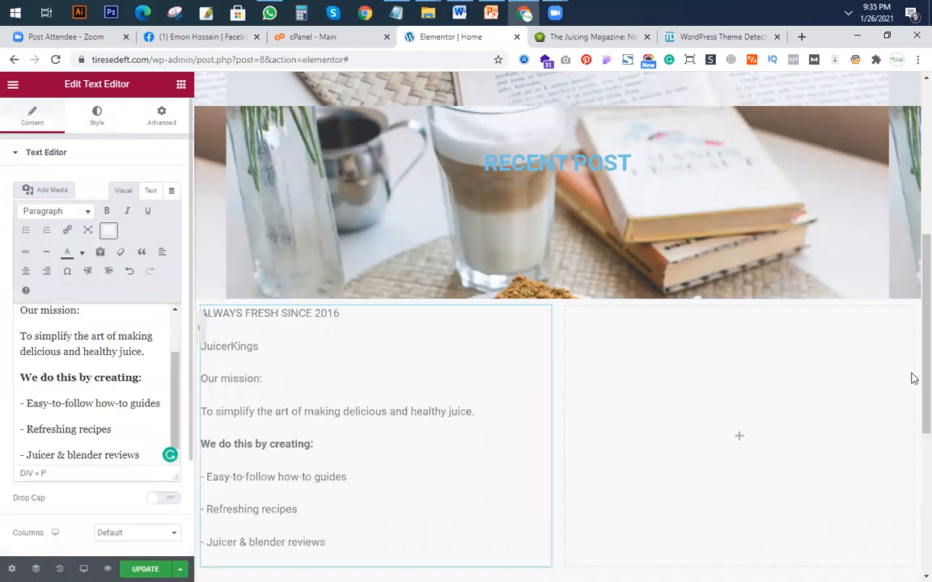
Place an Image widget with the woman's portrait in the right column and set that column's vertical alignment to Middle.
left_click(181, 86)
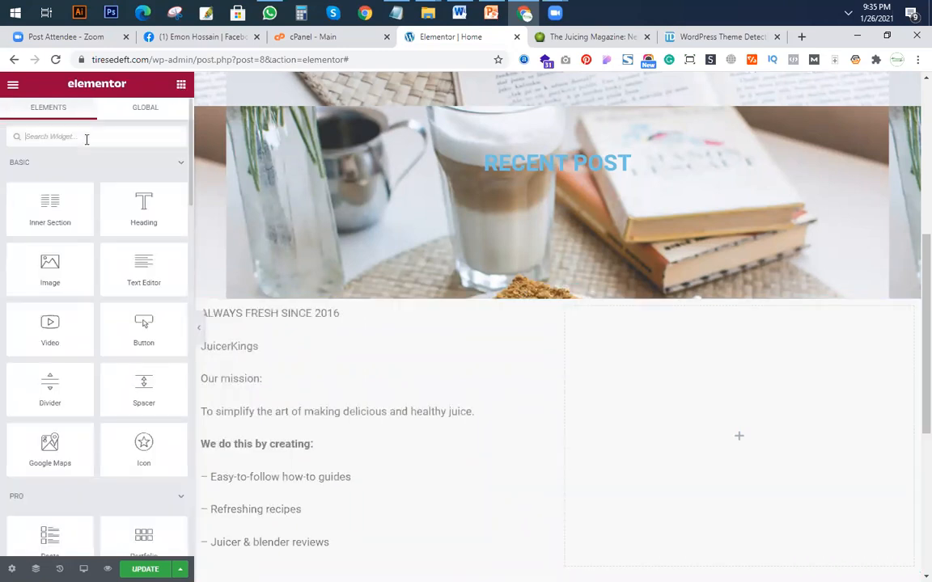
type("image")
left_click_drag(773, 422, 772, 422)
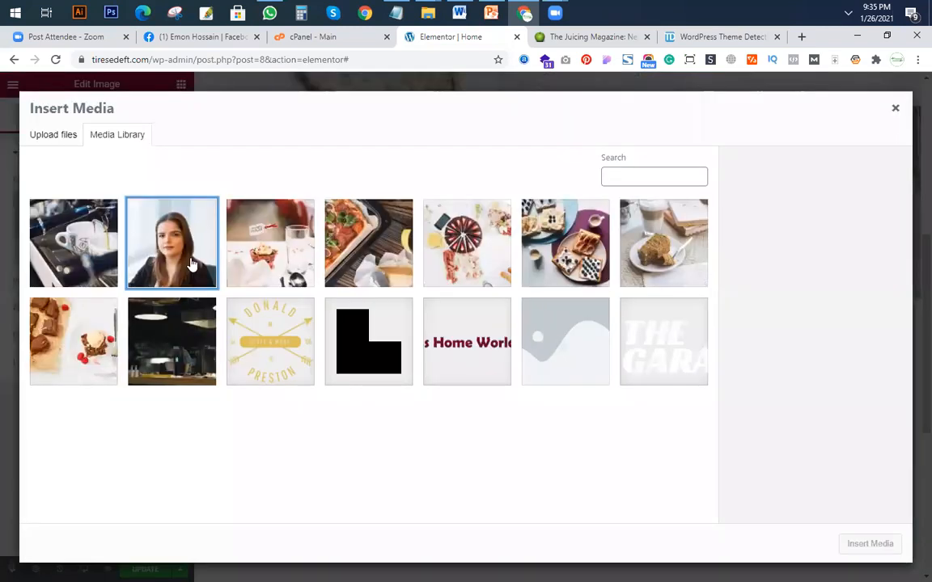
key("Escape")
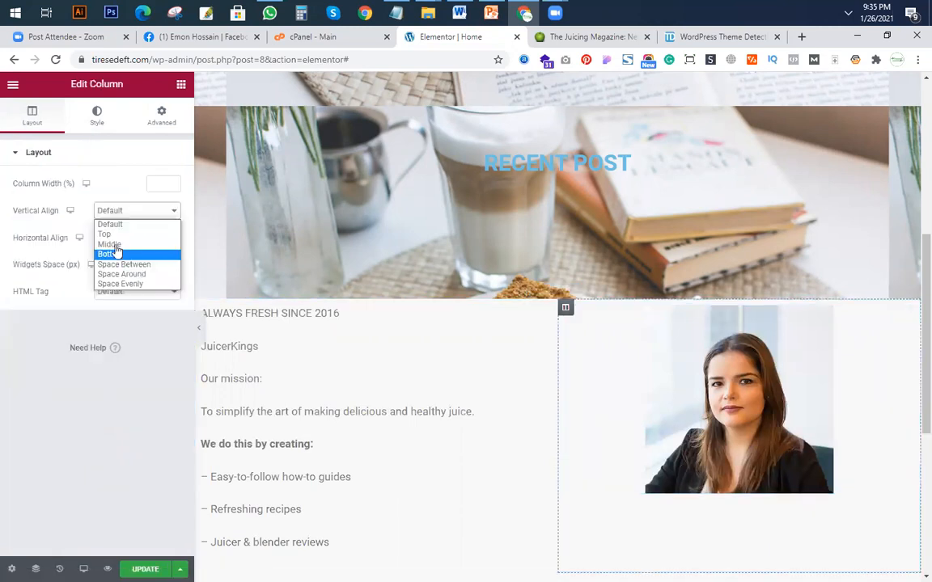
left_click(114, 242)
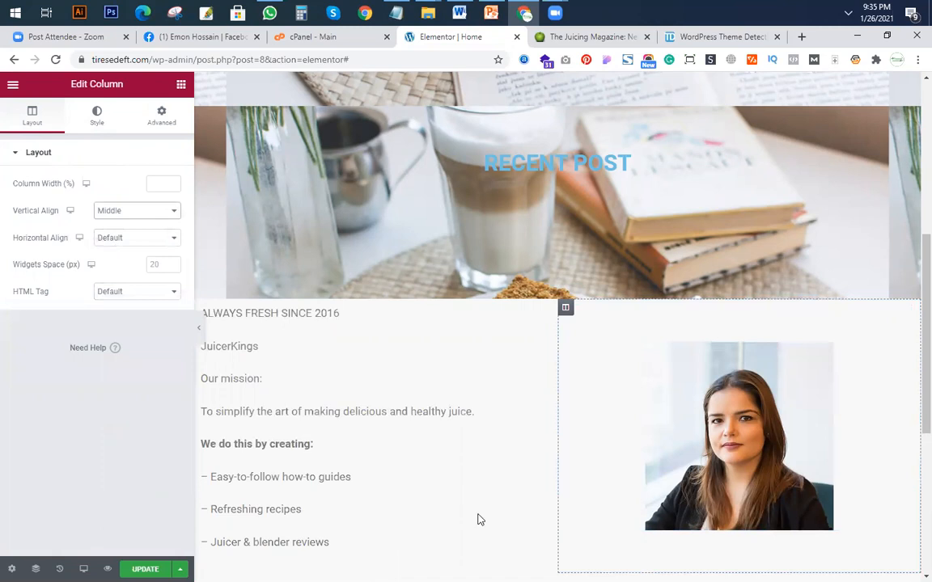
Compare the mission text with juicerkings.com and color the word Kings in the JuicerKings line purple.
scroll(477, 519, "down", 3)
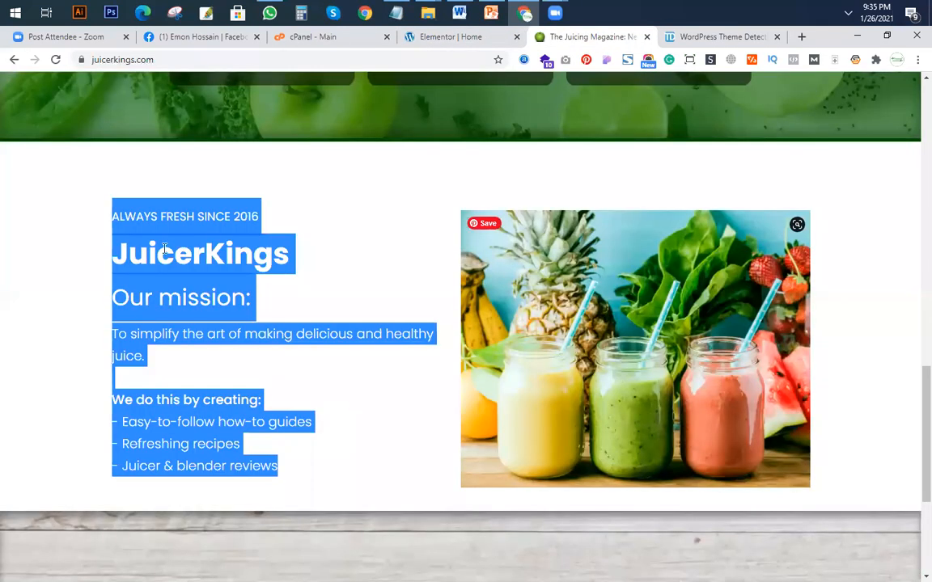
left_click(139, 271)
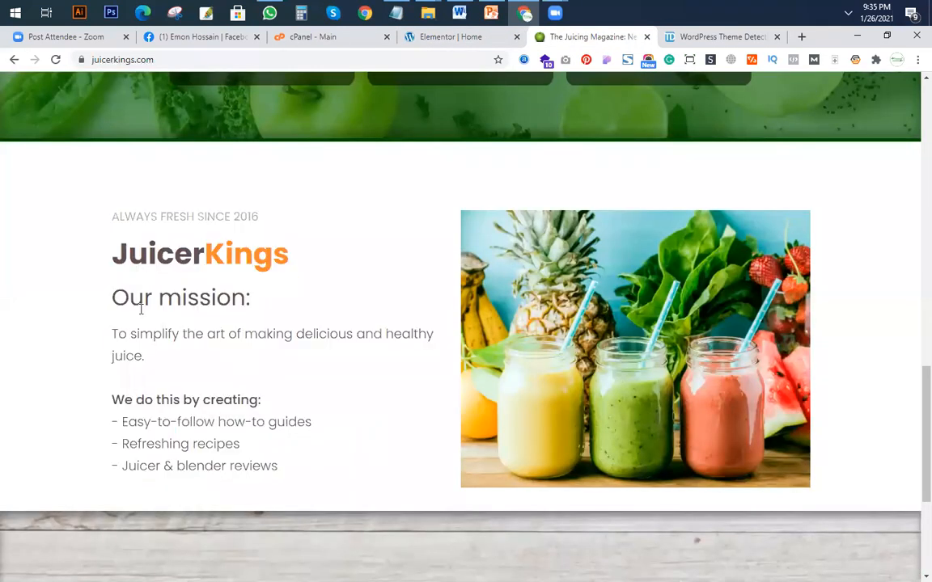
left_click(435, 42)
scroll(226, 347, "up", 2)
scroll(227, 346, "up", 1)
left_click(227, 346)
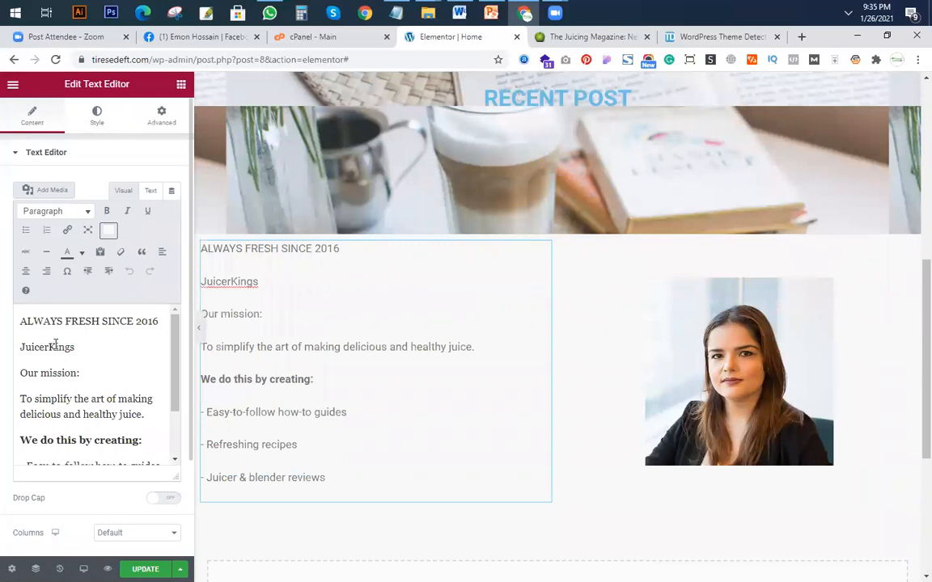
left_click_drag(48, 349, 113, 368)
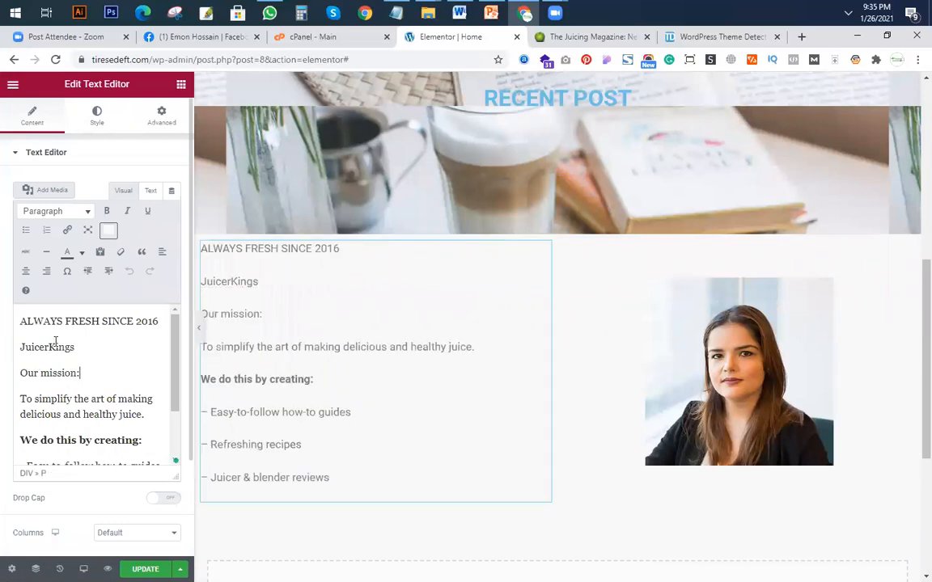
left_click_drag(49, 347, 100, 350)
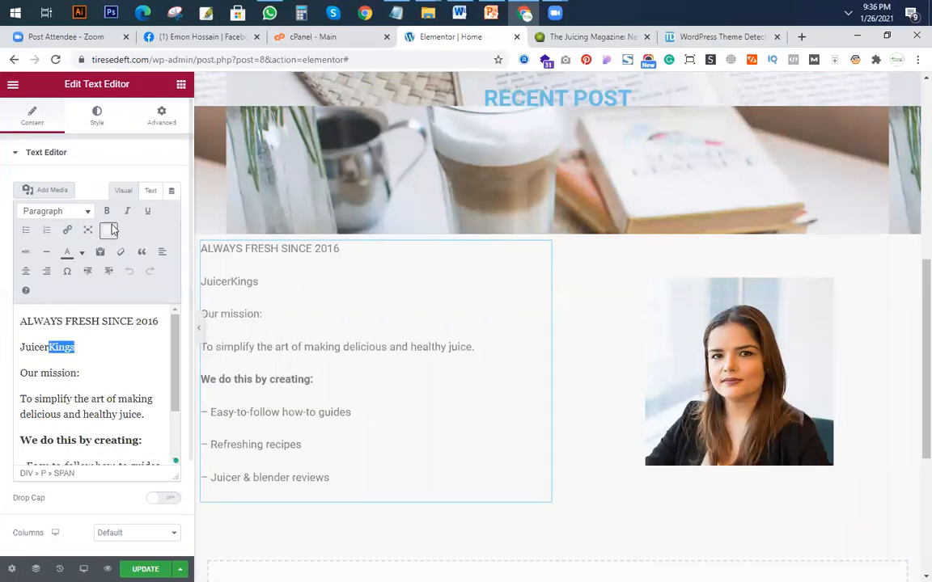
left_click(80, 252)
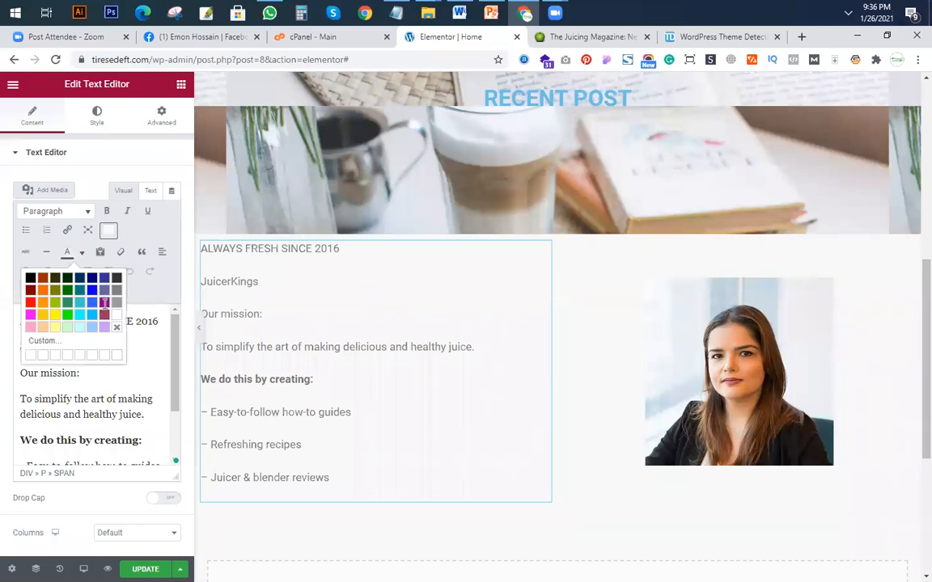
left_click(106, 302)
Make the JuicerKings line in the mission text bold and format it as Heading 1.
left_click_drag(103, 348, 7, 346)
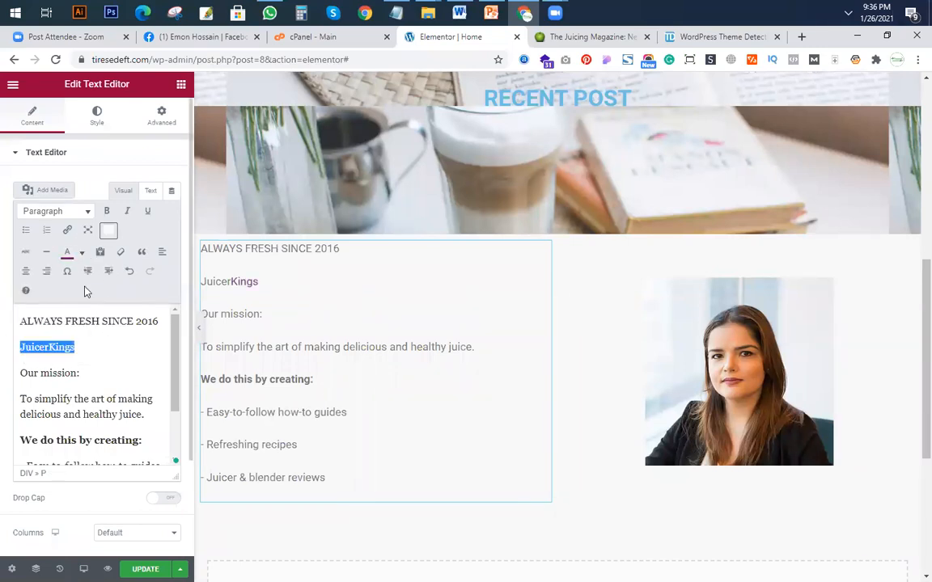
left_click(106, 210)
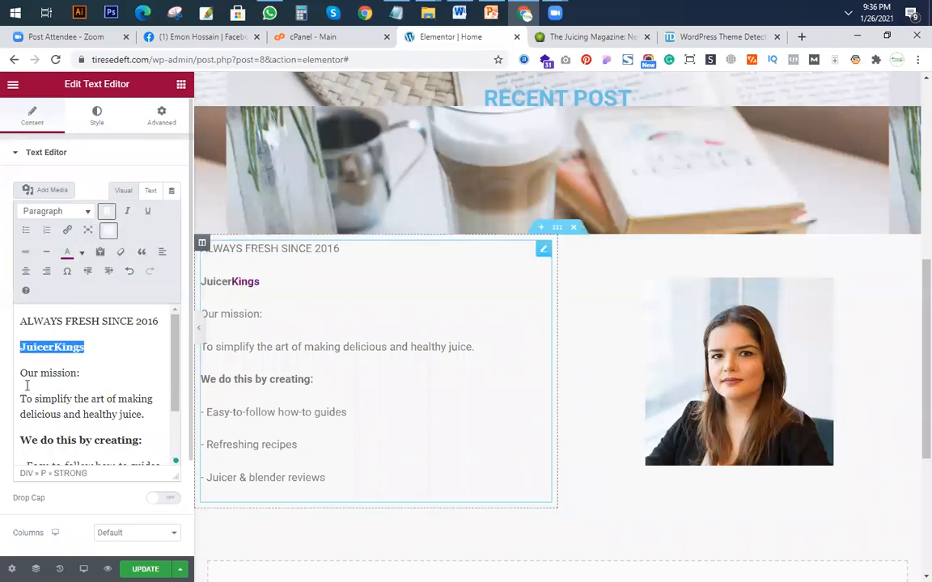
left_click(91, 351)
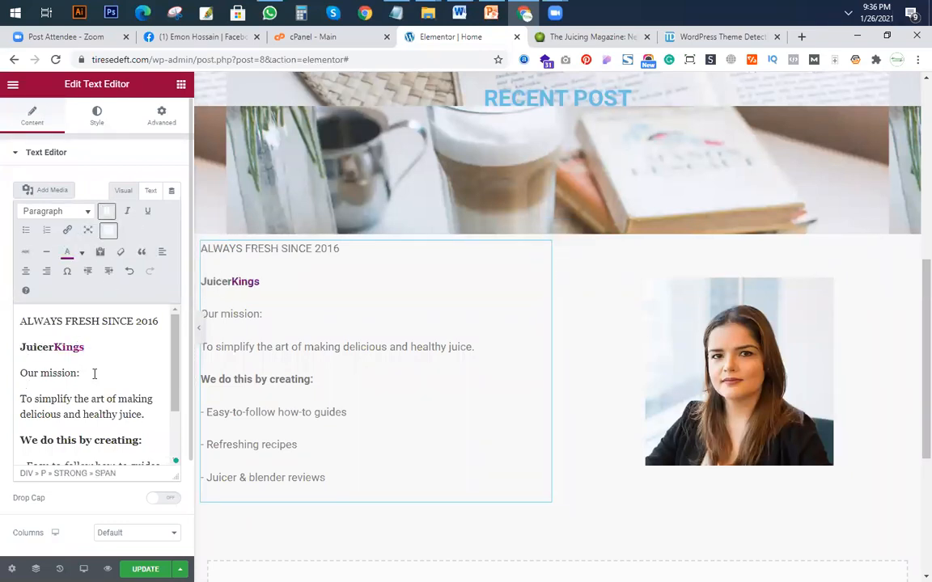
left_click_drag(7, 351, 88, 348)
left_click(88, 212)
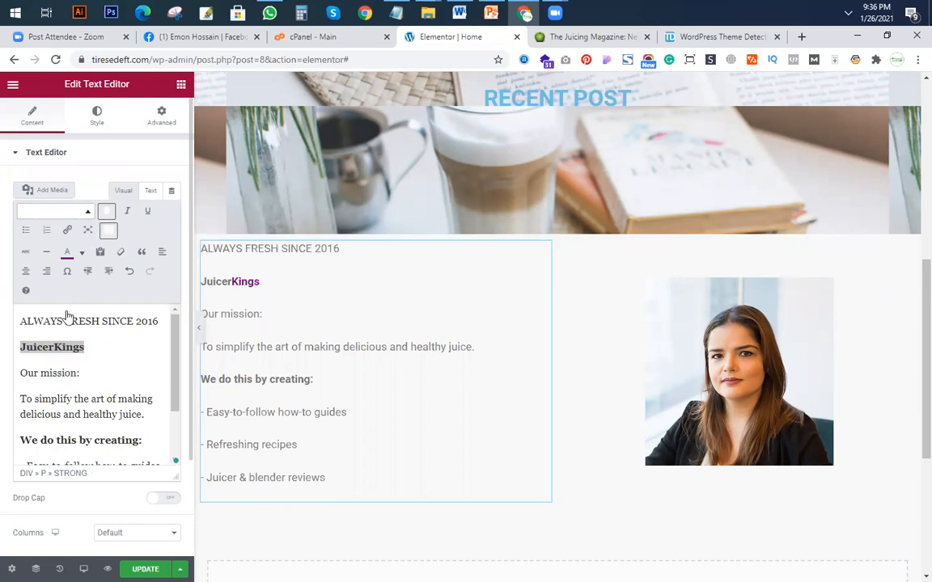
left_click(94, 259)
Color the word Juicer in the JuicerKings heading red.
left_click_drag(88, 359, 8, 359)
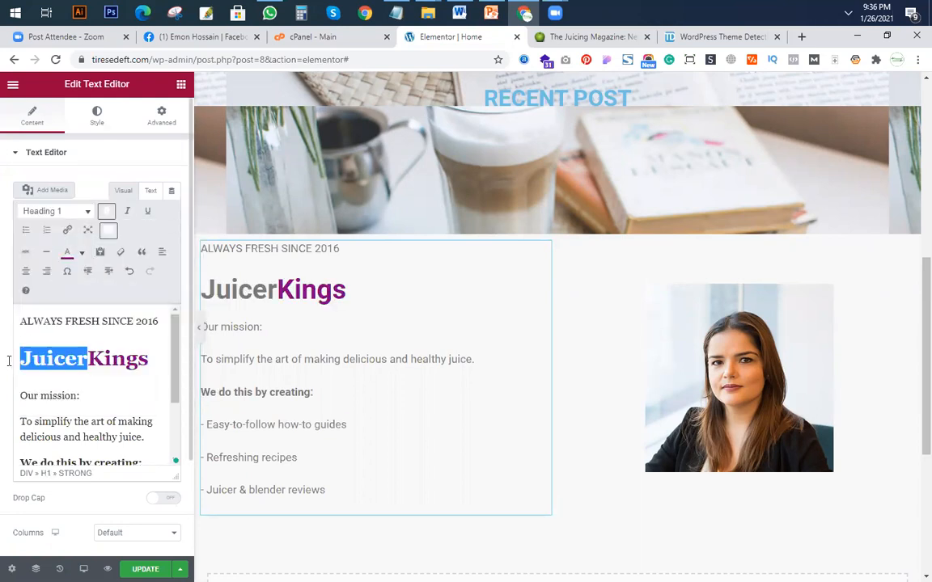
left_click(82, 253)
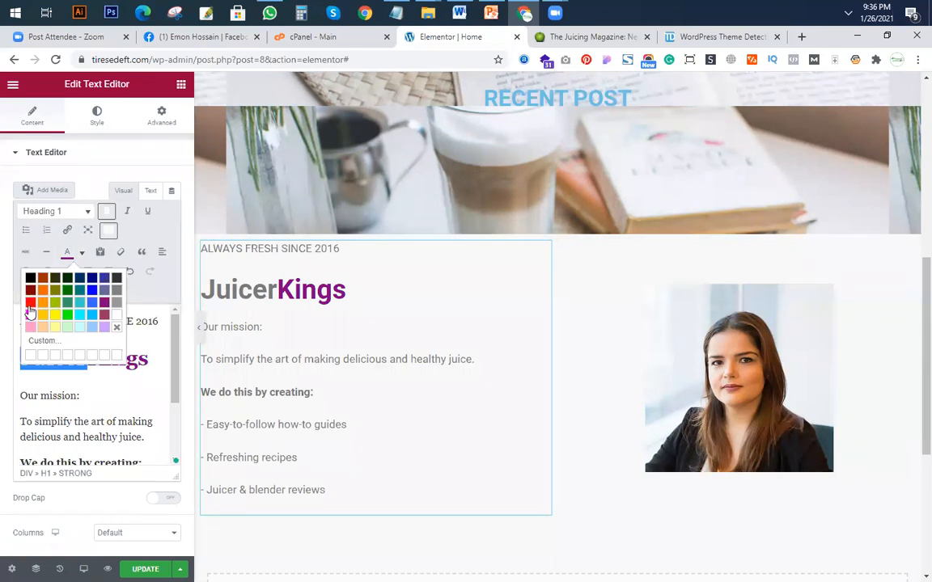
left_click(30, 303)
left_click(154, 316)
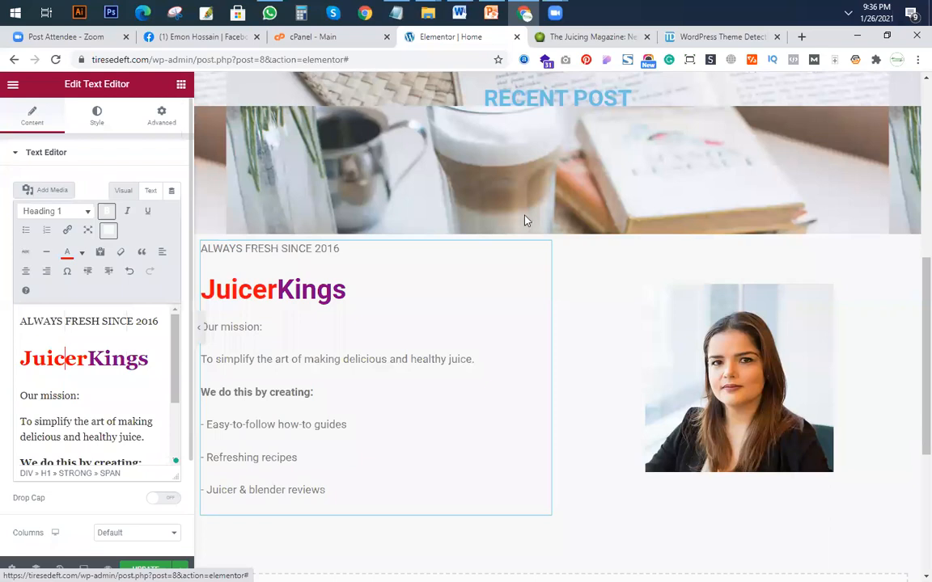
Review the Home page so far and examine the section below the mission text on juicerkings.com.
scroll(375, 211, "up", 5)
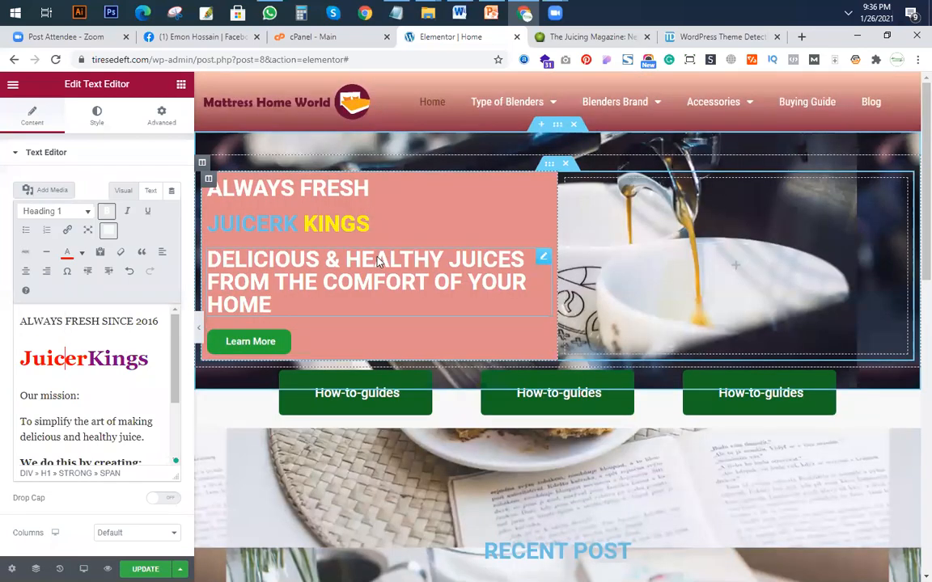
scroll(377, 261, "down", 8)
scroll(635, 294, "up", 3)
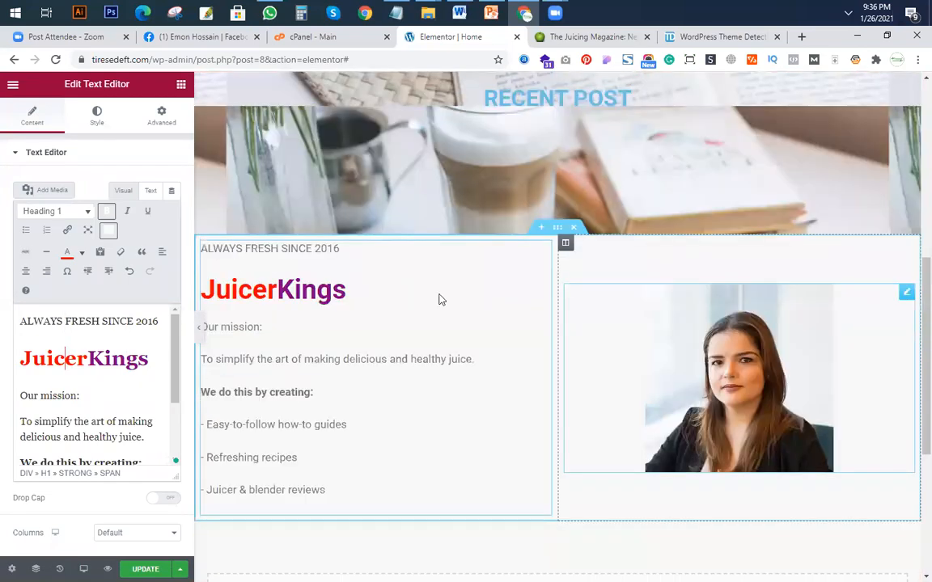
scroll(429, 328, "down", 2)
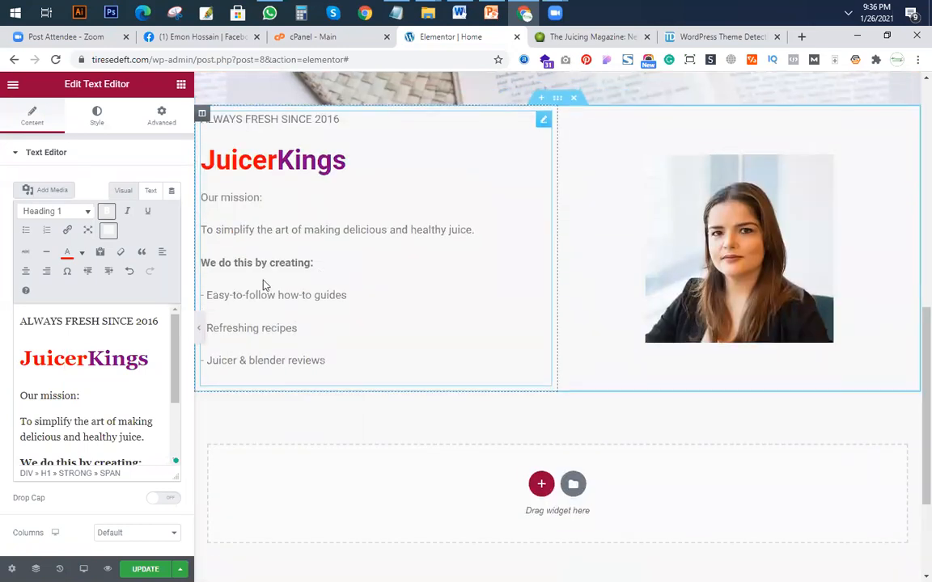
key("ctrl+Tab")
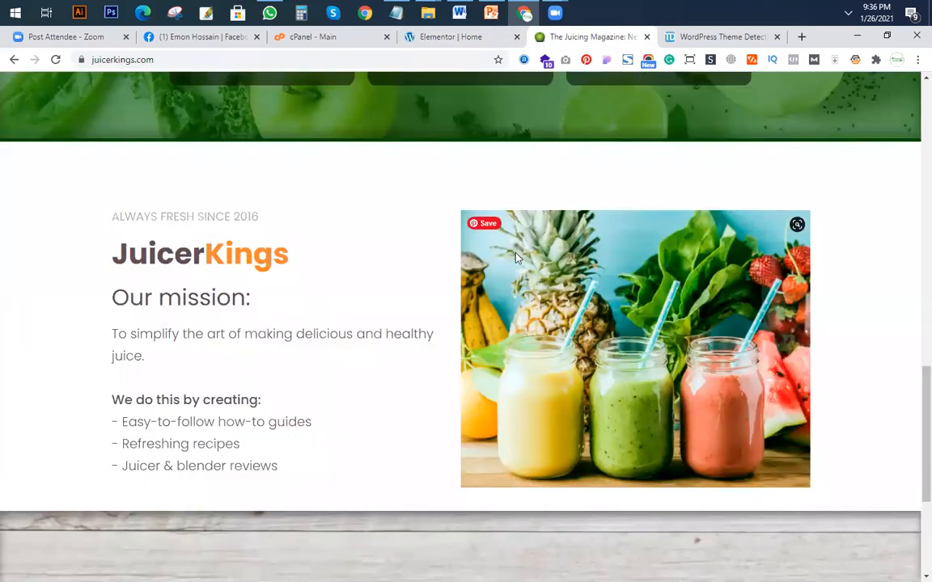
scroll(296, 349, "down", 3)
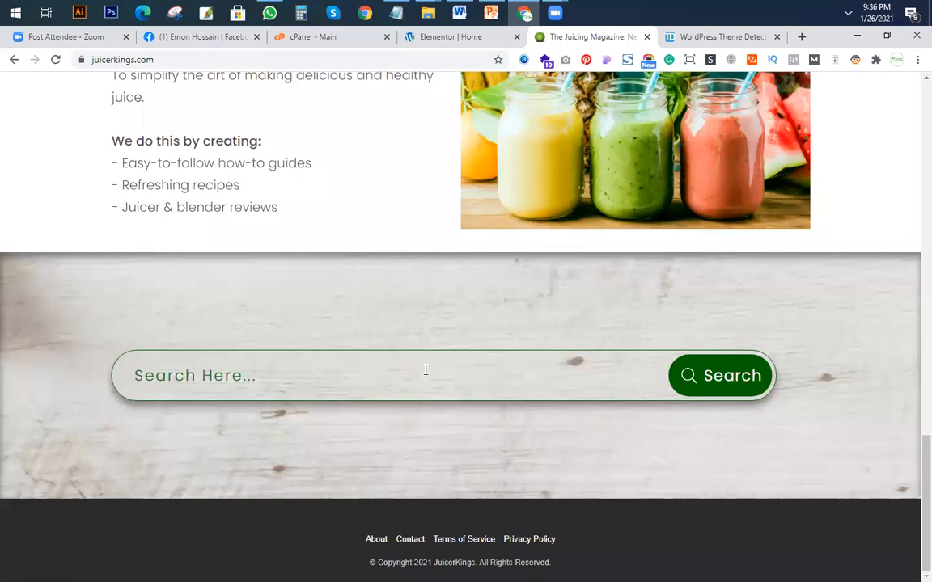
scroll(426, 370, "up", 3)
scroll(535, 382, "down", 3)
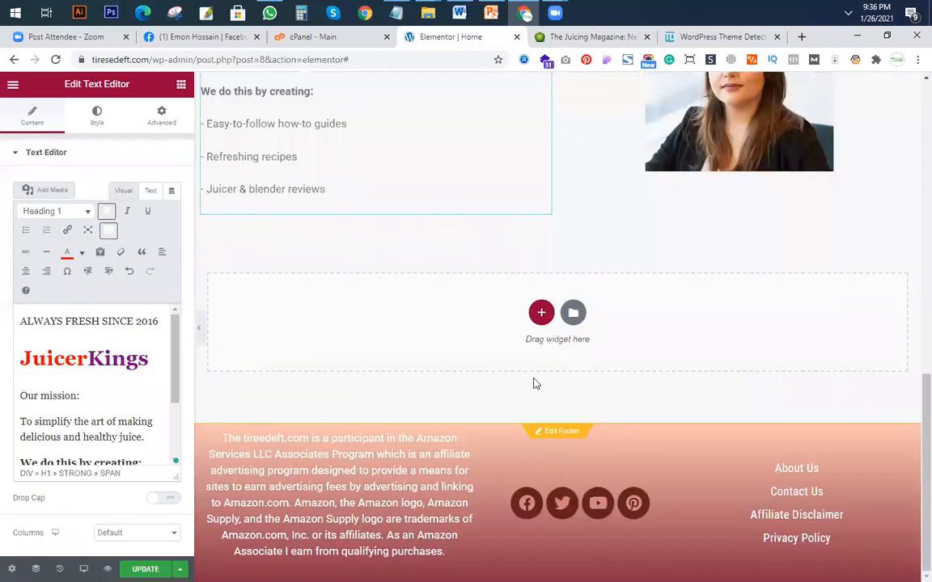
scroll(535, 383, "up", 3)
left_click(608, 38)
left_click(441, 40)
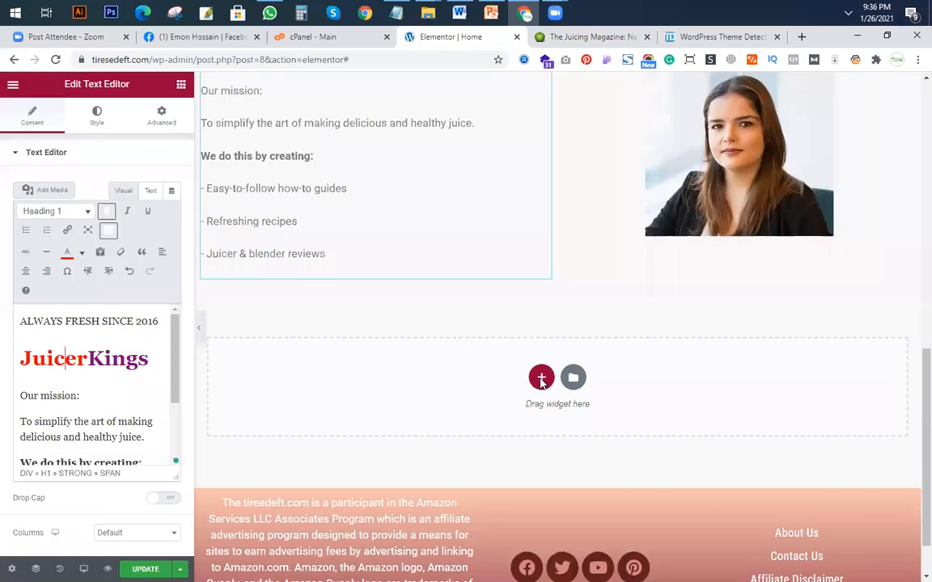
Add a single-column section below the mission section, checking its layout against the search section on juicerkings.com.
left_click(541, 377)
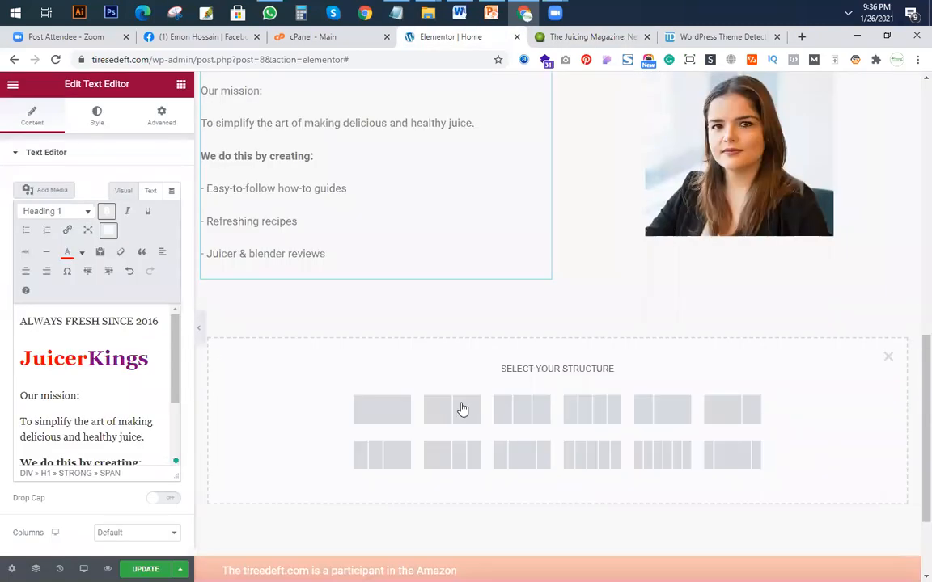
left_click(579, 39)
scroll(438, 441, "down", 3)
left_click(440, 36)
left_click(384, 413)
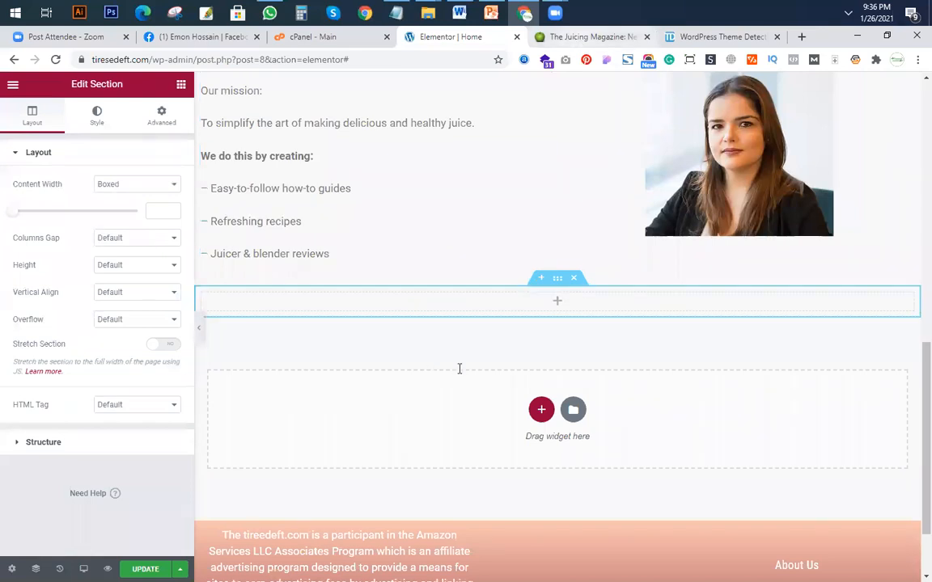
key("ctrl+Tab")
left_click(414, 36)
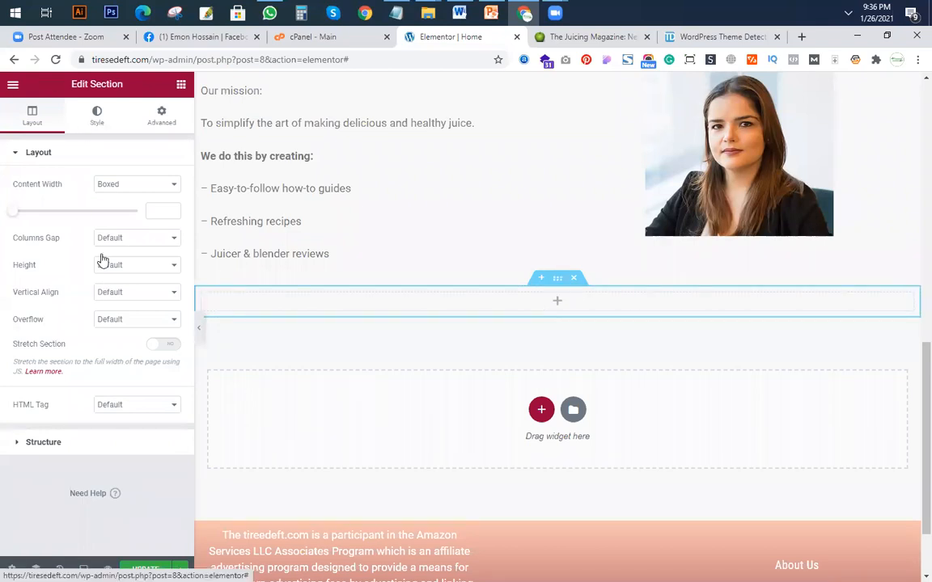
Give the new section a Classic background using the dark restaurant kitchen image from the media library.
left_click(94, 121)
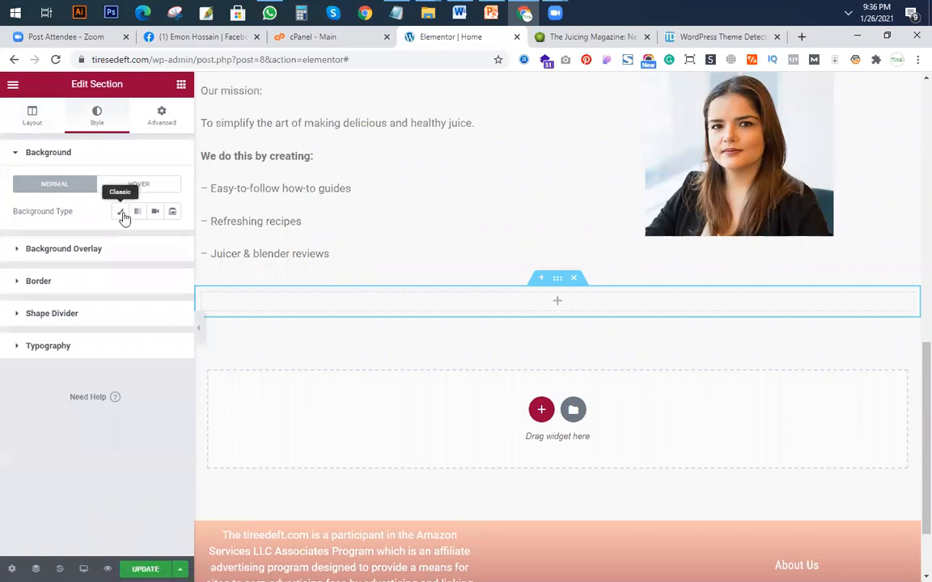
left_click(122, 212)
left_click(104, 301)
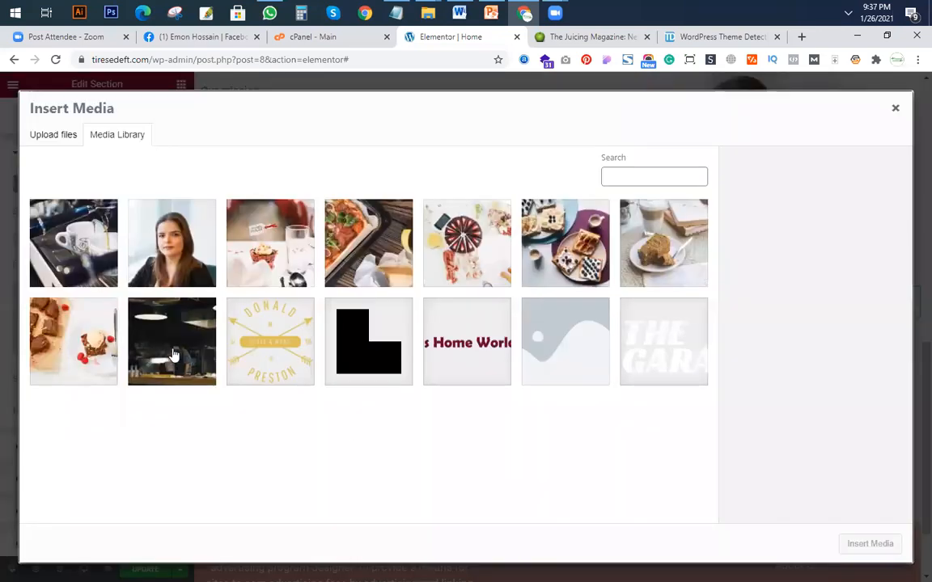
left_click(172, 356)
left_click(871, 544)
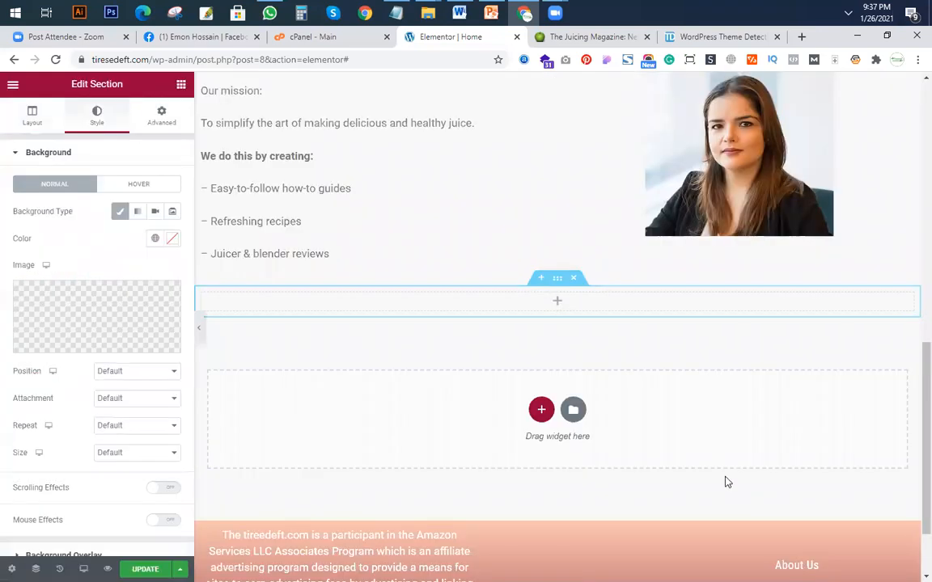
Examine the section backgrounds on juicerkings.com, from the hero down to the search section, and return to the Elementor page.
left_click(600, 36)
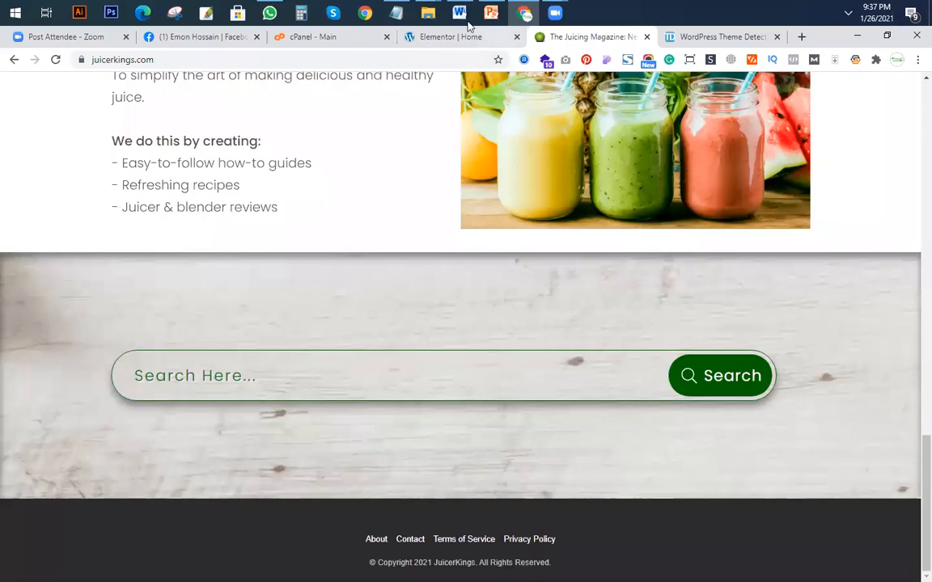
left_click(461, 42)
key("ctrl+Tab")
scroll(345, 364, "up", 12)
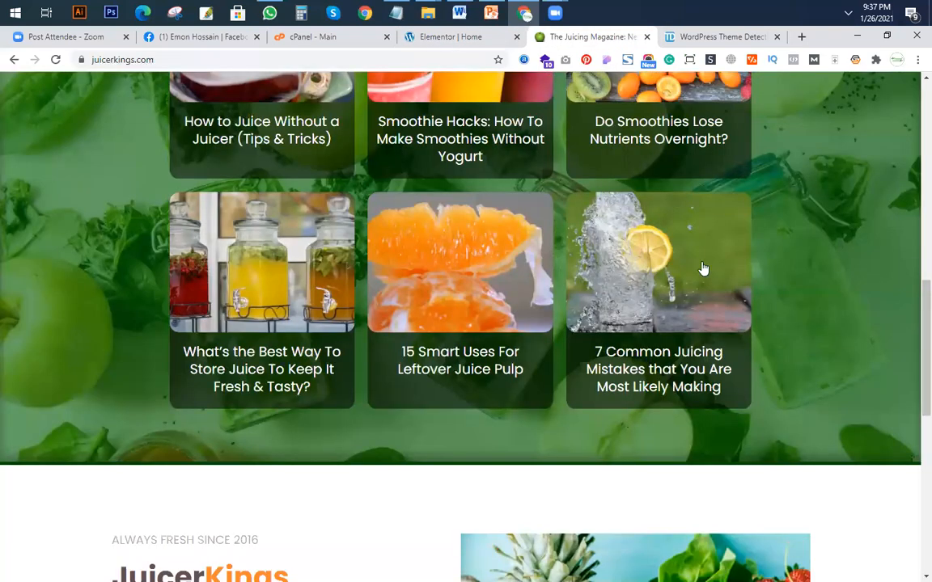
scroll(614, 210, "up", 5)
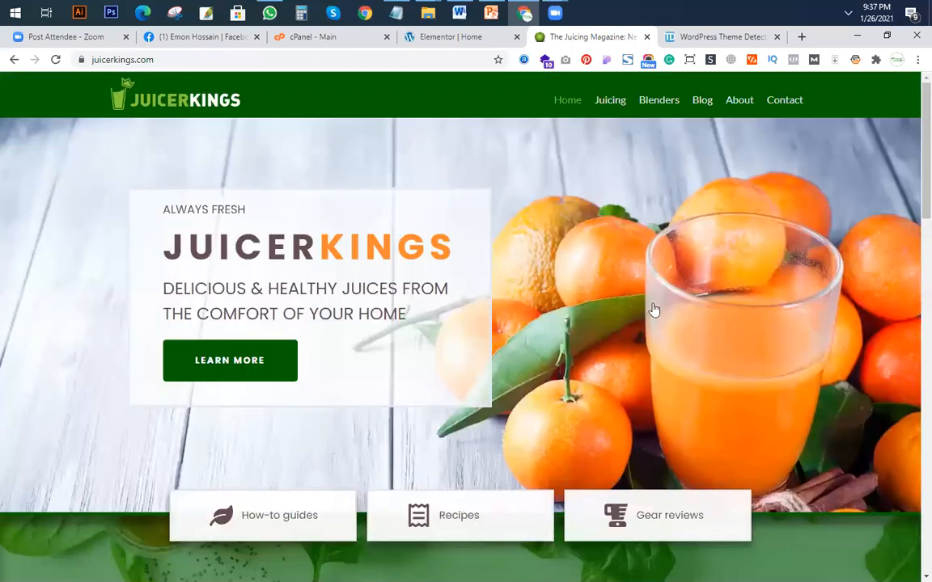
scroll(656, 324, "down", 20)
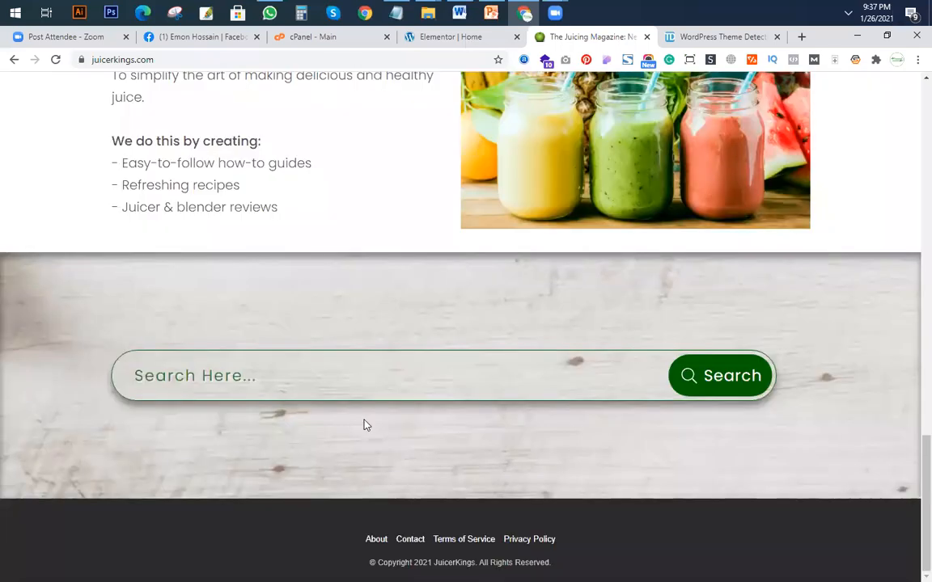
key("ctrl+shift+Tab")
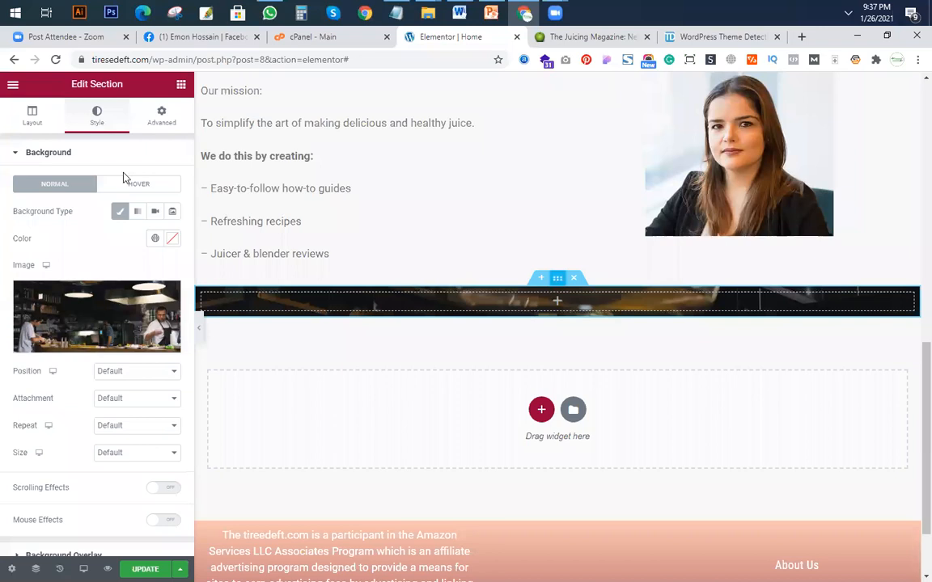
Set the kitchen background's position to Center Center and its attachment to Fixed.
left_click(132, 373)
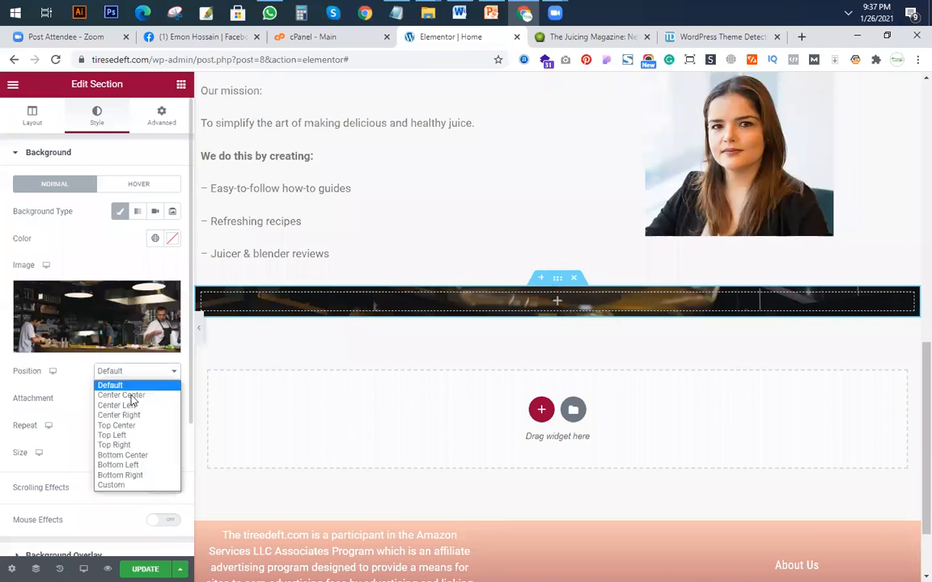
left_click(122, 395)
left_click(135, 398)
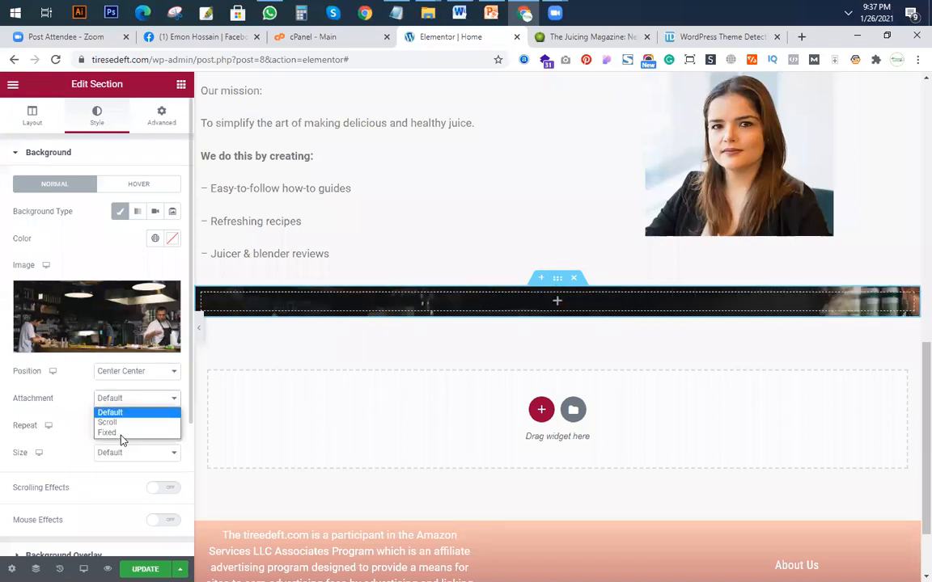
left_click(113, 433)
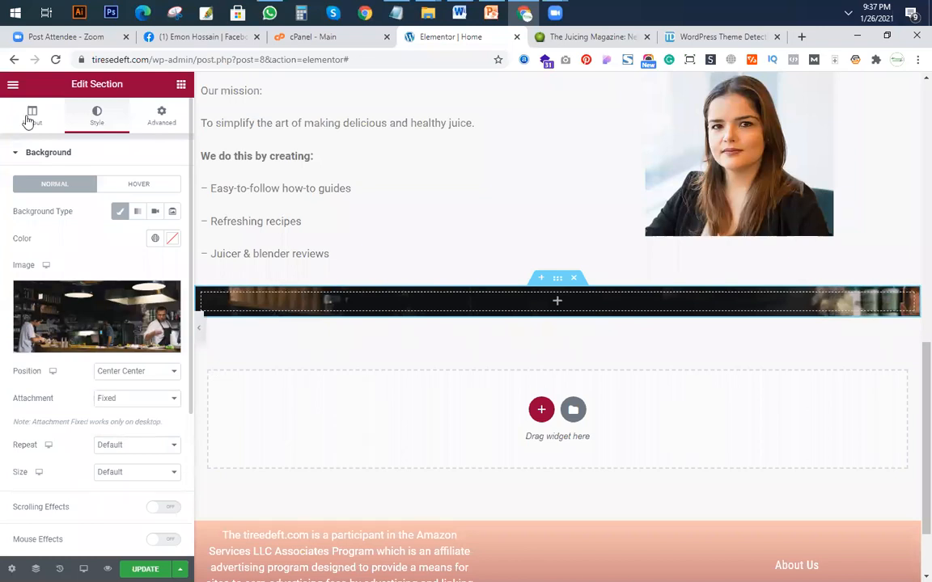
Set the kitchen section's height to Min Height with a 400 px minimum.
left_click(510, 300)
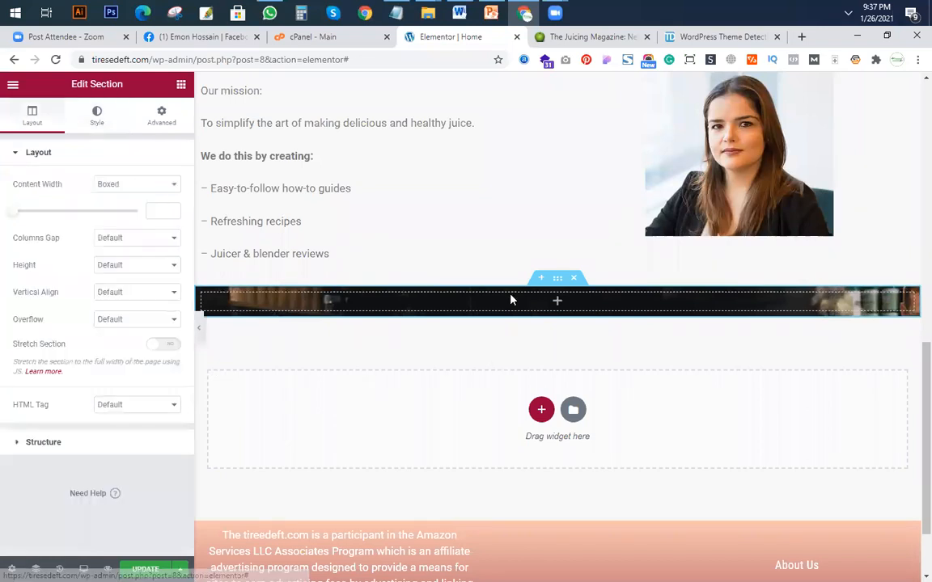
left_click(129, 269)
left_click(121, 298)
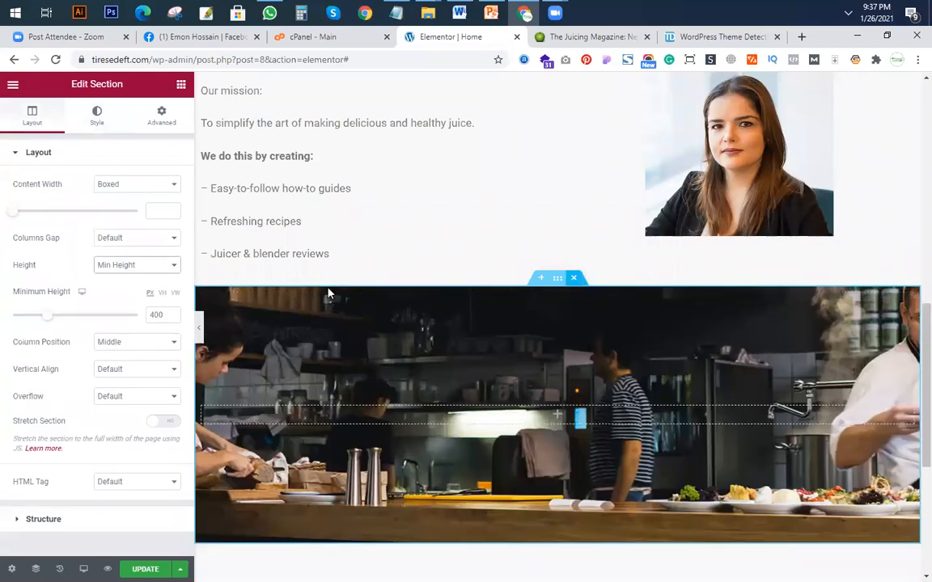
Place a Search Form widget in the kitchen section and compare it with the search bar on juicerkings.com.
left_click(598, 37)
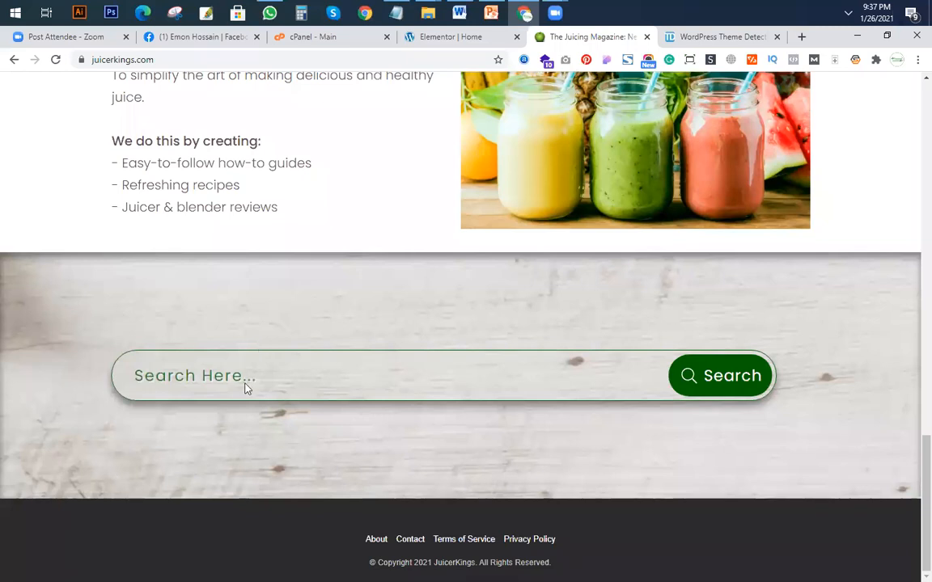
left_click(454, 37)
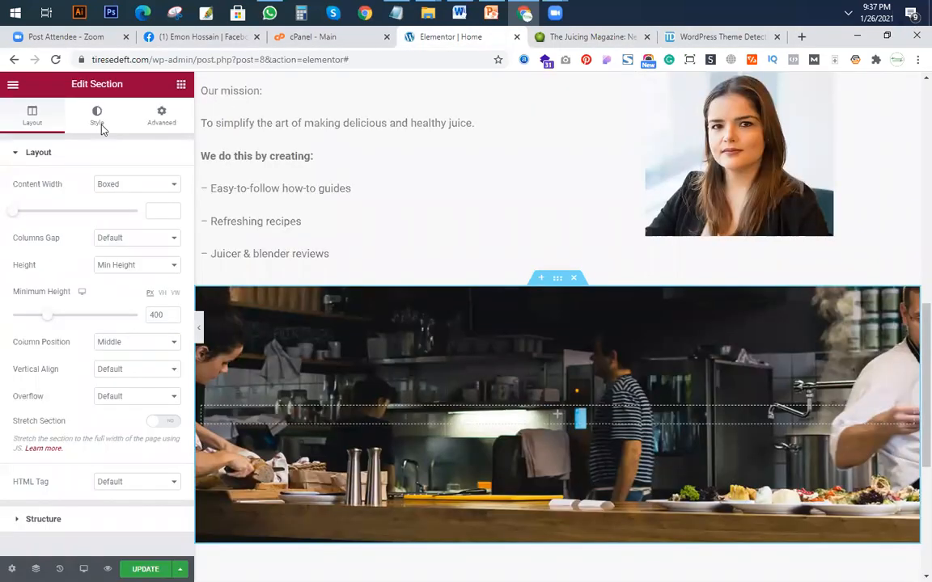
left_click(79, 132)
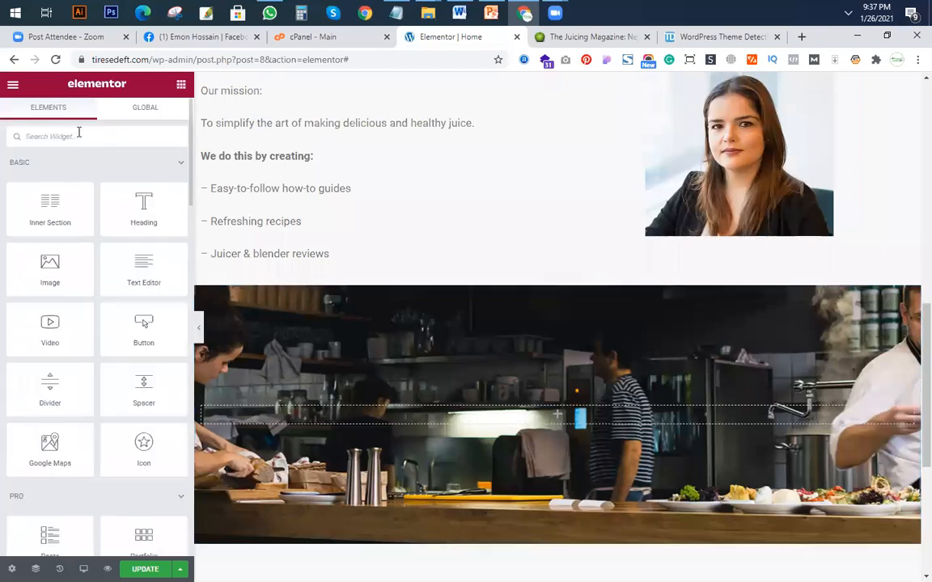
type("SEARCH")
left_click_drag(144, 177, 526, 381)
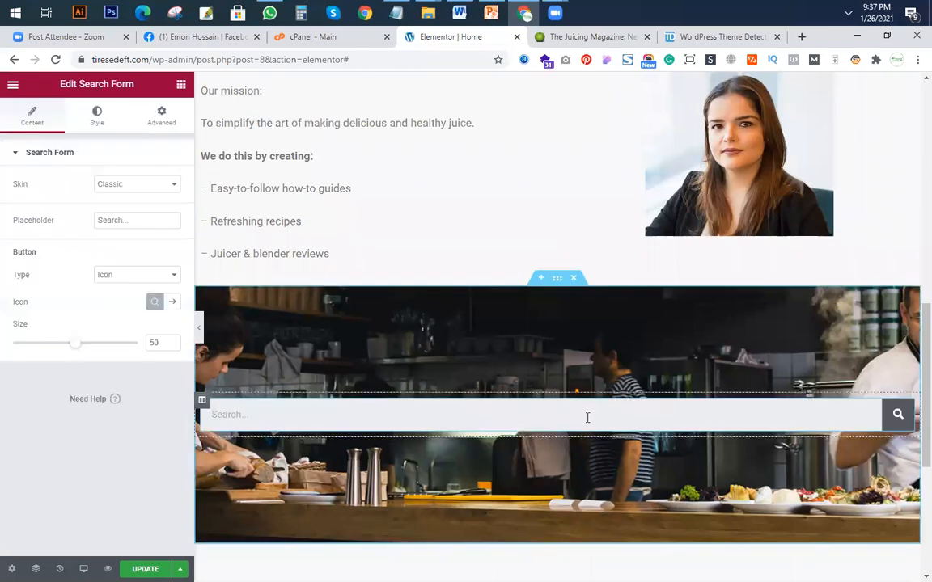
left_click(597, 37)
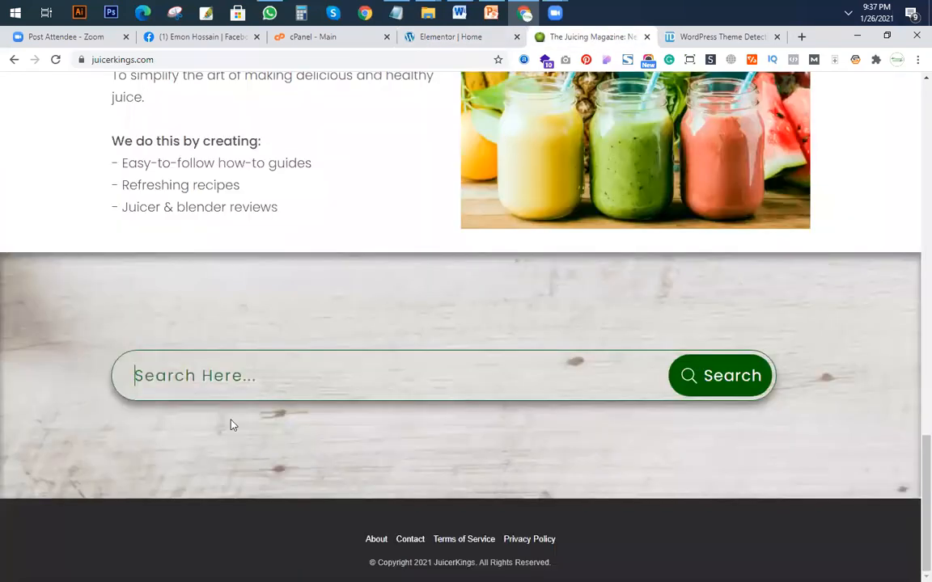
Set the Search Form's placeholder text to "Search hear" followed by a long row of dots.
left_click(453, 37)
left_click(133, 219)
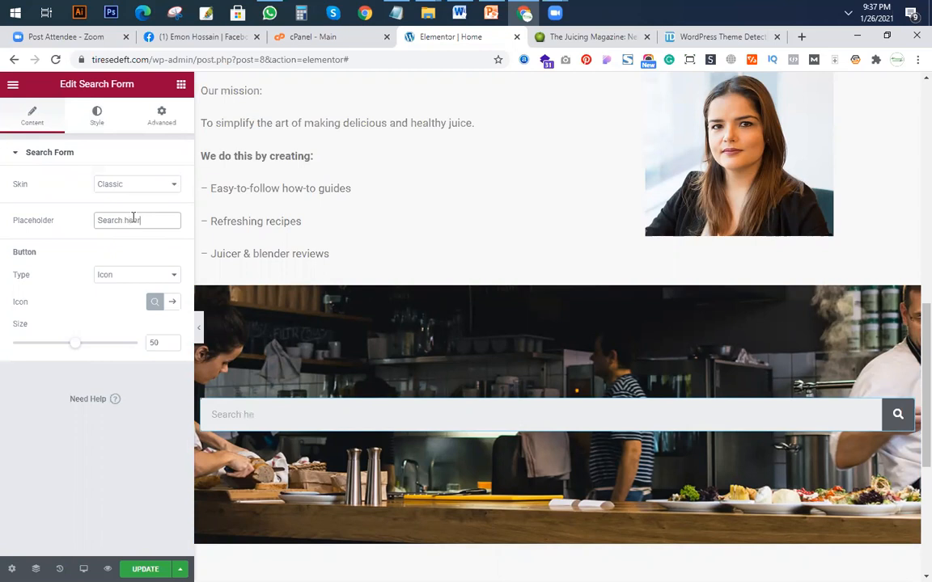
type("................")
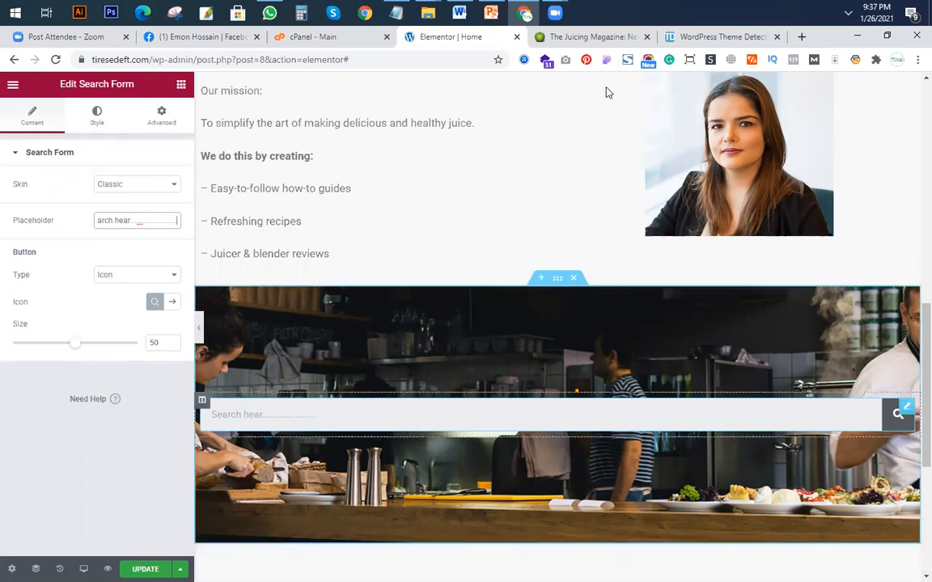
Examine the search bar and its surroundings on juicerkings.com and compare them with the kitchen section on the Elementor page.
left_click(566, 36)
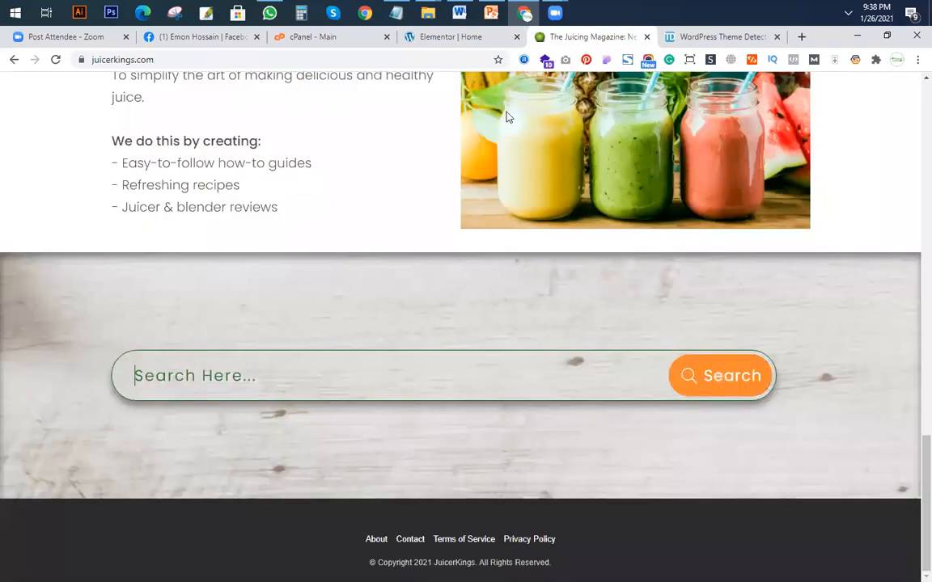
left_click(189, 375)
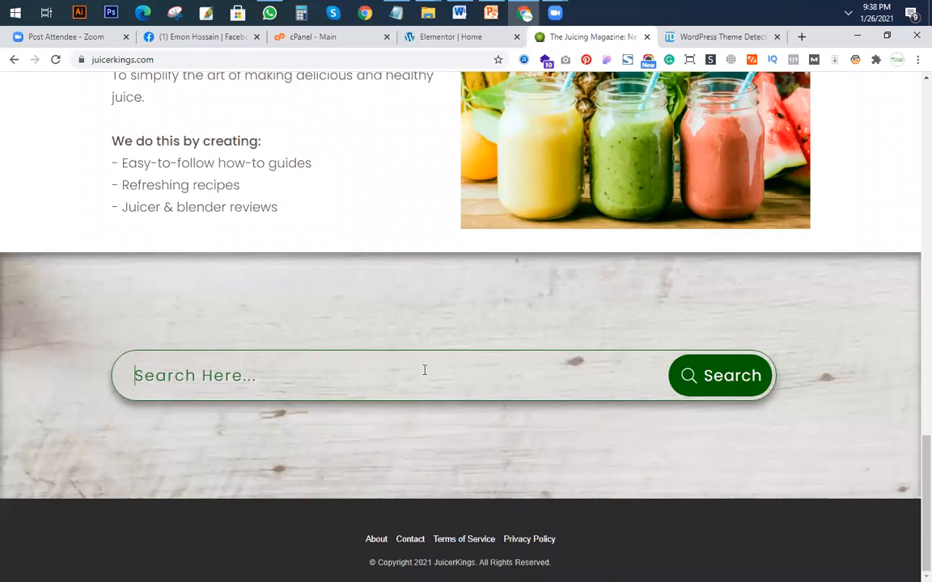
scroll(341, 361, "up", 2)
scroll(241, 397, "down", 2)
left_click(473, 46)
scroll(347, 368, "down", 3)
scroll(390, 356, "up", 2)
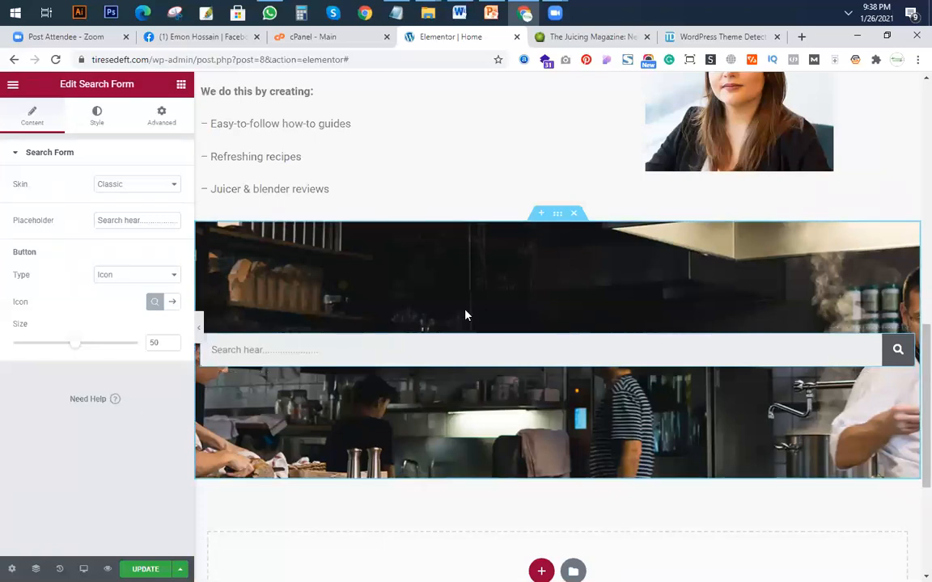
Give the kitchen section a Classic background overlay, checking the juicerkings.com search section for reference.
left_click(557, 212)
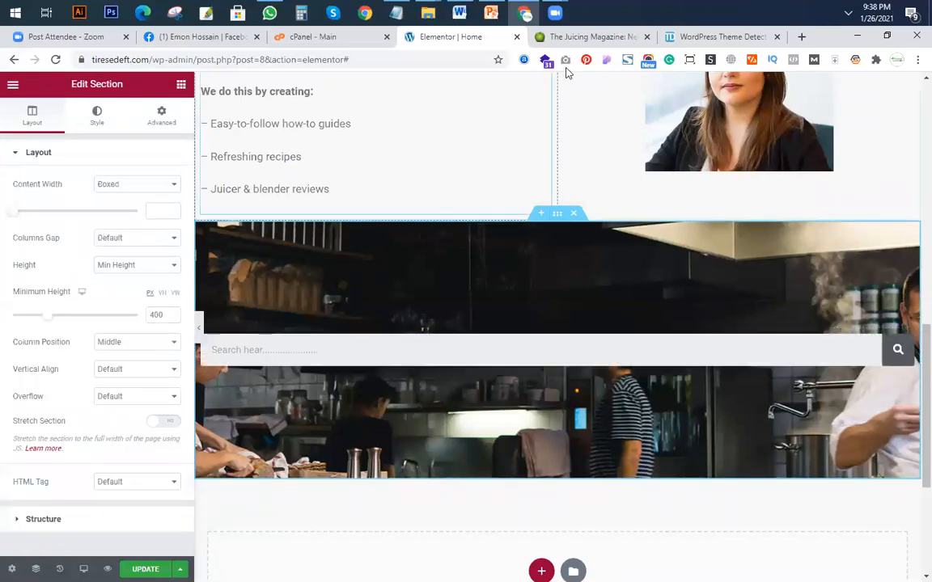
left_click(584, 37)
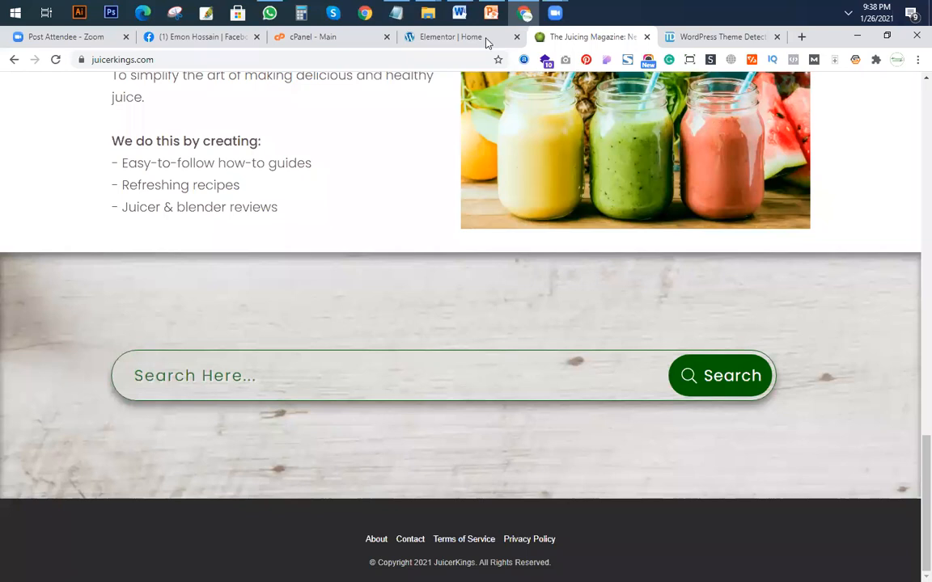
left_click(451, 36)
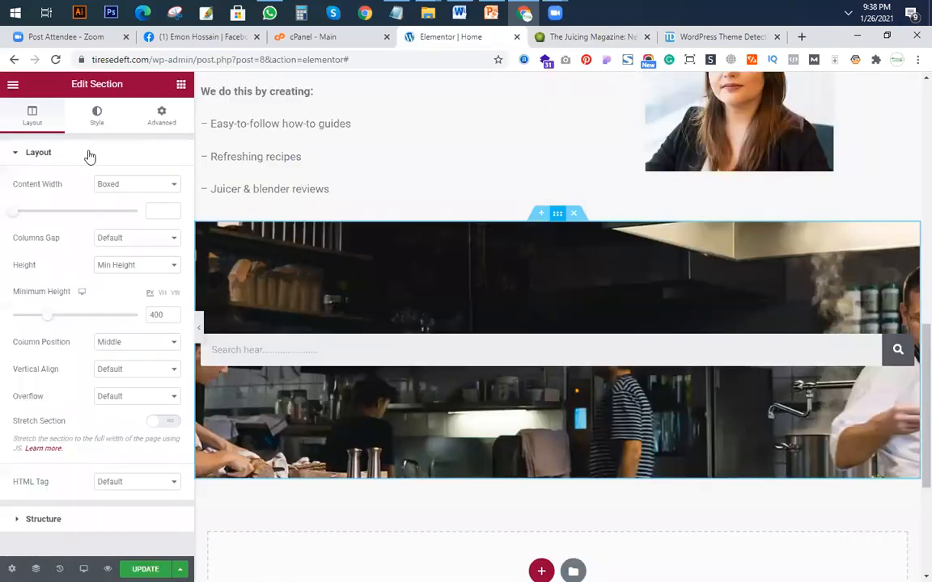
left_click(96, 121)
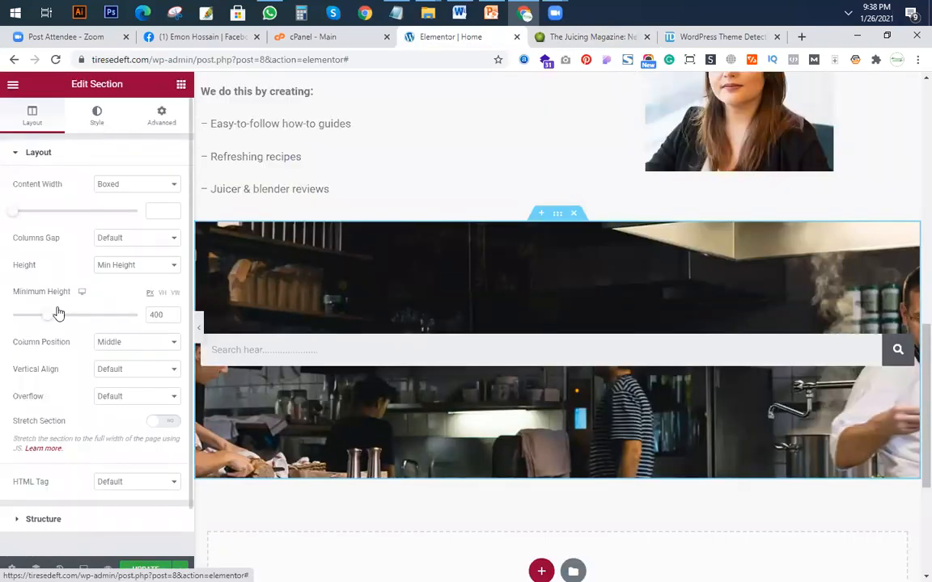
scroll(81, 428, "down", 3)
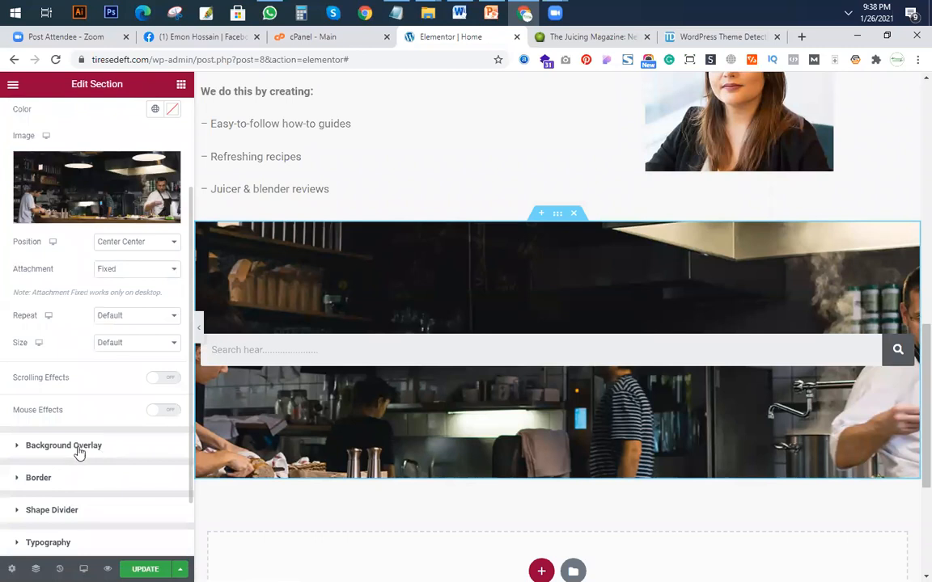
left_click(78, 446)
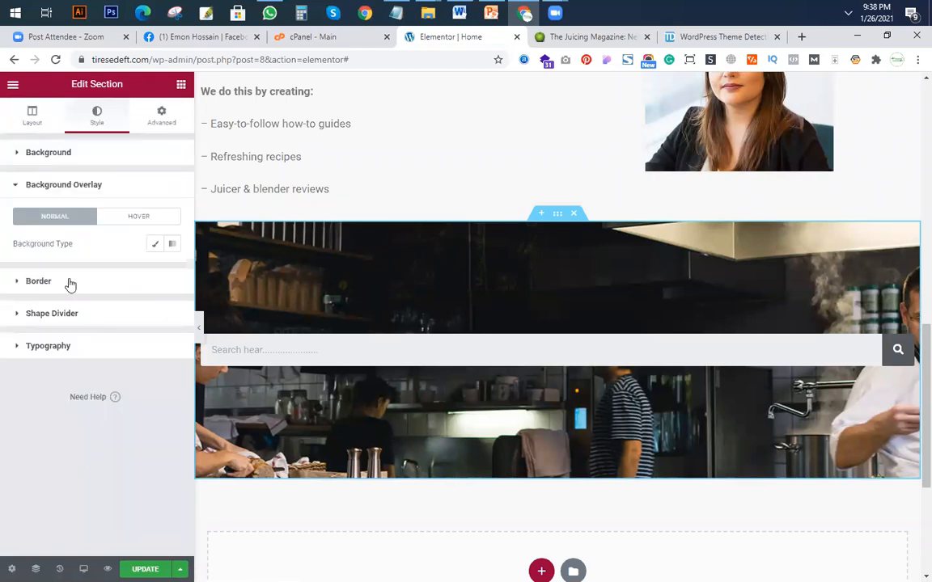
left_click(154, 245)
left_click(162, 348)
left_click(191, 276)
key("Escape")
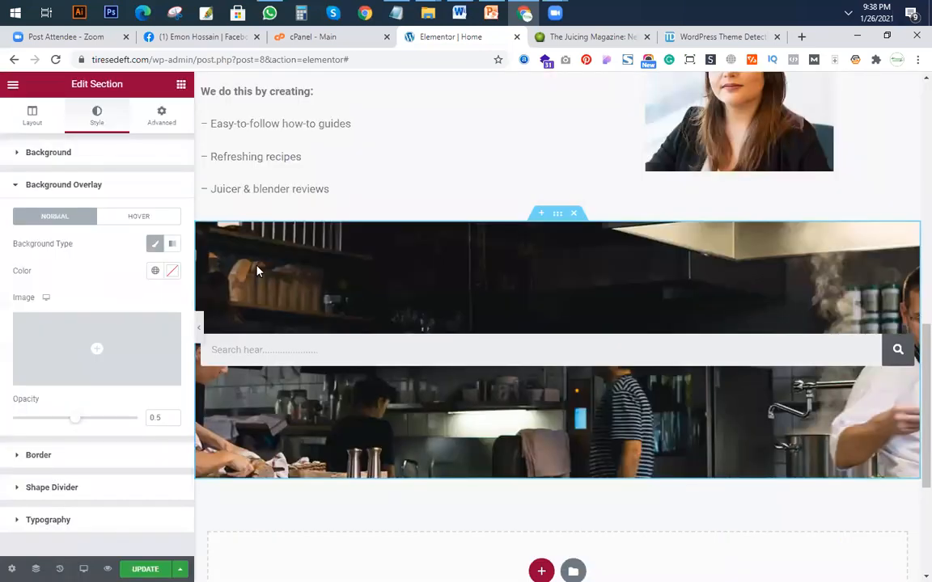
Set the kitchen section's background overlay color to the greyish brown #A49090.
left_click(172, 272)
left_click(98, 357)
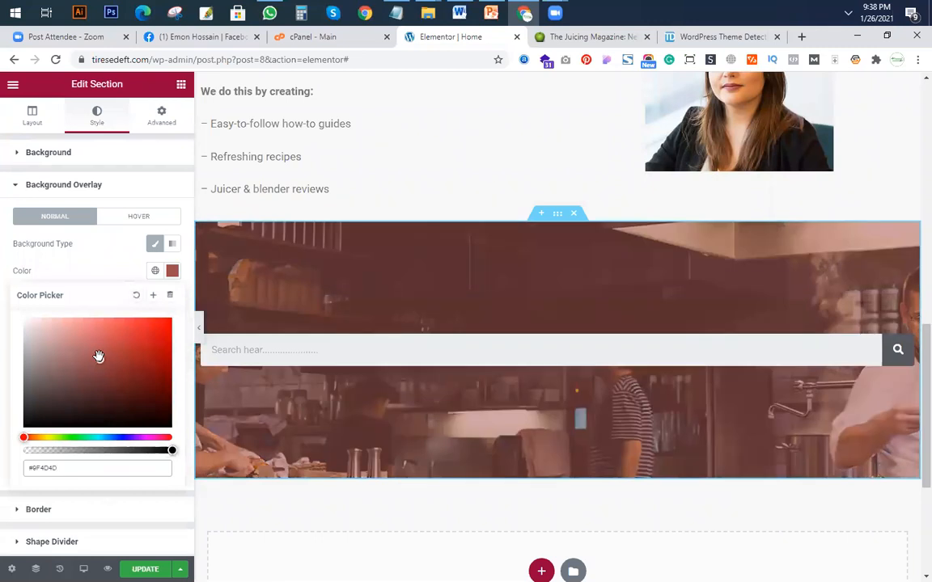
left_click_drag(40, 342, 3, 436)
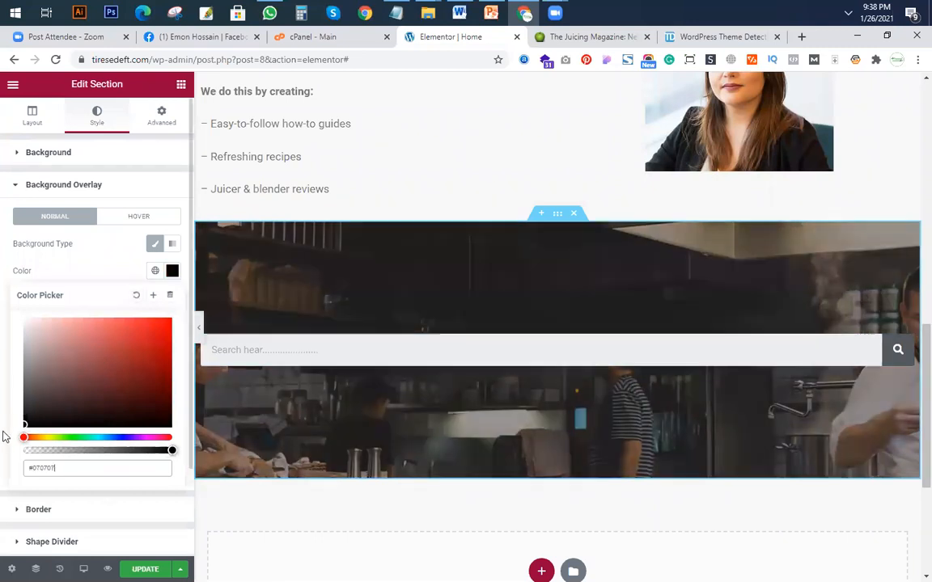
left_click(41, 357)
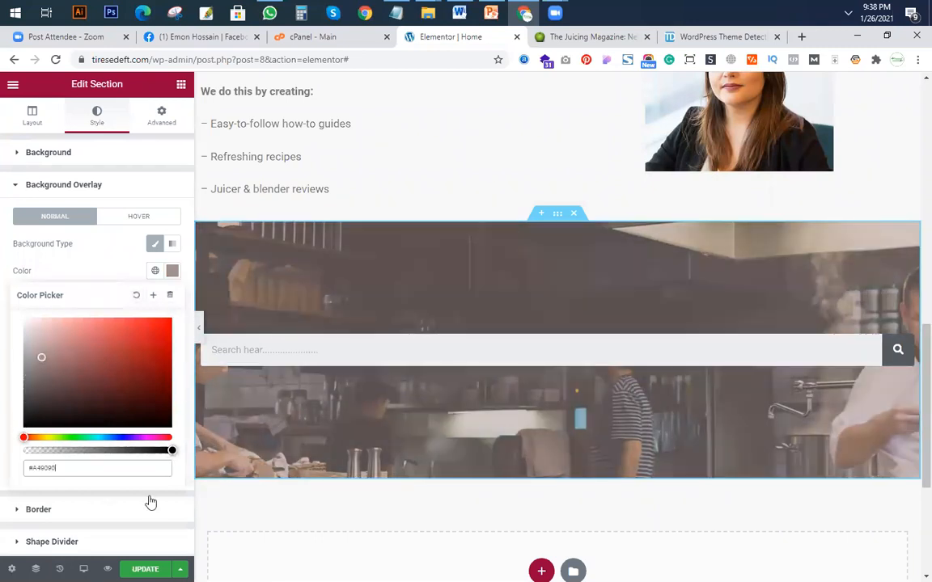
Set the Search Form input's normal text color to red #F00E0E.
left_click(34, 117)
left_click(906, 344)
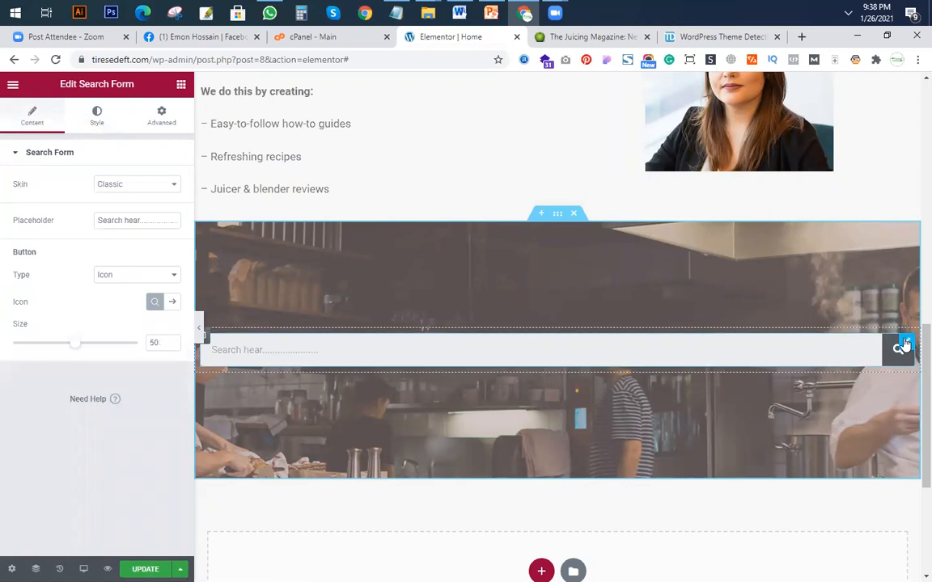
left_click(97, 117)
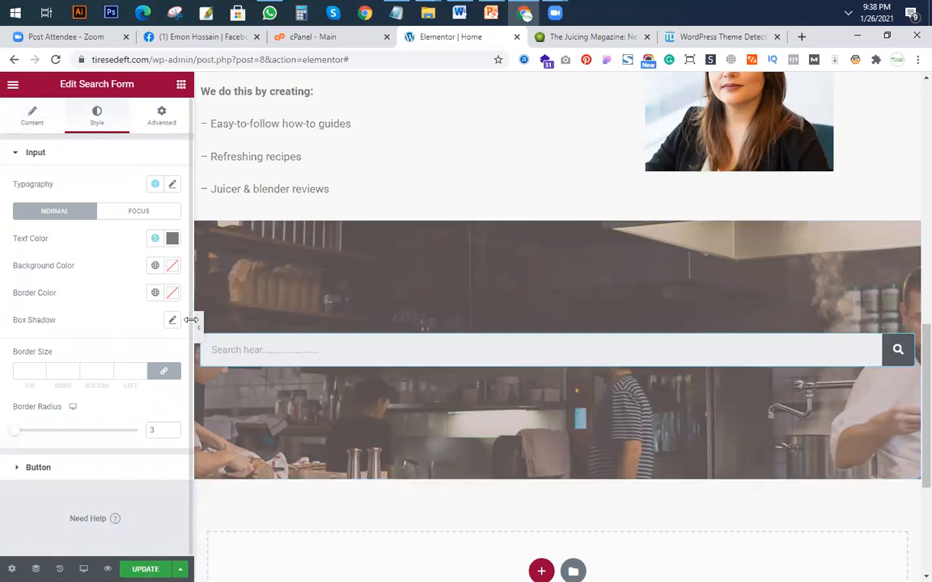
left_click(173, 296)
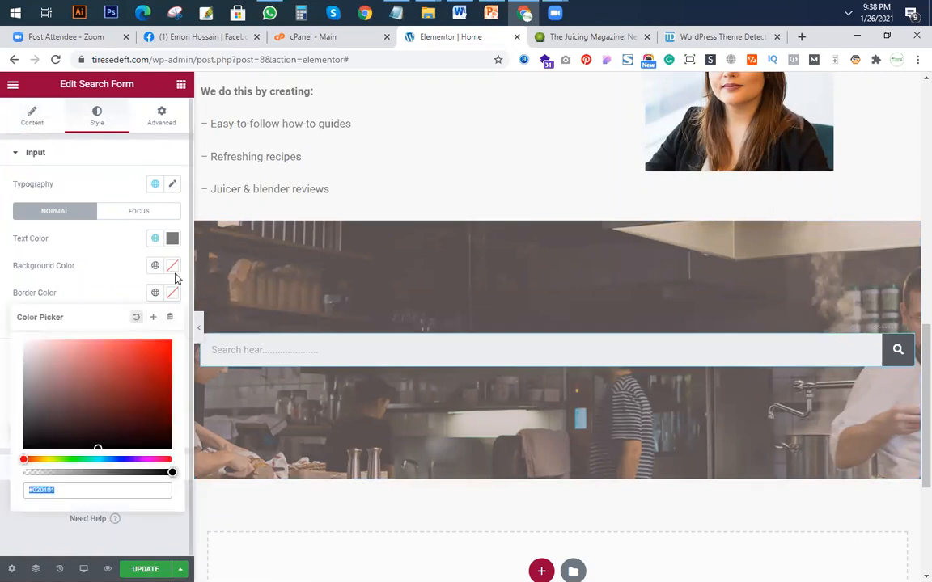
key("Escape")
left_click(137, 215)
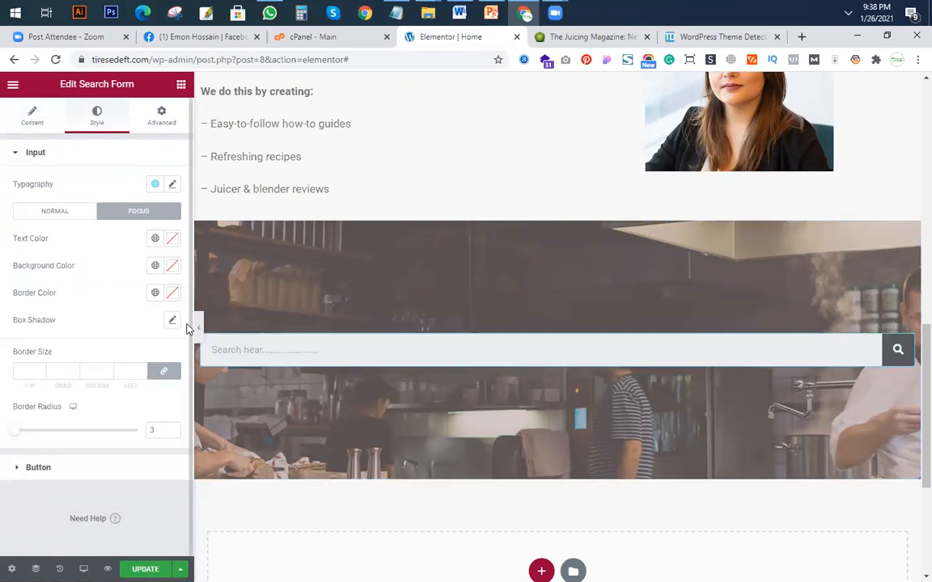
left_click(64, 214)
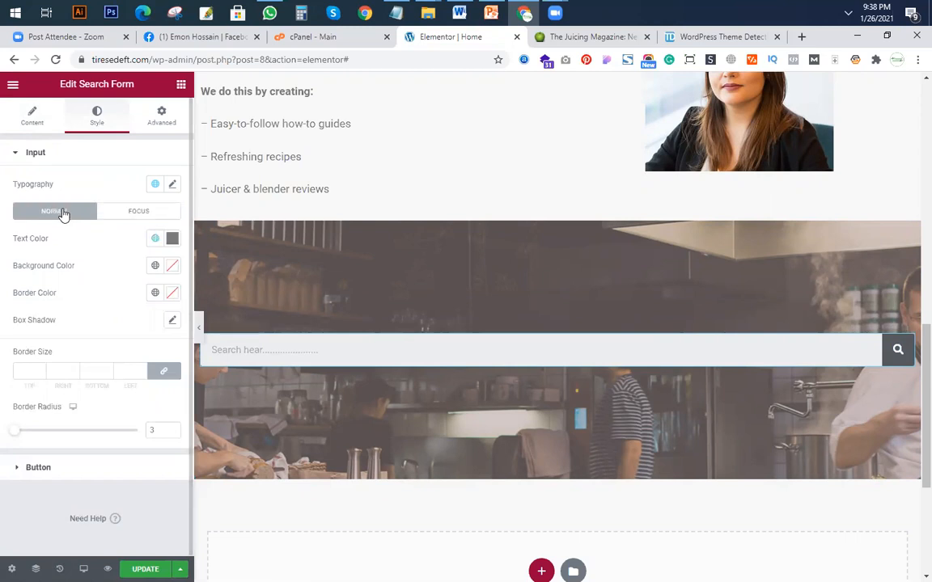
left_click(171, 240)
left_click_drag(167, 306, 163, 292)
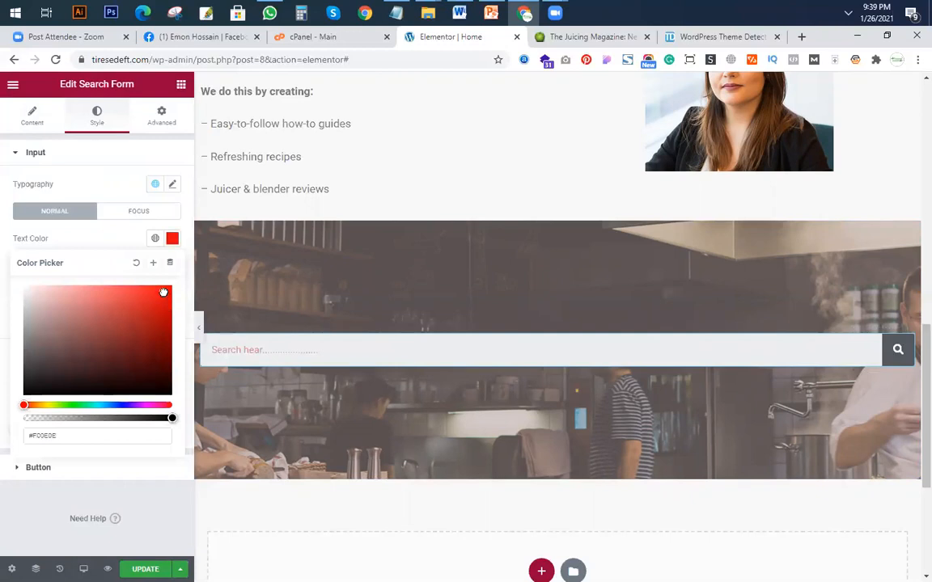
left_click(172, 238)
Set the search button's normal background color to dark green #02781F, using the juicerkings.com search button as reference.
left_click(151, 466)
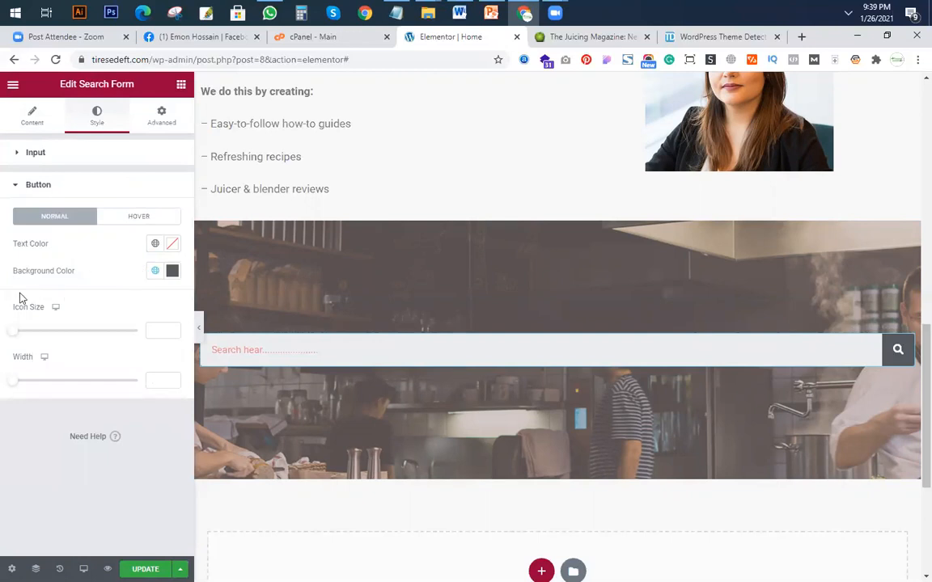
left_click(173, 275)
left_click_drag(46, 321, 97, 364)
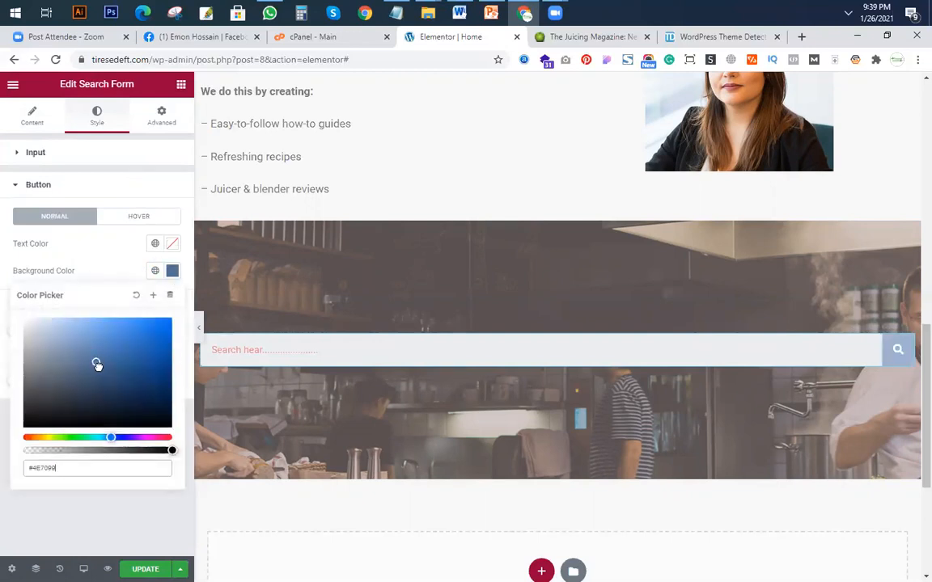
left_click(593, 38)
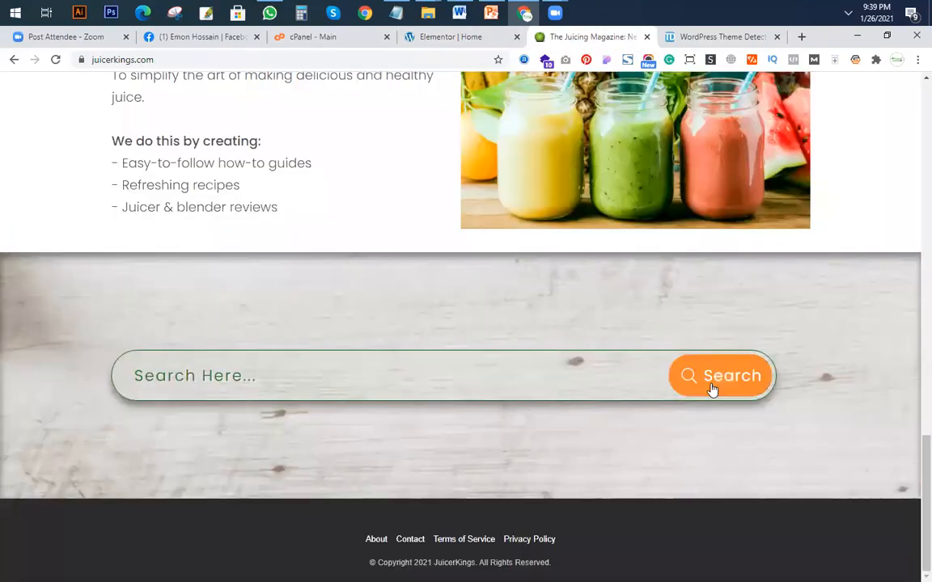
left_click(457, 15)
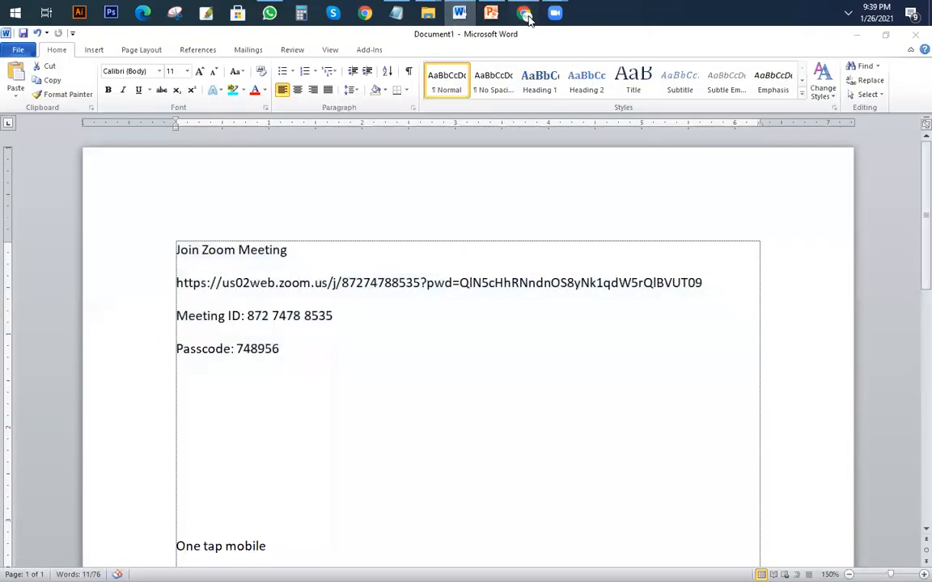
left_click(459, 15)
left_click(451, 37)
left_click_drag(141, 399, 22, 418)
mouse_move(93, 437)
left_mouse_down()
mouse_move(69, 437)
mouse_move(78, 437)
left_mouse_up()
left_click(170, 377)
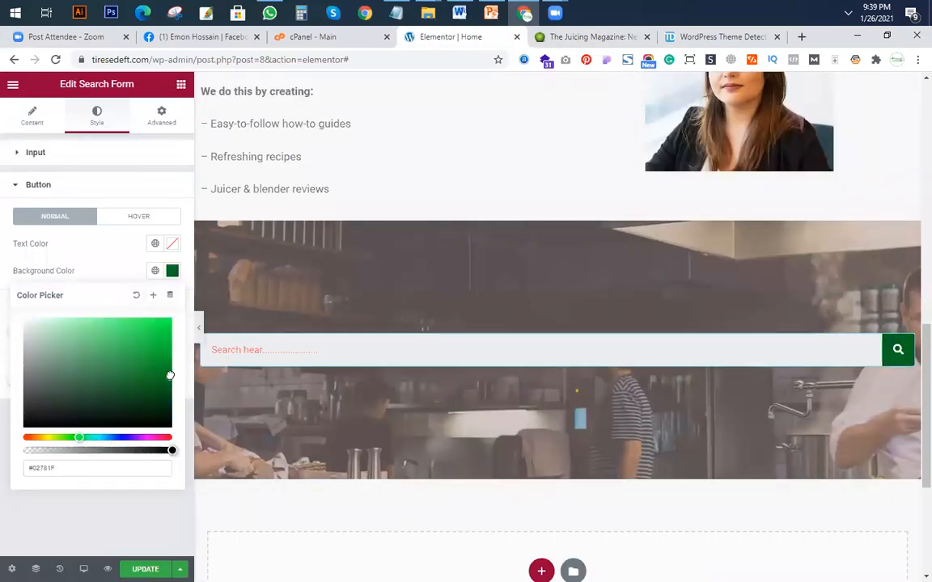
left_click(173, 271)
Set the search button's icon size to 18 and its width to 2.8.
left_click_drag(17, 335, 39, 333)
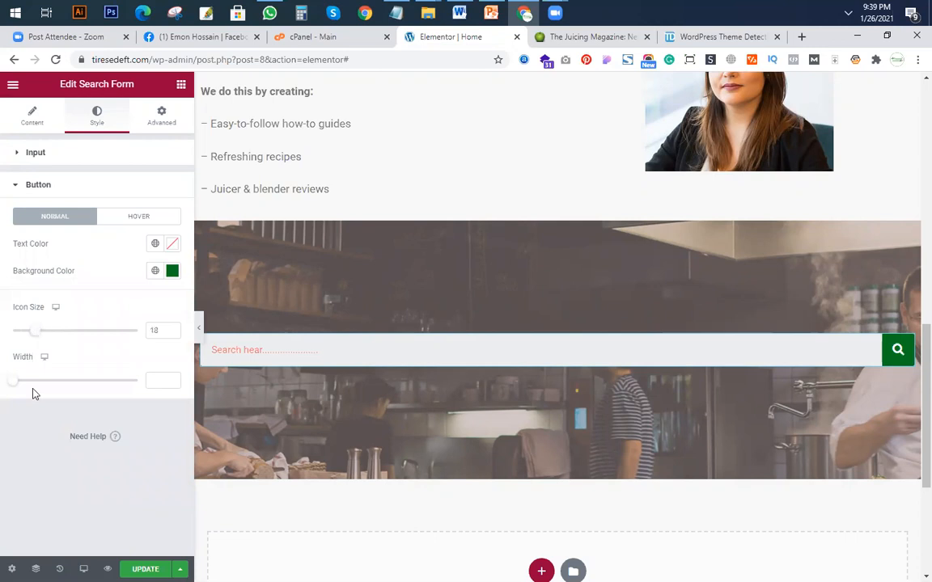
left_click_drag(17, 384, 35, 385)
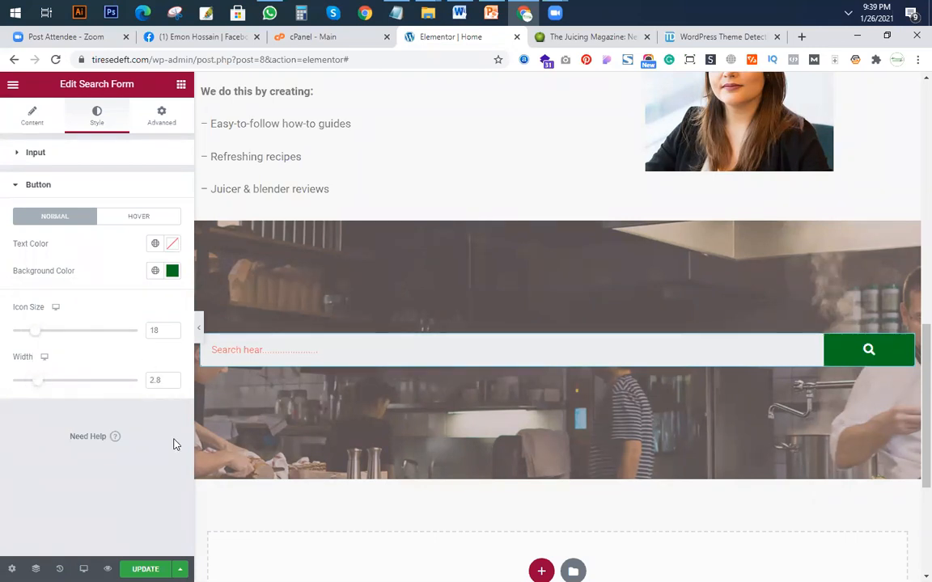
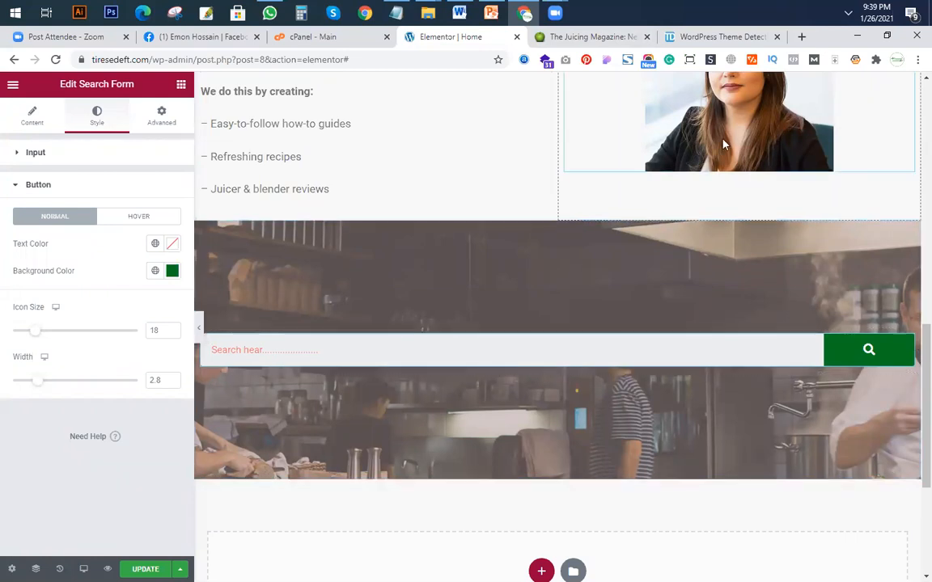
Switch to the juicerkings.com reference page and examine its search section and hero.
left_click(602, 39)
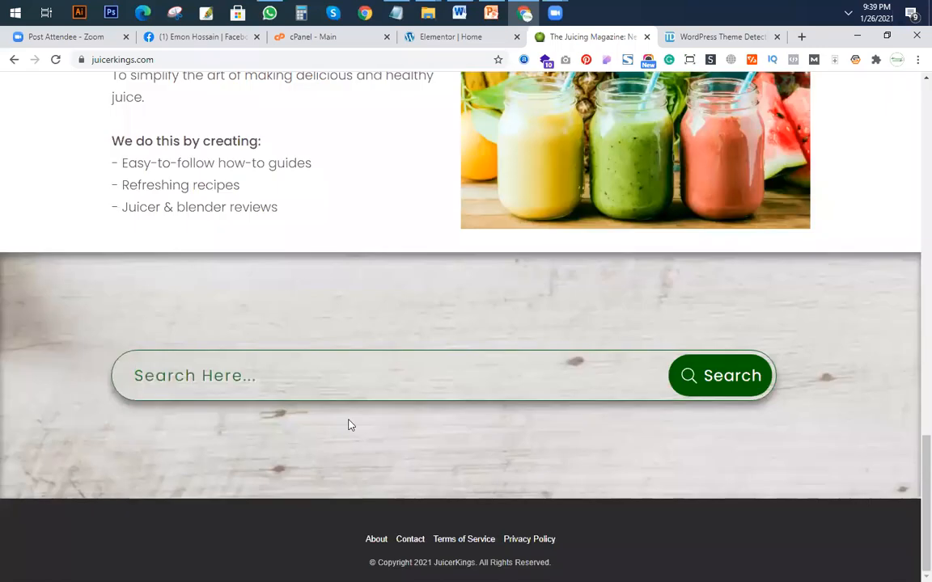
left_click(274, 381)
scroll(848, 186, "up", 17)
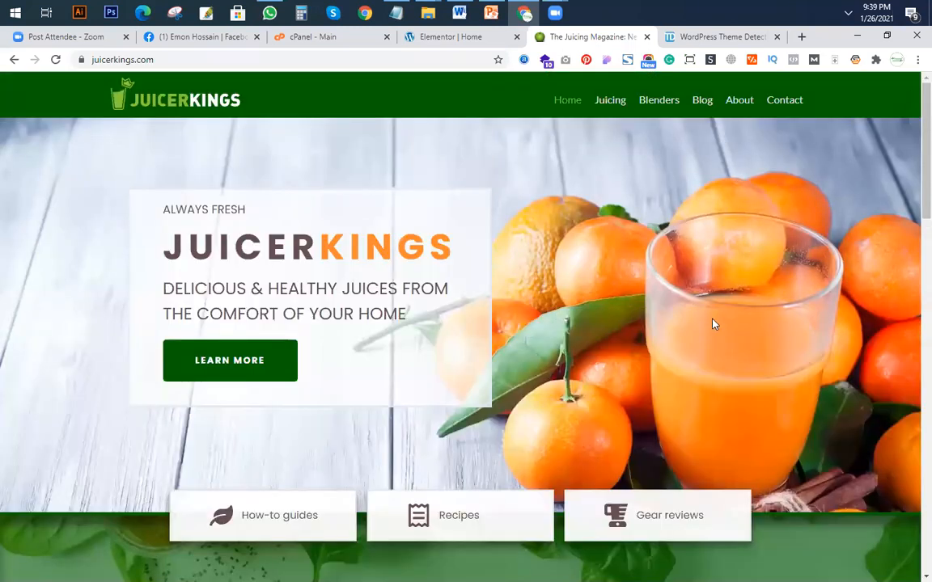
scroll(662, 481, "down", 20)
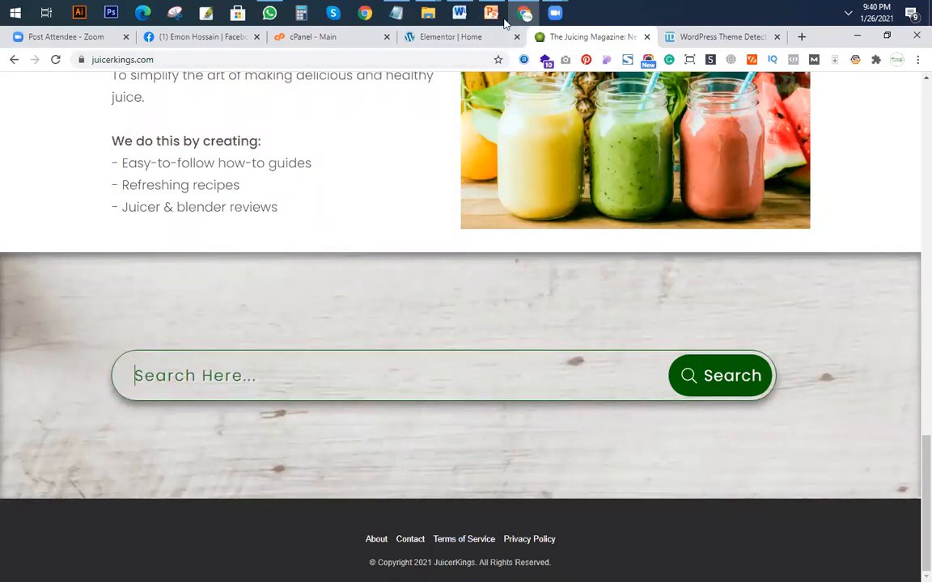
Back in the Elementor editor, set the Search Form input's normal box shadow color to fully transparent white, rgba(255, 255, 255, 0).
left_click(438, 38)
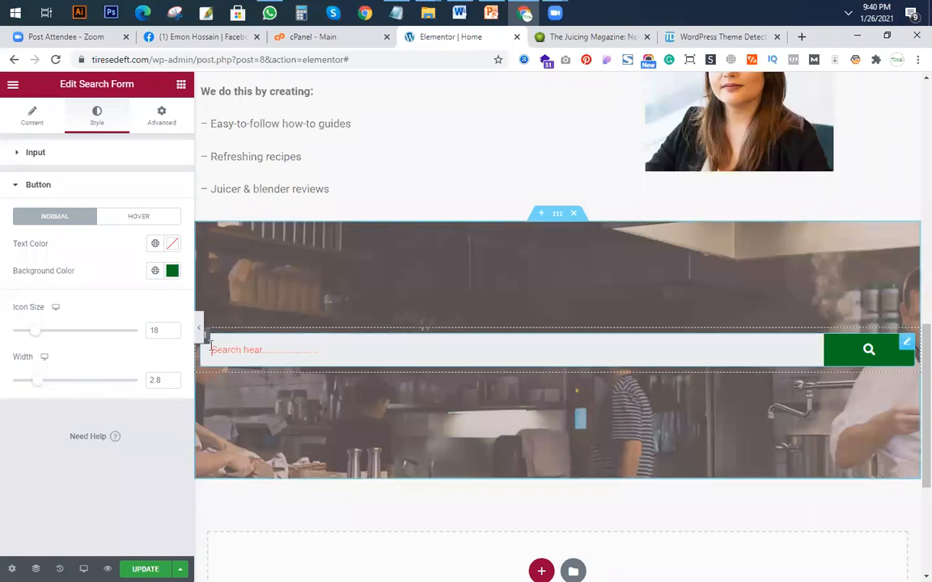
left_click(730, 389)
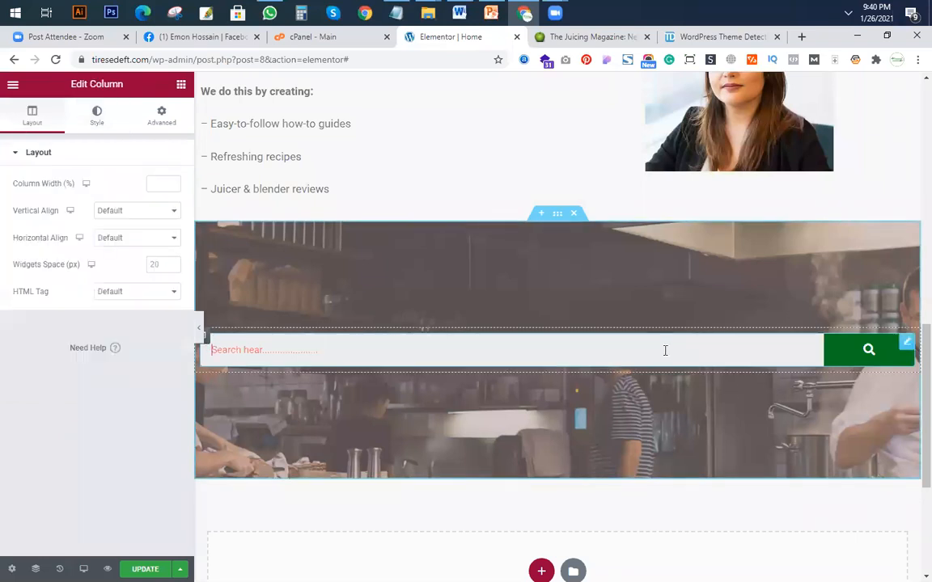
left_click(99, 118)
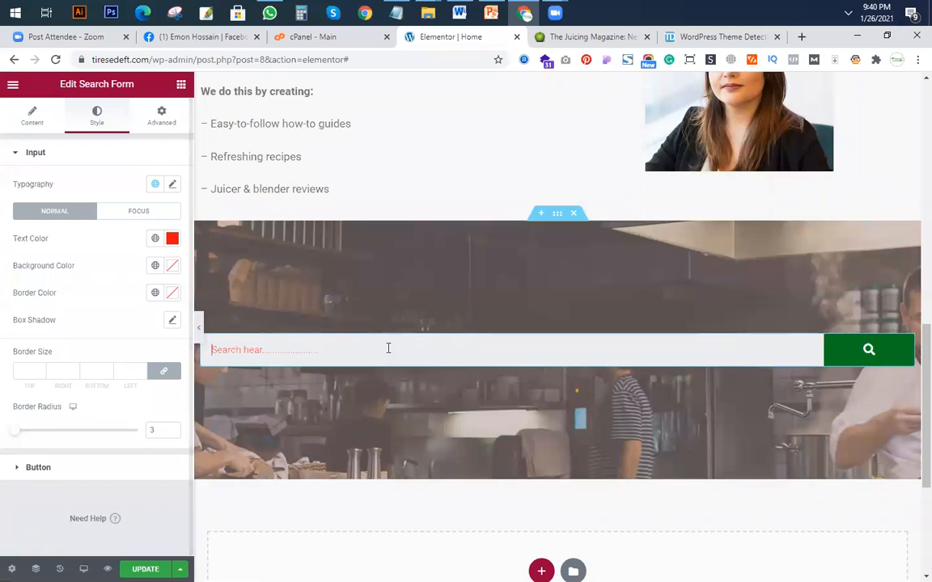
left_click(229, 334)
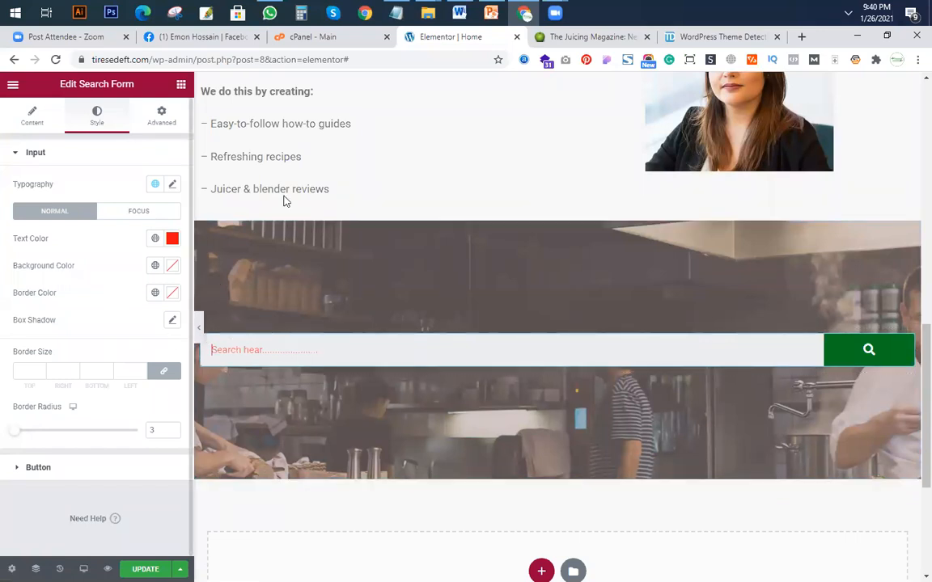
left_click(130, 212)
left_click(51, 212)
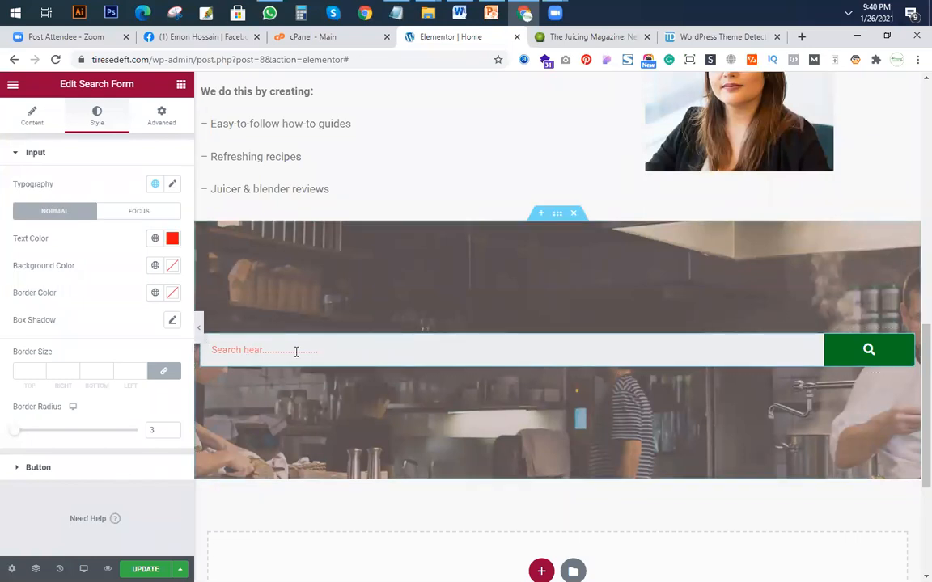
left_click(174, 323)
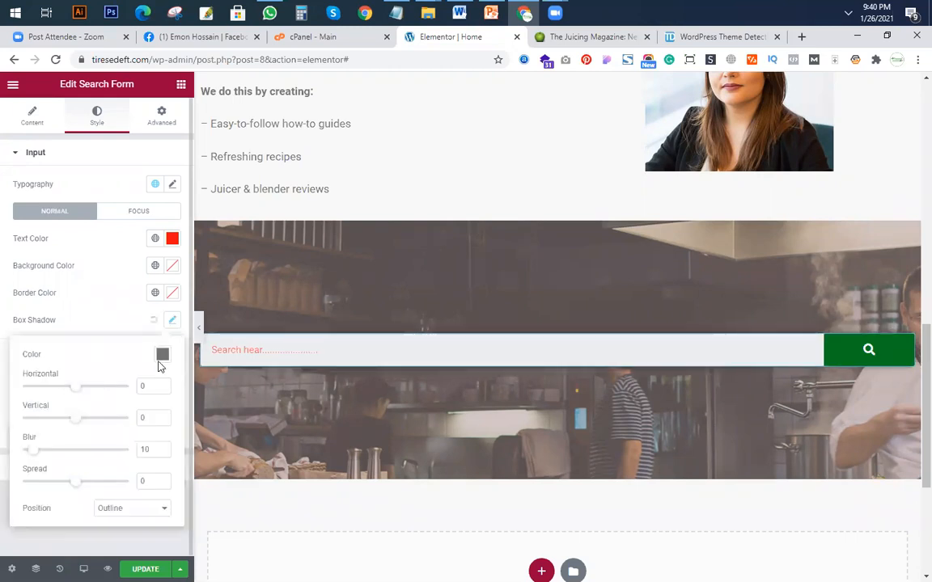
left_click(162, 355)
mouse_move(113, 441)
left_mouse_down()
mouse_move(64, 389)
mouse_move(41, 380)
left_mouse_up()
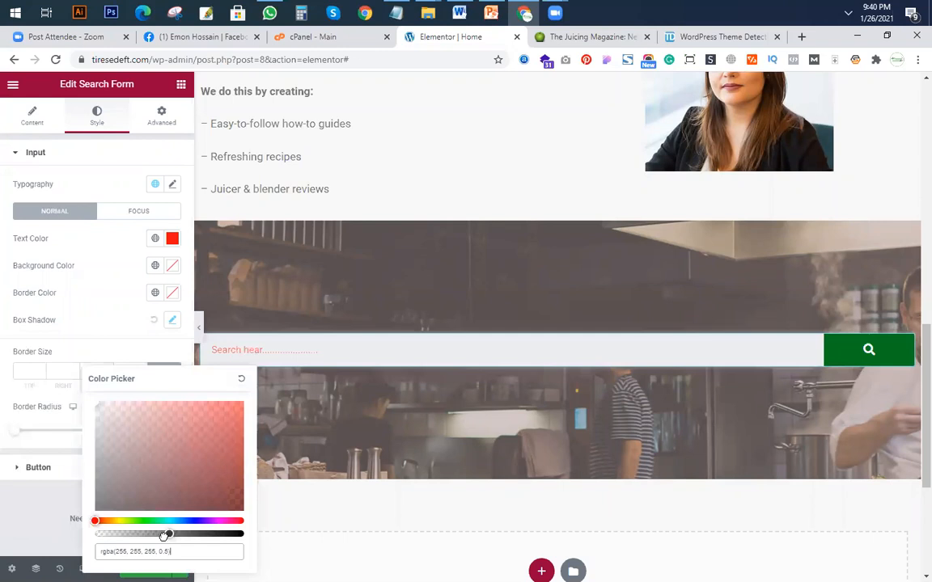
key("BackSpace")
key("BackSpace")
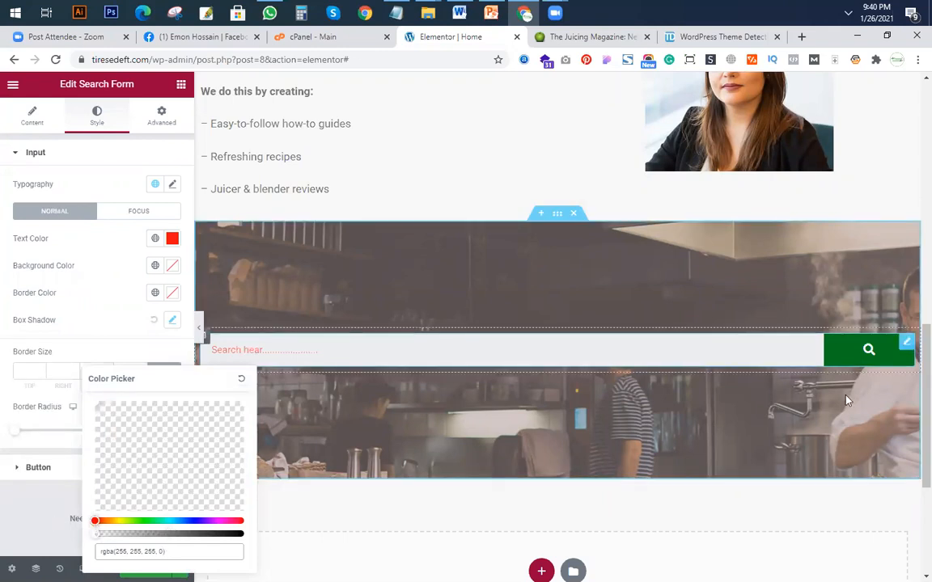
Set the search input's normal background color to the mostly transparent near-black #0201012E.
left_click(173, 266)
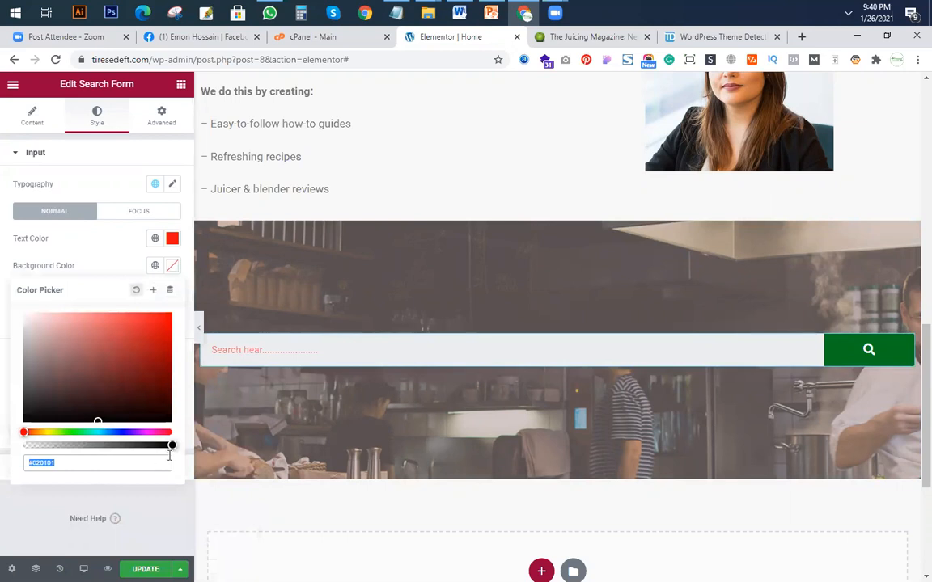
left_click_drag(171, 445, 160, 445)
left_click_drag(4, 440, 51, 445)
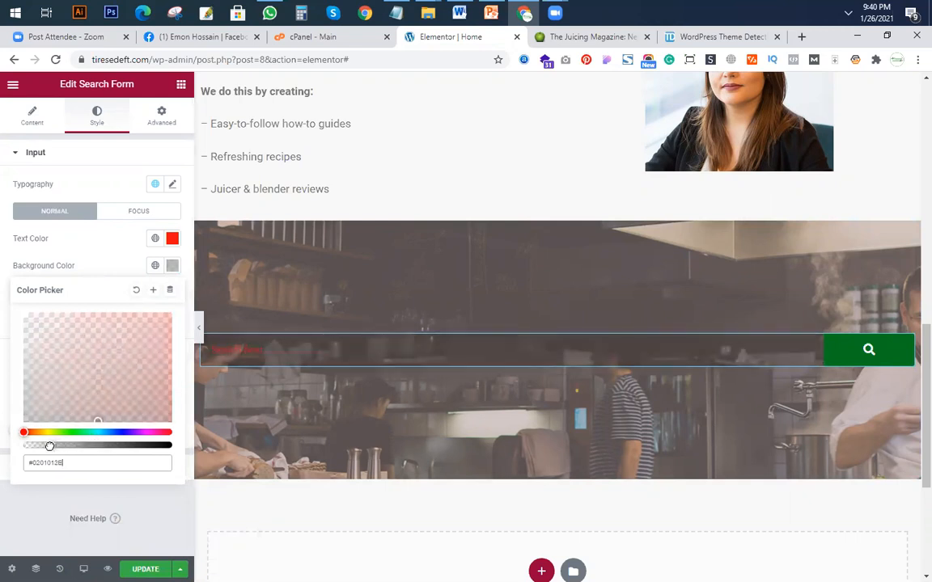
left_click(172, 266)
Set the search input's normal text color to white #FFFFFF, checking it against the juicerkings.com search bar.
left_click(172, 238)
left_click(25, 288)
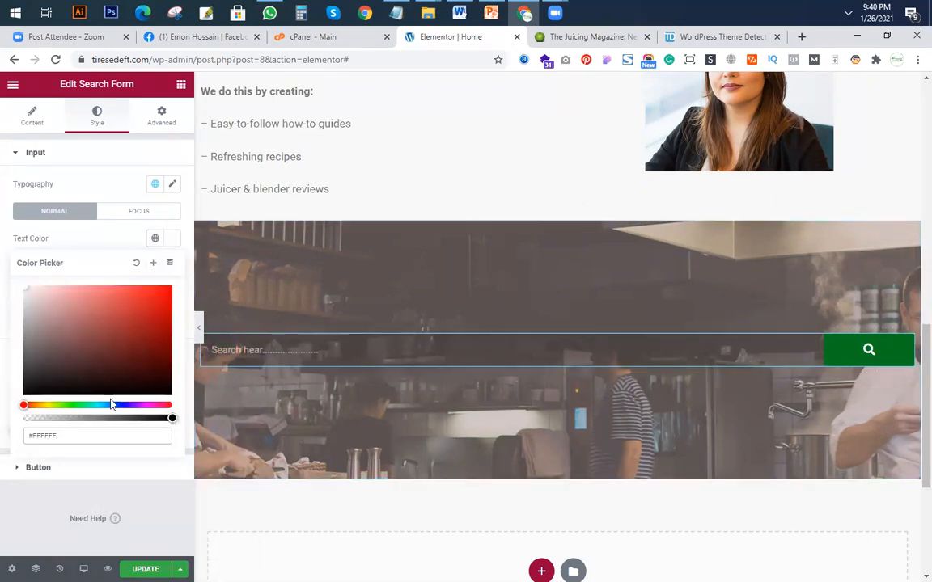
left_click(578, 39)
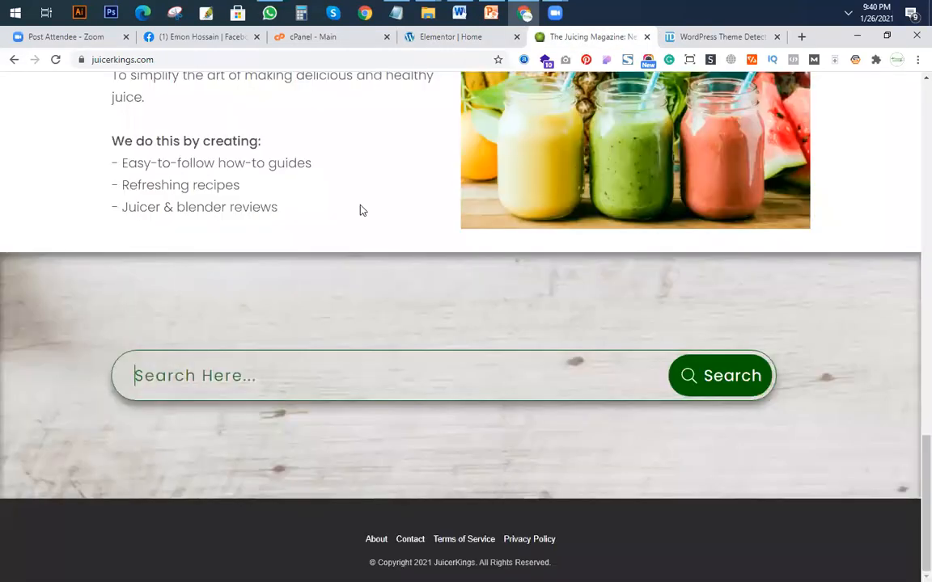
left_click(437, 38)
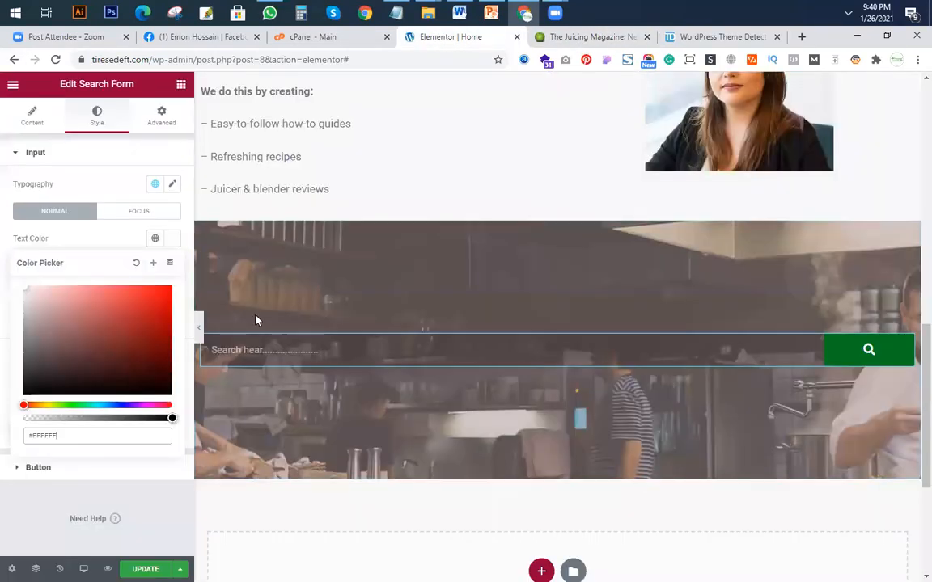
left_click(174, 241)
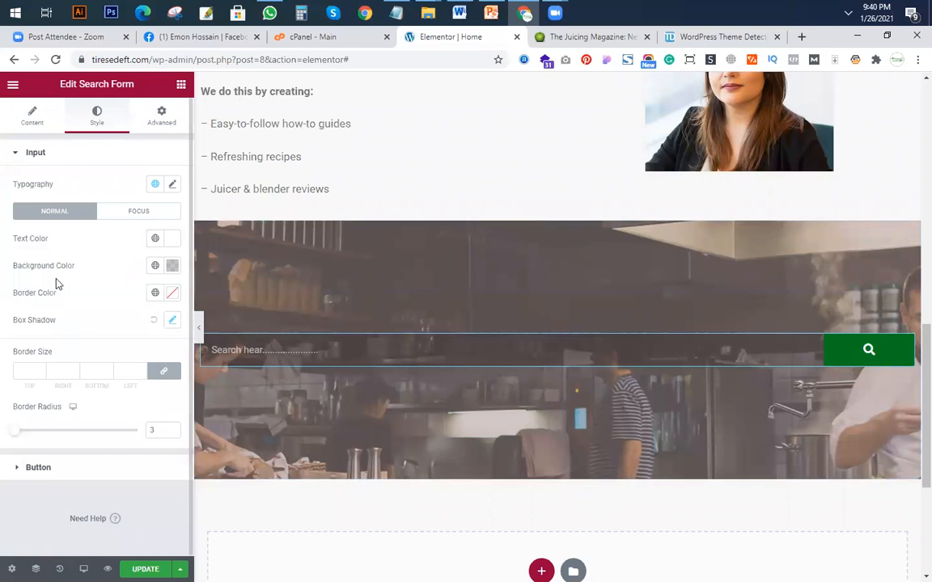
Set the search input's normal border color to the slightly transparent dark red #932A2AE8.
left_click(173, 293)
type("#202020")
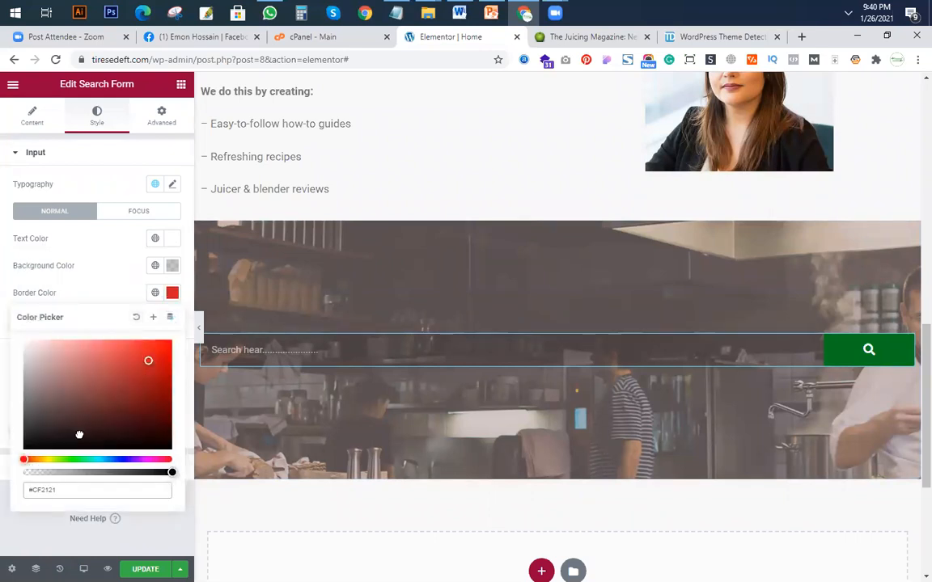
left_click_drag(172, 470, 160, 473)
left_click(129, 386)
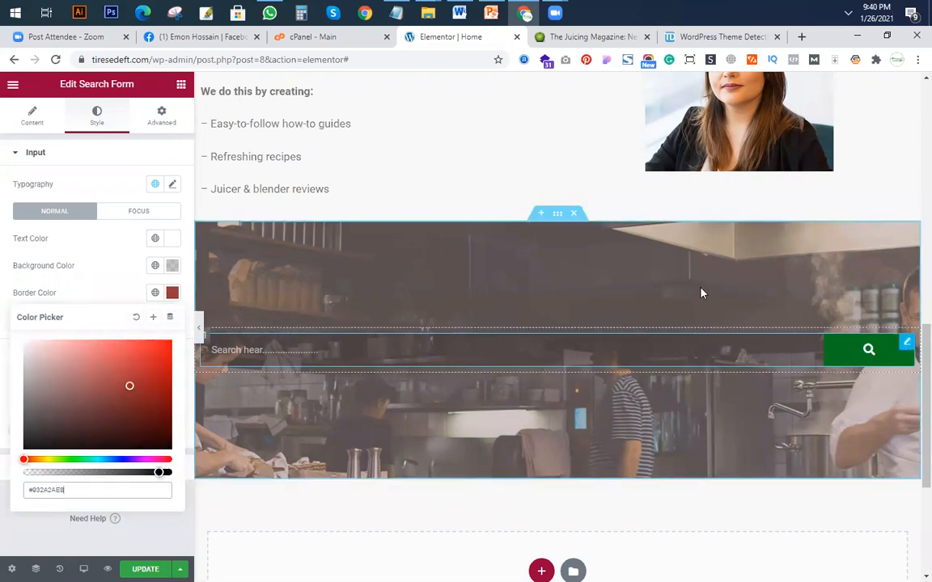
left_click(174, 295)
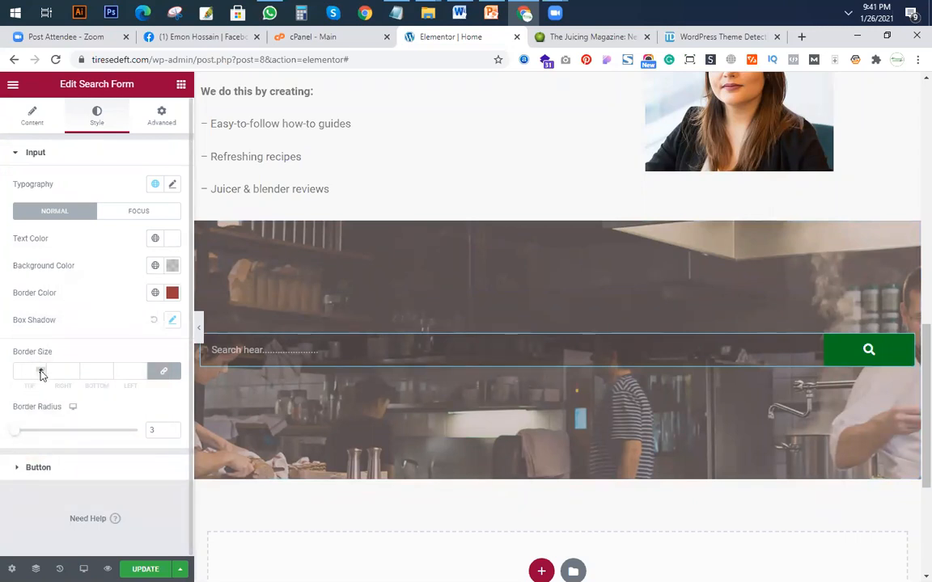
Set the search input's border radius to 29 and its border size to 2 on all sides.
left_click(35, 437)
left_click_drag(34, 437, 31, 437)
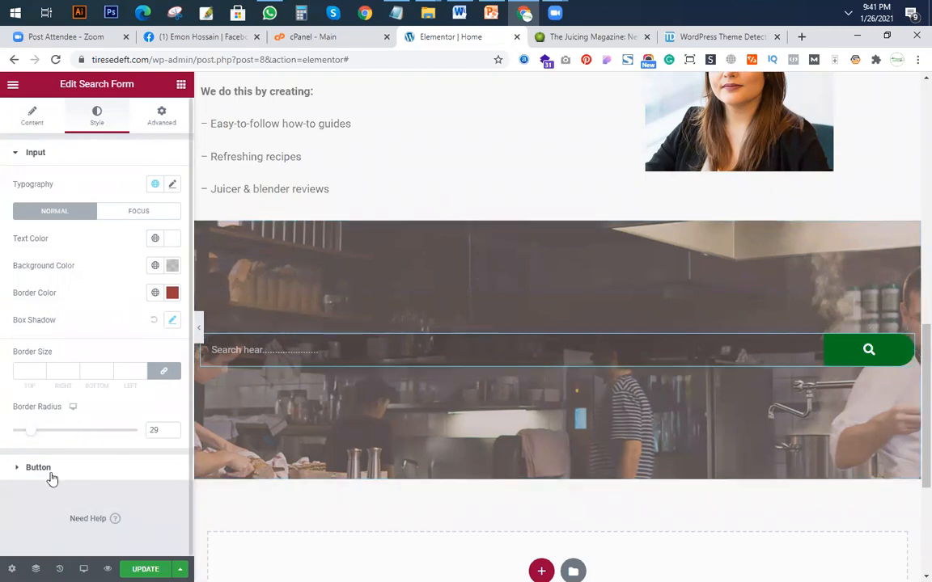
left_click(42, 371)
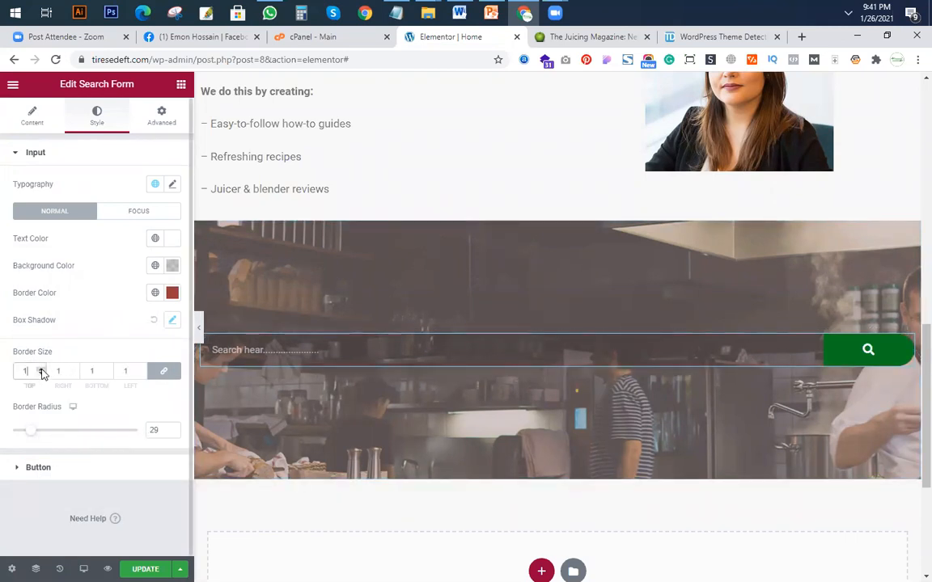
left_click(43, 371)
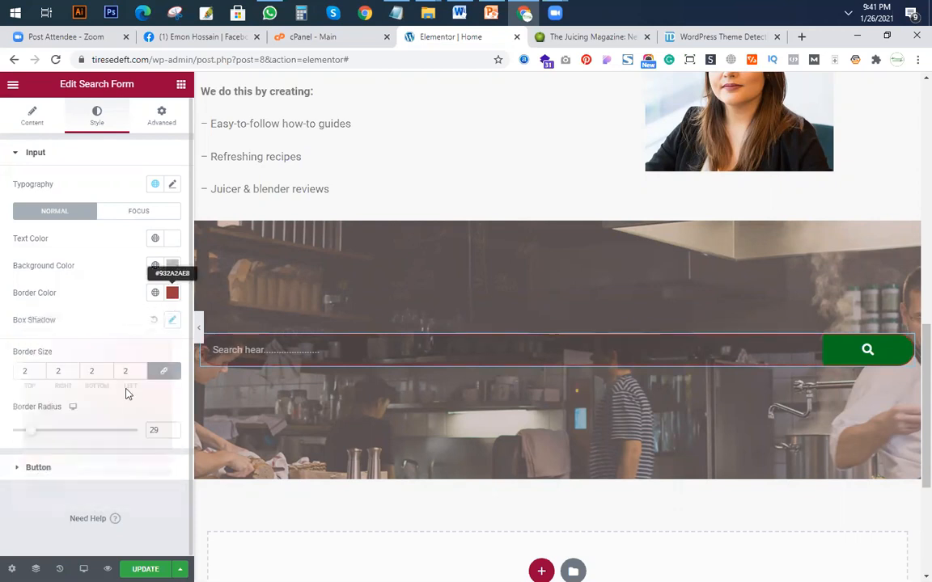
Change the search input's border color to the slightly transparent dark grey #373837E8.
left_click(173, 293)
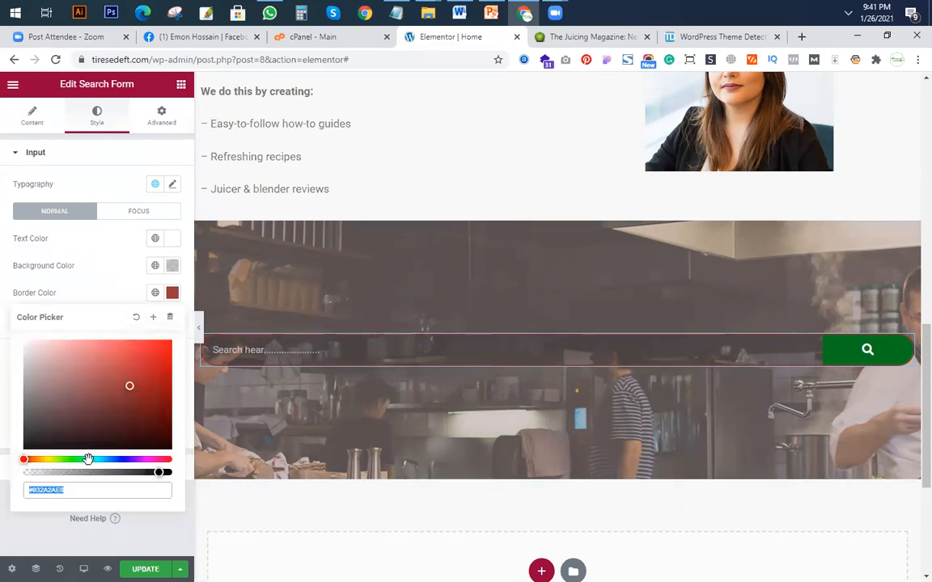
left_click(88, 459)
left_click(102, 439)
left_click_drag(89, 458, 69, 460)
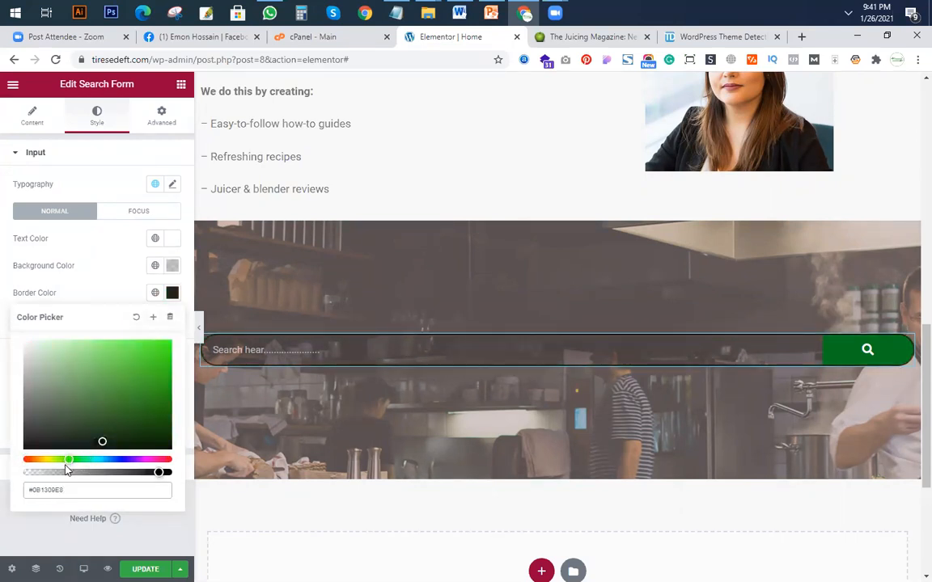
left_click_drag(27, 423, 23, 425)
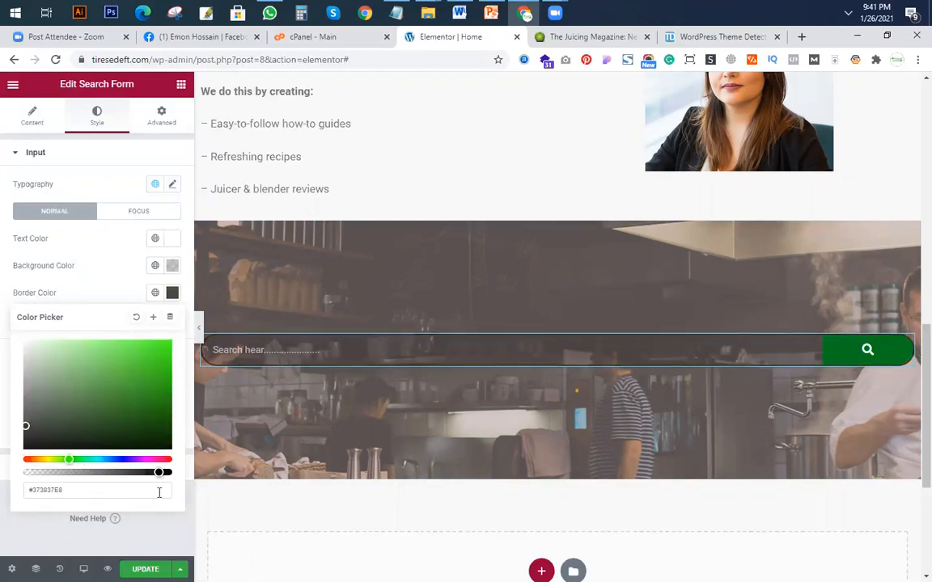
left_click(203, 336)
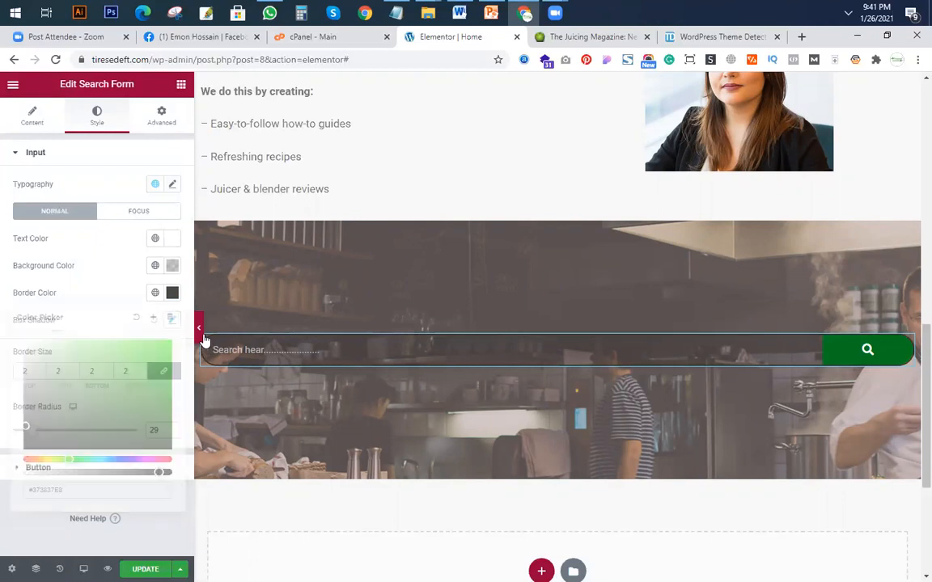
Preview the Home page at full width with the editing panel hidden, checking it from footer to header.
left_click(200, 332)
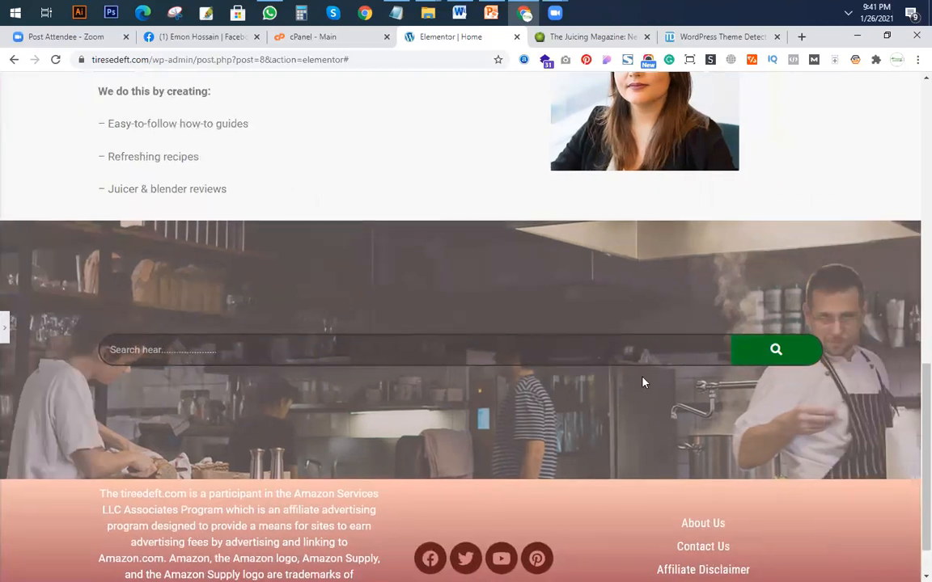
scroll(434, 437, "down", 1)
scroll(435, 437, "up", 5)
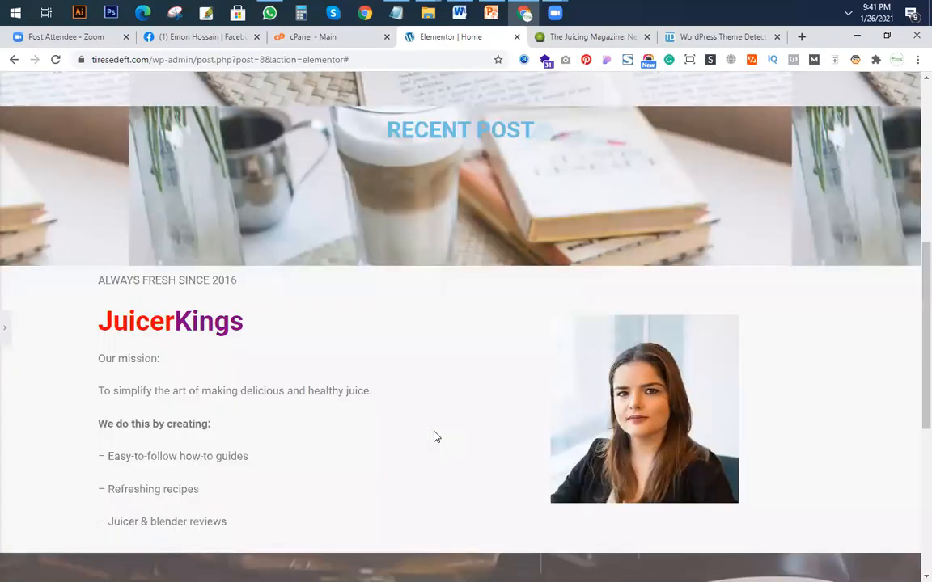
scroll(479, 368, "down", 5)
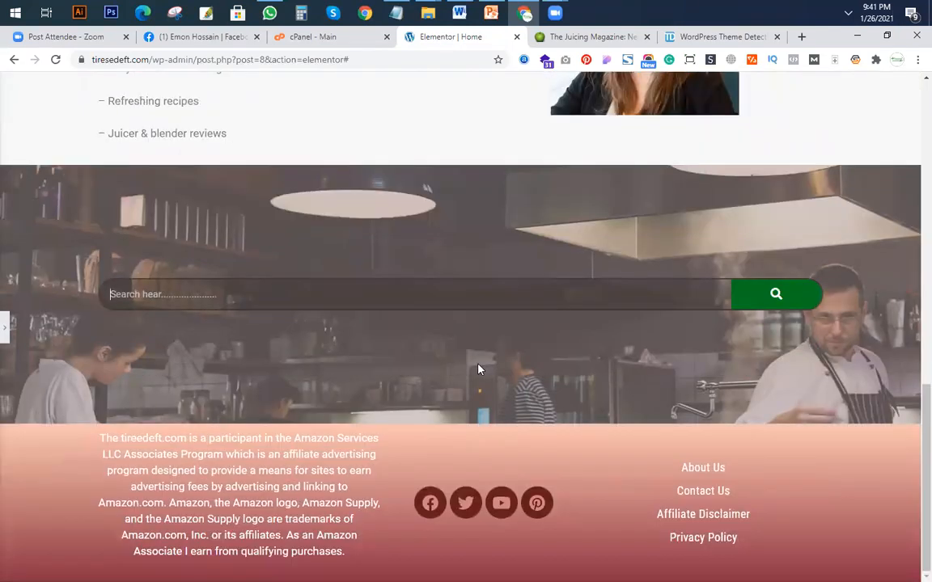
scroll(478, 368, "up", 5)
scroll(478, 369, "up", 5)
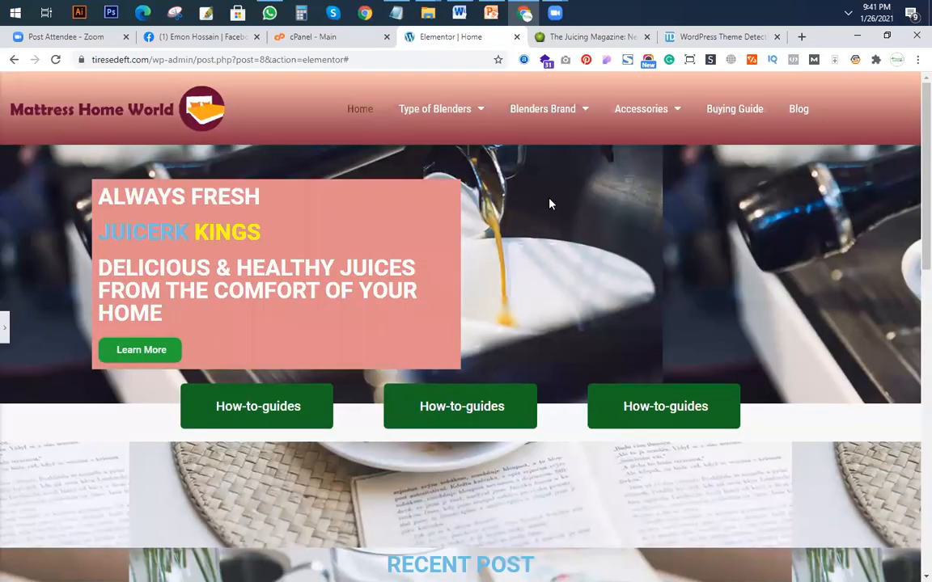
Compare the result with the juicerkings.com home page, reviewing its search section, trending posts and hero.
left_click(585, 41)
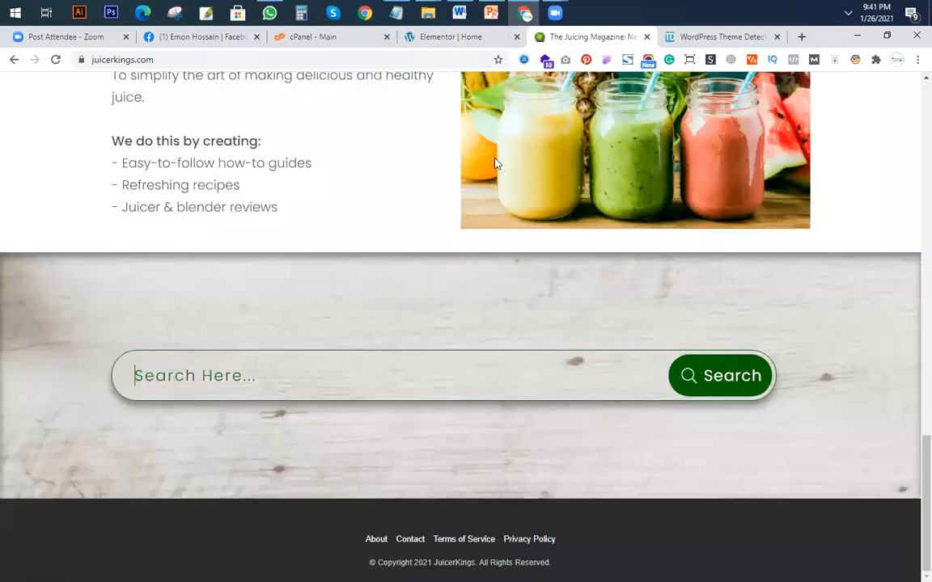
scroll(517, 182, "up", 10)
scroll(475, 271, "up", 1)
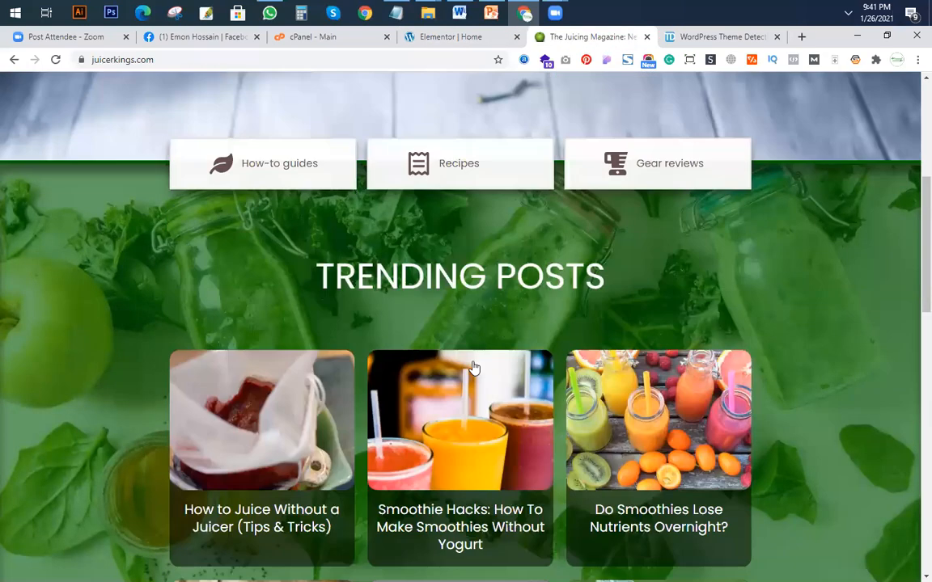
scroll(468, 370, "down", 2)
scroll(474, 312, "up", 3)
scroll(533, 407, "up", 3)
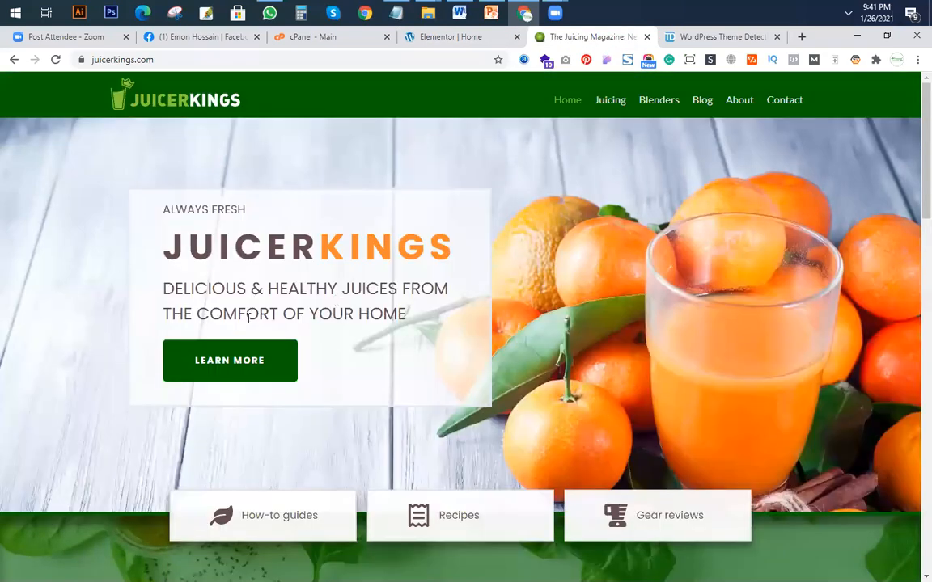
Examine the juicerkings.com hero and the full-width Home page from its footer and search section up to RECENT POST.
scroll(277, 348, "down", 2)
scroll(277, 337, "up", 2)
left_click(412, 37)
scroll(495, 339, "down", 15)
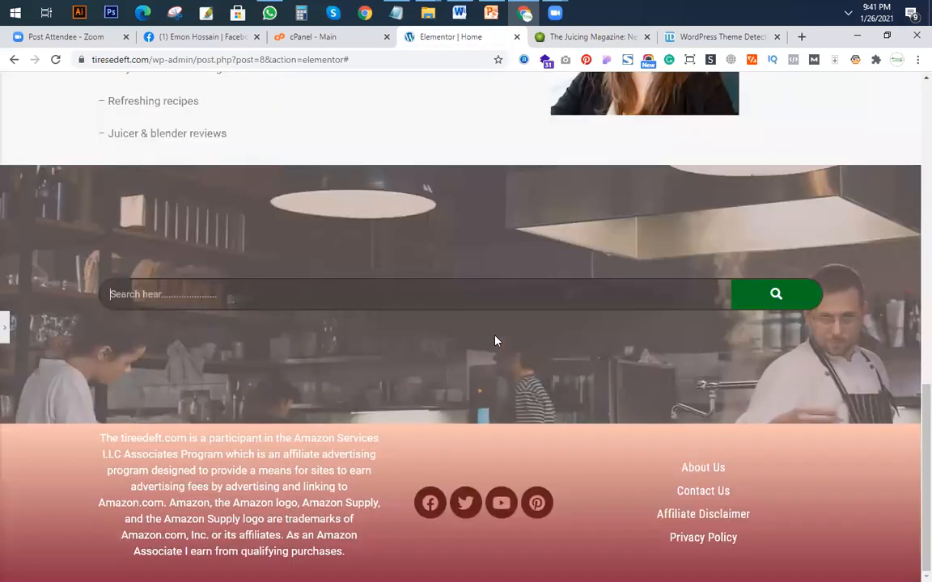
scroll(495, 339, "up", 15)
scroll(492, 336, "down", 1)
scroll(491, 337, "down", 3)
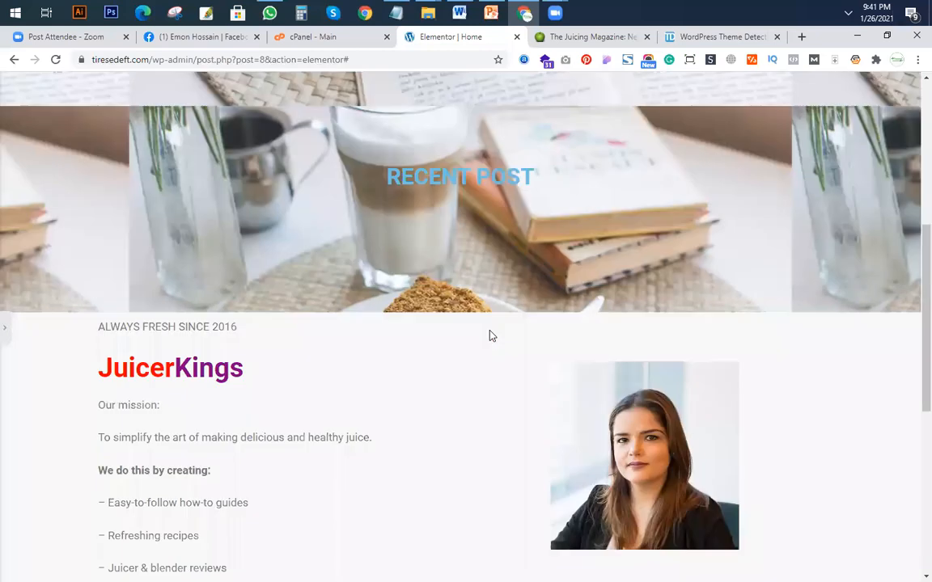
scroll(802, 270, "up", 2)
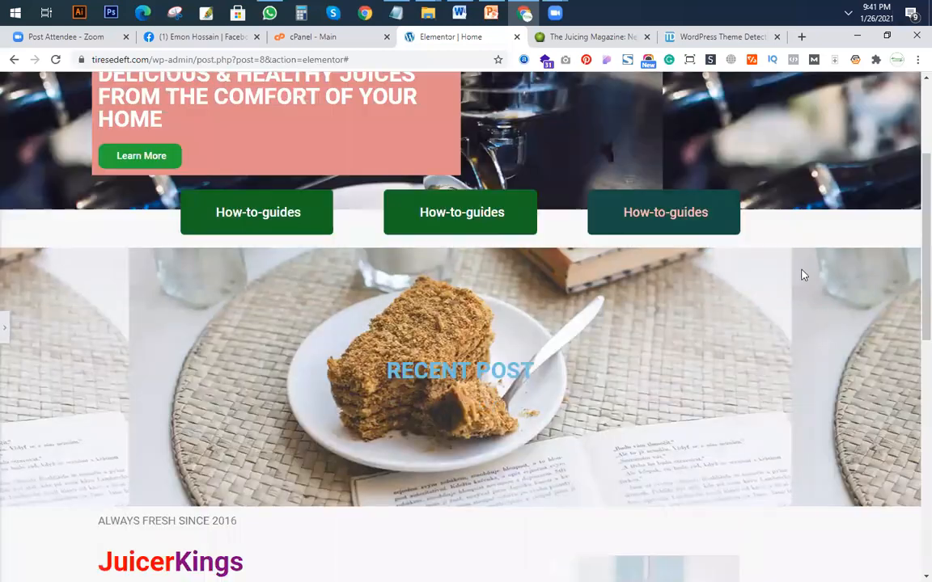
Set the RECENT POST section's background image repeat to No-repeat, check it at full width, and save the page.
left_click(4, 331)
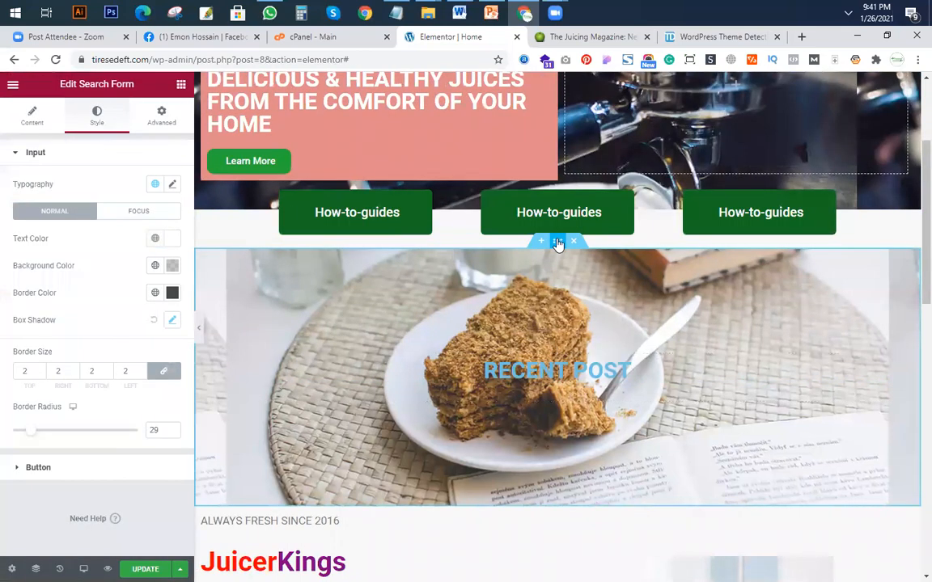
left_click(558, 242)
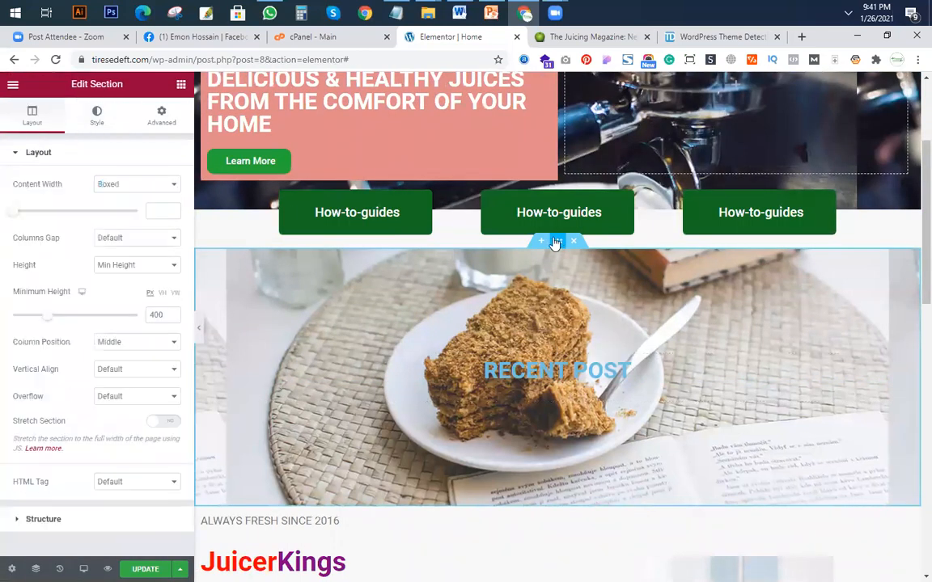
left_click(97, 115)
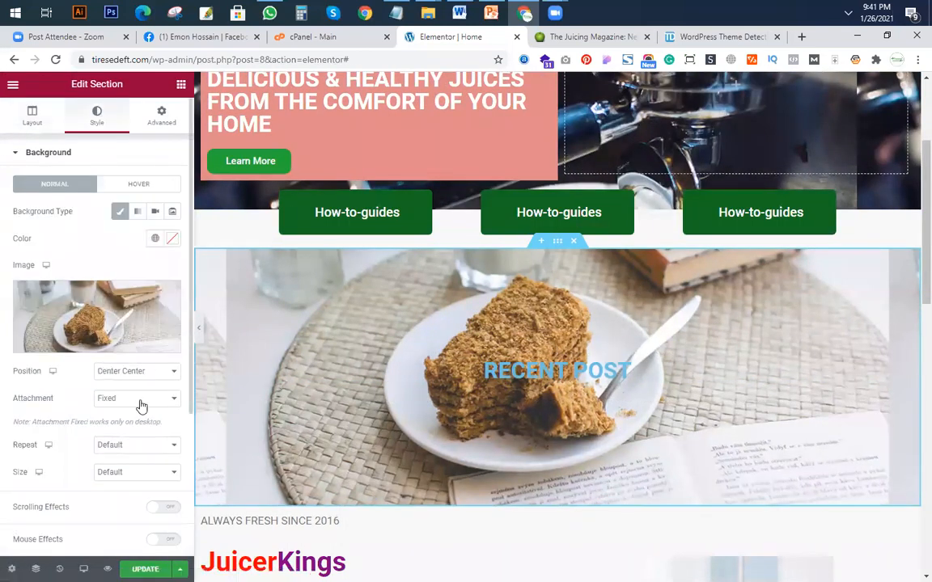
left_click(136, 445)
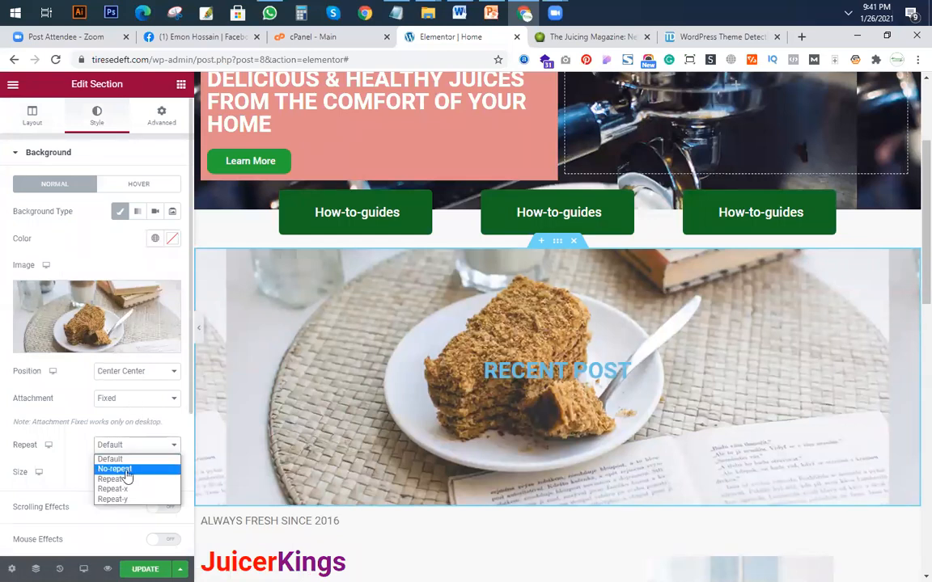
left_click(113, 468)
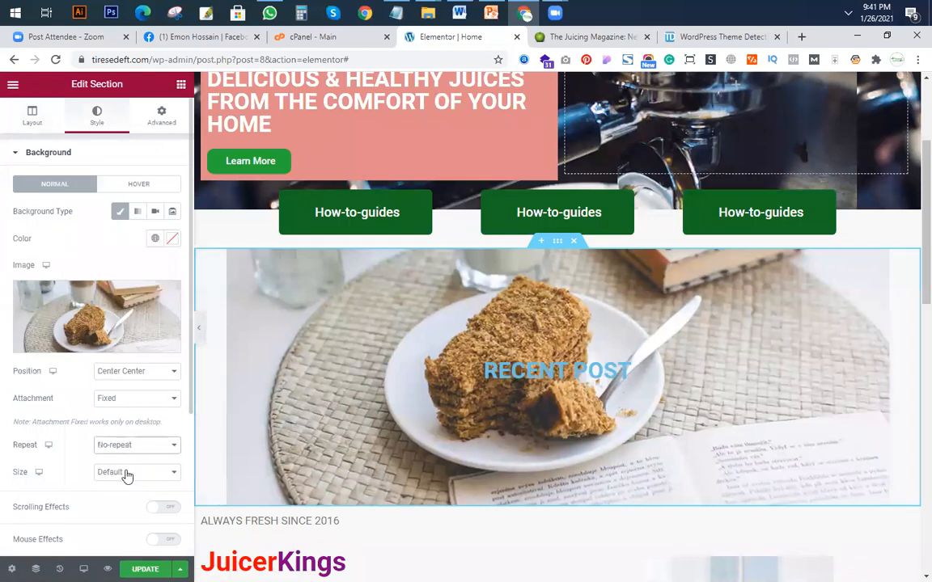
left_click(200, 330)
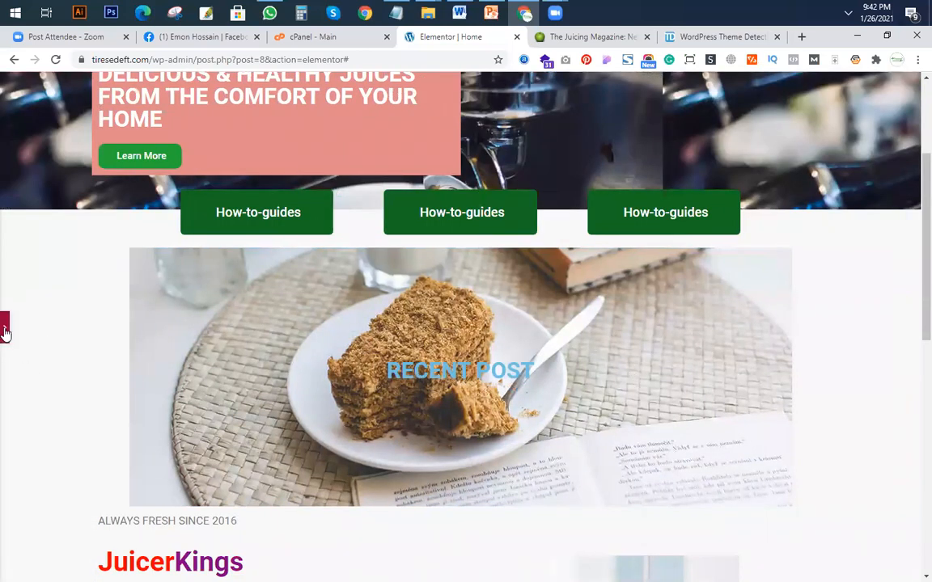
left_click(752, 427)
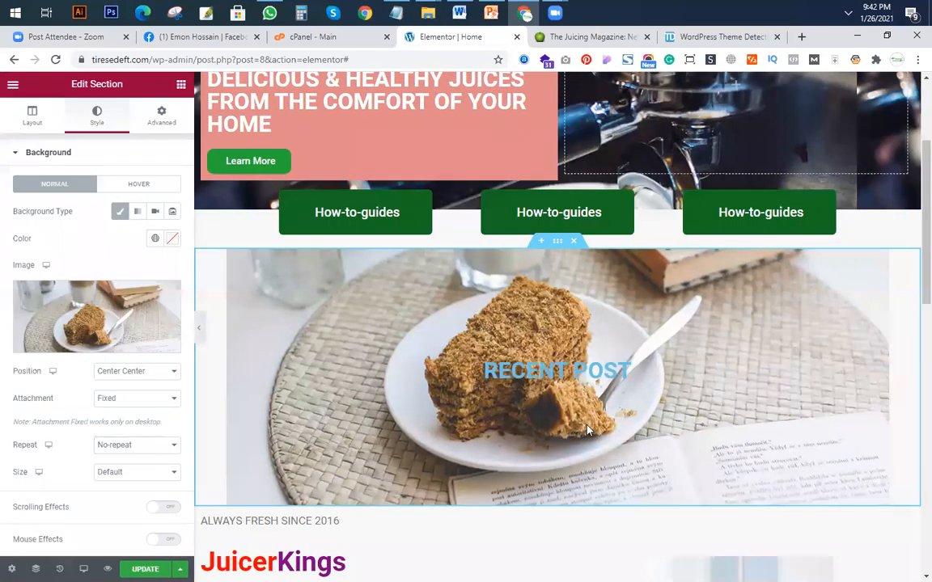
key("ctrl+s")
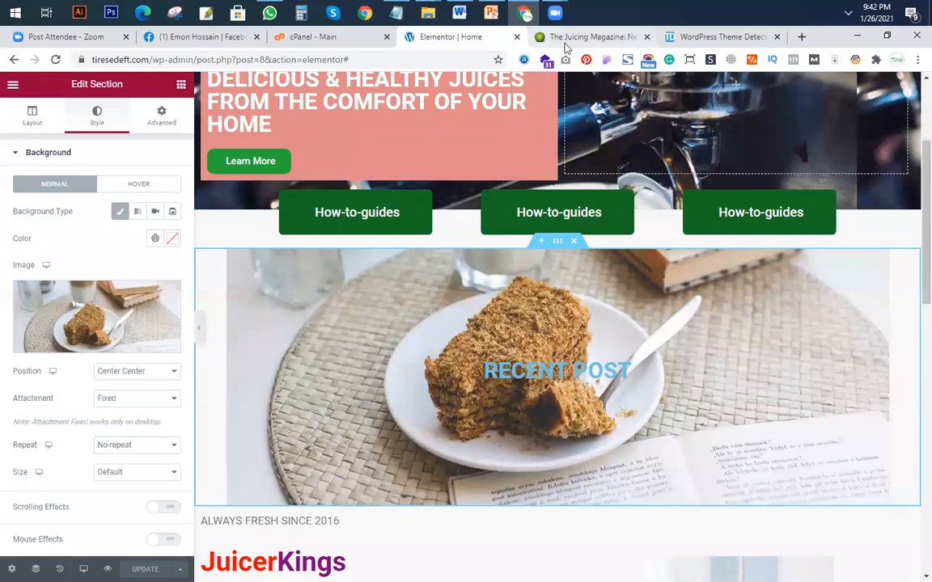
left_click_drag(147, 59, 9, 56)
key("ctrl+c")
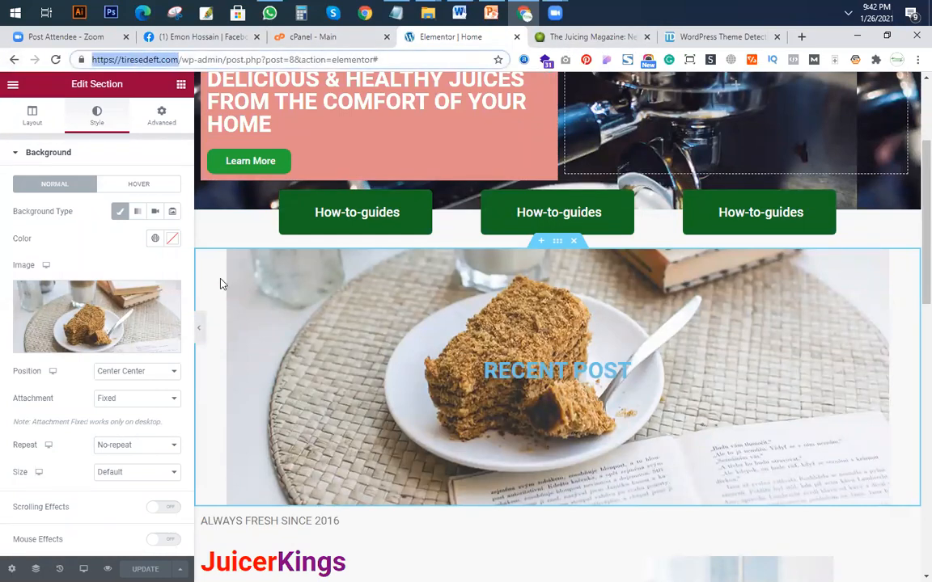
key("ctrl+shift+n")
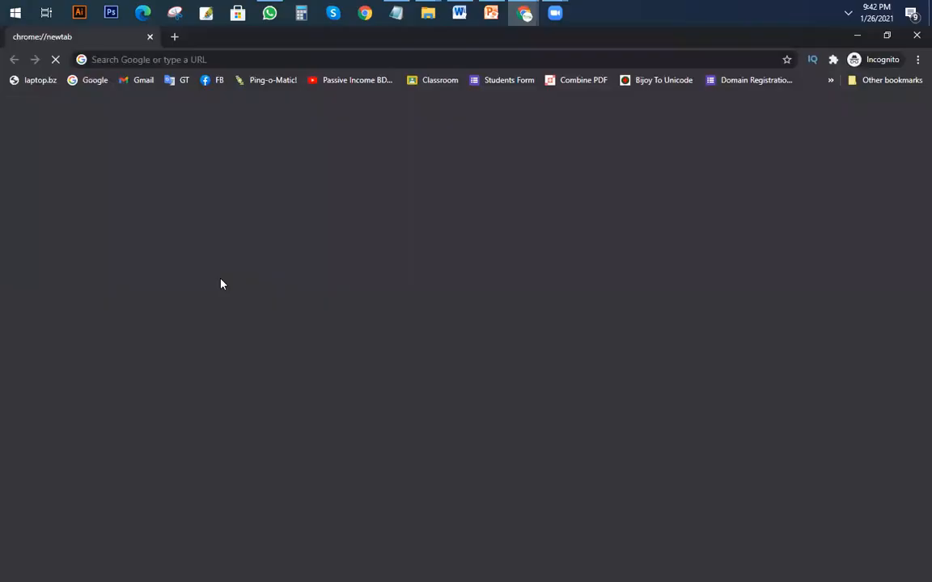
key("ctrl+v")
key("Return")
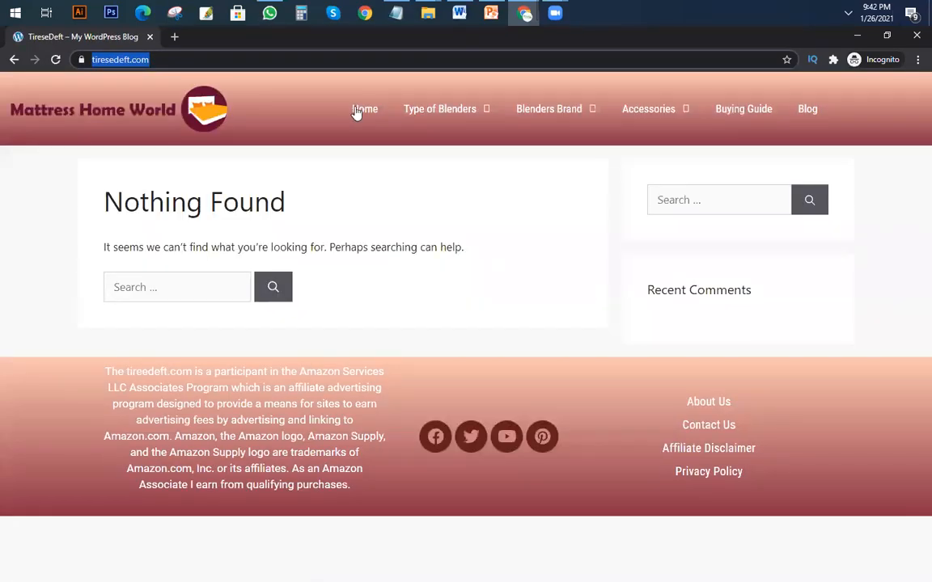
left_click(364, 112)
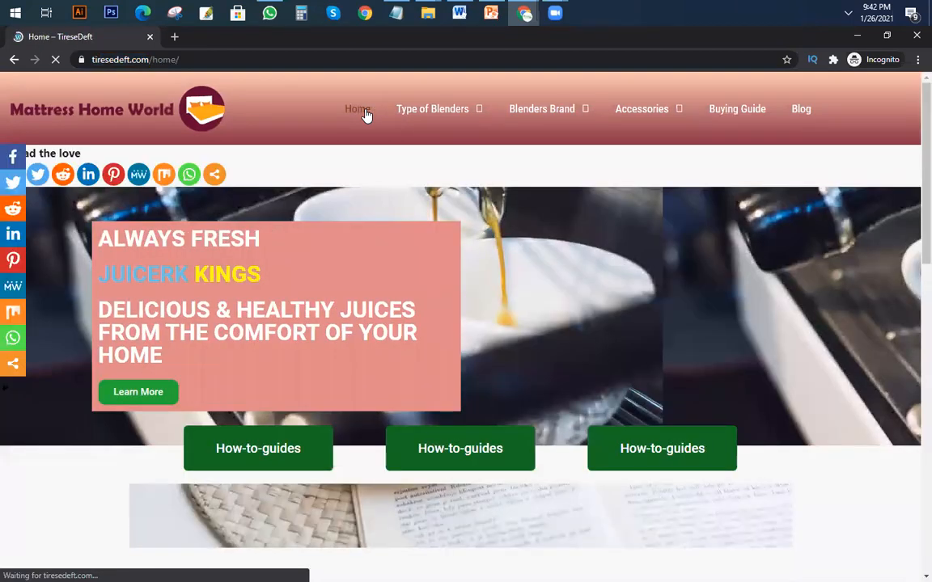
Review the published Home page from the header's Type of Blenders submenu through the mission and search sections to the footer.
mouse_move(479, 118)
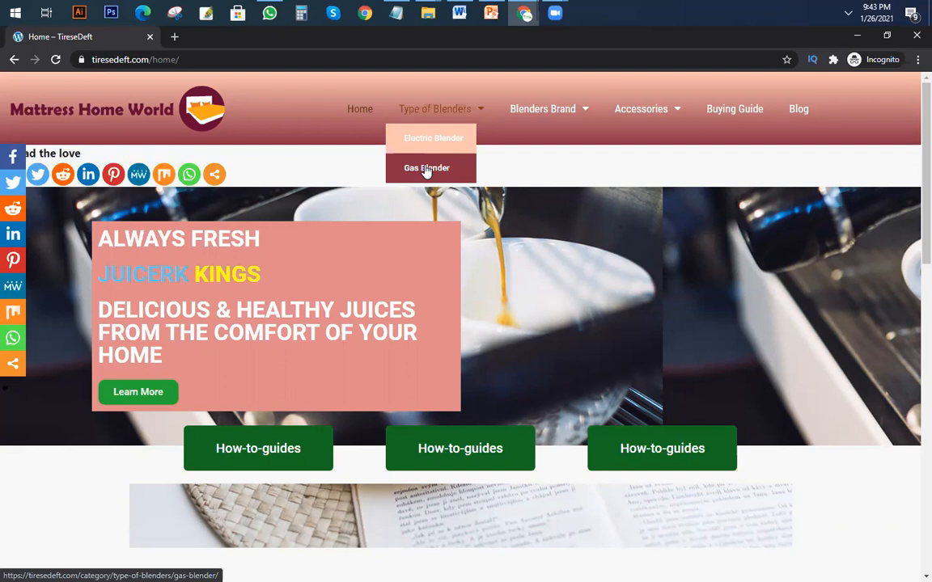
scroll(510, 367, "down", 6)
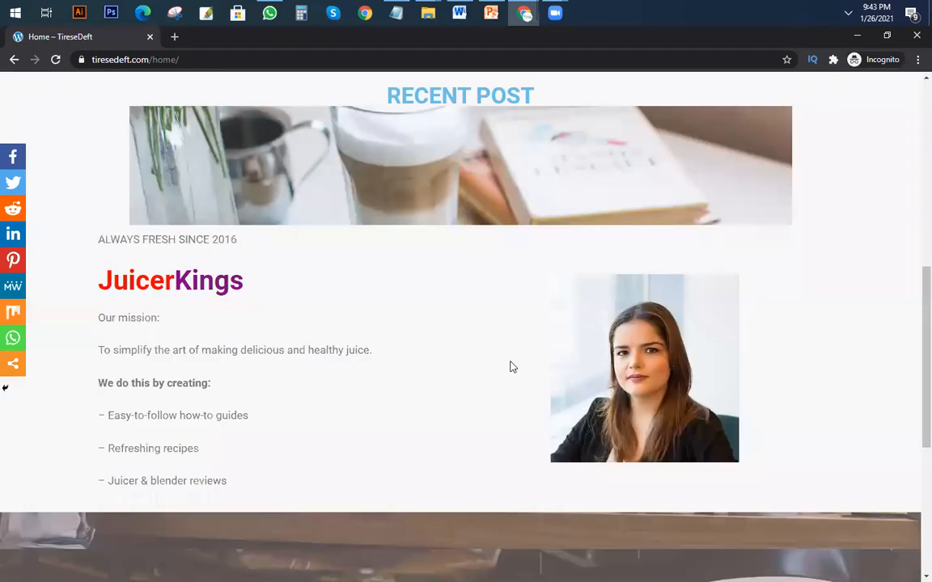
scroll(509, 367, "up", 6)
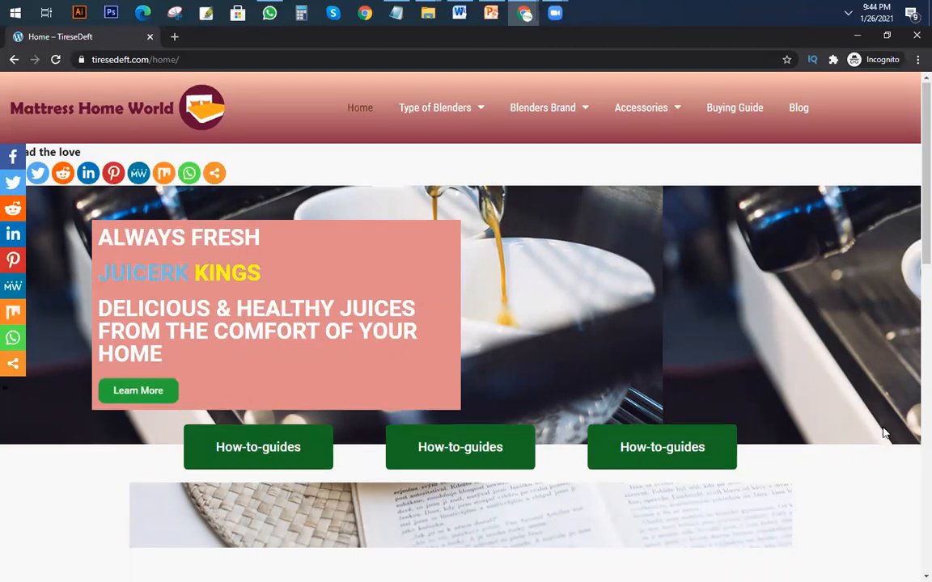
scroll(863, 433, "down", 4)
scroll(863, 433, "down", 4)
scroll(857, 429, "up", 7)
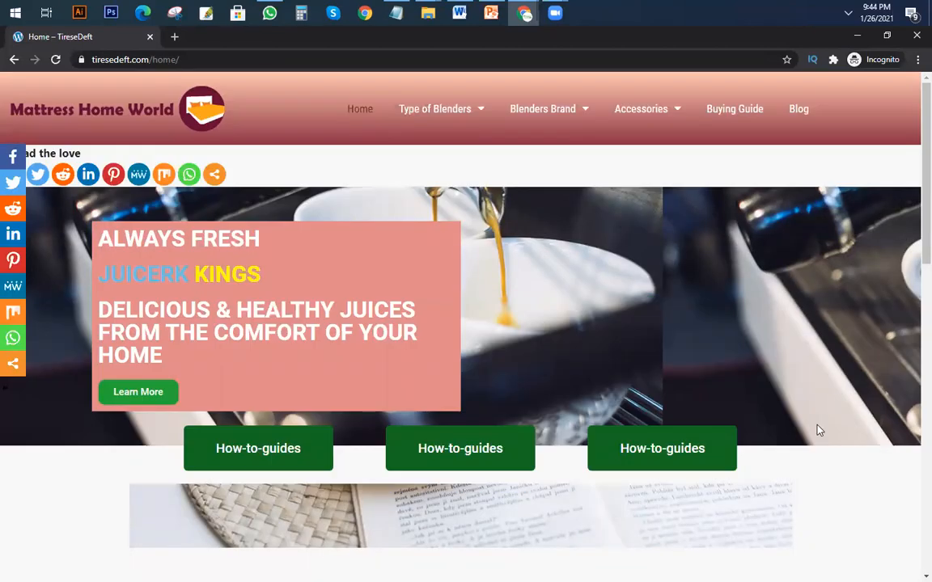
scroll(817, 433, "down", 5)
scroll(820, 438, "down", 7)
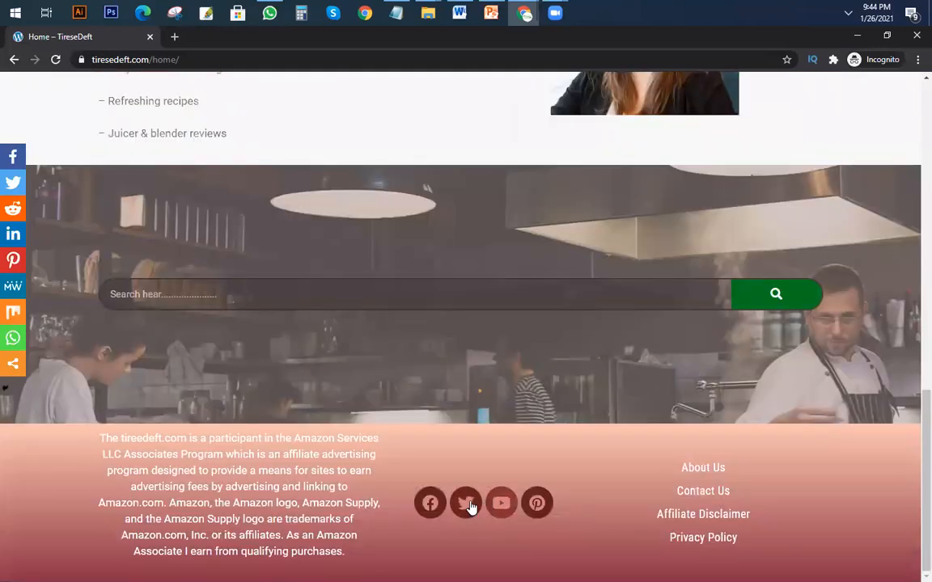
scroll(256, 300, "up", 8)
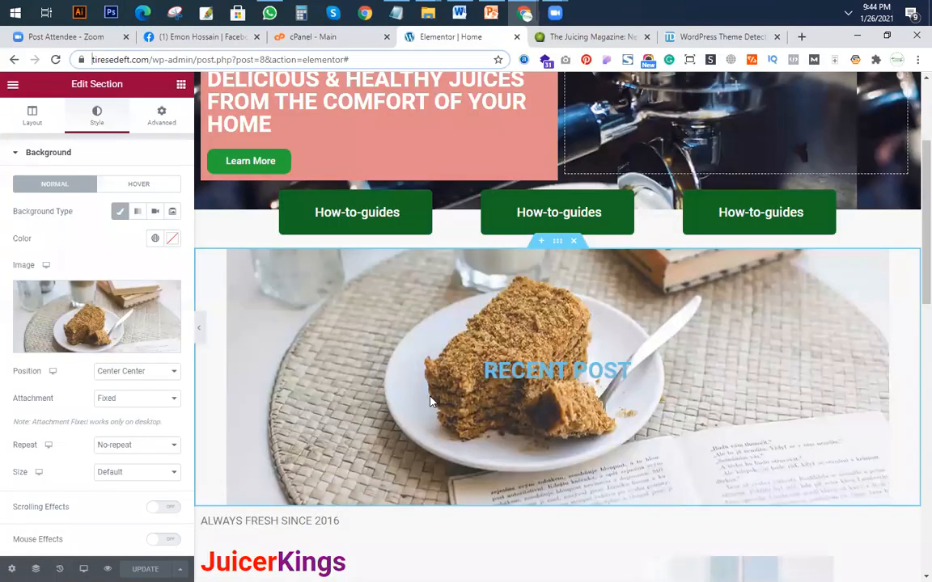
Return to the Elementor editor and check the RECENT POST section and its fixed background with the editing panel hidden.
left_click(200, 334)
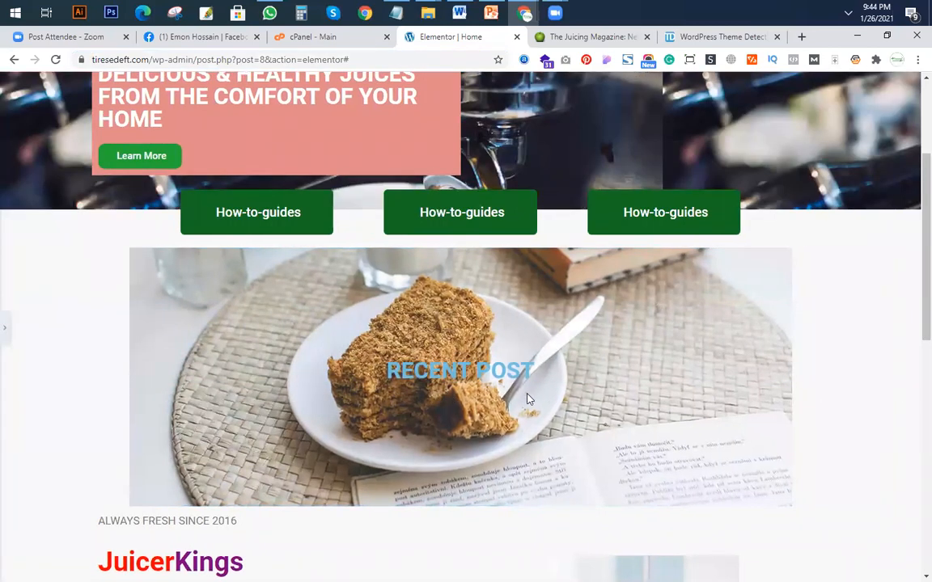
scroll(502, 365, "down", 4)
scroll(502, 364, "up", 3)
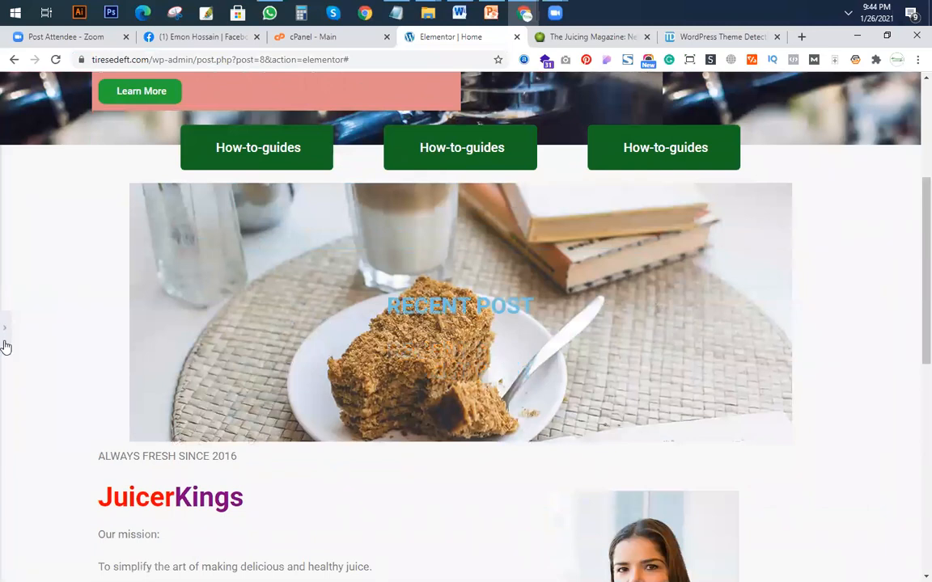
left_click(418, 296)
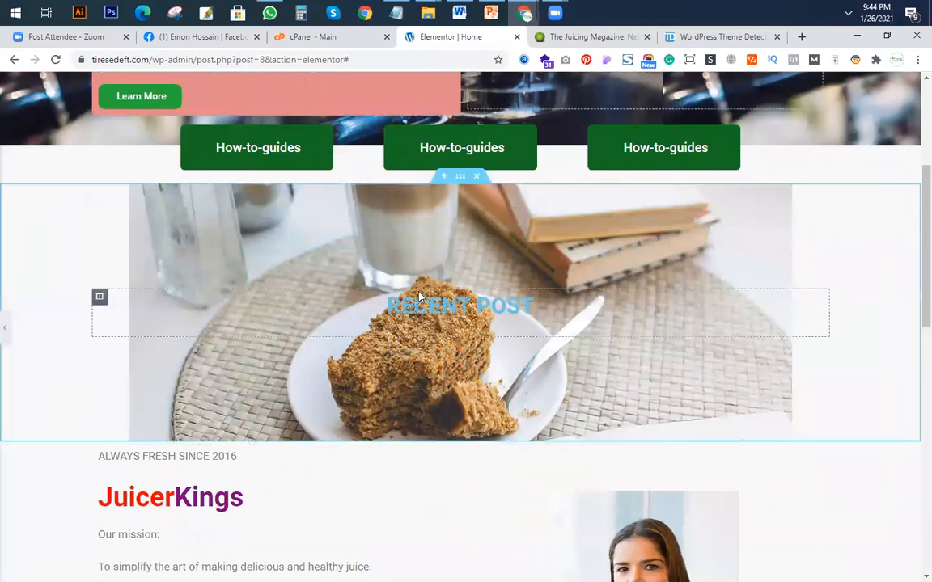
scroll(419, 296, "up", 2)
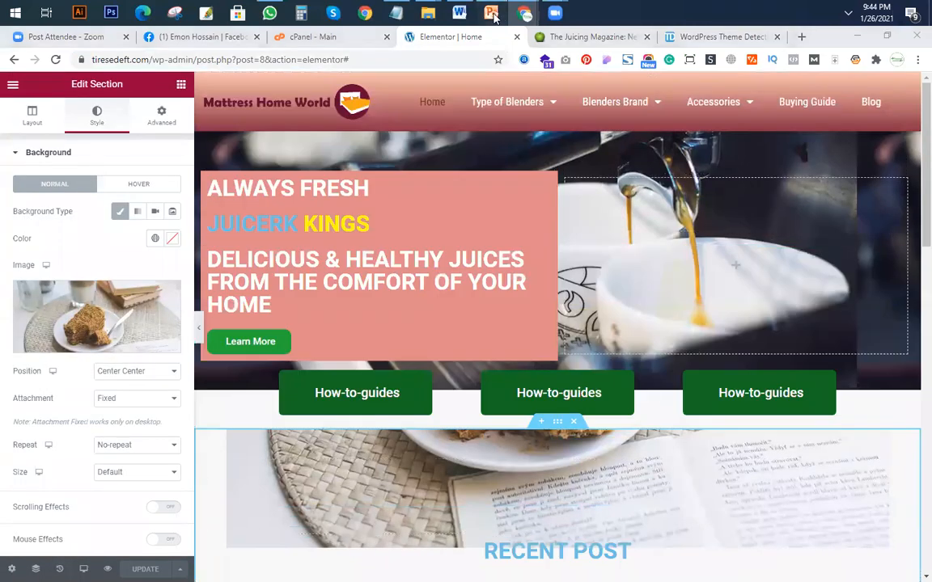
Switch to the Class 11 presentation in PowerPoint and color the "Home page customize" item red on slide 5.
left_click(489, 14)
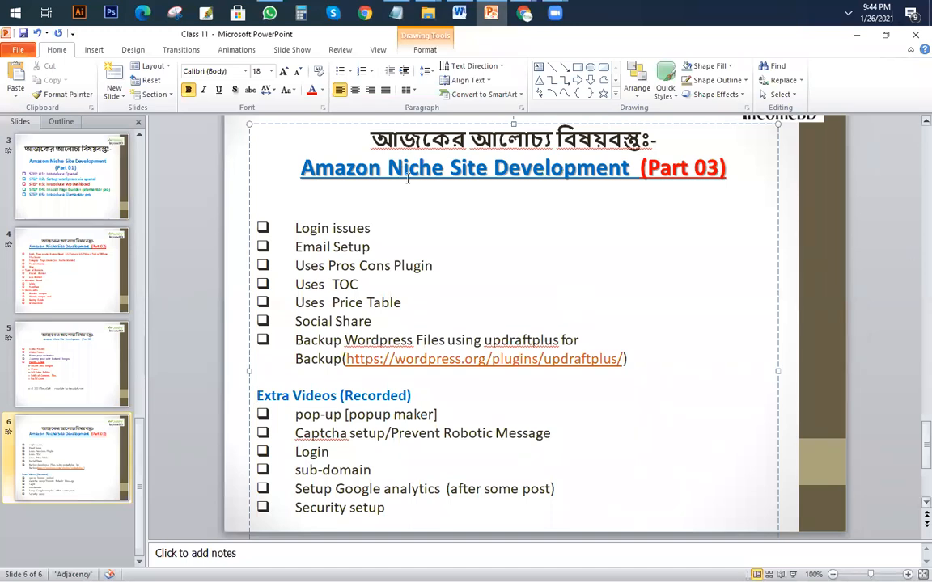
left_click(46, 310)
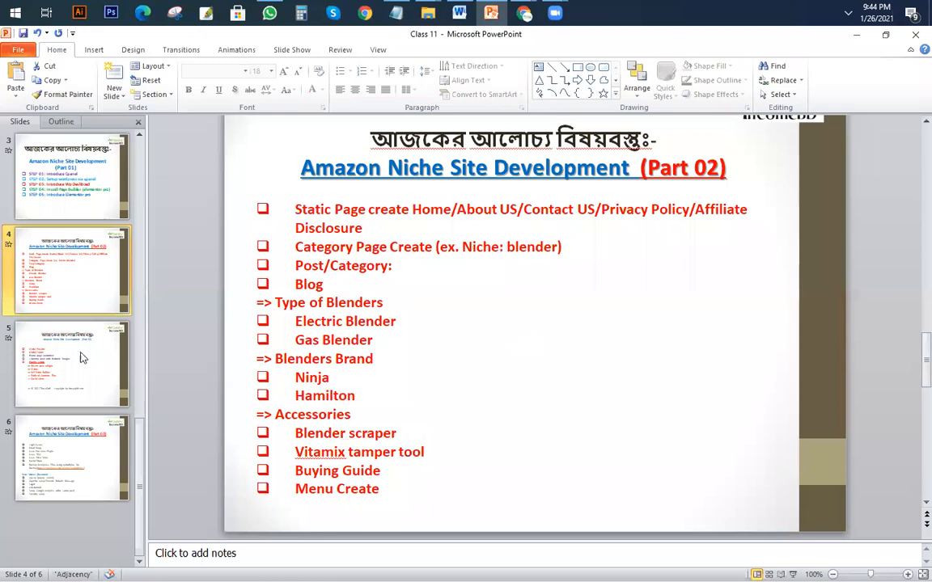
left_click(75, 328)
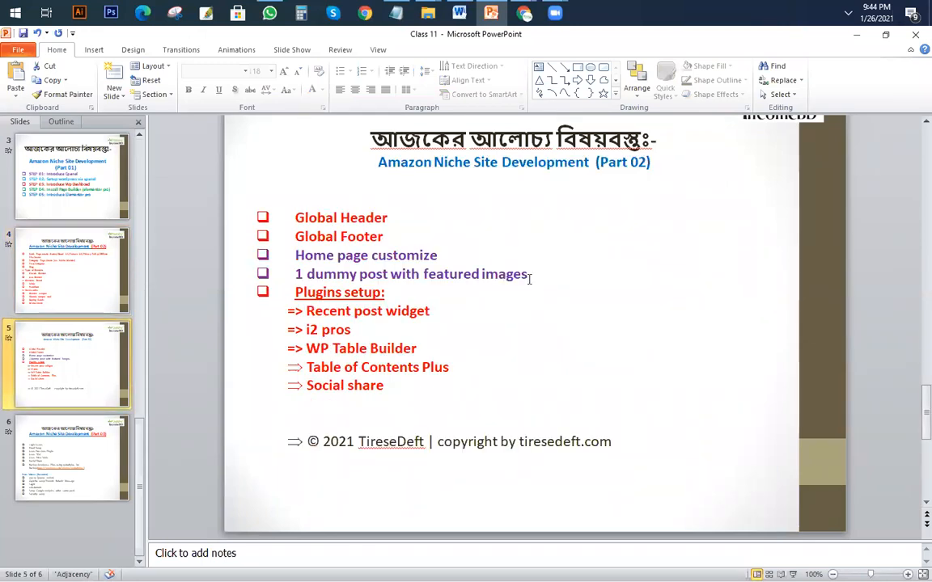
left_click_drag(297, 255, 487, 255)
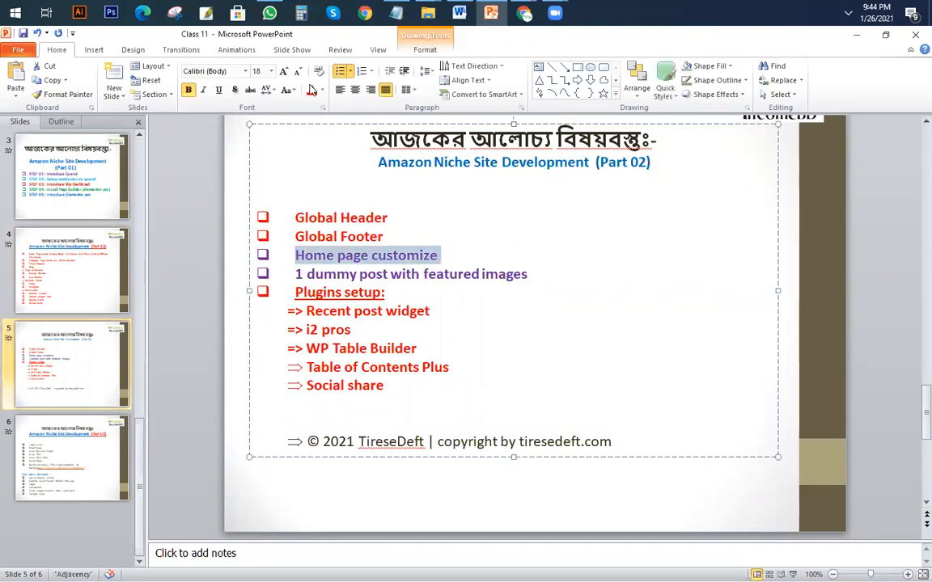
left_click(383, 238)
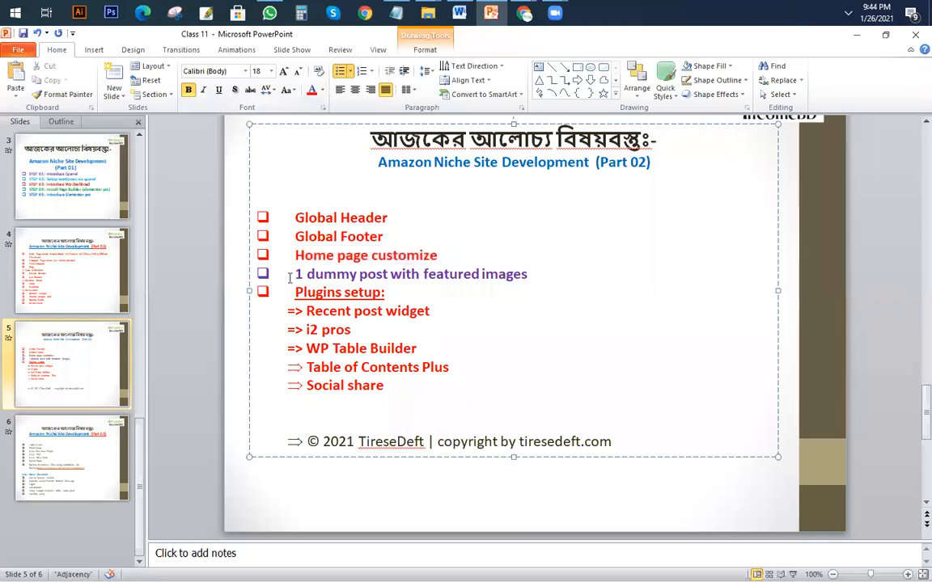
left_click_drag(293, 274, 581, 275)
left_click(389, 274)
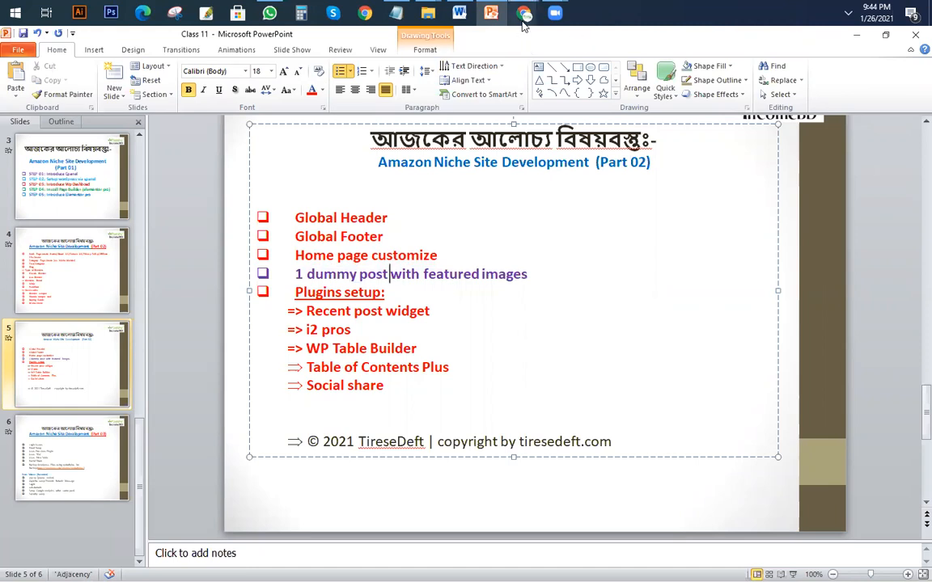
Switch back to Chrome and compare the RECENT POST section with the TRENDING POSTS section on juicerkings.com.
mouse_move(524, 14)
left_click(490, 108)
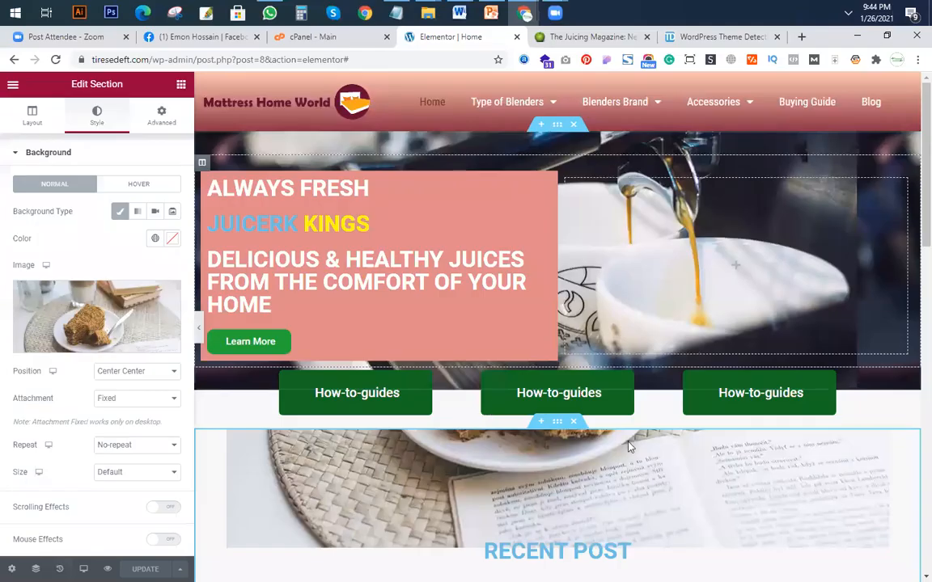
scroll(534, 291, "down", 4)
key("ctrl+Tab")
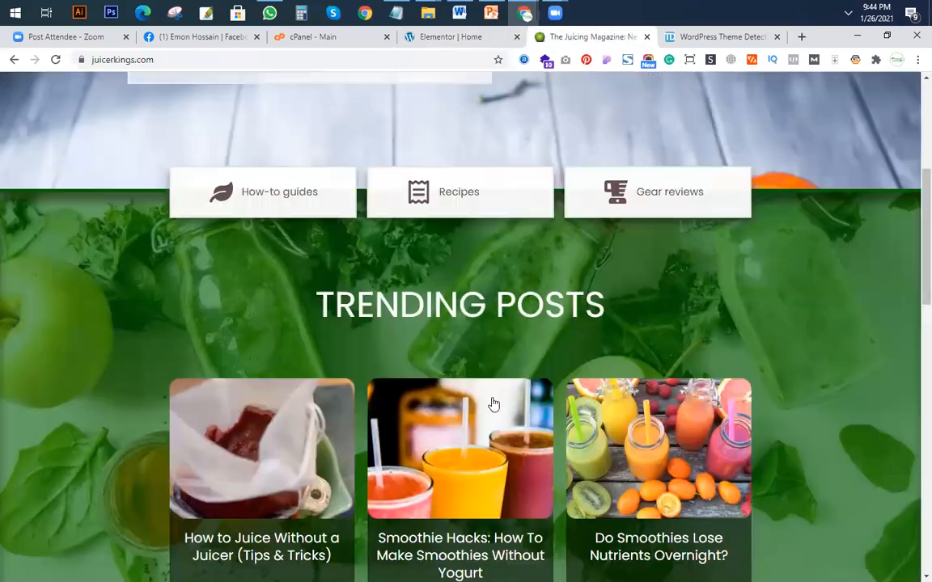
scroll(547, 493, "down", 5)
scroll(474, 298, "up", 8)
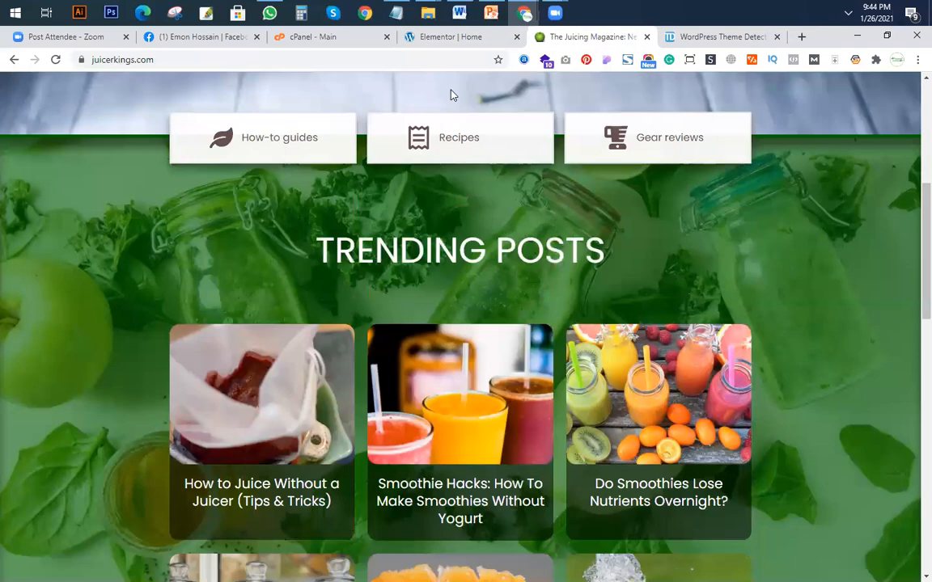
left_click(443, 38)
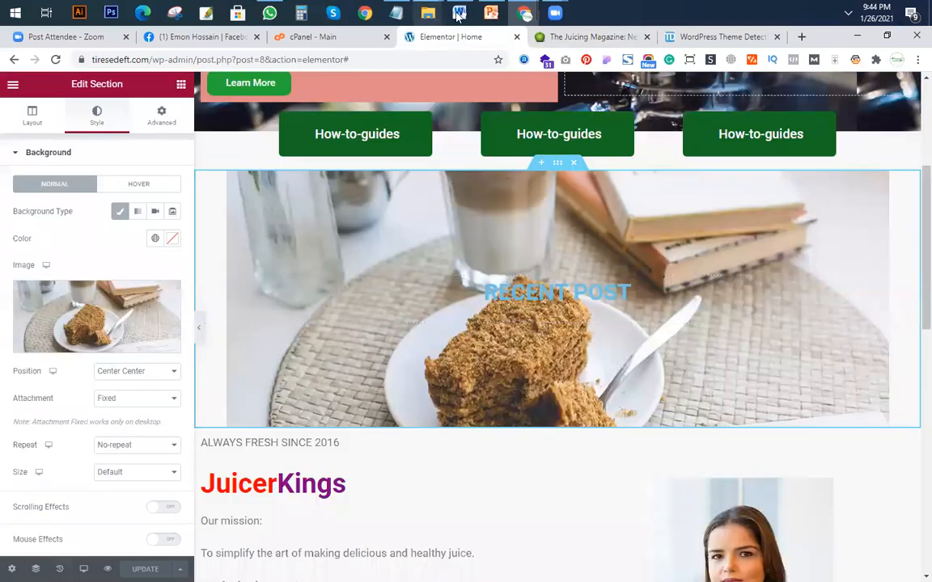
Switch to File Explorer and open the Dummy post Word document from the Class 10 folder on the Desktop.
mouse_move(428, 14)
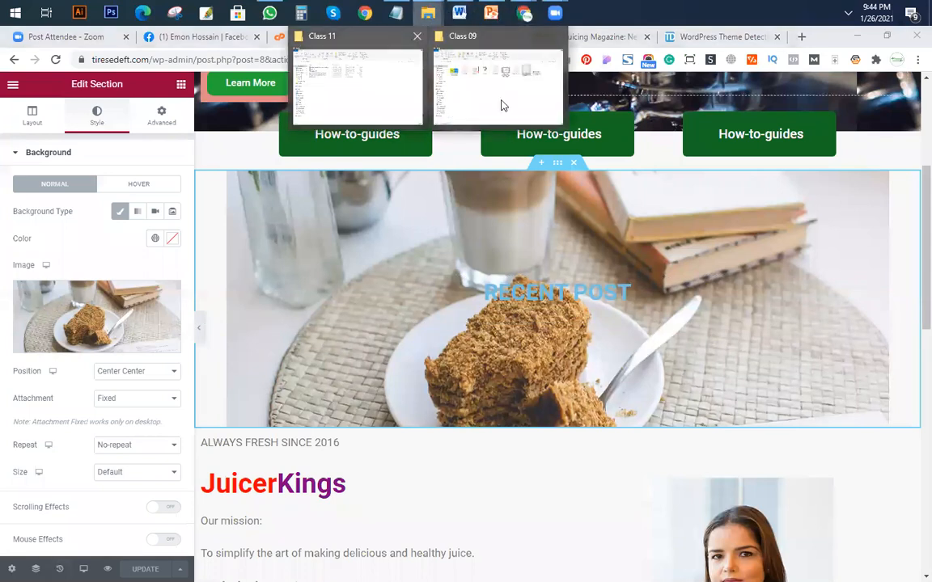
left_click(501, 105)
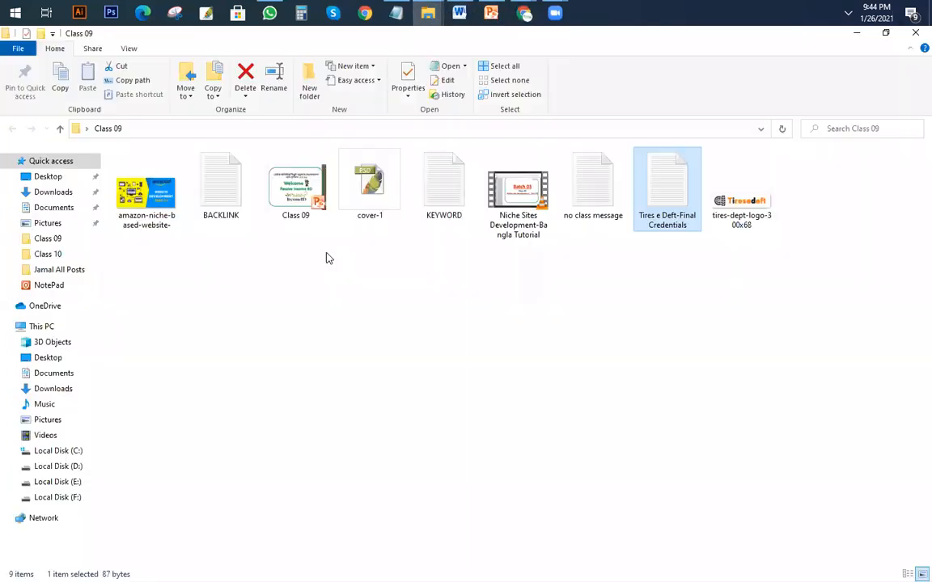
left_click(42, 177)
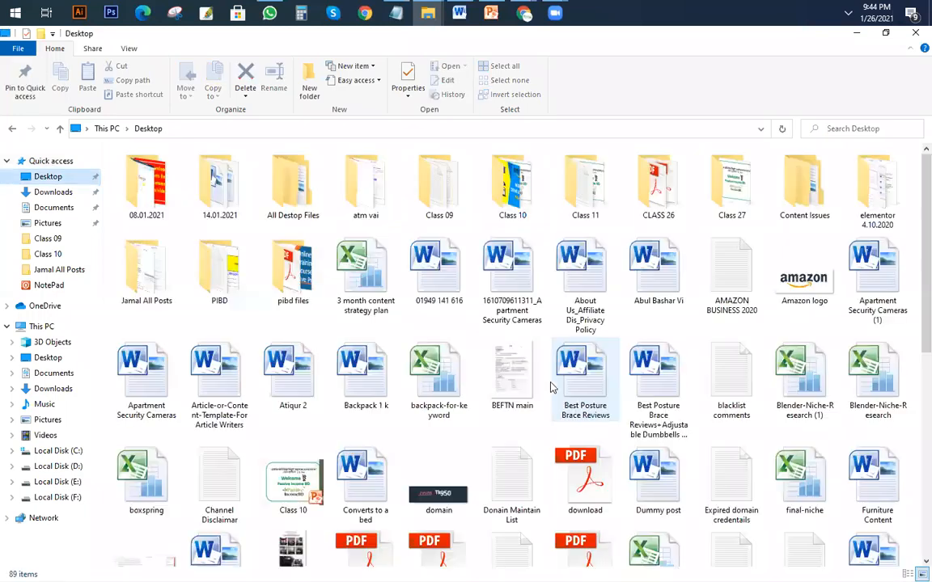
double_click(518, 191)
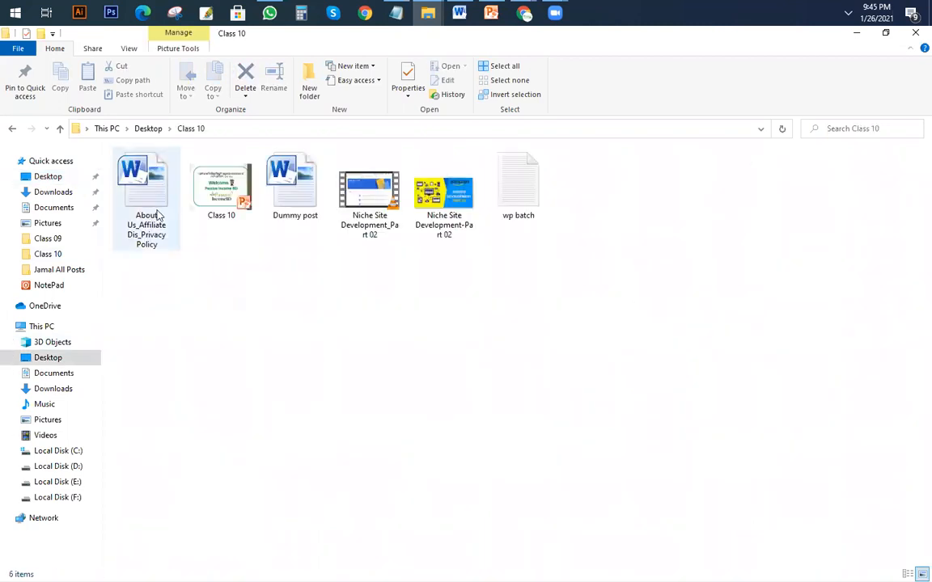
double_click(299, 198)
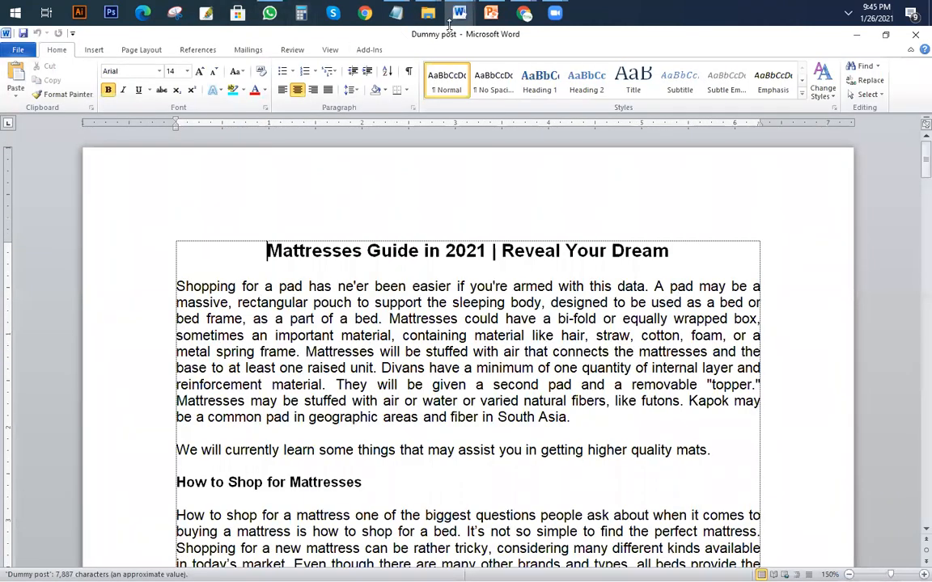
Switch back to Chrome and exit the Elementor editor to the WordPress edit screen of the Home page.
mouse_move(524, 15)
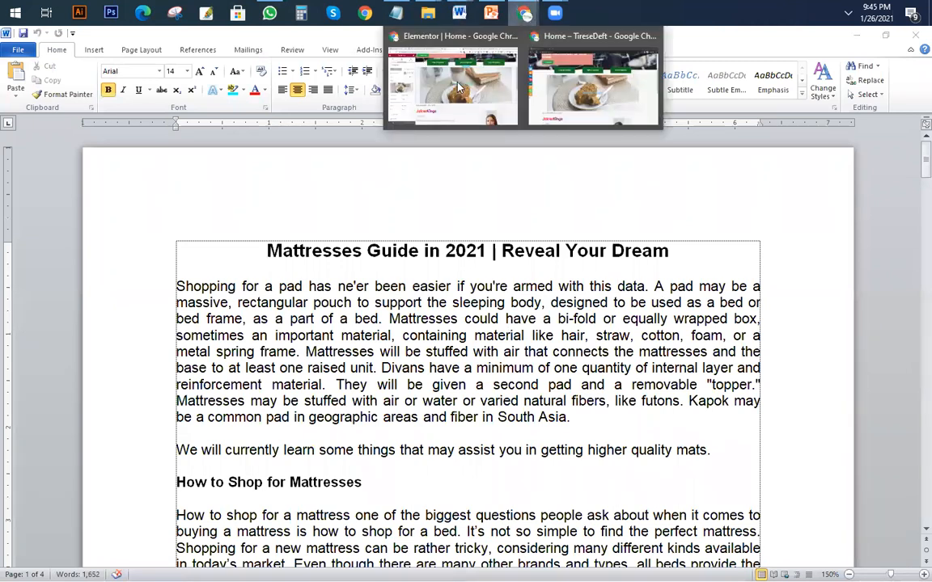
left_click(412, 85)
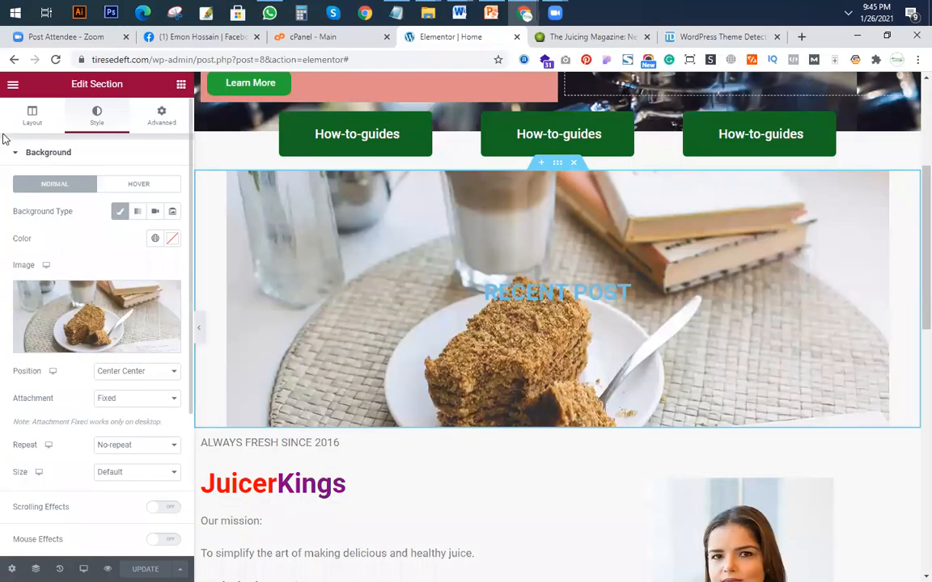
left_click(13, 84)
left_click(62, 317)
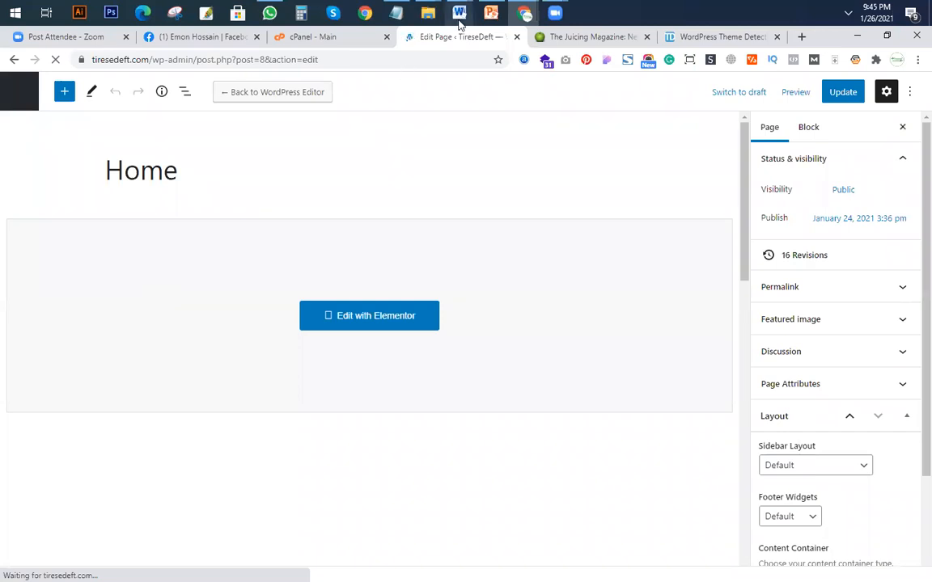
Create a new post titled "Mattresses Guide in 2021 | Reveal Your Dream", copying the title from the Dummy post document in Word.
mouse_move(459, 16)
left_click(530, 89)
left_click_drag(684, 251, 42, 210)
key("ctrl+c")
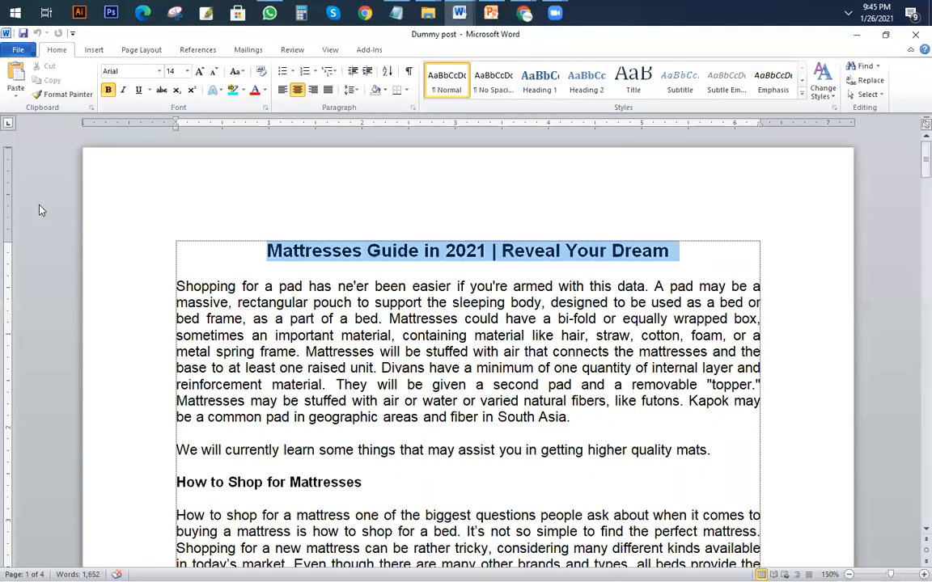
key("alt+Tab")
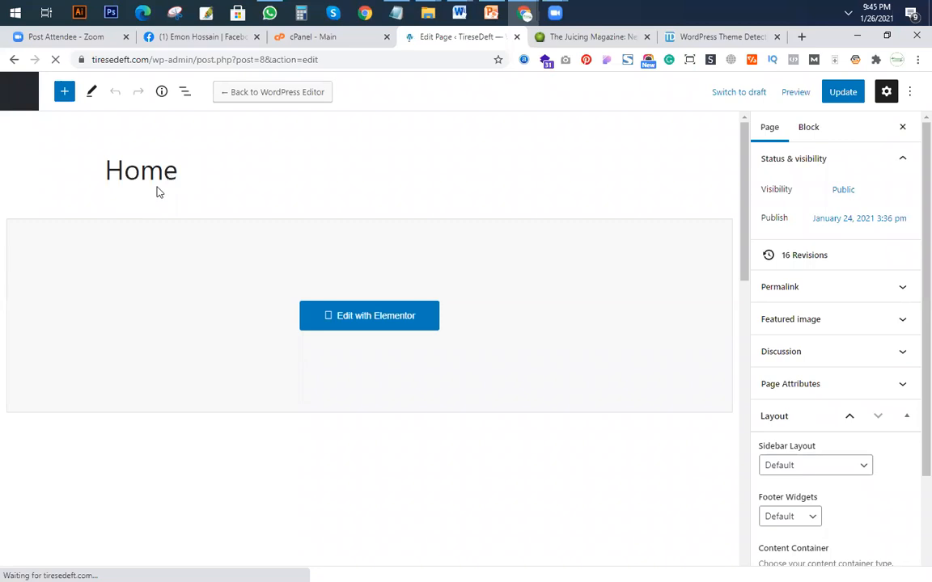
left_click(24, 99)
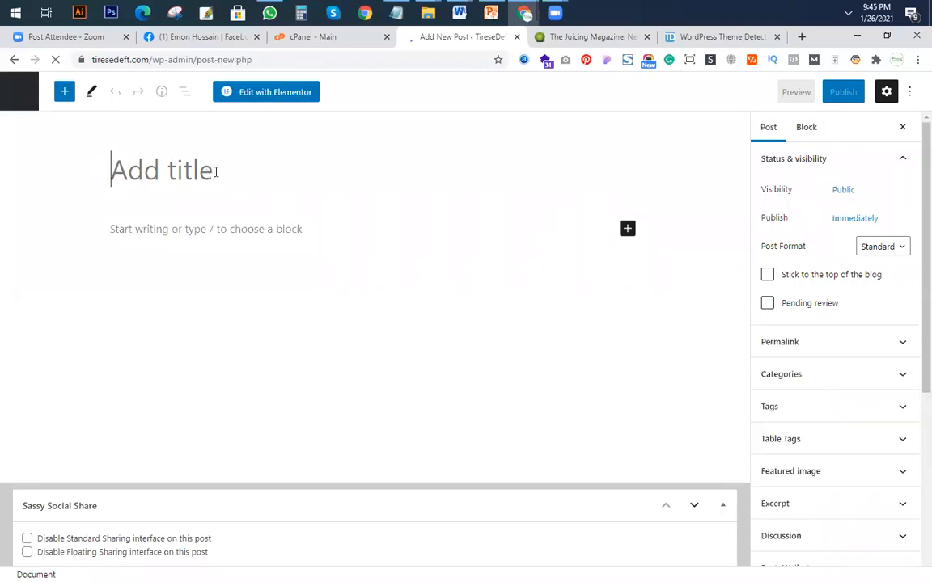
key("ctrl+v")
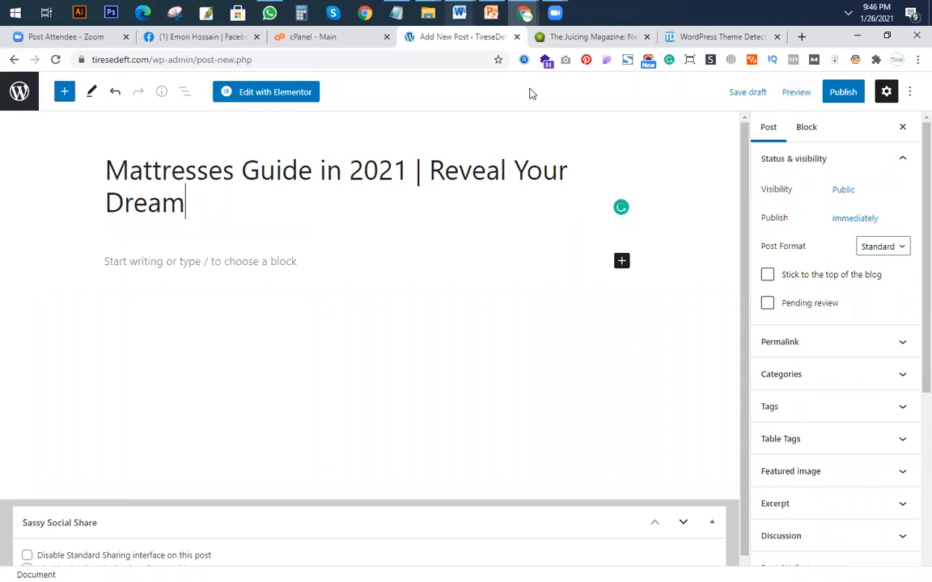
Copy the entire Dummy post document from Word and paste it as the body of the new WordPress post.
key("alt+Tab")
left_click(476, 328)
scroll(476, 329, "down", 10)
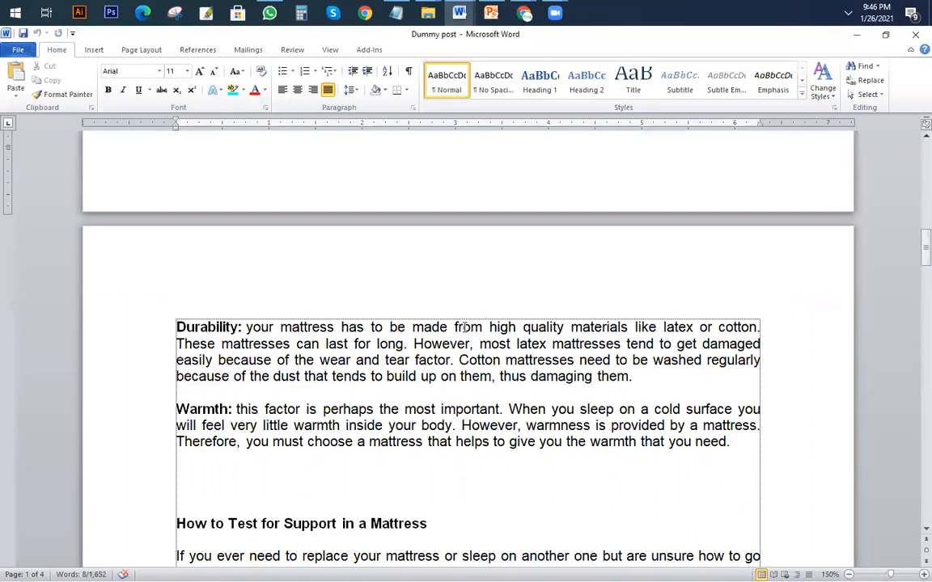
scroll(465, 327, "down", 10)
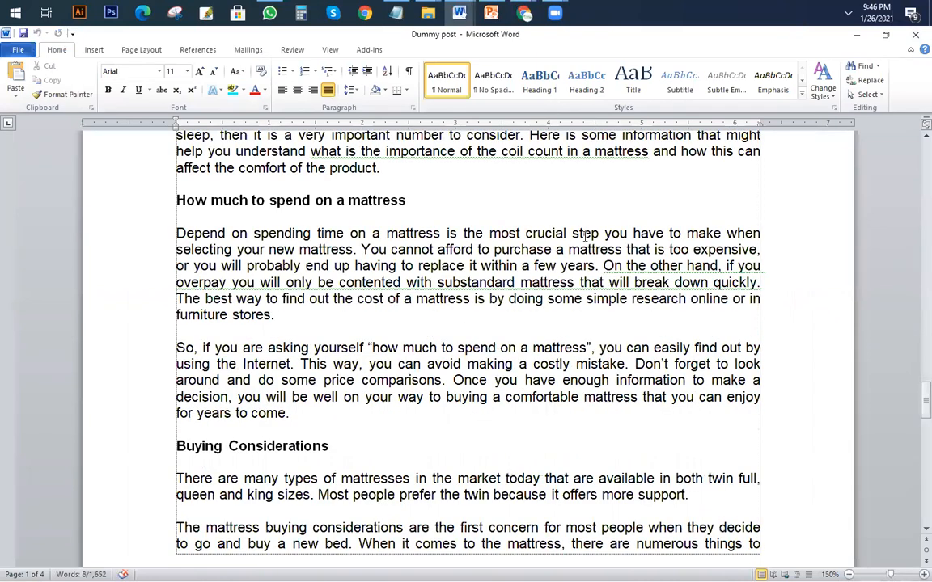
scroll(566, 316, "down", 5)
key("ctrl+a")
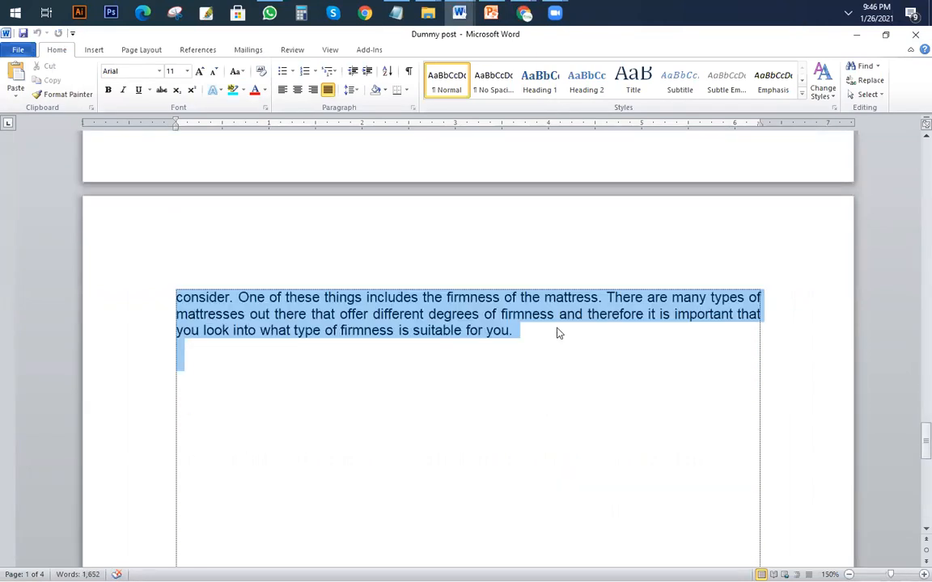
key("alt+Tab")
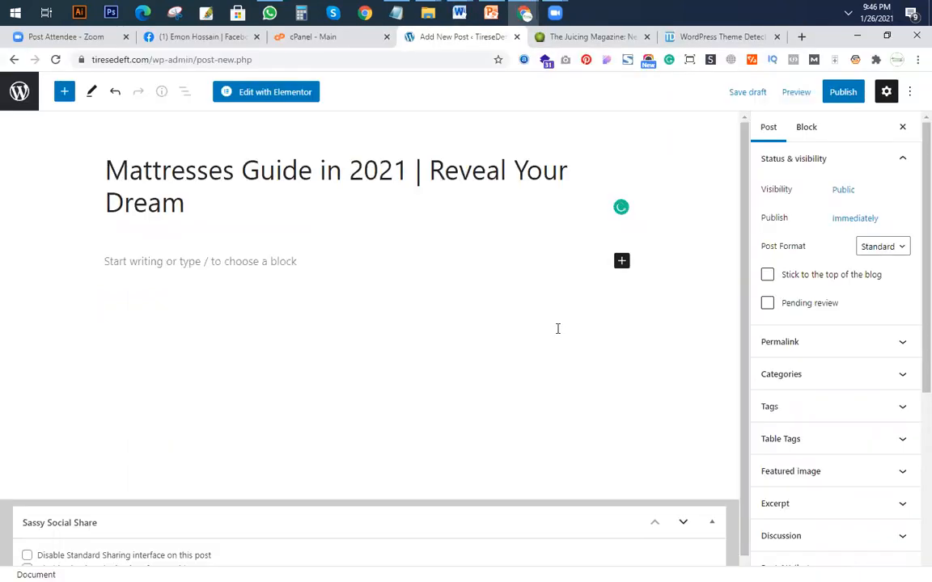
left_click(139, 262)
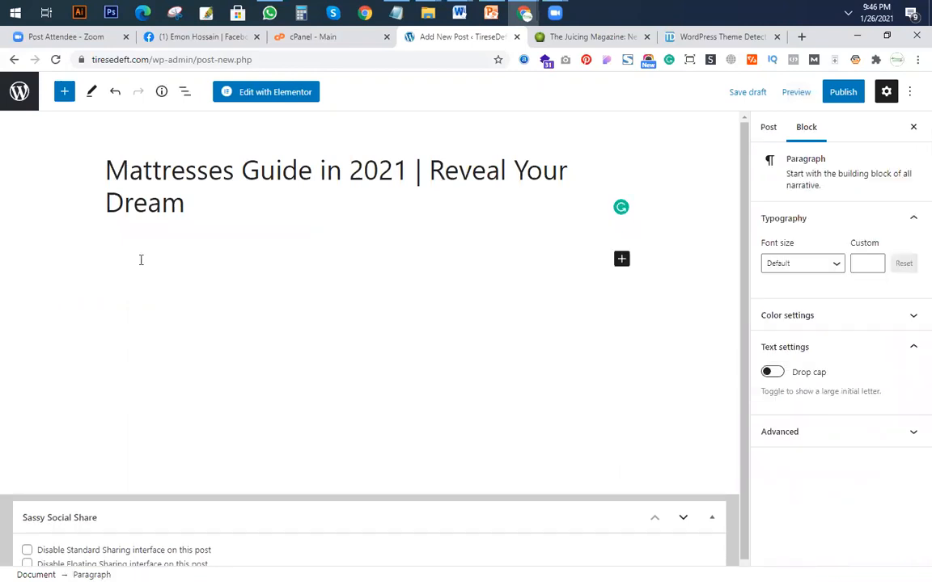
key("ctrl+v")
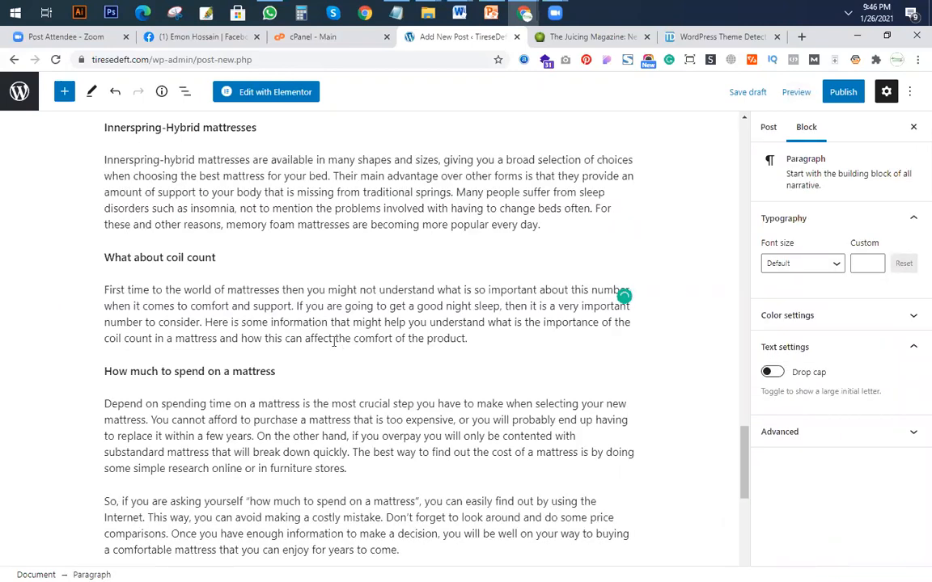
scroll(426, 360, "up", 20)
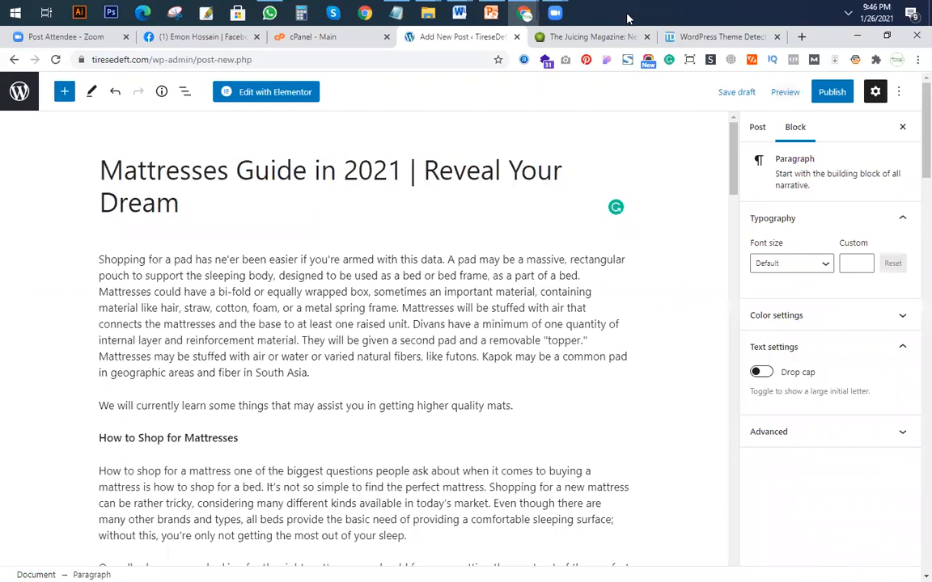
Look at the trending post cards on juicerkings.com and return to the headings in the new post.
key("ctrl+Tab")
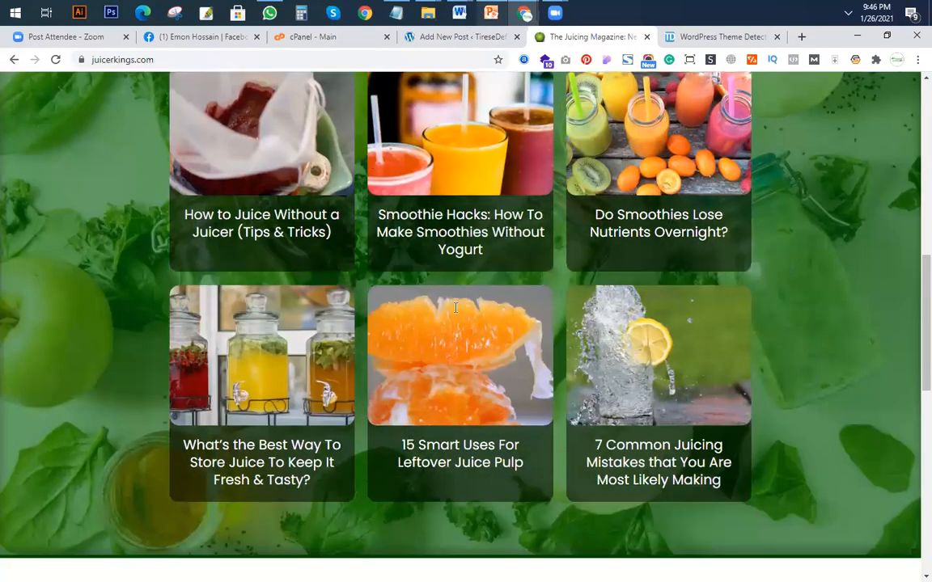
key("ctrl+shift+Tab")
scroll(801, 186, "down", 5)
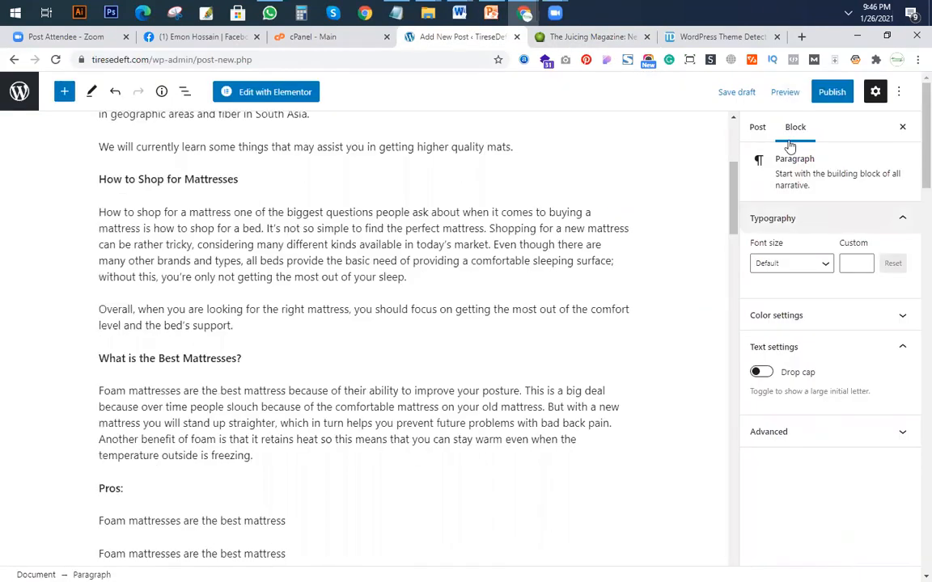
Examine the post-level settings and the paragraph block settings, including the block's Advanced options.
left_click(757, 127)
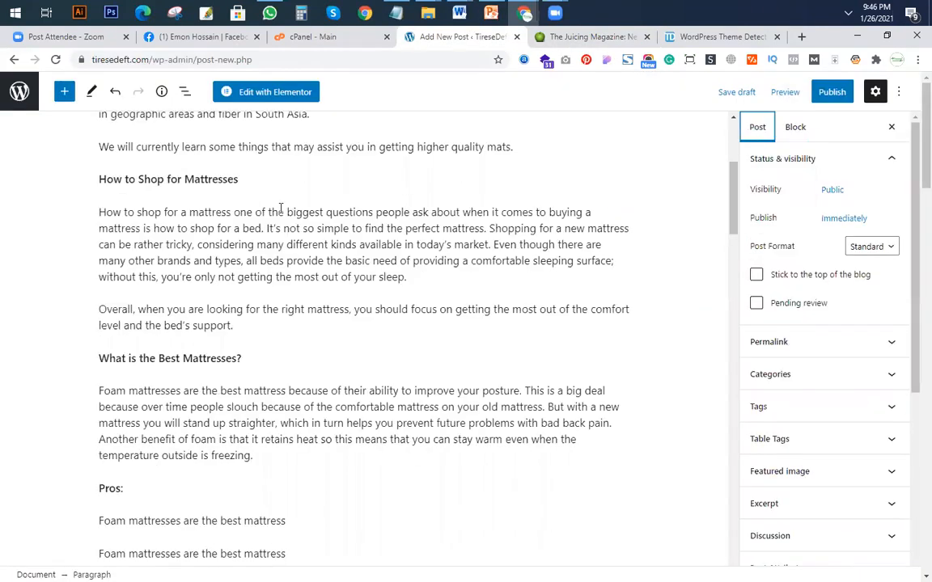
scroll(866, 444, "up", 5)
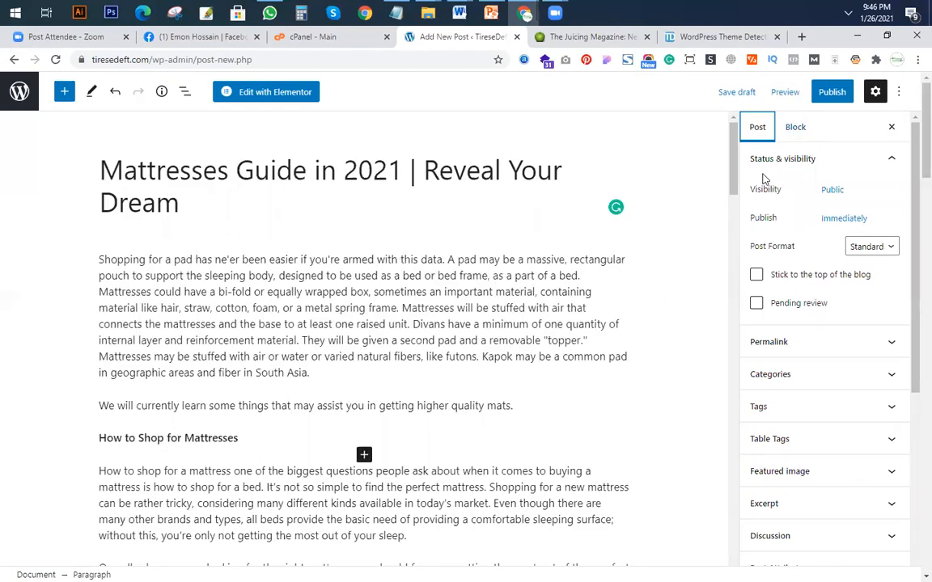
left_click(797, 128)
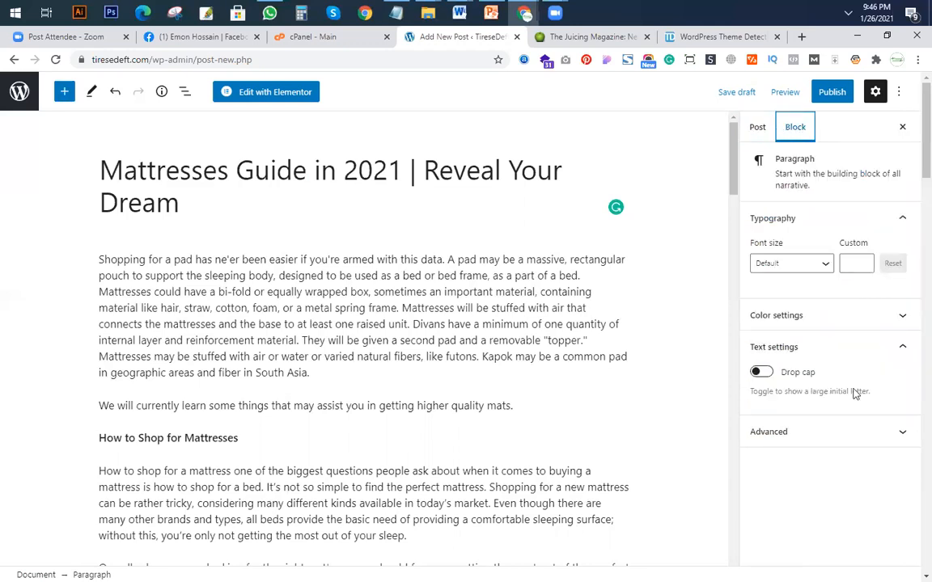
left_click(758, 127)
scroll(817, 385, "down", 5)
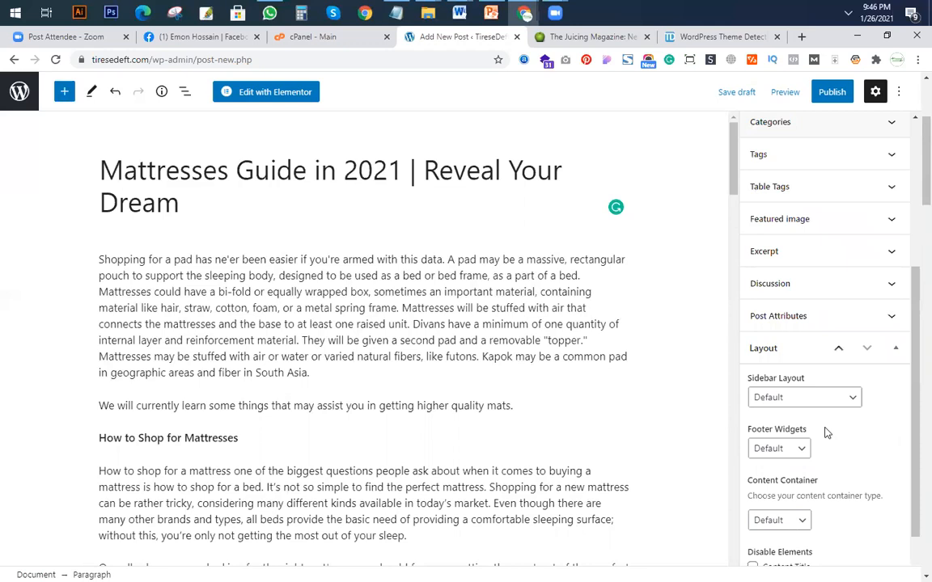
scroll(801, 422, "up", 5)
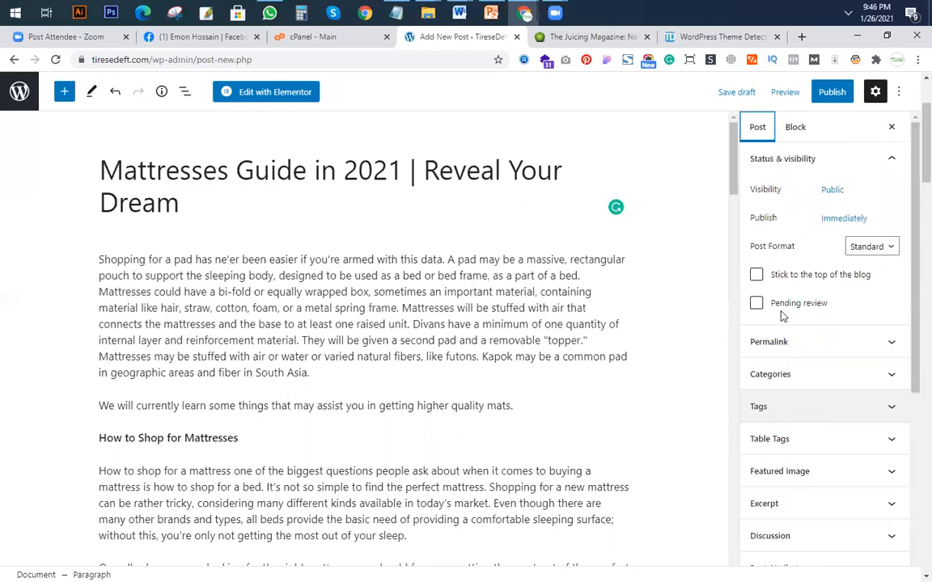
scroll(813, 474, "down", 2)
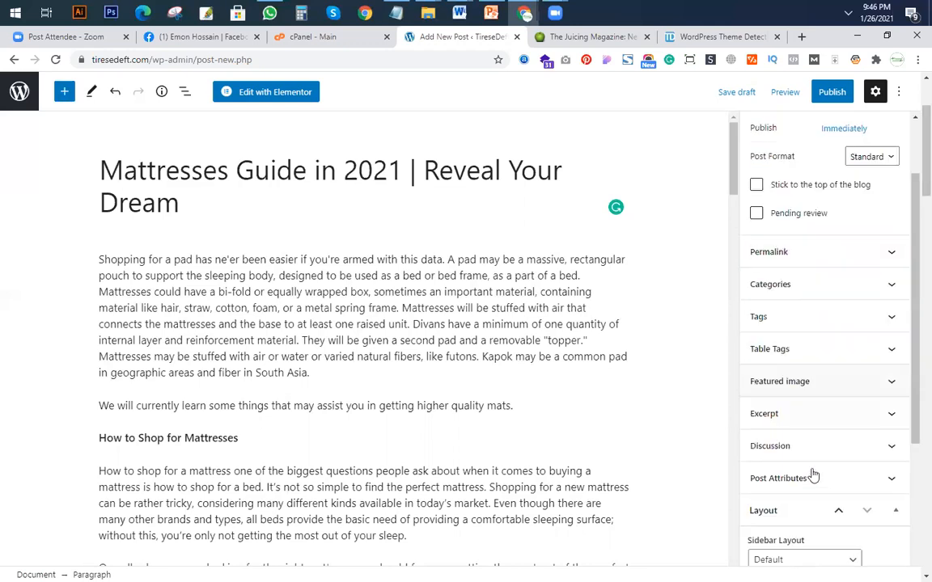
scroll(796, 154, "up", 2)
left_click(795, 130)
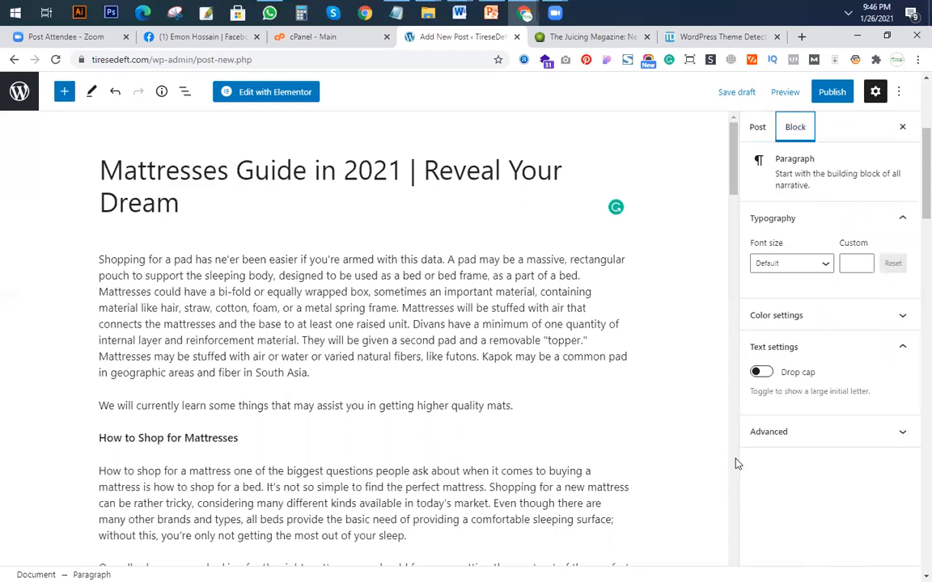
scroll(842, 501, "down", 2)
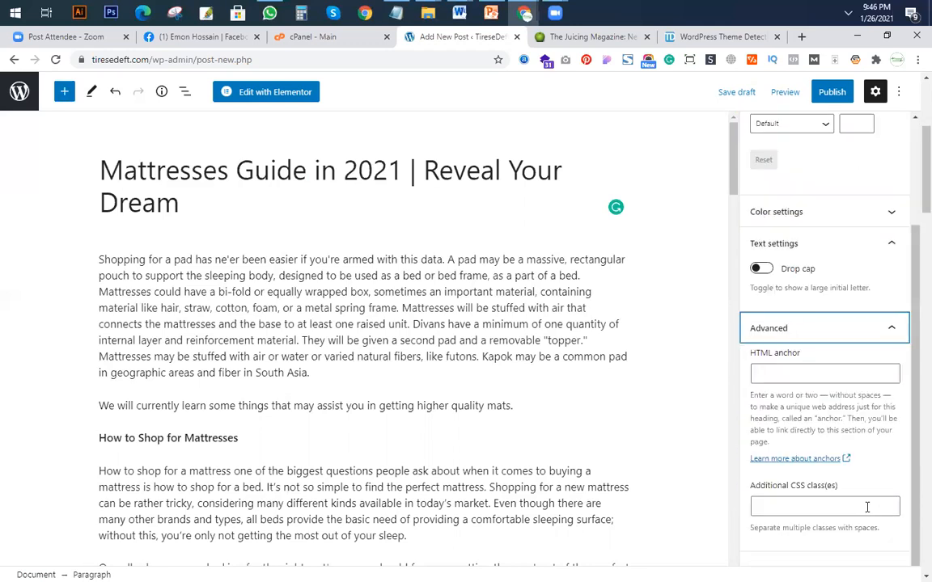
scroll(785, 202, "up", 4)
Set the coffee machine photo with the white cup as the post's featured image.
left_click(757, 129)
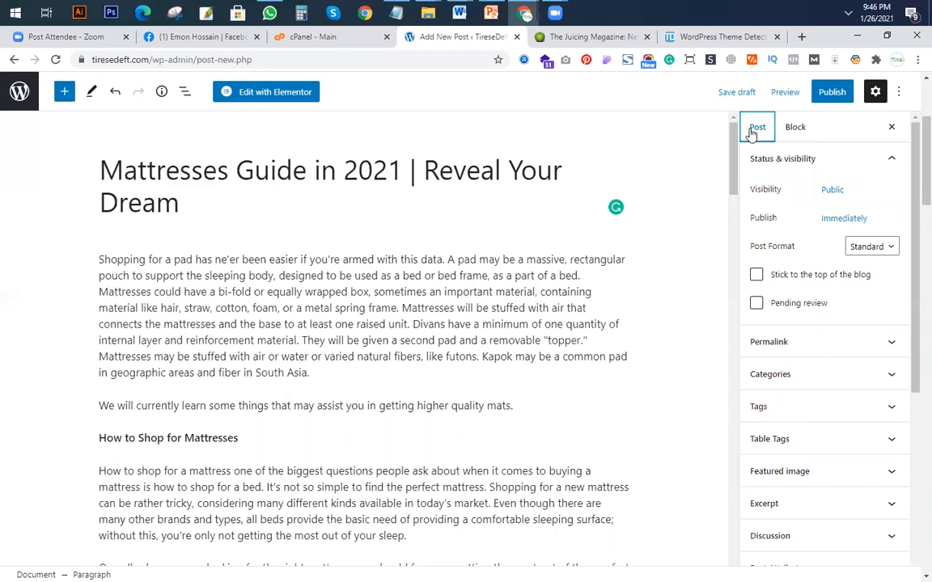
scroll(775, 374, "down", 4)
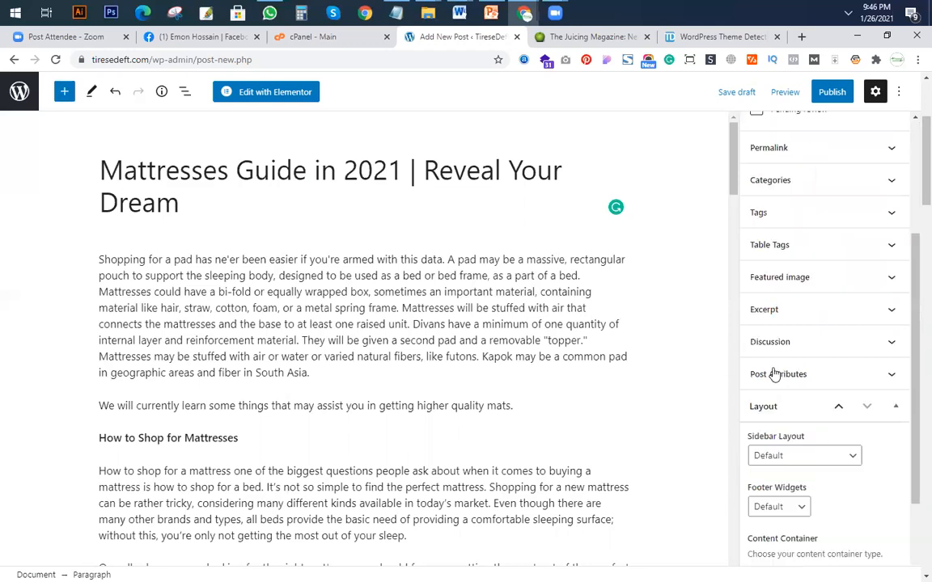
left_click(825, 282)
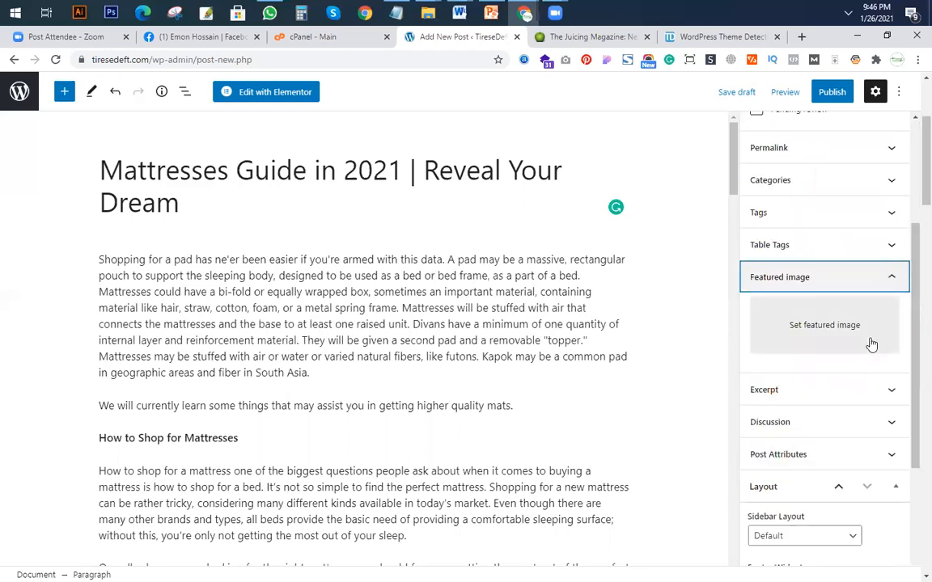
left_click(828, 332)
left_click(65, 226)
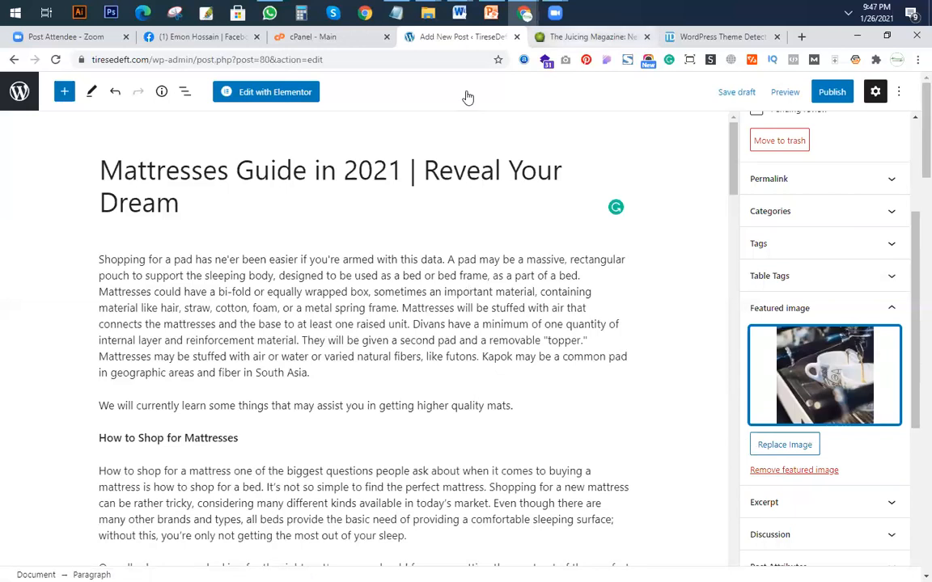
Publish the mattress guide post immediately with public visibility.
key("ctrl+Tab")
left_click(450, 37)
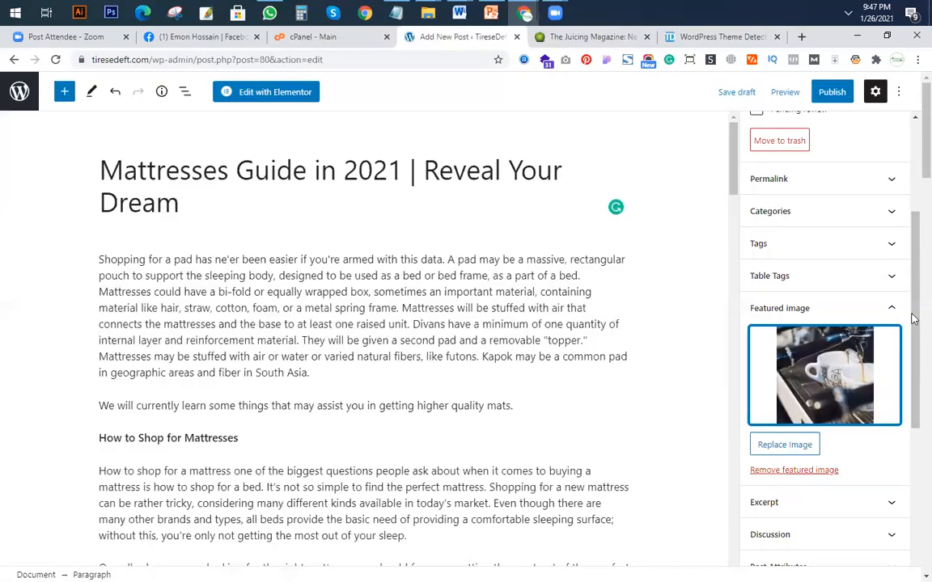
left_click(831, 94)
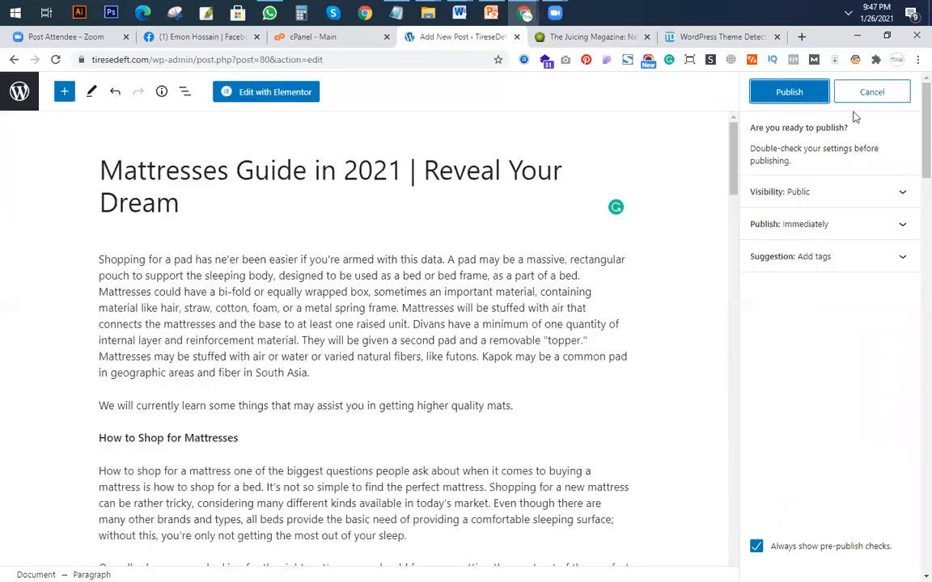
left_click(789, 92)
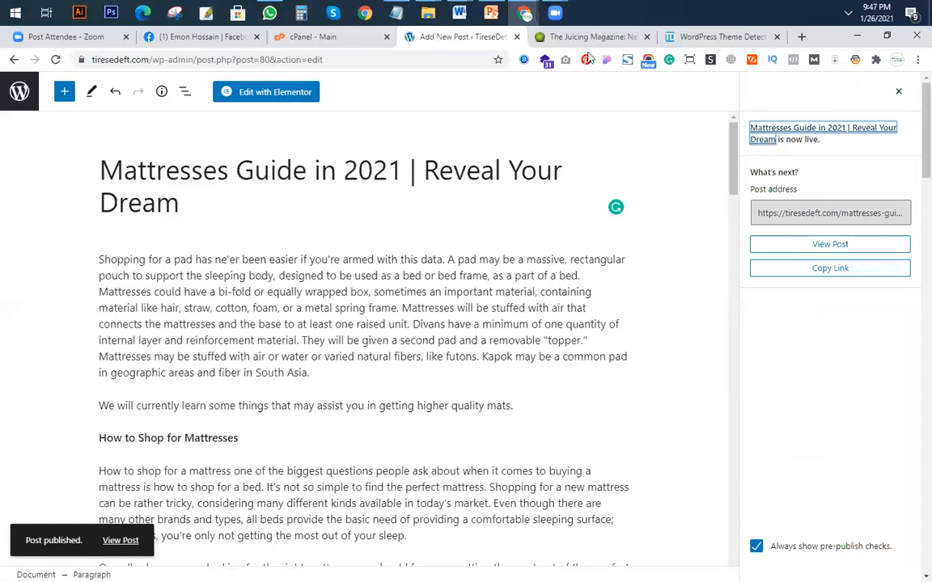
Check the live Home page in the incognito window for the new post in the Recent Post section.
left_click(521, 13)
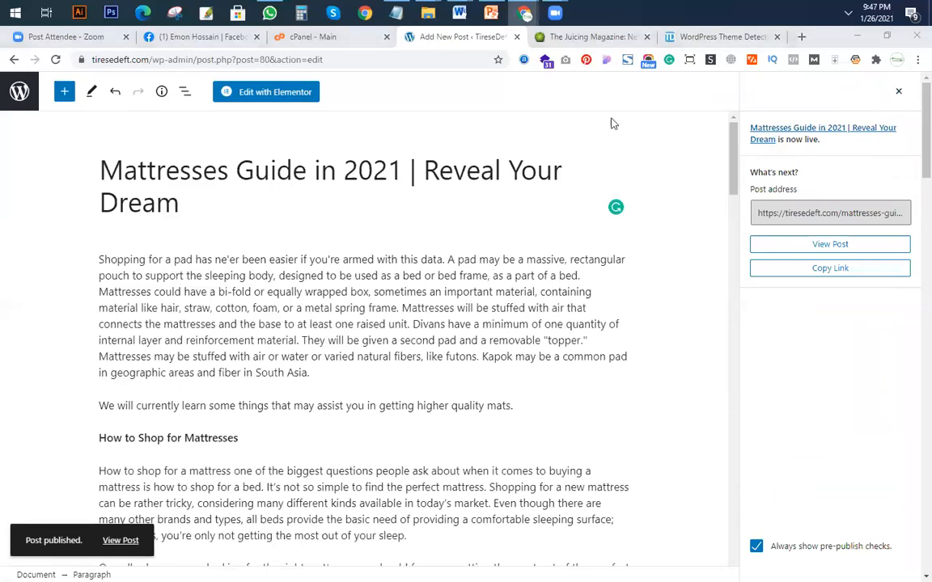
left_click(594, 97)
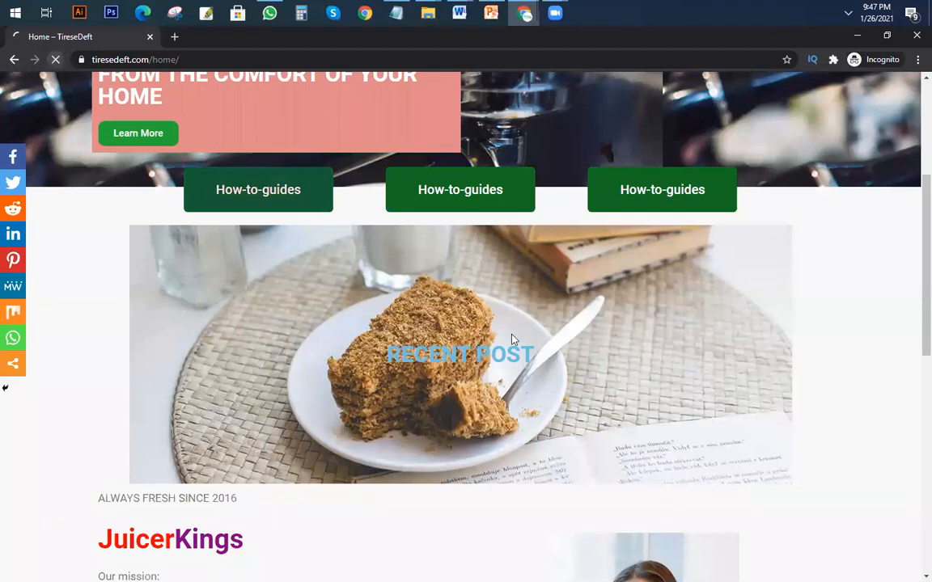
scroll(555, 370, "down", 3)
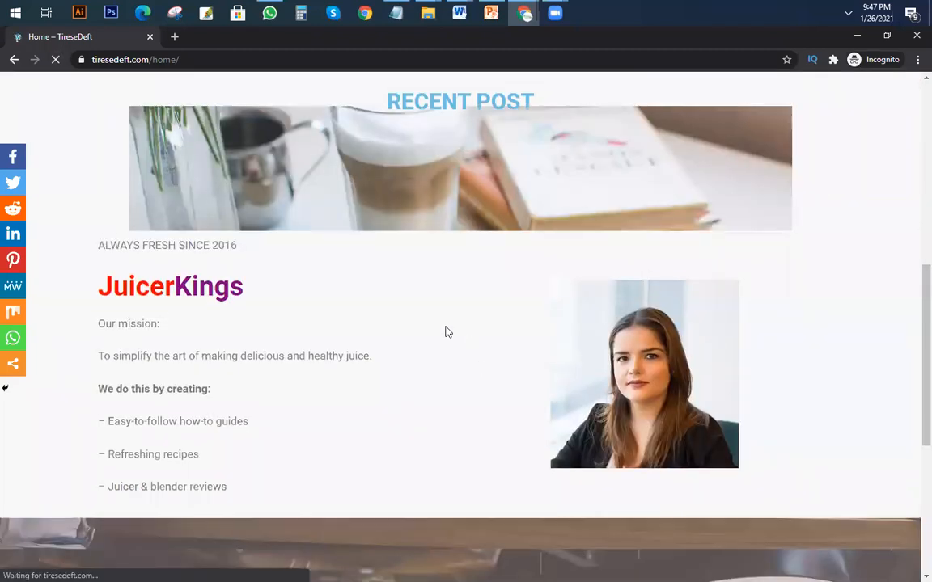
scroll(583, 384, "up", 3)
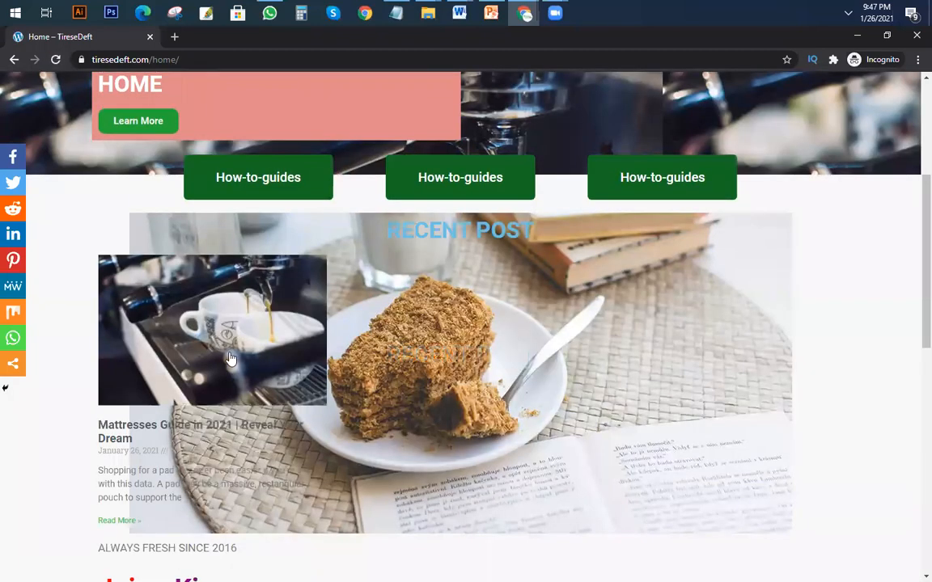
scroll(564, 375, "down", 1)
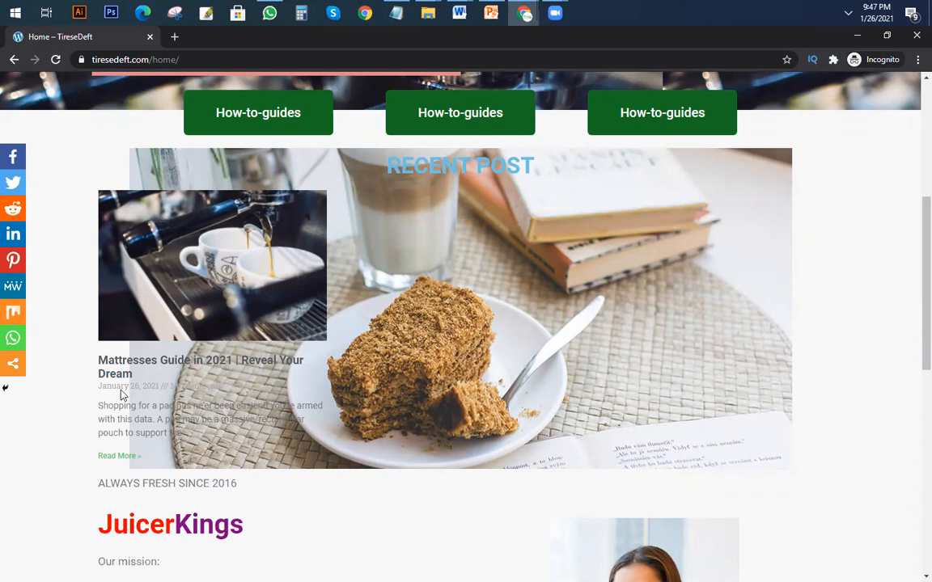
scroll(230, 364, "up", 4)
scroll(347, 324, "down", 3)
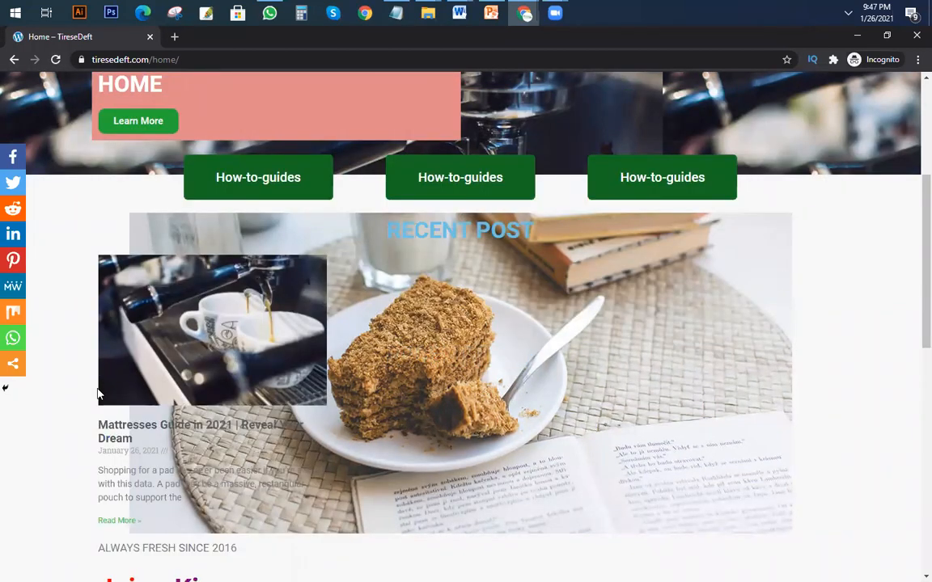
Review the Trending Posts cards on juicerkings.com for comparison and return to the post editor.
left_click(532, 22)
left_click(586, 85)
left_click(520, 22)
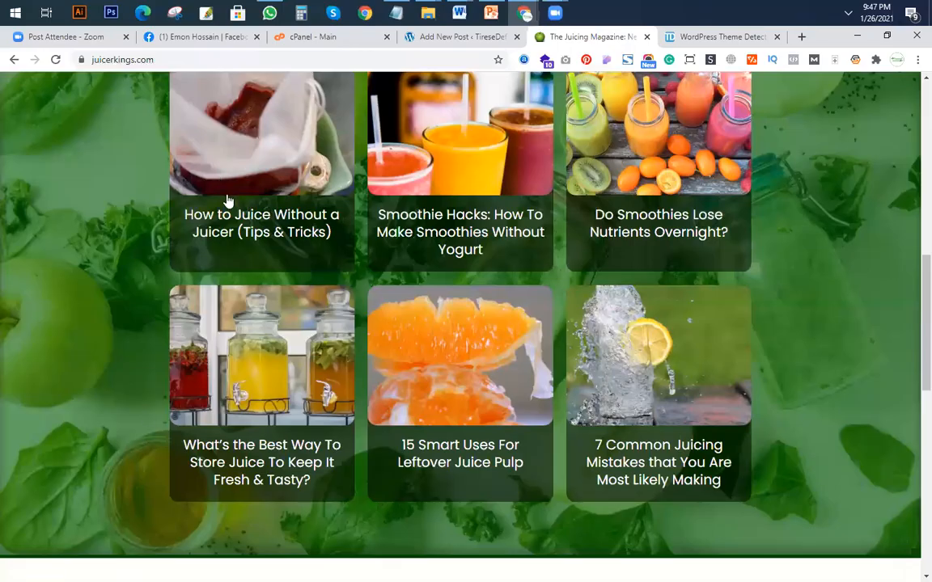
scroll(515, 129, "up", 3)
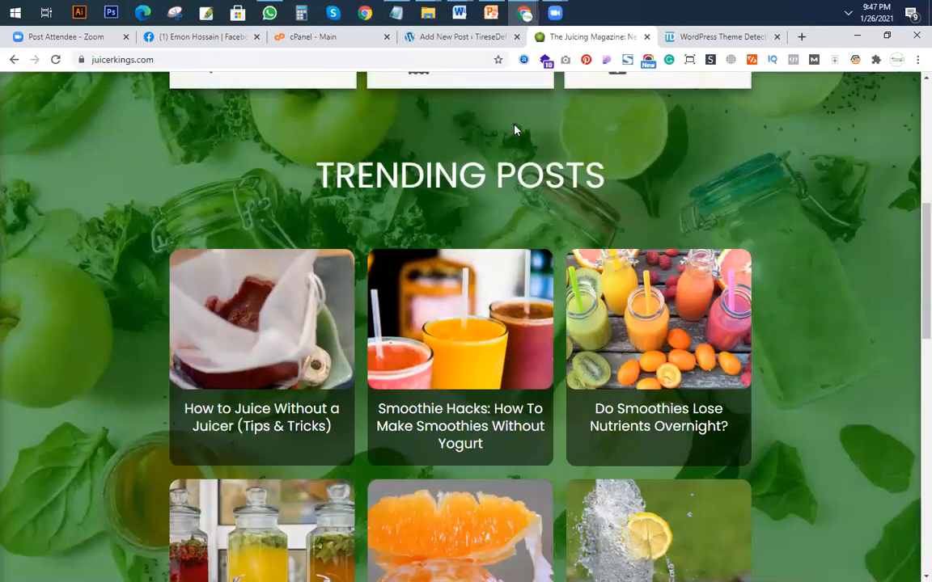
left_click(457, 36)
left_click(566, 37)
left_click(449, 38)
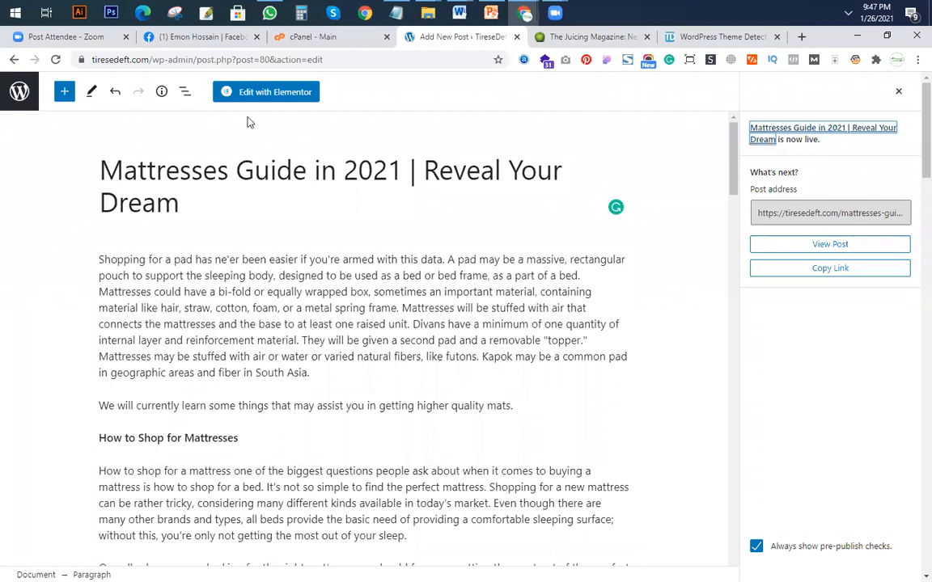
Leave the published post for the posts list and start another new post.
left_click(20, 94)
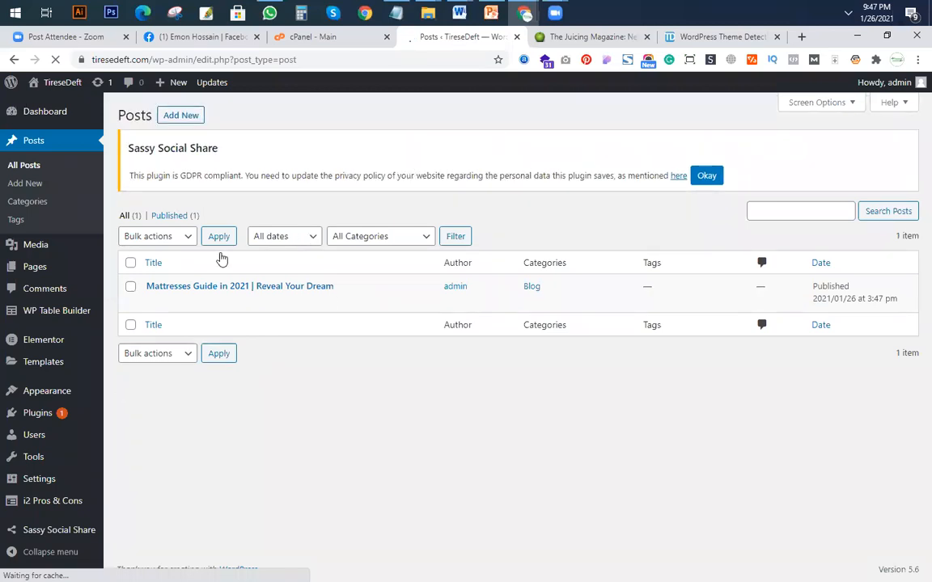
left_click(131, 288)
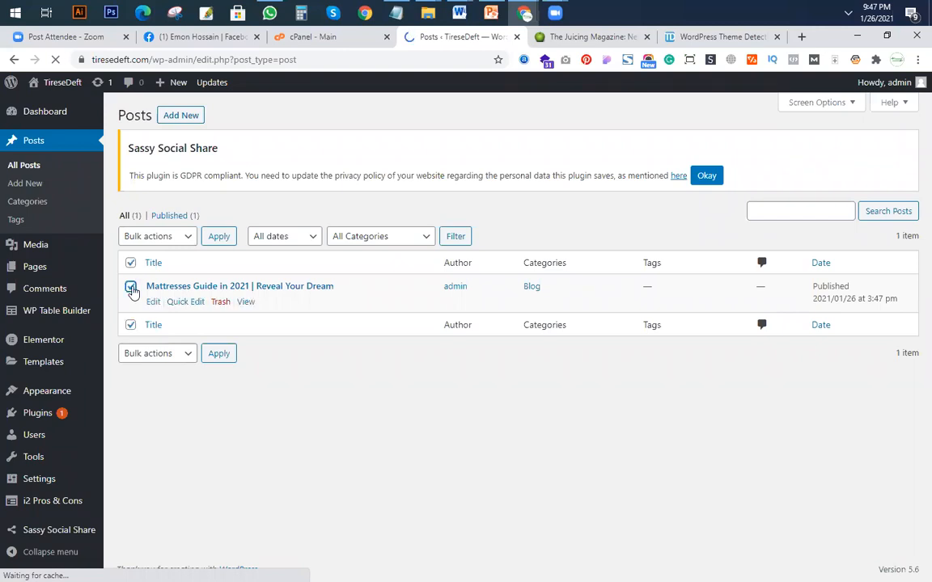
left_click(553, 458)
left_click(176, 116)
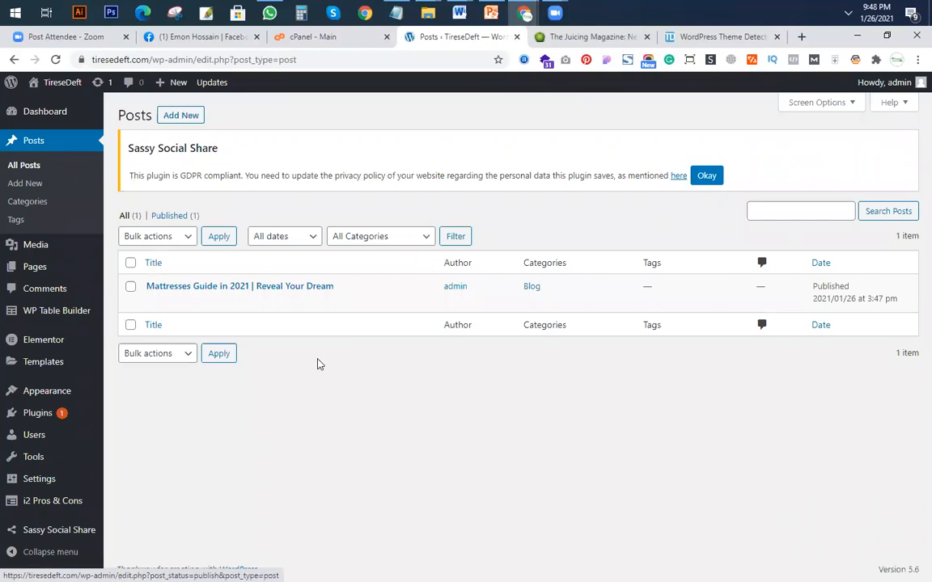
left_click(181, 116)
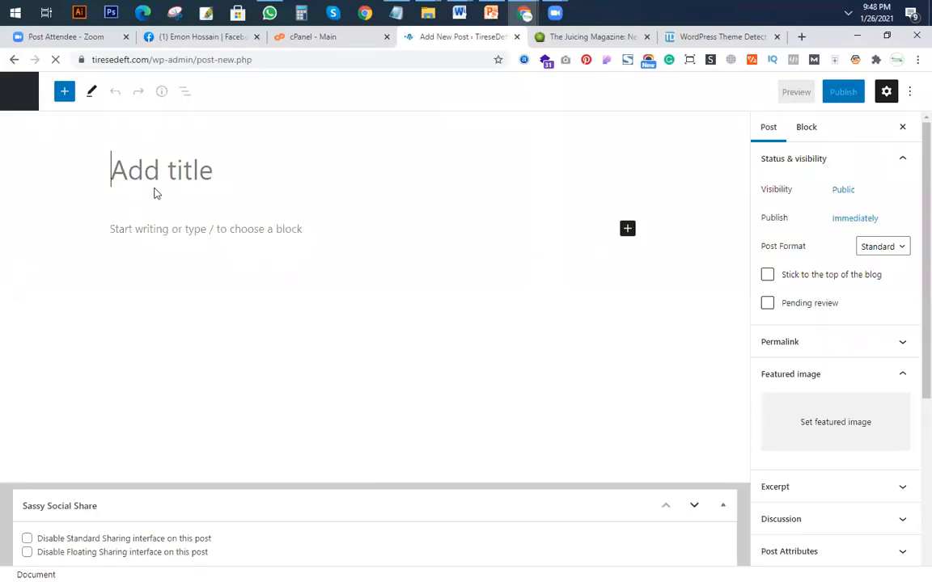
Paste the full text of the Dummy post Word document as the body of the new post.
left_click(463, 19)
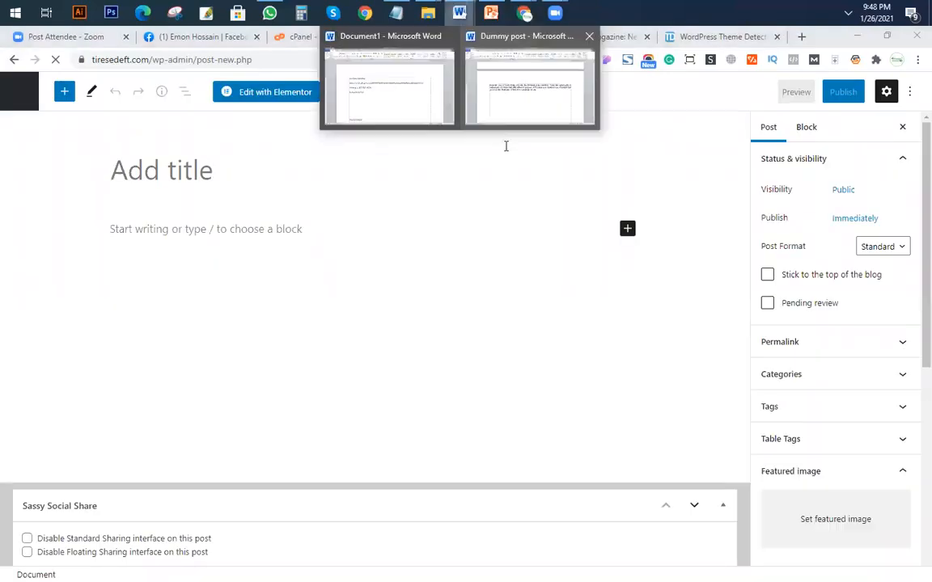
left_click(507, 107)
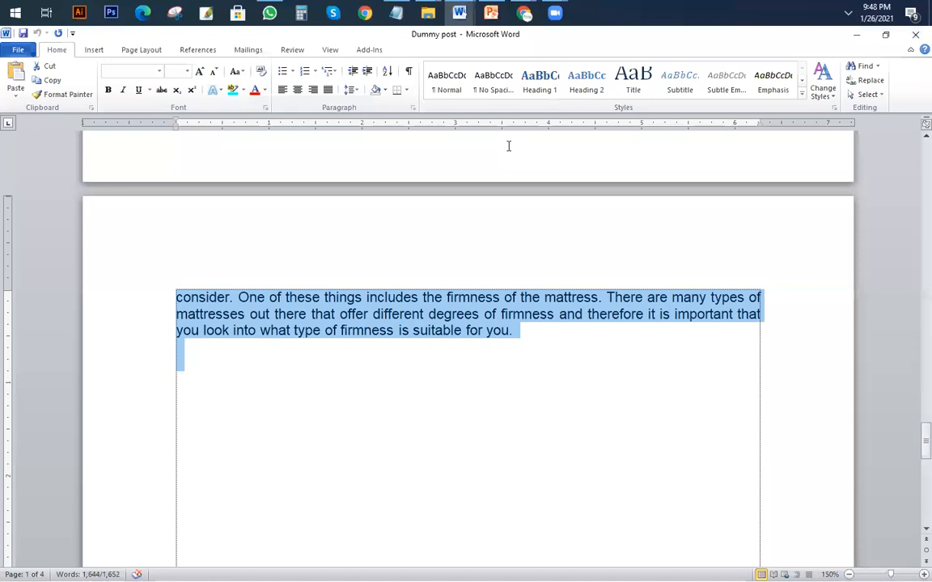
key("alt+Tab")
left_click(134, 226)
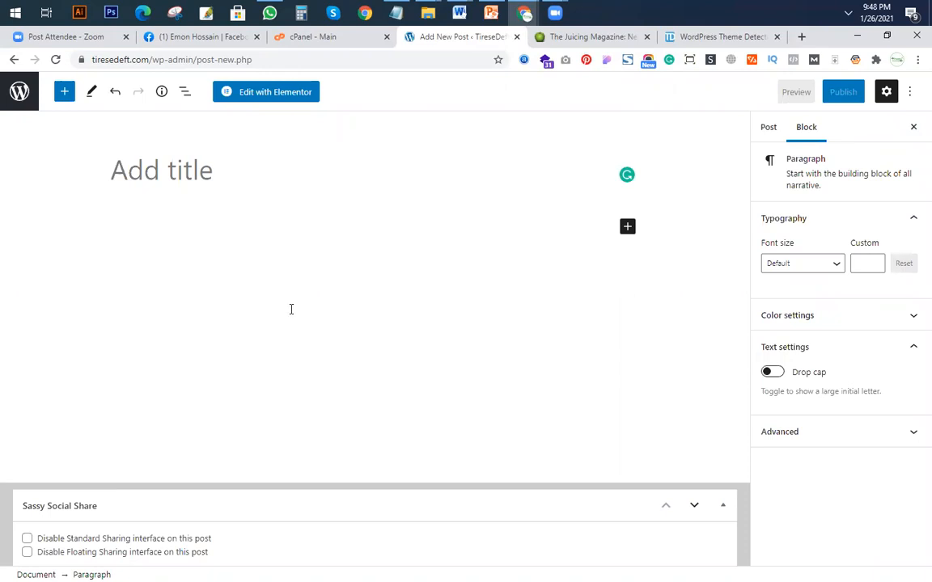
key("ctrl+v")
scroll(10, 225, "up", 10)
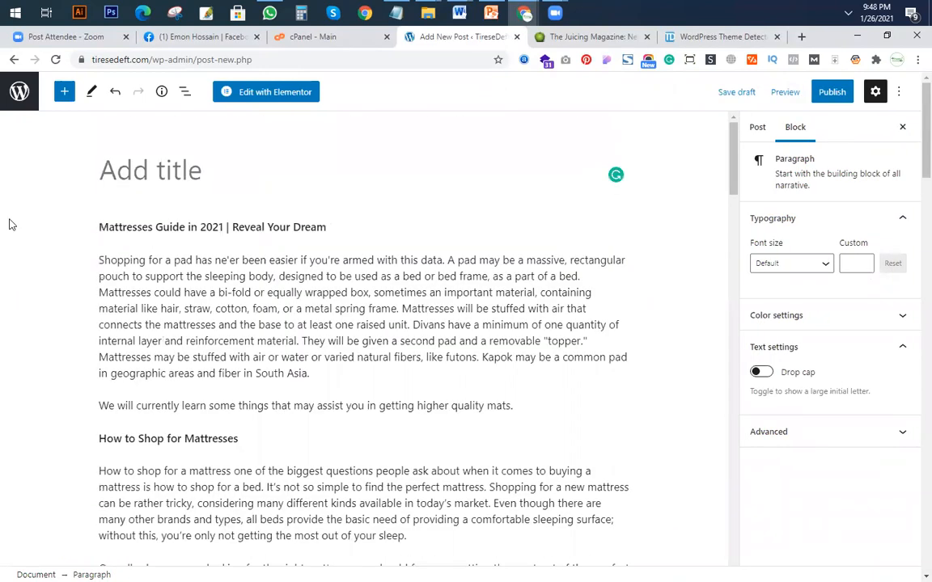
Move the line "Mattresses Guide in 2021 | Reveal Your Dream" from the body into the post title and delete the leftover empty block.
triple_click(10, 225)
key("ctrl+x")
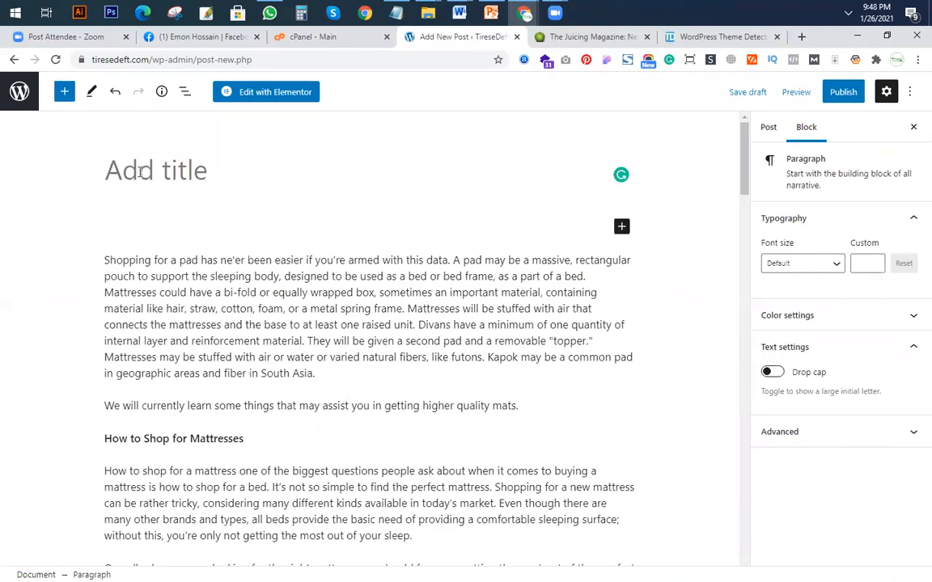
left_click(139, 173)
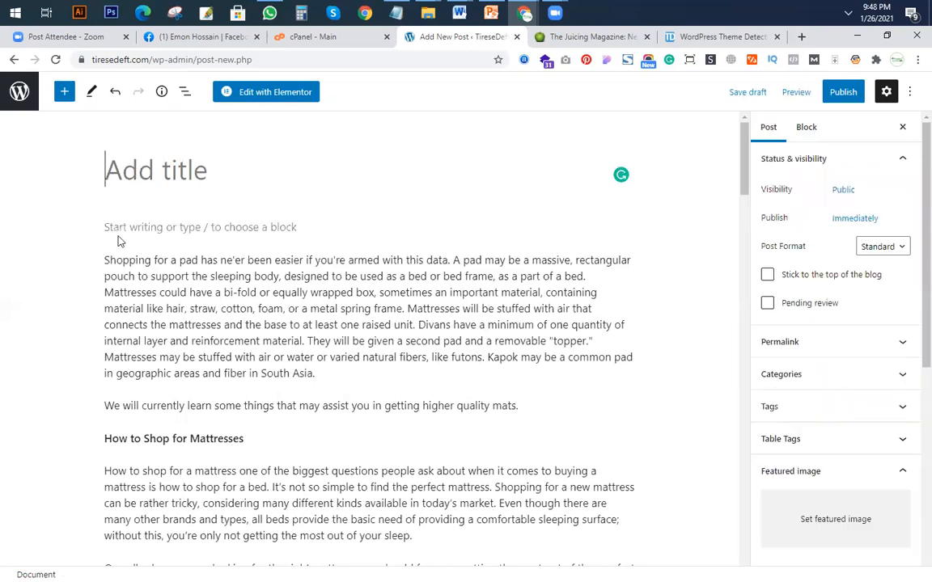
left_click(115, 233)
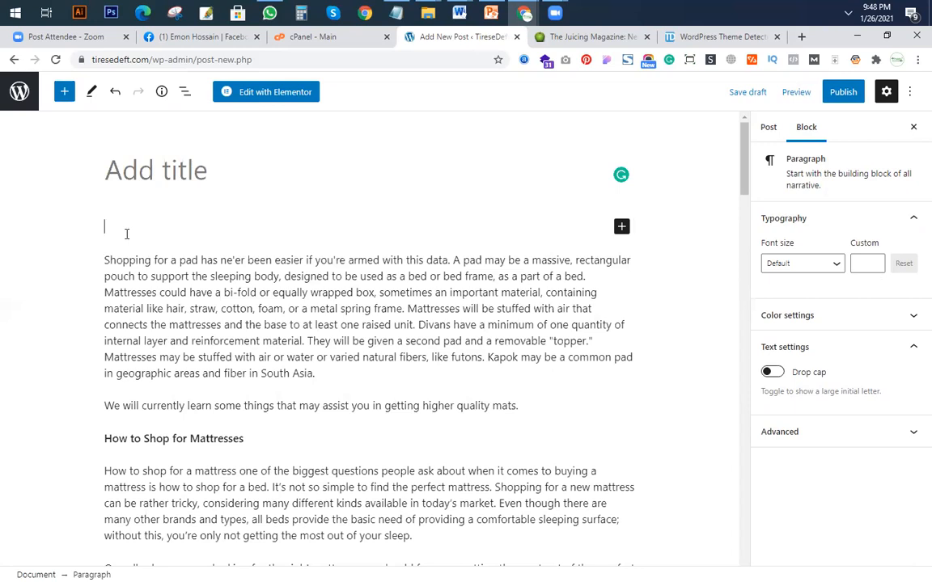
key("Delete")
left_click(139, 172)
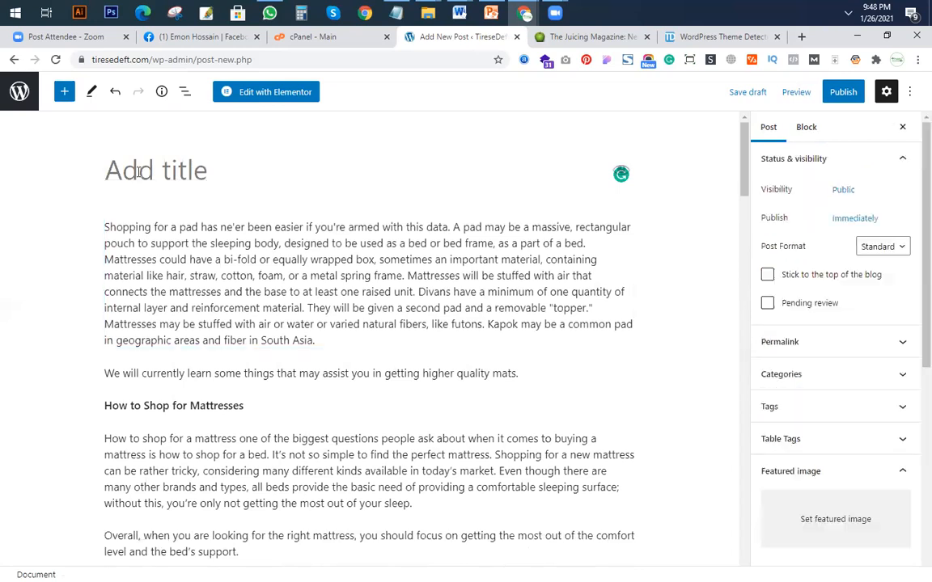
key("ctrl+v")
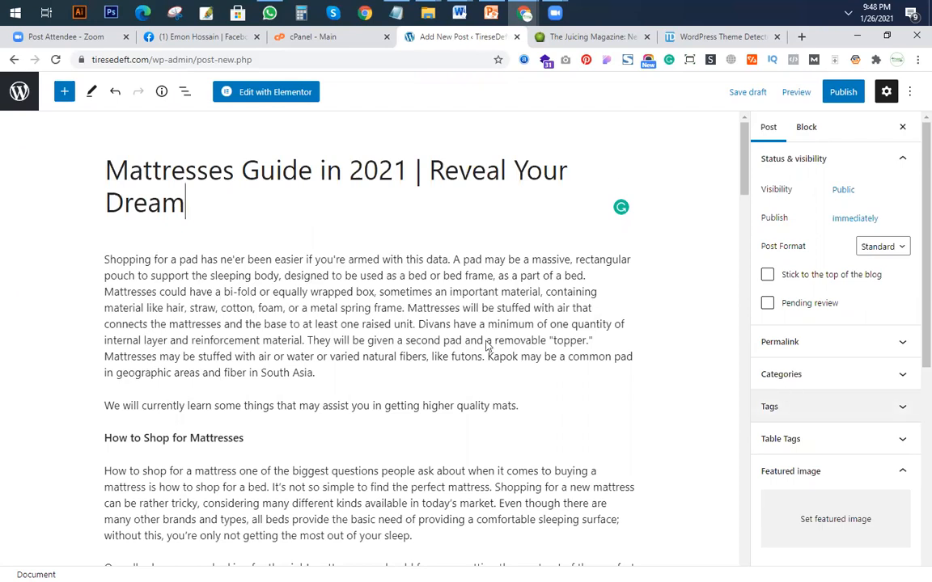
Set the portrait photo of the woman in the dark blazer as the post's featured image from the Media Library.
scroll(706, 385, "down", 1)
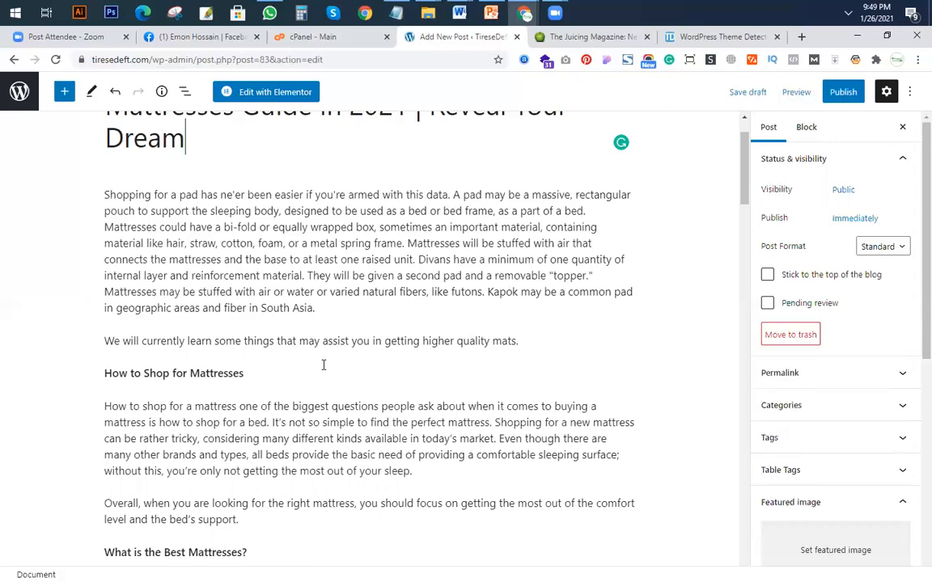
scroll(631, 437, "up", 1)
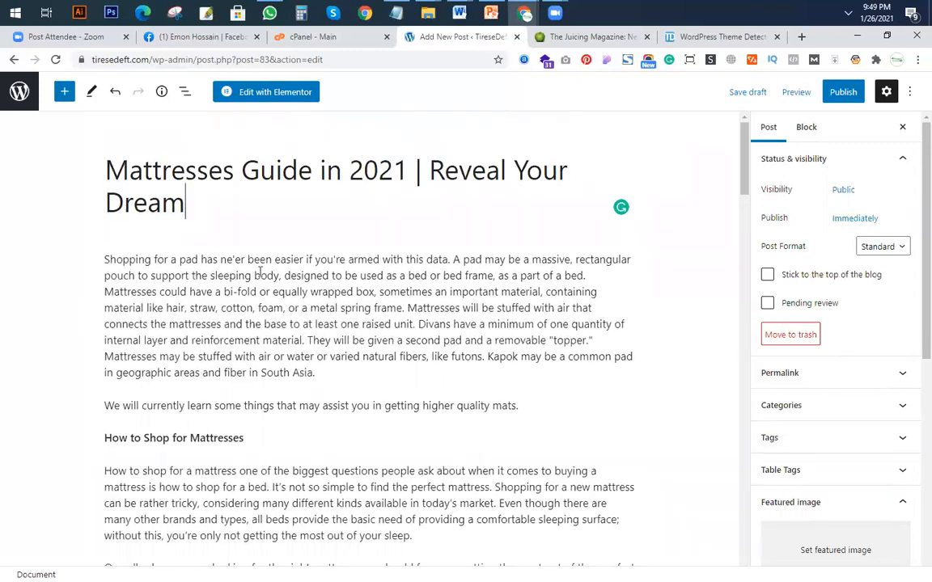
left_click(816, 507)
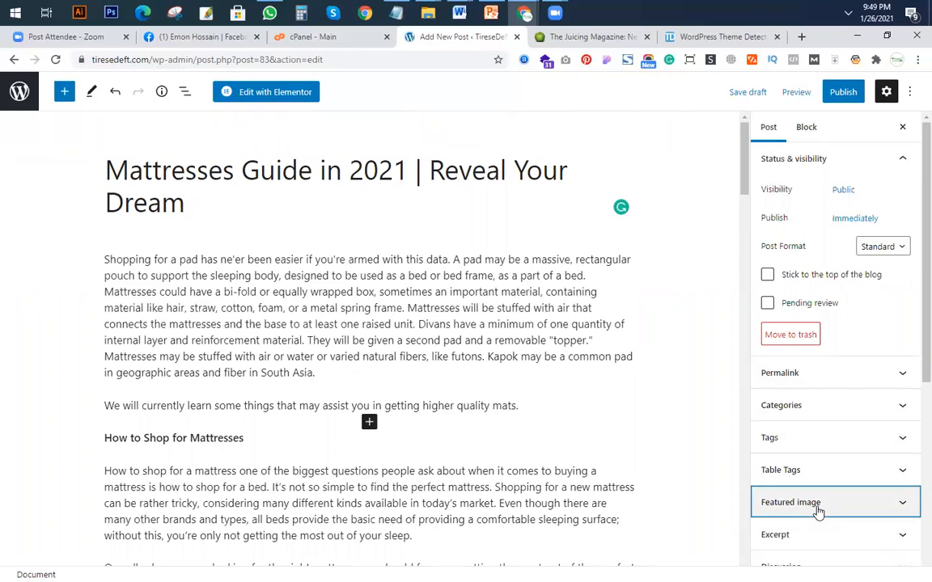
left_click(850, 511)
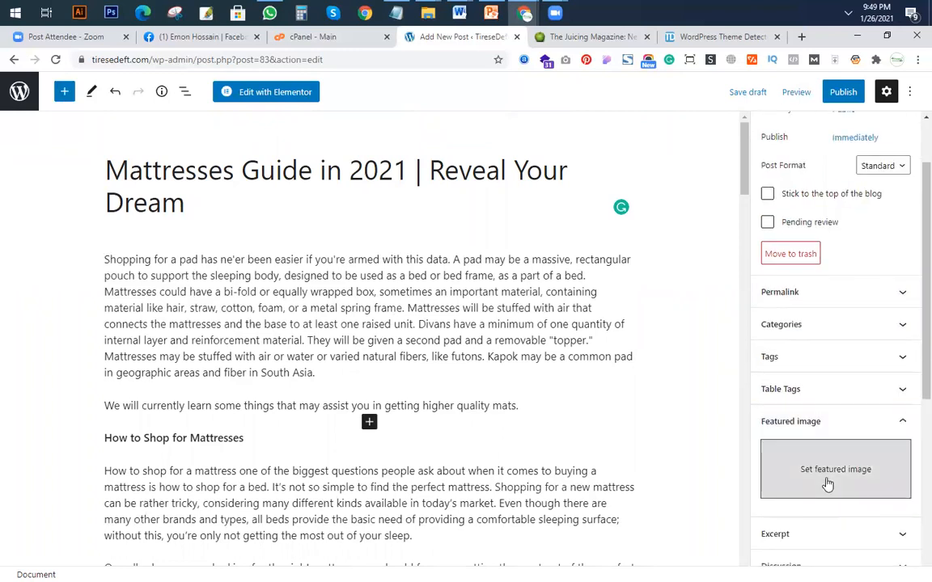
left_click(826, 482)
left_click(177, 266)
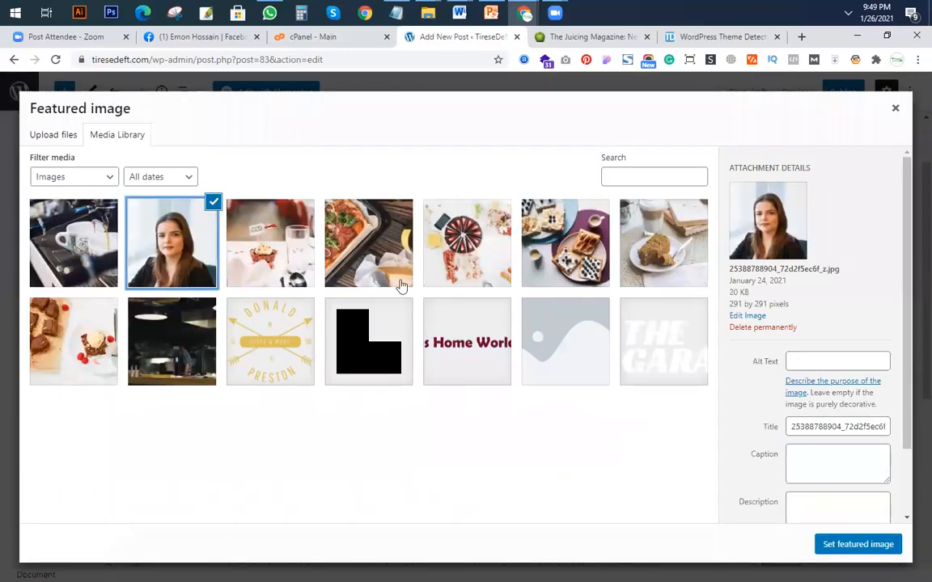
left_click(859, 544)
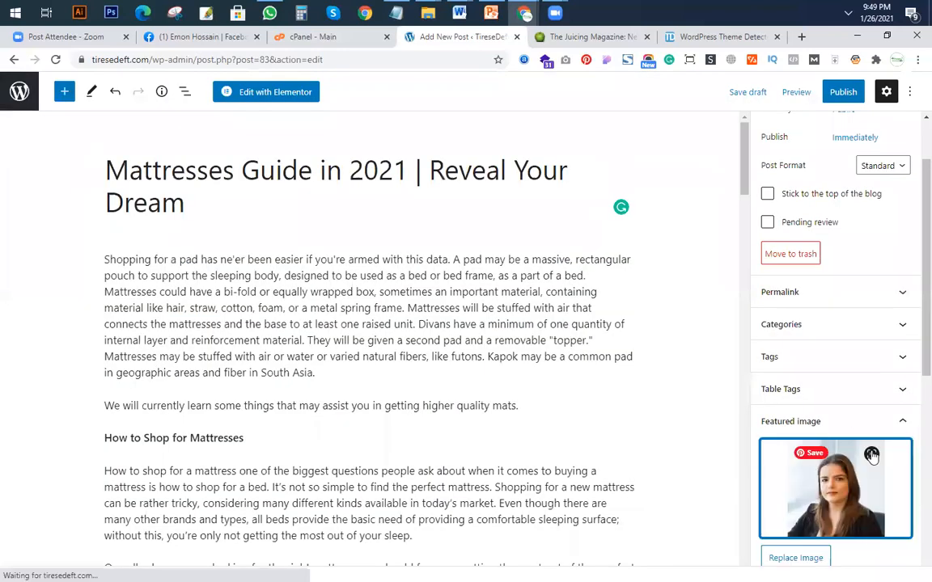
Assign the Hamilton, Blender scraper and Buying Guide categories to the post.
scroll(850, 399, "up", 1)
scroll(708, 390, "down", 1)
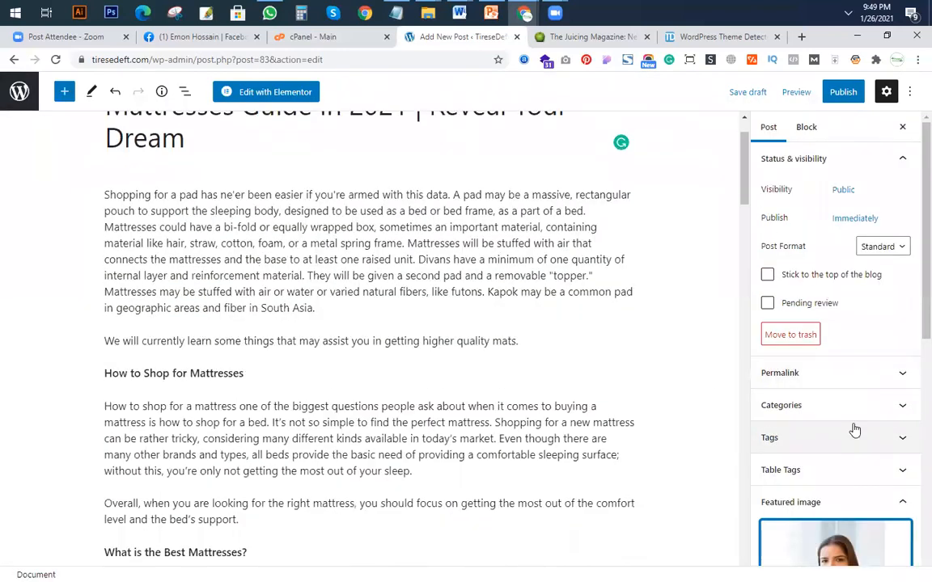
left_click(846, 411)
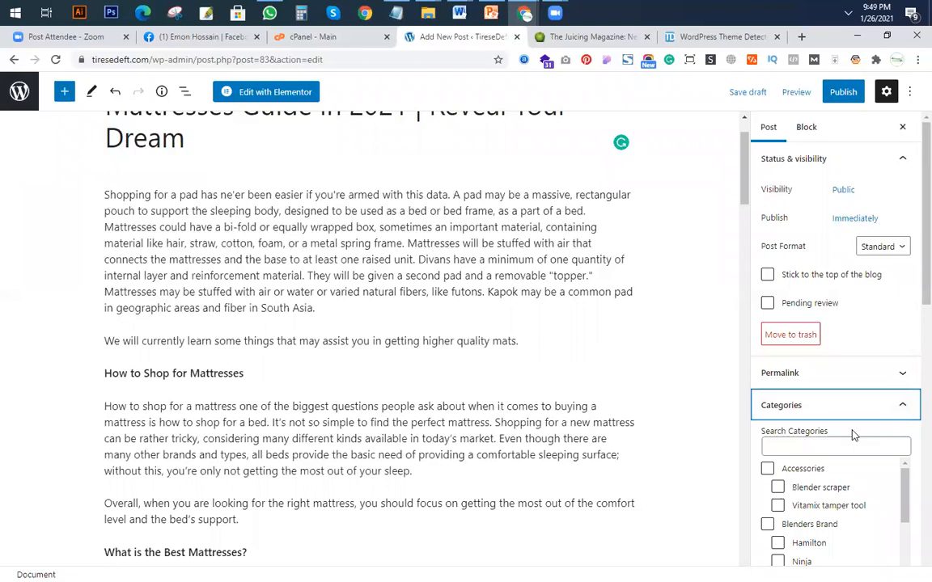
scroll(794, 402, "down", 2)
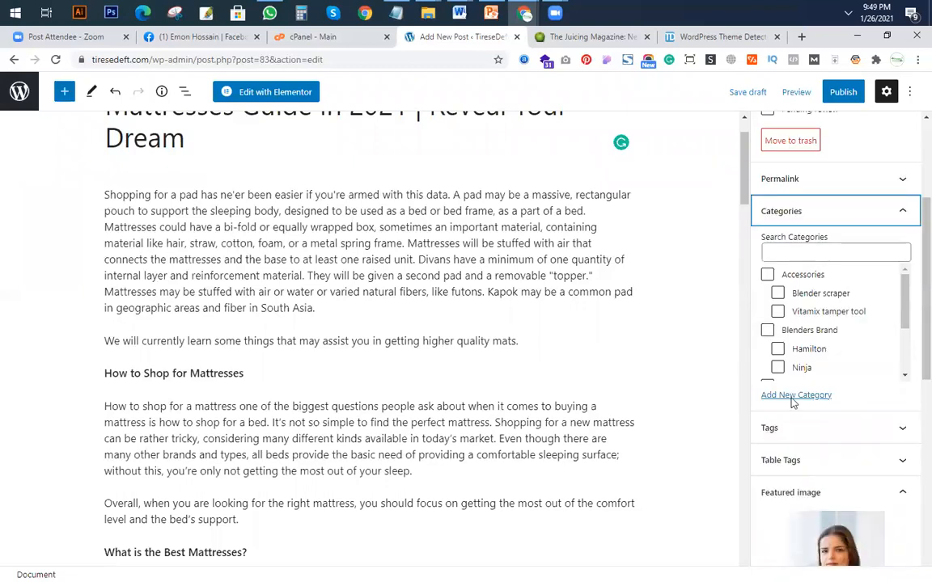
left_click(778, 349)
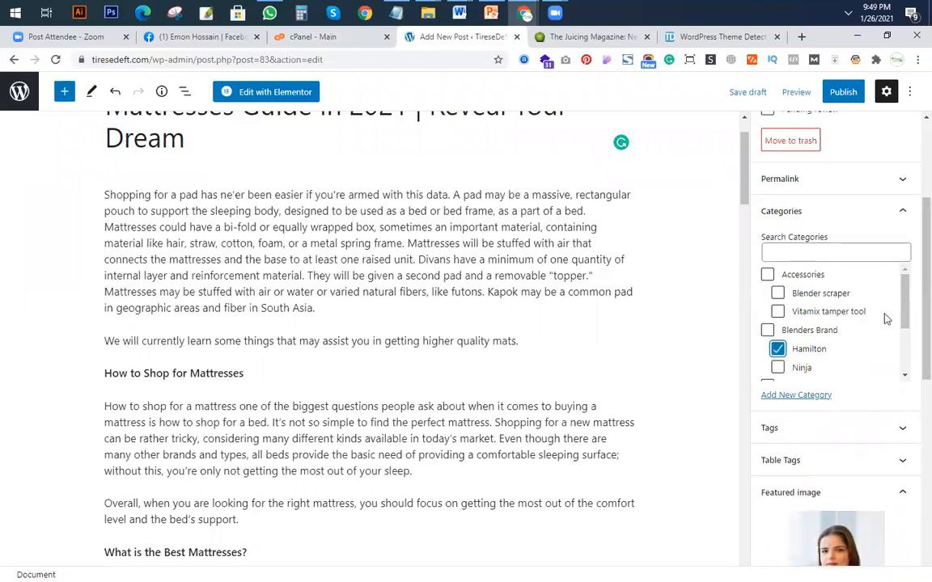
left_click(777, 293)
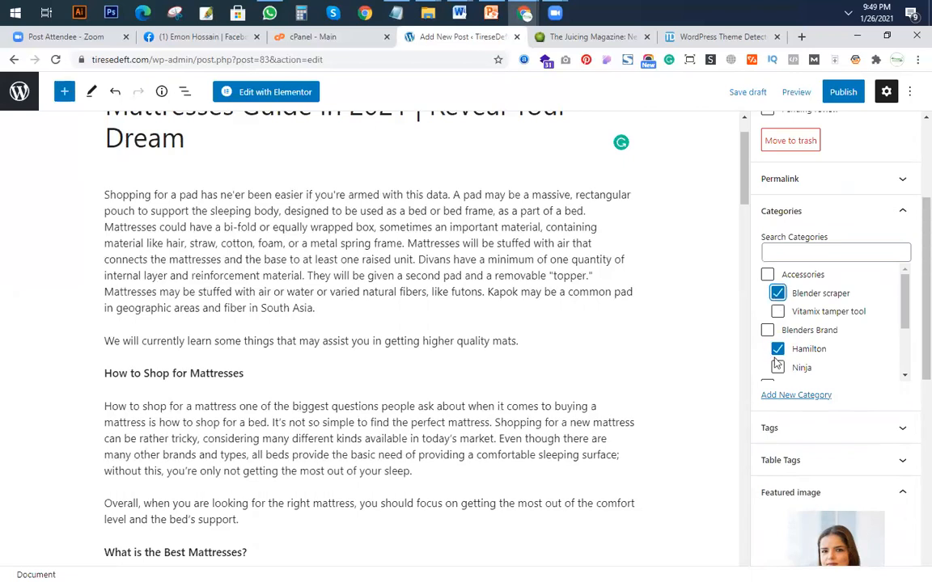
scroll(803, 357, "down", 3)
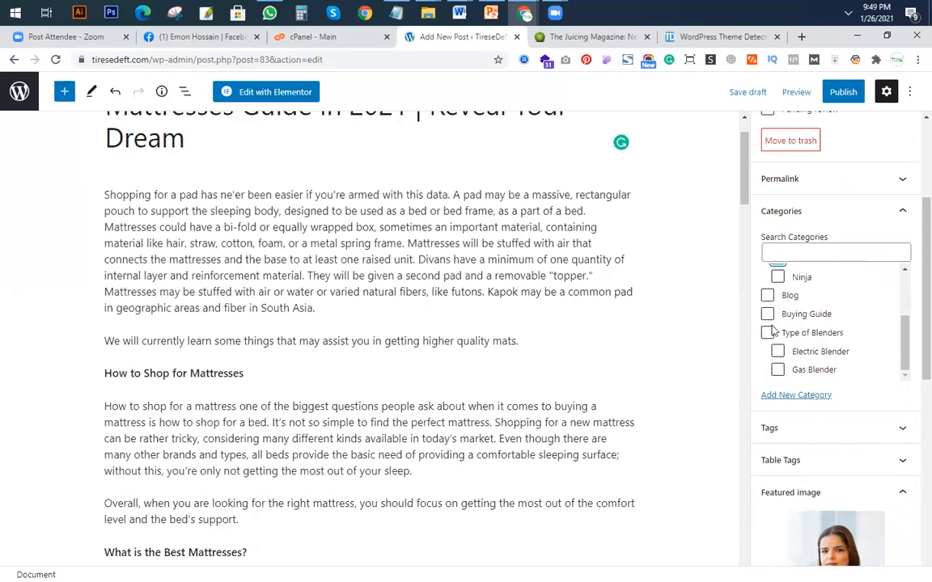
left_click(768, 314)
Remove the Hamilton and Blender scraper categories from the post, keeping only Buying Guide assigned.
scroll(801, 339, "up", 2)
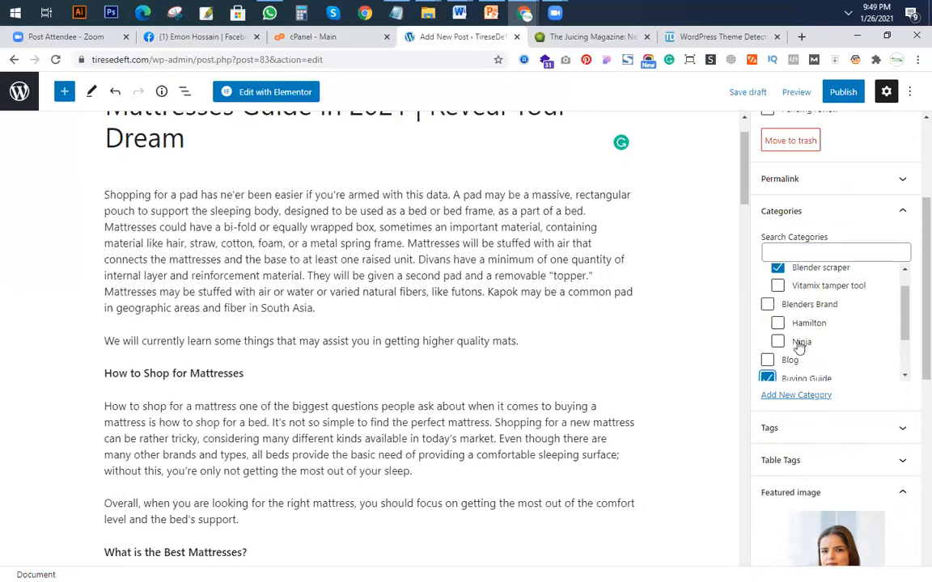
scroll(808, 339, "down", 2)
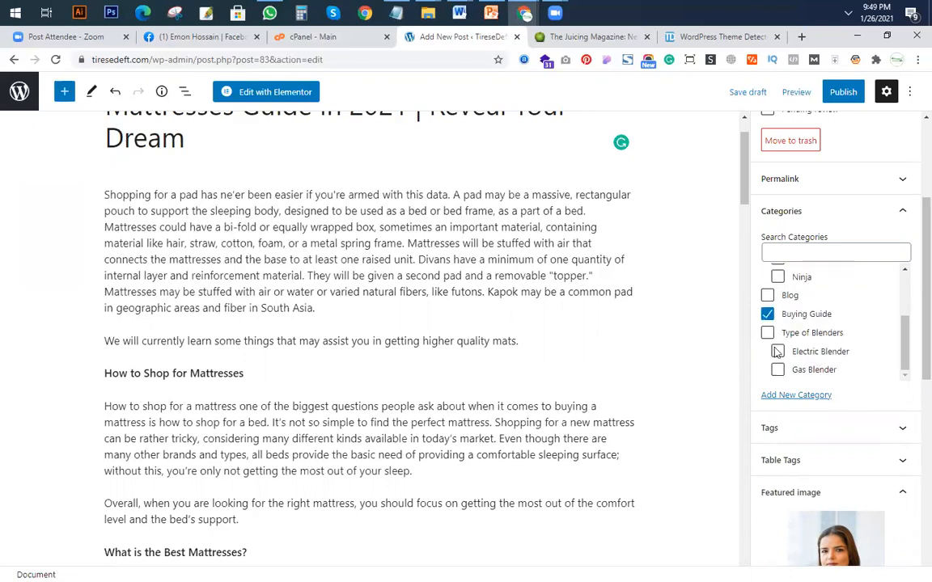
scroll(774, 320, "up", 1)
scroll(774, 318, "up", 3)
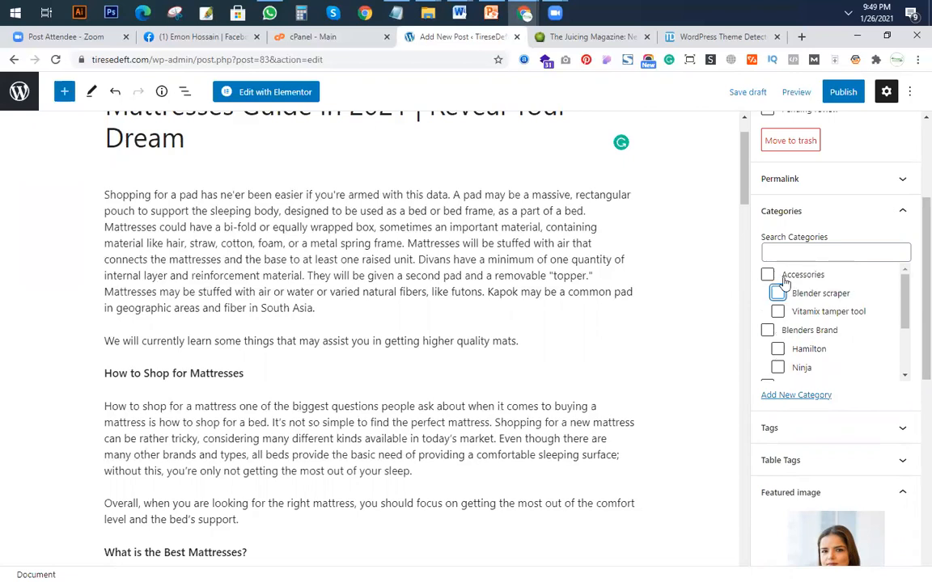
left_click(777, 294)
scroll(781, 320, "down", 2)
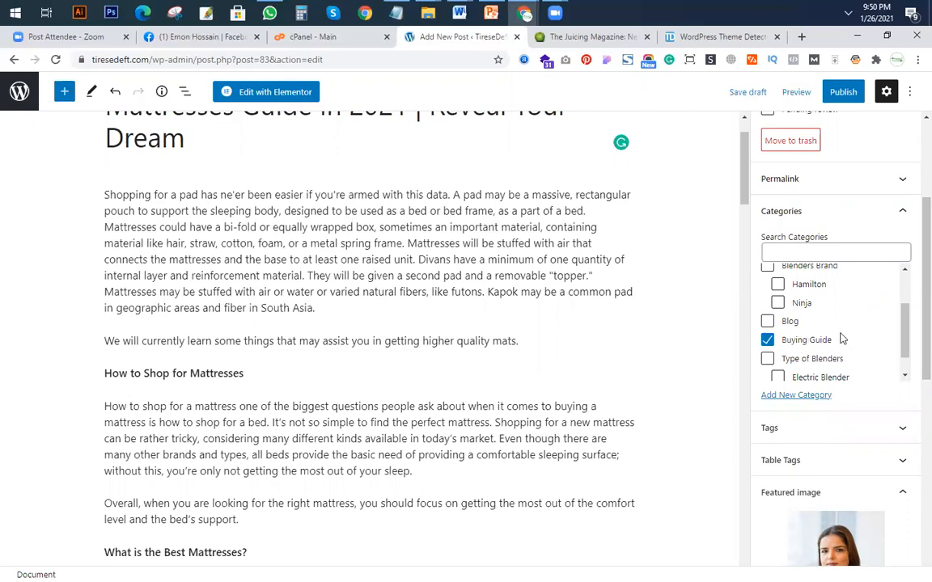
scroll(801, 340, "up", 2)
scroll(791, 323, "down", 2)
scroll(791, 324, "up", 2)
left_click(778, 293)
scroll(792, 321, "down", 3)
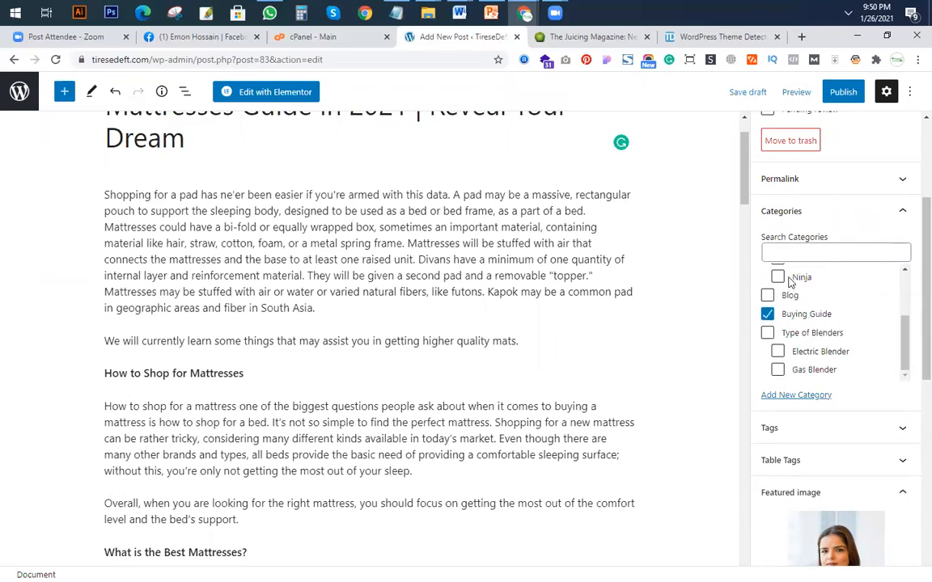
scroll(801, 344, "down", 3)
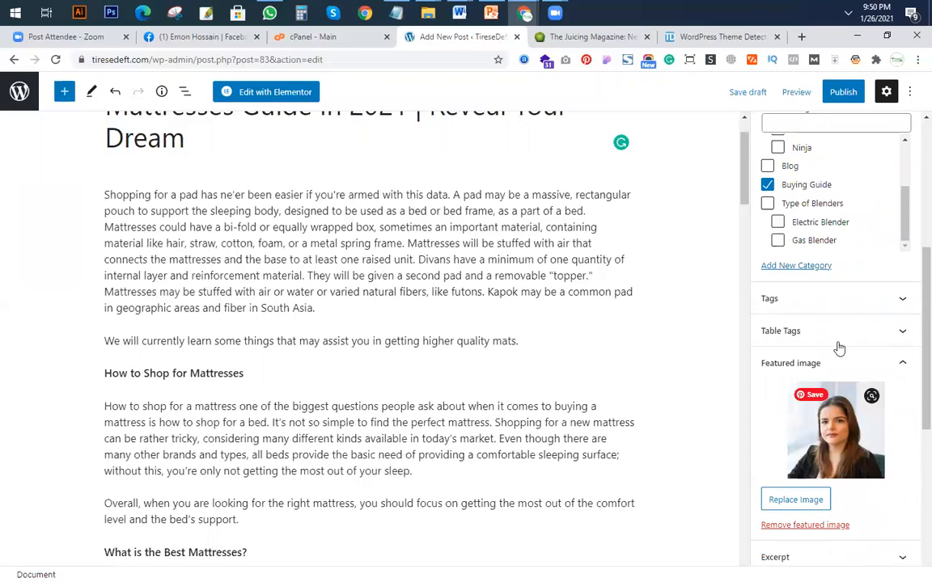
Publish the post, return to the posts list and start another new post.
left_click(842, 92)
left_click(809, 96)
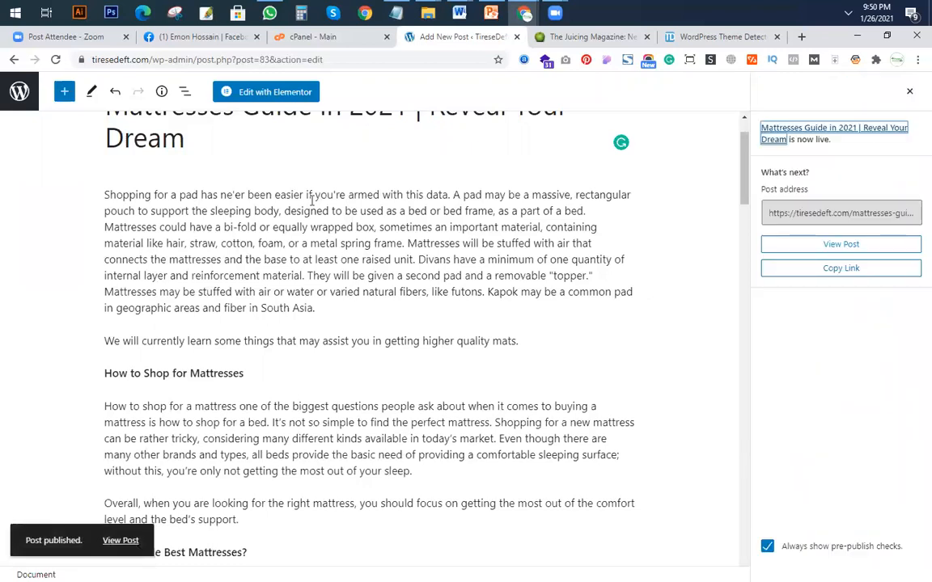
scroll(309, 197, "up", 1)
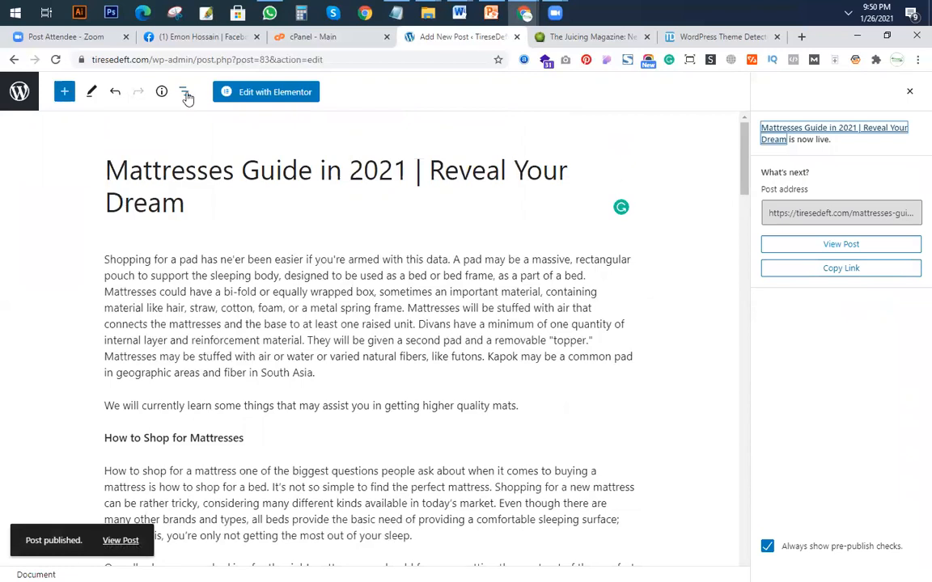
left_click(18, 90)
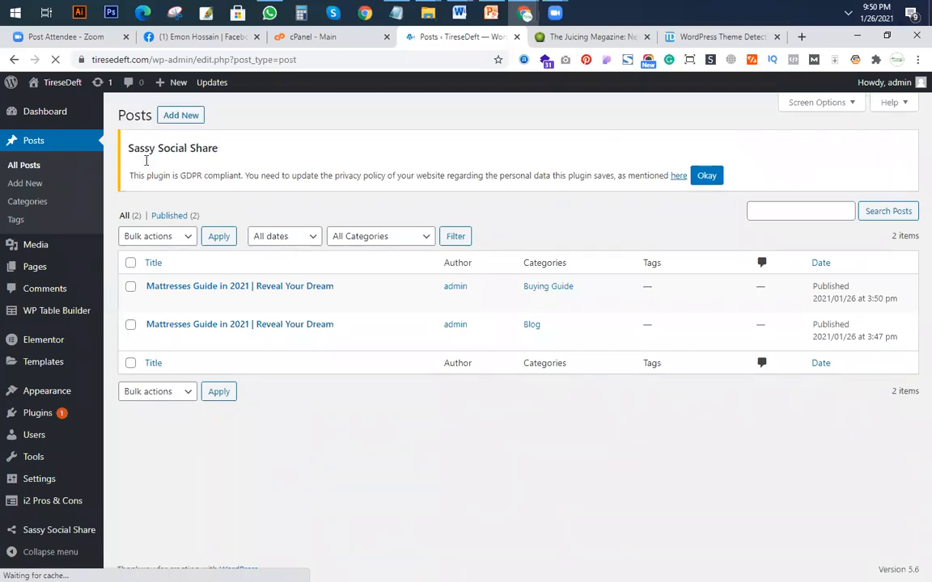
left_click(193, 121)
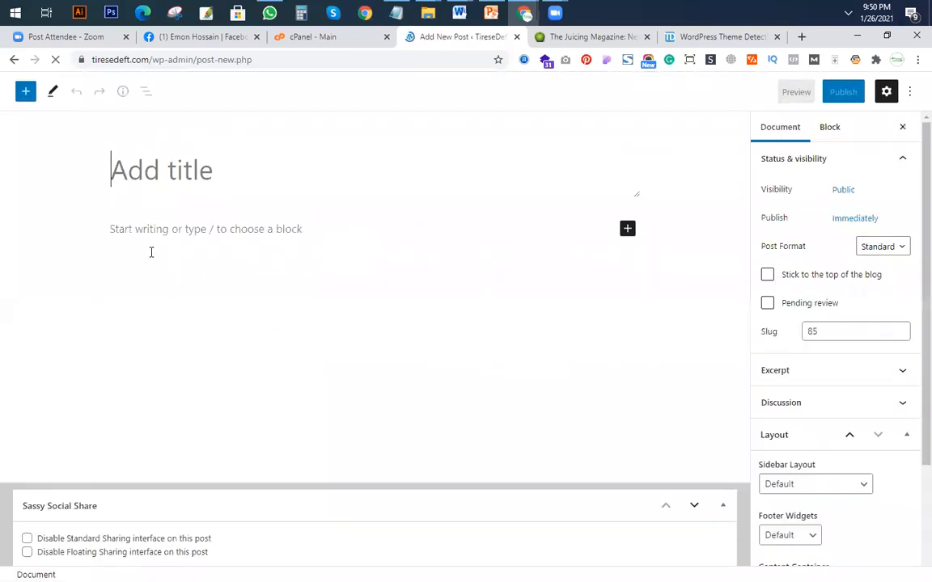
Paste the full text of the Dummy post Word document into the body of the new post.
mouse_move(459, 12)
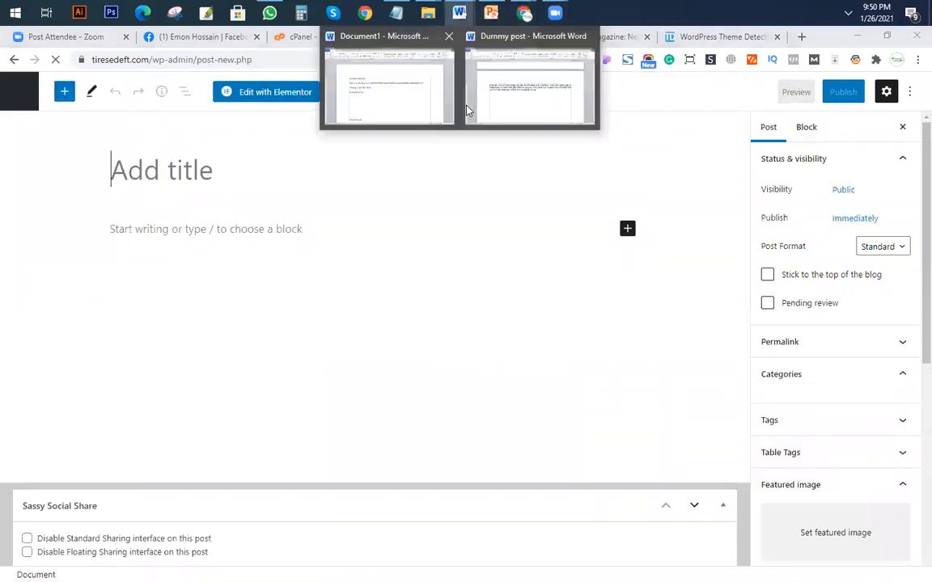
left_click(532, 98)
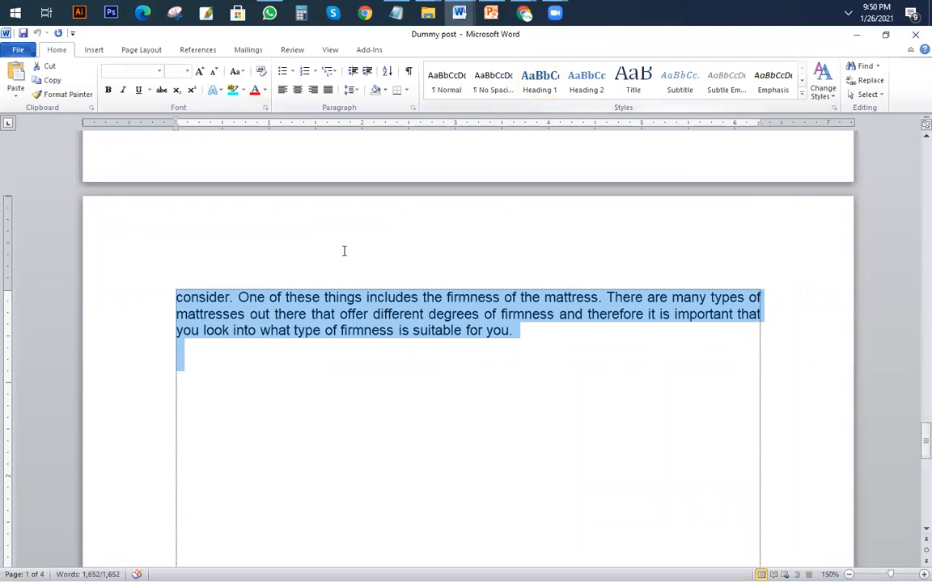
key("alt+Tab")
left_click(147, 226)
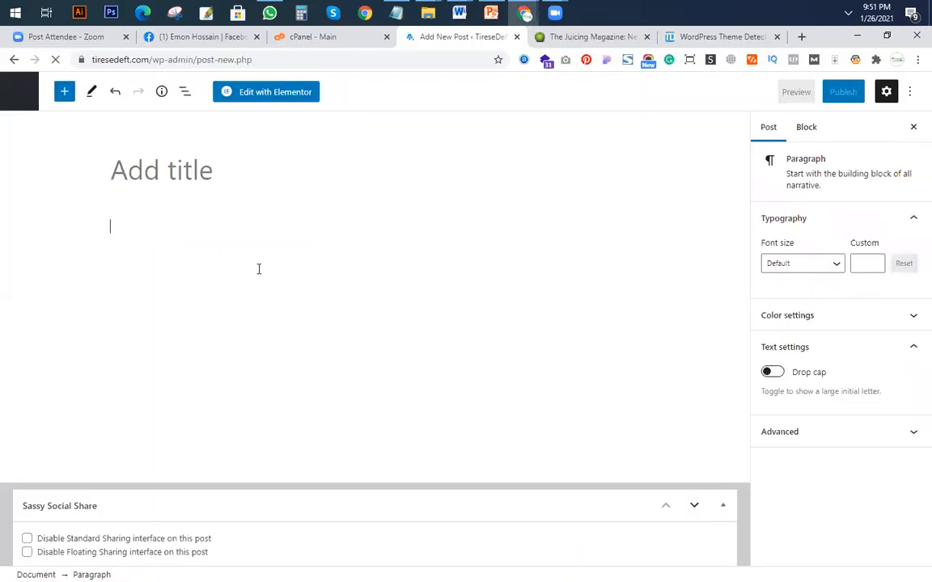
key("ctrl+v")
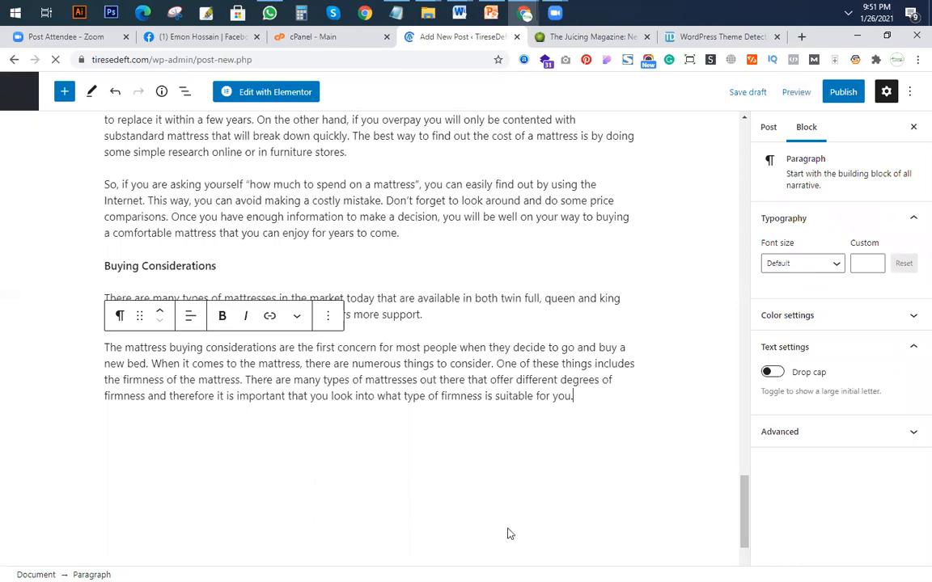
Move the line "Mattresses Guide in 2021 | Reveal Your Dream" from the body into the post title and strip its strong tags.
scroll(509, 534, "up", 20)
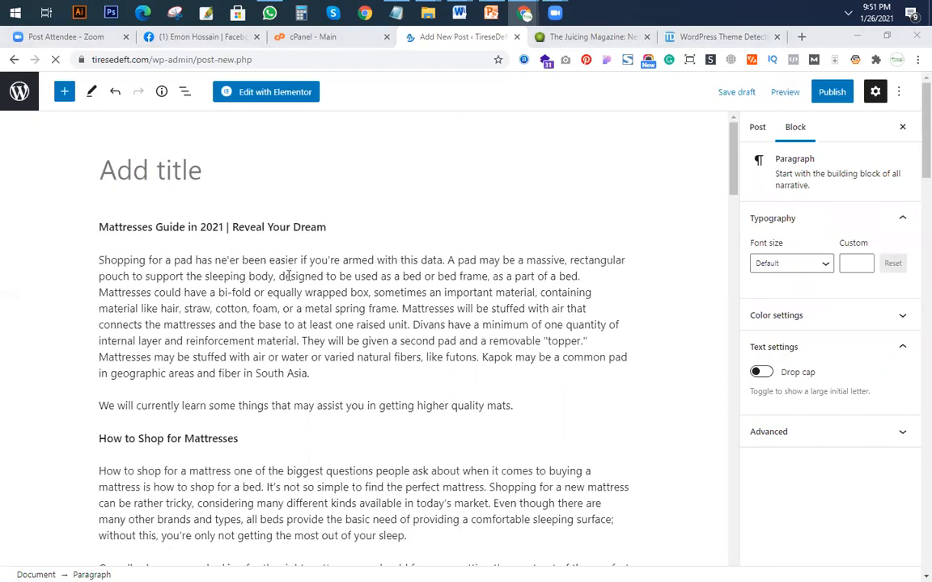
triple_click(340, 229)
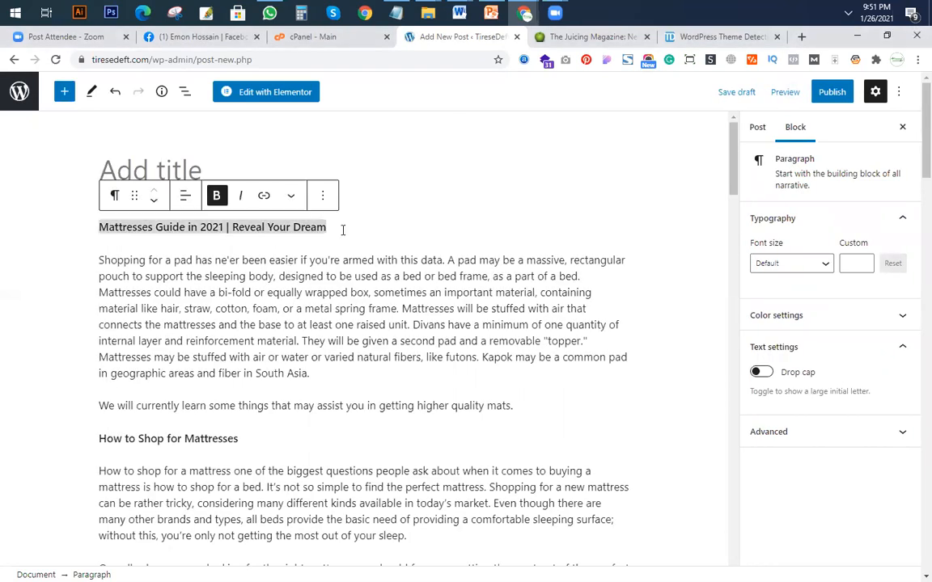
key("ctrl+x")
left_click(146, 167)
key("ctrl+v")
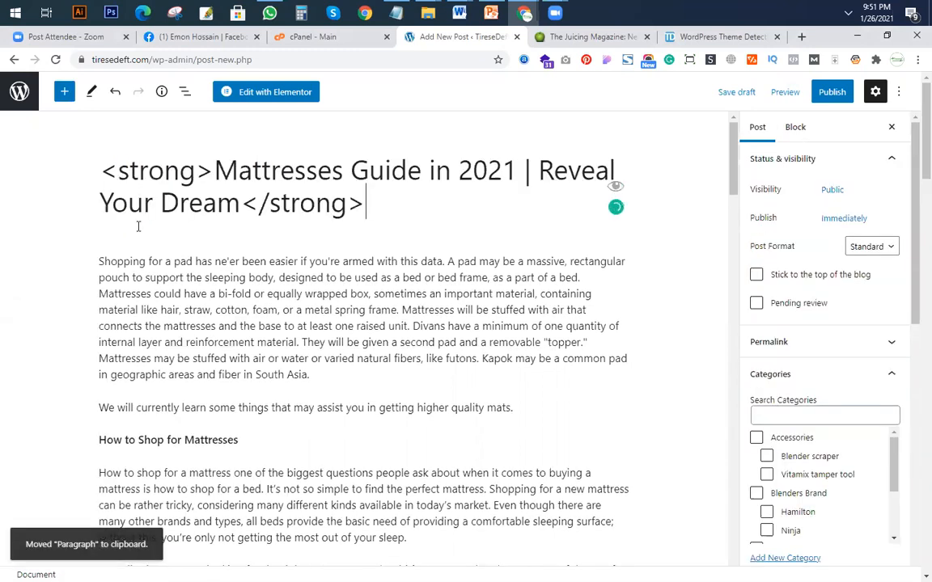
left_click_drag(213, 170, 4, 140)
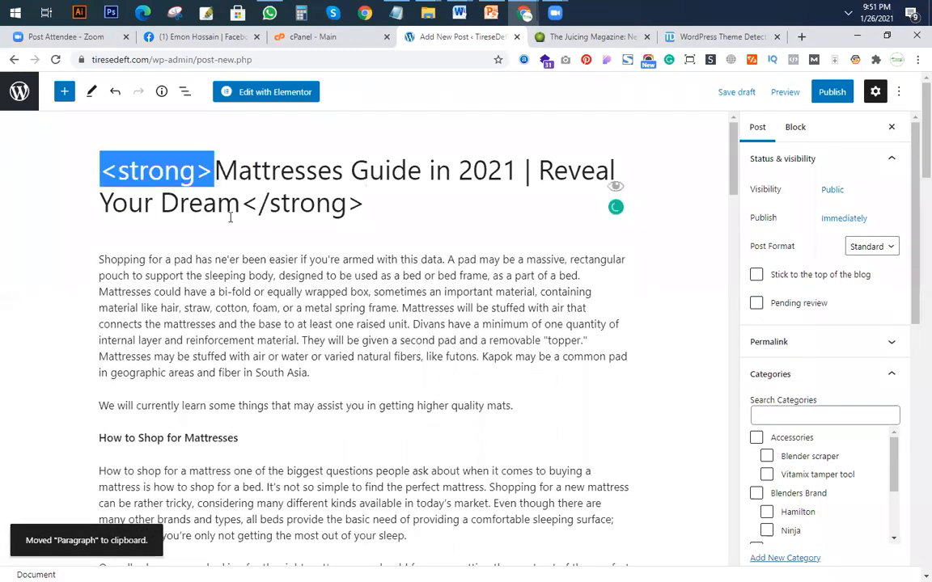
key("BackSpace")
left_click_drag(312, 203, 179, 203)
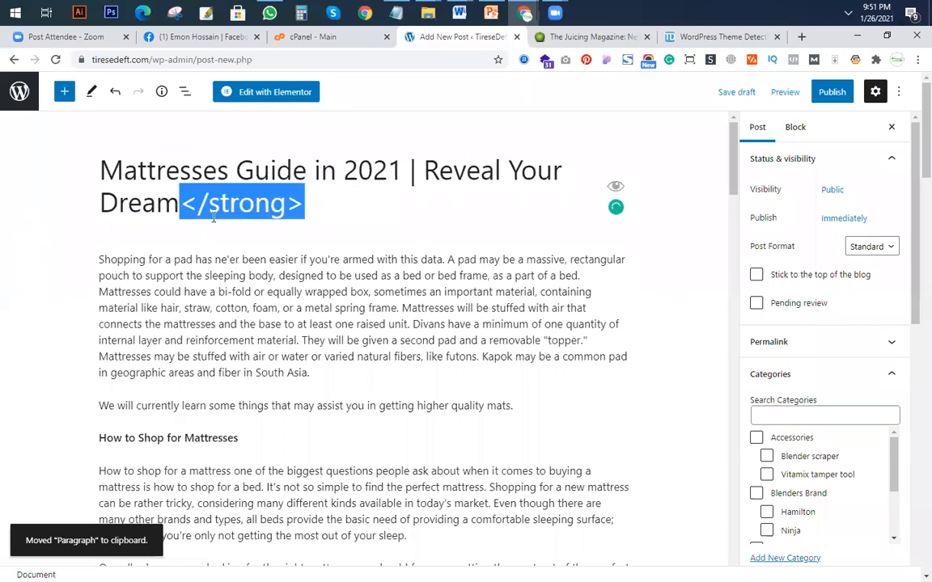
key("BackSpace")
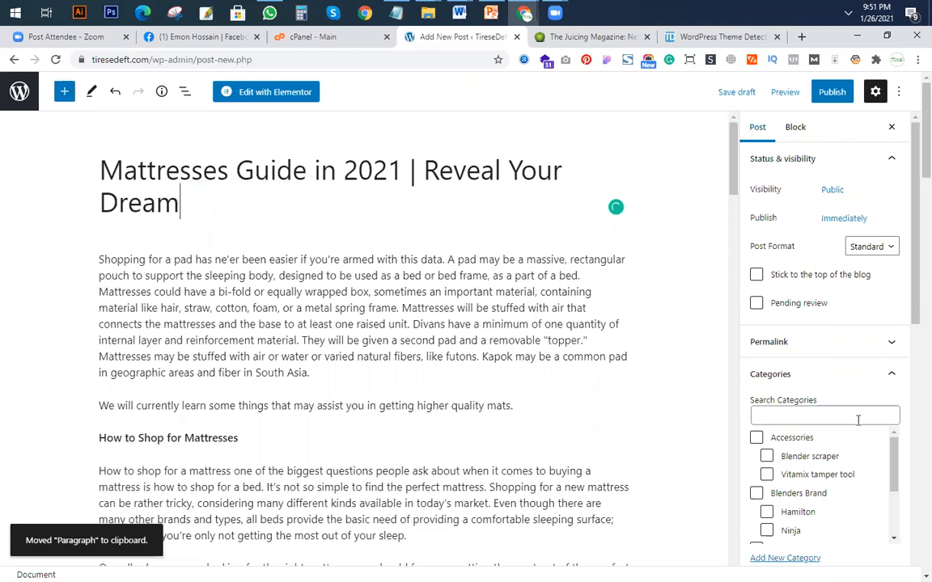
Set the homemade pizza photo from the Media Library as the post's featured image.
scroll(849, 435, "down", 7)
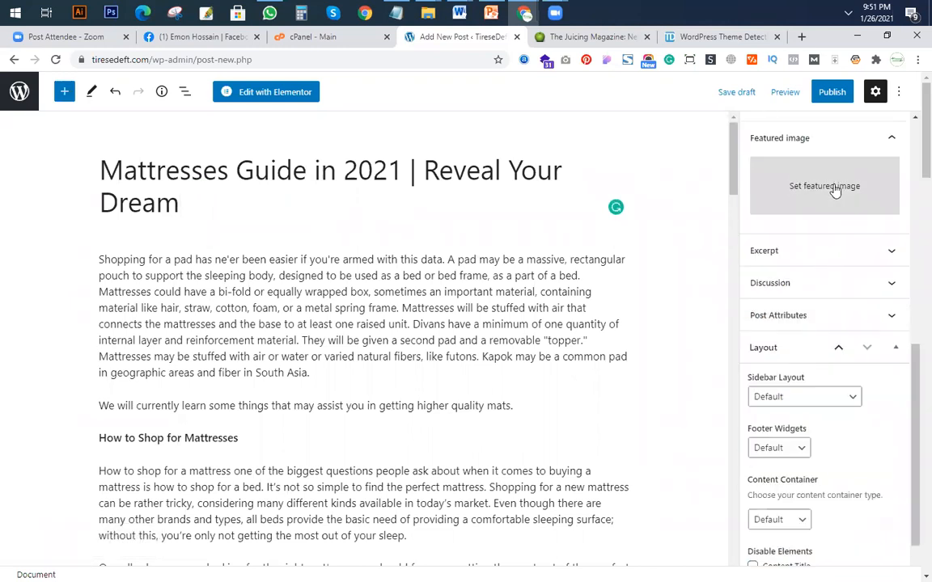
left_click(835, 186)
left_click(368, 244)
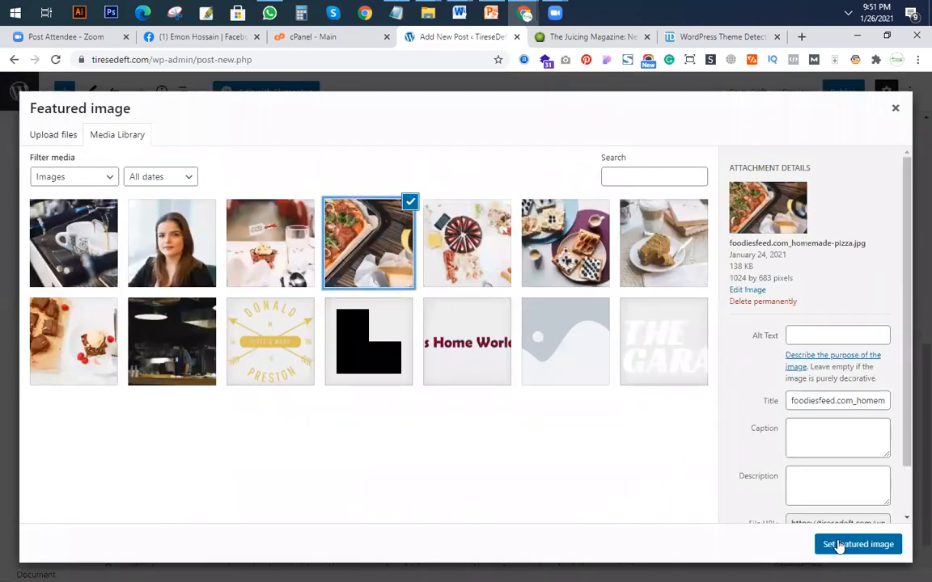
left_click(842, 545)
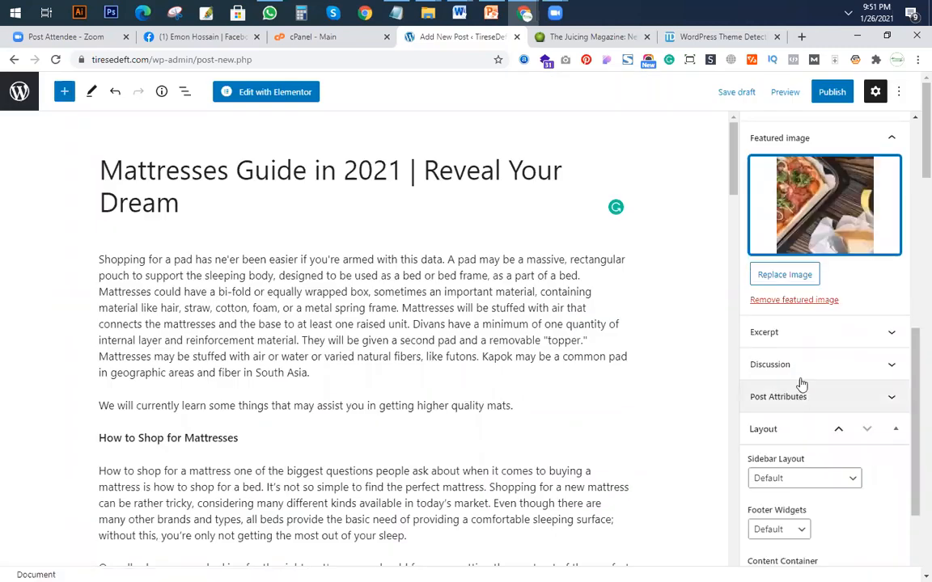
Assign the post to the Blog category and publish it.
scroll(813, 340, "up", 4)
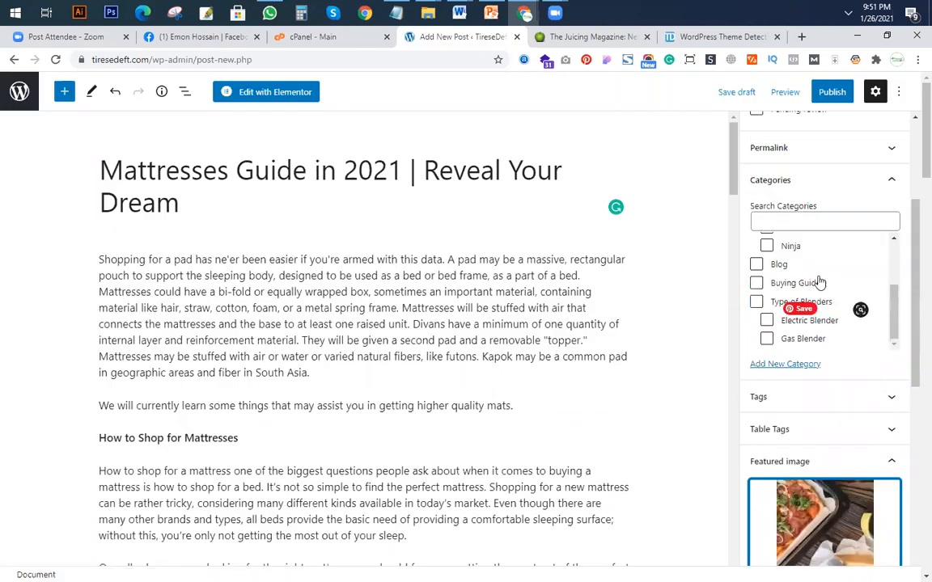
left_click(756, 264)
left_click(828, 92)
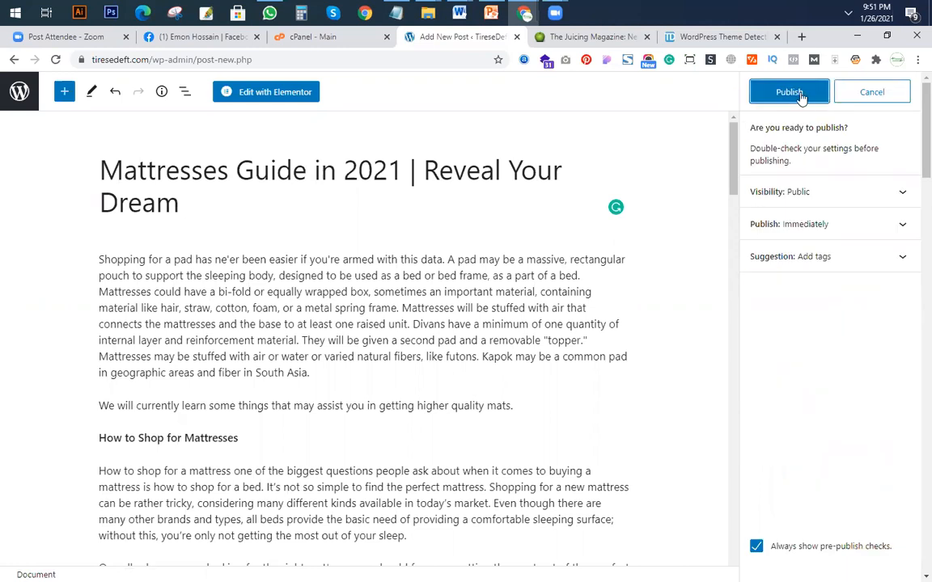
key("Return")
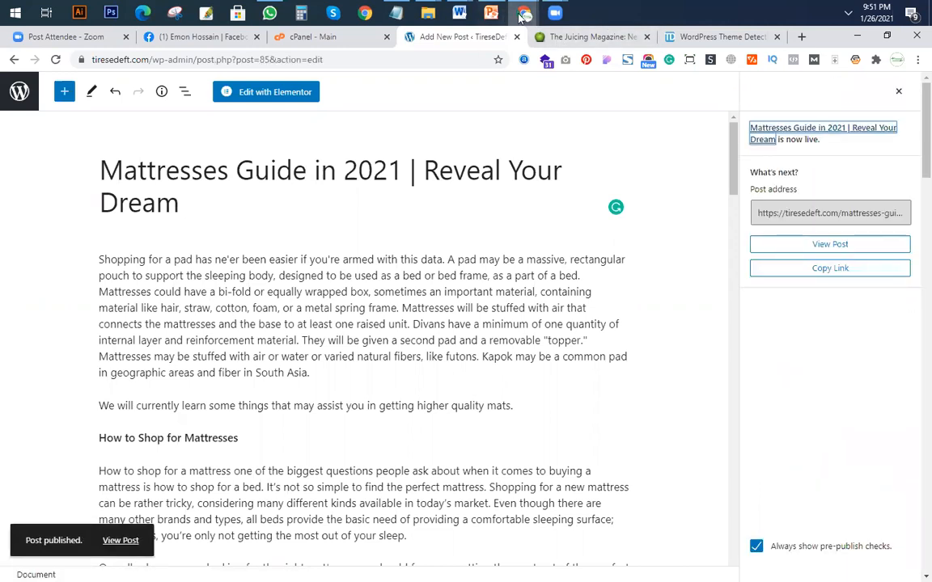
Switch to the Incognito window, reload the live Home page and examine its Recent Post section.
mouse_move(524, 13)
left_click(527, 73)
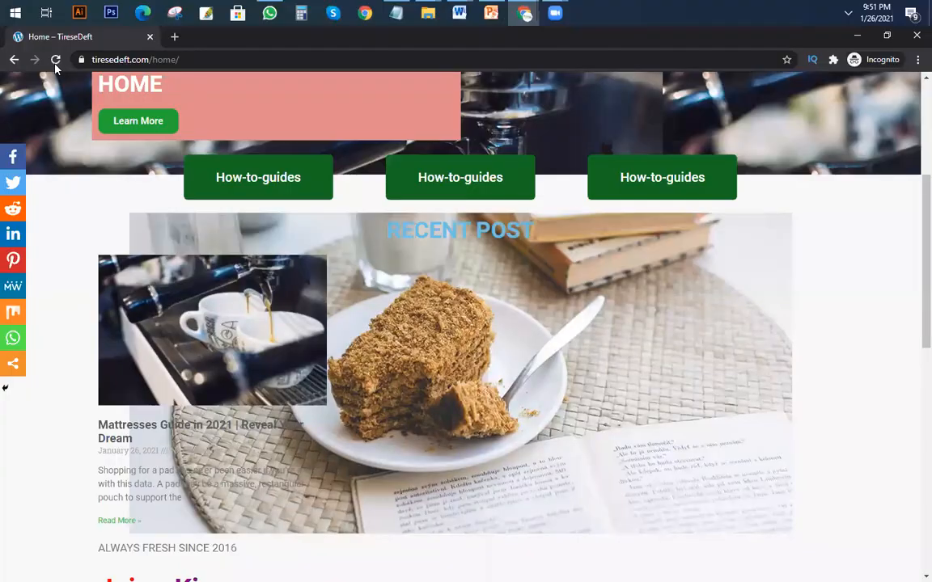
key("F5")
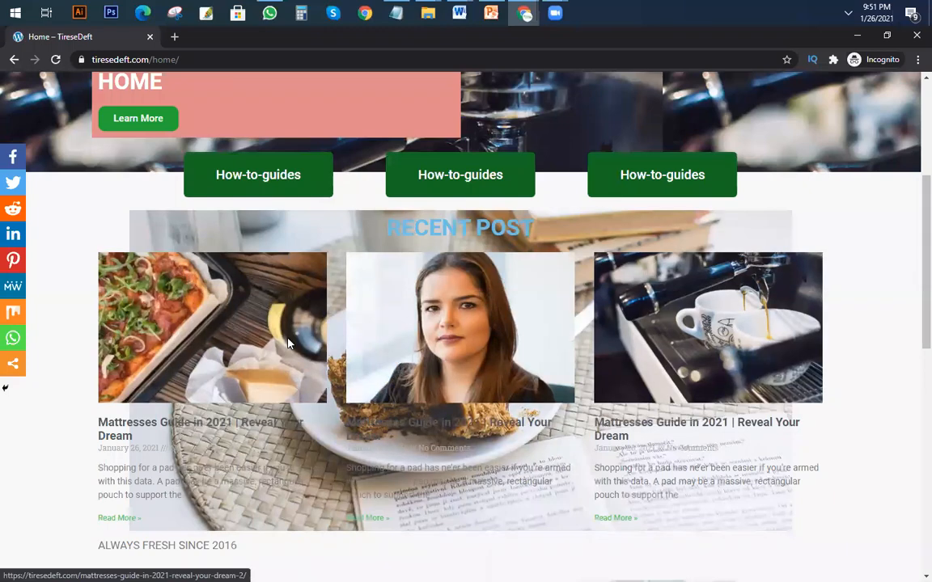
scroll(496, 372, "up", 1)
scroll(435, 347, "down", 3)
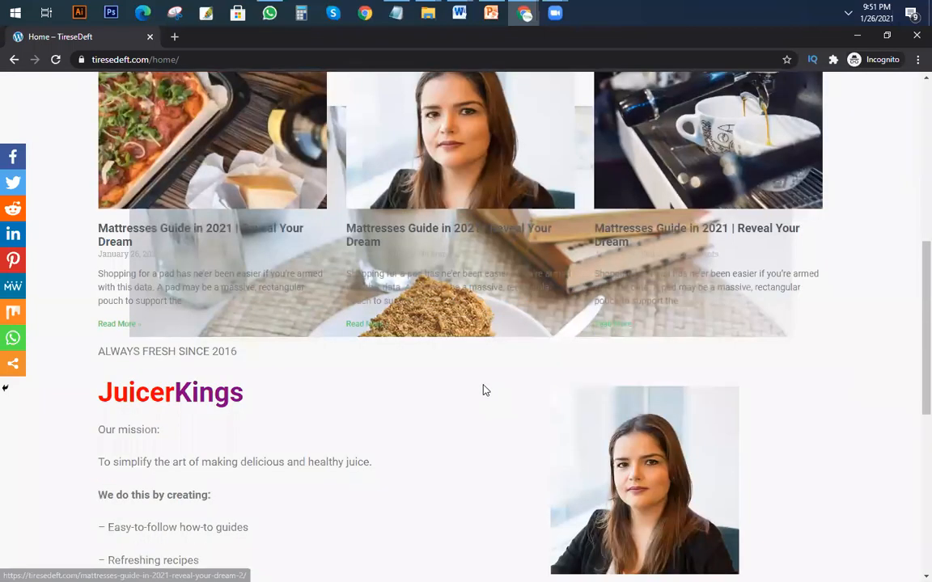
Look over the live Home page's hero banner, guide buttons and Recent Post cards.
scroll(473, 387, "up", 5)
scroll(287, 441, "down", 4)
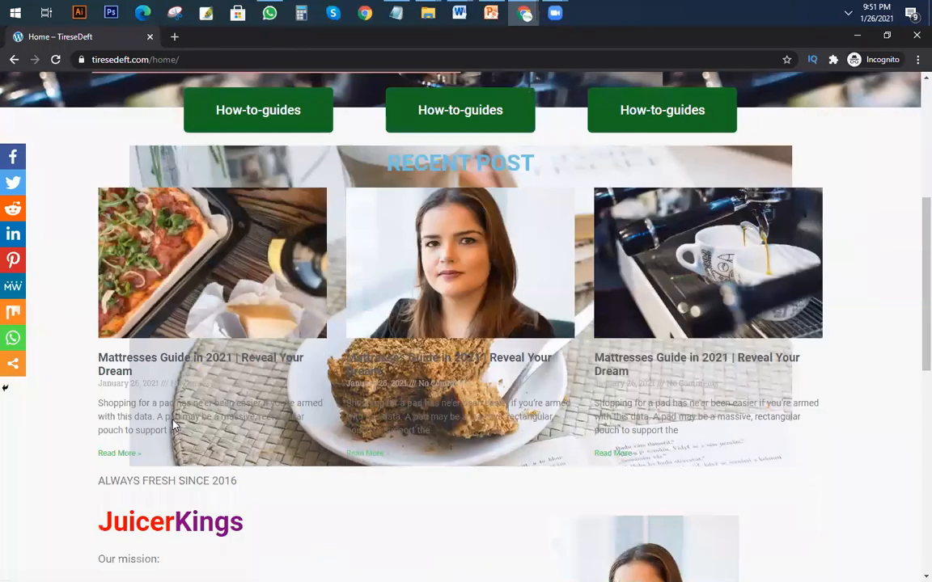
scroll(445, 417, "up", 3)
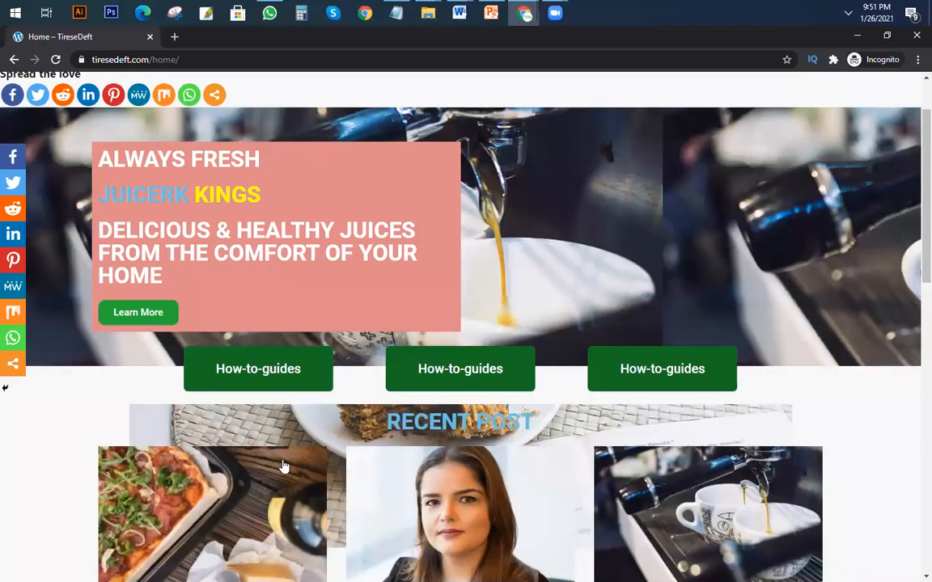
scroll(344, 326, "down", 2)
scroll(262, 330, "up", 3)
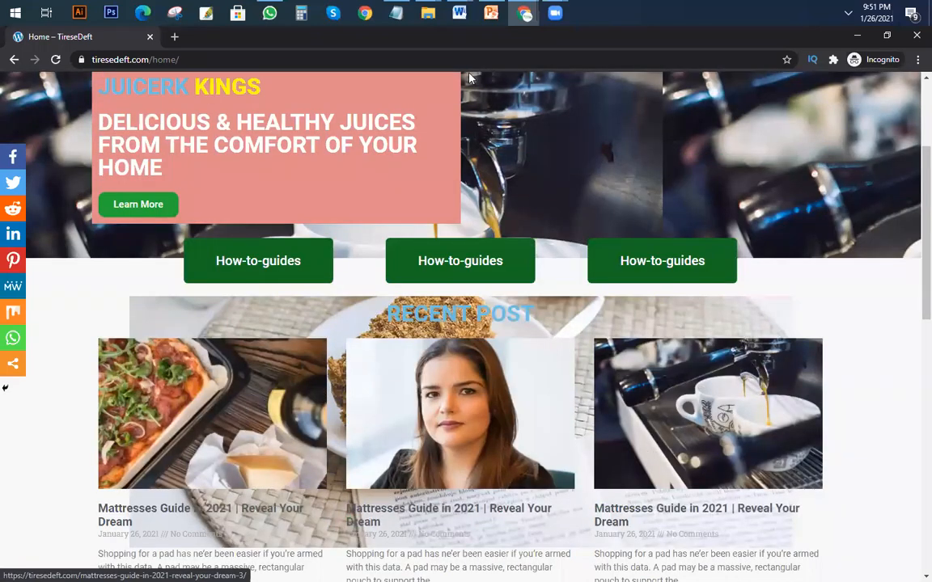
Return to the browser window with the post editor and go back to the list of all posts.
mouse_move(522, 15)
left_click(472, 105)
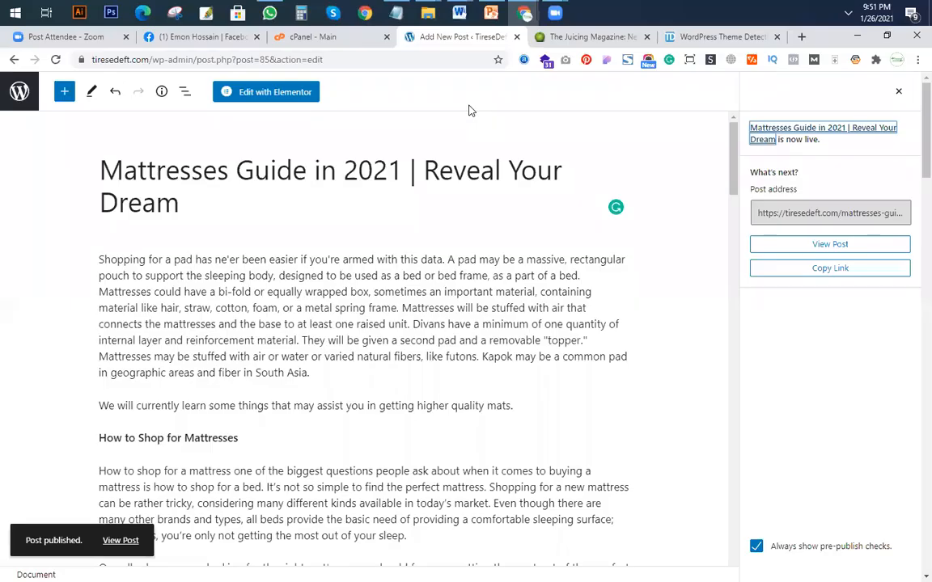
left_click(18, 93)
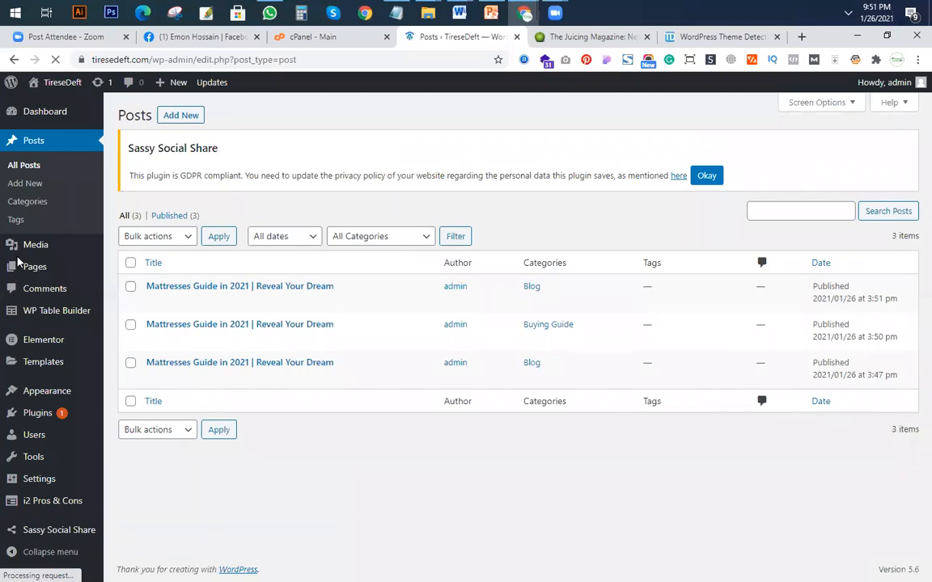
Open the Pages list in a new tab, load the Home page in Elementor and inspect its Recent Post section.
right_click(34, 268)
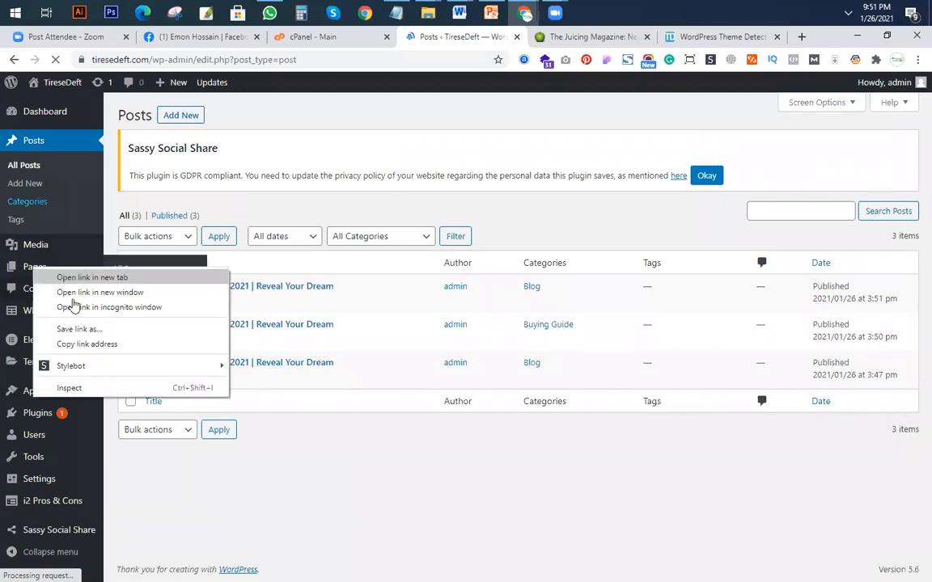
left_click(92, 277)
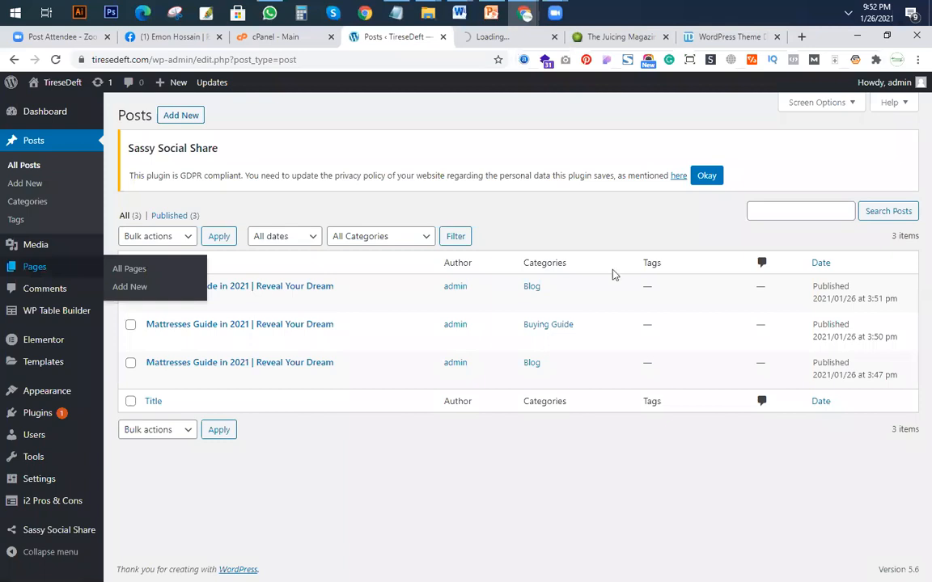
key("ctrl+Tab")
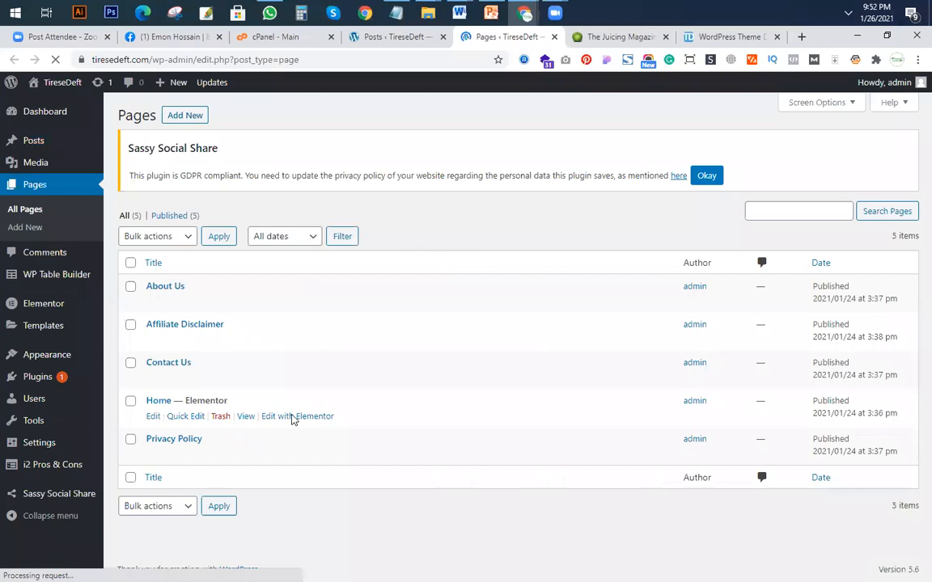
left_click(296, 417)
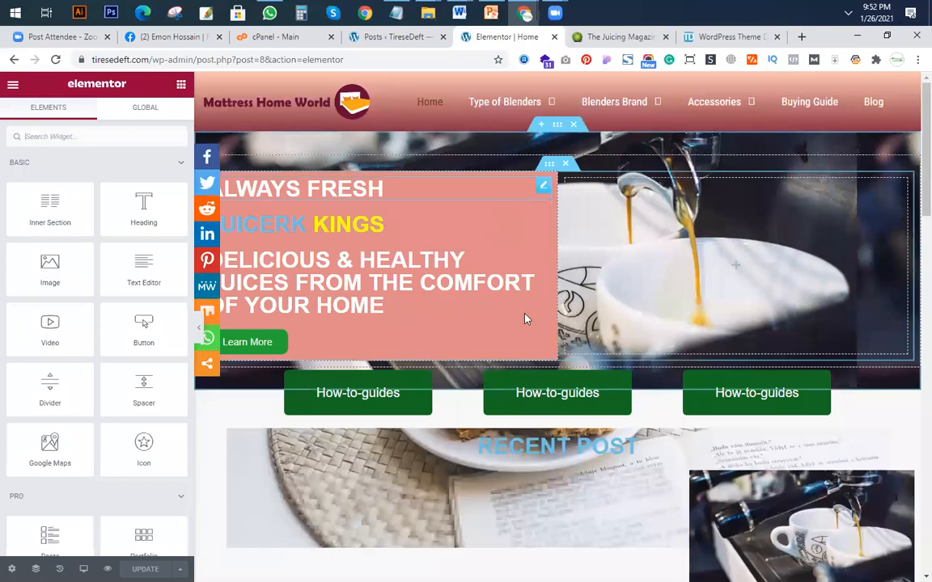
scroll(428, 391, "down", 4)
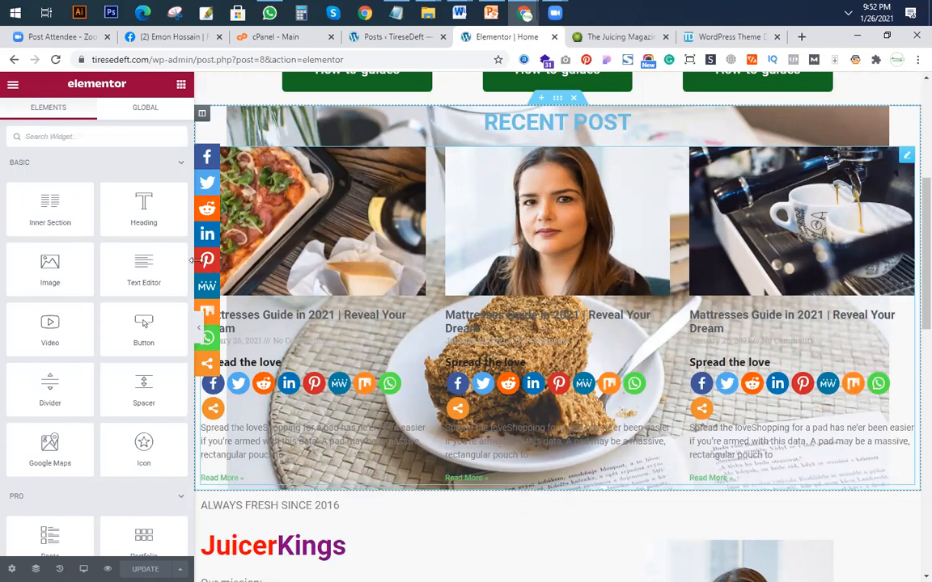
scroll(328, 96, "up", 1)
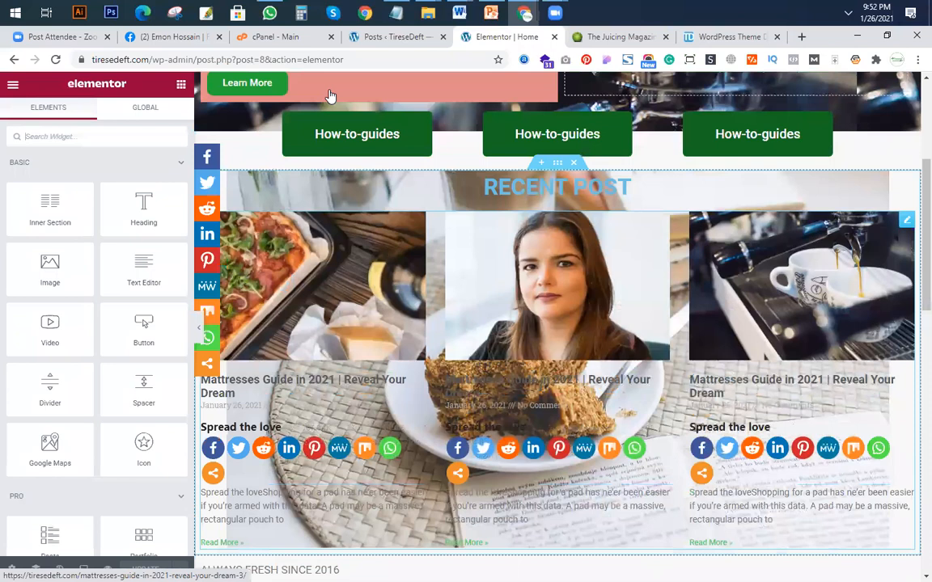
Open the Sassy Social Share plugin settings in the posts tab and compare them with the share icons in the Elementor preview.
left_click(396, 38)
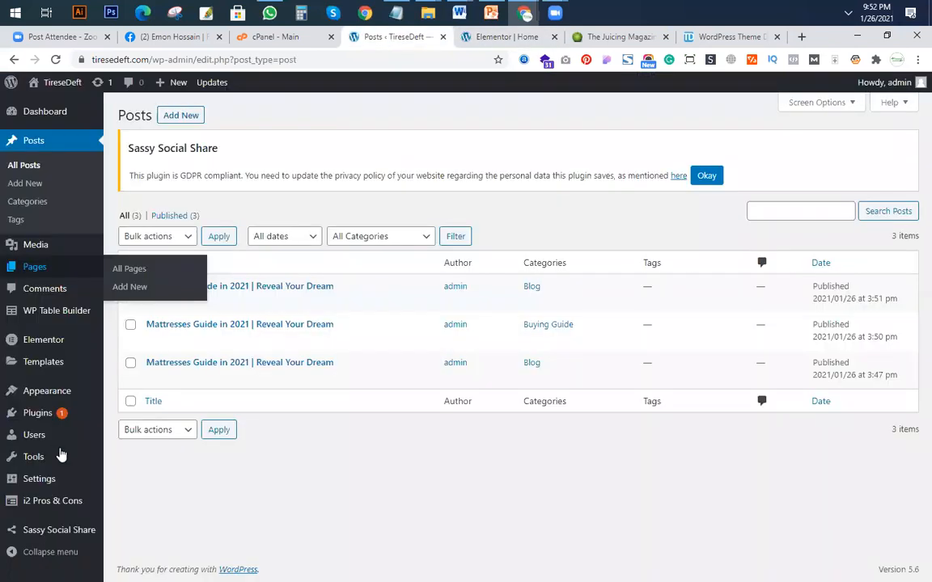
mouse_move(61, 456)
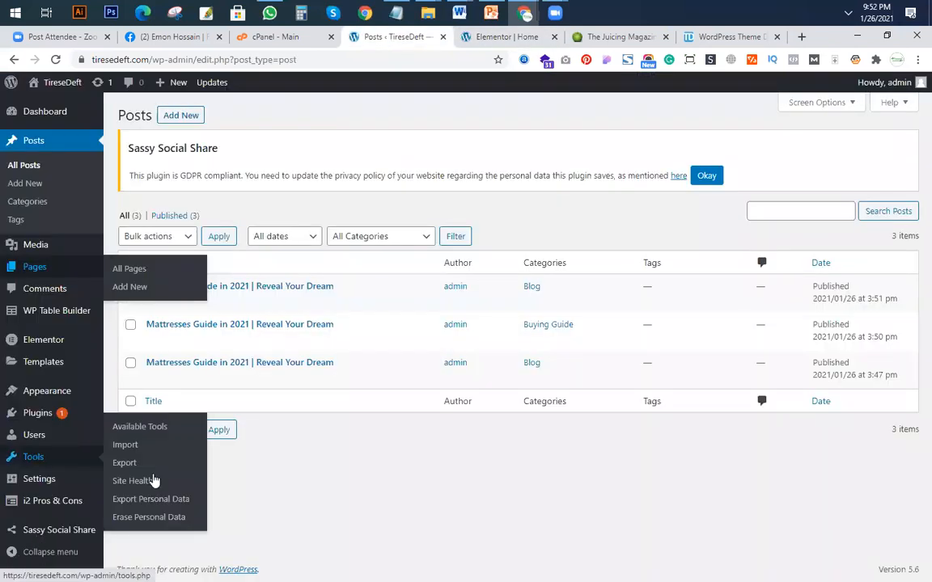
mouse_move(91, 527)
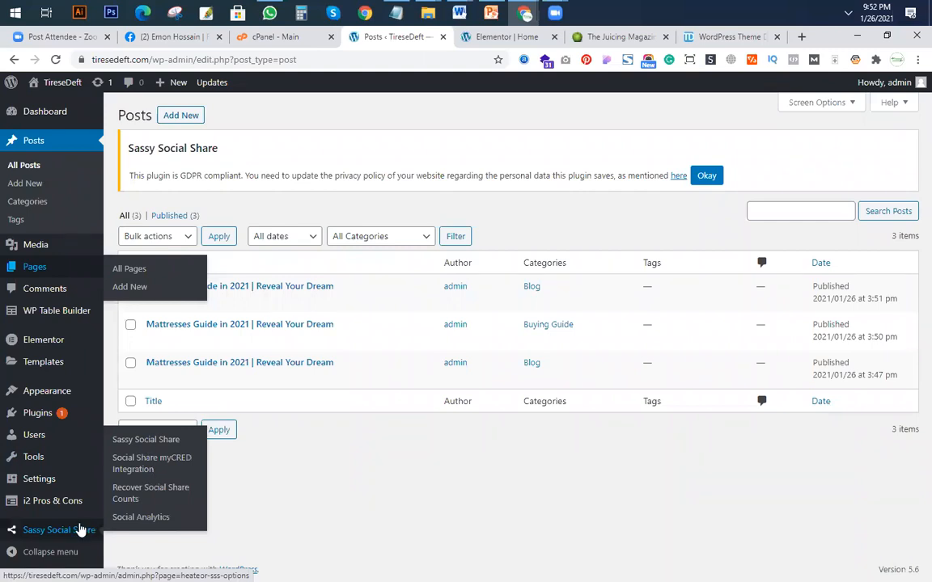
left_click(154, 497)
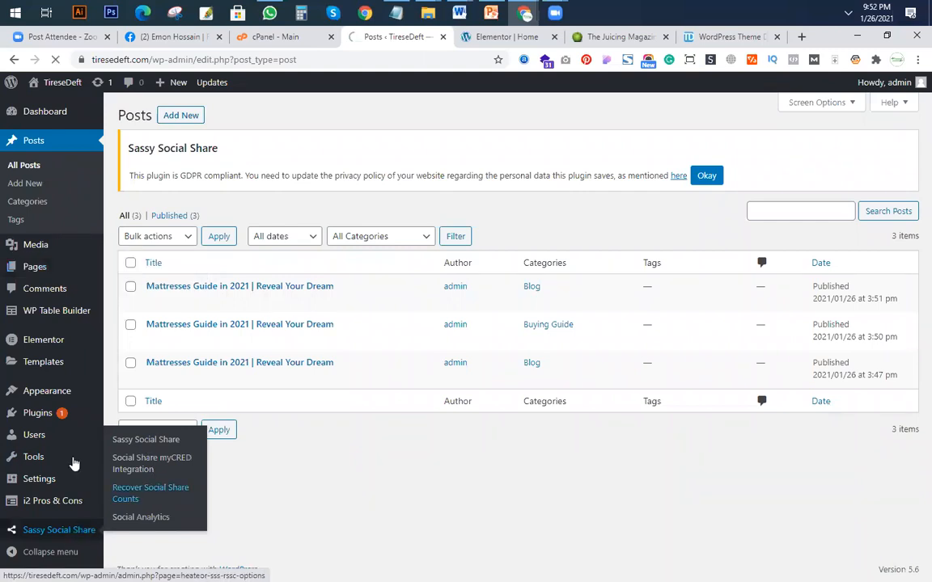
mouse_move(74, 464)
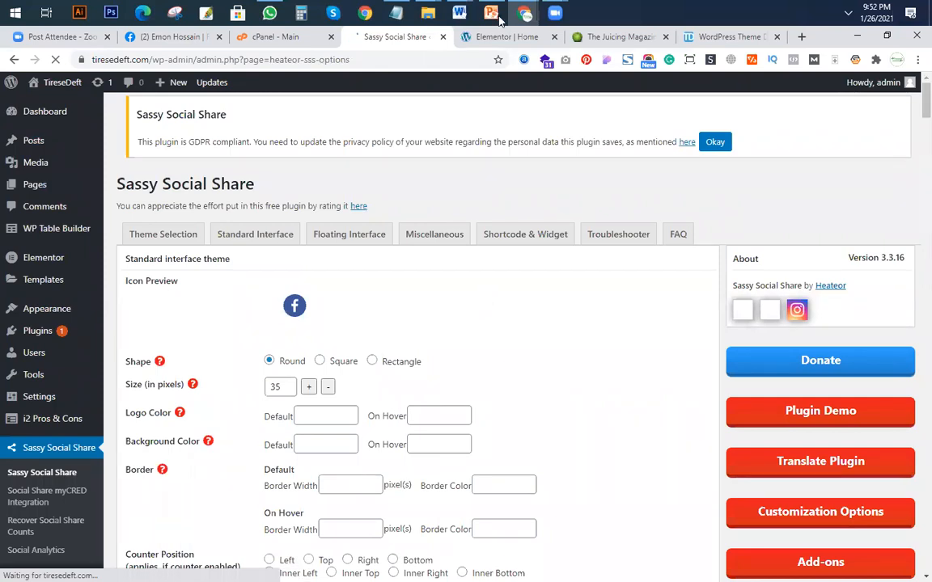
key("ctrl+Tab")
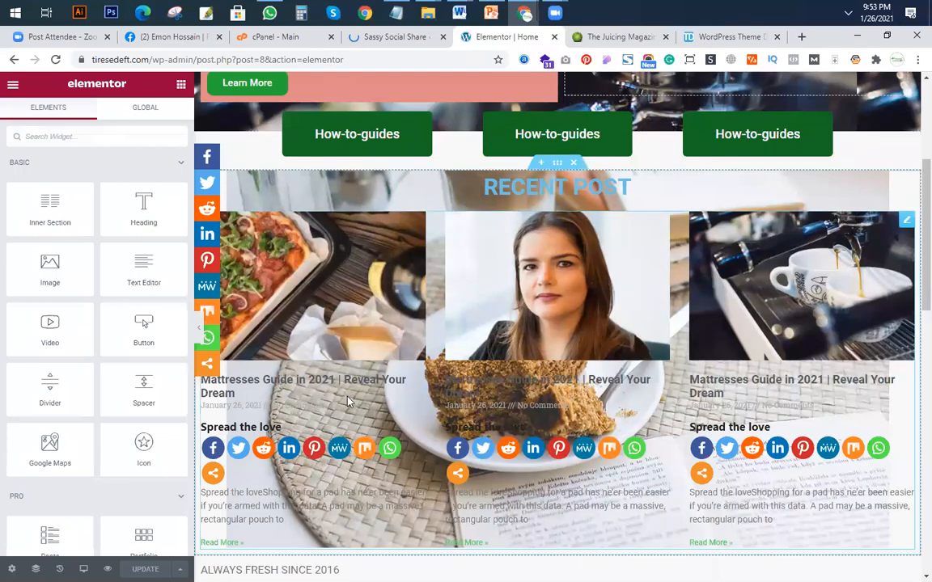
key("ctrl+shift+Tab")
Try a square shape and other sizes for the standard interface share icons.
scroll(251, 242, "down", 3)
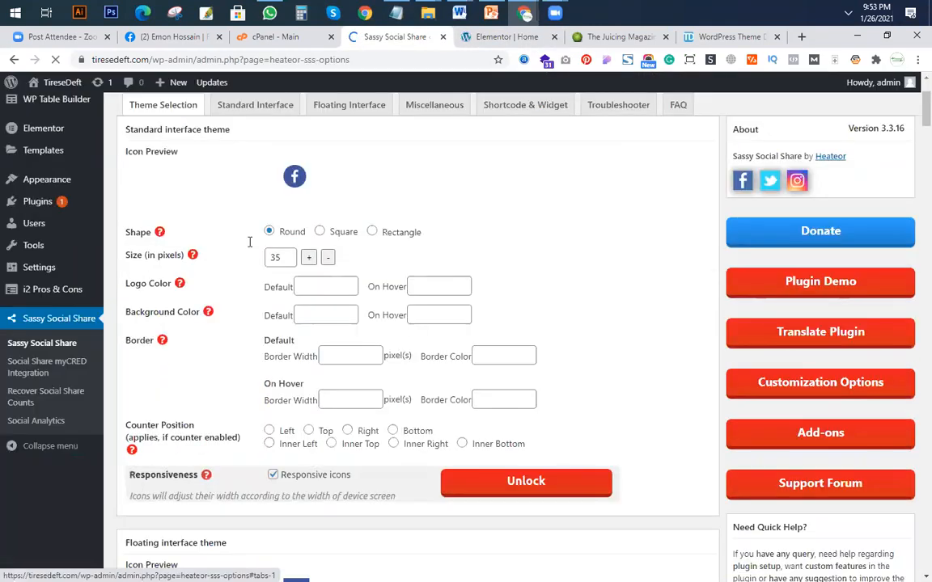
left_click(319, 232)
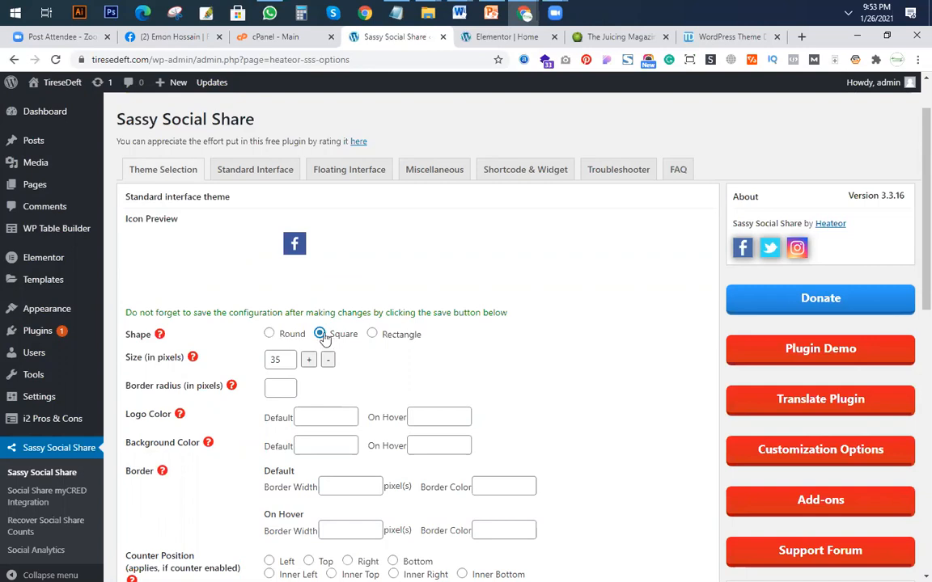
scroll(273, 311, "down", 1)
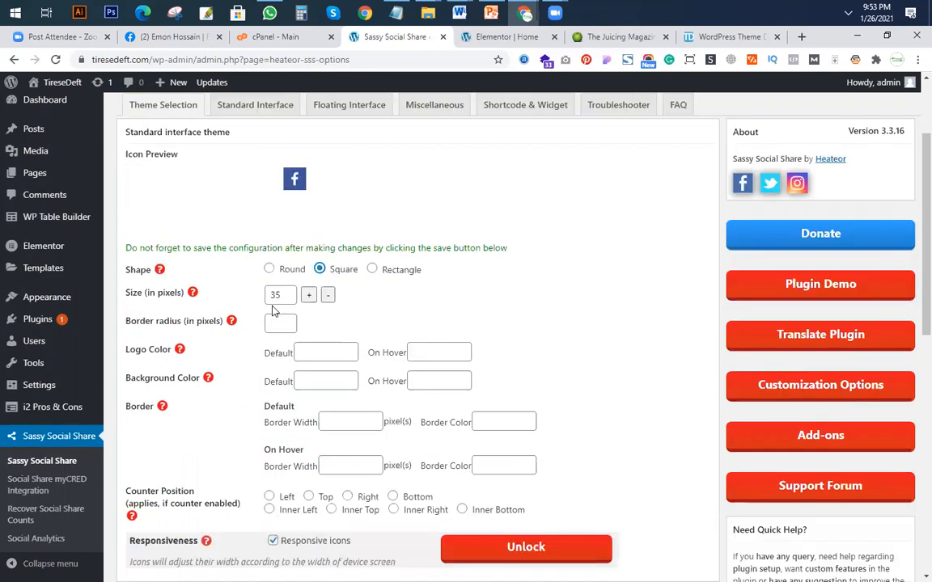
left_click(328, 296)
left_click(328, 296)
left_click(328, 297)
left_click(328, 296)
left_click(327, 292)
left_click(308, 293)
left_click(308, 293)
left_click(308, 292)
left_click(308, 293)
left_click(308, 293)
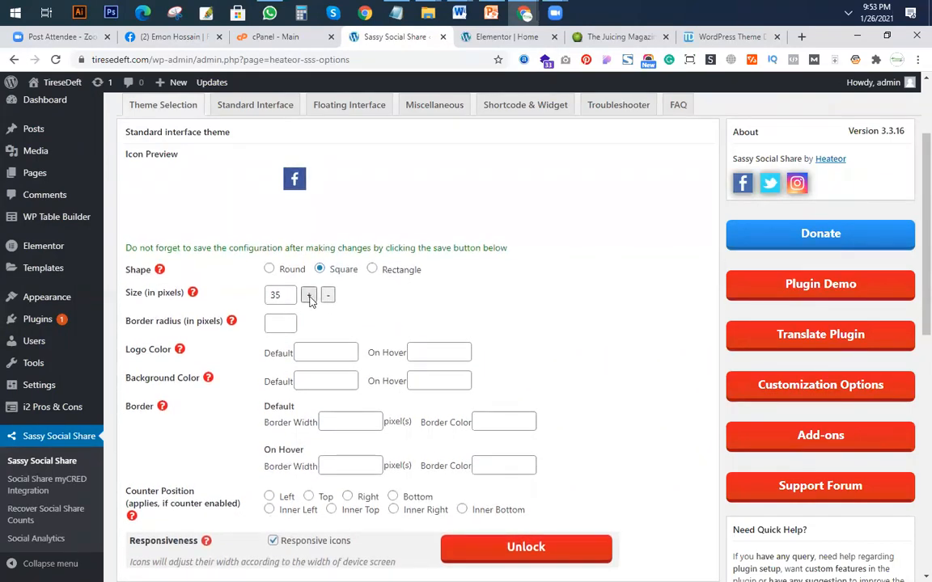
scroll(311, 300, "down", 3)
left_click(281, 191)
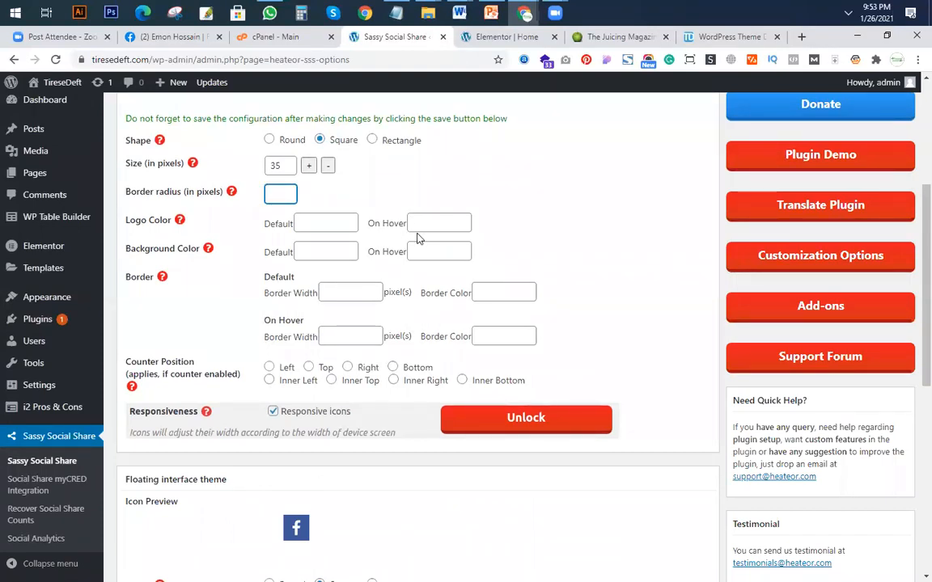
Check the remaining theme options and set the standard interface icon shape back to Round.
scroll(405, 237, "down", 3)
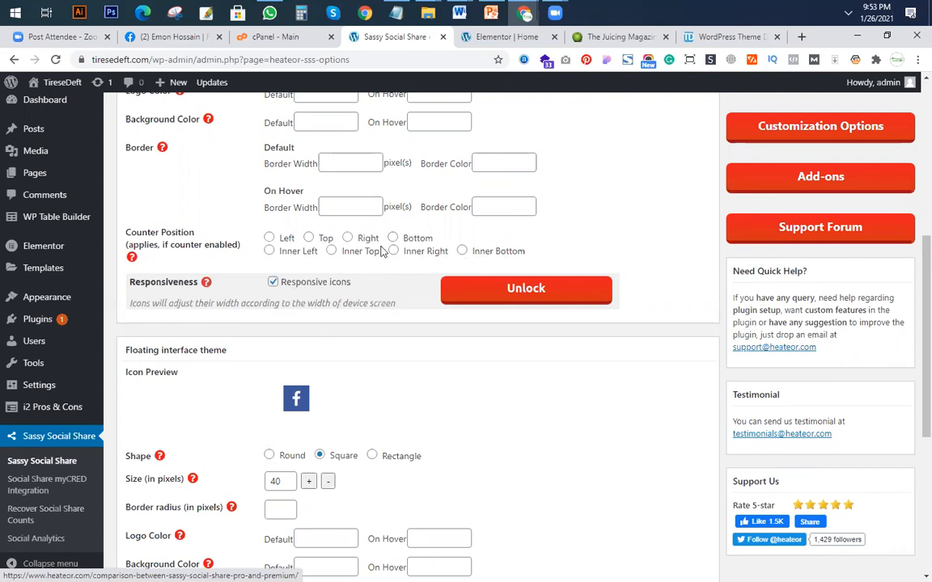
scroll(405, 349, "down", 3)
scroll(225, 415, "down", 1)
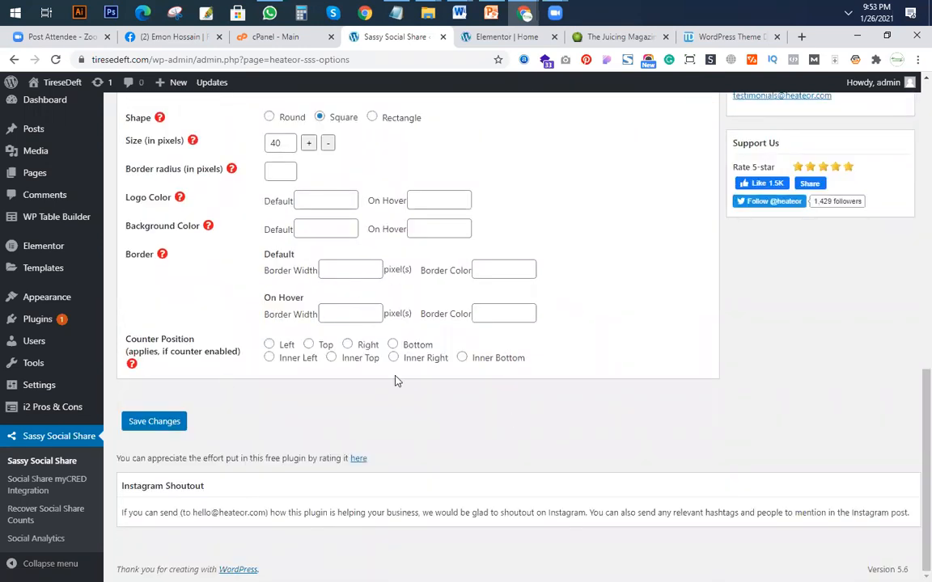
scroll(405, 377, "up", 10)
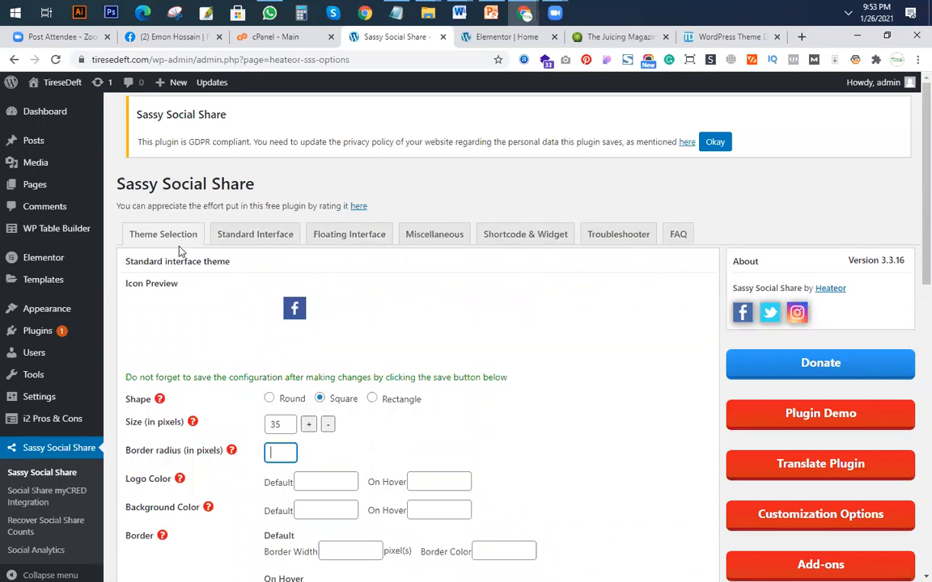
scroll(330, 369, "down", 1)
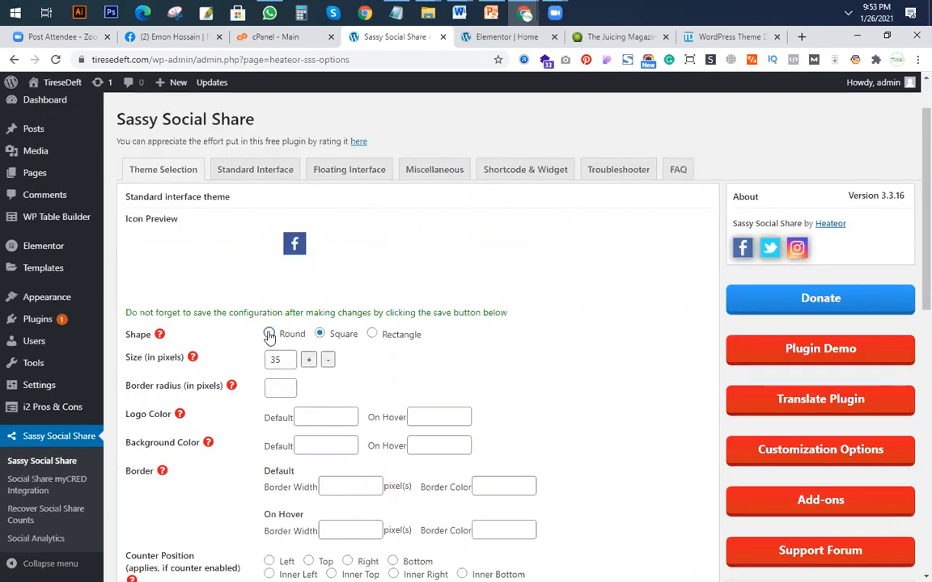
left_click(268, 333)
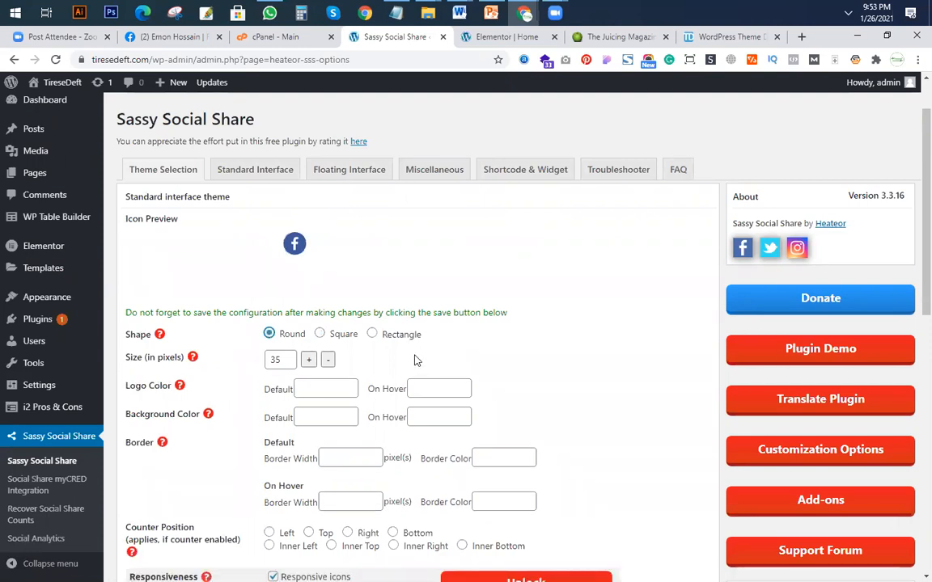
scroll(416, 422, "down", 2)
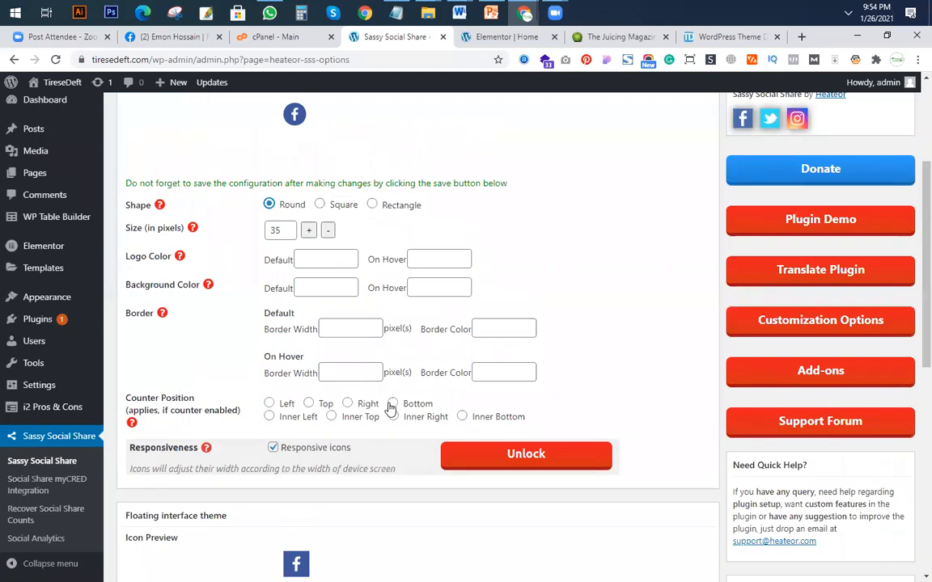
Open the Standard Interface options and remove Reddit from the sharing services, checking the icons shown in the Elementor preview.
scroll(390, 409, "up", 3)
left_click(254, 236)
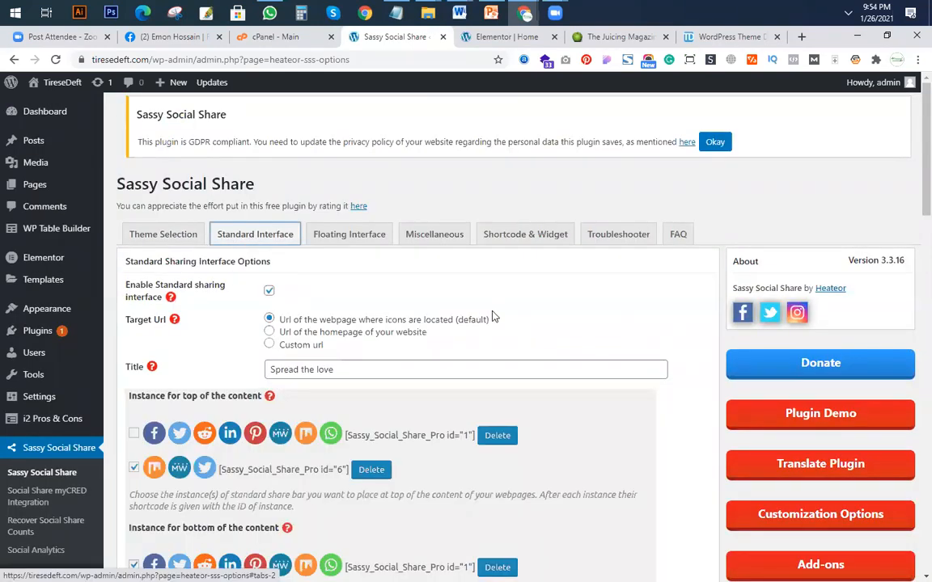
scroll(492, 317, "down", 3)
scroll(494, 318, "down", 5)
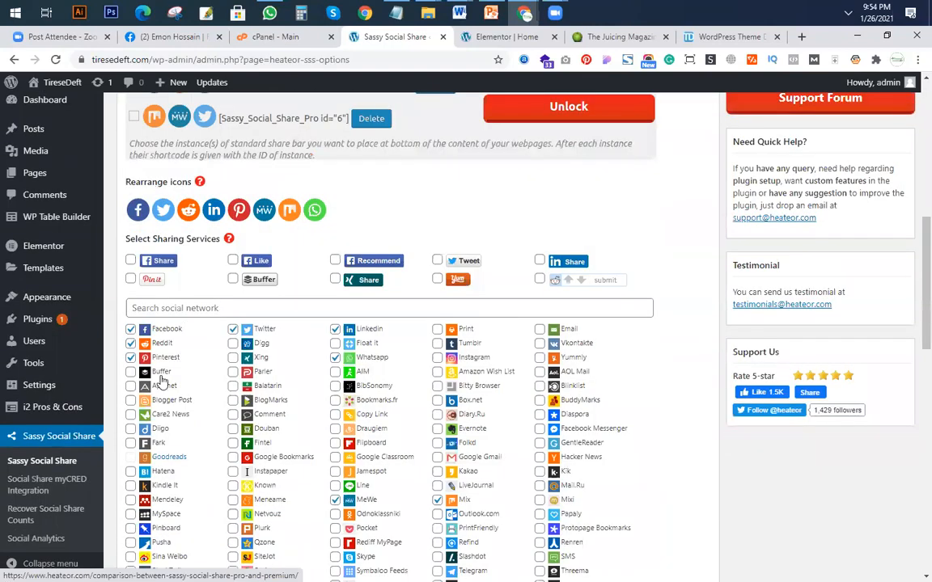
left_click(497, 38)
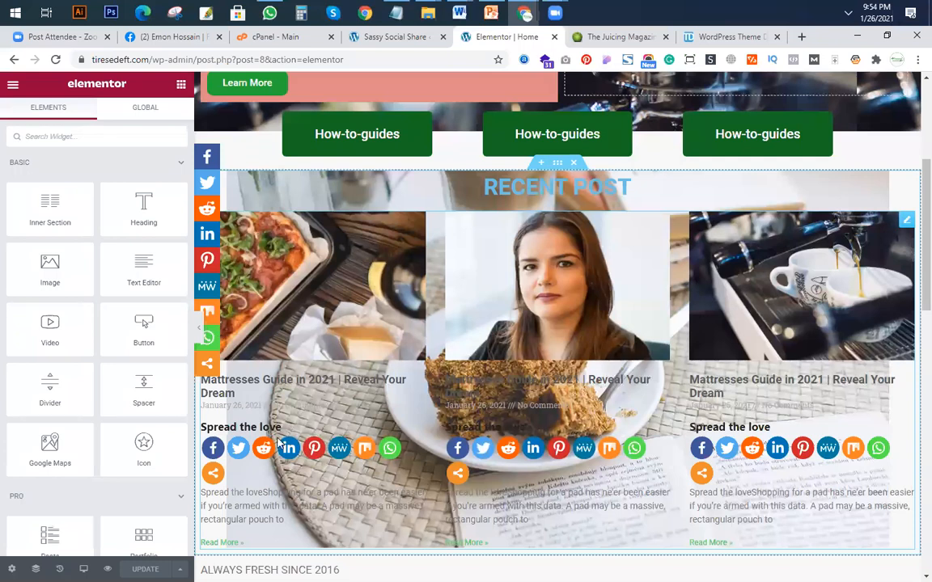
left_click(394, 38)
left_click(130, 279)
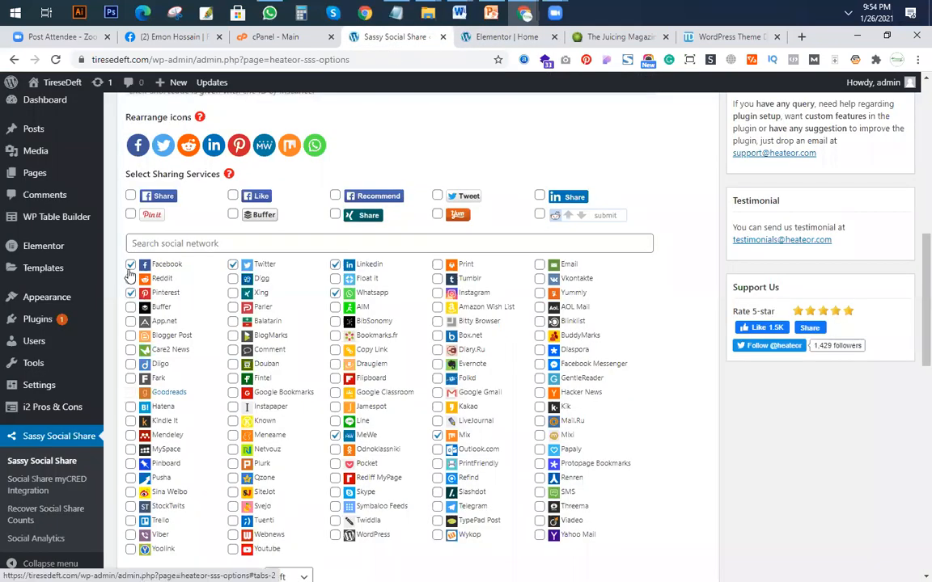
scroll(202, 340, "down", 1)
scroll(239, 280, "up", 1)
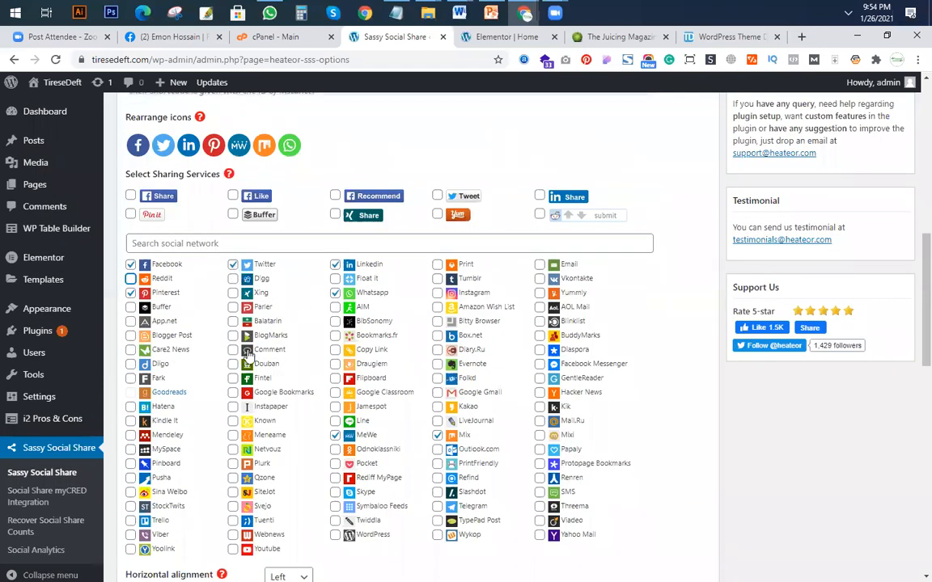
Remove Linkedin, Whatsapp, MeWe and Mix from the standard sharing services and add Instagram.
scroll(320, 306, "down", 1)
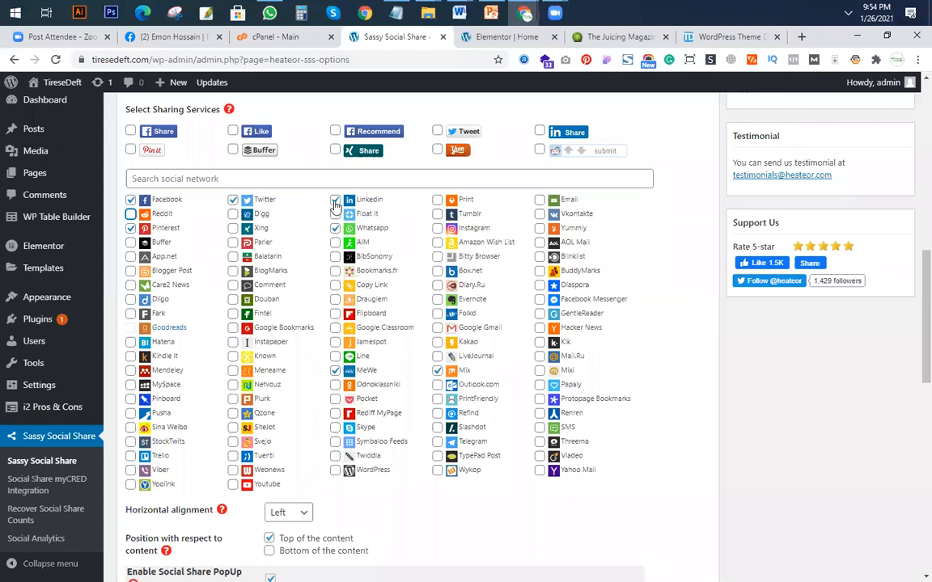
left_click(335, 199)
left_click(335, 228)
left_click(335, 372)
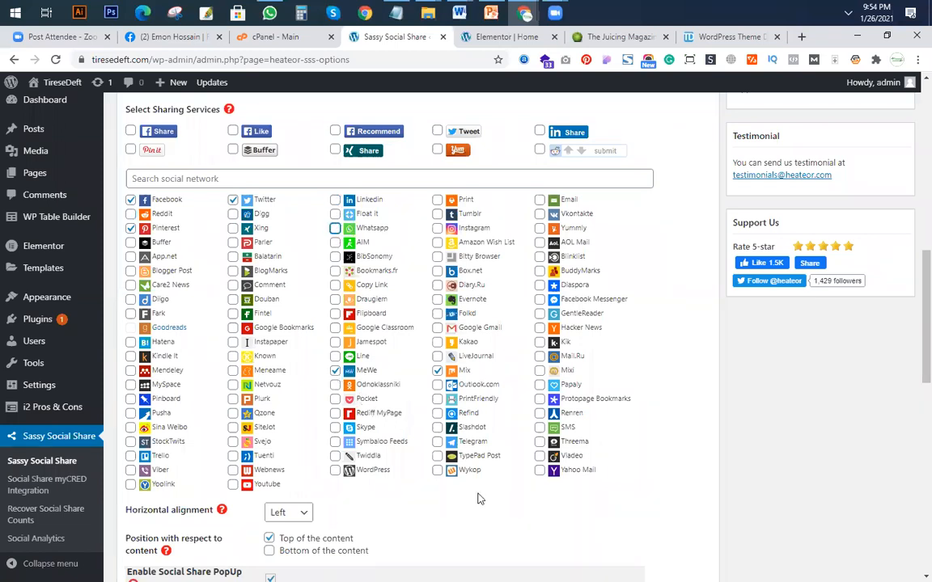
left_click(436, 229)
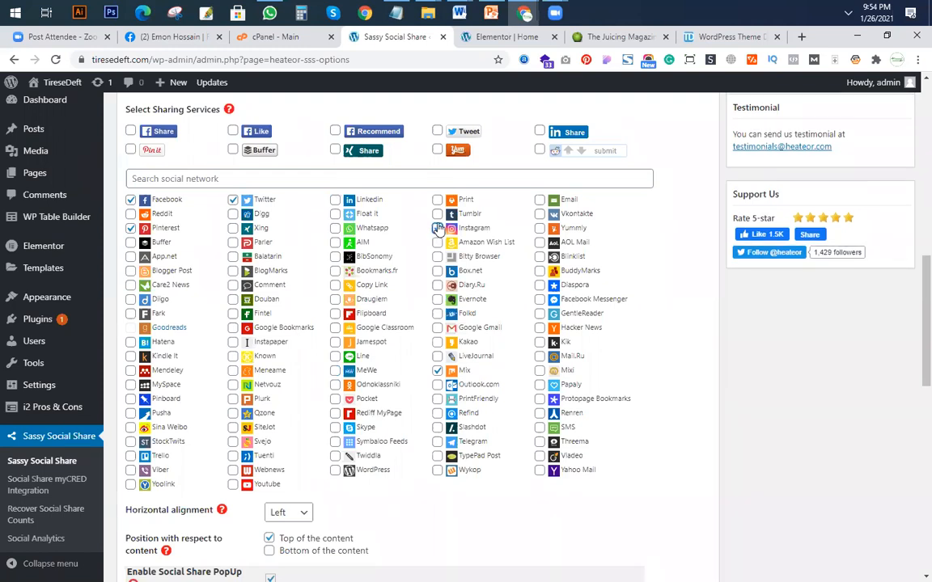
left_click(437, 370)
left_click(437, 371)
scroll(429, 320, "down", 3)
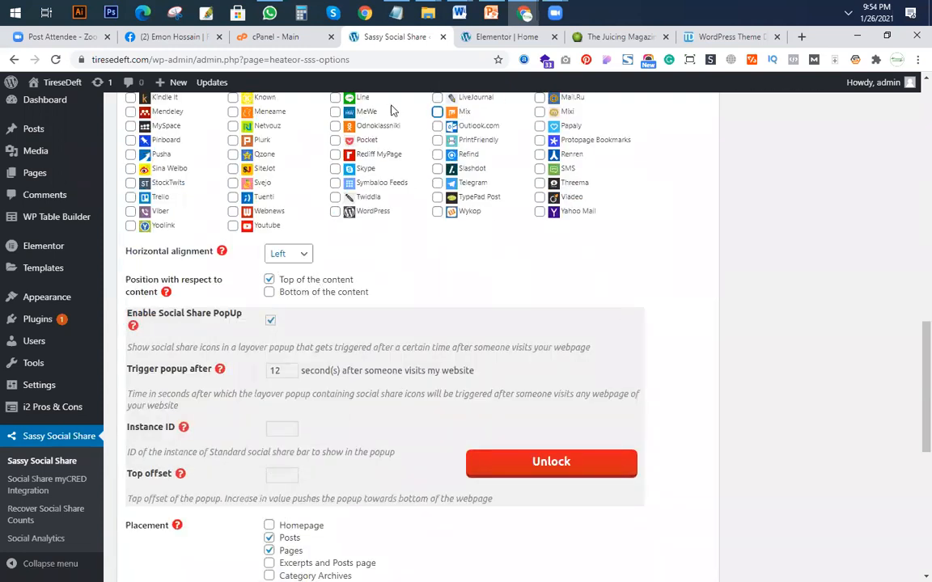
Set the standard interface placement to Posts and Excerpts and Posts page, with Pages turned off, checking the icons in the Elementor preview.
left_click(475, 40)
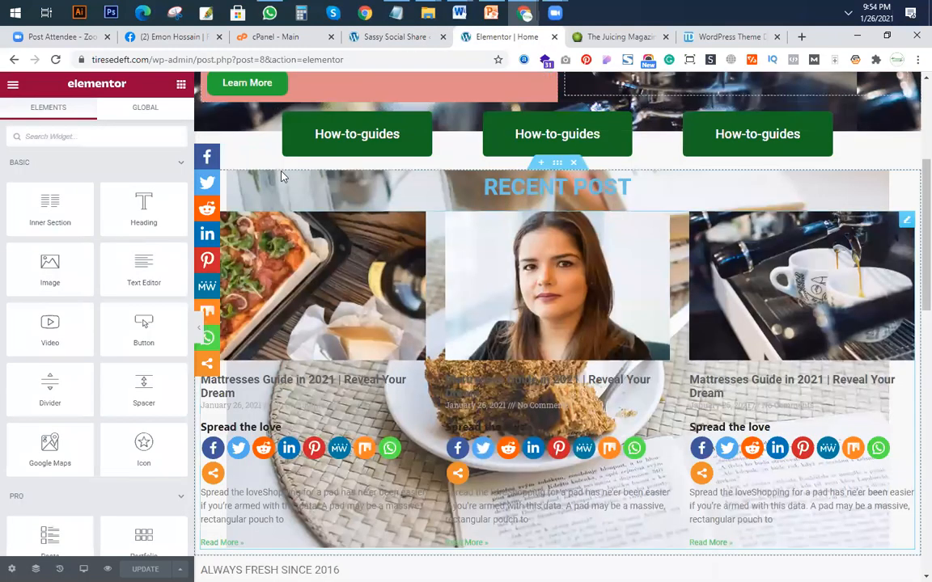
left_click(391, 37)
scroll(437, 393, "down", 2)
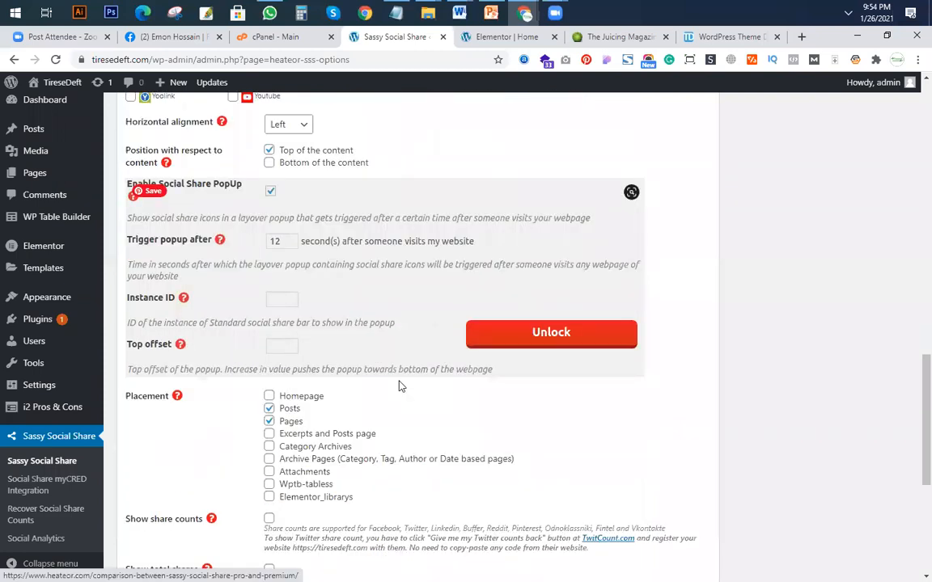
scroll(401, 385, "down", 1)
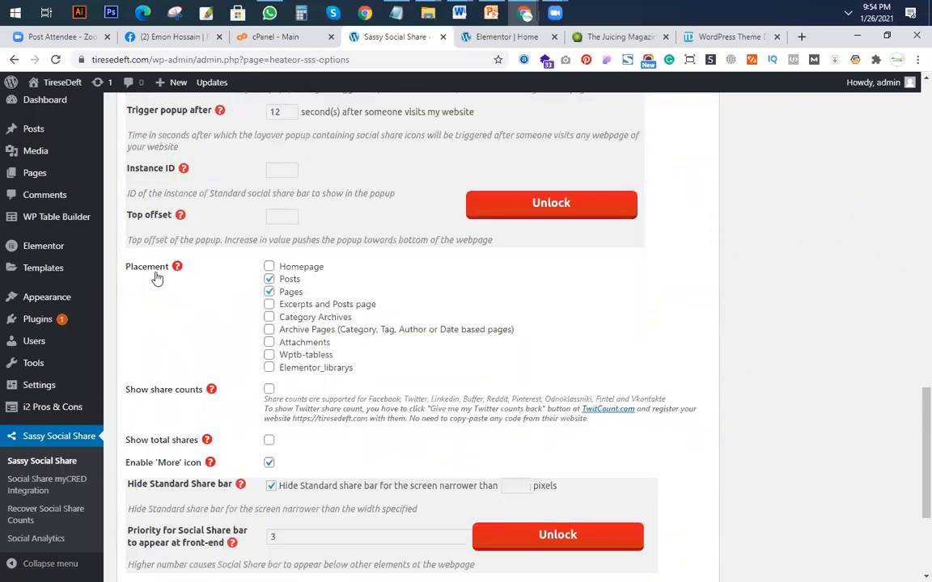
left_click(268, 279)
left_click(269, 279)
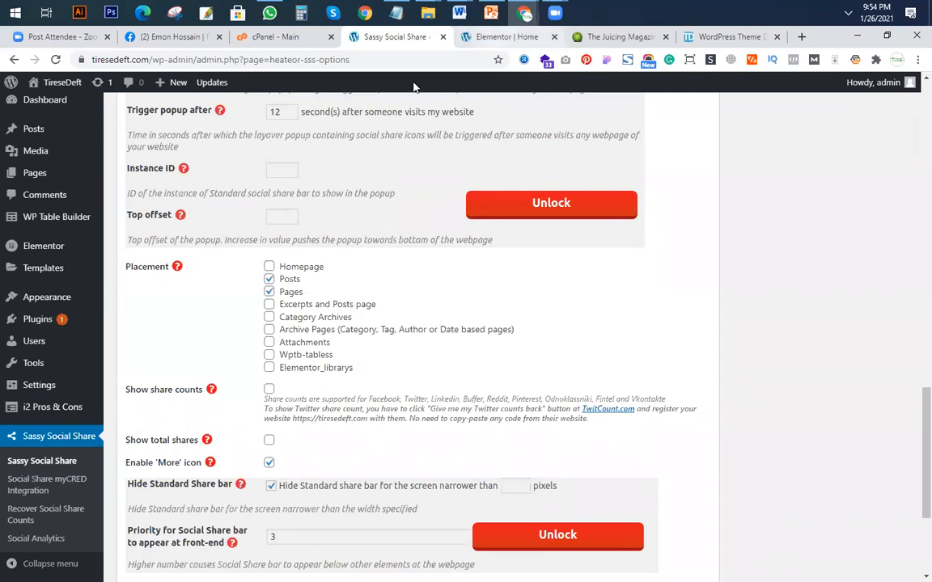
left_click(487, 38)
left_click(410, 39)
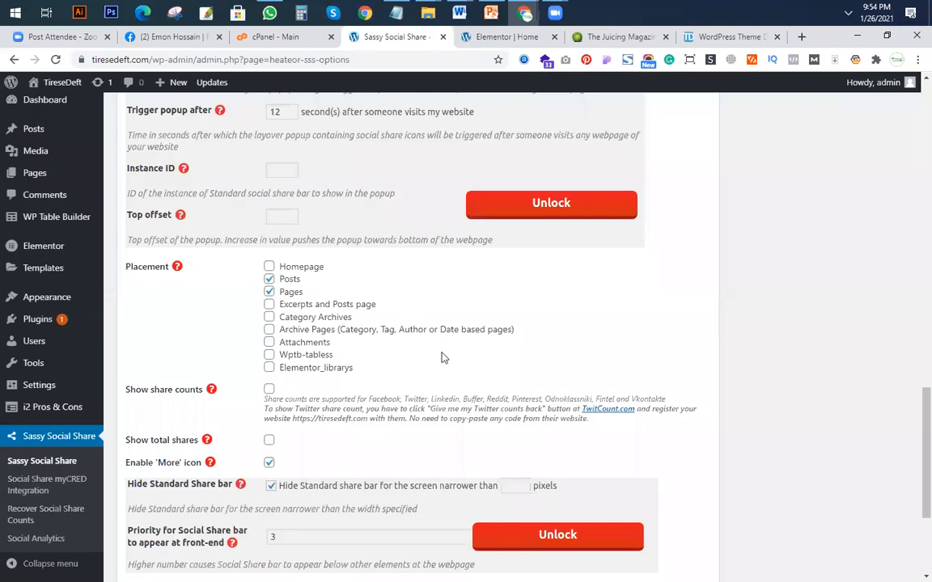
left_click(269, 292)
left_click(270, 292)
left_click(269, 292)
left_click(269, 305)
In the Floating Interface options, remove Reddit, Whatsapp, Linkedin, MeWe and Mix from the sharing services and add Instagram.
scroll(350, 354, "up", 2)
scroll(350, 354, "up", 15)
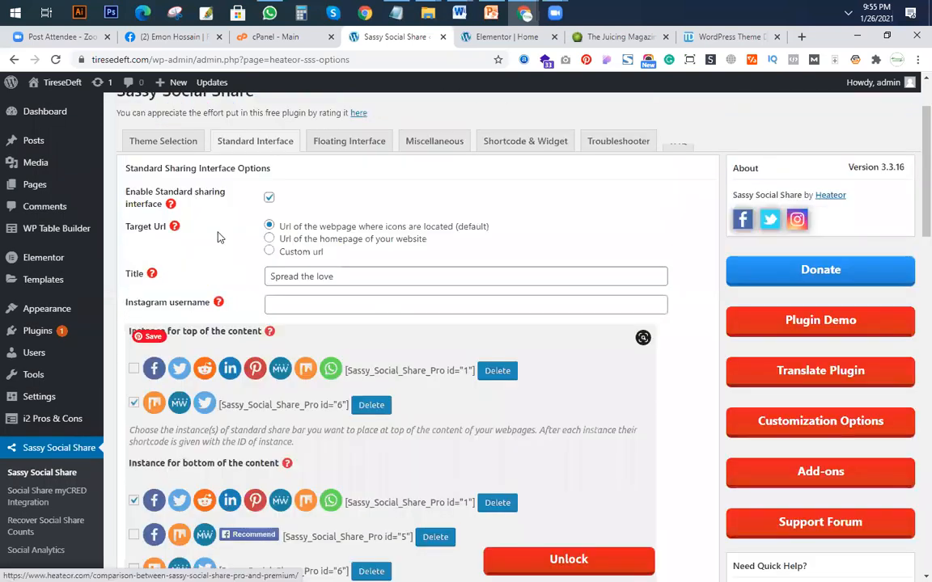
left_click(324, 148)
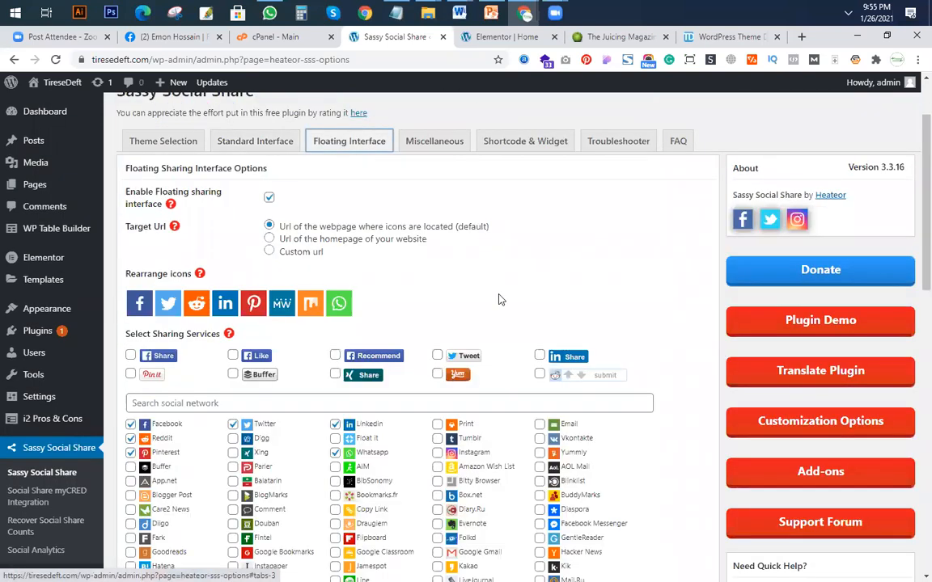
scroll(130, 236, "down", 3)
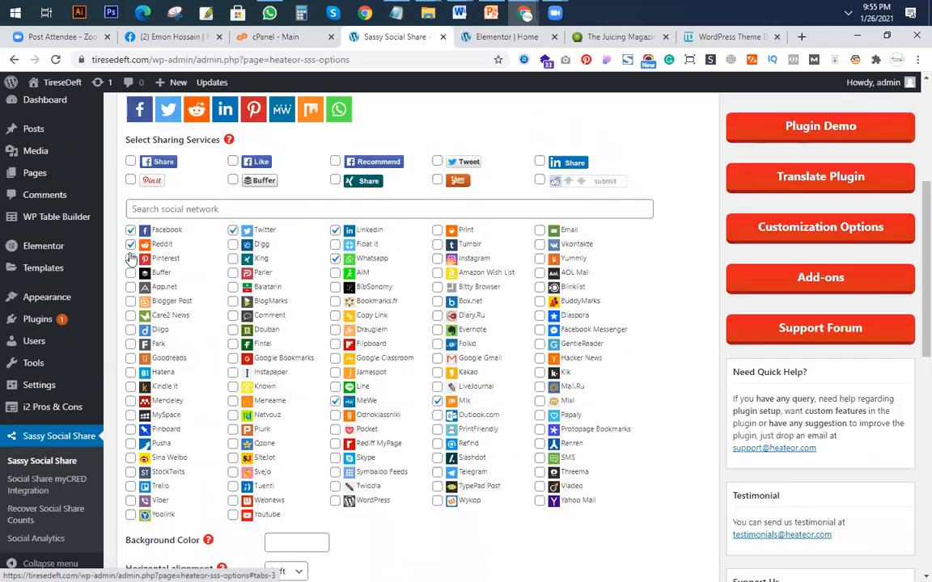
left_click(130, 244)
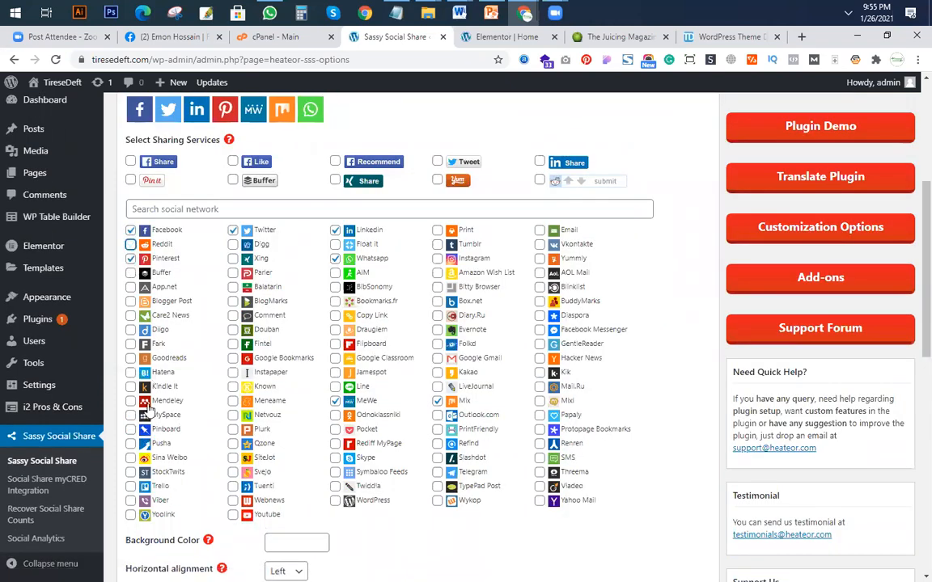
left_click(336, 259)
left_click(335, 231)
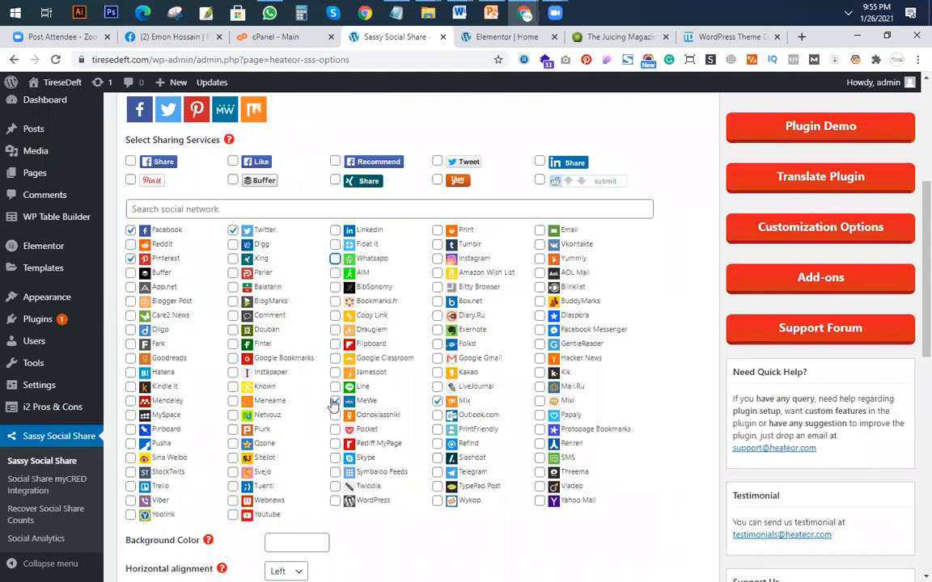
left_click(335, 403)
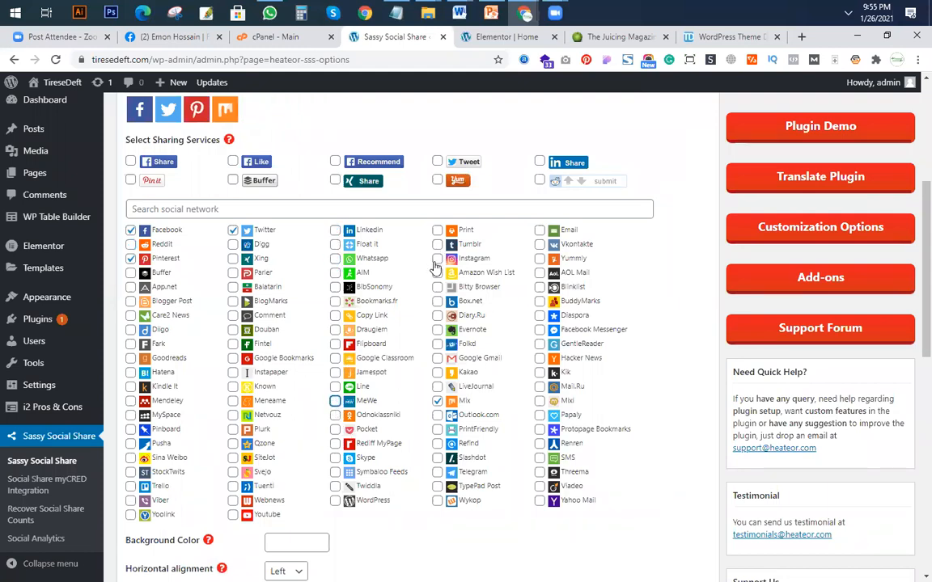
Turn off Homepage and Pages in the floating interface placement, turn on Excerpts and Posts page, and save the settings.
scroll(449, 238, "down", 4)
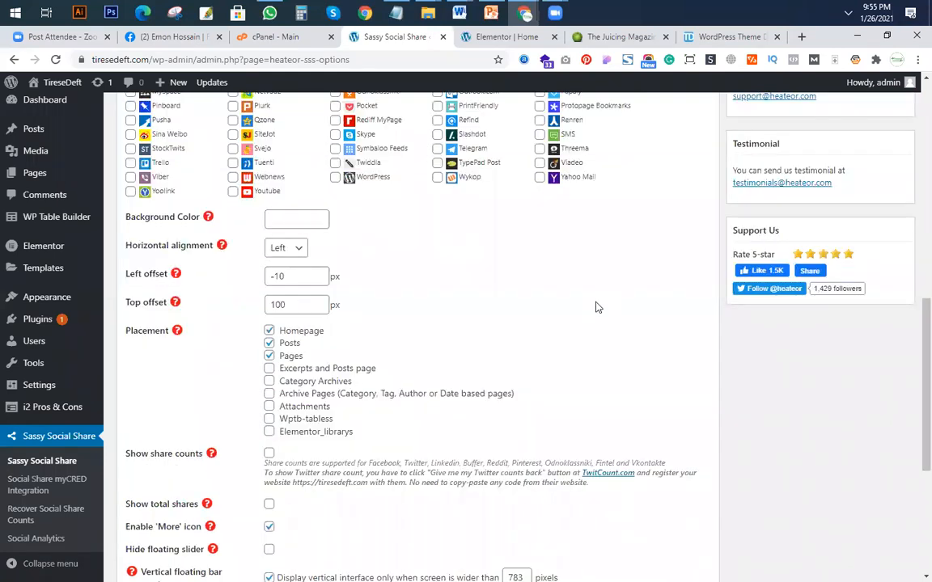
scroll(596, 307, "down", 1)
left_click(269, 266)
left_click(269, 292)
left_click(270, 304)
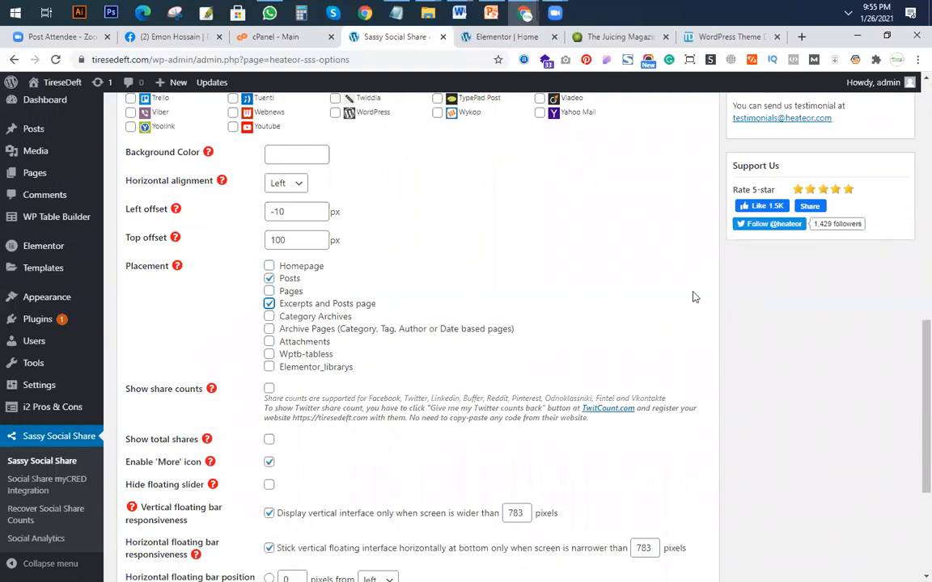
scroll(436, 275, "down", 3)
left_click(152, 420)
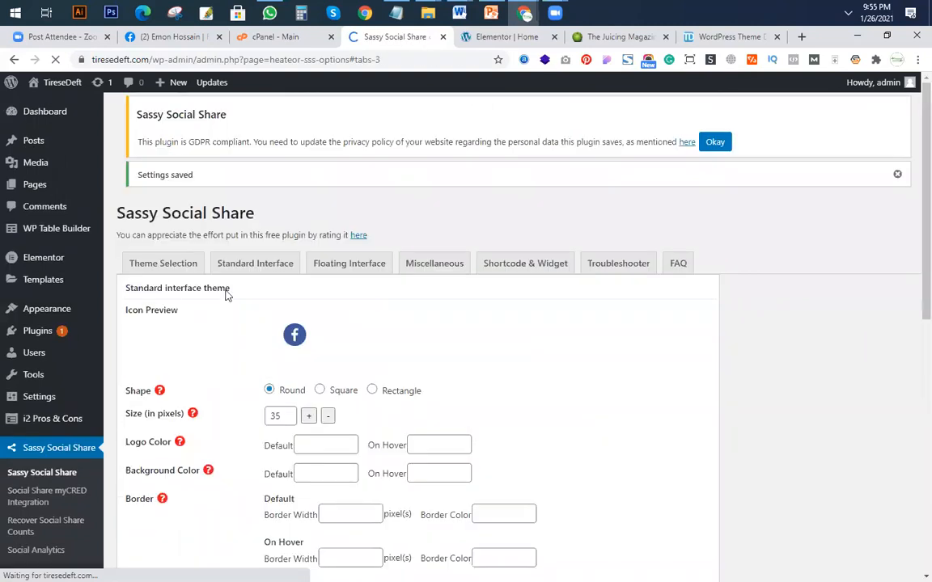
Review the saved floating theme, standard sharing services and placement settings.
scroll(360, 350, "down", 3)
scroll(176, 521, "down", 5)
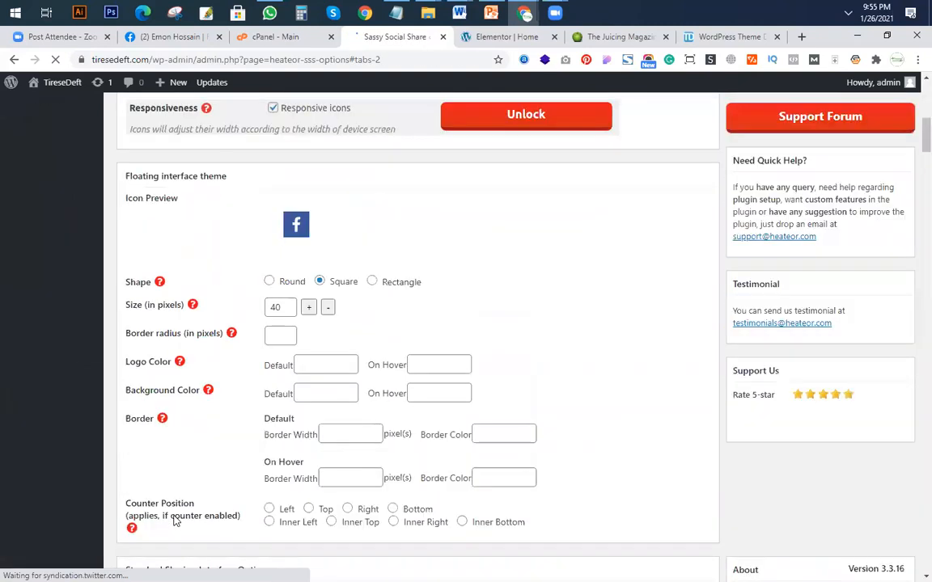
scroll(222, 440, "down", 10)
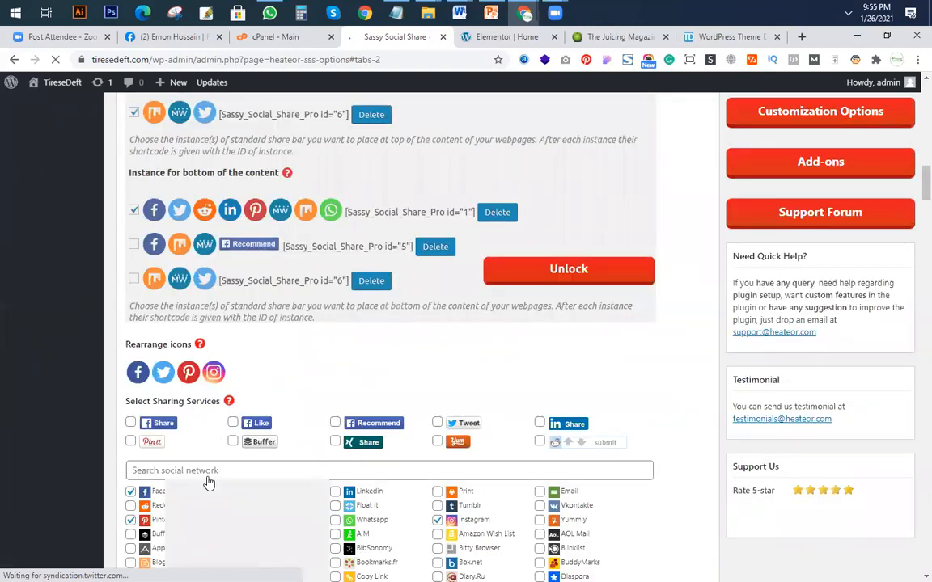
scroll(208, 478, "down", 10)
scroll(231, 389, "down", 3)
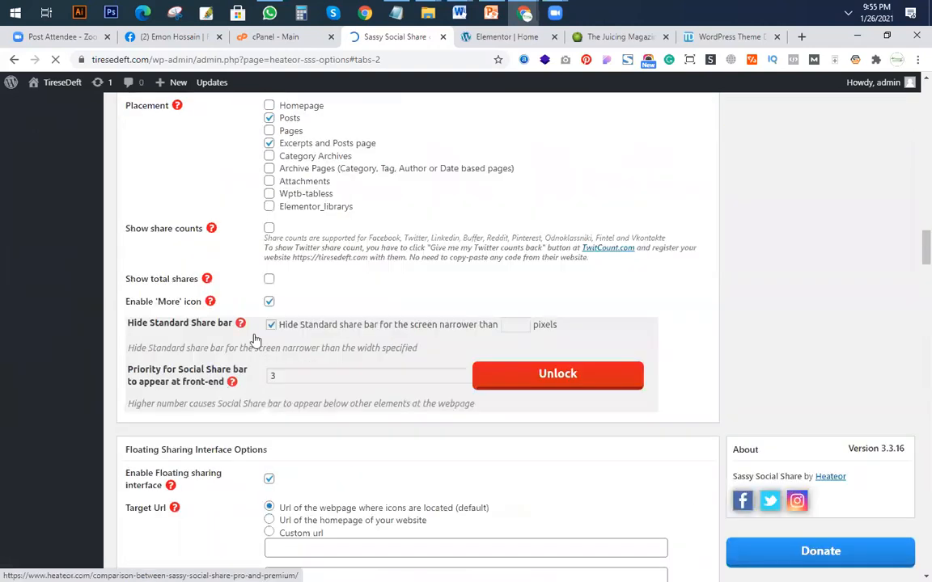
scroll(330, 358, "up", 5)
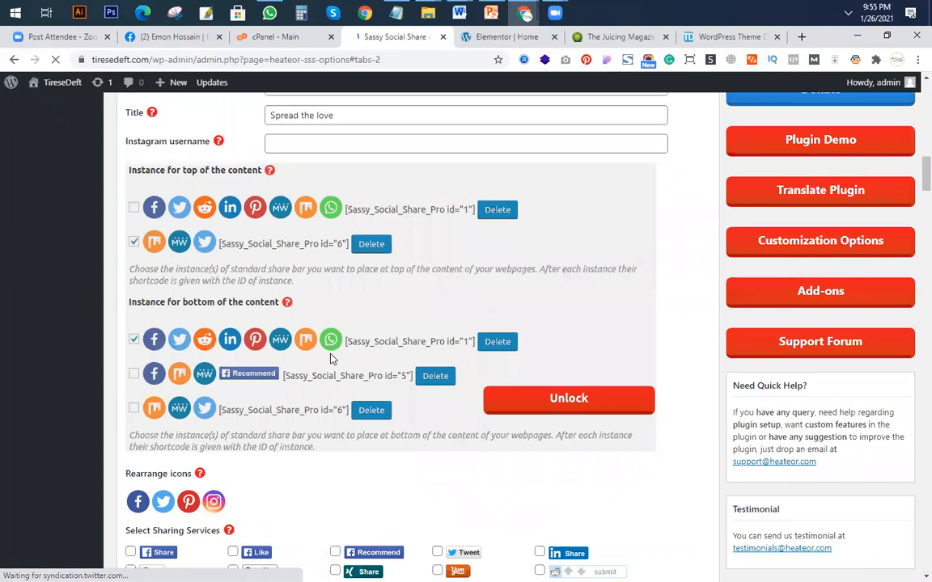
right_click(330, 358)
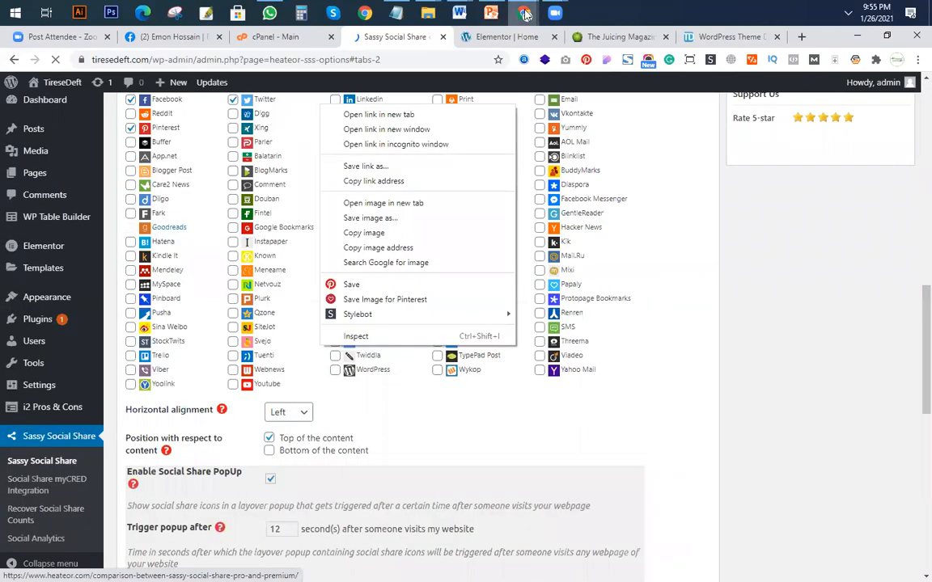
Switch to the incognito window, reload the live Home page and check the floating and Recent Post share icons.
left_click(524, 13)
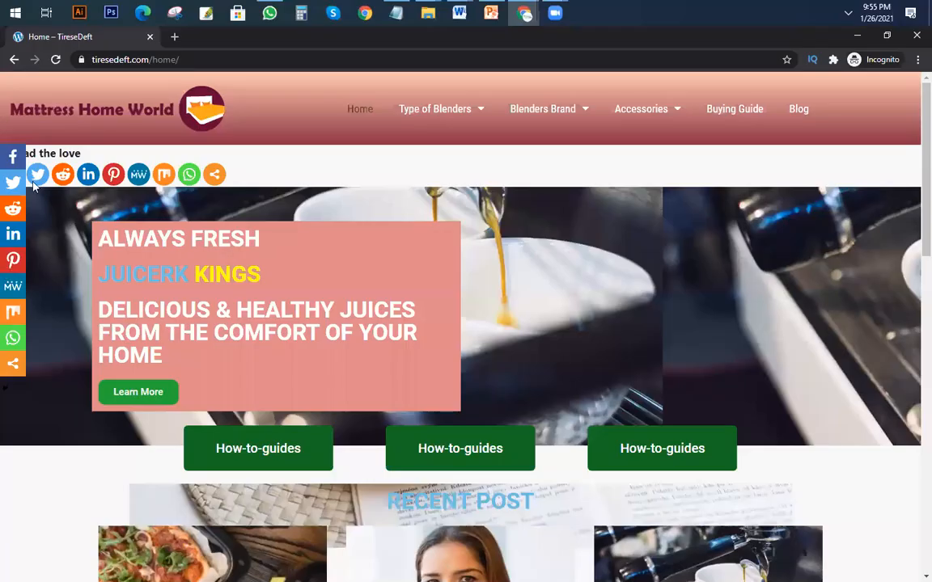
left_click(56, 59)
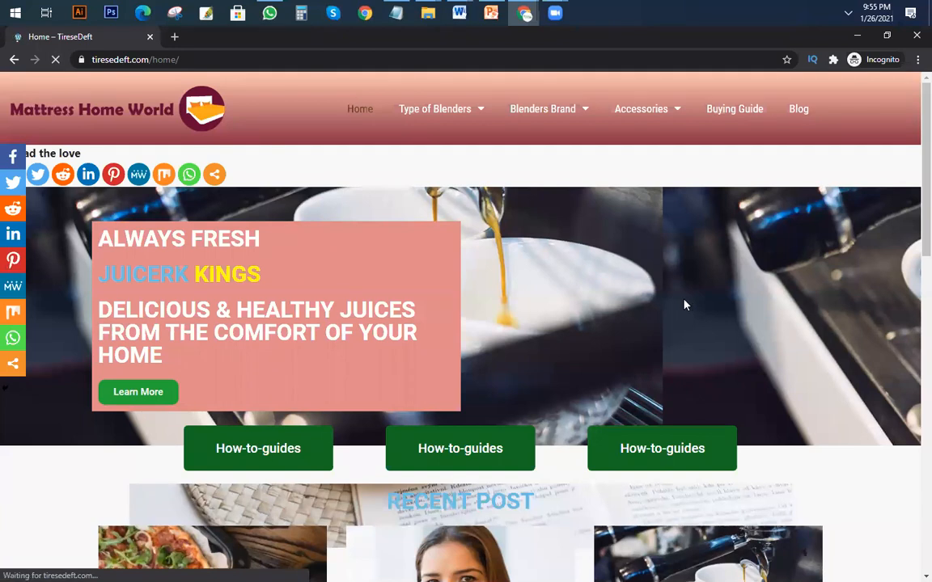
scroll(241, 317, "down", 6)
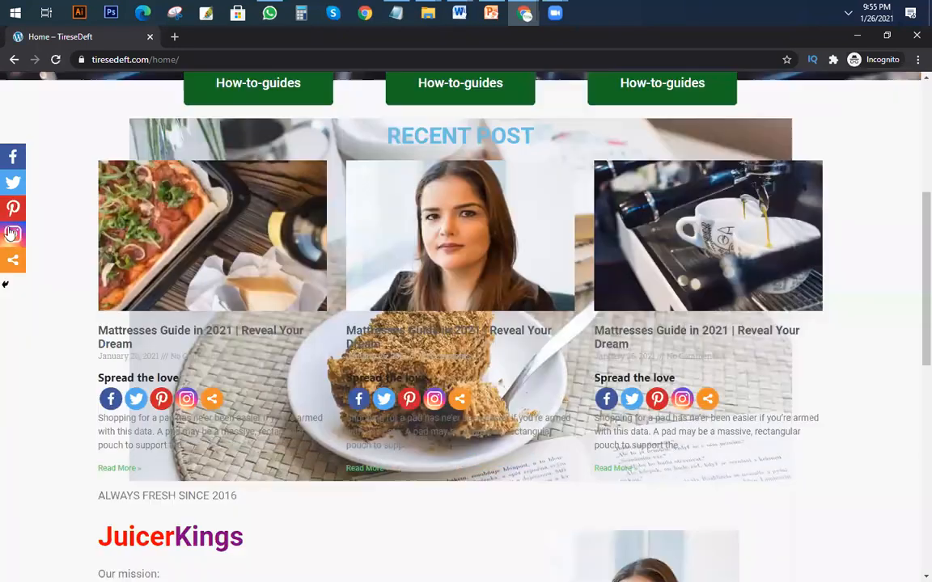
scroll(57, 243, "down", 3)
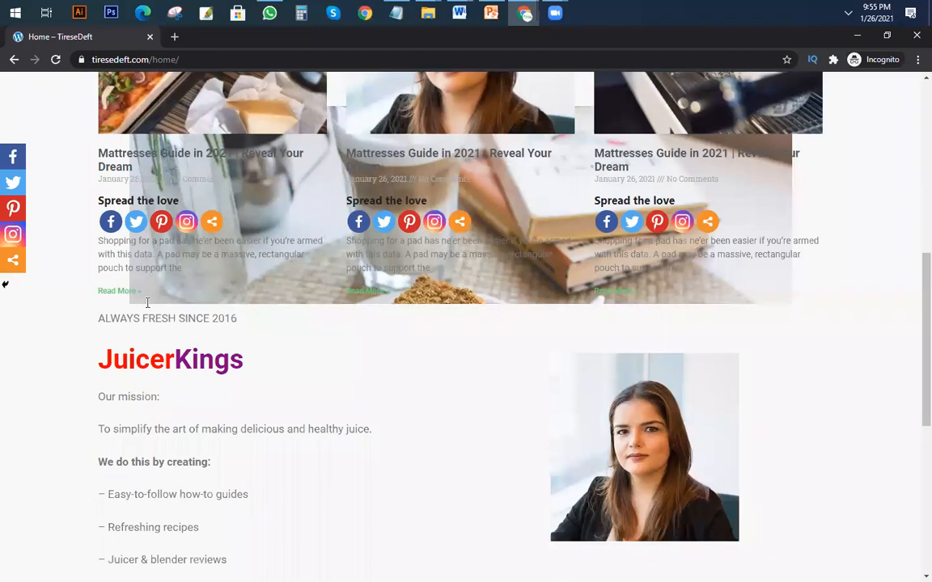
scroll(327, 249, "up", 3)
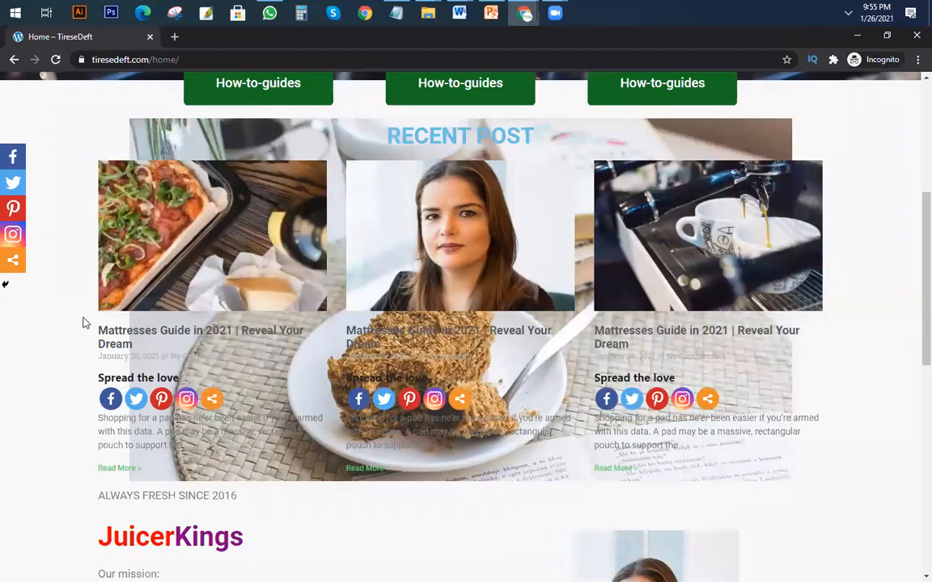
scroll(12, 287, "up", 4)
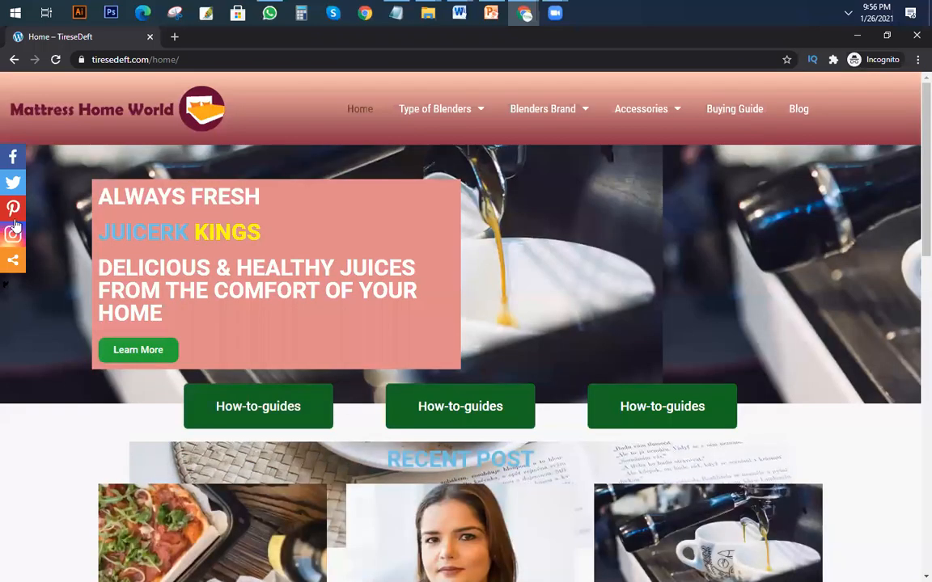
scroll(462, 246, "down", 2)
scroll(453, 242, "up", 2)
Open the Type of Blenders and Blog category pages on the live site and check the share icons on the blog excerpts.
left_click(444, 115)
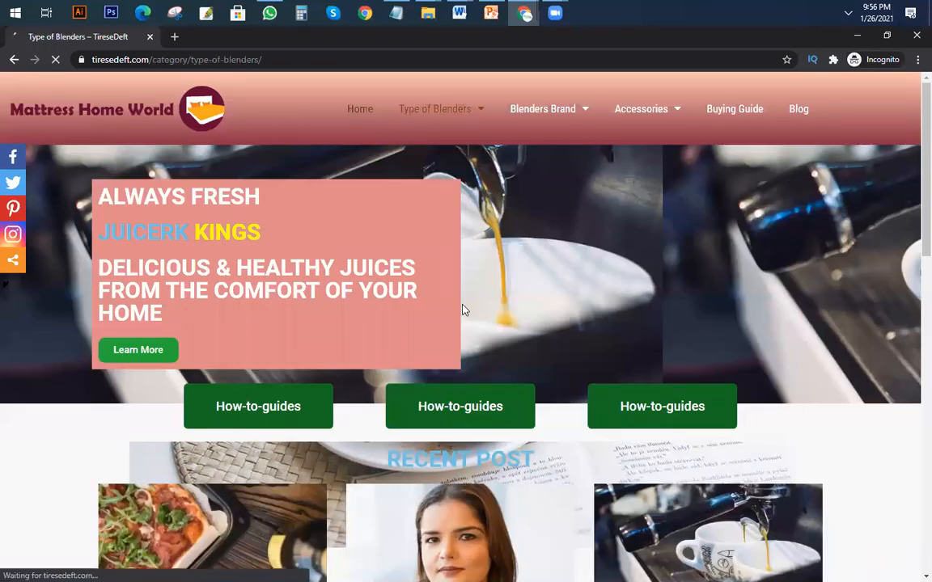
mouse_move(476, 113)
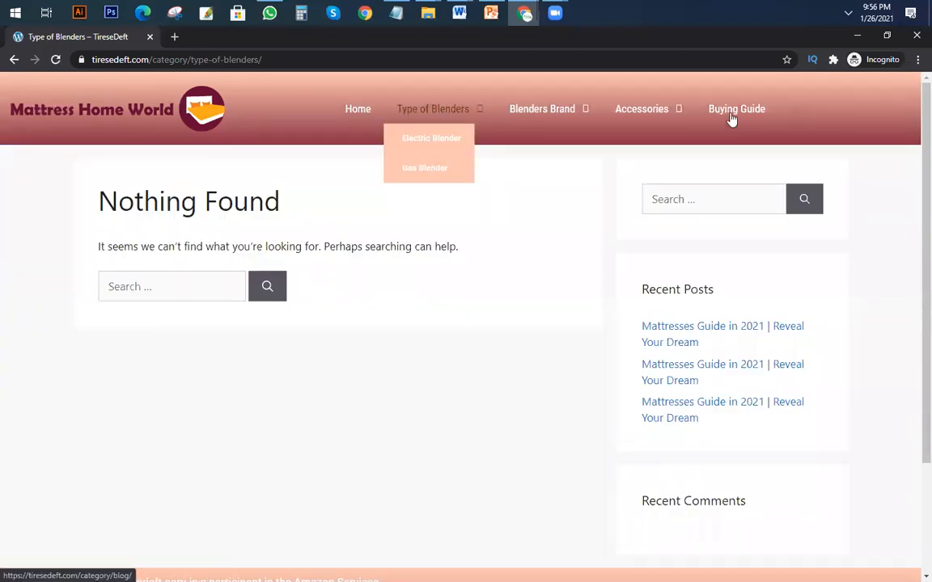
left_click(801, 113)
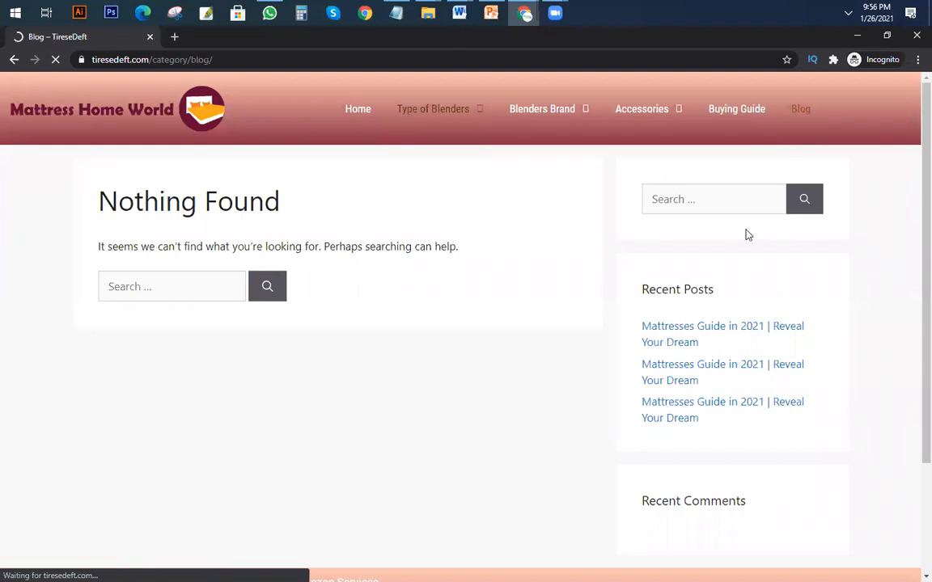
scroll(304, 187, "down", 3)
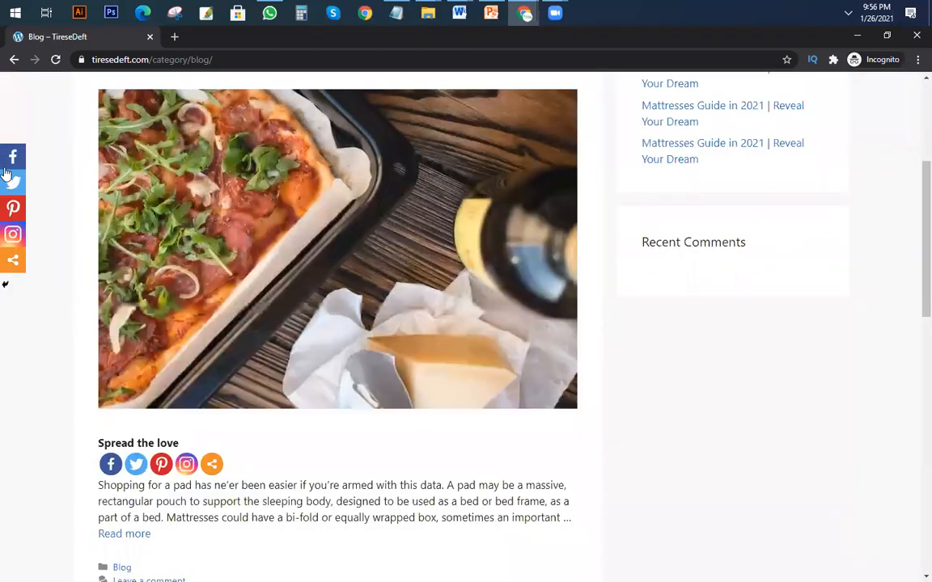
scroll(169, 248, "down", 3)
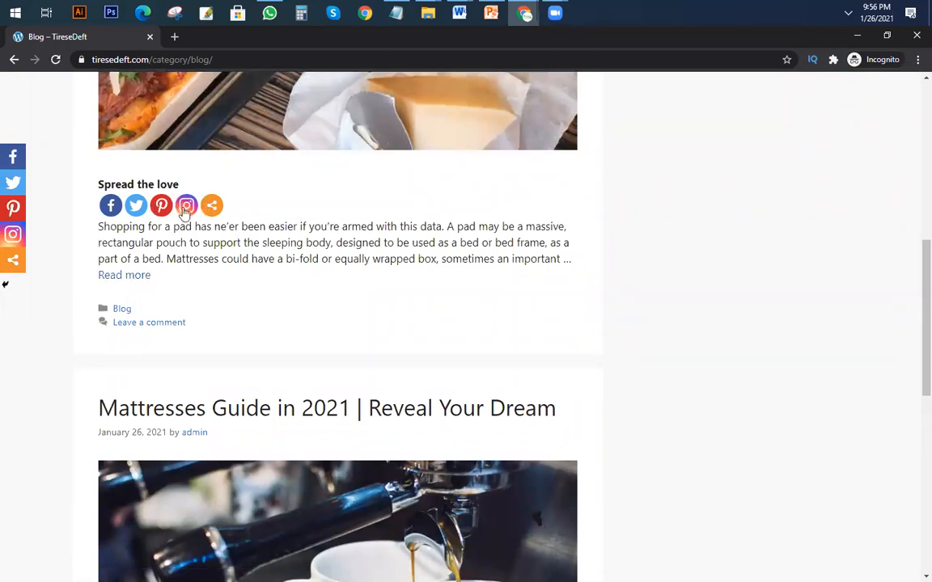
Open the full first blog post and examine its share icons and content down to the comment form.
left_click(132, 276)
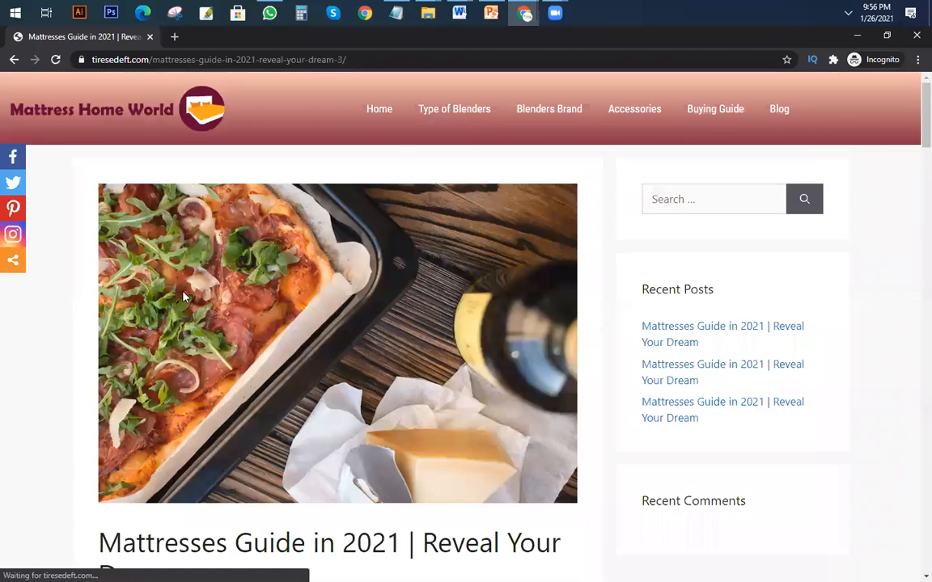
scroll(174, 283, "down", 3)
scroll(115, 332, "down", 2)
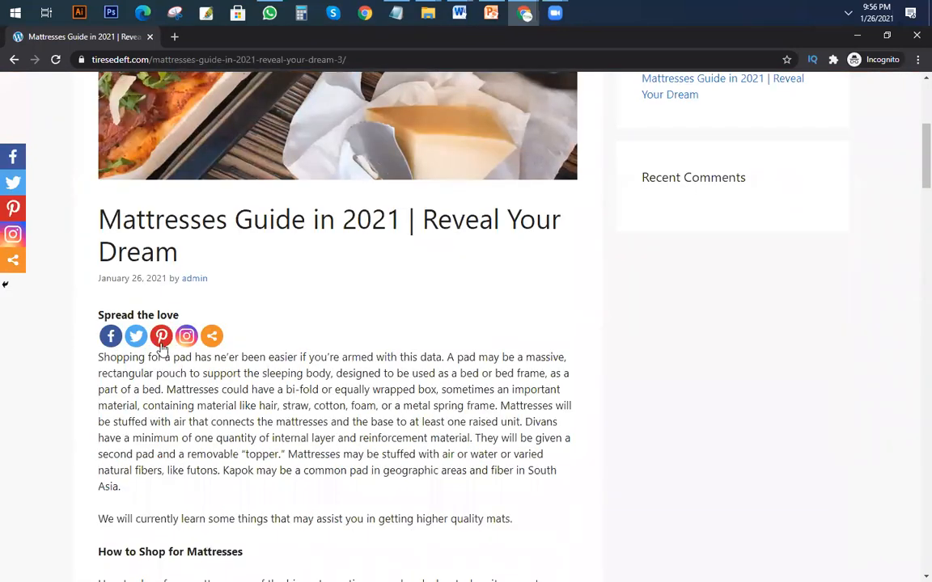
scroll(148, 331, "down", 15)
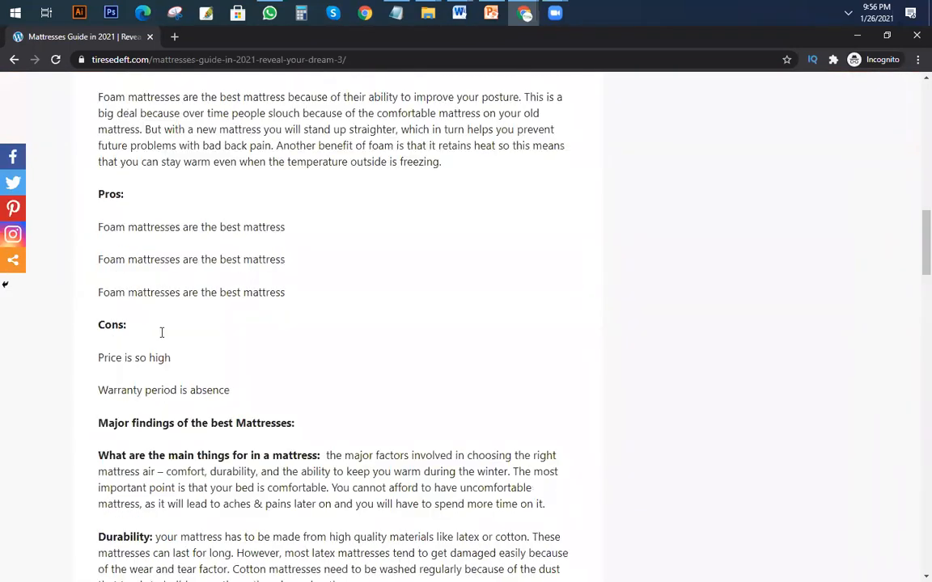
scroll(180, 356, "down", 7)
scroll(200, 358, "up", 1)
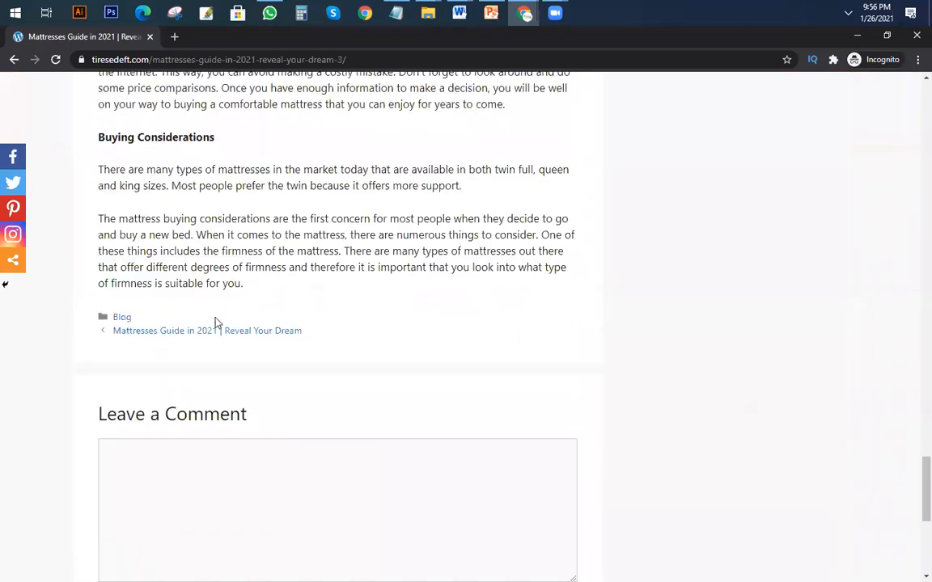
scroll(376, 312, "up", 15)
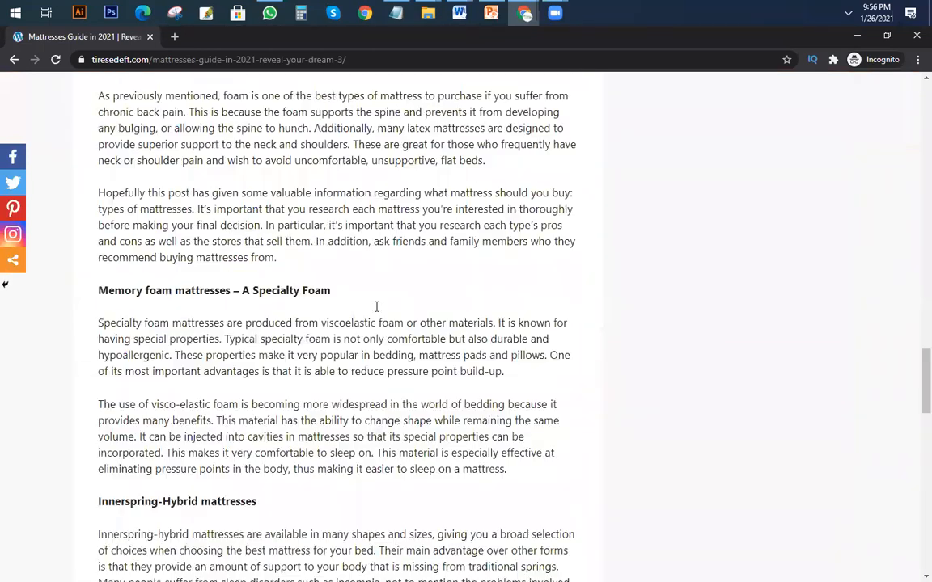
Recheck the share icons under the title of the open blog post.
scroll(282, 302, "up", 5)
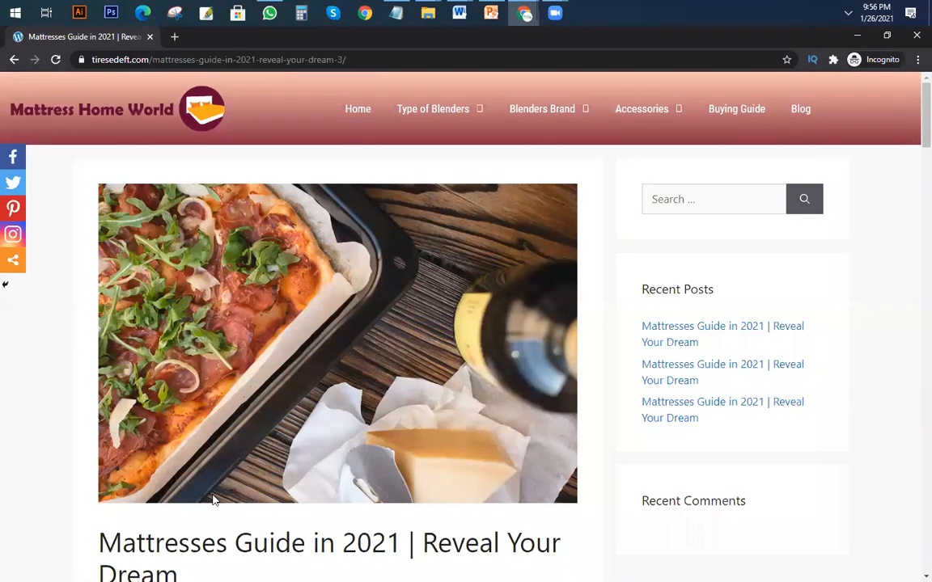
scroll(134, 428, "down", 3)
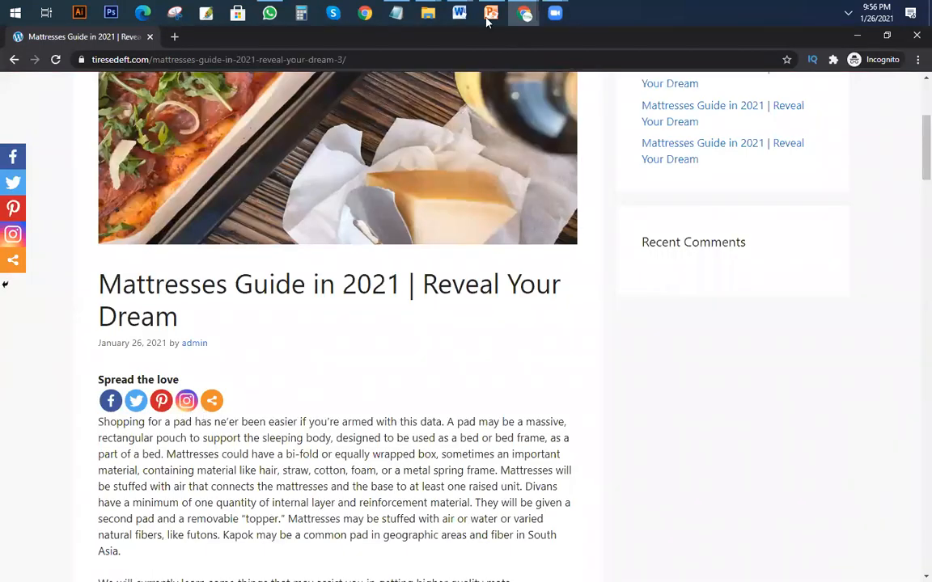
In the WordPress admin window, set the standard share icons to the bottom of the content instead of the top and save the settings.
left_click(471, 89)
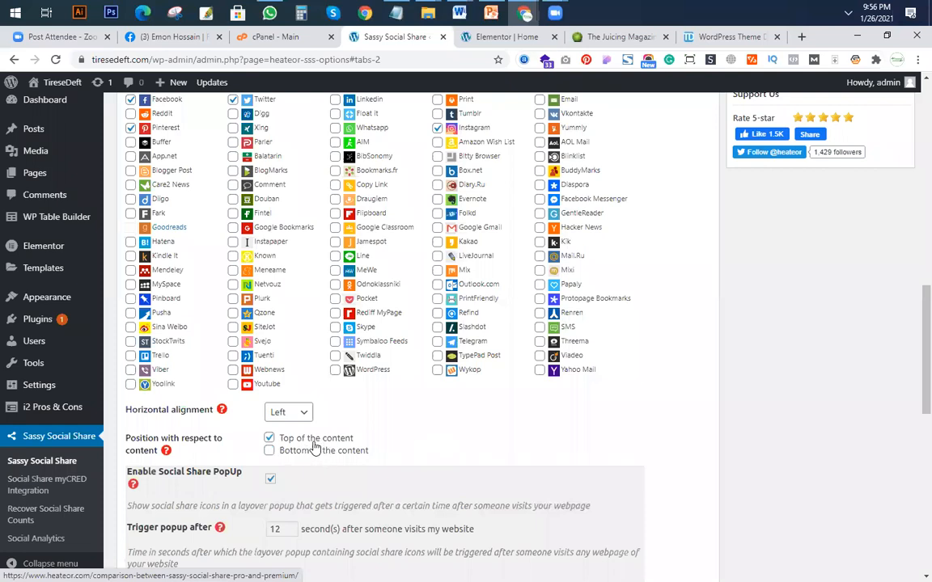
left_click(270, 451)
left_click(269, 437)
scroll(202, 444, "down", 4)
scroll(246, 463, "down", 3)
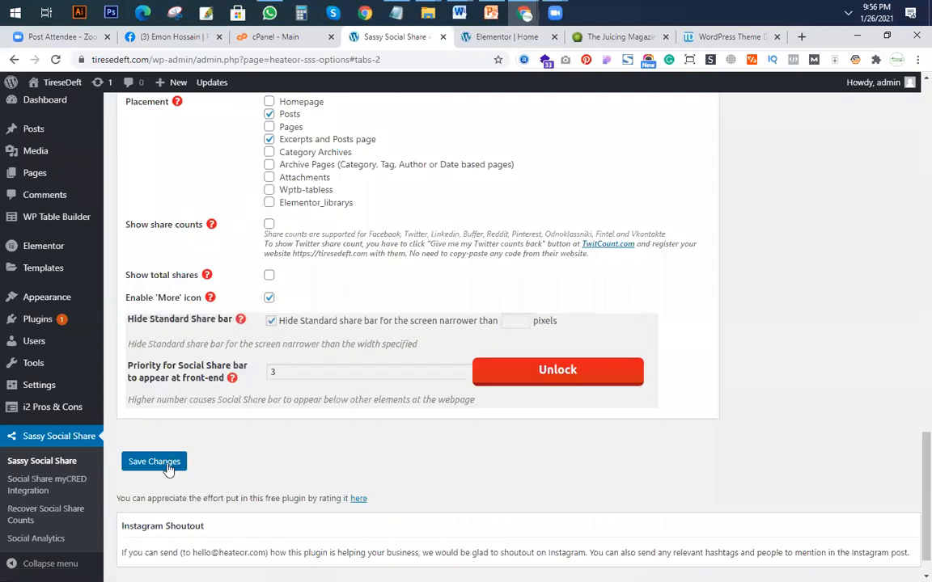
left_click(162, 463)
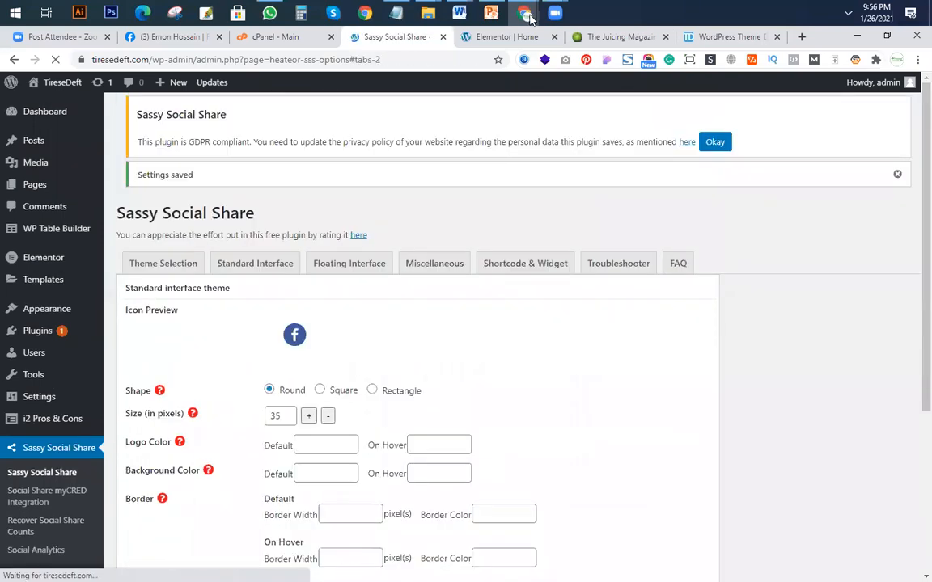
Return to the incognito window and reload the blog post to check the new share icon position.
key("alt+Tab")
left_click(56, 56)
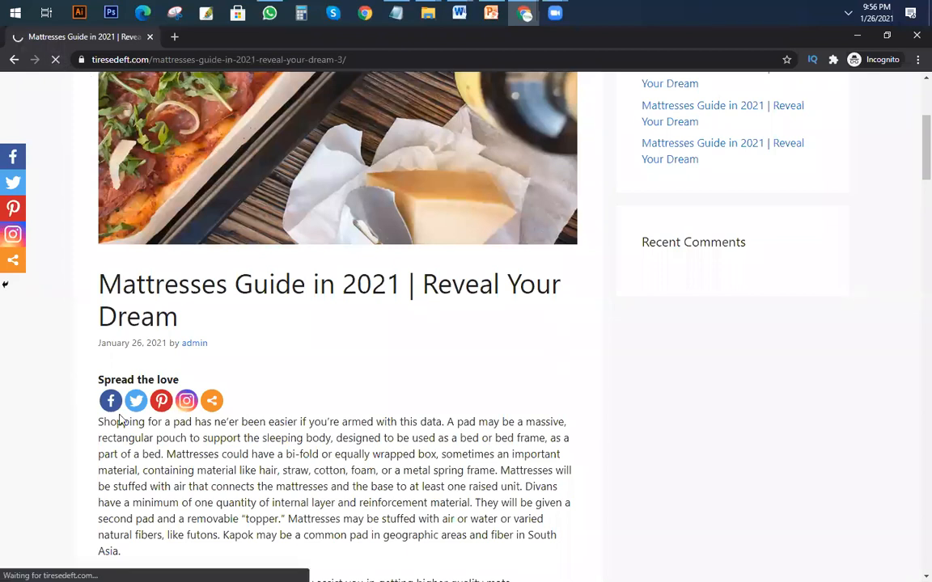
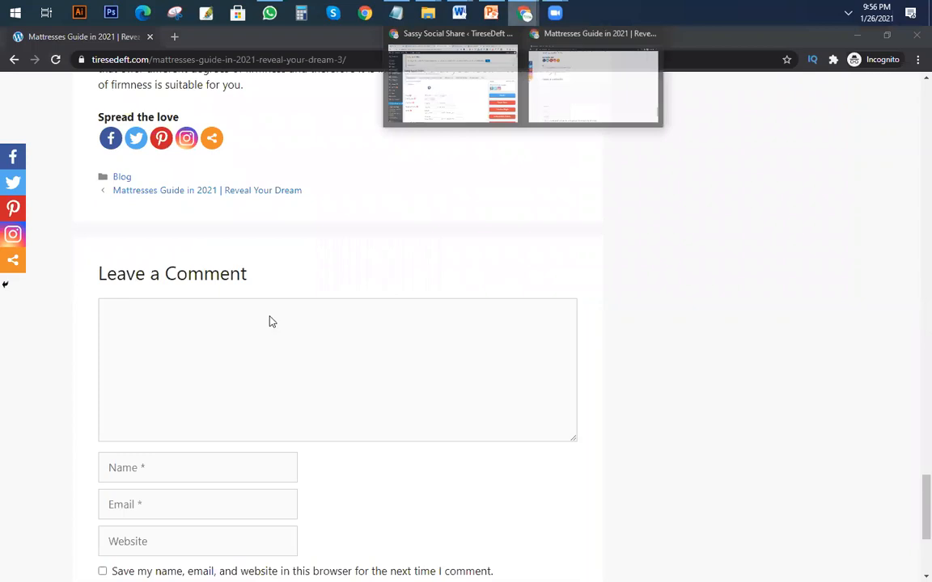
Switch to the WordPress admin window and look over the Sassy Social Share standard interface options.
key("alt+Tab")
left_click(361, 398)
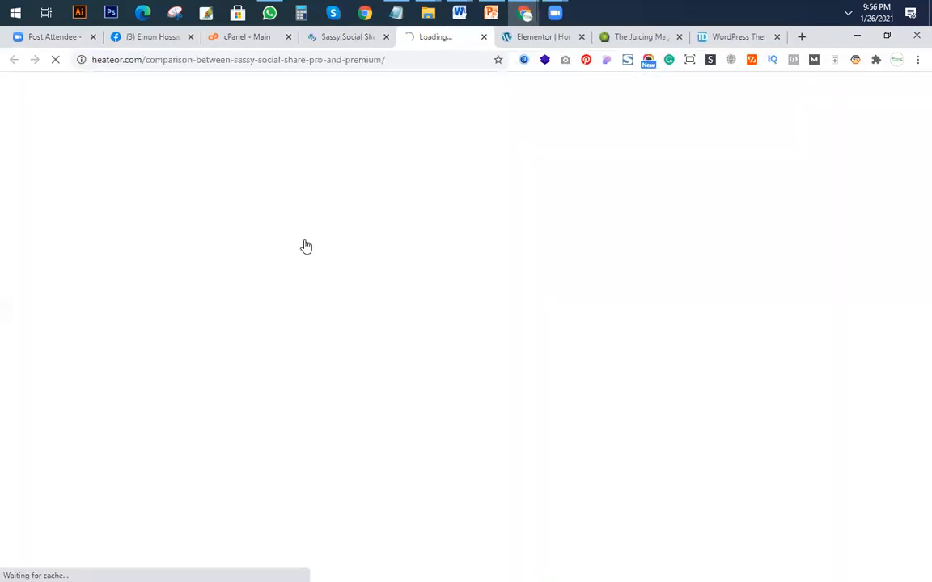
key("ctrl+w")
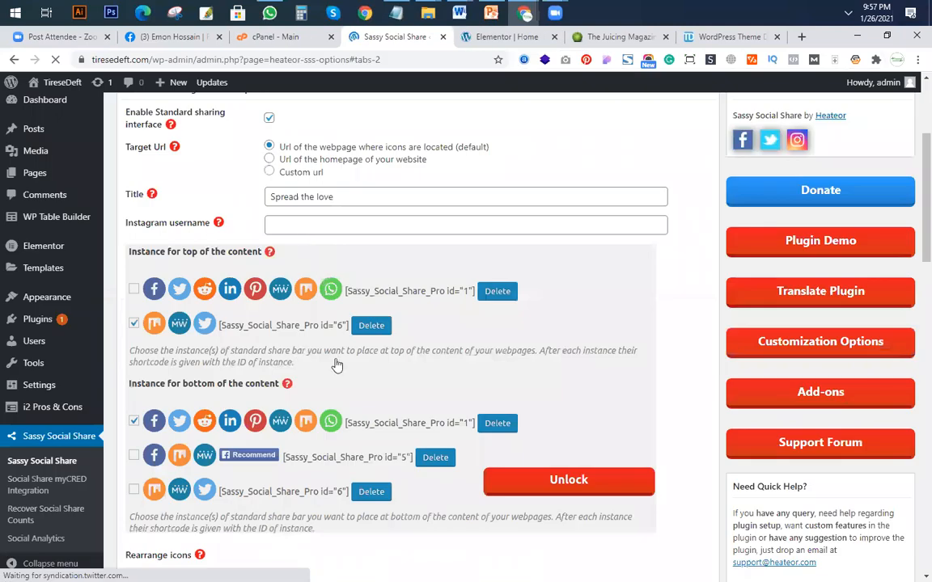
scroll(333, 364, "down", 2)
scroll(301, 257, "up", 3)
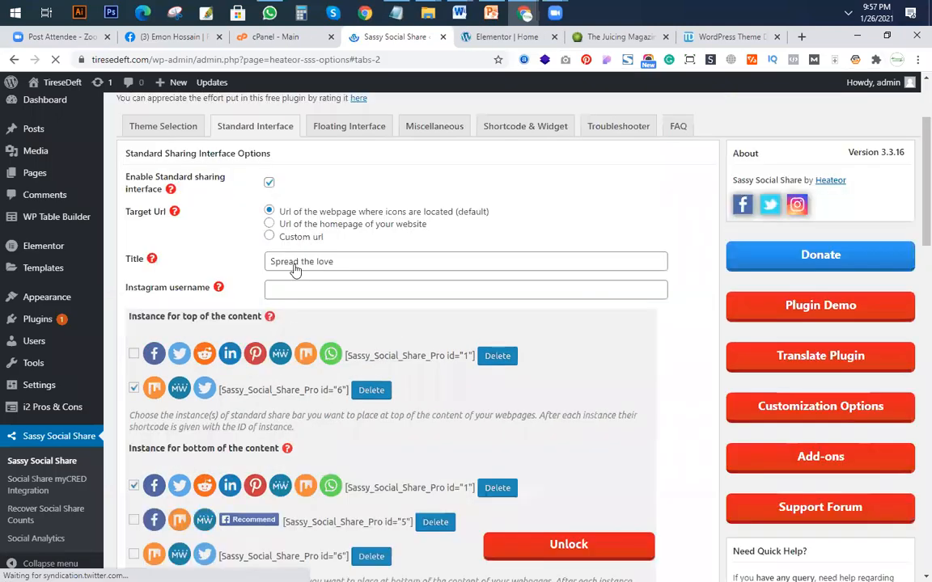
scroll(296, 271, "down", 7)
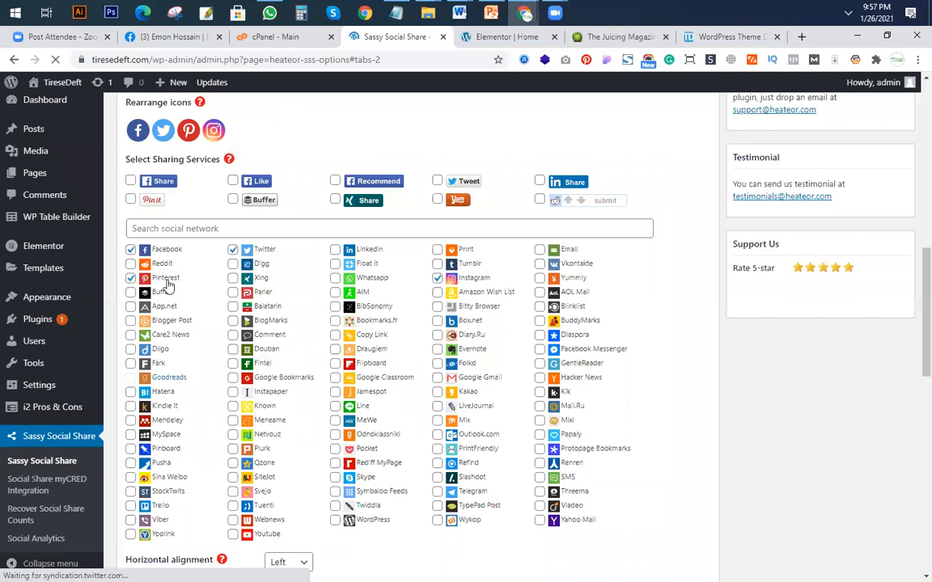
scroll(390, 348, "up", 10)
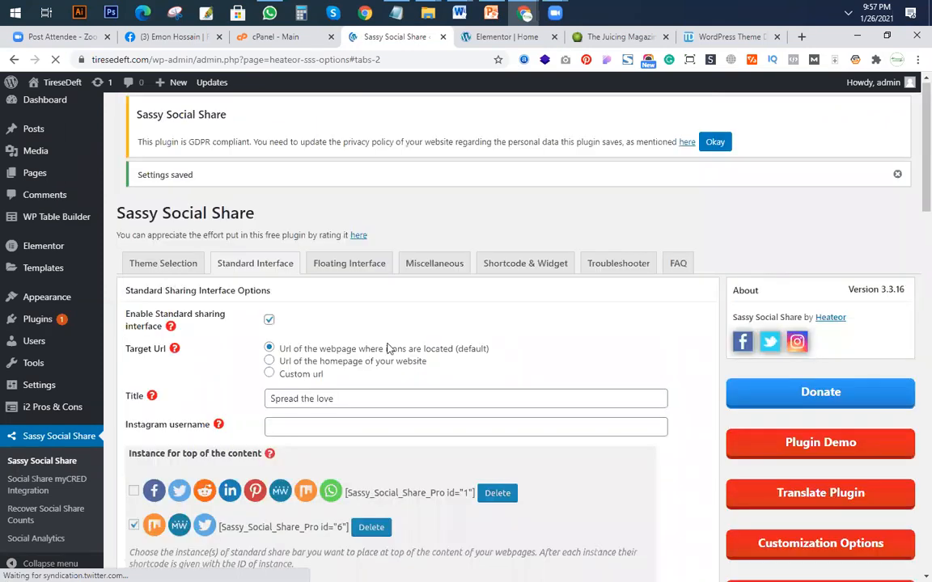
Close the stray plugin comparison page and set the standard interface icon shape to Square in the Sassy Social Share theme settings.
left_click(327, 325)
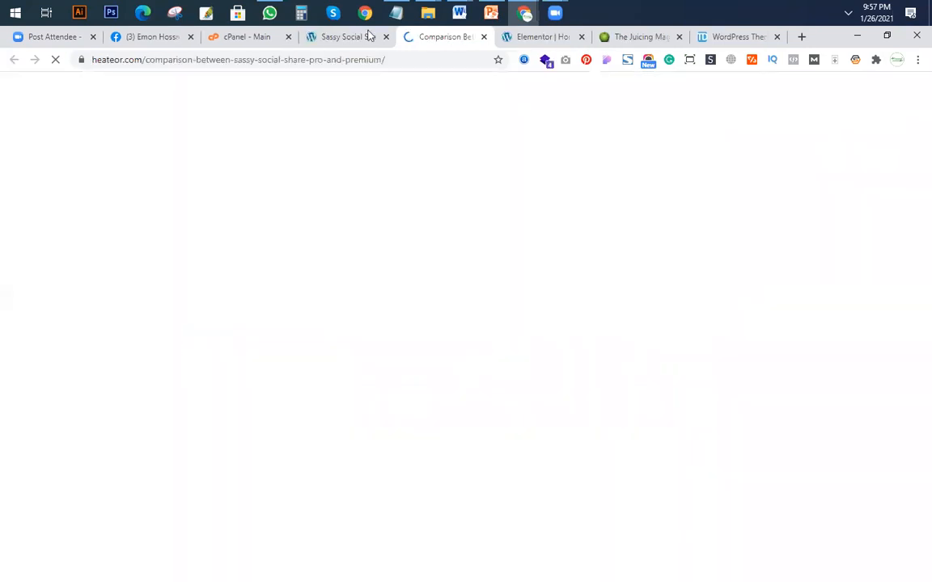
left_click(348, 38)
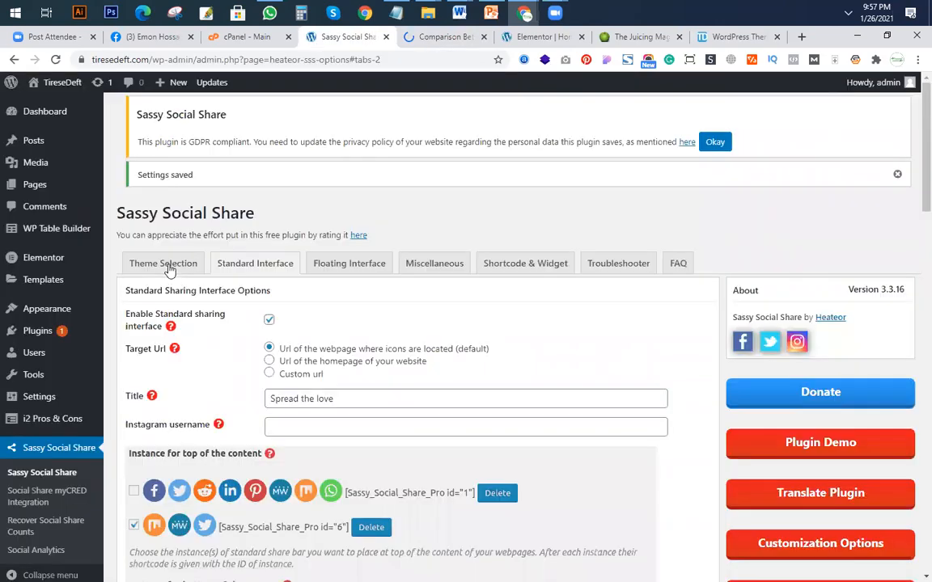
left_click(170, 271)
left_click(469, 37)
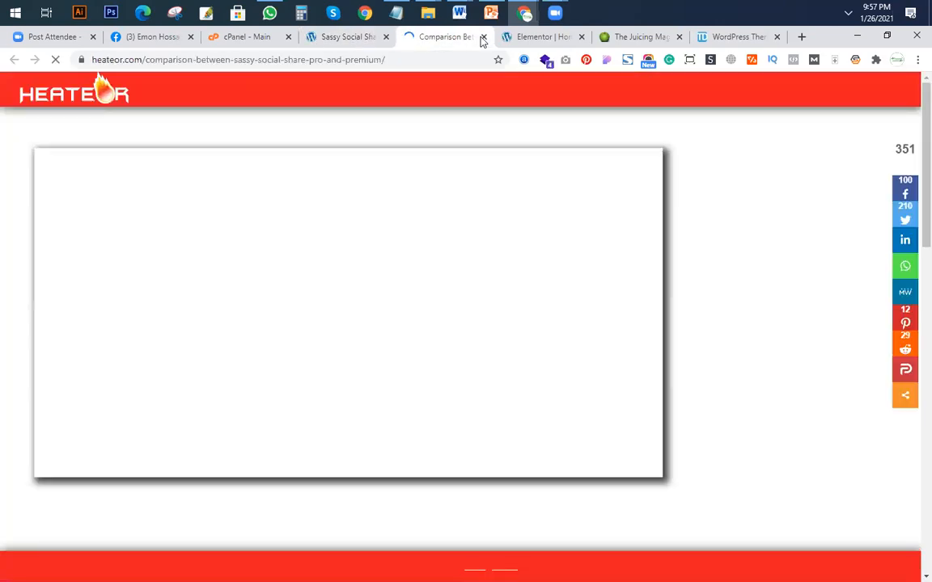
left_click(483, 38)
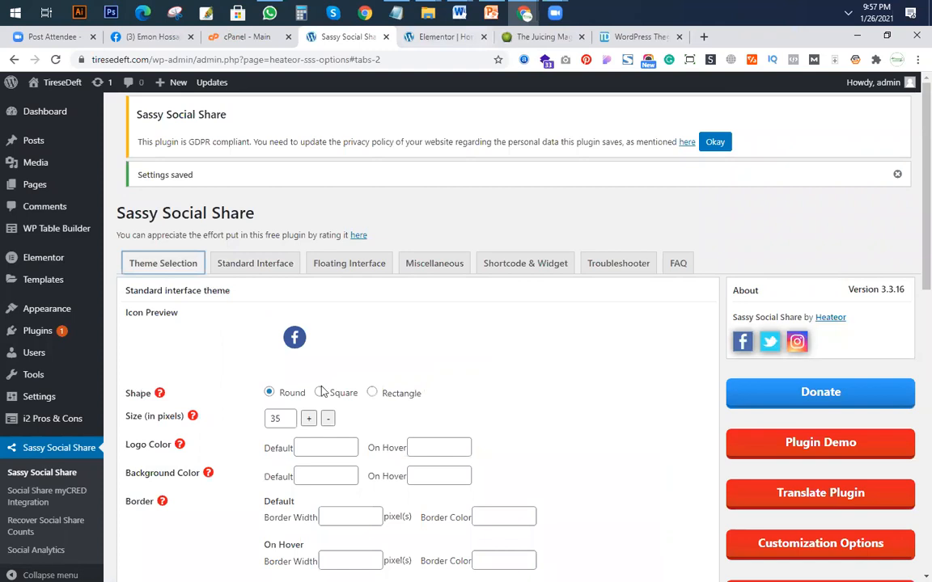
left_click(321, 394)
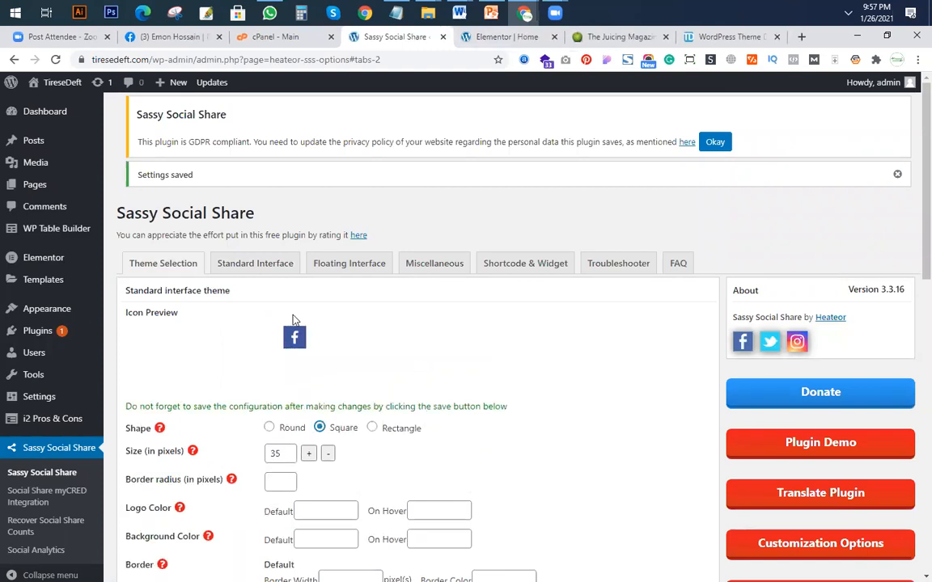
Review the standard interface options down to the placement settings and save the Sassy Social Share changes.
left_click(271, 266)
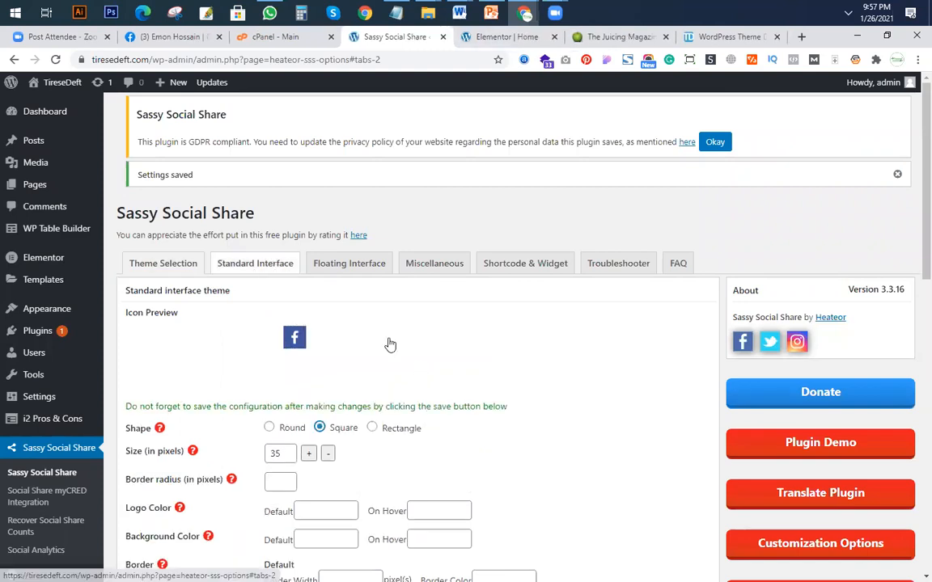
scroll(395, 364, "down", 4)
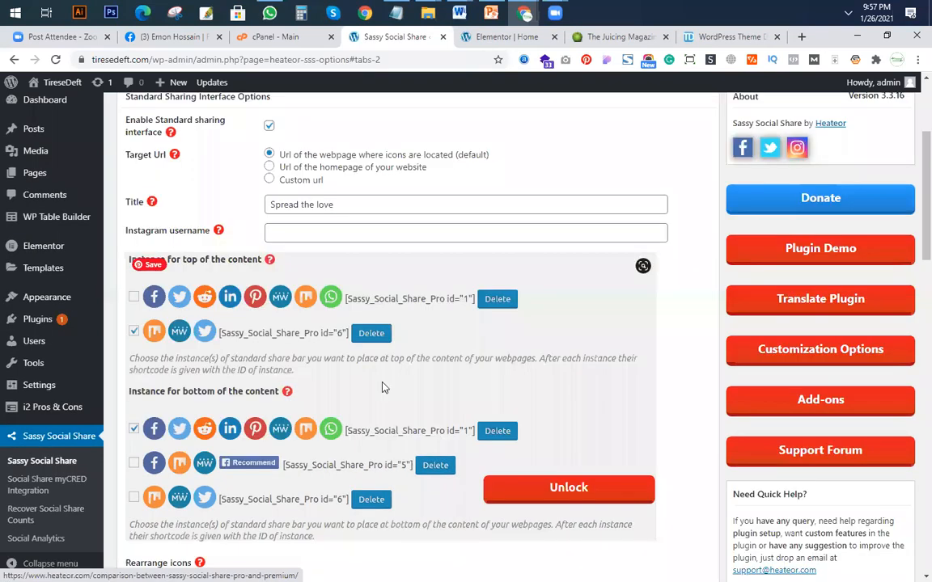
scroll(384, 388, "down", 10)
scroll(381, 389, "down", 3)
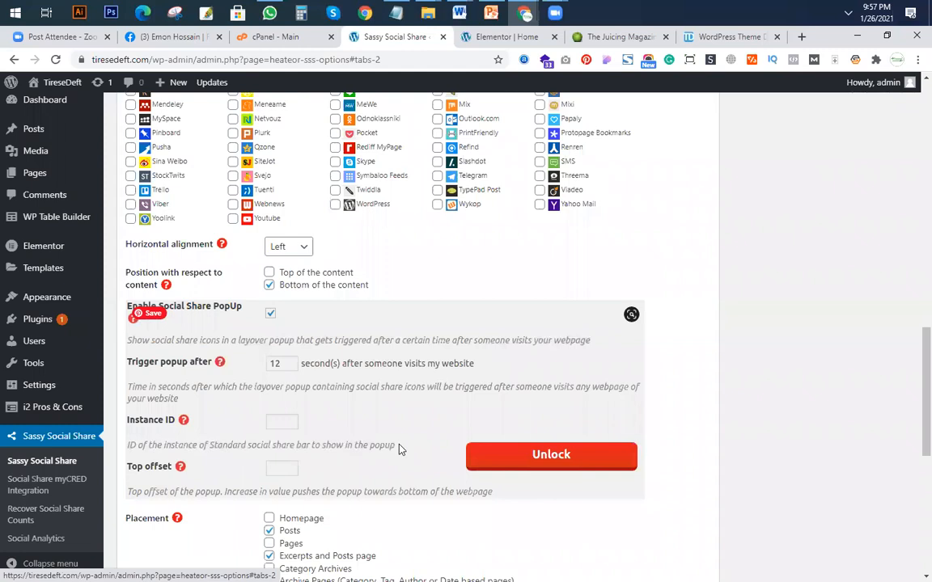
scroll(396, 444, "down", 3)
scroll(398, 224, "down", 2)
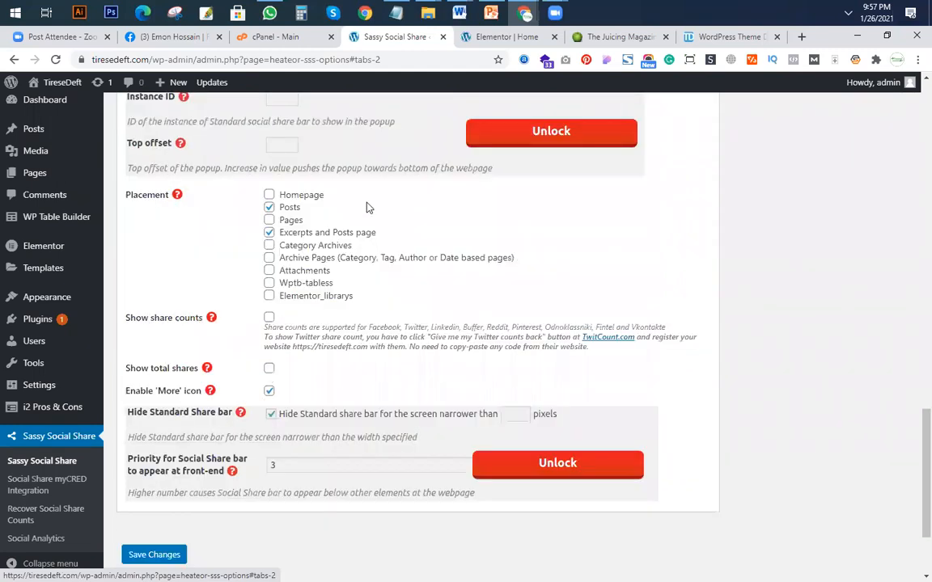
scroll(412, 328, "down", 2)
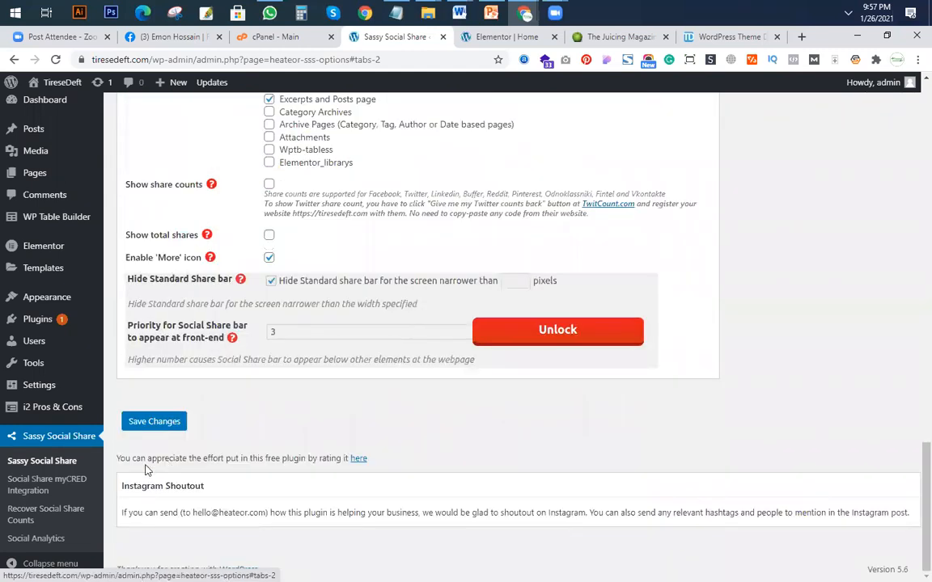
left_click(162, 421)
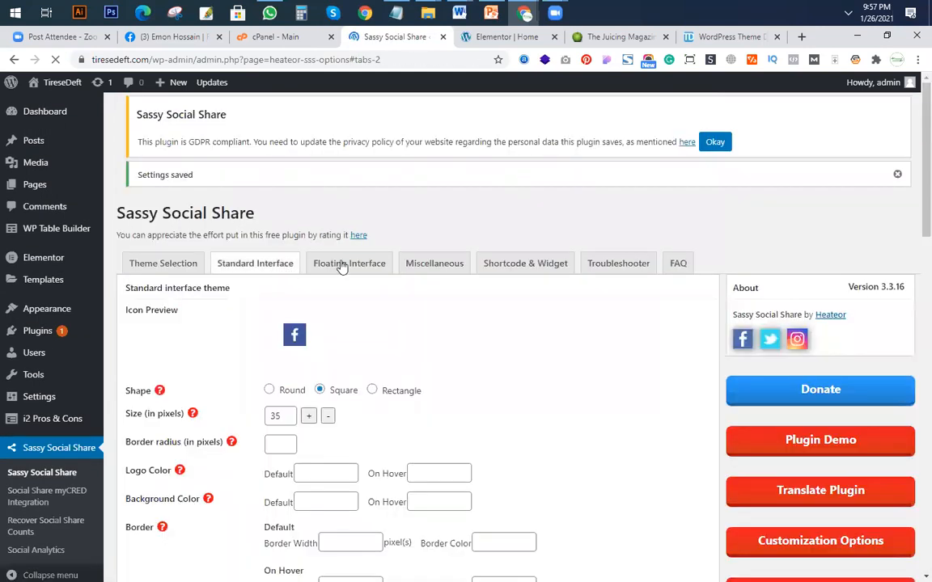
Review the floating interface's sharing services, offsets, placement and responsiveness options, and save the settings.
left_click(343, 265)
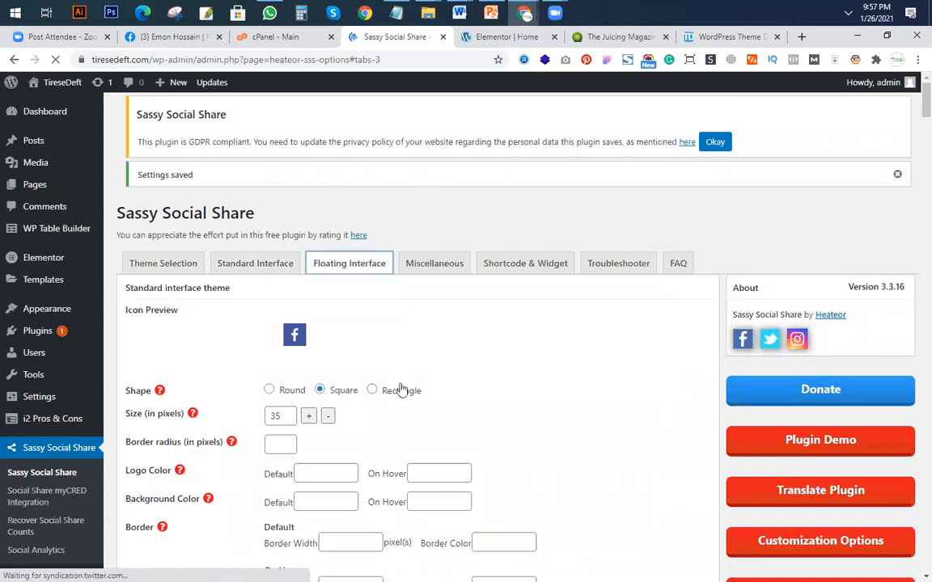
scroll(402, 389, "down", 3)
scroll(378, 360, "down", 3)
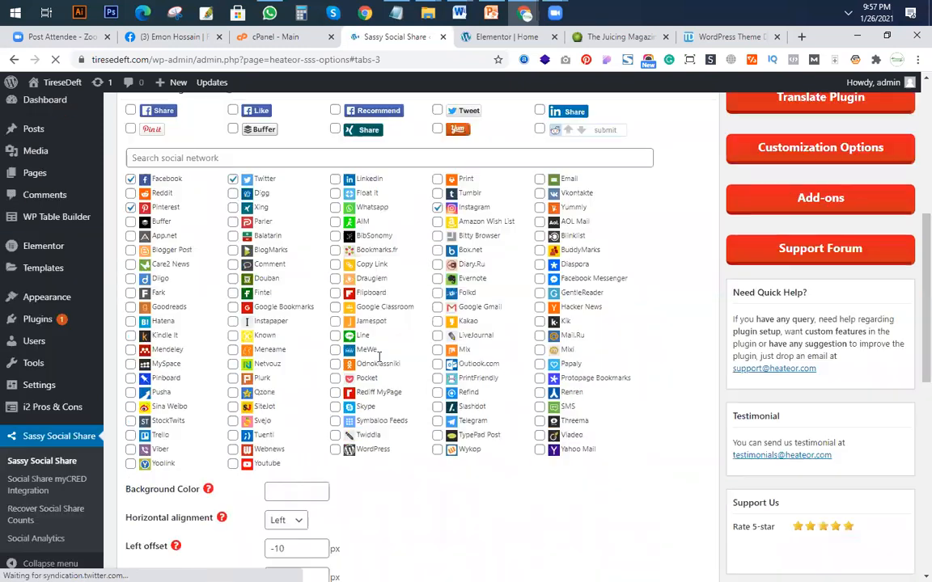
scroll(370, 349, "up", 3)
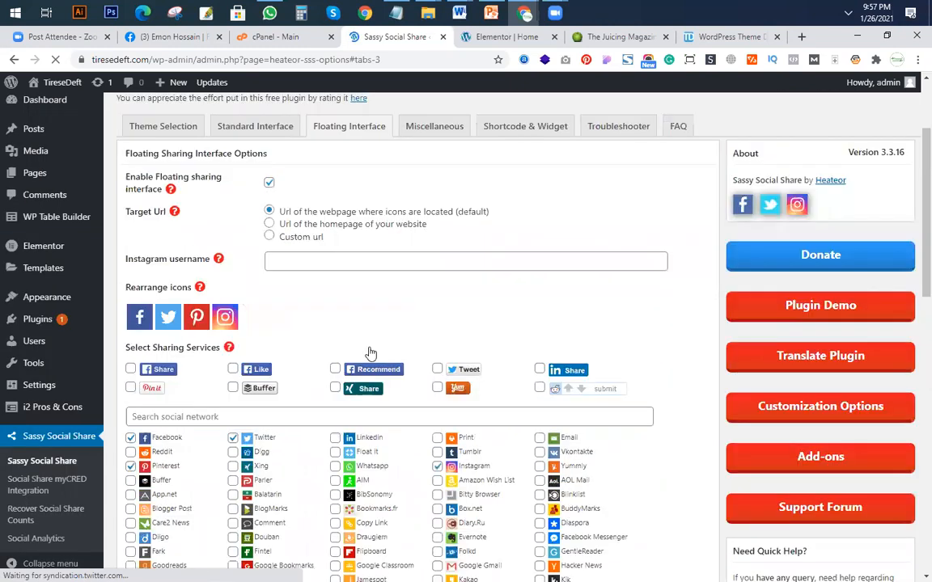
scroll(369, 354, "down", 5)
scroll(372, 340, "down", 3)
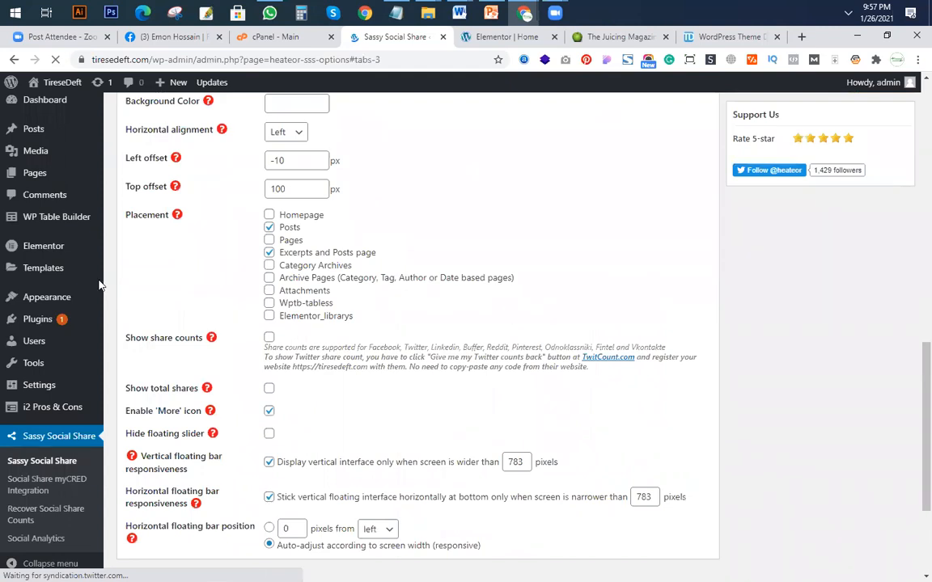
scroll(270, 330, "down", 2)
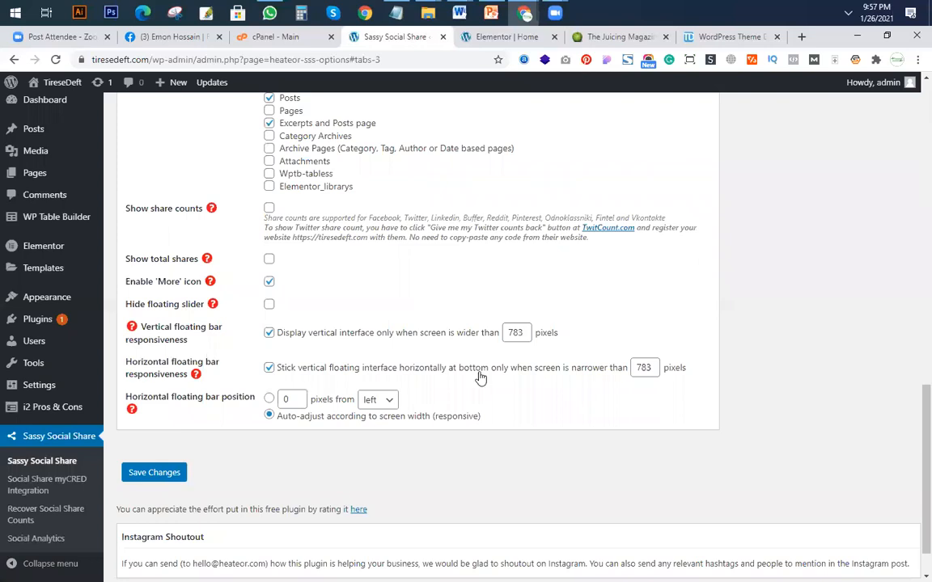
scroll(141, 432, "down", 1)
left_click(143, 430)
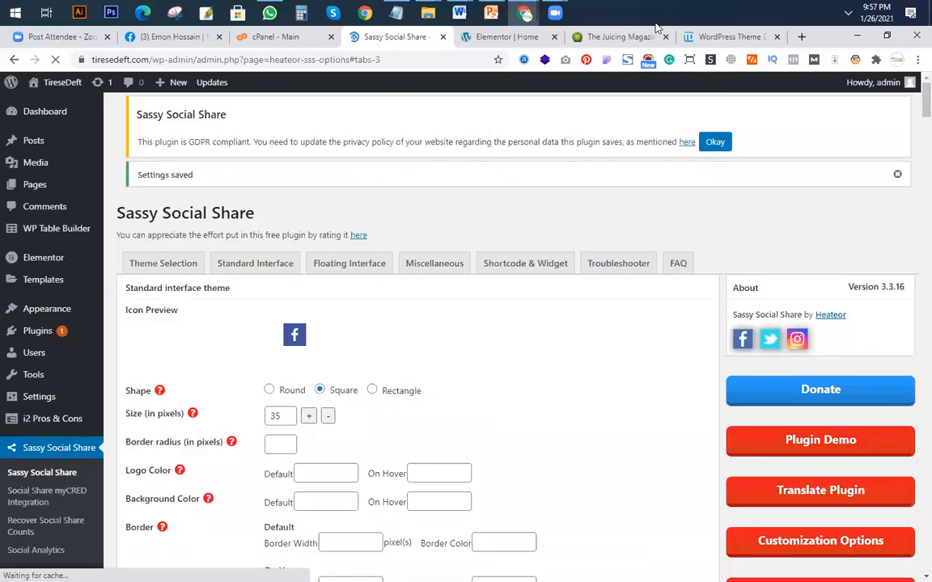
Go to the Elementor editor of the home page and examine the share icons and excerpts in the Recent Post section.
left_click(510, 36)
scroll(570, 300, "up", 3)
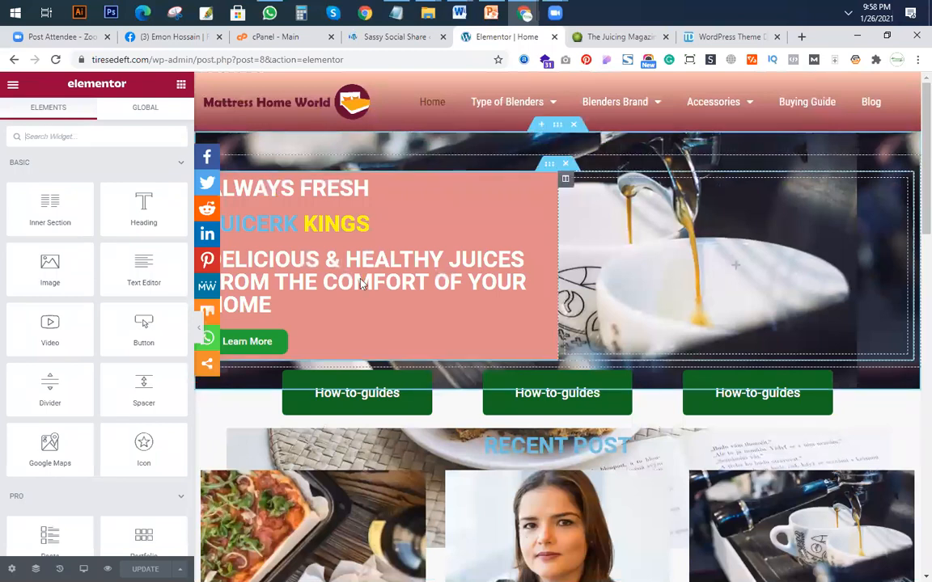
scroll(391, 353, "down", 4)
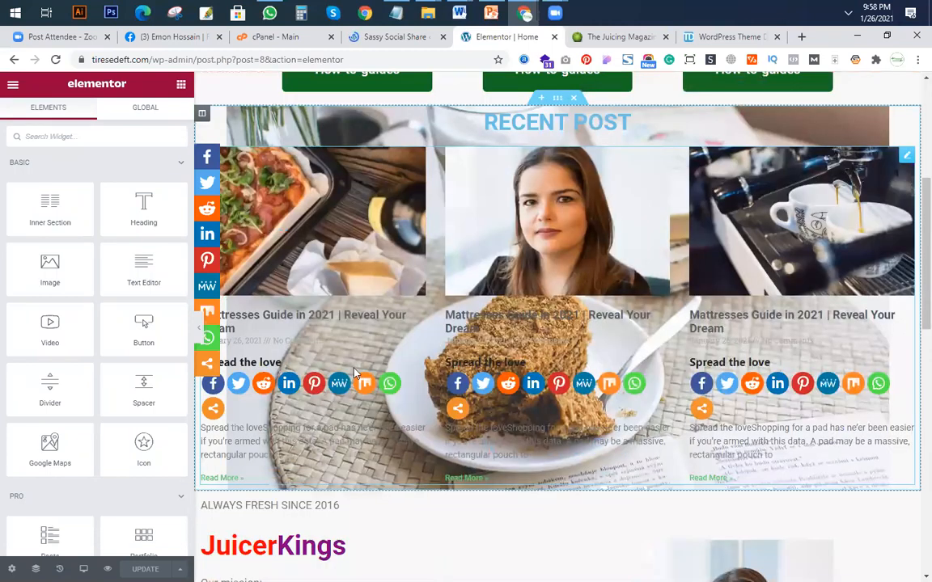
scroll(407, 336, "up", 2)
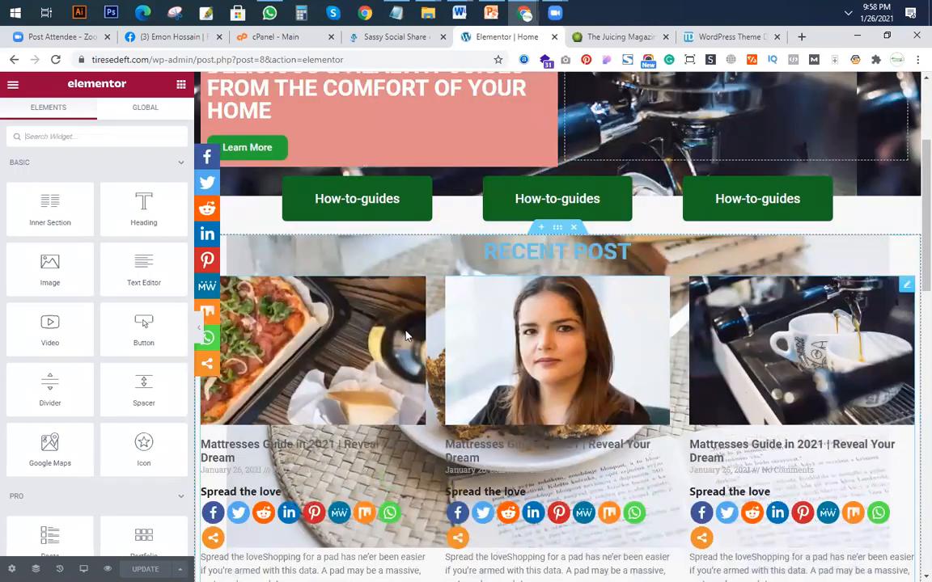
scroll(407, 337, "down", 2)
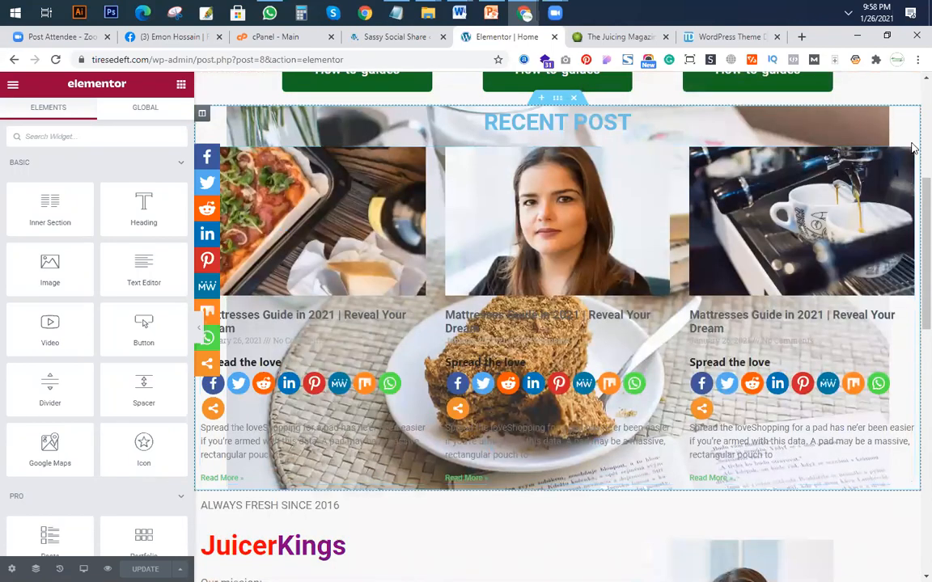
scroll(299, 437, "up", 1)
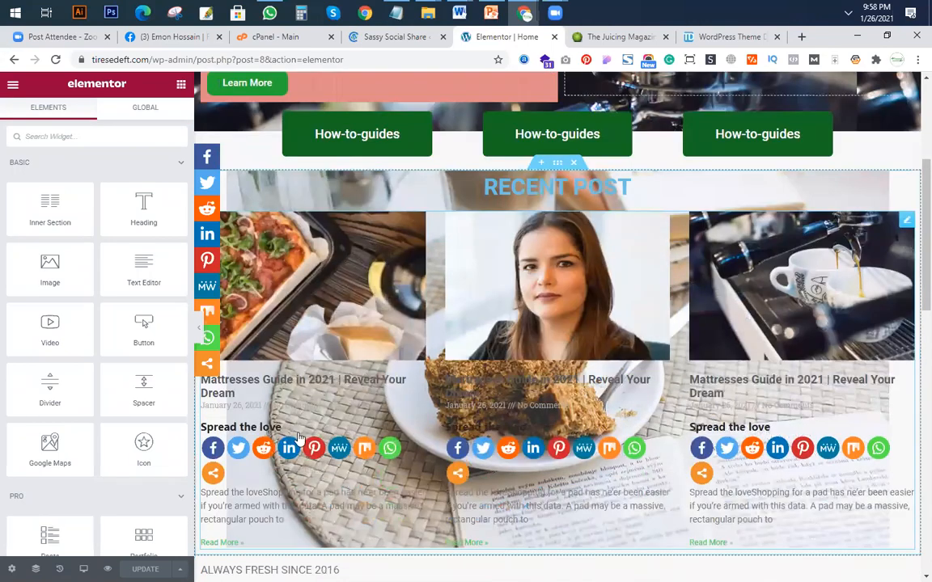
Compare the Recent Post section with the Trending Posts cards on juicerkings.com and return to the Elementor editor.
key("ctrl+Tab")
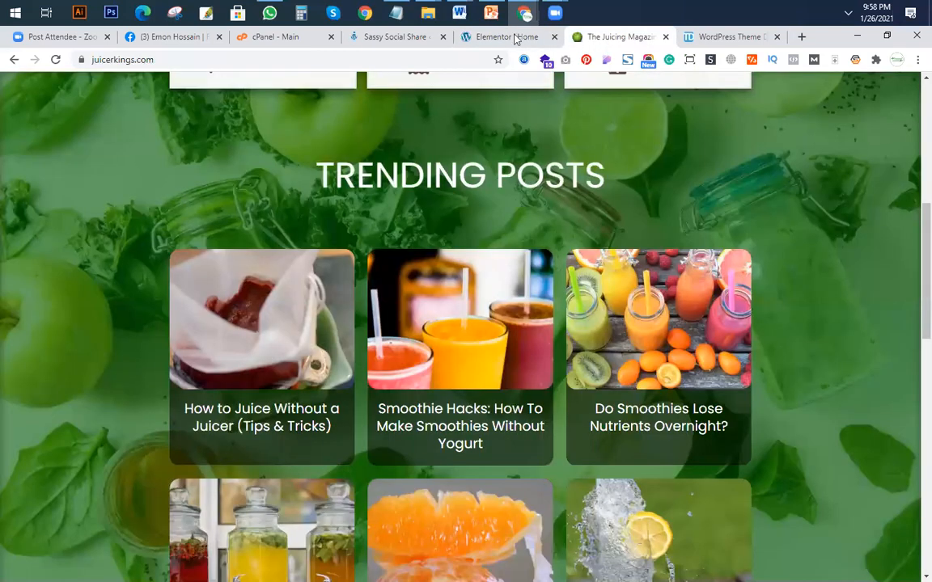
scroll(518, 38, "down", 2)
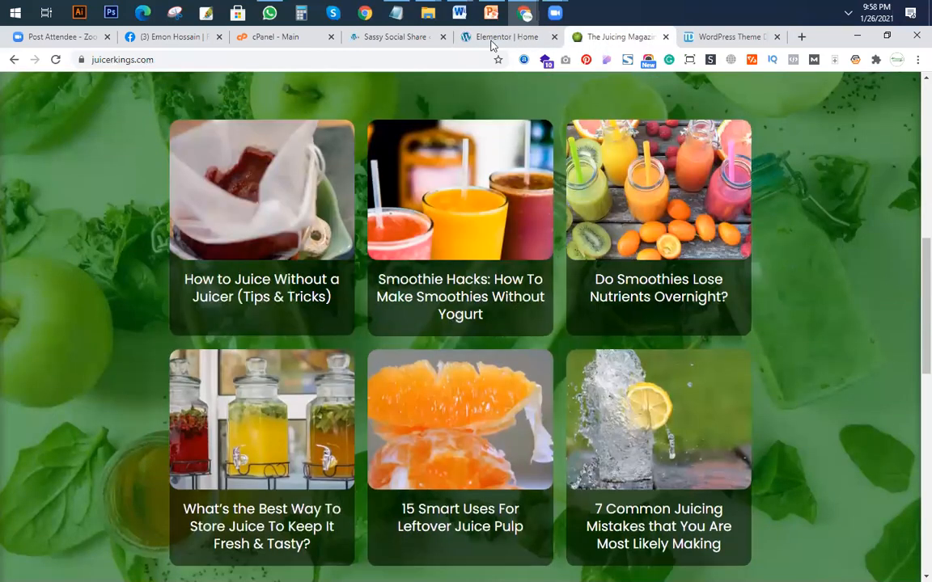
key("ctrl+shift+Tab")
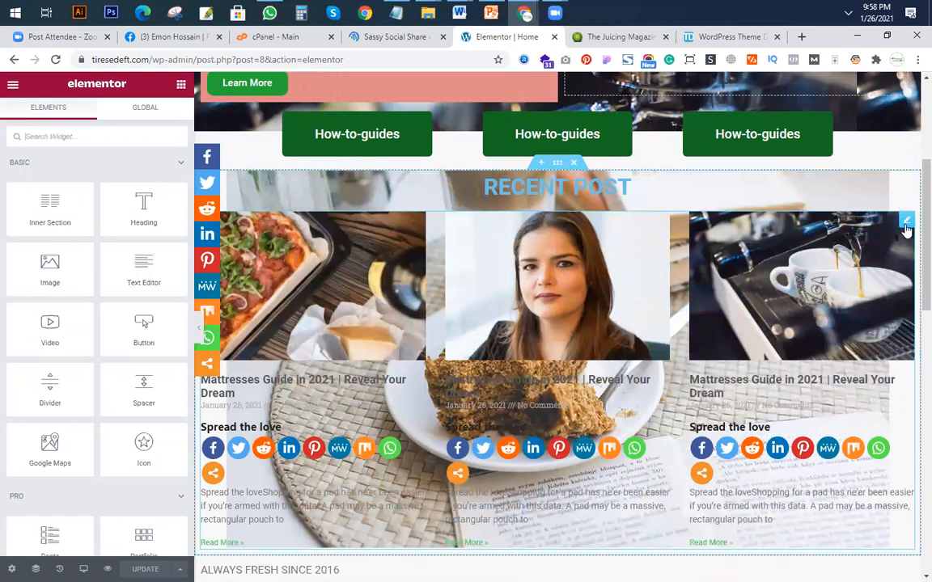
Edit the Posts widget in the Recent Post section and hide the post excerpts.
left_click(907, 221)
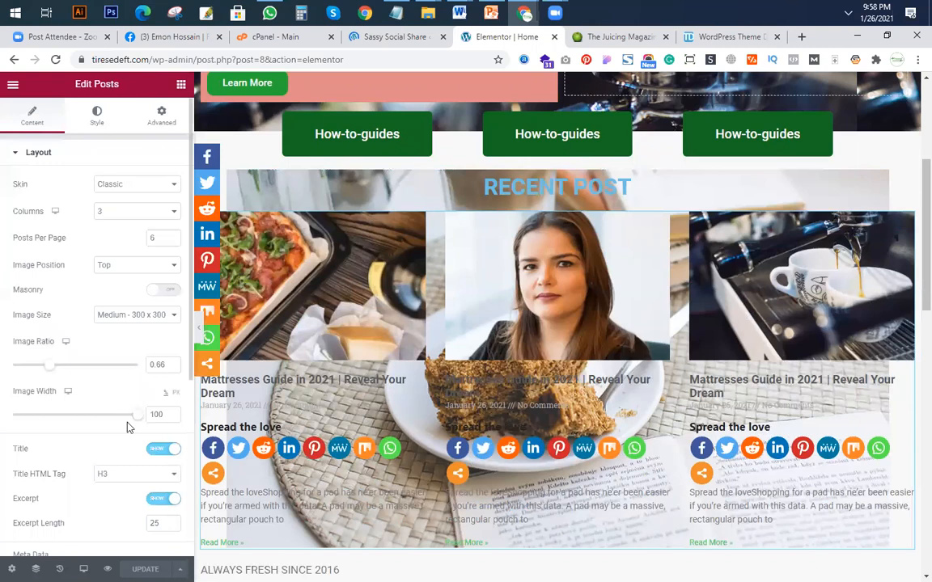
scroll(55, 366, "down", 1)
scroll(55, 366, "down", 2)
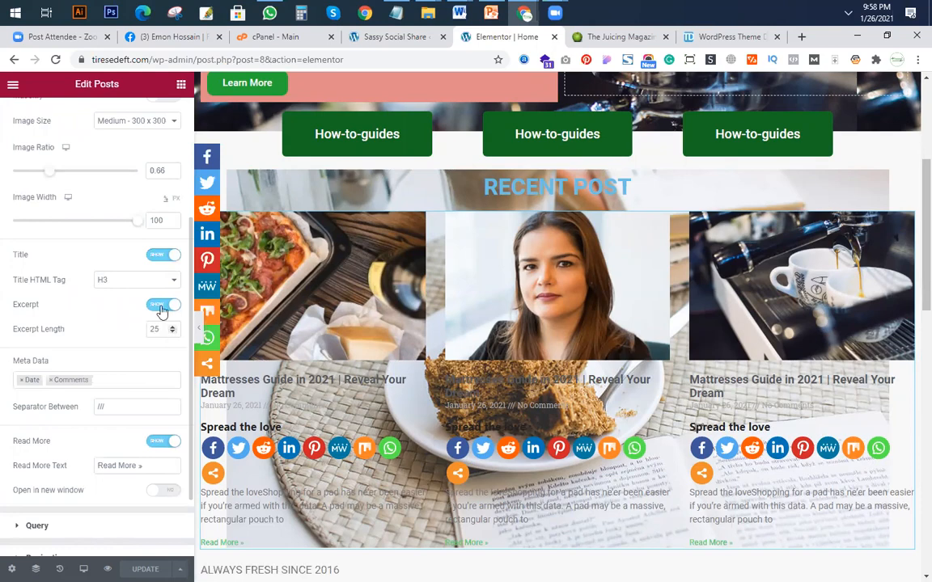
left_click(161, 307)
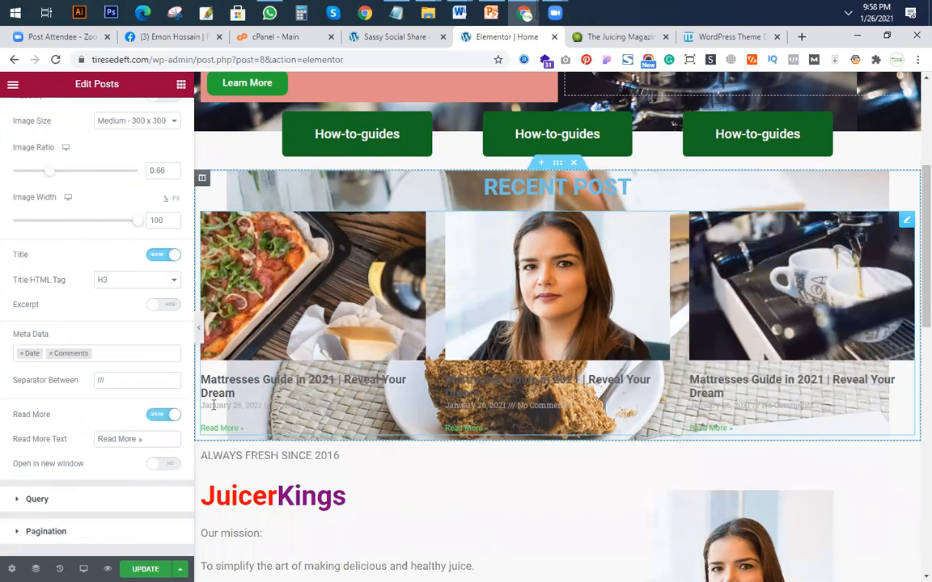
Remove the Date and Comments meta data from the Recent Post cards and hide their Read More links.
left_click(107, 353)
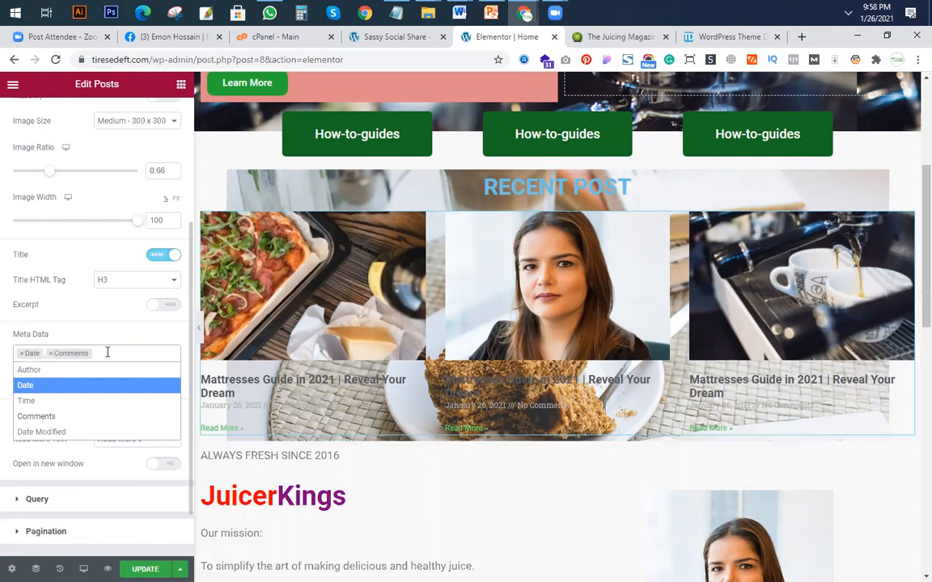
key("BackSpace")
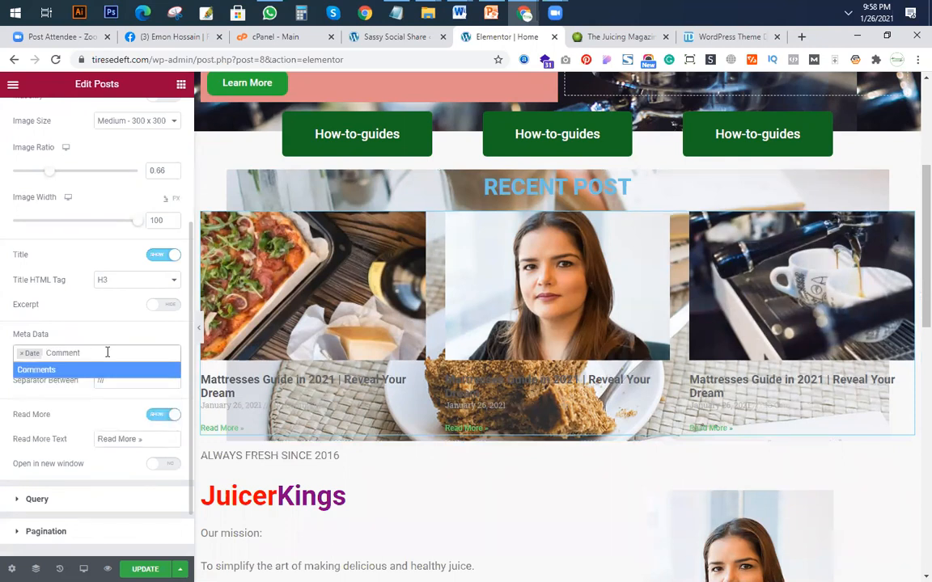
left_click(24, 354)
left_click(43, 356)
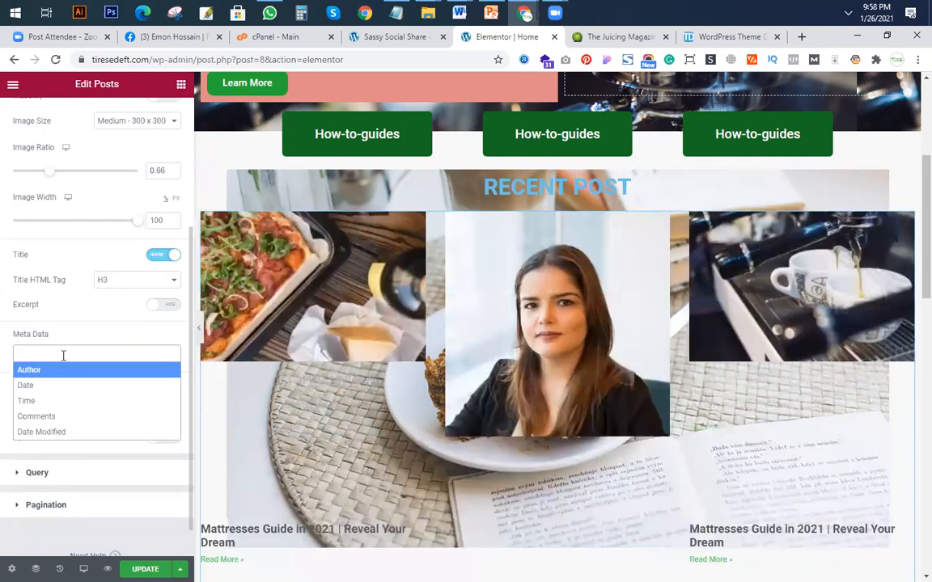
left_click(71, 305)
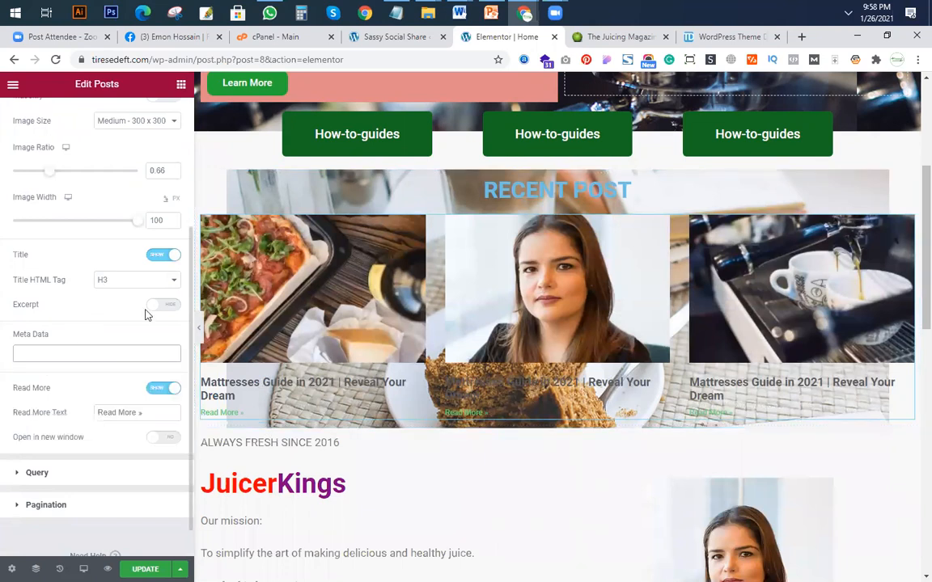
left_click(162, 388)
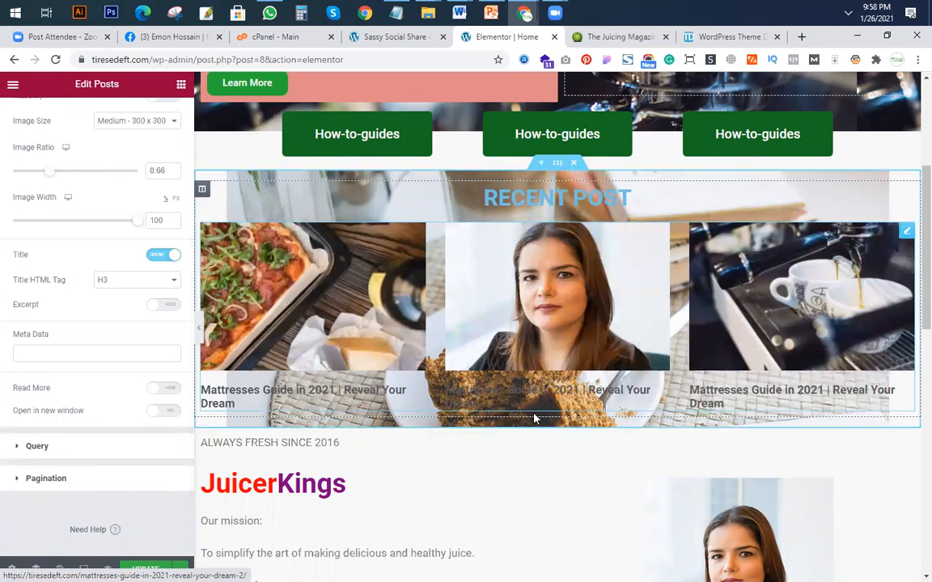
Check the post card design on juicerkings.com and return to the Elementor editor.
left_click(621, 37)
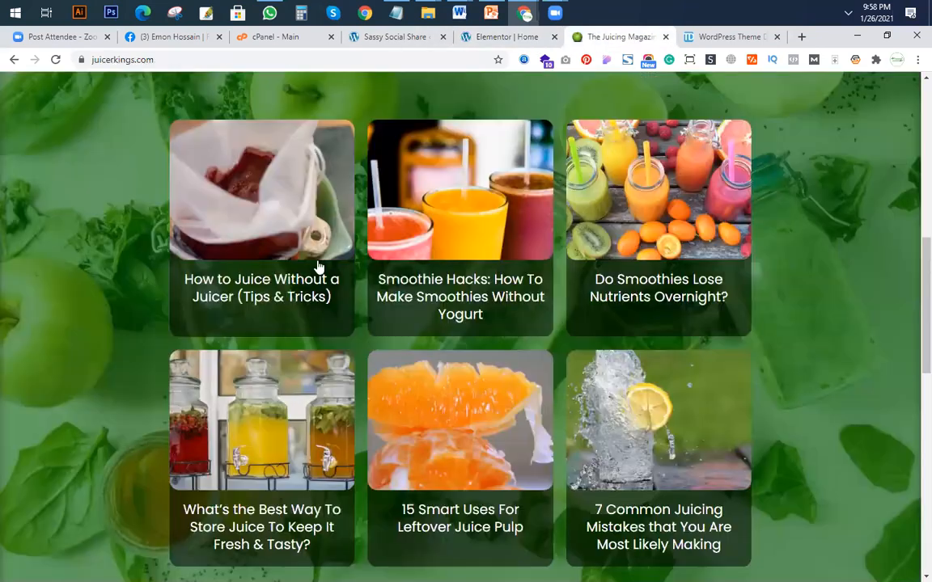
left_click(420, 38)
left_click(493, 37)
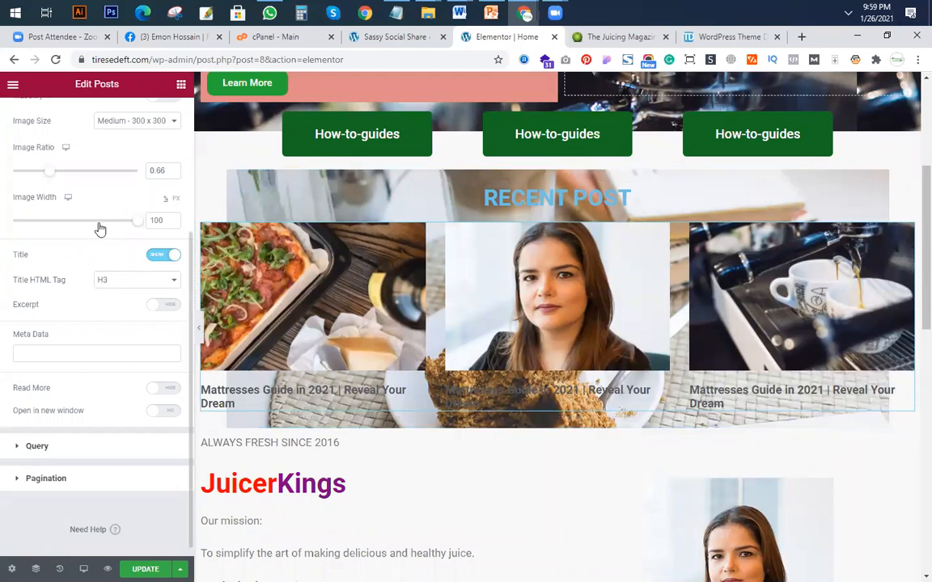
Center-align the Recent Post cards' content and set the post title color to white (#FFFFFF).
scroll(99, 225, "up", 3)
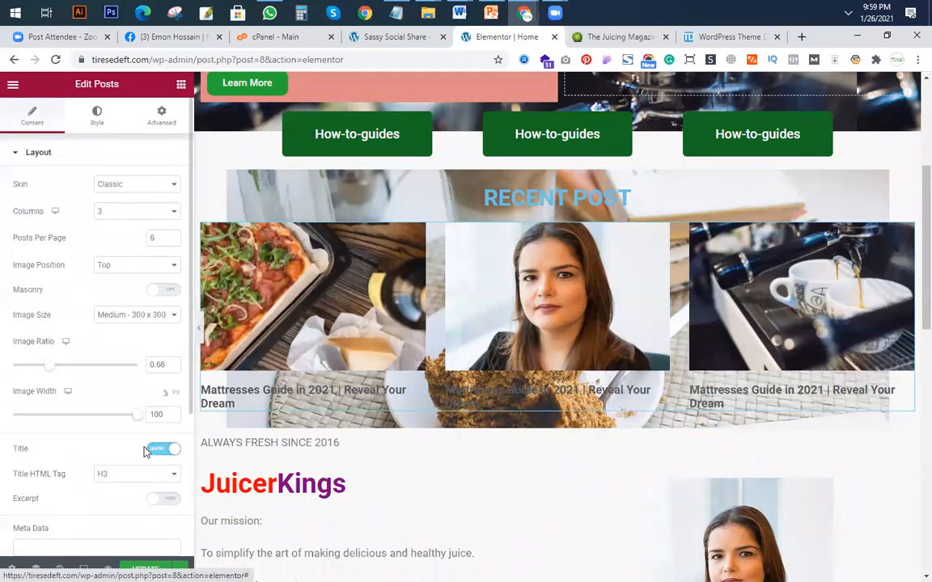
left_click(97, 121)
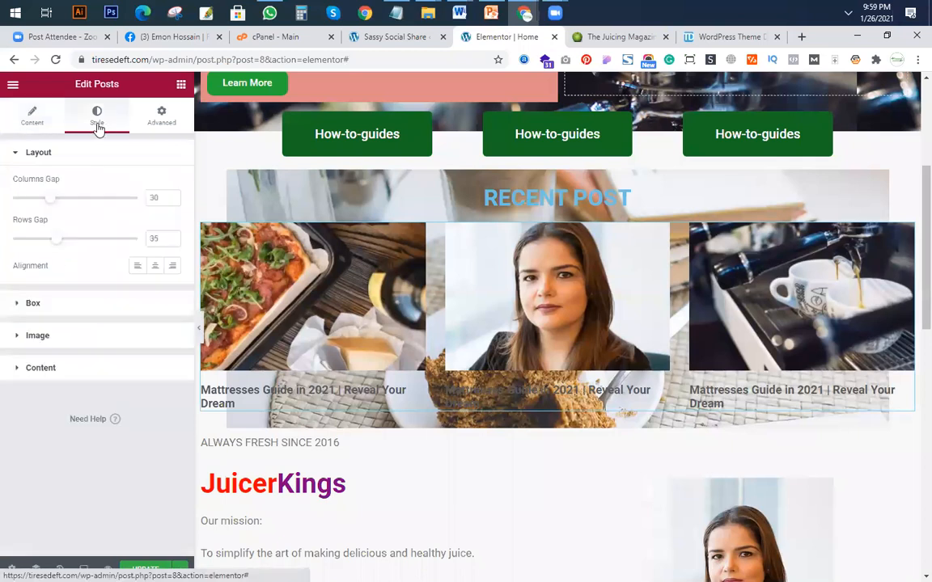
left_click(157, 266)
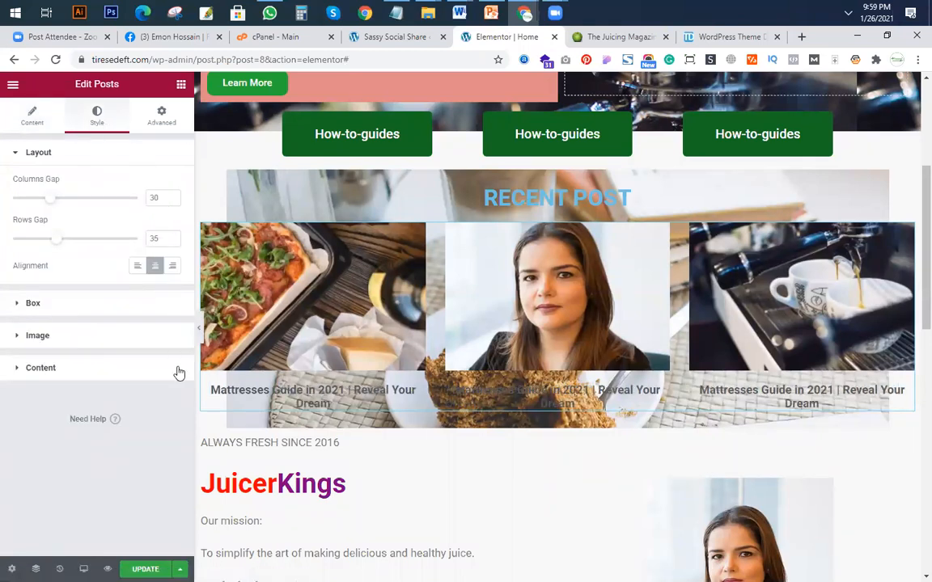
left_click(123, 372)
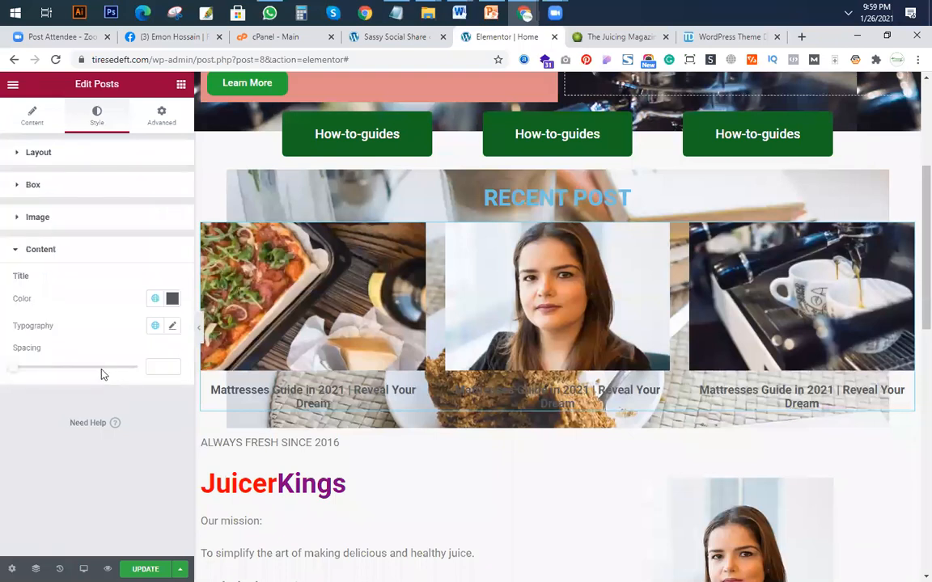
left_click(172, 301)
left_click(17, 346)
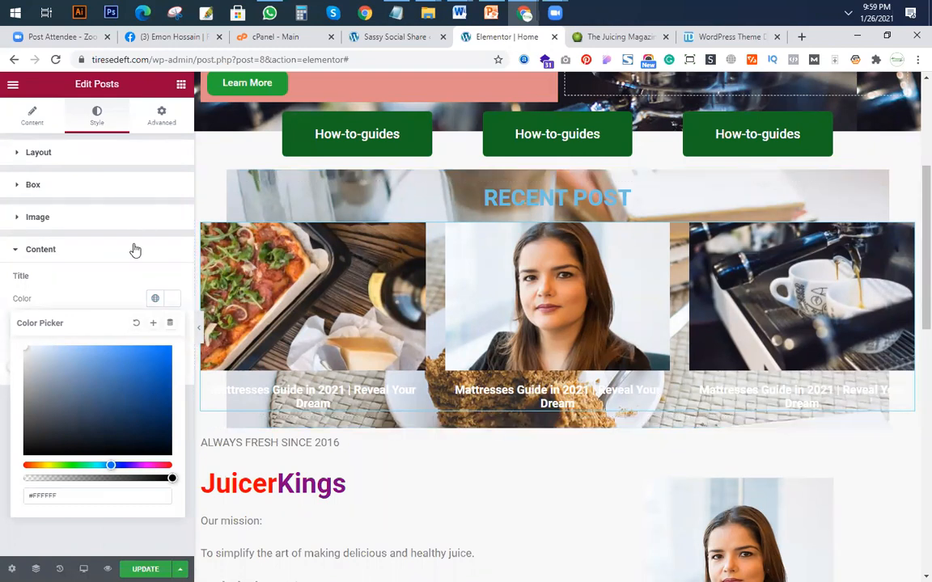
Give the post card boxes a border width of 1 on all sides and a border radius of 6 px.
left_click(72, 223)
left_click(73, 220)
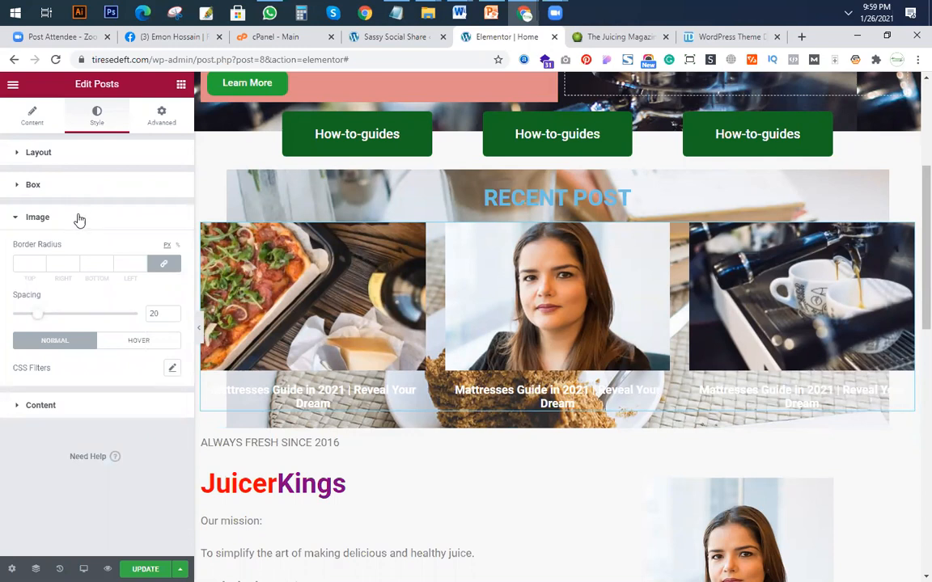
left_click(83, 188)
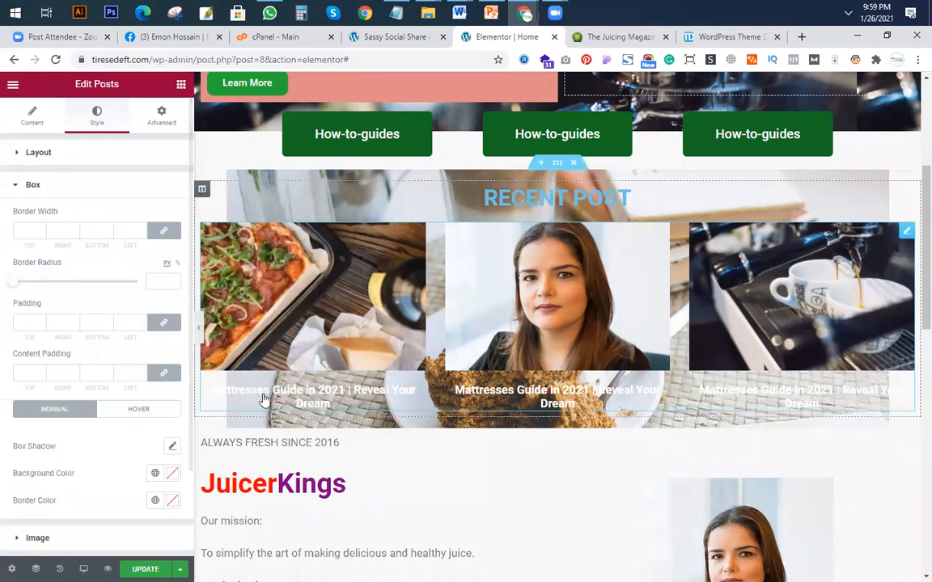
left_click(40, 232)
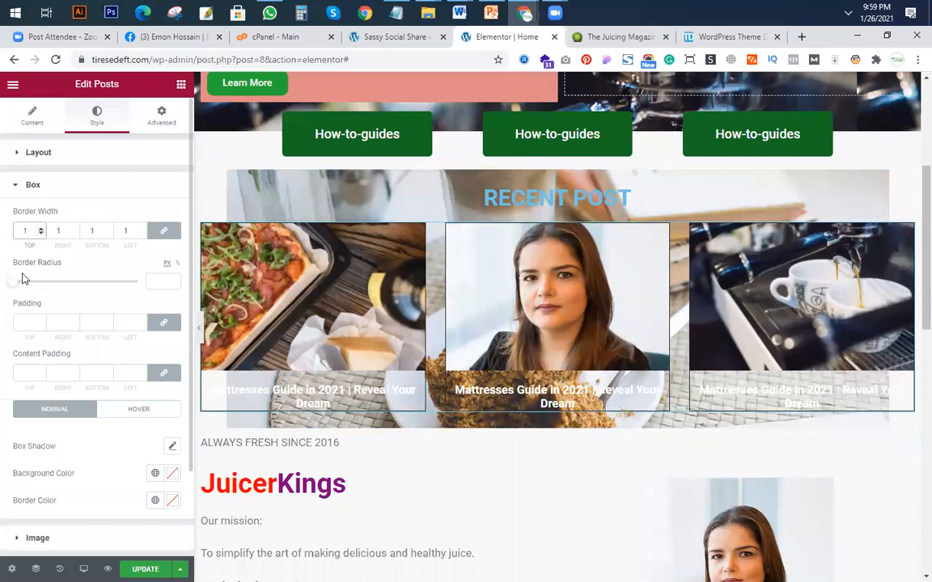
left_click(171, 280)
left_click(62, 188)
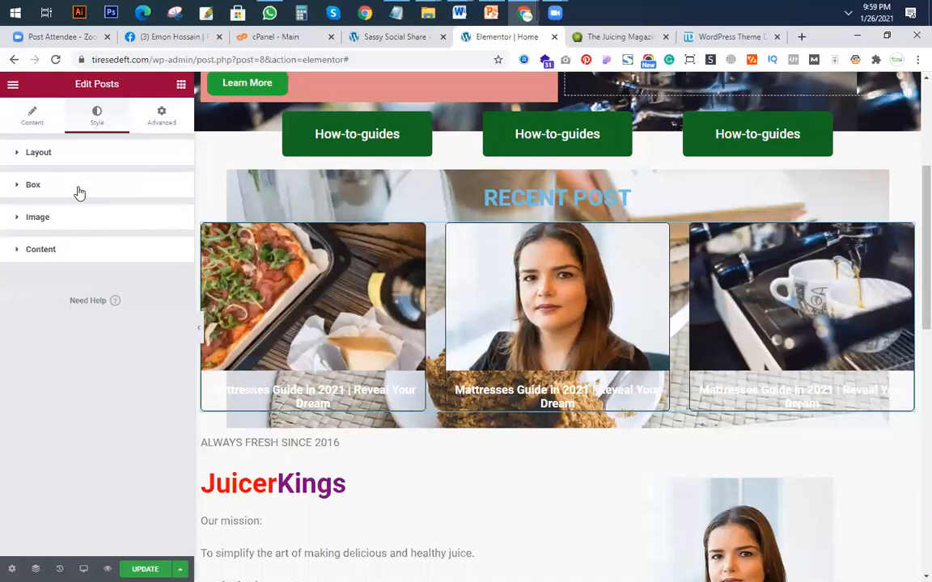
Set the post card boxes' background color to #AA9393 and update the page.
left_click(79, 193)
scroll(85, 382, "down", 2)
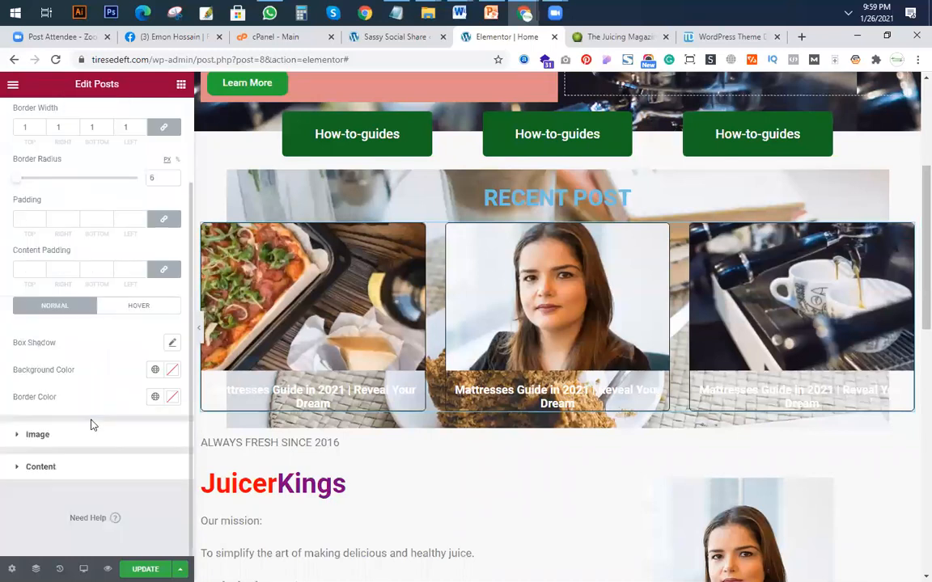
left_click(172, 372)
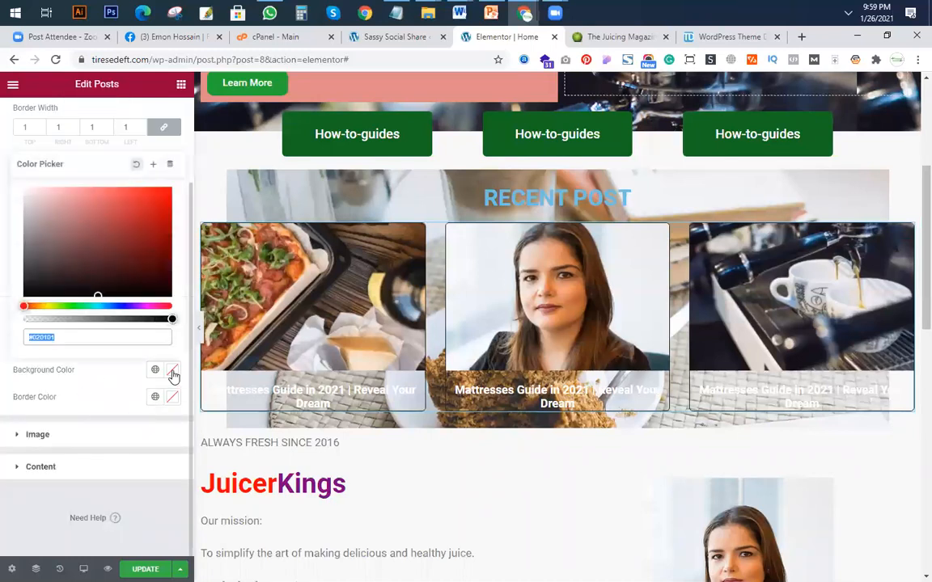
left_click(60, 200)
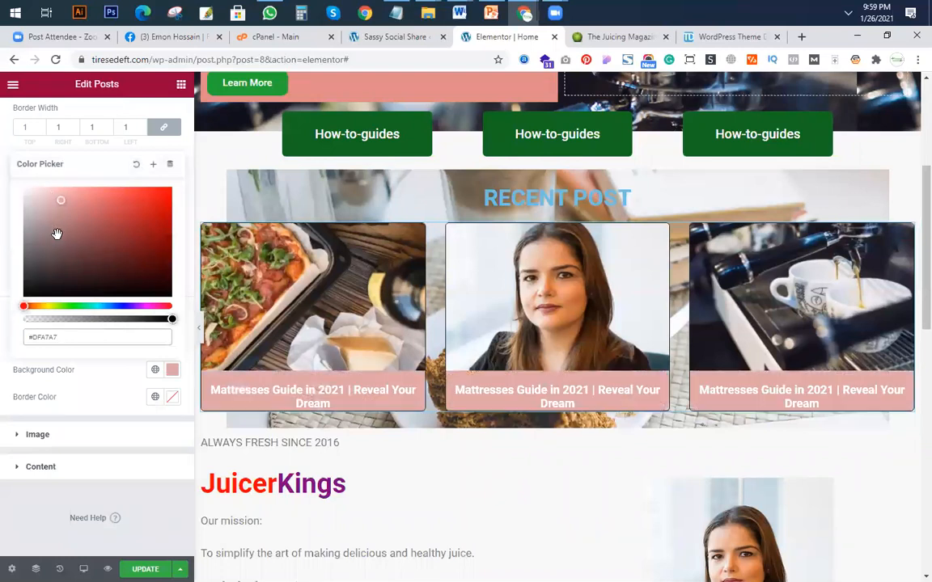
left_click(43, 221)
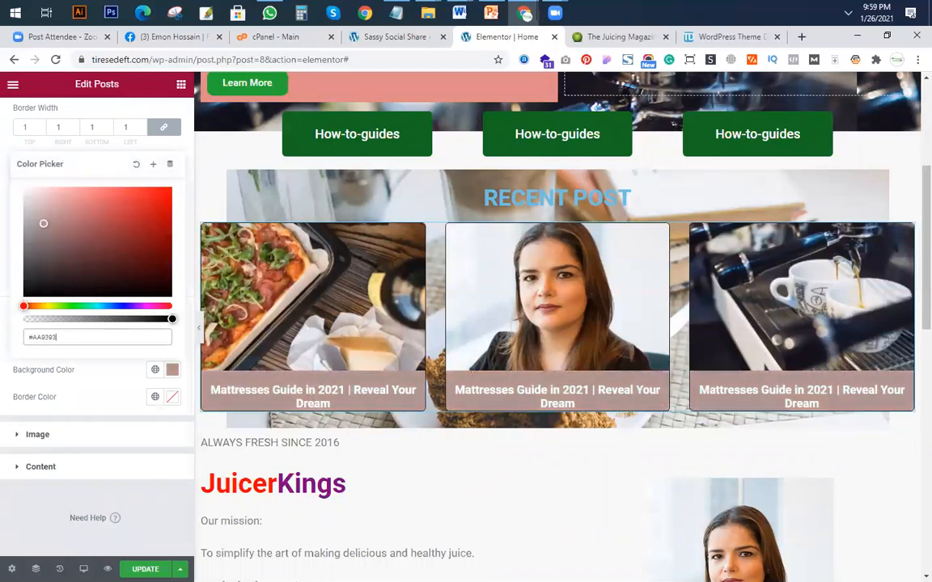
left_click(98, 437)
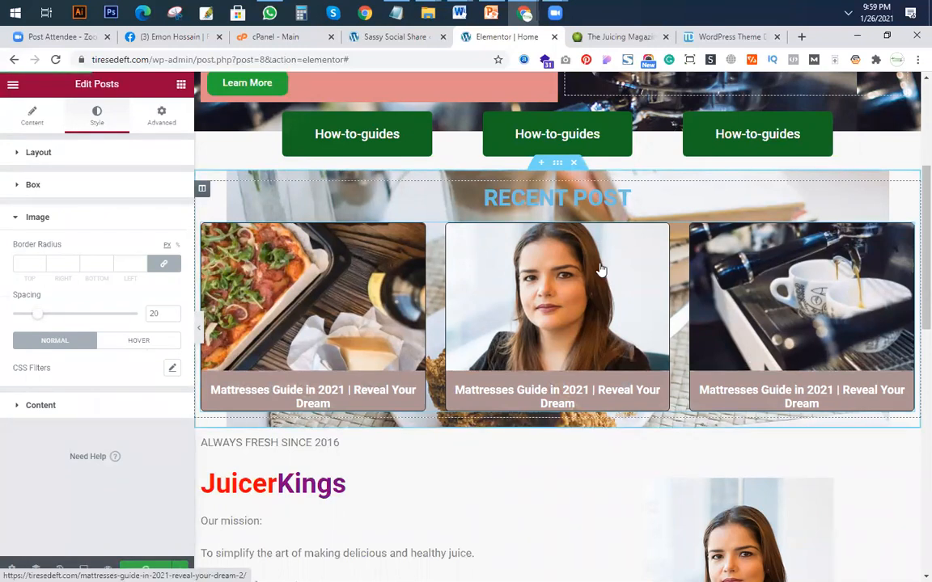
Set the RECENT POST heading's text color to white (#FFFFFF), update the page and check the section.
left_click(903, 193)
left_click(98, 126)
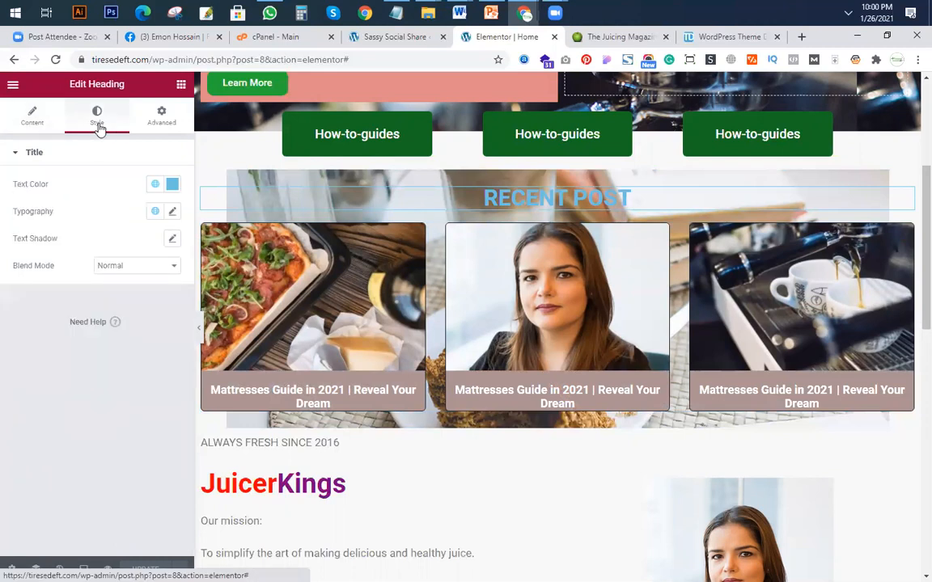
left_click(172, 184)
left_click_drag(120, 258, 2, 228)
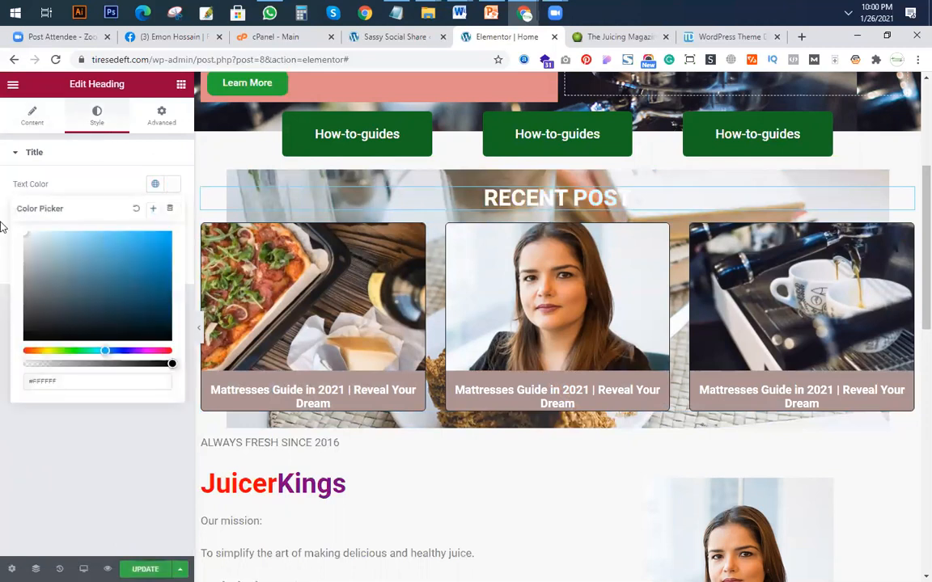
left_click(170, 565)
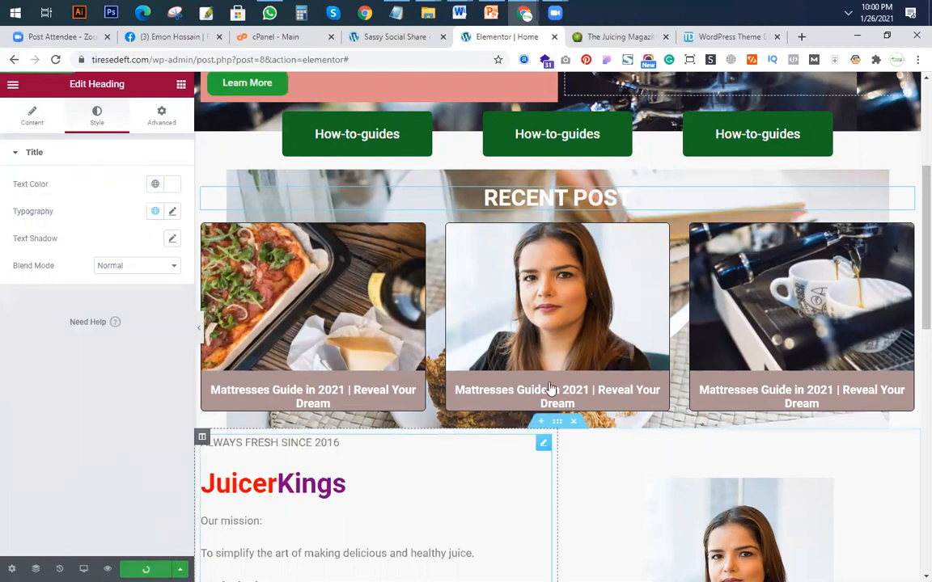
scroll(655, 110, "up", 3)
scroll(729, 311, "down", 3)
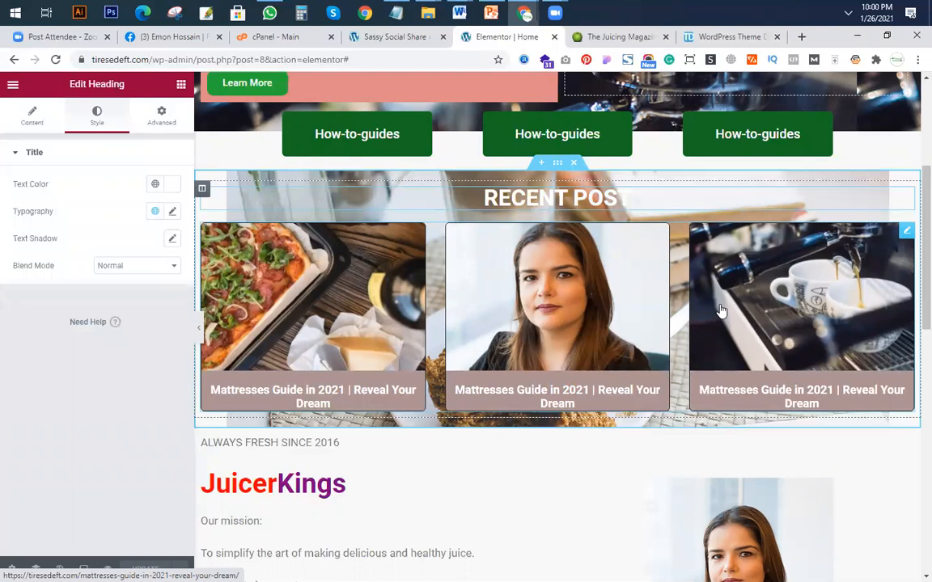
Go to the Blenders page on juicerkings.com and examine its search box, popular posts, reviews and comparisons sections.
left_click(603, 36)
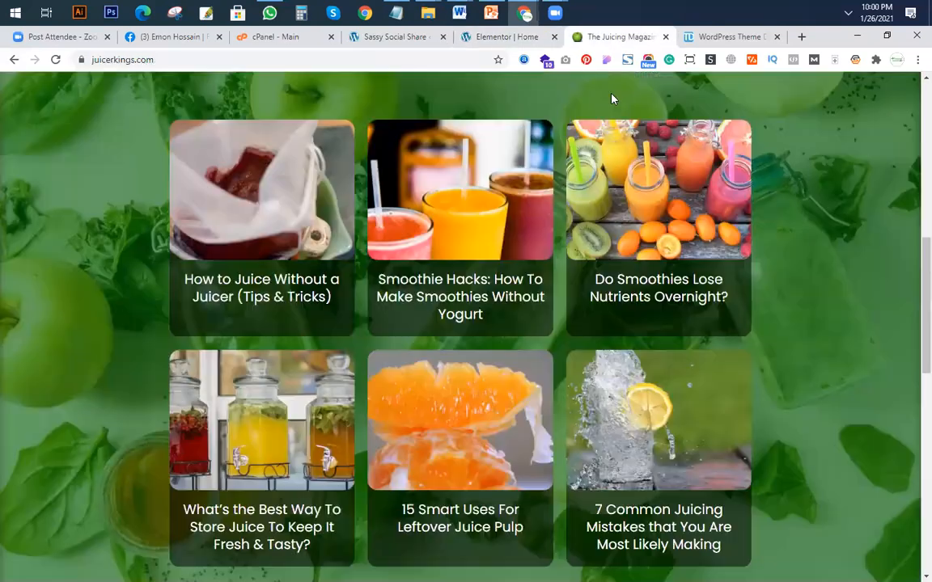
scroll(535, 297, "up", 7)
mouse_move(647, 107)
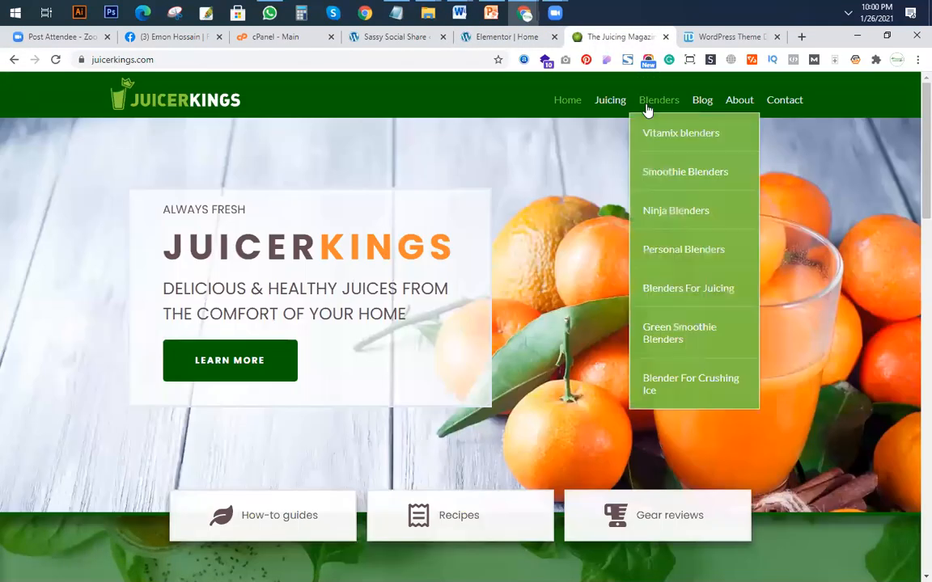
left_click(676, 140)
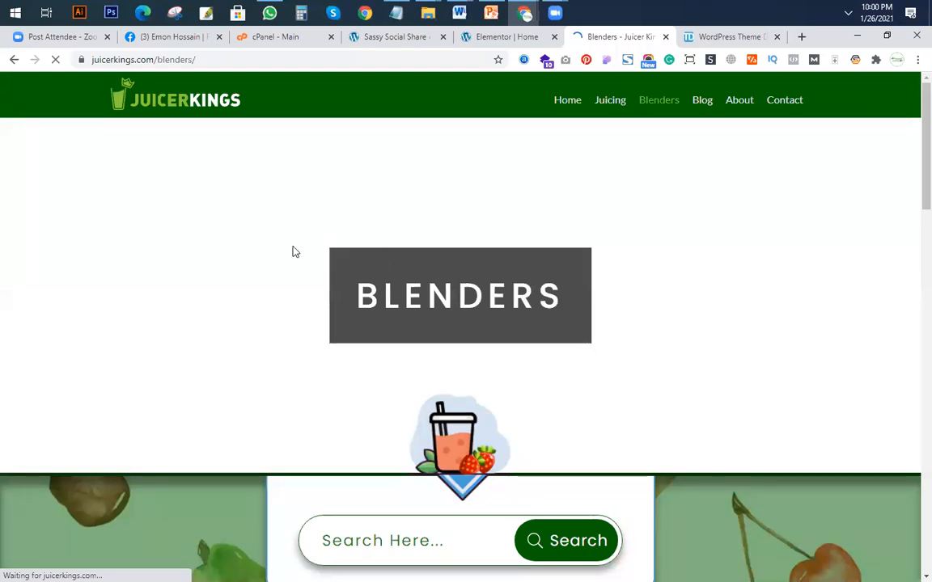
scroll(576, 266, "down", 5)
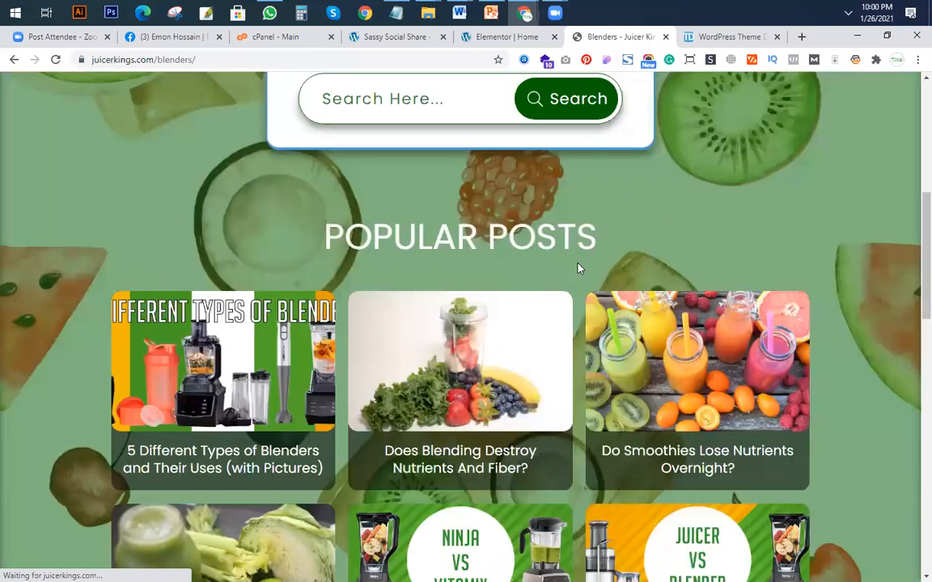
scroll(404, 323, "down", 1)
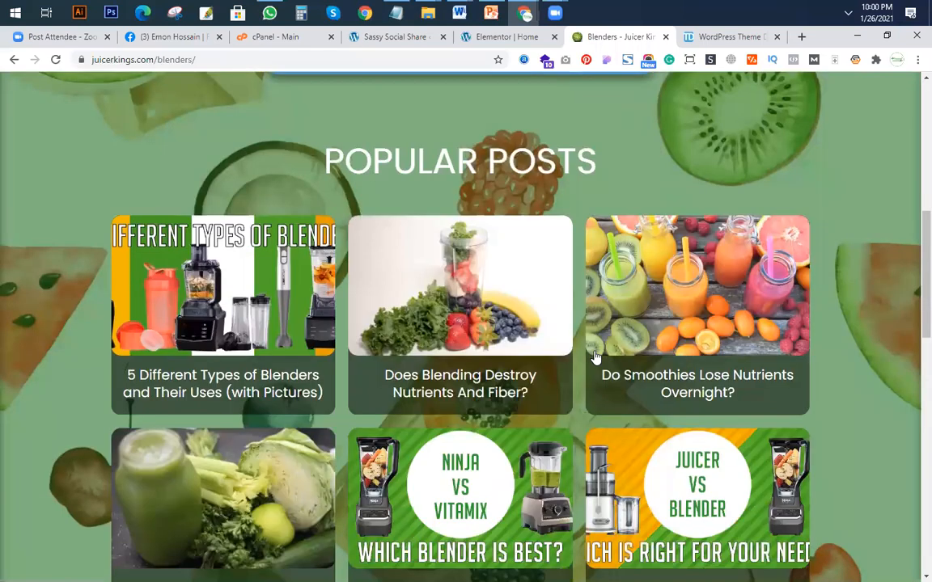
scroll(578, 314, "down", 6)
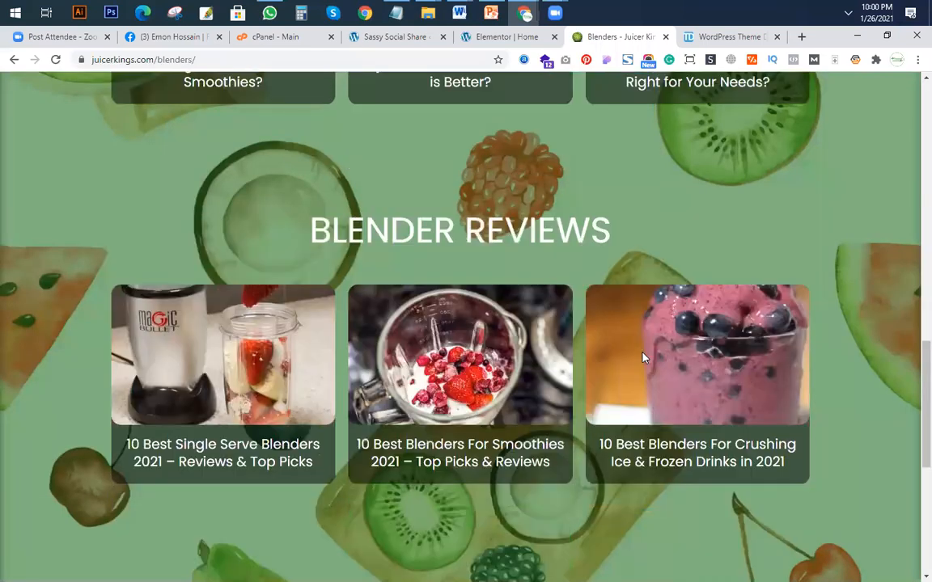
scroll(575, 323, "down", 5)
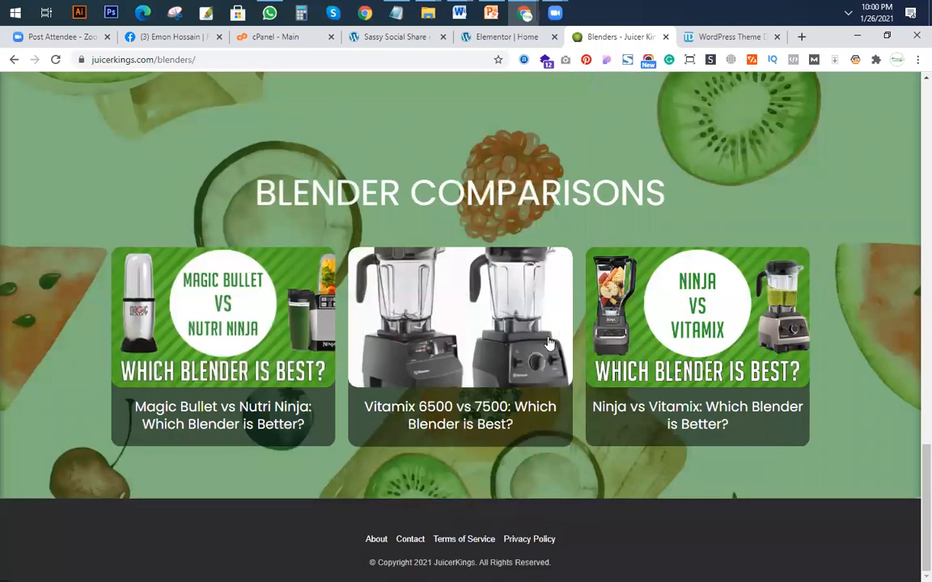
Examine the blender comparisons on juicerkings.com, followed by the layouts of its Blog and About pages.
scroll(549, 343, "up", 3)
scroll(547, 349, "down", 2)
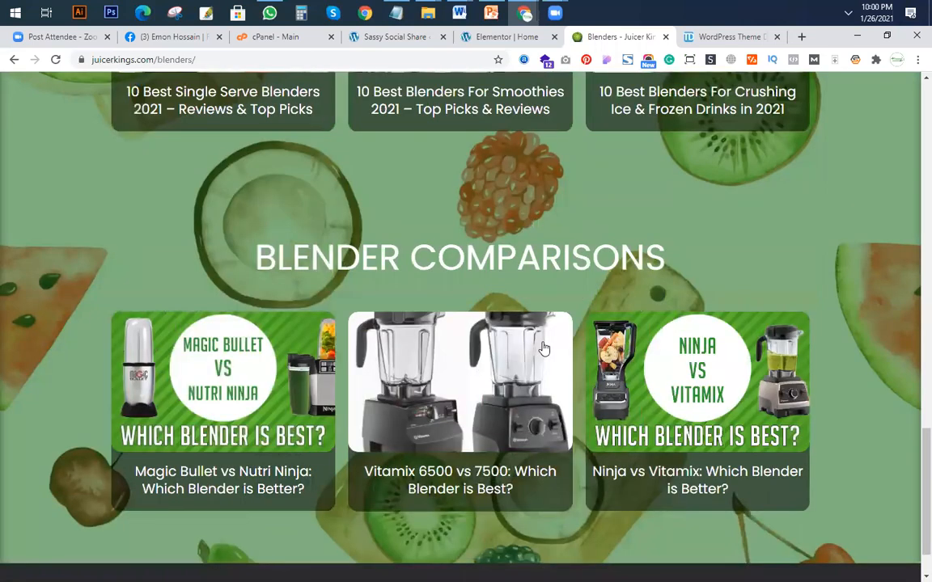
key("Home")
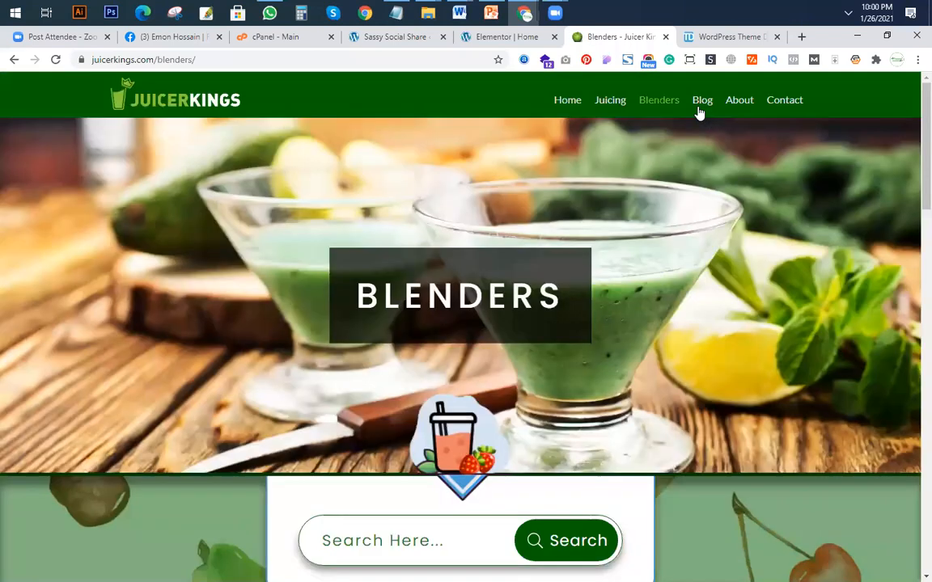
key("F5")
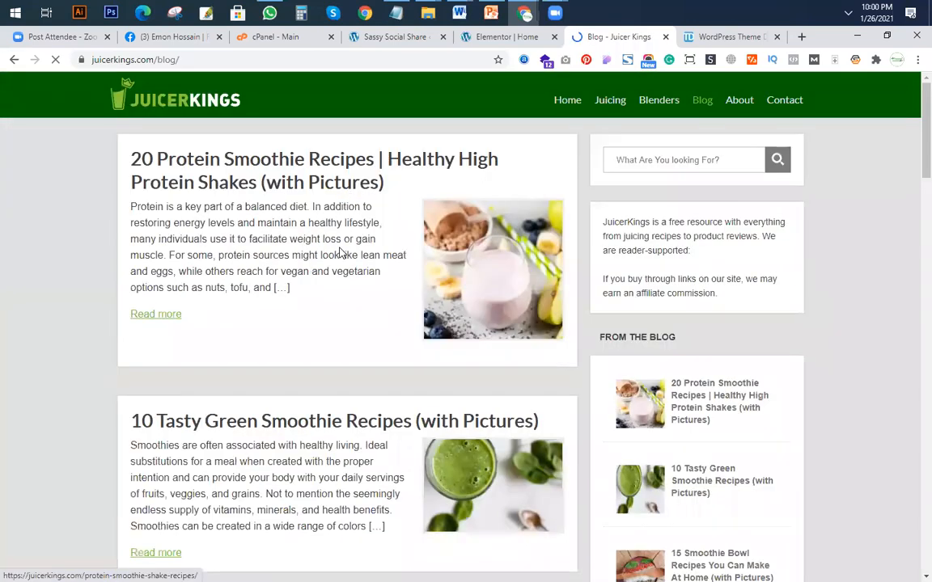
scroll(330, 291, "down", 20)
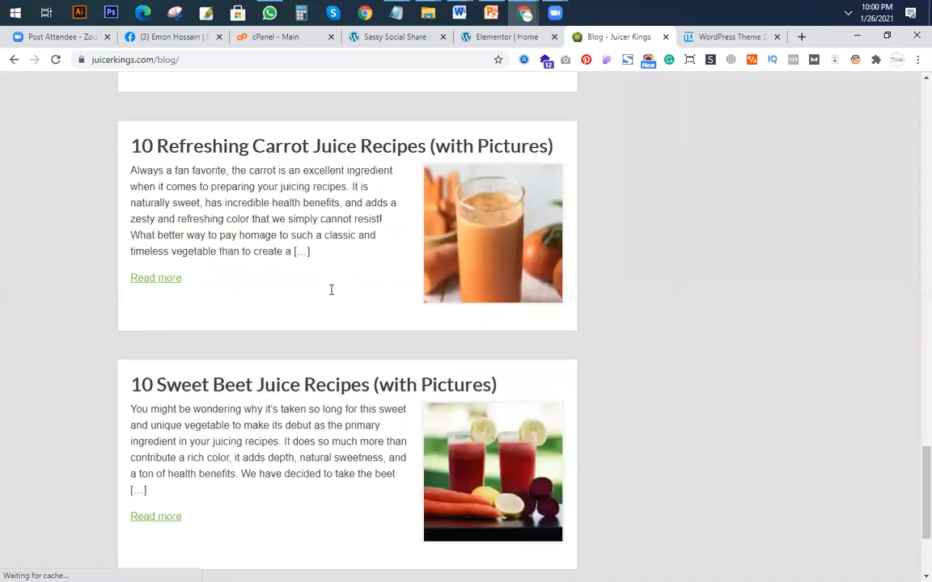
scroll(863, 87, "up", 20)
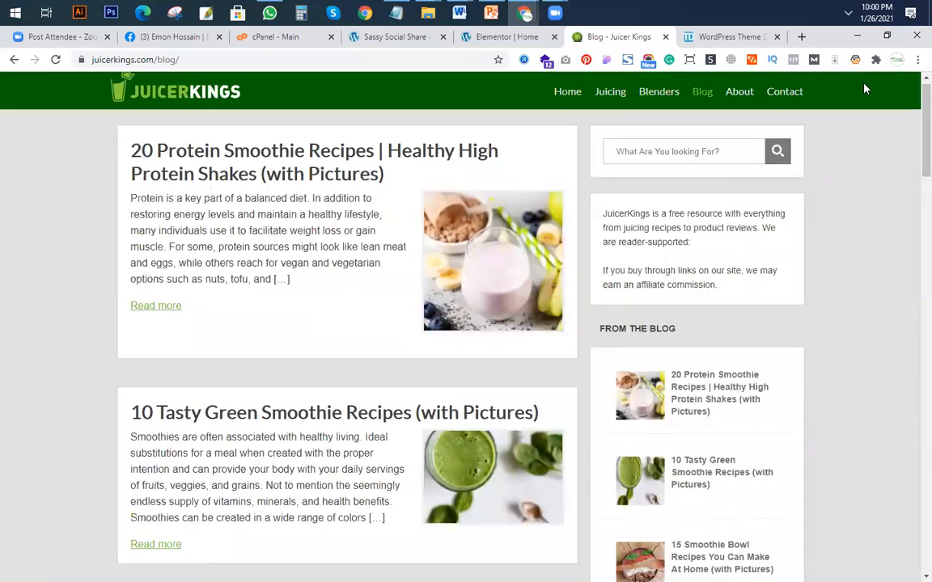
key("F5")
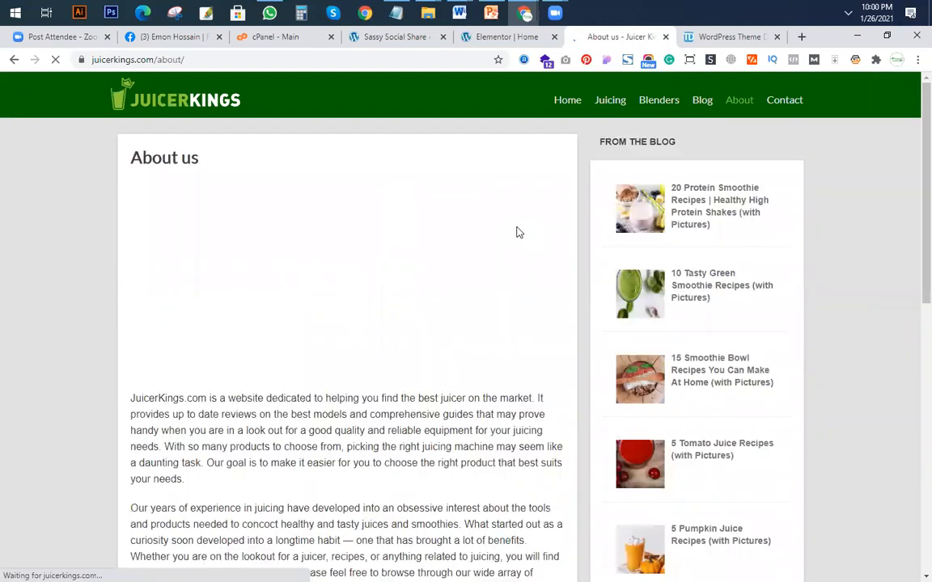
scroll(435, 220, "down", 4)
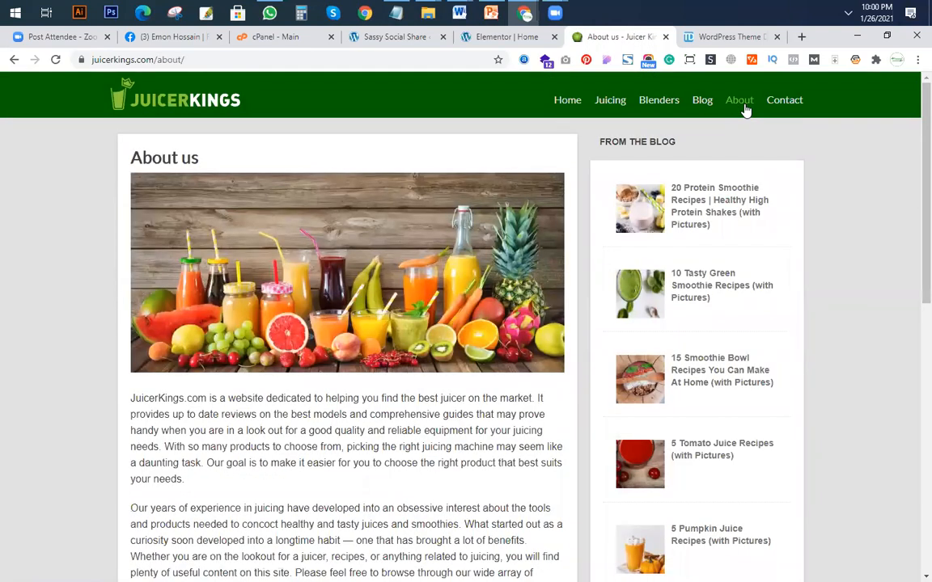
Open the Leafy Green Juicers article on juicerkings.com and look through it, followed by the site's home page down to the footer.
mouse_move(613, 110)
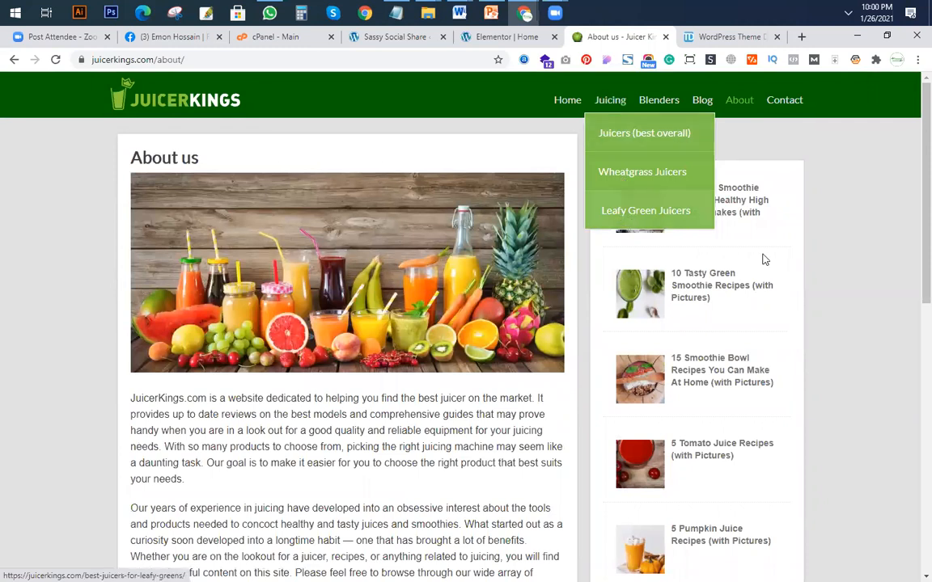
left_click(625, 219)
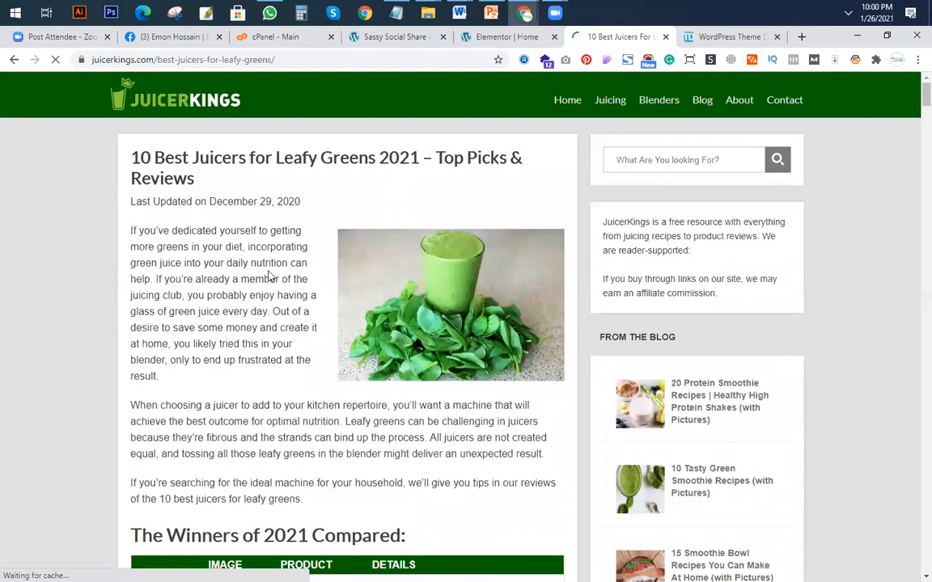
scroll(344, 278, "down", 20)
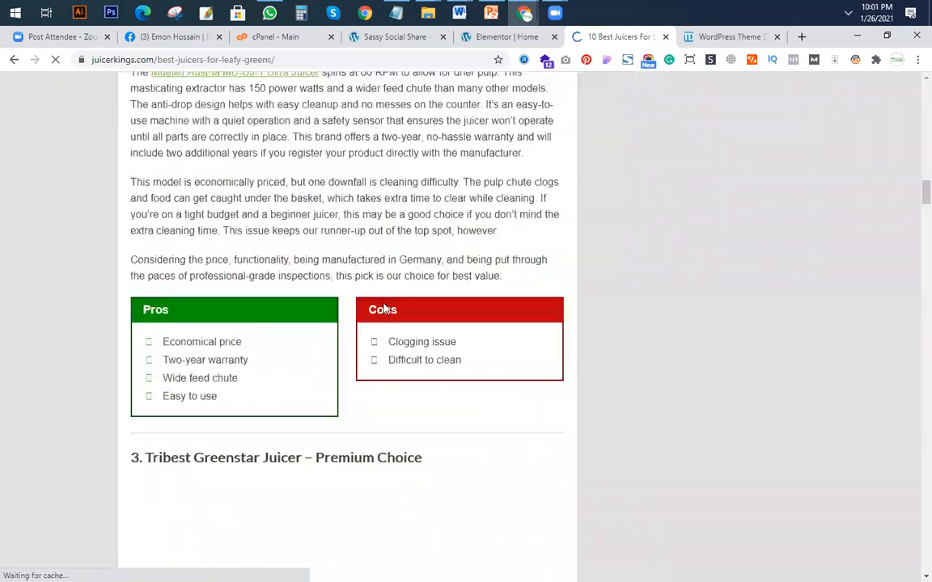
scroll(558, 106, "up", 20)
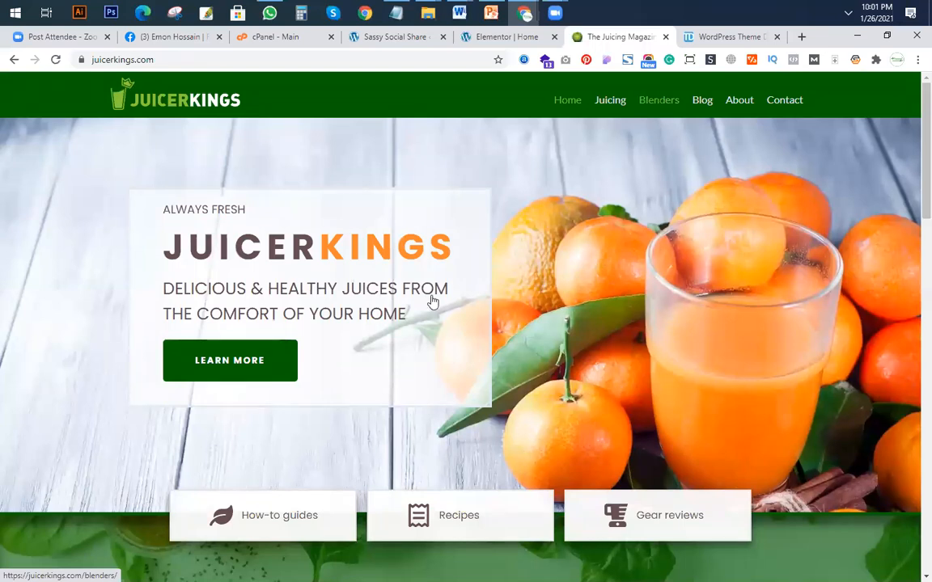
scroll(392, 327, "down", 15)
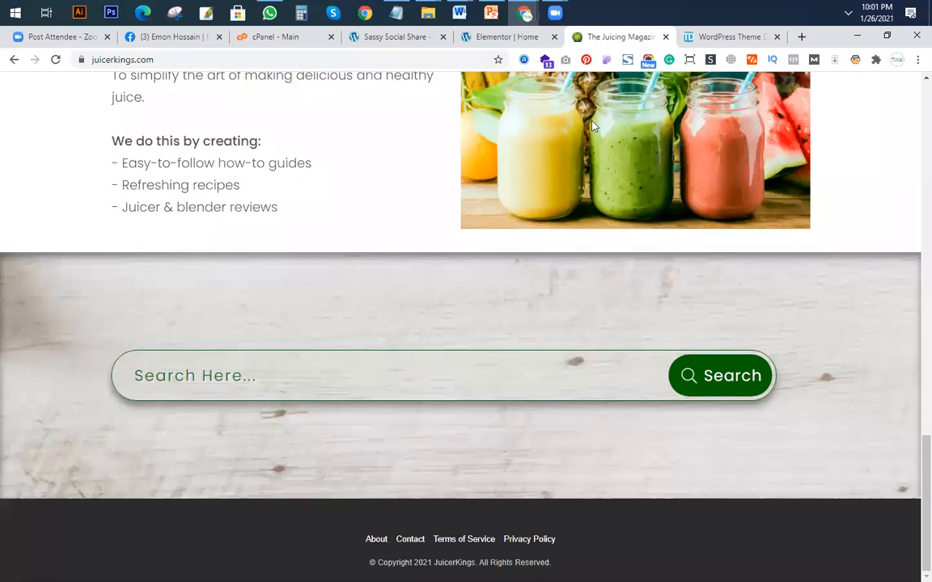
scroll(593, 126, "up", 15)
Switch to the incognito window, go to the tiresedeft.com home page and check its banner, Recent Post cards and mission section.
left_click(491, 35)
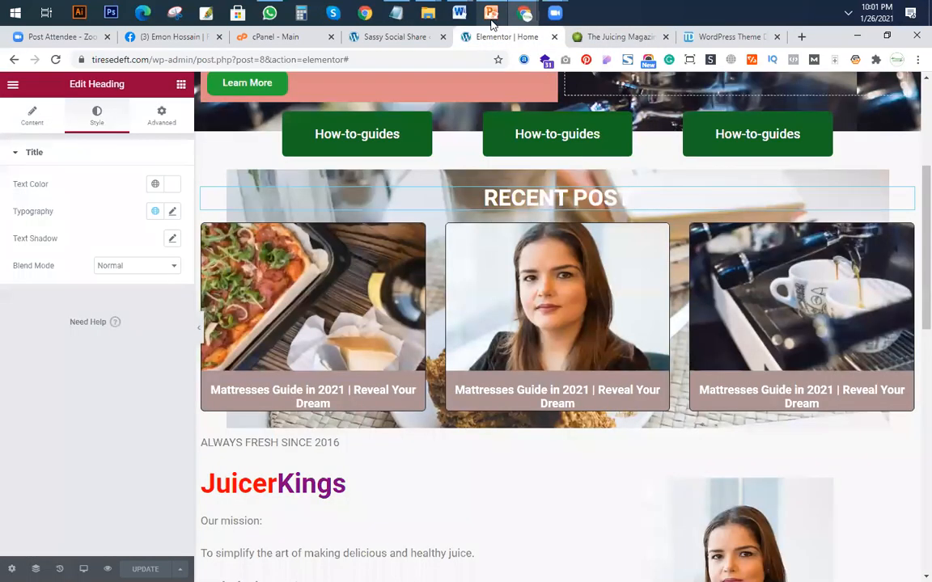
mouse_move(525, 14)
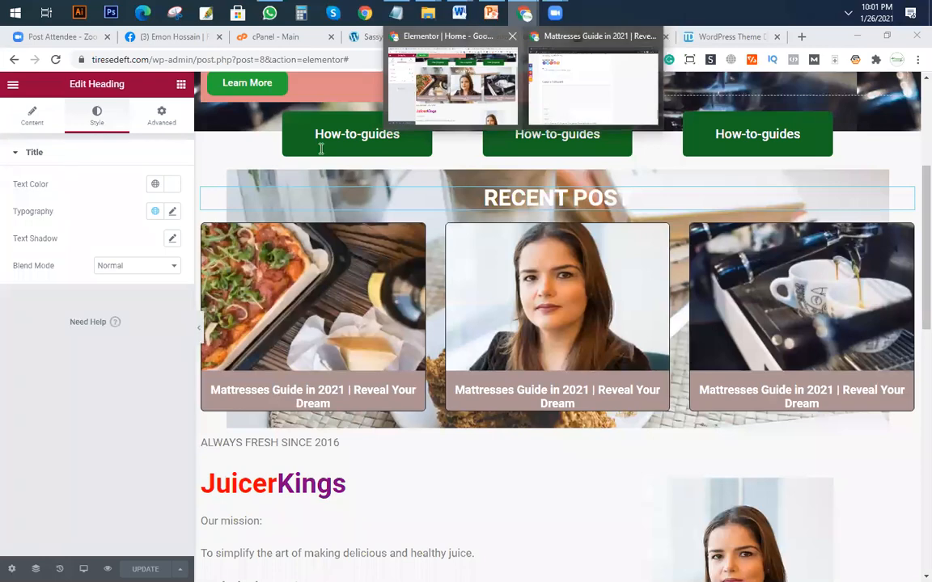
key("Home")
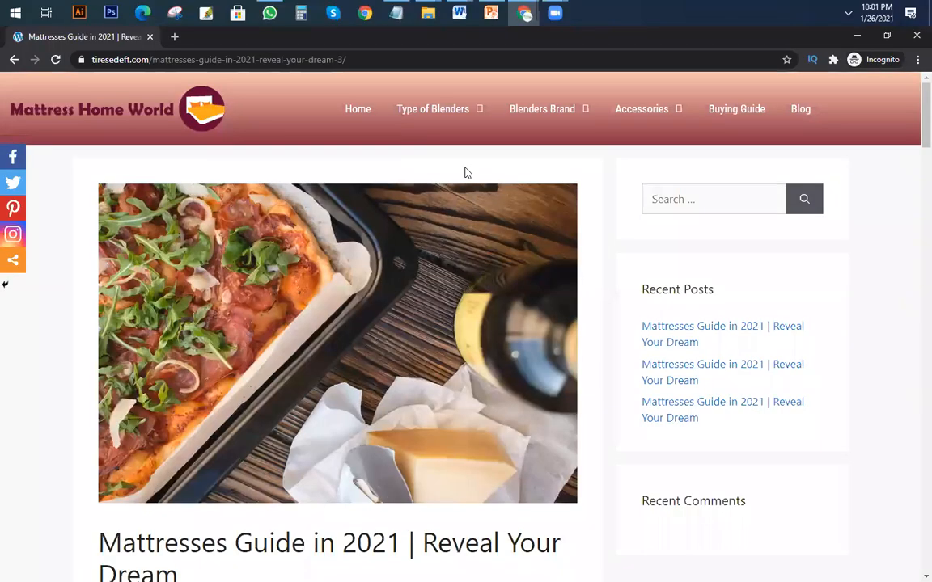
key("F5")
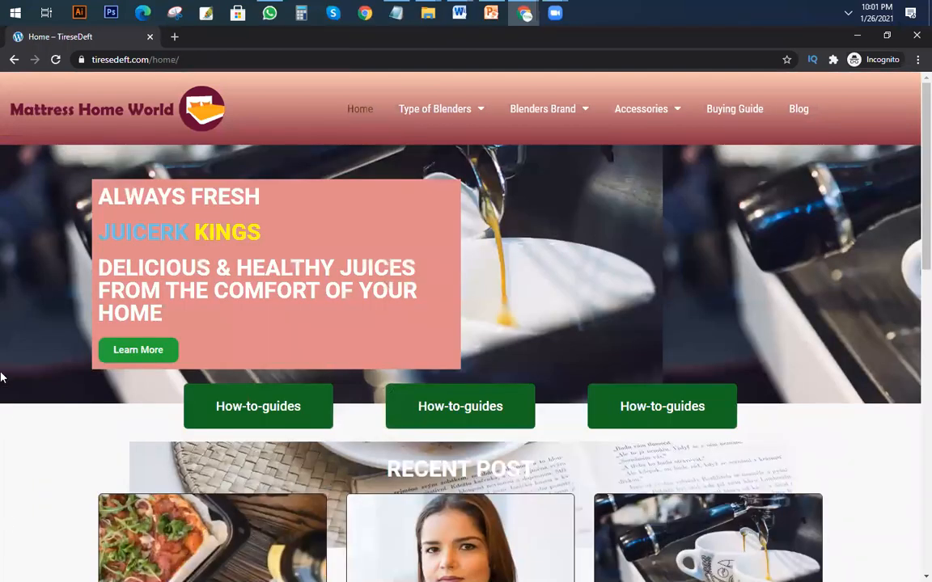
scroll(1, 374, "down", 5)
scroll(33, 307, "up", 5)
scroll(410, 420, "down", 5)
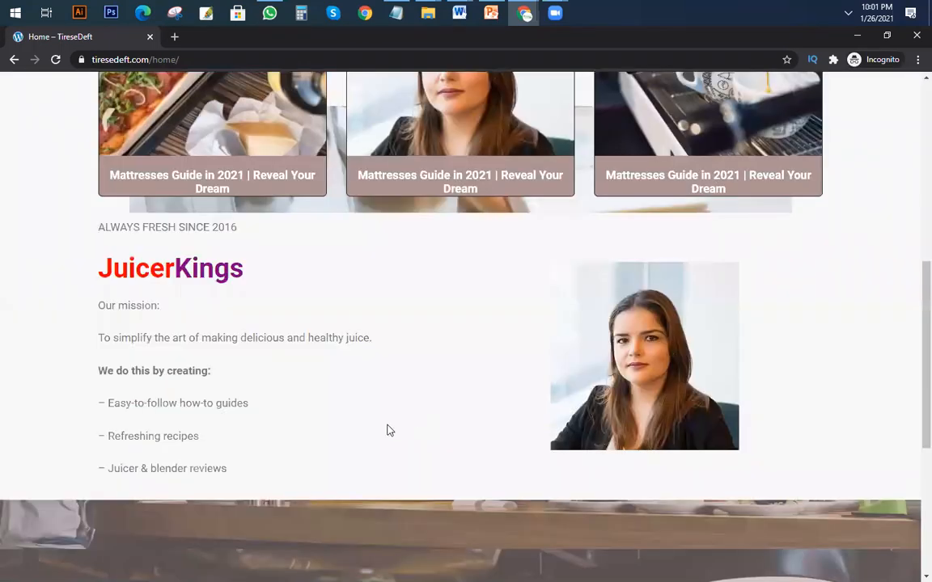
scroll(387, 430, "up", 3)
scroll(214, 225, "down", 2)
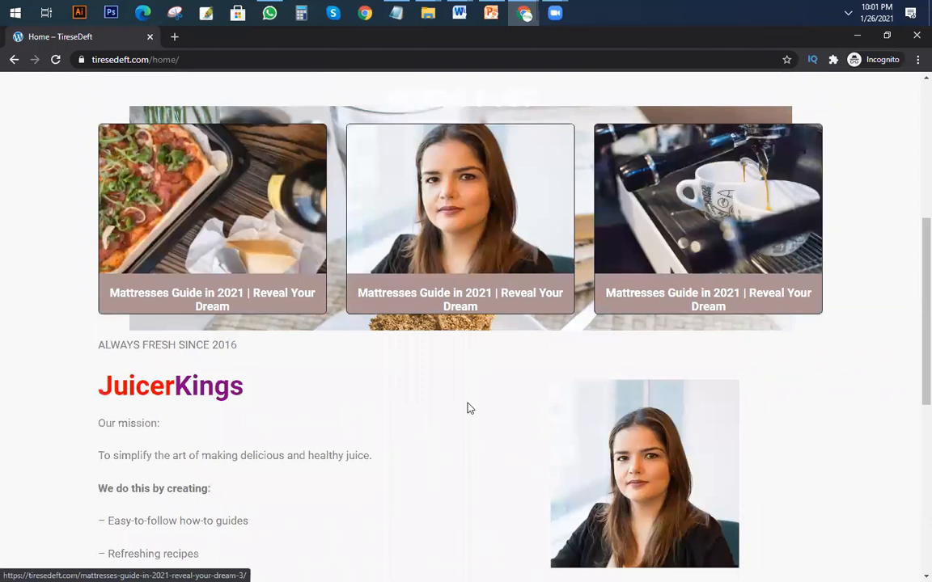
scroll(431, 327, "down", 3)
scroll(431, 327, "up", 4)
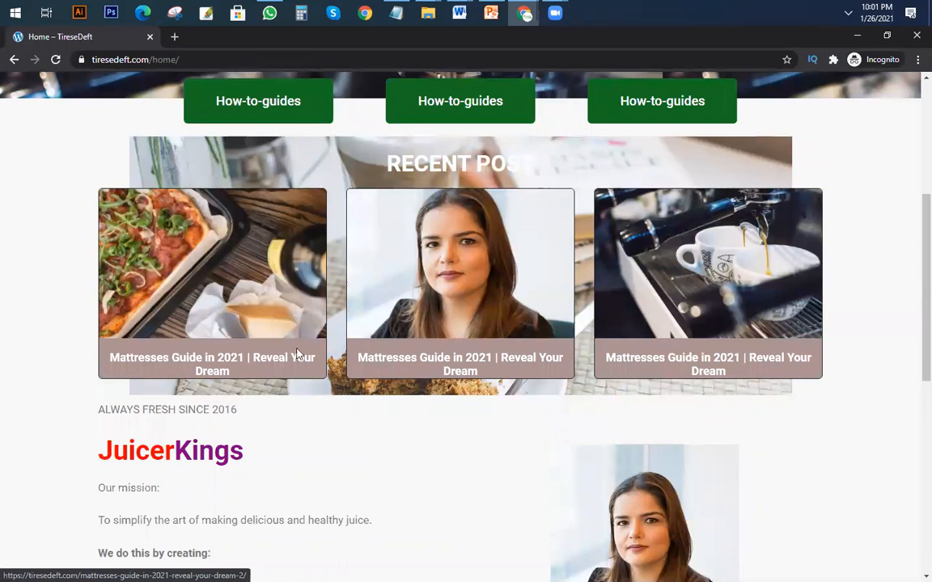
Open the first Recent Post card's mattress guide and look through the article, share icons and comment area.
left_click(223, 365)
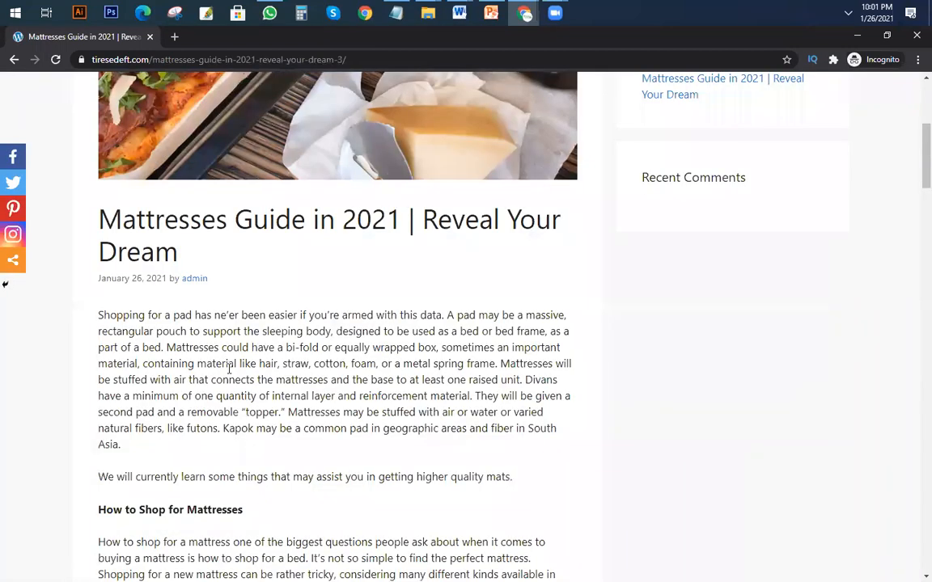
scroll(193, 312, "down", 10)
scroll(356, 348, "up", 15)
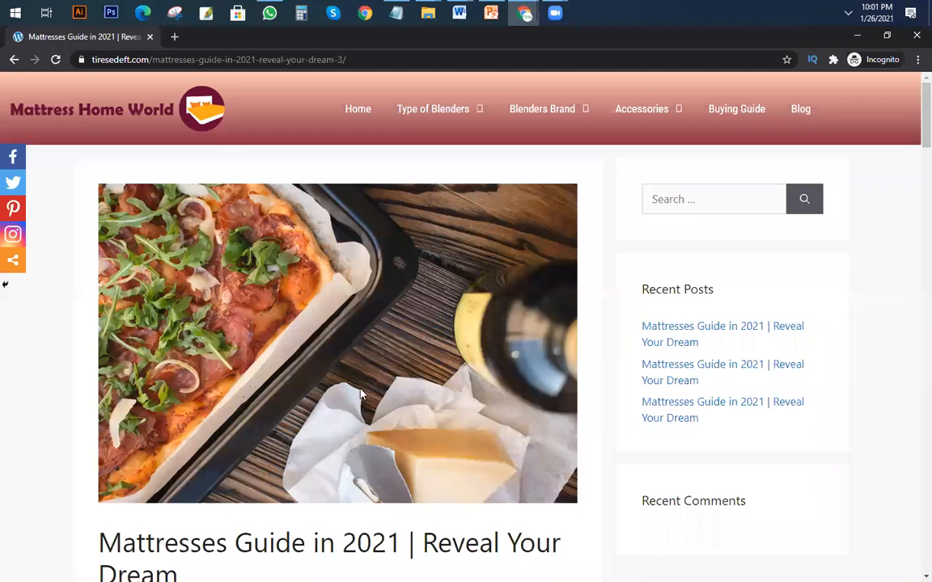
scroll(360, 394, "down", 15)
scroll(207, 380, "down", 10)
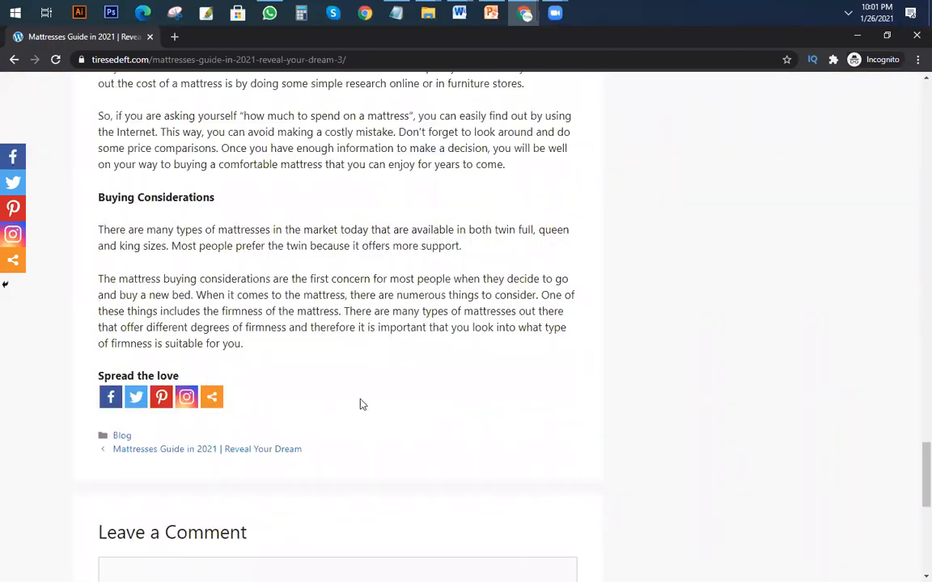
scroll(339, 389, "up", 5)
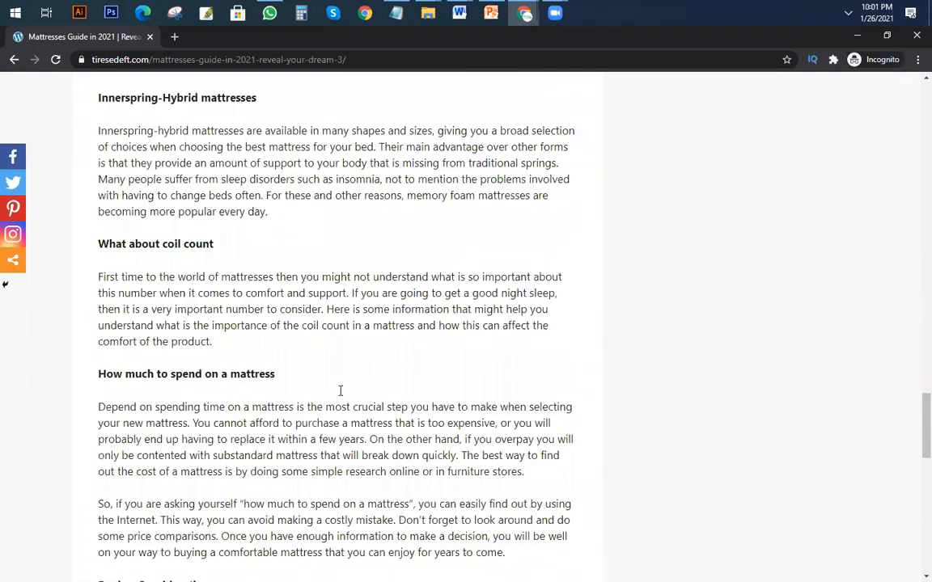
scroll(612, 345, "up", 15)
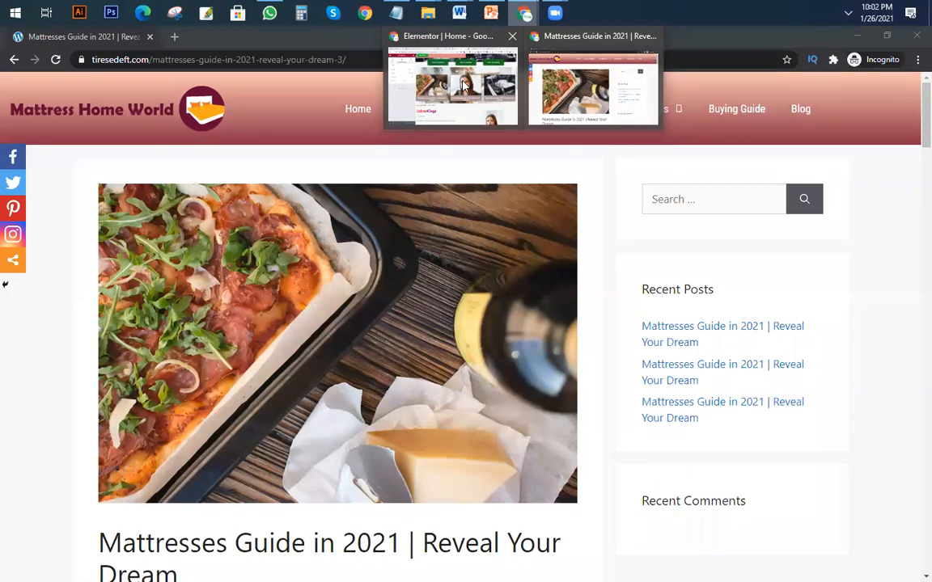
Return to juicerkings.com, open the Leafy Green Juicers article and examine its sidebar's search box, disclosure text and blog posts.
left_click(464, 85)
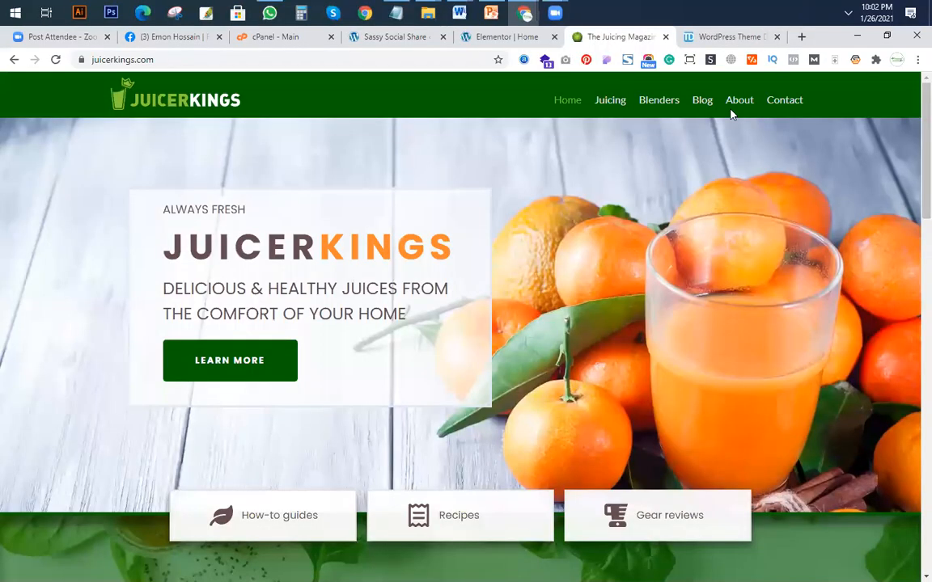
scroll(618, 109, "down", 4)
scroll(618, 109, "up", 4)
mouse_move(615, 104)
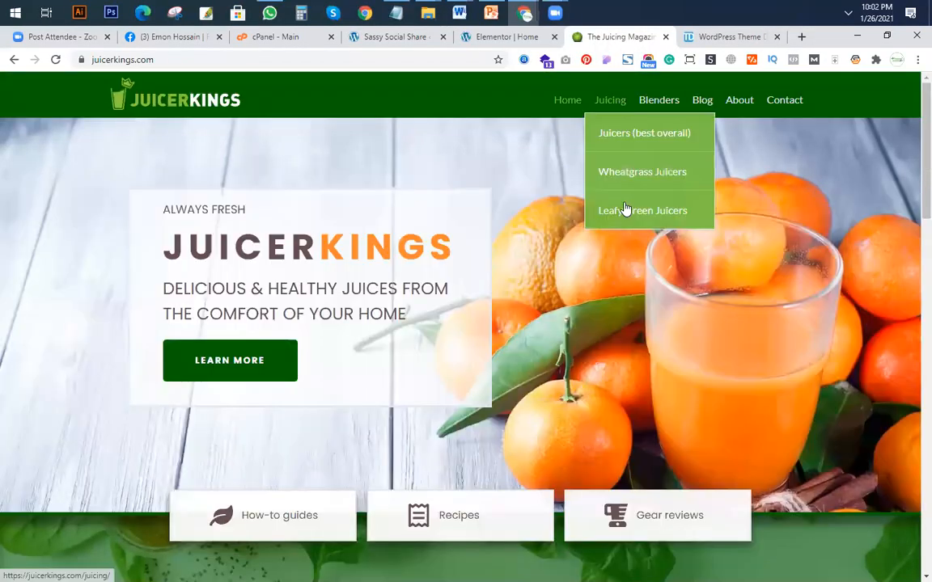
key("F5")
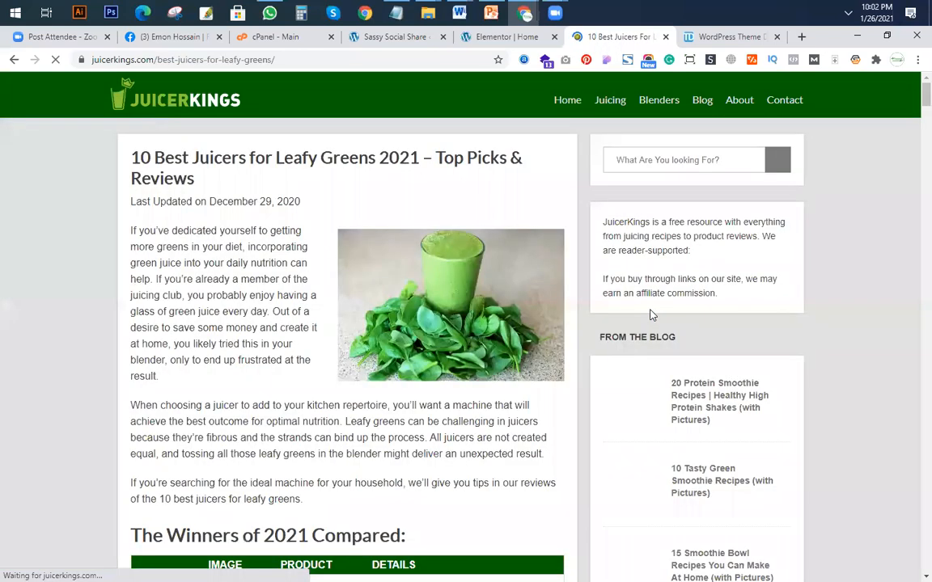
scroll(641, 421, "down", 2)
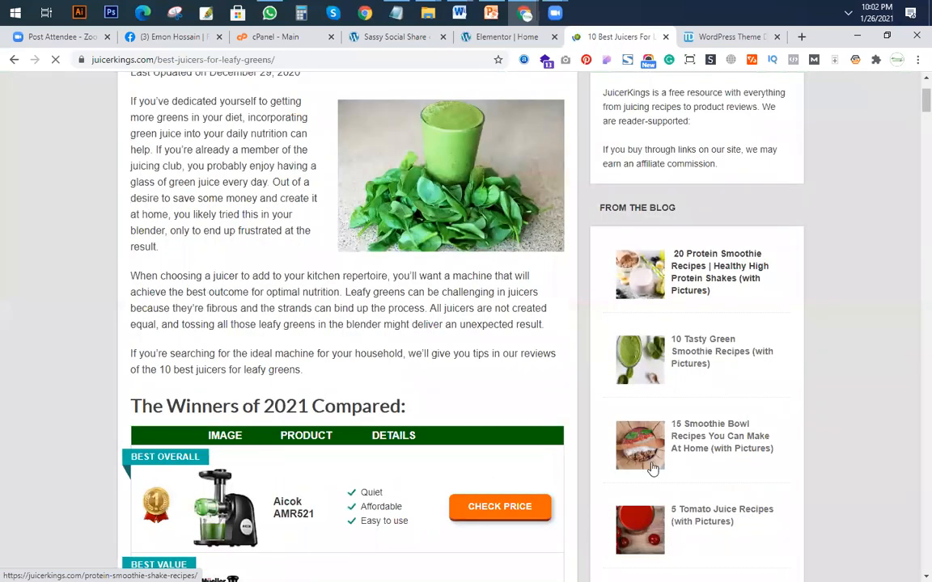
Open the Widgets page in the TireseDeft WordPress admin.
left_click(485, 39)
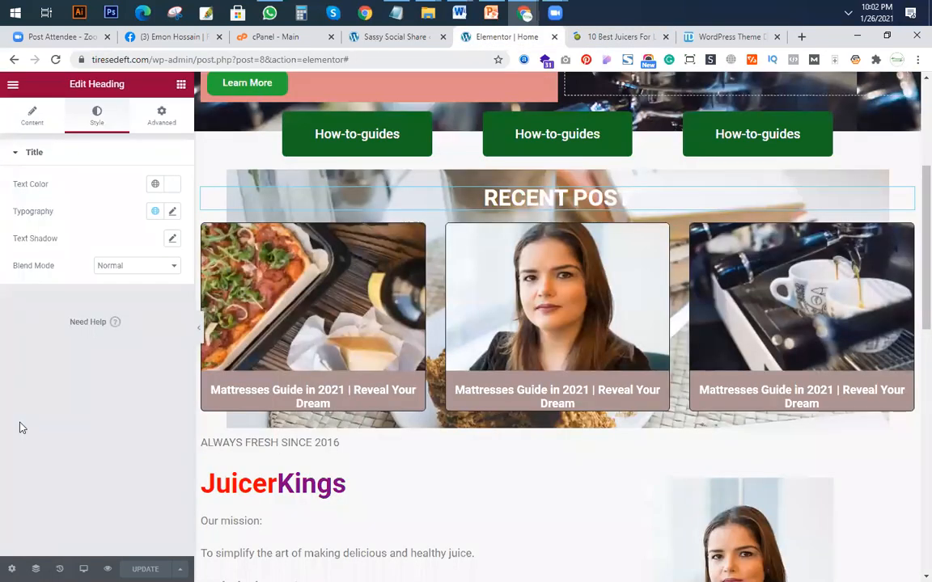
key("ctrl+shift+Tab")
mouse_move(46, 297)
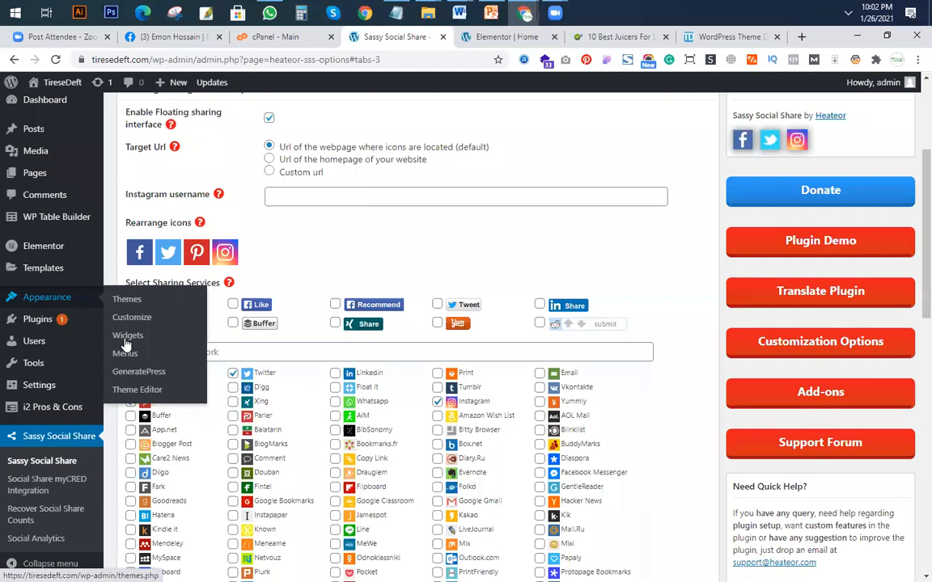
left_click(186, 363)
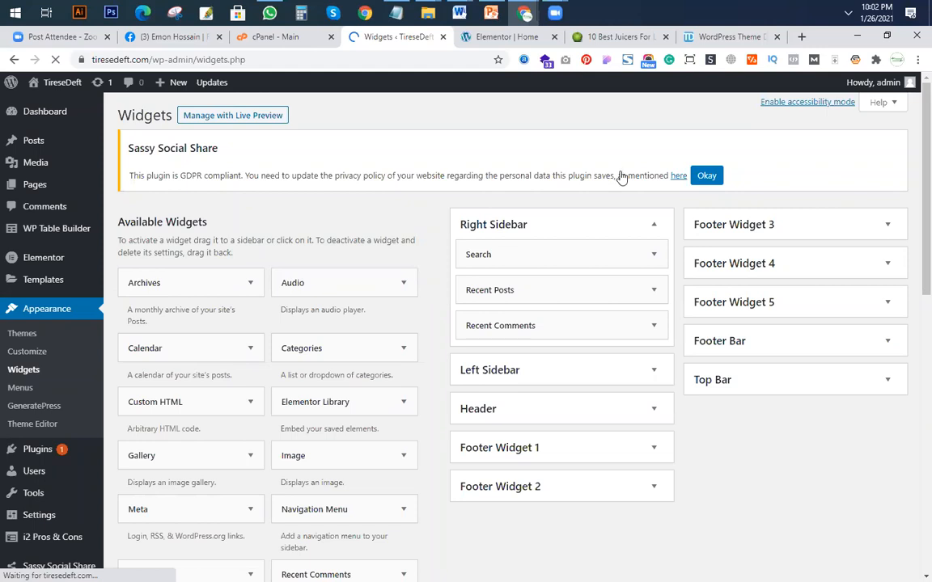
Check the sidebar widgets of the mattress guide post in the incognito window, including Recent Posts and Recent Comments.
left_click(543, 36)
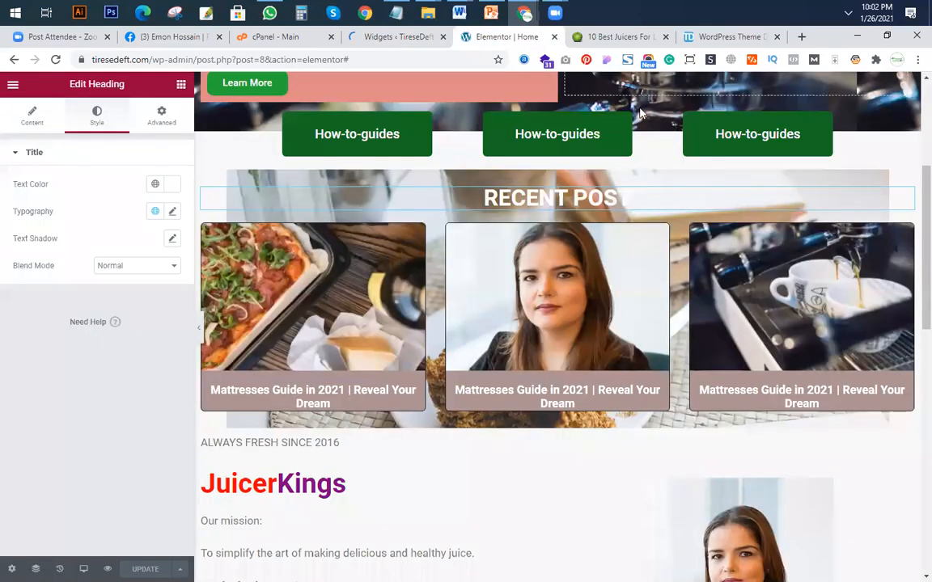
left_click(594, 87)
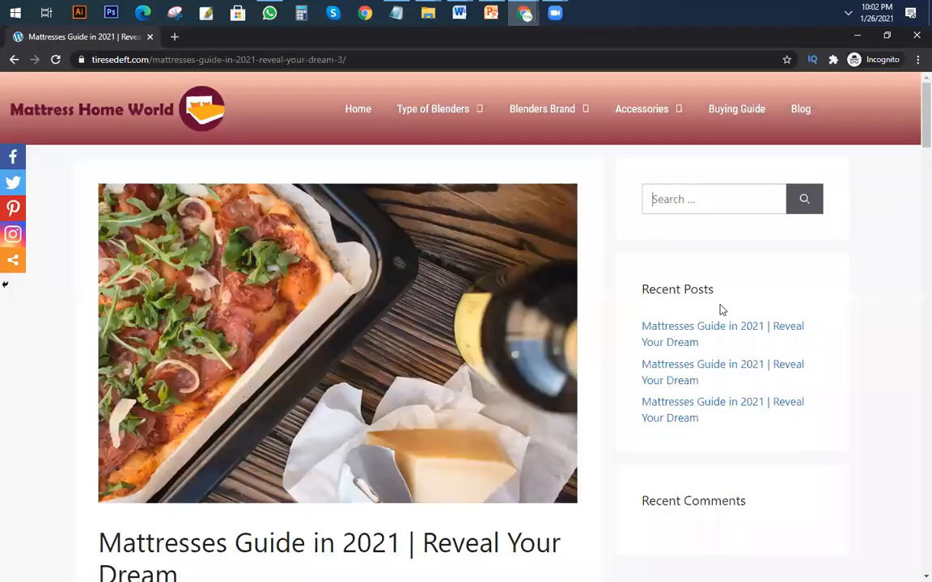
scroll(711, 405, "down", 2)
left_click_drag(643, 367, 761, 377)
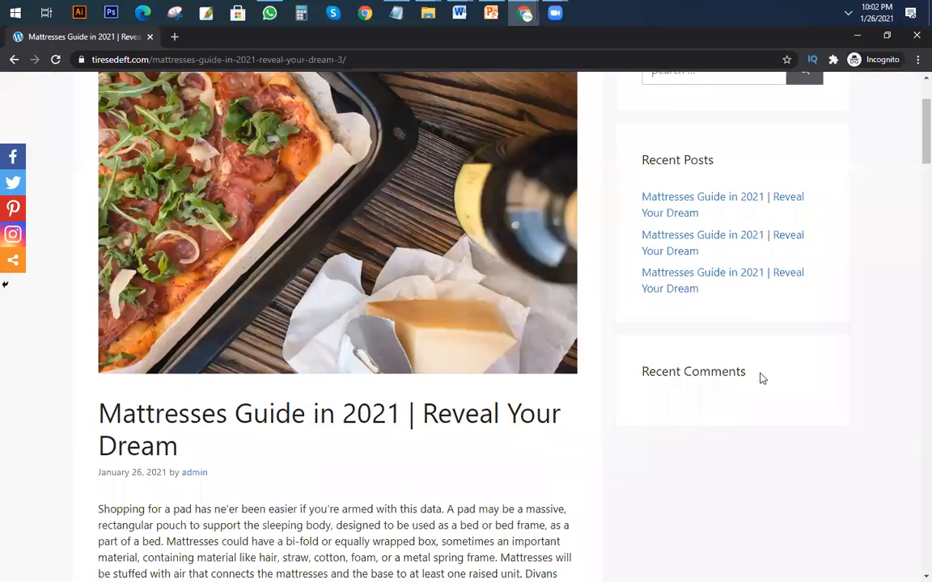
scroll(772, 420, "down", 2)
scroll(659, 284, "up", 2)
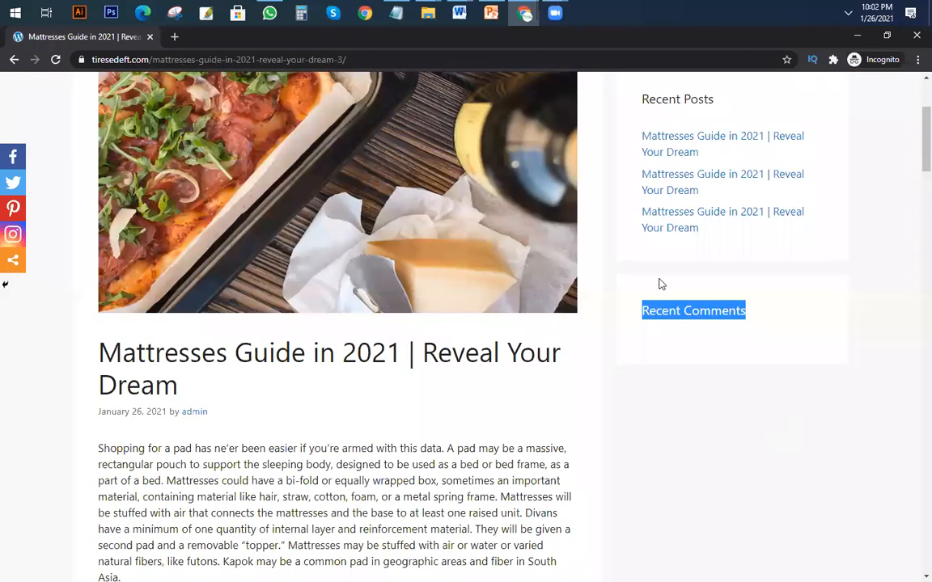
Return to the WordPress Widgets page and delete the Recent Posts and Recent Comments widgets from the Right Sidebar.
scroll(678, 296, "up", 2)
left_click(678, 296)
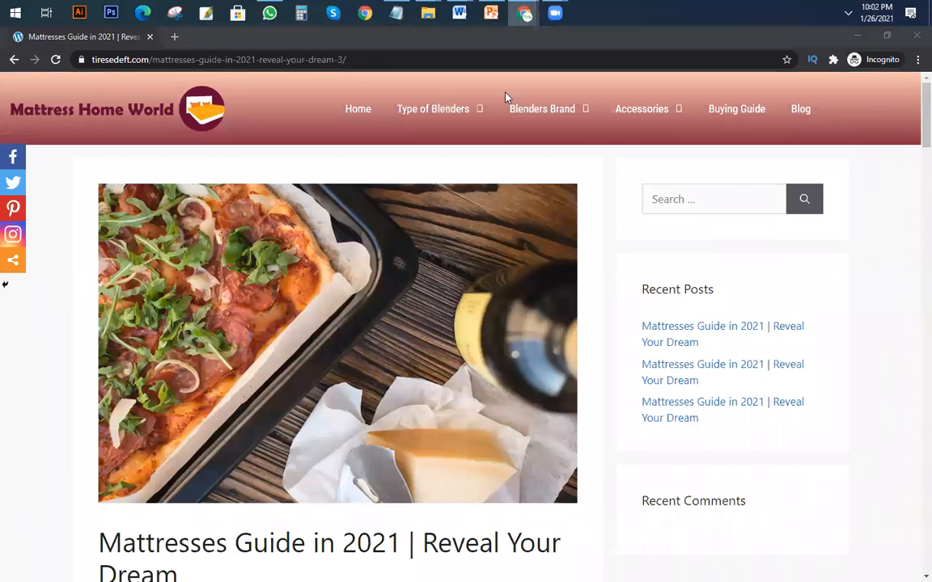
left_click(524, 13)
left_click(453, 84)
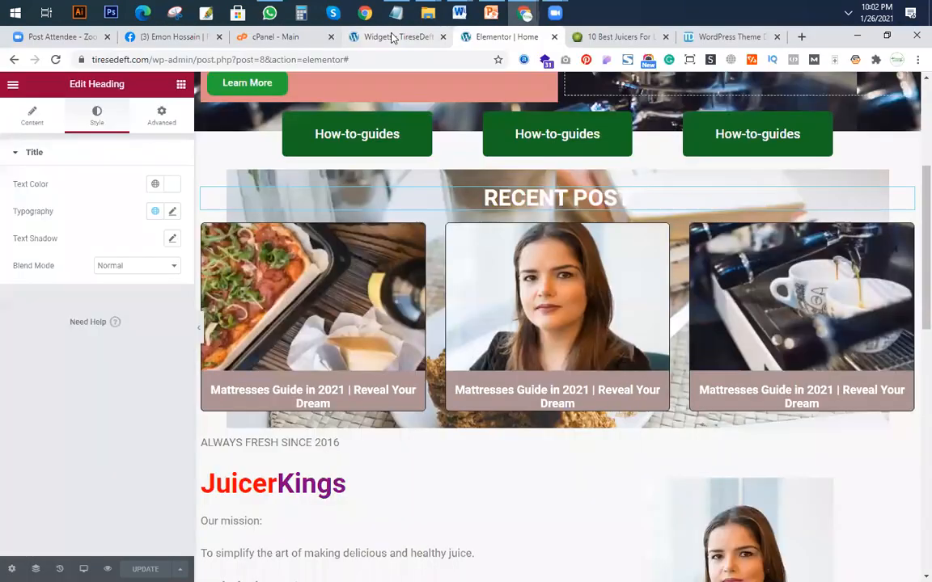
key("ctrl+shift+Tab")
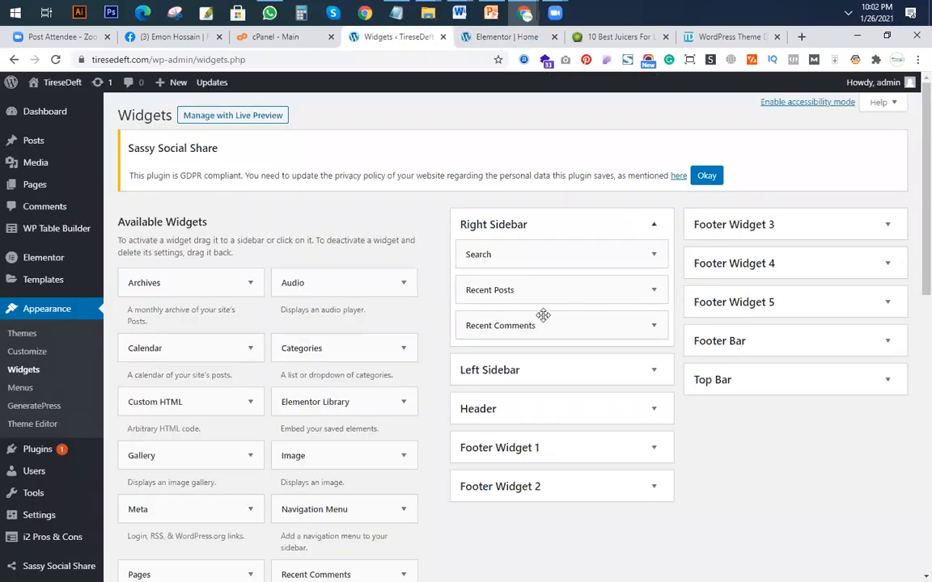
left_click(654, 292)
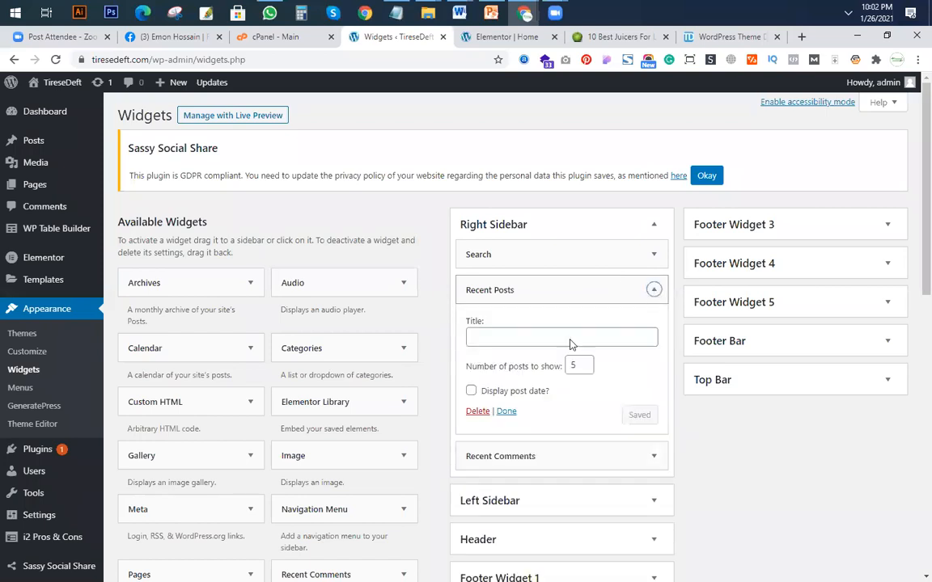
left_click(477, 412)
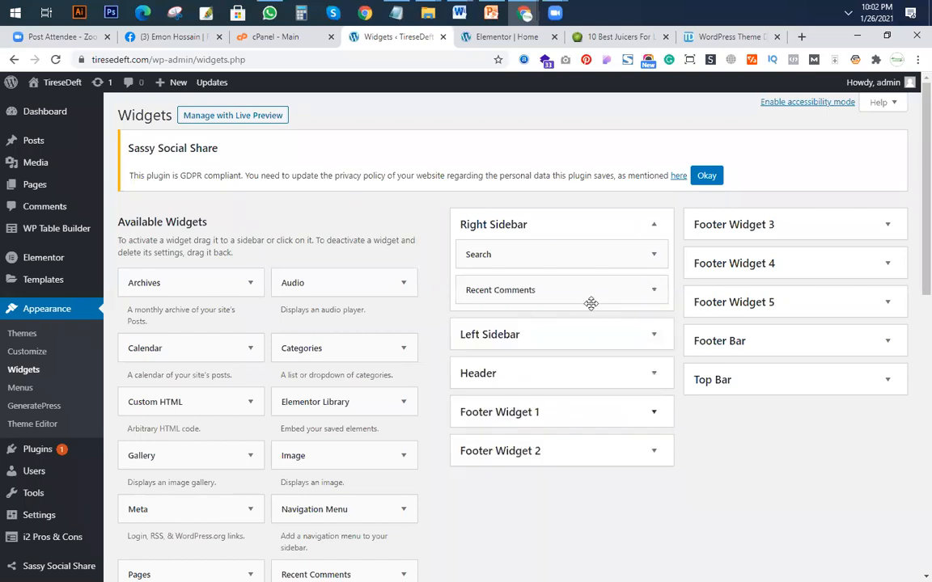
left_click(655, 290)
left_click(477, 386)
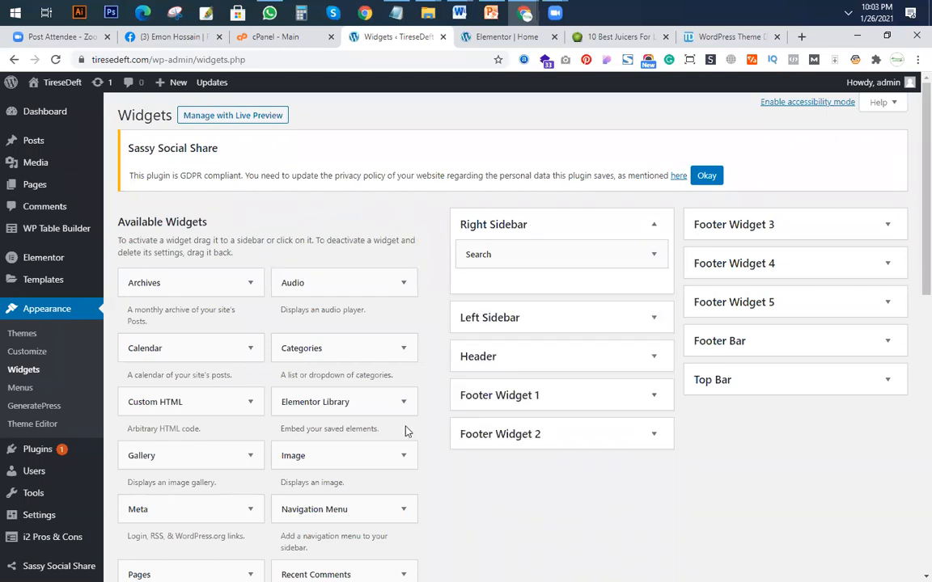
Add the Recent Posts With Thumbnails widget below Search in the Right Sidebar, keeping its default options.
scroll(405, 429, "down", 3)
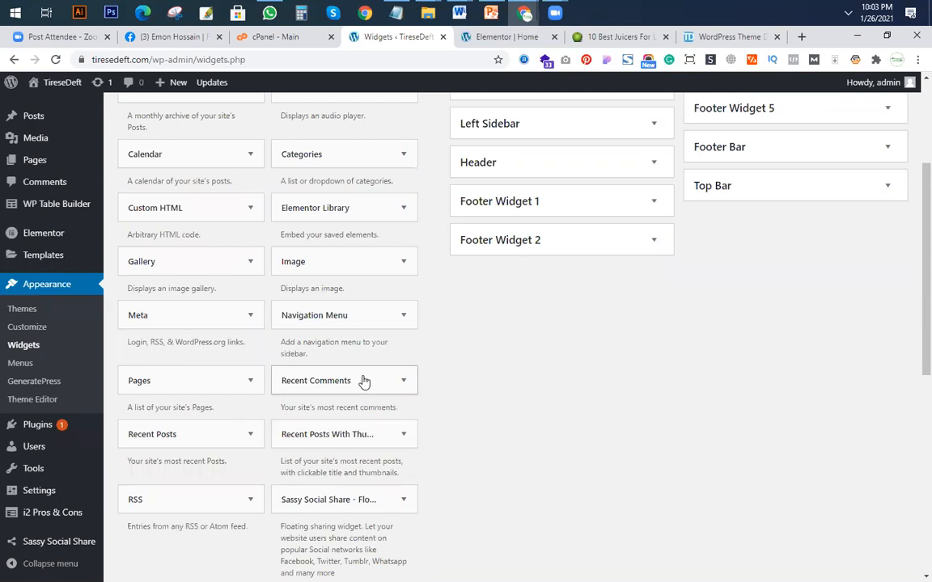
left_click_drag(315, 441, 557, 157)
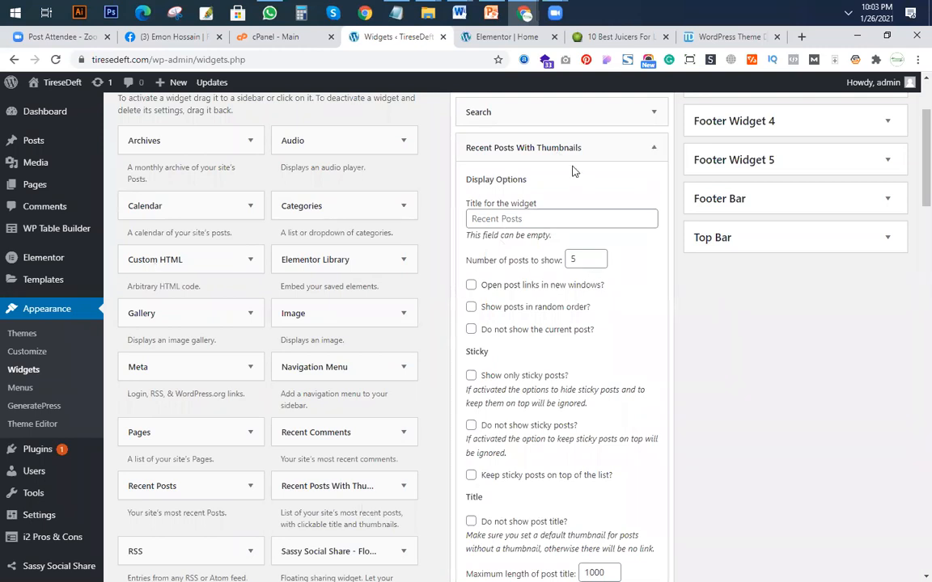
scroll(764, 372, "down", 20)
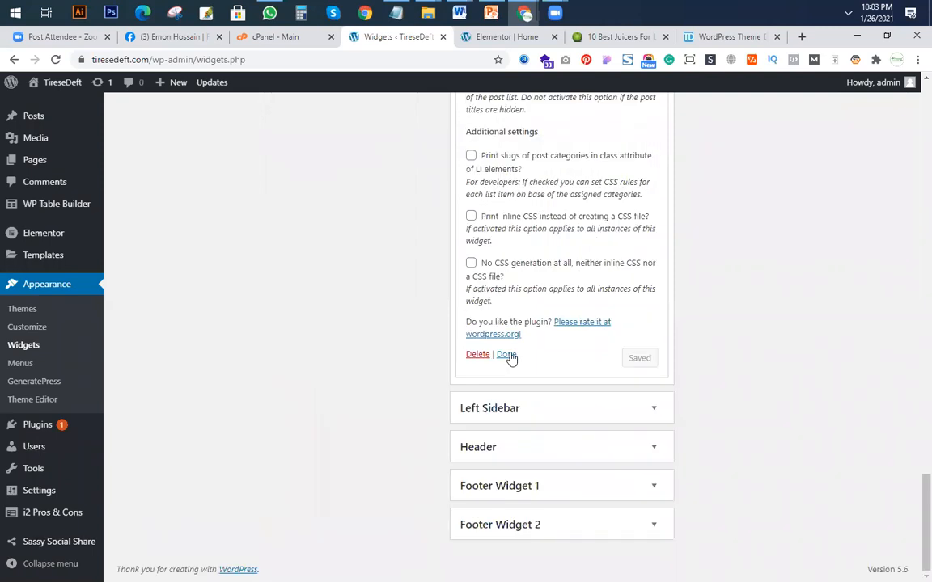
left_click(508, 356)
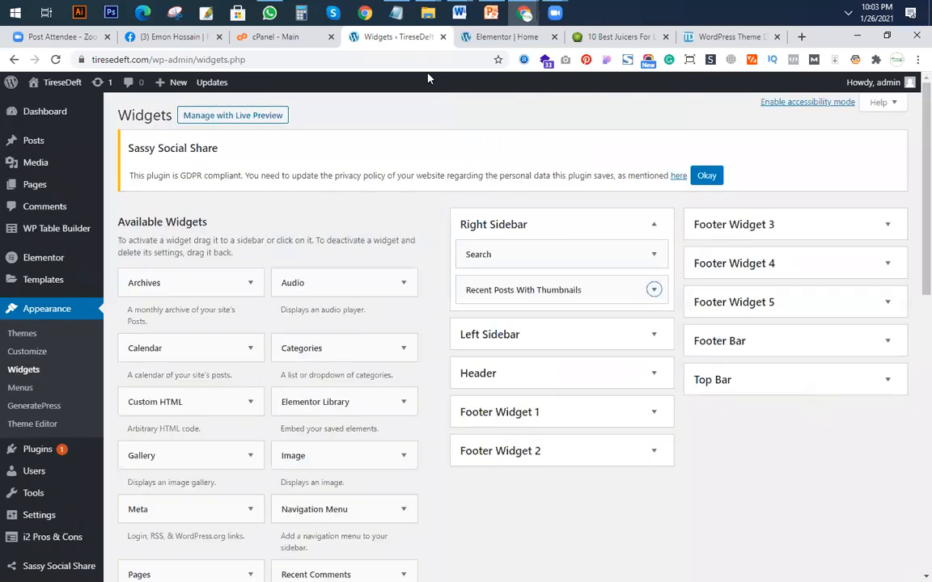
Reload the mattress guide post in the incognito window and check the recent posts in its sidebar.
mouse_move(524, 18)
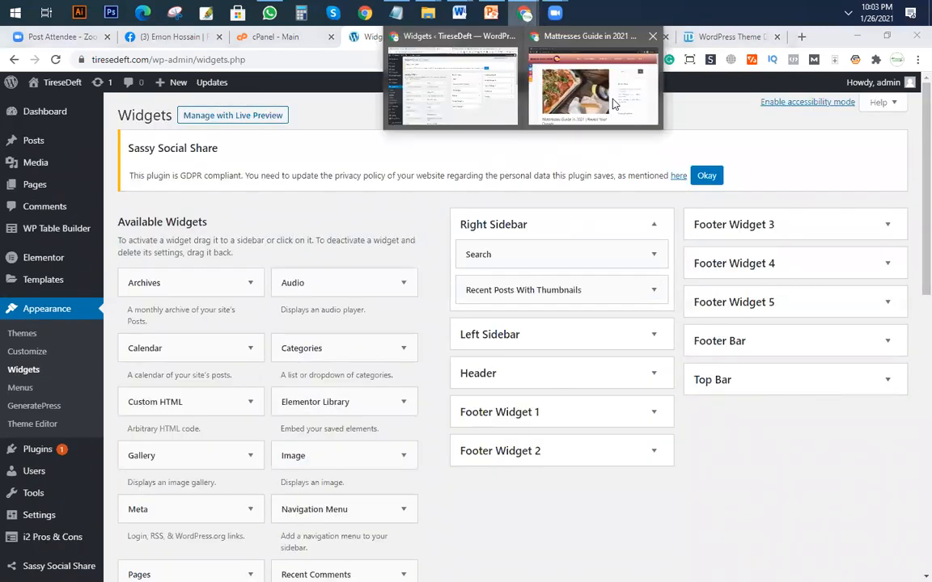
left_click(551, 89)
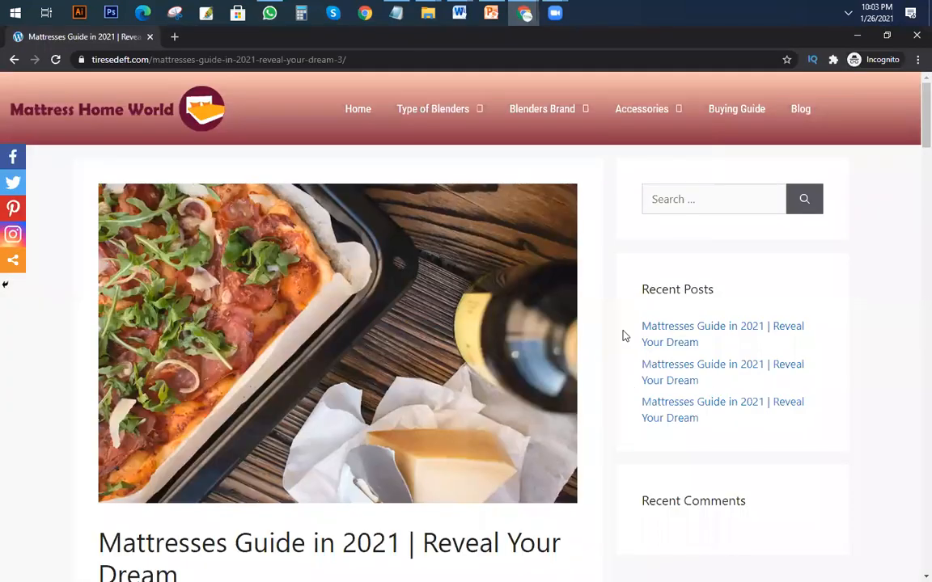
left_click(58, 61)
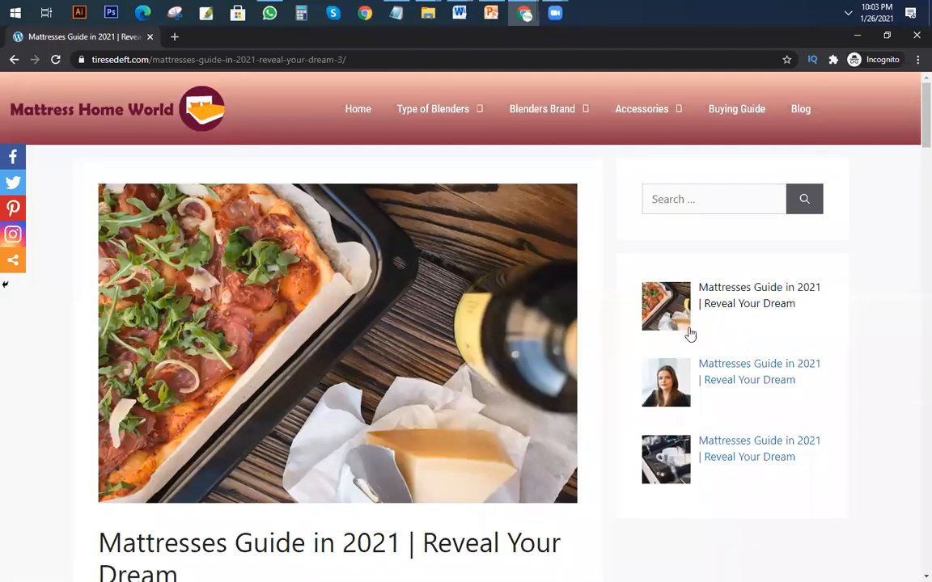
scroll(676, 318, "down", 1)
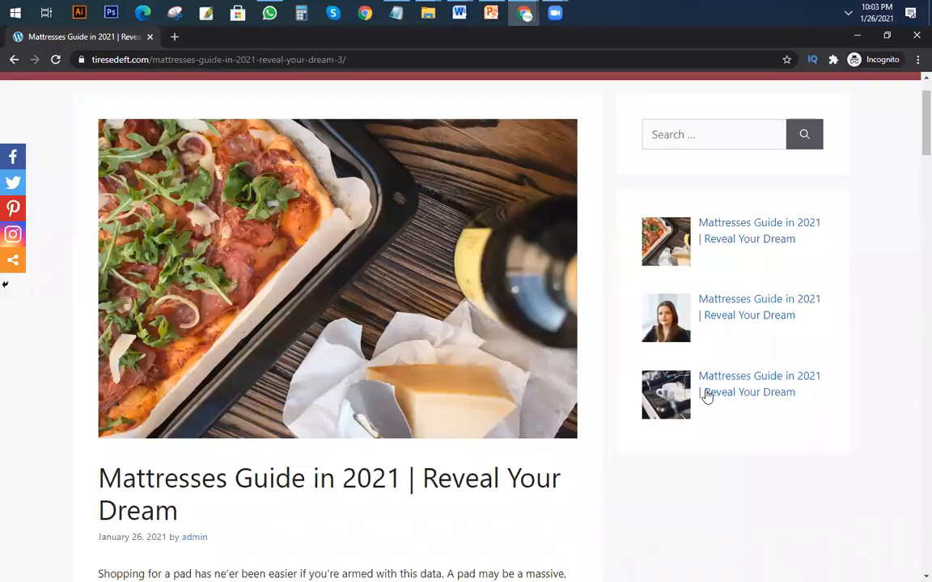
scroll(708, 396, "up", 1)
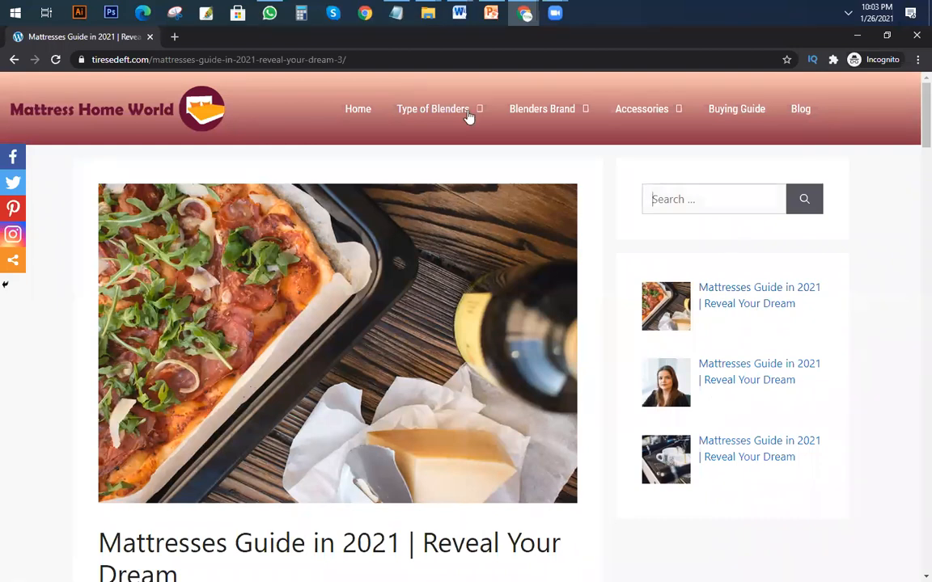
View the Buying Guide category page, open the third recent post from its sidebar and look through the article.
left_click(737, 110)
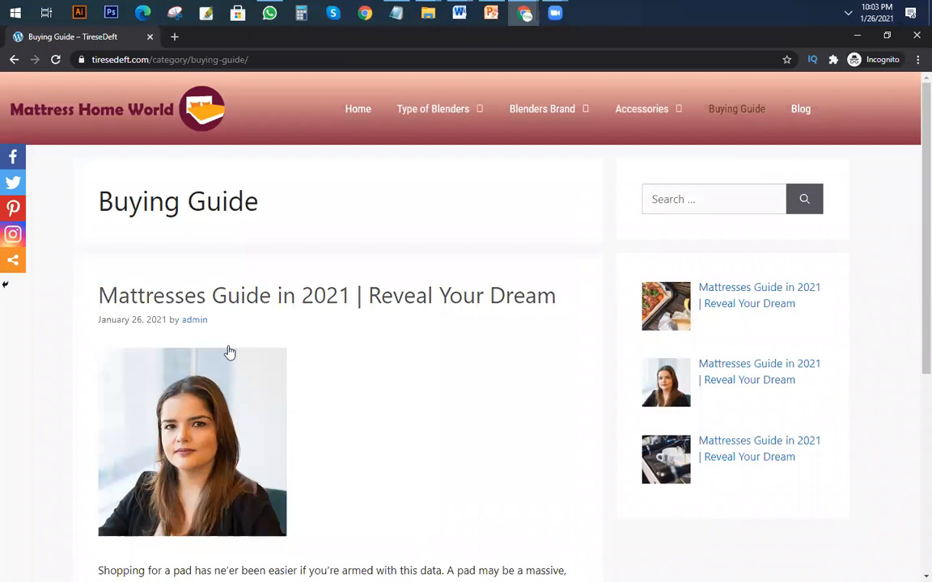
scroll(229, 354, "down", 2)
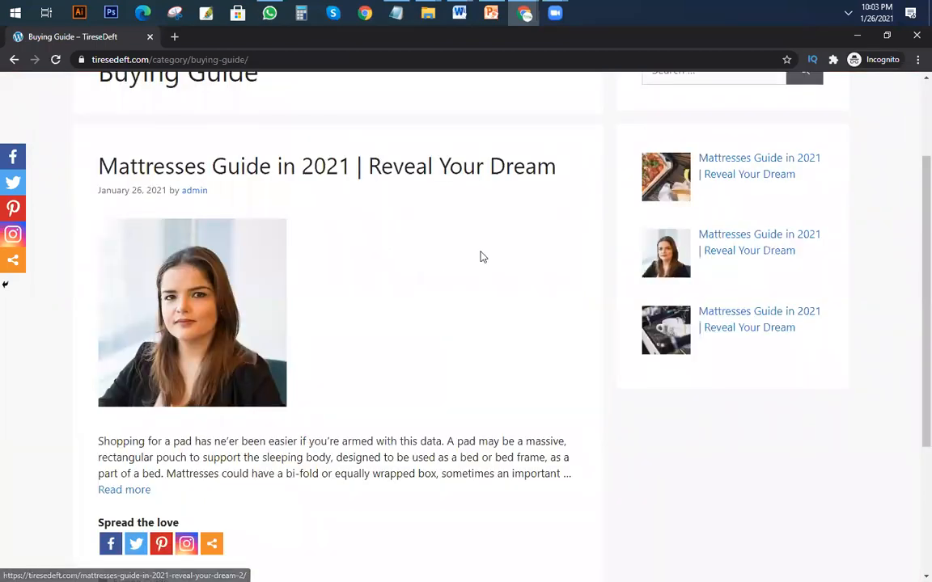
left_click(738, 328)
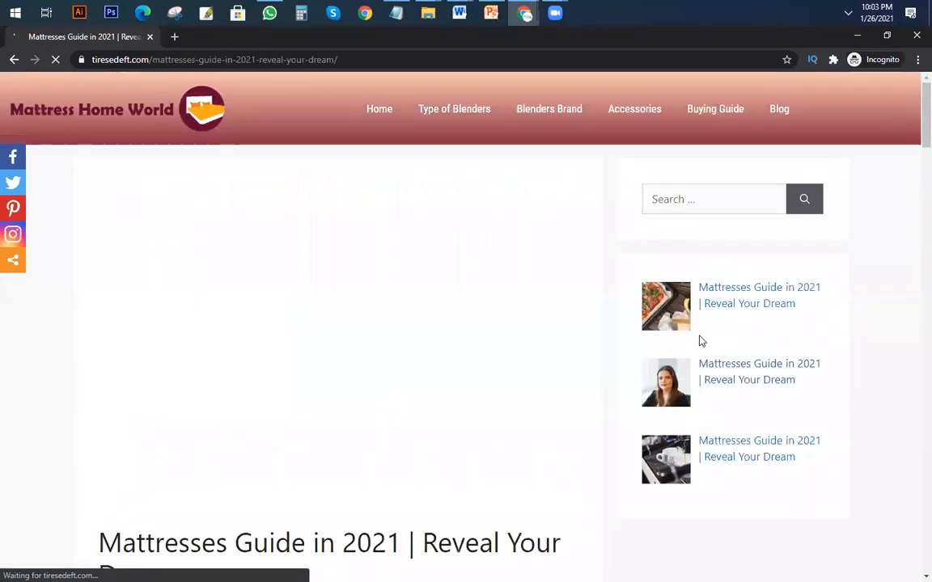
scroll(219, 249, "down", 3)
scroll(447, 243, "up", 2)
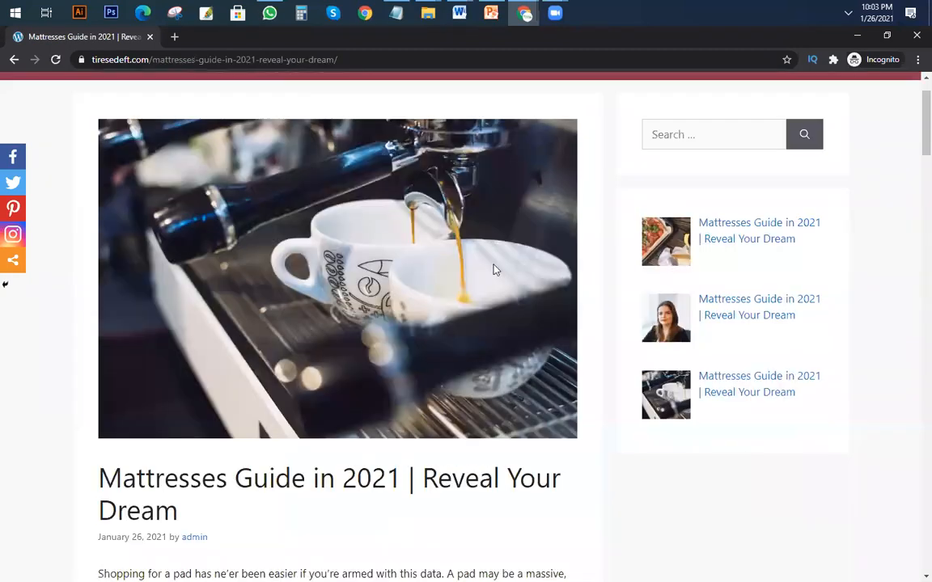
scroll(245, 186, "down", 6)
scroll(383, 352, "up", 8)
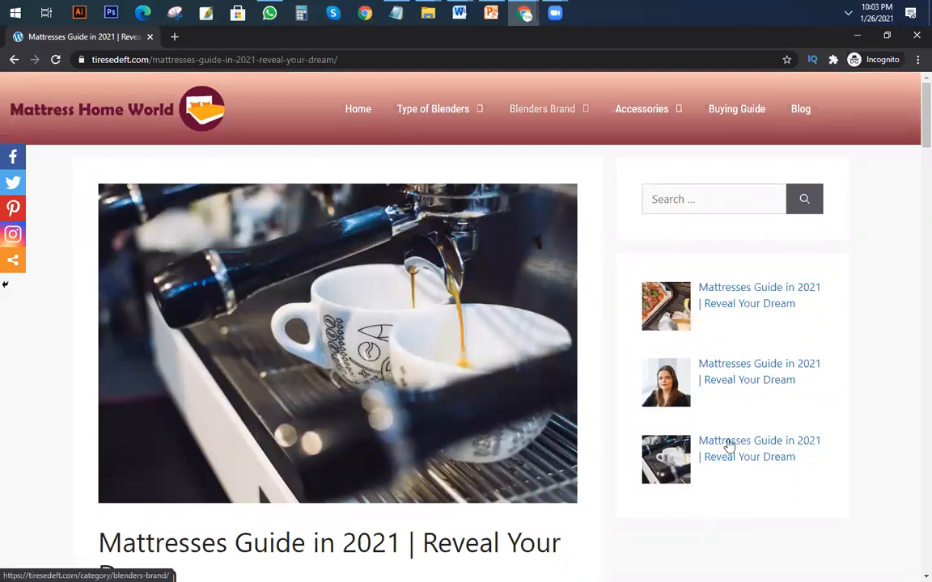
scroll(576, 343, "down", 15)
scroll(555, 347, "down", 8)
scroll(528, 318, "up", 20)
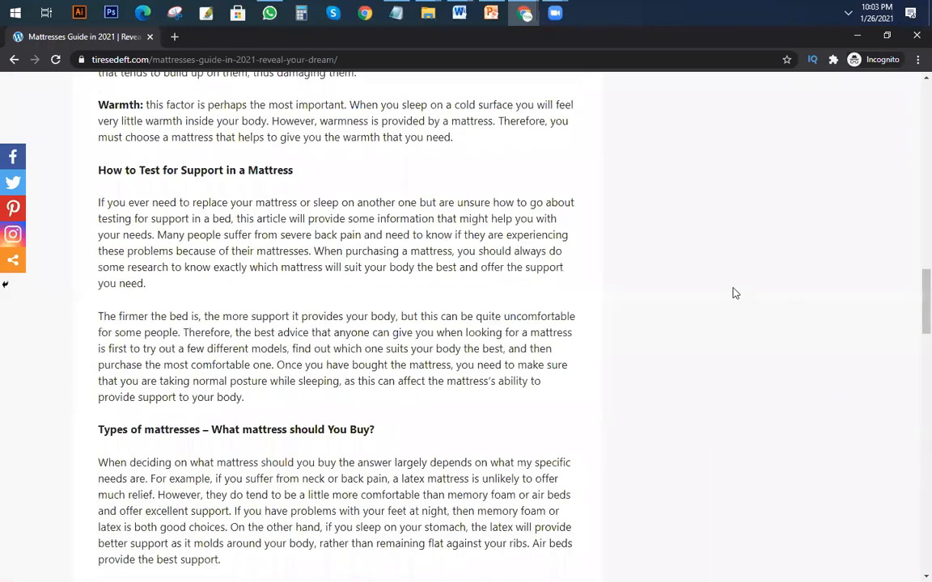
scroll(732, 291, "up", 15)
scroll(721, 279, "down", 4)
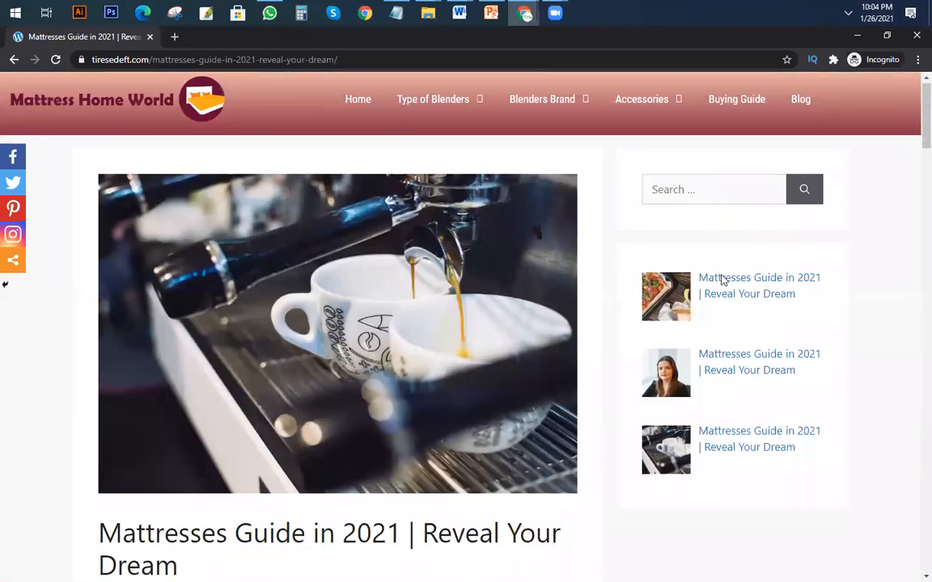
Open the site's Home page and review it from the hero section through the Recent Post cards and search area to the footer.
scroll(339, 295, "up", 4)
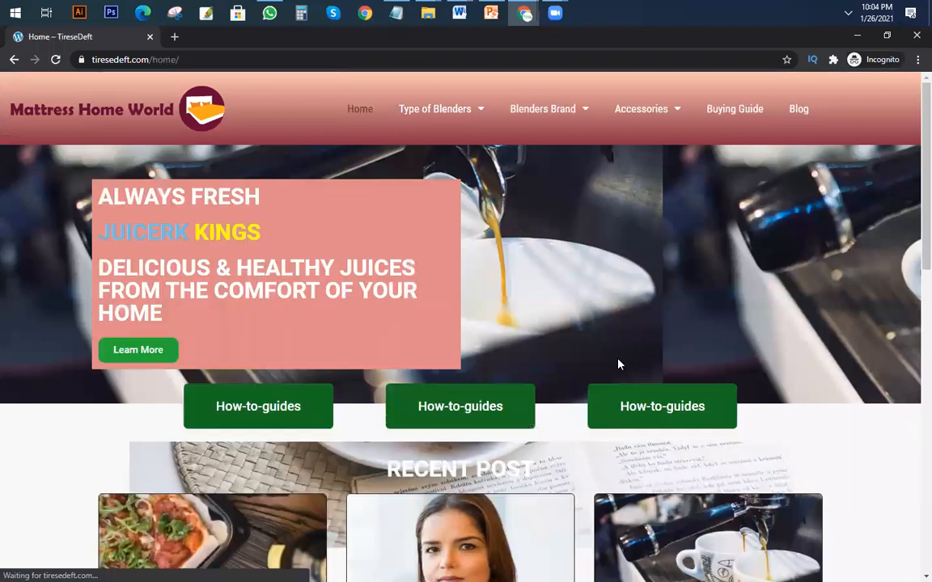
scroll(588, 219, "down", 5)
scroll(208, 229, "down", 1)
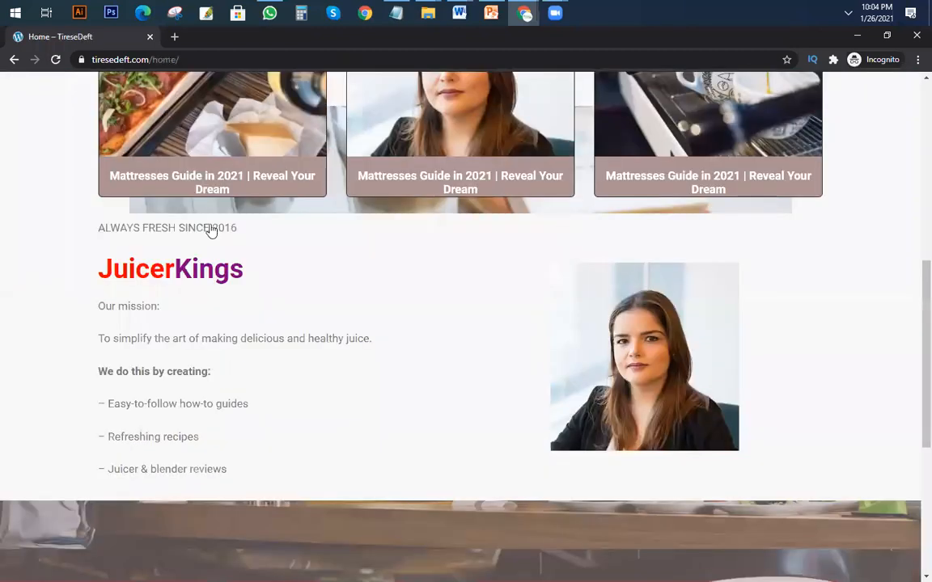
scroll(208, 229, "up", 2)
scroll(214, 301, "down", 3)
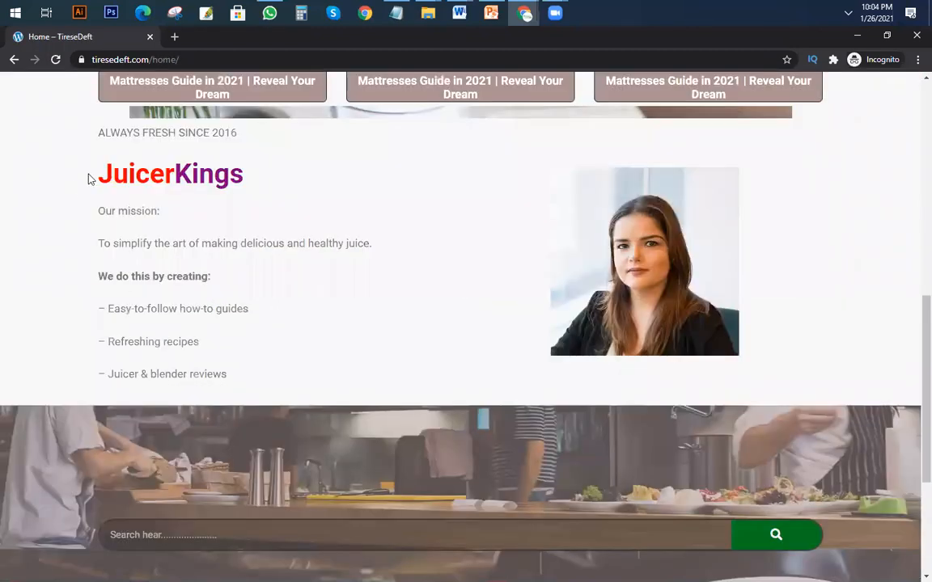
scroll(485, 316, "down", 3)
left_click(226, 294)
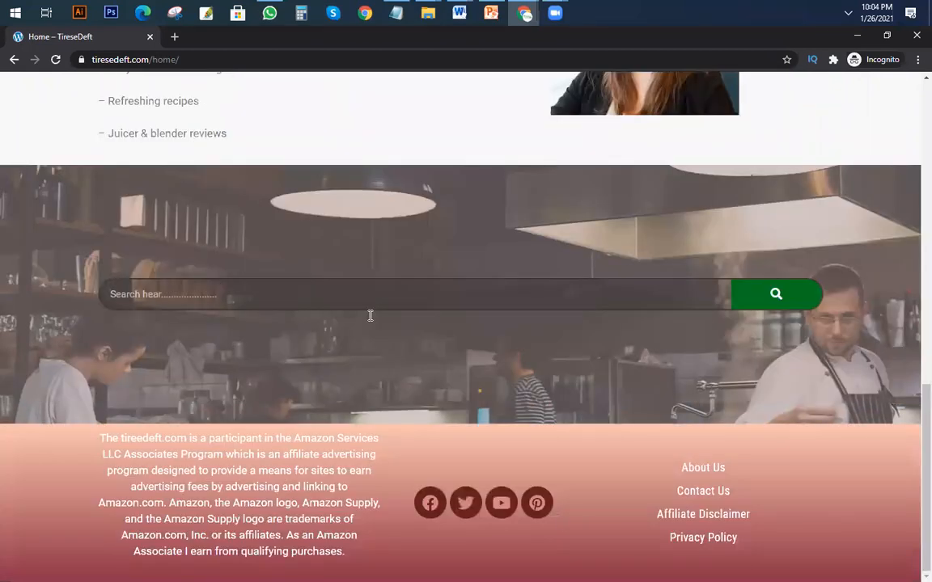
scroll(564, 509, "up", 10)
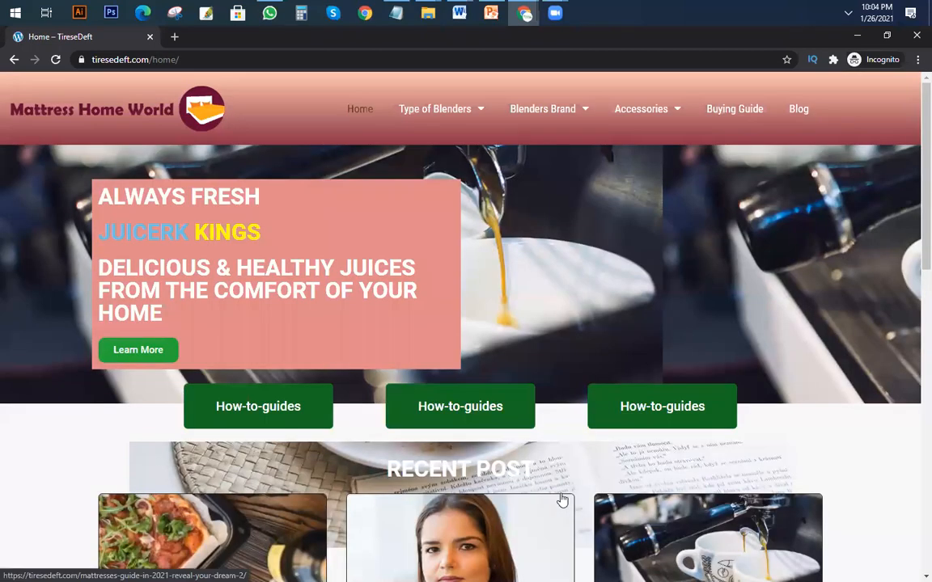
scroll(558, 495, "down", 3)
scroll(557, 492, "up", 3)
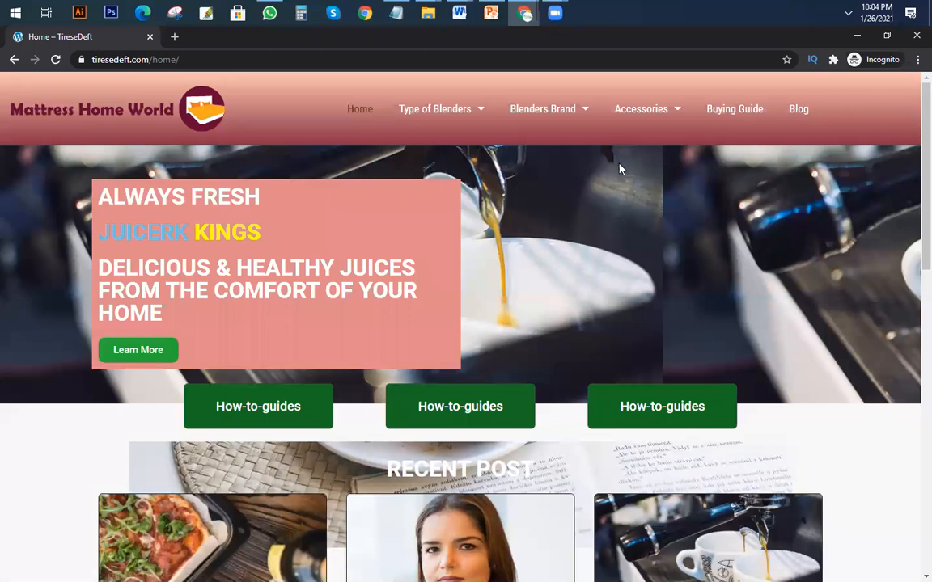
scroll(558, 316, "down", 5)
scroll(647, 316, "up", 5)
scroll(672, 332, "down", 10)
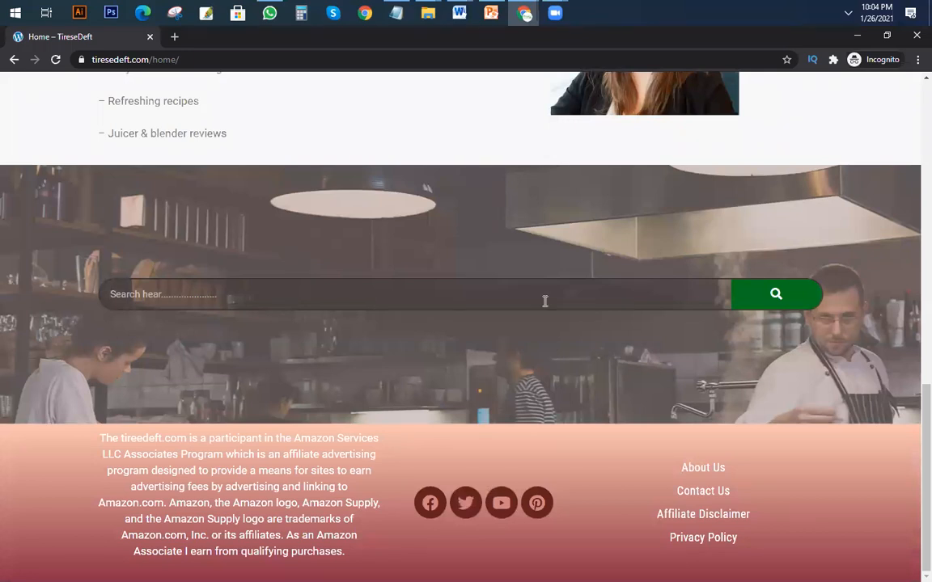
scroll(461, 279, "up", 4)
scroll(461, 279, "down", 3)
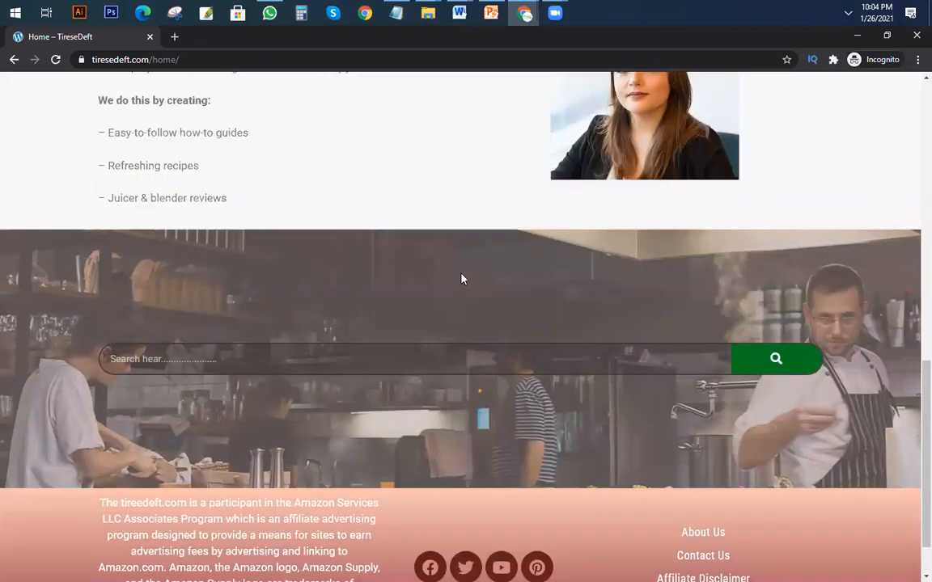
scroll(461, 279, "down", 1)
scroll(396, 303, "up", 6)
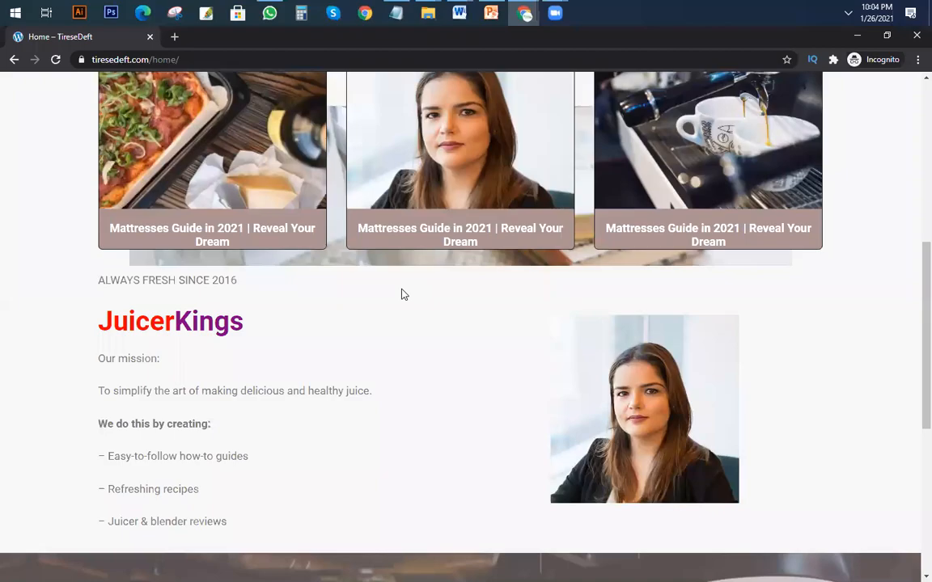
scroll(403, 295, "up", 8)
Switch to the Class 11 presentation in PowerPoint and go over the plugins setup list, highlighting the Recent post widget and i2 pros items.
left_click(491, 12)
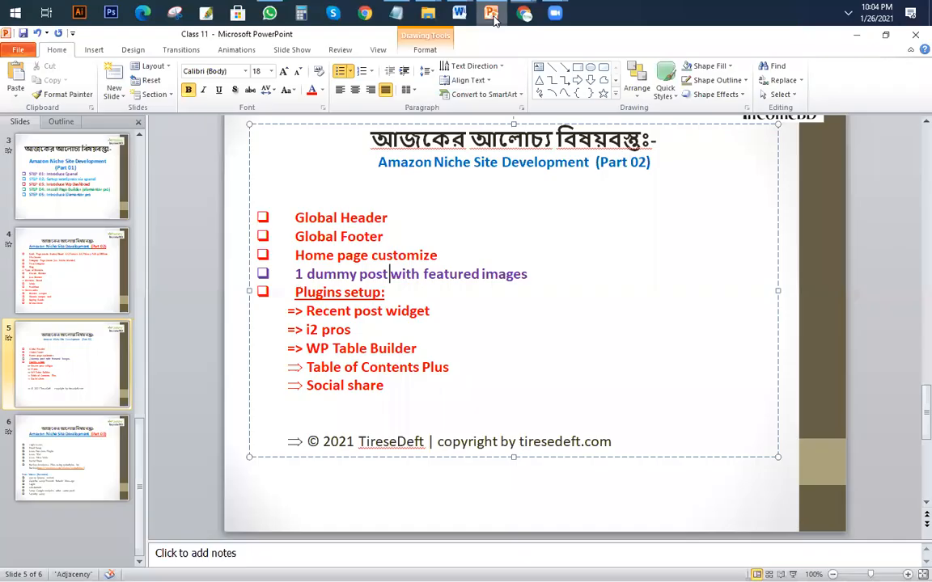
left_click_drag(290, 313, 424, 380)
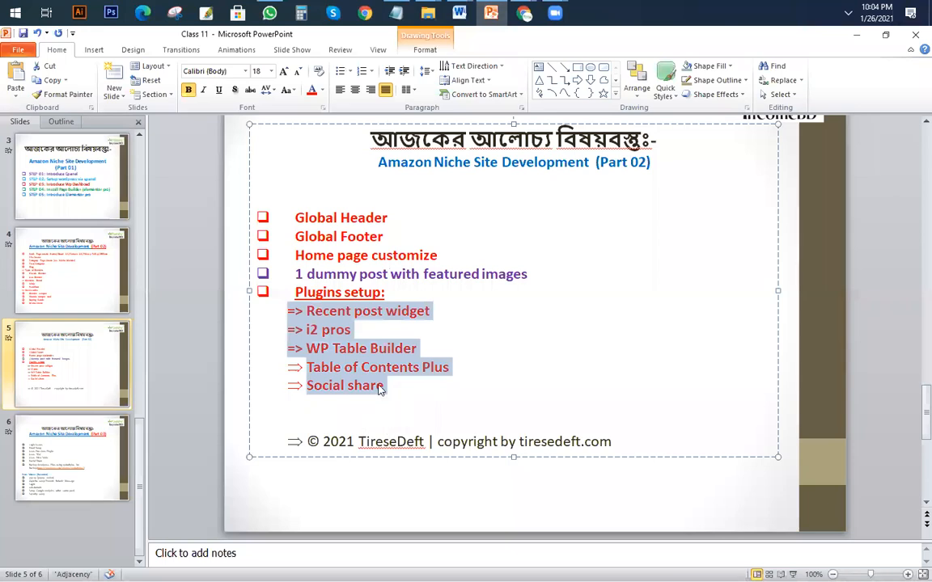
left_click(360, 334)
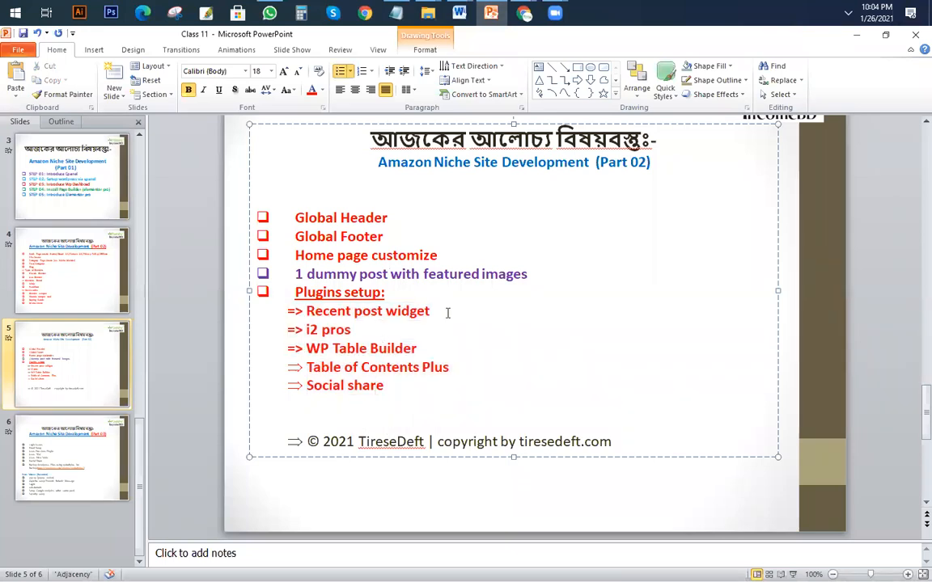
left_click_drag(447, 314, 276, 313)
left_click_drag(356, 330, 191, 330)
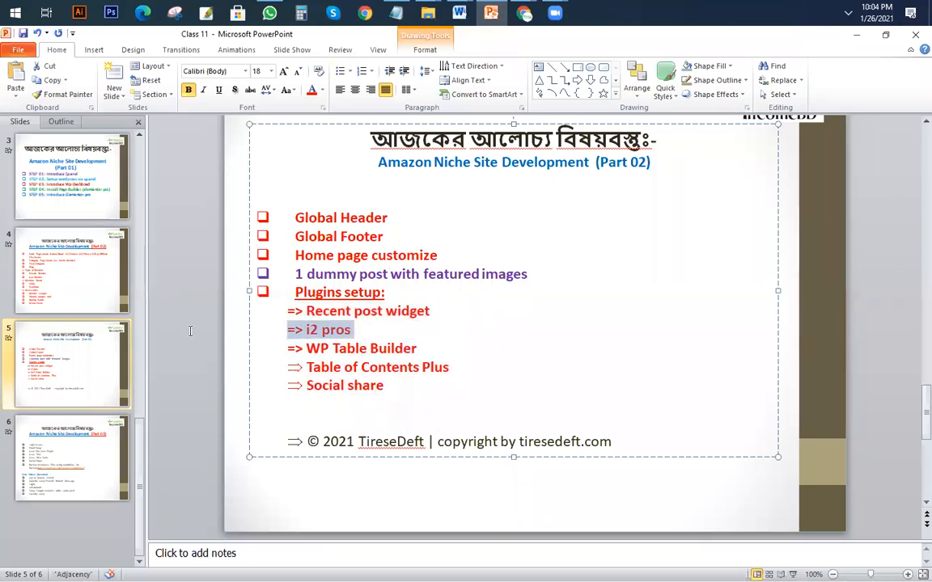
Recolour the Social share item in the plugins list grey-brown and highlight the Recent post widget line.
double_click(383, 386)
left_click(266, 385, "shift")
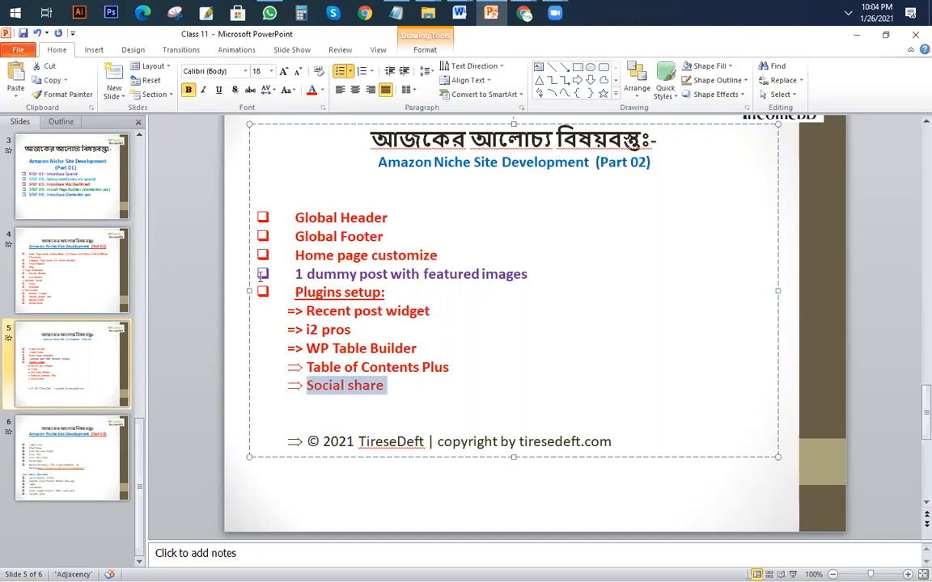
left_click(322, 90)
left_click(332, 141)
triple_click(453, 308)
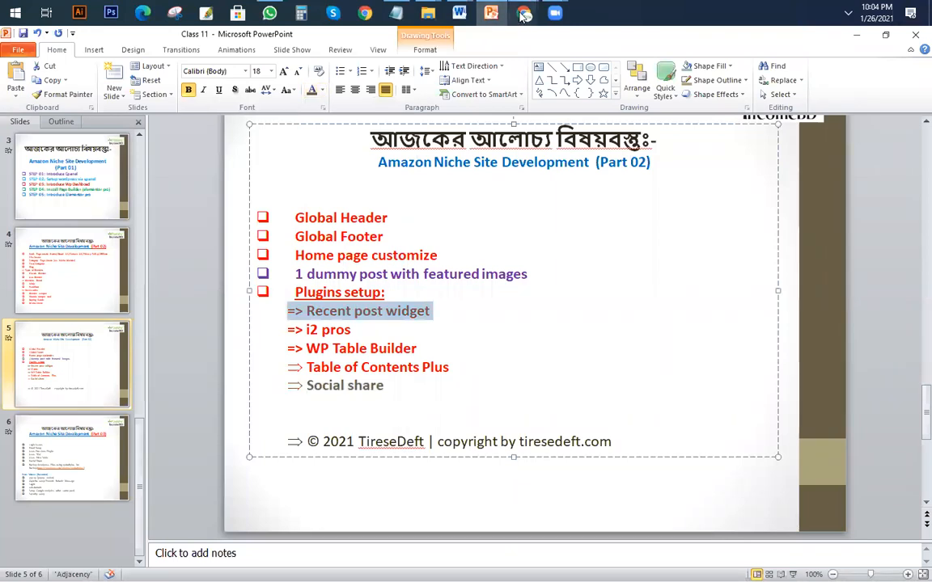
Switch to the incognito Chrome window and open the third Recent Post card on the Home page.
mouse_move(524, 13)
left_click(591, 101)
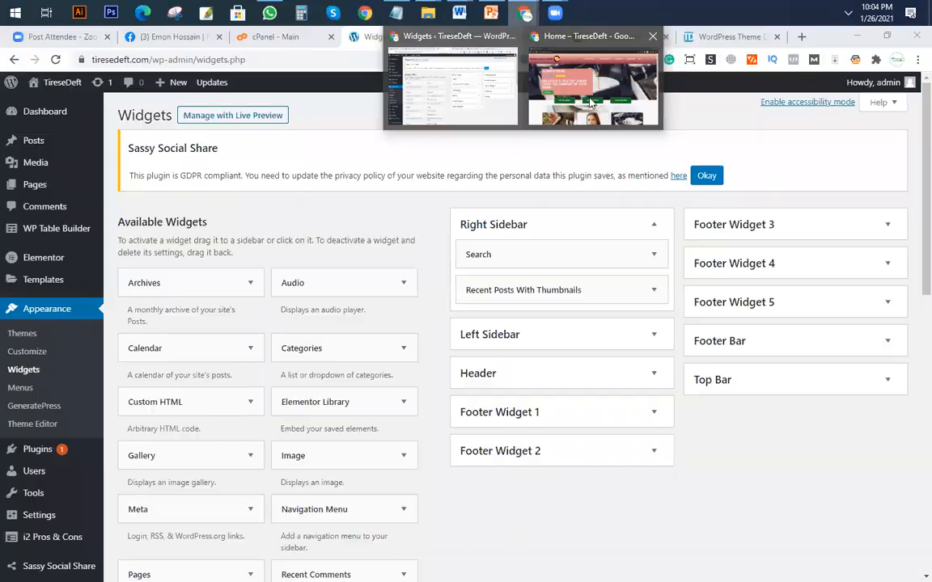
scroll(750, 348, "down", 4)
scroll(728, 437, "up", 4)
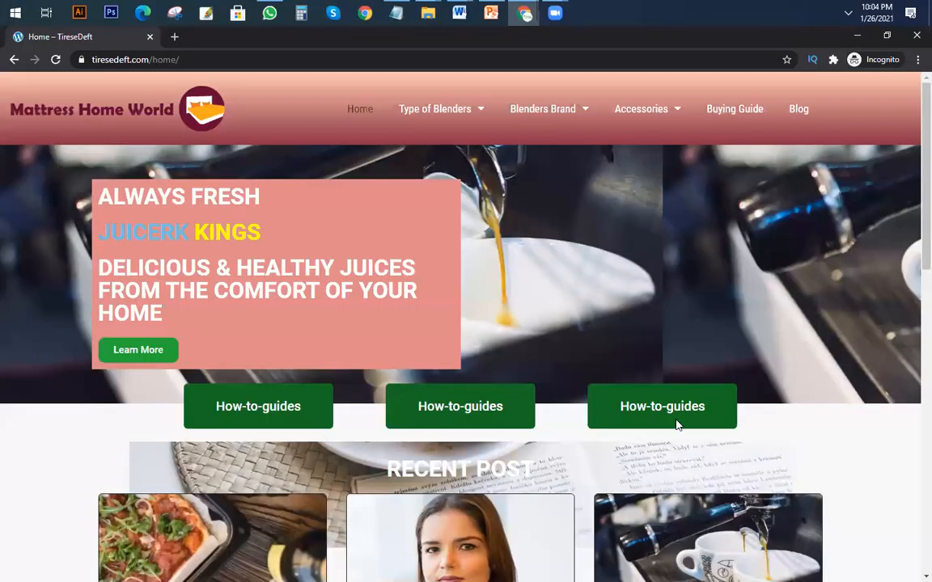
scroll(676, 422, "down", 5)
left_click(784, 310)
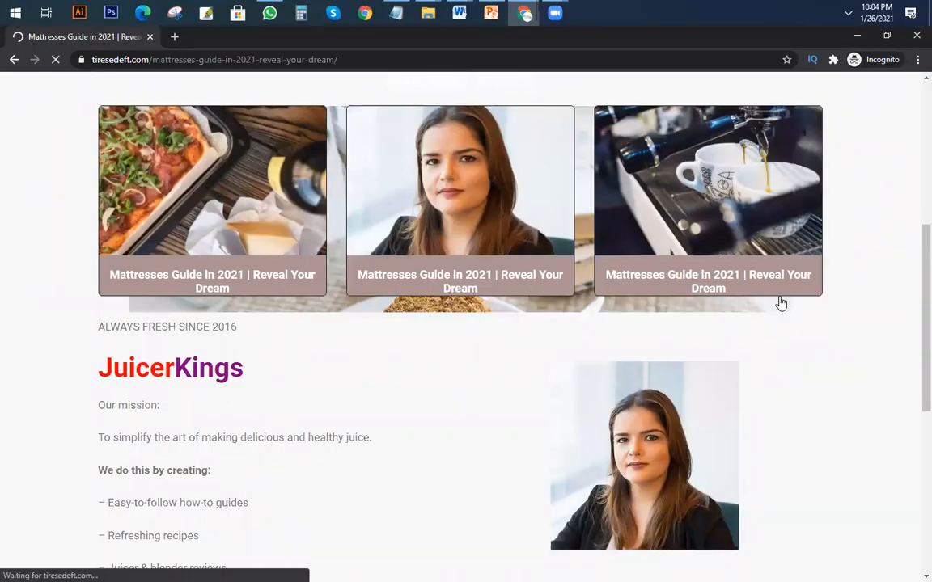
Look through the mattress guide post, examining its featured image, article text, social share bar and sidebar recent posts.
scroll(756, 334, "down", 5)
scroll(735, 376, "up", 5)
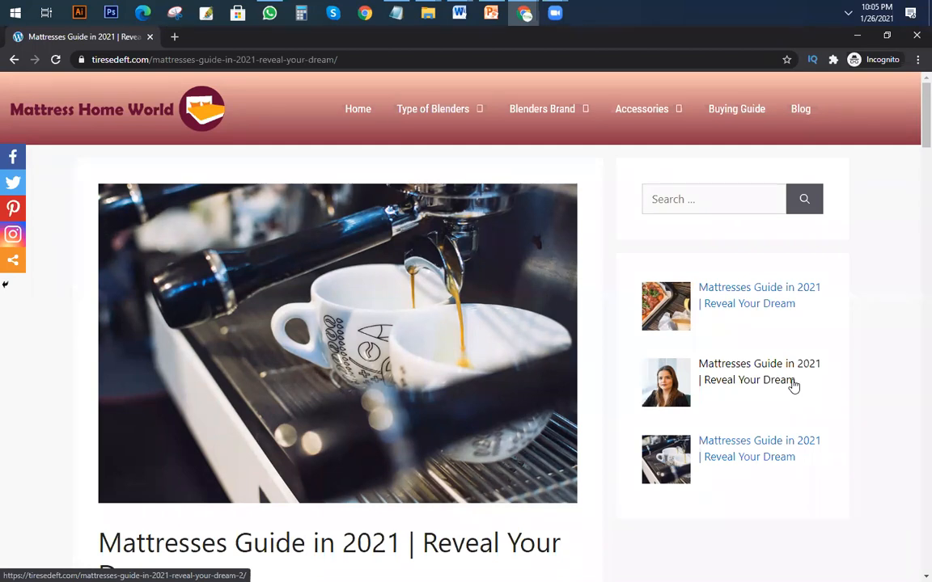
scroll(614, 358, "down", 2)
scroll(192, 347, "up", 2)
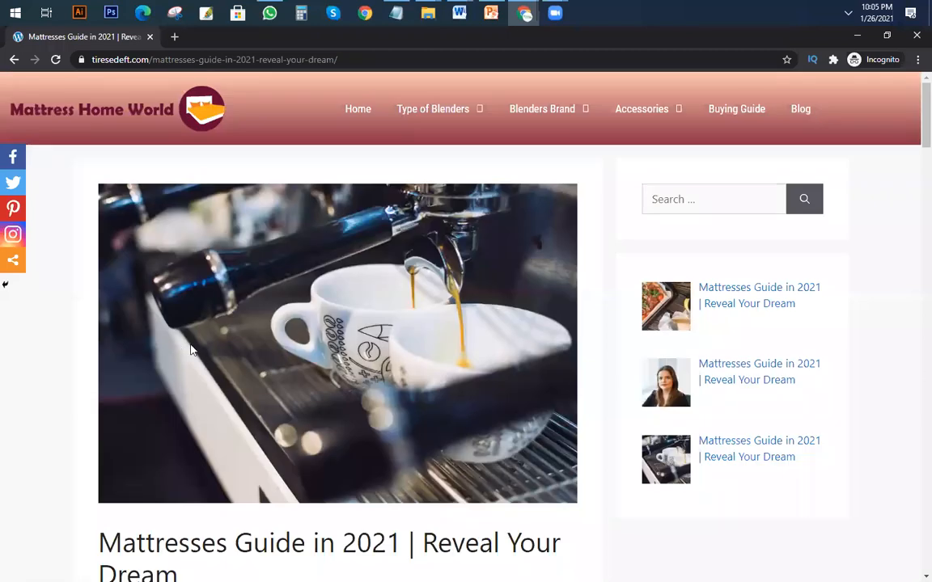
scroll(294, 341, "down", 1)
scroll(294, 340, "down", 3)
scroll(294, 341, "up", 3)
scroll(294, 341, "down", 3)
scroll(294, 340, "up", 3)
scroll(389, 370, "down", 3)
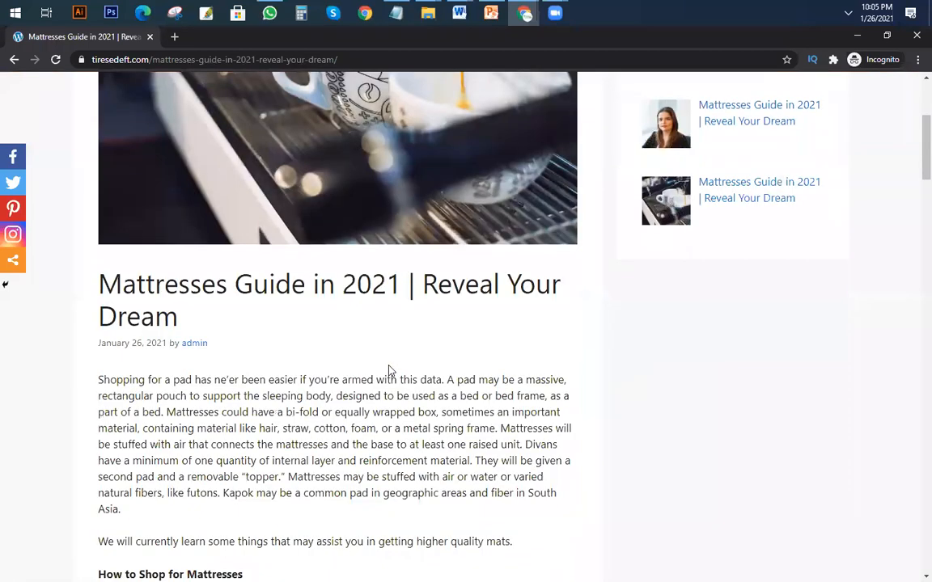
scroll(389, 370, "down", 4)
scroll(389, 370, "up", 7)
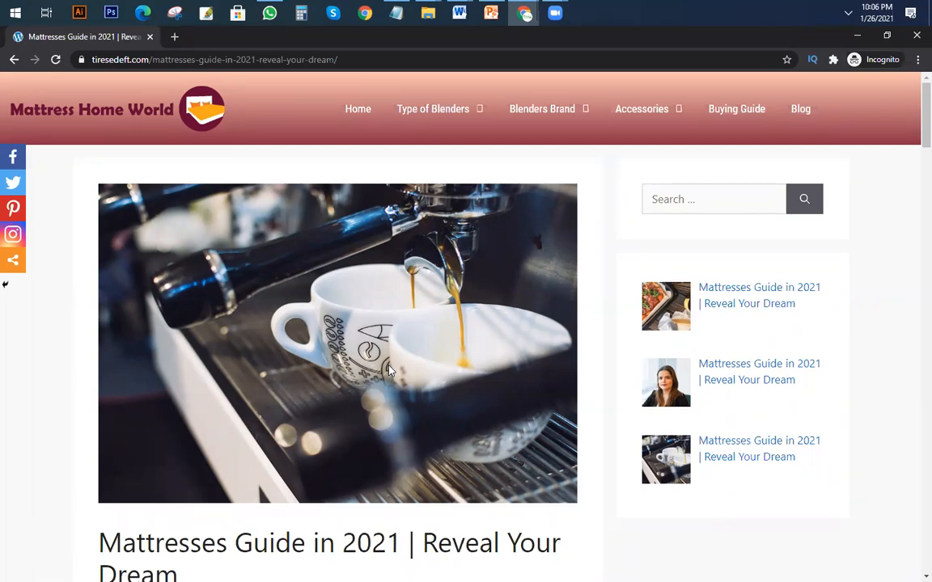
scroll(388, 370, "down", 2)
scroll(407, 332, "up", 2)
Return to the site's Home page and review the hero section, How-to-guides buttons and Recent Post cards.
left_click(354, 110)
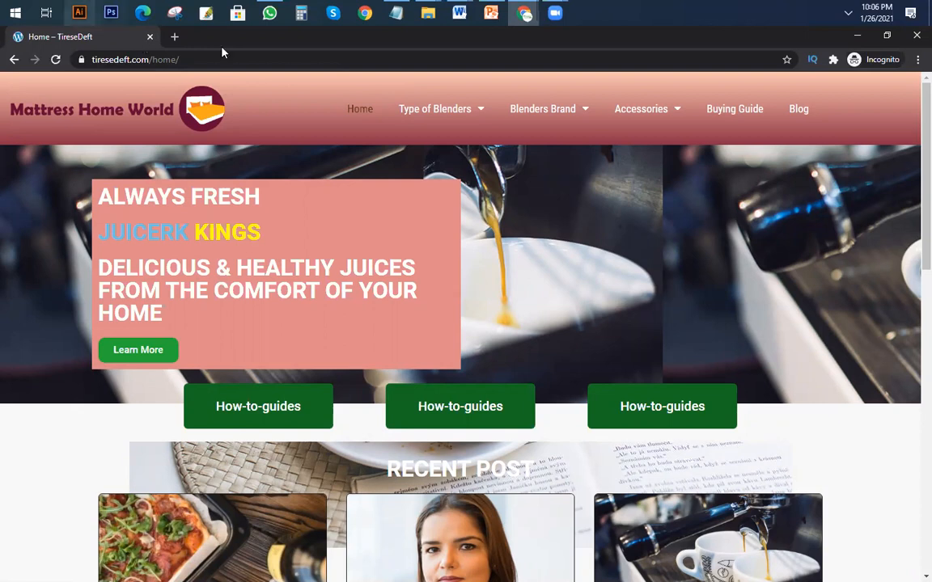
scroll(486, 317, "down", 2)
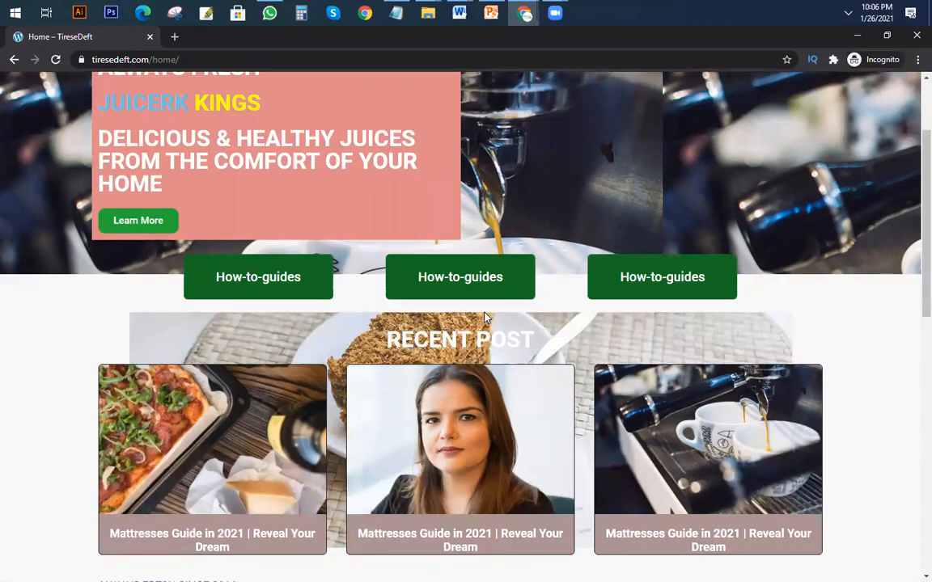
scroll(485, 317, "up", 2)
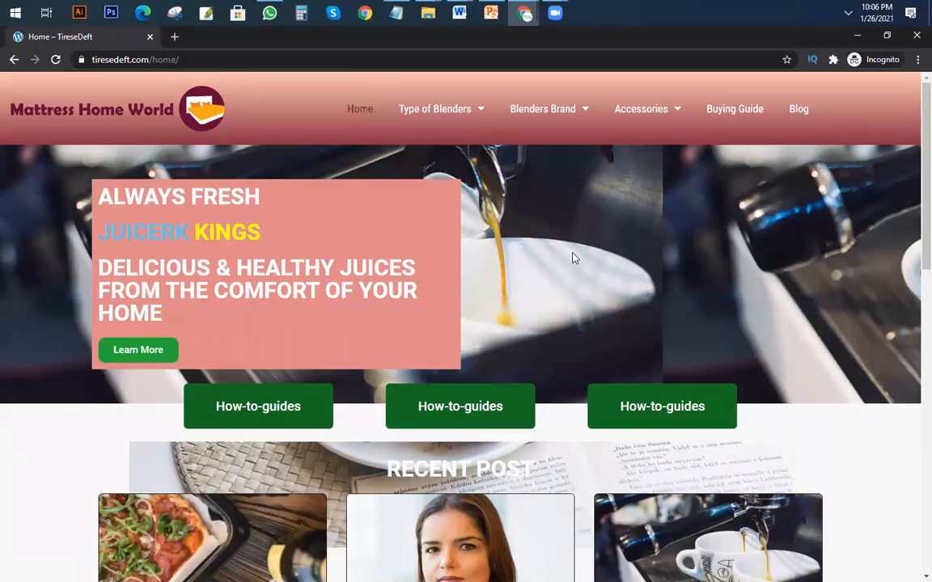
scroll(576, 242, "down", 10)
scroll(578, 239, "up", 10)
Try to search Google for "laptopgeek" in a new incognito tab.
left_click(177, 37)
type("laptop")
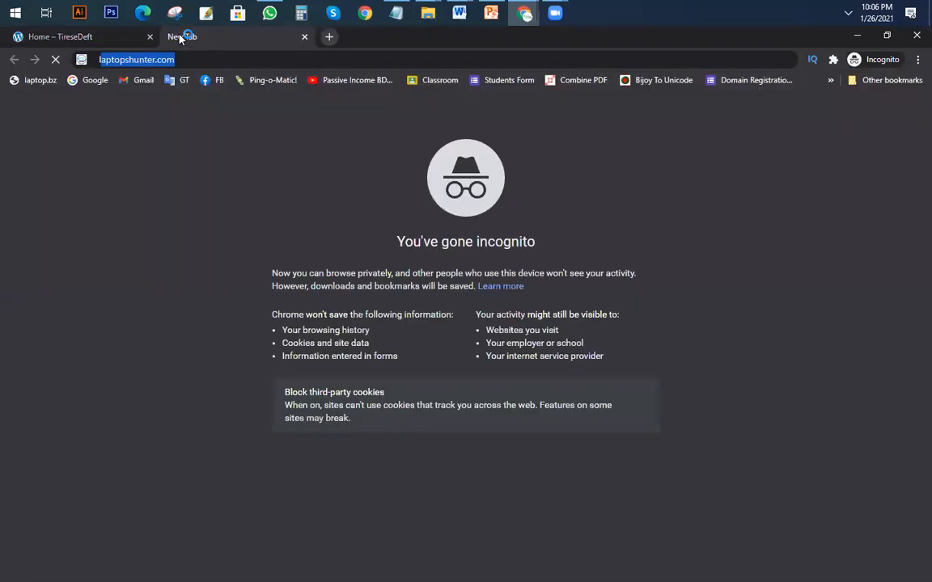
type("sg")
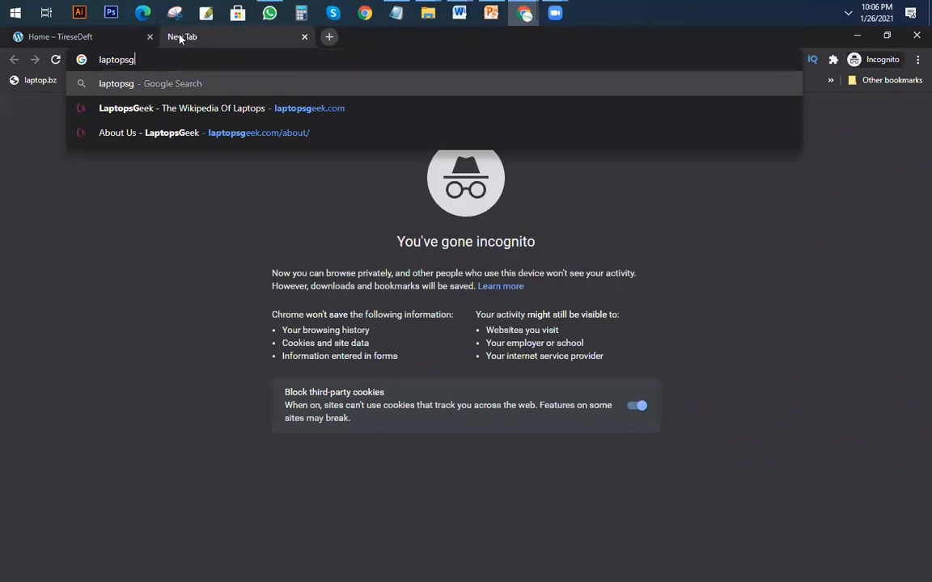
key("BackSpace")
key("BackSpace")
type("geek")
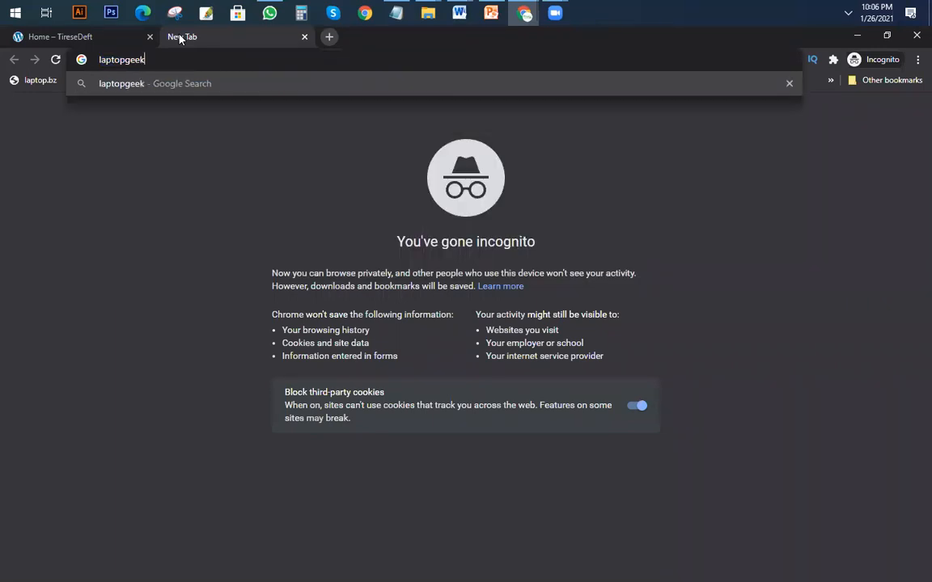
key("Return")
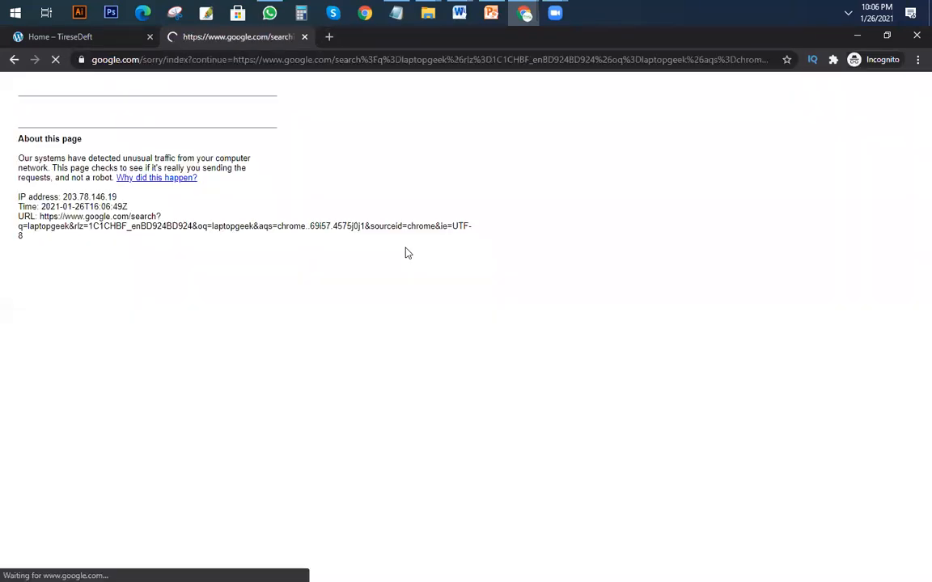
Try to pass Google's robot check by selecting the images that contain cars.
left_click(34, 139)
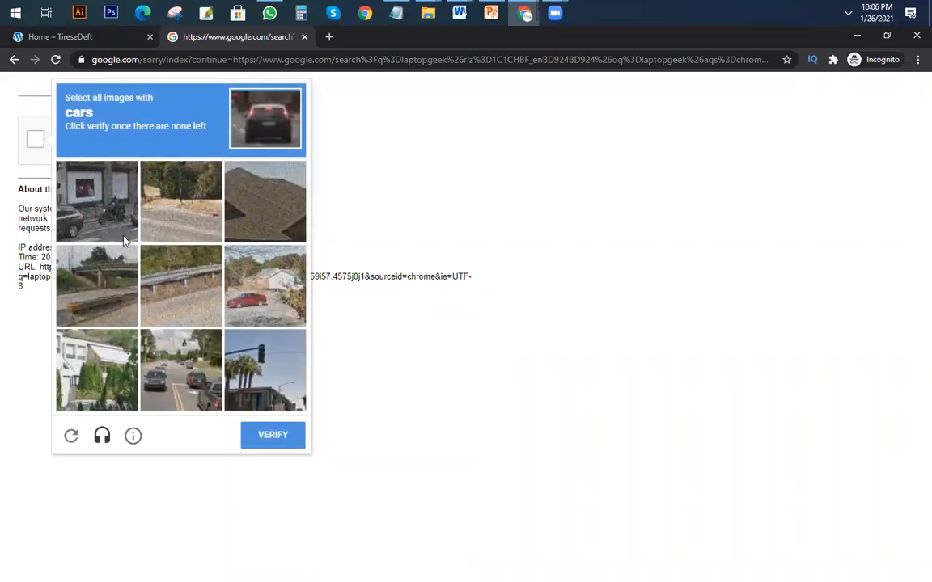
left_click(248, 312)
left_click(181, 370)
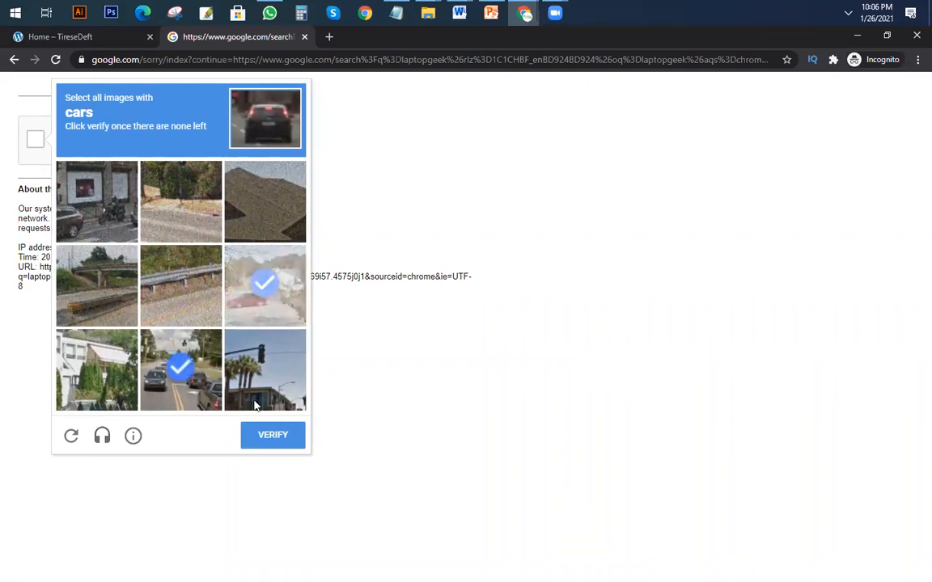
left_click(270, 439)
left_click(254, 296)
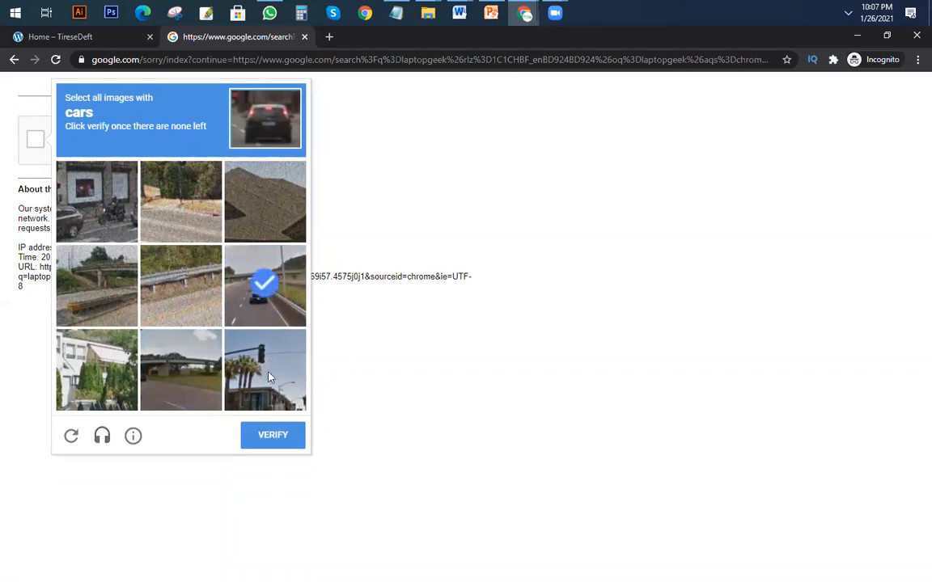
left_click(266, 435)
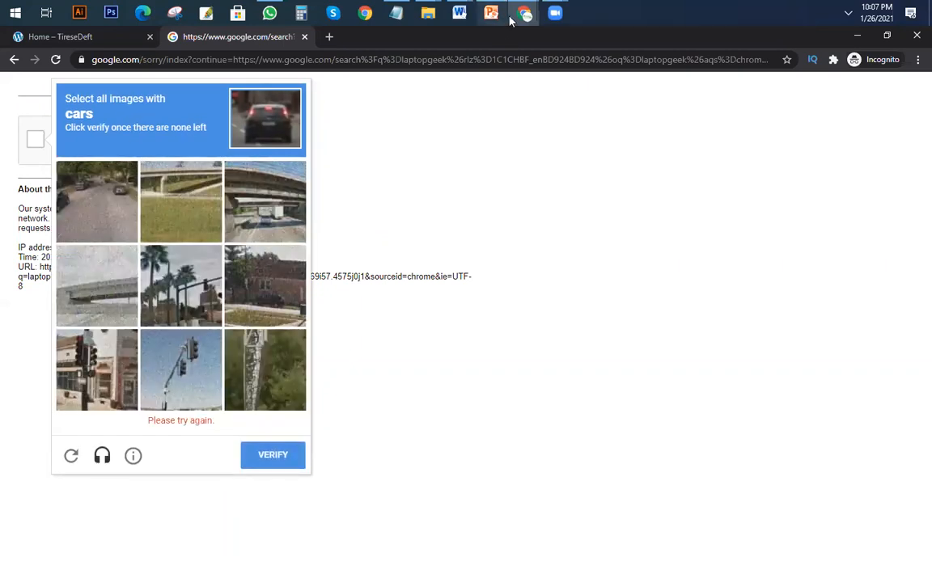
Switch to the regular Chrome window and search Google for "laptopgeek" in a new tab.
mouse_move(524, 13)
left_click(456, 87)
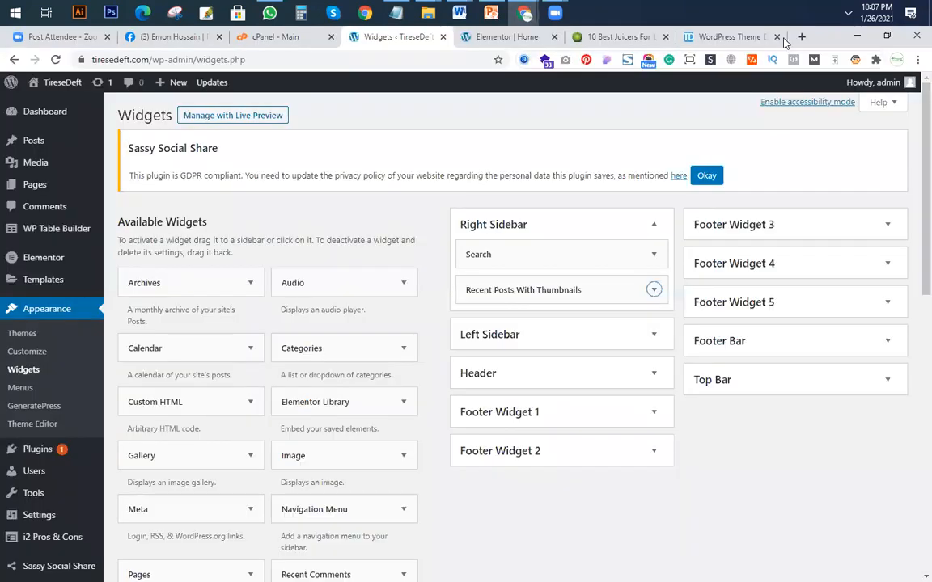
left_click(801, 37)
type("lapt")
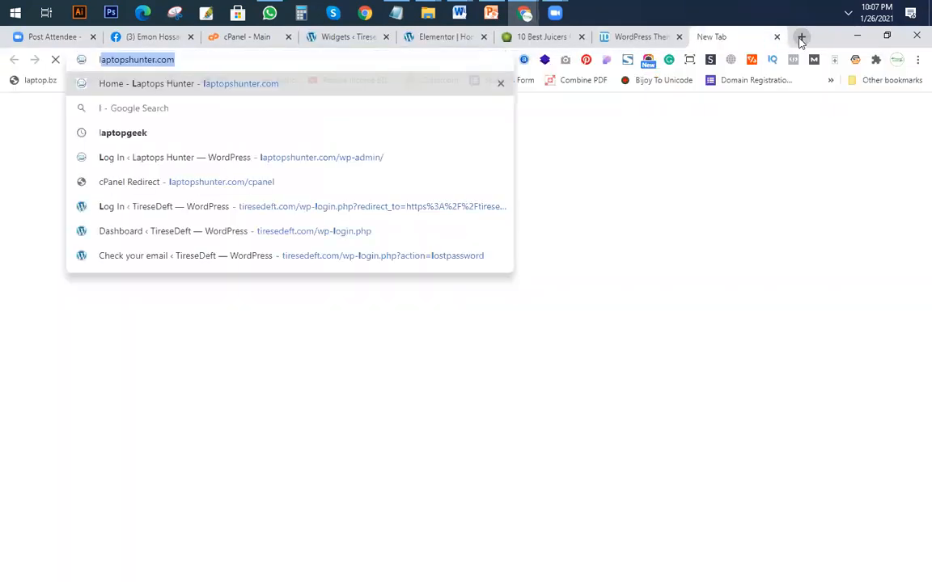
type("o")
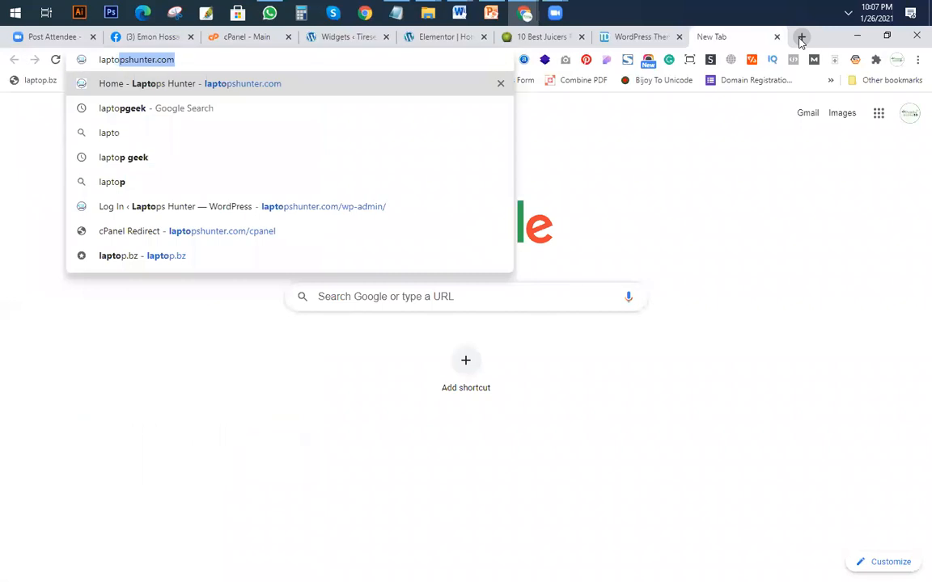
type("pgee")
key("Return")
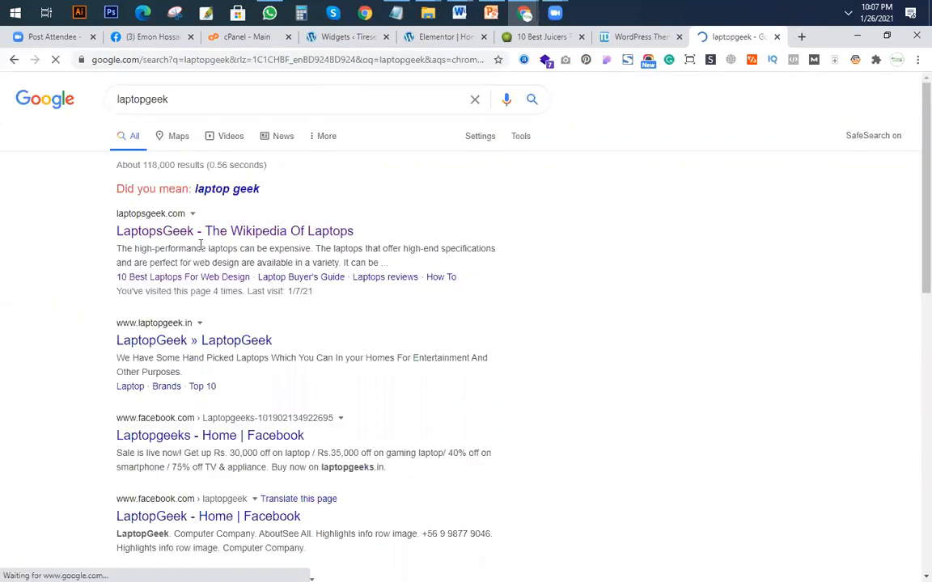
Open the laptopsgeek.com result in a new tab and look over its home page layout, menu and sidebar.
right_click(219, 234)
left_click(243, 244)
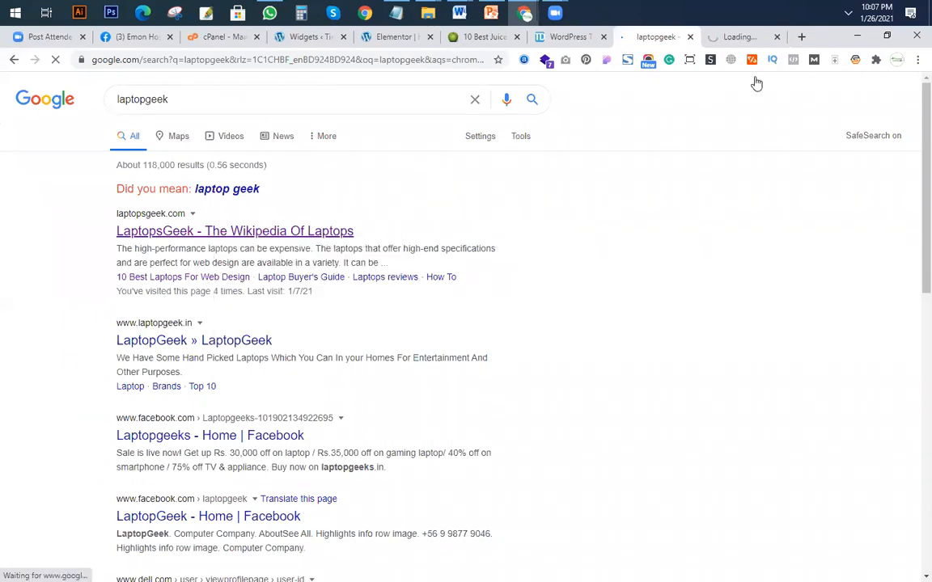
left_click(736, 37)
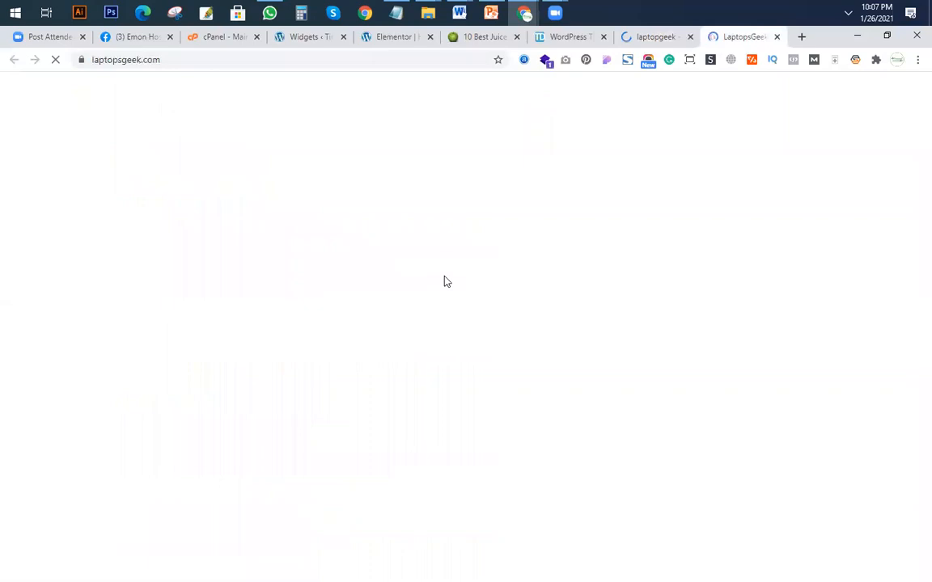
scroll(343, 292, "down", 5)
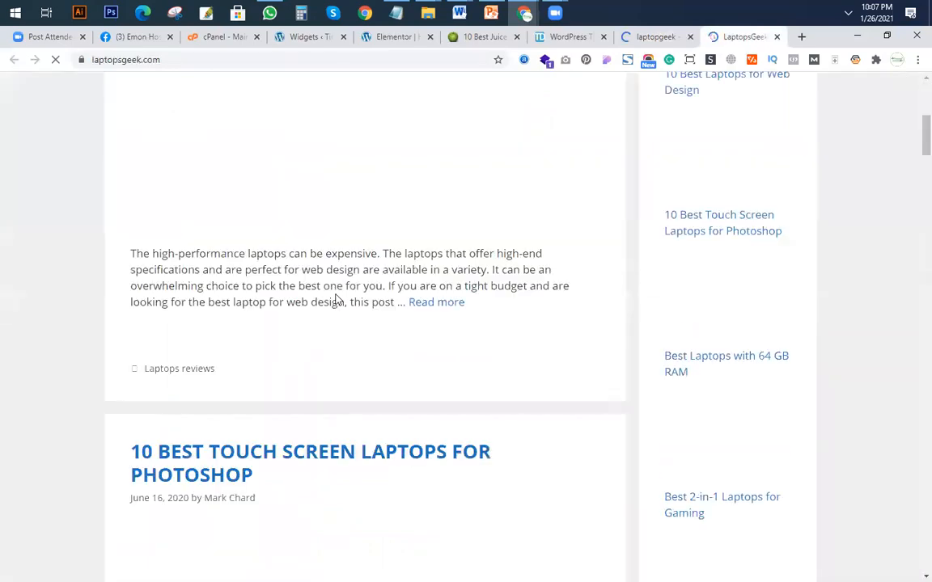
scroll(338, 299, "up", 5)
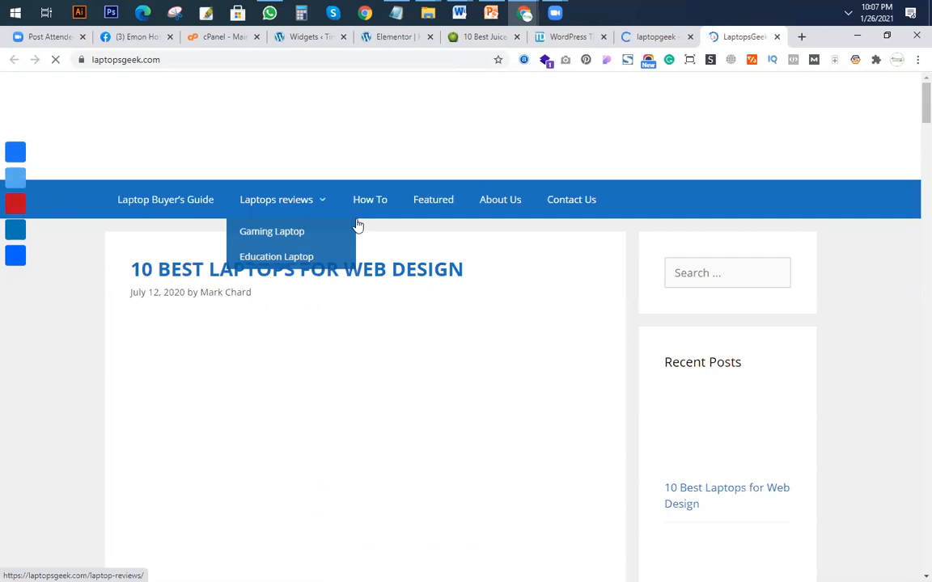
scroll(347, 225, "down", 5)
scroll(241, 307, "up", 5)
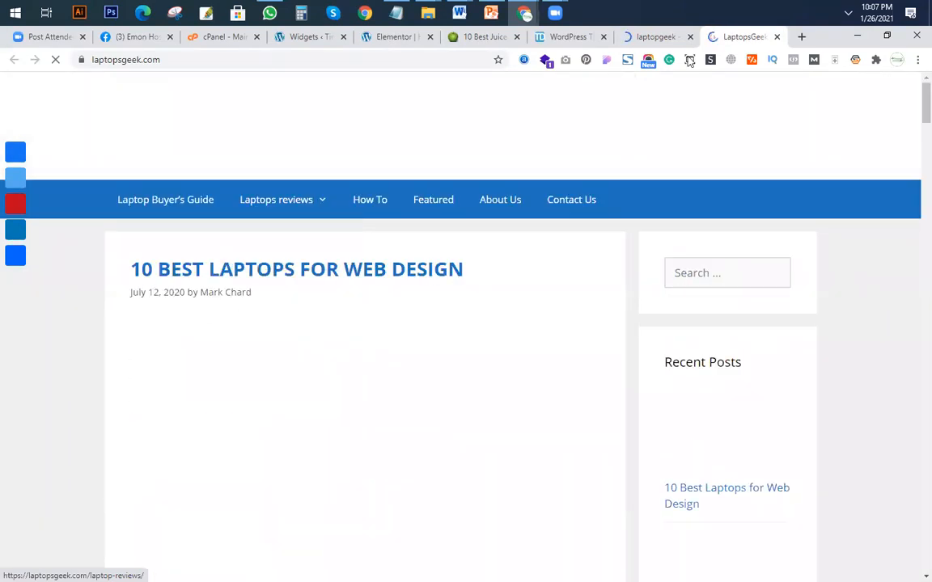
View the How To category on laptopsgeek.com, open the article on RAM affecting FPS and look through it.
left_click(801, 37)
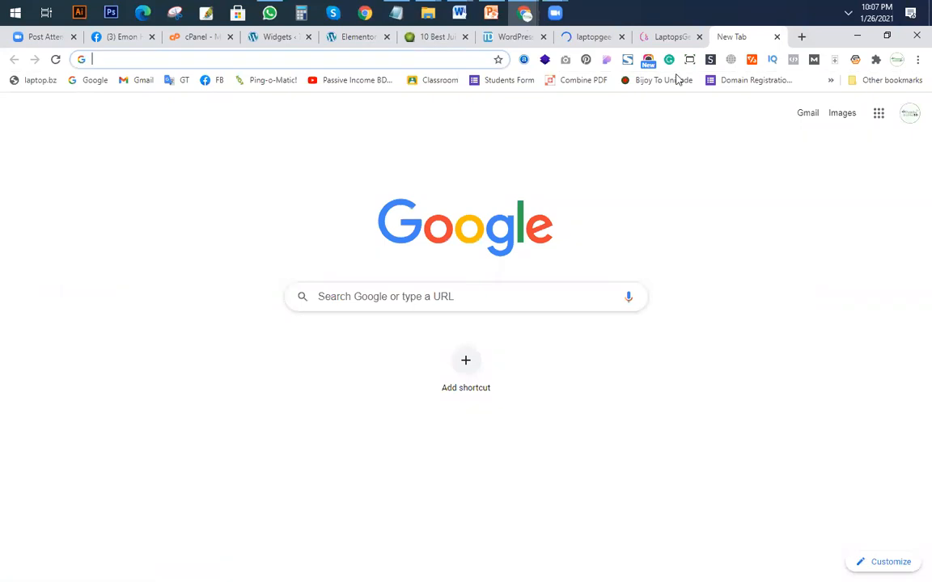
left_click(671, 36)
left_click(363, 200)
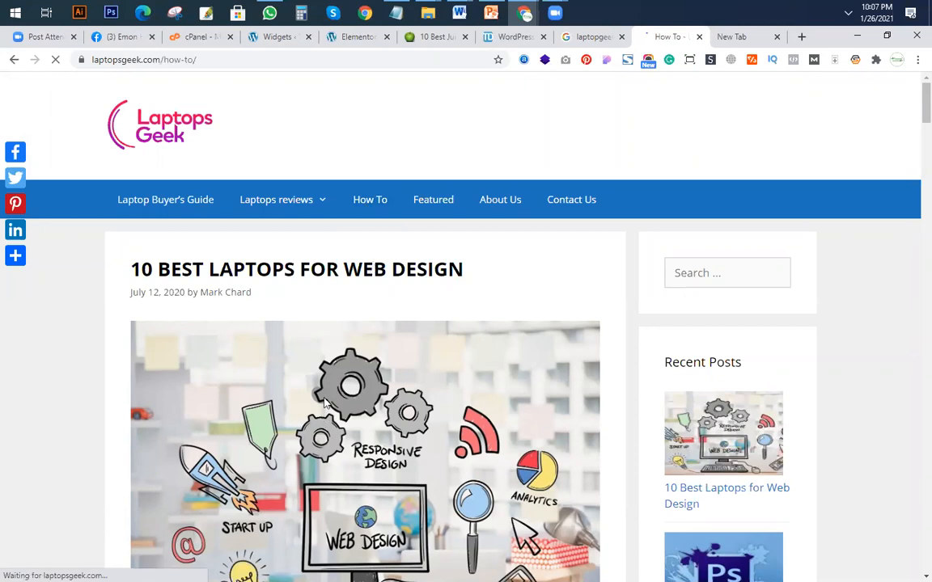
scroll(292, 333, "down", 9)
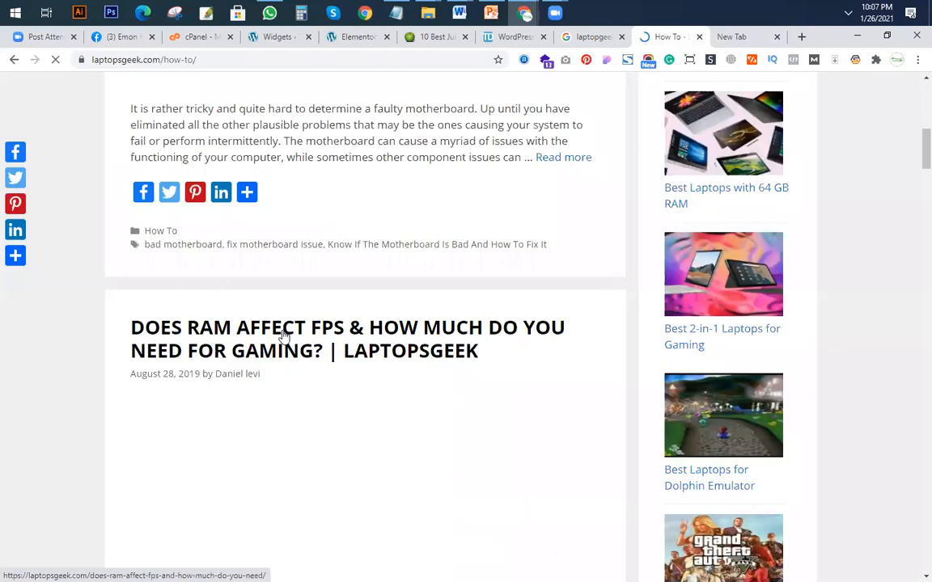
left_click(284, 335)
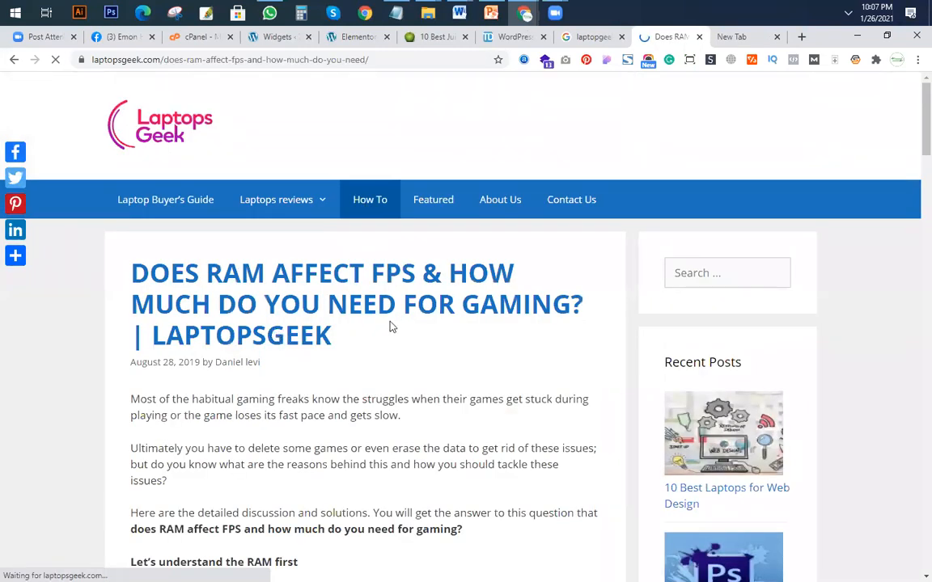
scroll(475, 368, "down", 2)
scroll(476, 368, "up", 2)
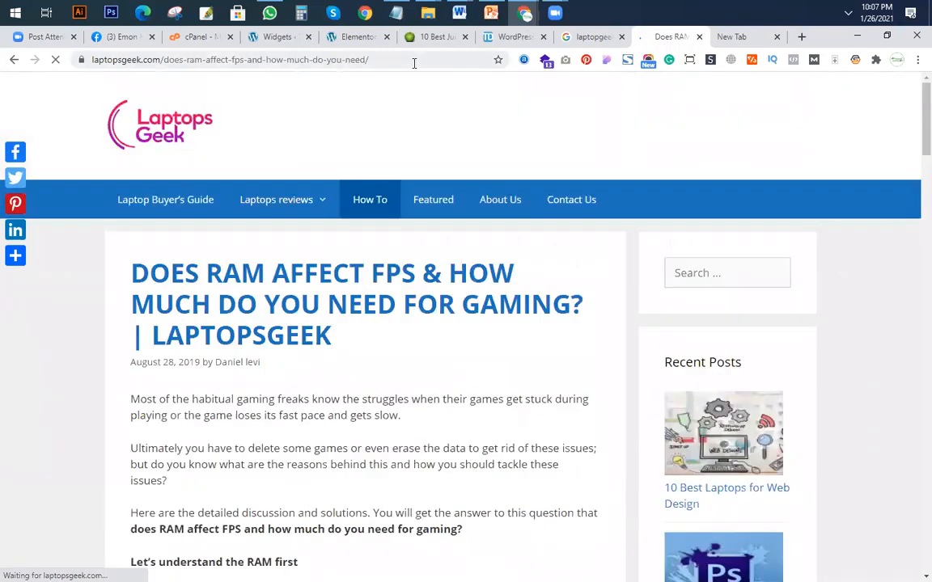
left_click(414, 63)
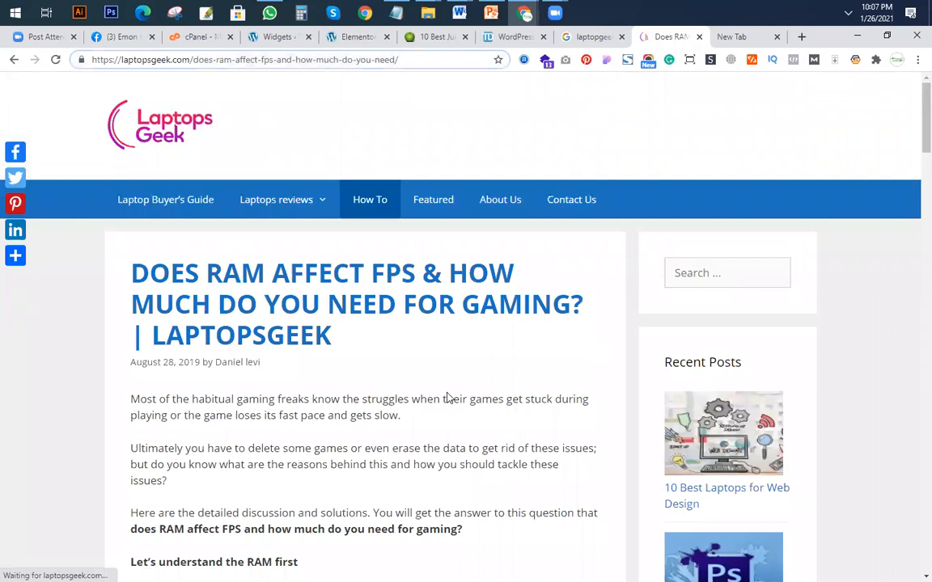
Look through the rest of the RAM and FPS article's body and Recent Posts sidebar, and return to its heading.
scroll(449, 398, "down", 10)
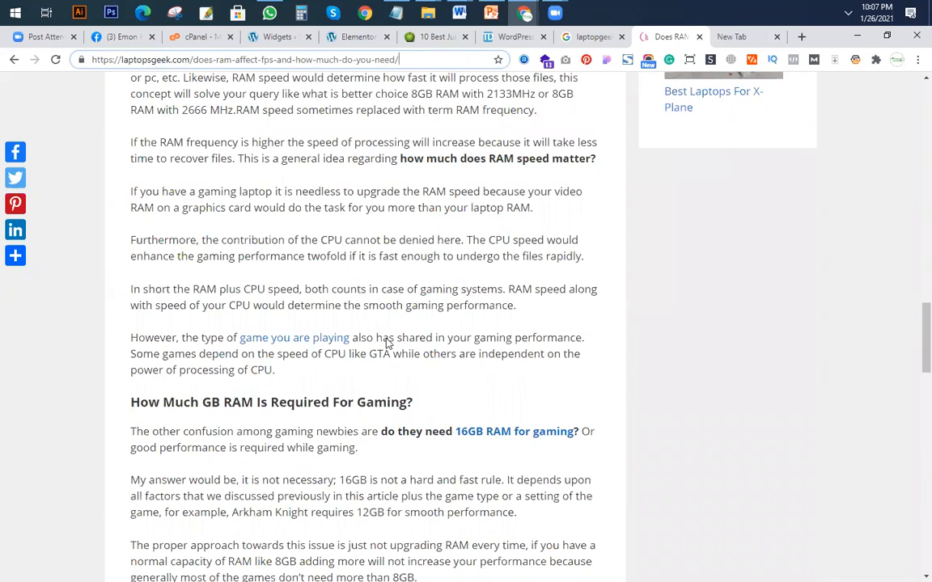
scroll(385, 343, "up", 5)
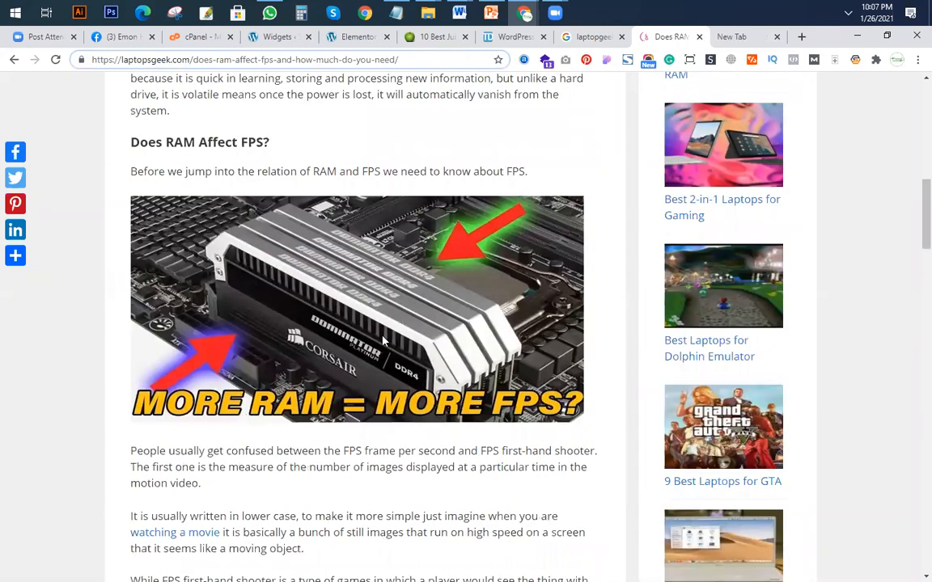
scroll(384, 340, "up", 5)
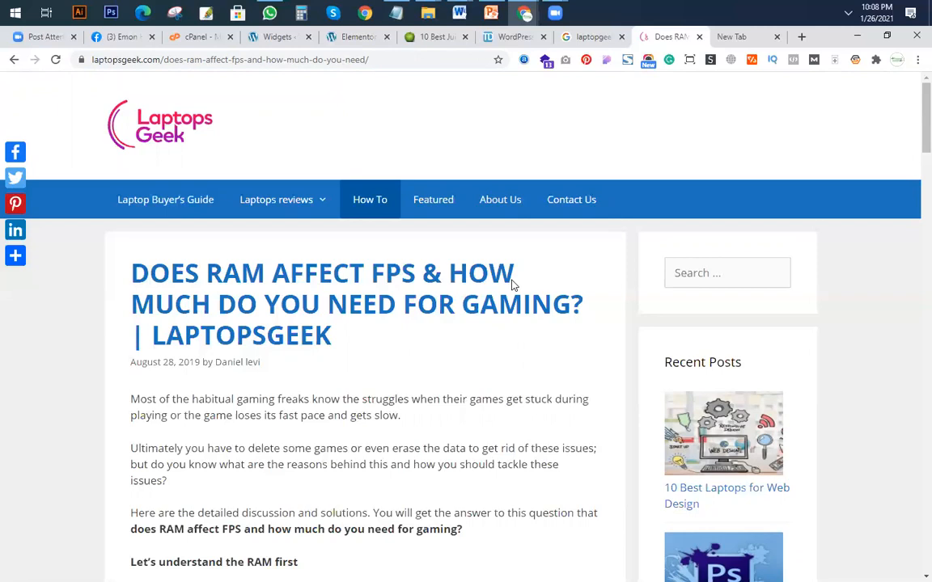
Switch to the Class 11 presentation in PowerPoint and review the plugins setup list on slide 5.
left_click(492, 14)
left_click(476, 373)
left_click_drag(433, 313, 278, 319)
left_click_drag(291, 392, 393, 393)
left_click(407, 421)
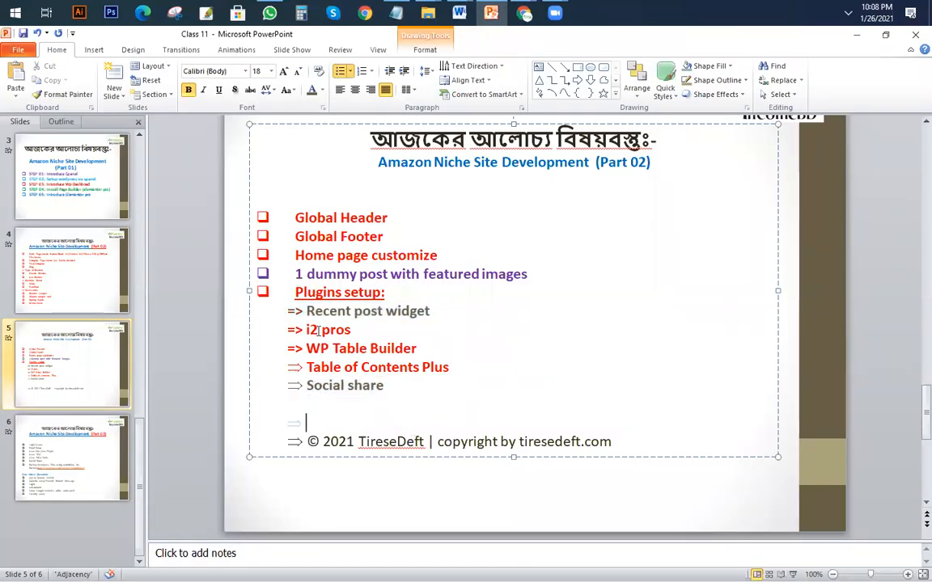
left_click_drag(289, 330, 480, 374)
left_click(412, 401)
mouse_move(437, 346)
left_mouse_down()
mouse_move(283, 347)
mouse_move(437, 366)
left_mouse_up()
key("Tab")
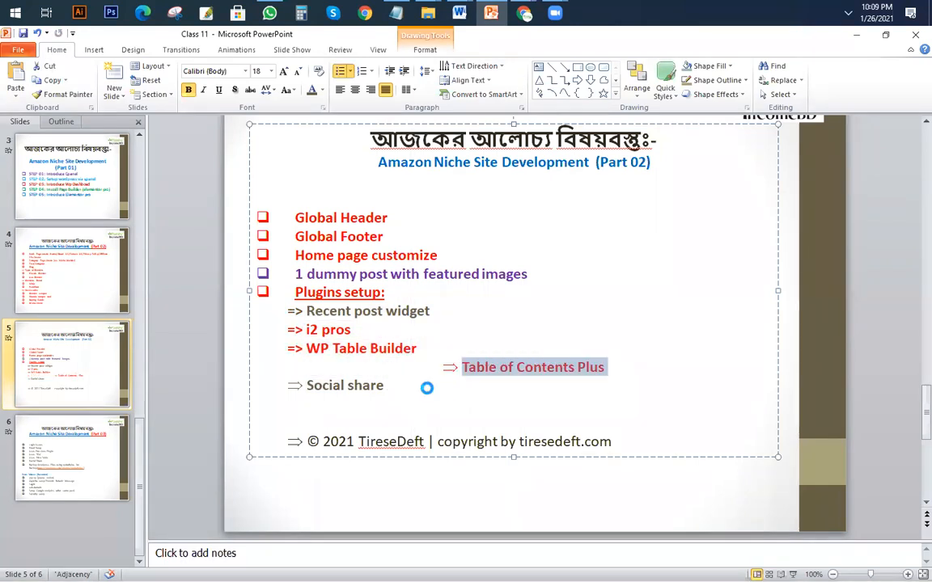
key("ctrl+z")
left_click(288, 330)
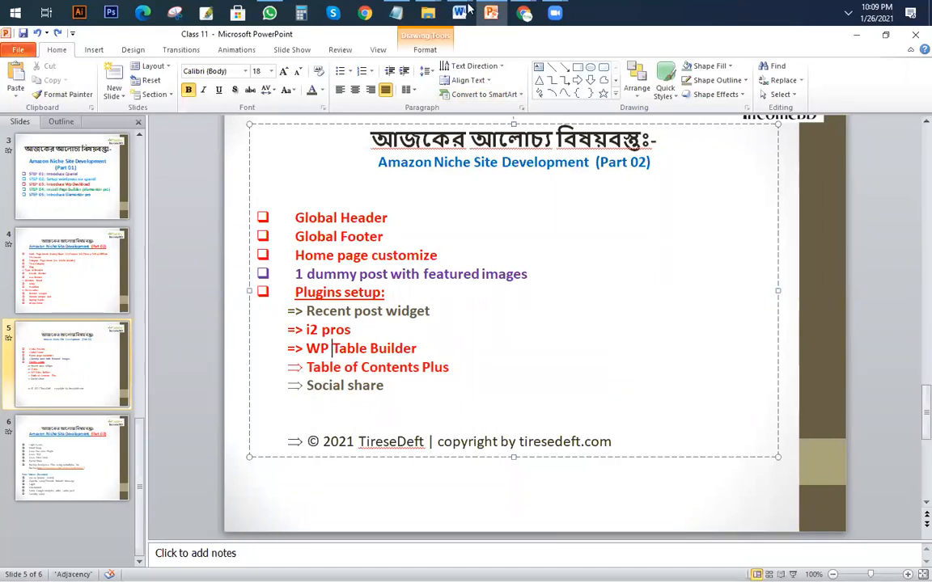
Switch to the incognito Chrome window and look over the tiresedeft.com home page.
mouse_move(524, 13)
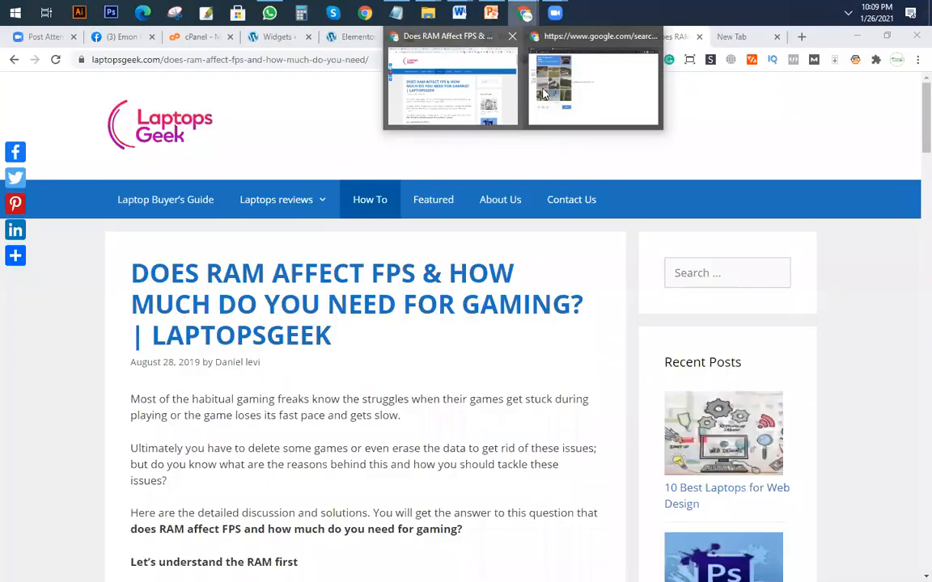
left_click(544, 95)
left_click(107, 37)
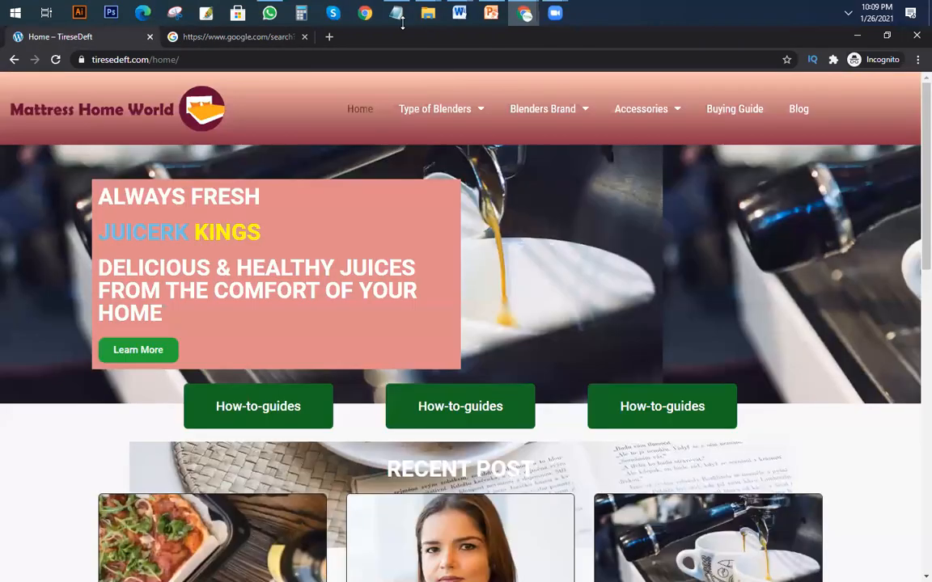
scroll(491, 228, "down", 5)
scroll(491, 226, "up", 5)
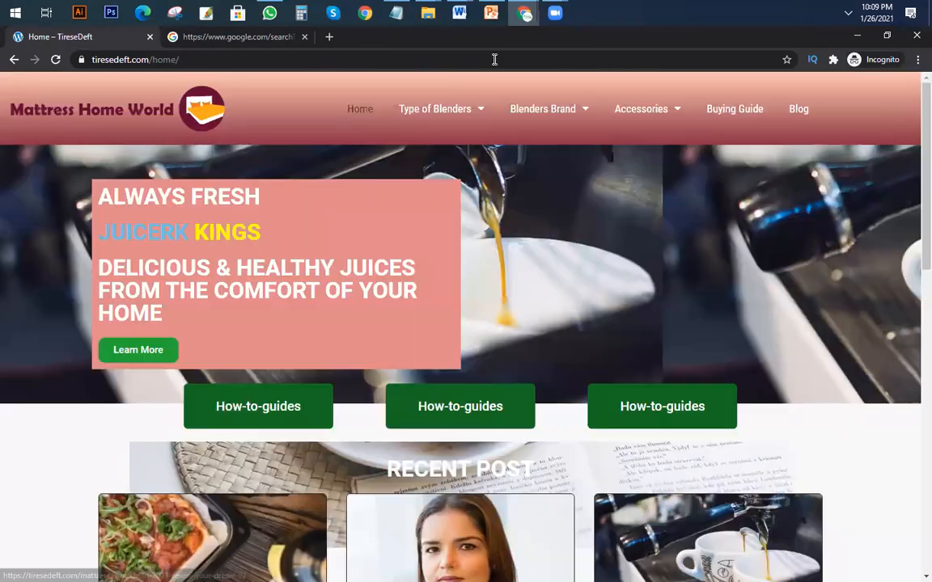
Return to the regular Chrome window and open the list of all posts in the TireseDeft WordPress dashboard.
mouse_move(522, 22)
left_click(466, 79)
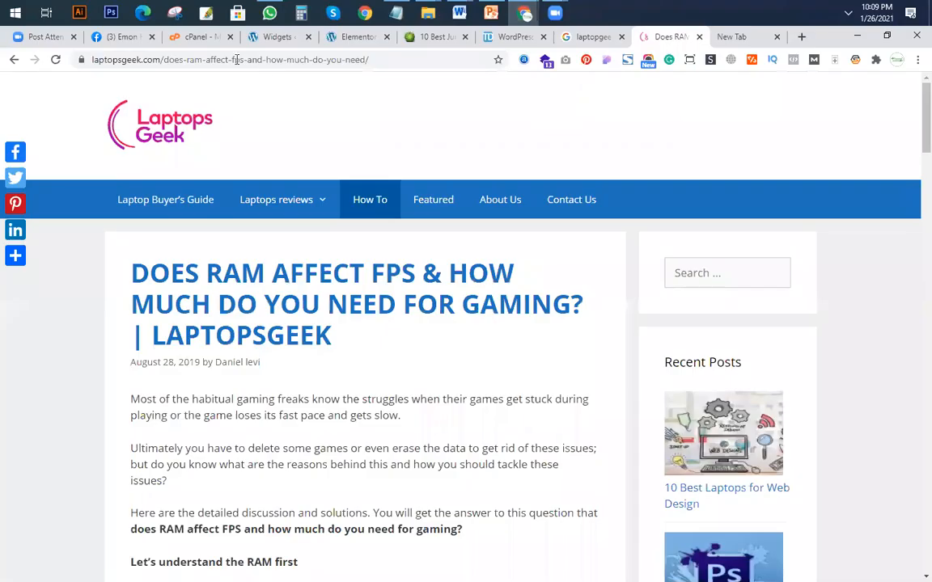
left_click(275, 38)
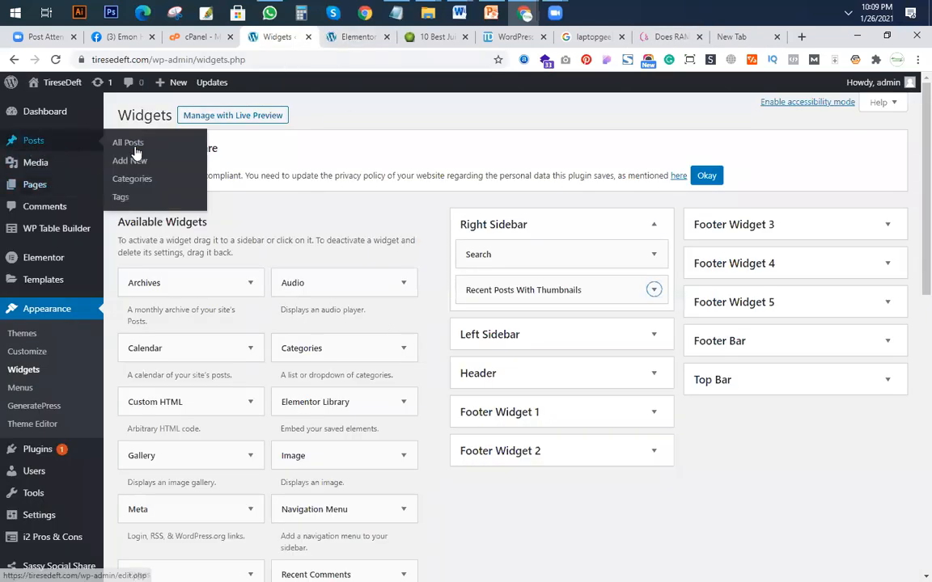
left_click(136, 151)
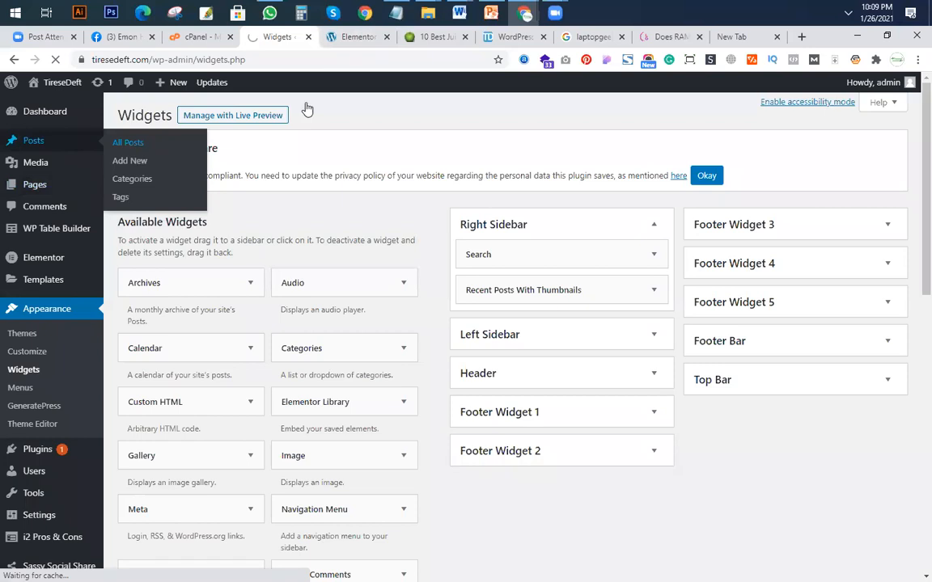
Close the reference-site, Google search, blank and Elementor tabs, and open the newest Mattresses Guide post for editing.
left_click(465, 38)
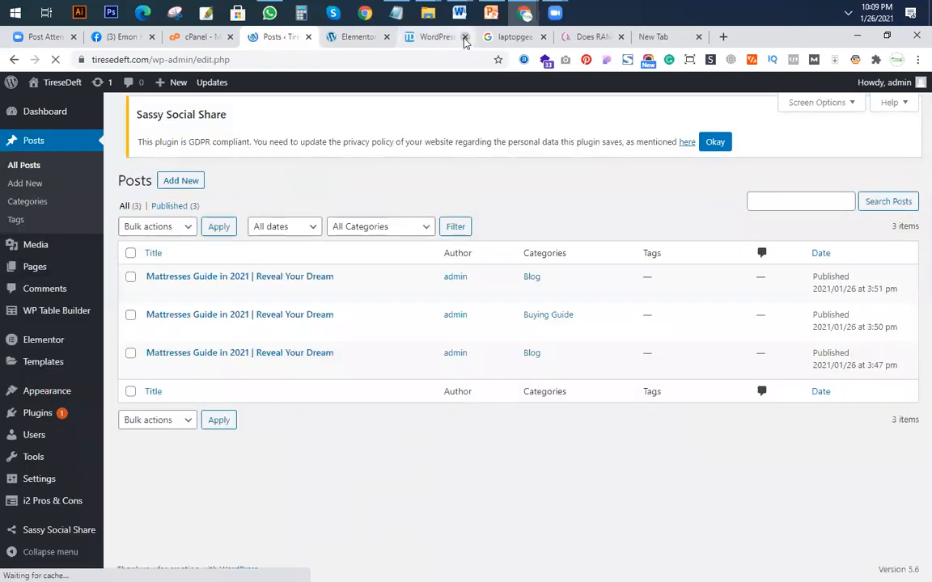
left_click(466, 38)
left_click(465, 37)
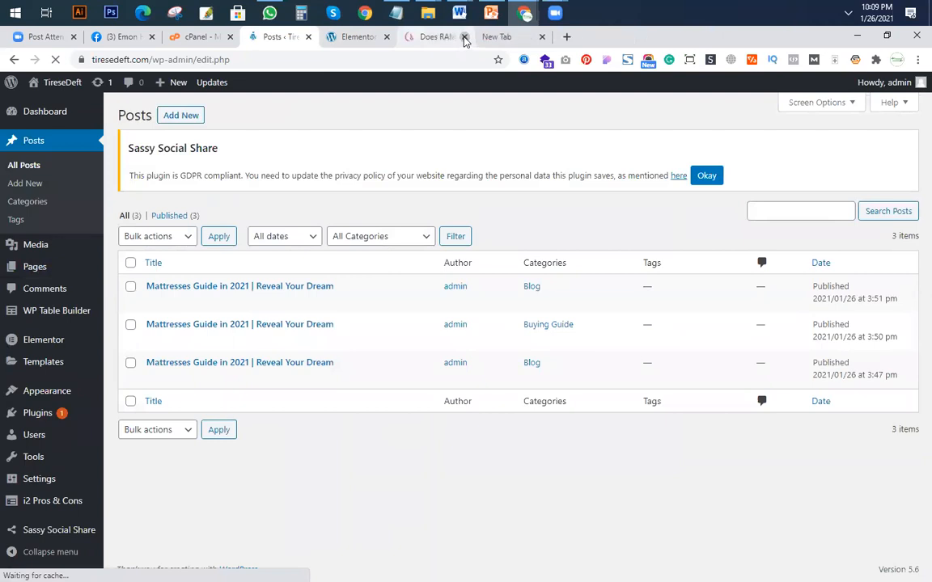
left_click(465, 37)
left_click(466, 37)
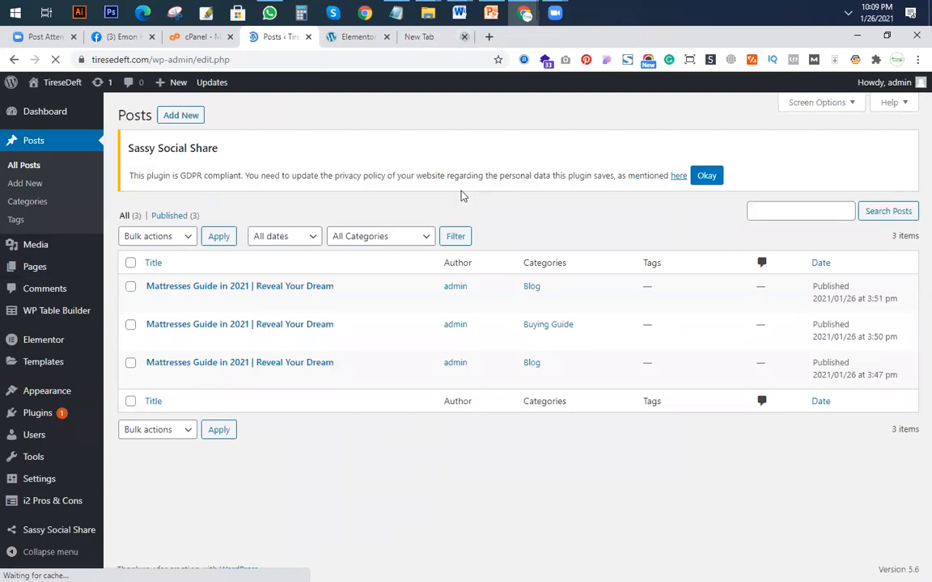
left_click(663, 37)
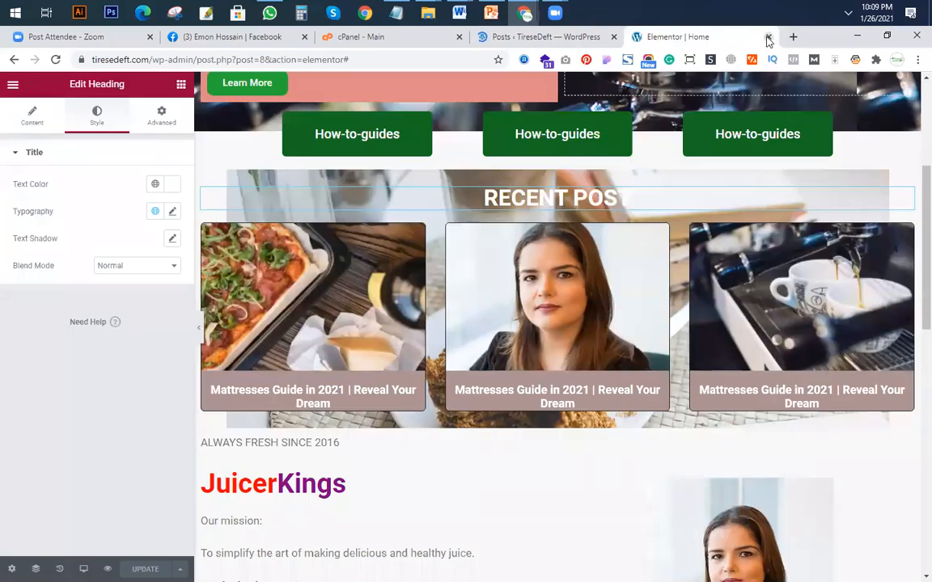
left_click(768, 37)
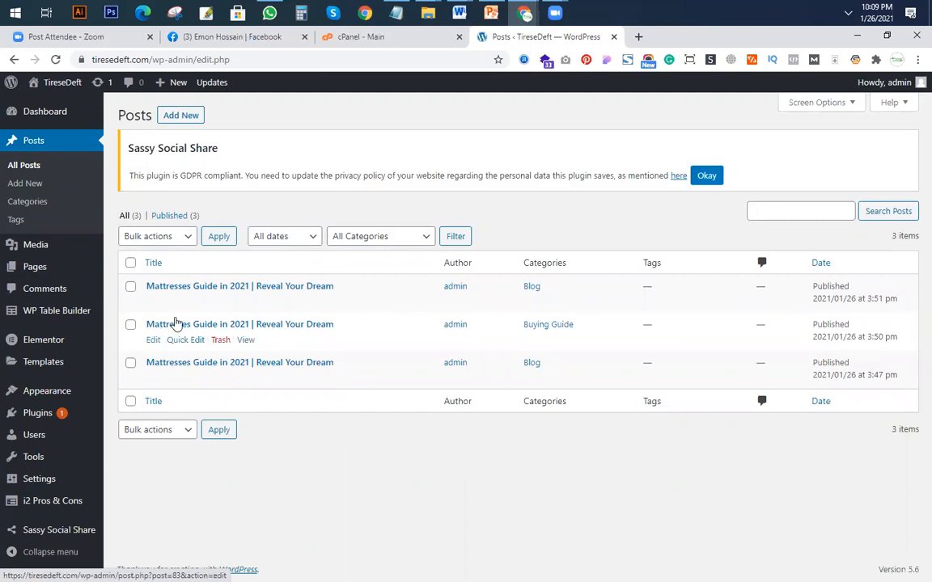
left_click(154, 303)
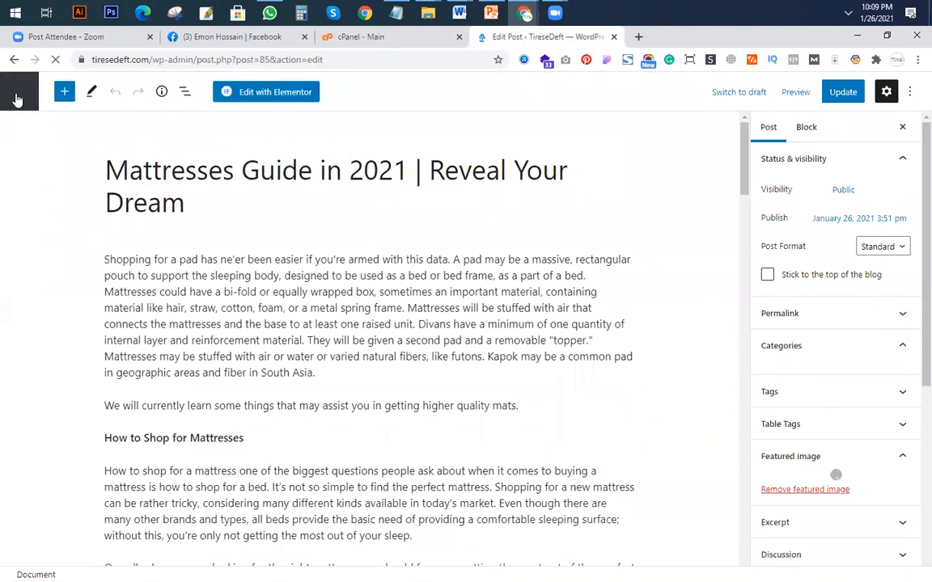
Switch to PowerPoint and extend the i2 pros entry in the plugins list to "i2 pros and cons".
left_click(493, 14)
left_click_drag(306, 331, 395, 331)
left_click(395, 331)
type("and cons")
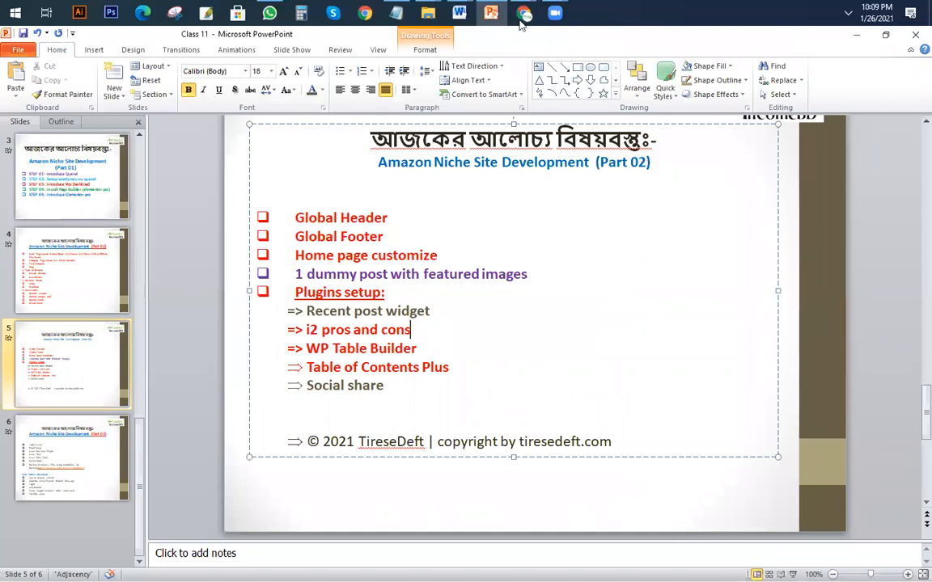
Switch back to the regular Chrome window and open WordPress's Installed Plugins page in a new tab.
mouse_move(525, 13)
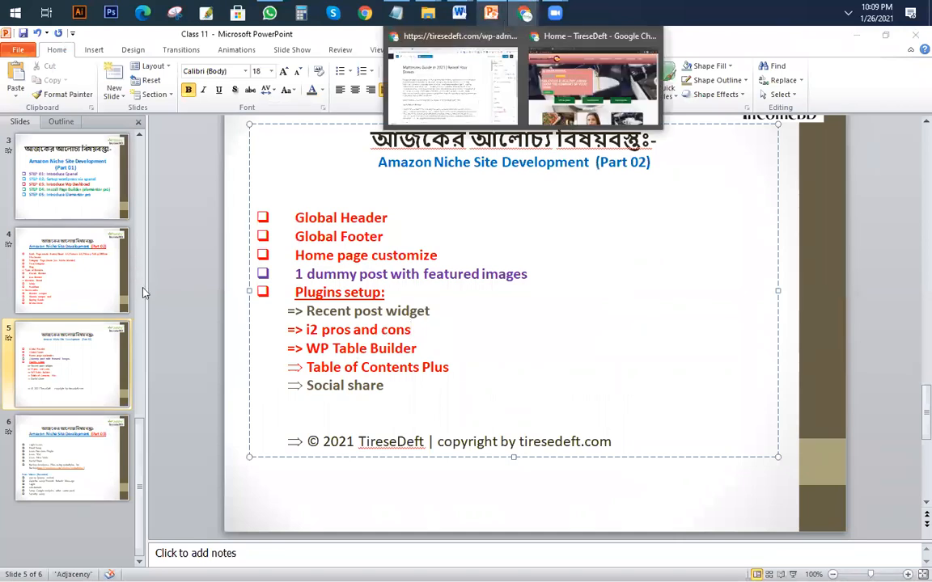
left_click(480, 103)
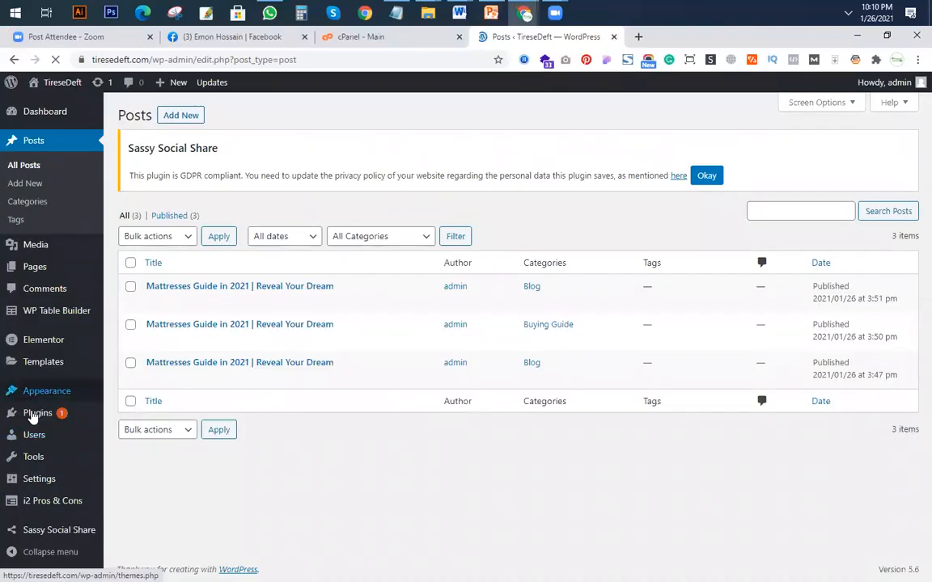
mouse_move(49, 412)
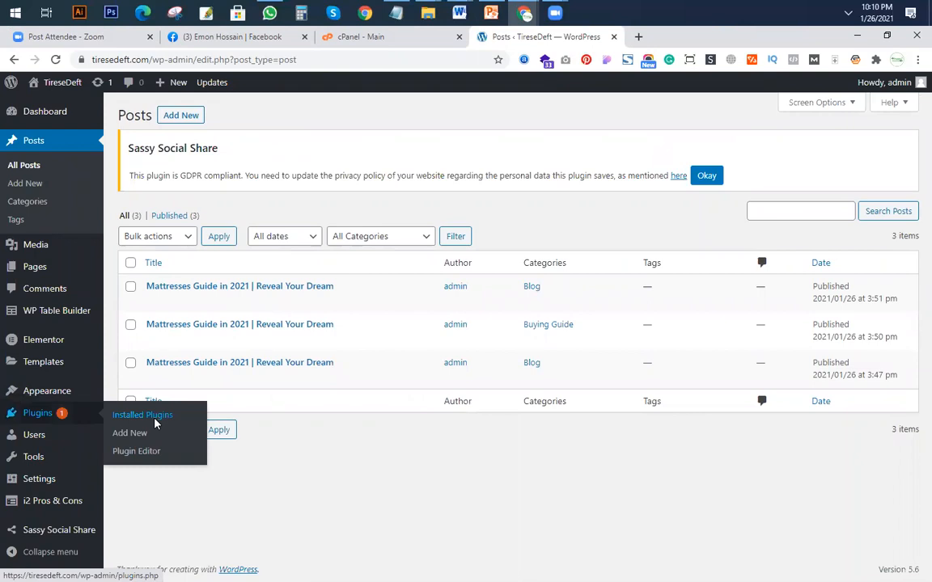
middle_click(149, 414)
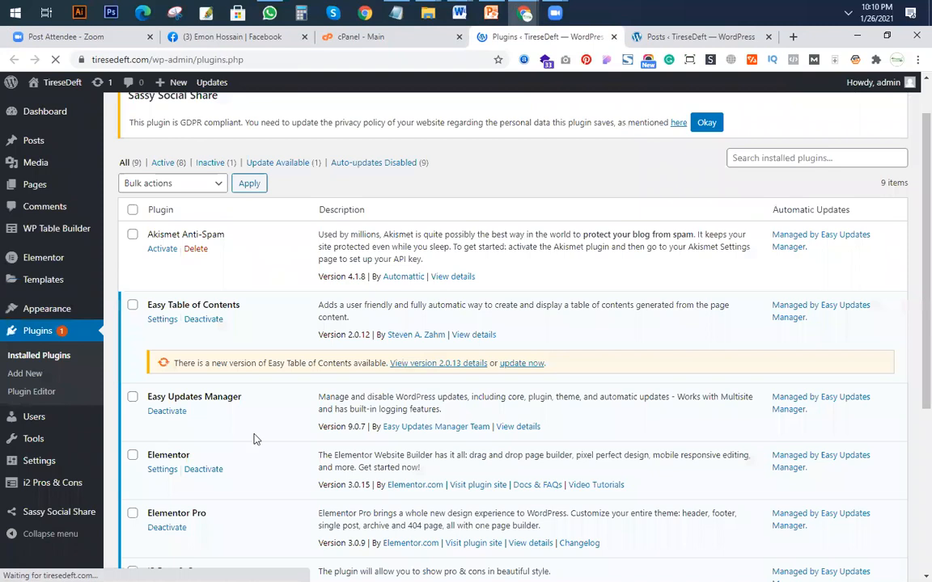
Examine the installed plugins list for the plugins outlined on the slide.
scroll(254, 437, "down", 3)
scroll(247, 463, "down", 3)
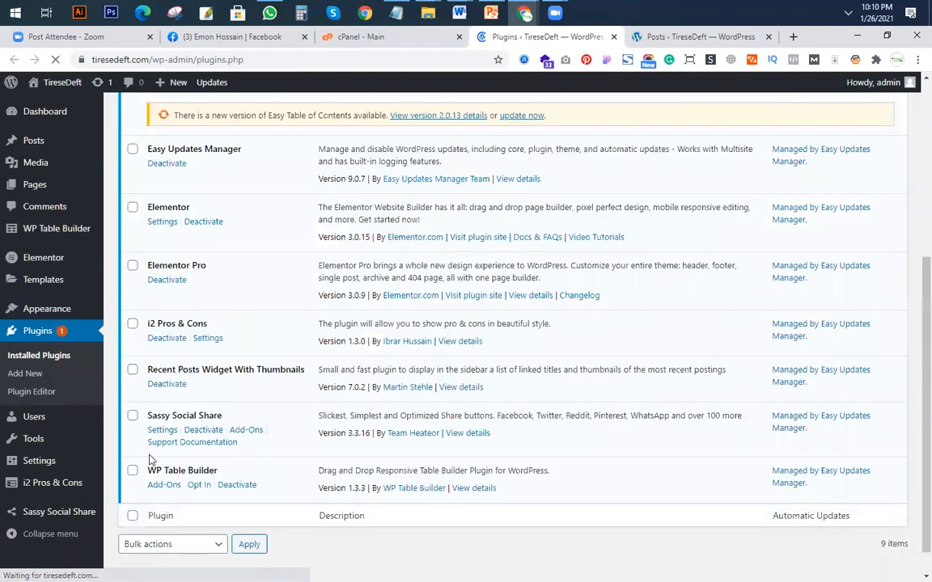
scroll(234, 462, "down", 1)
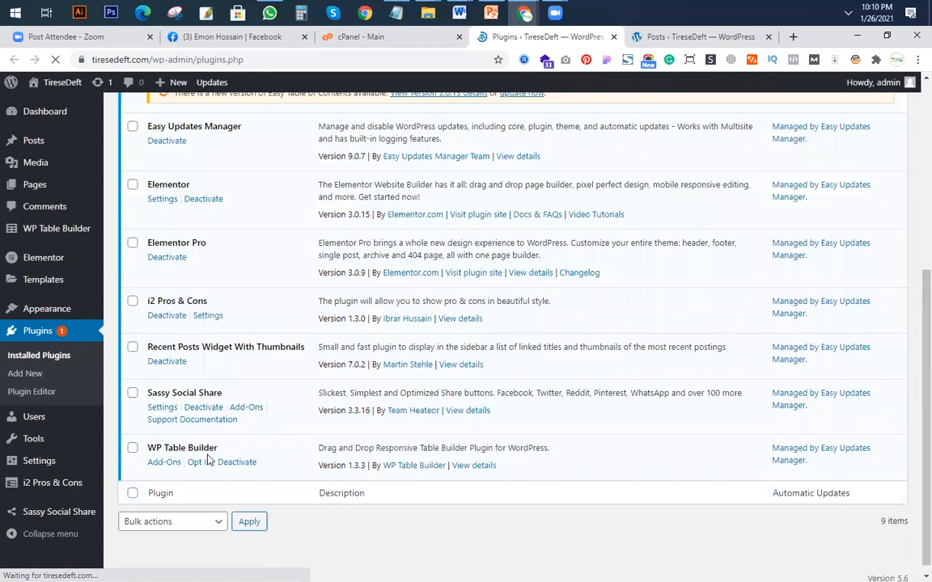
scroll(208, 459, "up", 1)
scroll(243, 340, "up", 3)
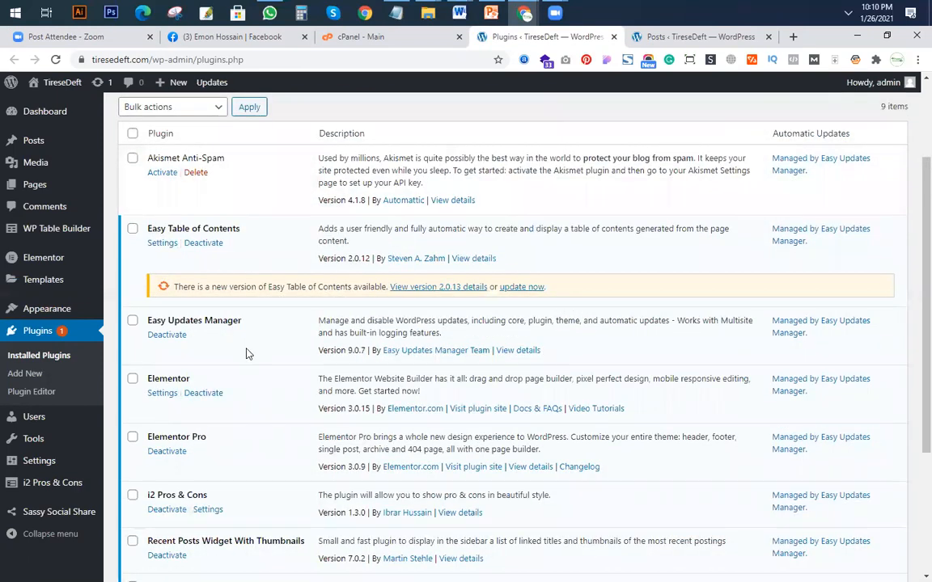
scroll(249, 360, "down", 3)
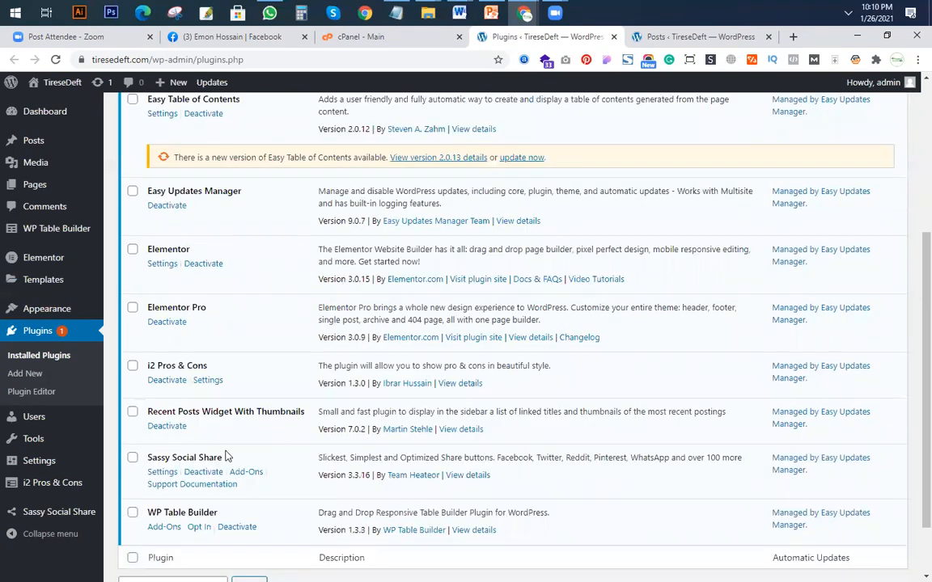
scroll(308, 394, "down", 2)
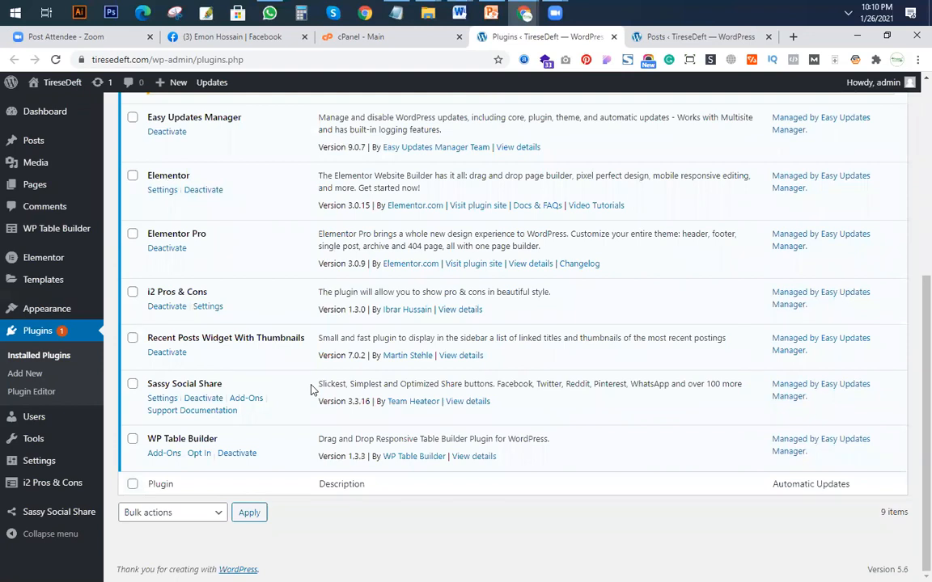
scroll(279, 340, "up", 3)
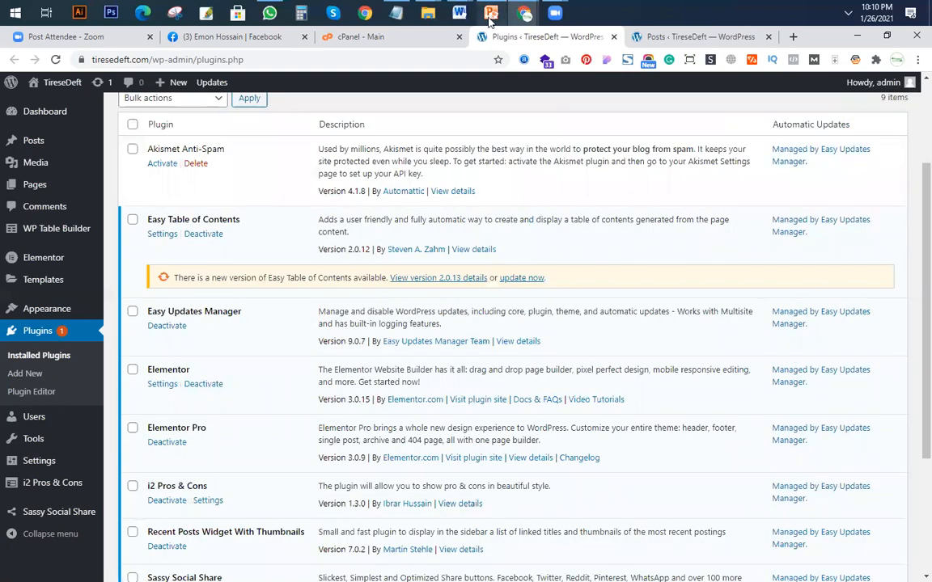
Copy "Table of Contents Plus" from the PowerPoint plugins list and search for it in WordPress's Add Plugins page in Chrome.
key("alt+Tab")
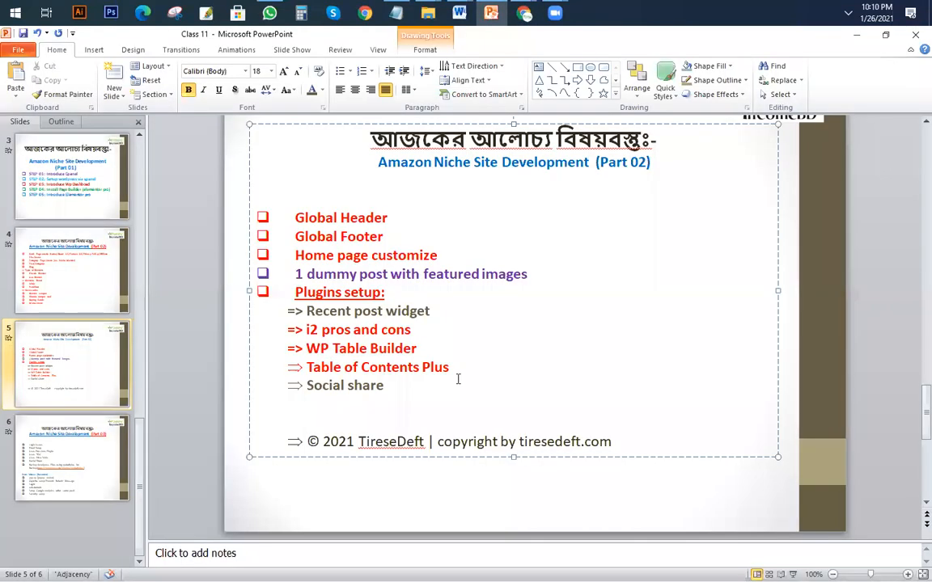
triple_click(458, 379)
key("ctrl+c")
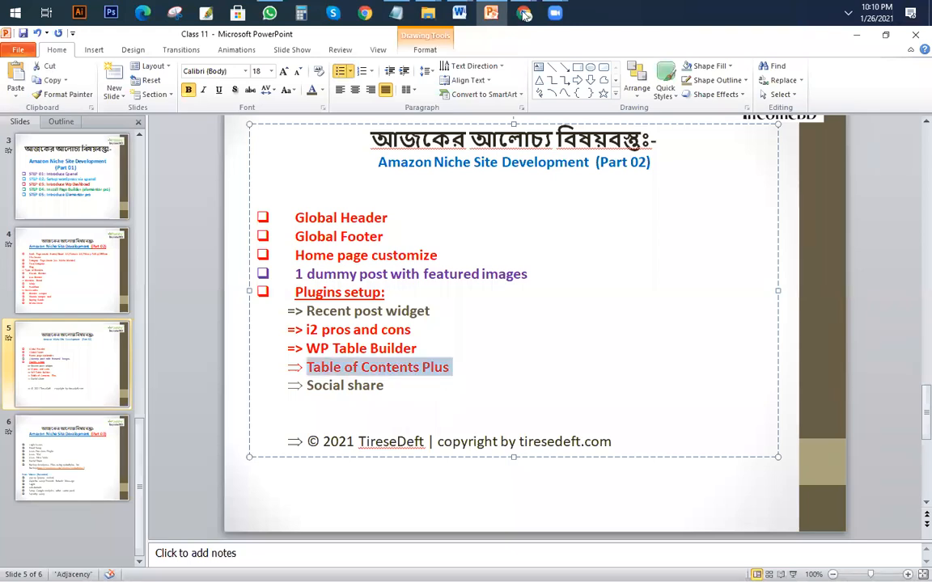
mouse_move(524, 13)
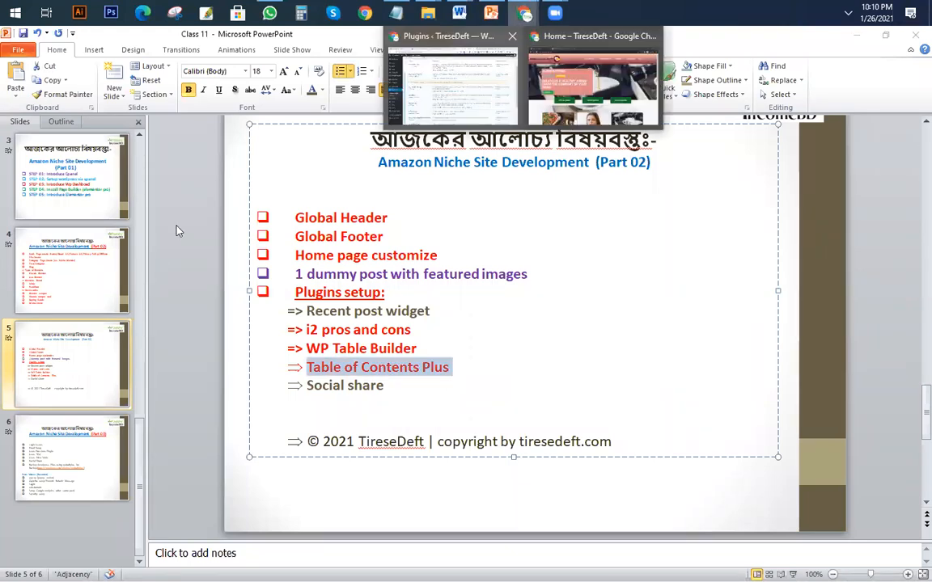
left_click(452, 81)
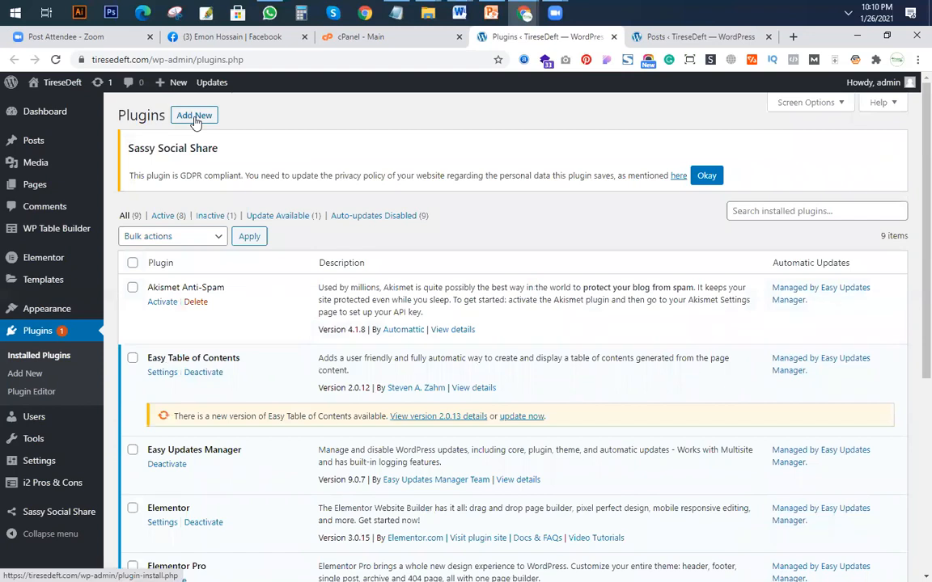
left_click(194, 117)
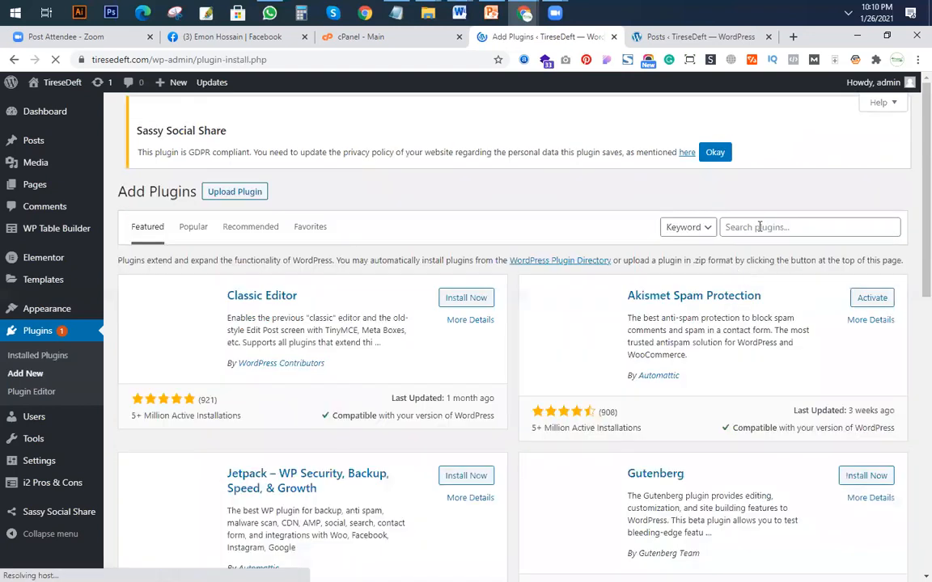
left_click(760, 233)
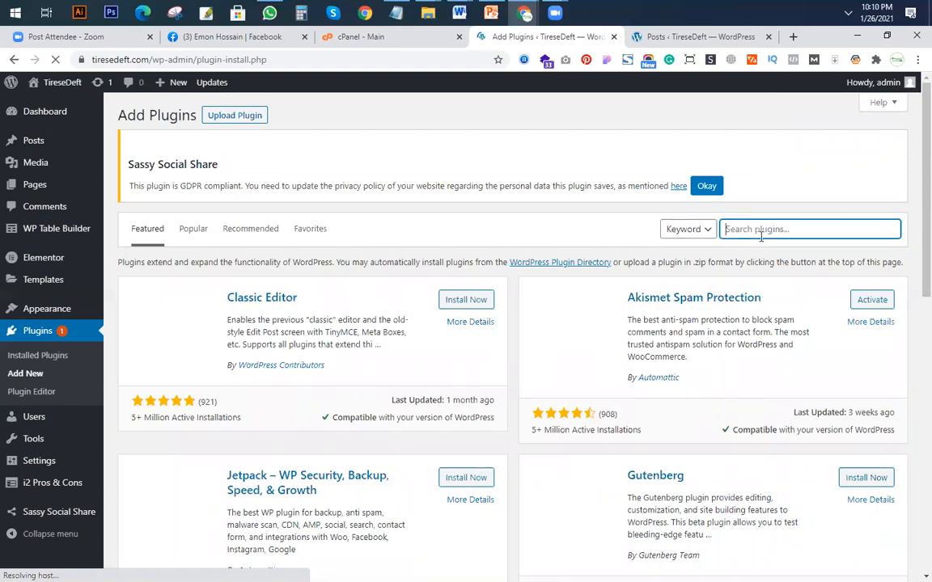
key("ctrl+v")
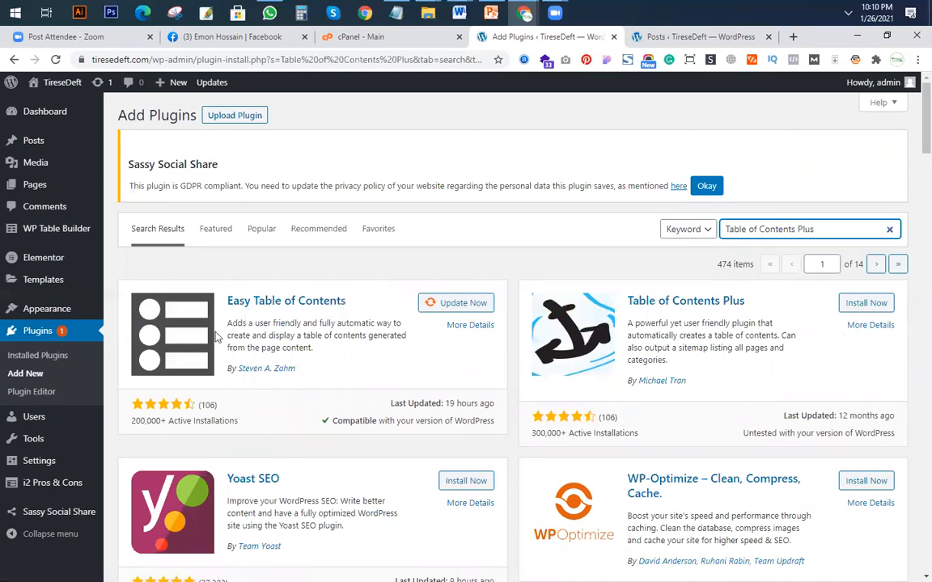
Install and activate the Table of Contents Plus plugin, and check the installed plugins list for it.
left_click(866, 304)
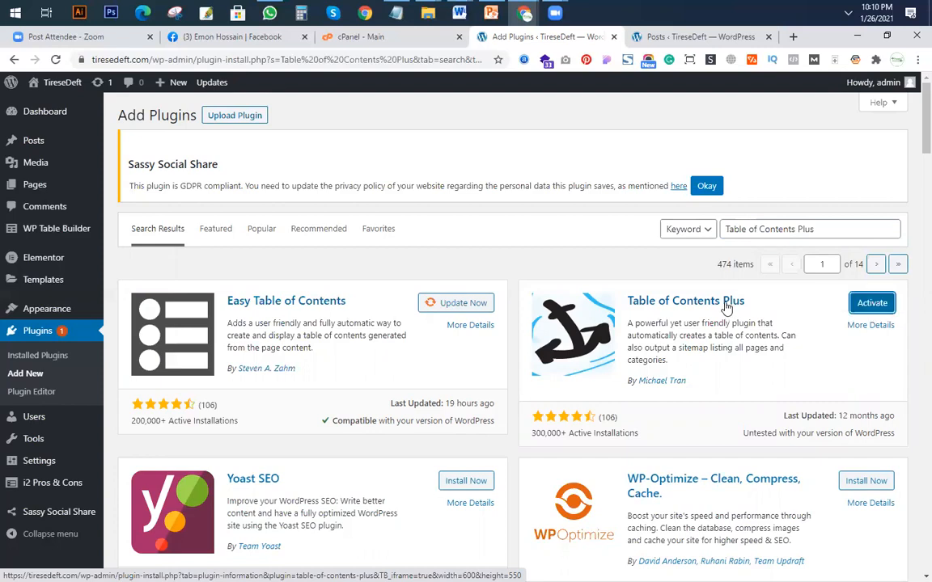
left_click(875, 304)
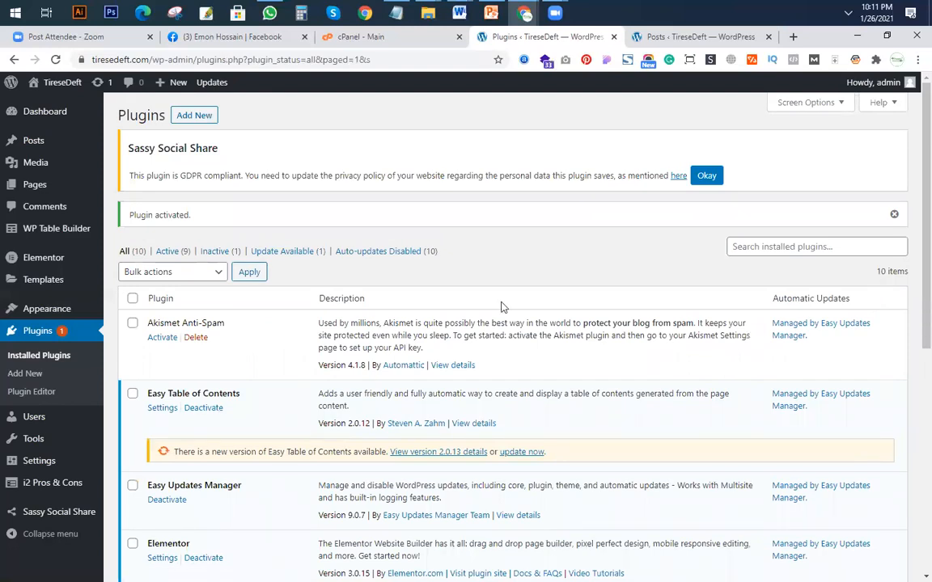
scroll(494, 308, "down", 4)
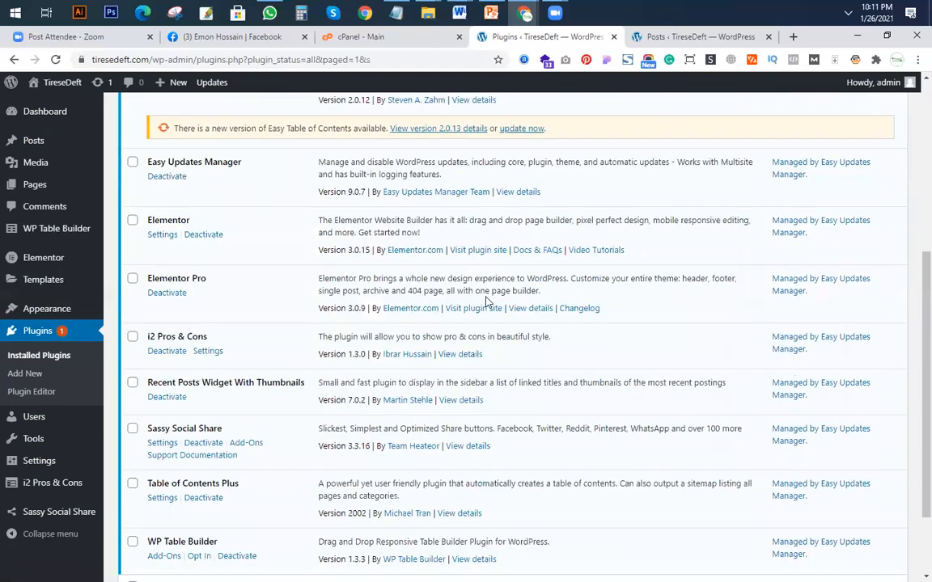
scroll(486, 301, "down", 2)
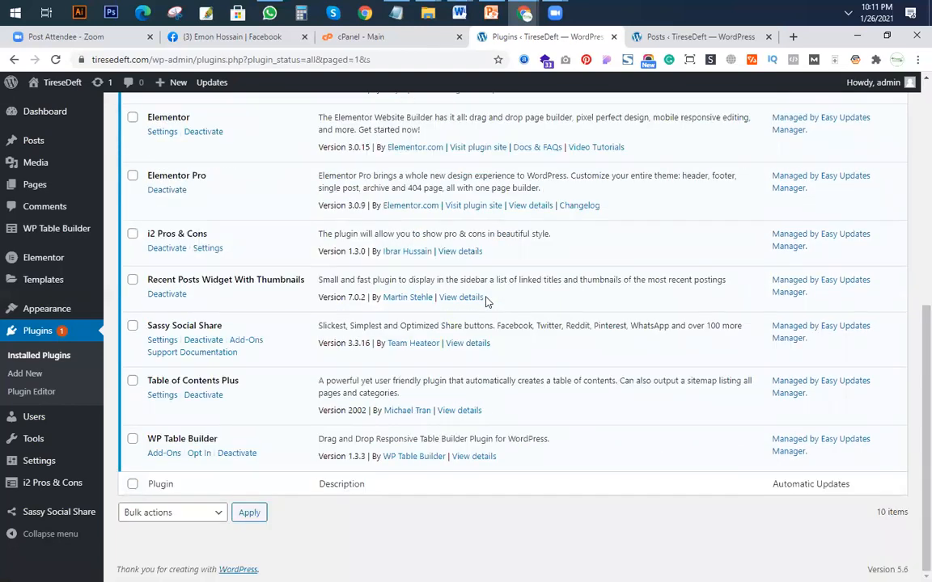
scroll(486, 301, "up", 5)
scroll(482, 339, "down", 5)
scroll(502, 242, "up", 5)
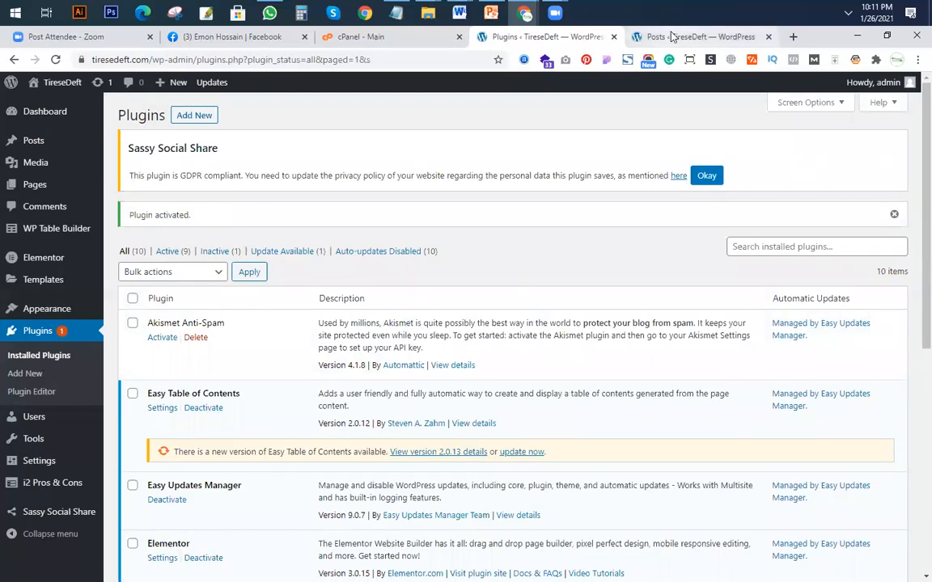
Open the newest Mattresses Guide post from the posts list for editing.
left_click(698, 36)
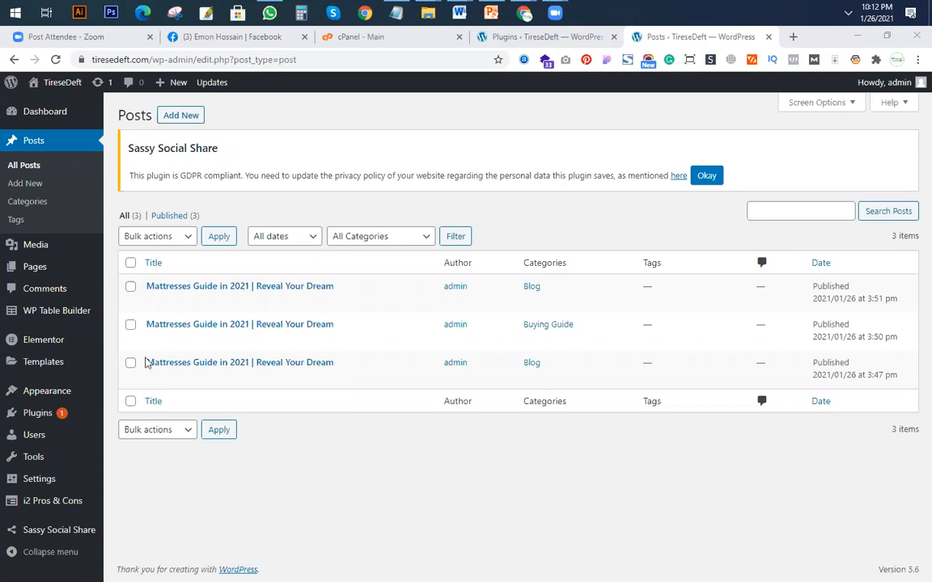
left_click(153, 303)
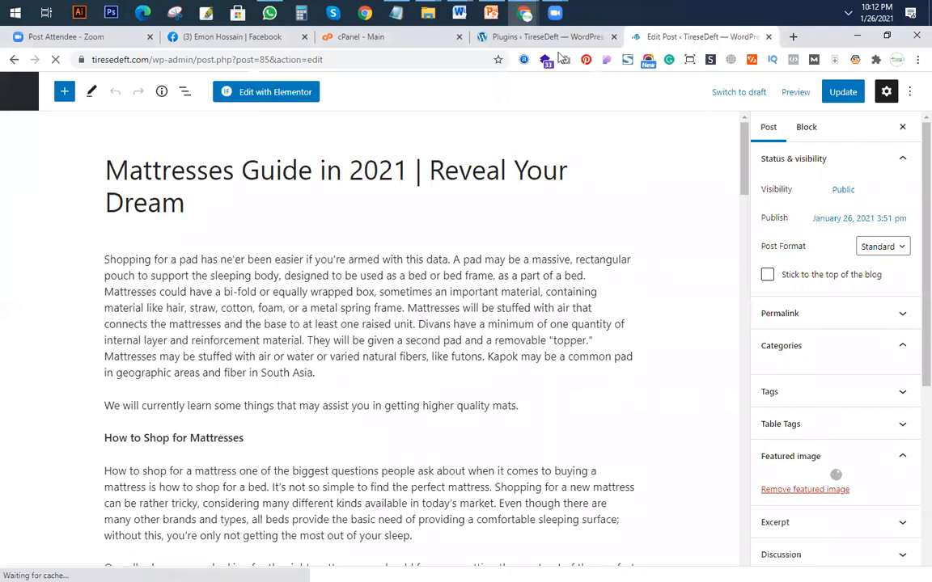
Switch to PowerPoint to check the plugins setup list, starting with the recent post widget, and return to the post in Chrome.
left_click(492, 14)
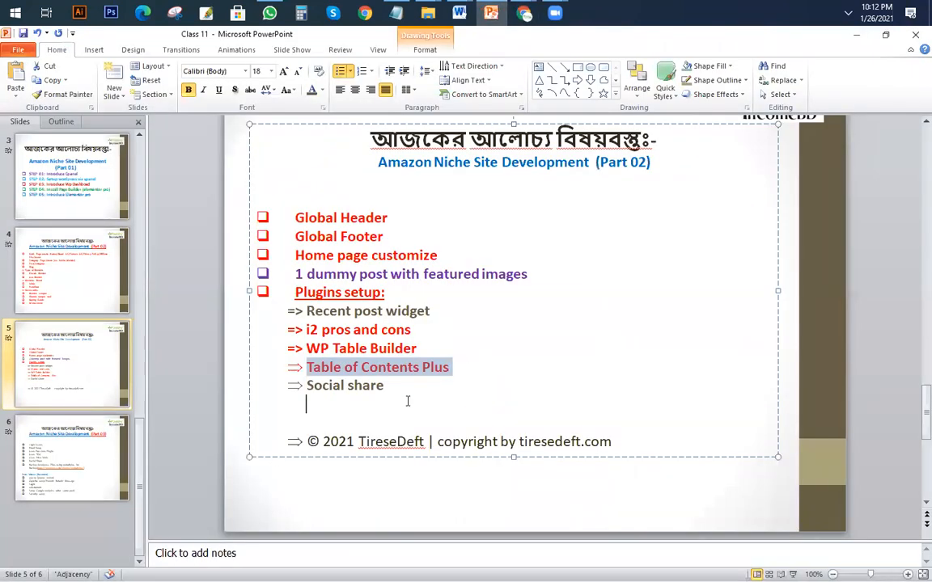
left_click(407, 402)
left_click_drag(453, 313, 279, 308)
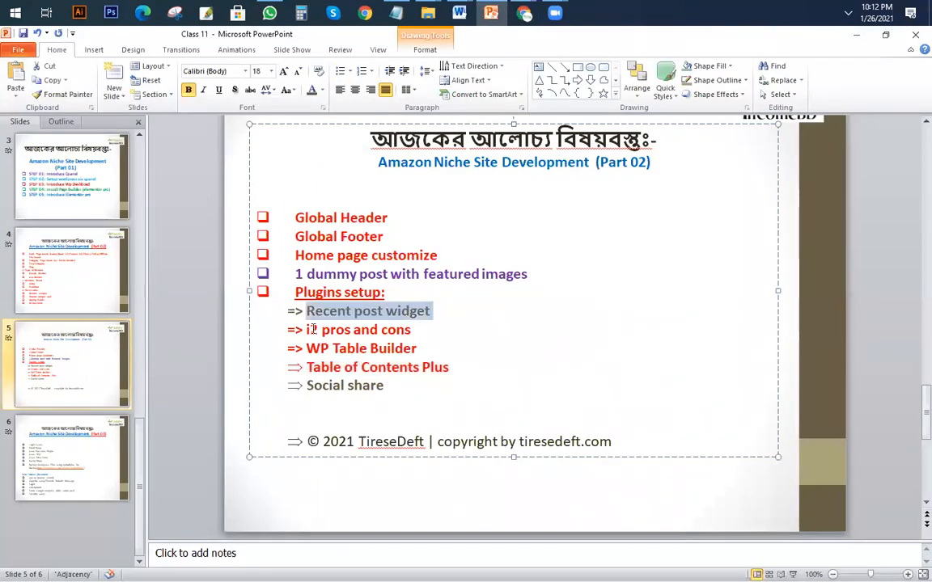
left_click(374, 311)
mouse_move(524, 15)
left_click(412, 97)
Insert an empty paragraph above the "Pros:" line in the post's best mattresses section.
scroll(385, 424, "down", 5)
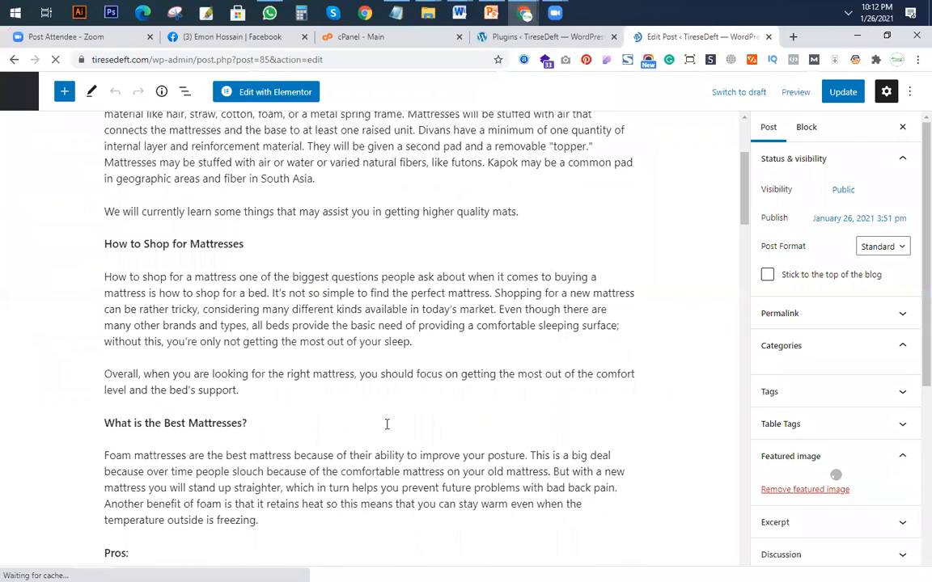
left_click(170, 396)
scroll(170, 396, "down", 1)
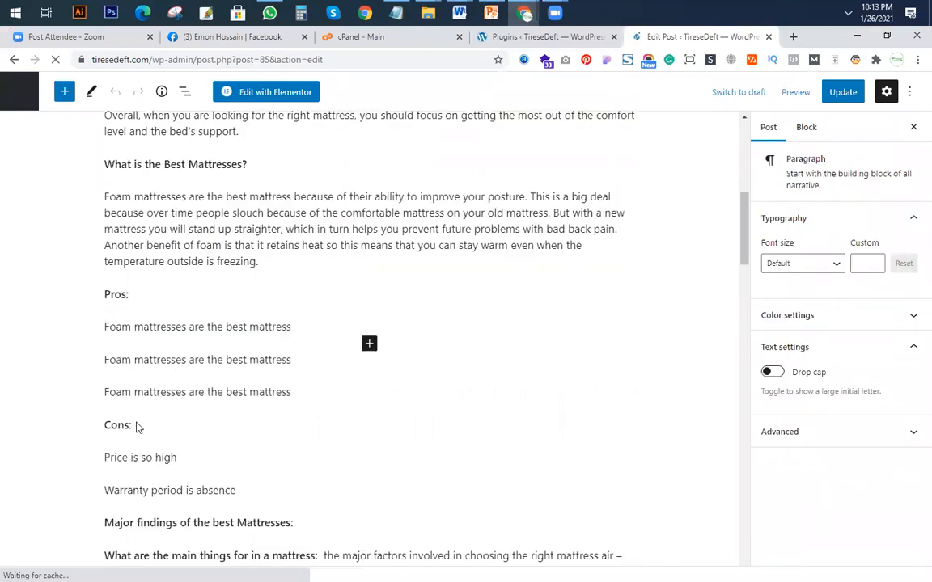
left_click(106, 296)
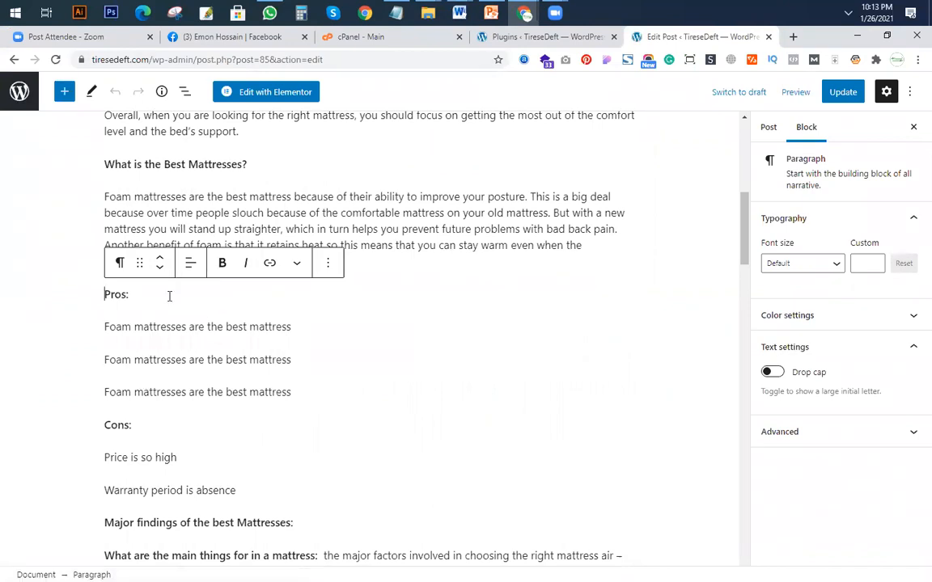
key("Return")
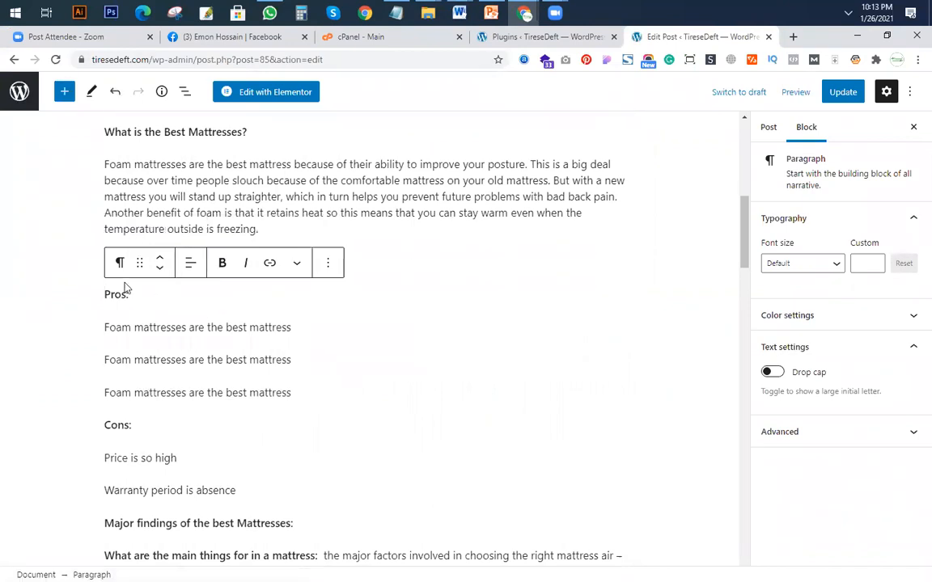
left_click(386, 272)
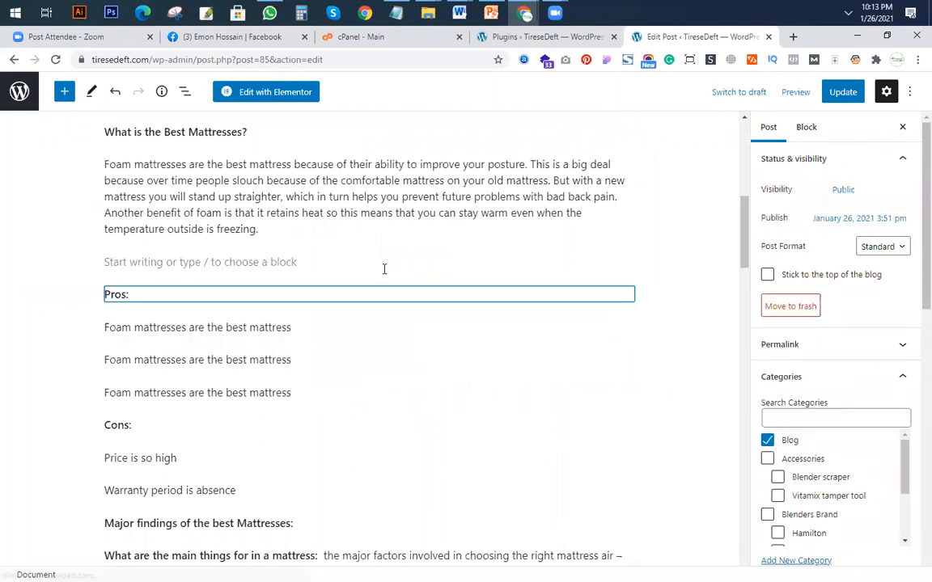
left_click(395, 293)
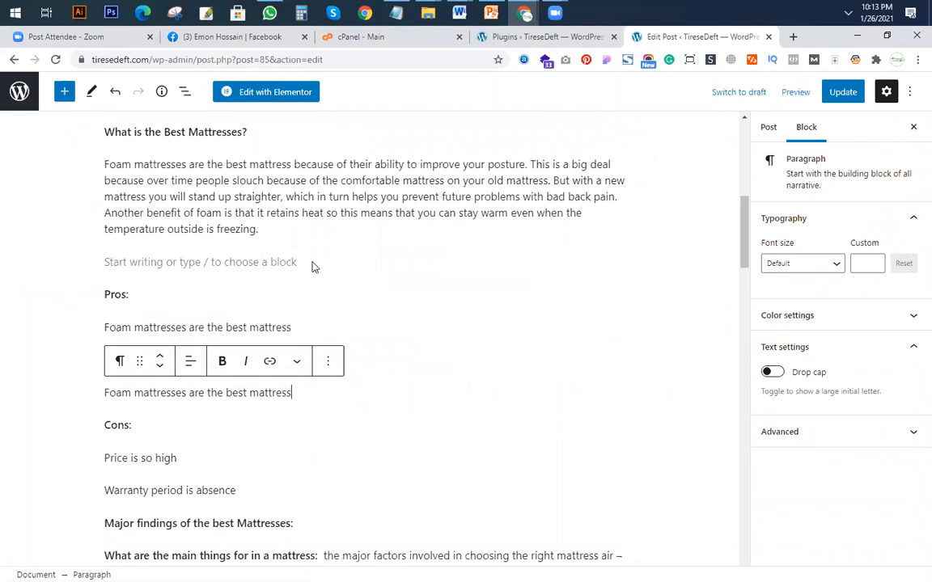
left_click(267, 263)
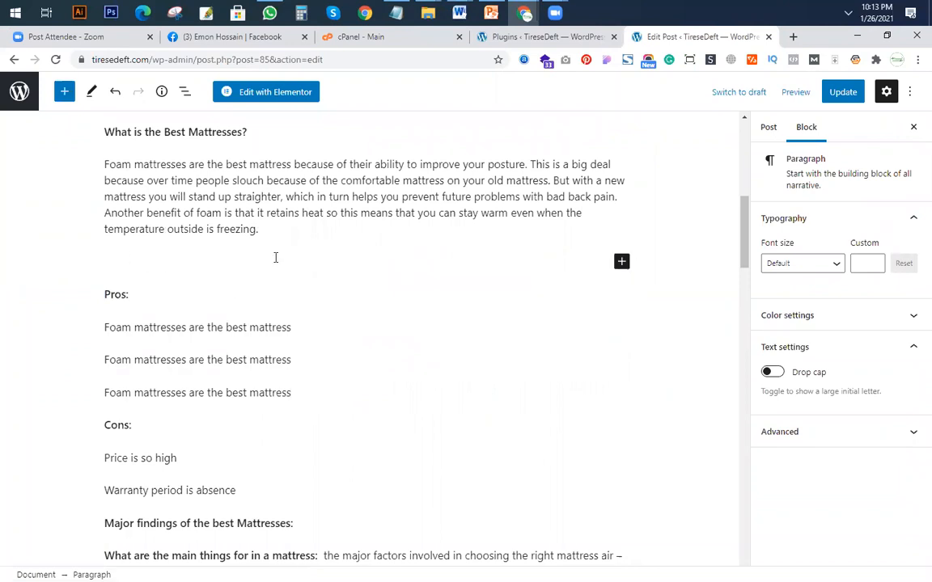
left_click(272, 229)
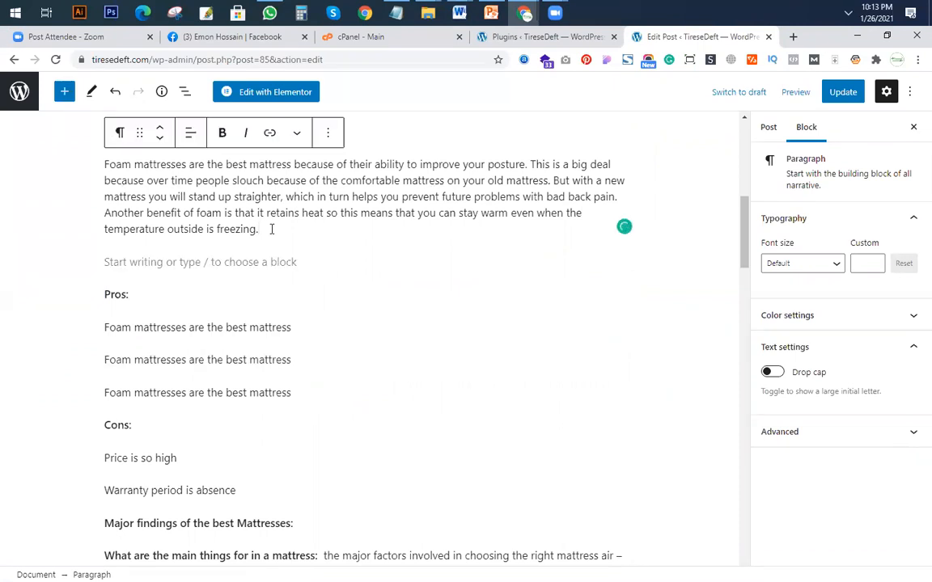
key("Return")
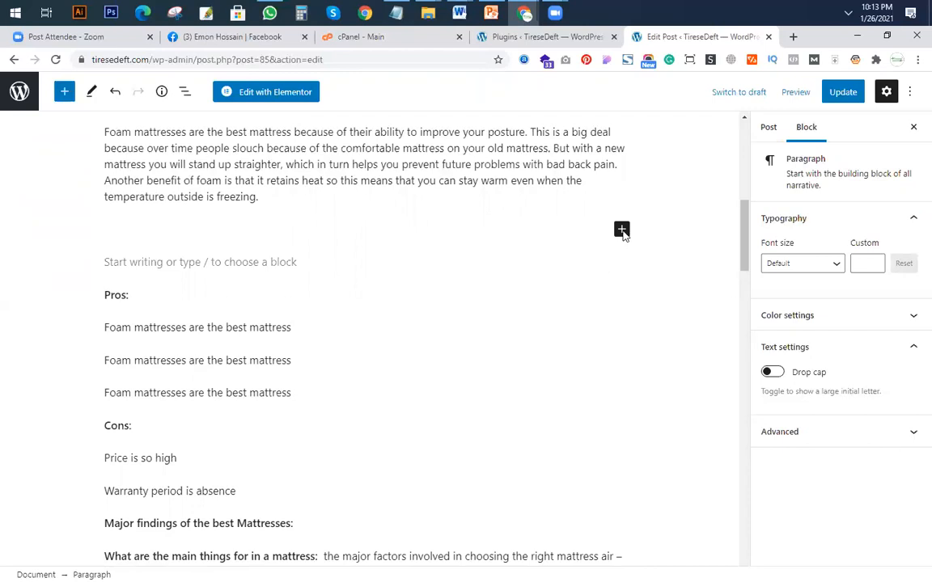
right_click(624, 235)
left_click(613, 242)
left_click(620, 245)
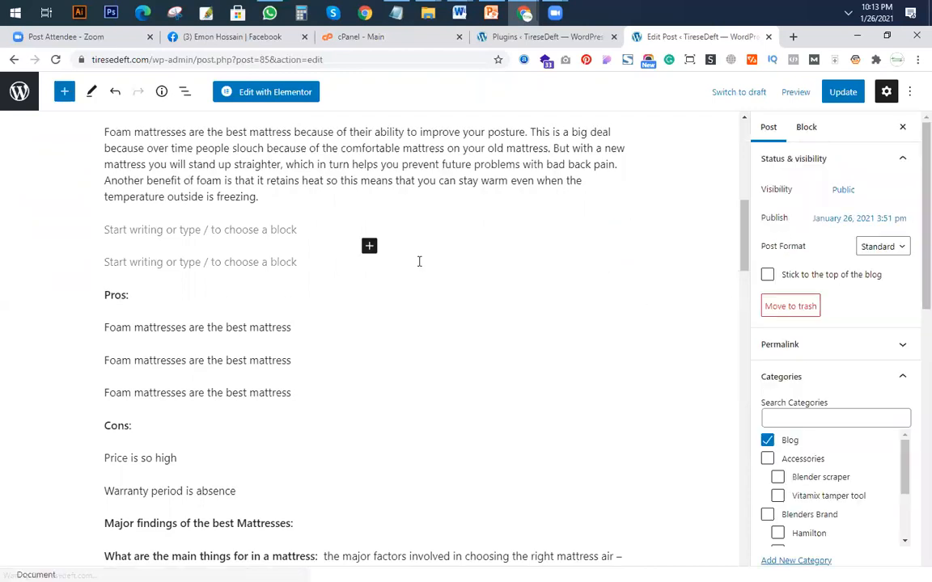
left_click(282, 264)
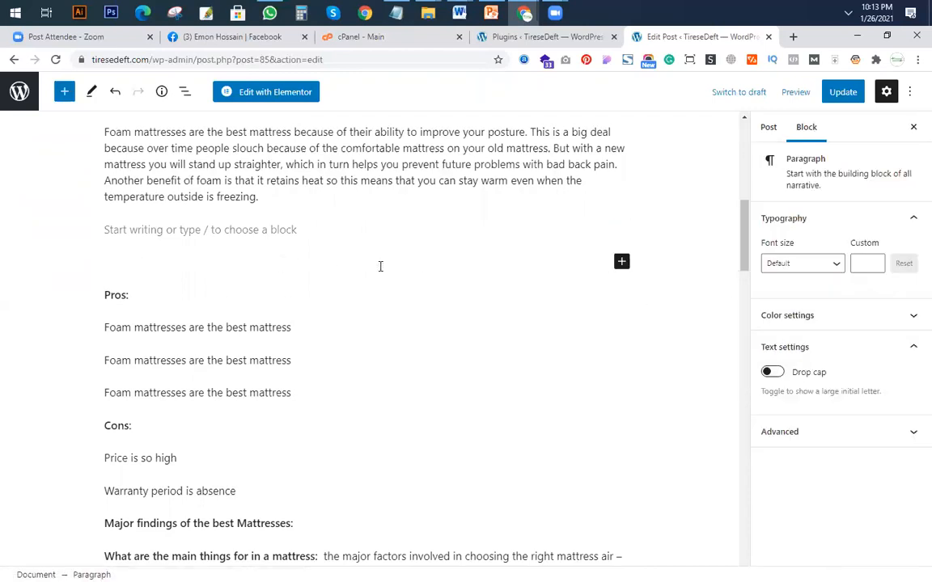
key("Delete")
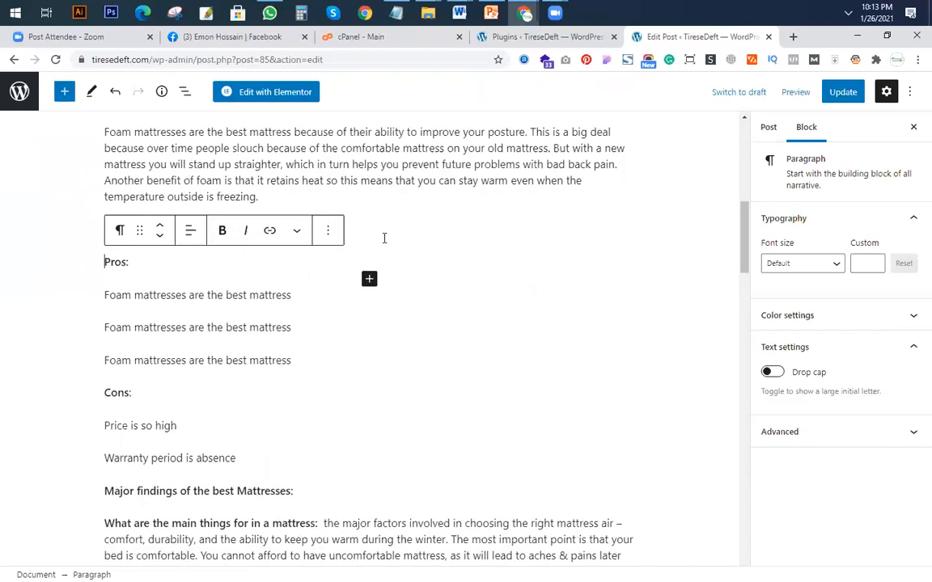
Insert an i2 Pros & Cons block in the empty paragraph above "Pros:".
left_click(400, 222)
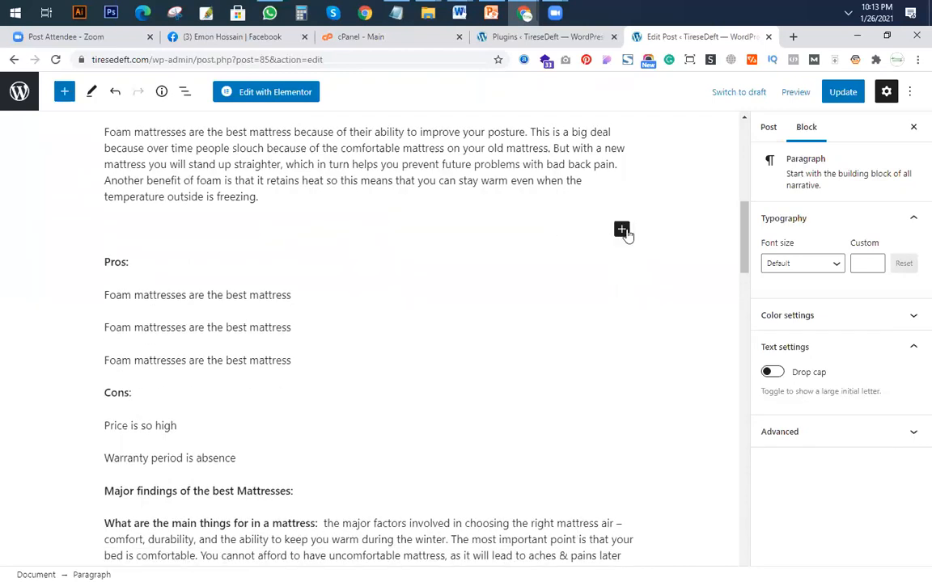
left_click(621, 232)
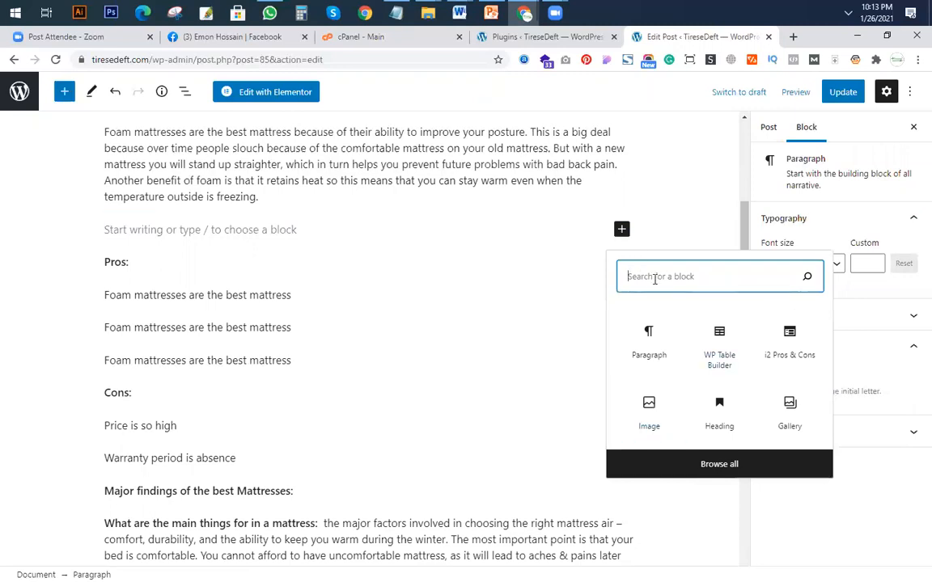
left_click(791, 341)
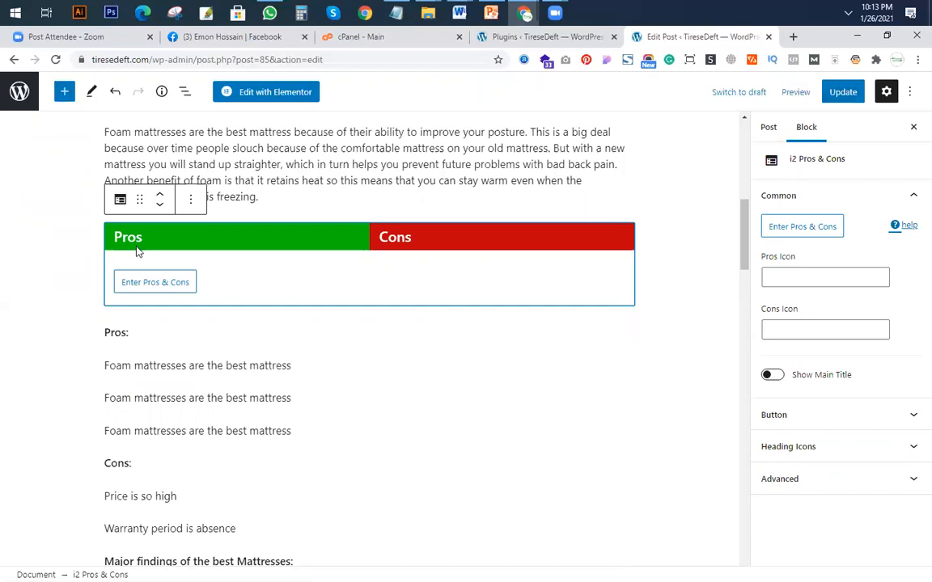
Try alternative column titles in the i2 Pros & Cons block: "Benfit" and "Problem", with "Keyfeatu" as another pros title.
left_click(149, 283)
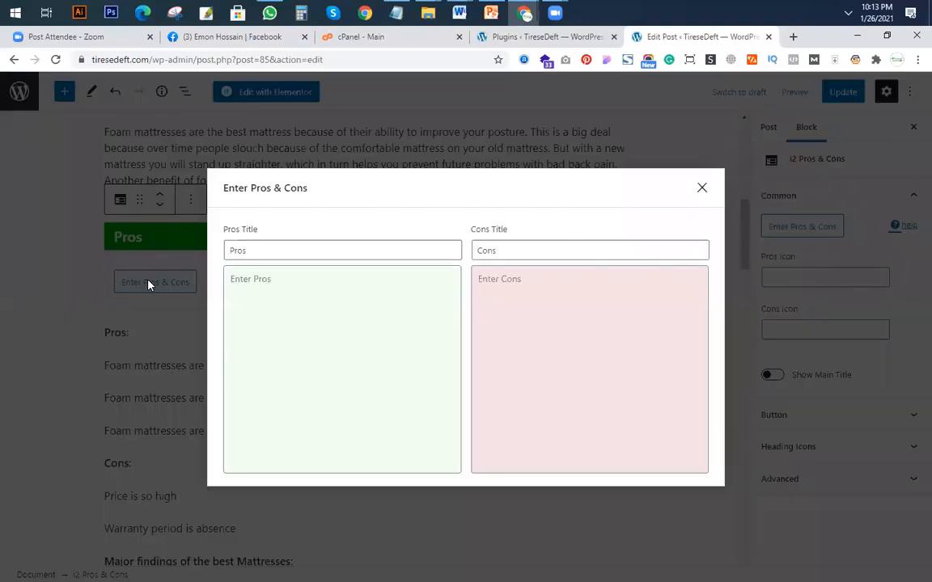
triple_click(265, 251)
type("B")
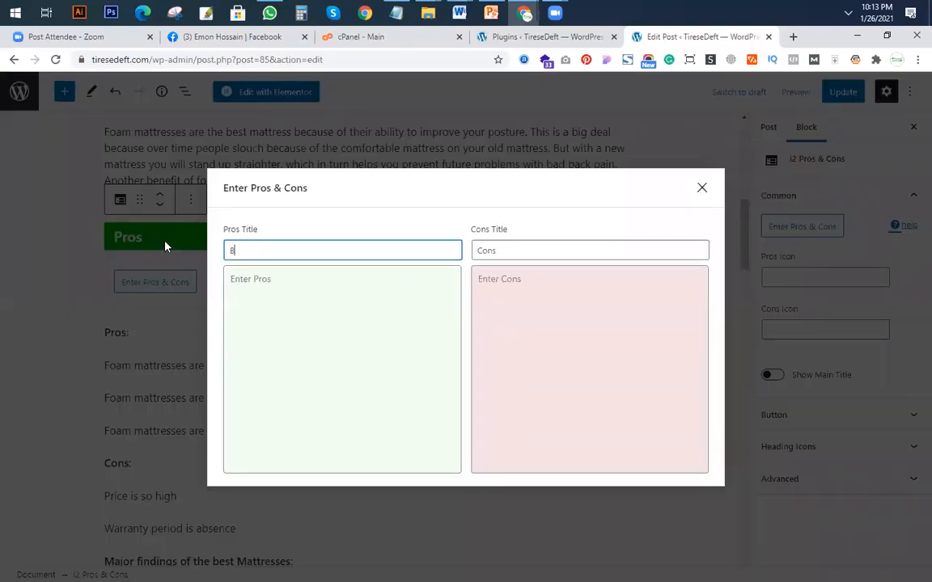
type("enfit")
key("Tab")
type("Pro")
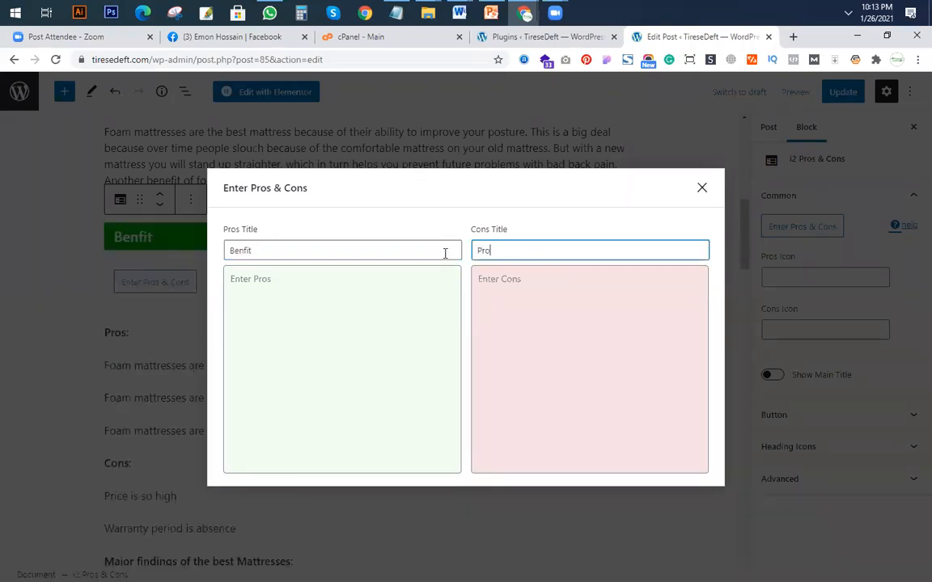
type("blem")
double_click(288, 250)
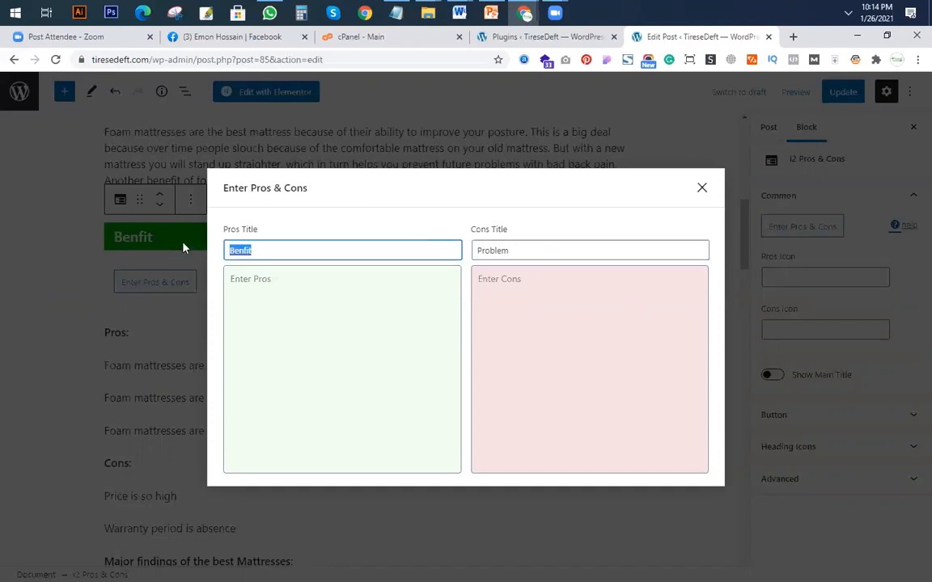
type("Keyfeatu")
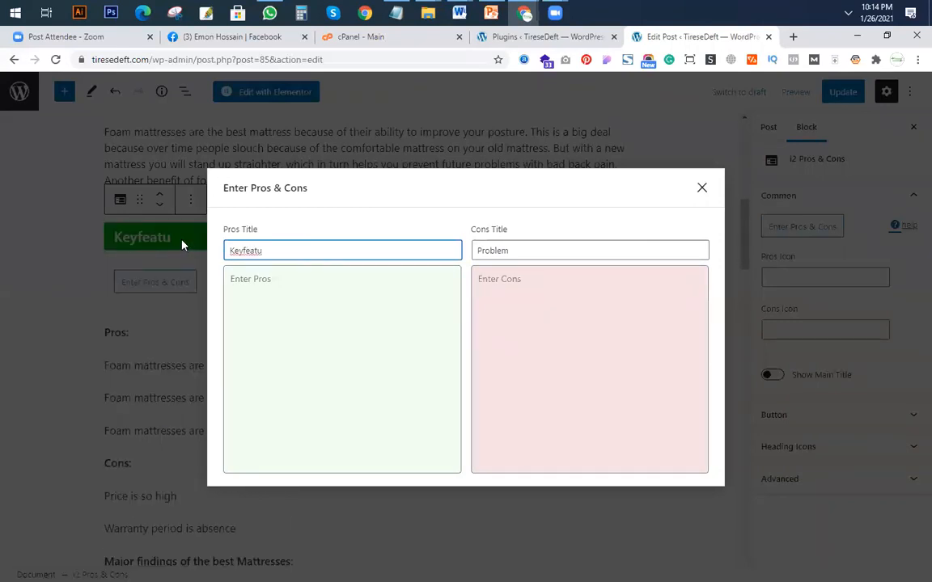
Restore the block's column titles to "Pros" and "Cons" and close the entry dialog.
double_click(277, 254)
type("Pros")
key("BackSpace")
type("s")
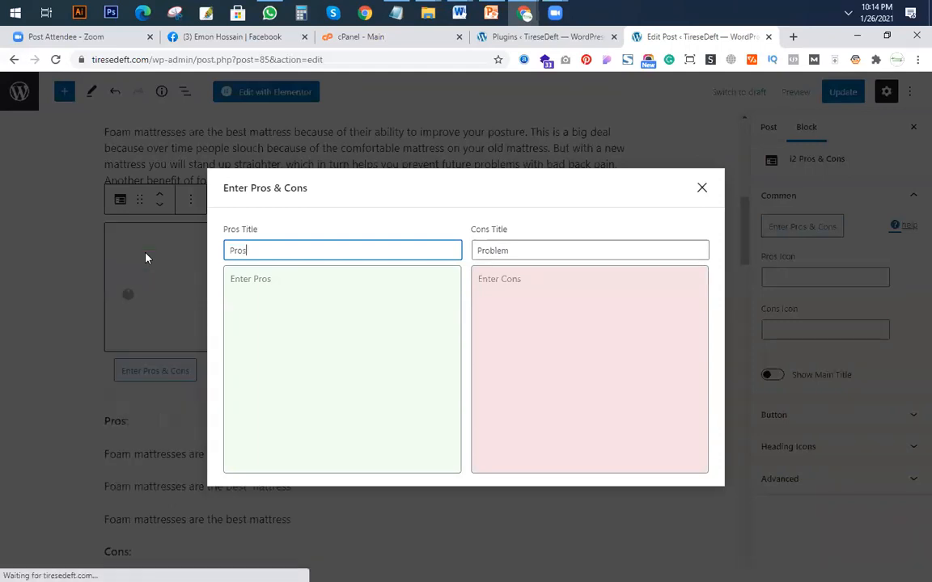
key("Tab")
left_click_drag(532, 250, 478, 251)
type("Cons")
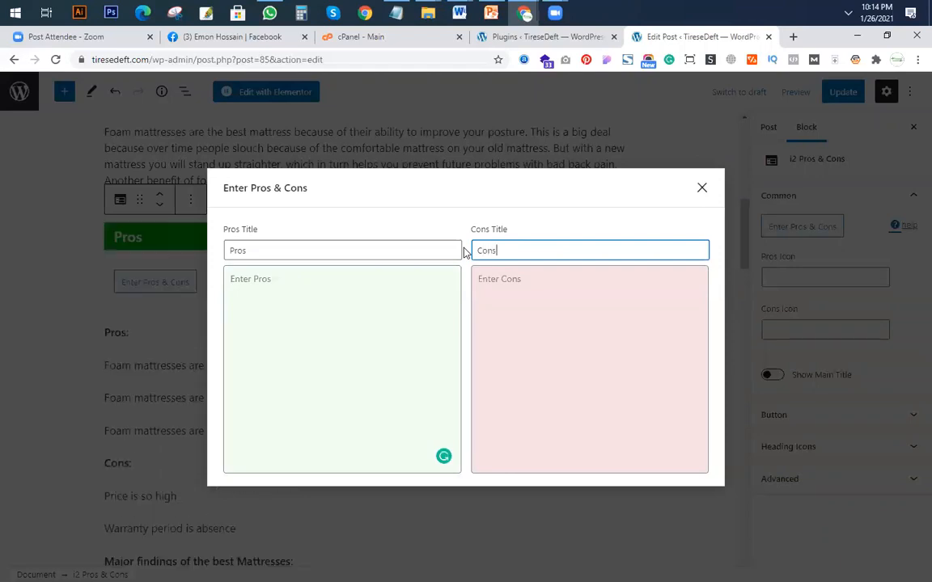
left_click(291, 300)
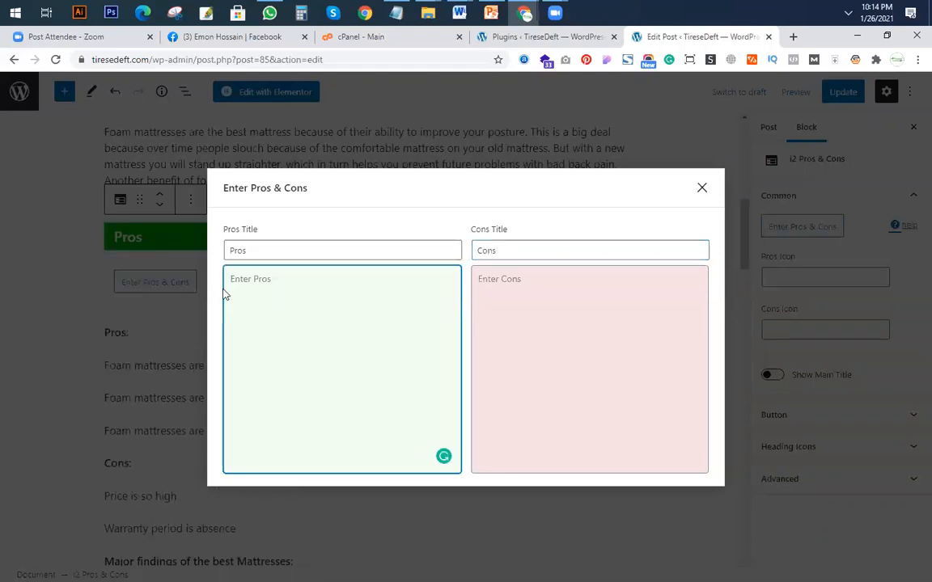
left_click(98, 344)
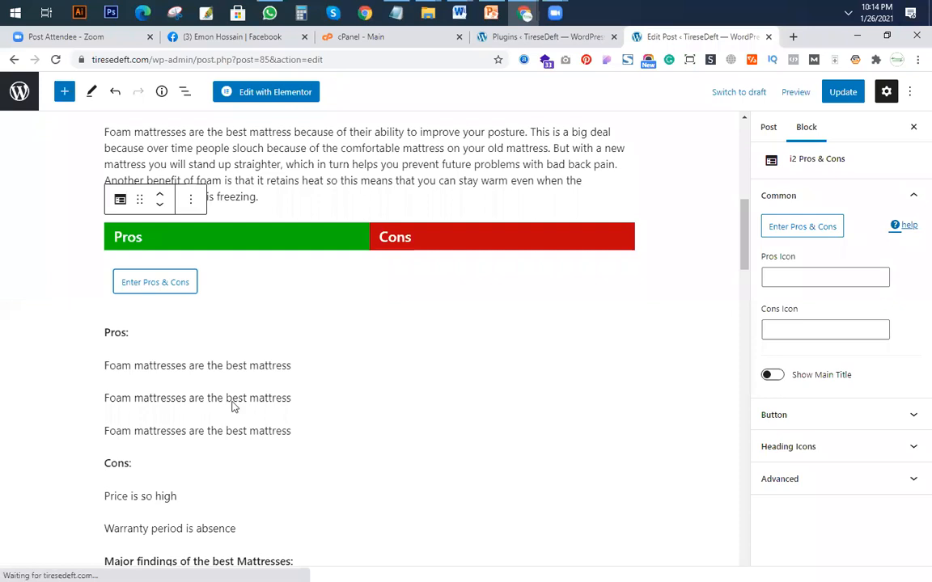
Move the three "Foam mattresses are the best mattress" paragraphs into the block's pros list, removing the trailing paragraph comment line.
left_click(295, 431)
mouse_move(295, 431)
left_mouse_down()
mouse_move(105, 368)
mouse_move(305, 429)
left_mouse_up()
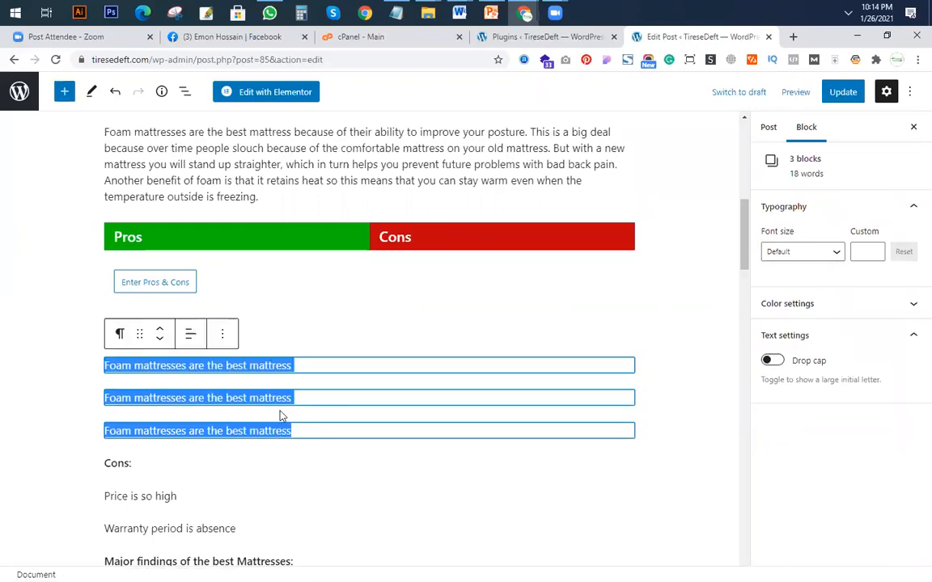
key("ctrl+x")
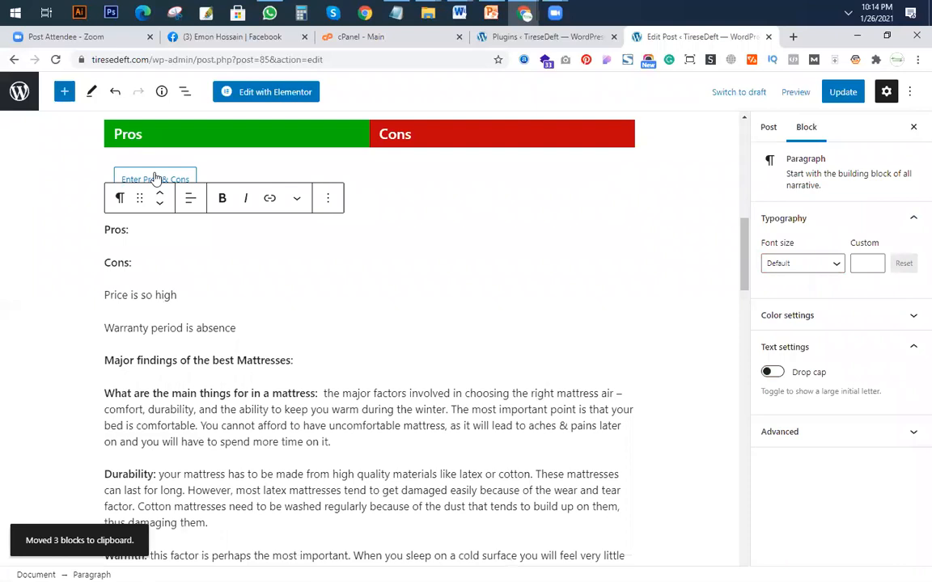
left_click(155, 179)
left_click(247, 279)
key("ctrl+v")
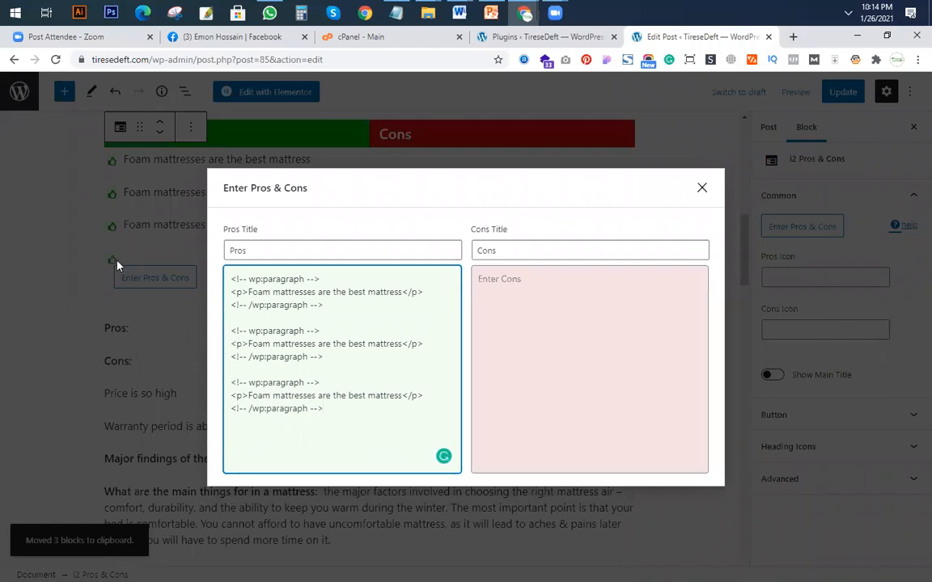
triple_click(231, 409)
key("BackSpace")
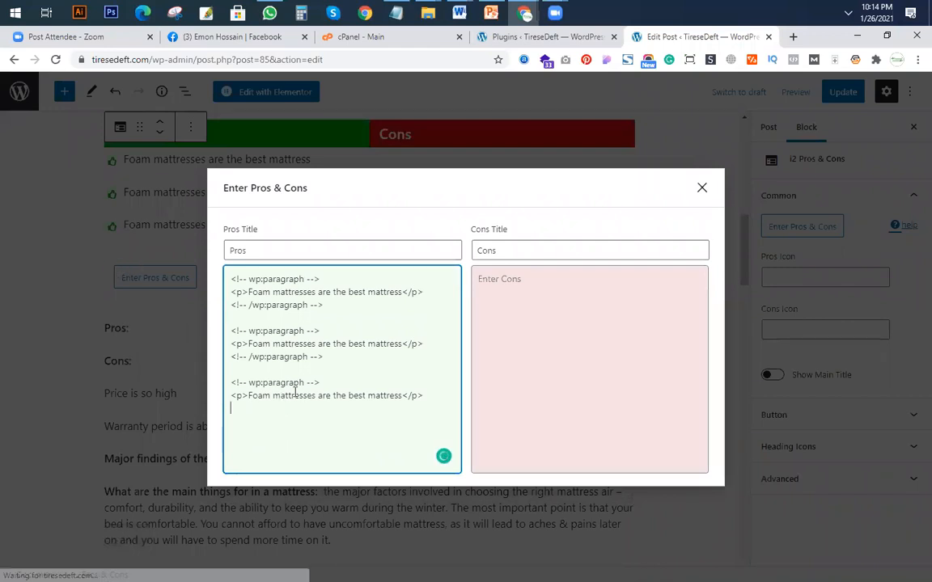
left_click(132, 414)
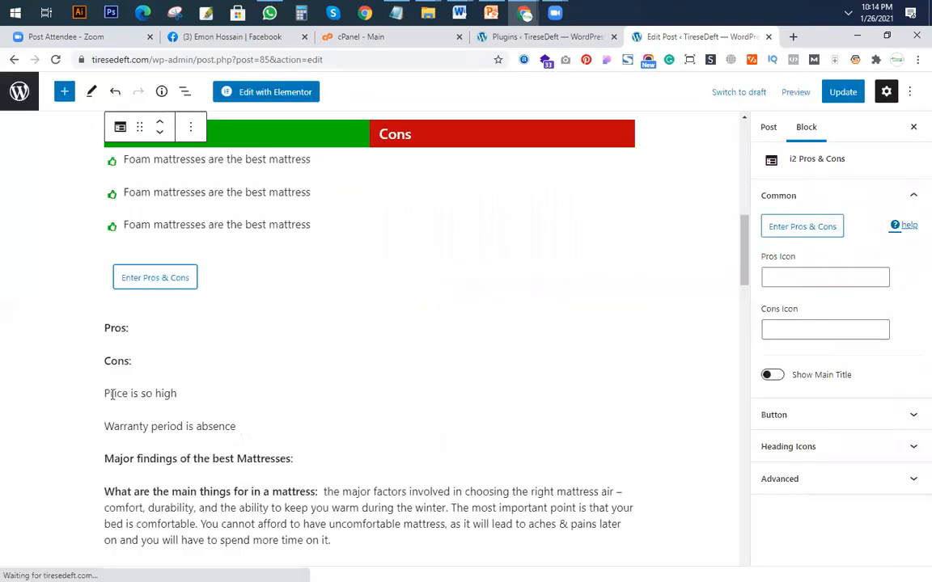
Move "Price is so high" and "Warranty period is absence" into the block's cons list and delete the leftover "Pros:" and "Cons:" lines.
left_click_drag(104, 393, 257, 426)
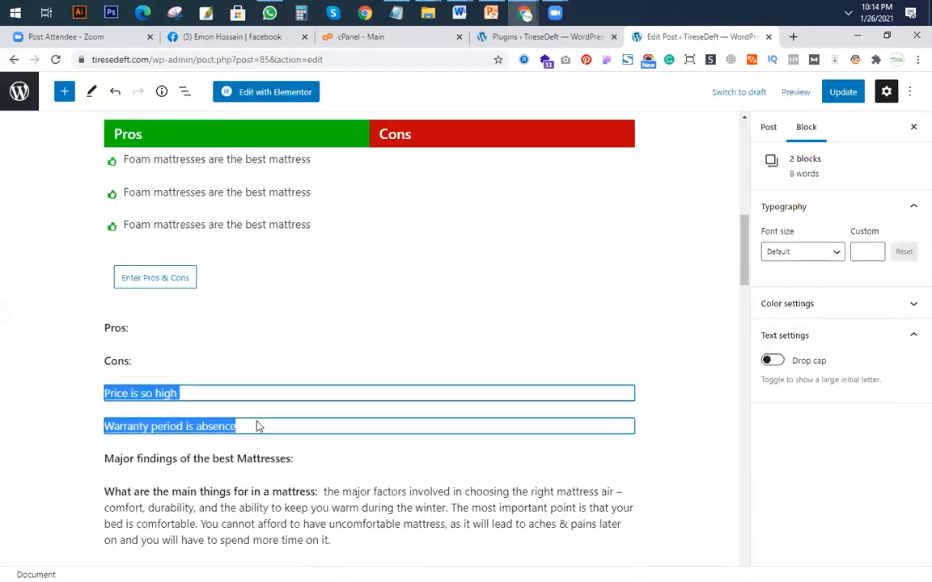
key("BackSpace")
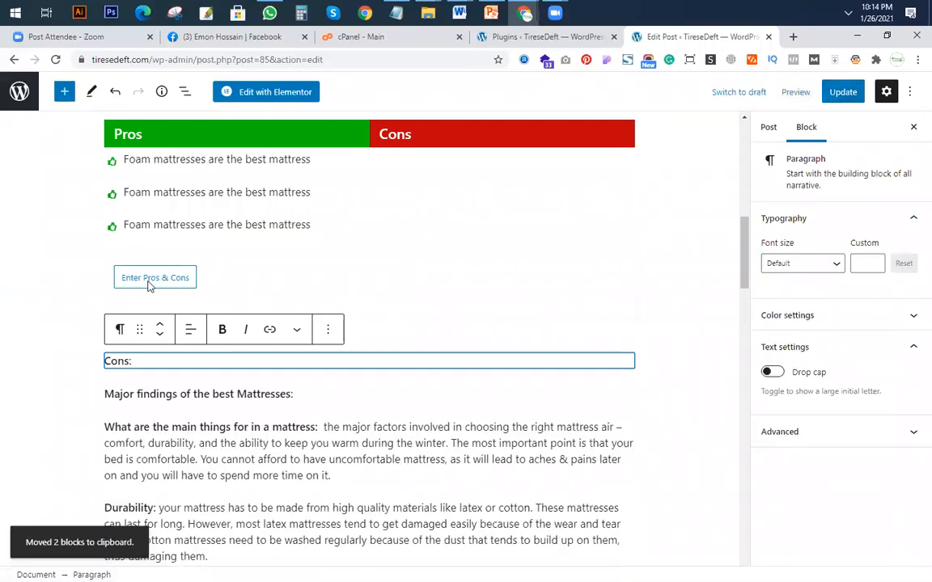
left_click(149, 279)
left_click(583, 328)
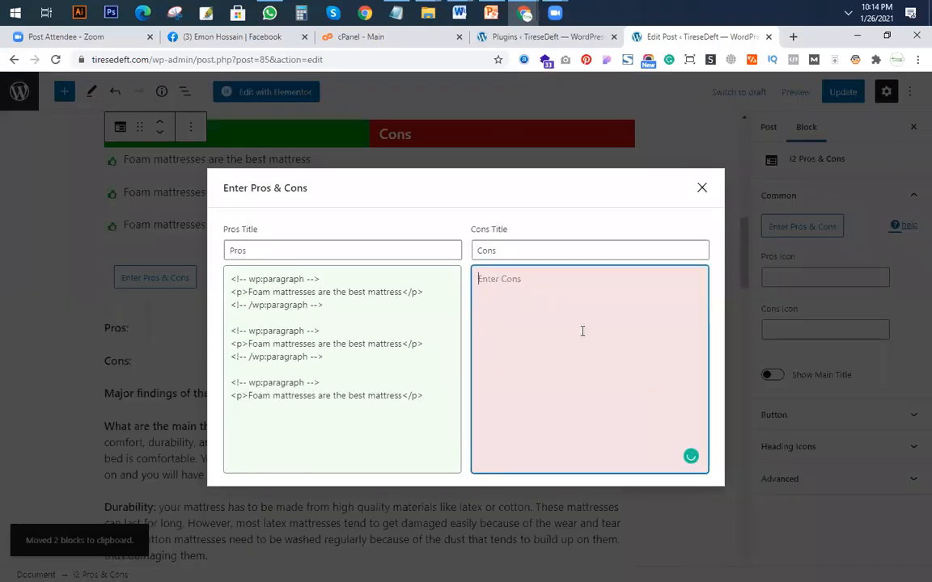
key("ctrl+v")
key("shift+Home")
key("BackSpace")
left_click(46, 308)
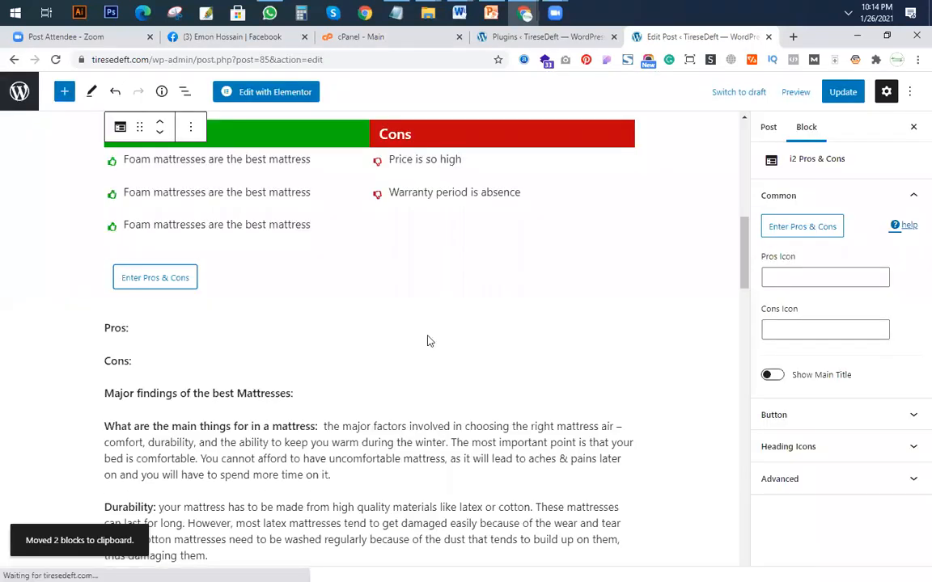
scroll(430, 341, "up", 2)
left_click_drag(107, 465, 151, 487)
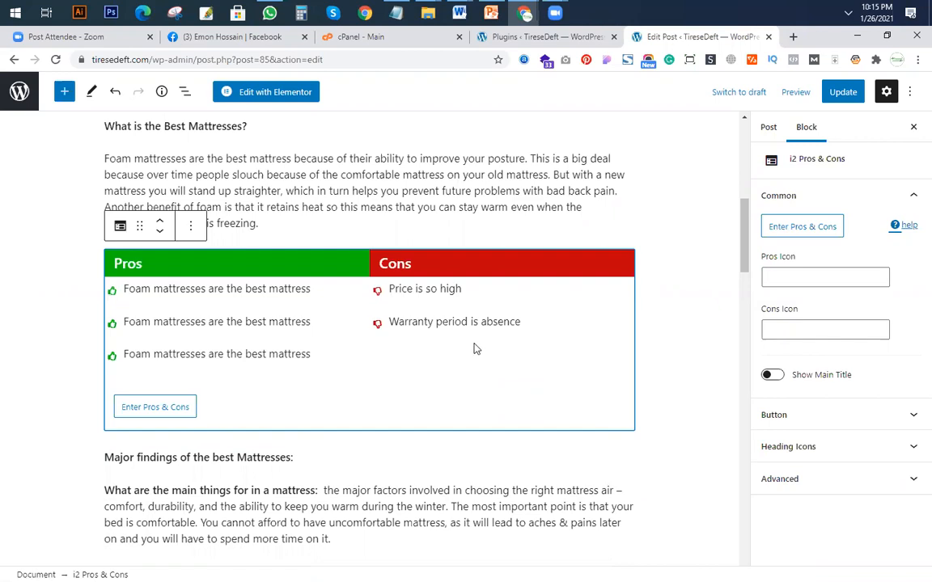
Set the block's pros icon to the outlined heart, icon-heart-3, after trying the filled square, icon-square-1.
left_click(819, 279)
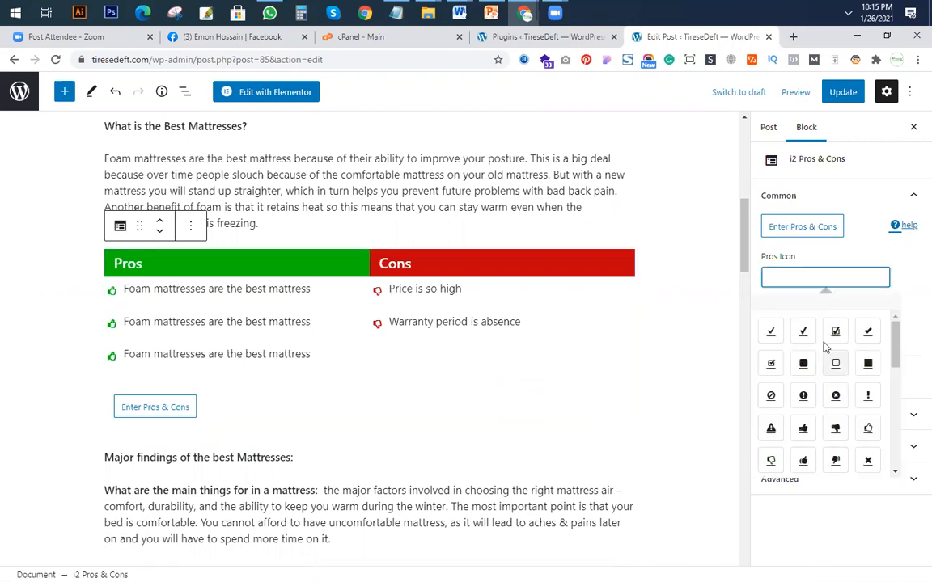
left_click(805, 366)
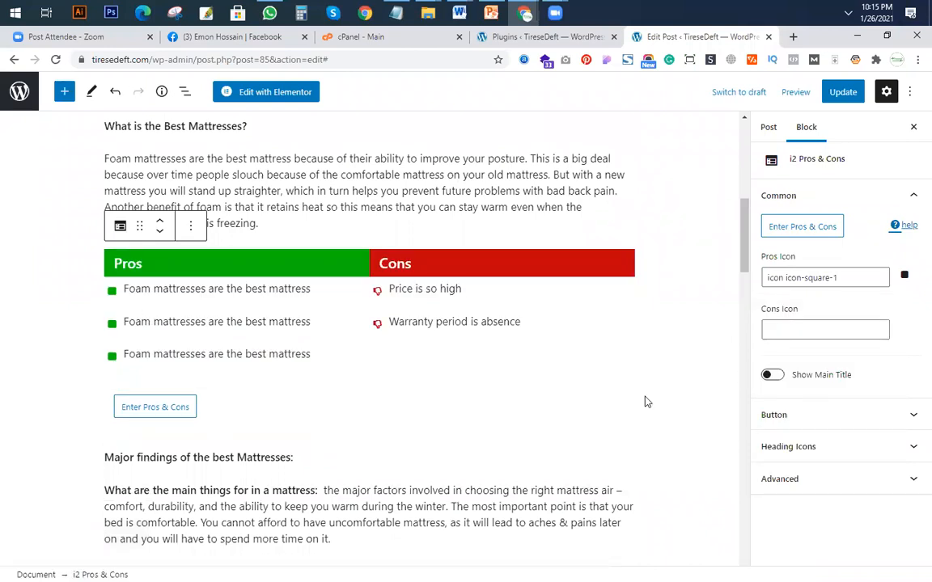
left_click(825, 278)
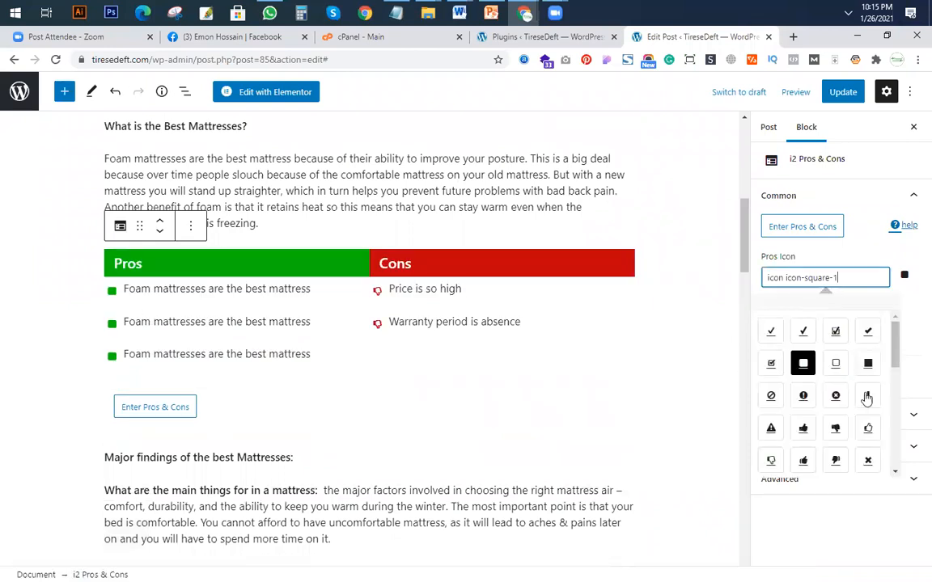
scroll(872, 468, "down", 3)
scroll(866, 463, "down", 5)
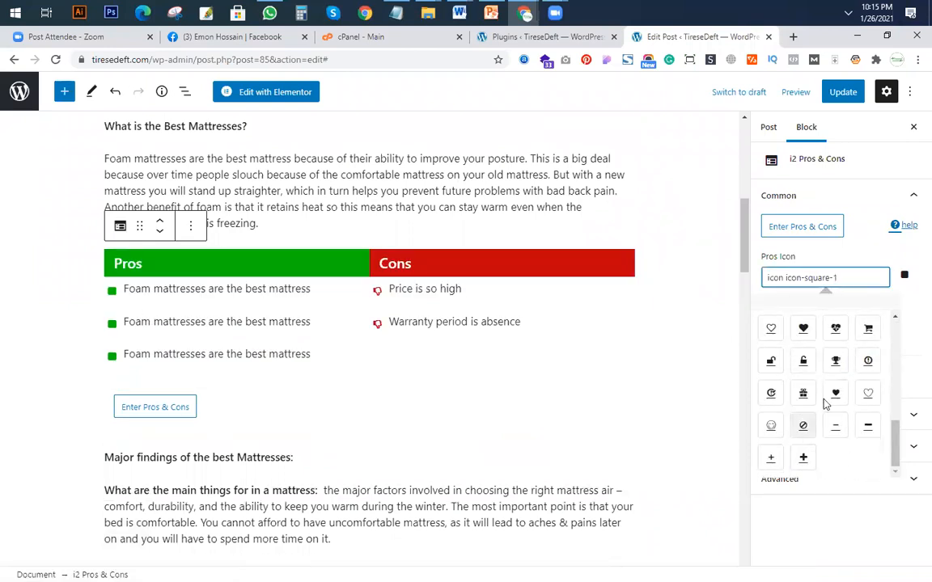
left_click(868, 393)
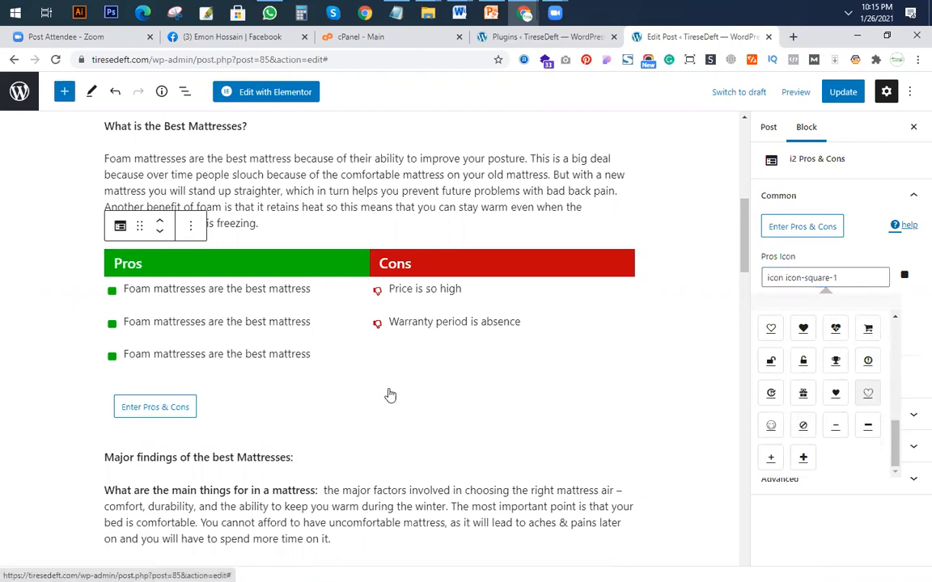
left_click(592, 428)
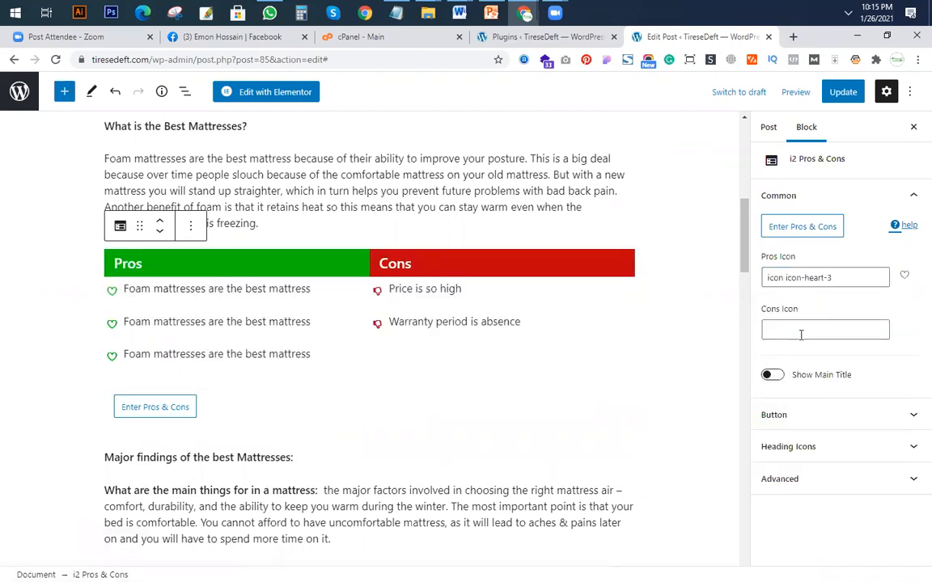
Set the block's cons icon to the cross in a filled circle, icon-ban-3.
left_click(815, 331)
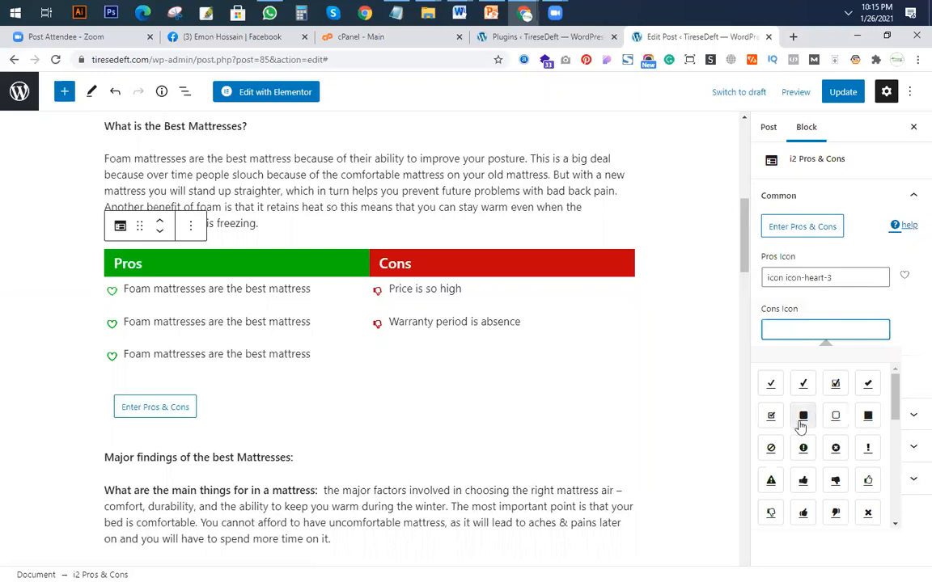
left_click(836, 449)
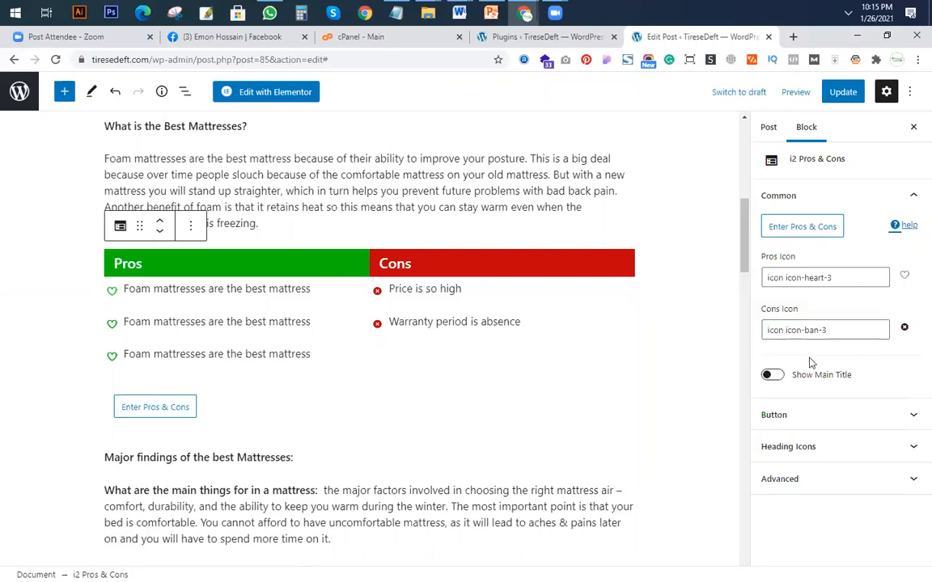
scroll(542, 351, "up", 1)
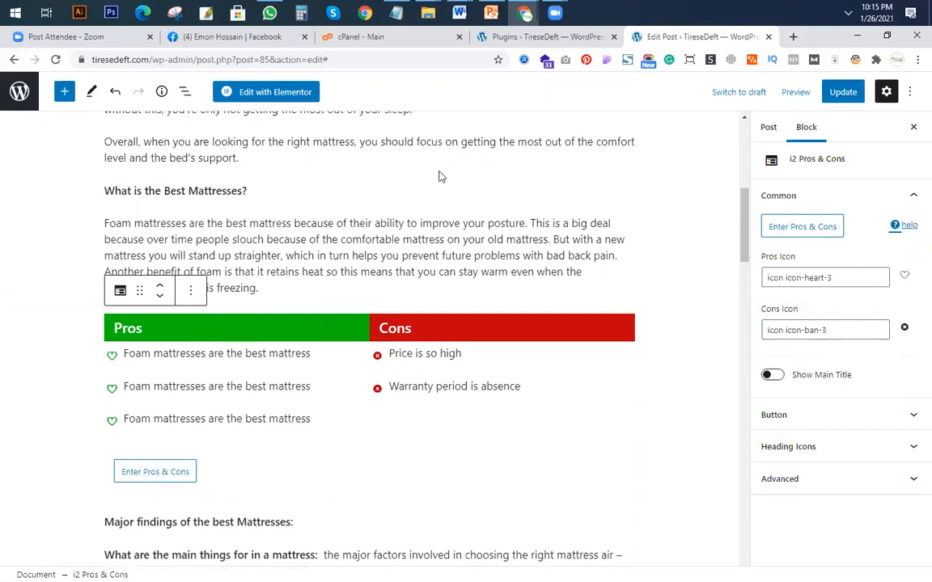
Check WP Table Builder in PowerPoint's plugins list and look over the post's text in Chrome, around the Warmth and support-testing sections.
left_click(492, 15)
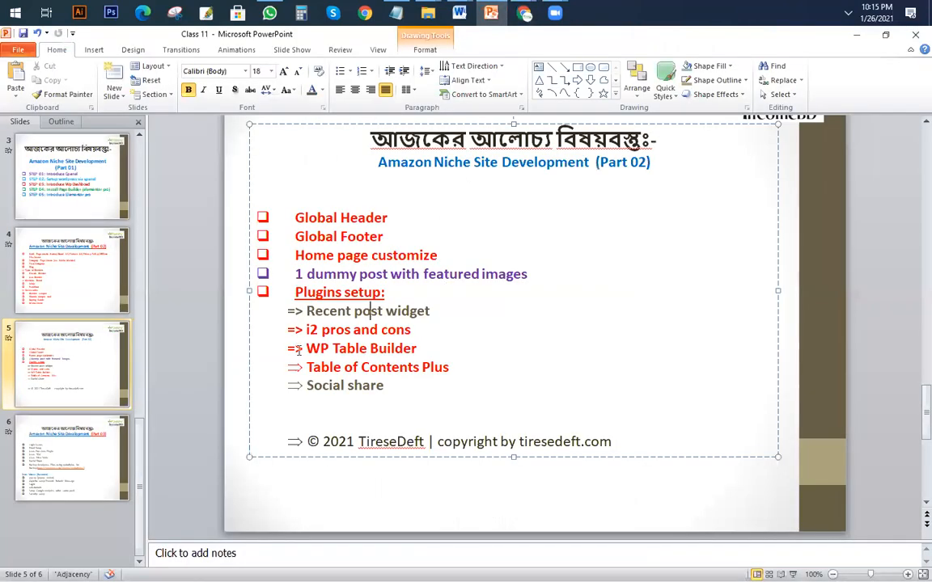
triple_click(424, 345)
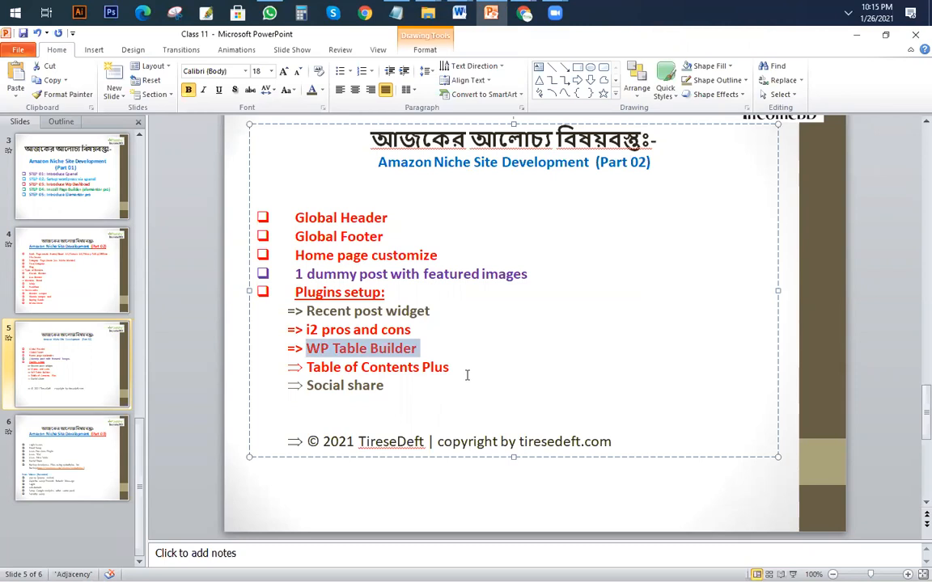
left_click(369, 349)
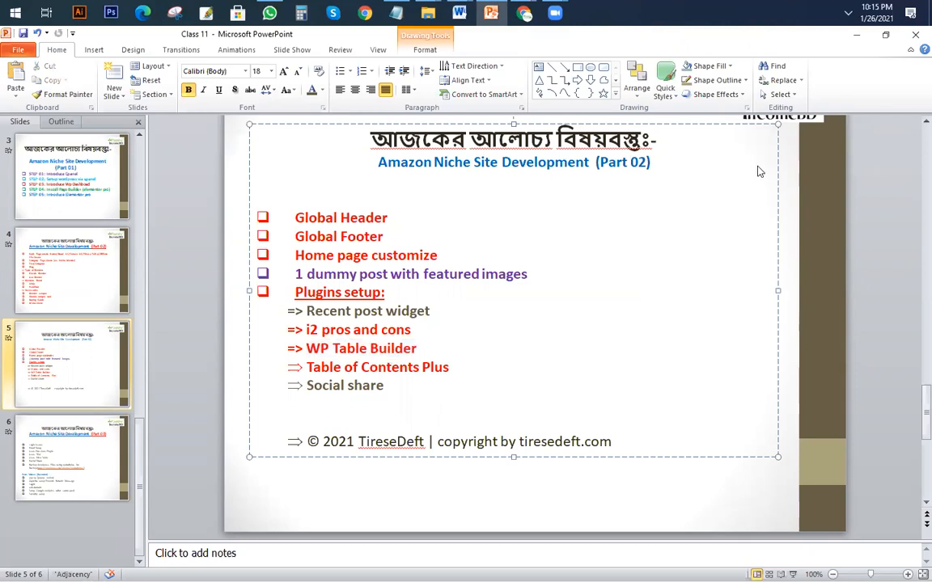
left_click(492, 14)
scroll(416, 243, "up", 10)
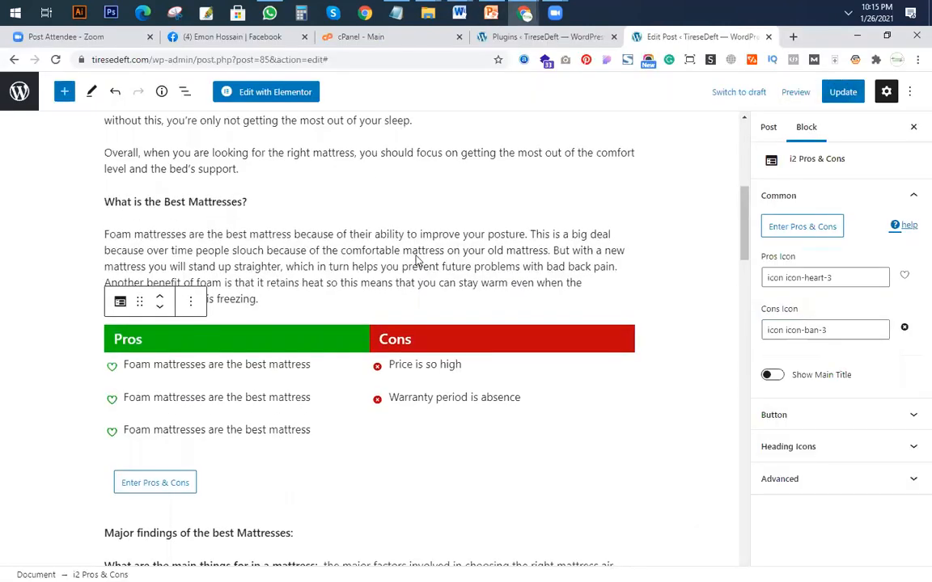
scroll(415, 275, "down", 8)
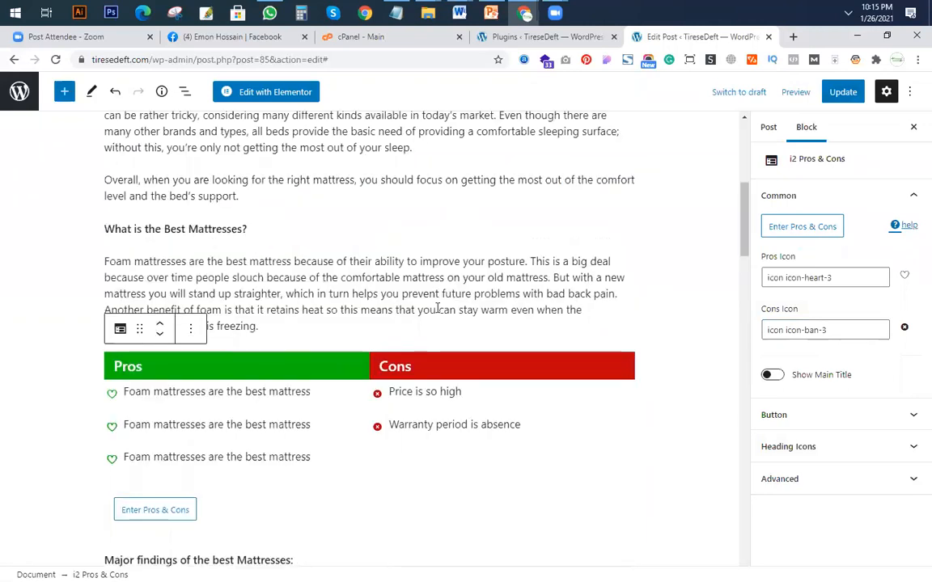
scroll(437, 308, "down", 10)
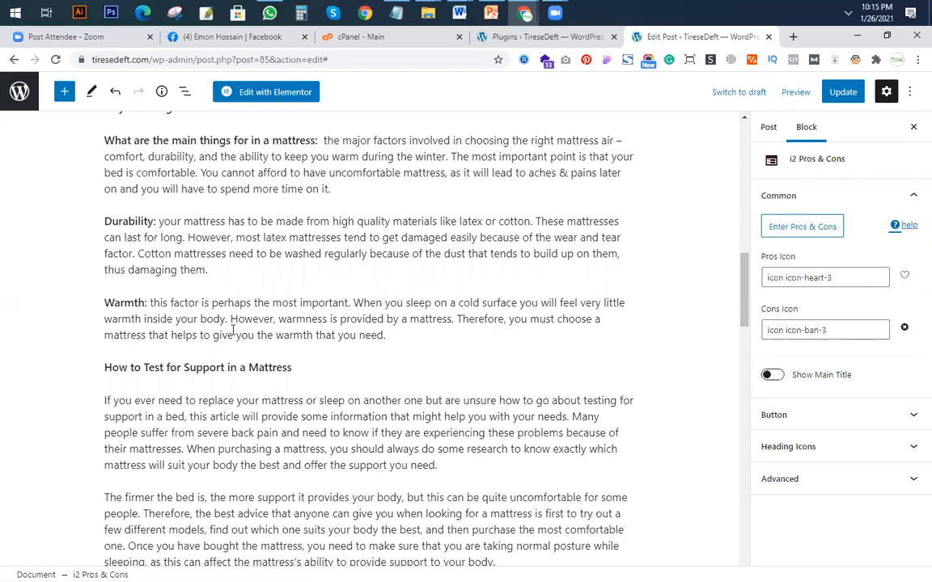
left_click(297, 323)
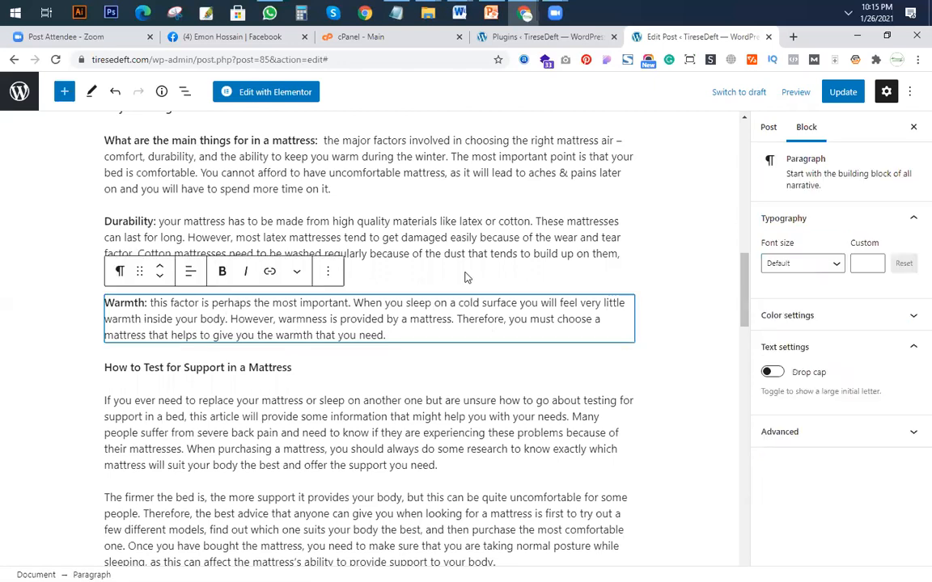
left_click(364, 394)
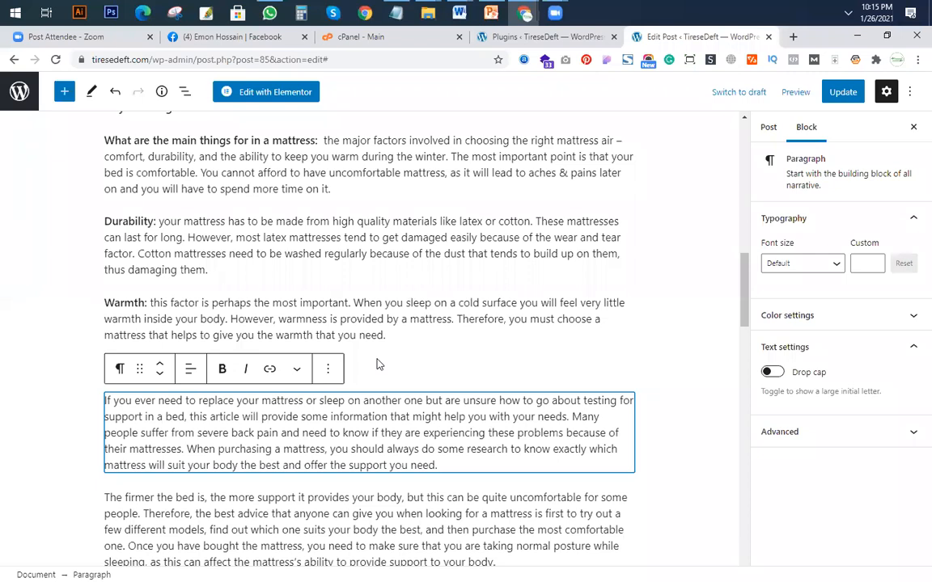
scroll(356, 299, "up", 5)
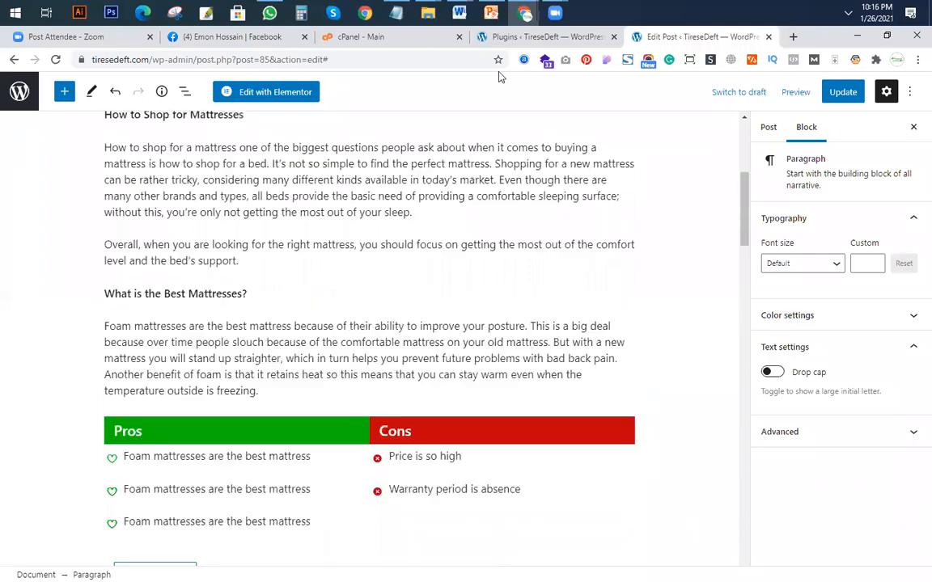
Return to the installed plugins page and bring up the WP Table Builder options.
left_click(499, 36)
scroll(285, 255, "down", 1)
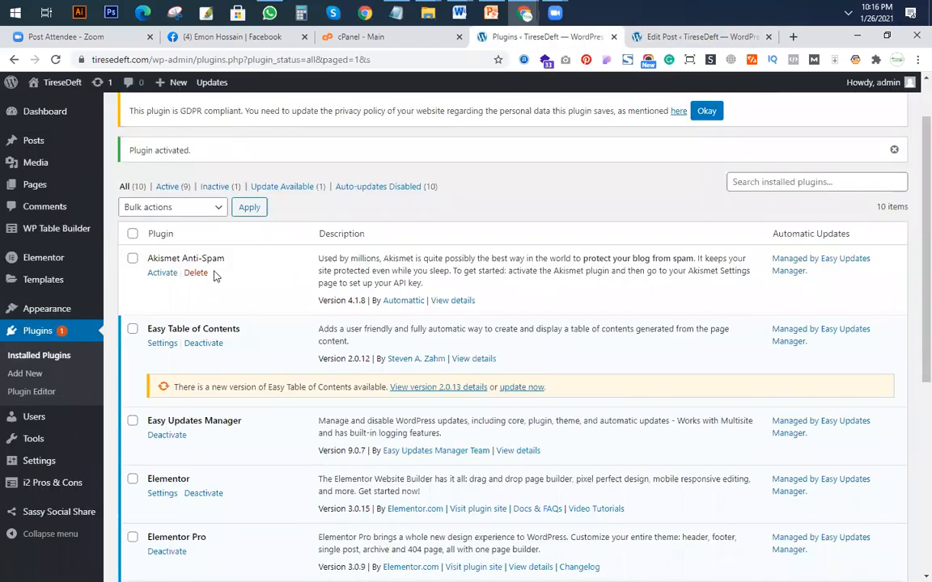
mouse_move(55, 233)
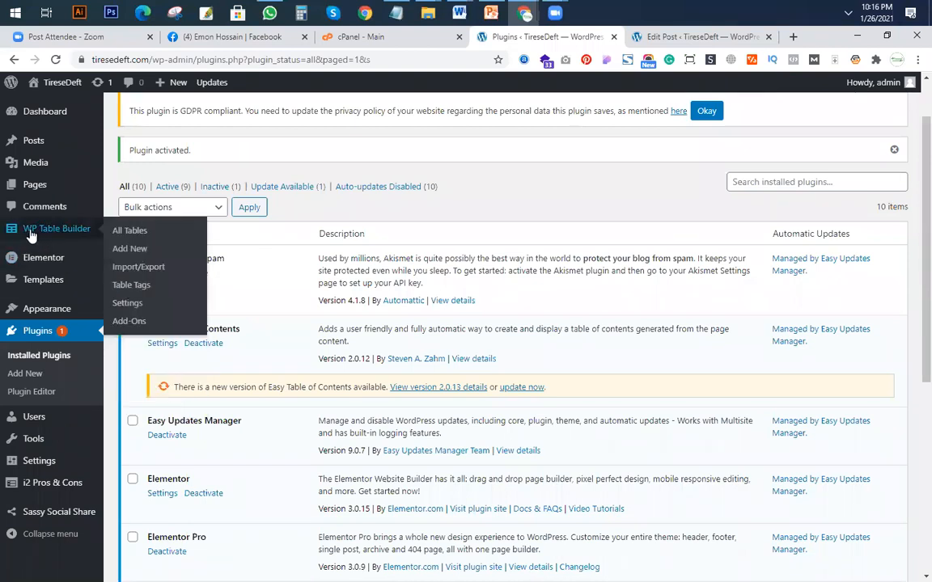
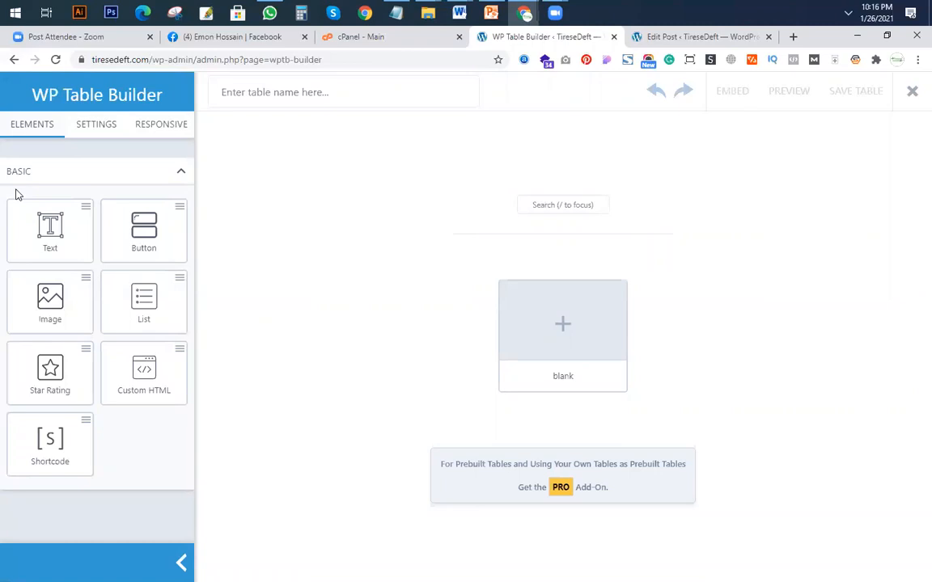
Generate a blank table with four columns and four rows.
left_click(562, 327)
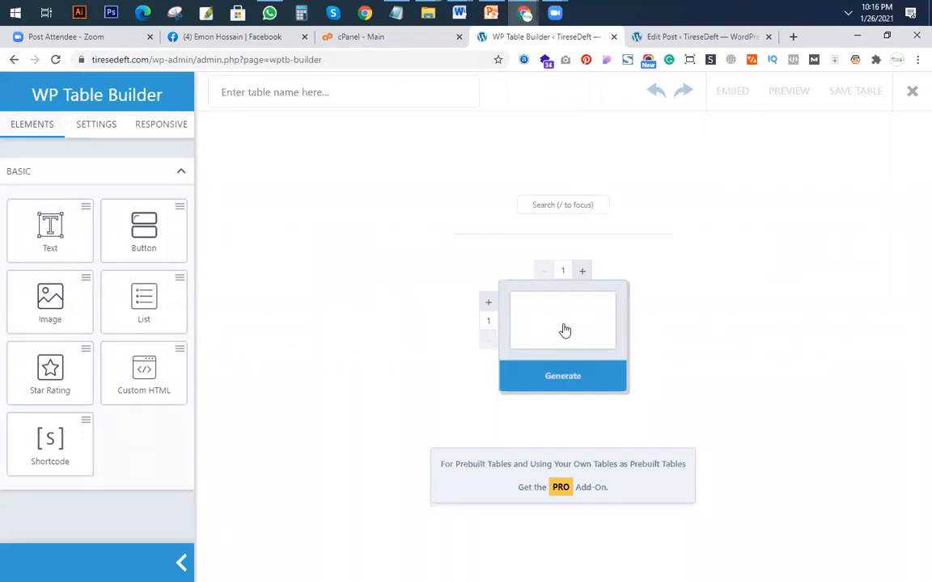
left_click(582, 272)
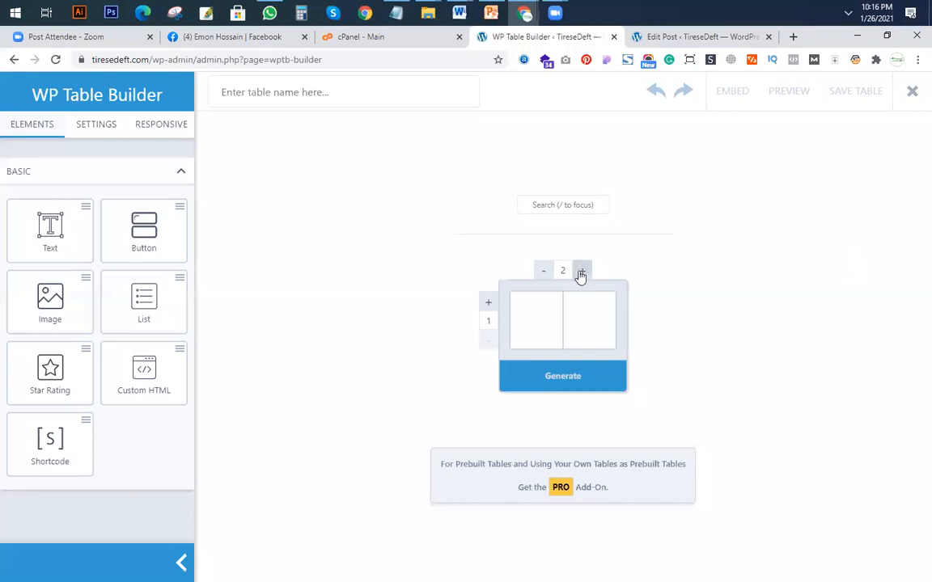
left_click(582, 272)
left_click(583, 273)
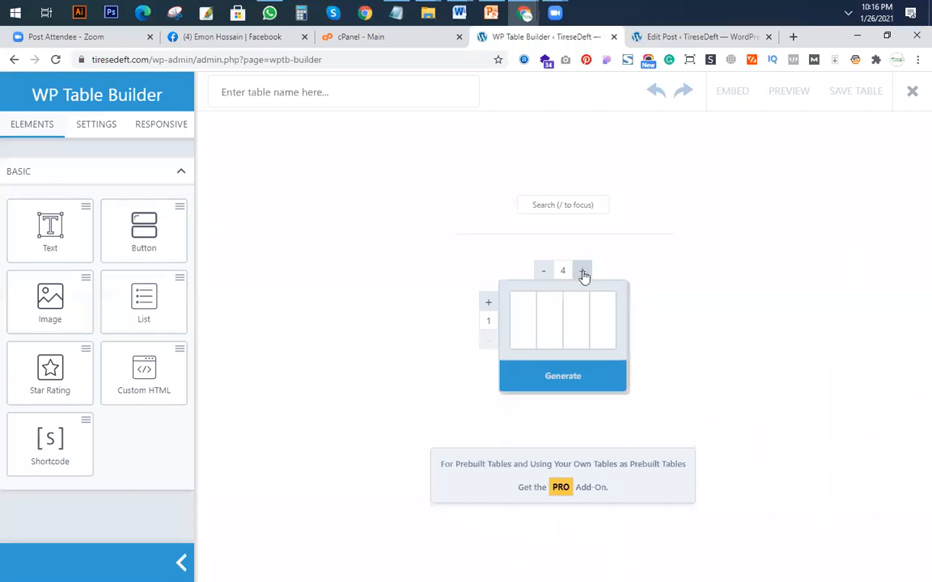
left_click(487, 306)
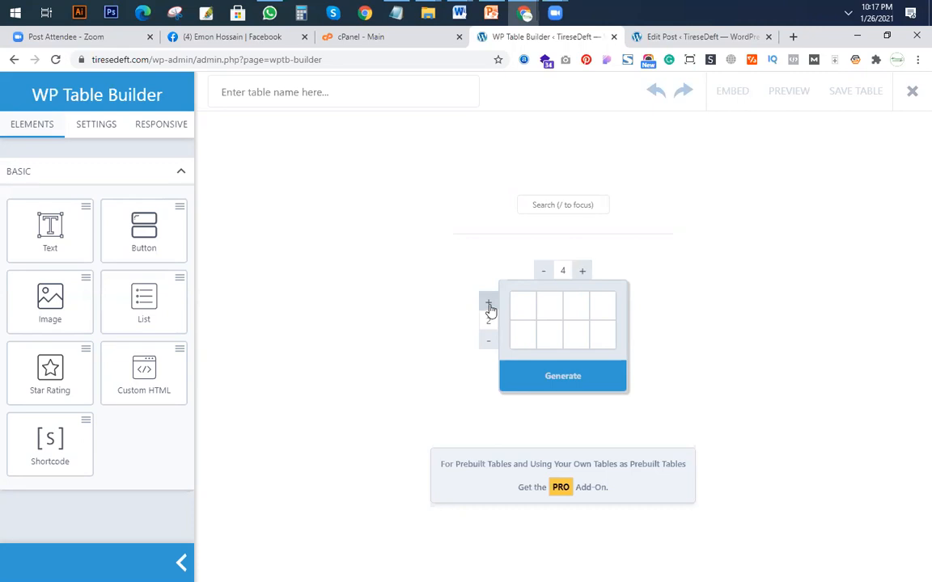
left_click(488, 304)
left_click(488, 304)
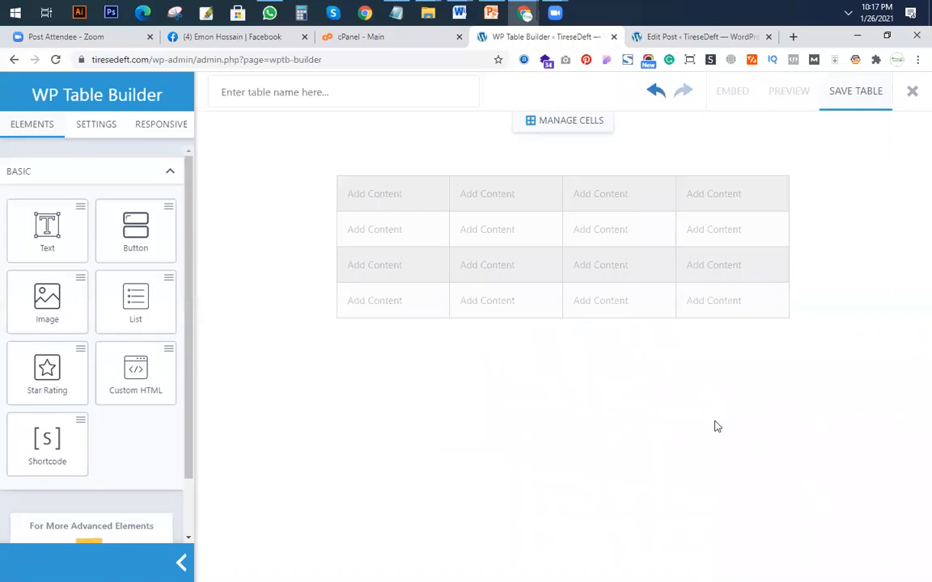
Add a text element reading "Product Title" to the first header cell and delete the empty placeholder there.
left_click(380, 197)
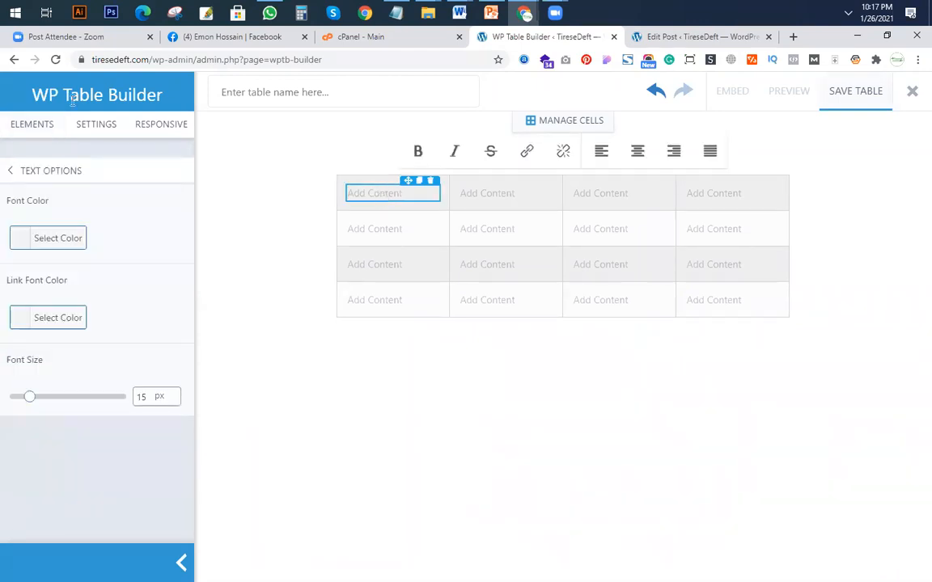
left_click(31, 126)
left_click_drag(46, 235, 377, 198)
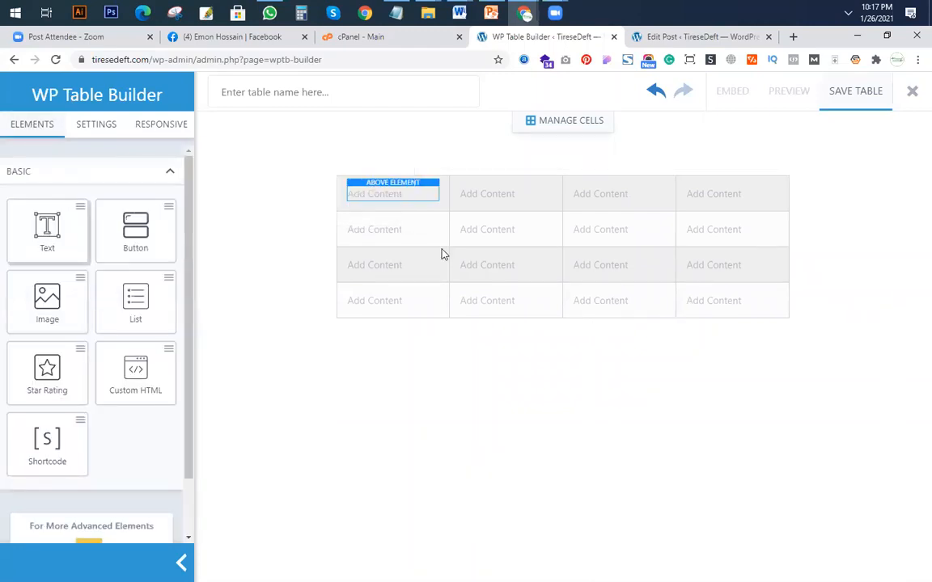
left_click(364, 196)
type("Product Title")
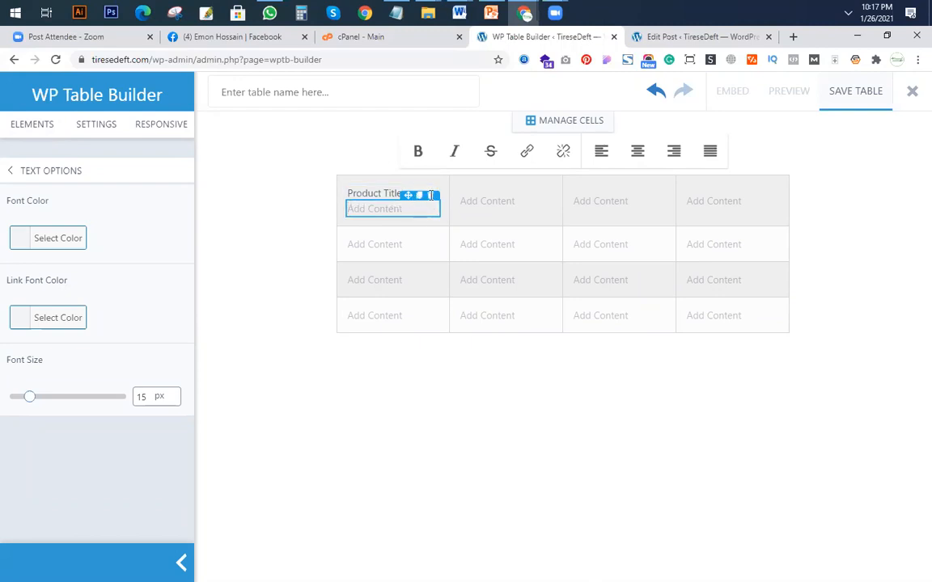
left_click(431, 195)
left_click(411, 195)
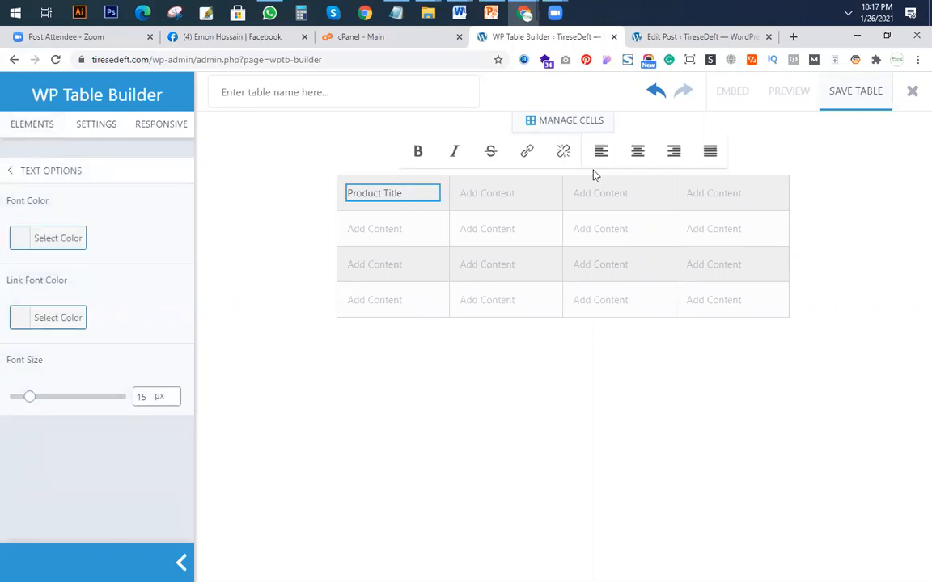
Make the "Product Title" heading bold and center-aligned.
left_click(420, 153)
left_click_drag(408, 195, 330, 201)
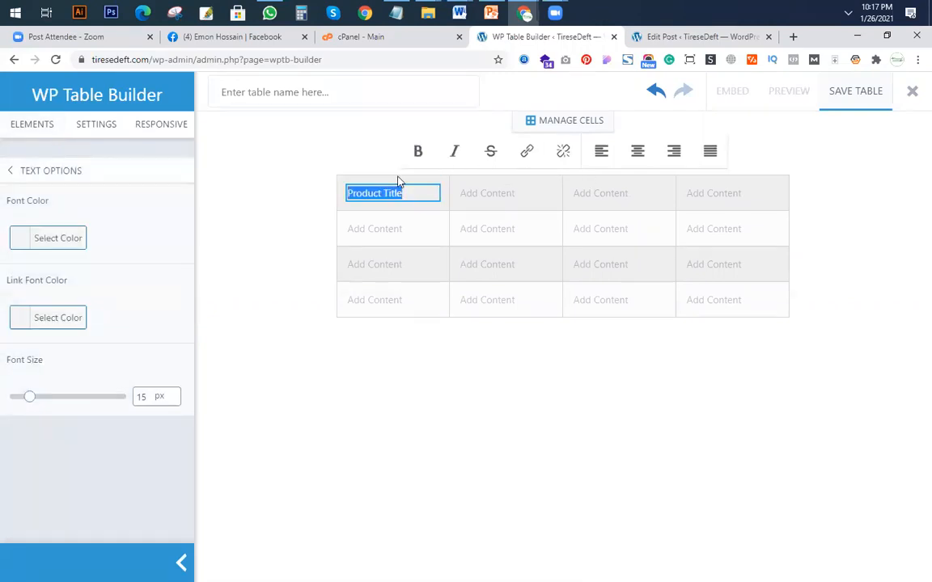
left_click(421, 154)
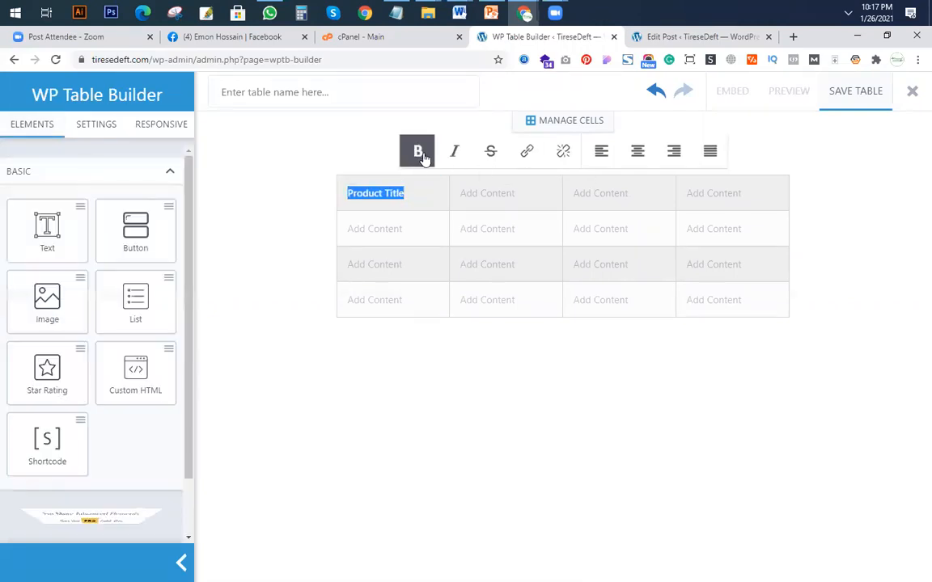
left_click(637, 153)
Place a copy of the "Product Title" heading in the second header cell and replace its text with "Key Feta".
left_click(380, 265)
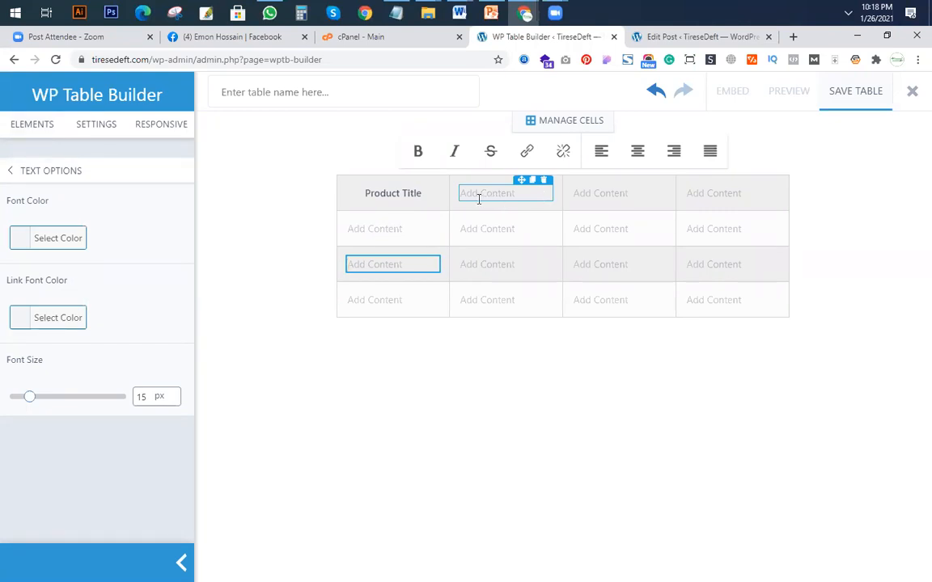
left_click_drag(419, 183, 512, 194)
triple_click(520, 191)
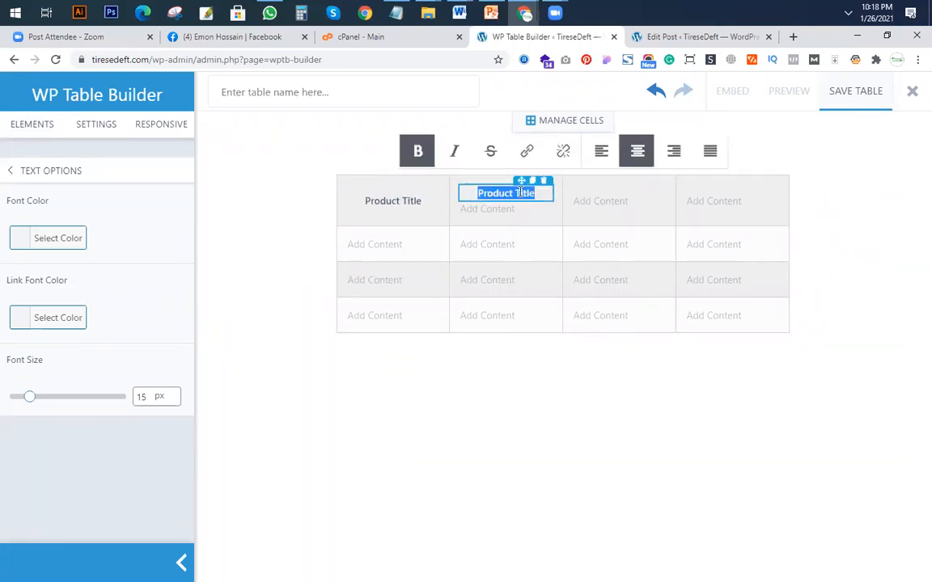
type("Key Feat")
Search Google for "juicerkings" in a new browser tab and open the Juicer Kings site in another tab.
left_click(793, 37)
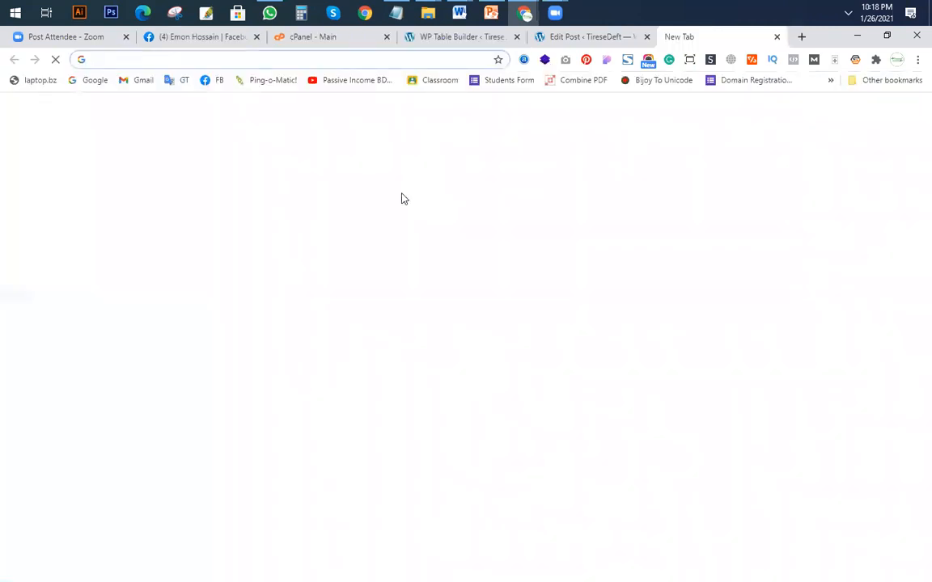
type("pro")
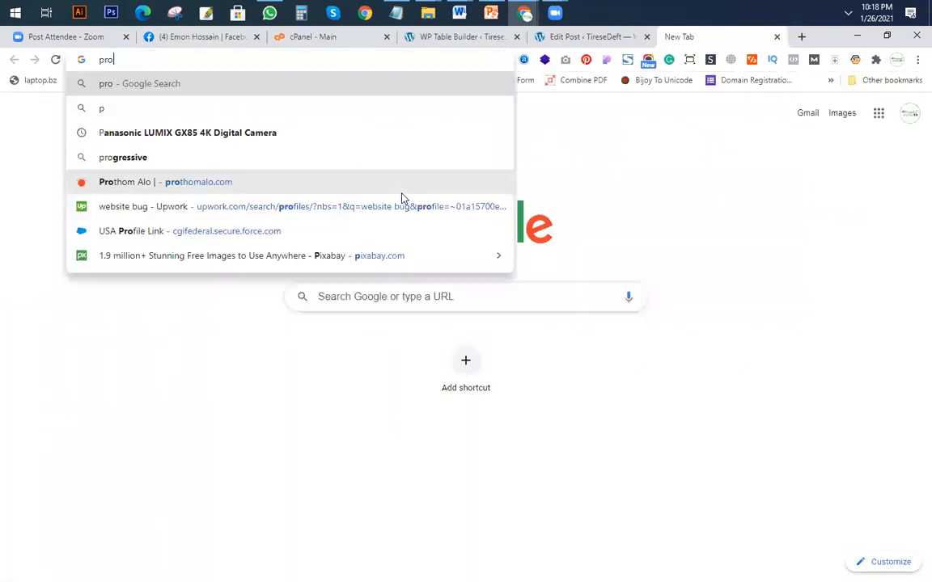
key("BackSpace")
key("BackSpace")
key("BackSpace")
type("ju")
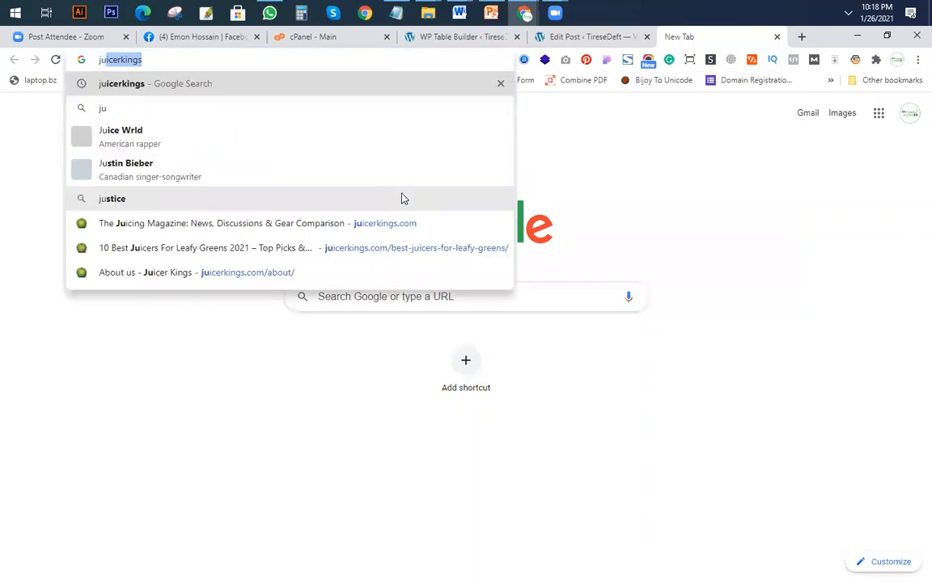
key("Return")
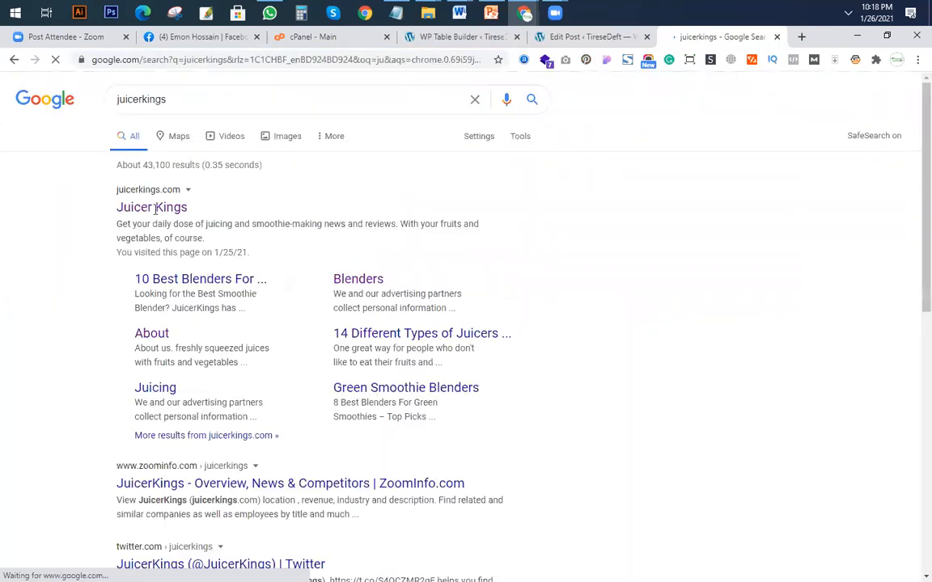
right_click(166, 210)
left_click(183, 219)
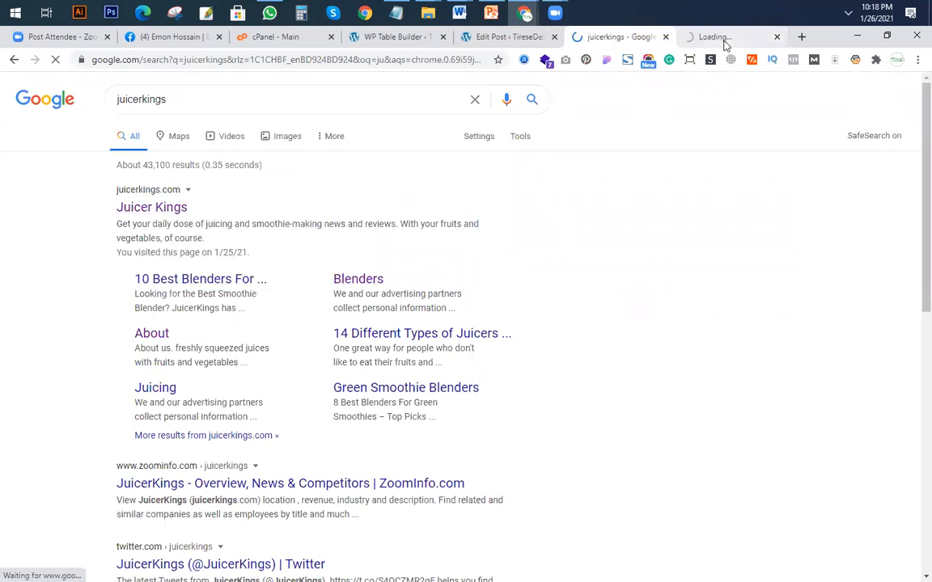
left_click(724, 40)
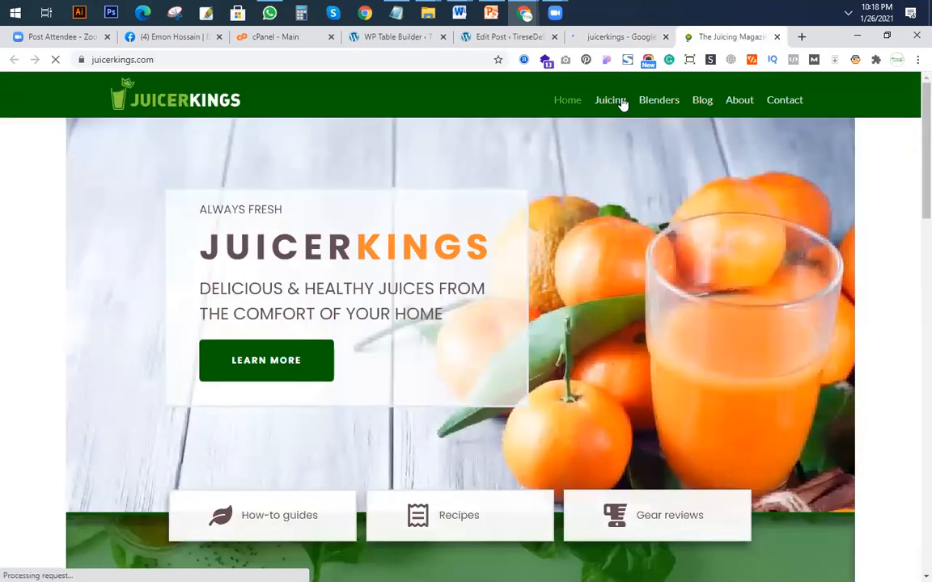
Open the site's Juicing page and, from it, the "8 Best Juicing Books of 2021" and "5 Best Budget Juicers 2021" articles.
mouse_move(622, 98)
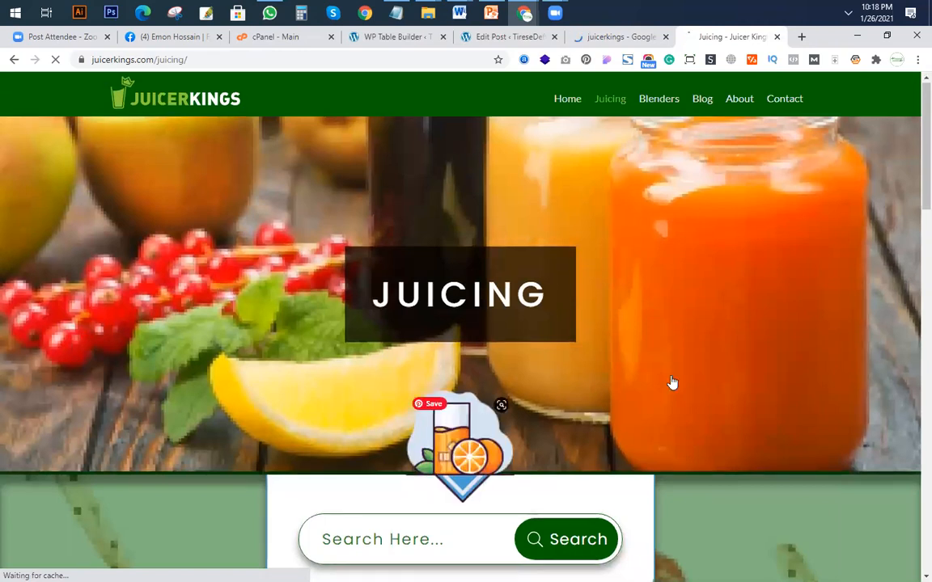
scroll(404, 231, "down", 15)
scroll(410, 352, "up", 3)
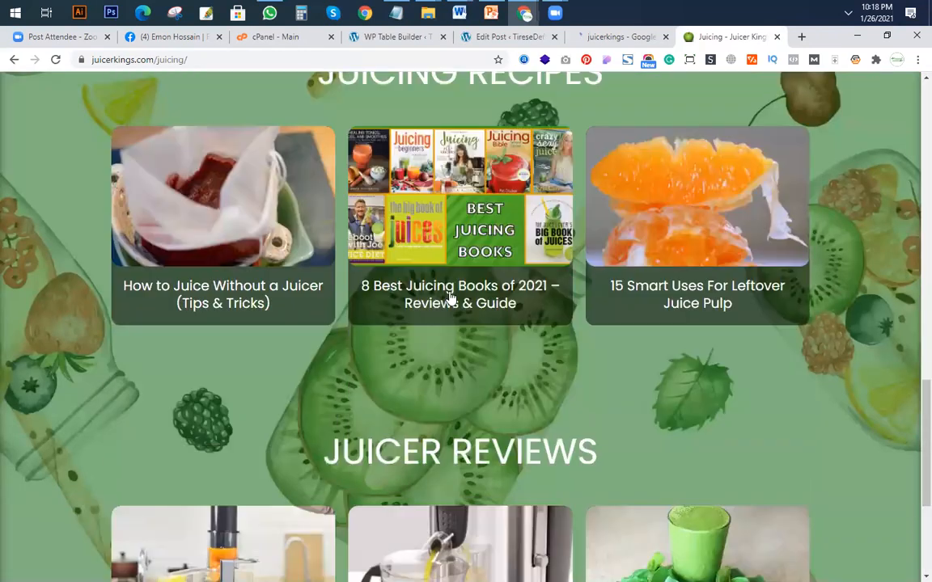
left_click(451, 298)
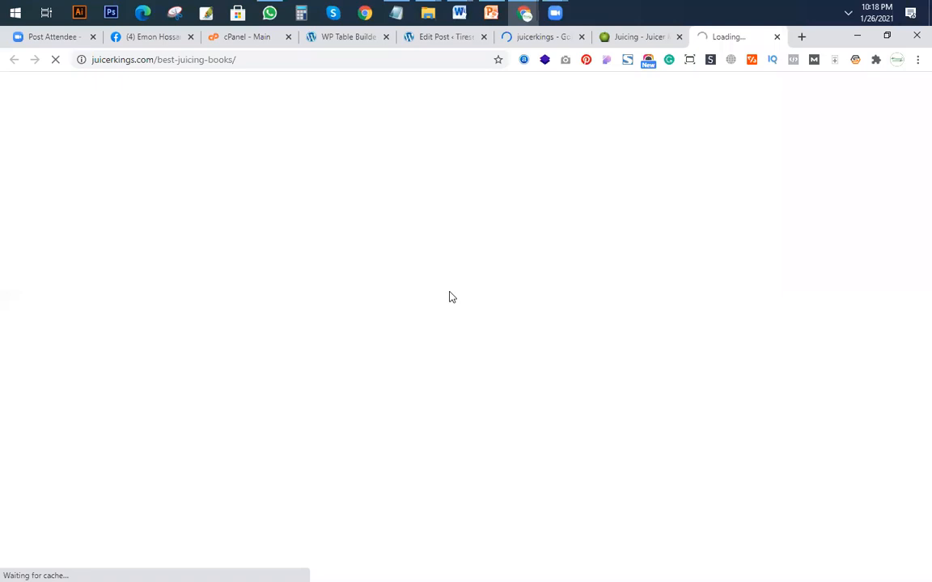
left_click(630, 36)
scroll(444, 480, "down", 5)
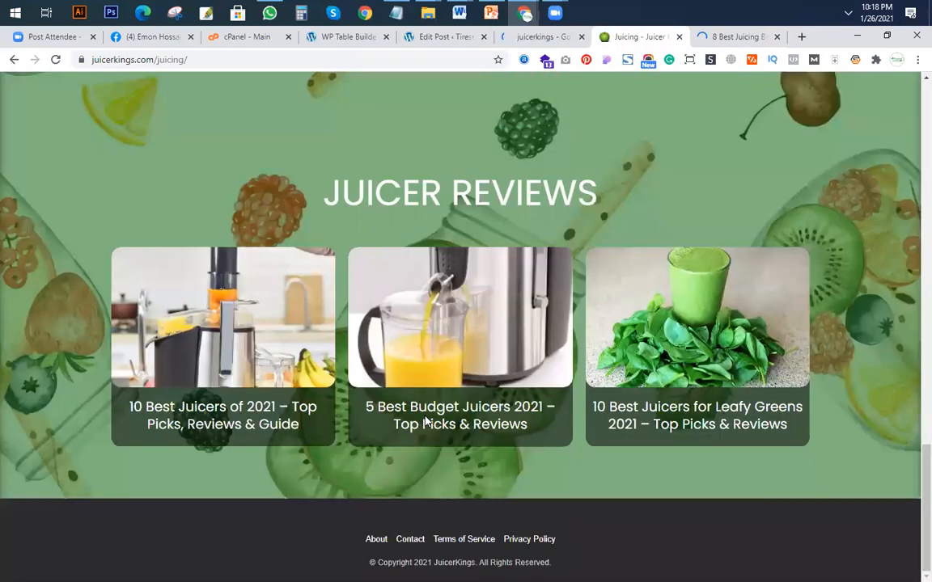
left_click(485, 356)
Examine the column headings and product details of the summary table in the "8 Best Juicing Books of 2021" article.
left_click(754, 38)
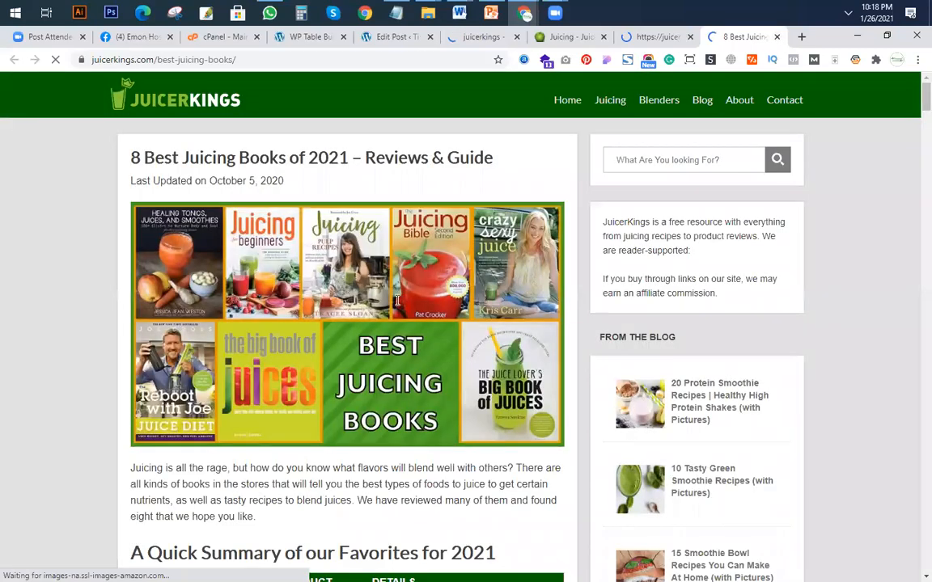
scroll(399, 301, "down", 5)
scroll(135, 354, "up", 2)
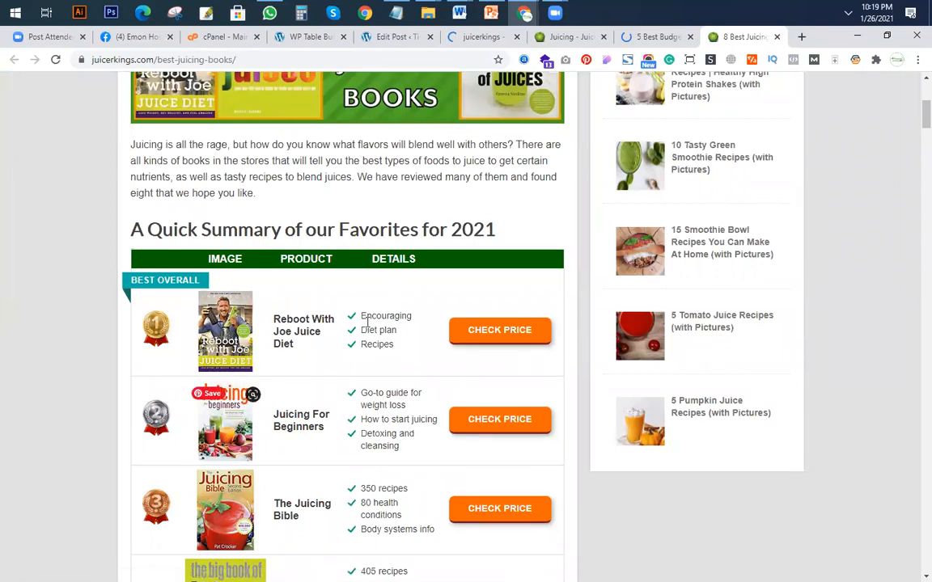
left_click_drag(359, 316, 397, 351)
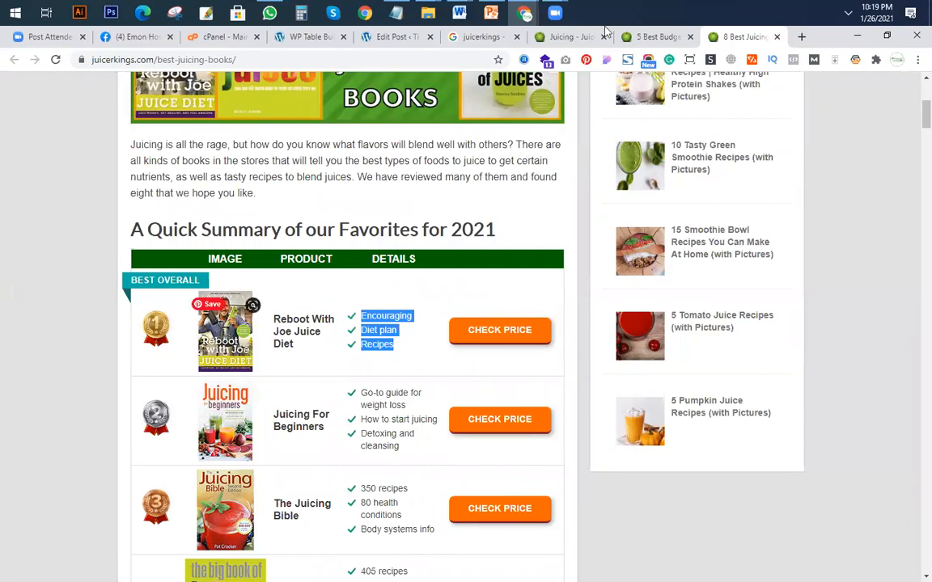
Return to WP Table Builder and change the second header cell's heading to "Product Details".
left_click(381, 37)
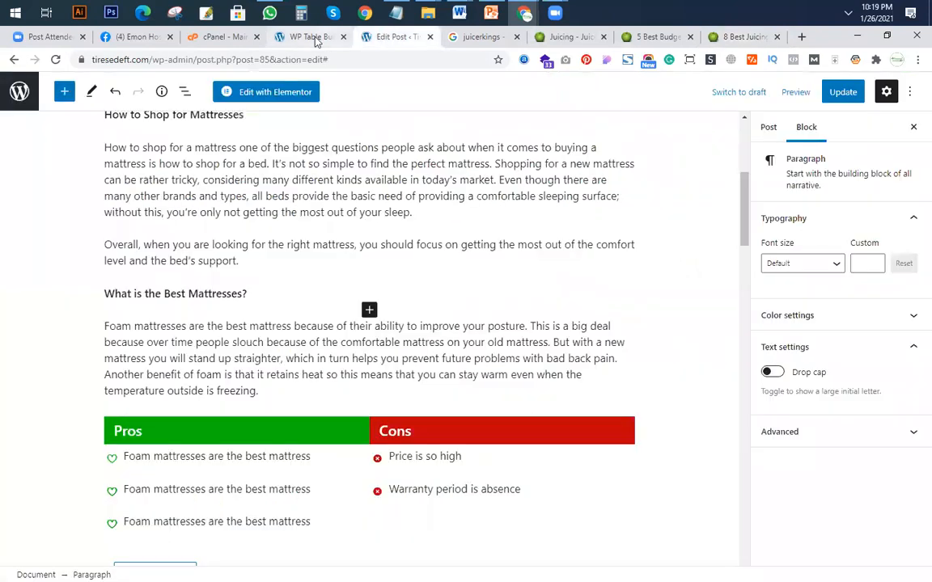
left_click(281, 41)
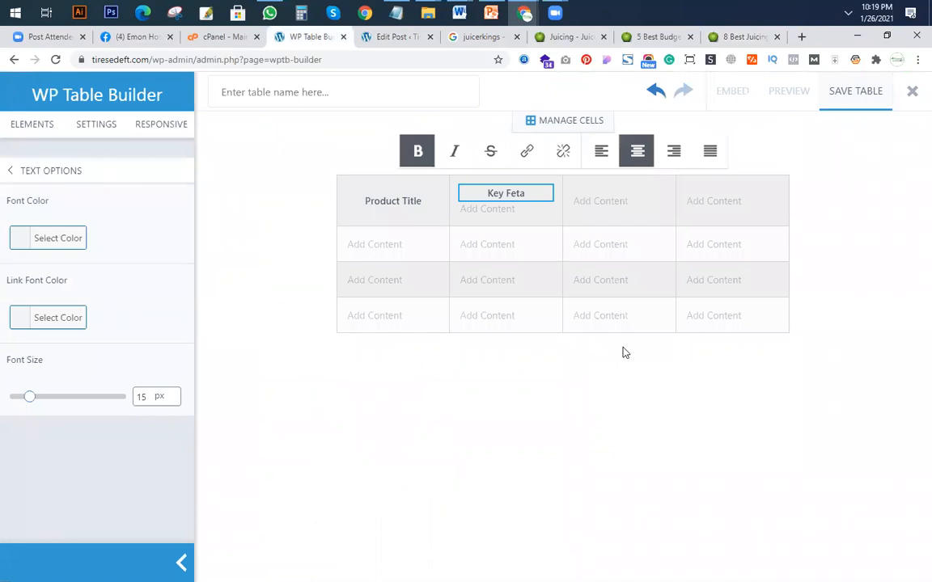
key("BackSpace")
key("BackSpace")
key("BackSpace")
key("BackSpace")
key("BackSpace")
key("BackSpace")
key("BackSpace")
key("BackSpace")
type("Products Details")
left_click(512, 194)
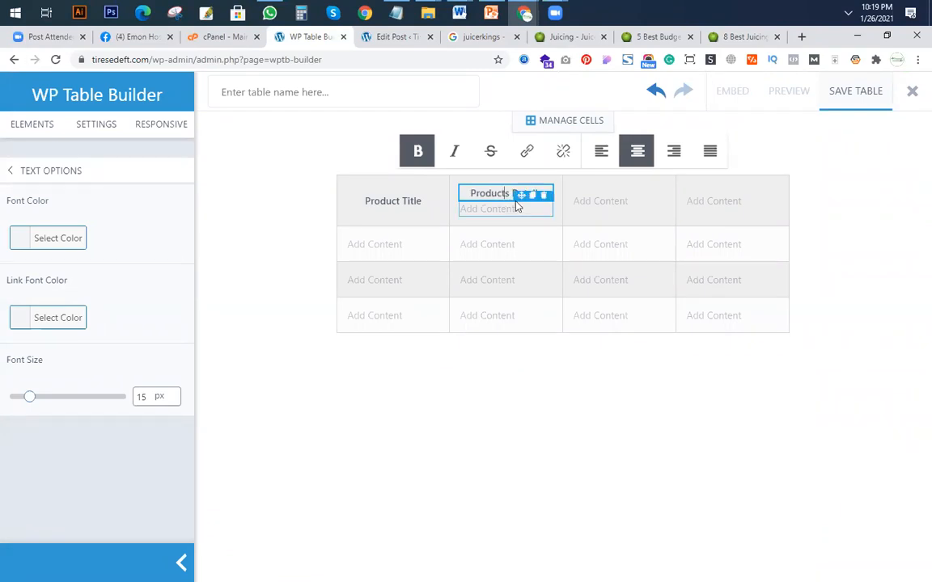
key("BackSpace")
Delete the empty text placeholder beneath the "Product Details" heading.
mouse_move(546, 205)
right_click(542, 200)
left_click(545, 197)
left_click(544, 196)
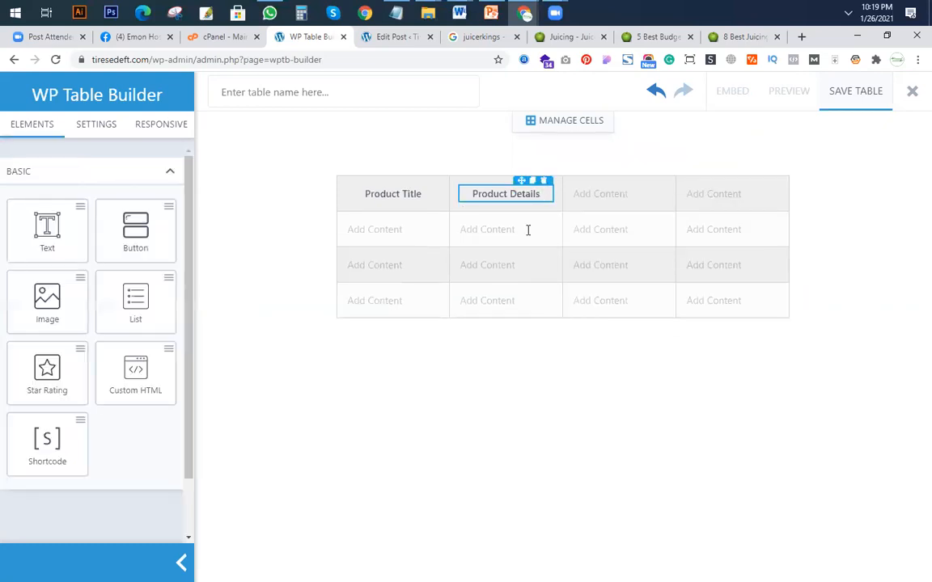
Fill the third header cell with a copy of the "Product Details" heading reworded as "Rating", removing the cell's empty placeholder.
left_click(531, 182)
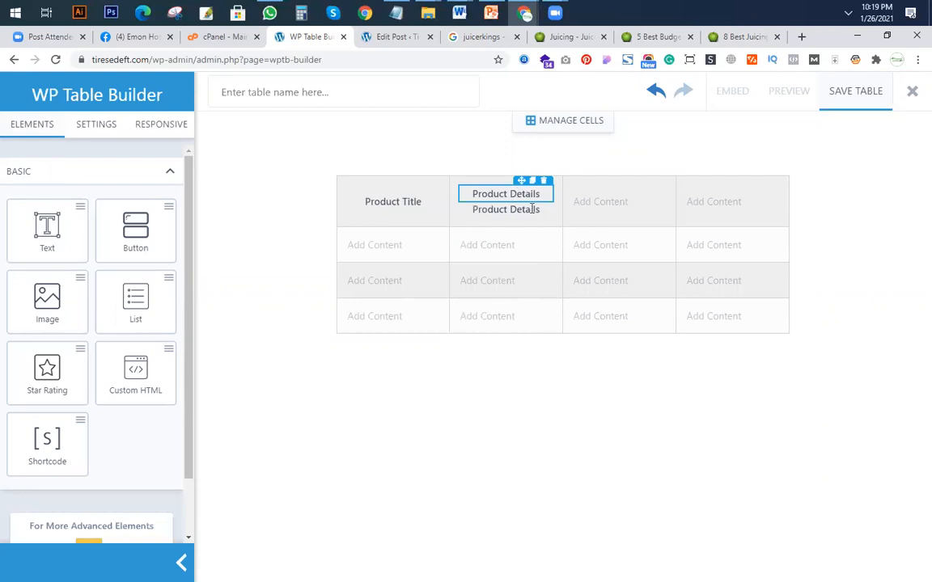
left_click_drag(501, 210, 617, 194)
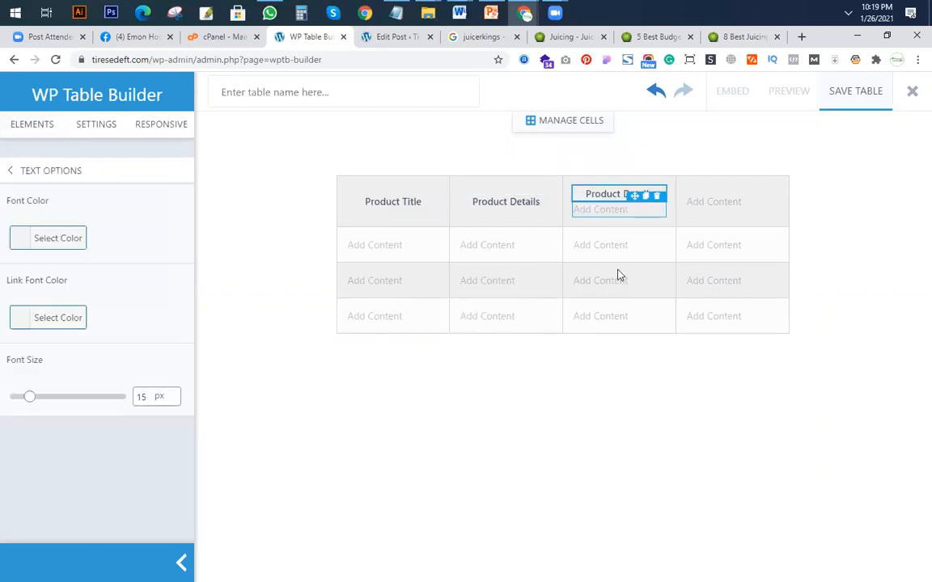
left_click(658, 196)
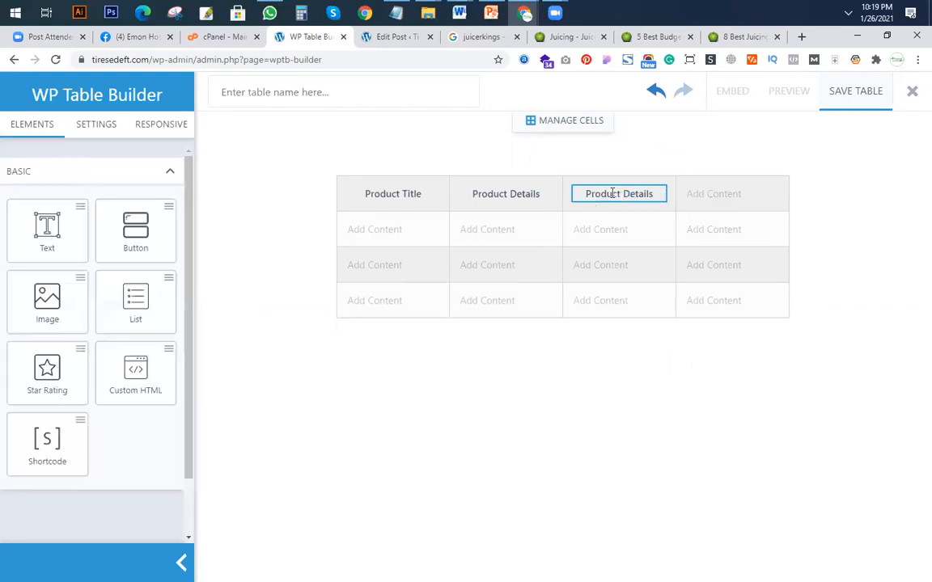
triple_click(611, 192)
type("Rating")
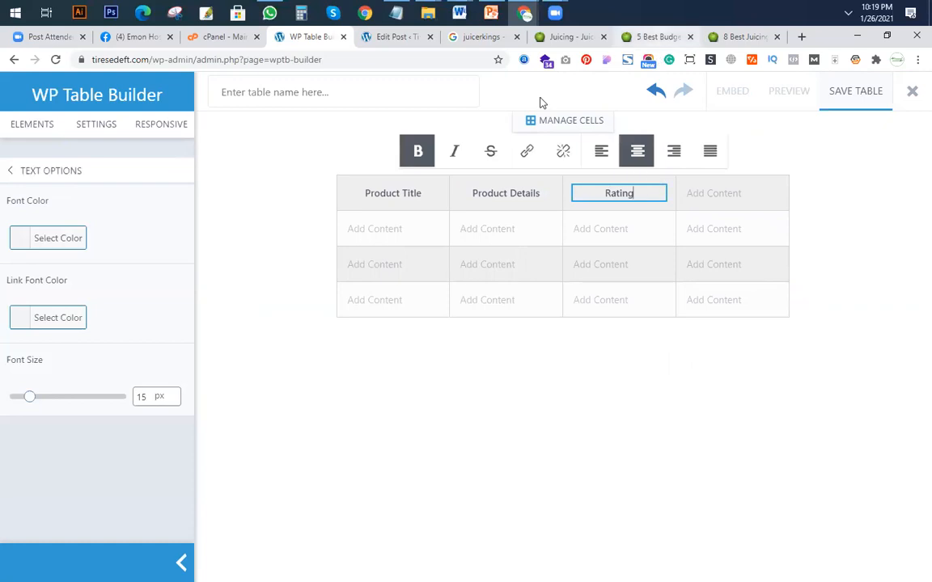
Change the third header cell's heading to "Ratings".
left_click(660, 39)
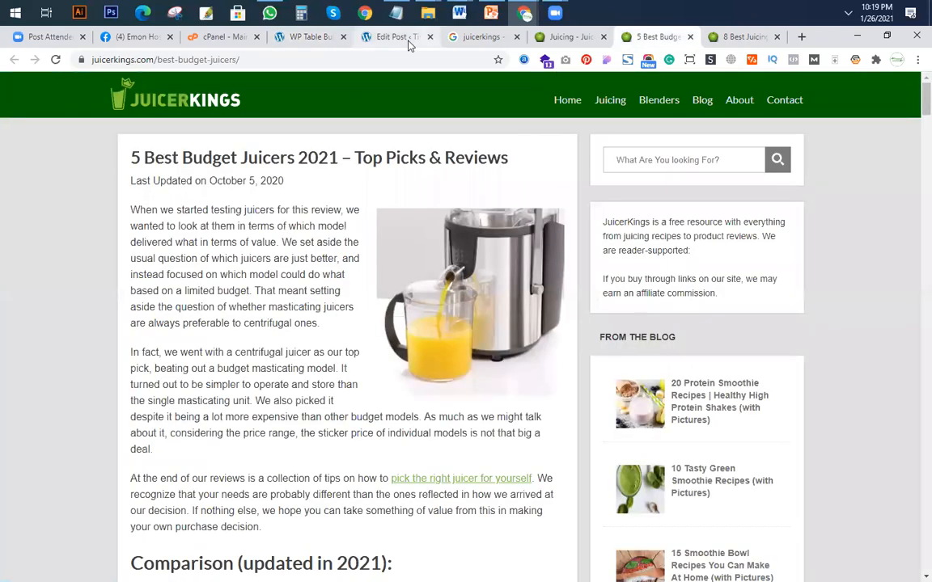
left_click(381, 37)
left_click(326, 42)
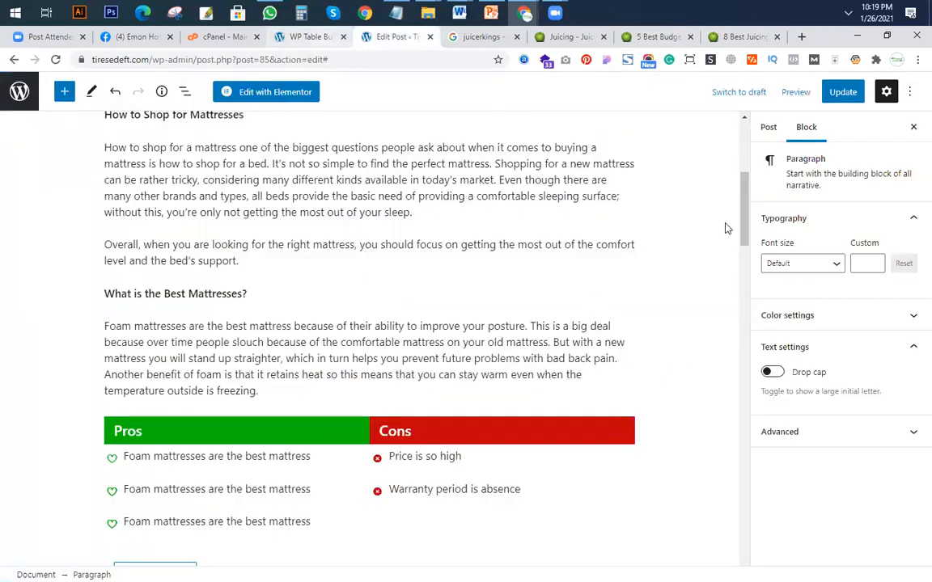
type("s")
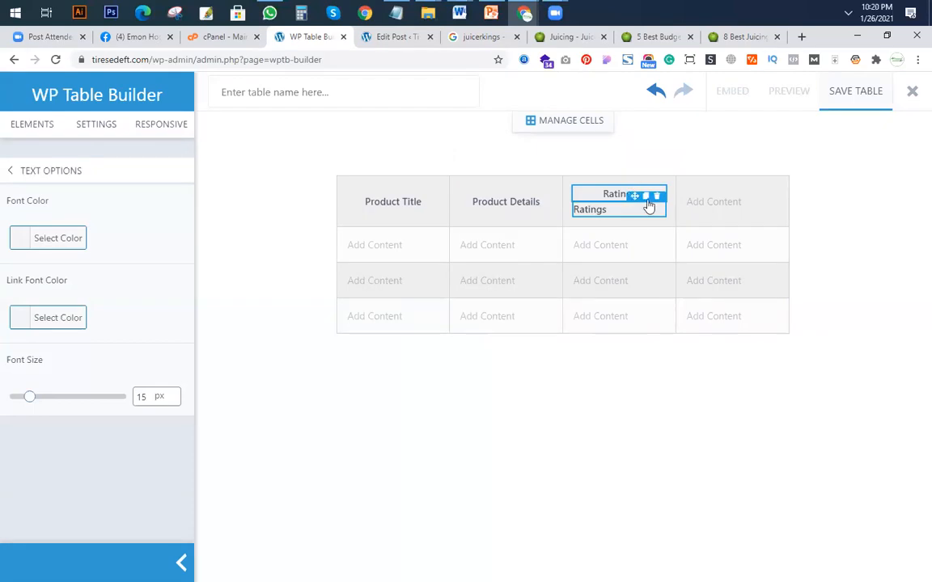
Place a copy of the "Ratings" heading in the fourth header cell and select its text.
left_click_drag(635, 196, 734, 210)
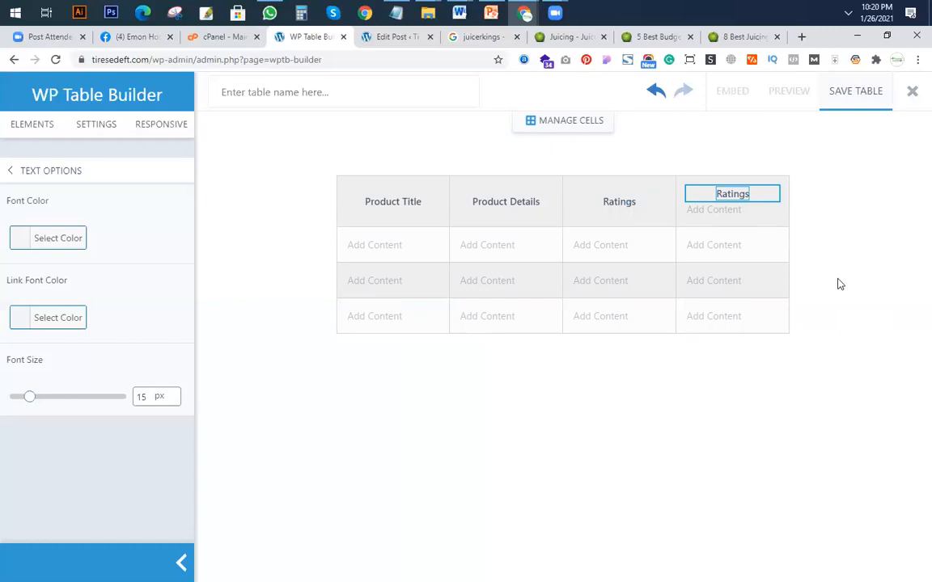
key("ctrl+a")
left_click(712, 196)
left_click_drag(712, 197, 756, 198)
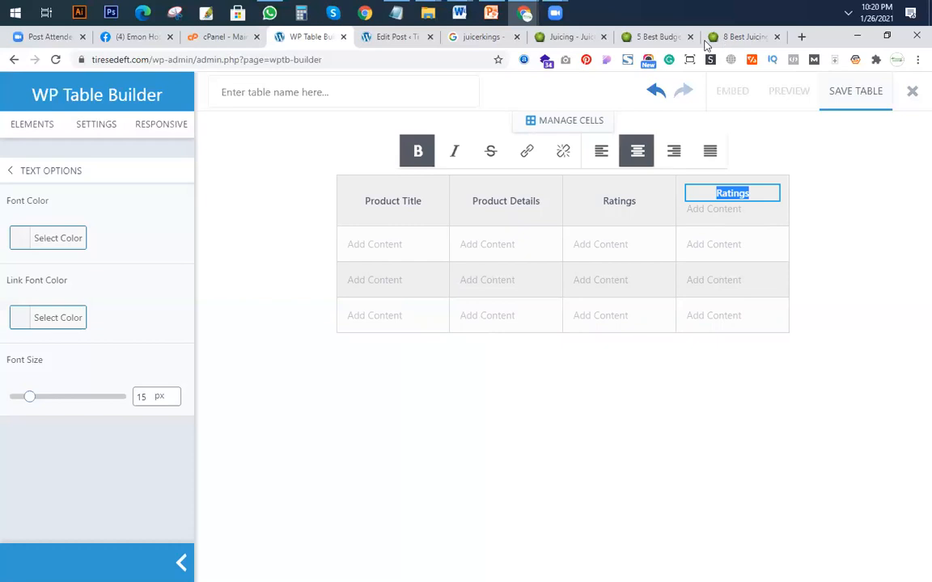
Examine the images, product names, details and price buttons in the summary table of the "8 Best Juicing Books of 2021" article.
left_click(738, 36)
scroll(363, 345, "down", 5)
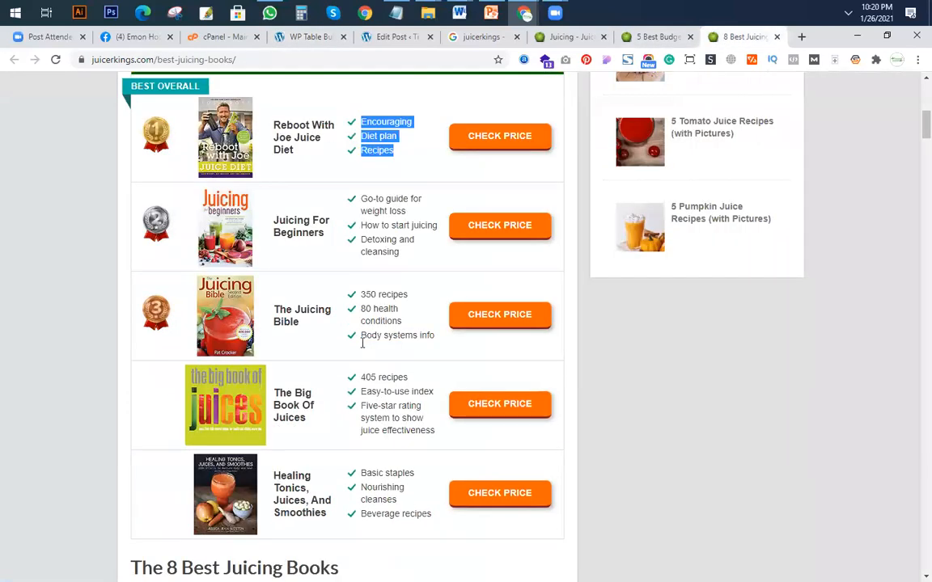
scroll(540, 250, "up", 3)
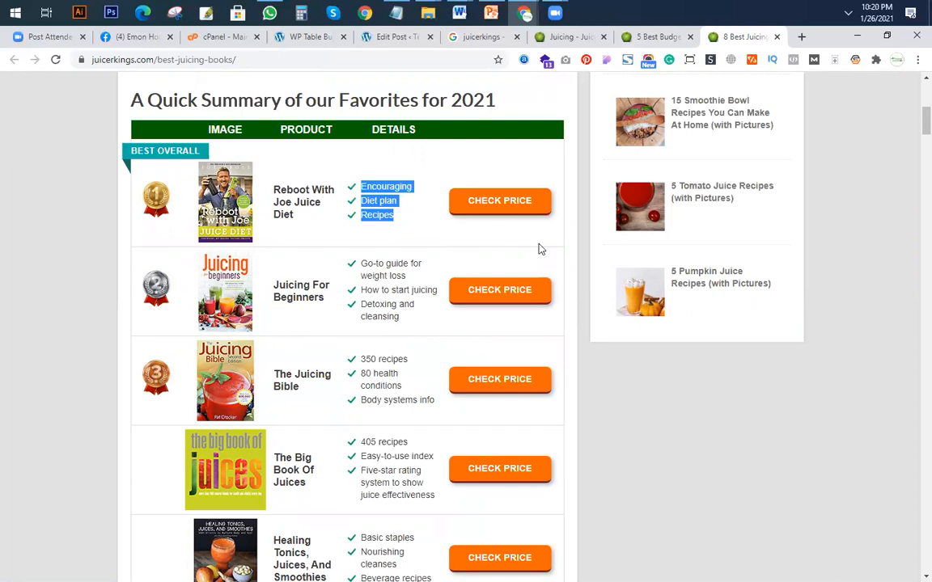
scroll(329, 318, "up", 5)
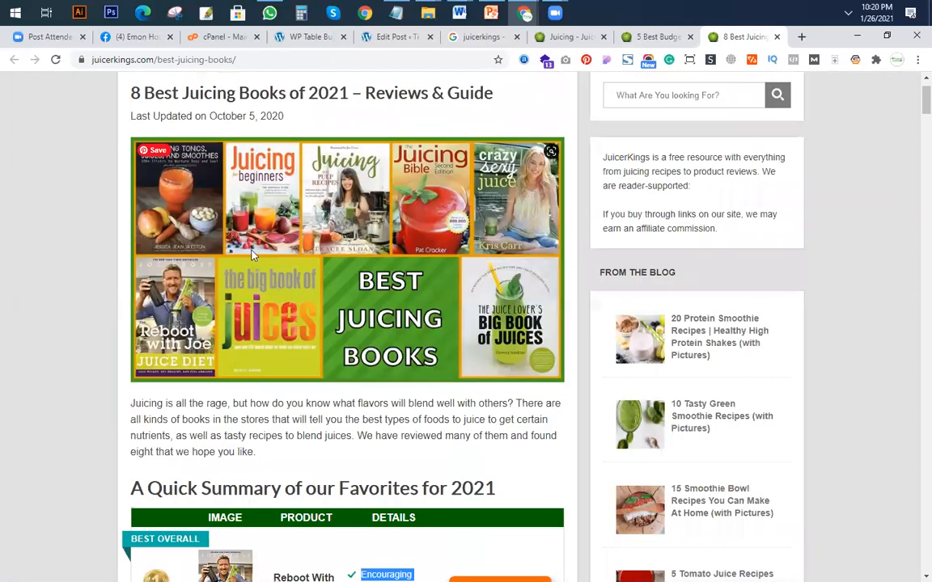
scroll(259, 256, "down", 6)
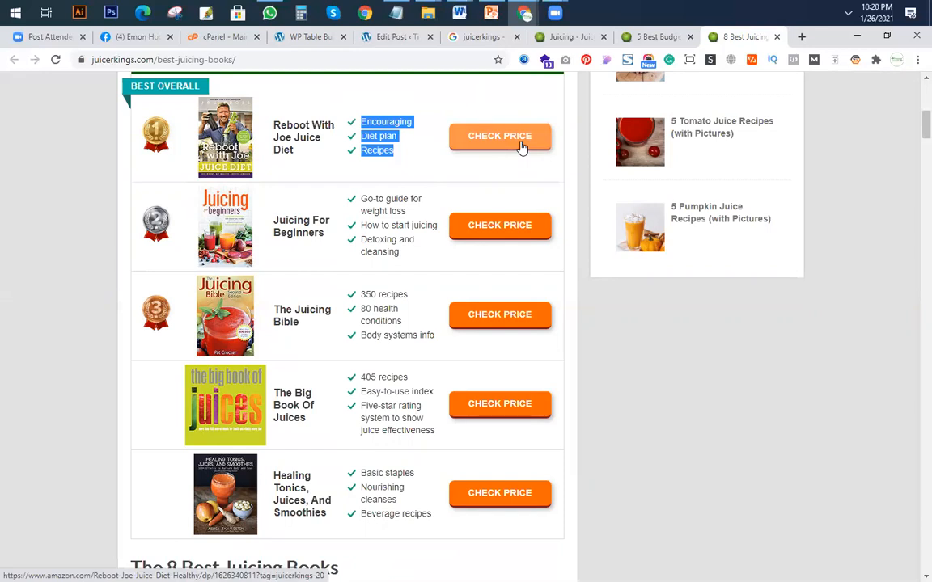
left_click(307, 40)
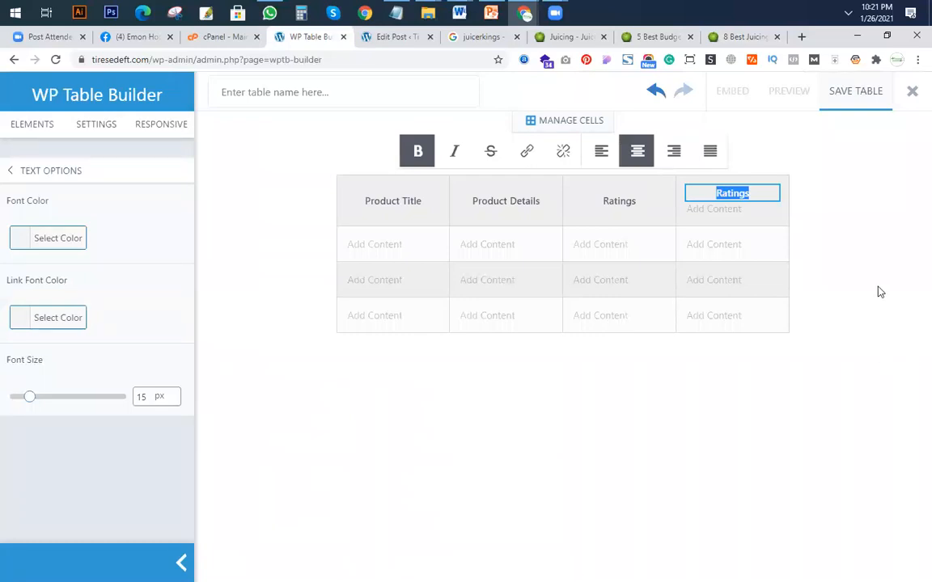
Replace the copied heading in the table's fourth header cell with "Image".
key("BackSpace")
type("Produc")
key("BackSpace")
key("BackSpace")
type("duct")
key("BackSpace")
key("BackSpace")
key("BackSpace")
key("BackSpace")
key("BackSpace")
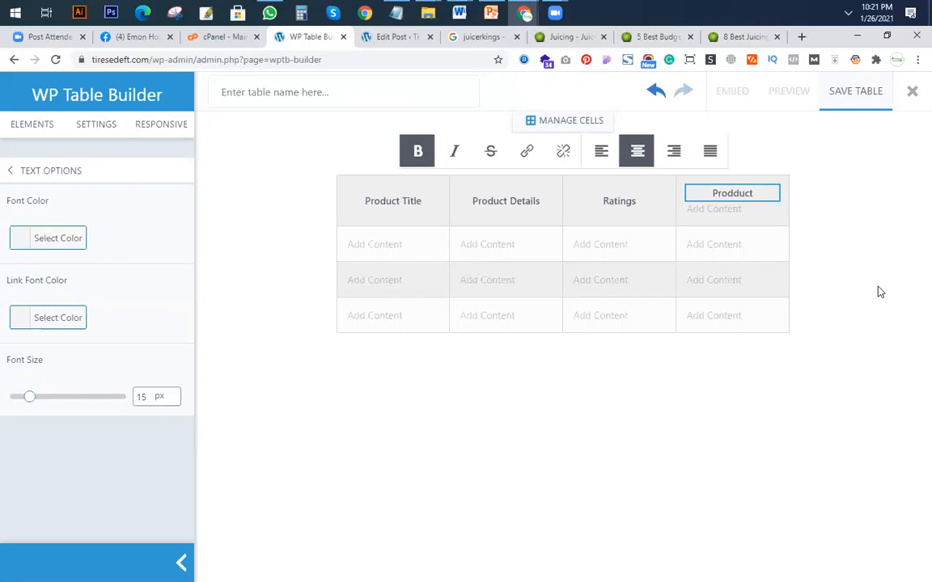
key("BackSpace")
key("BackSpace")
key("BackSpace")
type("Image")
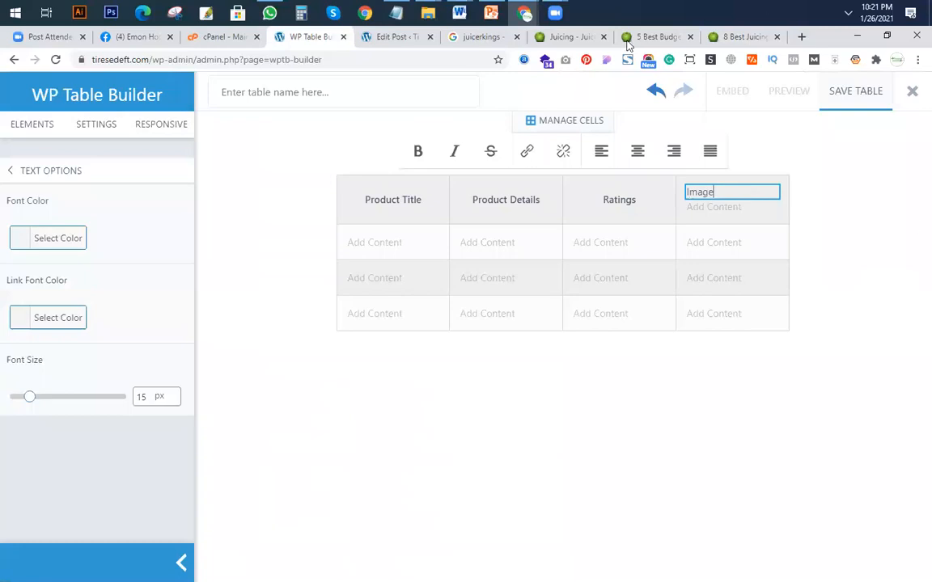
Compare the table's headings with the comparison table in the "5 Best Budget Juicers 2021" article, ending back in WP Table Builder.
left_click(573, 38)
left_click(660, 36)
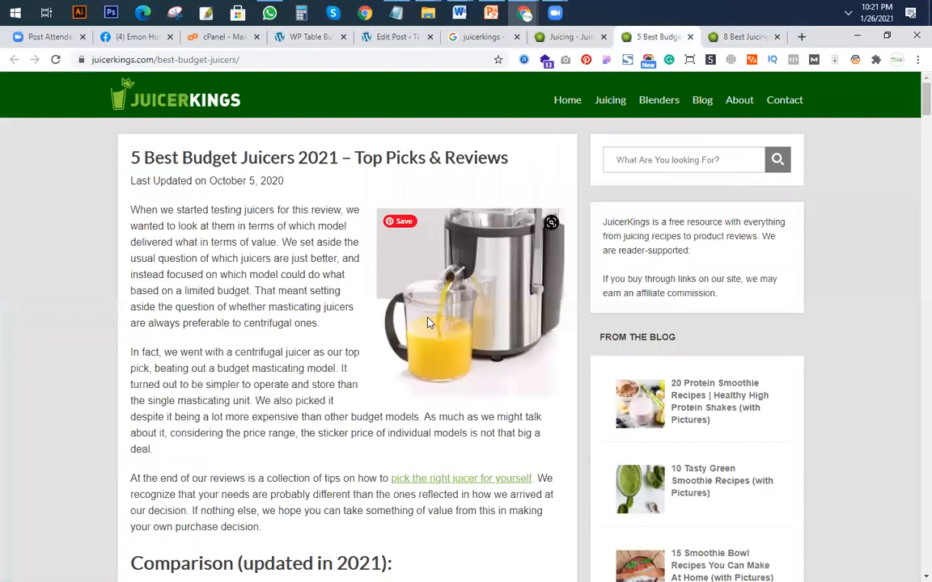
scroll(444, 339, "down", 13)
scroll(445, 343, "up", 9)
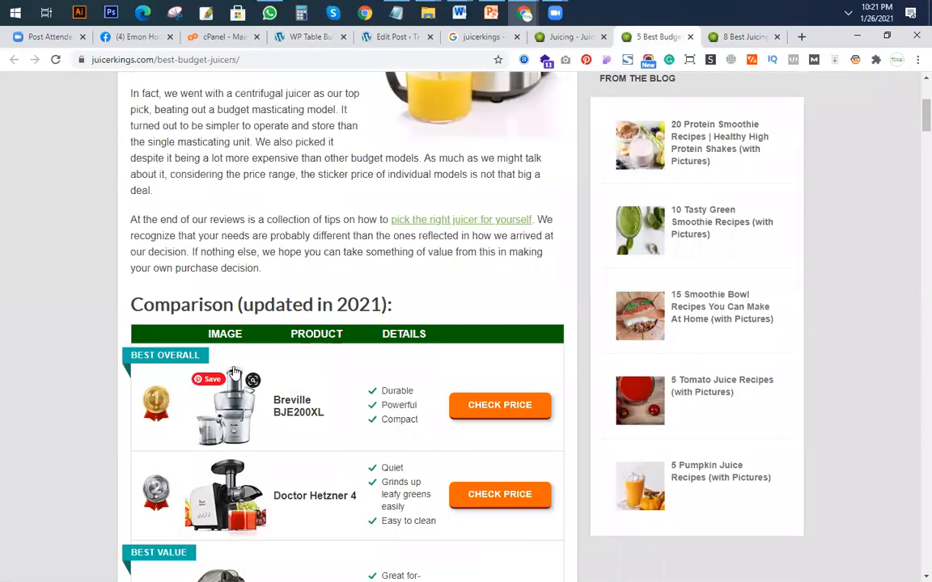
left_click(293, 39)
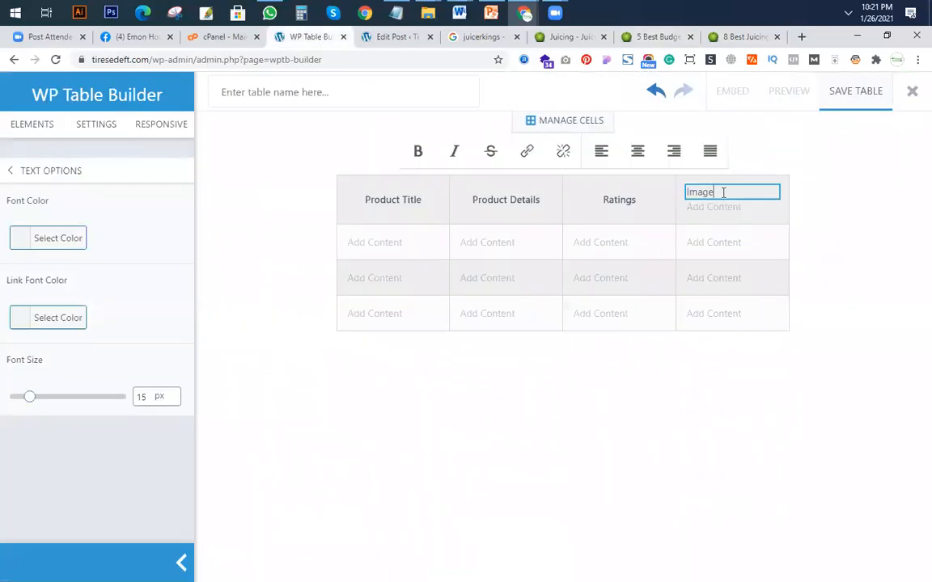
left_click(654, 36)
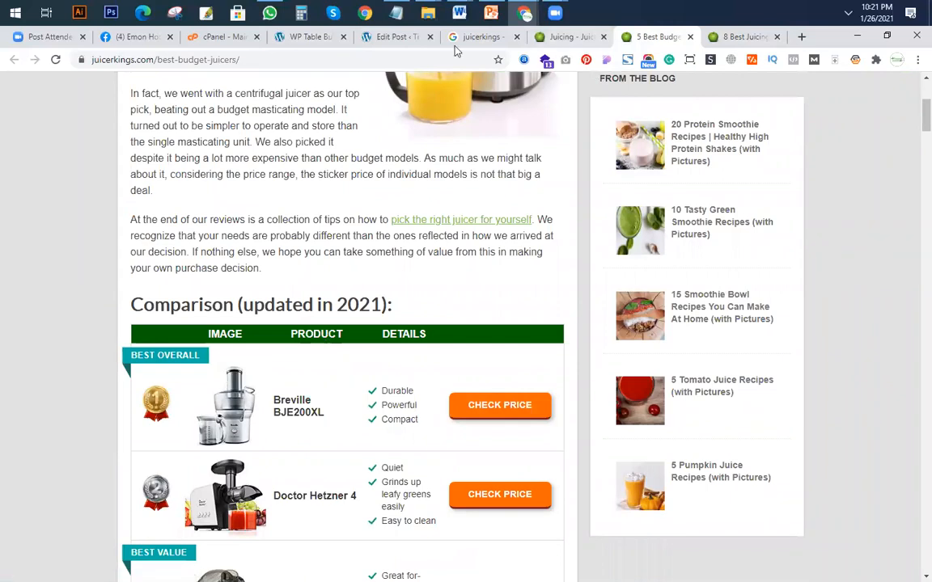
left_click(395, 37)
left_click(302, 35)
Try to make the "Image" heading in the fourth header cell bold and centred.
left_click(819, 232)
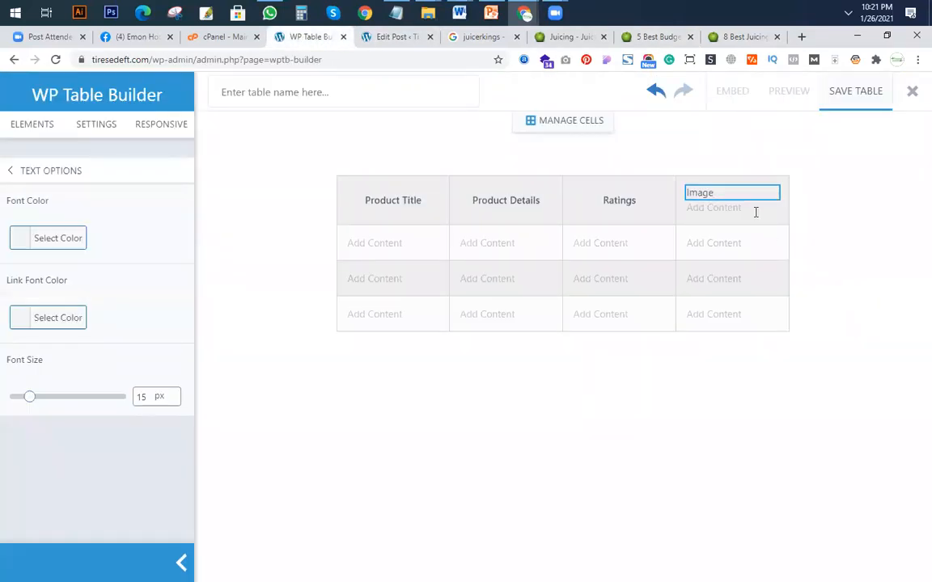
left_click(758, 192)
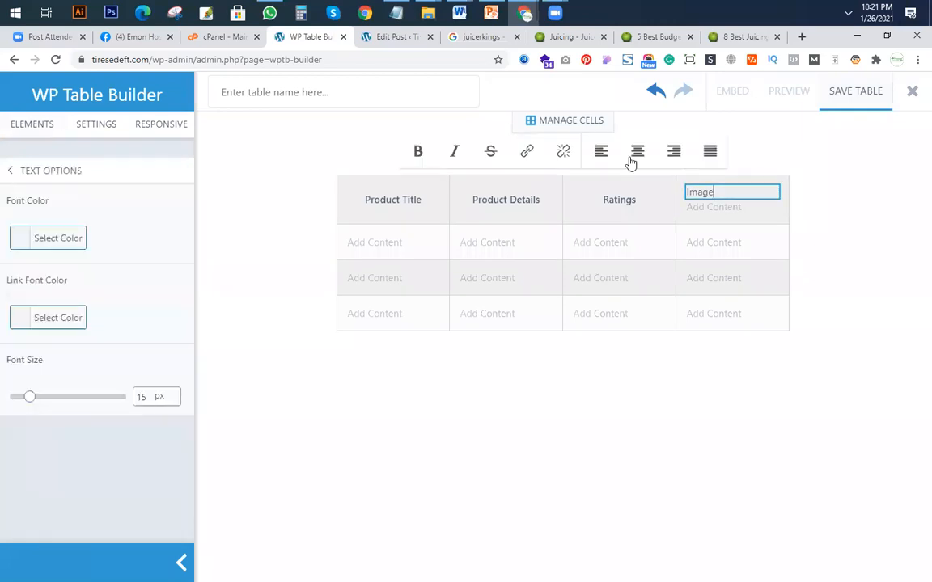
left_click_drag(718, 194, 688, 202)
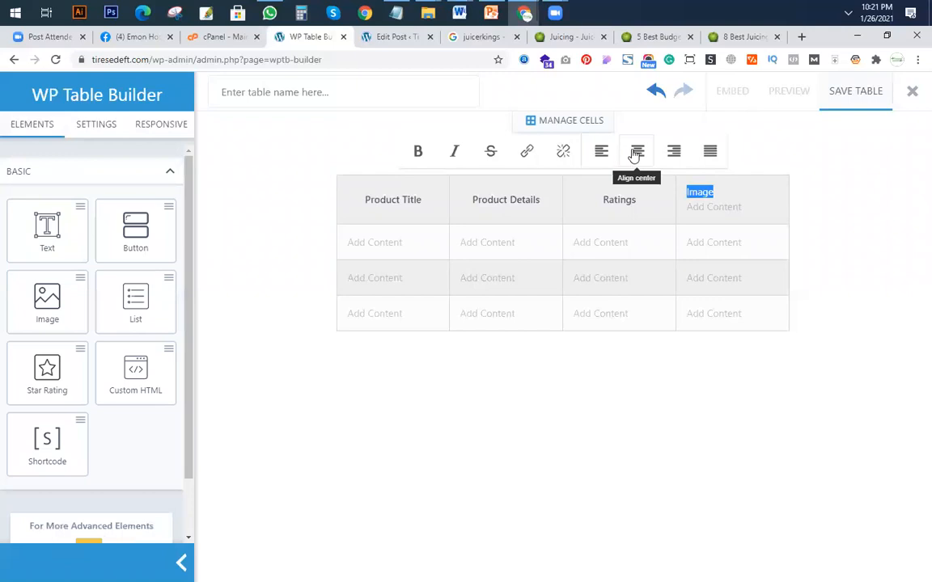
left_click(419, 156)
left_click(643, 202)
left_click(713, 194)
left_click_drag(714, 193, 645, 182)
left_click(638, 160)
Delete the "Image" heading from the fourth header cell.
left_click(730, 199)
left_click(768, 190)
left_click(771, 182)
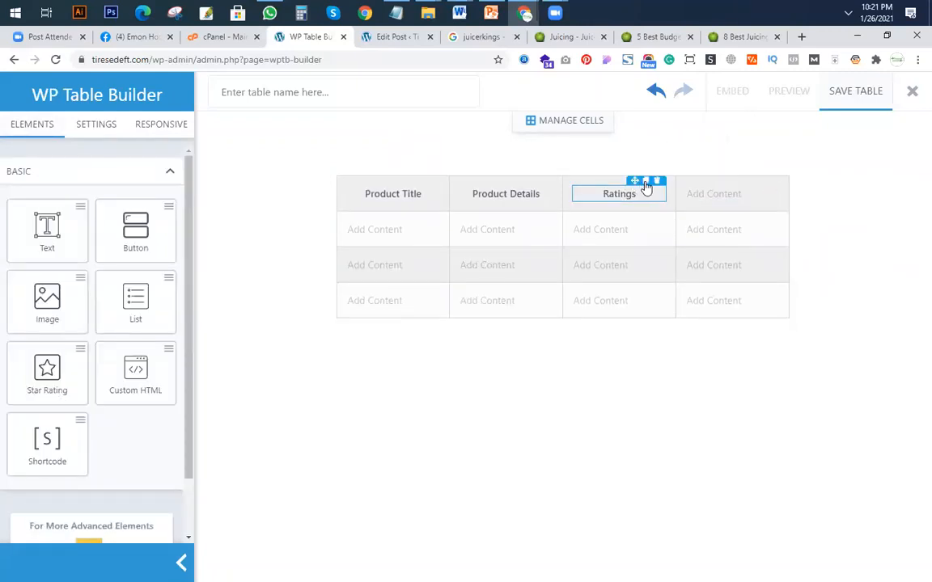
Fill the fourth header cell with a copy of the "Ratings" heading reworded as "Images", removing the cell's empty placeholder.
left_click(646, 182)
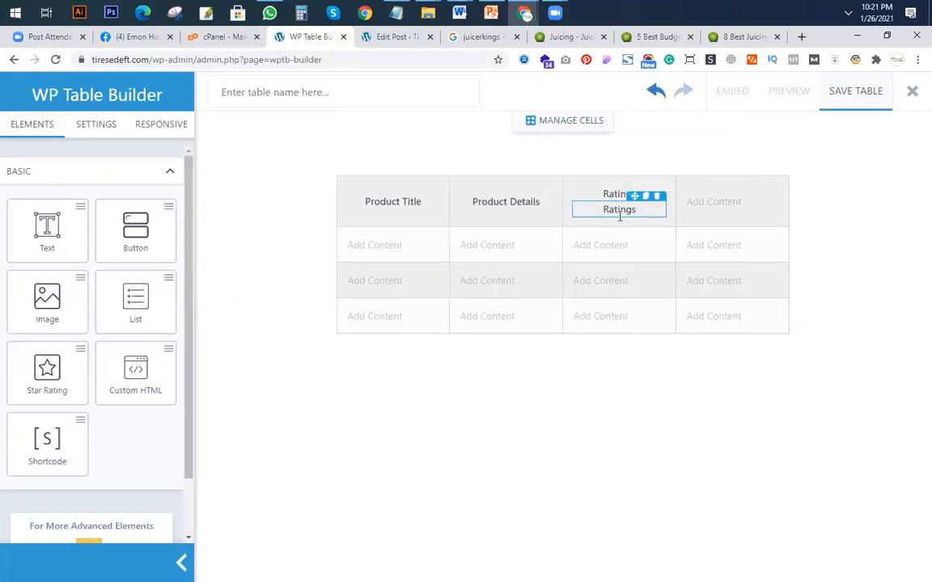
left_click_drag(635, 196, 718, 202)
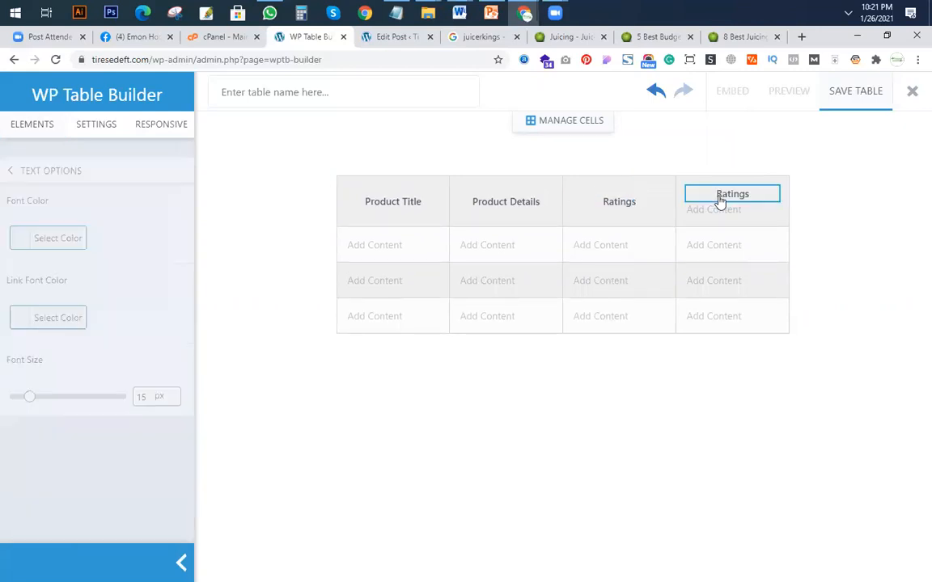
left_click(729, 195)
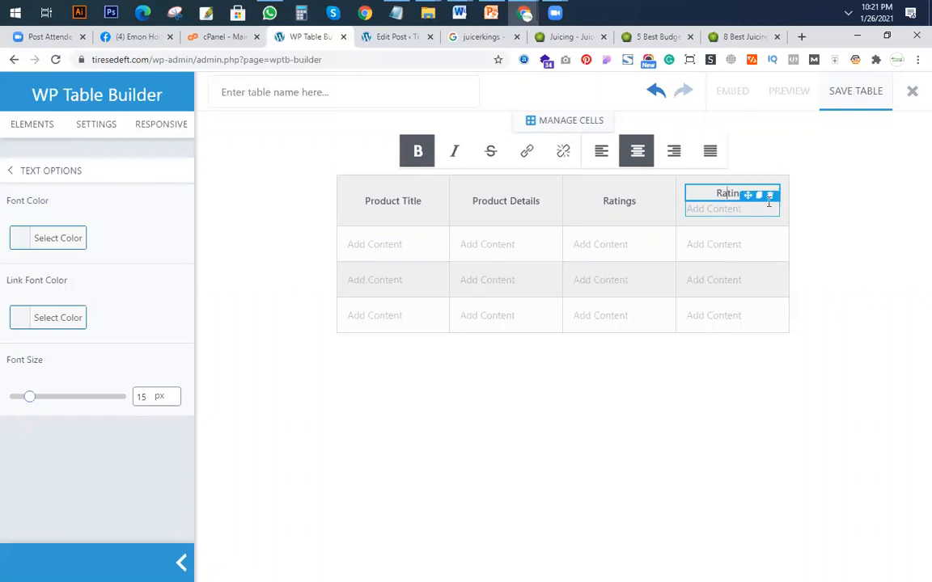
double_click(736, 194)
type("Images")
left_click(829, 278)
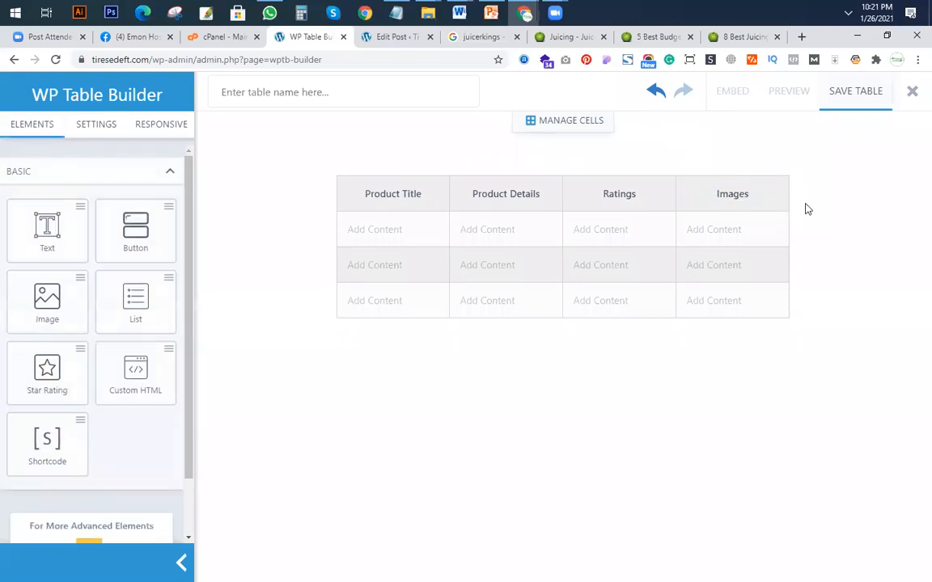
Add one column at the table's right end and one row at its bottom.
left_click(577, 123)
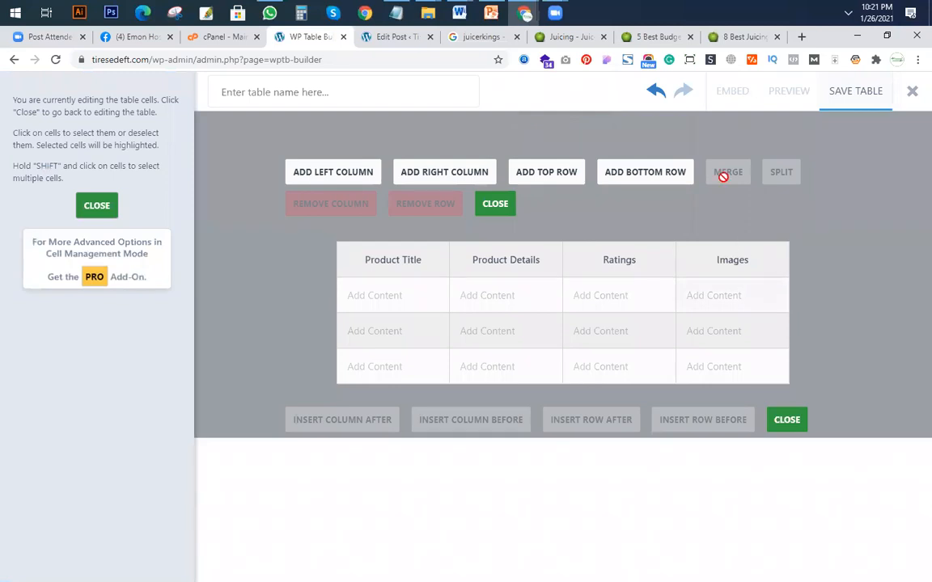
left_click(460, 179)
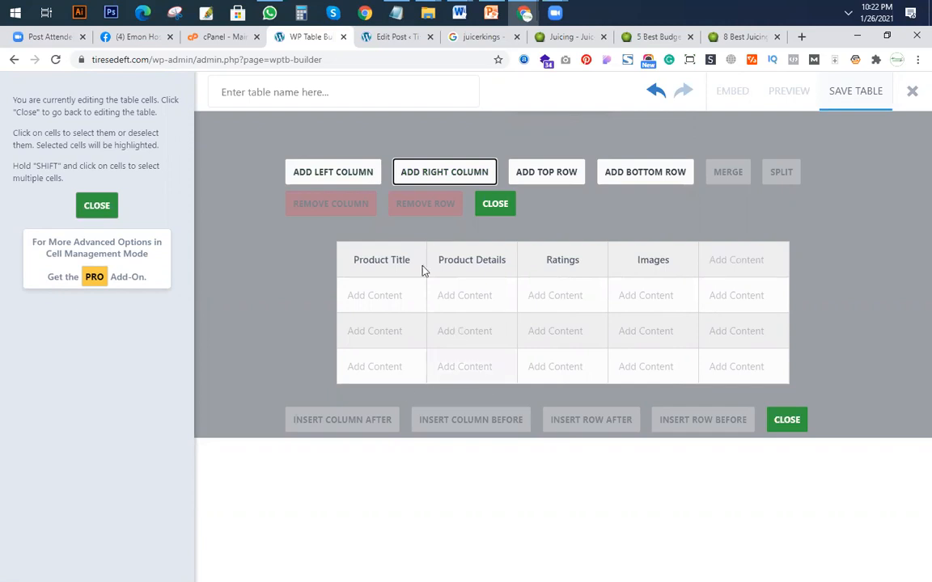
left_click(639, 176)
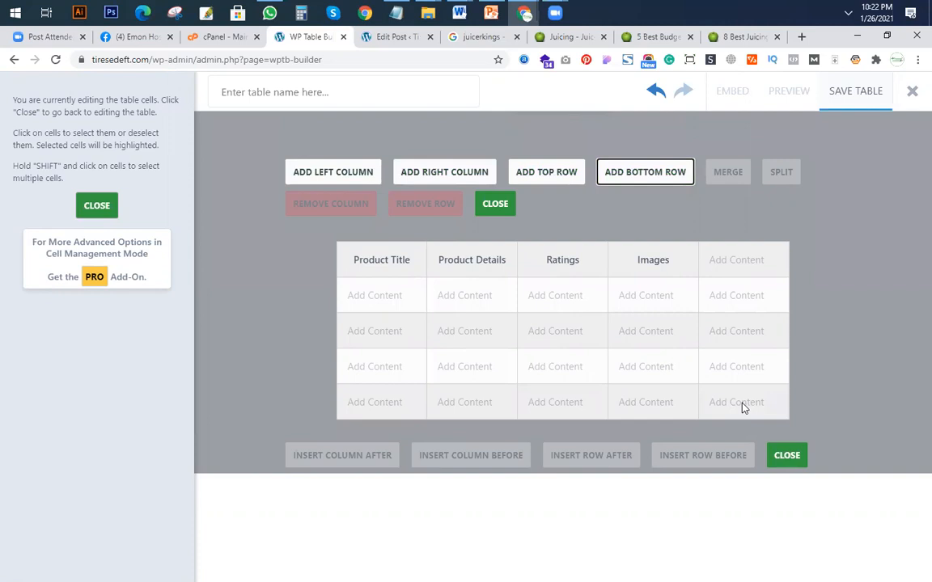
left_click(500, 209)
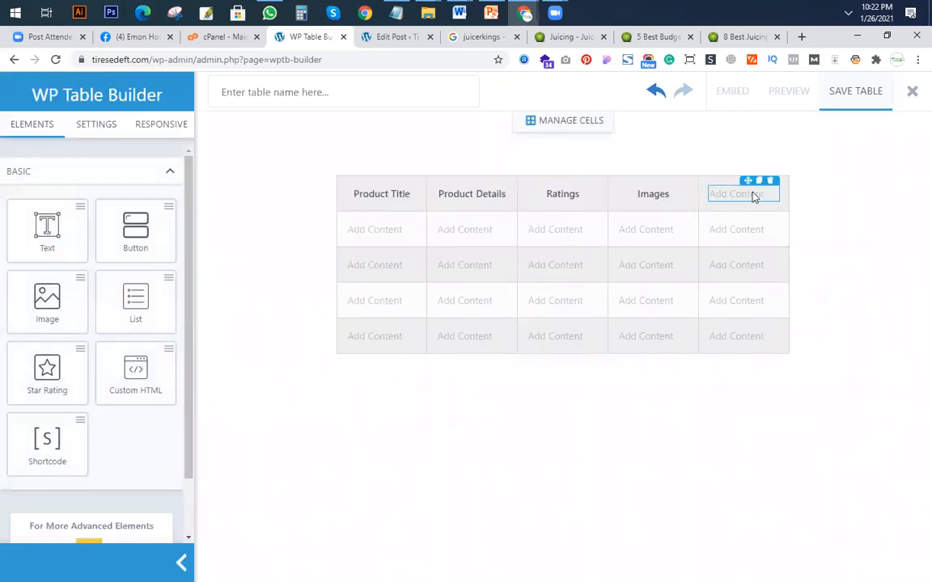
Place a copy of the "Images" heading in the fifth header cell and reword it as "Check on Amazon".
left_click_drag(657, 184, 753, 195)
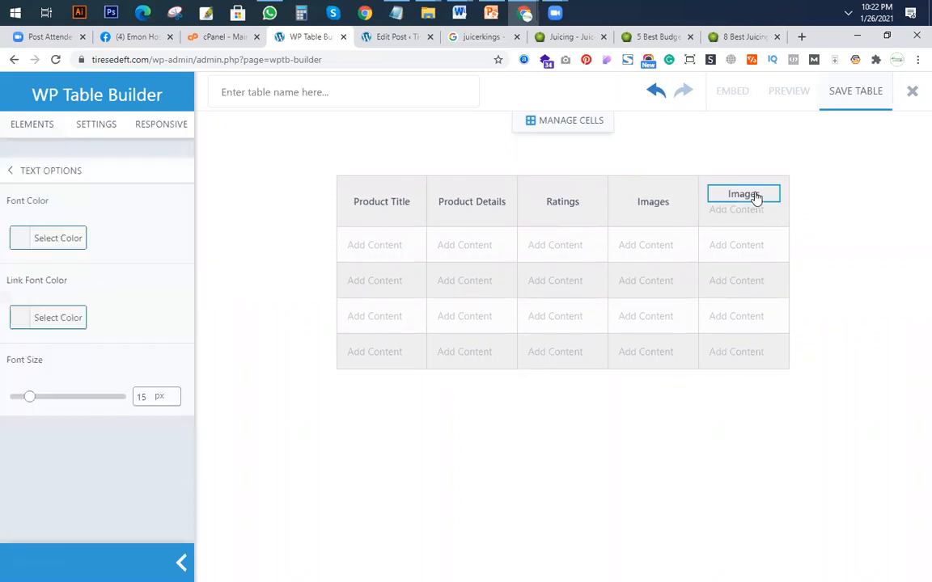
double_click(761, 194)
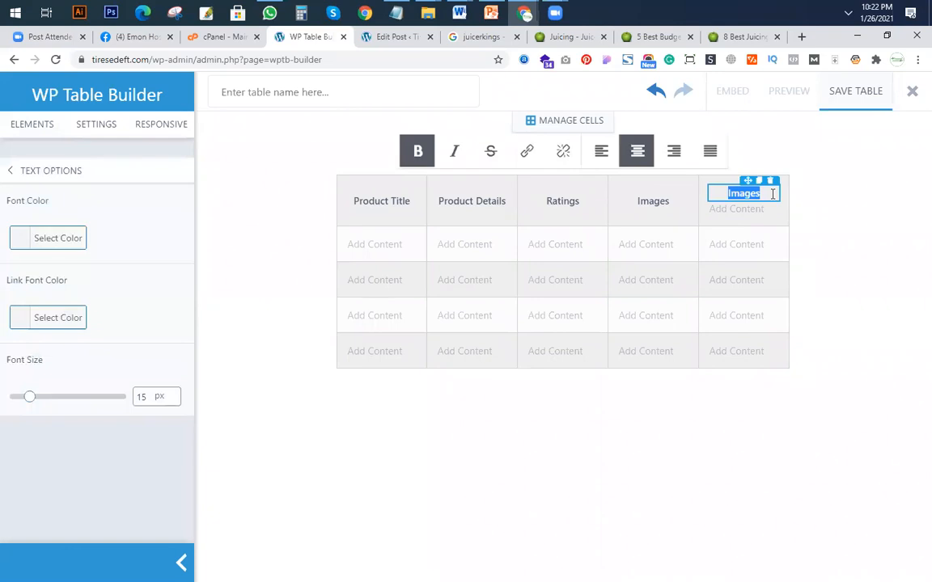
type("L")
type("heck on A")
type("mazon")
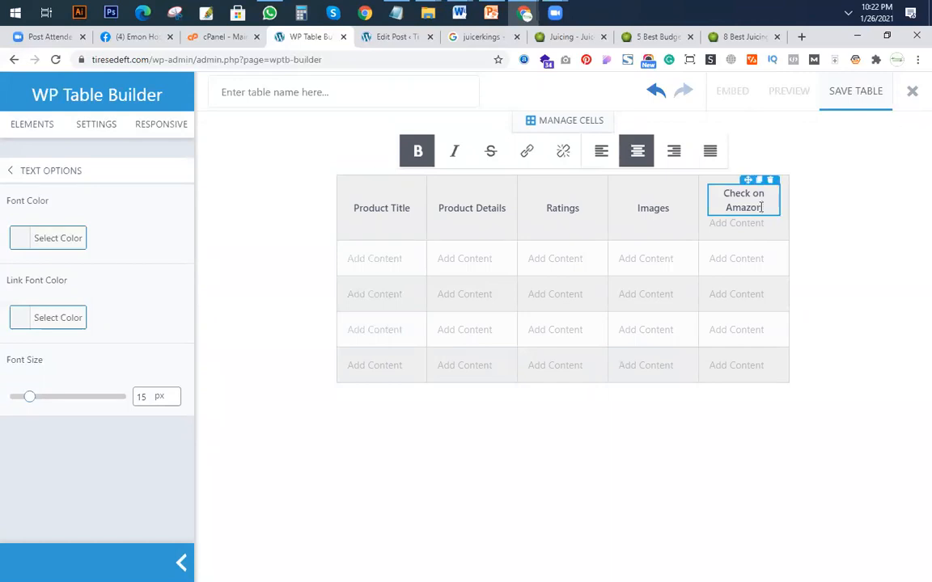
left_click(816, 220)
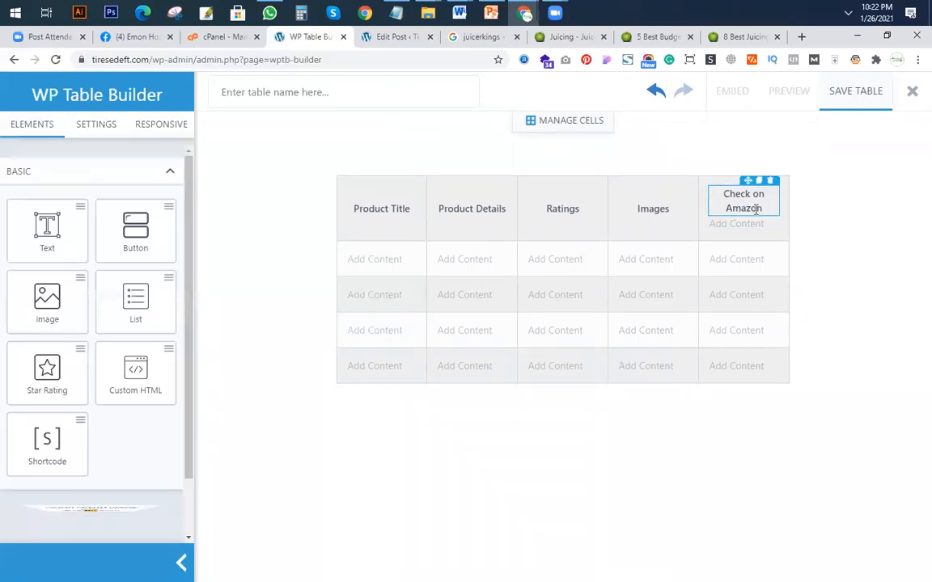
Reword the fifth header cell's heading as "Buy this prodct" and delete the empty placeholder beneath it.
triple_click(767, 206)
key("BackSpace")
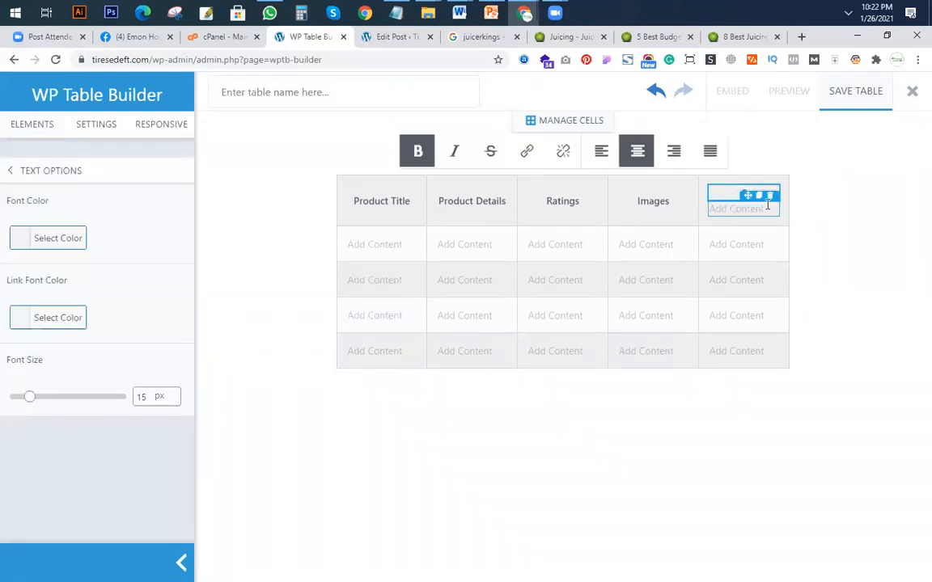
type("Get th")
key("ctrl+a")
type("Buy th")
left_click(770, 196)
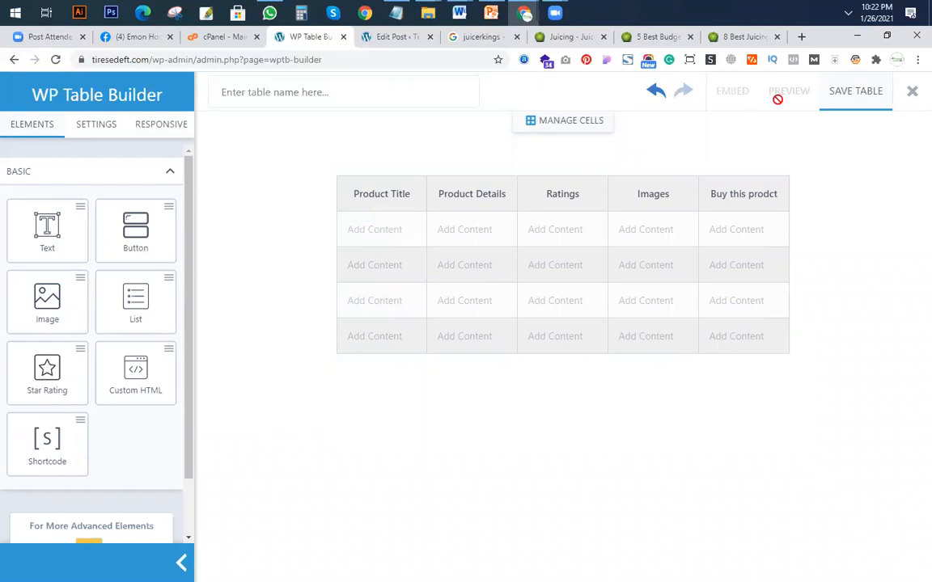
Copy the product name "Breville BJE200XL" from the comparison table in JuicerKings' best budget juicers article.
left_click(558, 37)
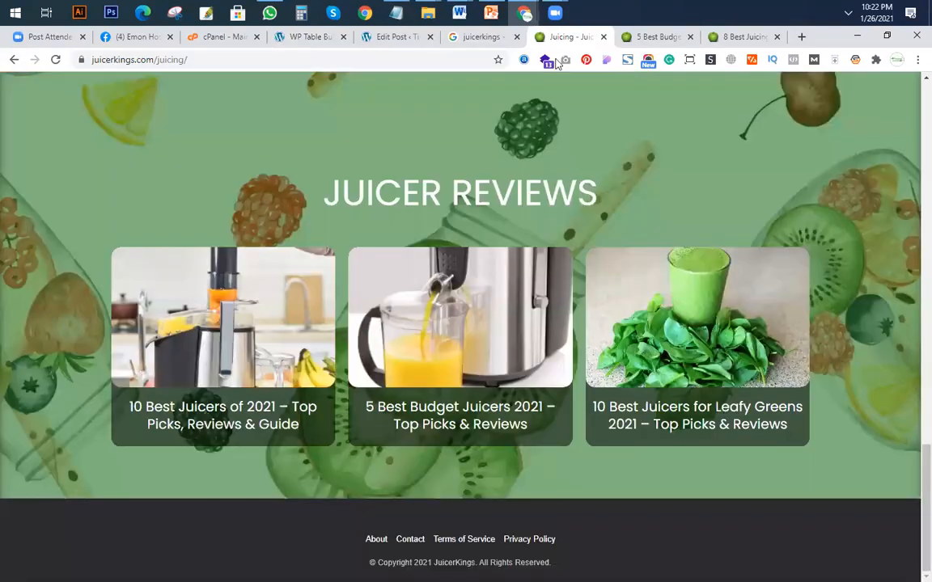
left_click(680, 37)
scroll(396, 250, "down", 3)
left_click_drag(324, 219, 275, 206)
right_click(283, 214)
left_click(296, 223)
Paste "Breville BJE200XL" into the Product Title and Product Details cells of the first product row.
left_click(311, 37)
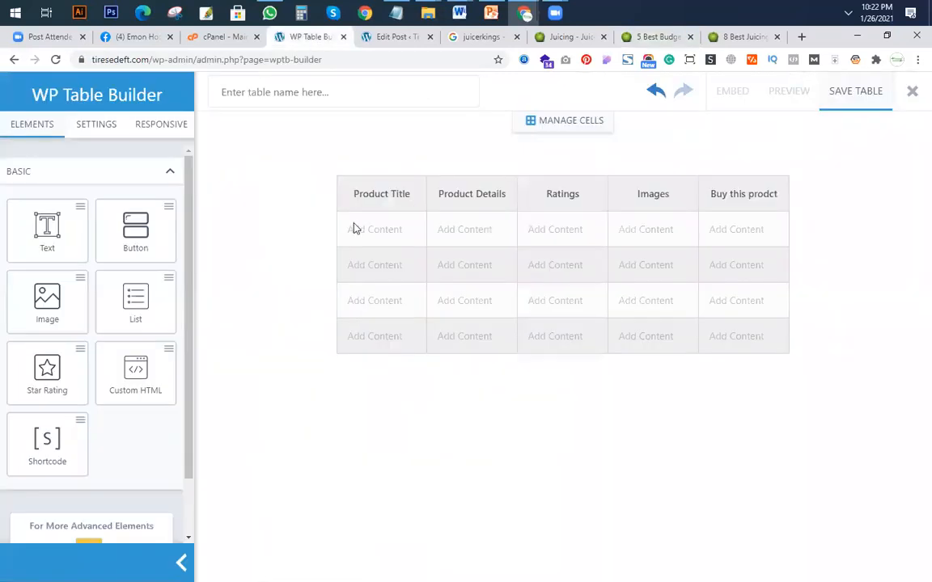
left_click_drag(46, 232, 380, 236)
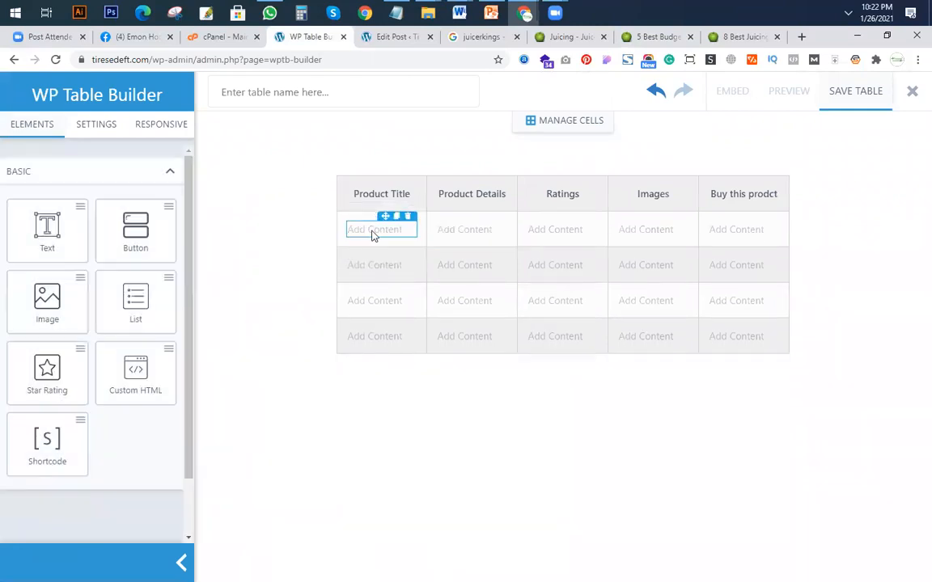
left_click(373, 233)
key("ctrl+v")
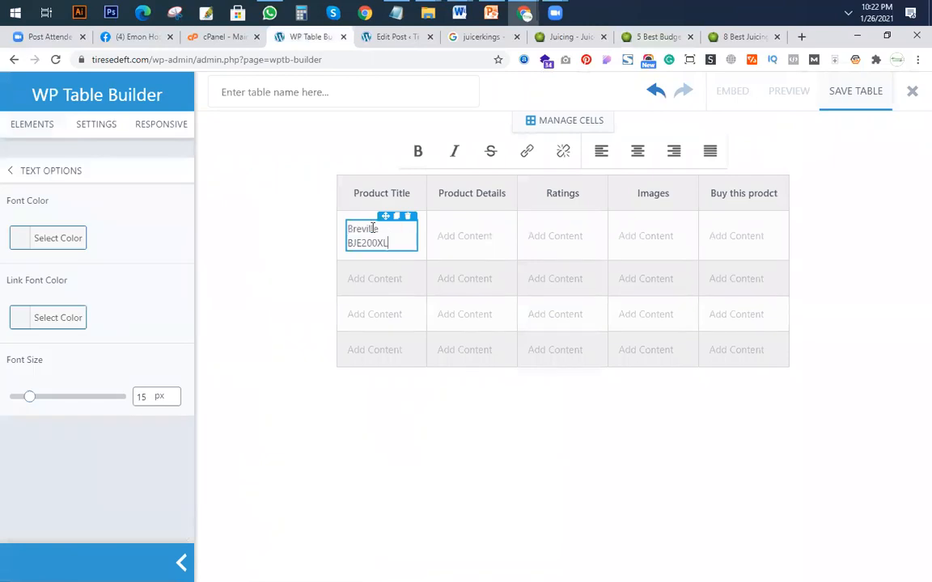
left_click(452, 238)
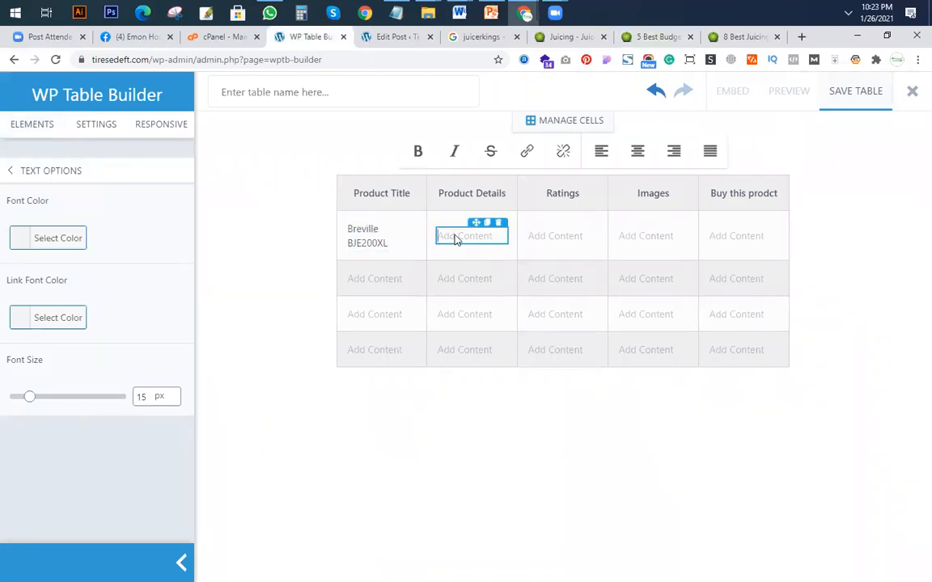
key("ctrl+v")
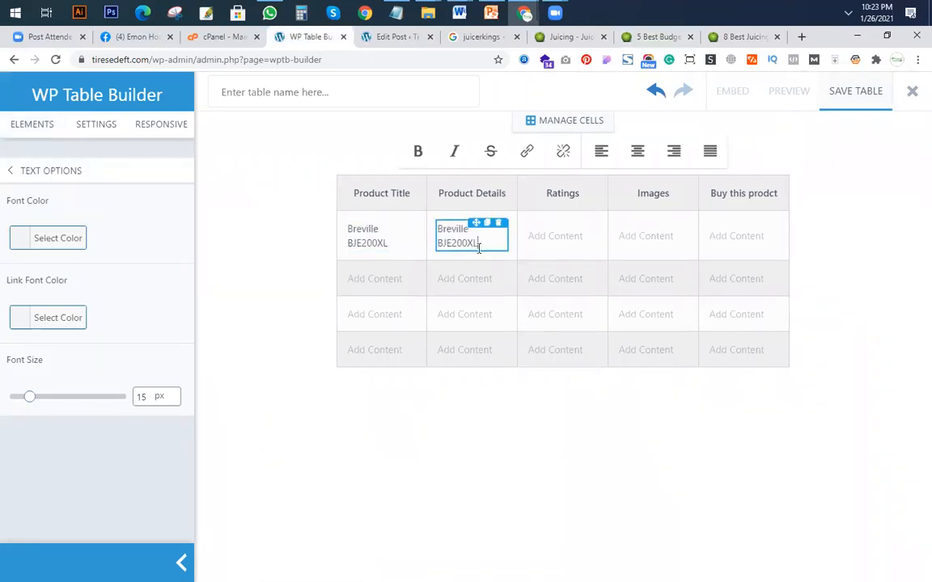
Add a five-star rating to the first product row's Ratings cell and delete the empty placeholder beneath it.
left_click(540, 241)
left_click(33, 126)
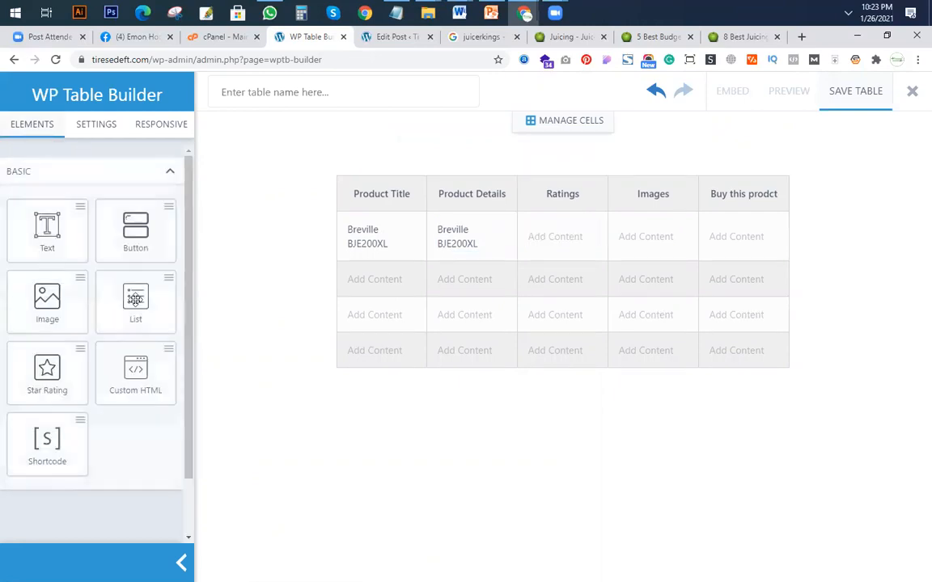
left_click_drag(56, 368, 565, 251)
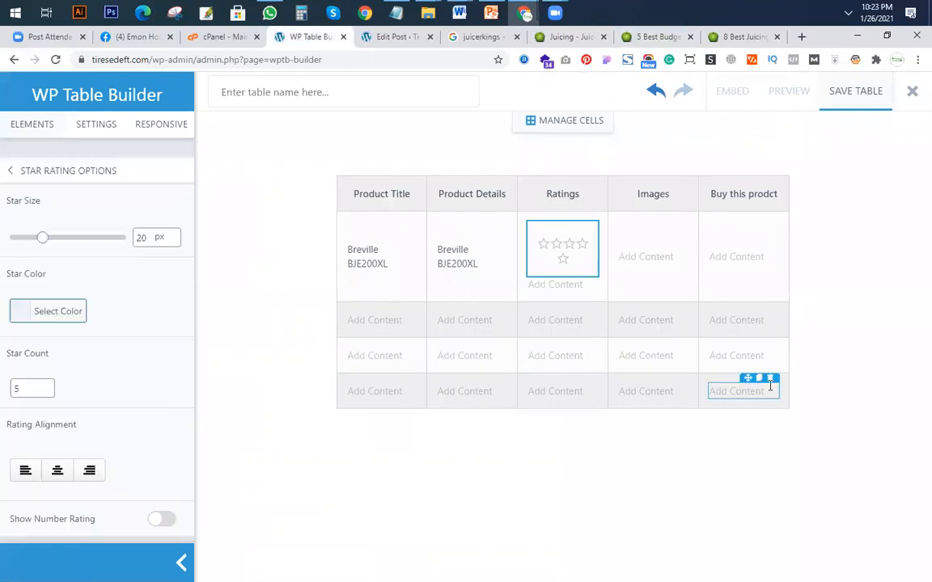
left_click(568, 243)
left_click(579, 251)
left_click(564, 260)
left_click(590, 273)
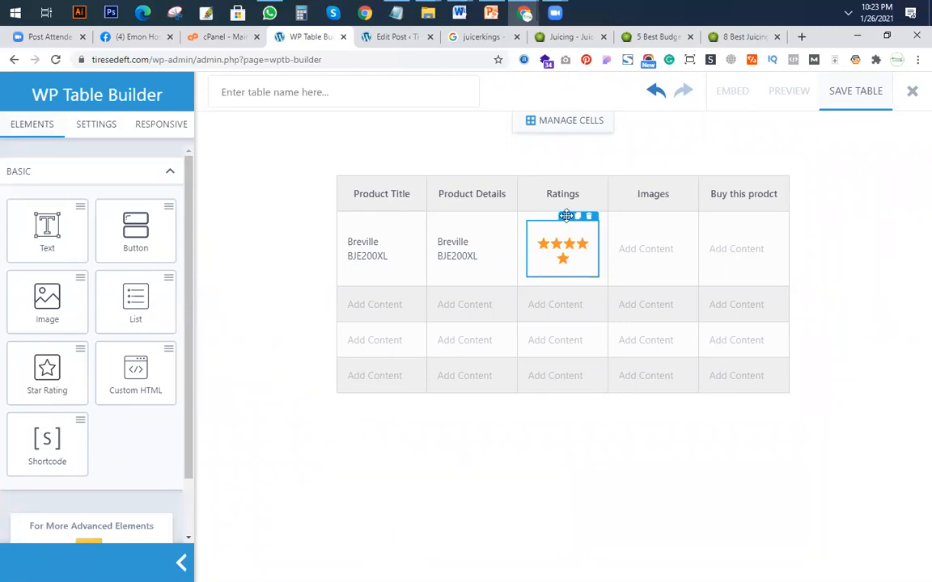
left_click_drag(18, 304, 697, 264)
left_click(257, 242)
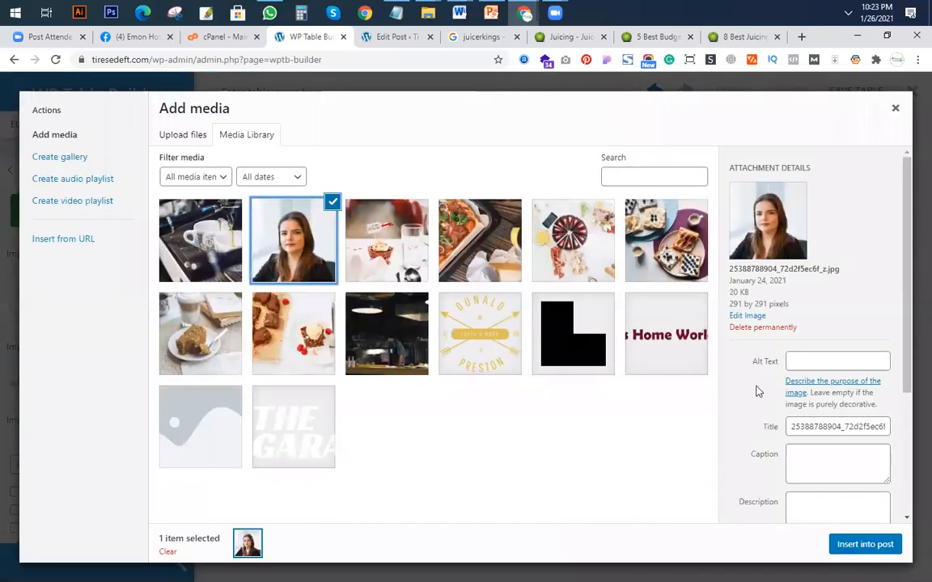
left_click(865, 544)
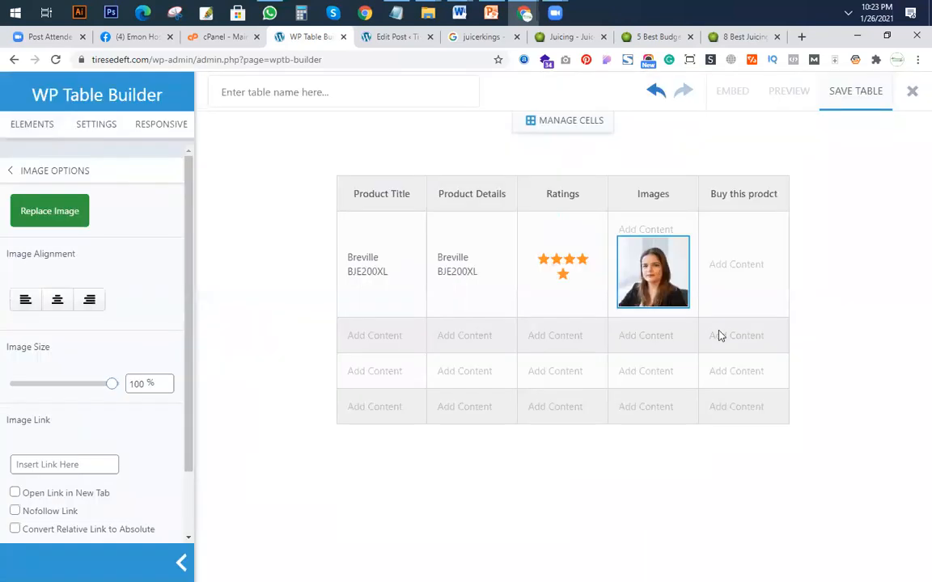
left_click(681, 233)
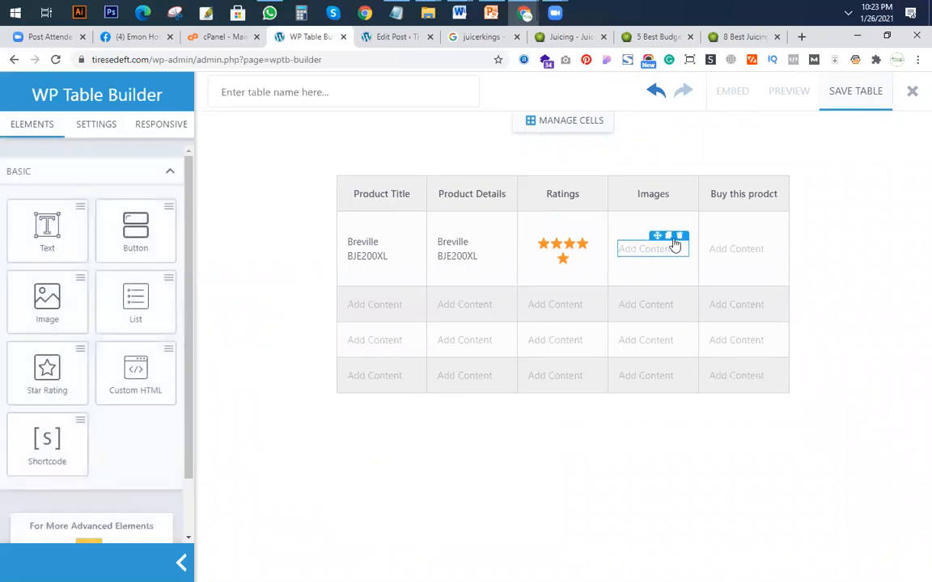
Insert the espresso cup photo with alt text "cup" in the first product row's Images cell and delete the empty placeholder.
left_click_drag(45, 280, 658, 245)
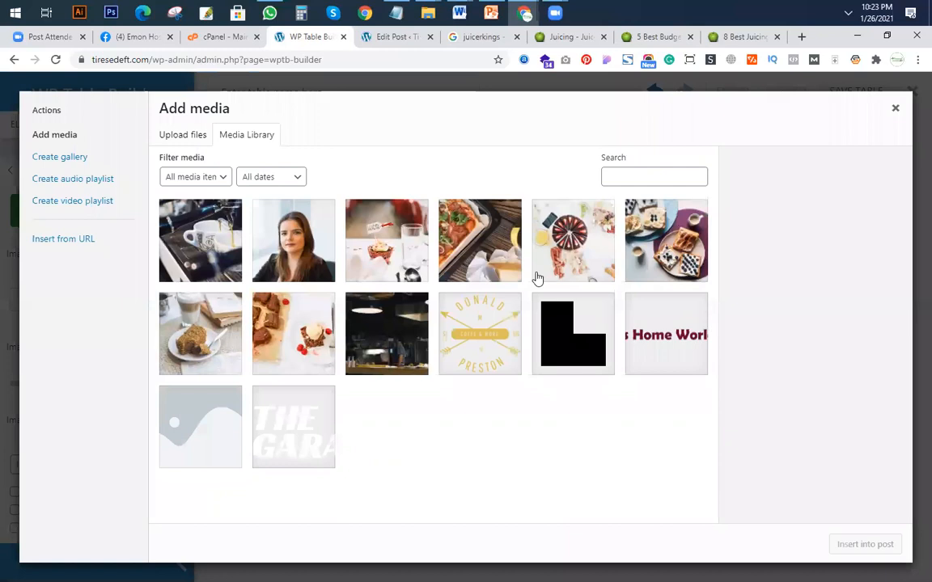
left_click(203, 252)
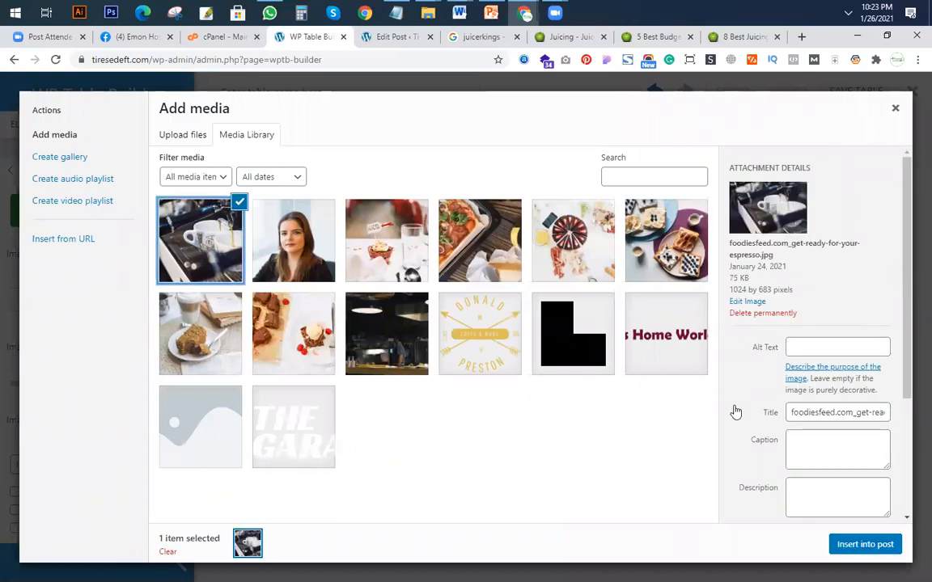
left_click(803, 346)
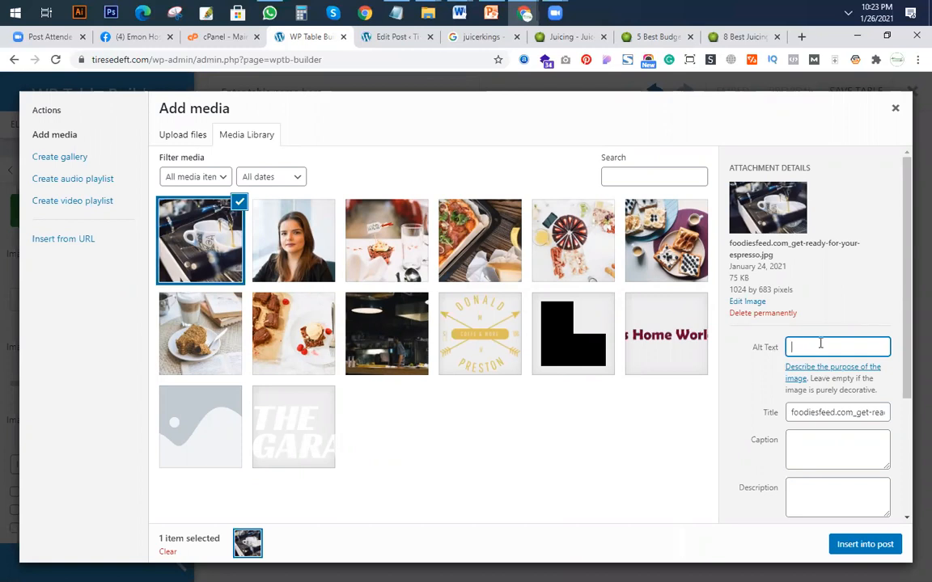
type("cup")
left_click(863, 553)
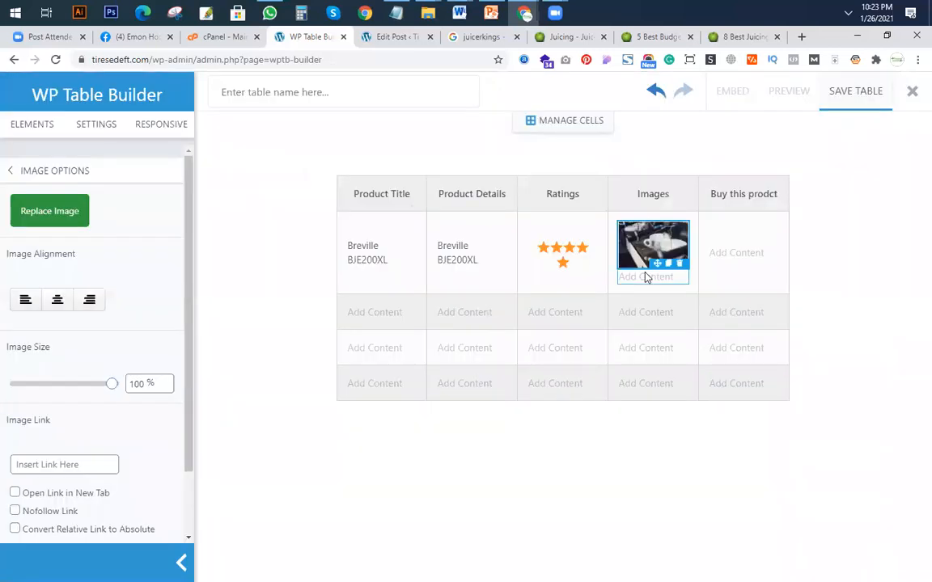
left_click(680, 265)
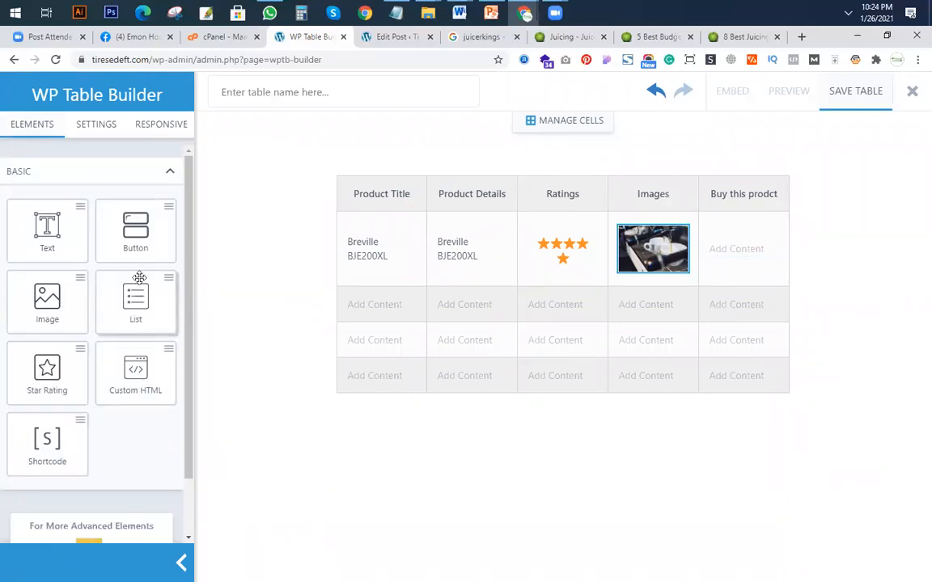
Add a button labelled "Check Price" to the first product row's buy cell, removing the cell's empty placeholder.
mouse_move(135, 231)
left_mouse_down()
mouse_move(780, 263)
mouse_move(751, 251)
mouse_move(753, 316)
mouse_move(773, 270)
left_mouse_up()
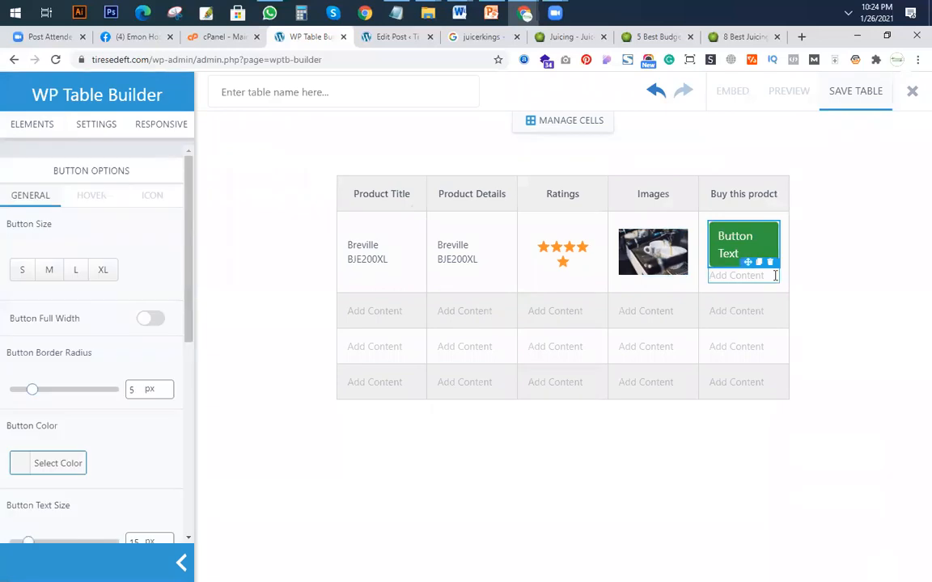
left_click(771, 263)
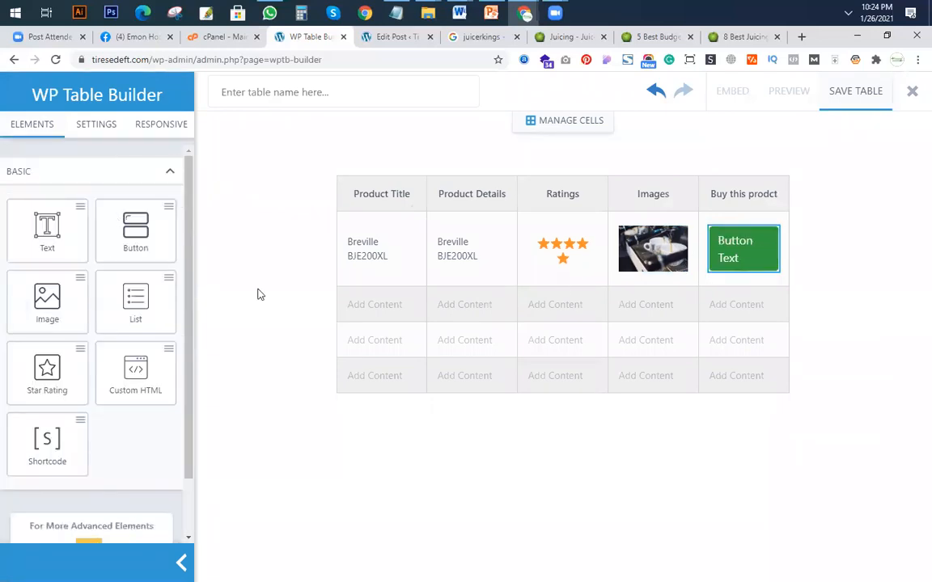
left_click(732, 256)
double_click(730, 241)
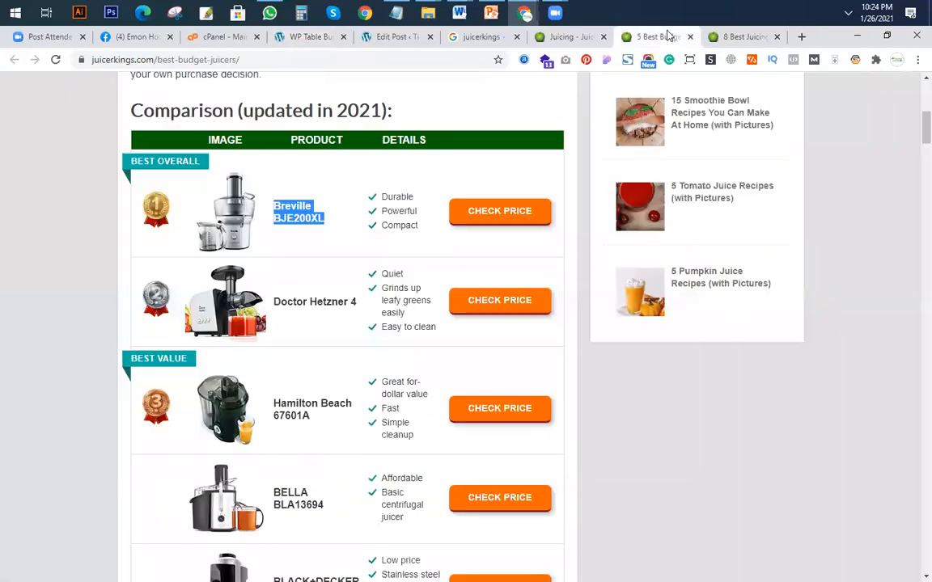
left_click(634, 37)
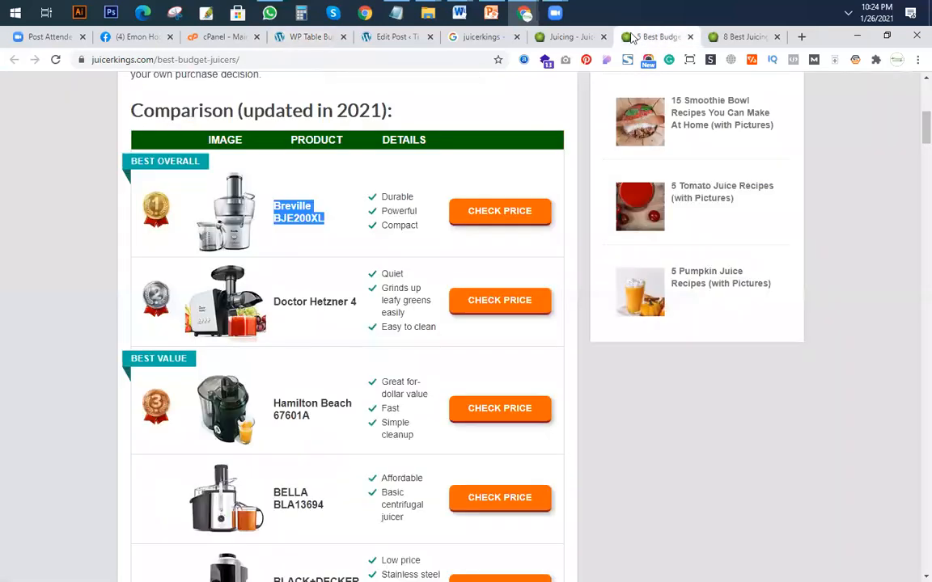
left_click(304, 37)
type("C")
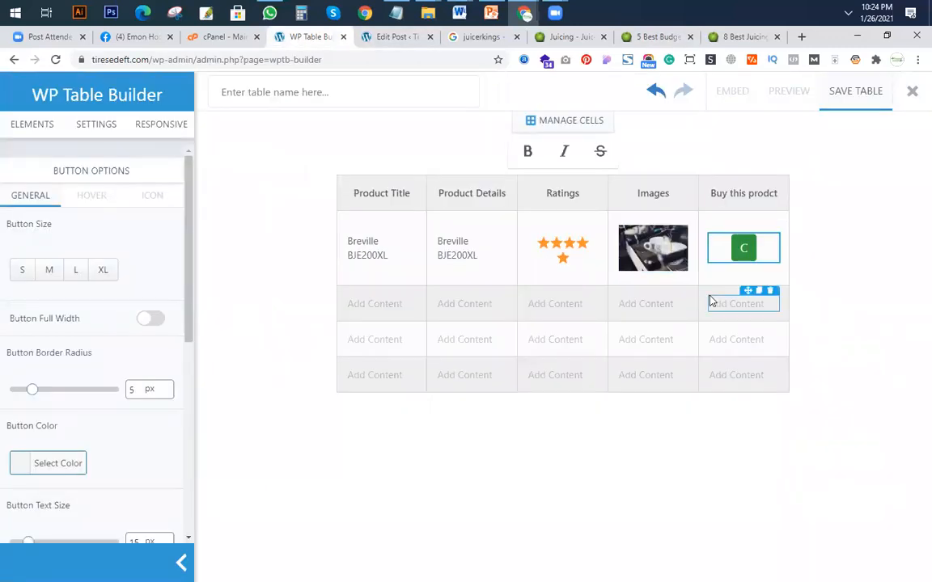
type("heck Price")
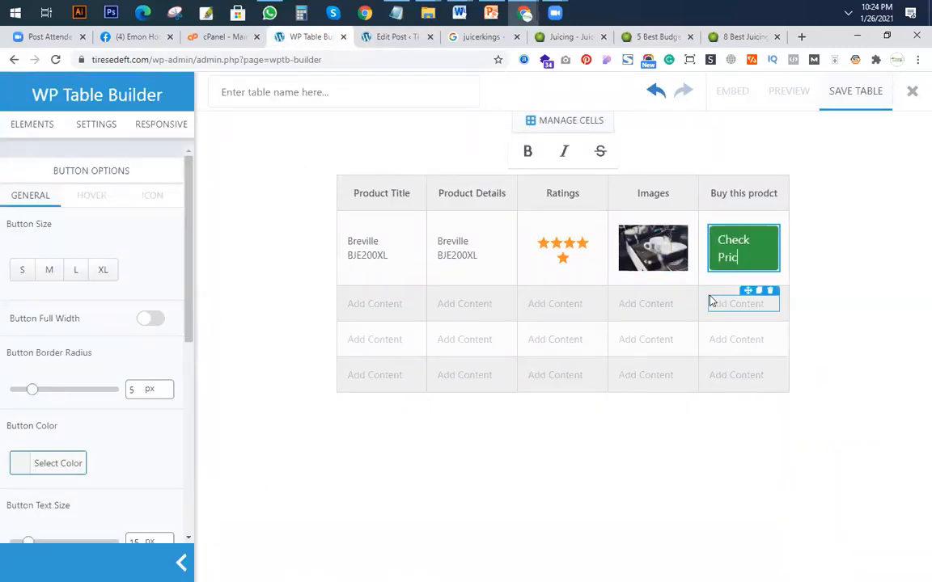
left_click(765, 260)
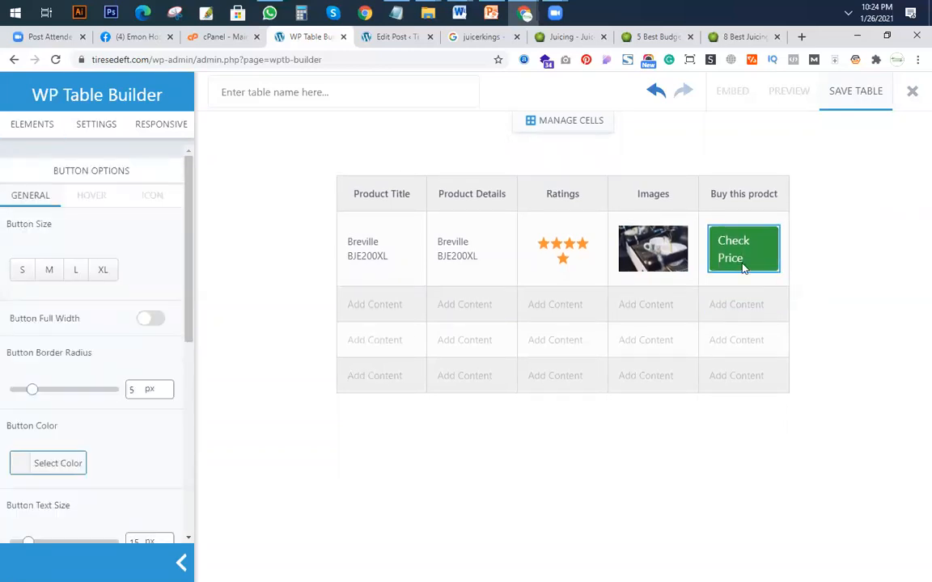
Set the "Check Price" button's colour to orange #dd9933.
left_click(738, 267)
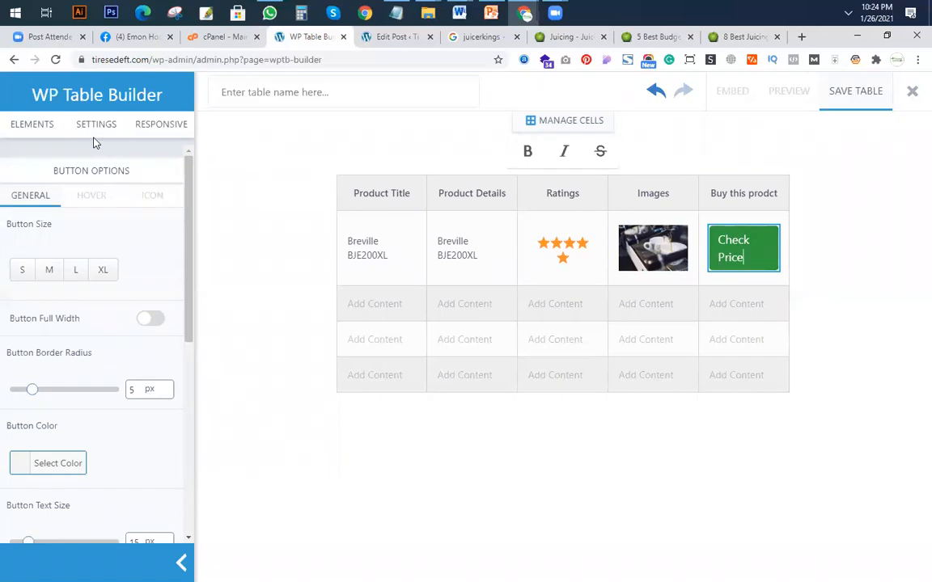
left_click(23, 464)
scroll(122, 453, "down", 4)
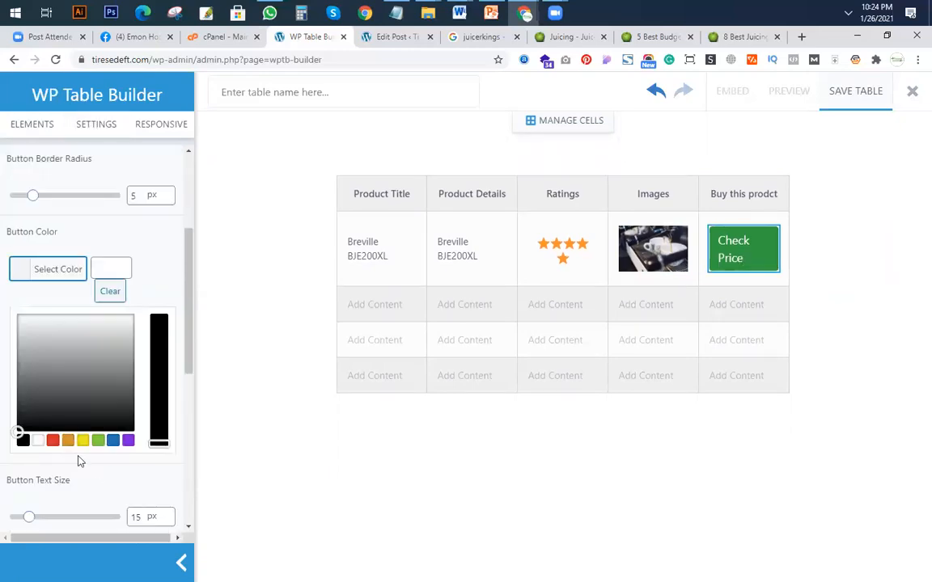
left_click(68, 441)
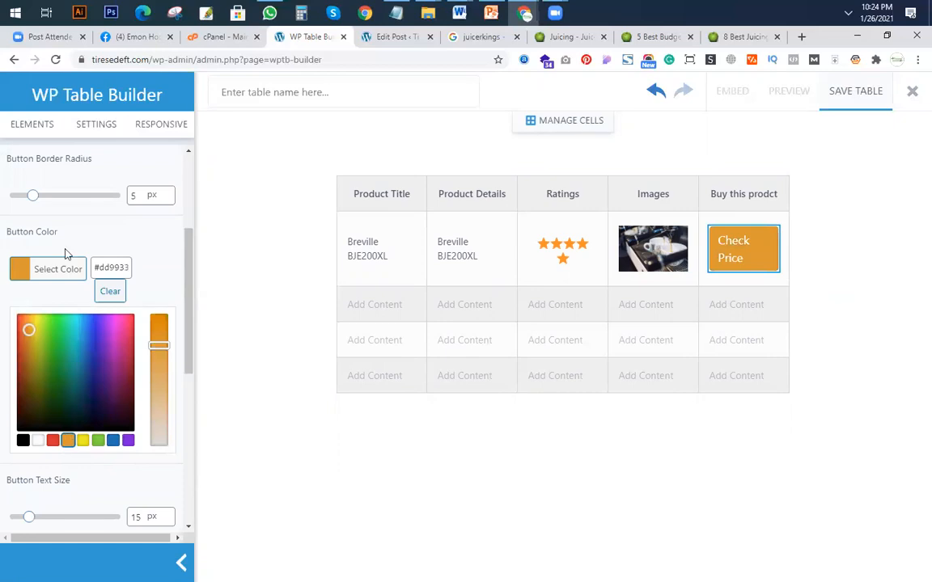
left_click(98, 222)
Try centre and then left alignment on the "Check Price" button.
scroll(139, 298, "down", 2)
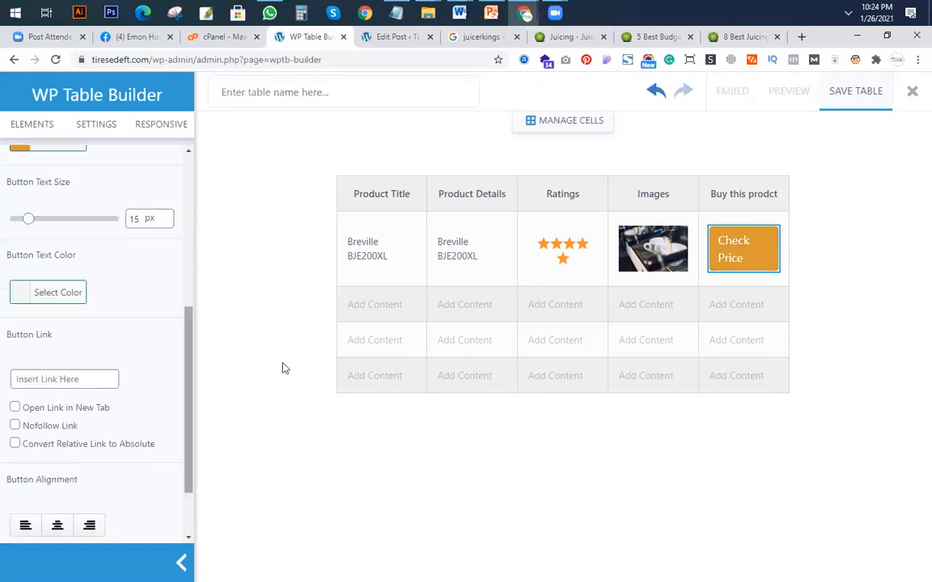
left_click(742, 258)
left_click_drag(755, 264, 710, 241)
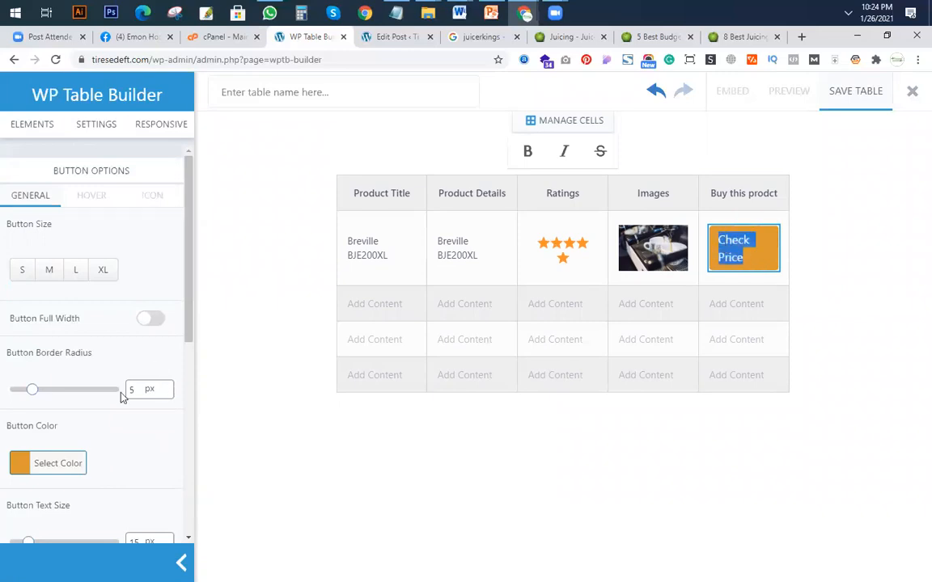
scroll(122, 397, "down", 3)
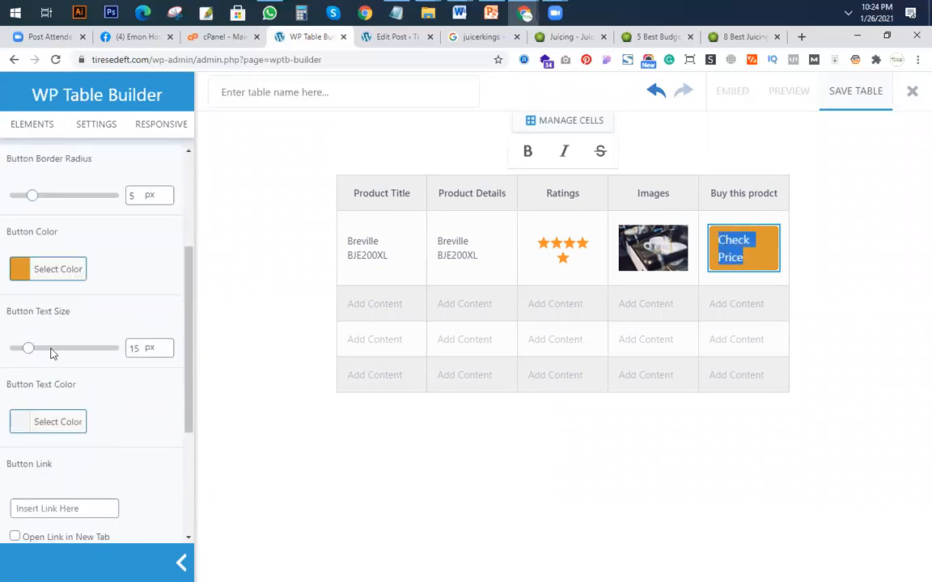
scroll(50, 353, "down", 2)
left_click(57, 462)
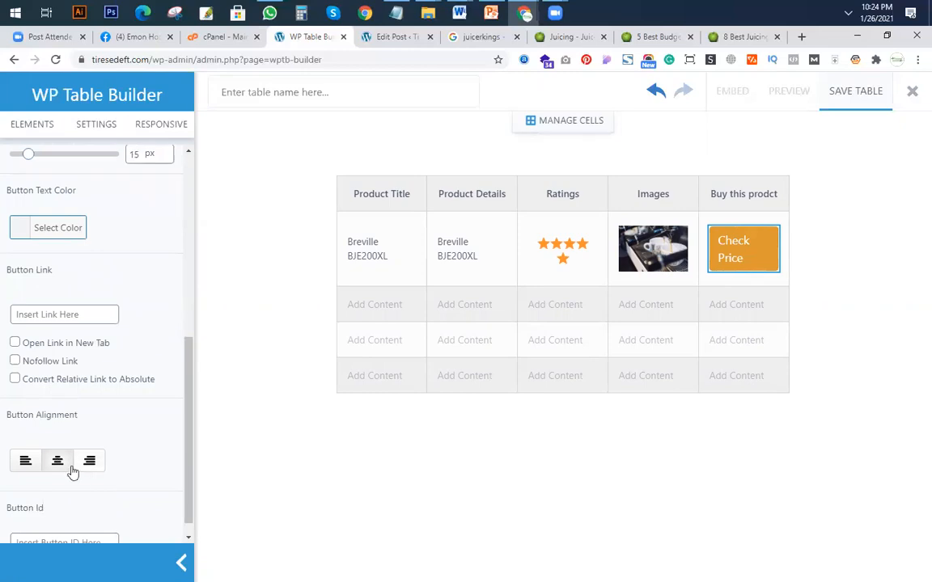
left_click(24, 463)
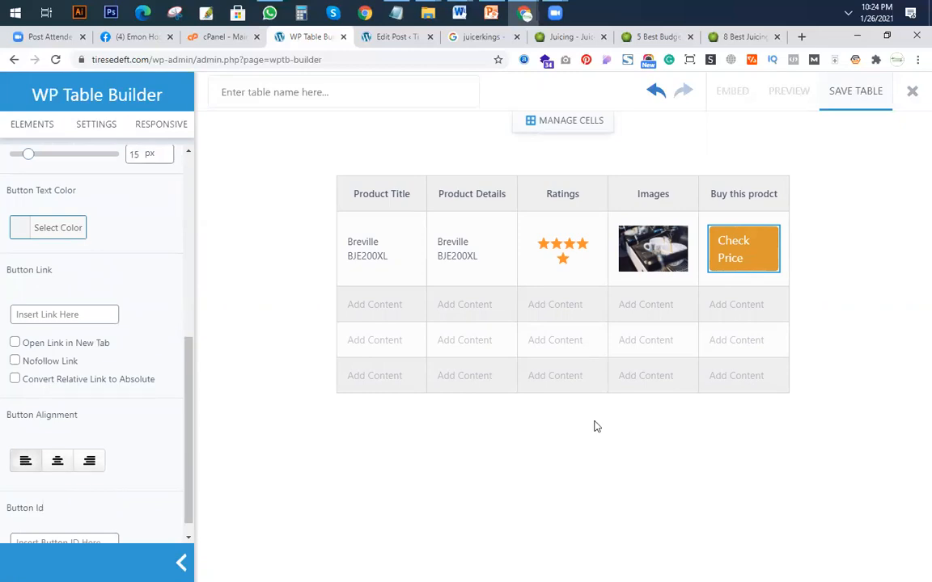
Set the "Check Price" button's alignment to centre.
left_click(777, 233)
left_click(744, 261)
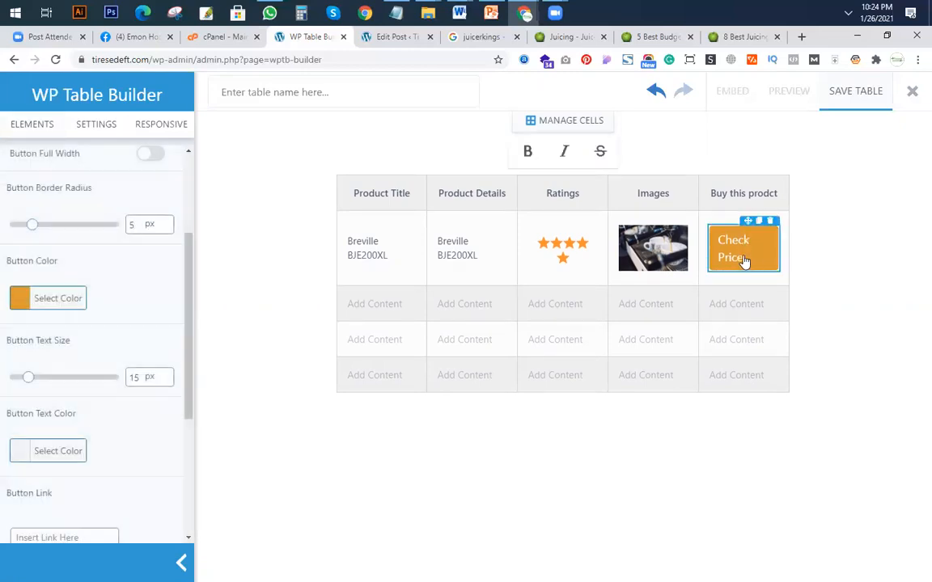
left_click(659, 254)
left_click(755, 261)
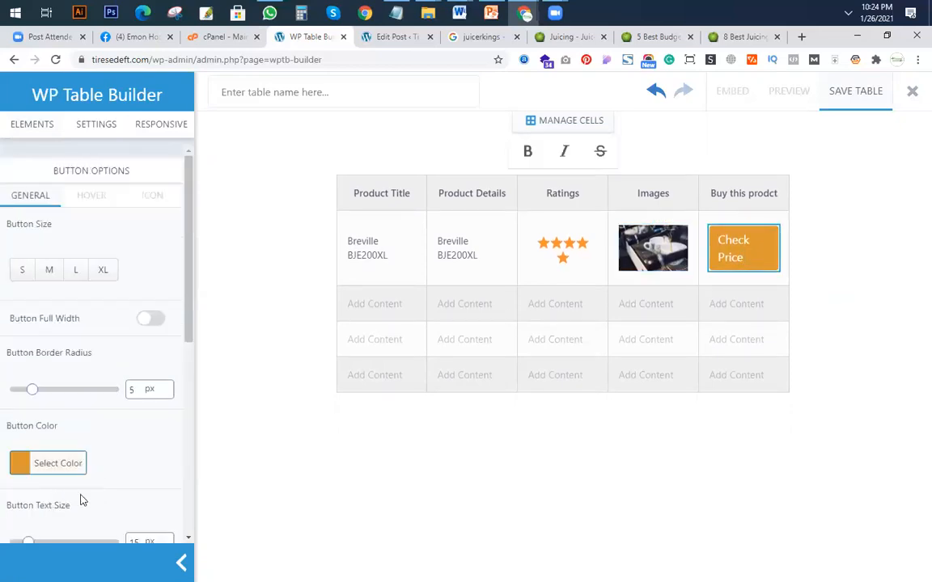
scroll(96, 484, "down", 6)
left_click(59, 445)
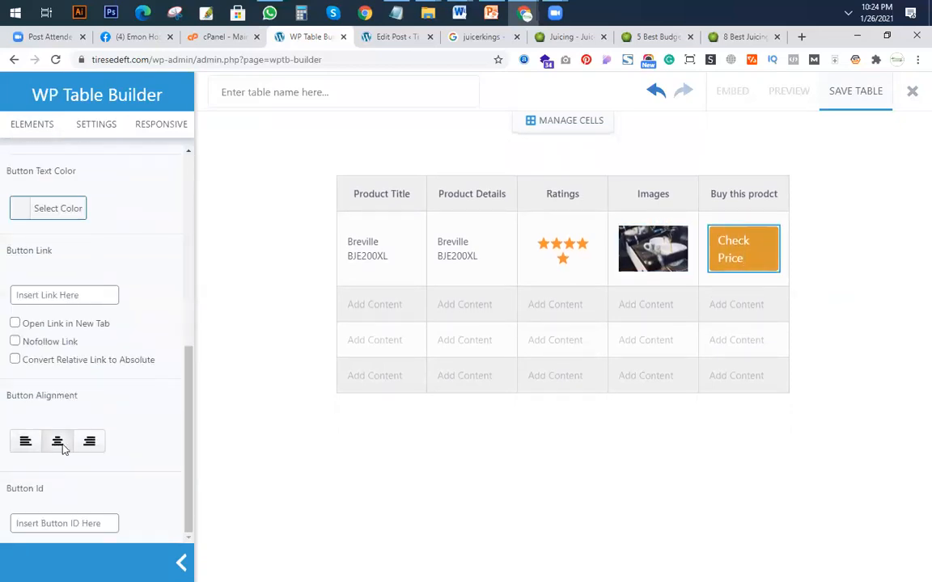
Set the "Check Price" button's alignment to right and reselect the button to review its options.
left_click(90, 441)
left_click(784, 284)
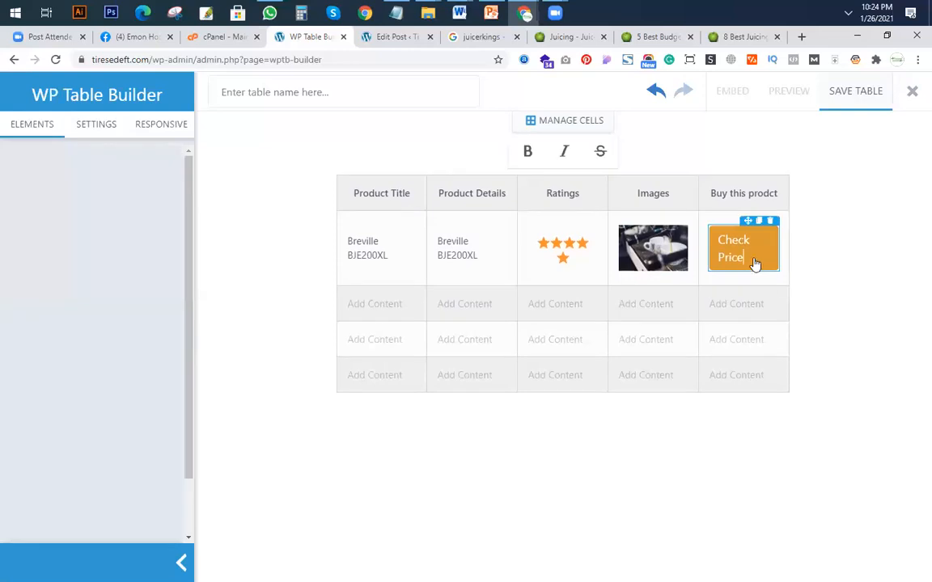
left_click(749, 260)
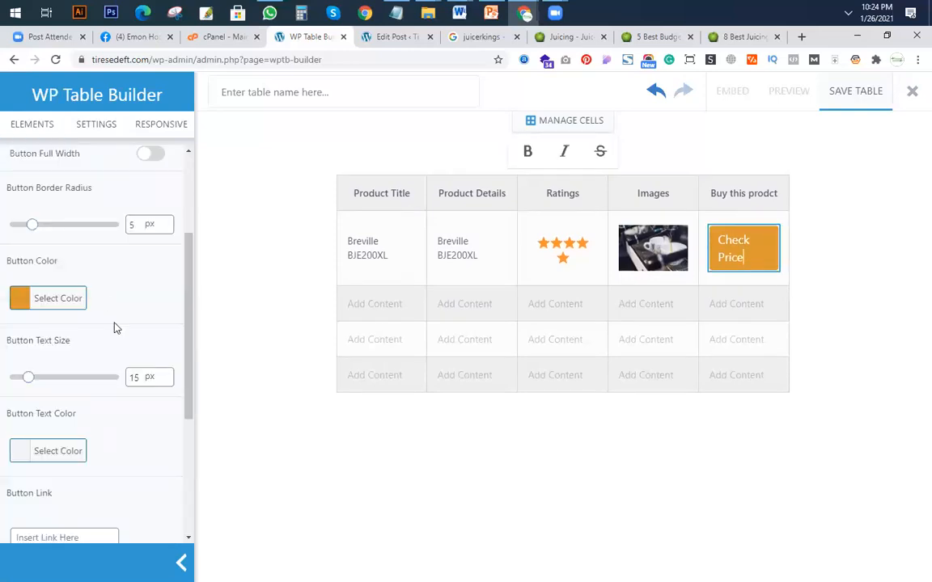
scroll(107, 304, "down", 3)
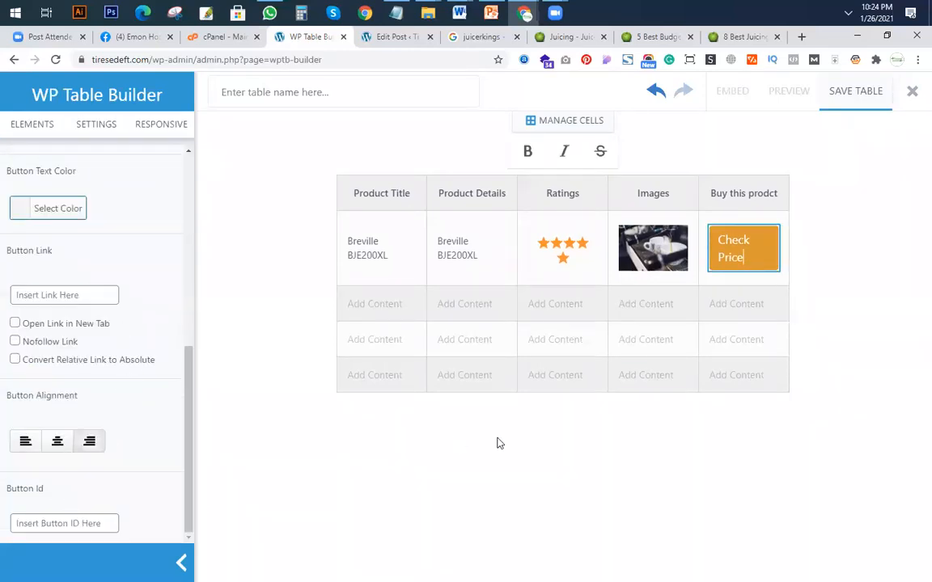
left_click(760, 309)
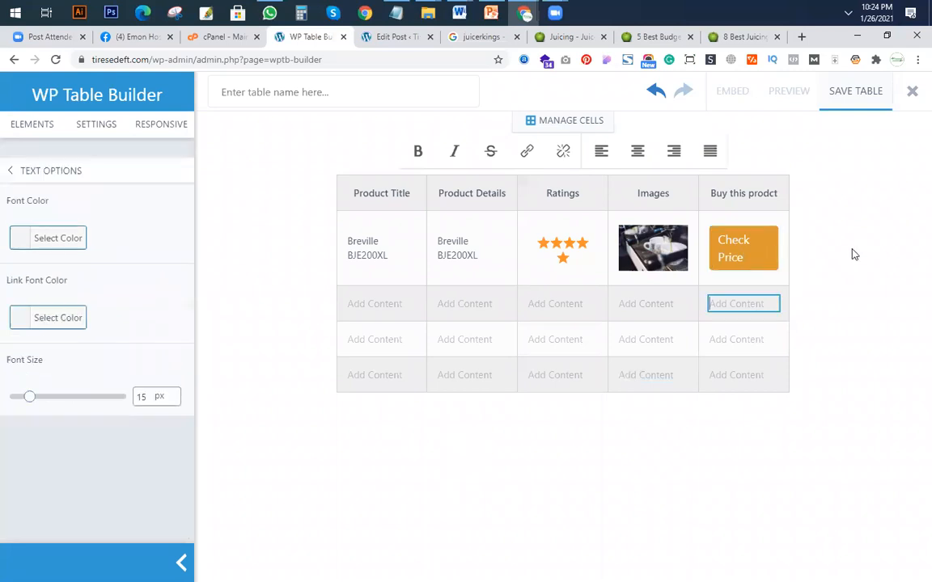
Enable Open Link in New Tab and Nofollow Link for the "Check Price" button.
left_click(768, 254)
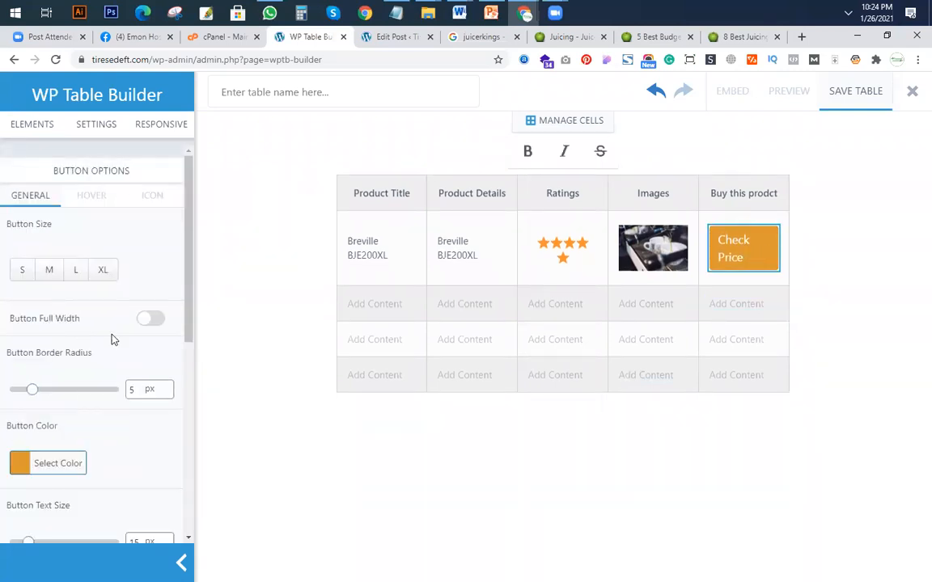
scroll(113, 340, "down", 4)
left_click(38, 379)
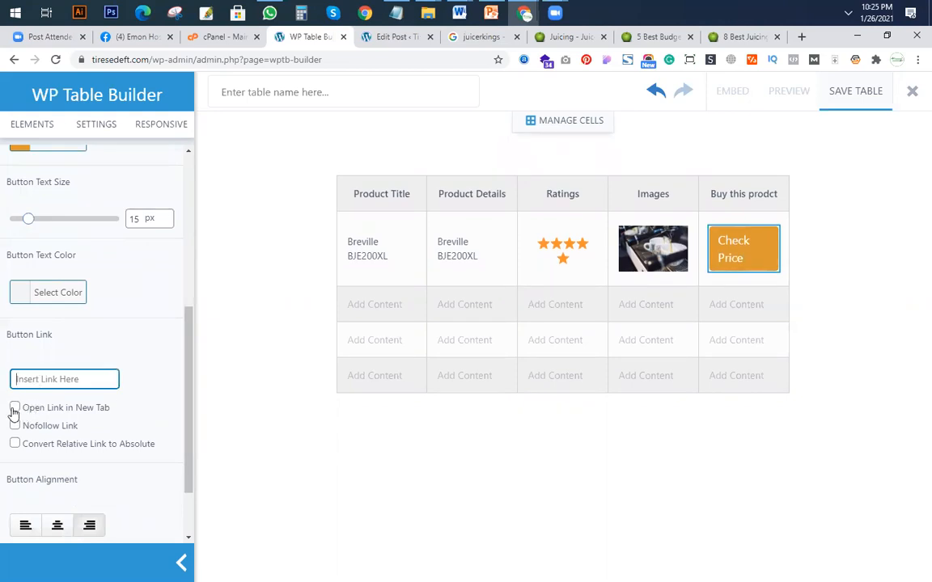
left_click(14, 409)
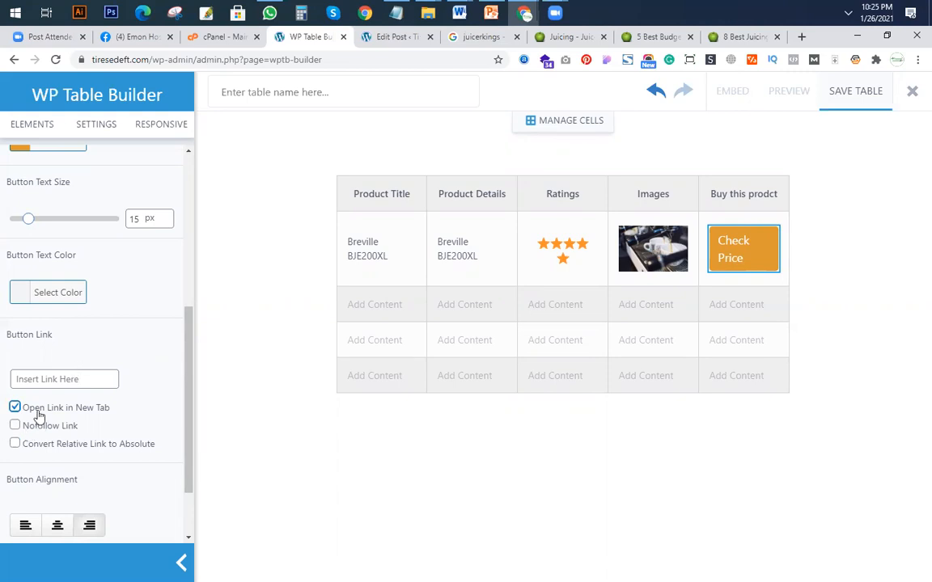
left_click(16, 426)
mouse_move(764, 267)
Open the Breville BJE200XL's Check Price link from the JuicerKings budget juicers comparison in a new tab.
left_click(577, 37)
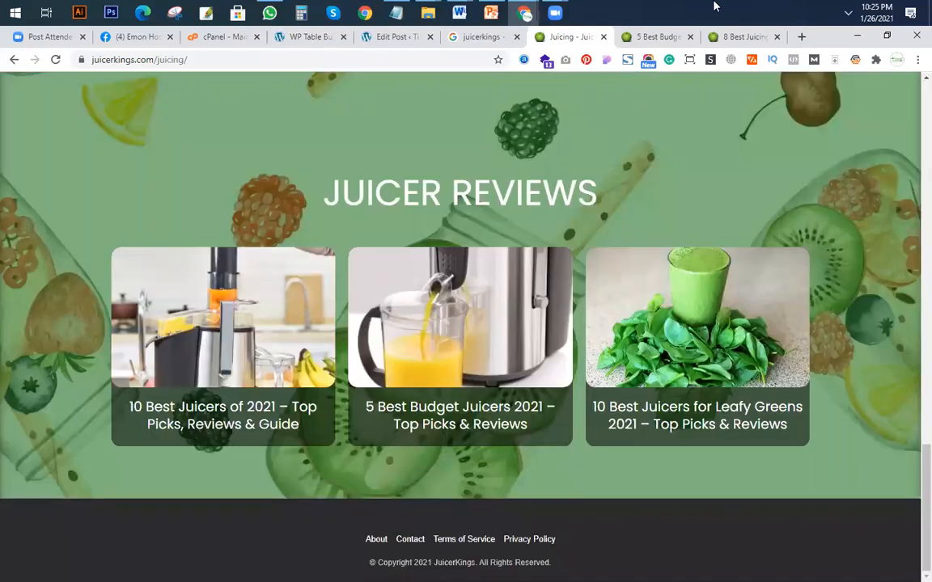
left_click(657, 36)
right_click(500, 214)
left_click(530, 219)
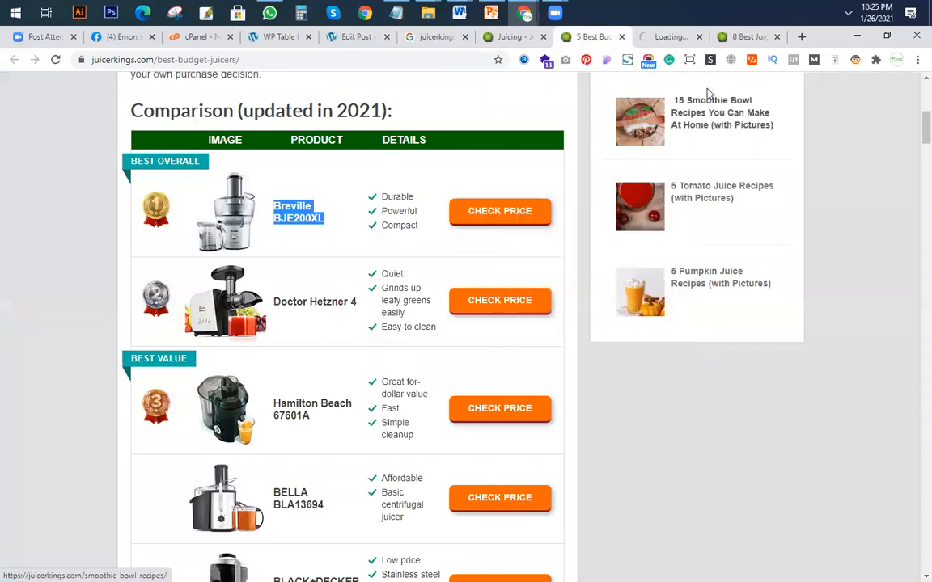
Pause Kaspersky Internet Security's protection and close its window.
left_click(849, 16)
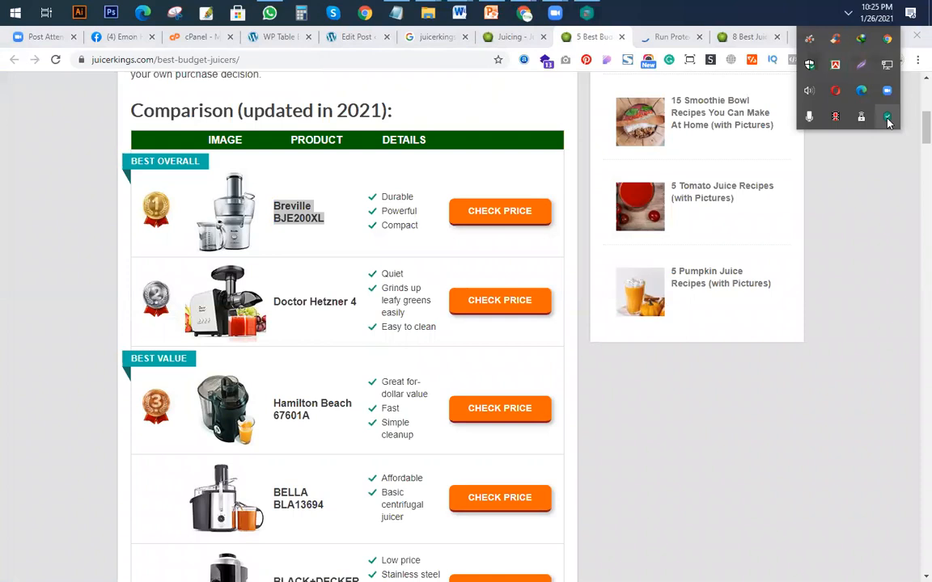
left_click(887, 119)
right_click(888, 119)
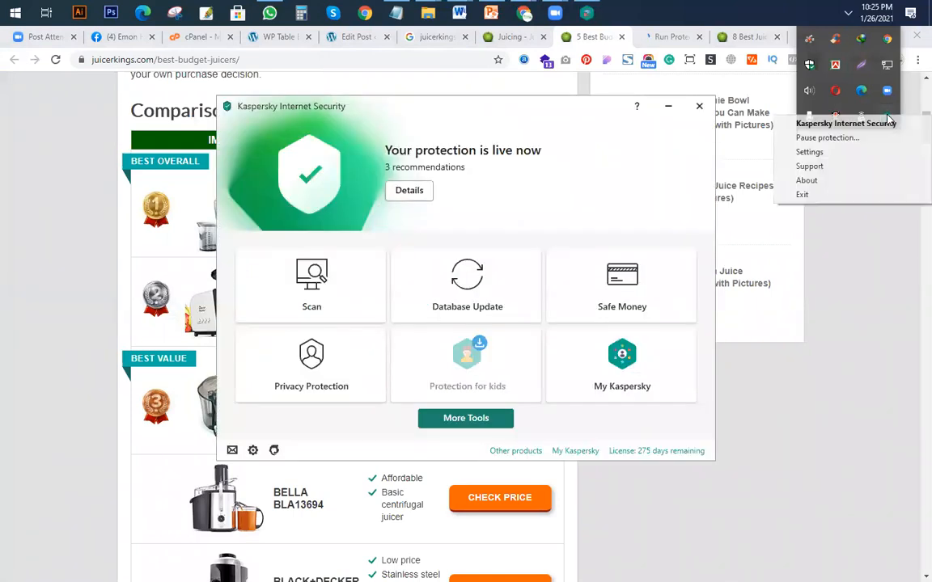
left_click(824, 139)
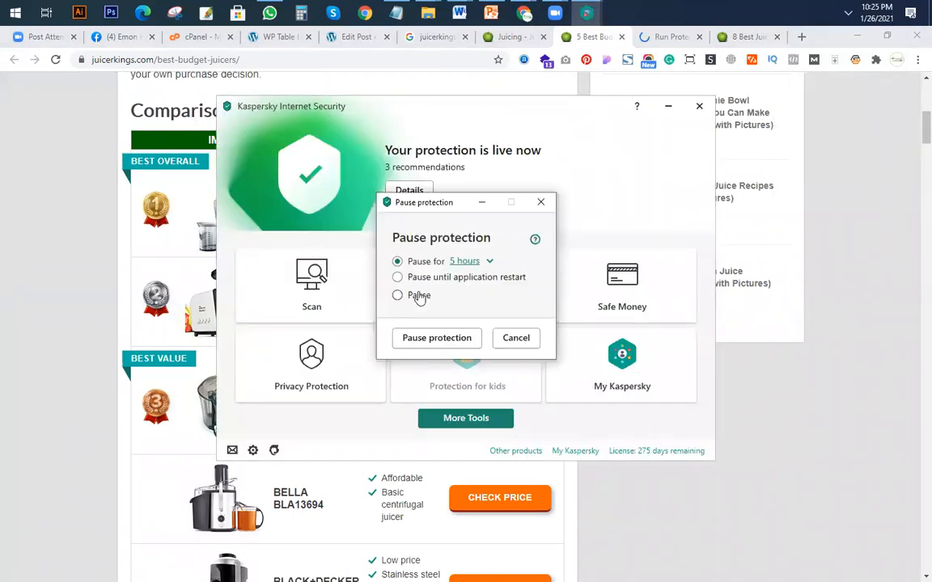
left_click(437, 339)
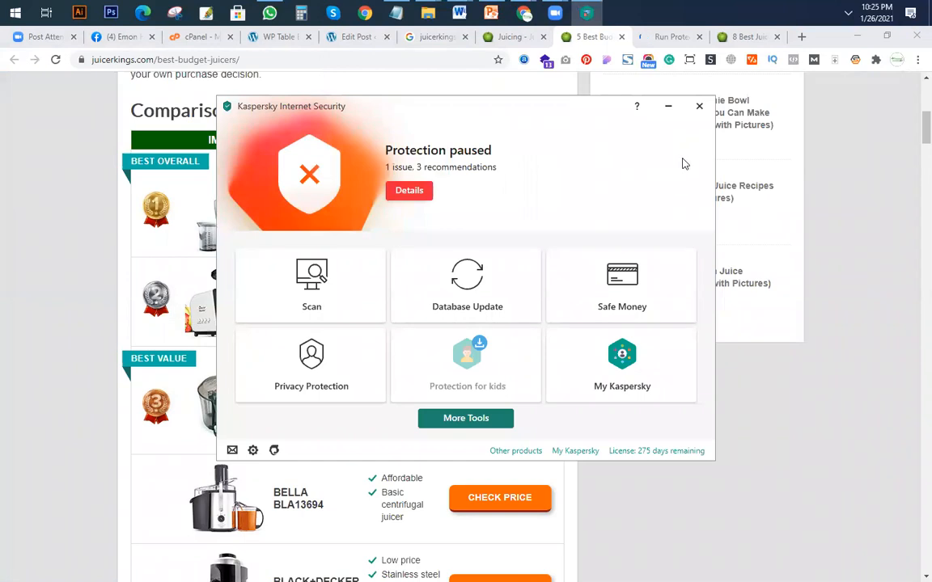
left_click(699, 106)
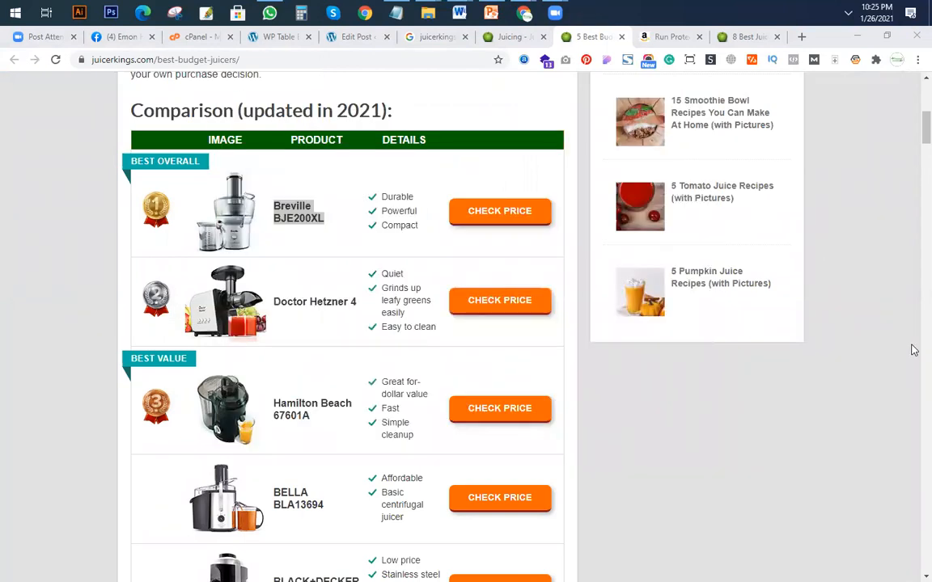
Close the Breville Amazon tab and open the Reboot With Joe Juice Diet's Check Price link in a new tab.
left_click(748, 37)
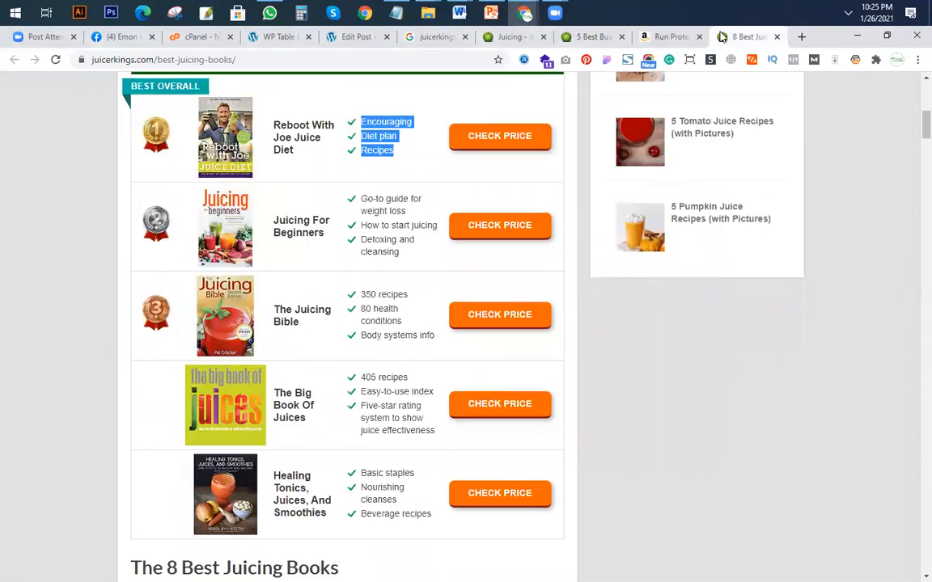
left_click(662, 37)
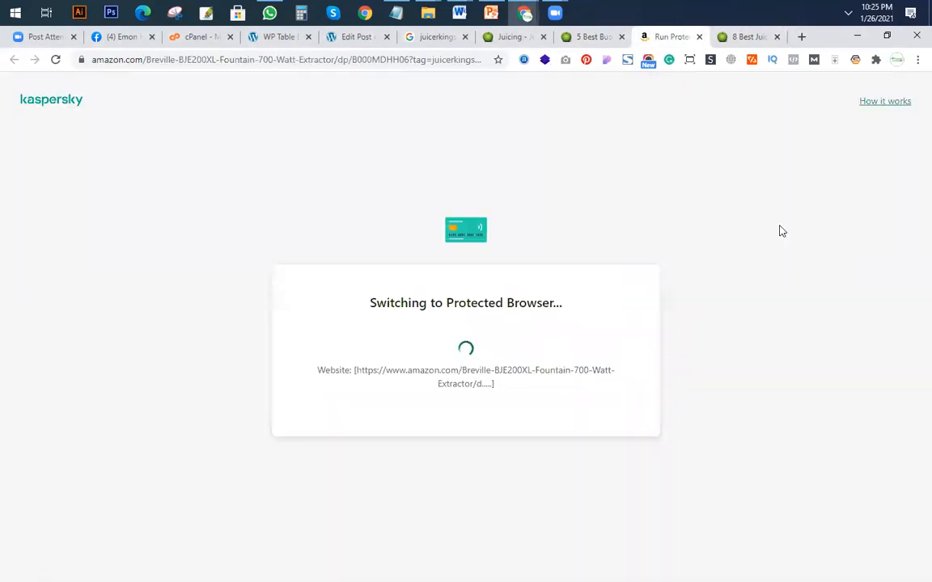
left_click(699, 36)
right_click(508, 151)
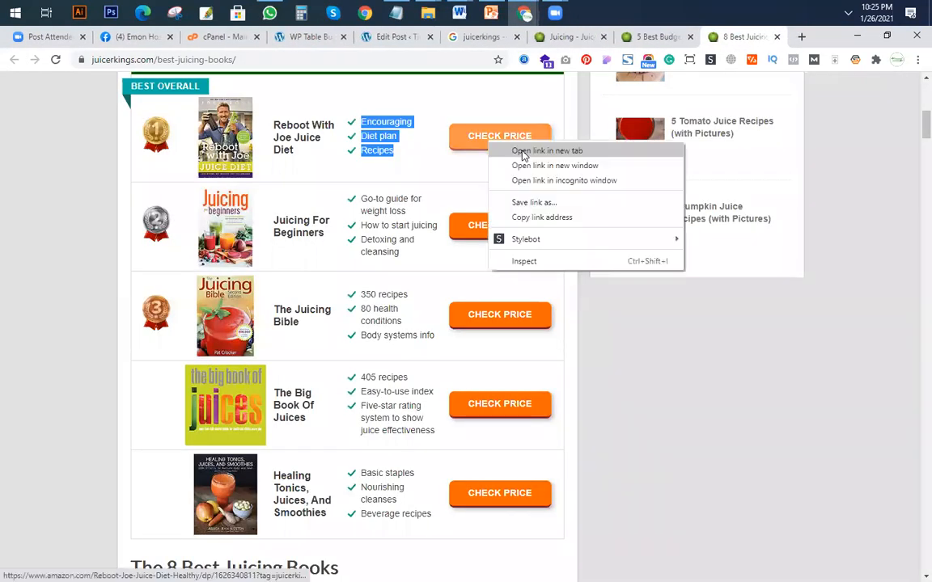
left_click(547, 150)
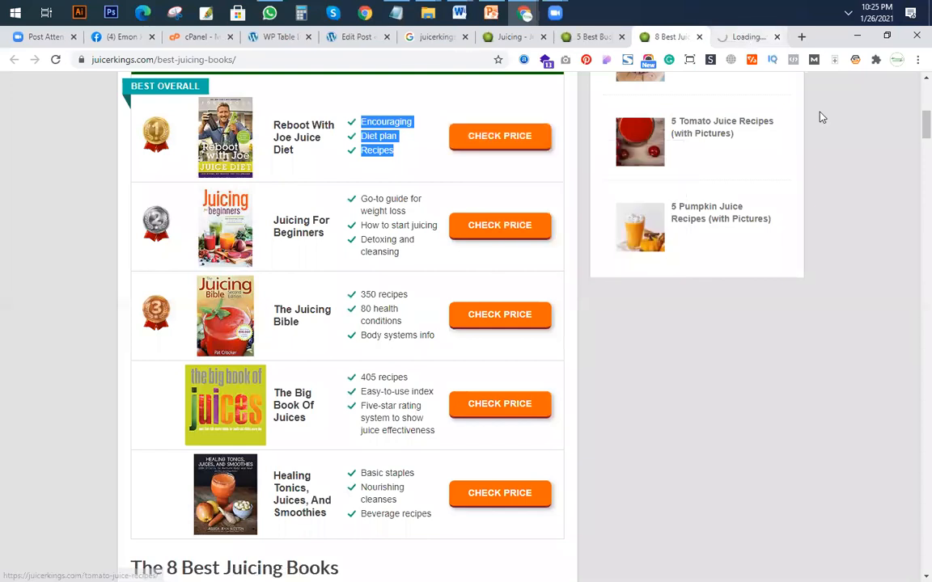
left_click(748, 38)
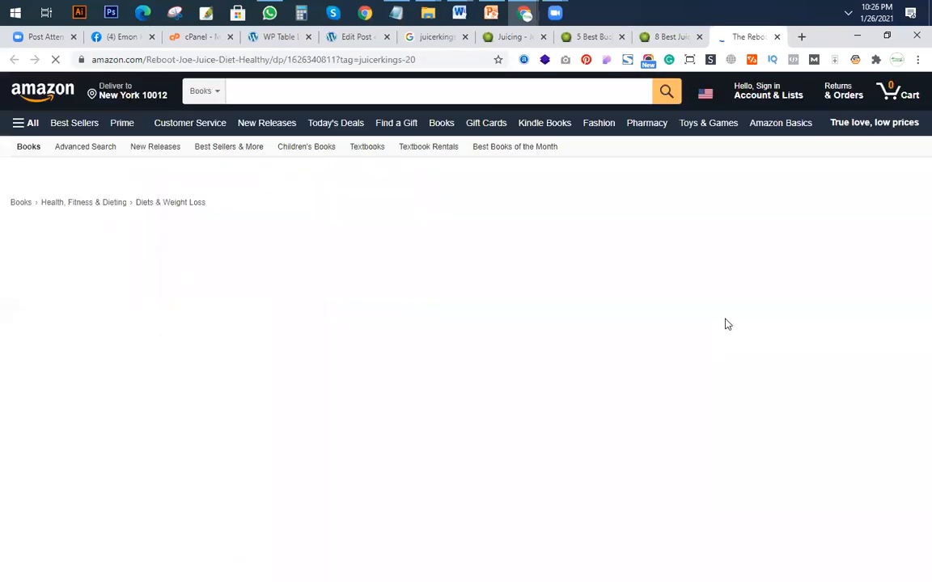
Copy the Amazon page's address and paste it as the "Check Price" button's link in the table builder.
left_click(194, 59)
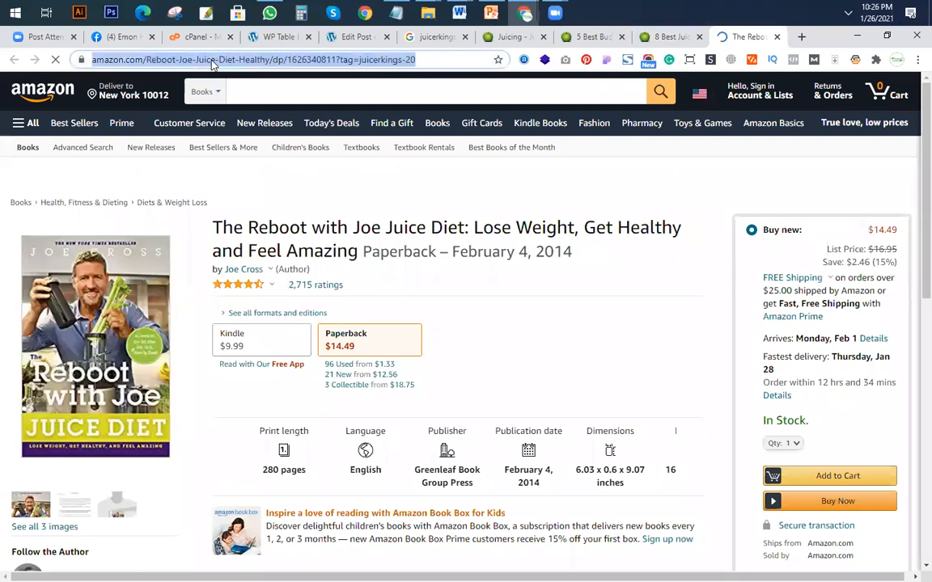
right_click(192, 60)
left_click(245, 131)
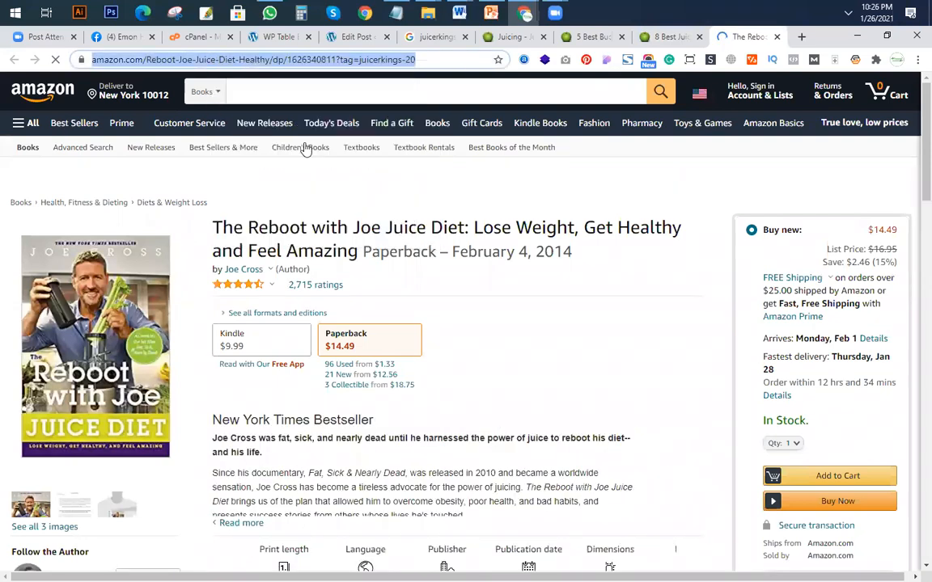
left_click(246, 36)
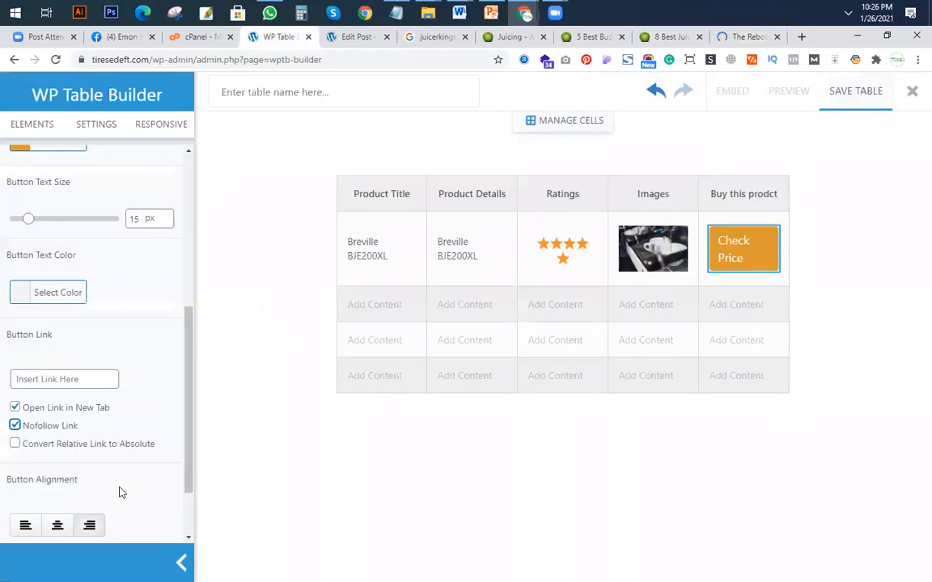
left_click(86, 377)
key("ctrl+v")
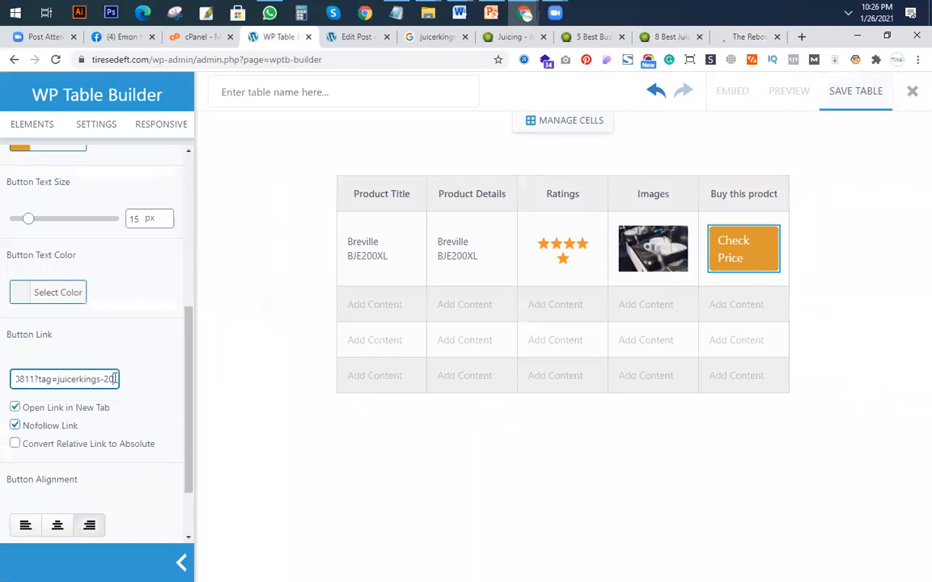
left_click(320, 253)
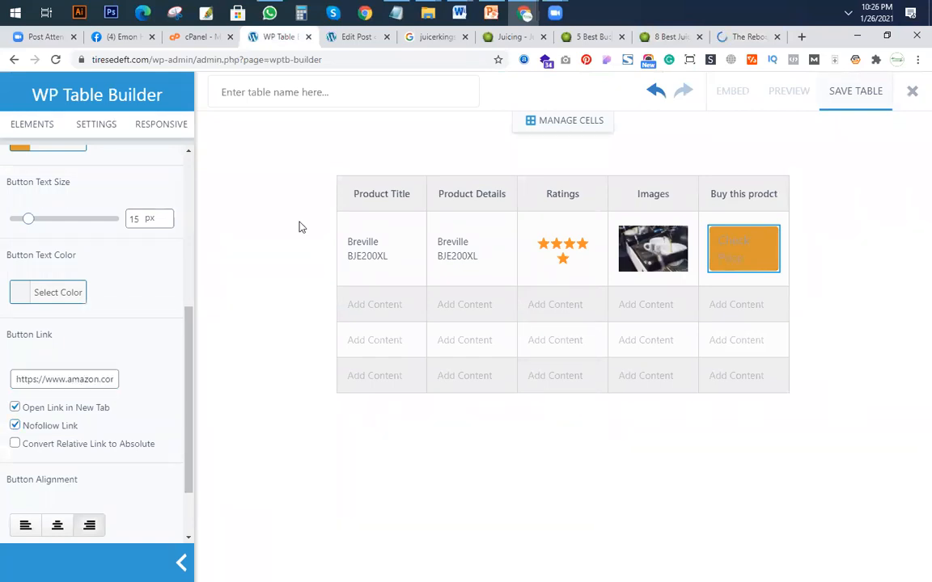
left_click(337, 274)
Clear the first product's Product Details text and add a List element to that cell.
left_click(473, 251)
left_click_drag(492, 253, 438, 243)
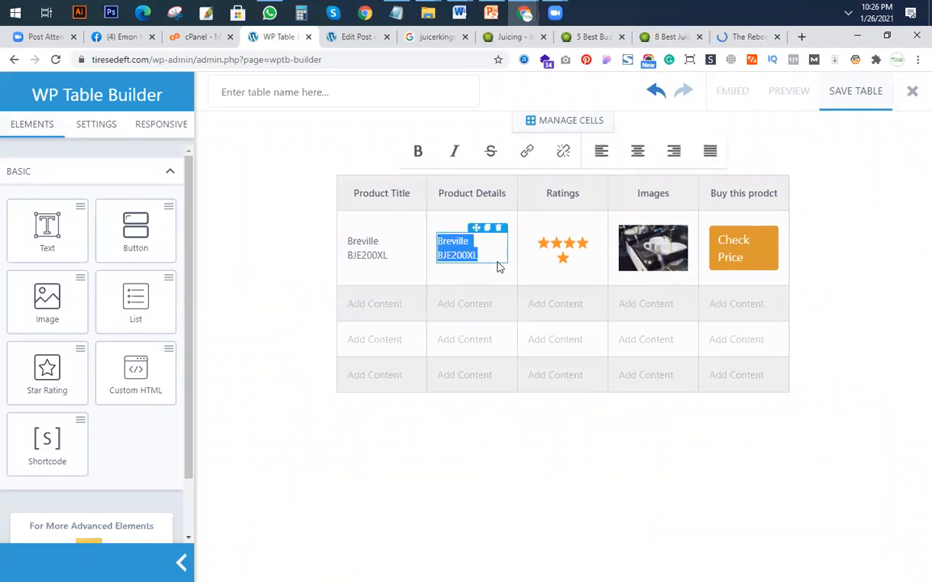
key("BackSpace")
left_click_drag(123, 264, 465, 246)
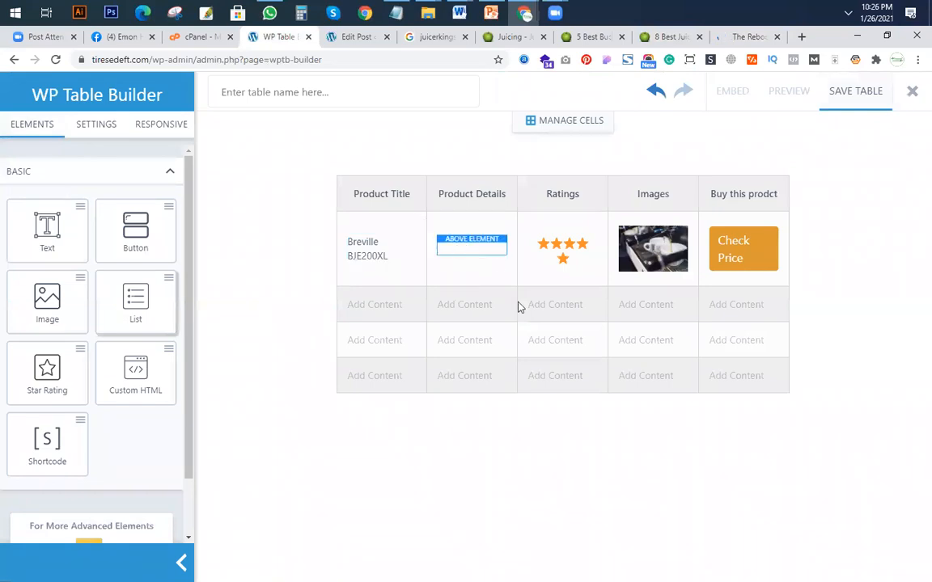
left_click_drag(520, 306, 476, 259)
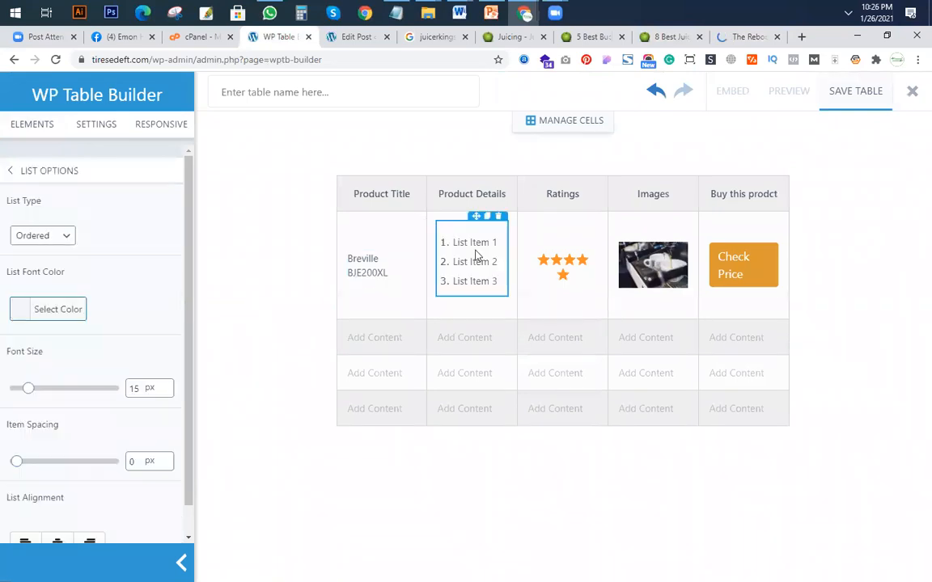
Replace the first list item in the Product Details cell with "Durable", copied from JuicerKings' Breville row.
left_click(586, 37)
double_click(413, 196)
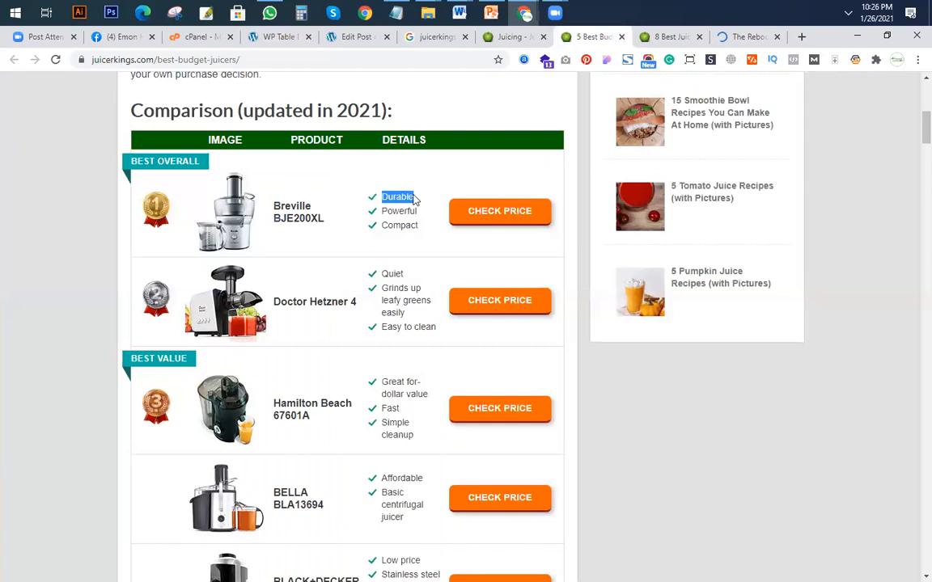
left_click(283, 36)
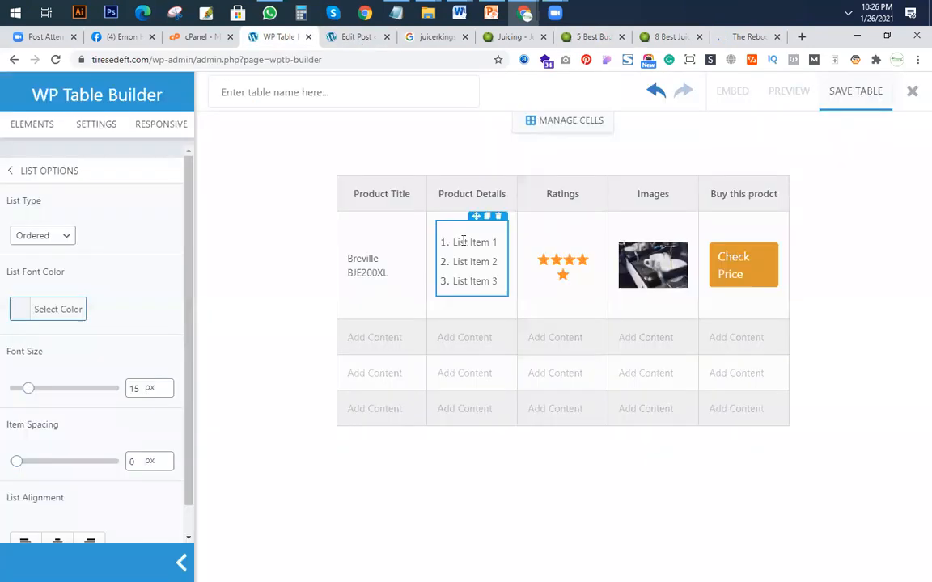
left_click_drag(454, 243, 507, 243)
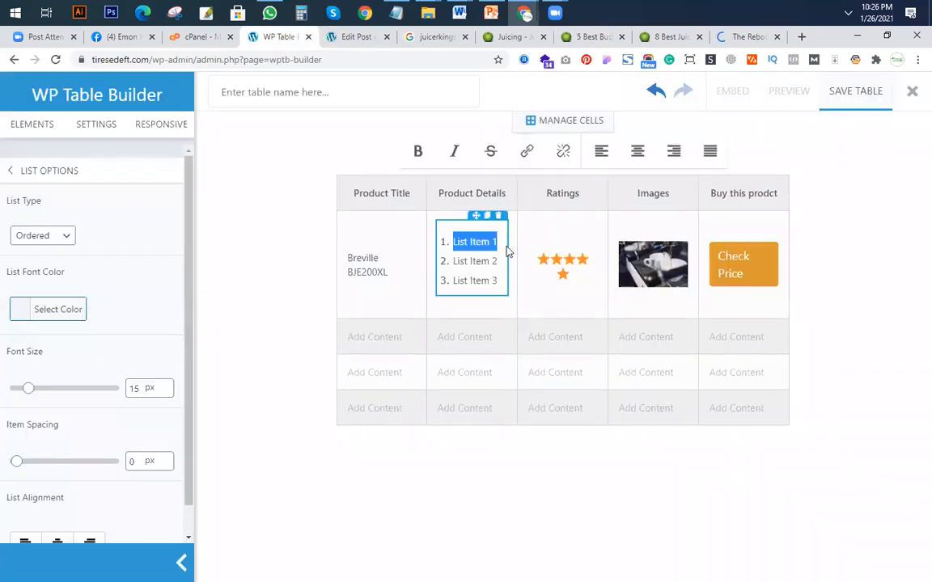
key("ctrl+v")
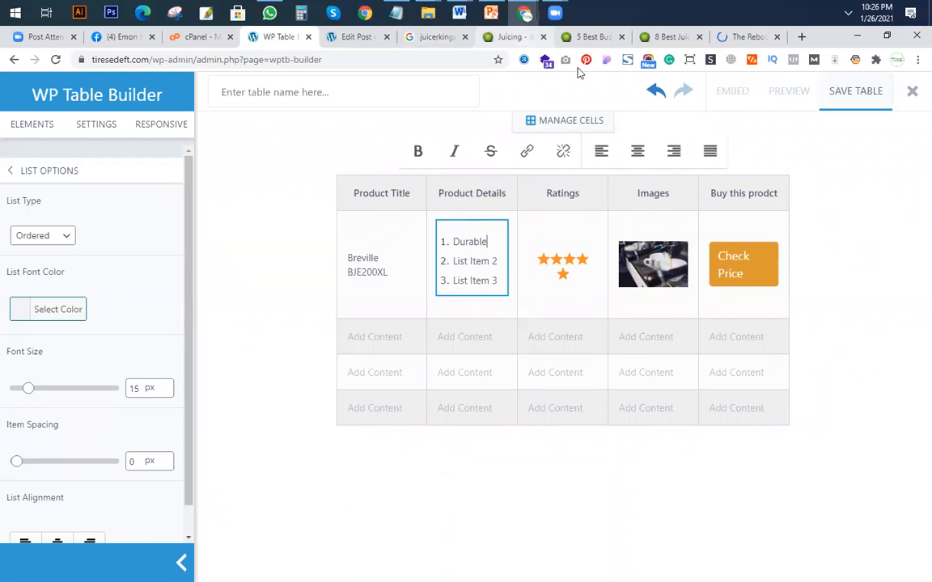
Replace the second list item in the Product Details cell with "Powerful", copied from JuicerKings' Breville row.
left_click(511, 36)
key("ctrl+Tab")
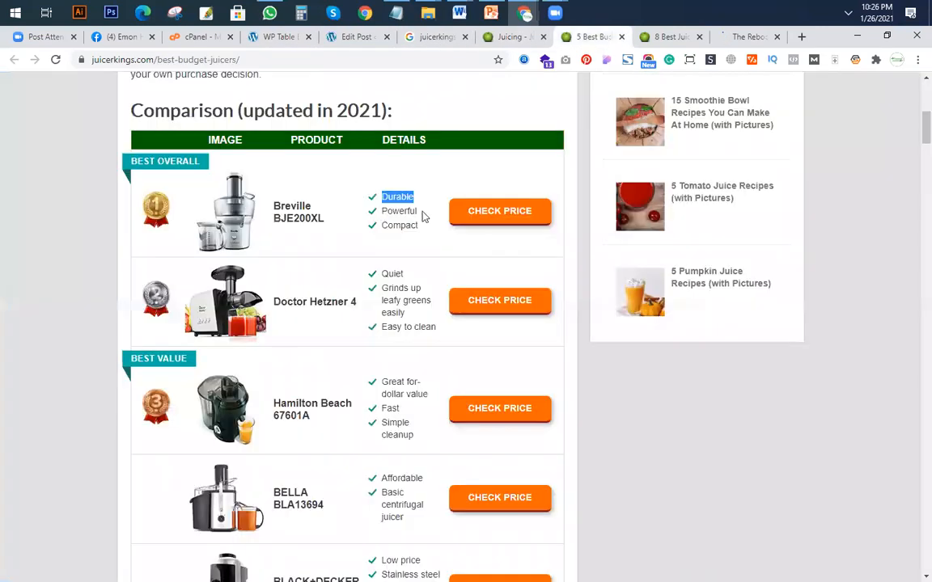
double_click(423, 213)
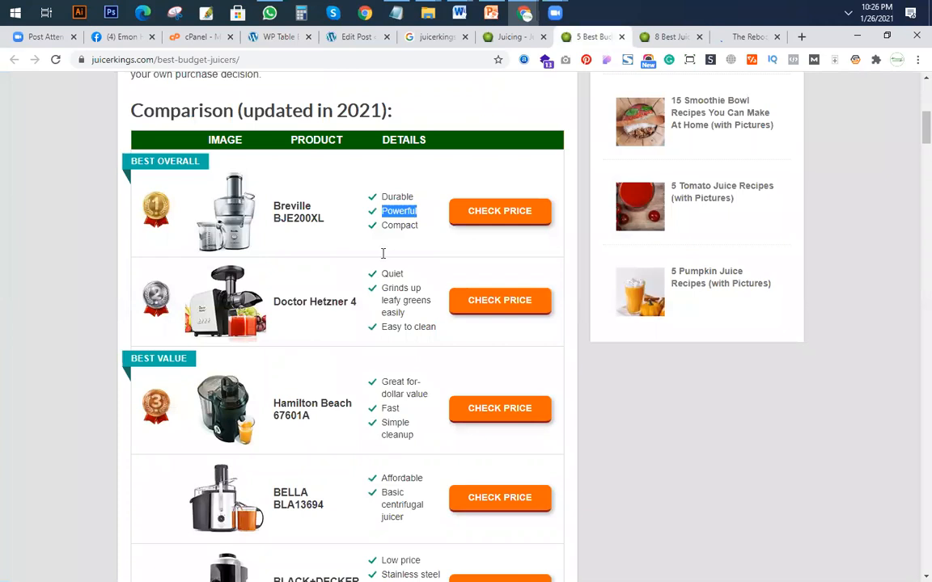
key("ctrl+4")
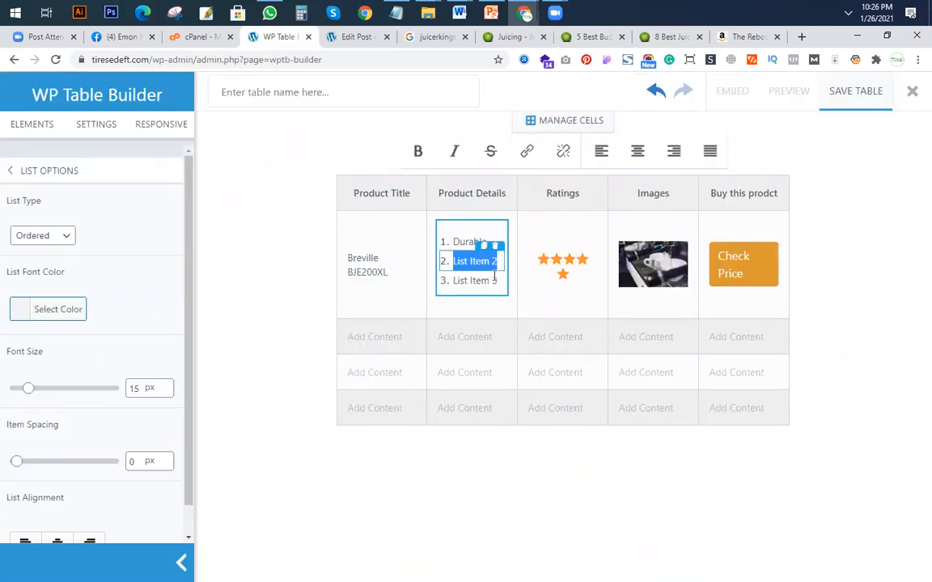
key("ctrl+v")
Replace the third list item in the Product Details cell with "Compact", copied from JuicerKings' Breville row.
left_click(590, 37)
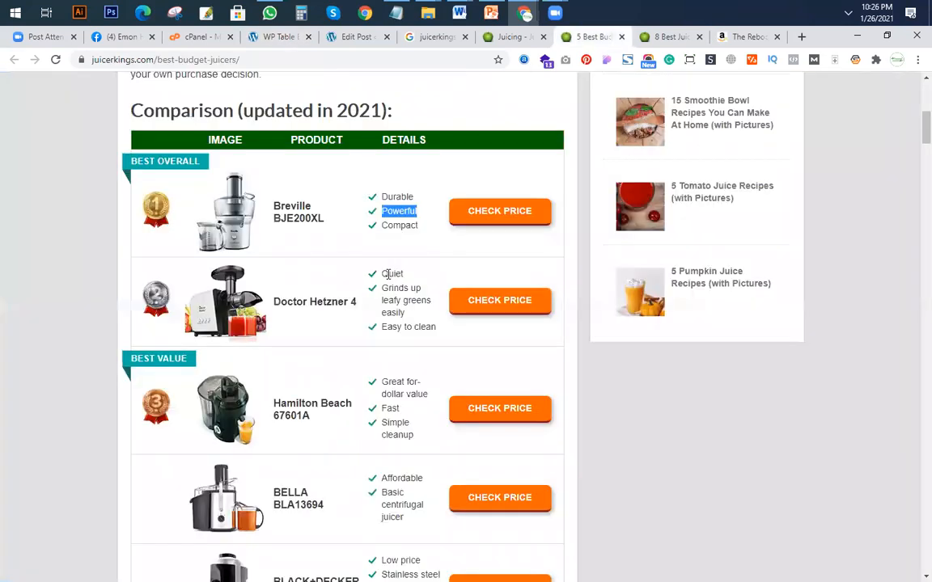
left_click_drag(422, 226, 382, 226)
left_click(279, 36)
left_click_drag(453, 280, 522, 287)
key("ctrl+v")
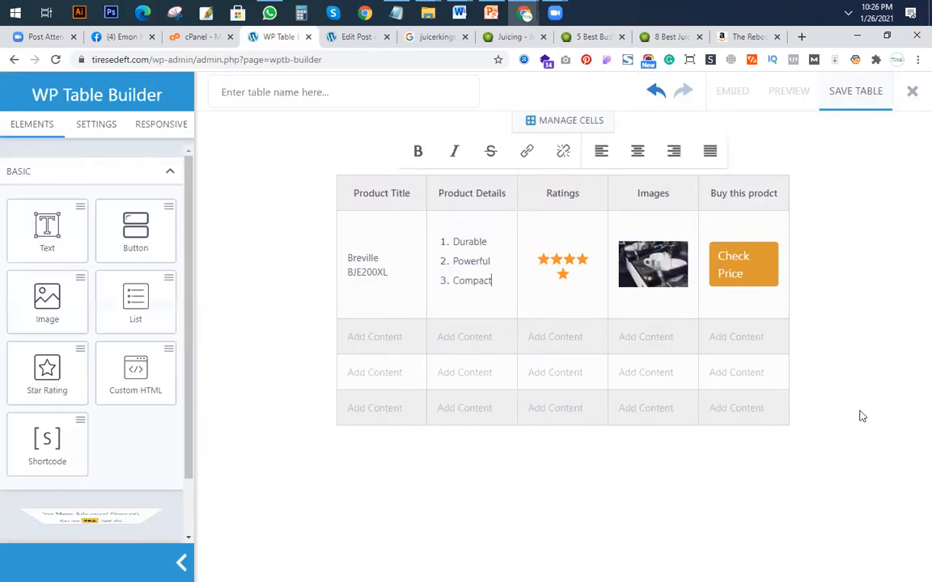
left_click(252, 301)
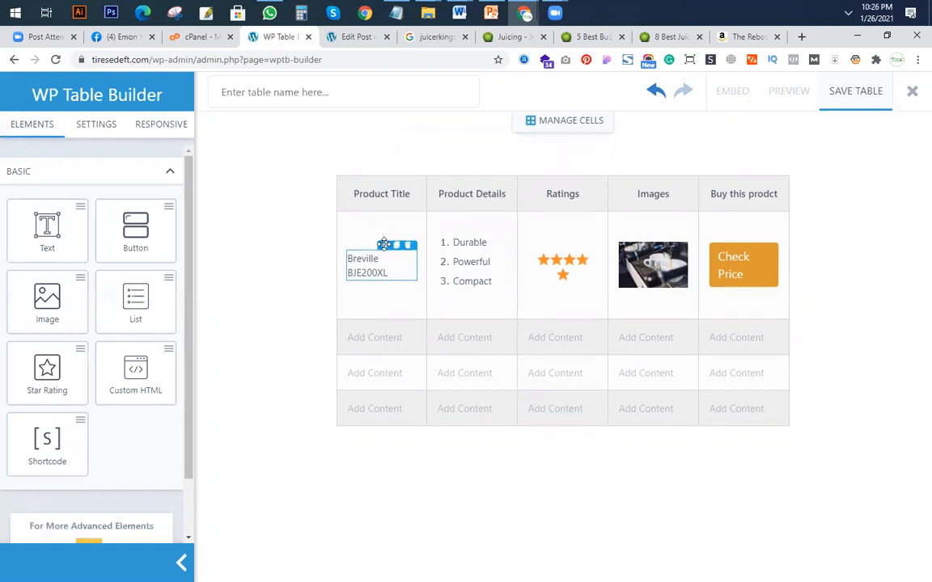
Duplicate the first product's title and details list into the second product row, removing the empty placeholders from those cells.
left_click(396, 245)
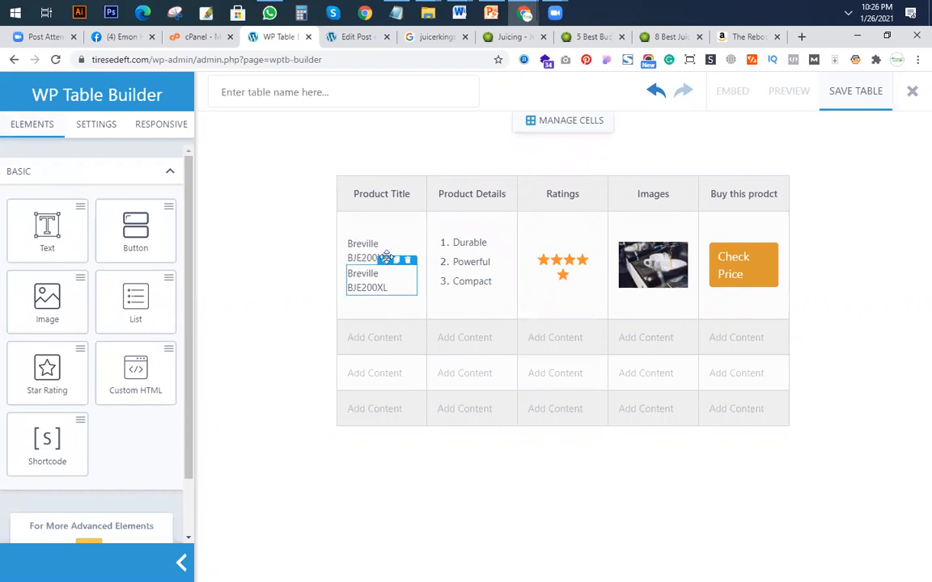
left_click_drag(385, 259, 393, 333)
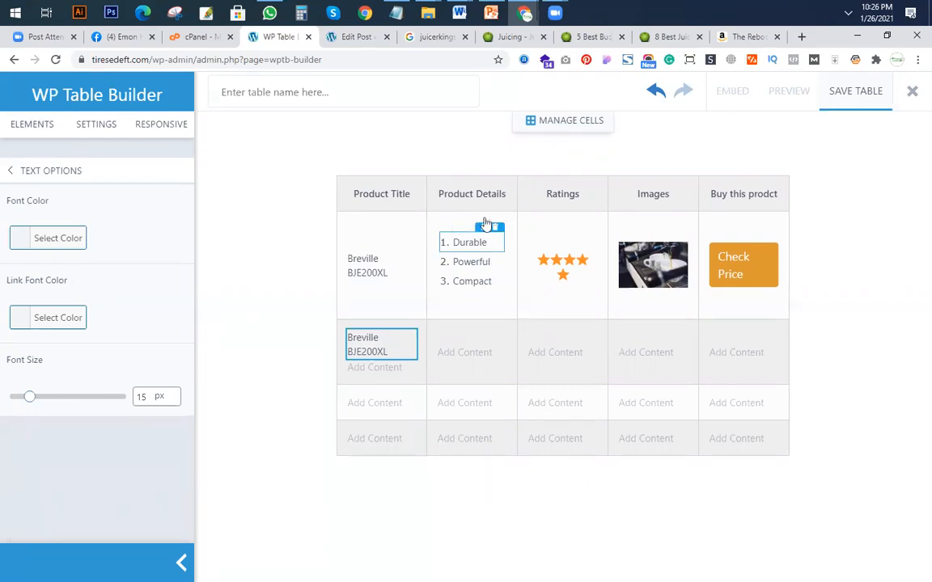
left_click(483, 227)
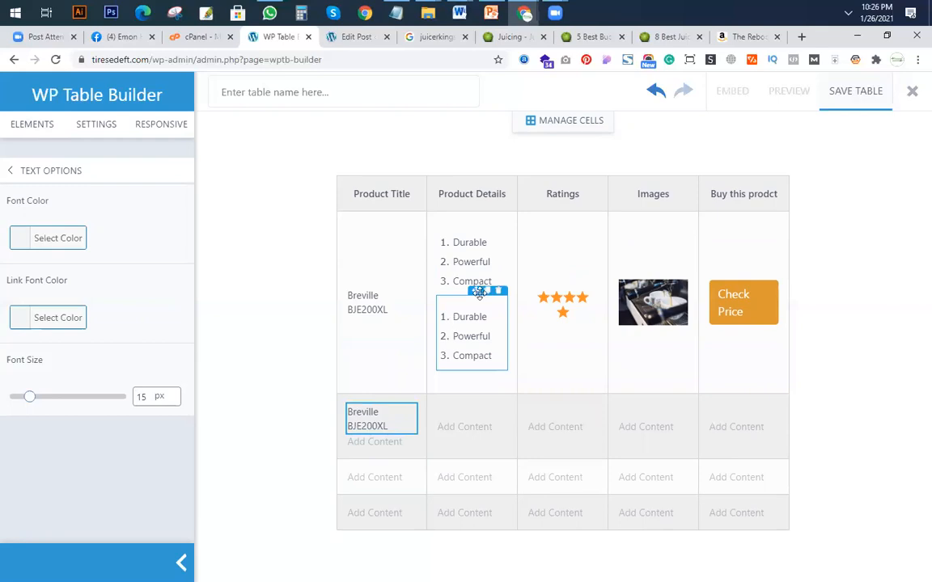
mouse_move(467, 413)
left_mouse_down()
mouse_move(474, 435)
mouse_move(467, 419)
mouse_move(487, 427)
mouse_move(493, 393)
mouse_move(461, 315)
left_mouse_up()
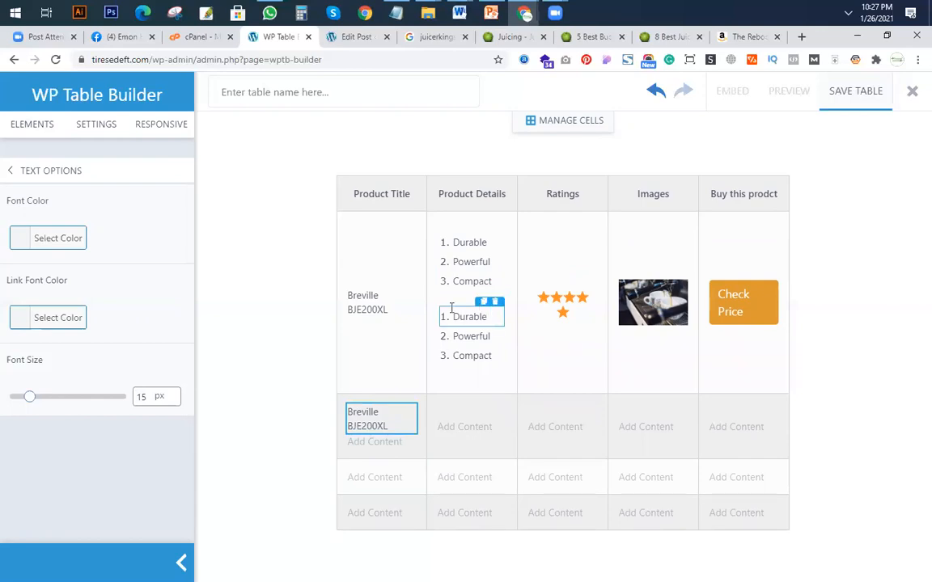
mouse_move(478, 290)
left_mouse_down()
mouse_move(480, 438)
mouse_move(478, 427)
left_mouse_up()
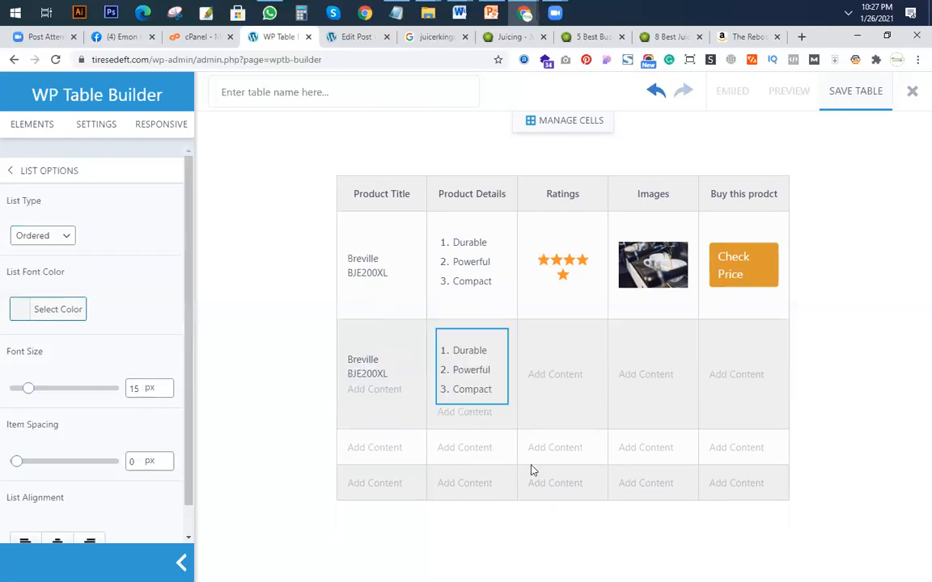
left_click(498, 400)
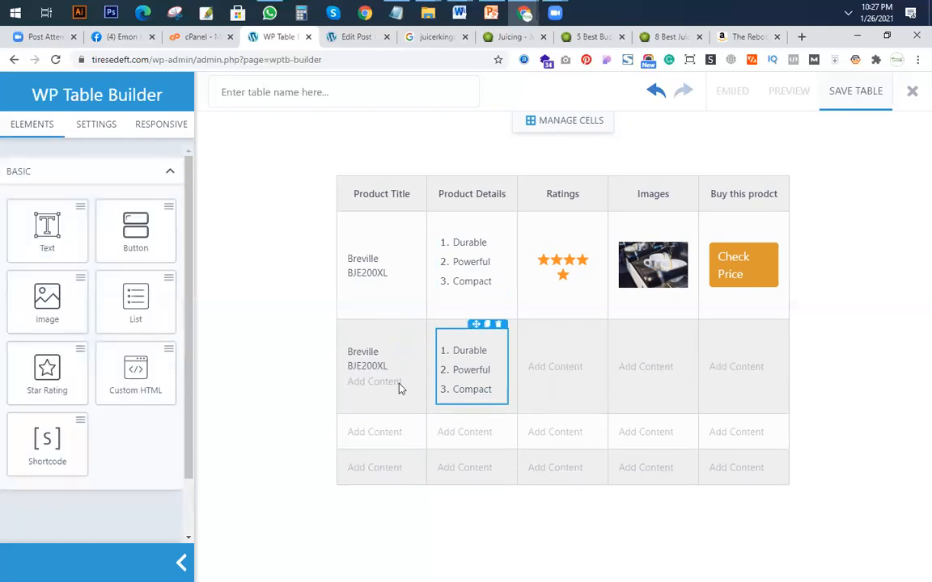
left_click(407, 369)
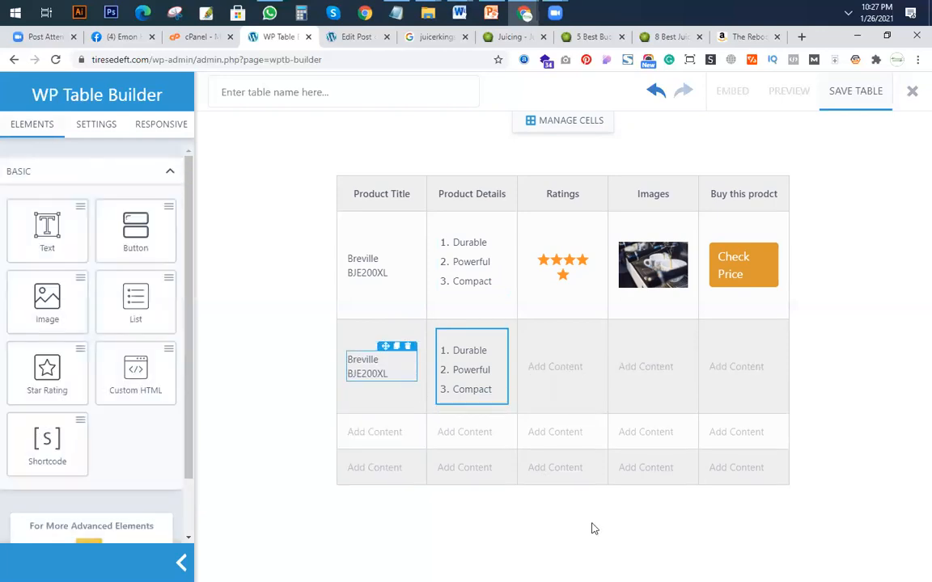
Duplicate the first product's star rating and image into the second row's Ratings and Images cells.
left_click(578, 234)
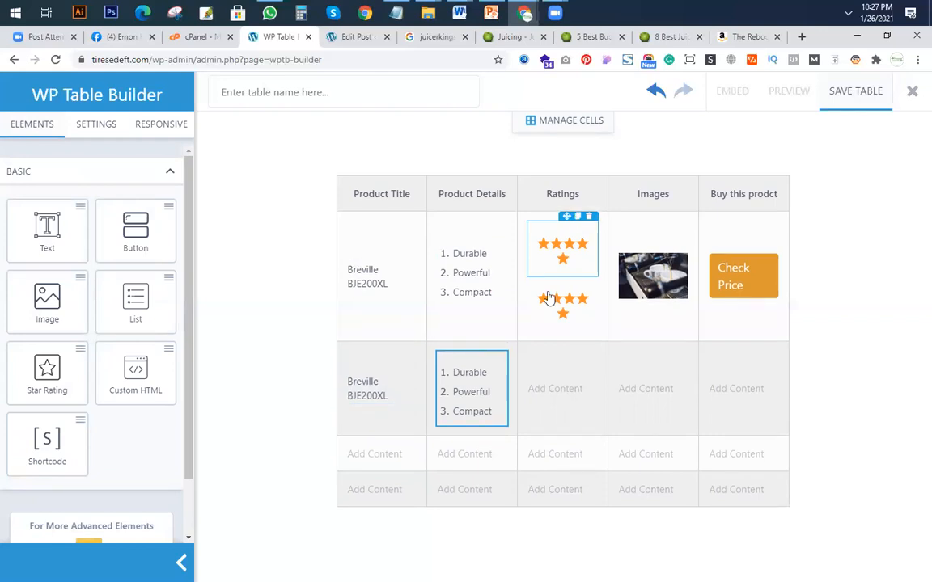
mouse_move(562, 296)
left_click_drag(562, 306, 593, 390)
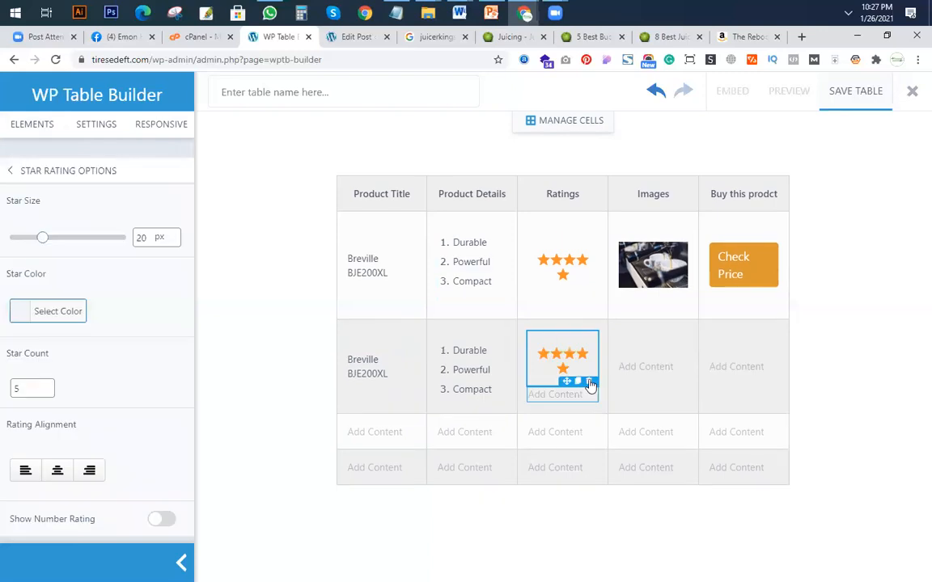
left_click(668, 243)
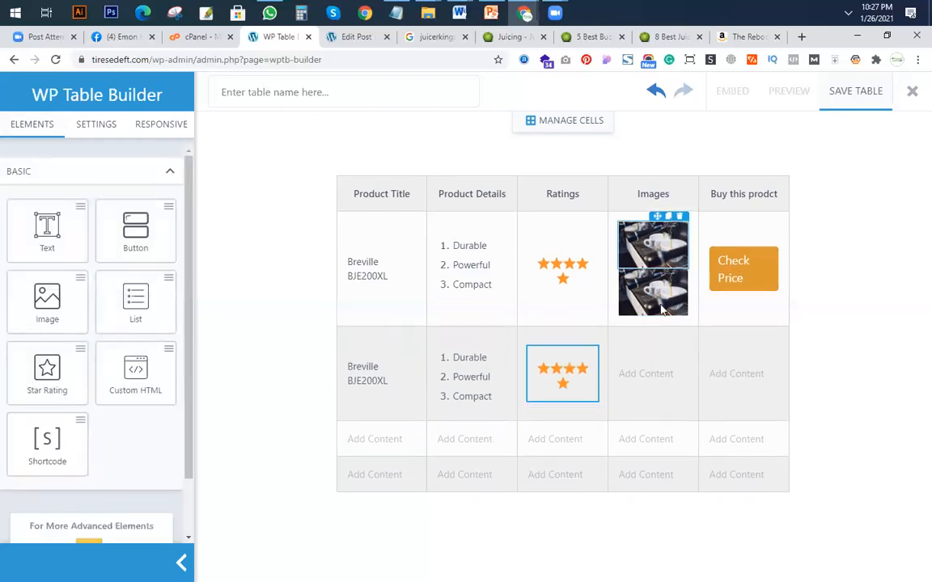
mouse_move(657, 265)
left_mouse_down()
mouse_move(657, 388)
mouse_move(652, 366)
left_mouse_up()
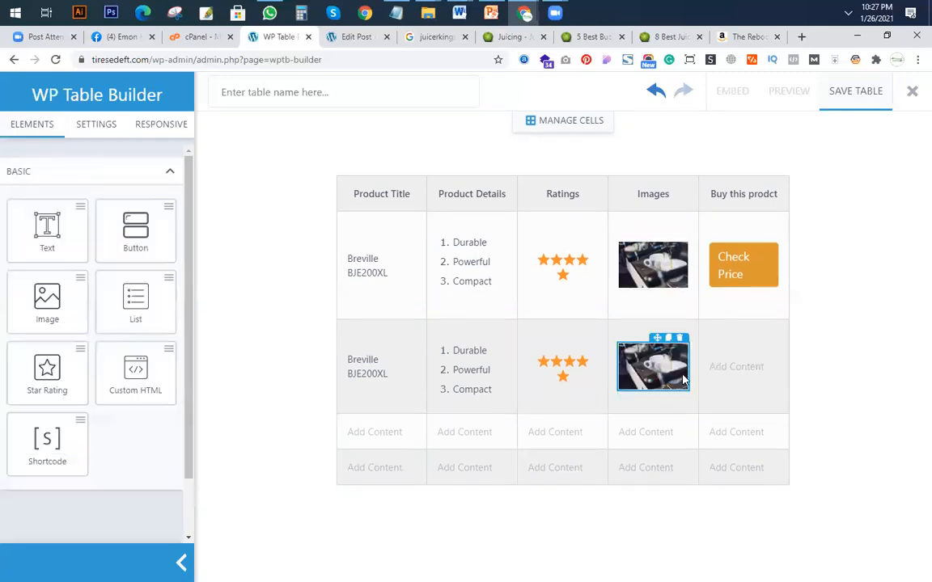
Duplicate the "Check Price" button into the second row's last cell and remove that cell's empty placeholder.
left_click(759, 243)
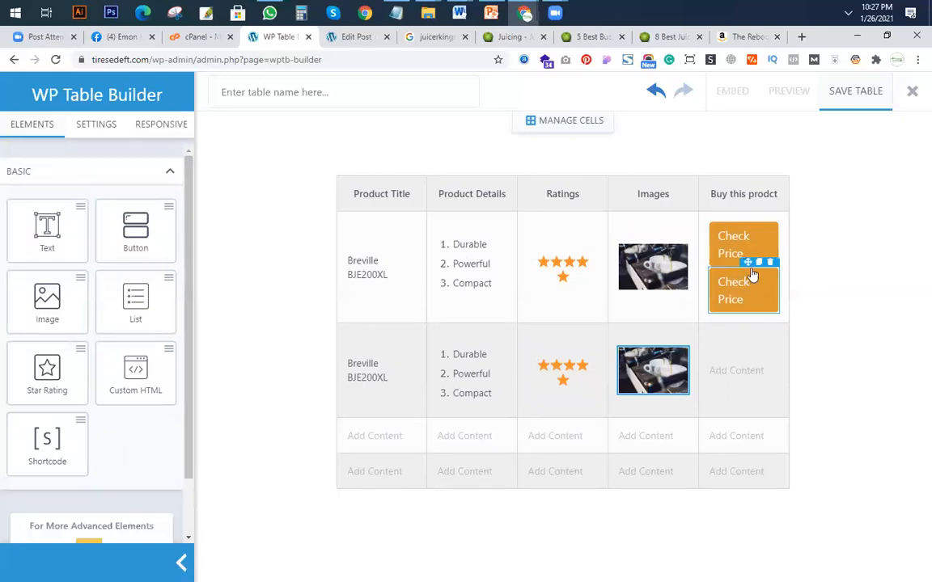
left_click_drag(744, 261, 768, 394)
left_click(772, 379)
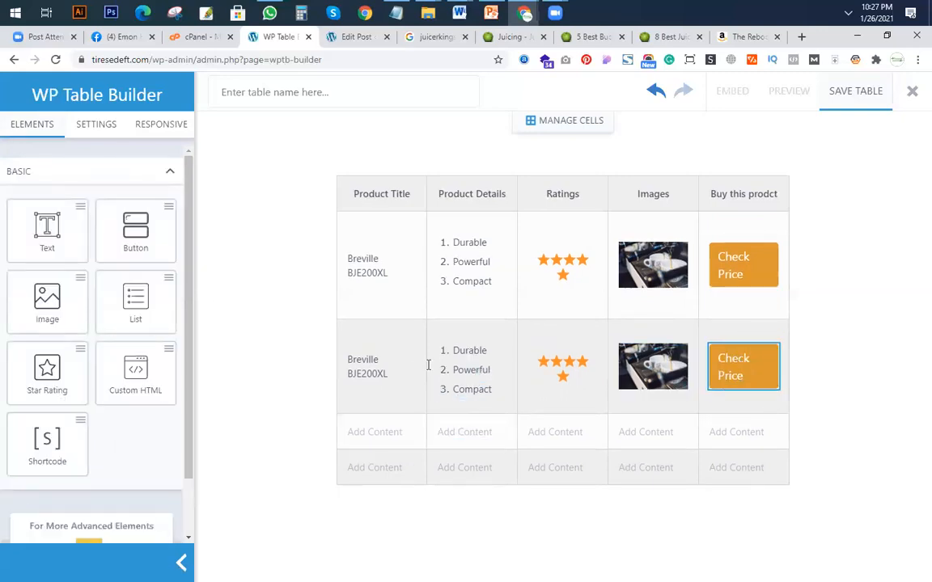
Enter cell management, select the third product row's first cell and remove the Product Title column.
mouse_move(386, 437)
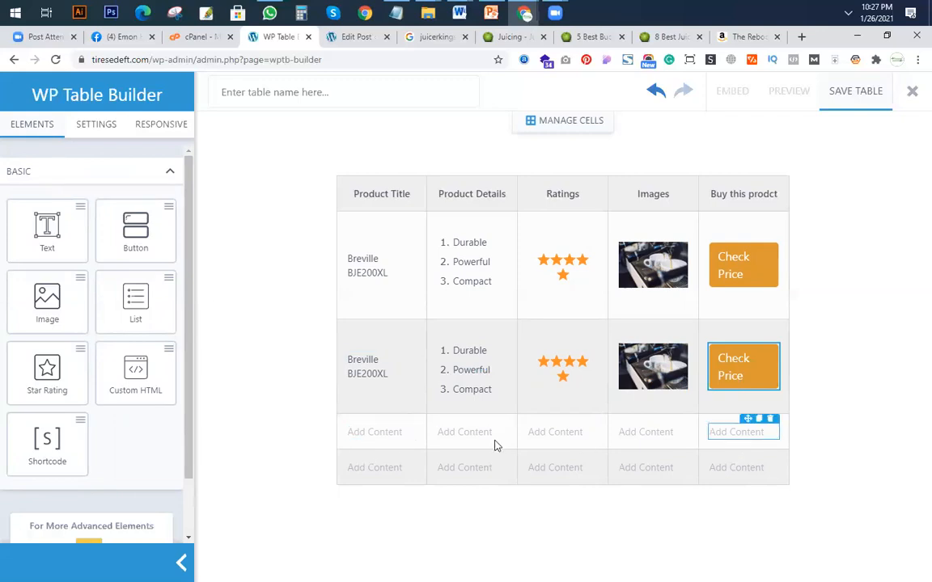
left_click(553, 126)
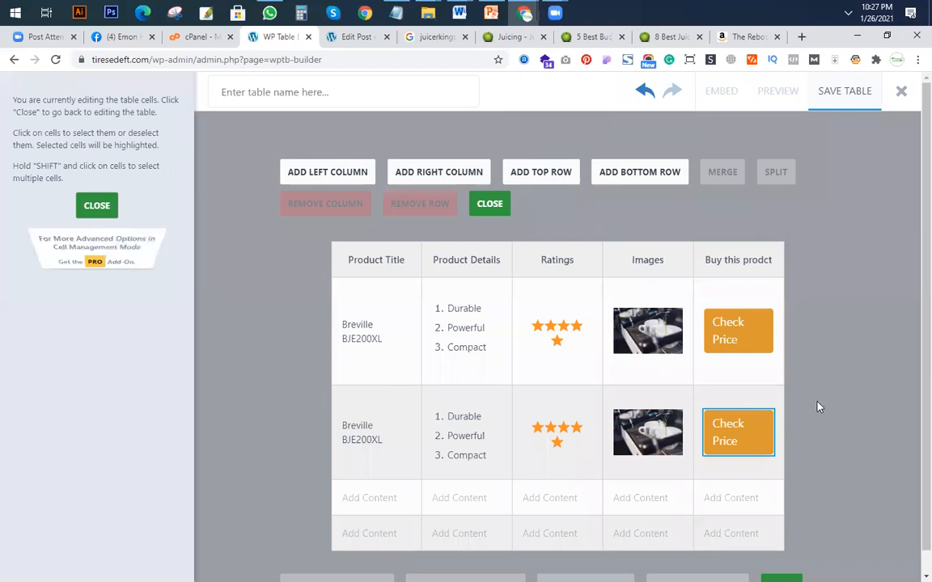
scroll(728, 420, "down", 1)
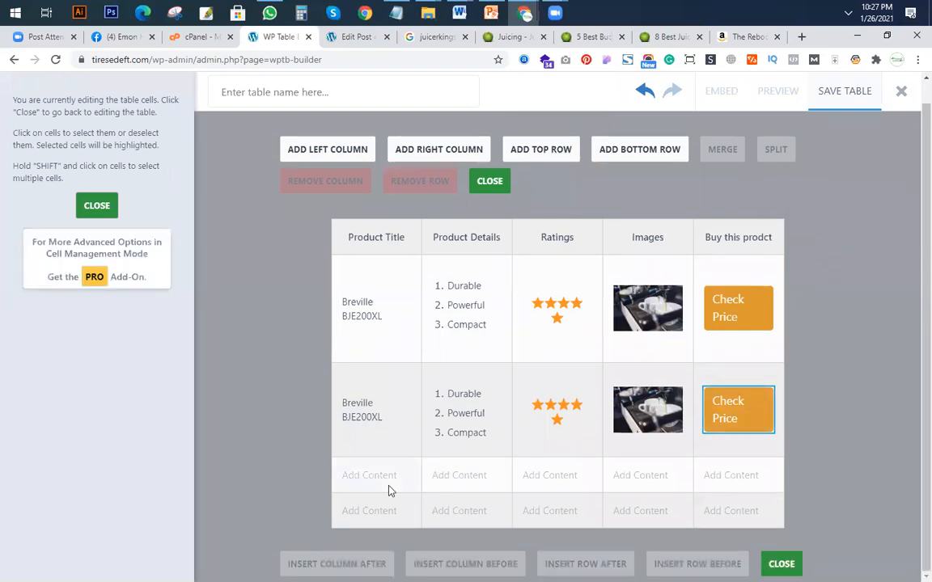
left_click(388, 491)
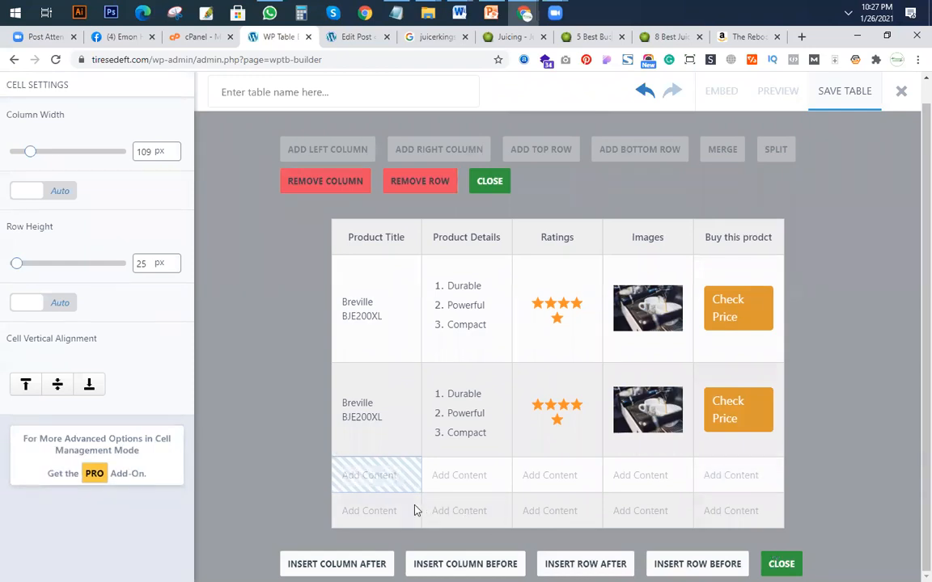
left_click(394, 492)
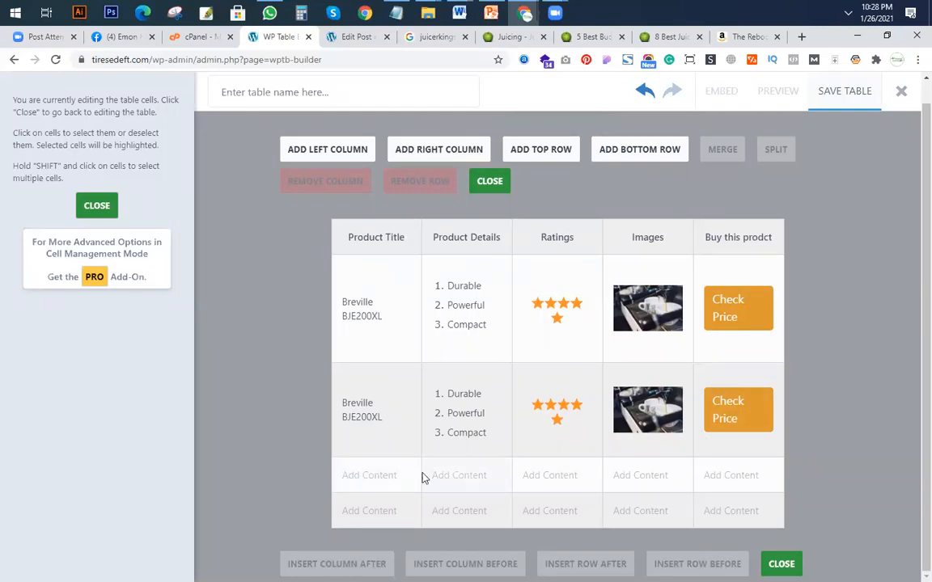
left_click(382, 476)
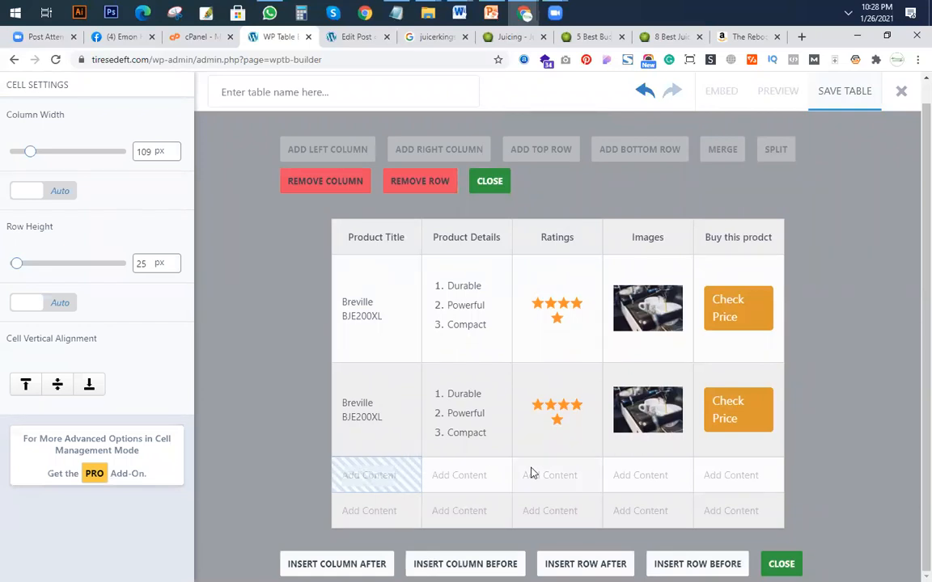
left_click(330, 183)
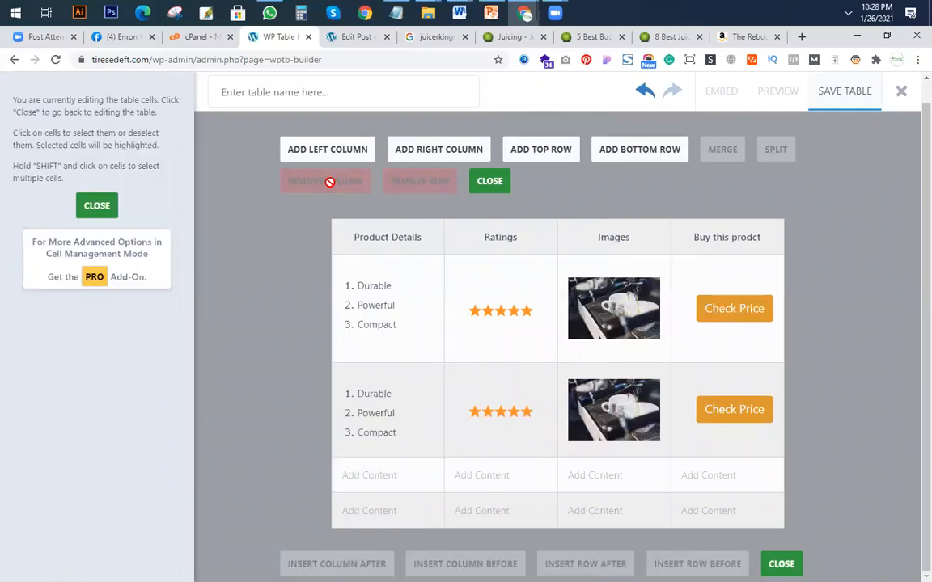
Remove the Product Details column from the table and leave cell management.
left_click(427, 481)
left_click(344, 183)
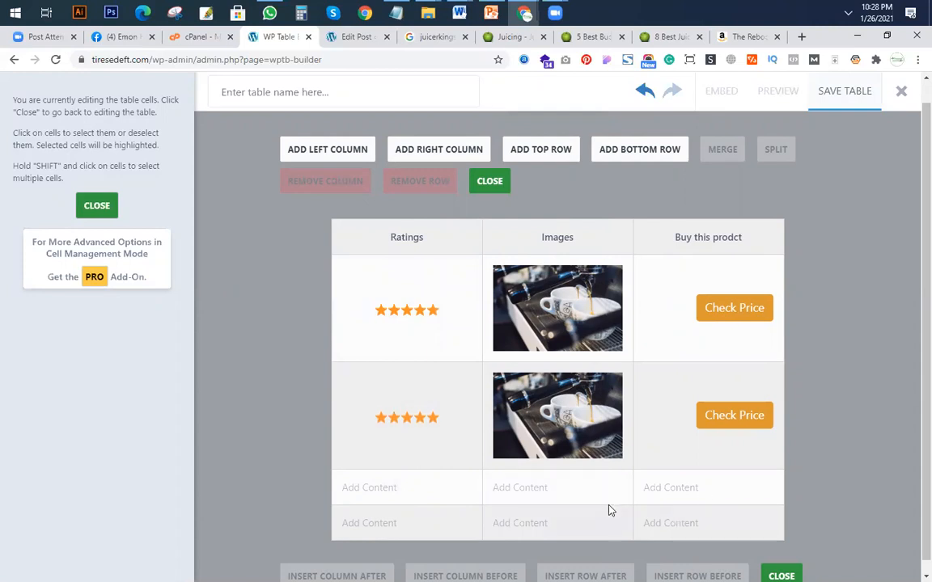
left_click(491, 181)
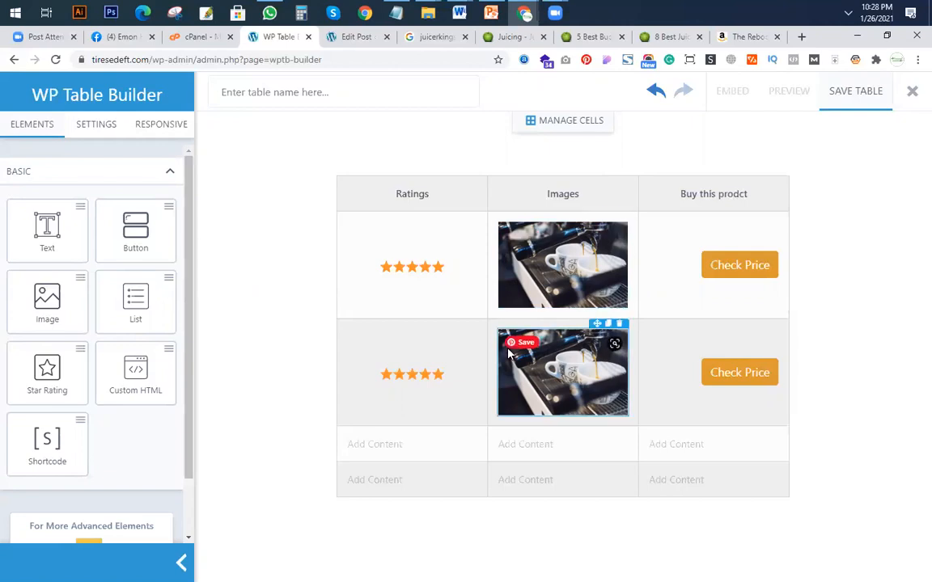
Add an empty column before the Ratings column using cell management, and return to the table editor.
scroll(165, 501, "down", 2)
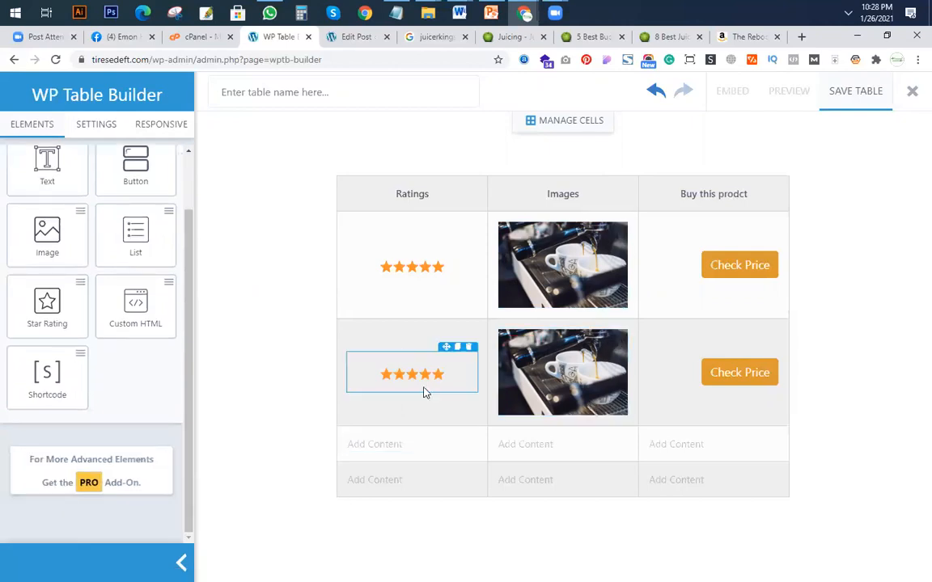
left_click(550, 121)
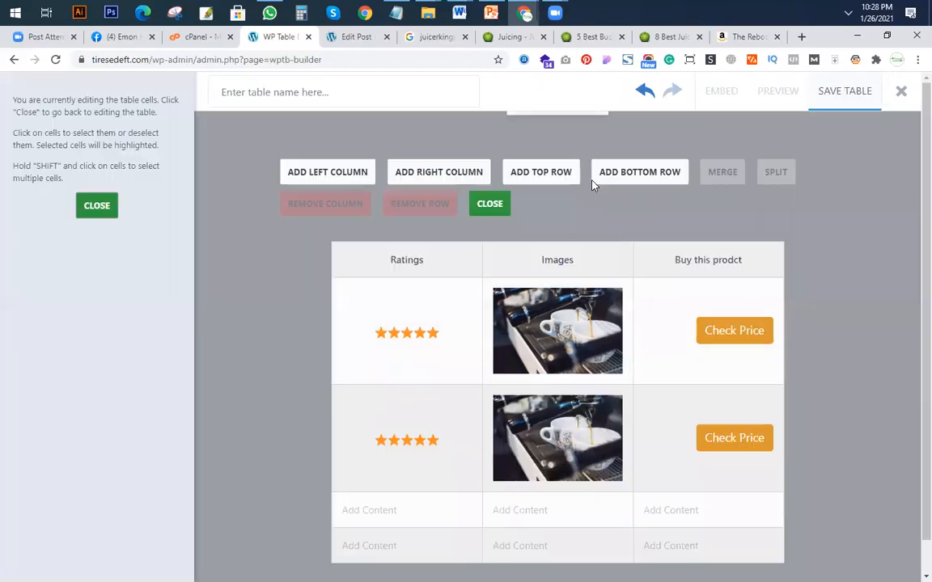
left_click(331, 172)
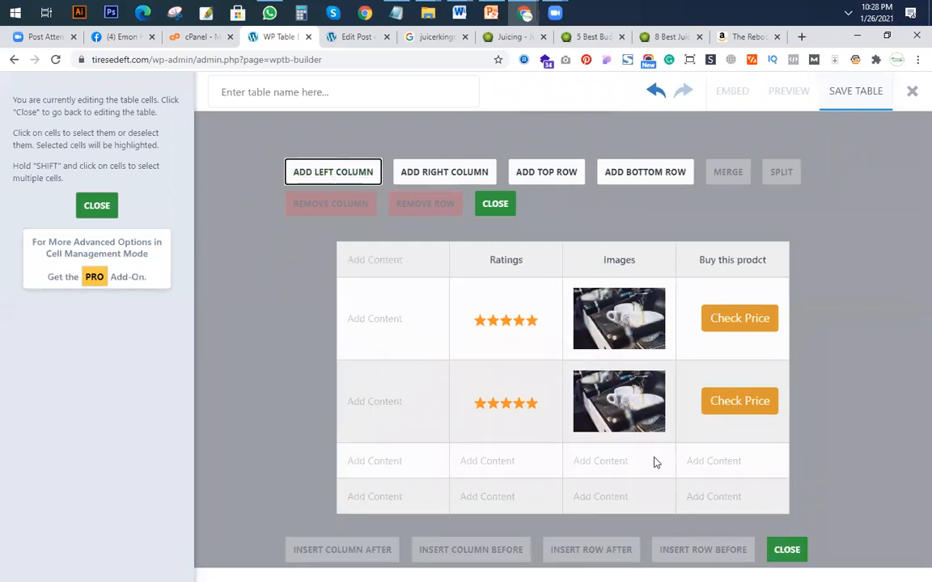
left_click(787, 550)
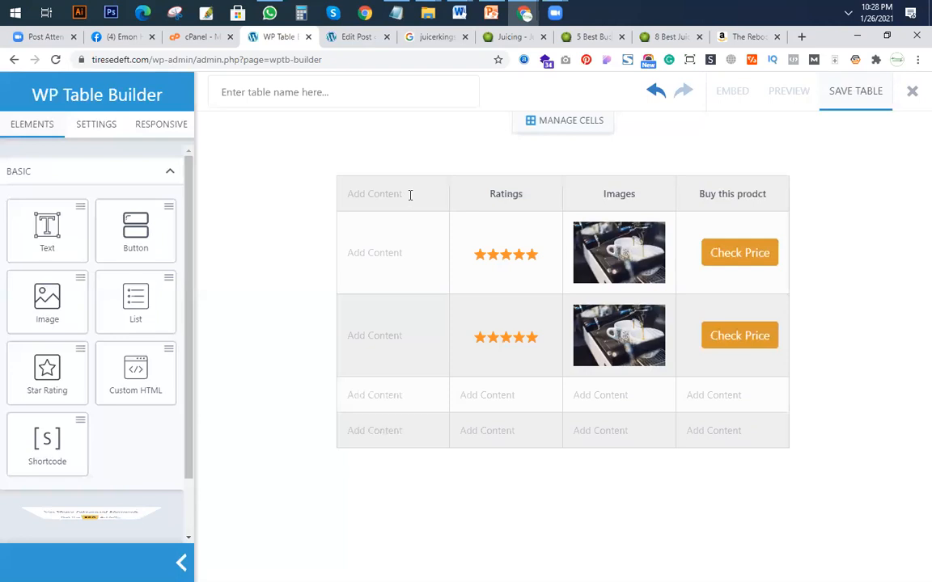
Duplicate the Ratings heading and try to move the copy into the empty first column's header cell.
left_click(526, 188)
left_click(534, 181)
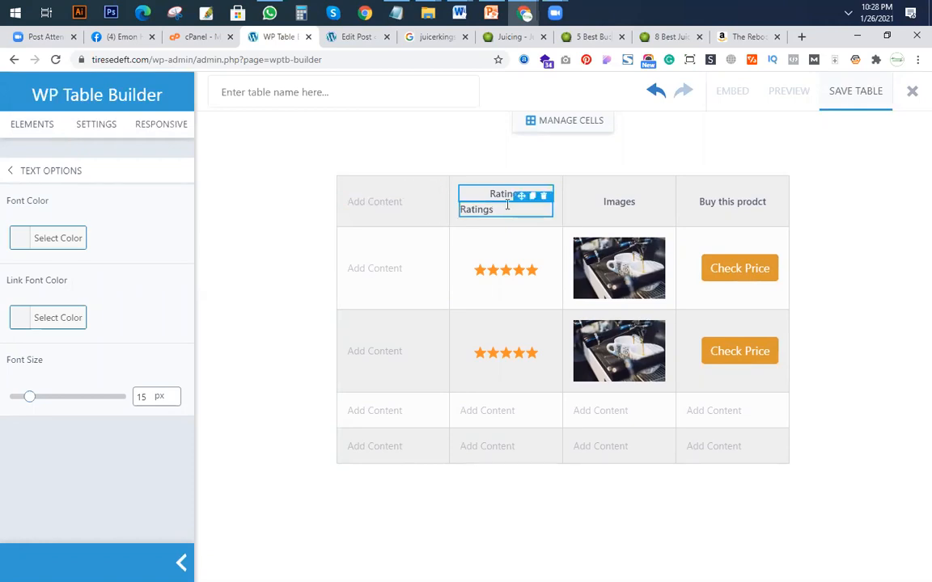
left_click_drag(466, 188, 401, 200)
left_click(395, 209)
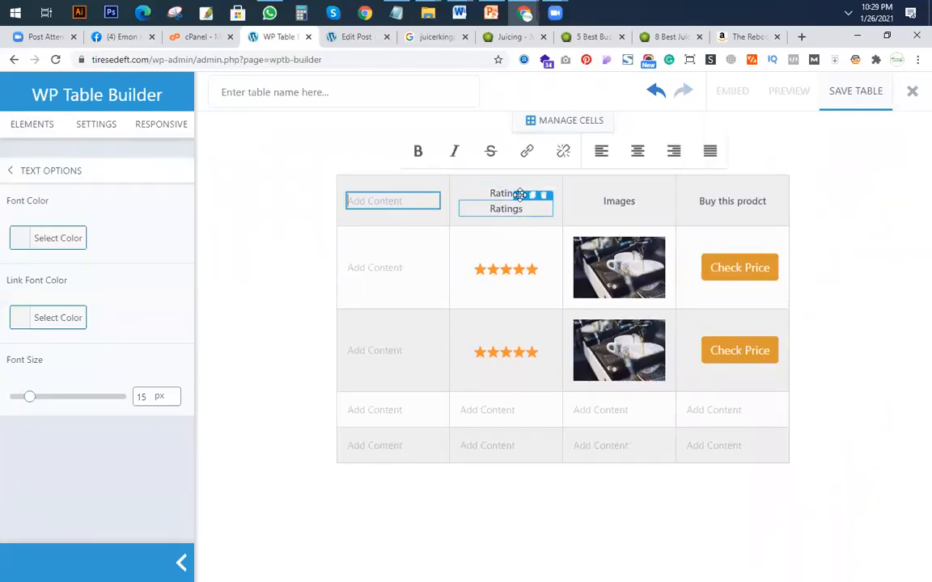
left_click(521, 196)
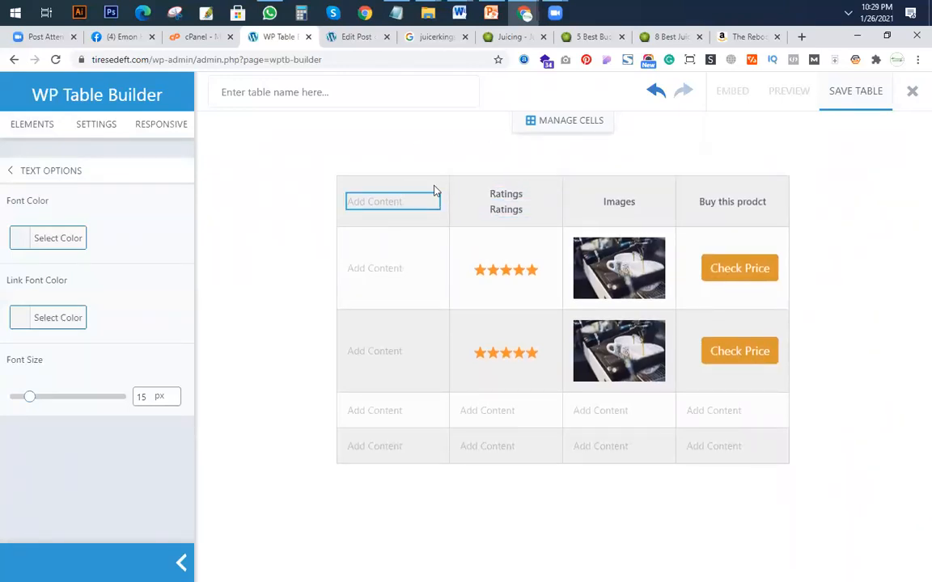
Add a Text element to the empty first column's header cell.
left_click(451, 396)
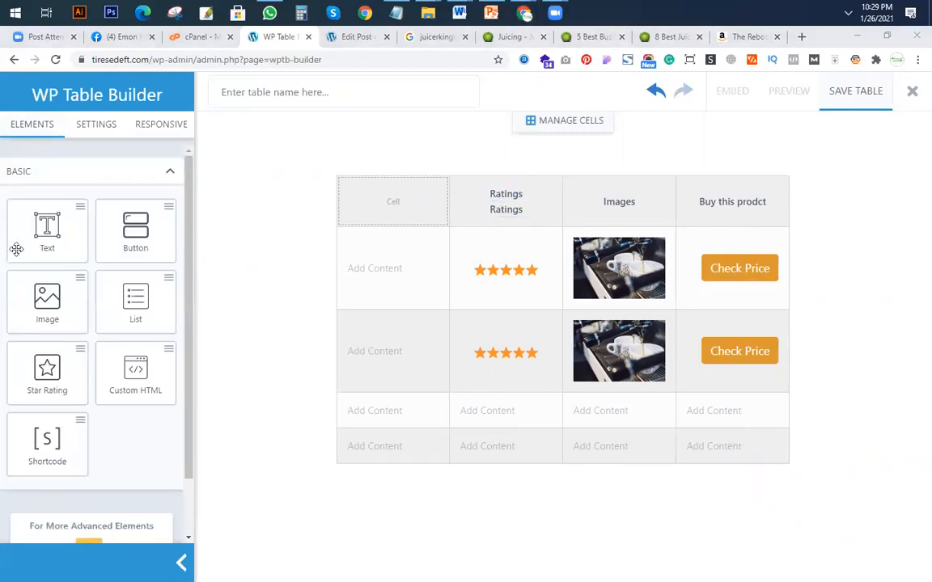
left_click_drag(32, 215, 392, 201)
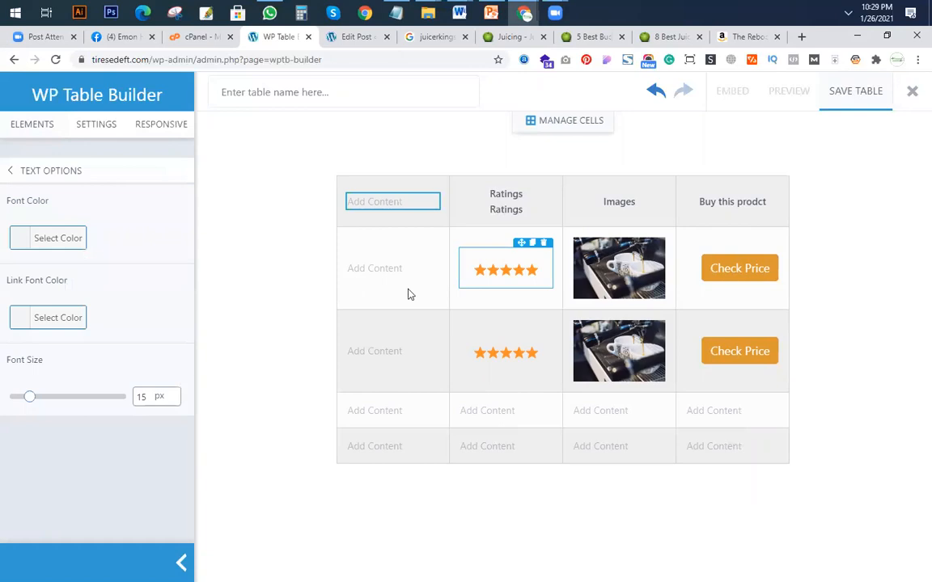
Enter Products as the first column's heading and copy the product name Breville BJE200XL from the JuicerKings comparison table into the cell below.
left_click(377, 204)
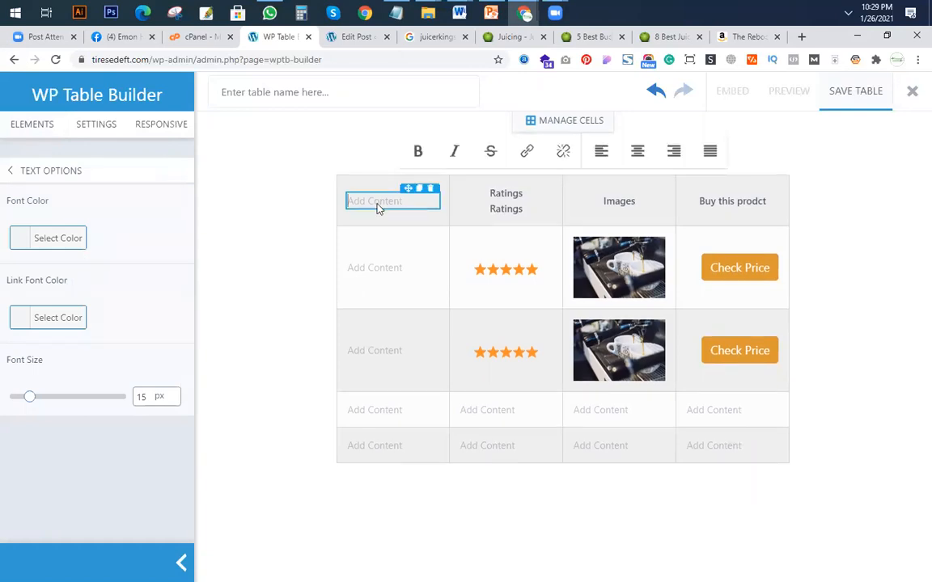
type("Products")
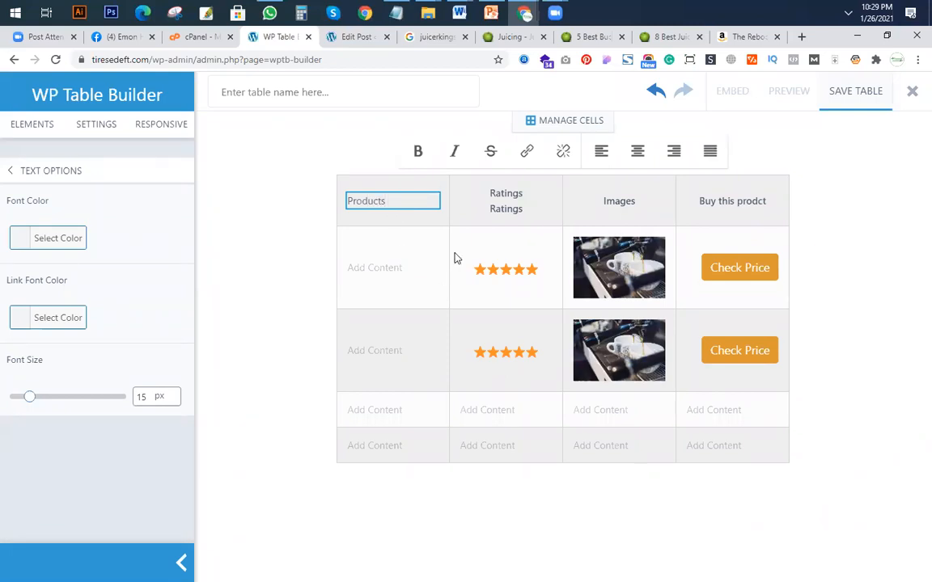
left_click(388, 277)
left_click(603, 33)
left_click_drag(325, 217, 268, 212)
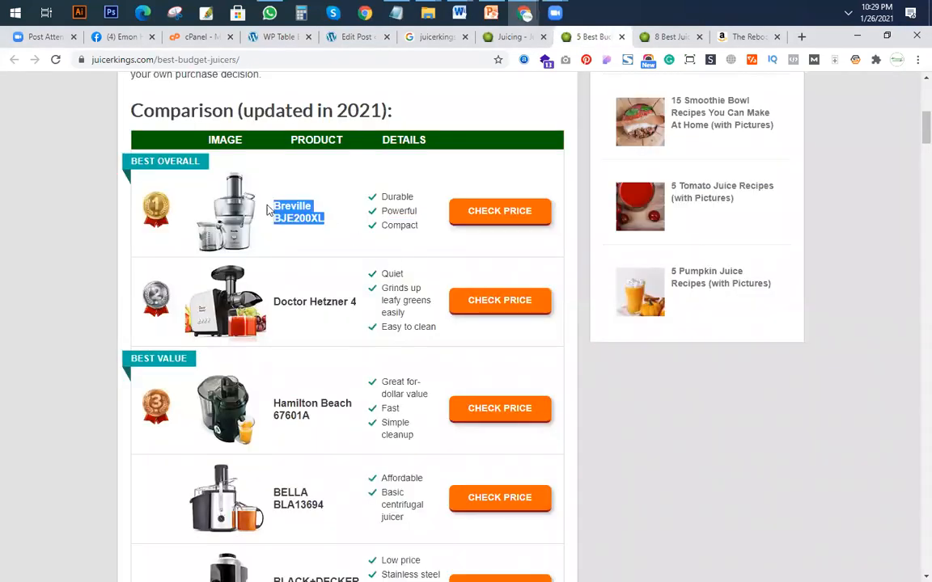
right_click(304, 218)
left_click(328, 227)
left_click(279, 36)
key("ctrl+v")
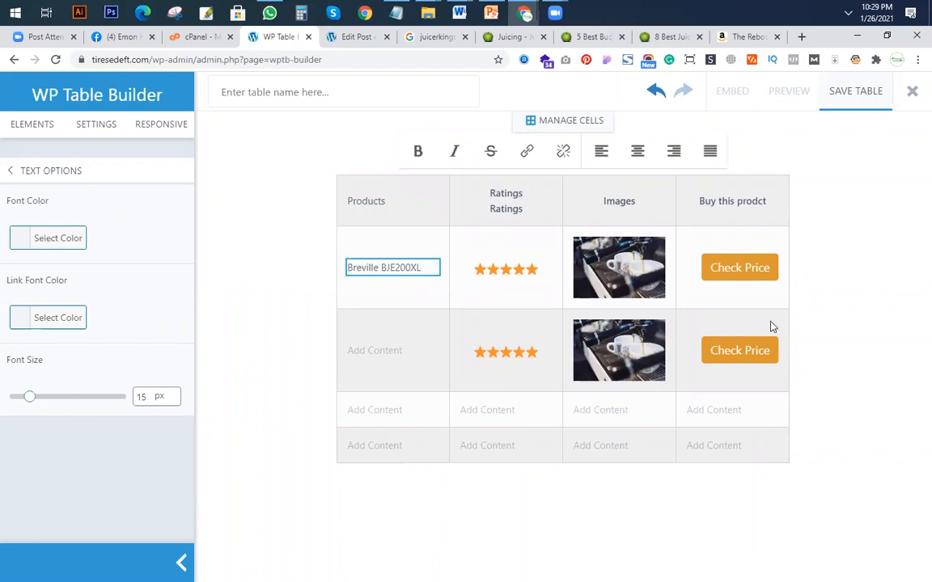
Duplicate the Breville BJE200XL text and move the copy into the second product row's Products cell.
left_click(392, 288)
left_click(409, 260)
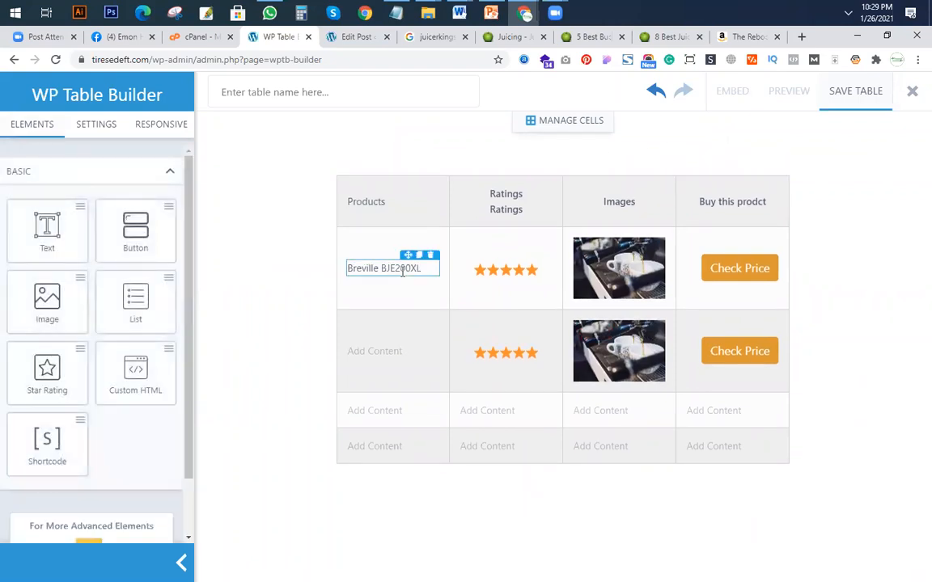
left_click(420, 254)
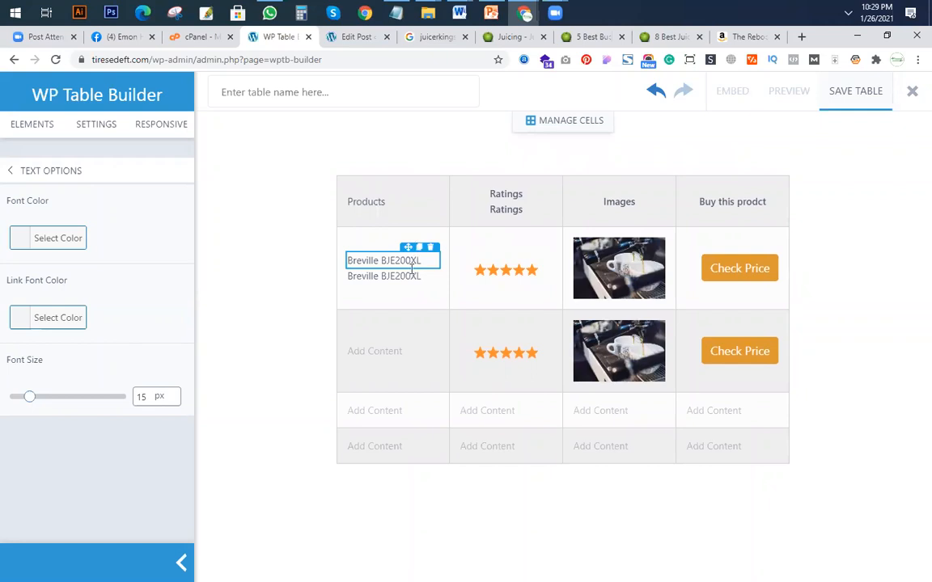
left_click_drag(407, 262, 430, 348)
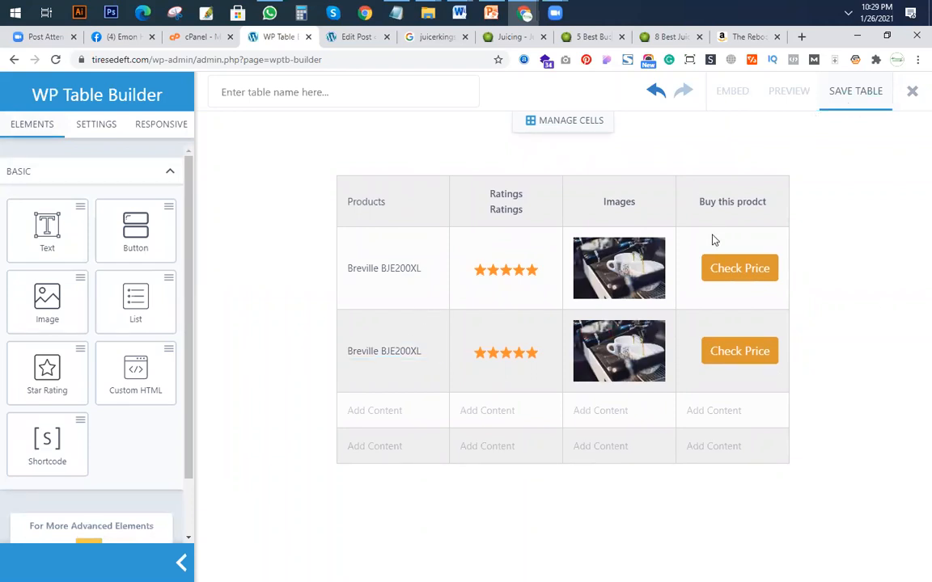
Replace the second product row's image with the media library photo of a dessert beside glasses.
left_click(624, 348)
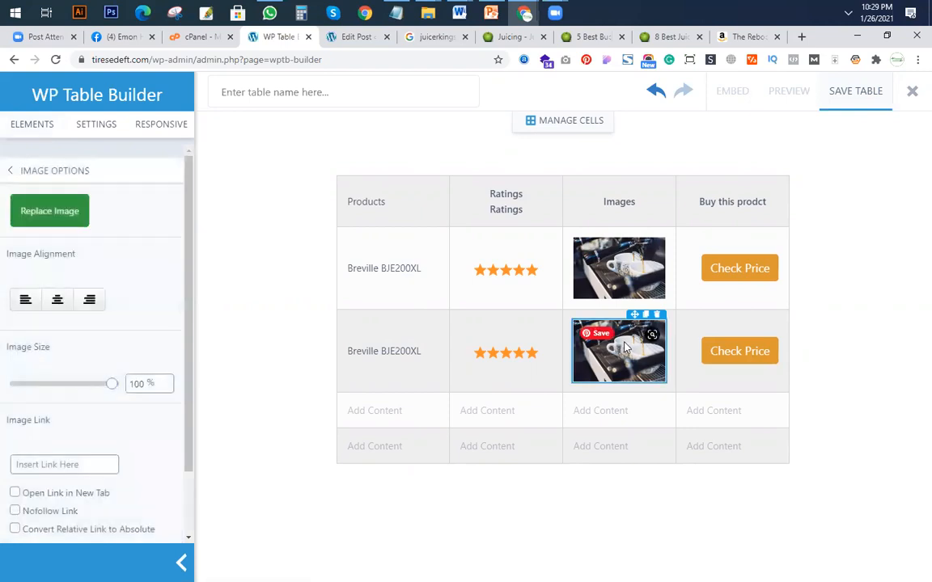
left_click(62, 215)
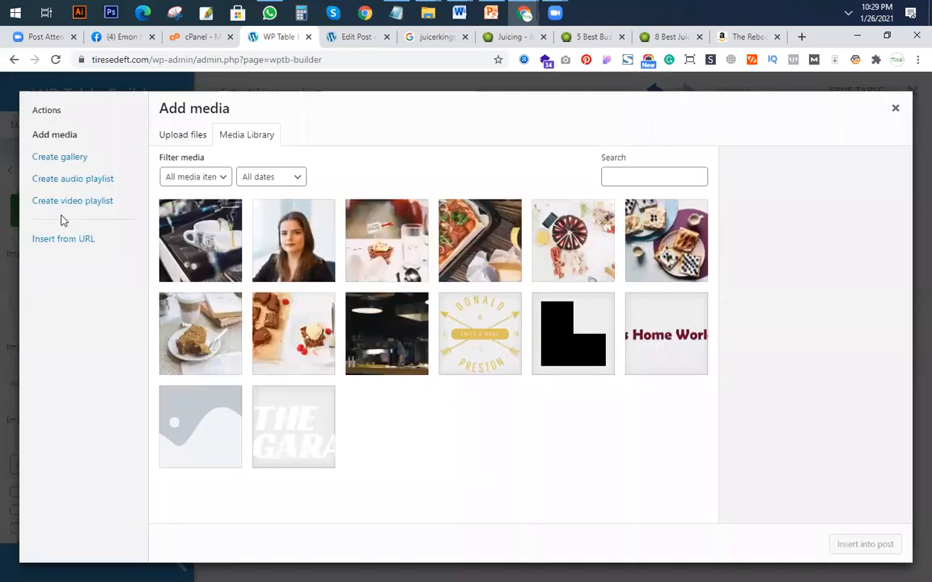
left_click(396, 251)
left_click(859, 539)
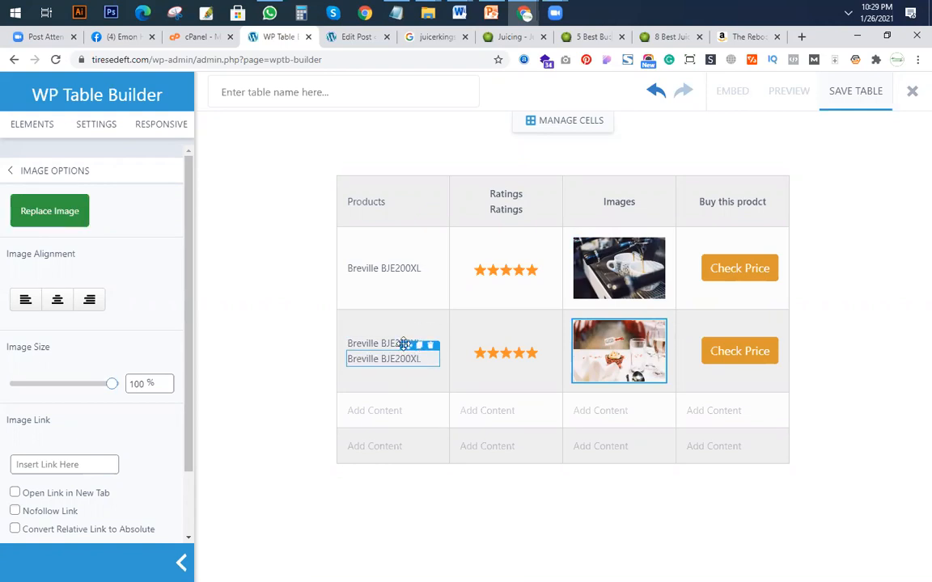
Place copies of the second row's product name and star rating in the third product row, without the empty text placeholders.
left_click_drag(402, 354, 408, 413)
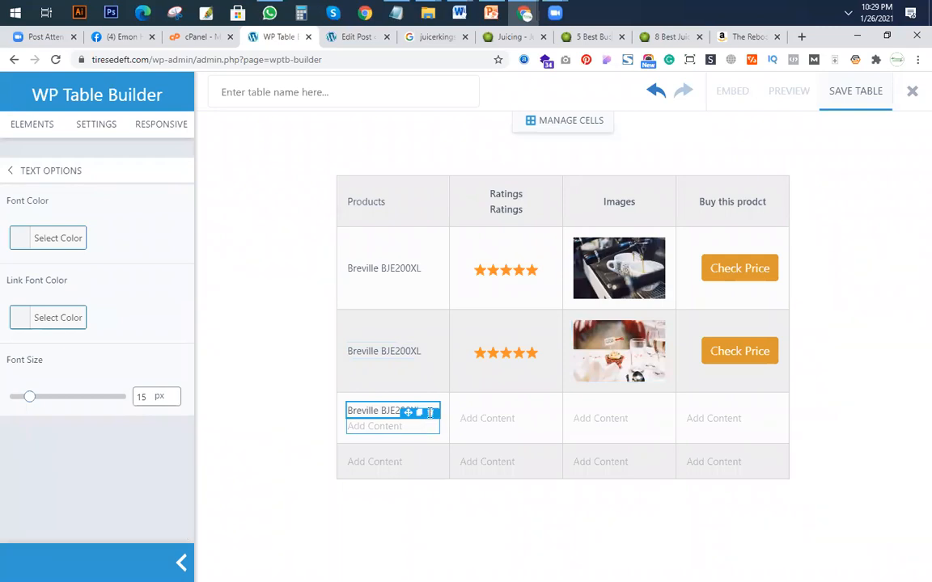
left_click(532, 333)
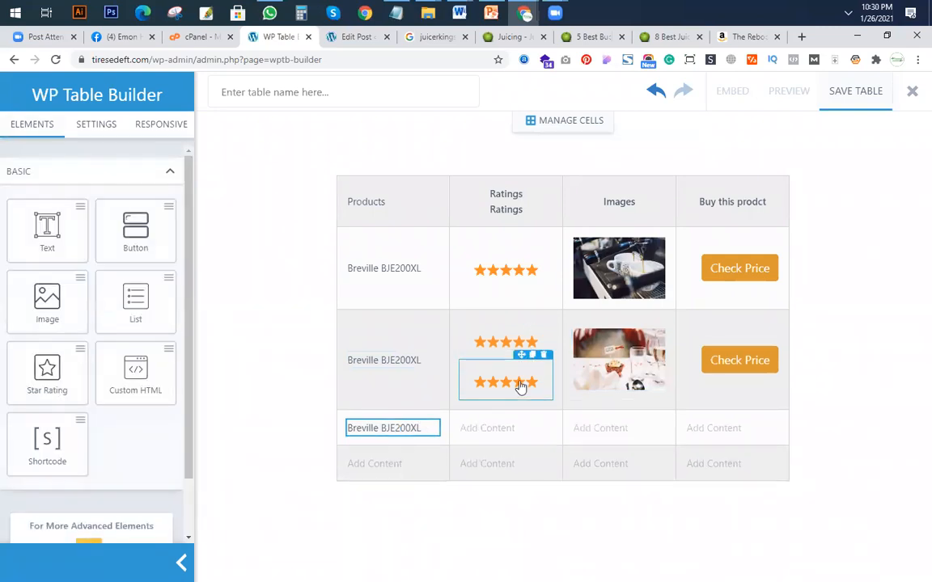
left_click_drag(521, 389, 513, 435)
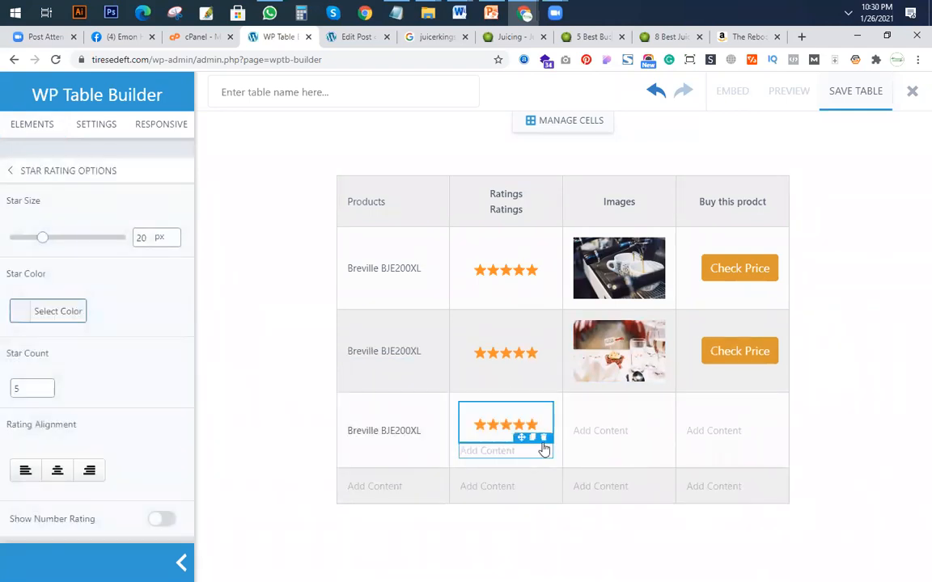
left_click(544, 440)
Duplicate the second row's image and Check Price button into the matching cells of the third product row.
mouse_move(645, 360)
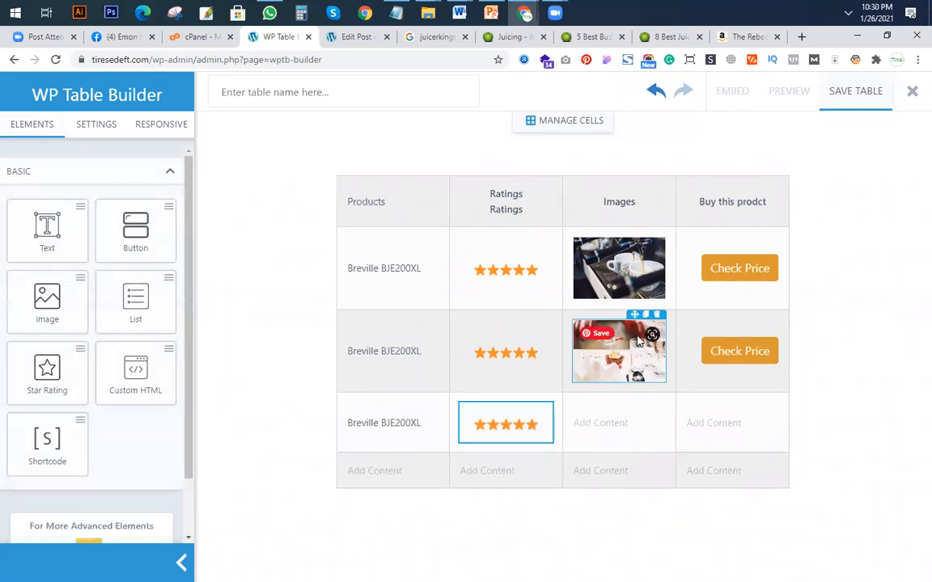
left_click(646, 314)
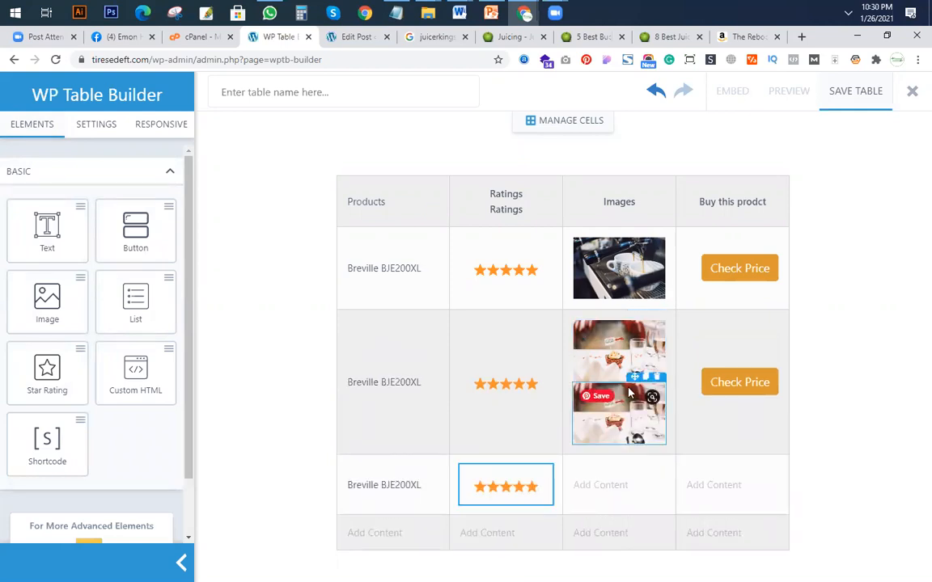
left_click_drag(631, 377, 635, 482)
left_click(658, 463)
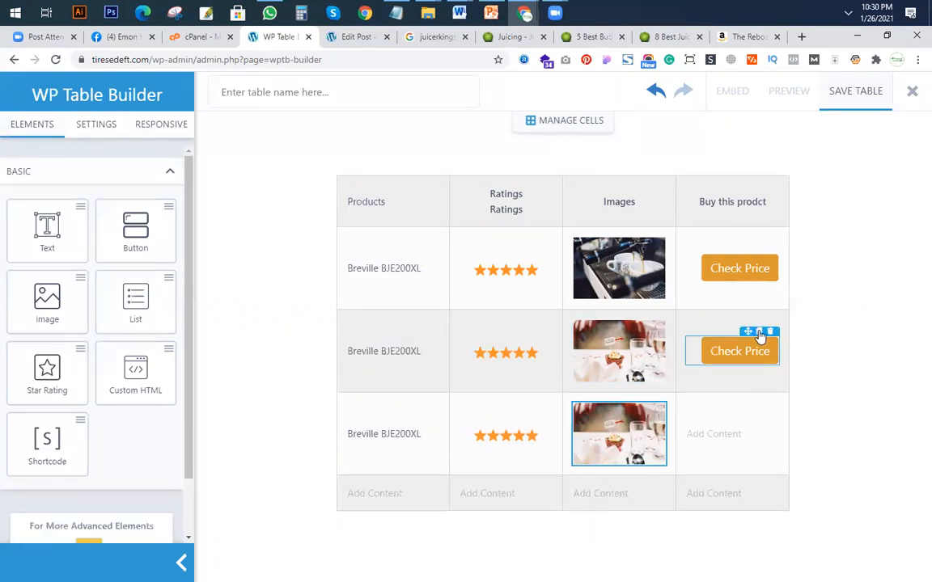
left_click(758, 333)
left_click_drag(751, 346, 772, 441)
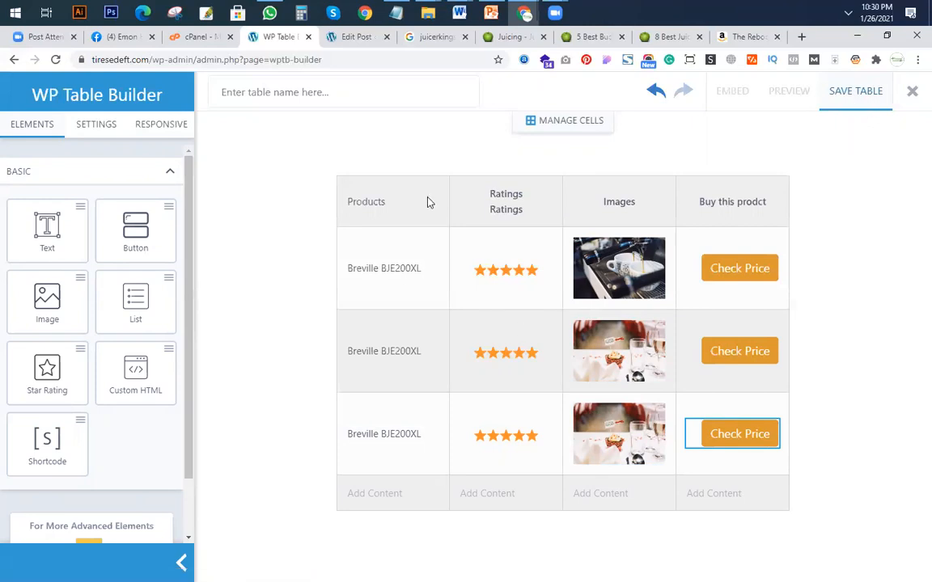
left_click(589, 39)
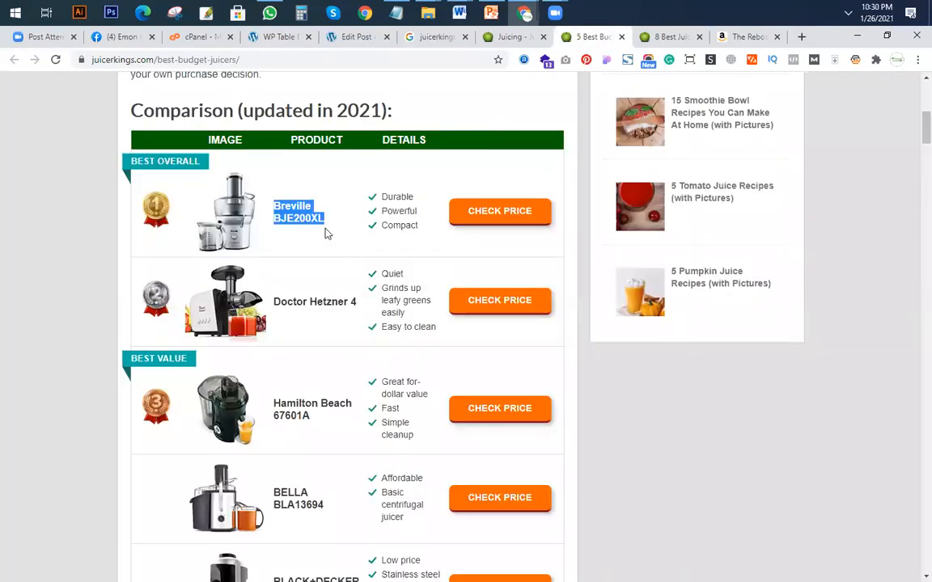
scroll(459, 335, "up", 3)
scroll(298, 197, "up", 4)
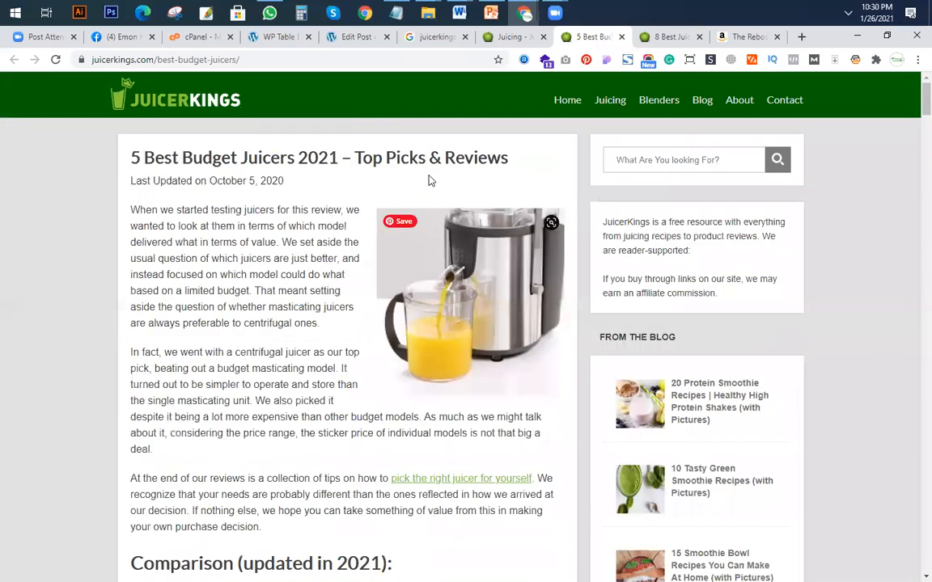
left_click(271, 37)
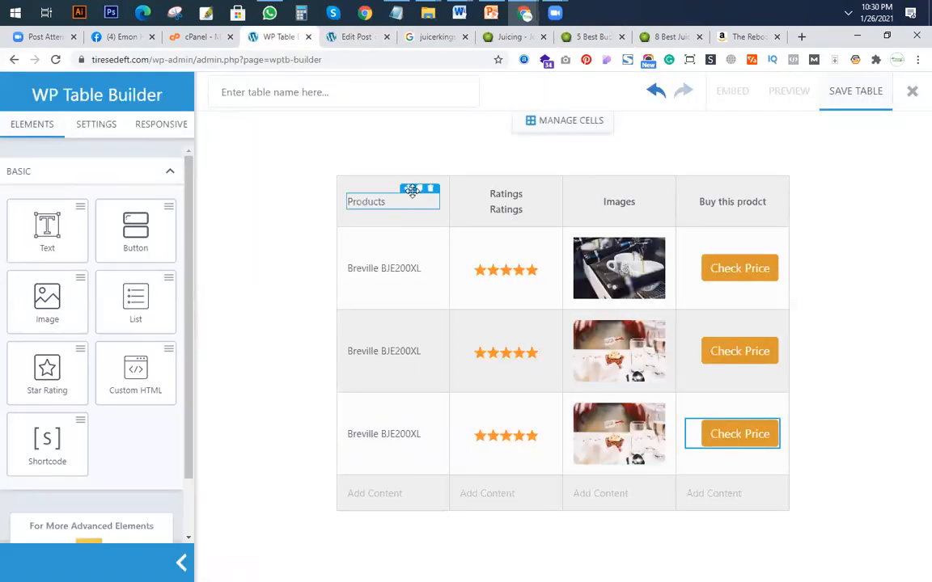
Set the table's header background colour to blue #1e73be in the table settings.
left_click(92, 126)
scroll(113, 356, "down", 3)
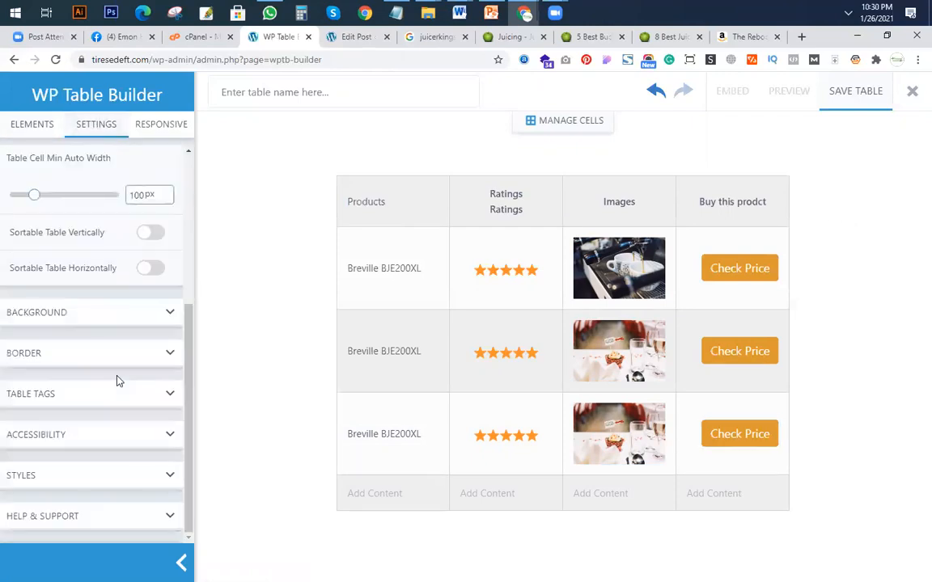
left_click(76, 319)
scroll(77, 314, "down", 1)
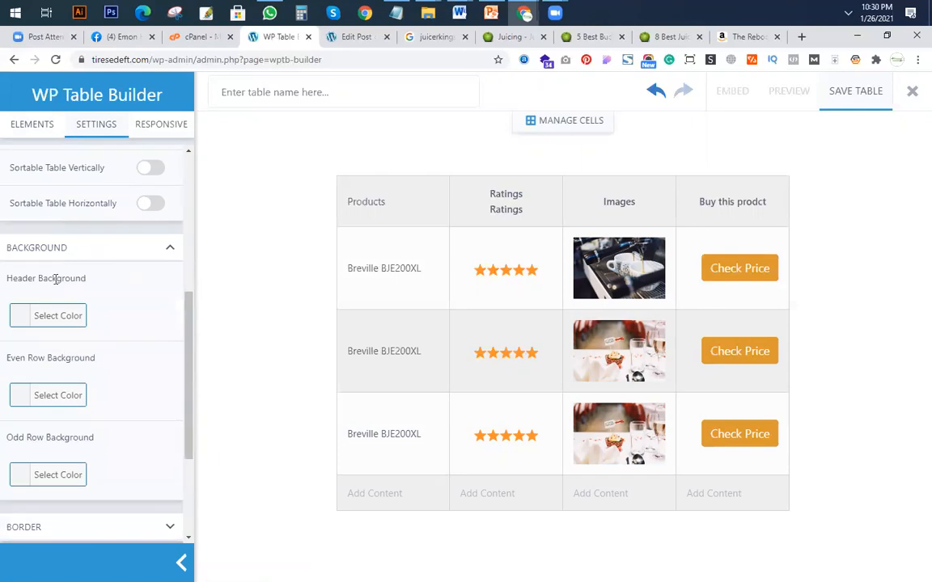
left_click(17, 318)
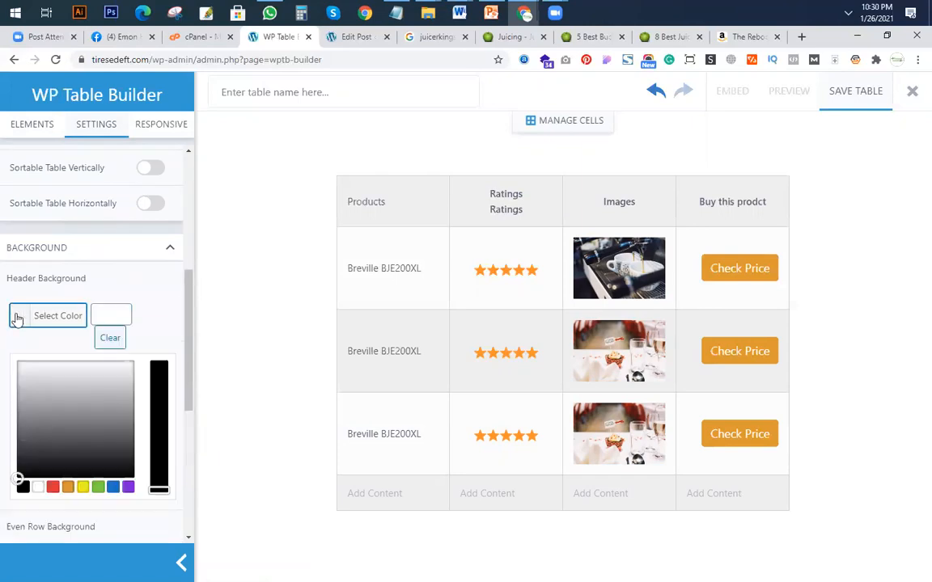
left_click(98, 487)
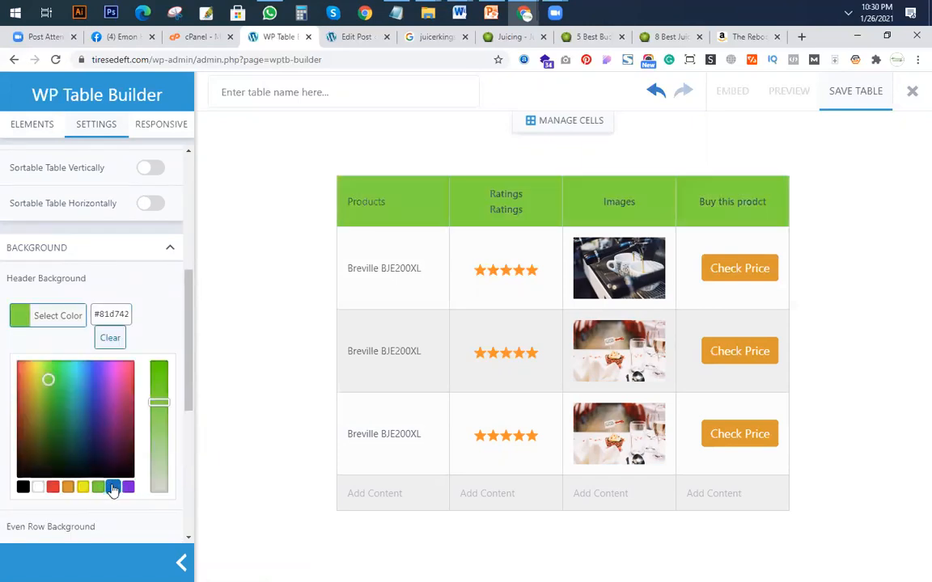
left_click(113, 488)
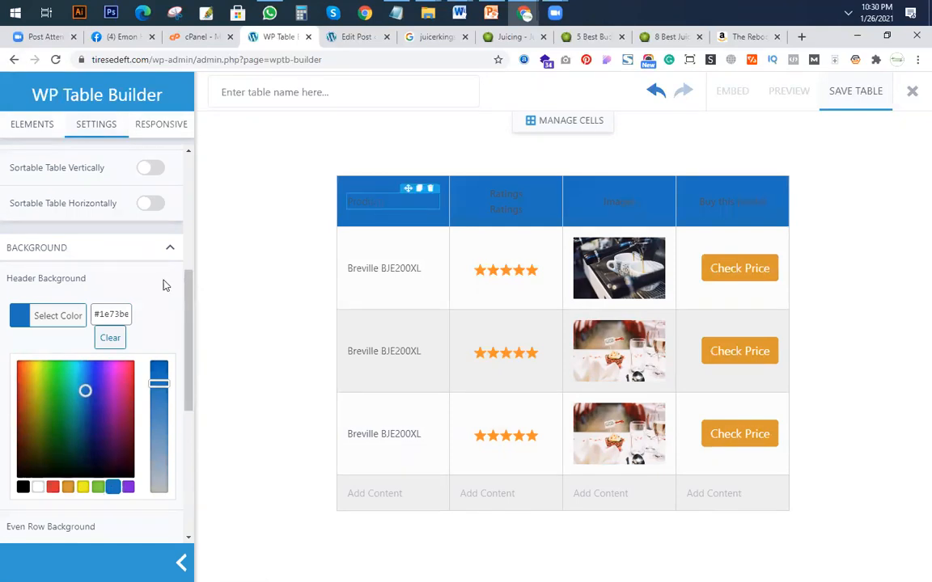
left_click(36, 315)
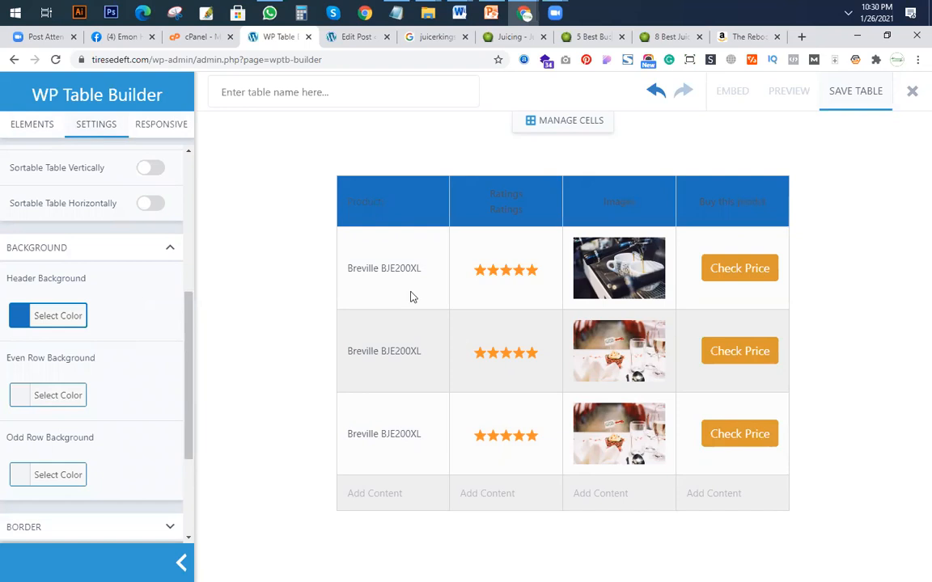
Set the table's outer border thickness to 6 px.
scroll(99, 437, "down", 1)
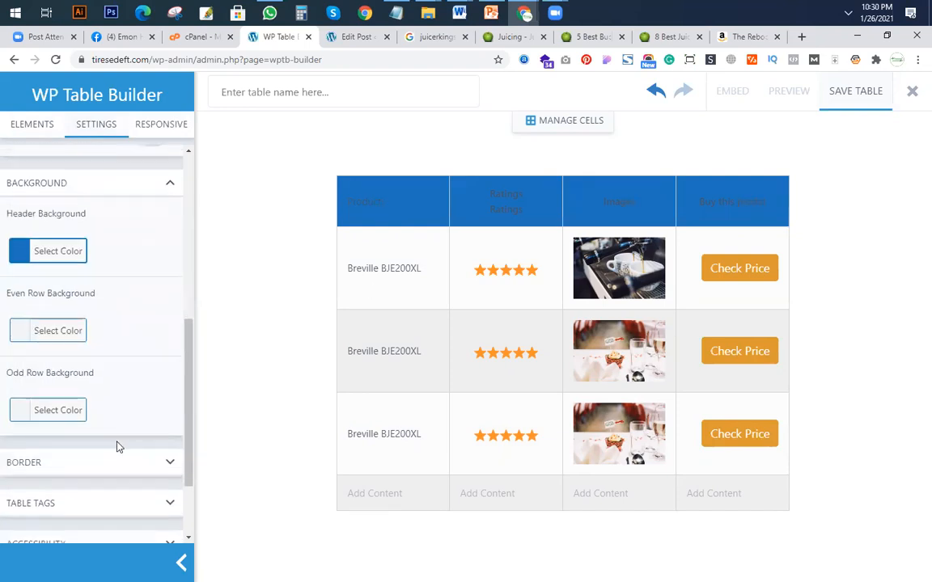
left_click(121, 474)
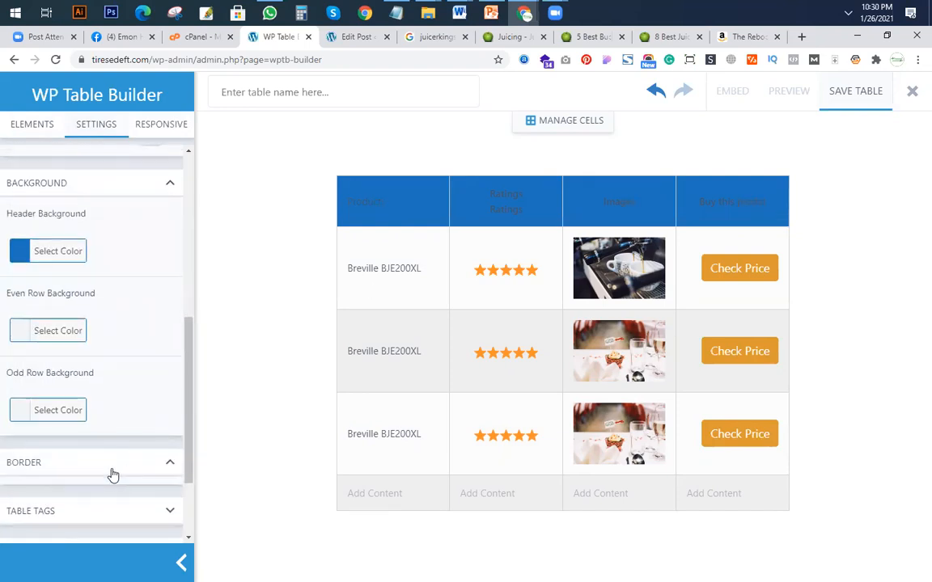
mouse_move(19, 530)
left_mouse_down()
mouse_move(68, 536)
mouse_move(30, 535)
left_mouse_up()
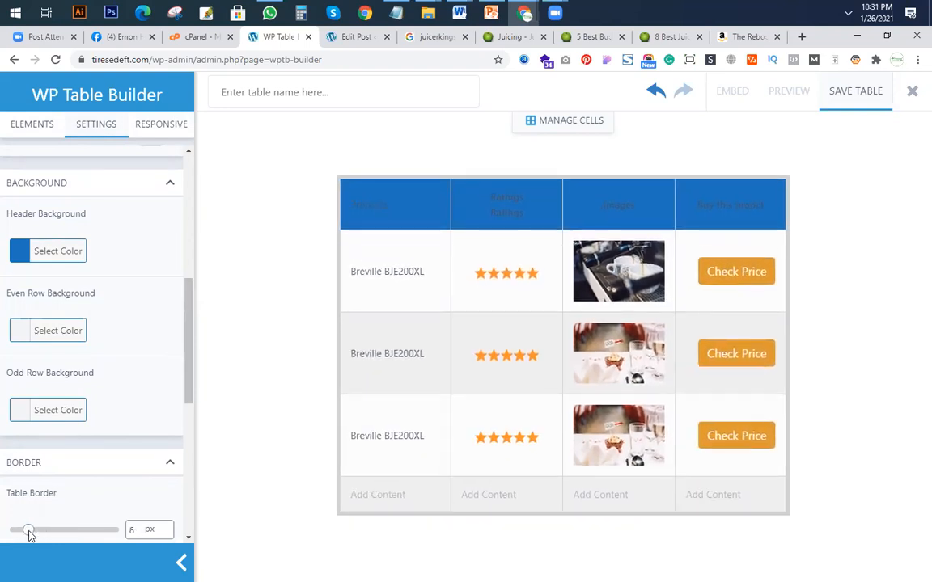
scroll(112, 433, "down", 3)
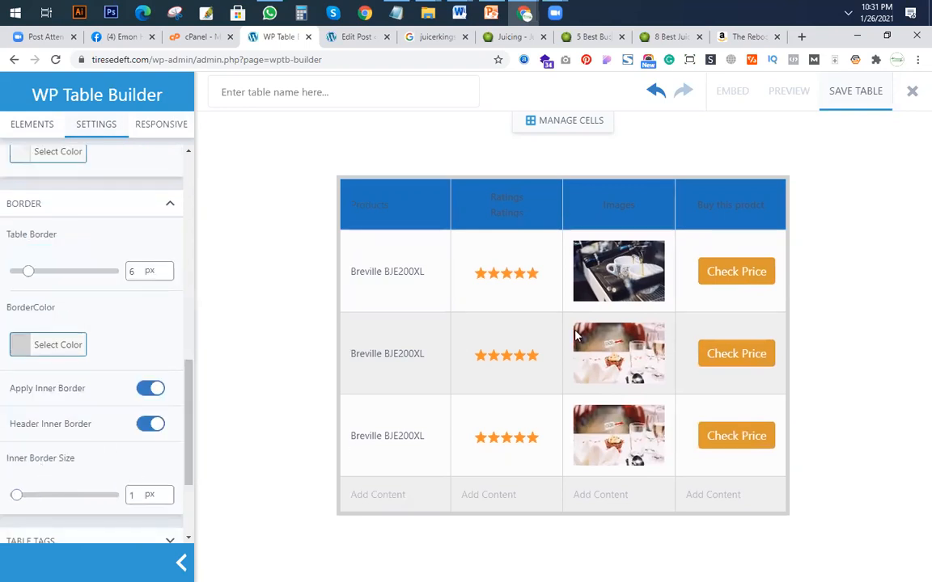
Change the font colour of the Products heading to white.
left_click(395, 204)
left_click_drag(396, 205, 338, 208)
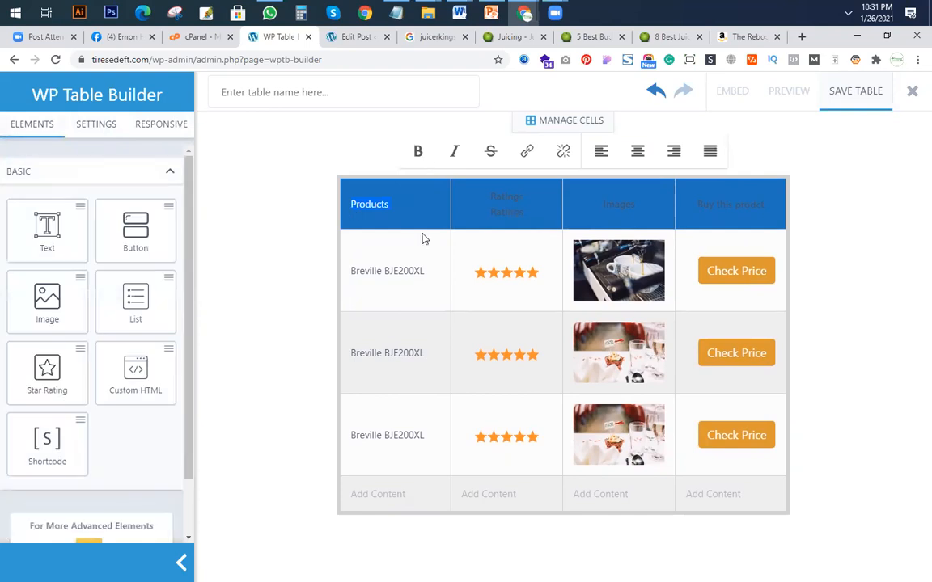
left_click(416, 206)
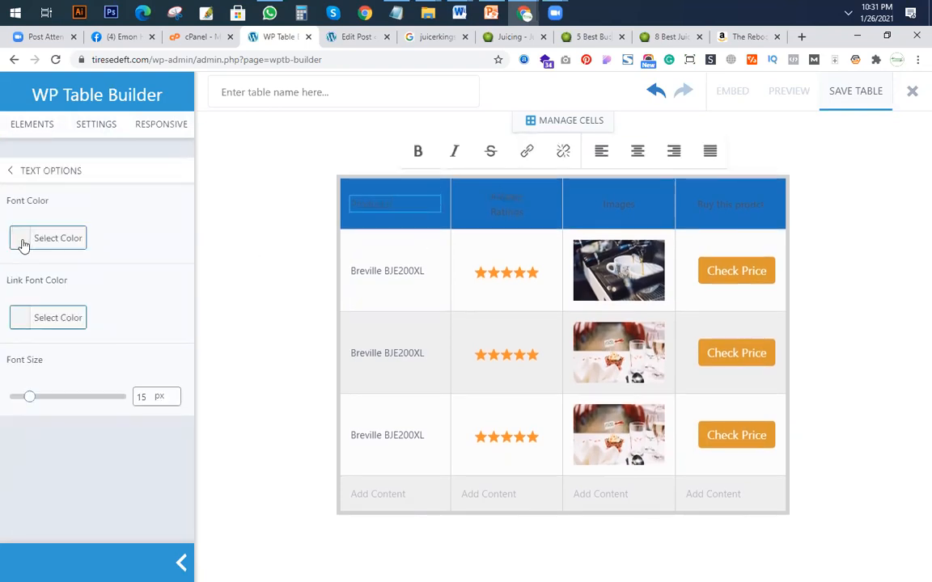
left_click(22, 245)
left_click_drag(77, 312, 7, 259)
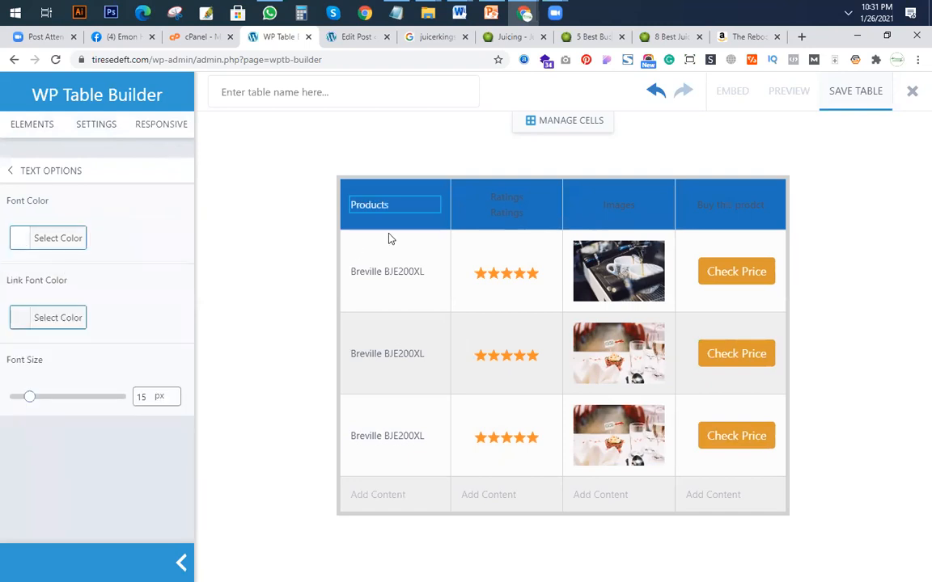
Centre the Products heading in its cell and make it bold.
left_click(382, 204)
left_click(638, 152)
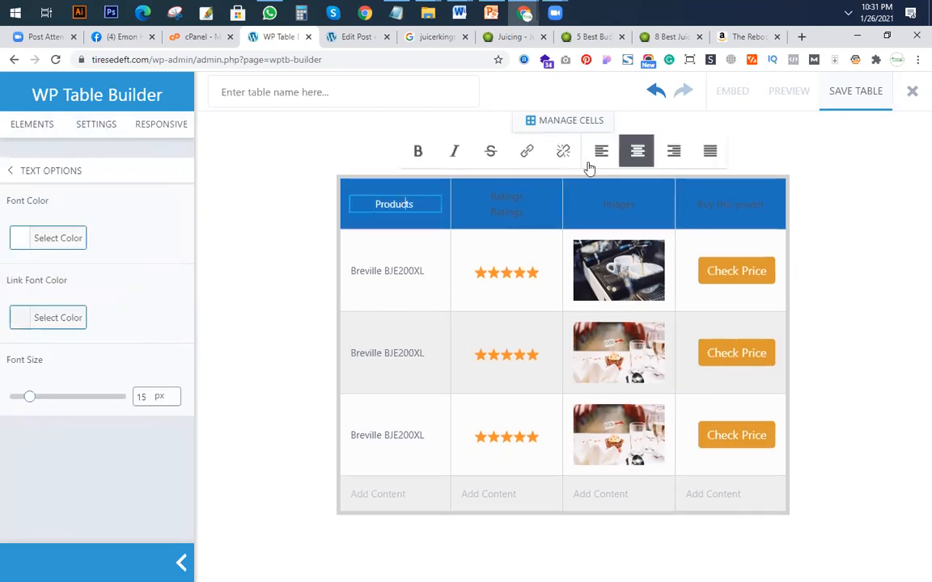
left_click(417, 155)
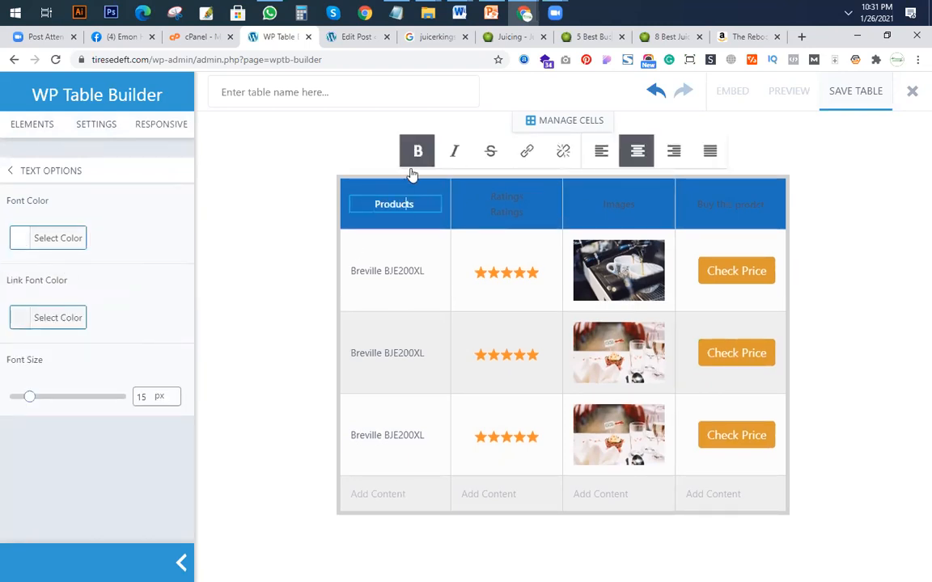
Format the Ratings, Images and Buy this prodct headings as white, bold, centred text to match the Products heading.
left_click(497, 198)
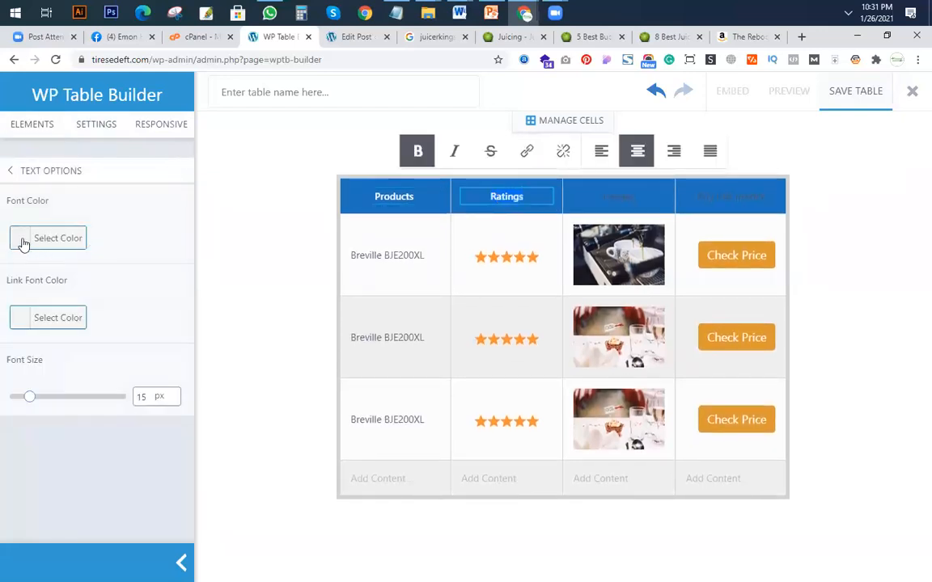
left_click(58, 238)
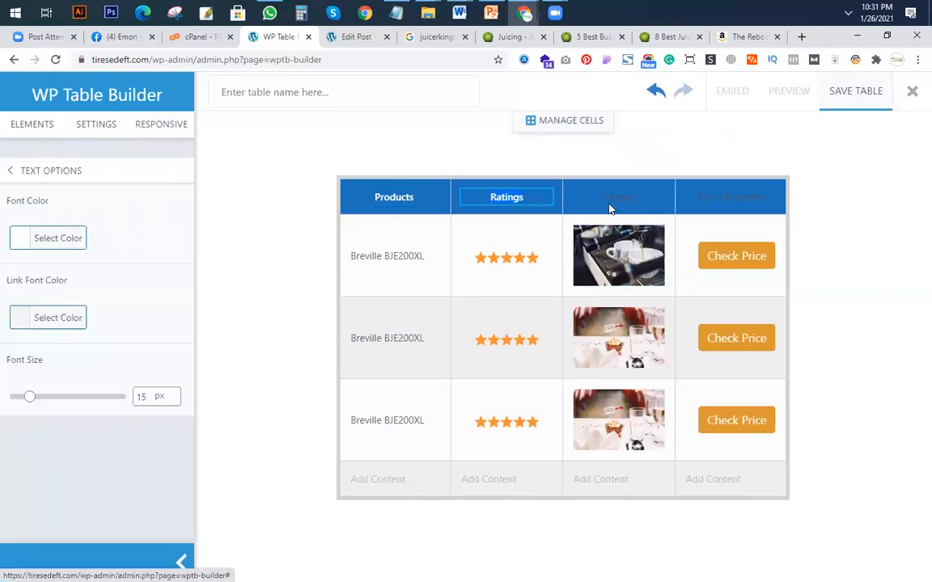
left_click(593, 204)
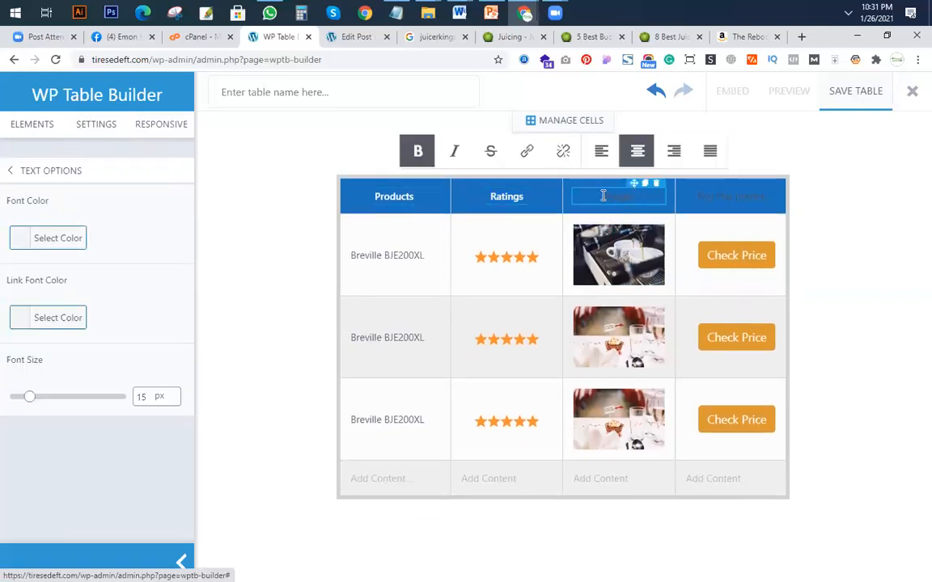
left_click(56, 237)
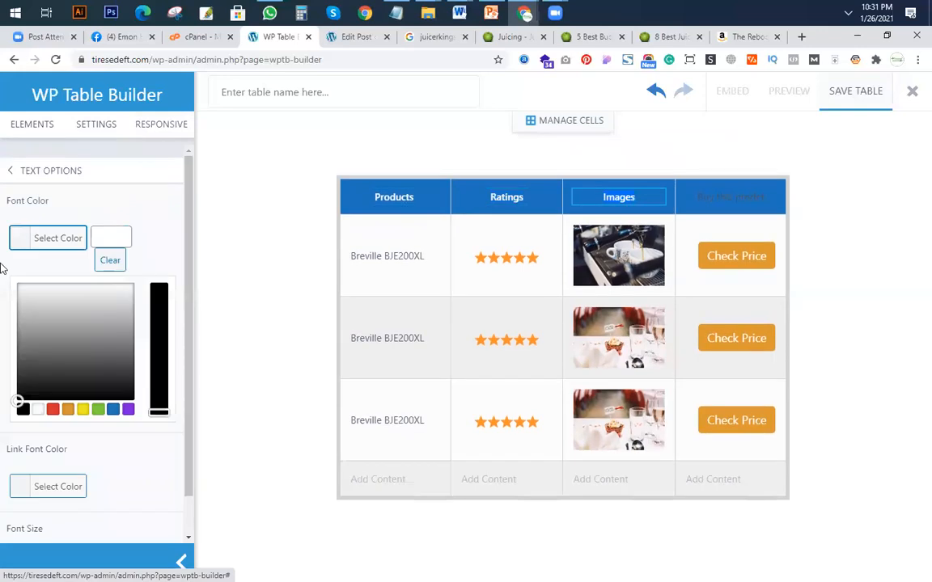
left_click(728, 198)
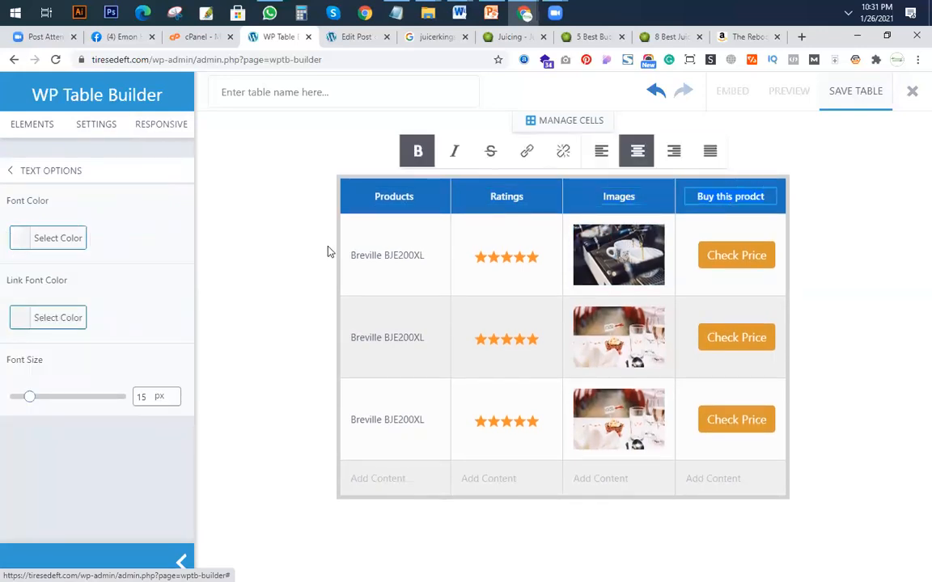
left_click(23, 240)
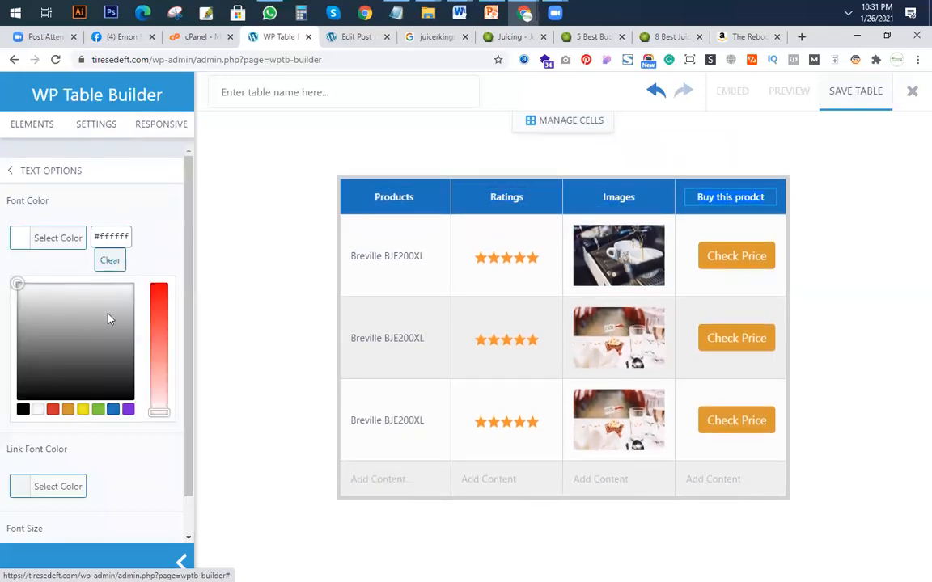
left_click(161, 326)
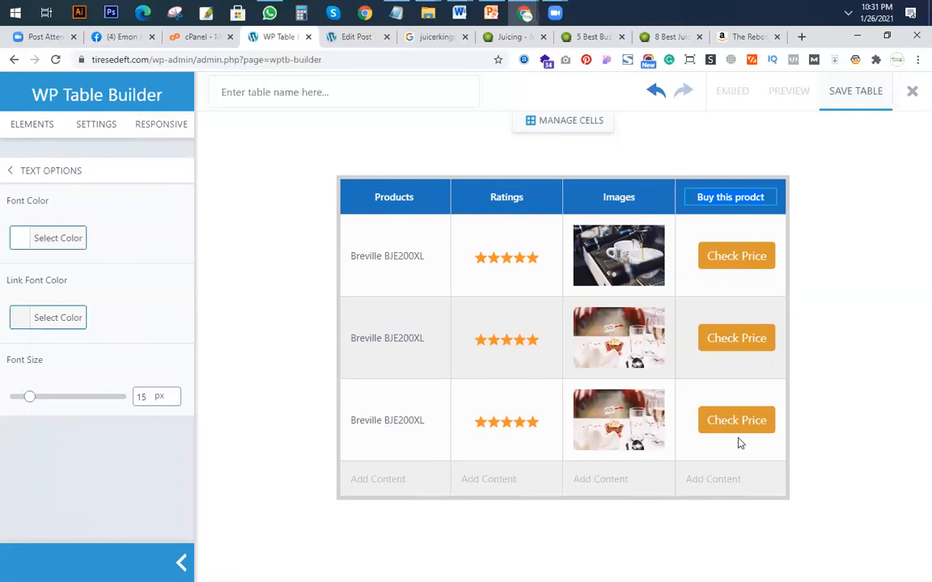
left_click(805, 451)
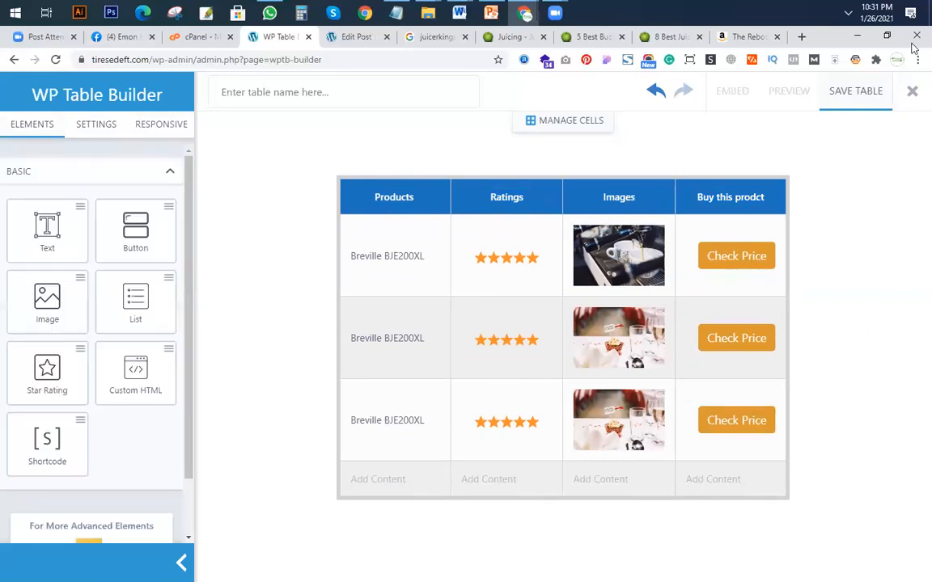
Save the table and copy its embed shortcode [wptb id=94].
left_click(862, 92)
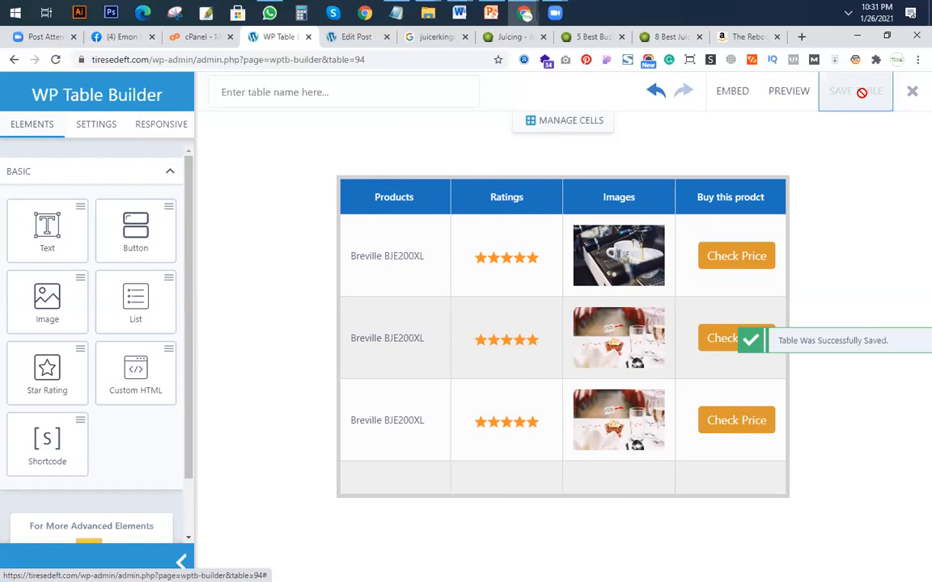
left_click(729, 96)
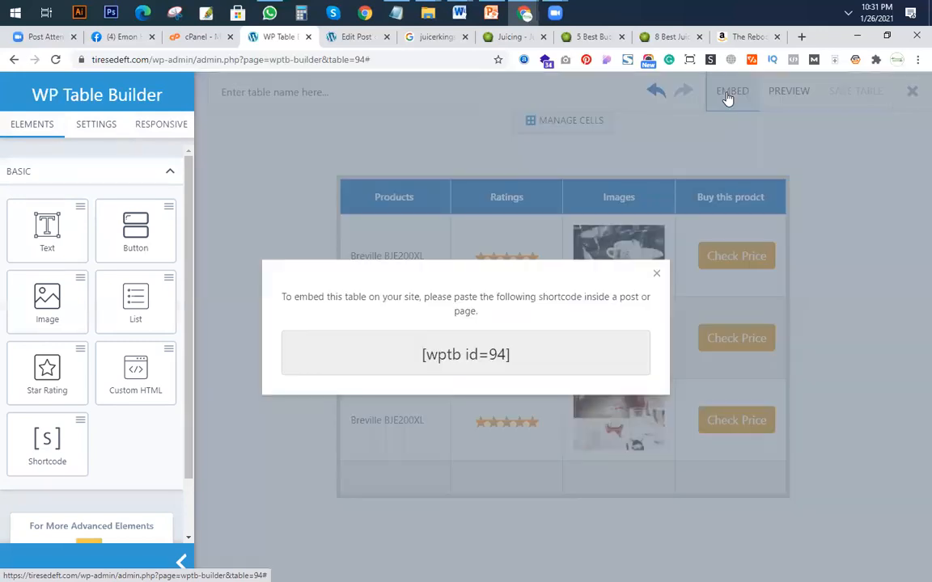
left_click(501, 357)
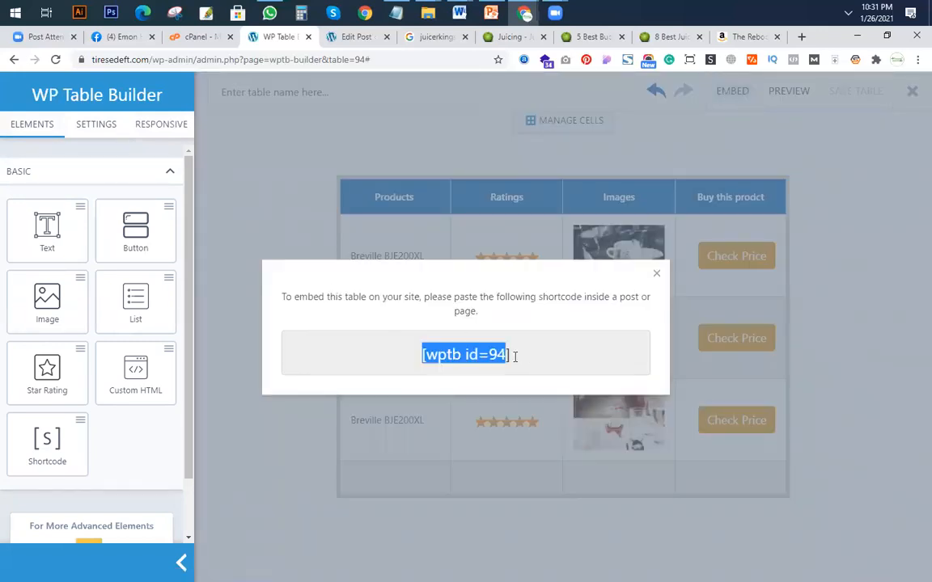
right_click(479, 360)
left_click(509, 372)
Switch to the Mattresses Guide post editor and place the cursor at the end of the paragraph above "How to Shop for Mattresses".
left_click(356, 36)
scroll(427, 310, "up", 5)
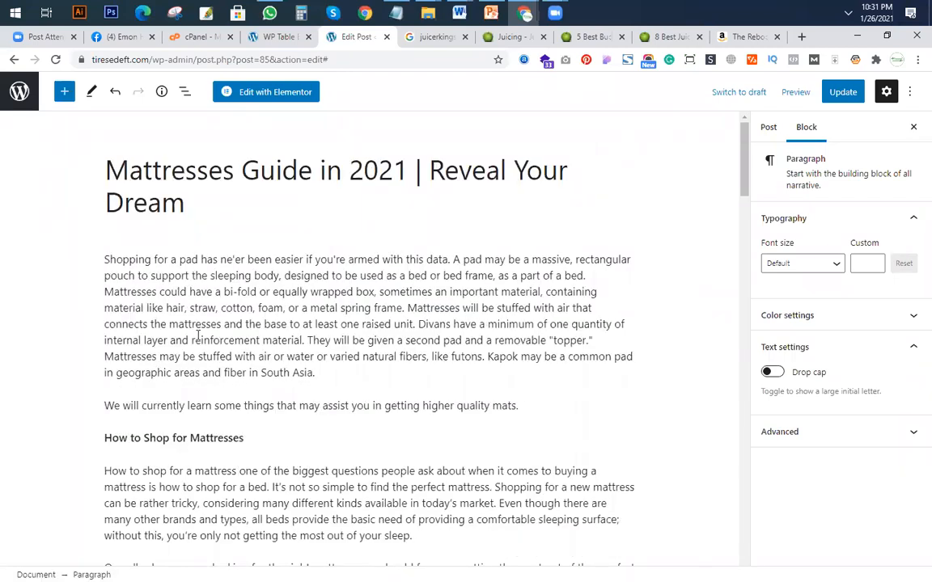
scroll(164, 322, "down", 2)
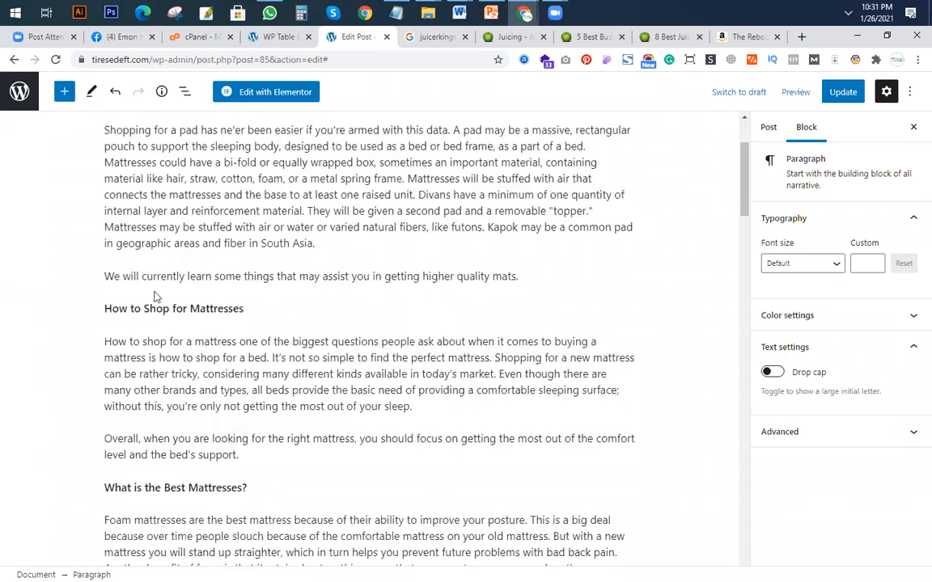
left_click(518, 277)
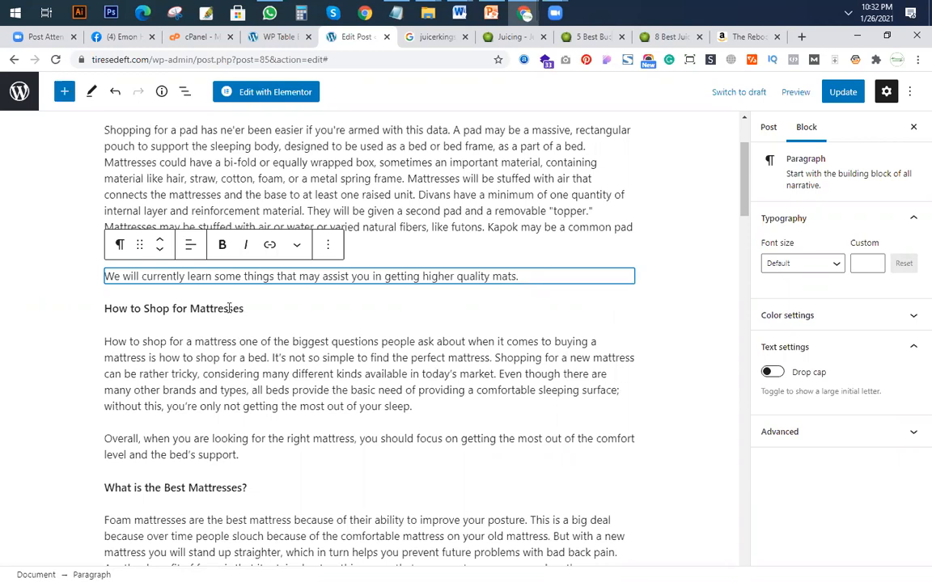
scroll(128, 237, "up", 2)
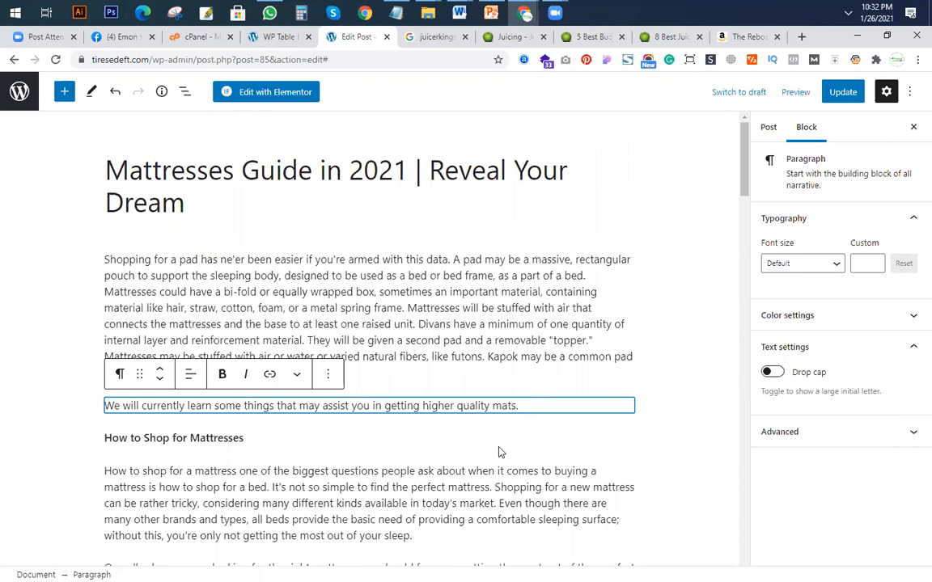
Convert the "How to Shop for Mattresses" paragraph into an H2 heading and open its heading level choices.
left_click_drag(241, 439, 140, 433)
left_click(120, 406)
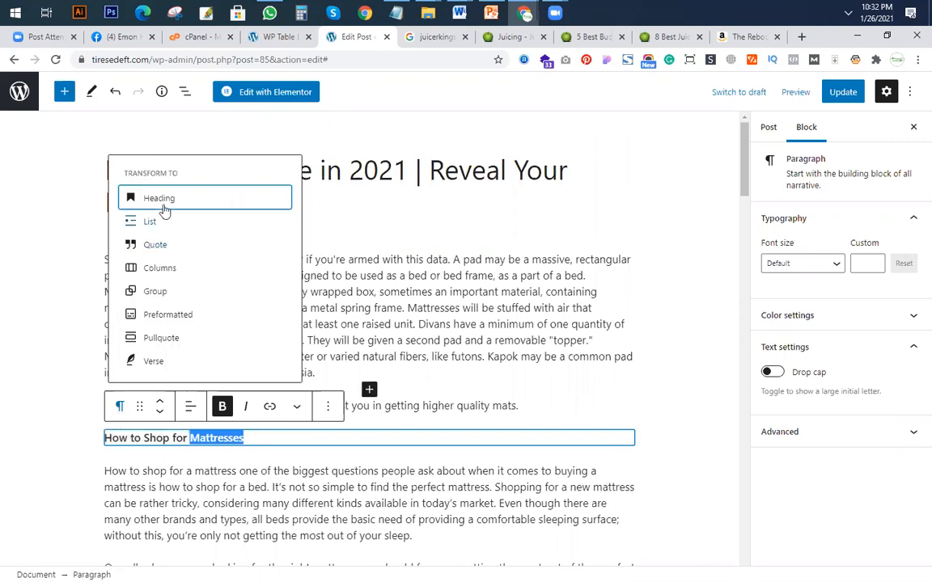
key("Return")
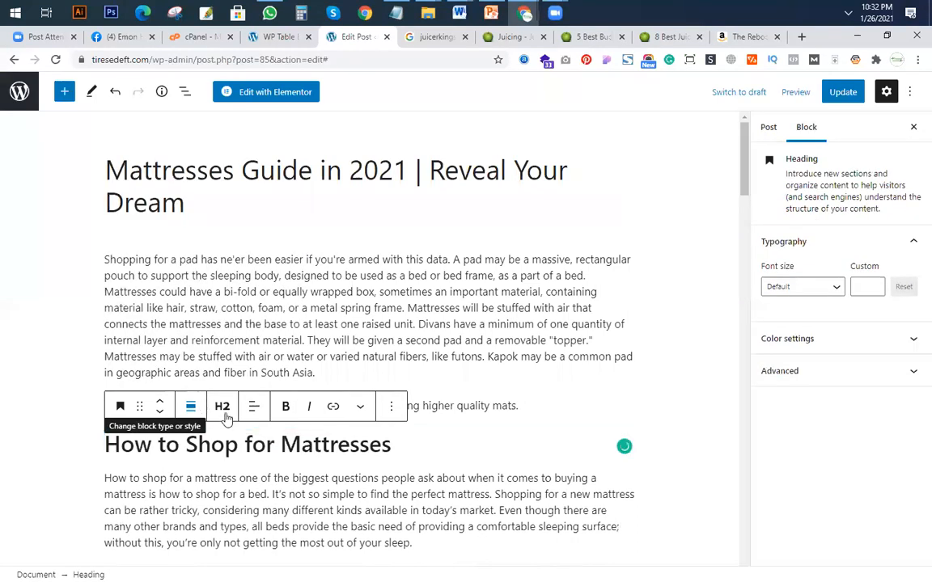
left_click(221, 407)
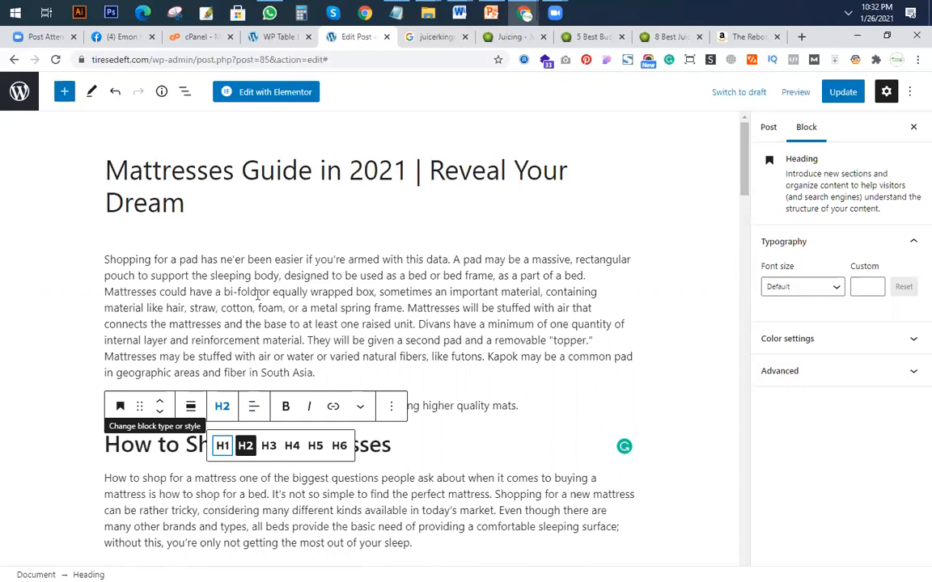
Replace the "How to Shop for Mattresses" heading text with "See top 3 Juice Bleneder at a glance".
left_click_drag(158, 445, 144, 445)
triple_click(144, 445)
left_click(219, 445)
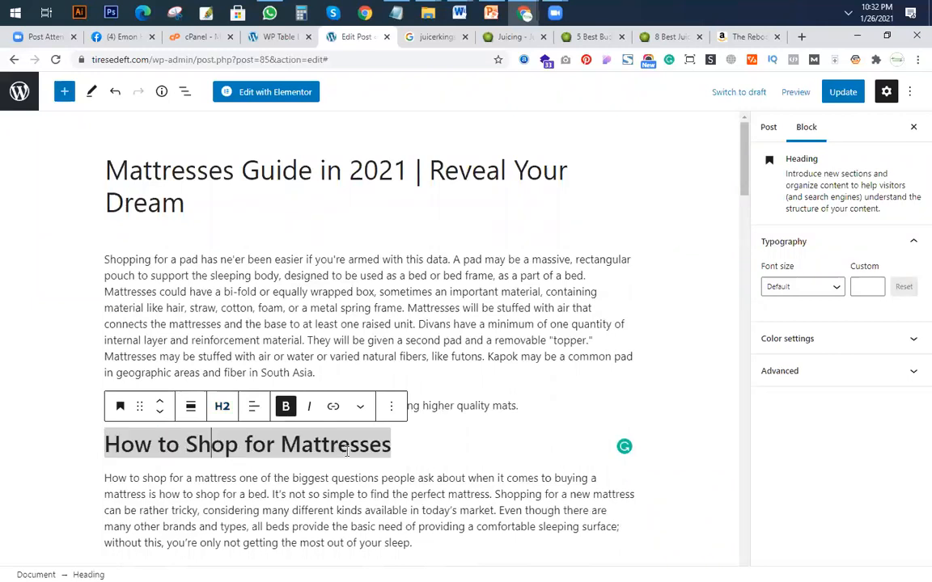
left_click_drag(395, 445, 104, 449)
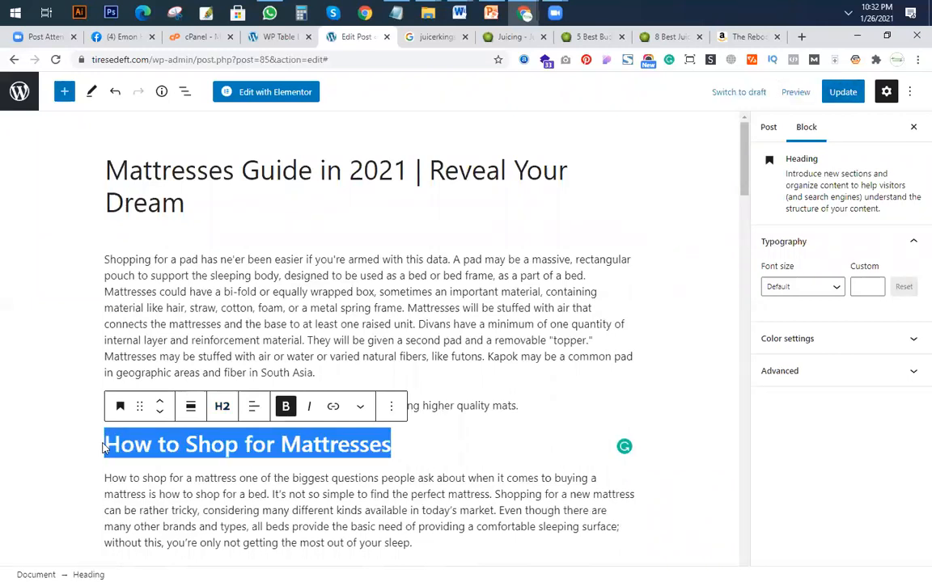
type("See top")
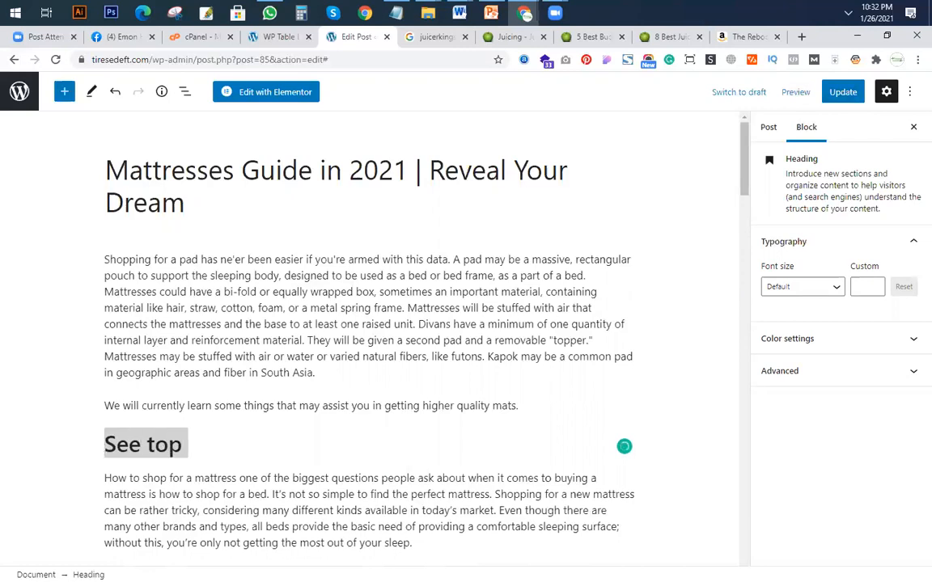
type(" 3 Juice")
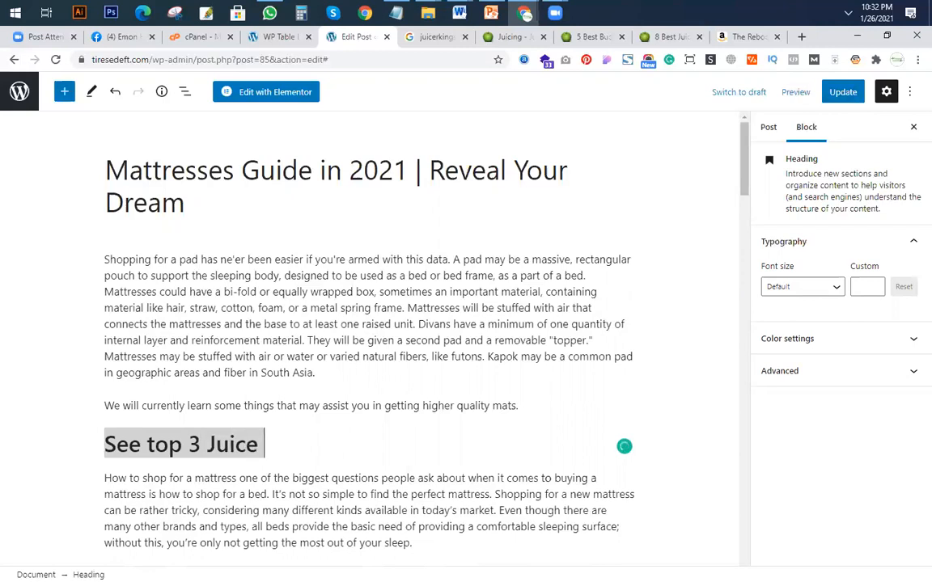
type(" Bleneder ")
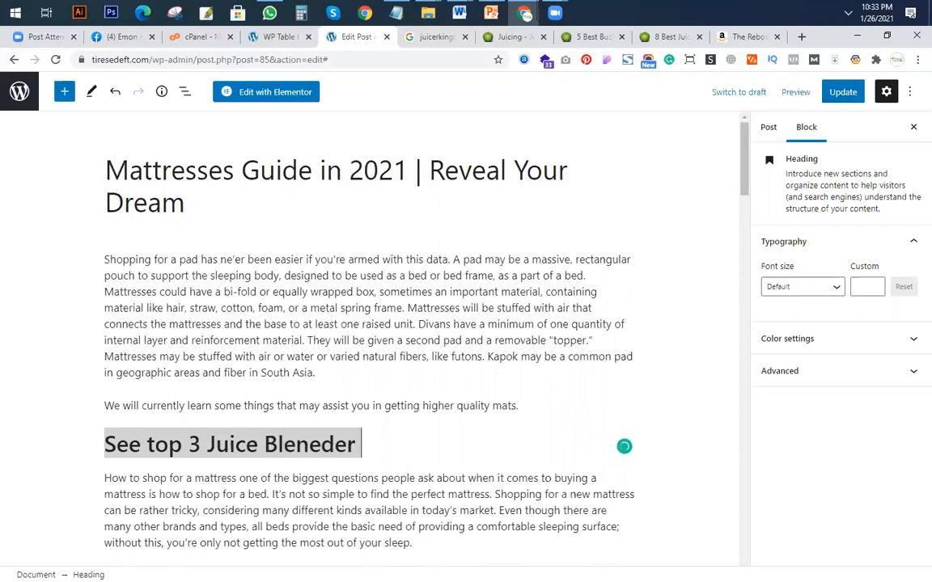
type("atg")
key("BackSpace")
type("a glance")
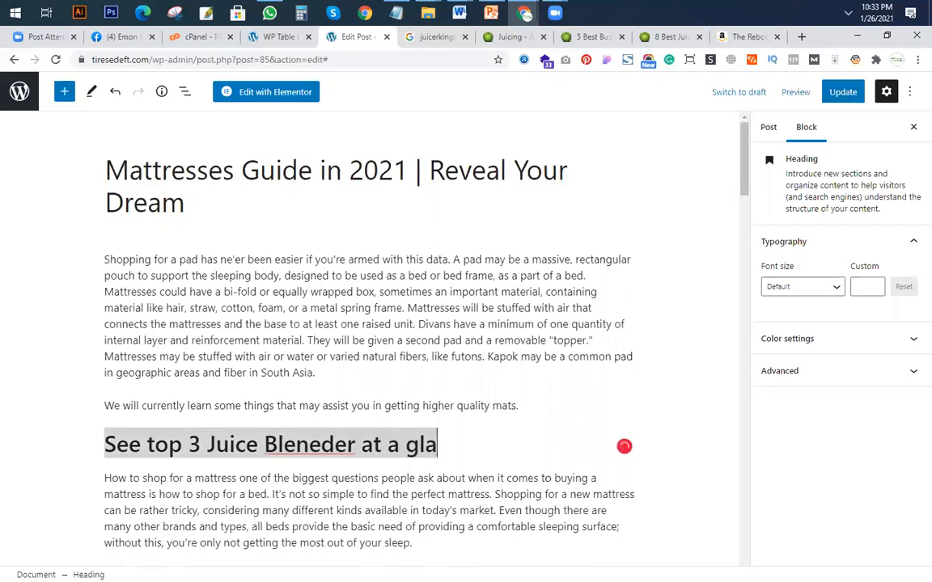
Try to correct the spelling of "Bleneder" to "Blender" in the heading.
right_click(325, 447)
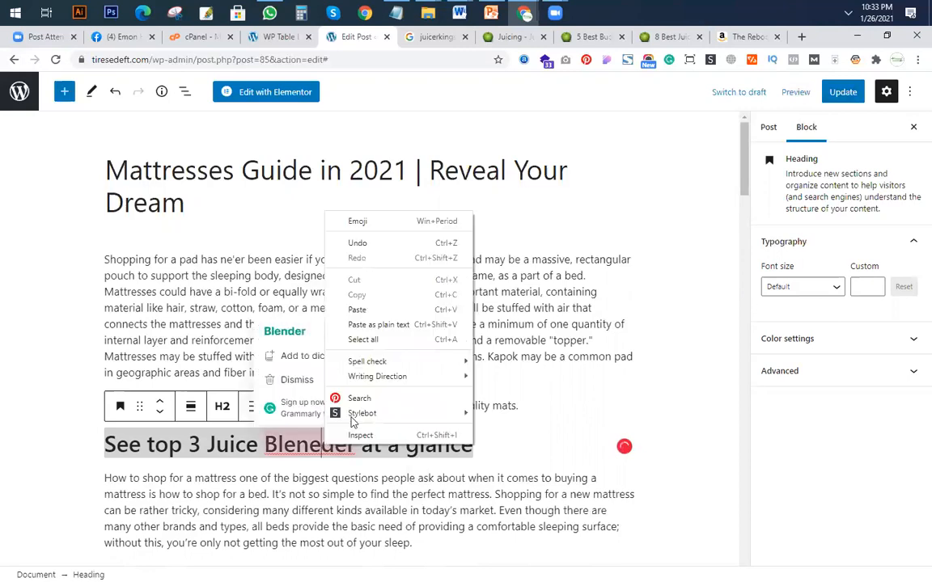
left_click(277, 344)
left_click(481, 446)
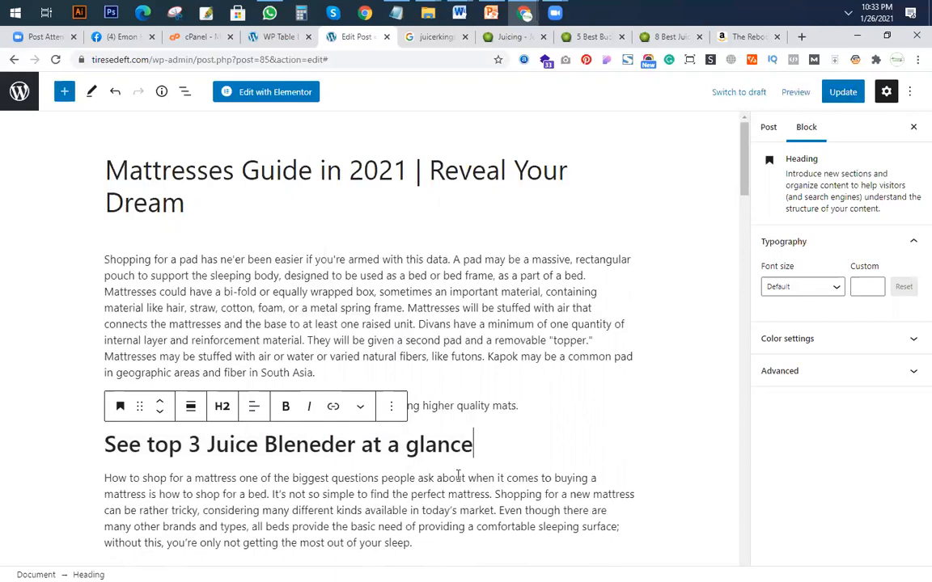
Insert a Shortcode block below the "See top 3 Juice Bleneder at a glance" heading and paste [wptb id=94] into it.
key("Return")
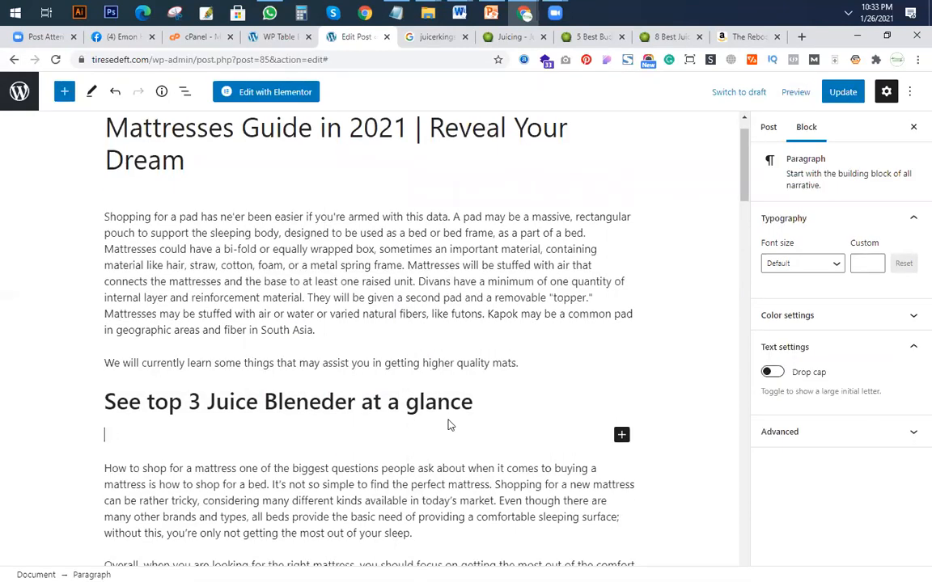
left_click(621, 437)
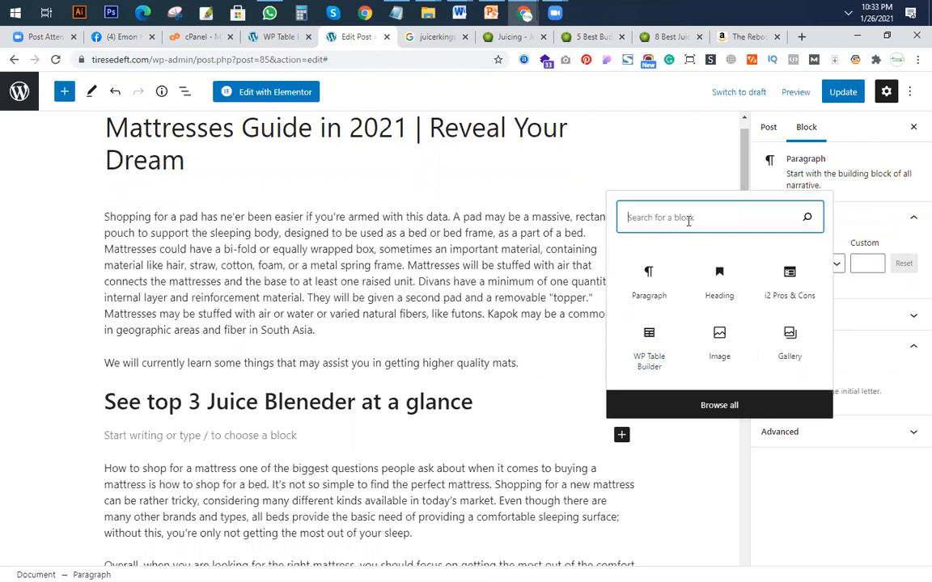
type("sho")
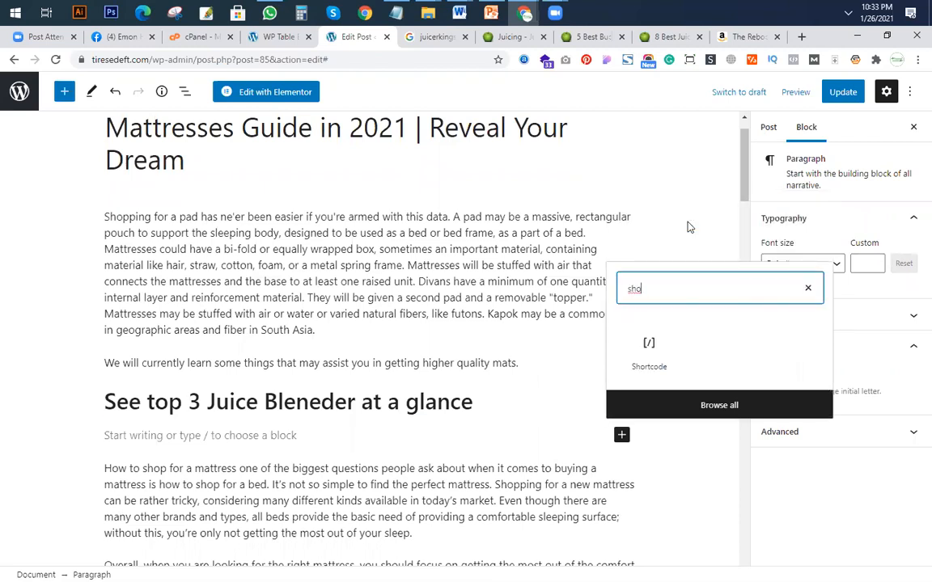
left_click(649, 349)
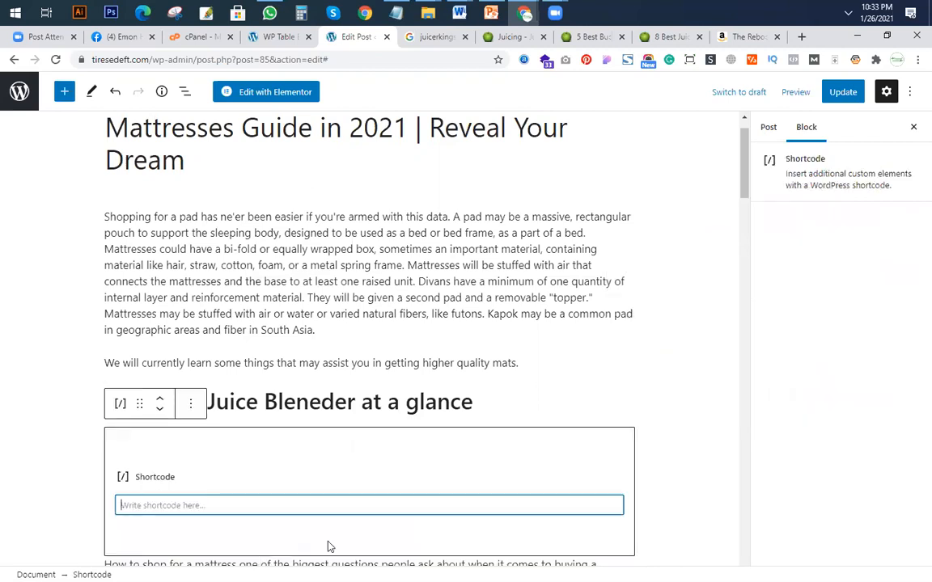
type("[wptb id=94]")
Update the post and open its published page in a new browser tab.
scroll(383, 492, "down", 2)
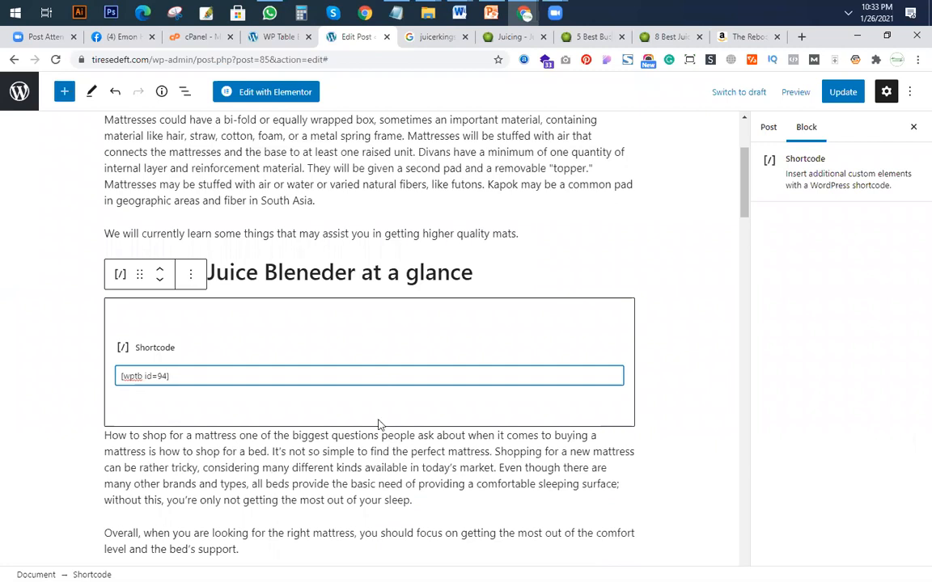
left_click(840, 92)
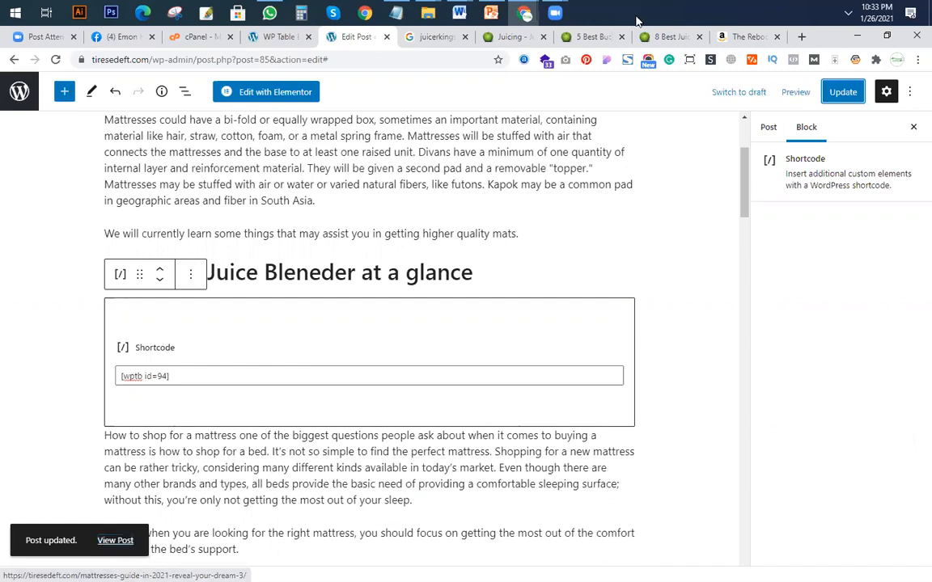
right_click(112, 541)
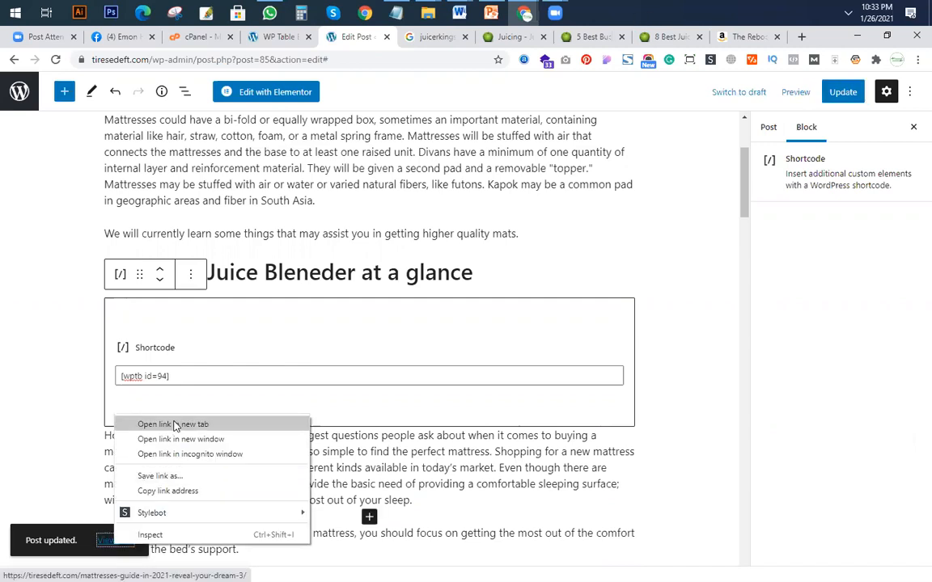
left_click(174, 425)
left_click(372, 35)
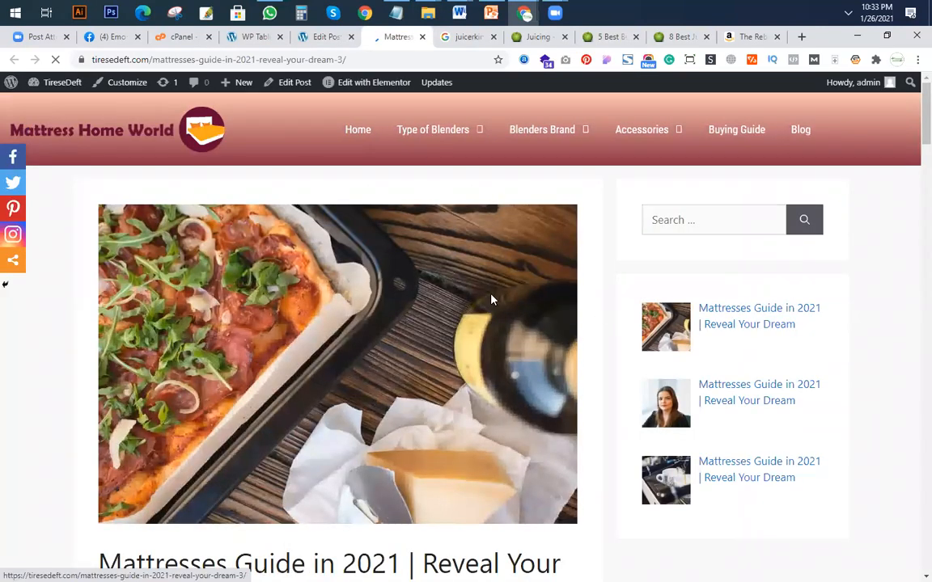
Examine the embedded product comparison table and its heading on the published page.
scroll(506, 302, "down", 4)
scroll(510, 305, "down", 5)
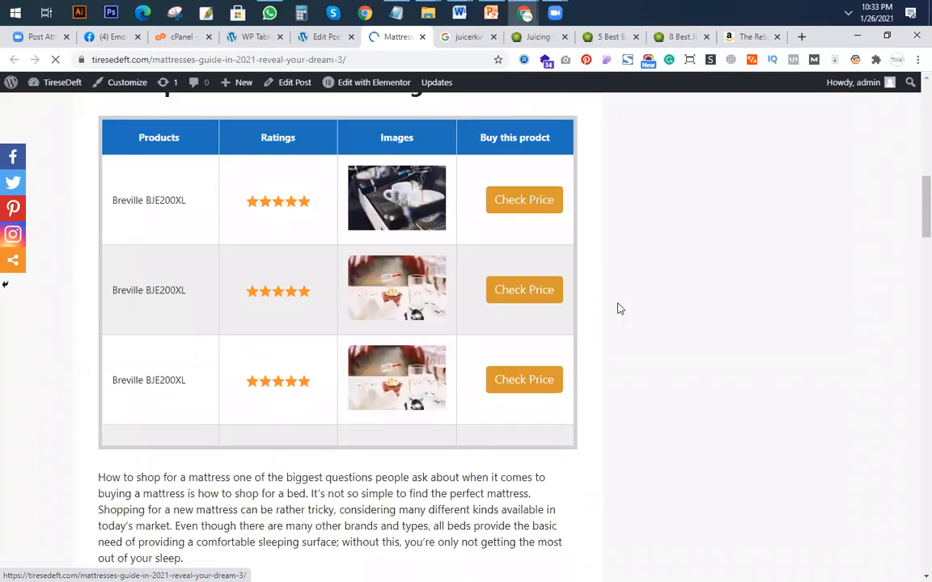
scroll(147, 214, "up", 2)
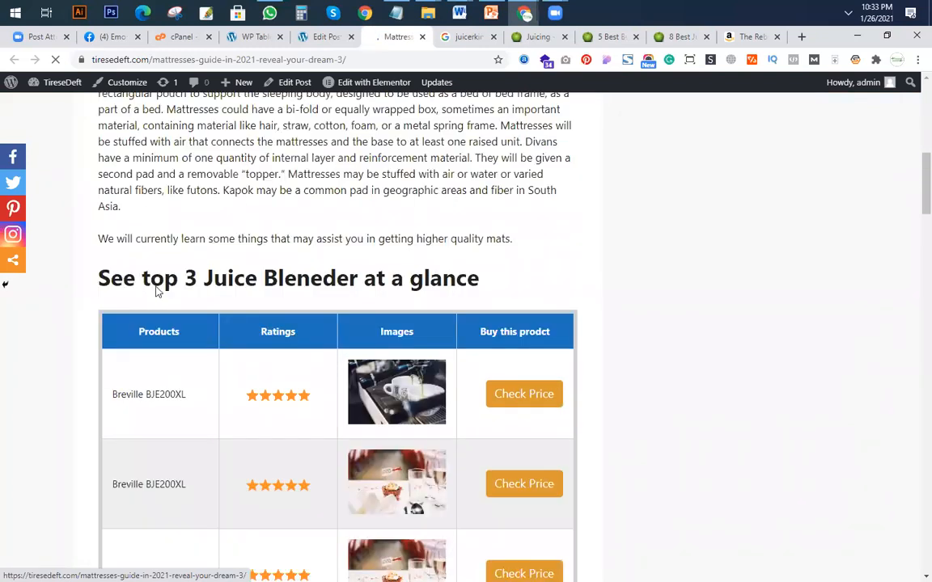
scroll(156, 291, "up", 3)
scroll(235, 240, "down", 4)
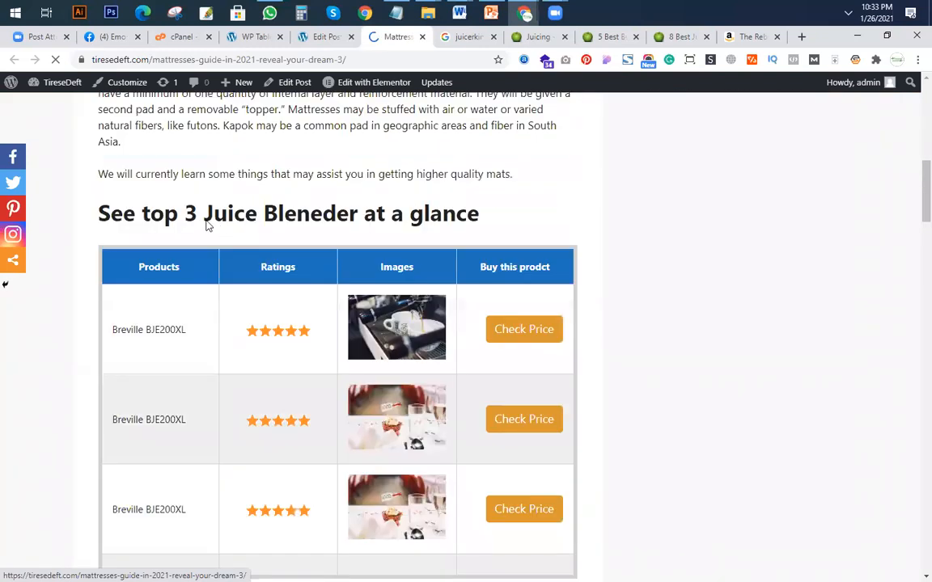
scroll(557, 247, "down", 3)
scroll(534, 323, "up", 2)
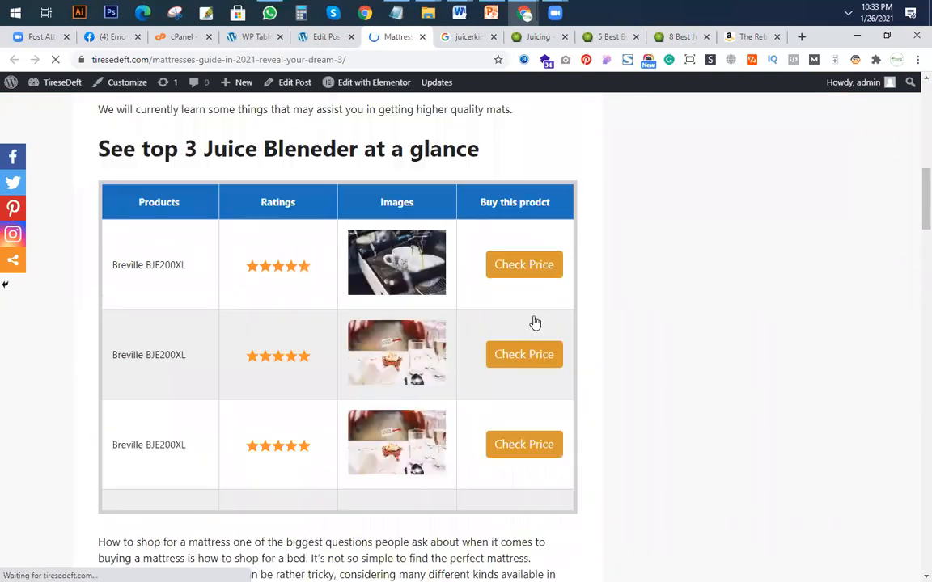
Check where the first product's Check Price link leads by opening it in a new tab, and close the Amazon page.
right_click(530, 270)
left_click(549, 276)
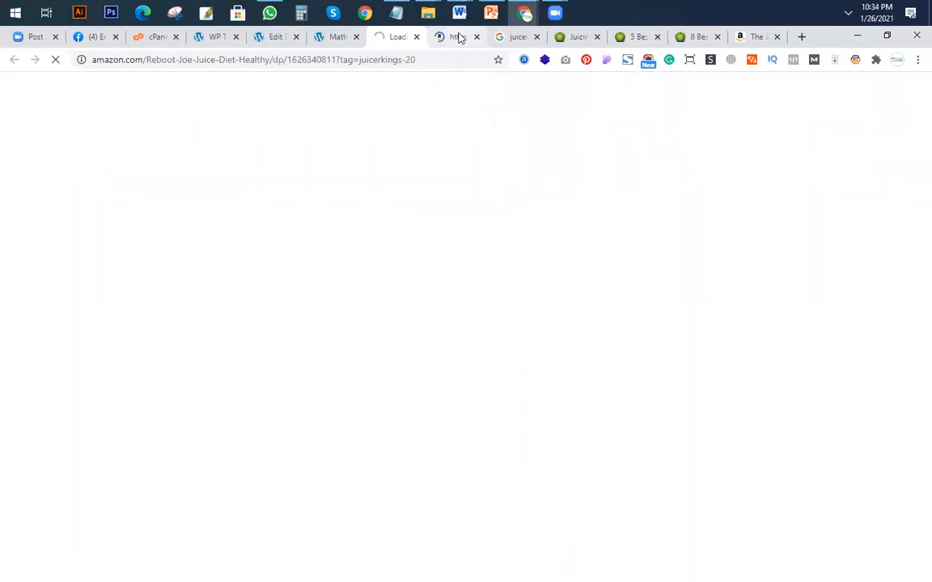
left_click(461, 38)
left_click(476, 37)
left_click(396, 37)
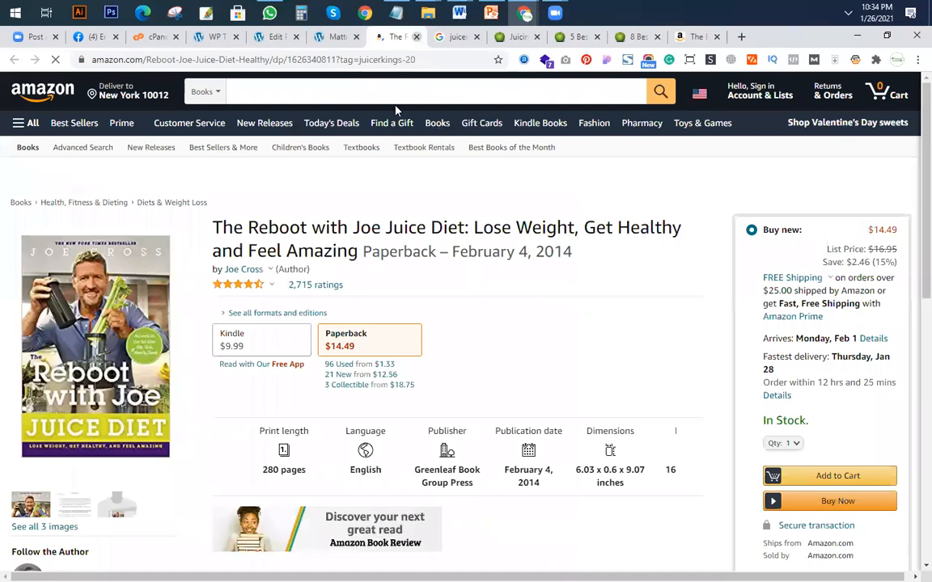
left_click(416, 39)
Review the published post's layout, including the featured image, comparison table, pros and cons box and the section headings below.
left_click(317, 39)
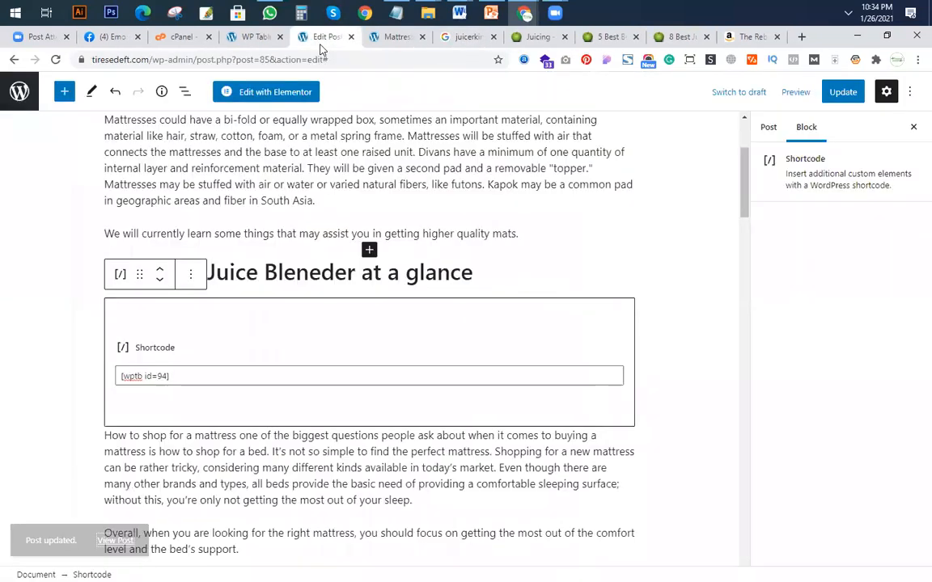
left_click(400, 39)
scroll(292, 296, "up", 1)
scroll(420, 372, "down", 8)
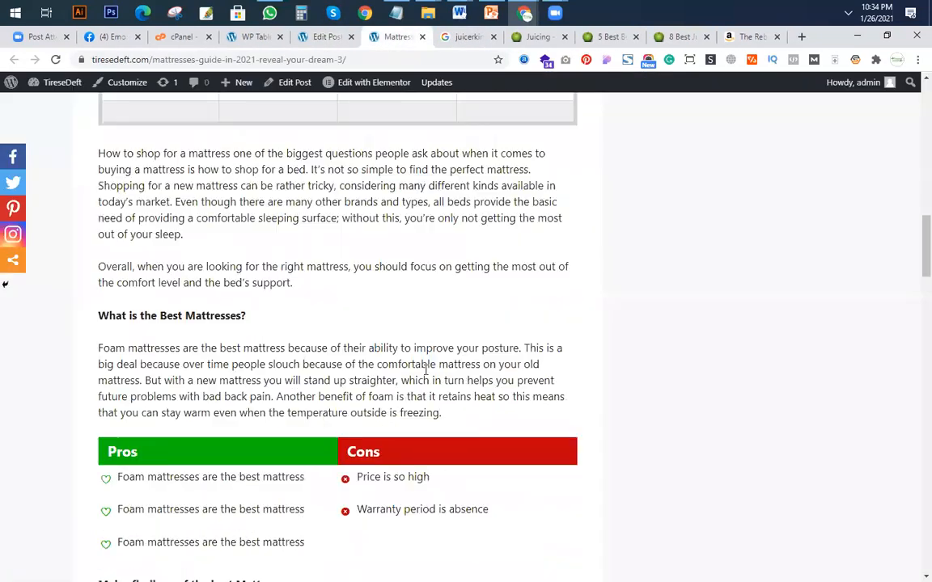
scroll(168, 318, "up", 2)
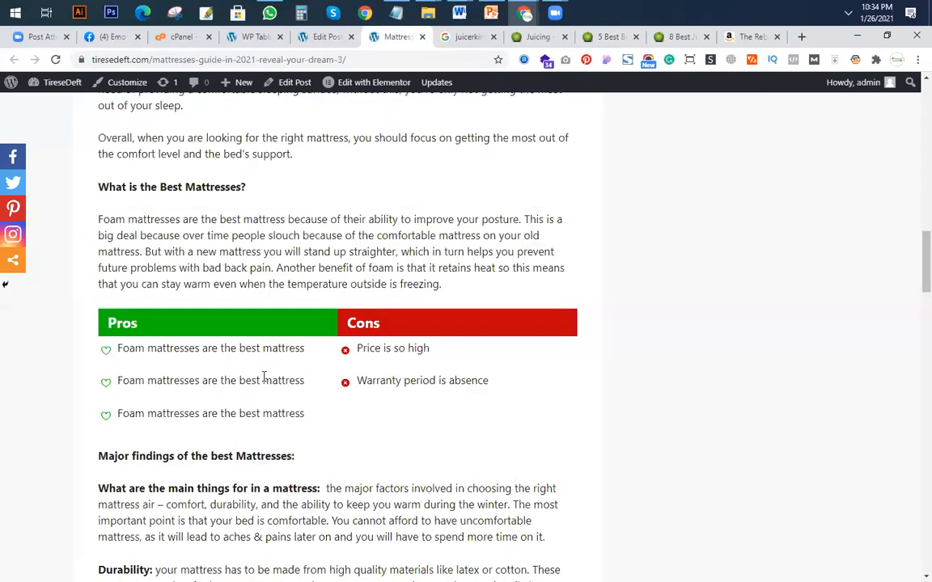
scroll(318, 372, "up", 15)
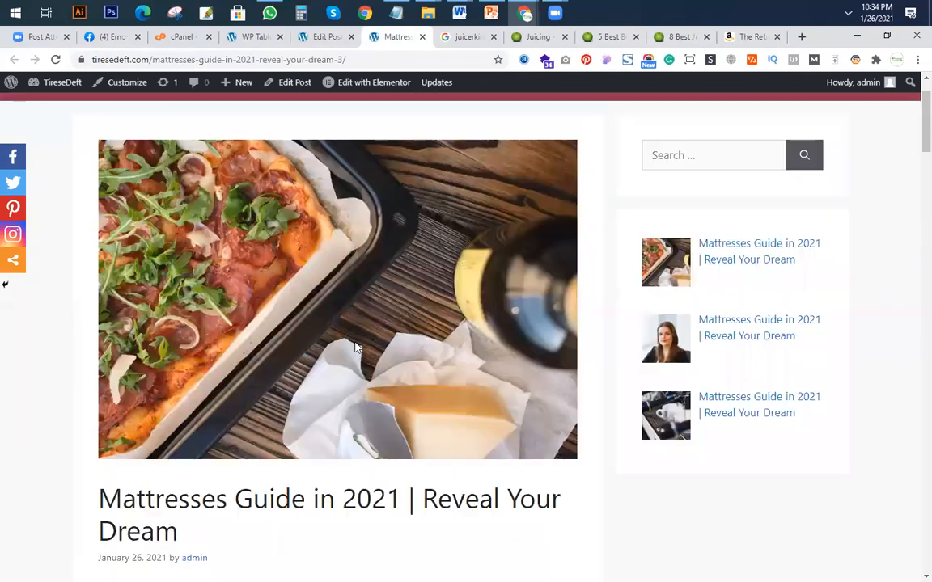
scroll(356, 350, "down", 10)
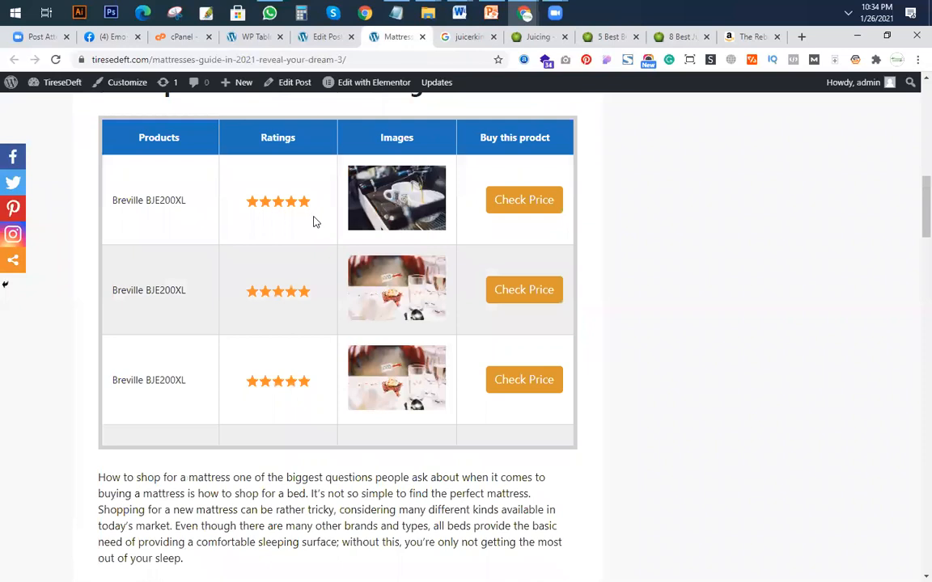
scroll(319, 267, "down", 9)
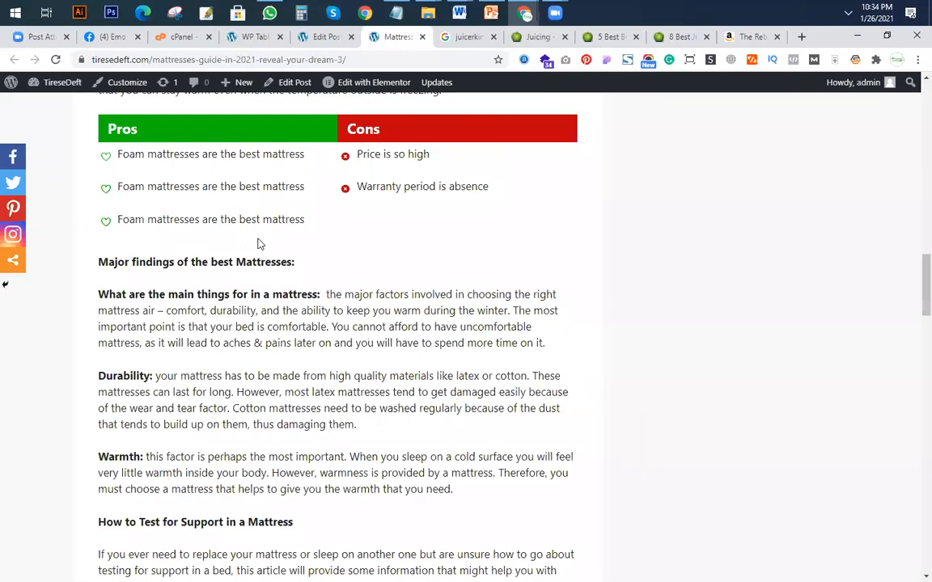
scroll(258, 244, "up", 5)
scroll(258, 244, "down", 2)
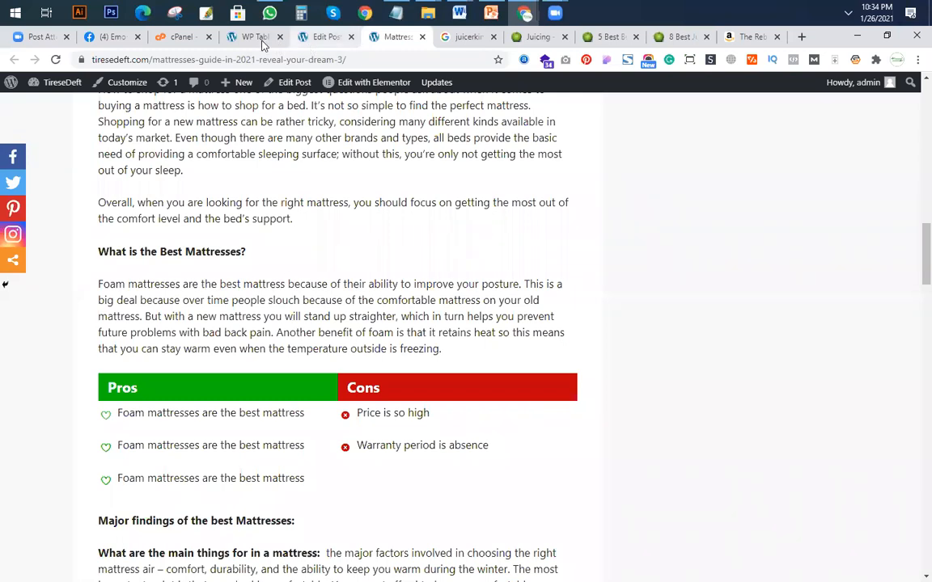
Replace the "Major findings of the best Mattresses:" line in the post editor with "Individual Product Review for you consideration".
left_click(323, 42)
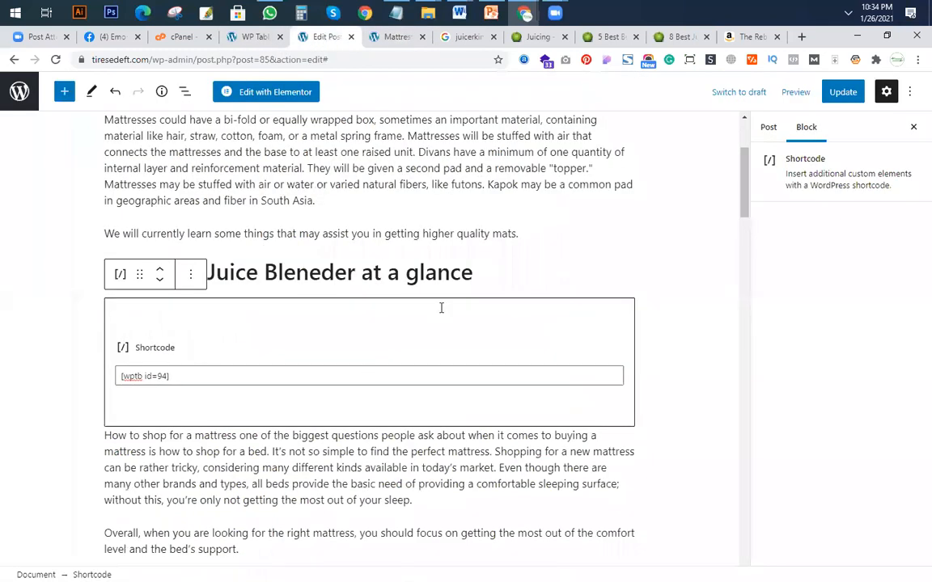
scroll(441, 311, "down", 5)
scroll(434, 323, "down", 3)
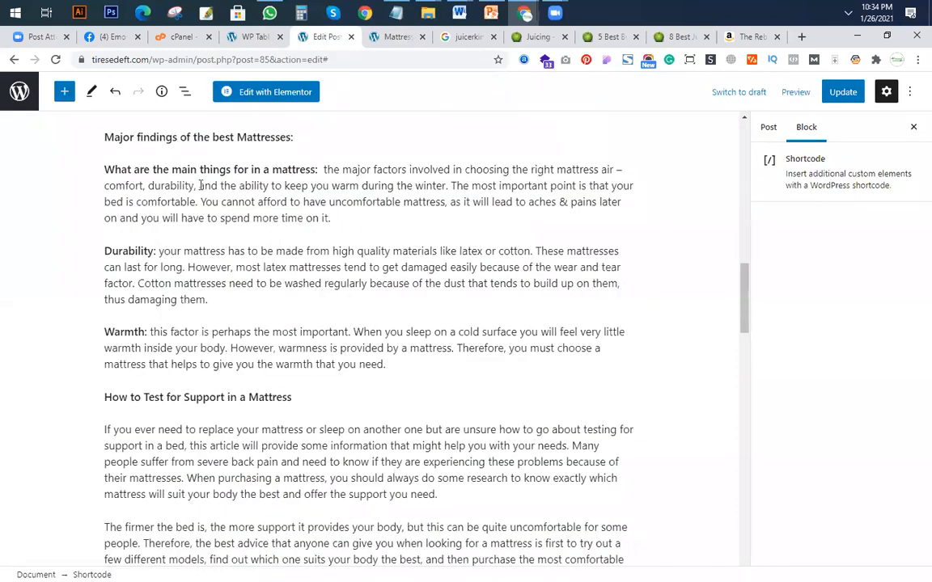
scroll(178, 194, "up", 1)
triple_click(283, 201)
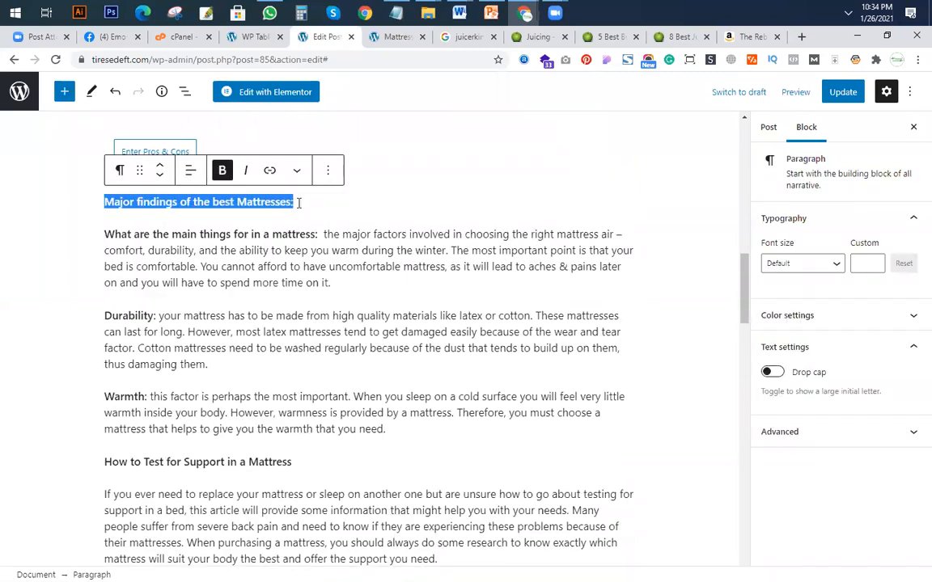
type("Ind")
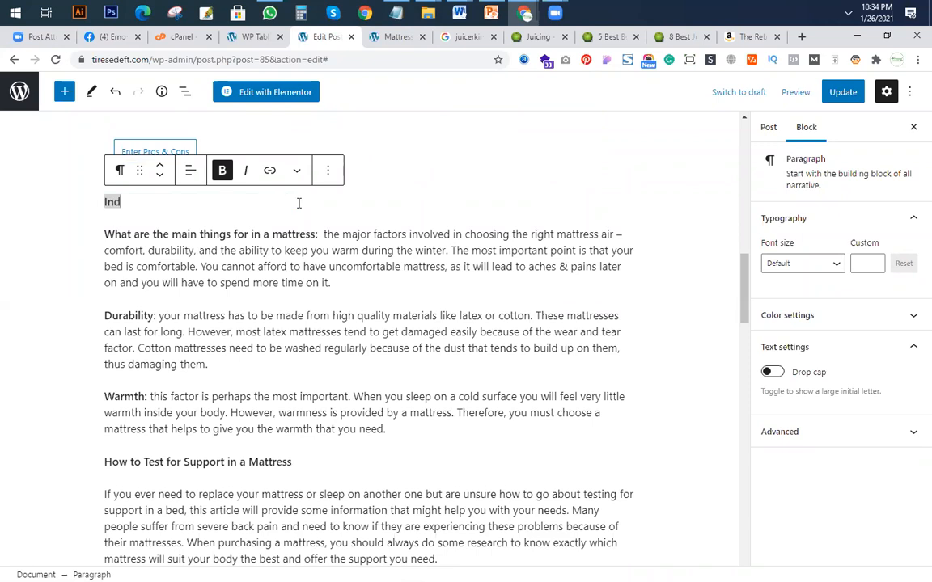
type("ividual ")
type("Proc")
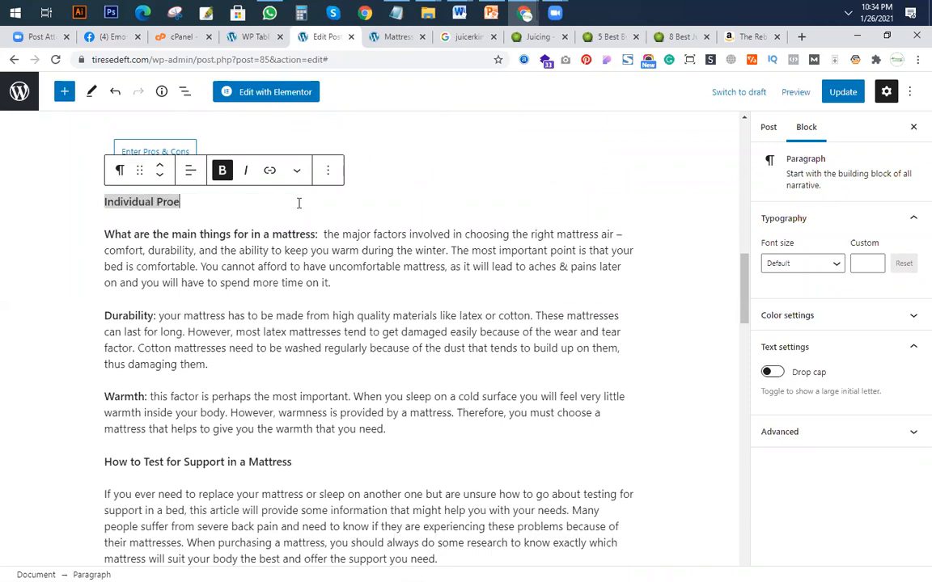
key("BackSpace")
type("duct Review fo")
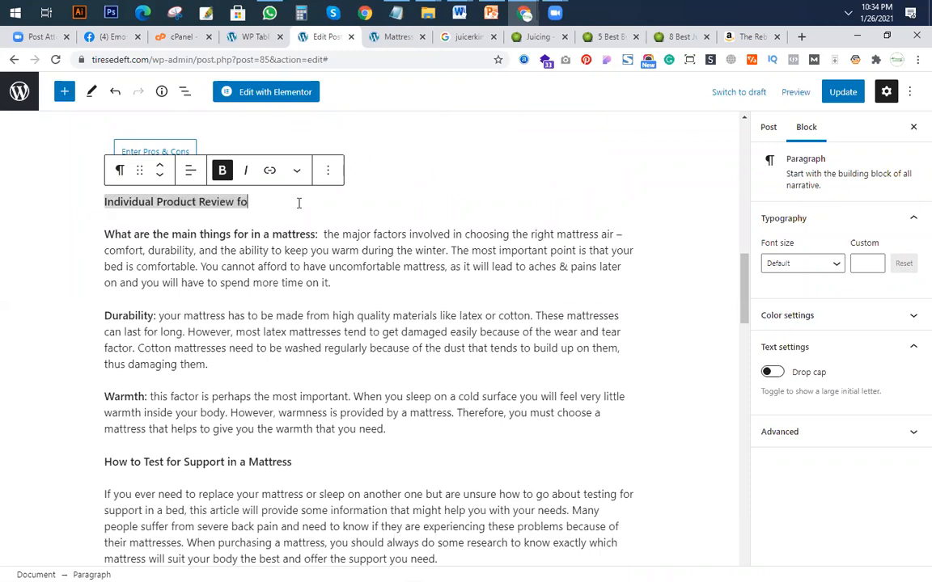
type("r you consideration")
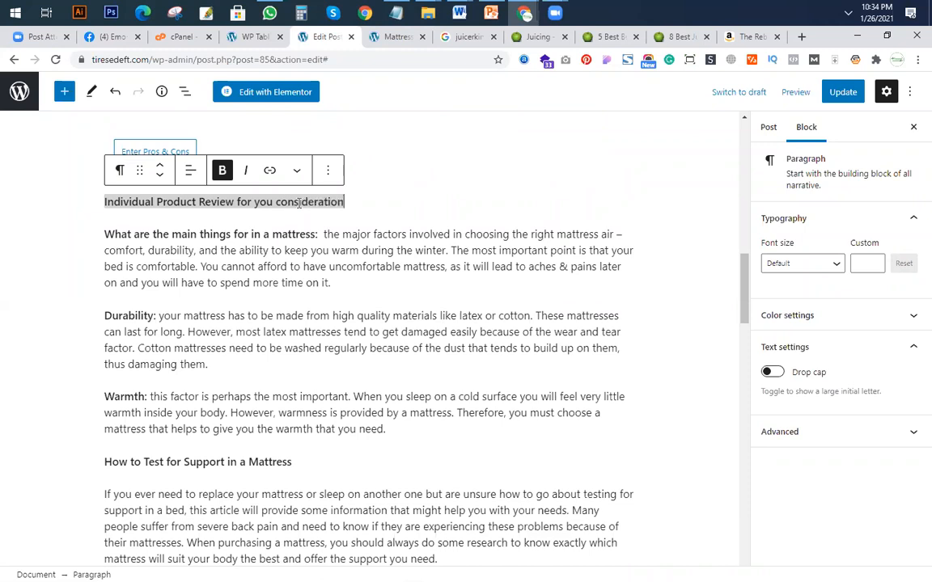
Convert the "Individual Product Review for you consideration" line into a heading and set its level to H3.
left_click(119, 172)
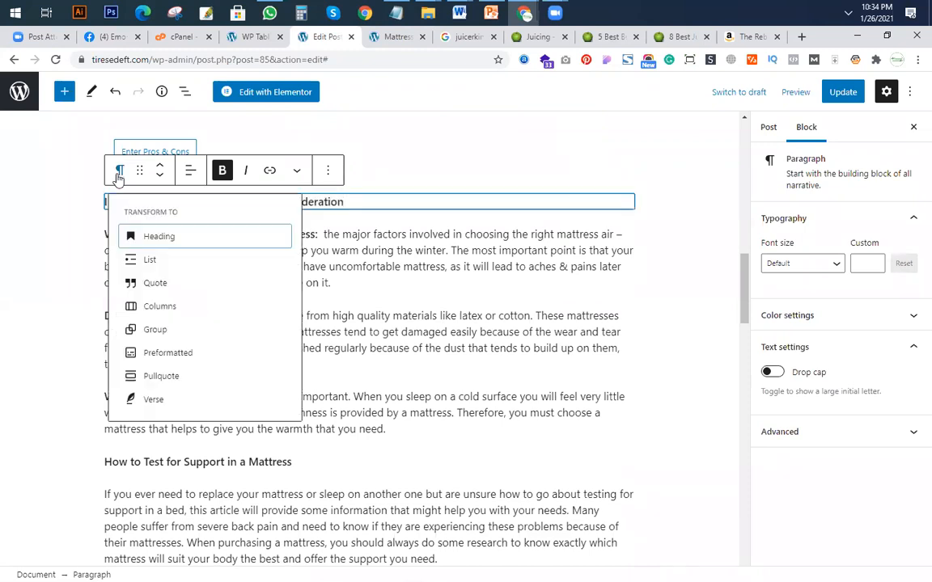
left_click(157, 243)
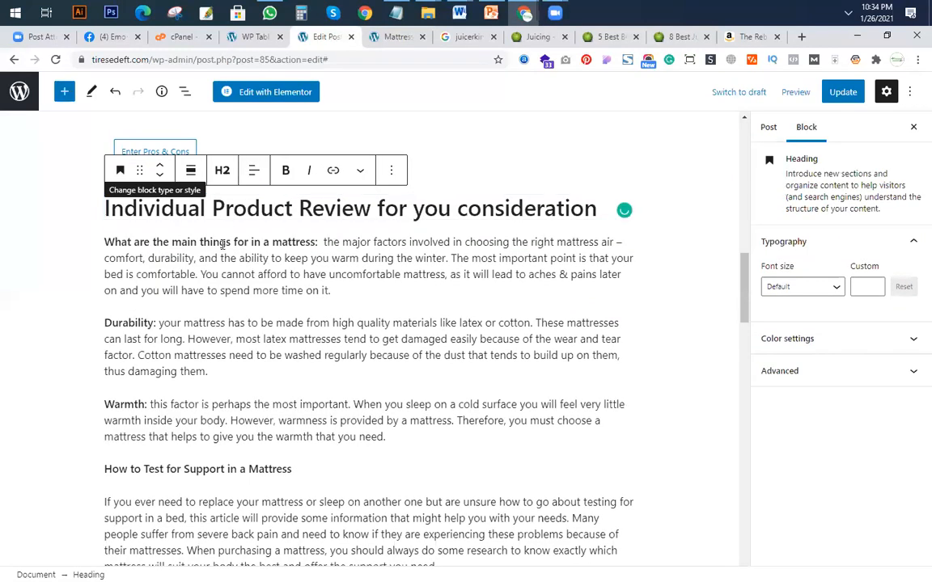
left_click(222, 171)
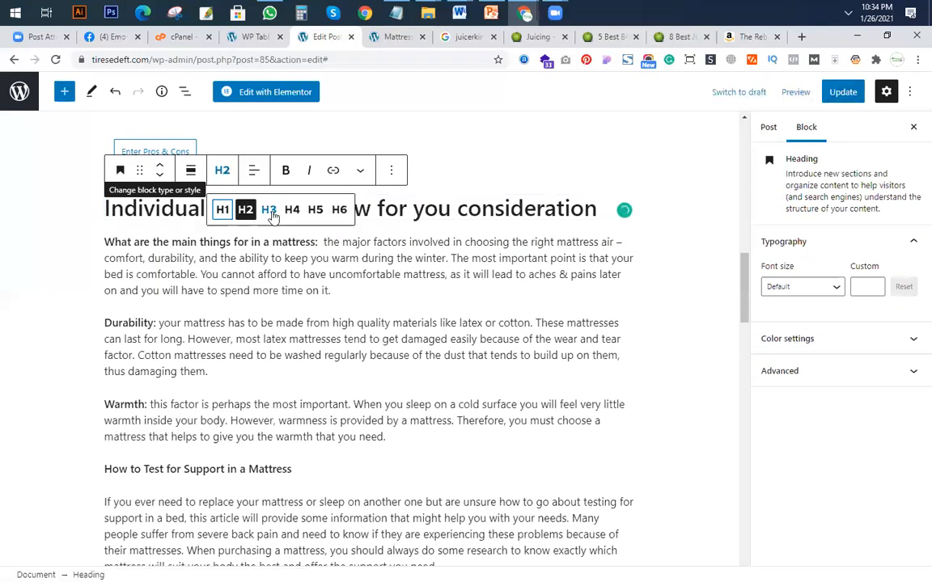
left_click(227, 288)
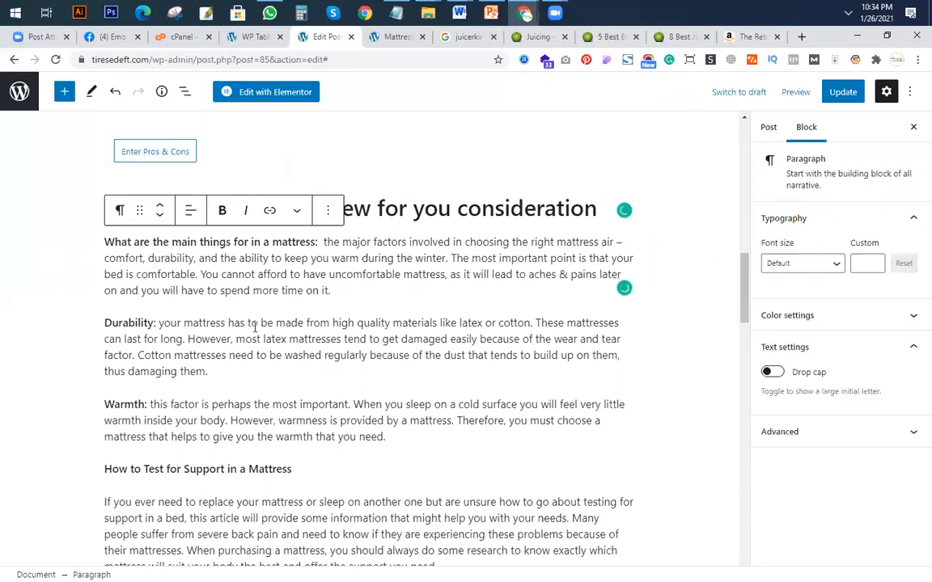
triple_click(405, 212)
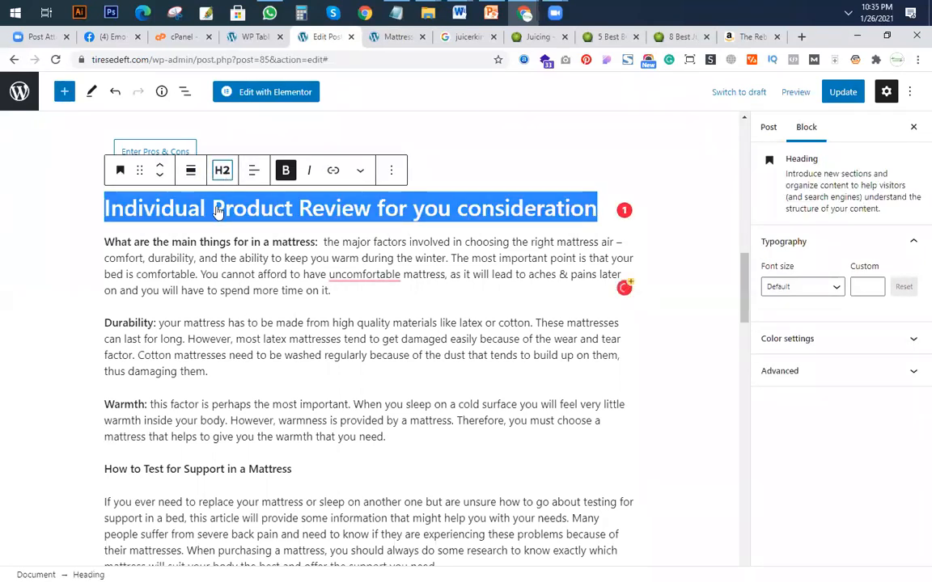
left_click(222, 170)
left_click(268, 209)
left_click(229, 315)
scroll(229, 315, "up", 1)
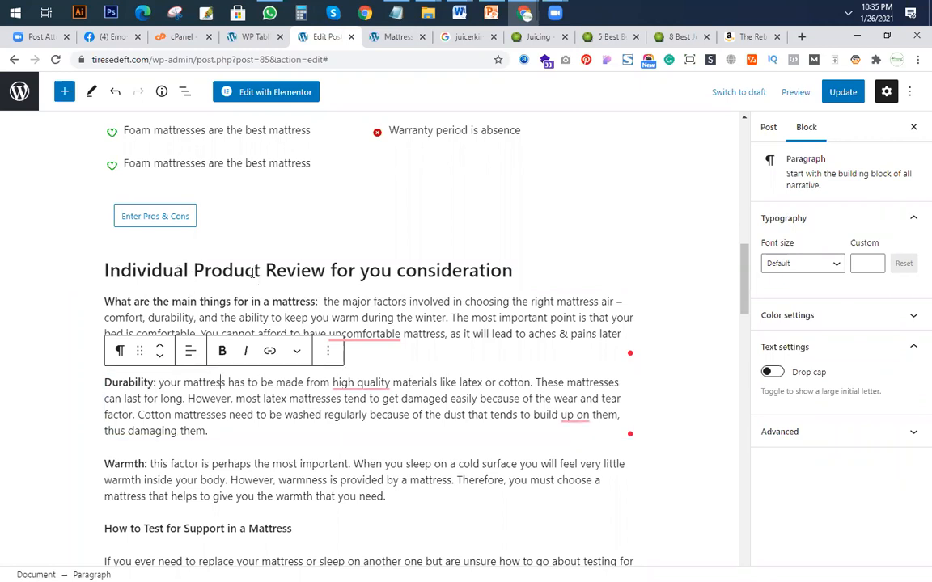
Split the bold question "What are the main things for in a mattress:" from its text into its own paragraph.
left_click(517, 273)
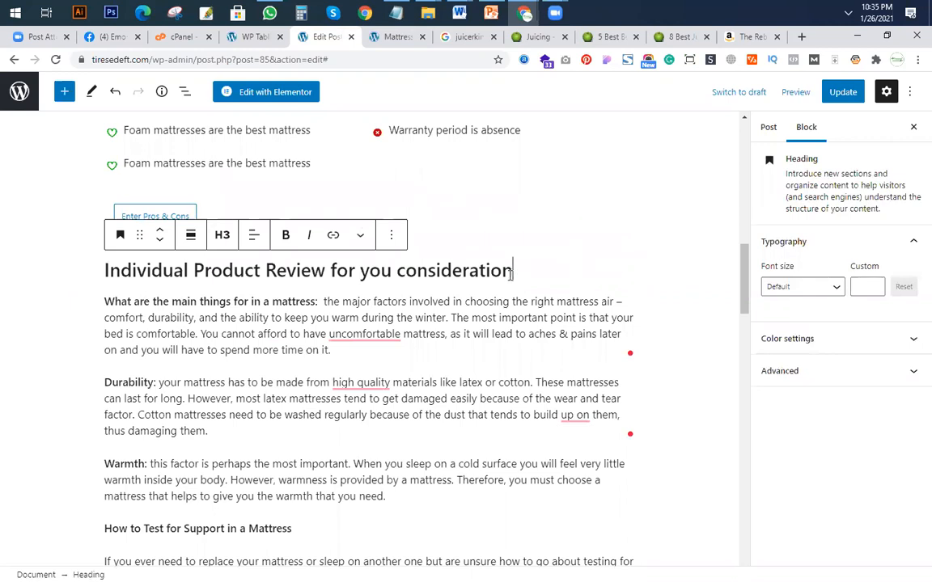
left_click(348, 300)
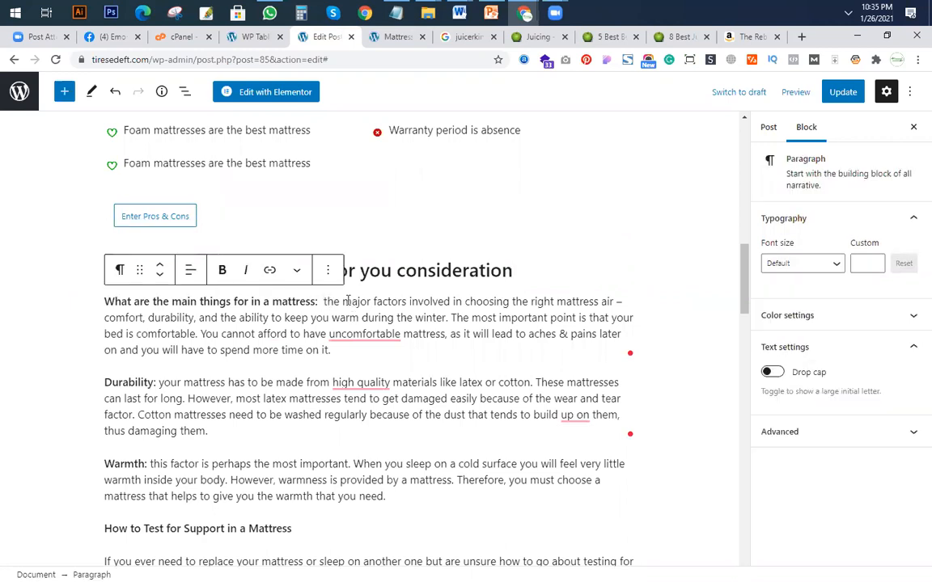
key("Return")
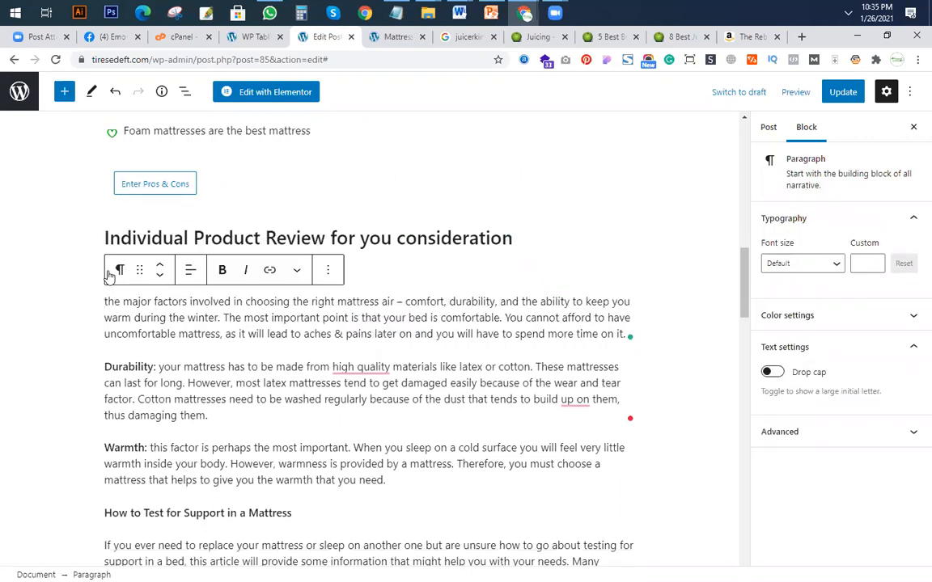
left_click(452, 302)
scroll(162, 372, "up", 3)
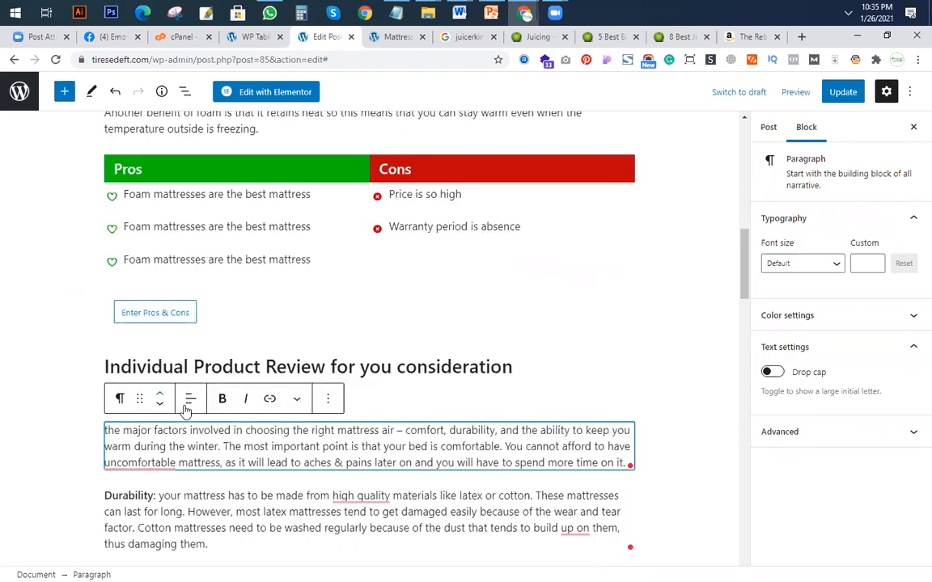
Replace the bold question below the product review heading with "1#".
triple_click(206, 369)
triple_click(122, 399)
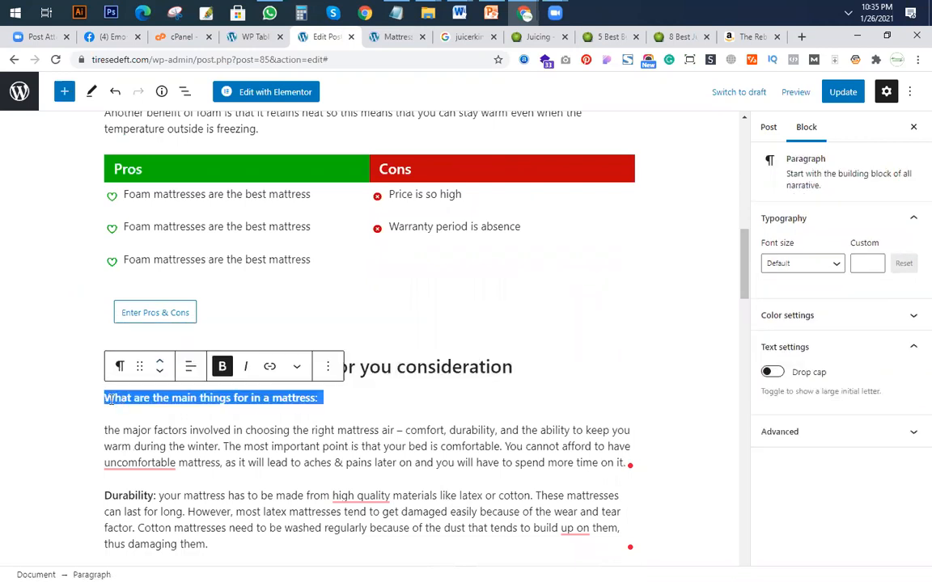
key("BackSpace")
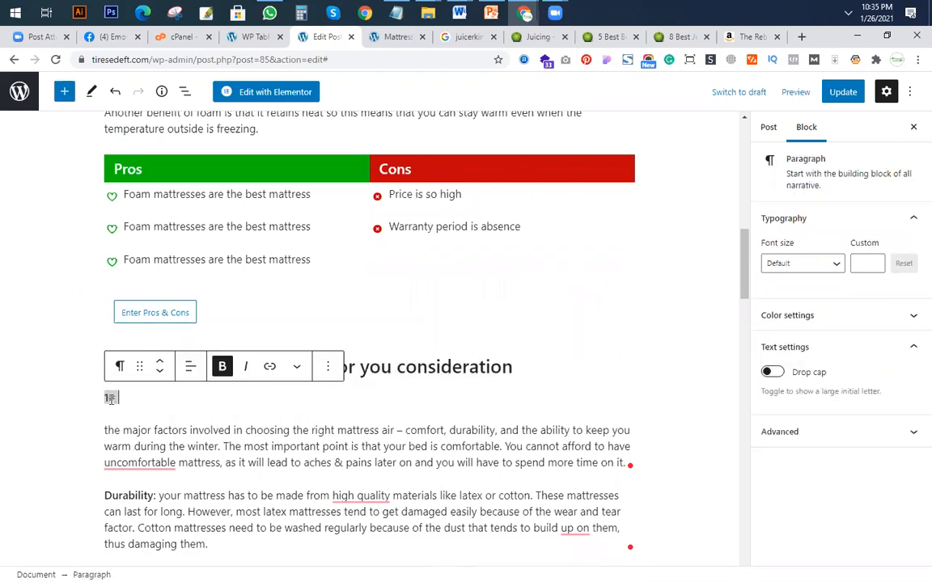
Try to paste the product name Breville BJE200XL from the juicerkings.com comparison table after "1#", and undo the changes to that line.
left_click(611, 37)
scroll(282, 315, "down", 4)
left_click_drag(274, 399, 323, 409)
right_click(301, 414)
left_click(336, 424)
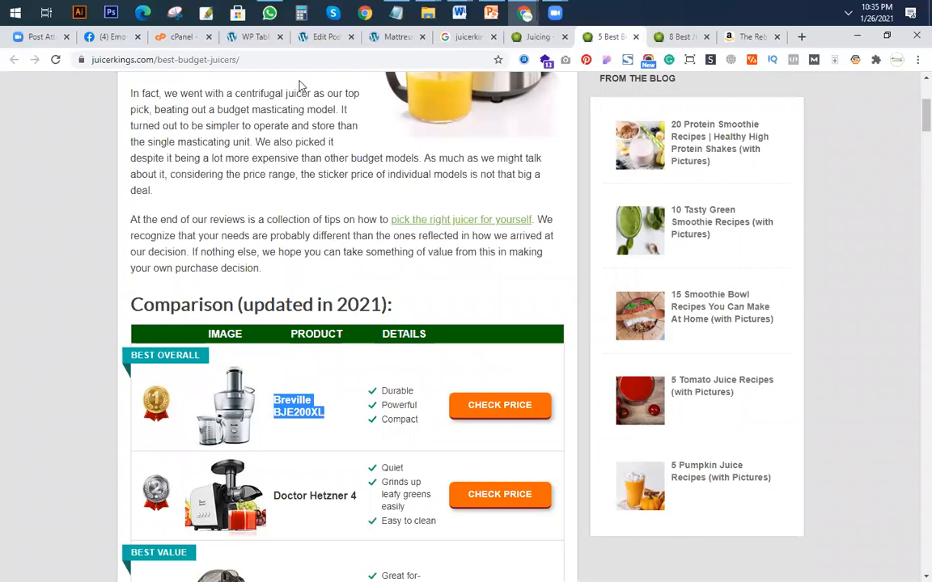
left_click(322, 36)
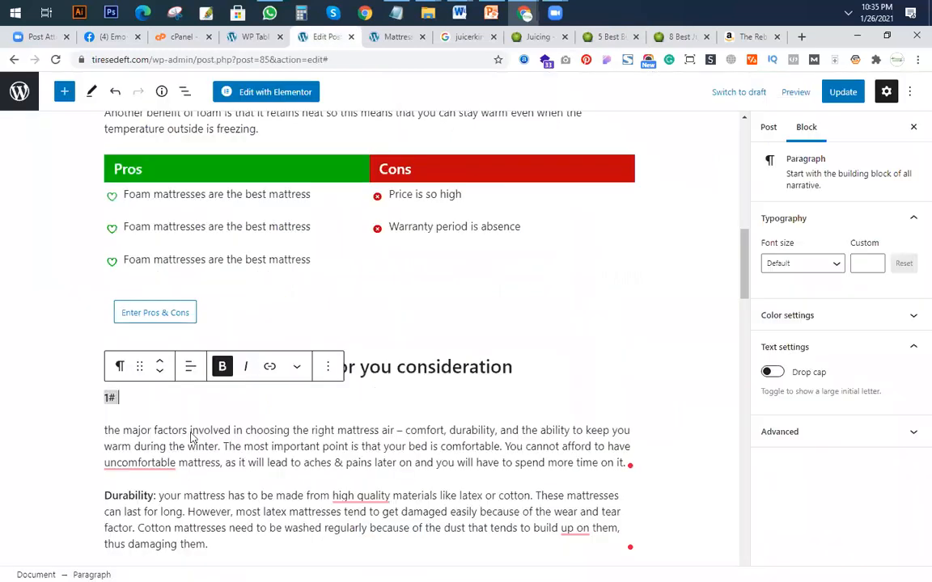
key("ctrl+v")
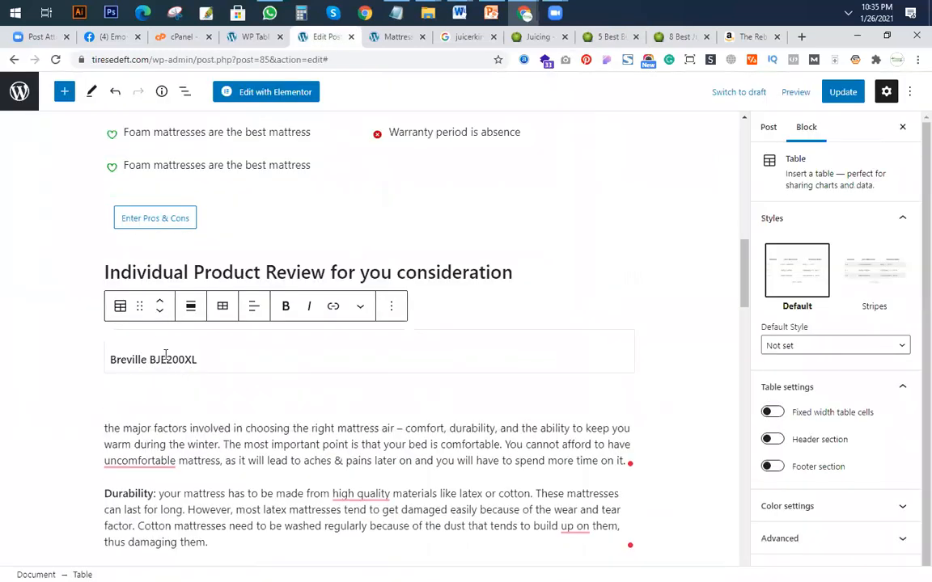
key("ctrl+z")
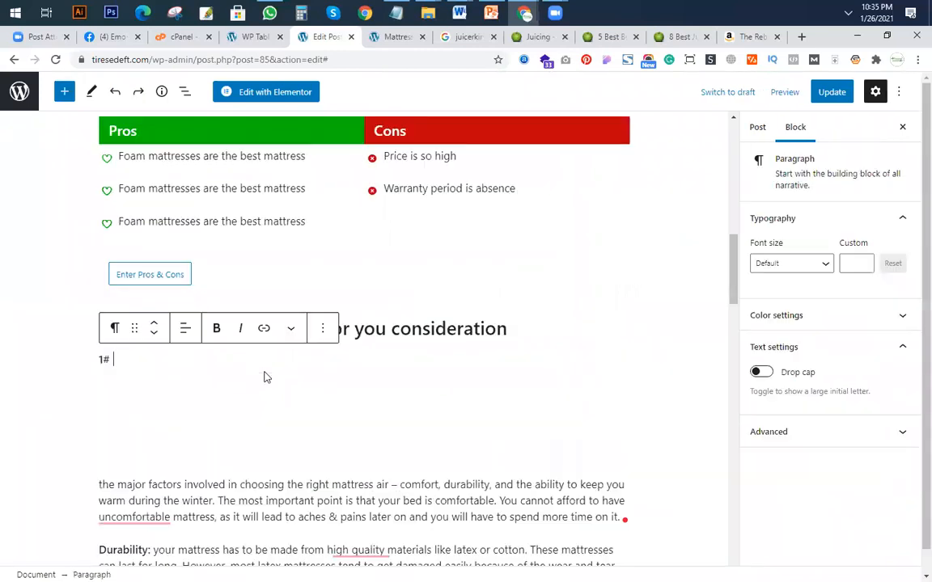
key("ctrl+z")
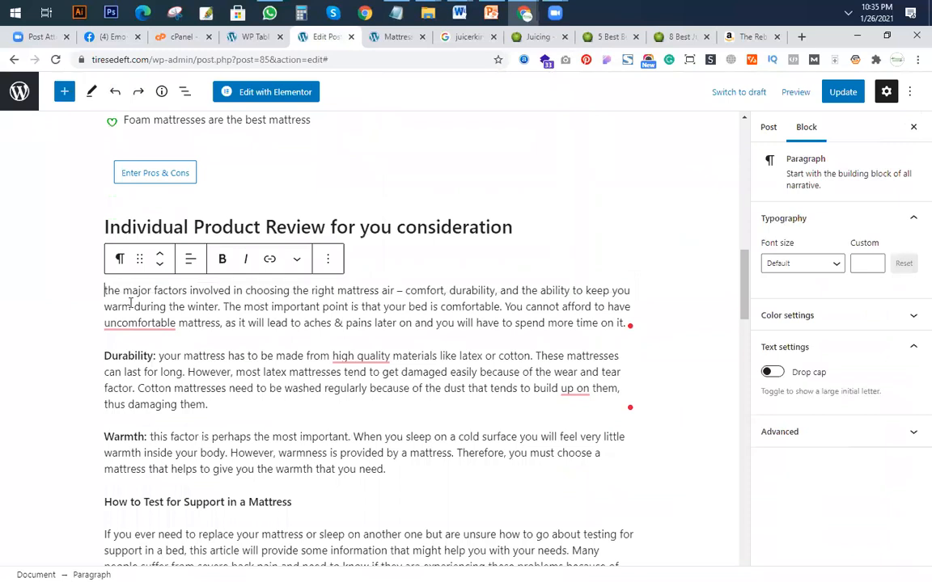
key("Return")
key("BackSpace")
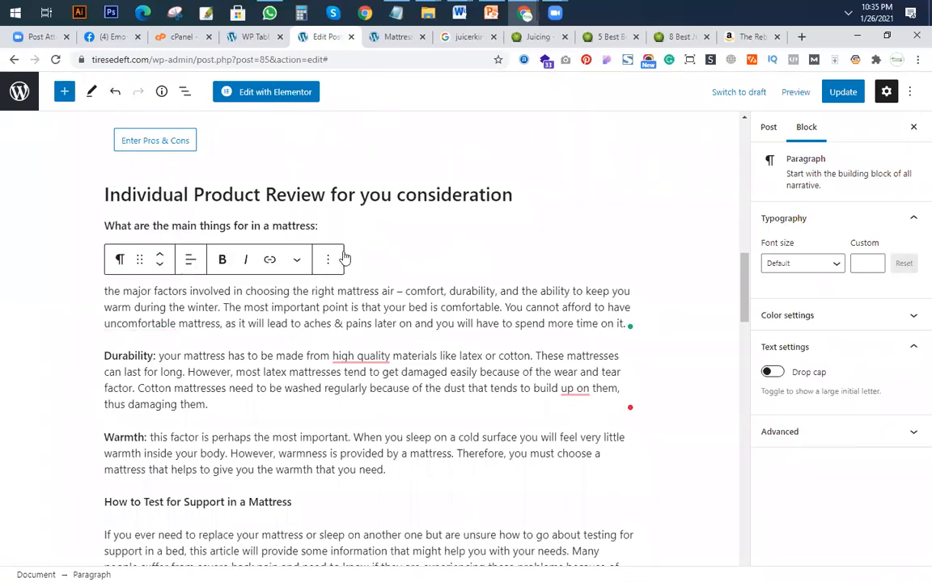
key("Return")
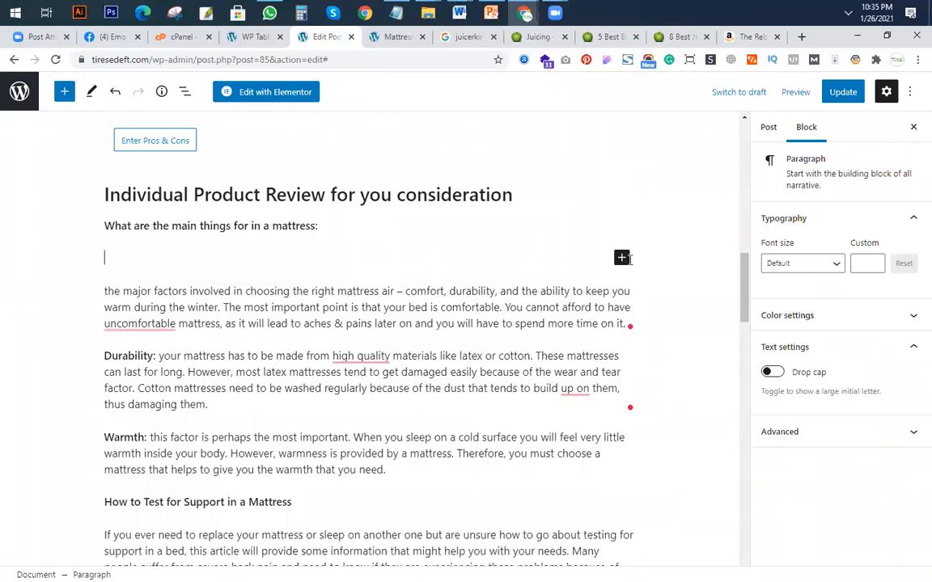
left_click(621, 258)
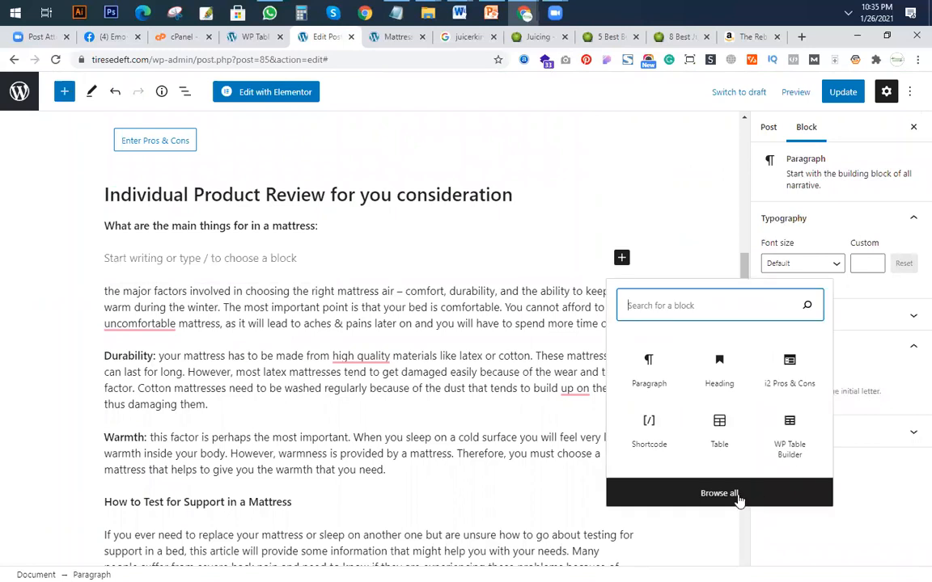
left_click(155, 263)
key("BackSpace")
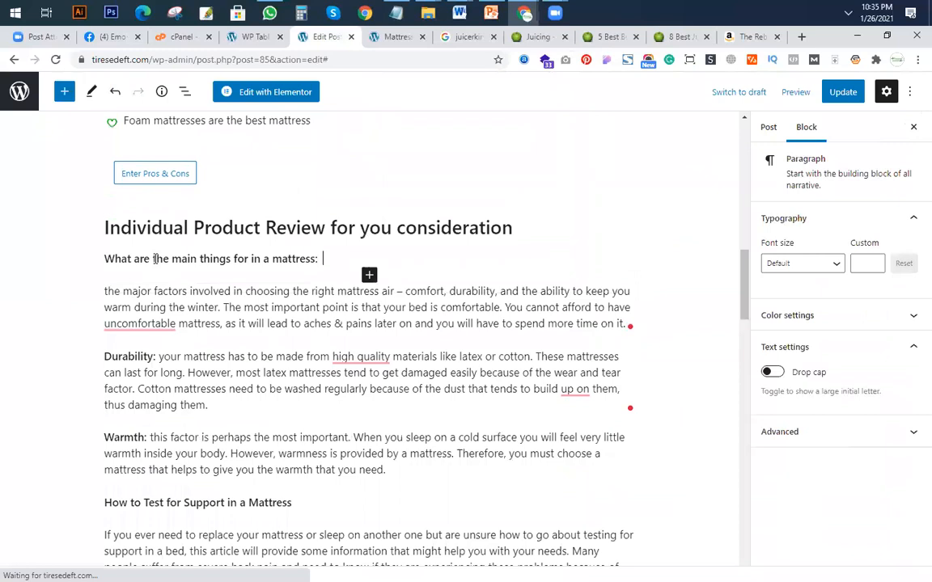
Replace the line "What are the main things for in a mattress:" with the product title "1# Juice Blender587945".
triple_click(154, 255)
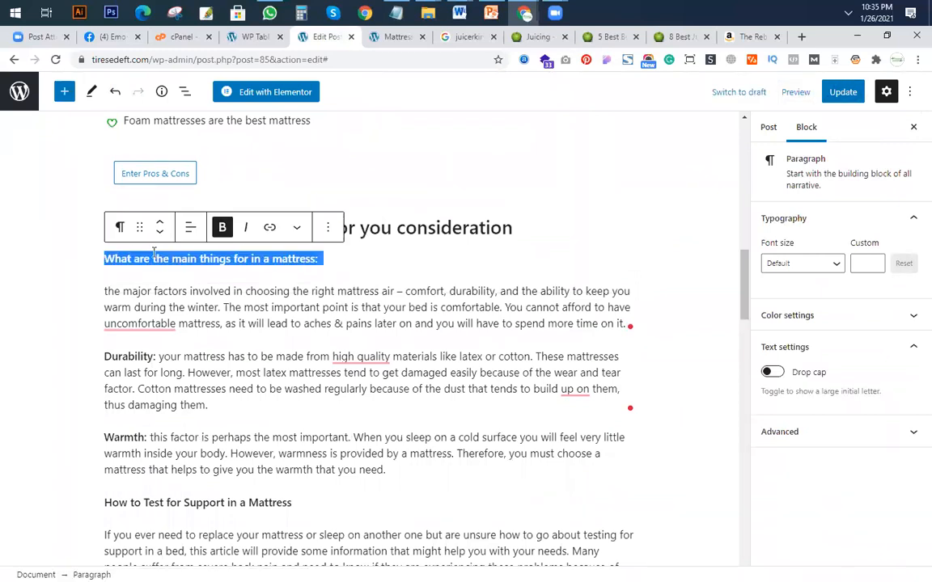
key("BackSpace")
type("1# Ju")
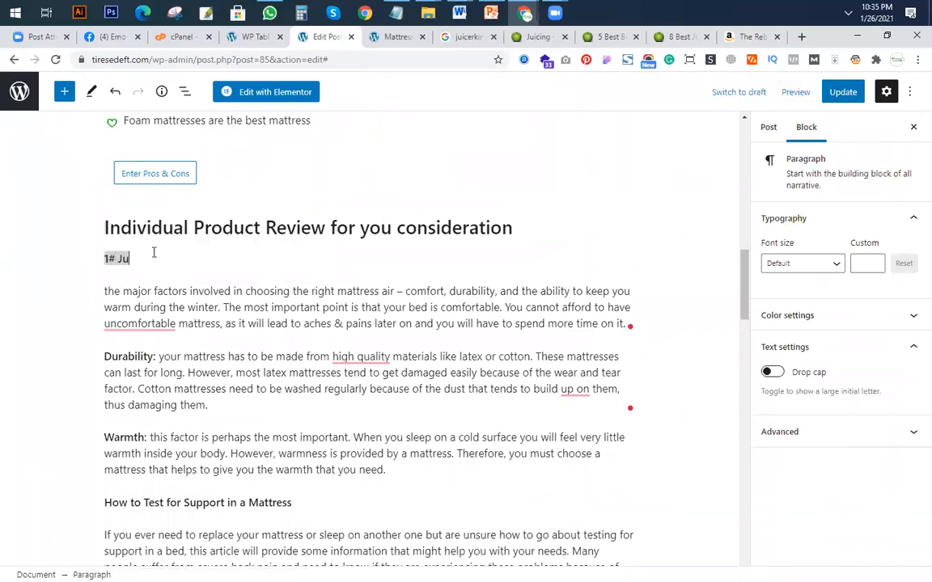
type("ice Blender587945")
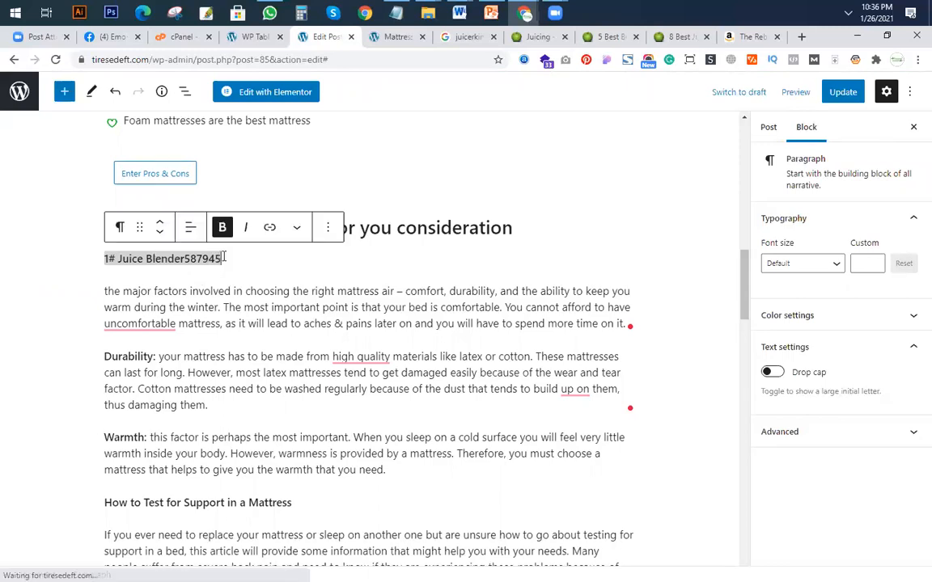
Convert the "1# Juice Blender587945" line into a heading and set its level to H5.
left_click_drag(94, 258, 198, 265)
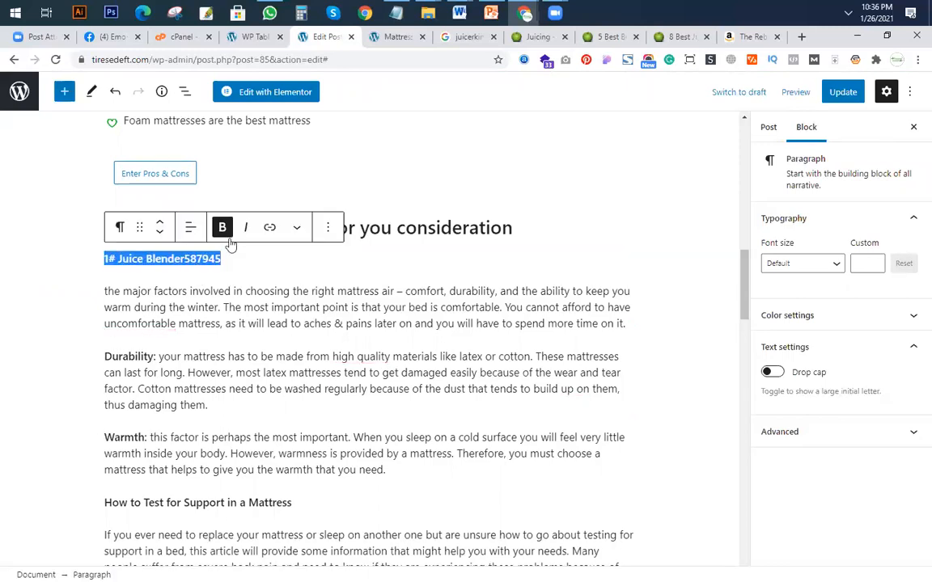
left_click(120, 228)
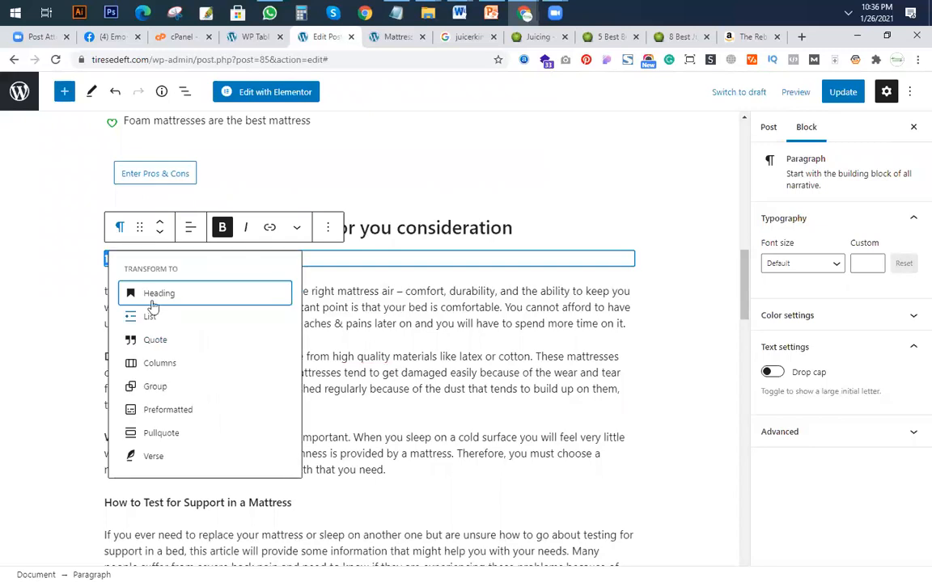
left_click(152, 296)
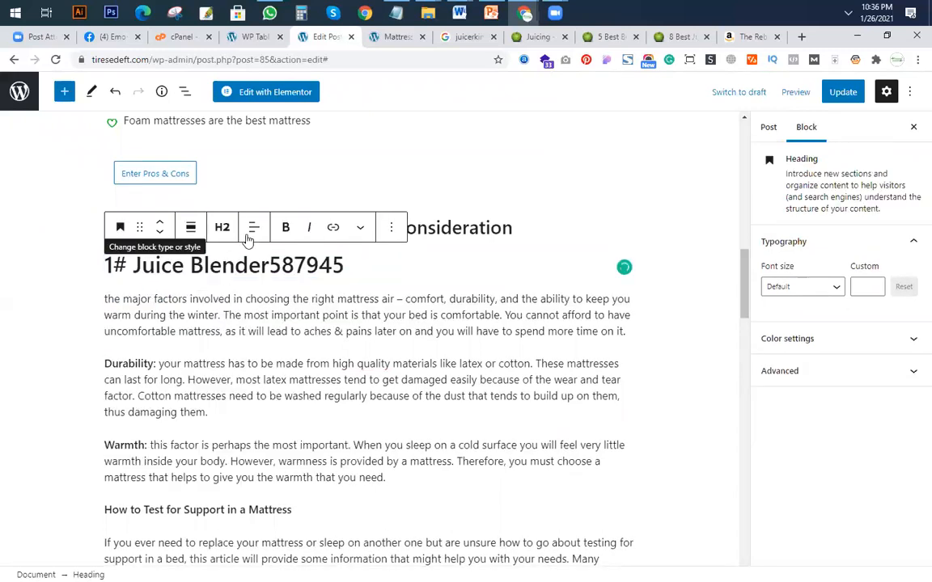
left_click(221, 228)
left_click(316, 268)
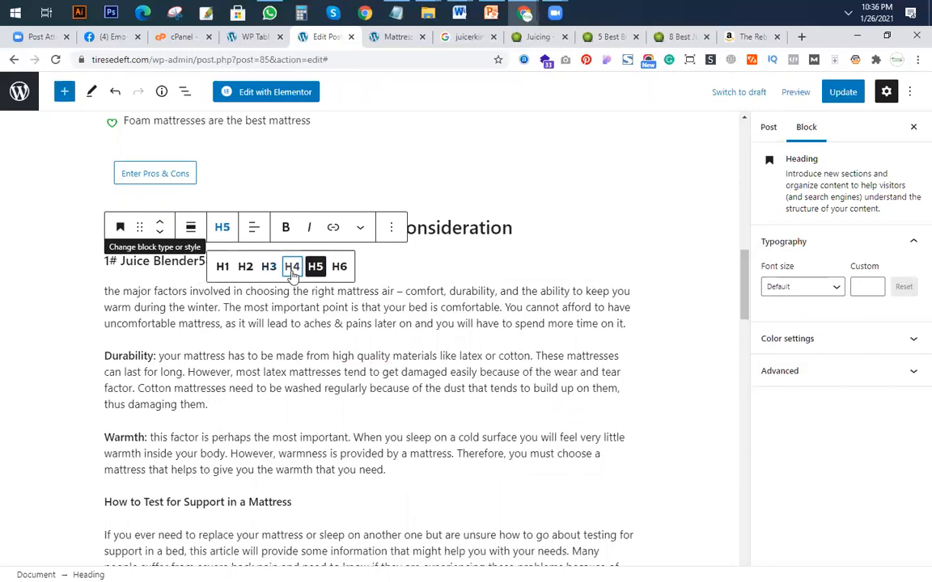
Change the "1# Juice Blender587945" heading to level H4.
left_click(292, 267)
left_click(117, 279)
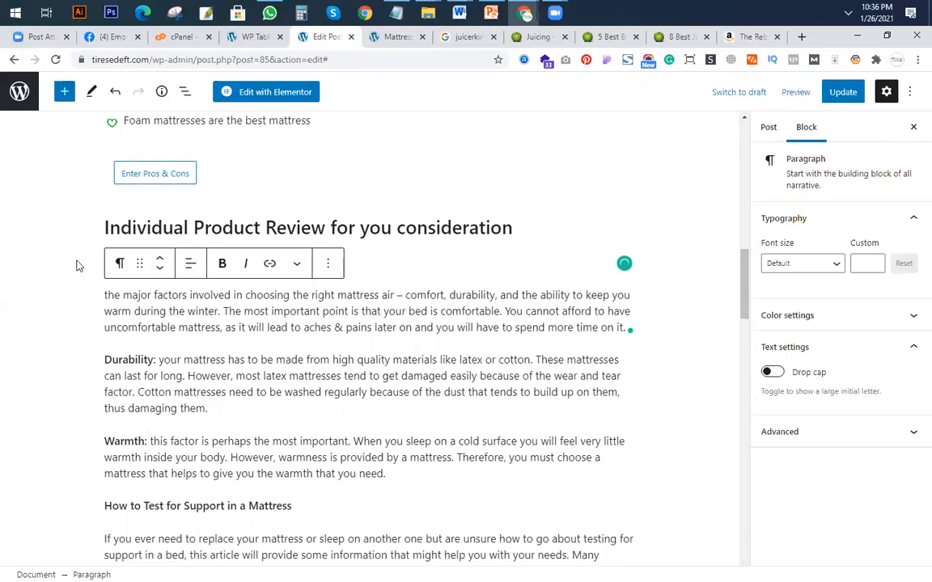
scroll(156, 345, "up", 1)
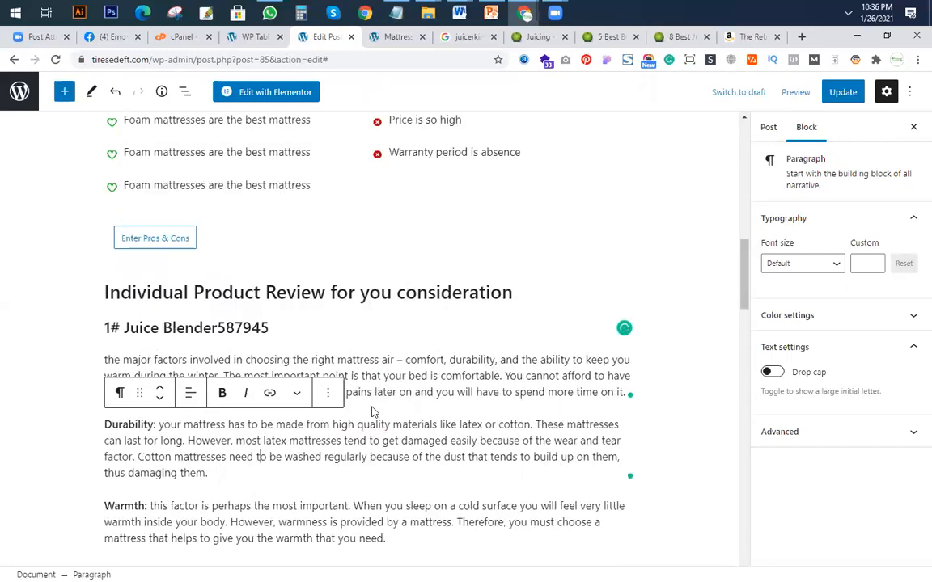
Add an Image block directly below the first paragraph under the "1# Juice Blender587945" heading.
left_click(639, 401)
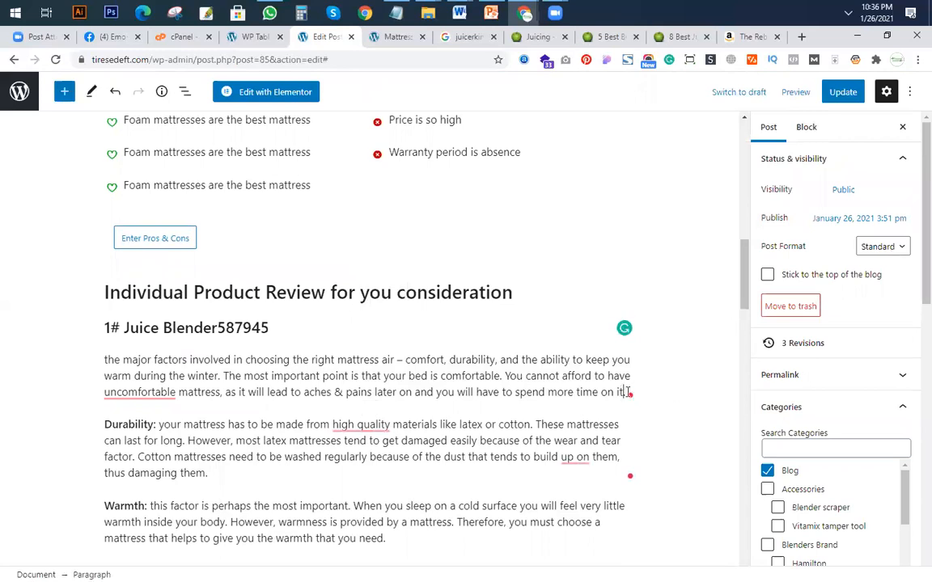
left_click(627, 393)
key("Return")
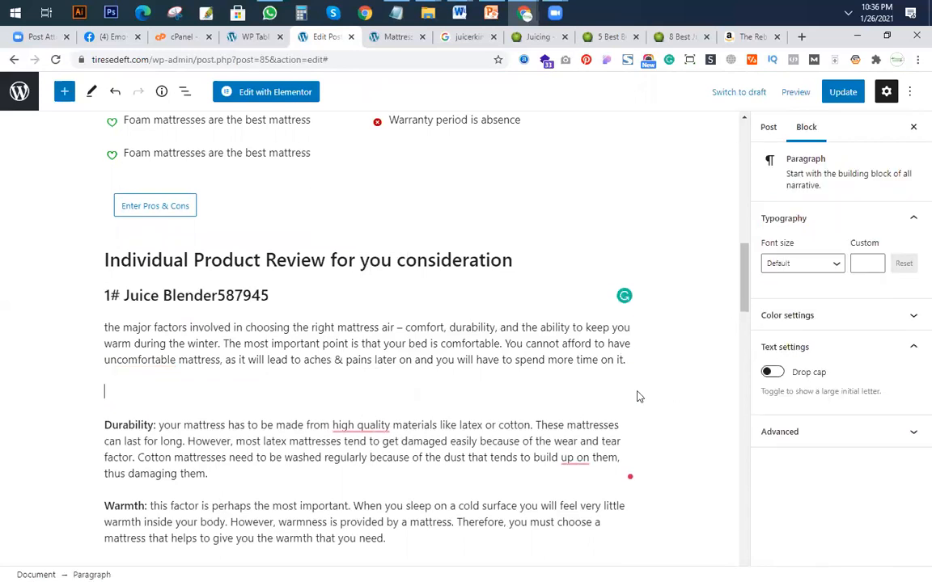
left_click(622, 392)
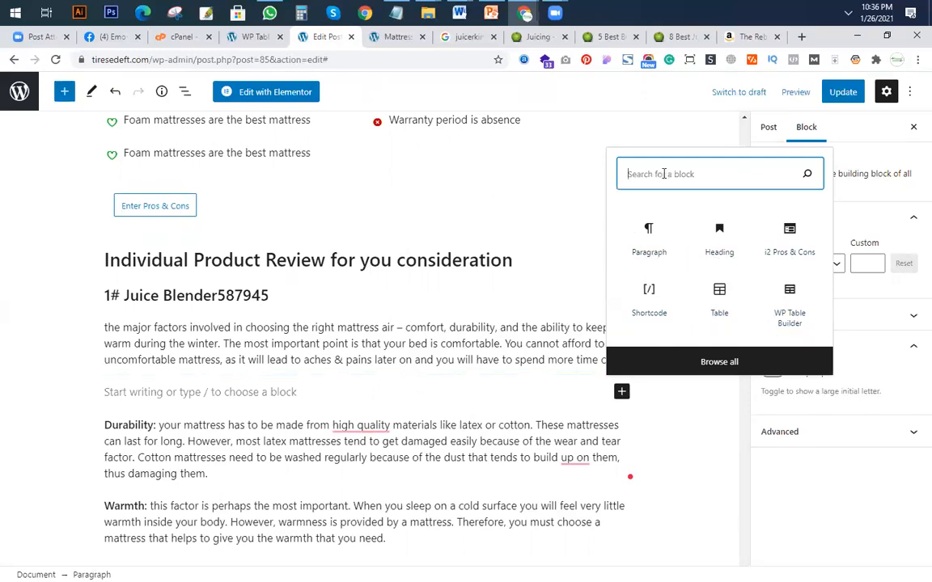
type("ima")
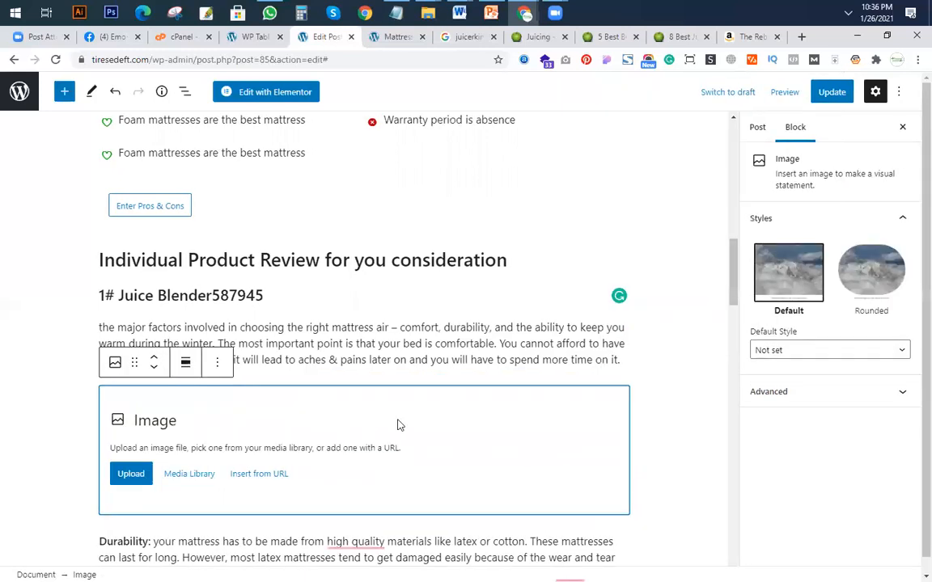
Fill the image block with the fooodiesfeed.com_sweet-and-salty-brunch.jpg picture from the media library.
scroll(412, 377, "down", 1)
left_click(146, 410)
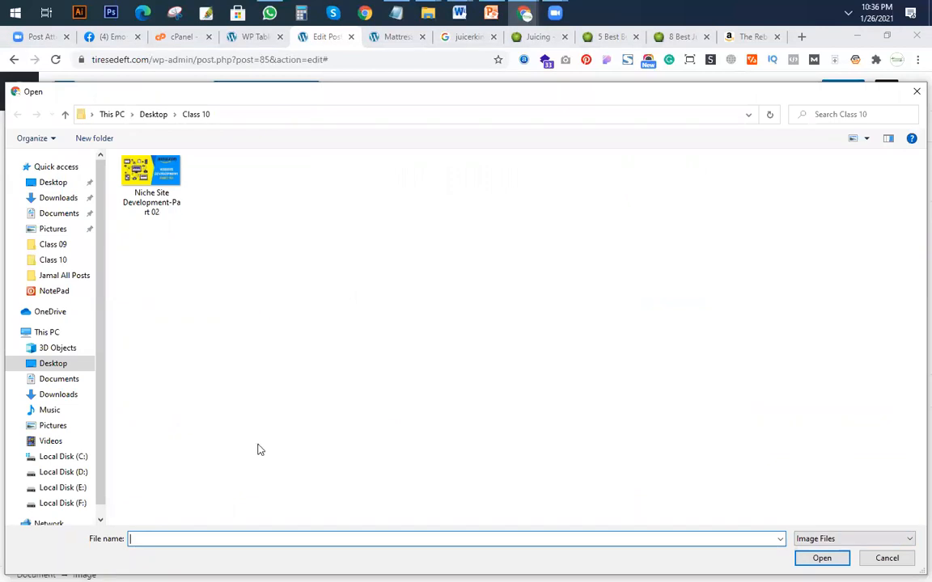
key("Escape")
left_click(199, 410)
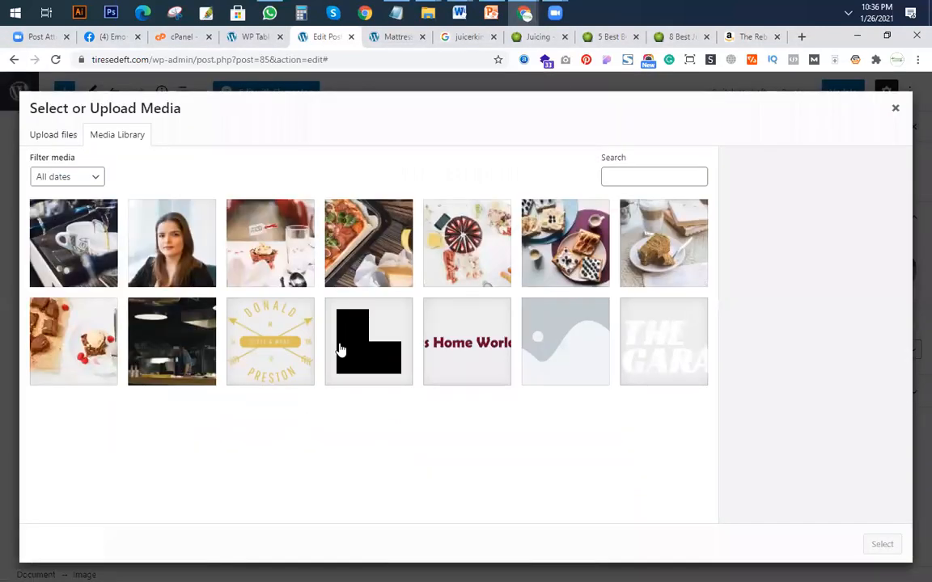
left_click(633, 225)
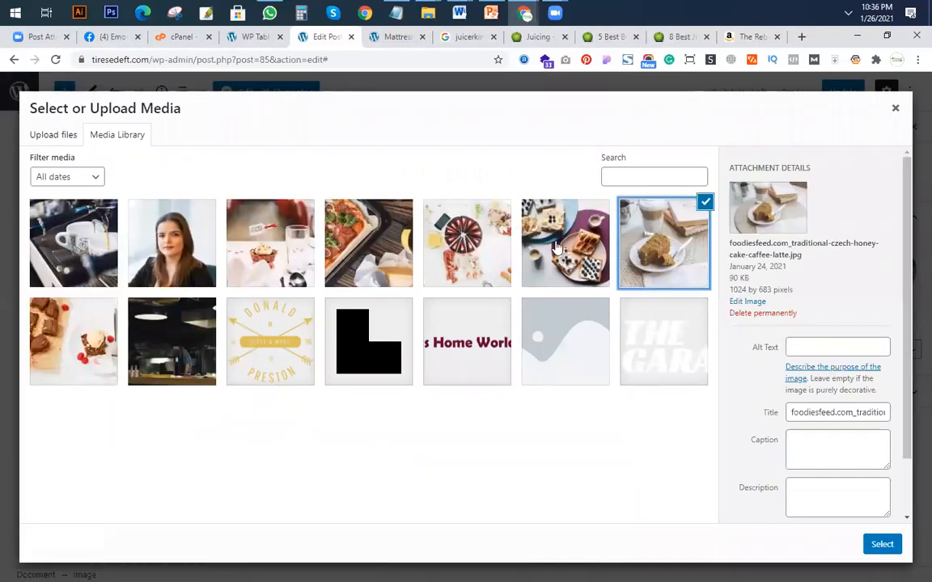
left_click(466, 236)
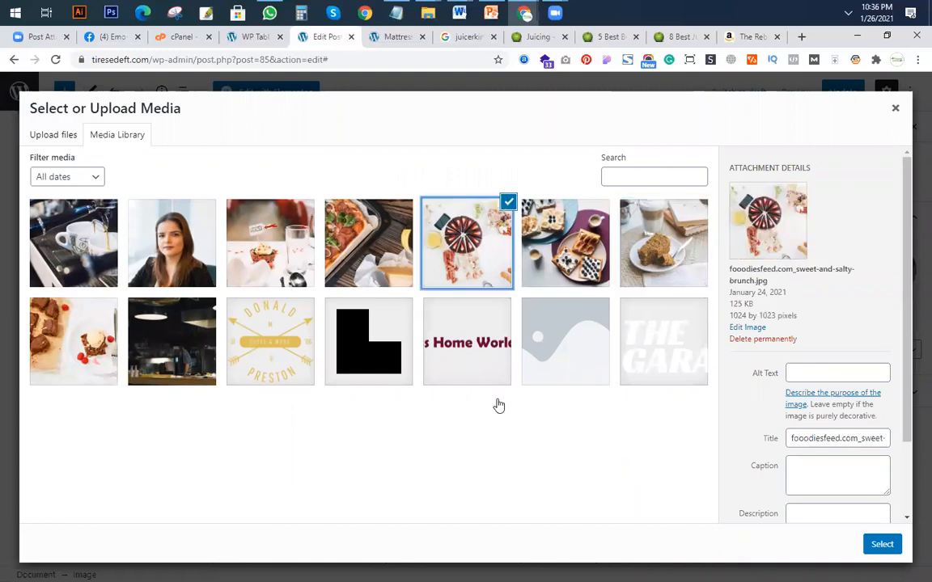
left_click(882, 545)
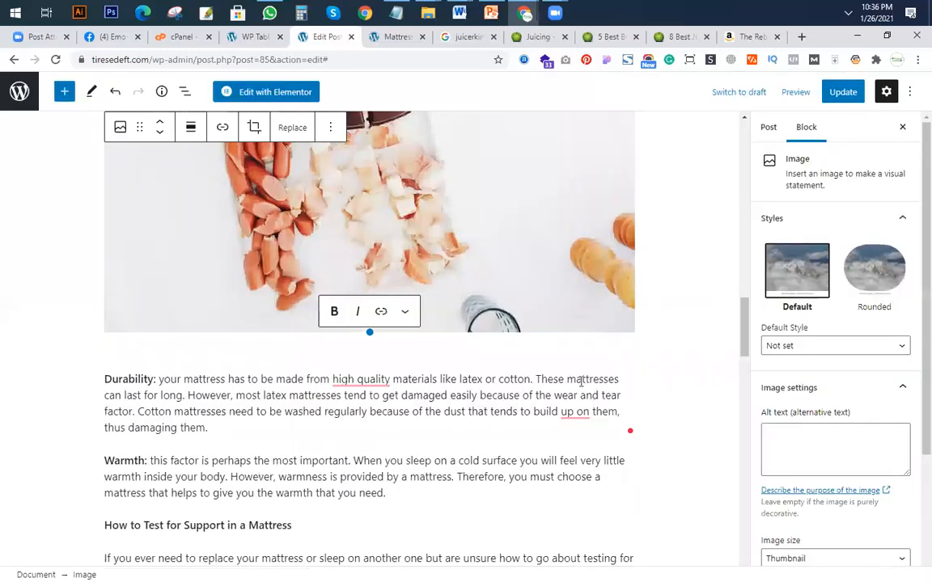
Set the size of the inserted brunch image to Medium.
scroll(521, 327, "up", 5)
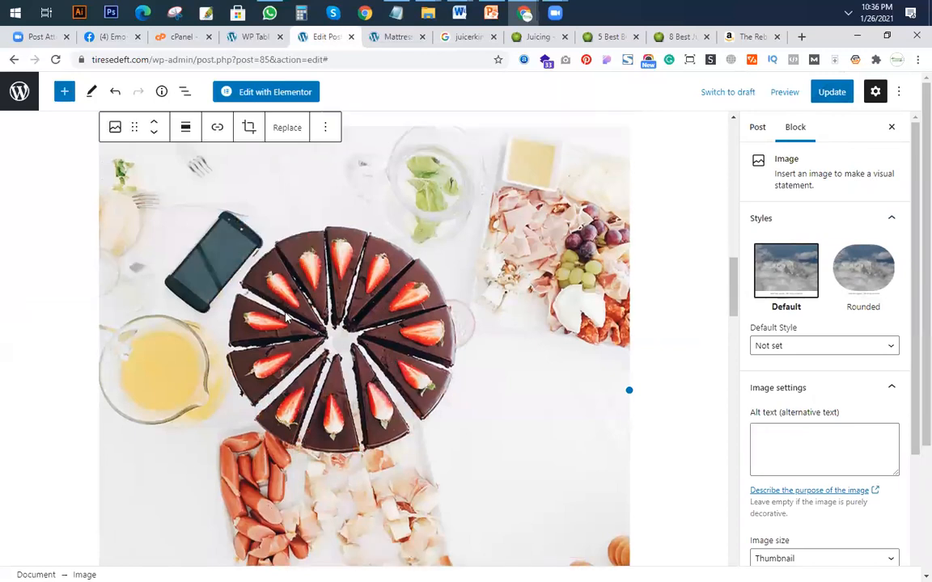
scroll(409, 373, "up", 2)
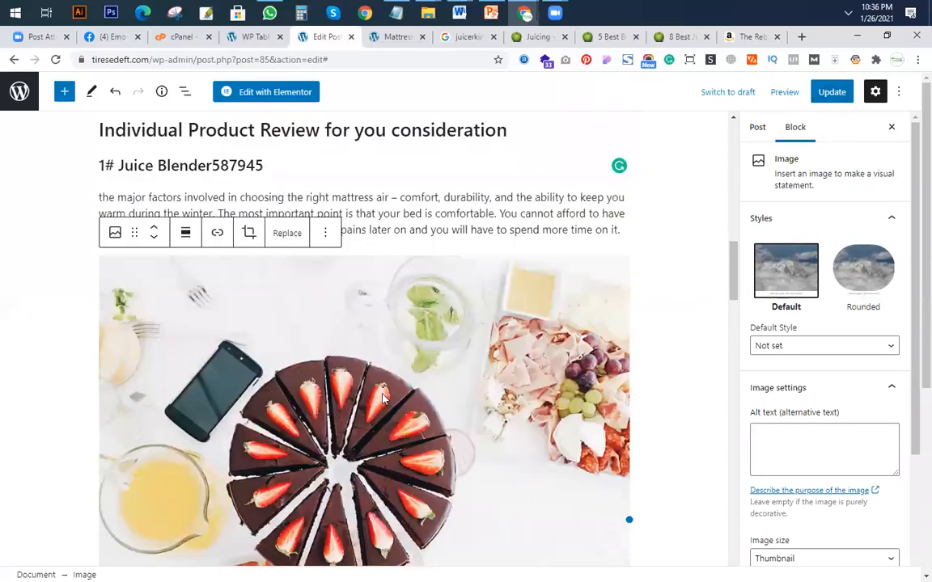
left_click(382, 360)
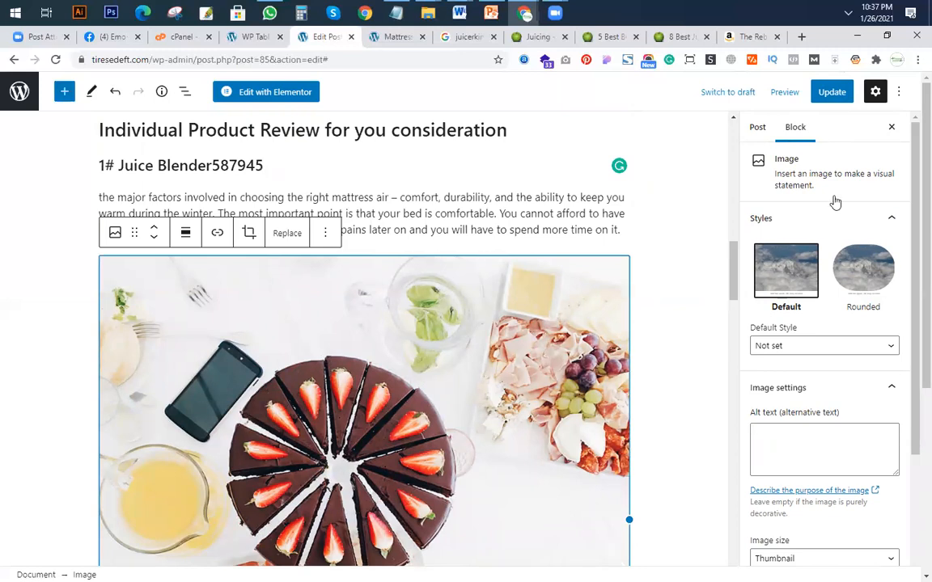
left_click(757, 130)
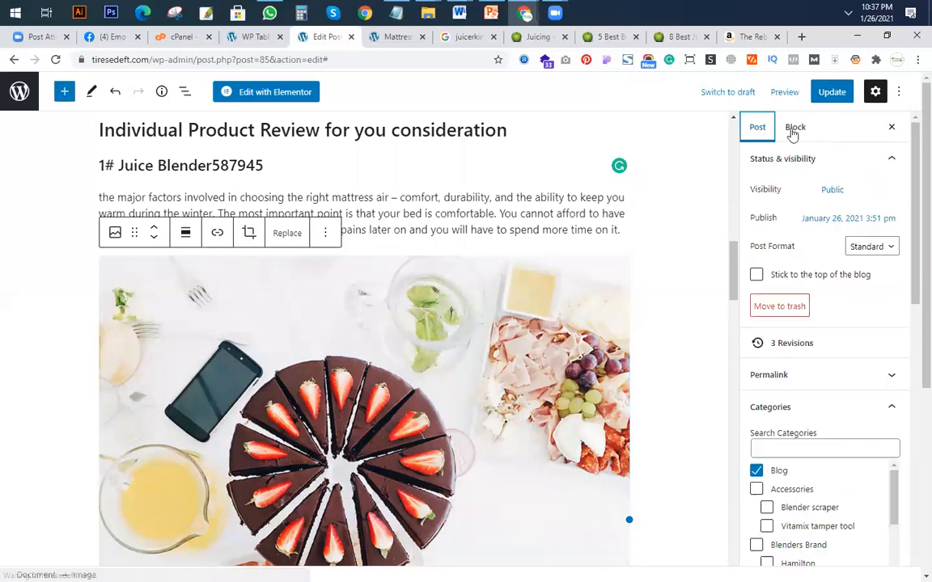
left_click(797, 130)
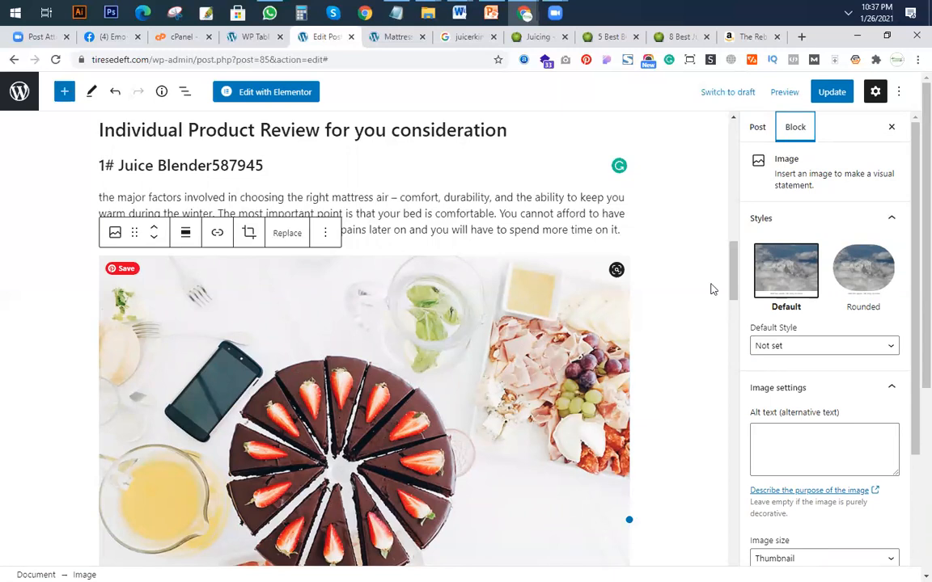
scroll(801, 437, "down", 2)
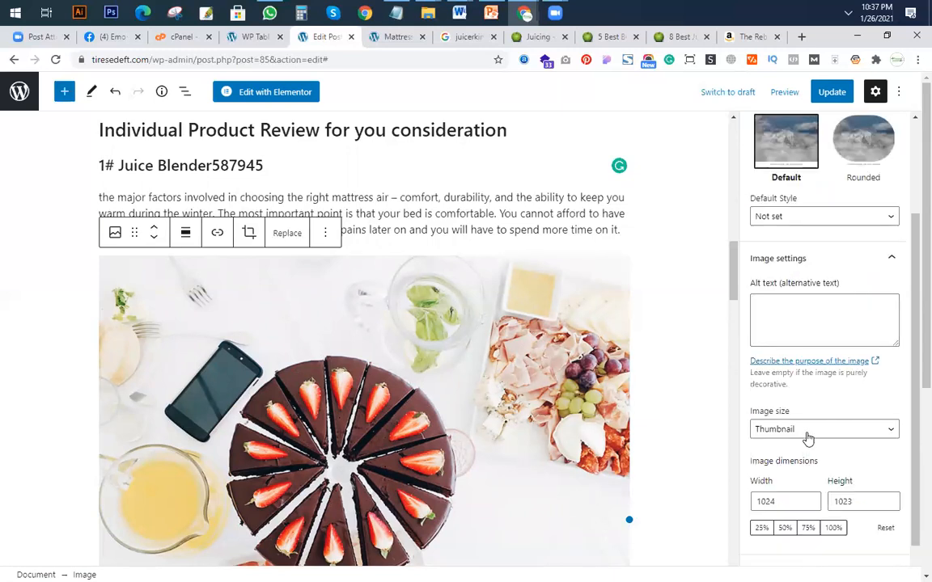
left_click(808, 432)
left_click(781, 458)
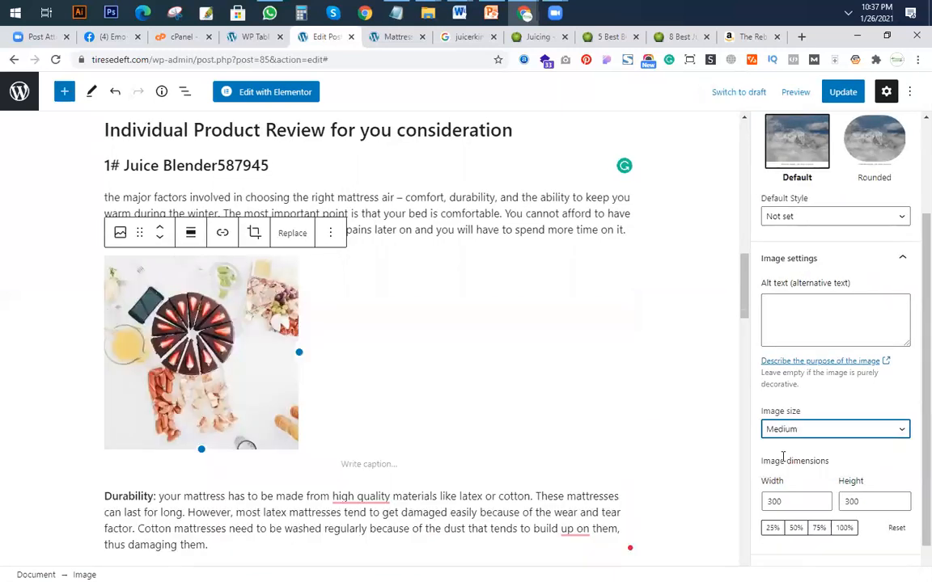
Align the product image to the center of the post.
left_click(214, 353)
left_click(191, 234)
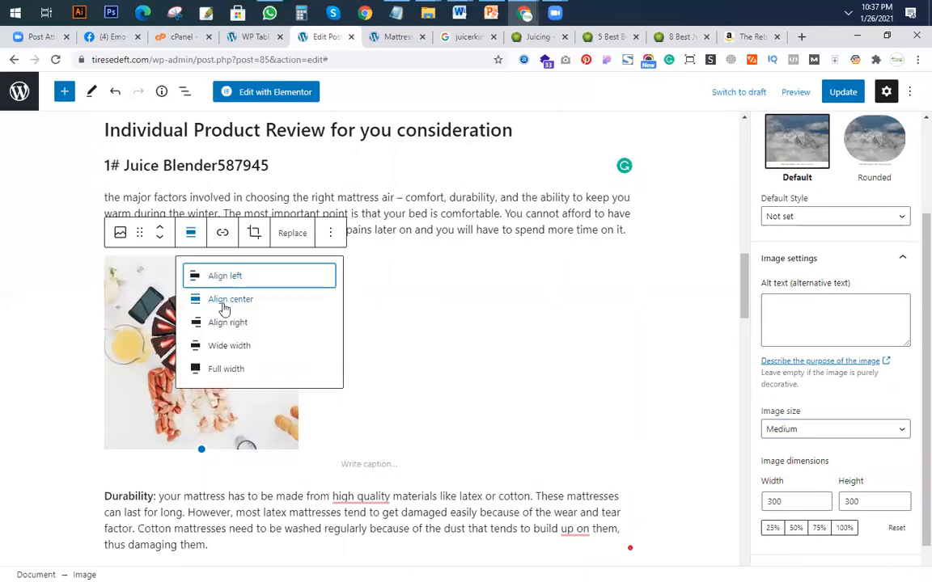
left_click(247, 301)
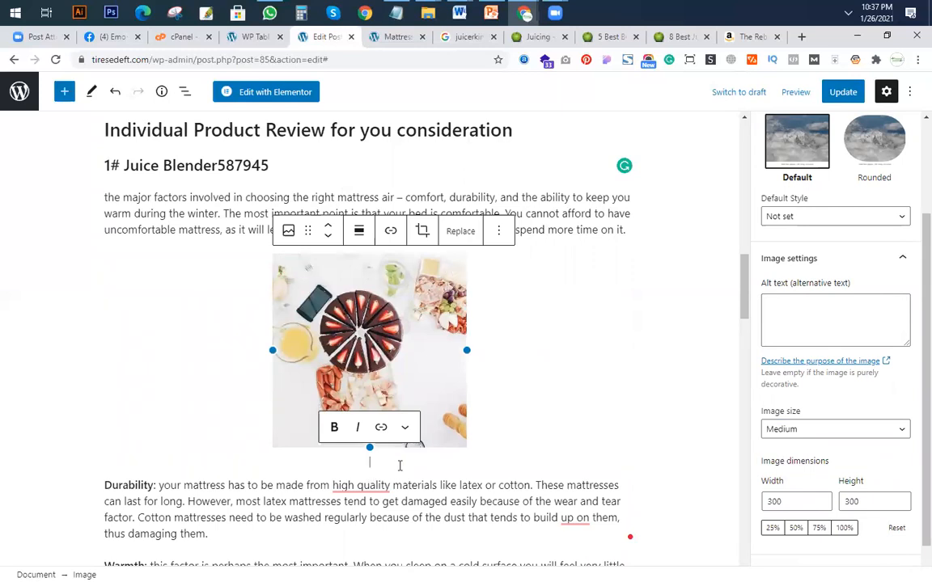
Caption the product image "Juice Blender 87578" and start an empty paragraph below it.
type("Juice Blender 87578")
key("Return")
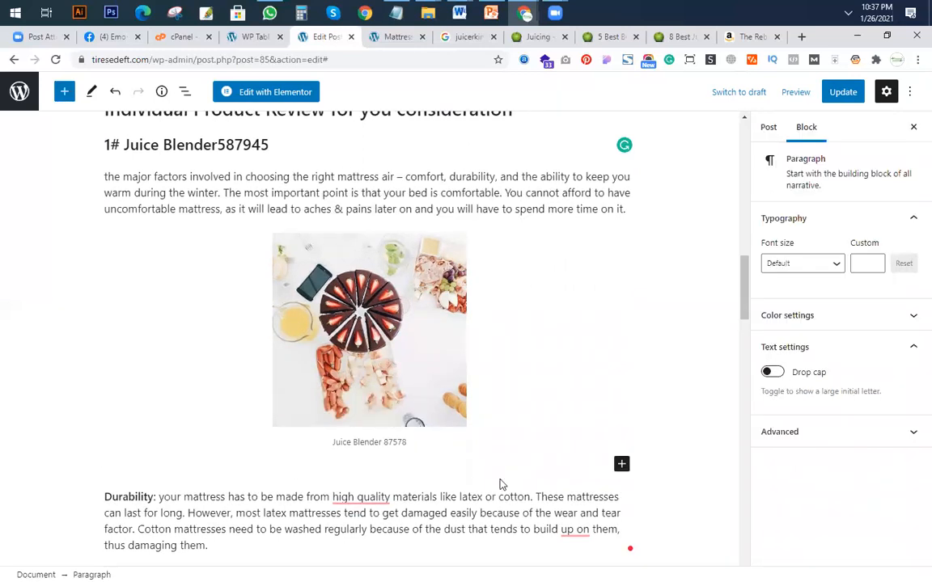
Insert a Buttons block in the empty line below the product image.
left_click(620, 467)
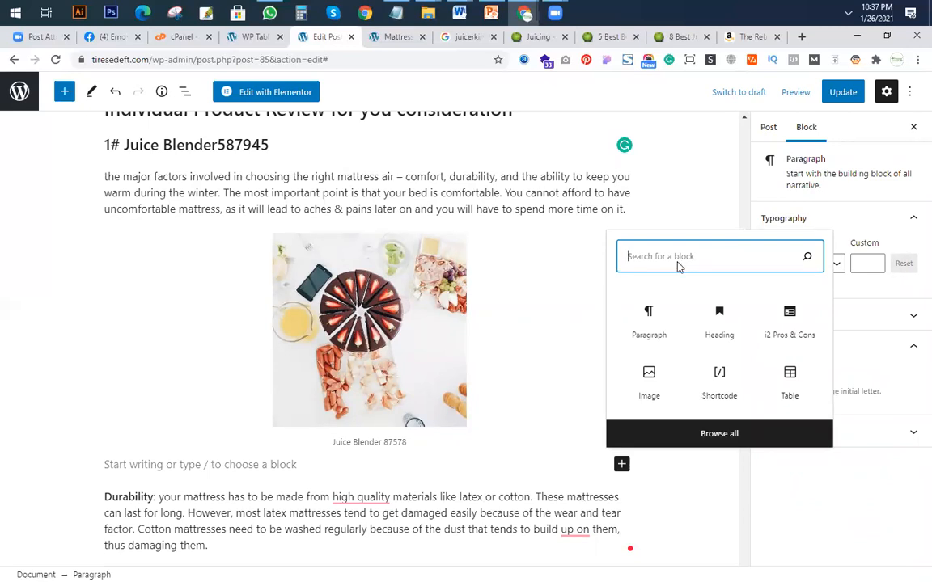
type("bu")
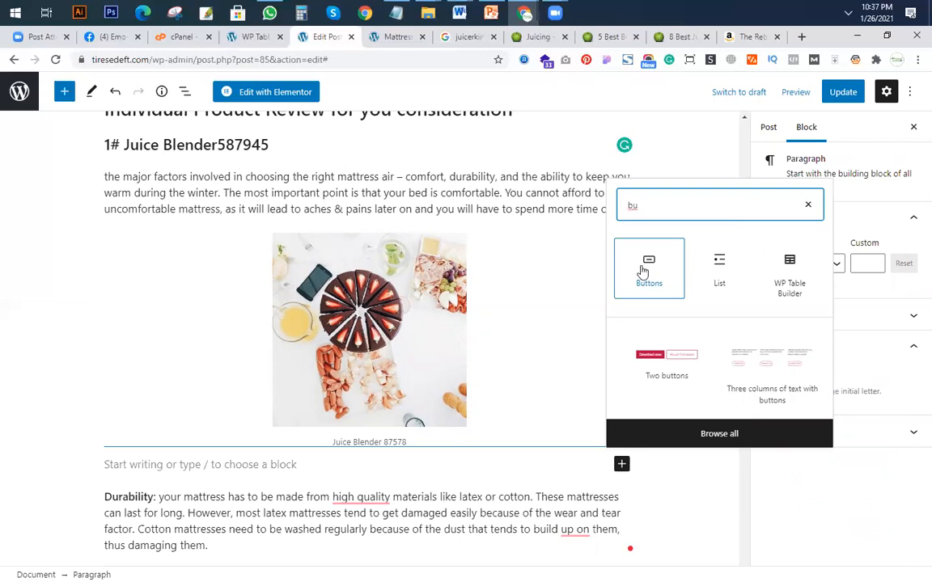
left_click(643, 271)
left_click(645, 270)
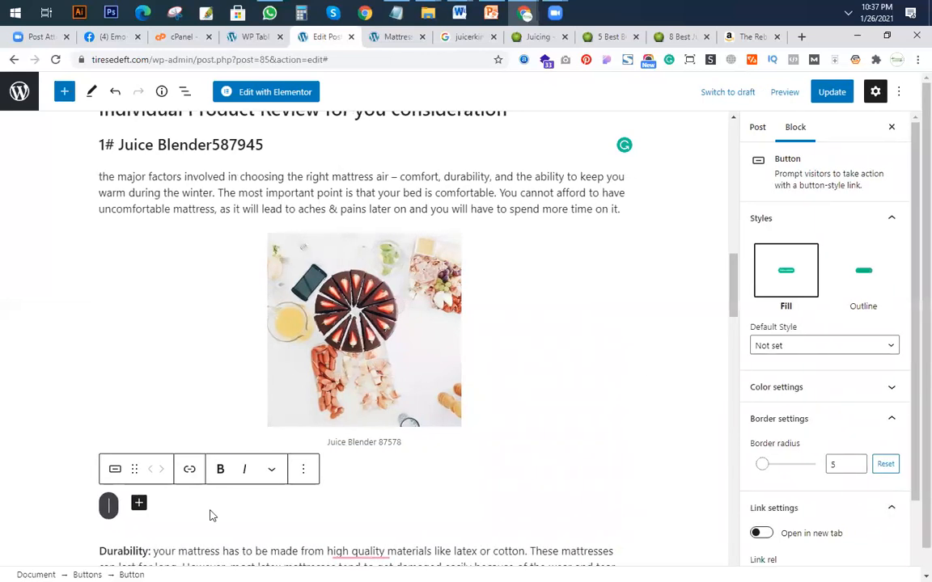
Label the new button "Check latest price on amazon".
type("Chek")
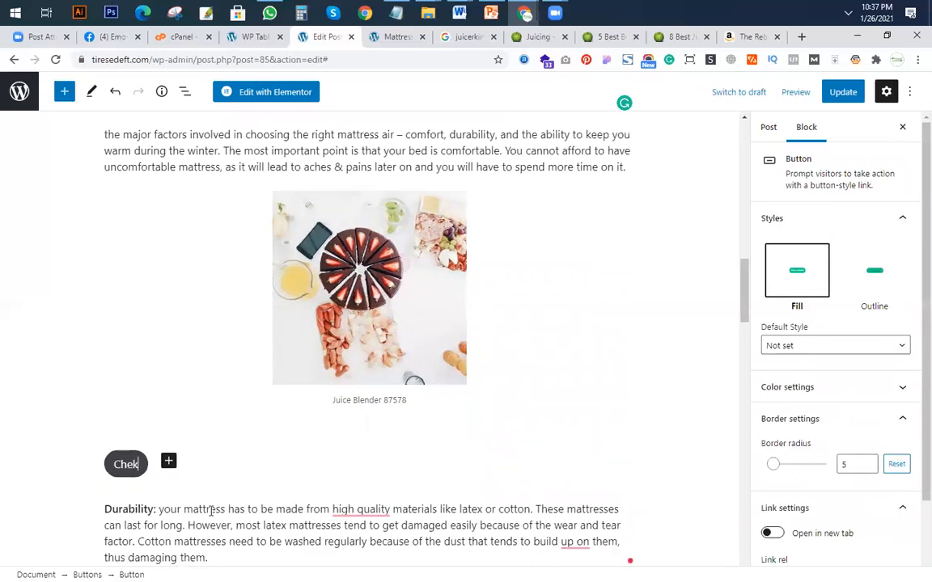
type(" latest price o")
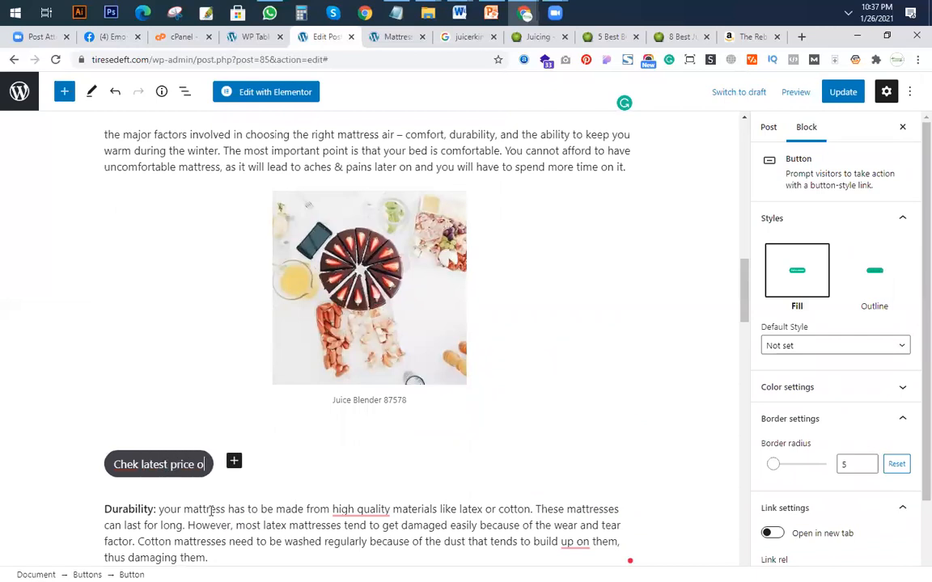
type("n amazon")
left_click(132, 465)
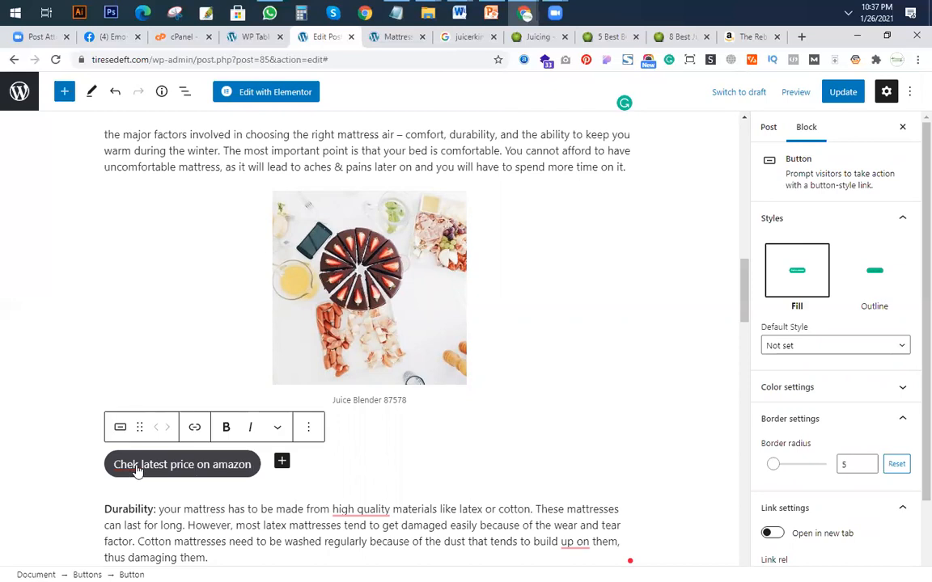
type("c")
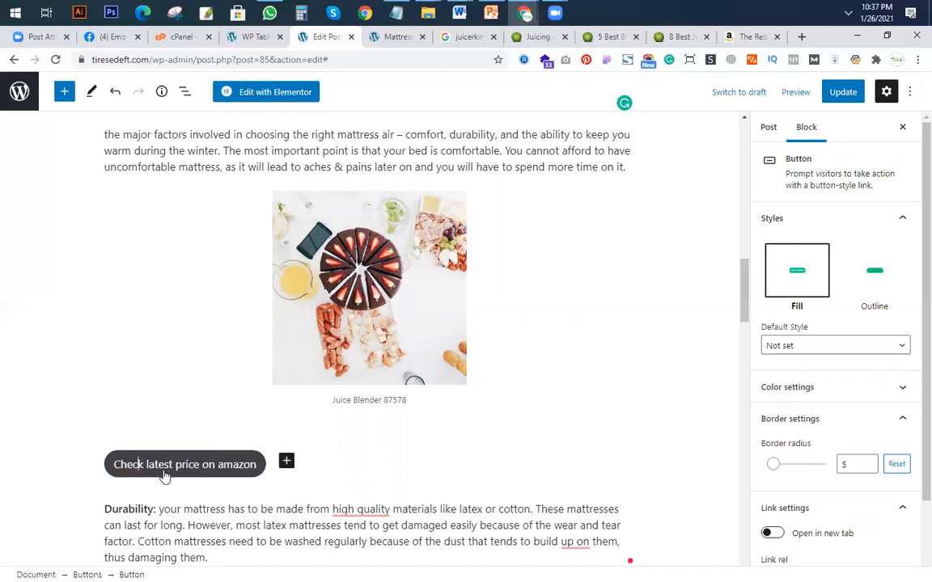
left_click(257, 468)
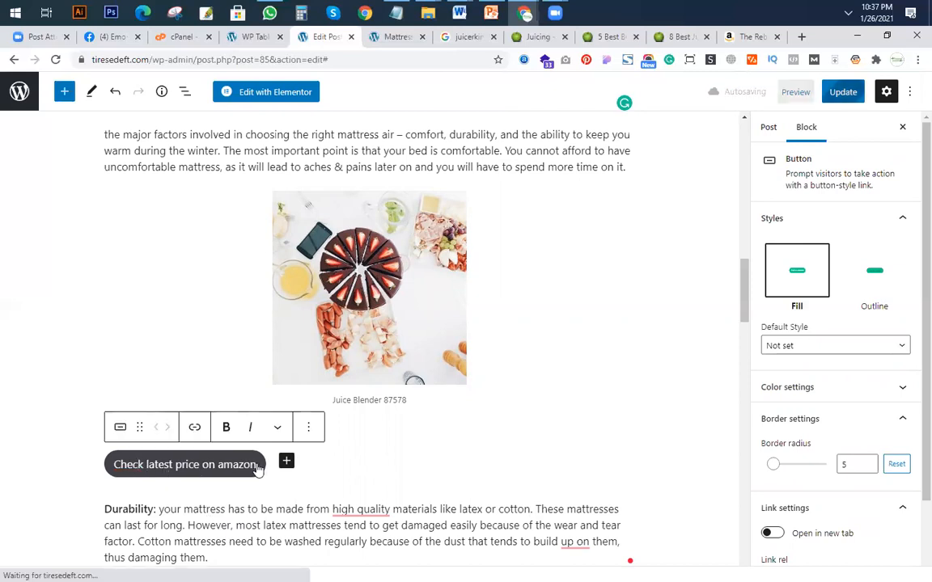
Center the Buttons block under the product image.
left_click(316, 470)
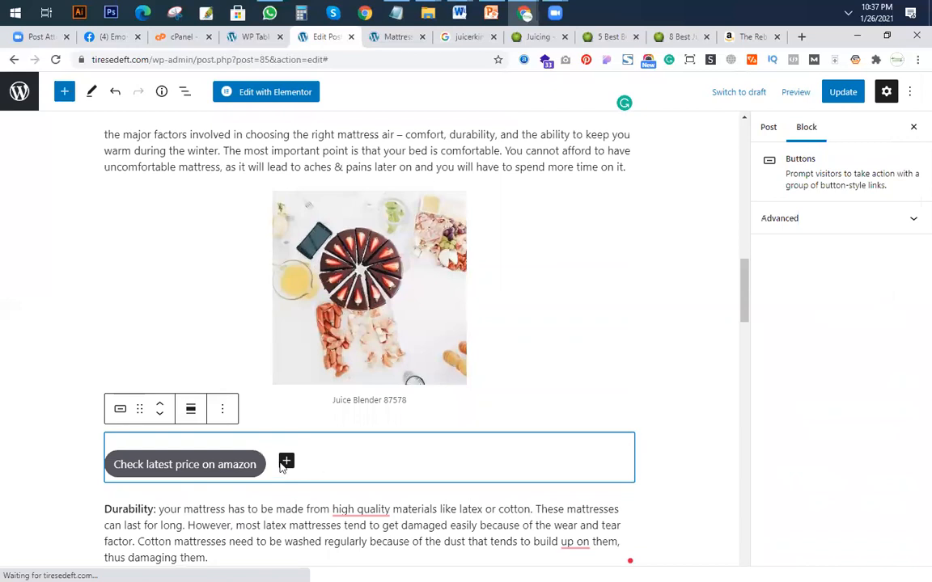
left_click(191, 409)
left_click(230, 476)
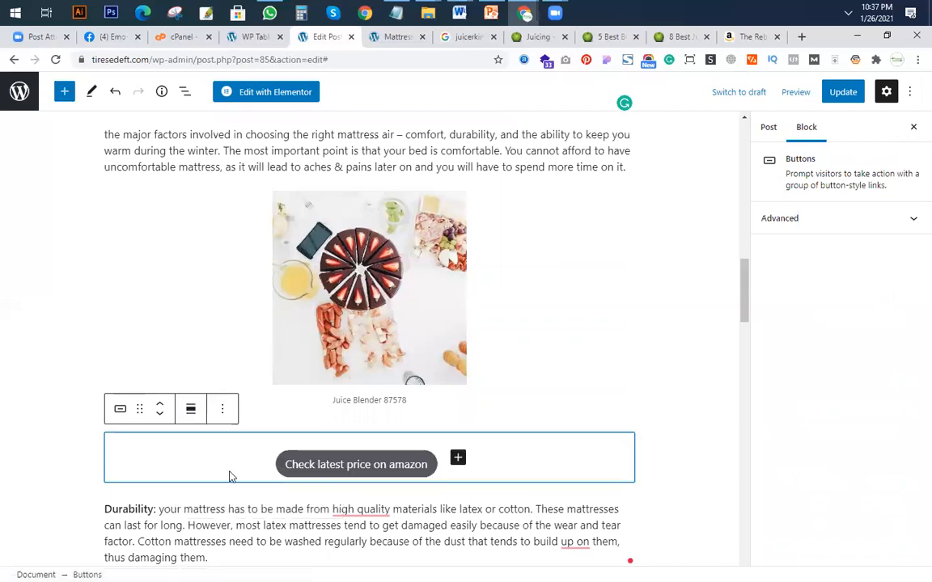
Give the button a solid orange background and correct its label to "Check the latest price on amazon".
left_click(380, 464)
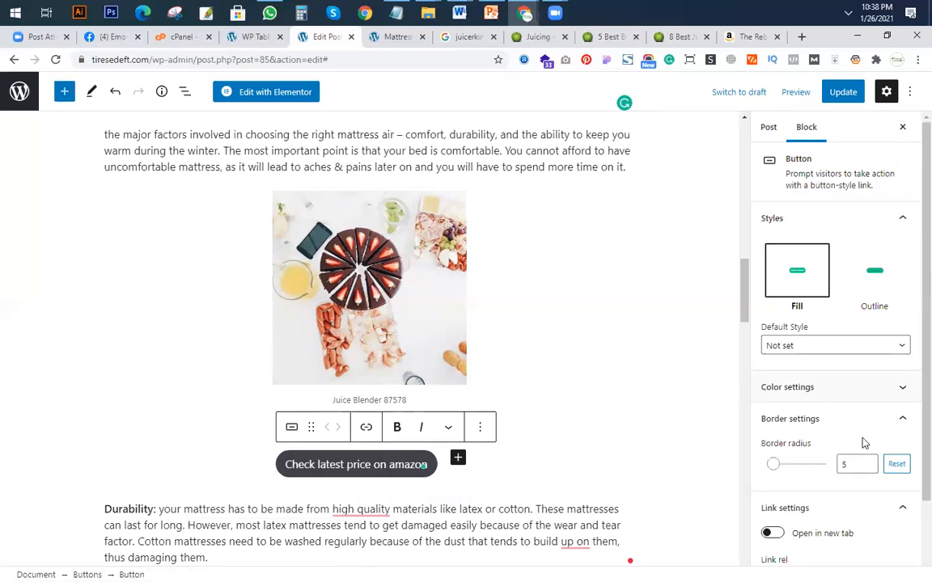
left_click(822, 394)
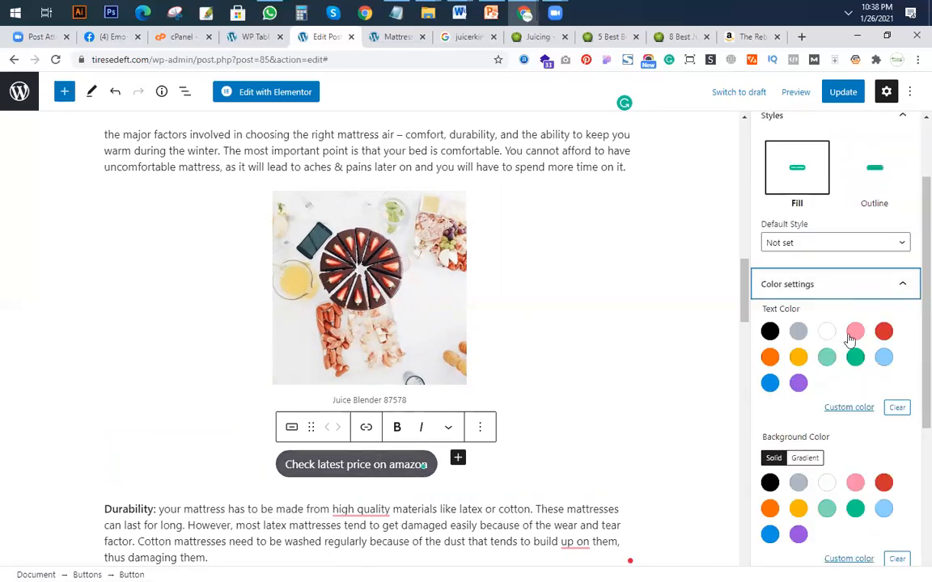
left_click(769, 508)
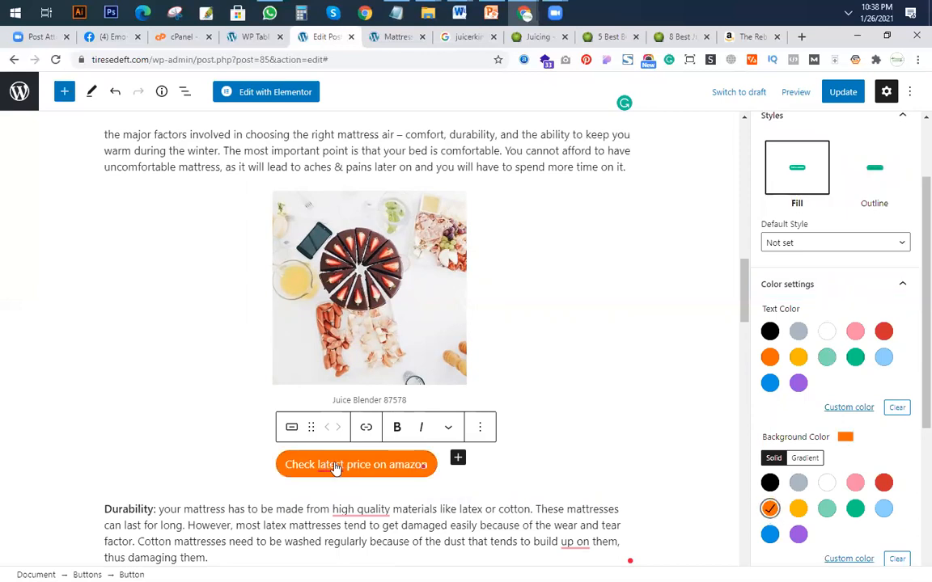
mouse_move(337, 470)
left_click(356, 386)
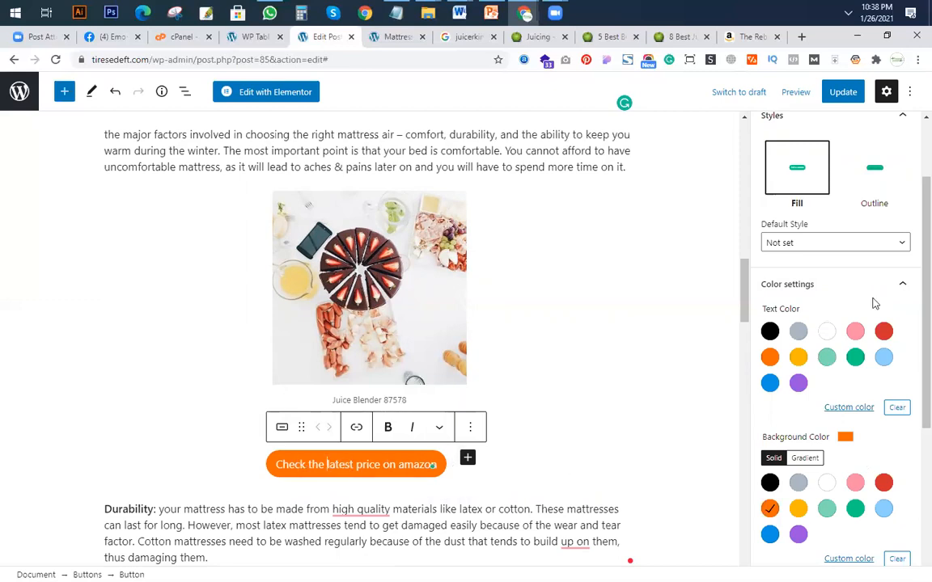
Set the border radius of the orange price button to 13.
left_click(828, 290)
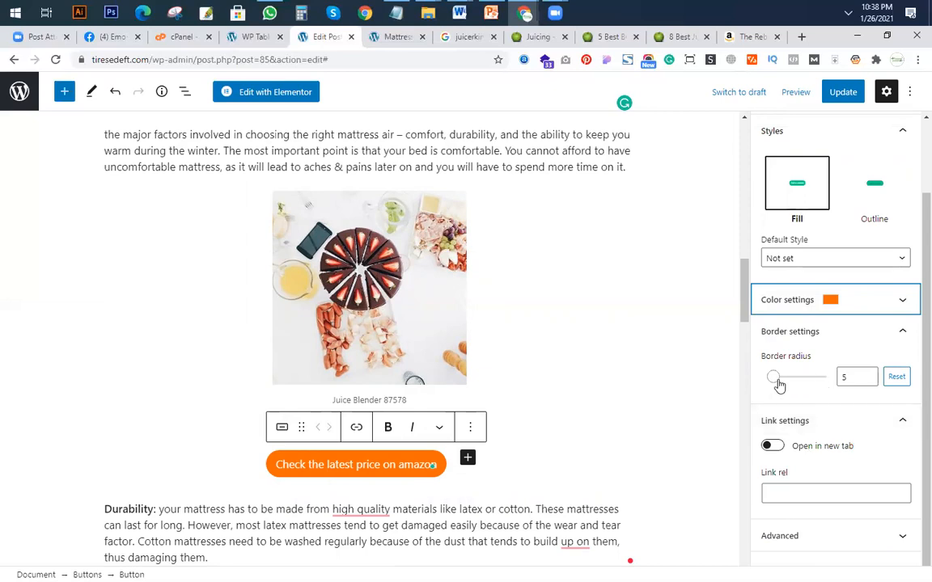
left_click_drag(780, 381, 786, 383)
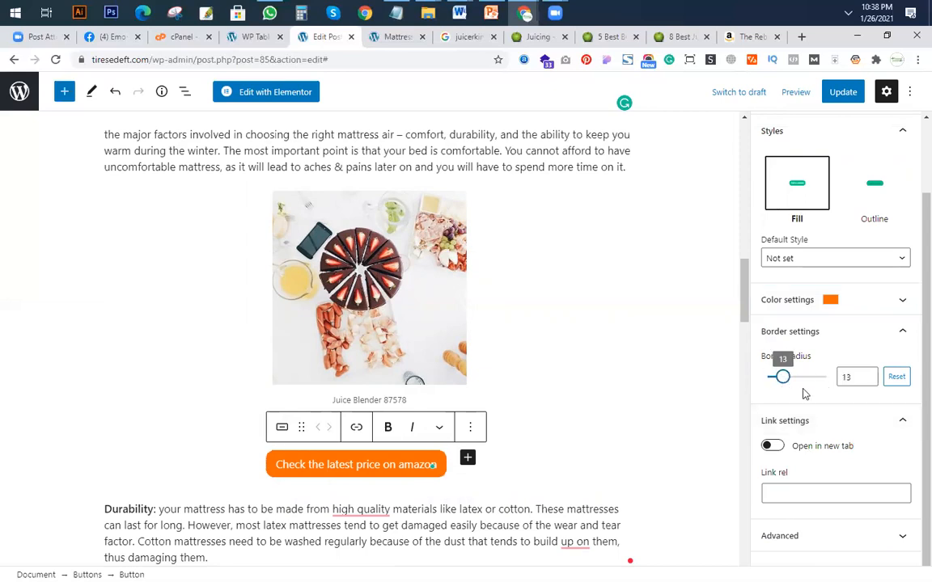
Open the price button's link field and copy the Amazon page address of The Reboot with Joe Juice Diet.
scroll(380, 360, "down", 1)
scroll(382, 360, "down", 1)
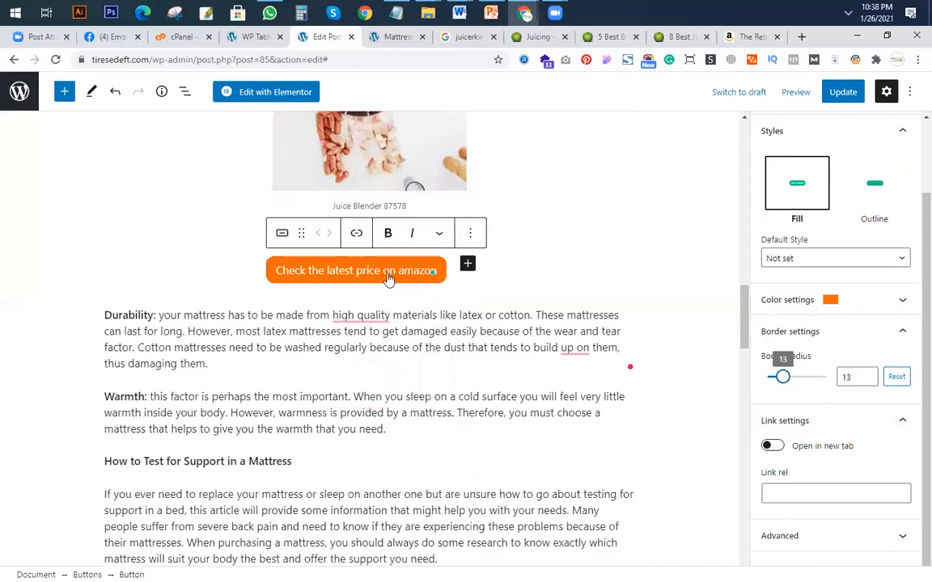
left_click(358, 237)
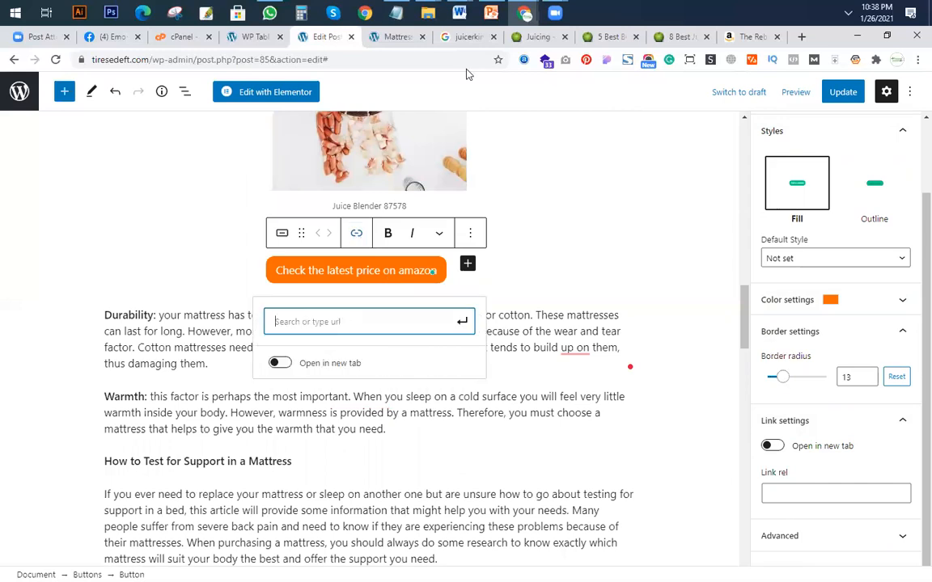
left_click(745, 36)
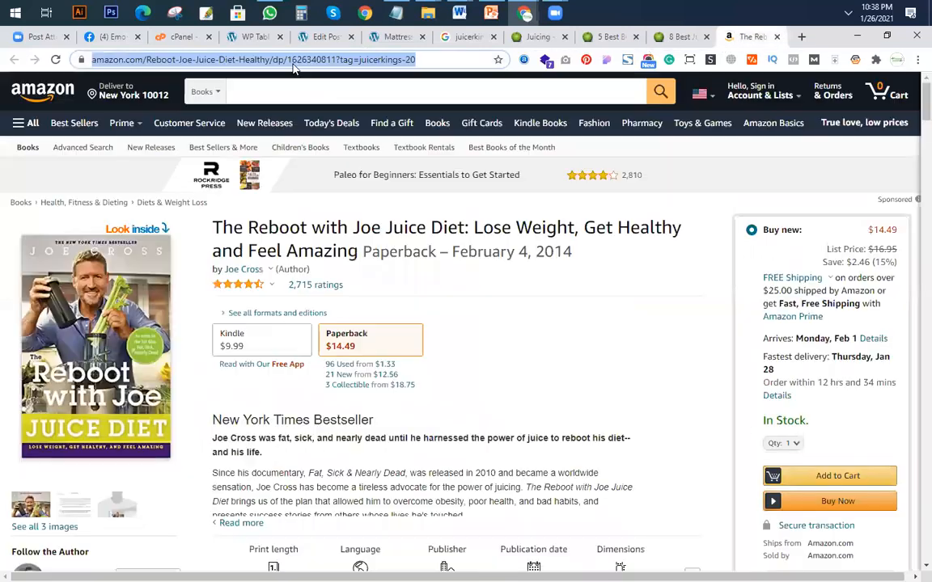
right_click(290, 61)
left_click(322, 131)
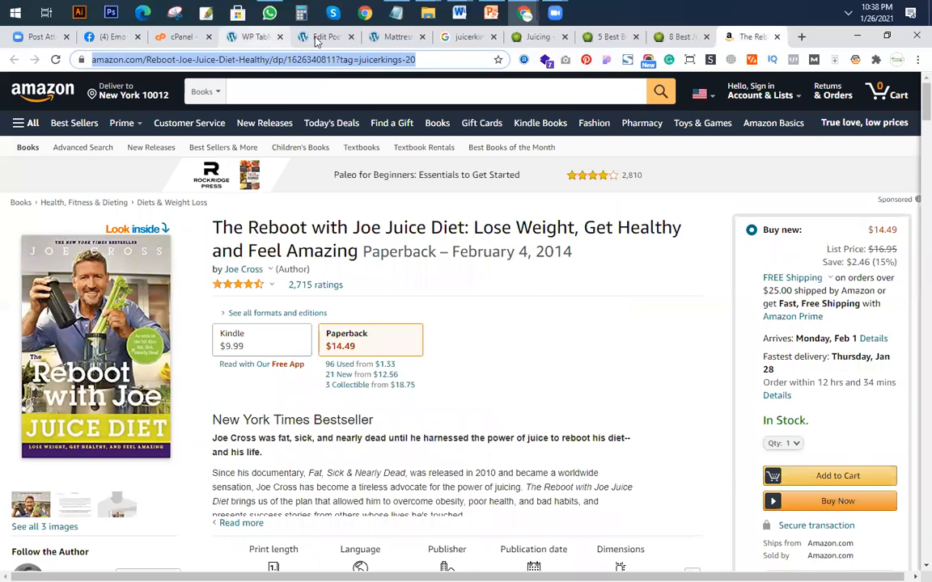
Link the price button in the post to the copied Amazon address and make it open in a new tab.
left_click(267, 36)
left_click(315, 36)
key("ctrl+v")
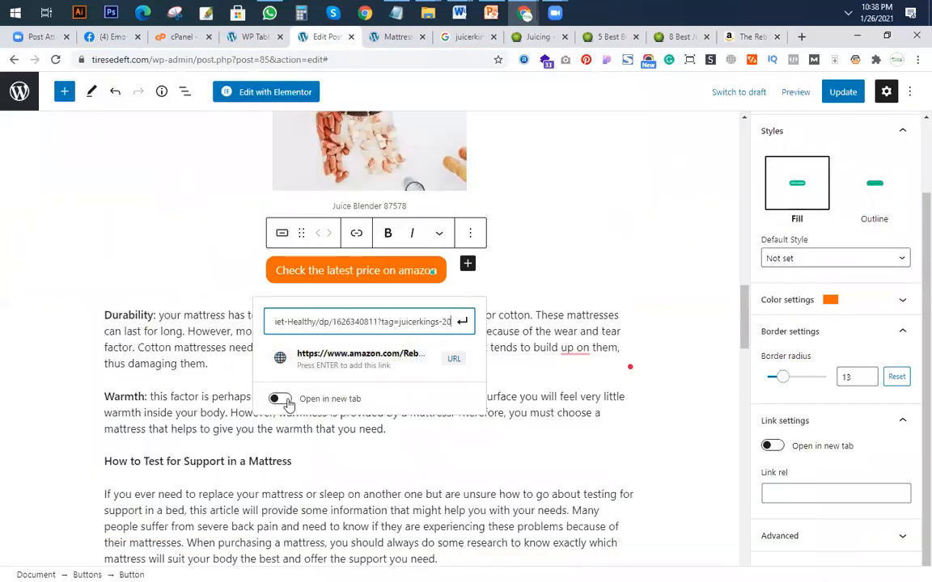
left_click(280, 399)
left_click(356, 358)
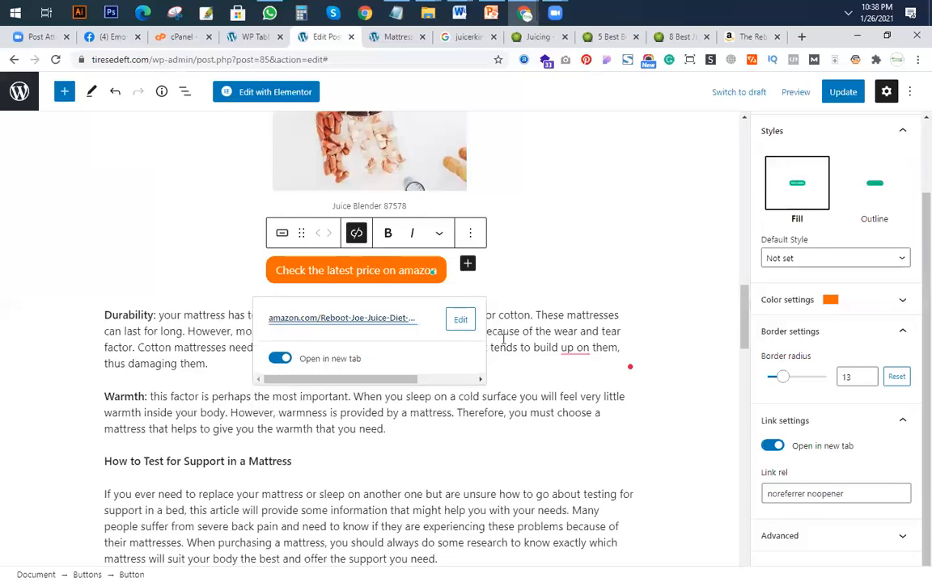
left_click(564, 272)
Review the post's pros and cons table and product review section, plus the product summary table on the juicerkings.com best juicing books page.
scroll(393, 348, "up", 2)
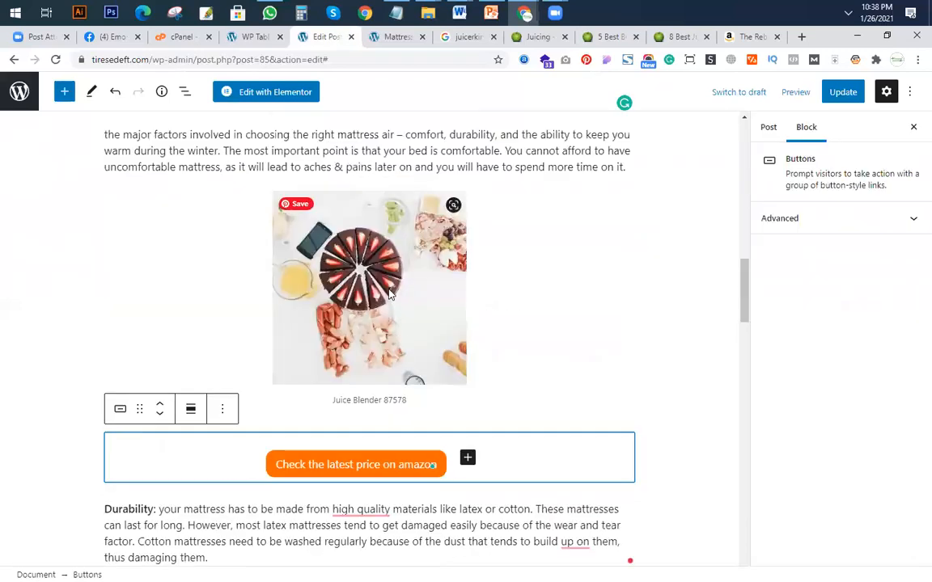
scroll(356, 267, "up", 3)
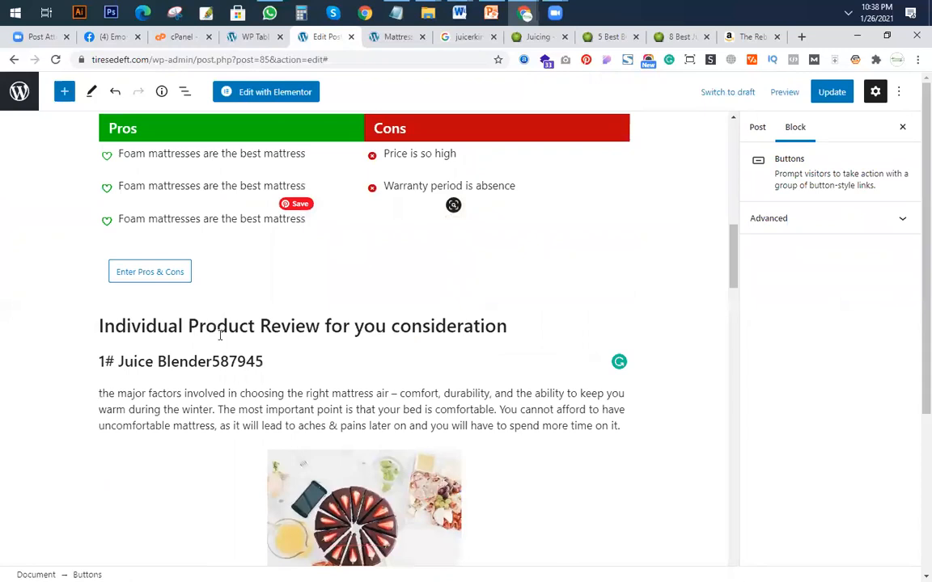
scroll(329, 348, "down", 2)
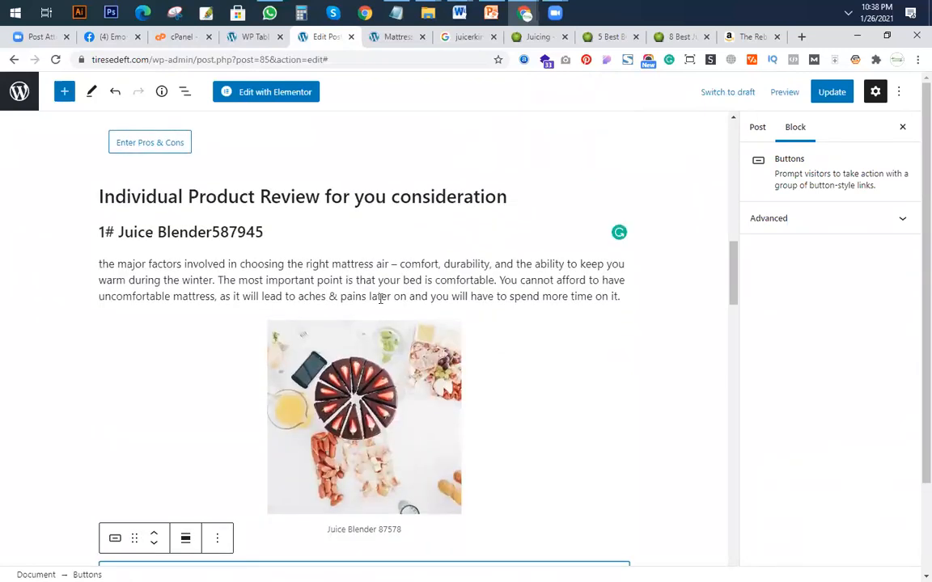
scroll(342, 318, "down", 2)
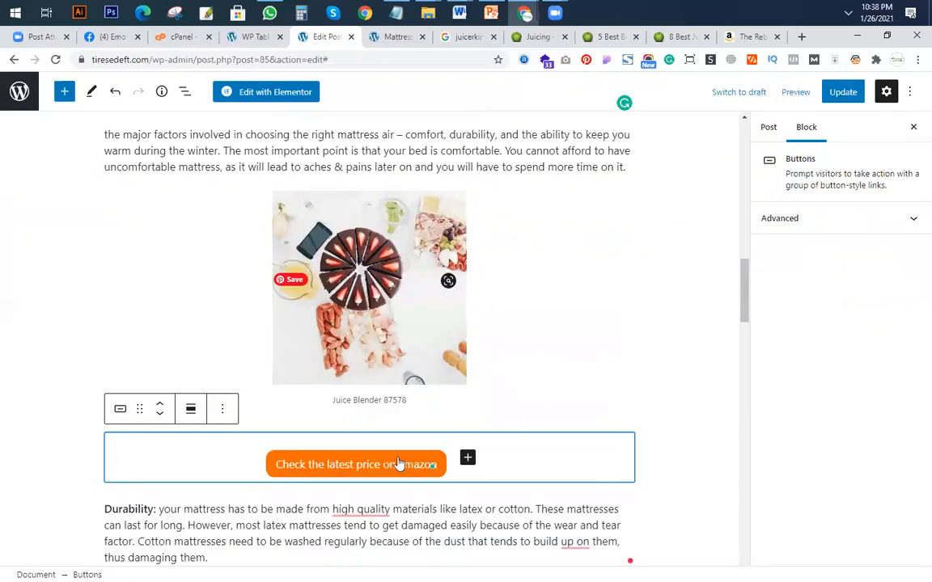
scroll(404, 405, "down", 1)
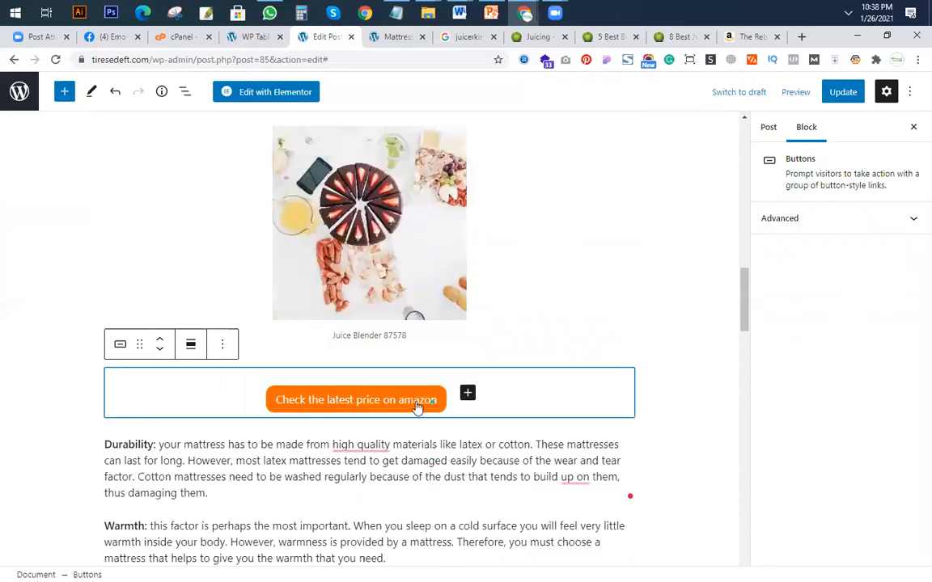
scroll(310, 405, "down", 2)
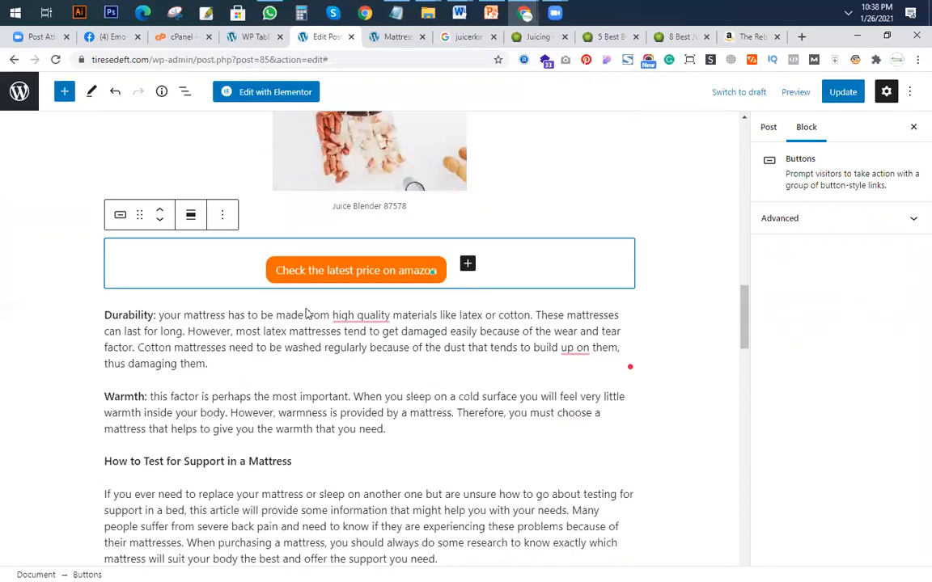
scroll(327, 416, "up", 8)
scroll(333, 484, "down", 8)
scroll(401, 434, "up", 6)
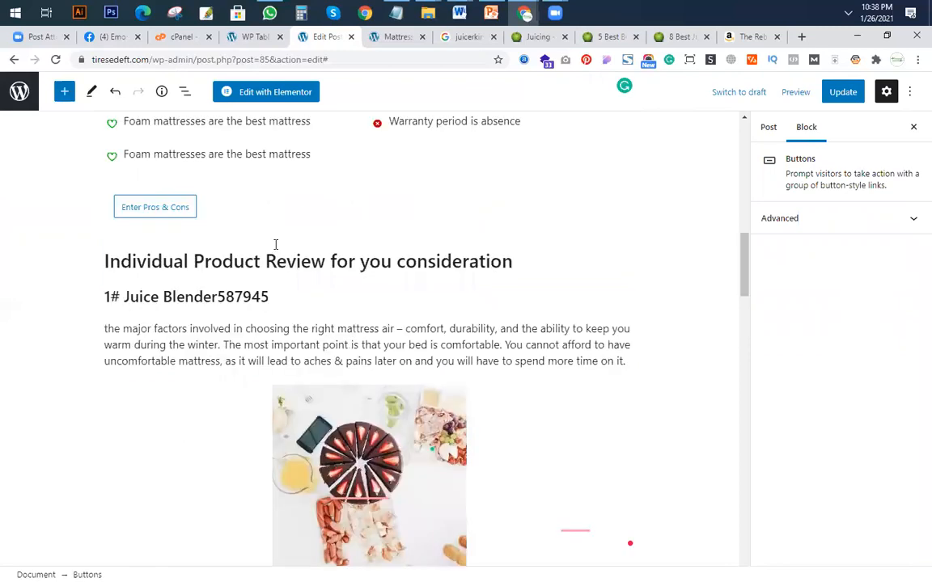
scroll(301, 248, "up", 5)
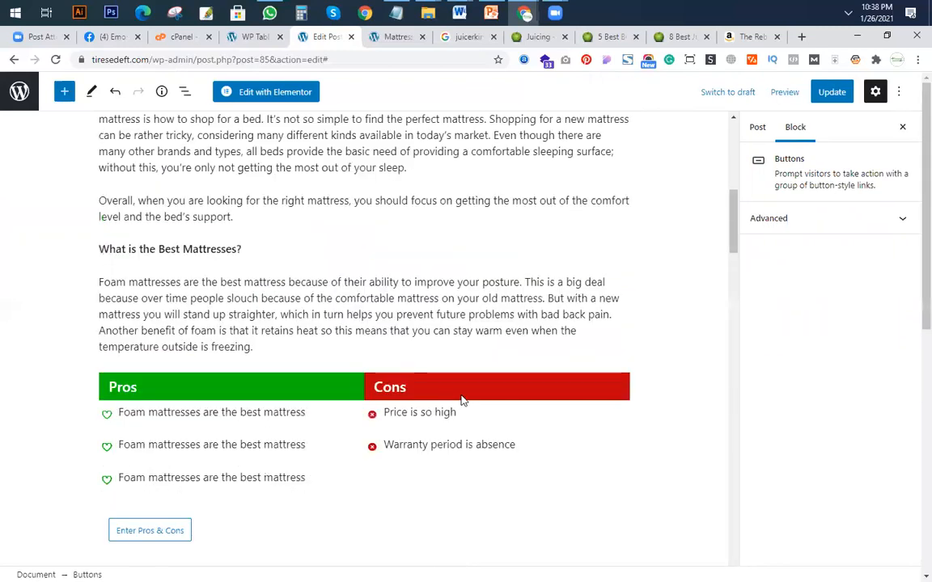
scroll(462, 397, "down", 15)
scroll(462, 397, "up", 10)
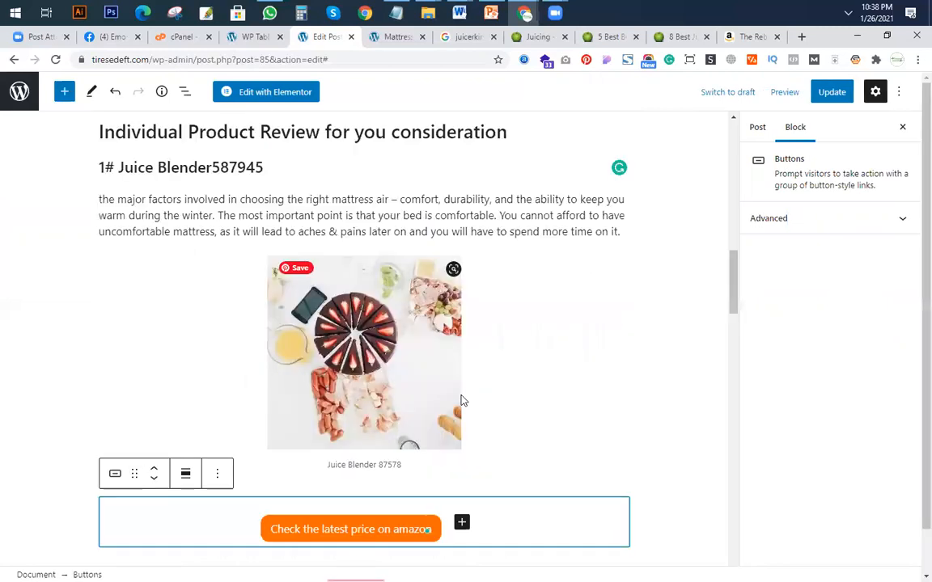
scroll(462, 402, "down", 3)
scroll(457, 412, "up", 4)
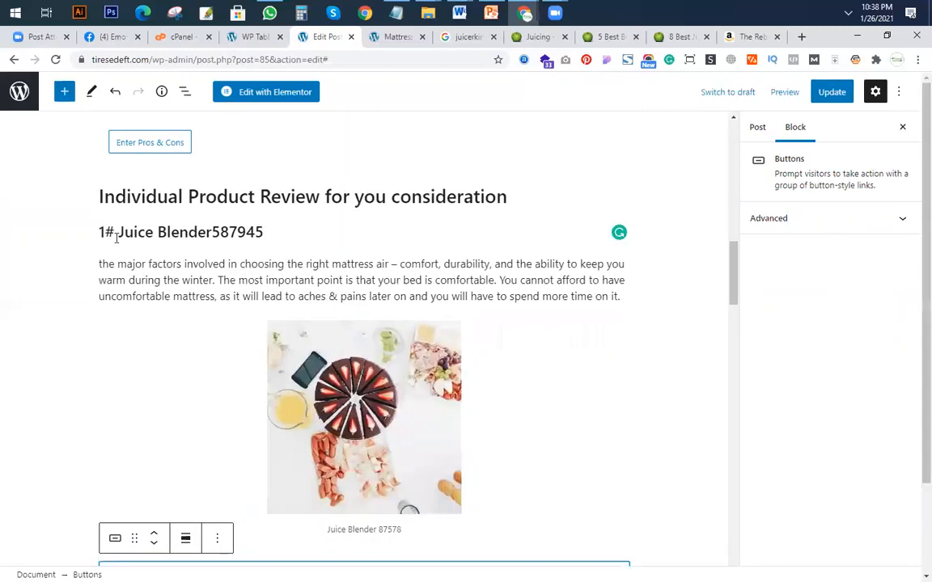
scroll(455, 416, "down", 5)
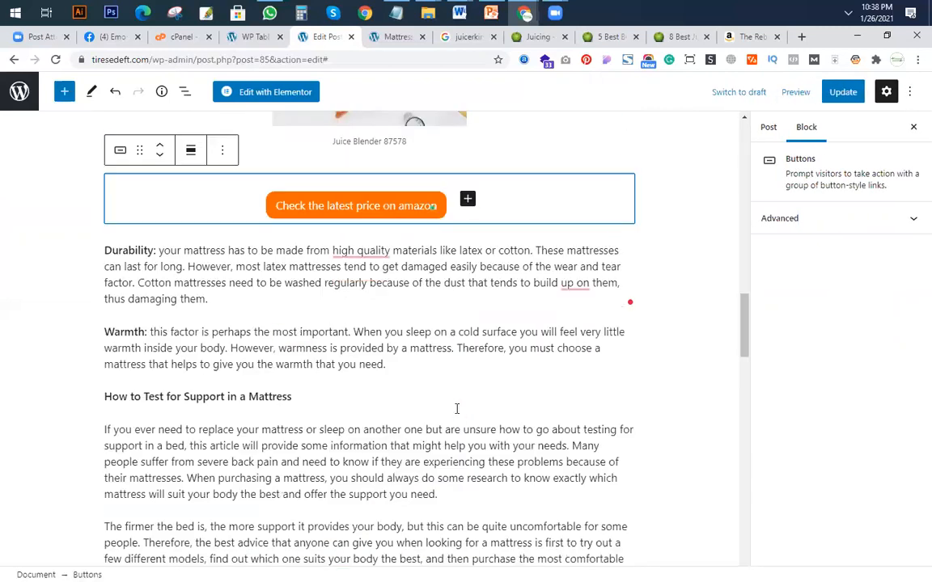
scroll(456, 415, "up", 2)
scroll(308, 239, "up", 1)
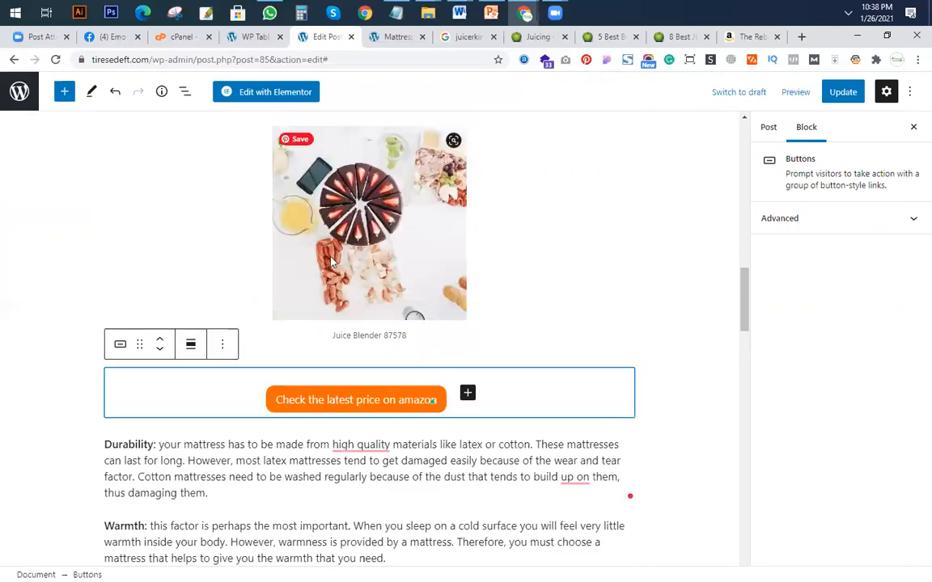
scroll(331, 261, "up", 1)
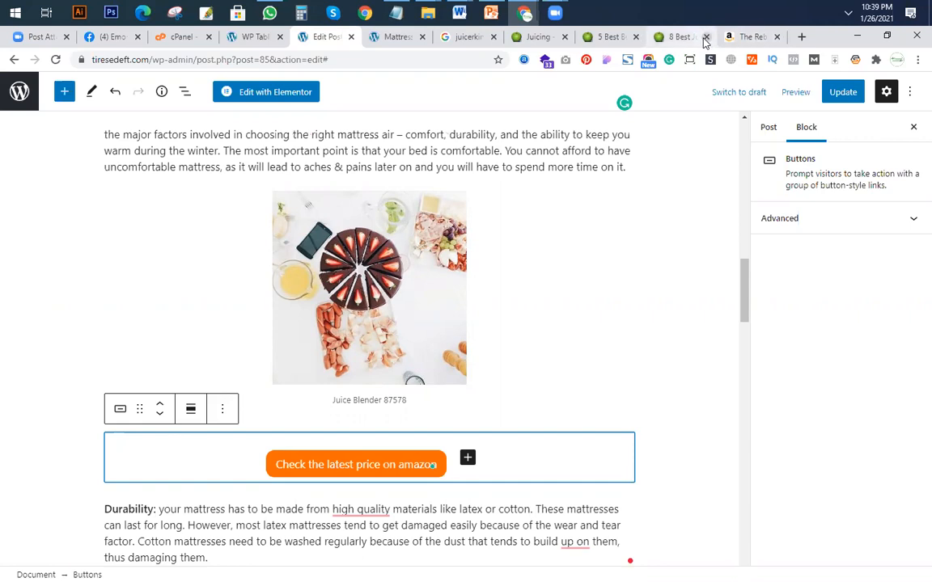
left_click(670, 38)
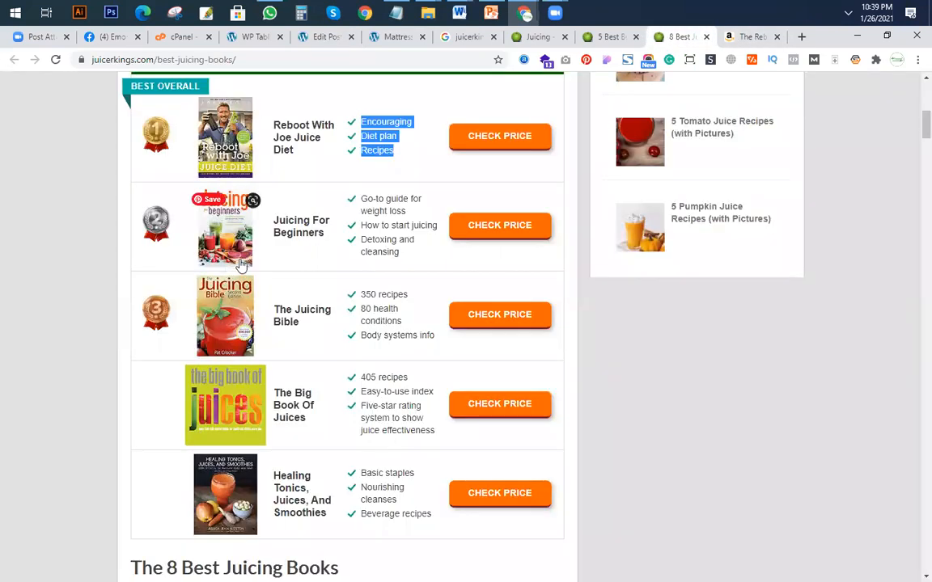
scroll(243, 267, "up", 4)
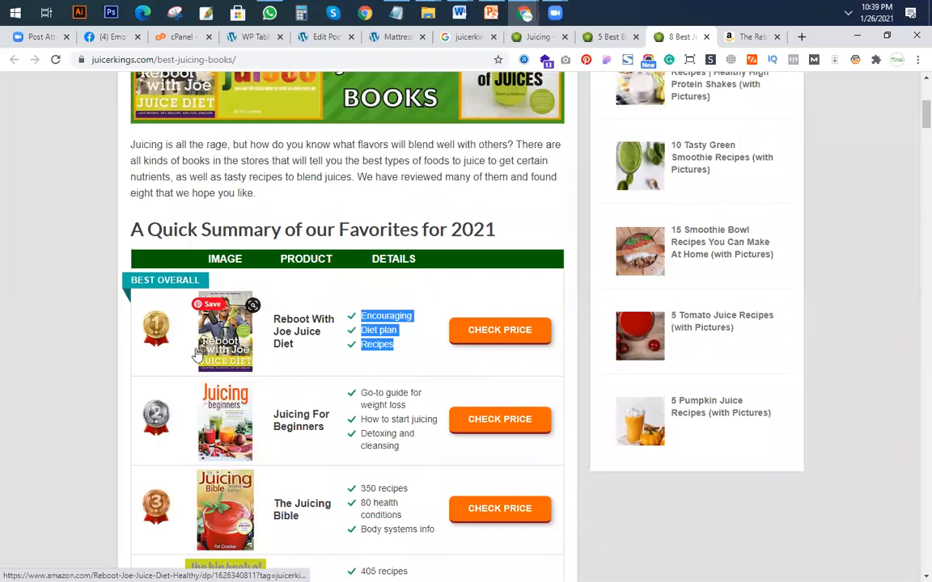
Search all Amazon departments for "blender" and open the listing of the 2200-watt Professional Blender.
left_click(736, 36)
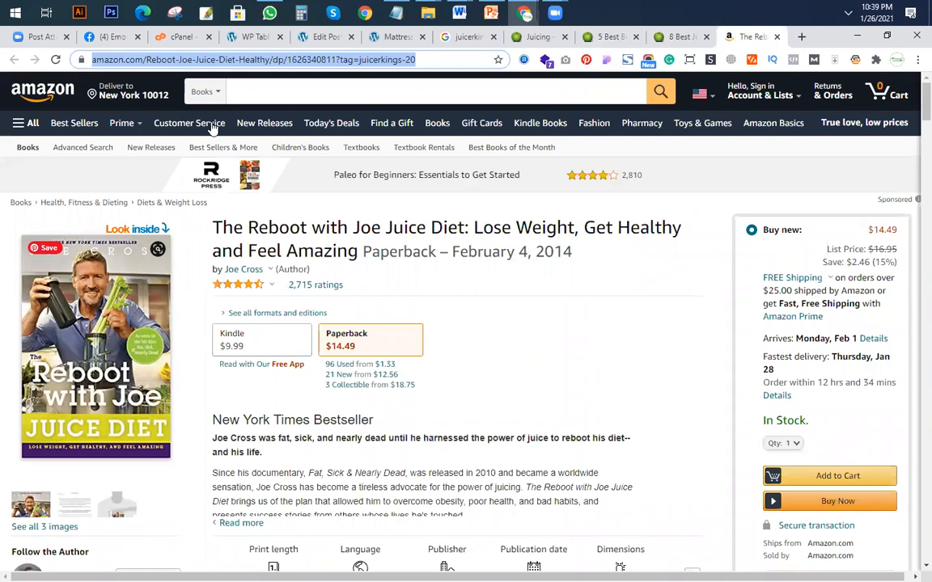
left_click(272, 94)
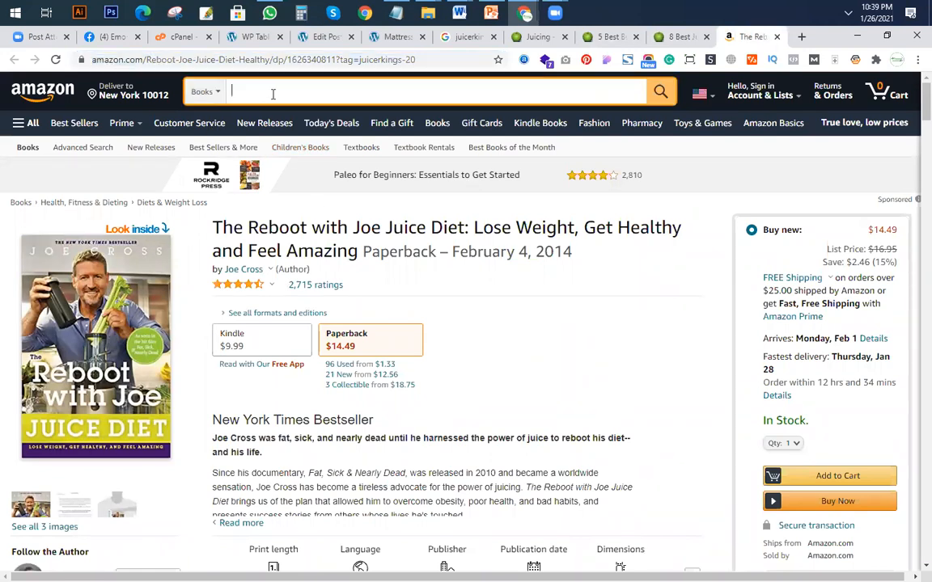
left_click(220, 94)
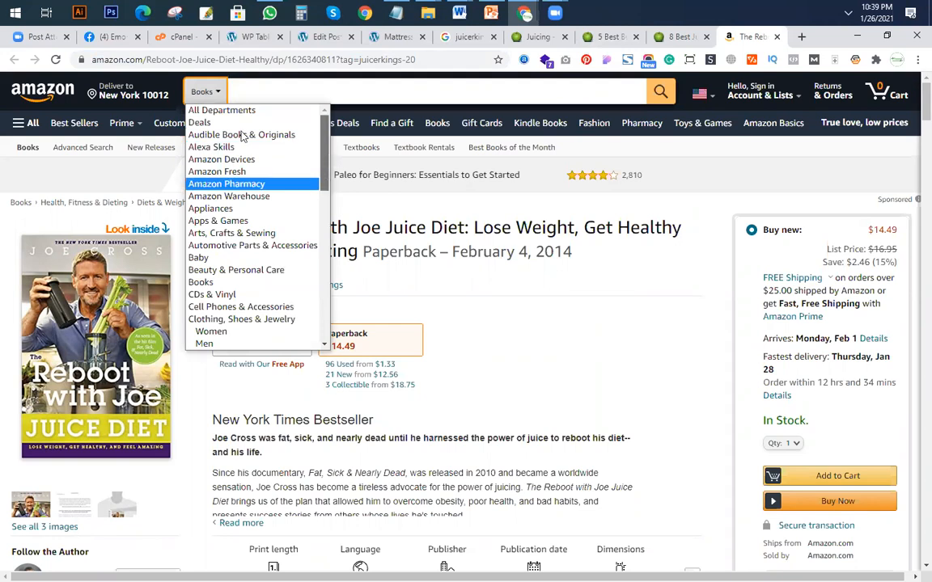
left_click(226, 111)
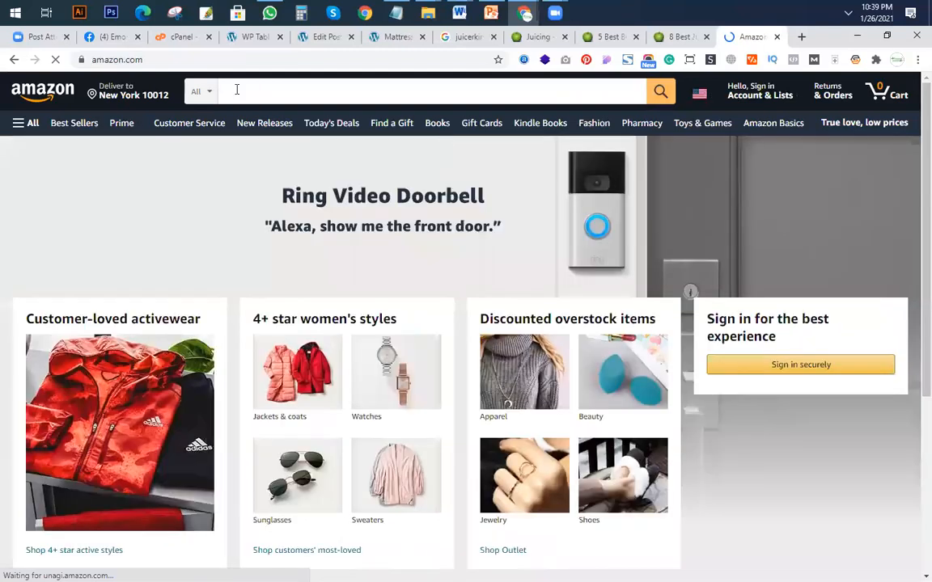
left_click(239, 90)
type("blen")
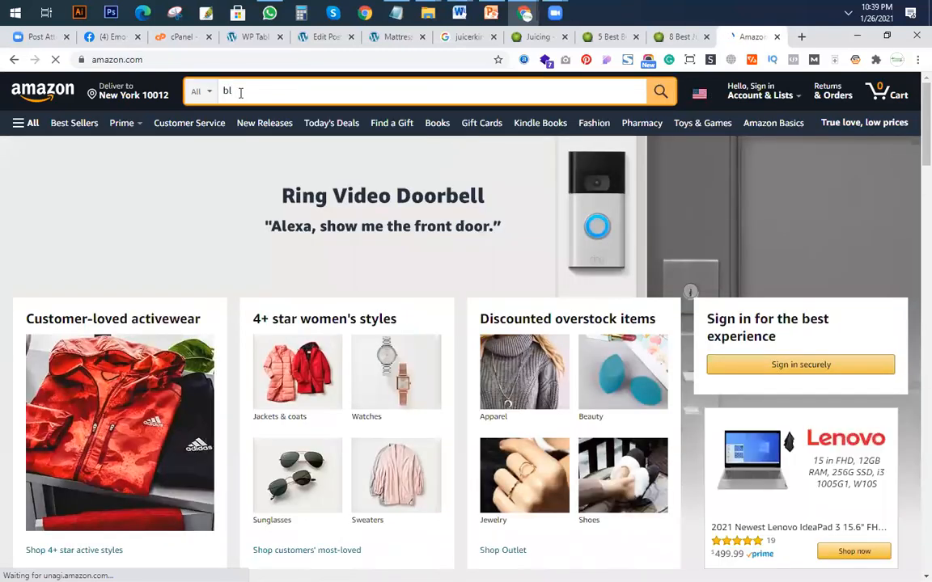
type("der")
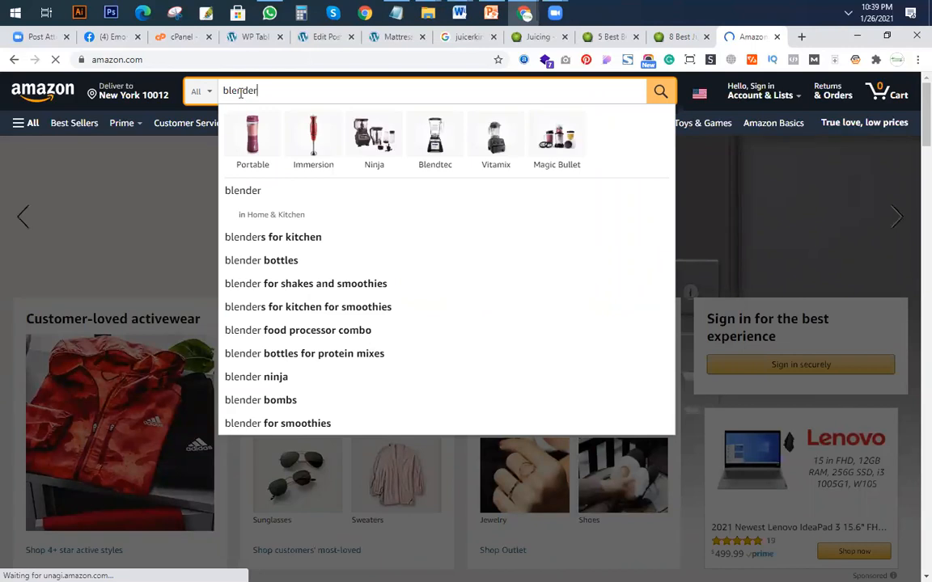
key("Return")
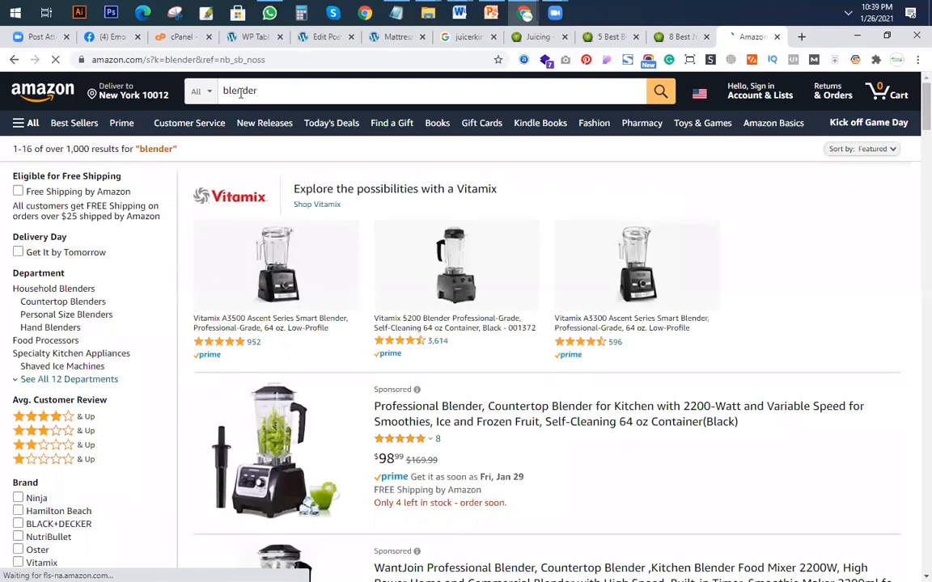
left_click(451, 418)
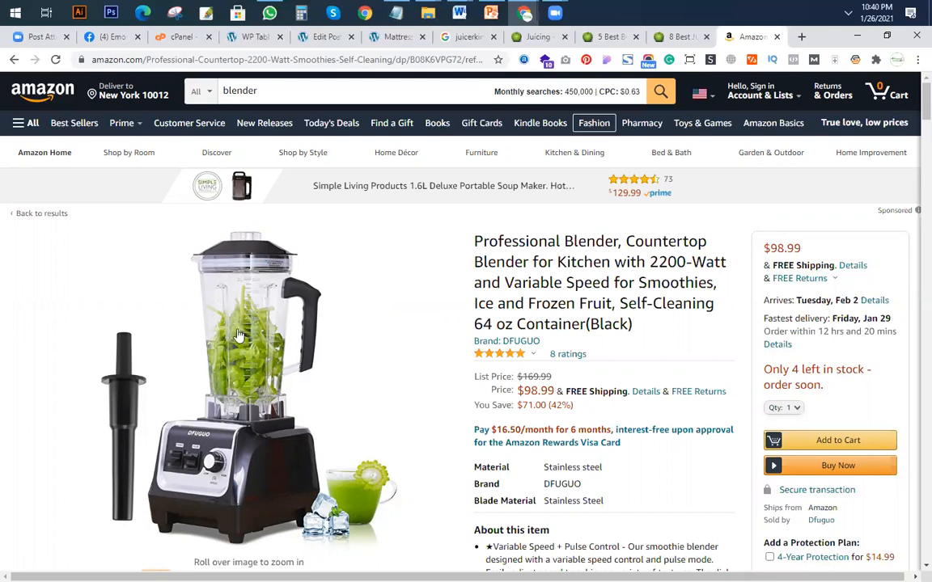
Save the blender listing as a complete webpage named 014 in the Class 11 folder on the desktop.
mouse_move(240, 338)
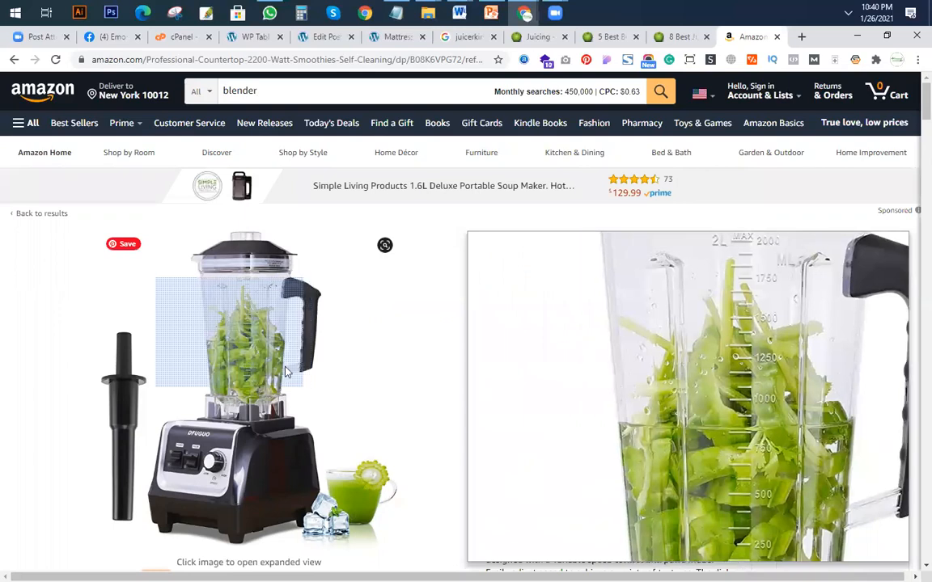
right_click(232, 334)
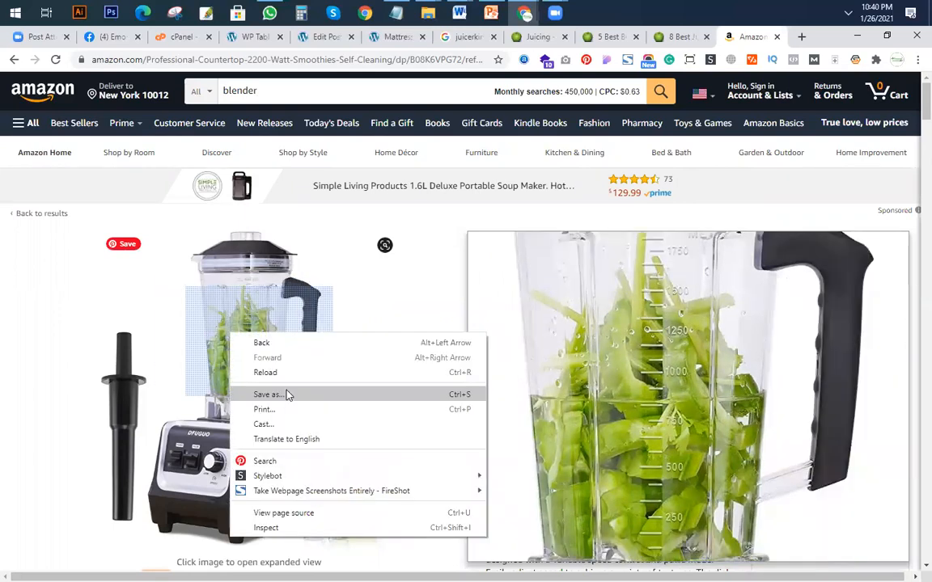
left_click(287, 395)
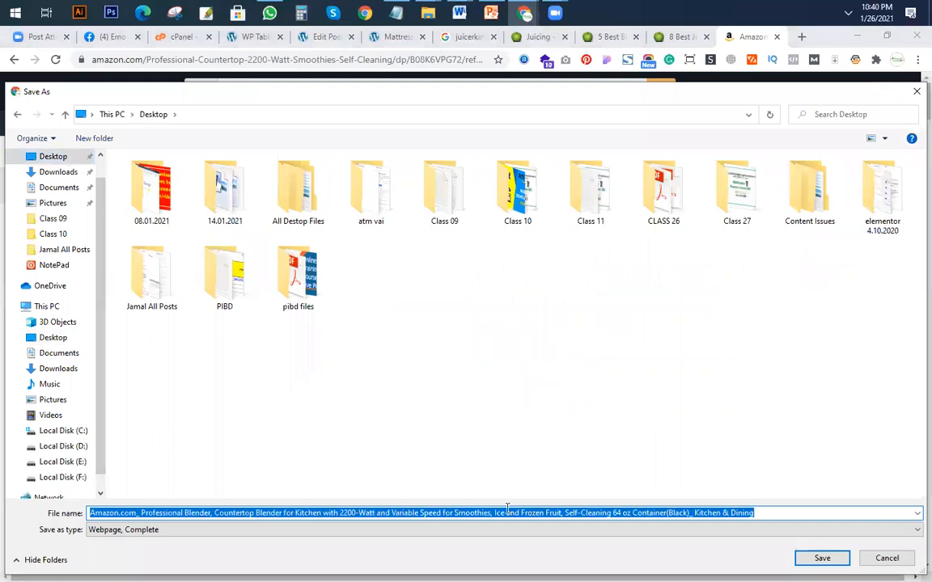
type("014")
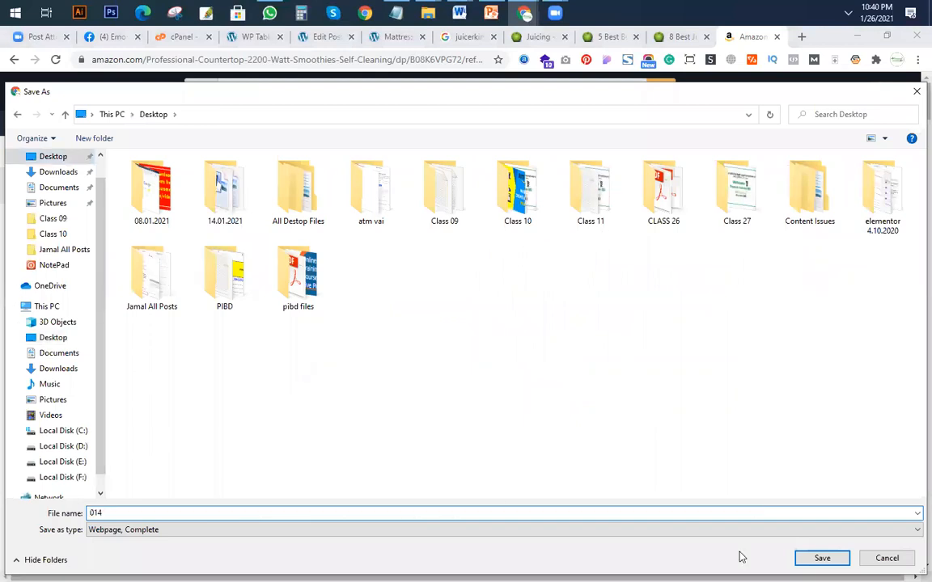
left_click(817, 559)
left_click(817, 559)
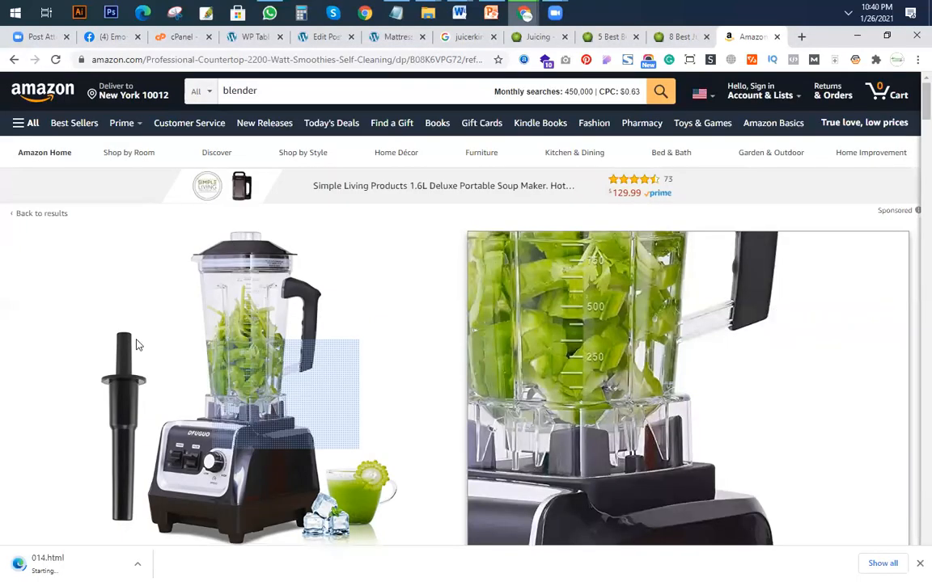
mouse_move(186, 350)
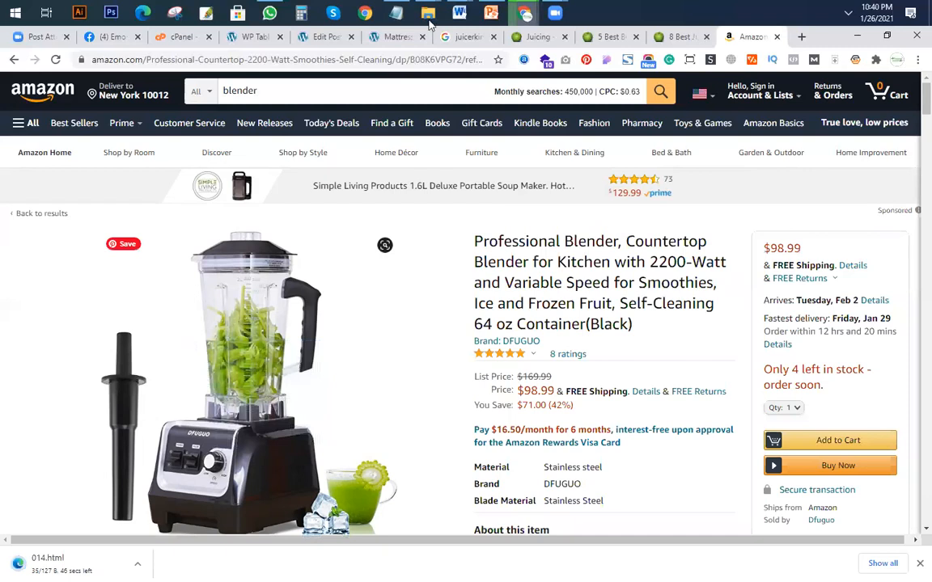
Return to the Mattresses Guide post and add "2#" before the line "How to Test for Support in a Mattress".
left_click(317, 40)
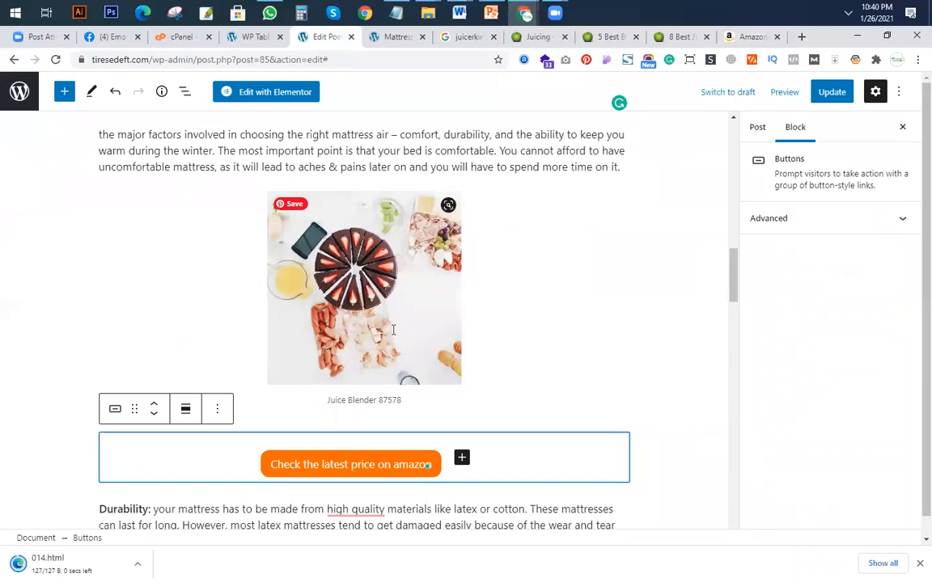
scroll(393, 330, "down", 5)
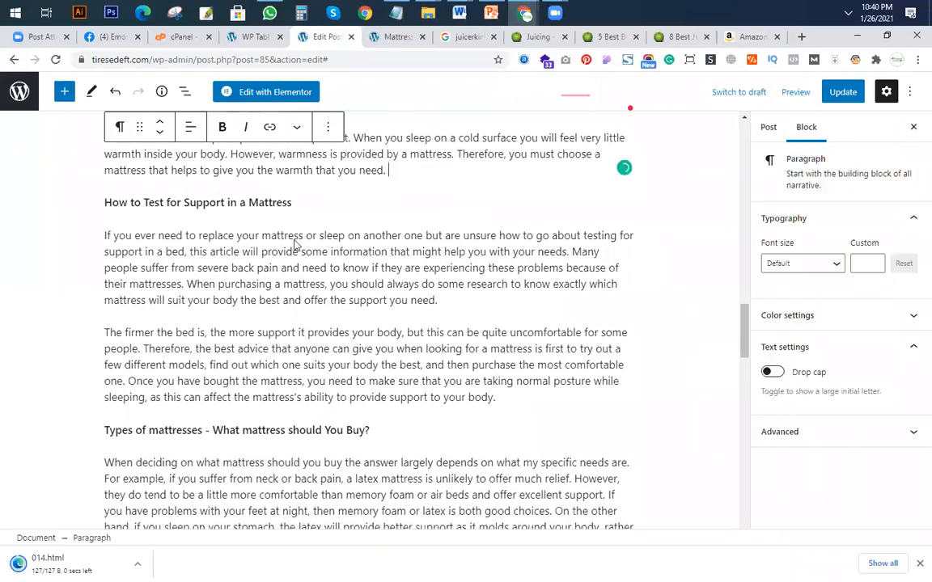
triple_click(105, 207)
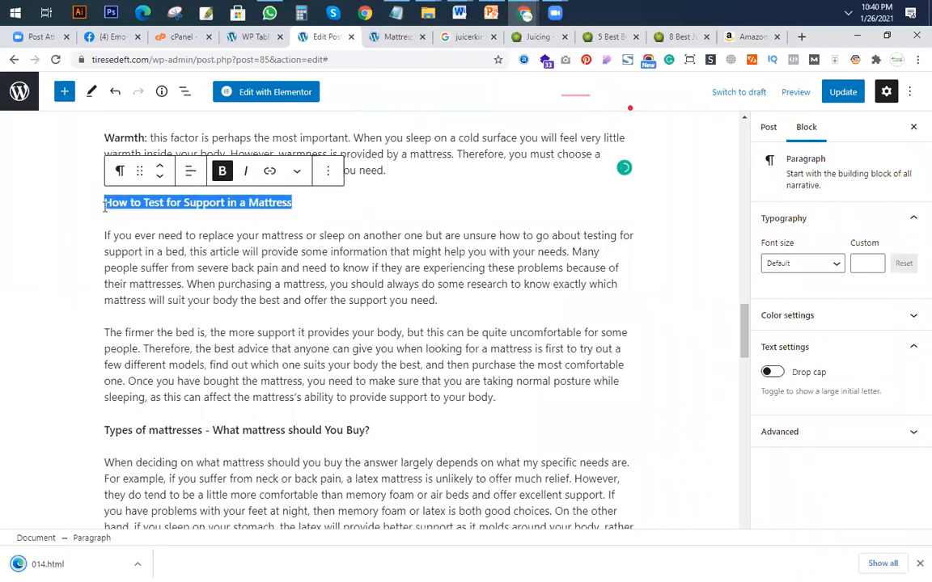
left_click(105, 204)
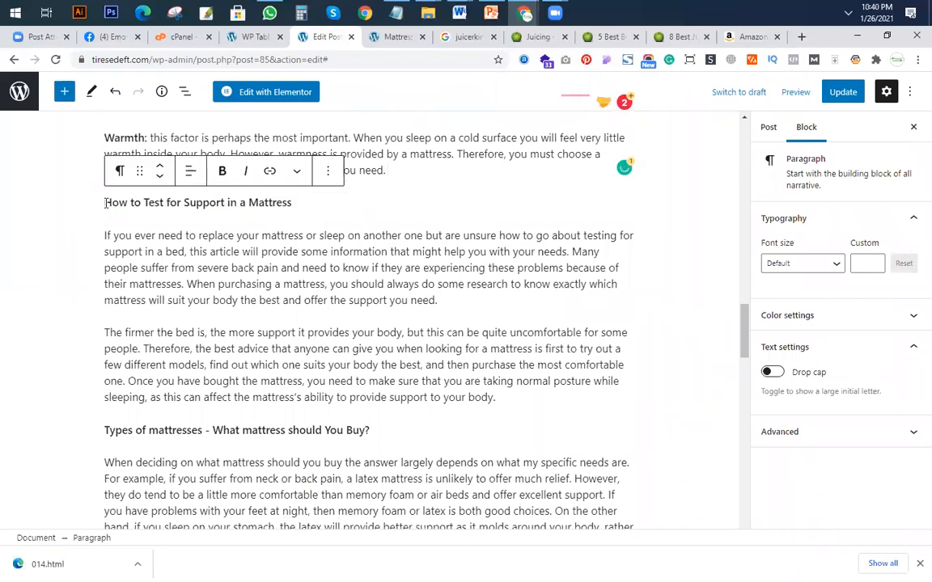
type("2#")
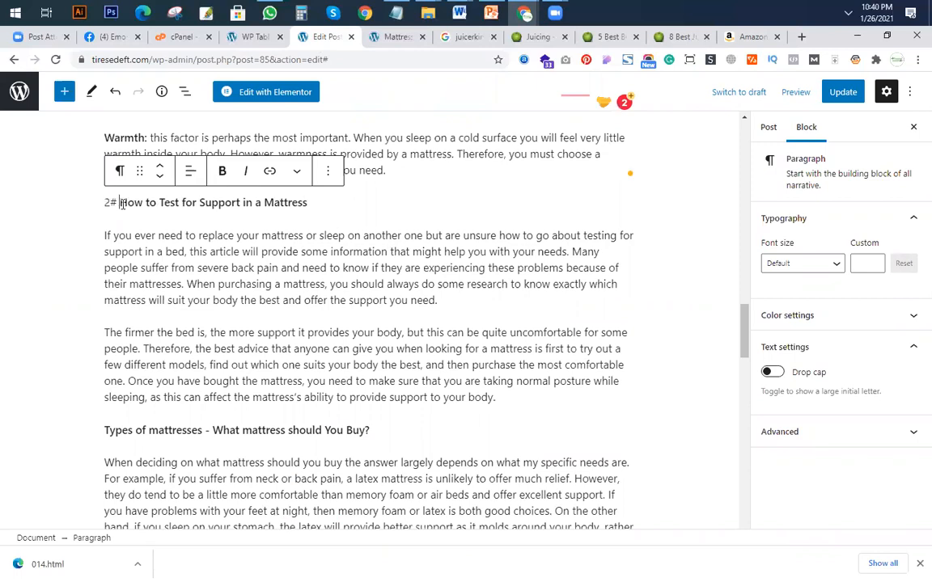
Convert the "2# How to Test for Support in a Mattress" line to an H4 heading.
key("shift+End")
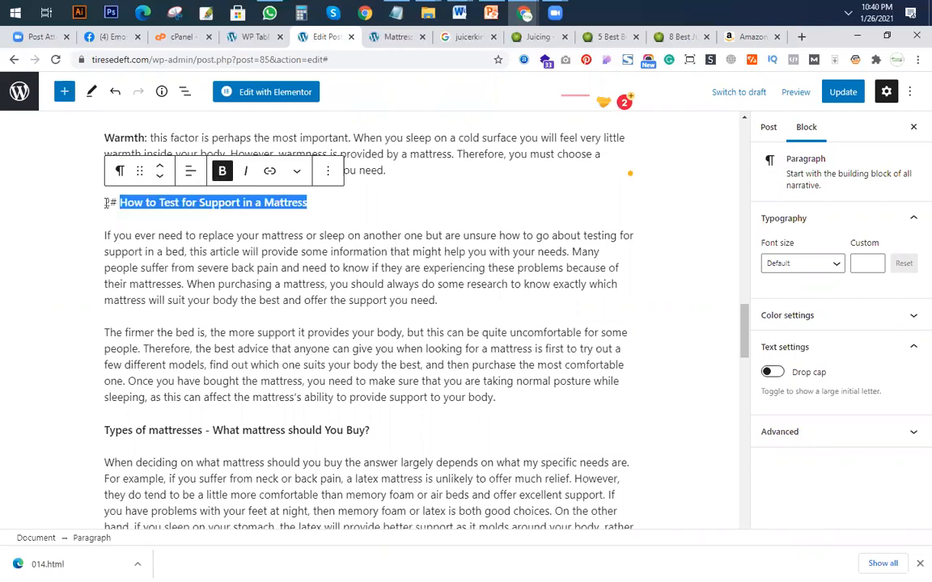
left_click_drag(335, 203, 119, 202)
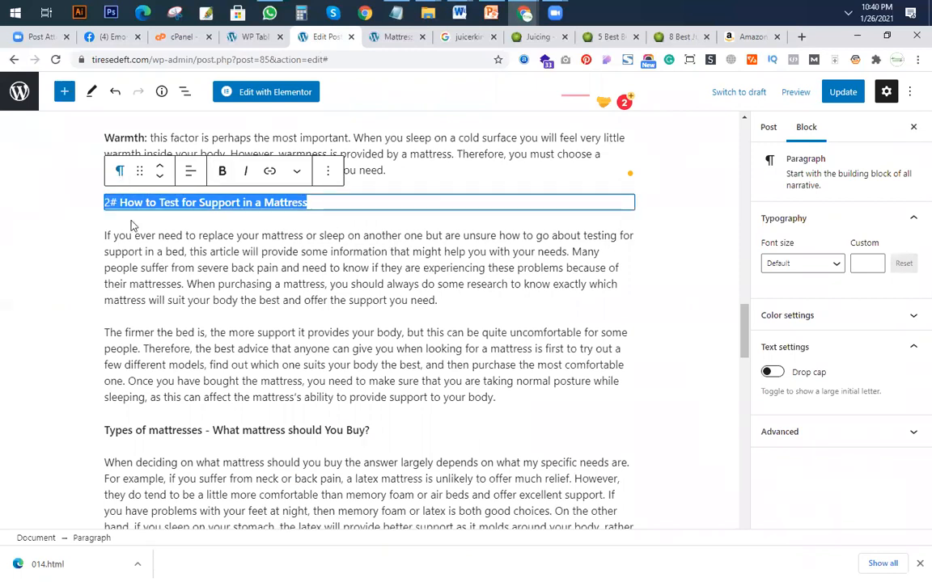
left_click(120, 170)
left_click(238, 243)
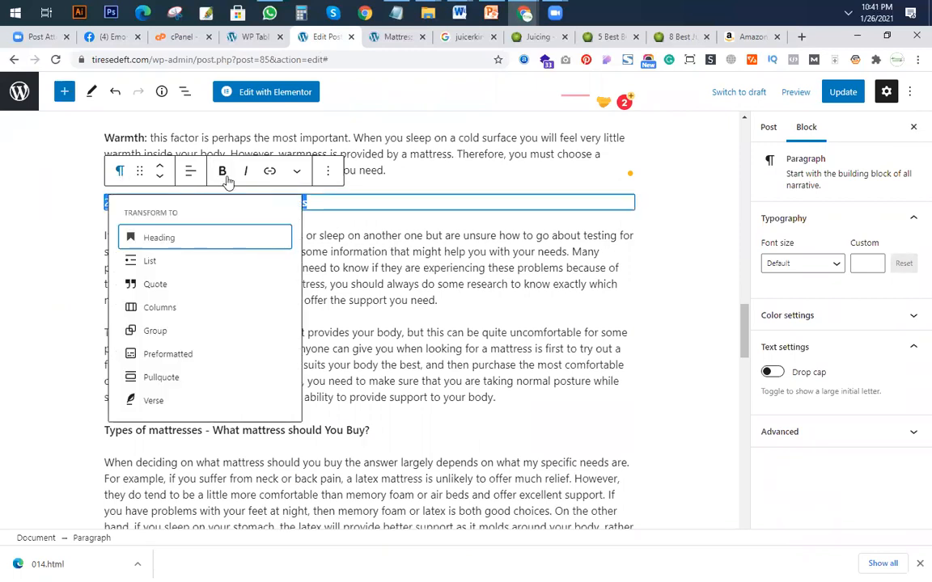
left_click(292, 211)
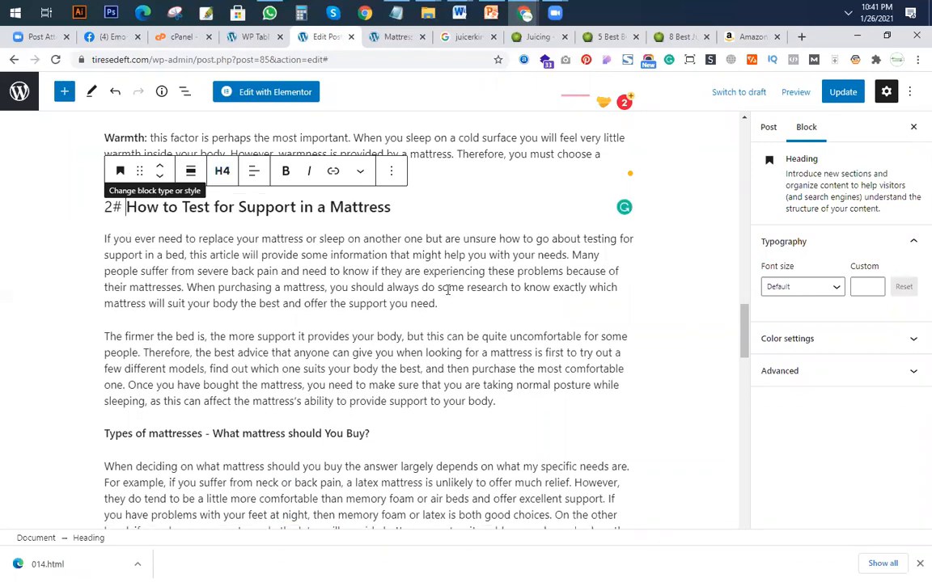
Insert a blender image from the 014_files folder below the first paragraph of section 2# and centre it.
left_click(477, 307)
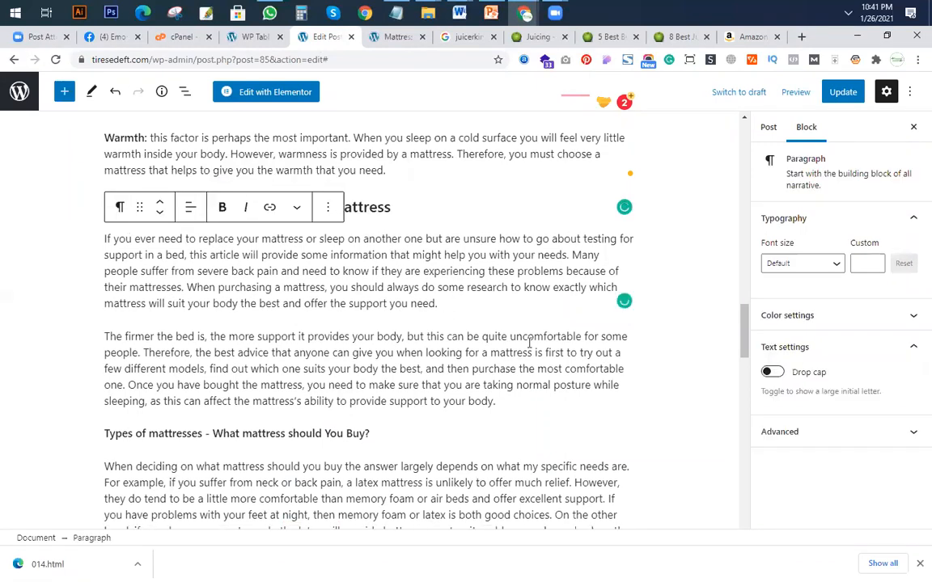
key("Return")
left_click(621, 304)
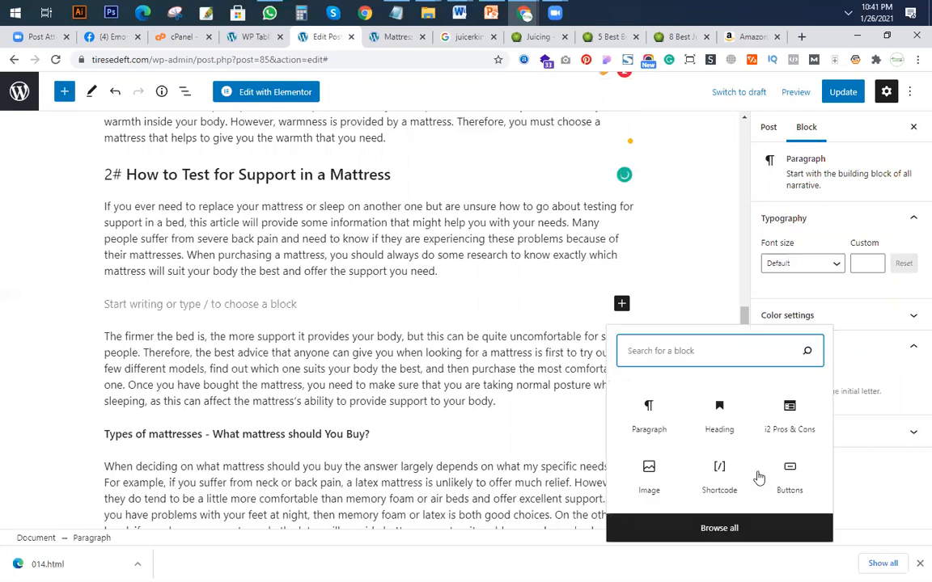
left_click(674, 448)
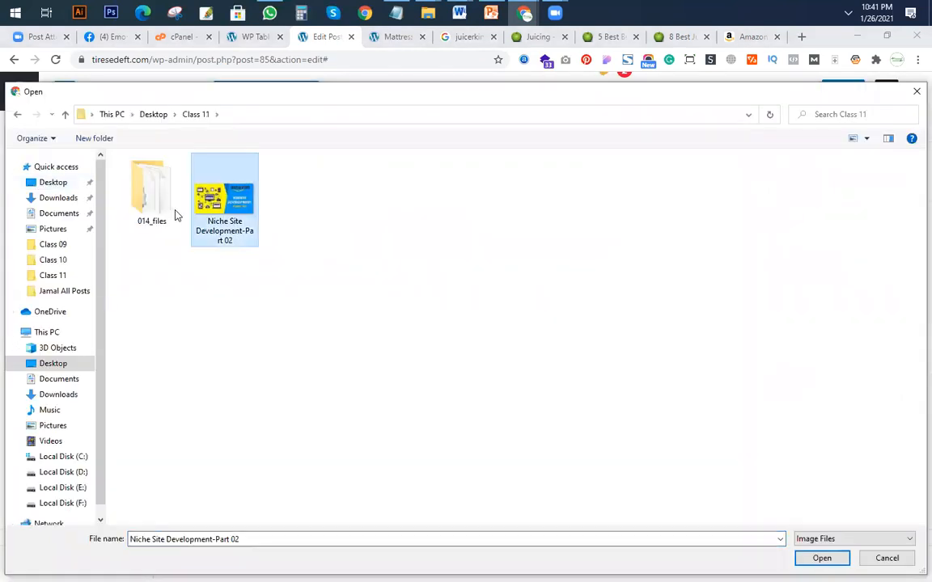
double_click(151, 210)
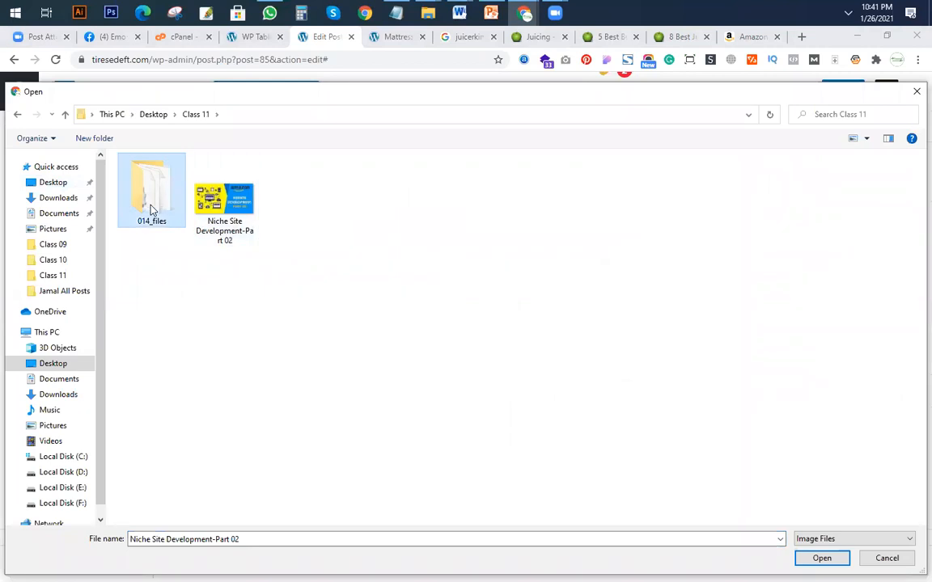
left_click(292, 275)
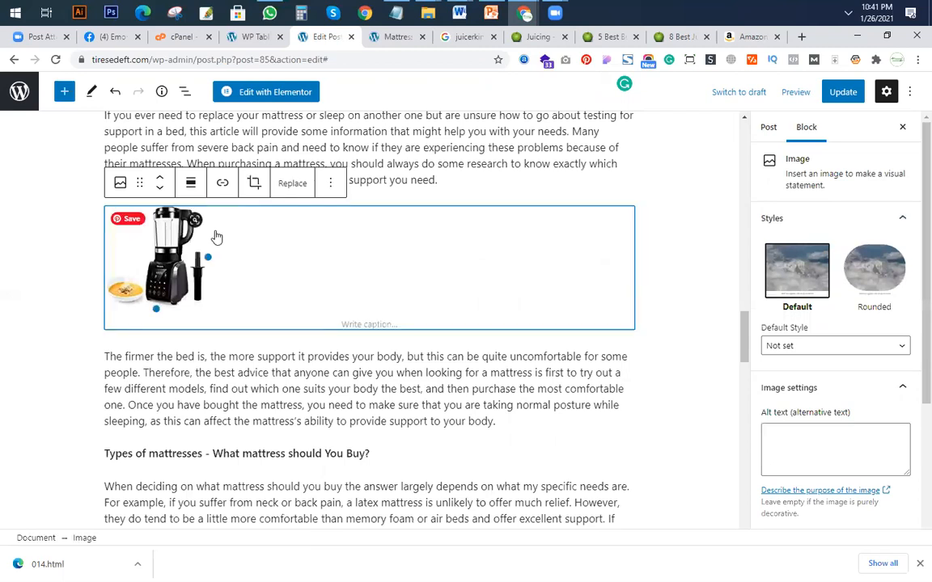
left_click(191, 182)
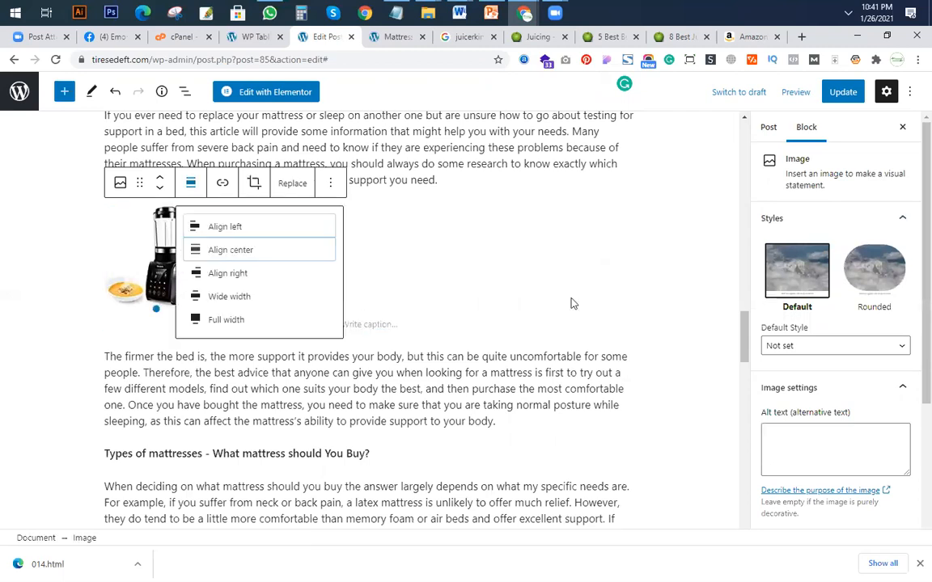
scroll(511, 408, "up", 2)
left_click(512, 408)
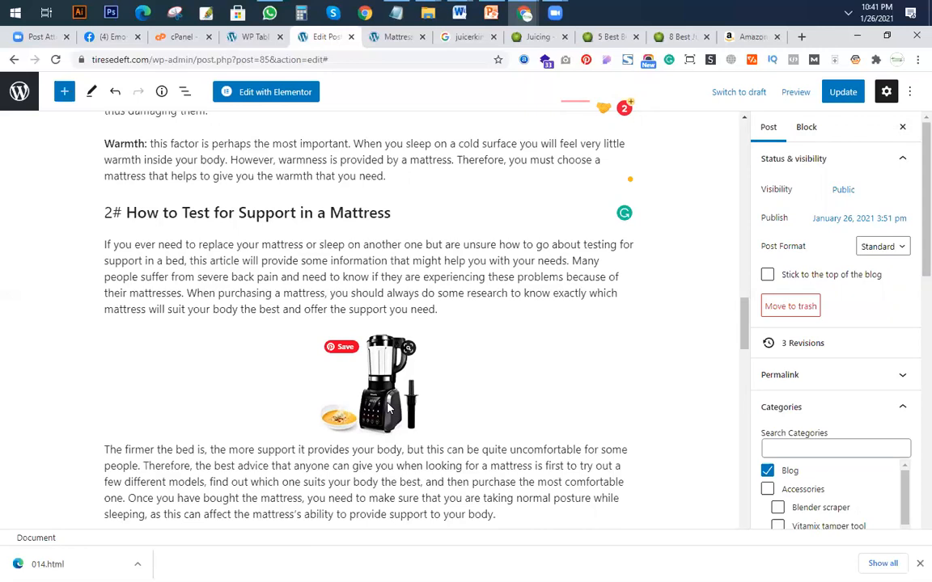
Delete the blender image from section 2# of the post.
left_click(390, 403)
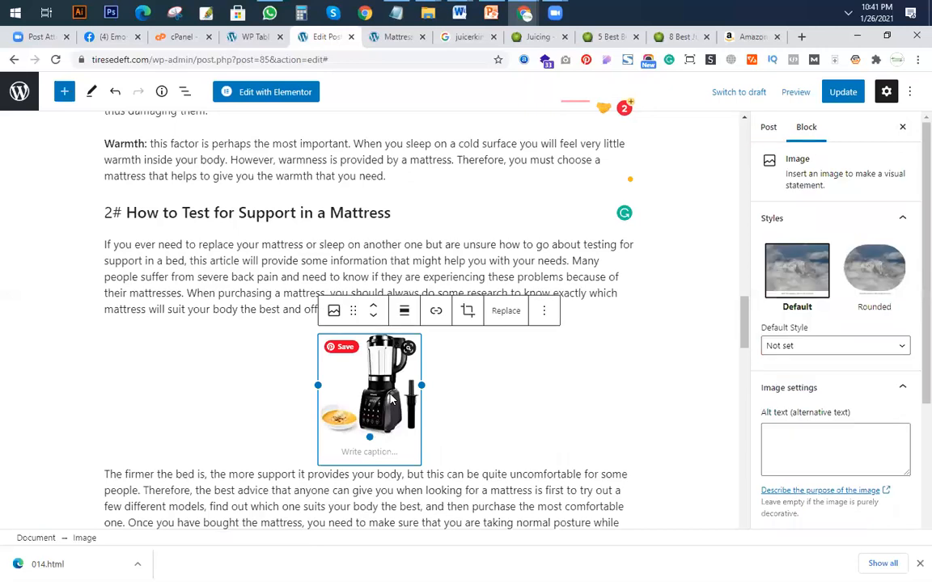
key("BackSpace")
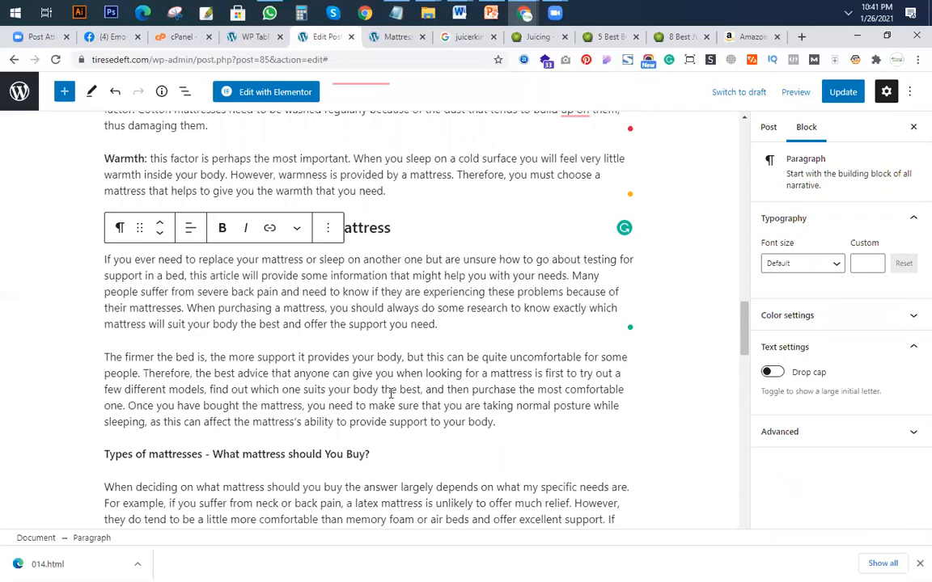
left_click(530, 415)
Open the Amazon sign-in page from the blender listing and submit the account's e-mail address.
left_click(743, 37)
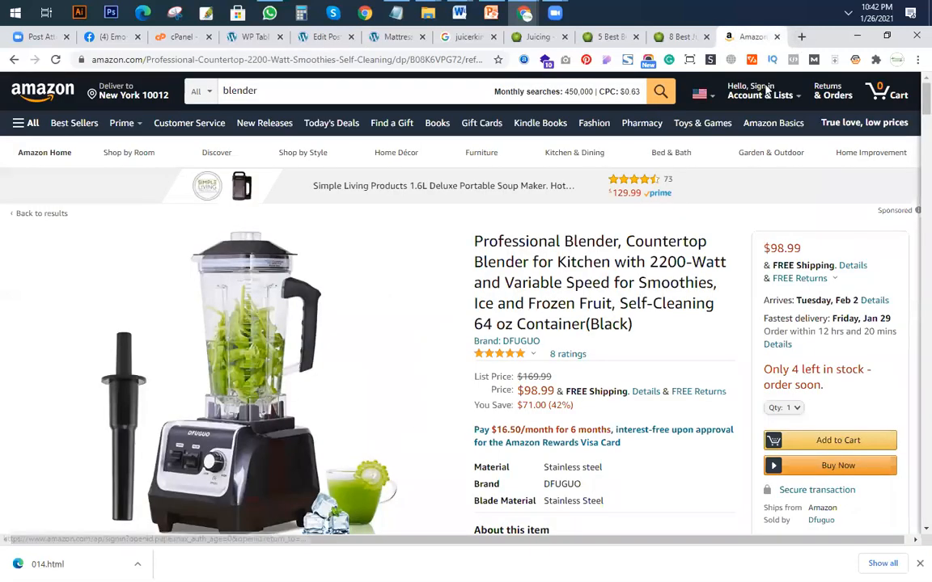
mouse_move(761, 93)
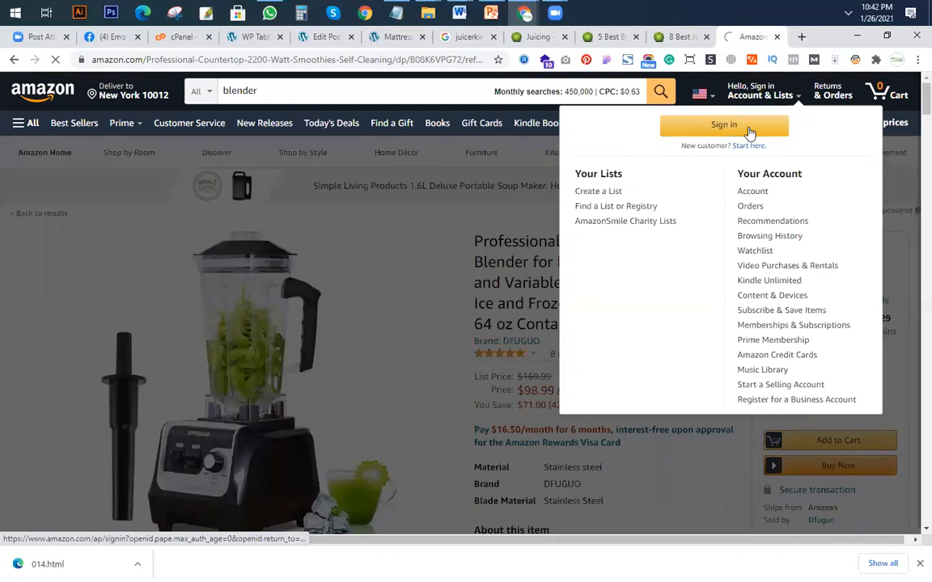
left_click(750, 129)
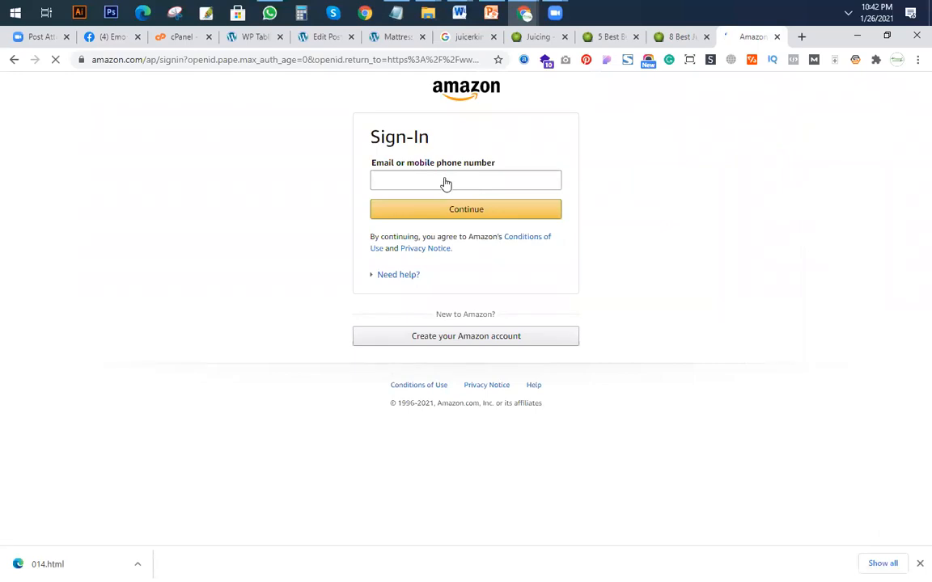
left_click(450, 176)
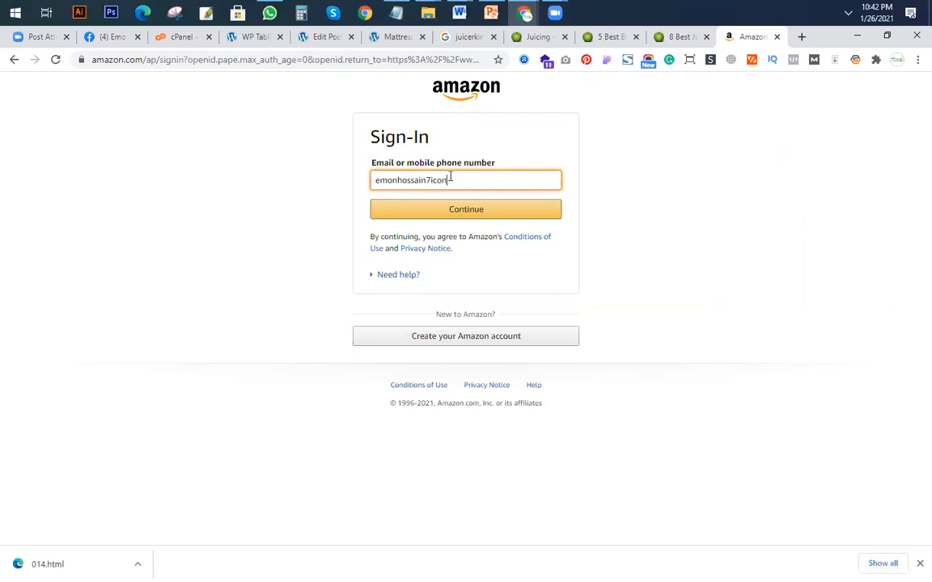
key("Return")
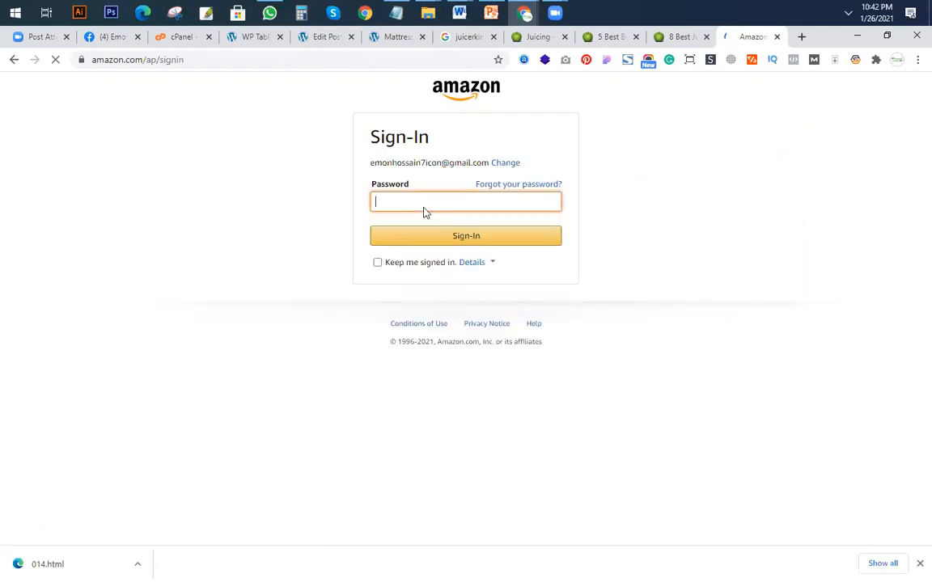
Enter the account password and sign in to Amazon.
type("***********")
key("ctrl+a")
type("***********")
left_click(455, 236)
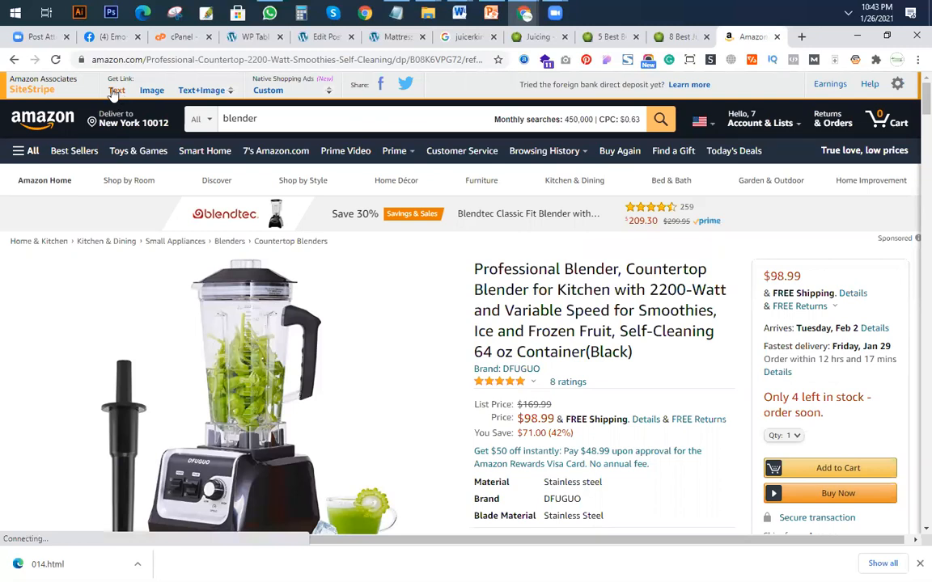
Generate a short SiteStripe text link for the blender listing with tracking ID welives-20 and copy it.
left_click(117, 92)
left_click(121, 216)
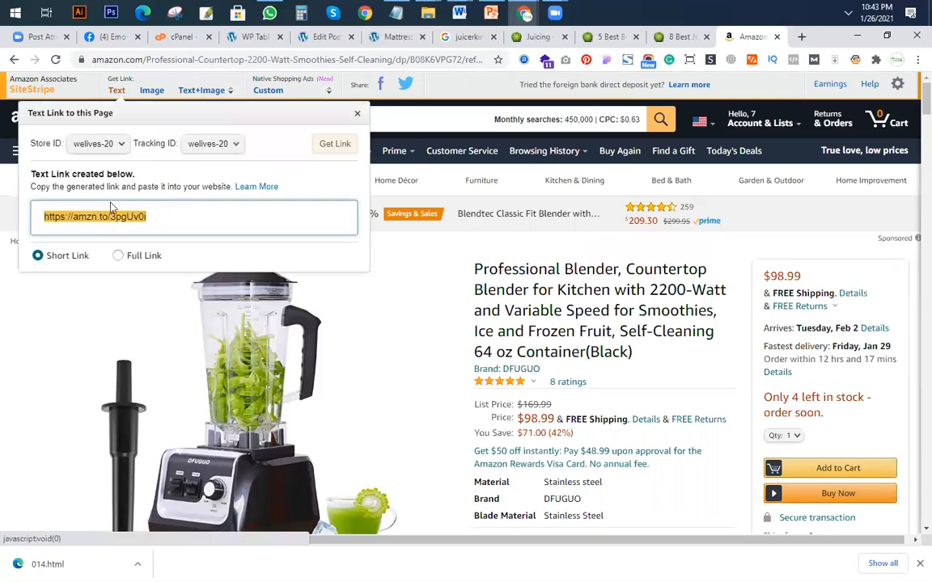
right_click(146, 230)
left_click(151, 231)
left_click(272, 38)
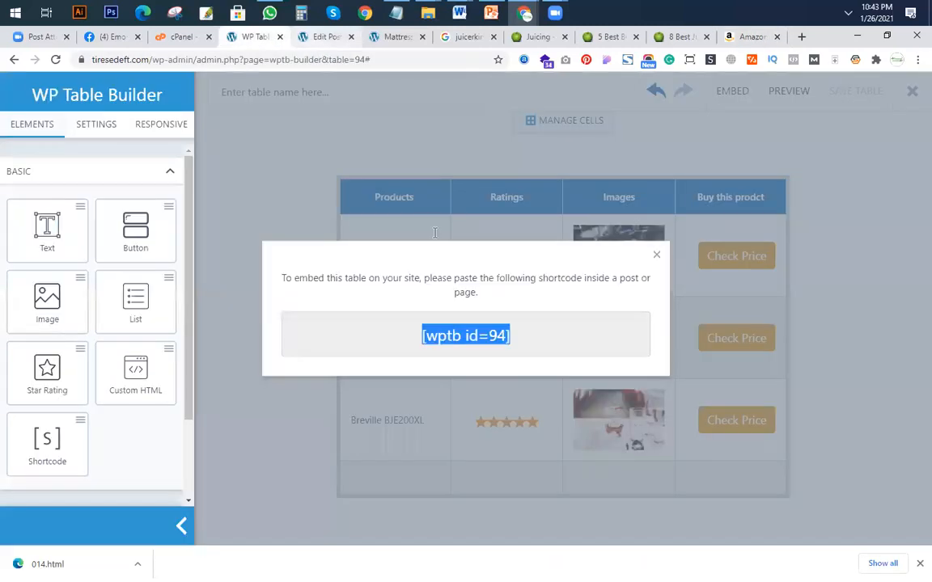
left_click(318, 40)
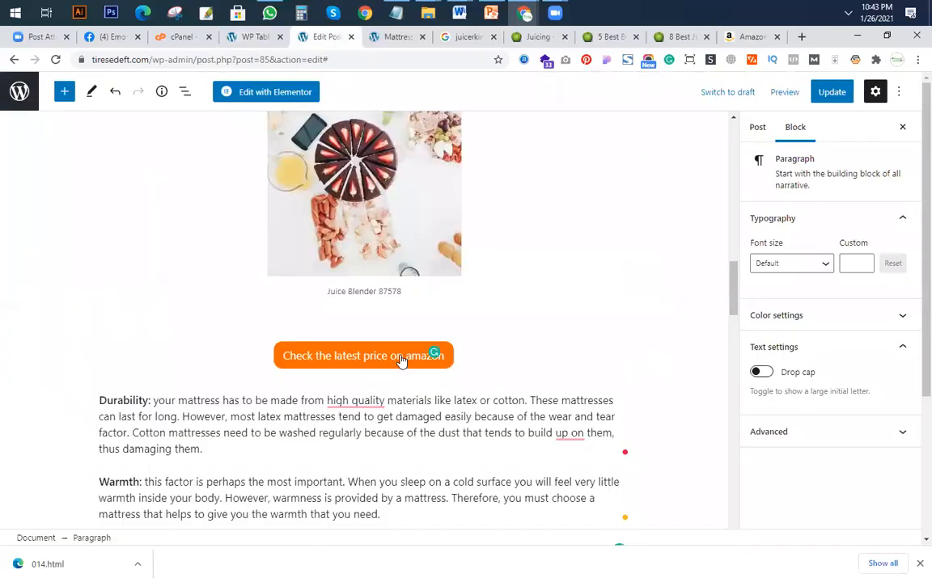
left_click(401, 361)
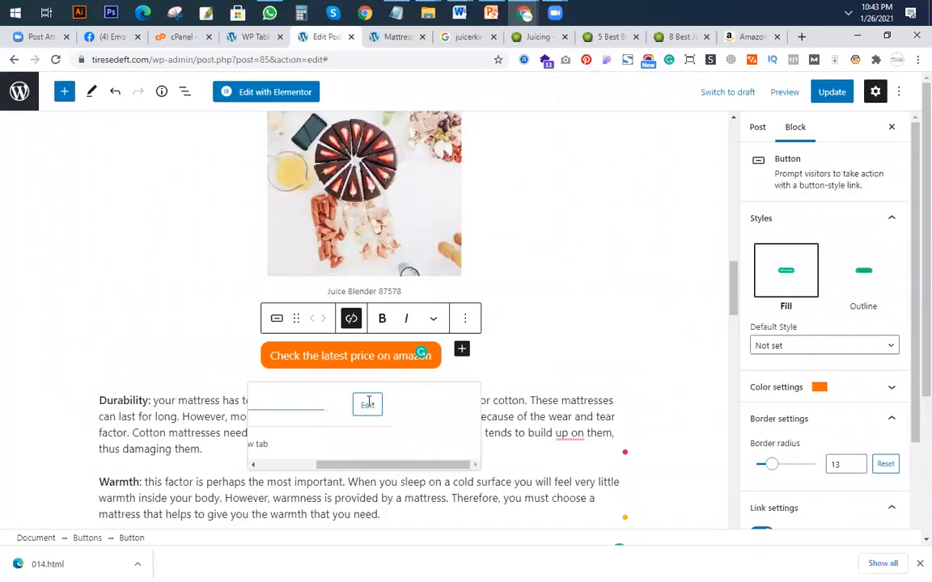
left_click(368, 404)
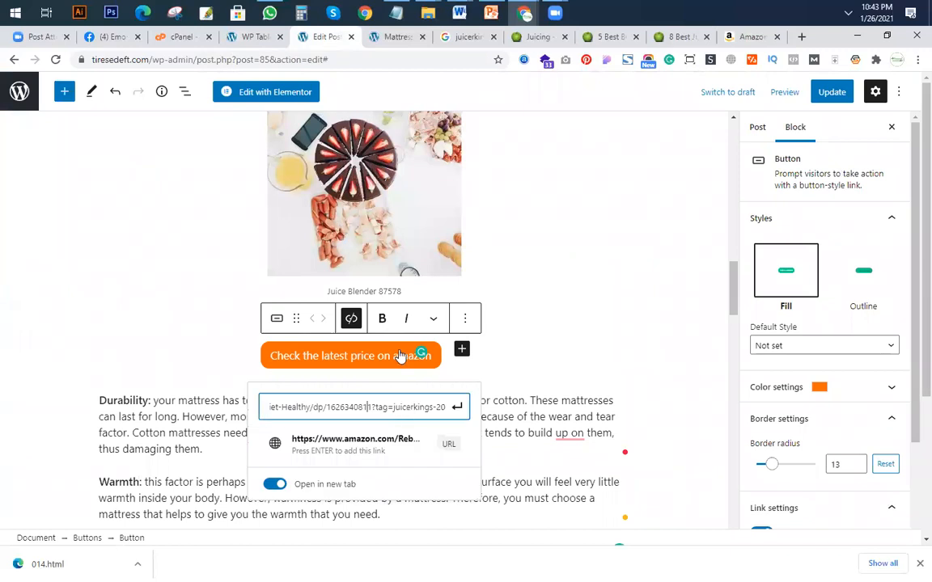
key("ctrl+v")
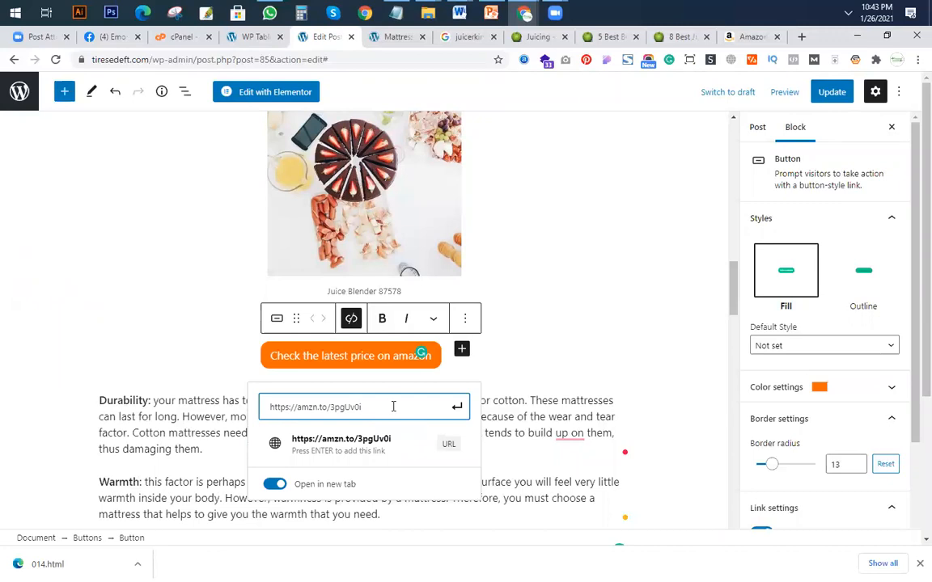
left_click(389, 446)
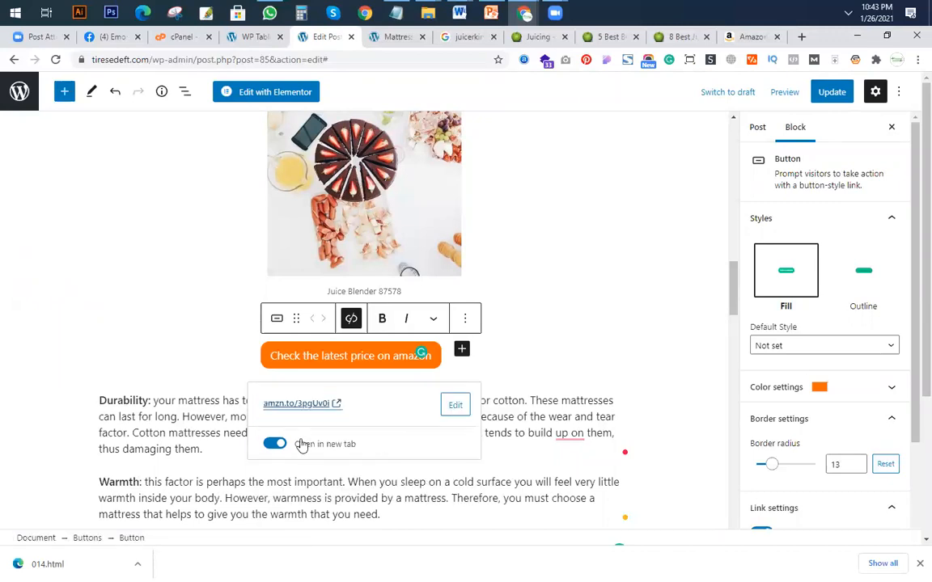
left_click(520, 356)
Add an empty block after the first paragraph under the heading "2# How to Test for Support in a Mattress".
scroll(465, 338, "down", 3)
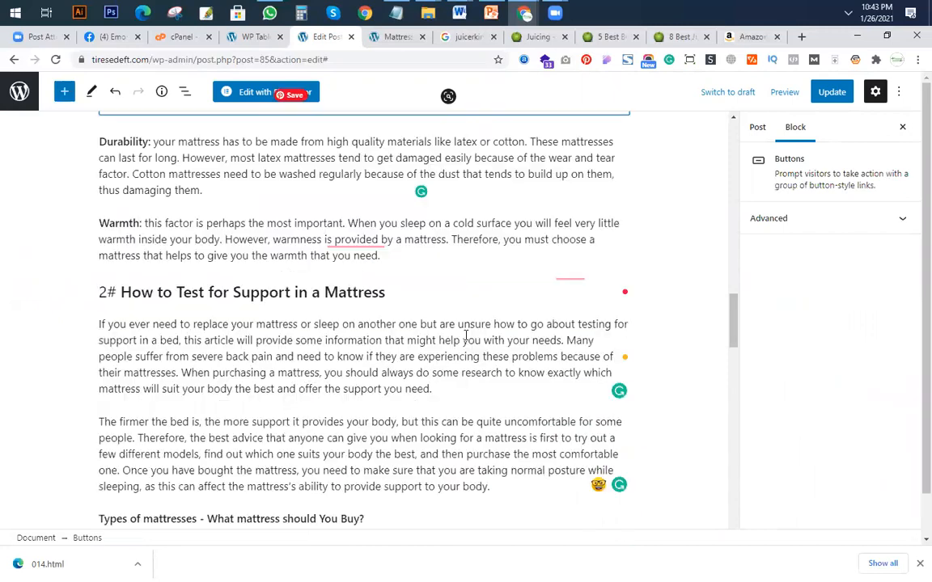
scroll(465, 340, "down", 8)
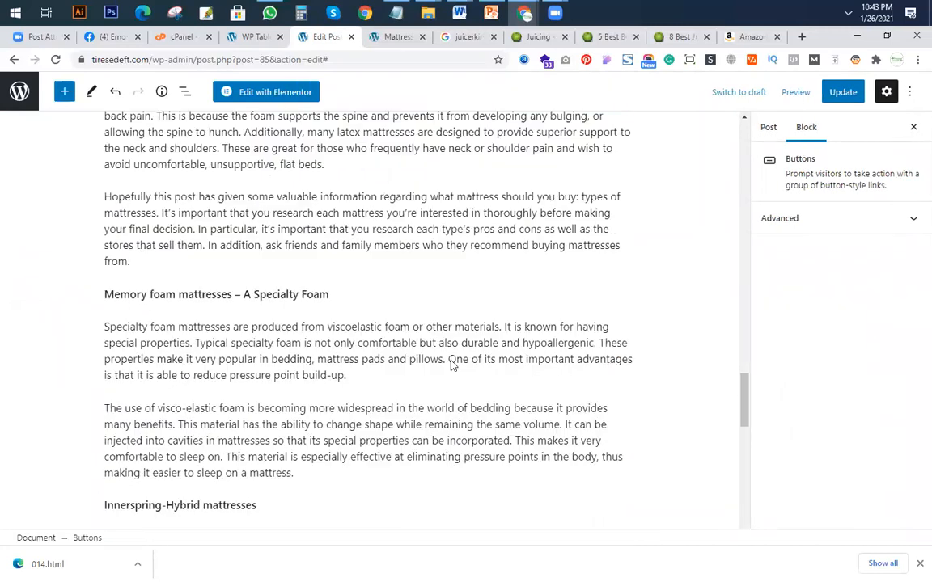
scroll(453, 360, "down", 10)
scroll(453, 350, "up", 20)
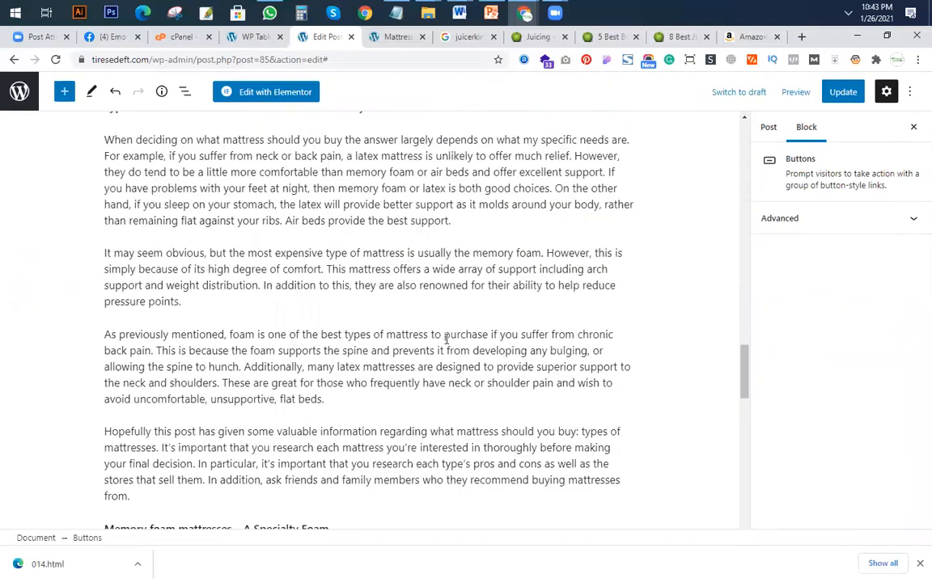
scroll(405, 430, "down", 3)
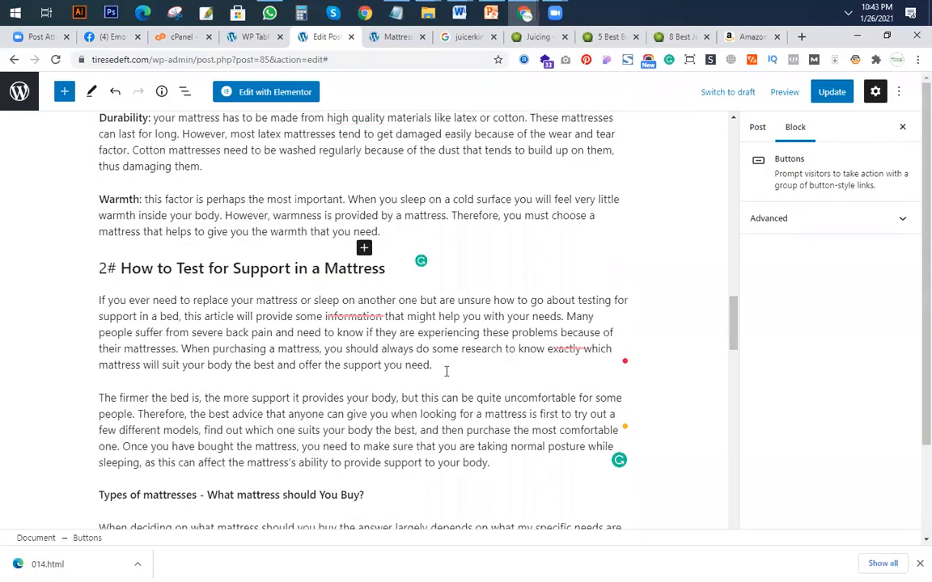
left_click(449, 369)
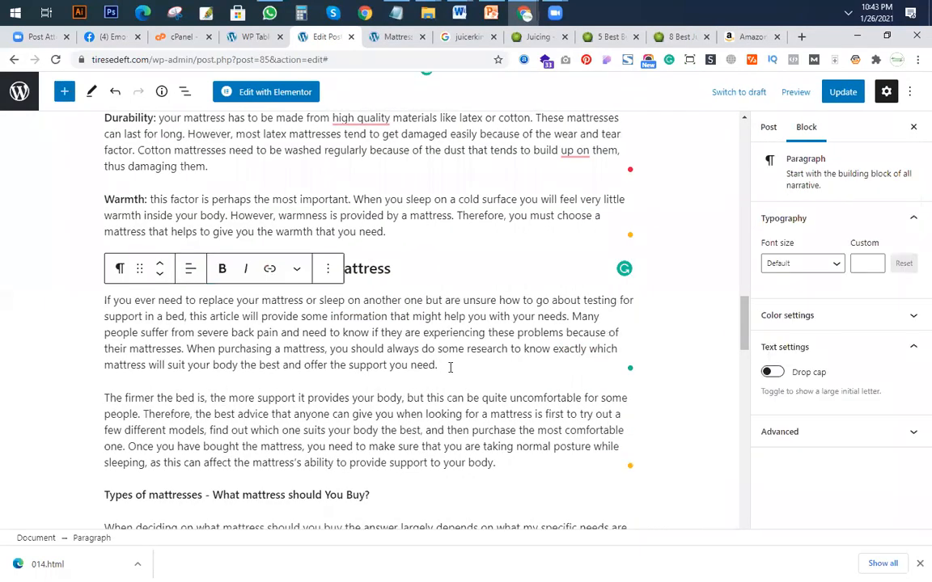
key("Return")
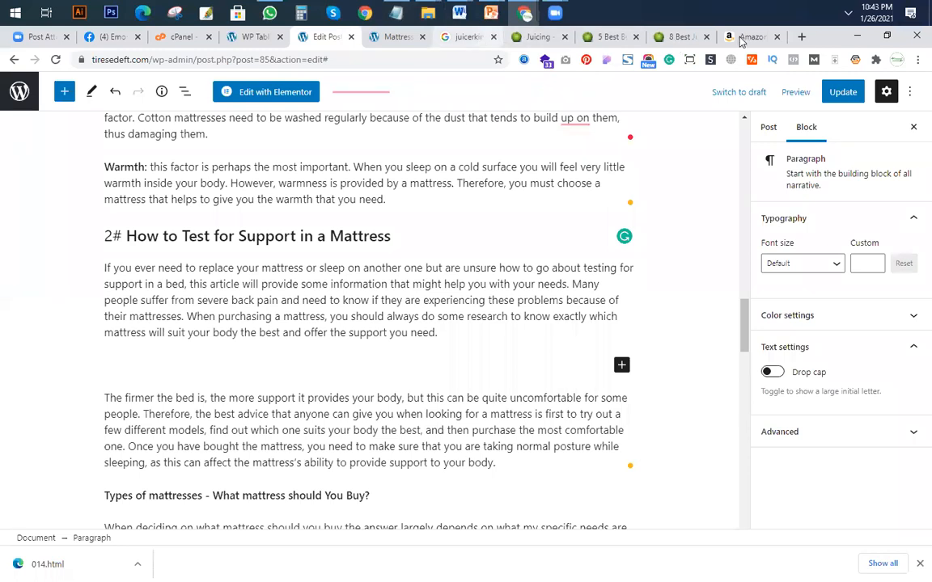
Switch to the Amazon blender listing and view its SiteStripe Text+Image link code and preview.
left_click(745, 37)
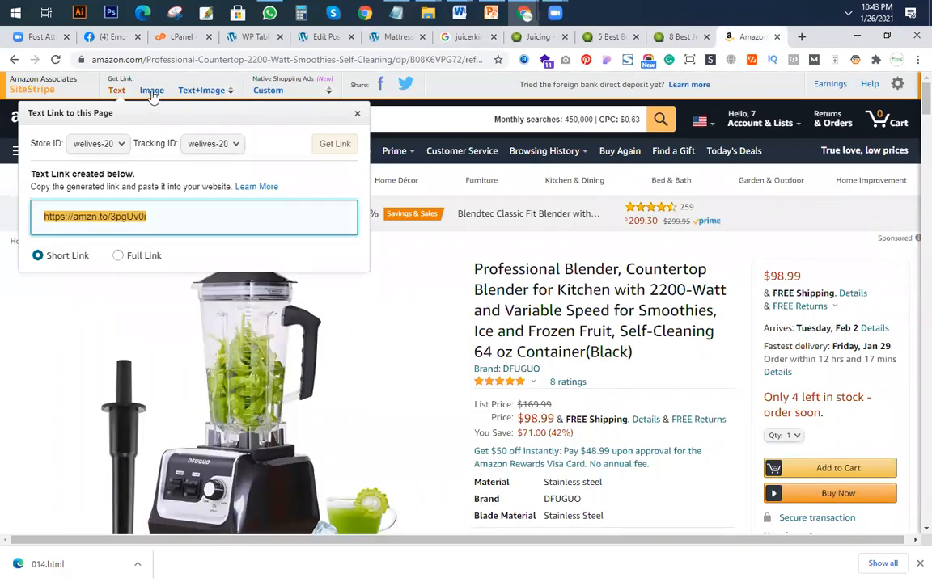
left_click(195, 92)
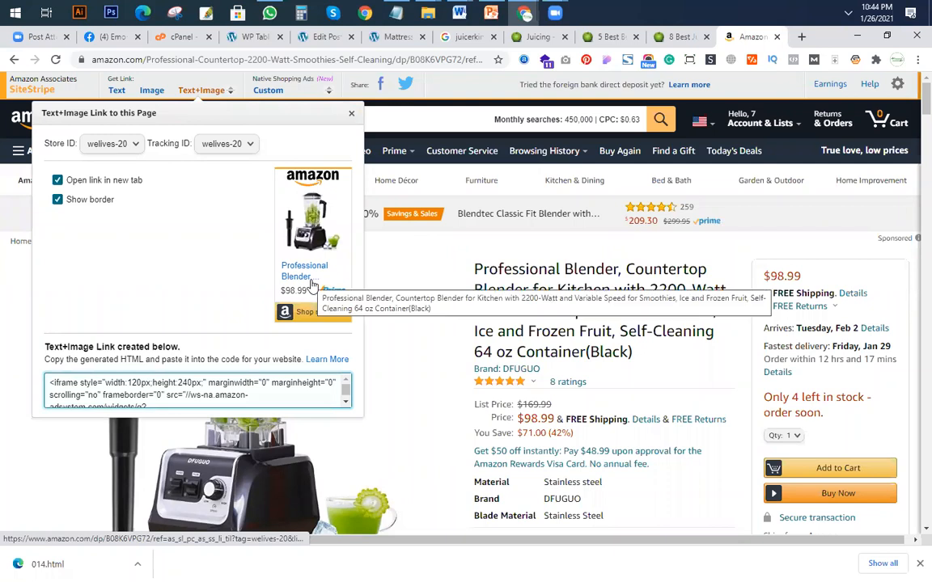
left_click(216, 382)
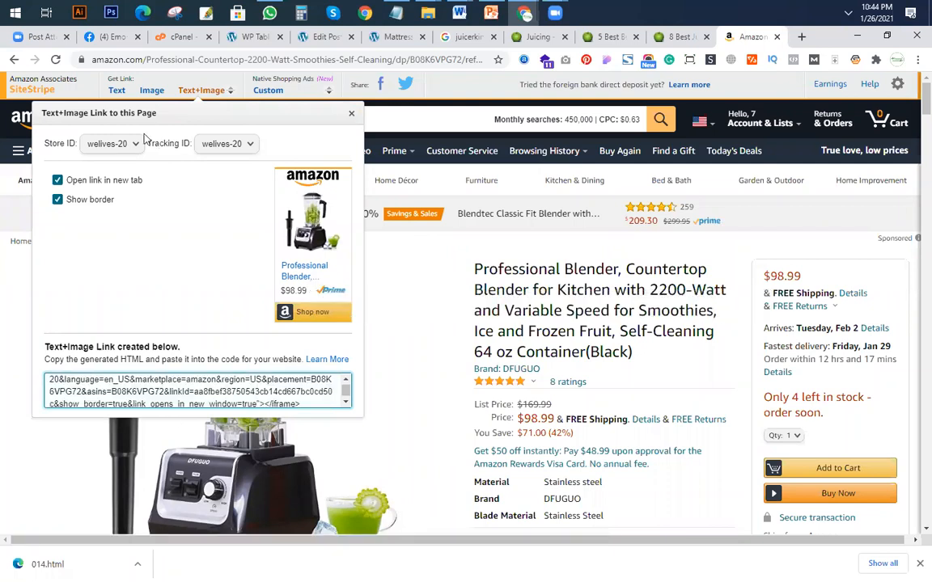
Generate a SiteStripe image link for the blender in Large size and copy its HTML code.
left_click(152, 92)
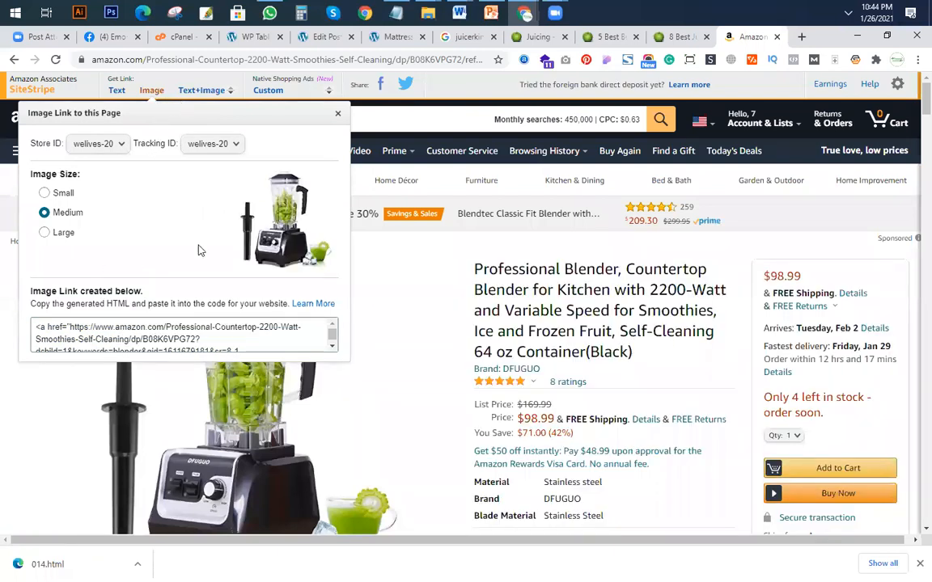
left_click(44, 195)
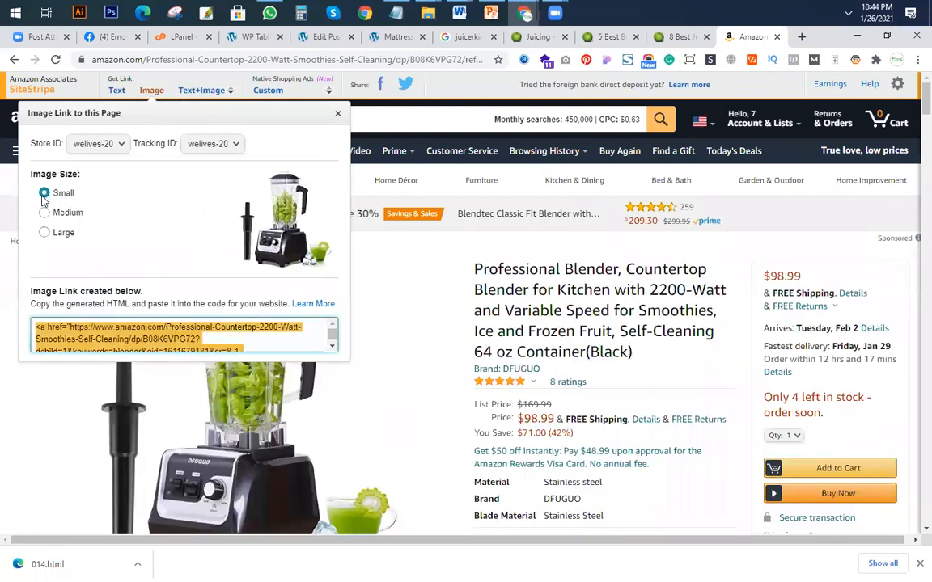
left_click(45, 212)
left_click(44, 233)
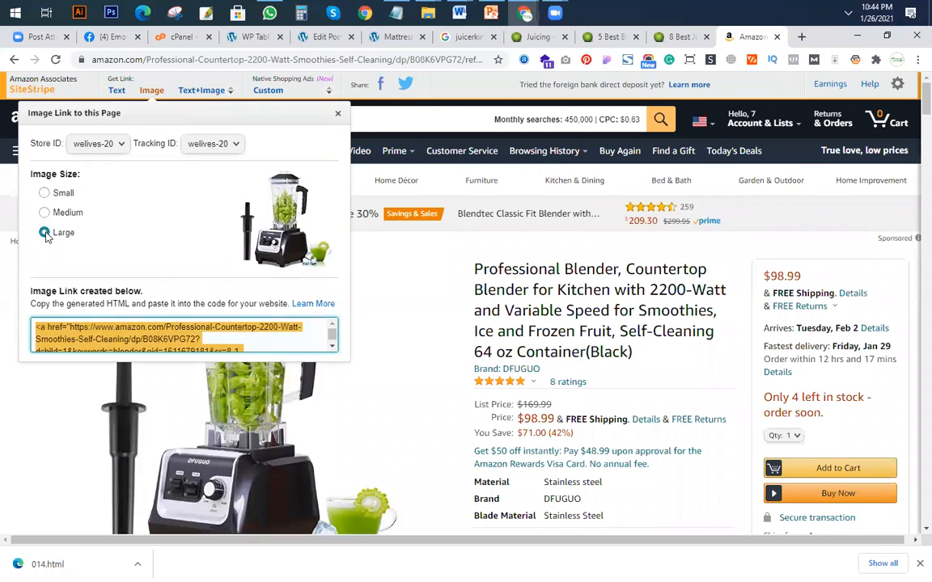
scroll(126, 338, "down", 5)
right_click(125, 338)
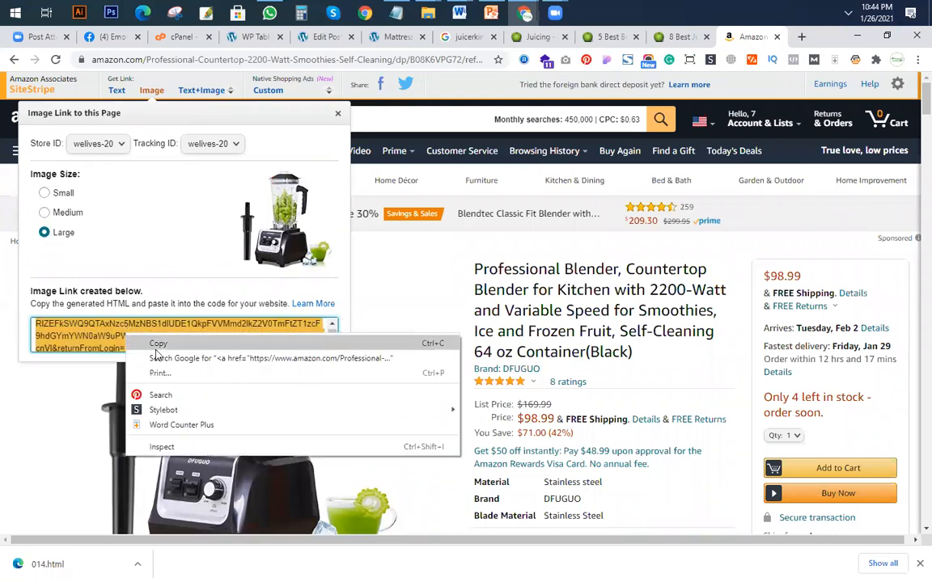
left_click(158, 346)
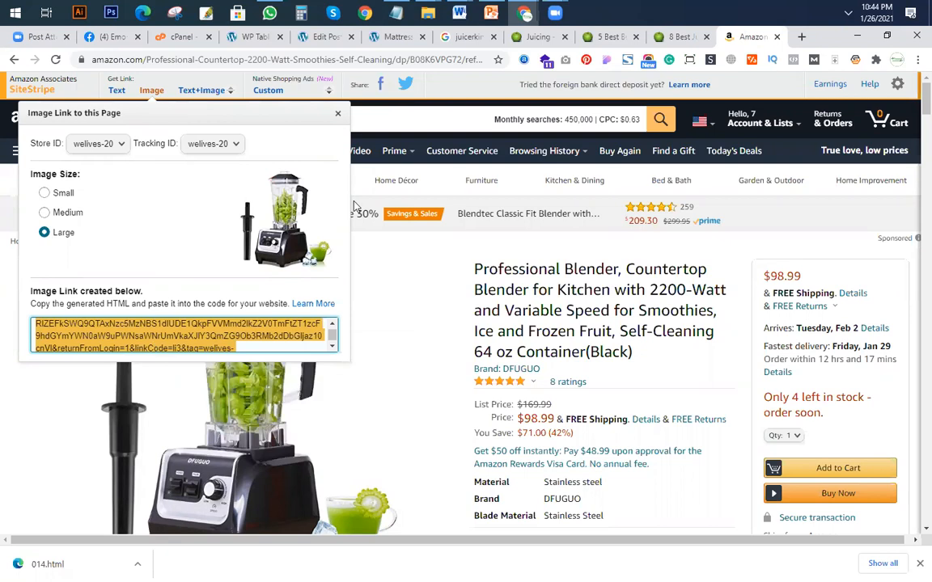
Insert a Shortcode block in the empty spot of section 2#, paste the Amazon image HTML and update the post.
left_click(324, 37)
left_click(621, 366)
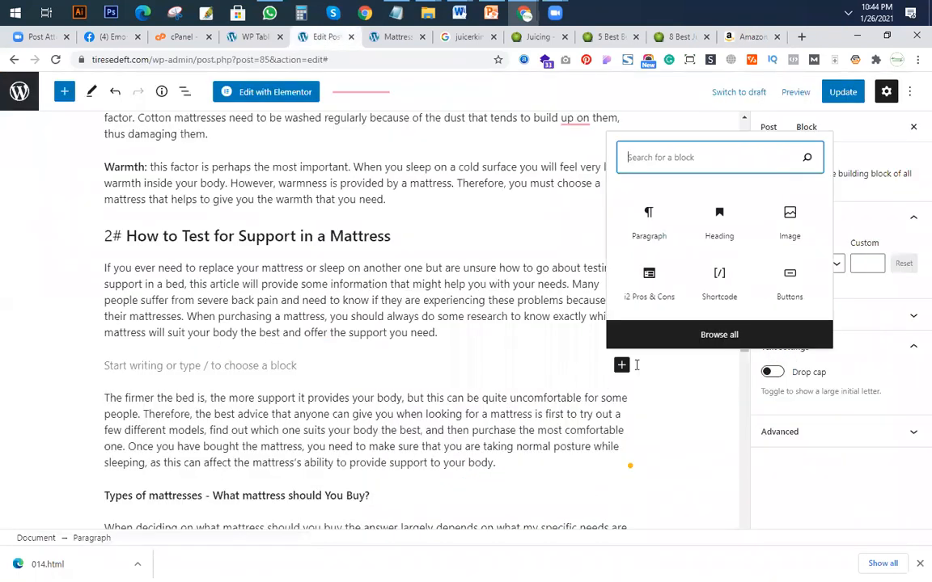
left_click(719, 282)
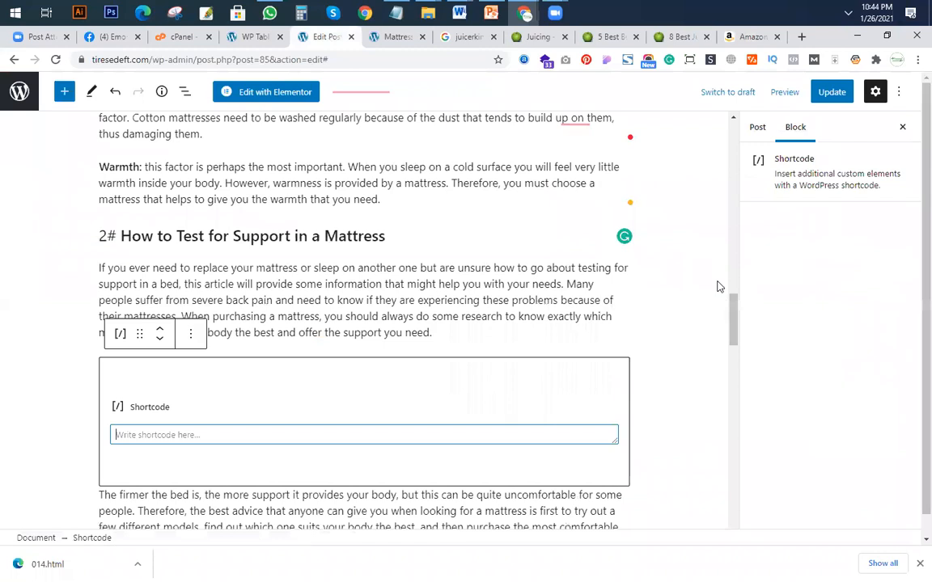
key("ctrl+v")
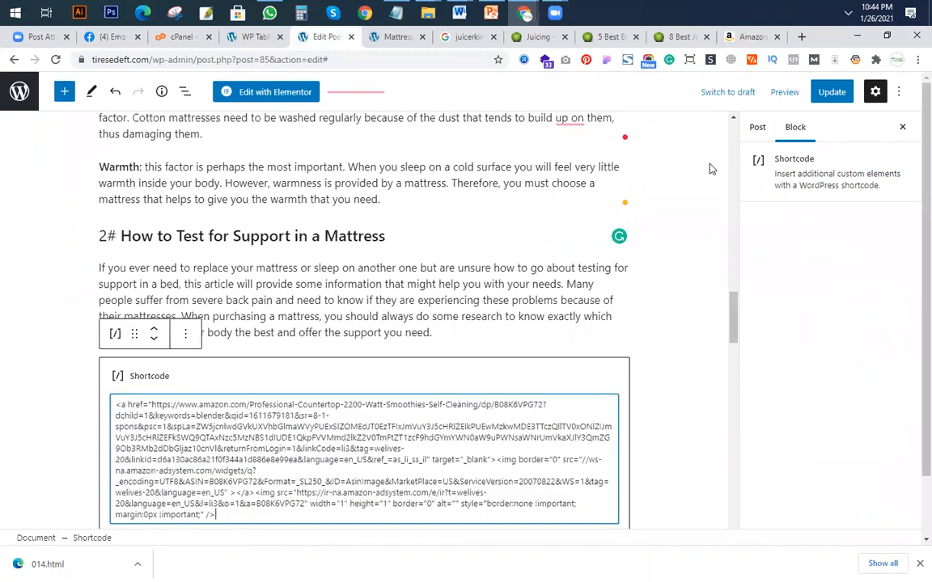
left_click(831, 91)
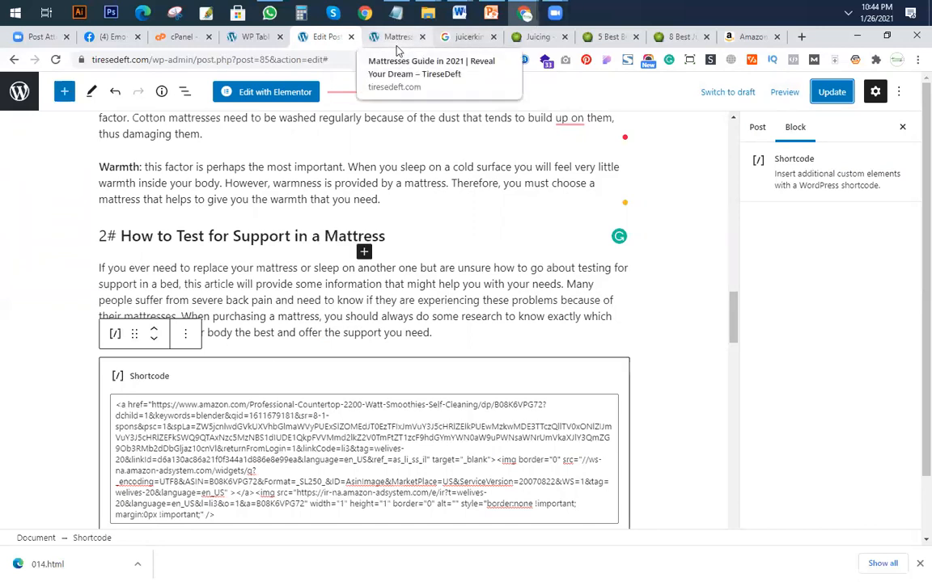
Preview the post in a new browser tab and test the Amazon link on the blender image in section 2#.
left_click(783, 94)
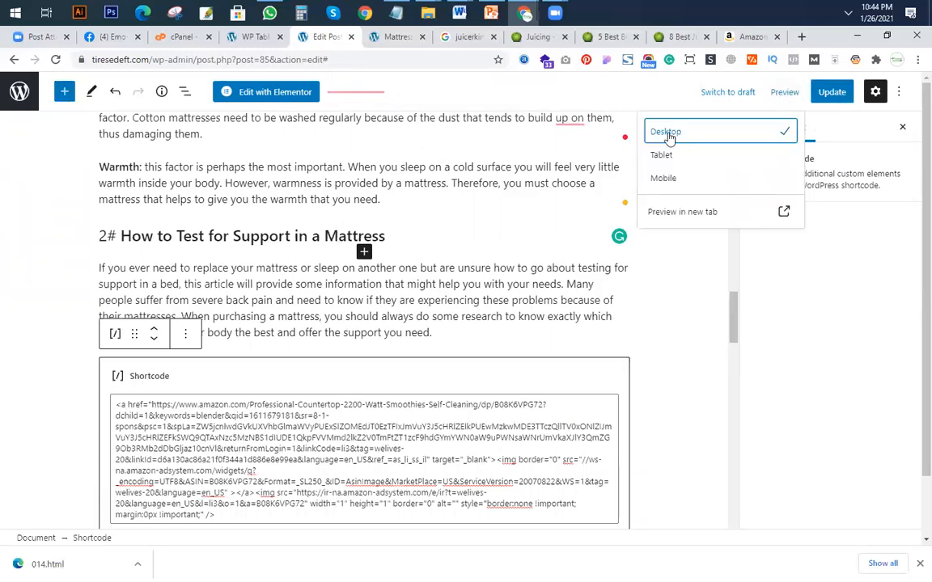
left_click(726, 212)
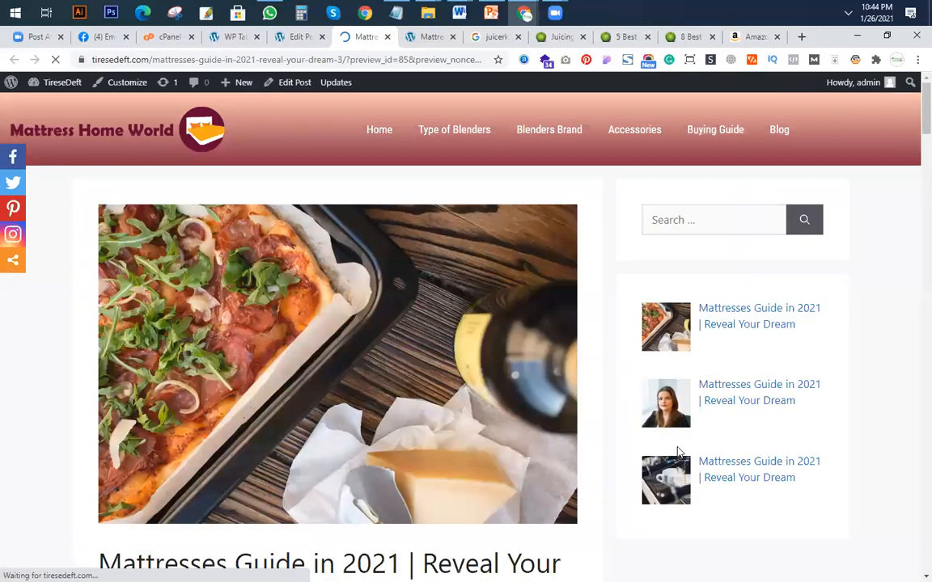
scroll(350, 414, "down", 5)
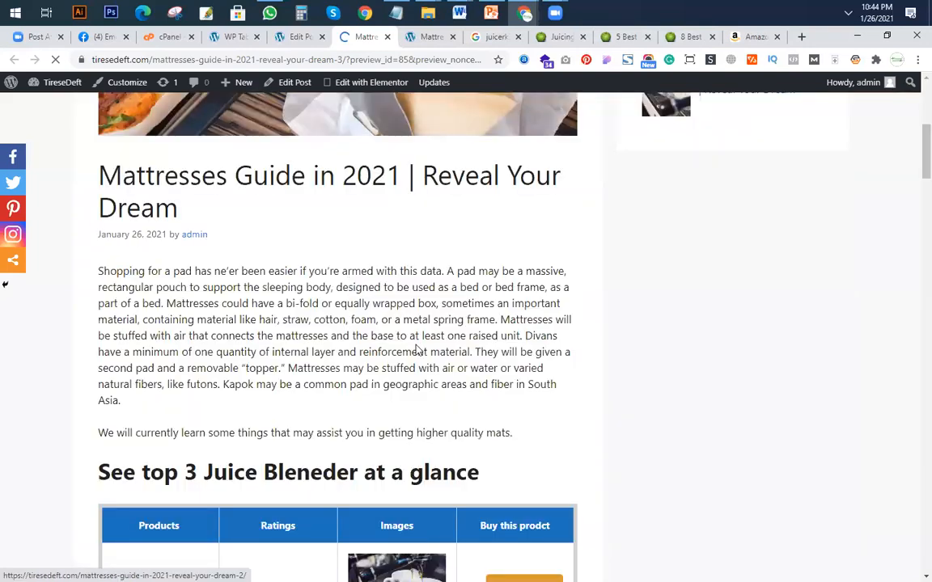
scroll(417, 351, "down", 10)
scroll(399, 326, "down", 4)
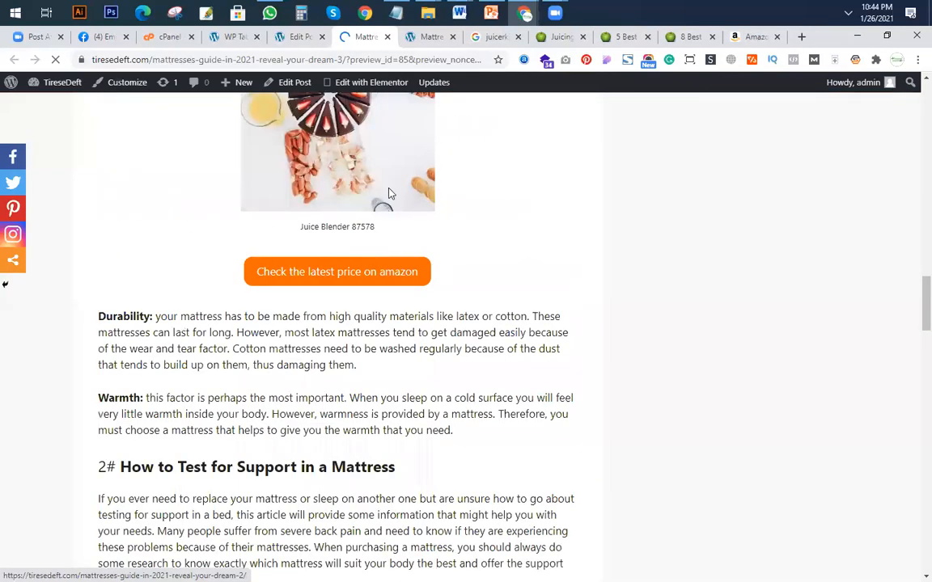
scroll(387, 235, "up", 2)
scroll(364, 292, "down", 7)
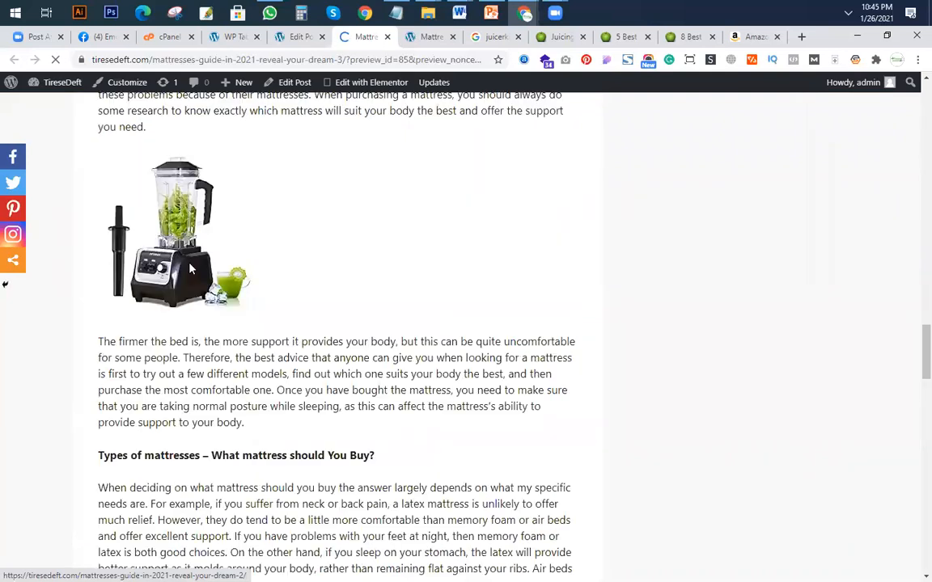
scroll(261, 343, "up", 1)
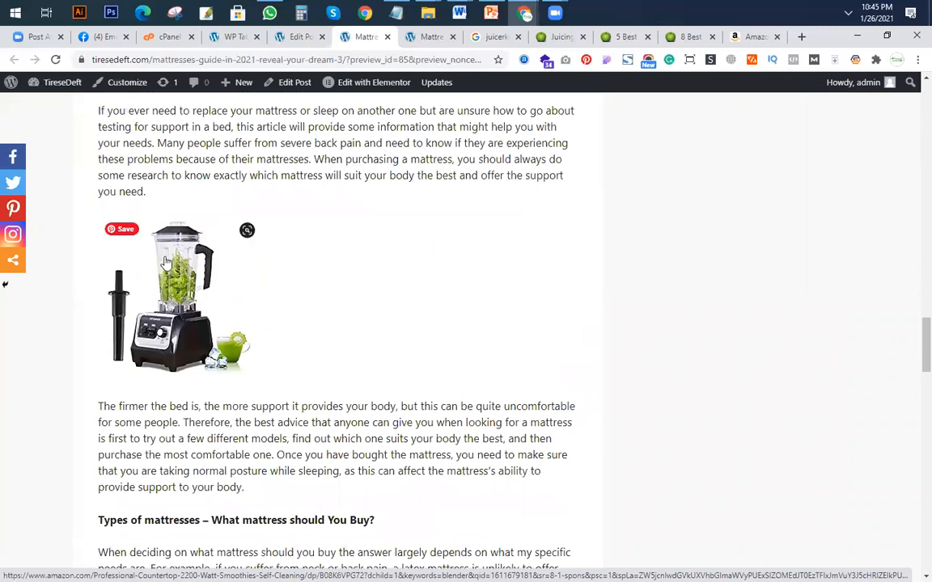
left_click(180, 311)
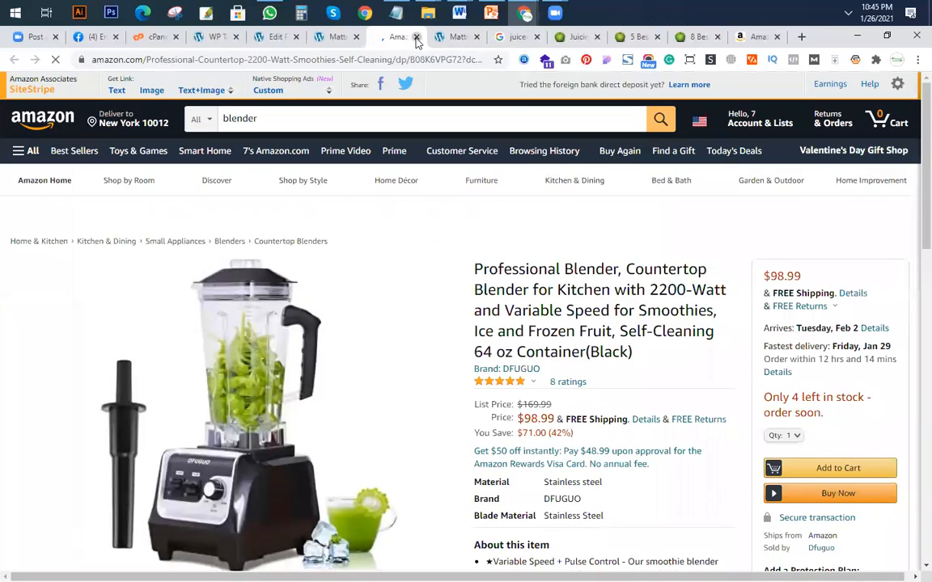
key("ctrl+w")
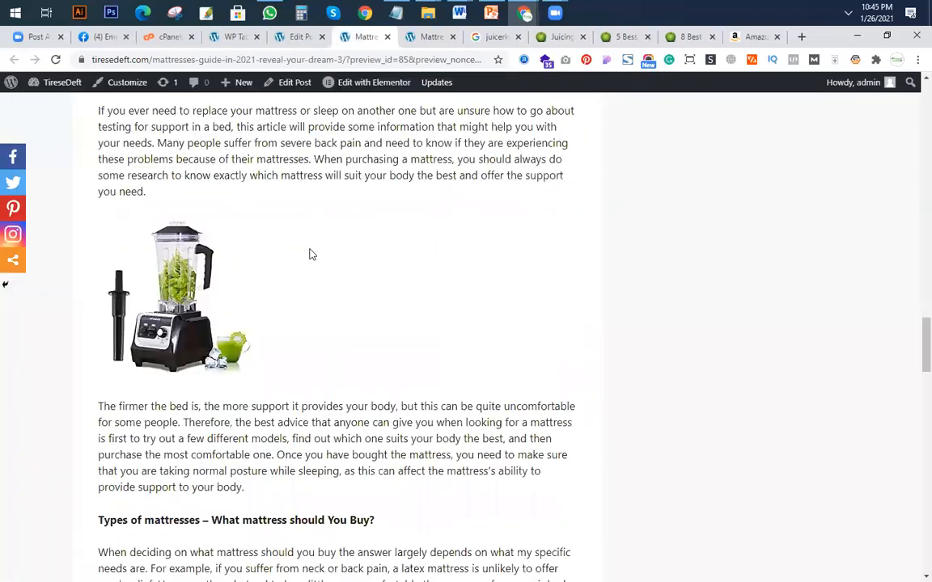
Return to the post editor tab and dismiss the open preview options beside section 2#.
left_click(299, 38)
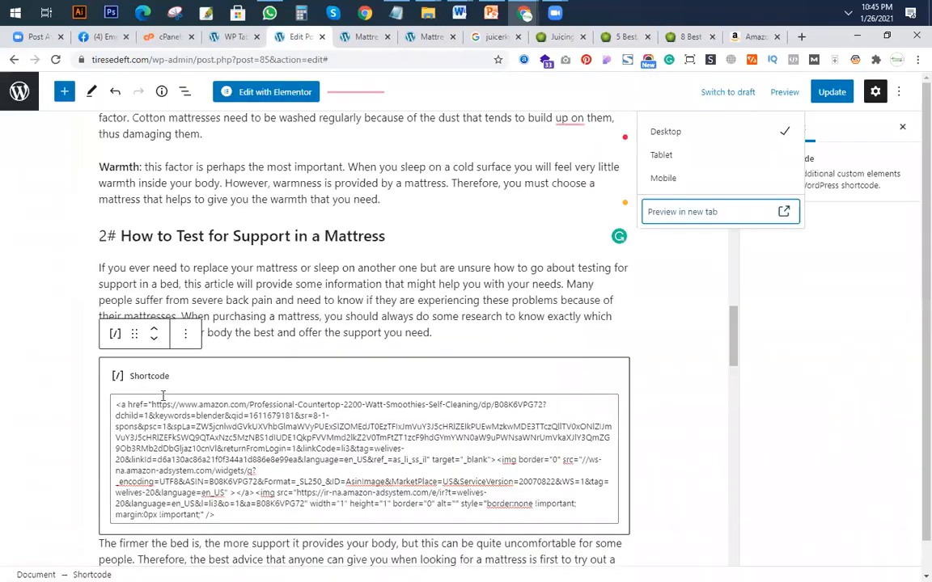
left_click(480, 328)
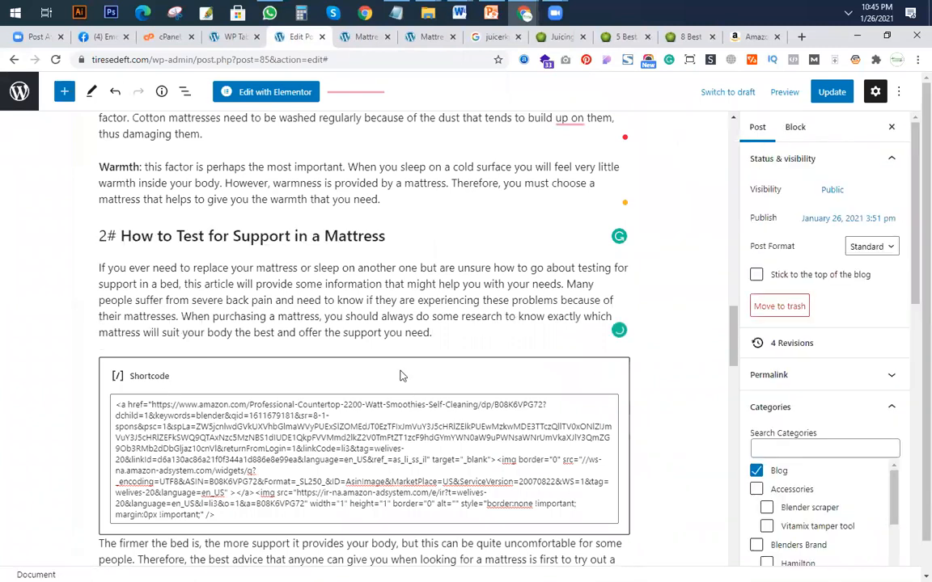
left_click(275, 317)
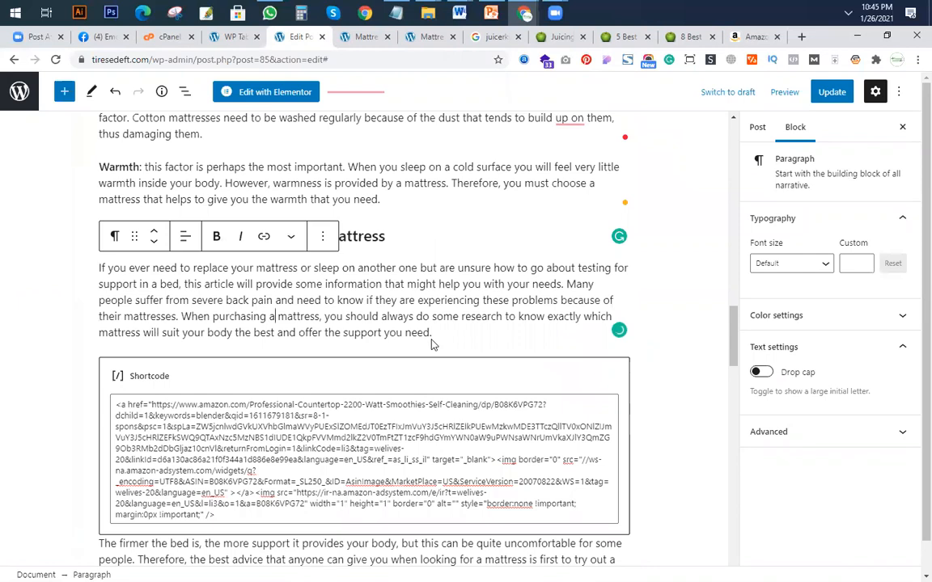
Try to center-align the text paragraph directly below the blender image shortcode in section 2#.
scroll(274, 360, "down", 3)
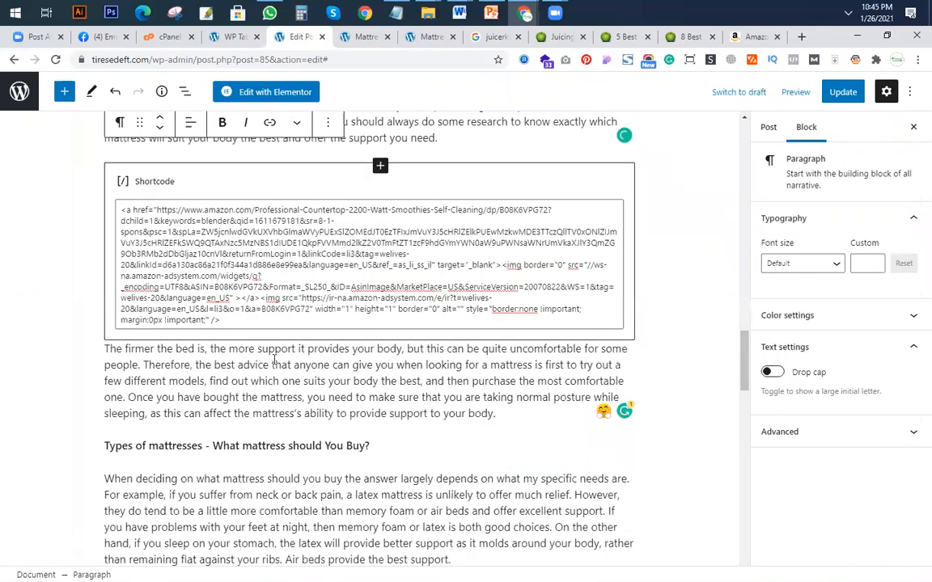
left_click(189, 318)
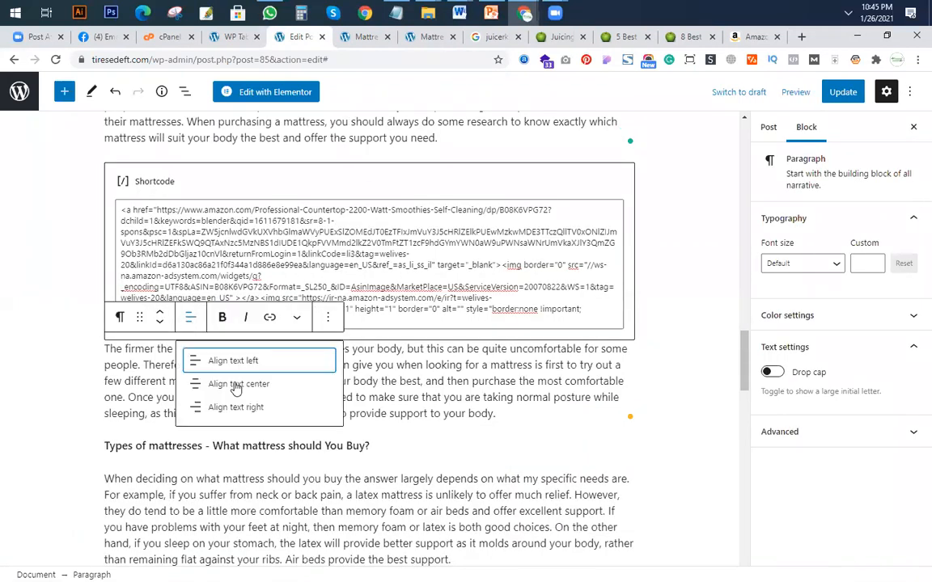
left_click(236, 385)
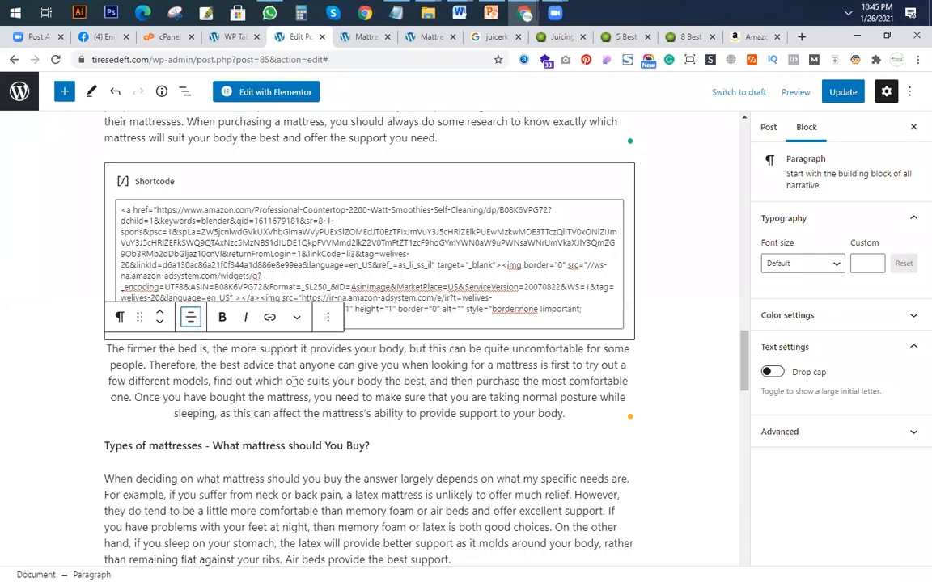
Check the block options and settings of the blender image Shortcode block for an alignment choice.
left_click(180, 172)
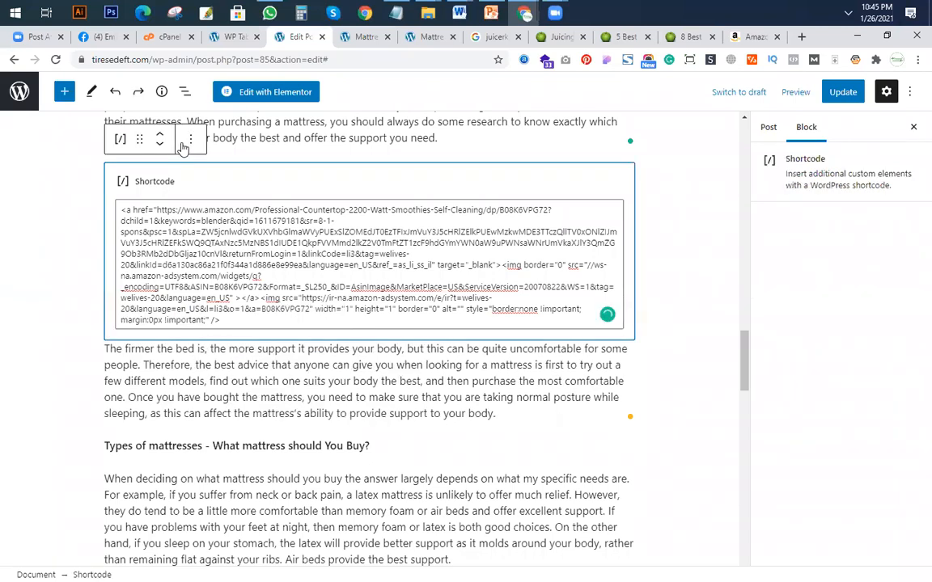
left_click(190, 139)
left_click(138, 137)
left_click(684, 293)
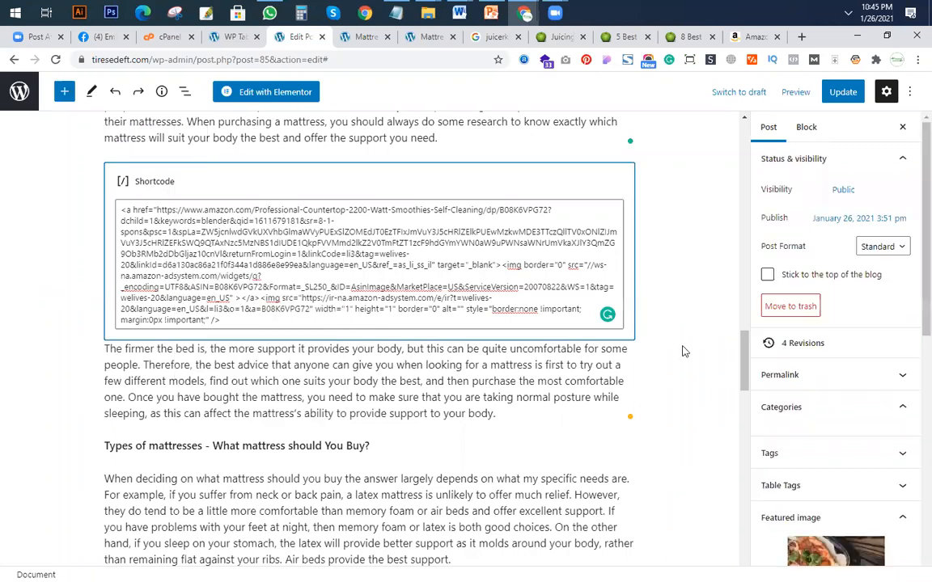
left_click(807, 128)
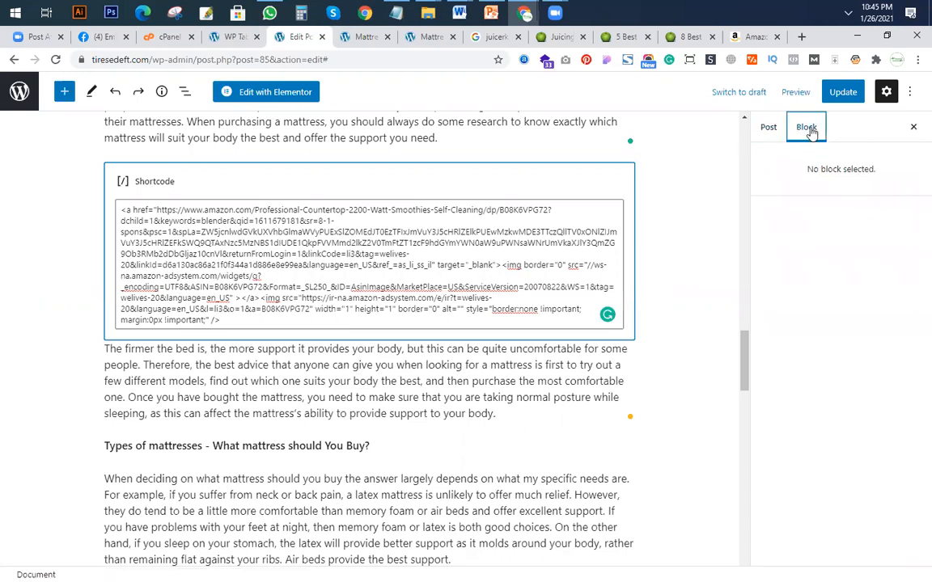
left_click(526, 179)
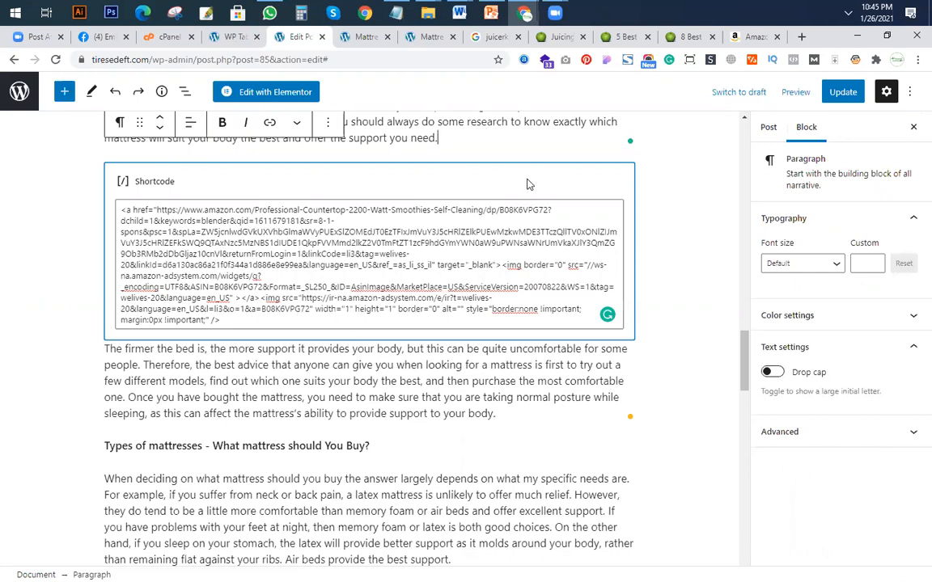
left_click(637, 249)
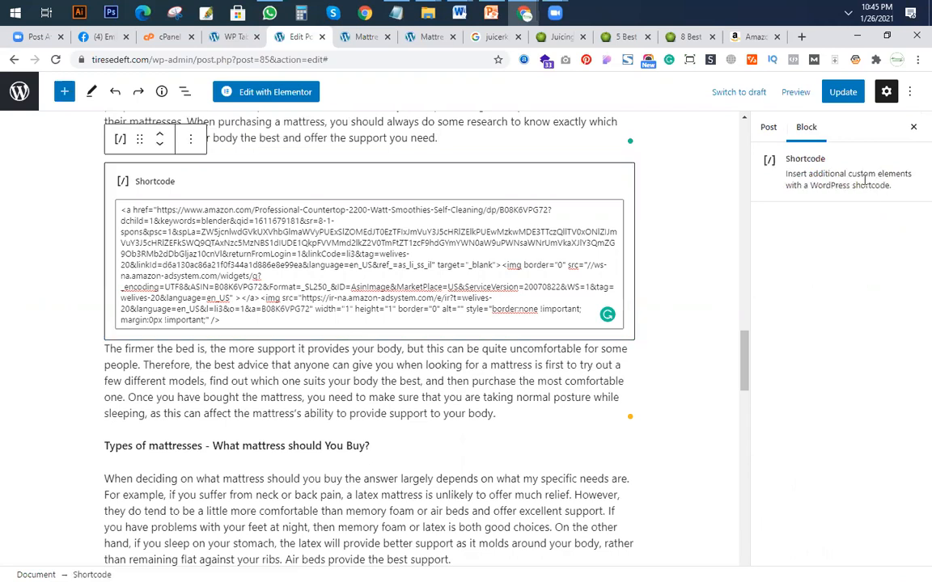
left_click(358, 325)
scroll(360, 324, "up", 5)
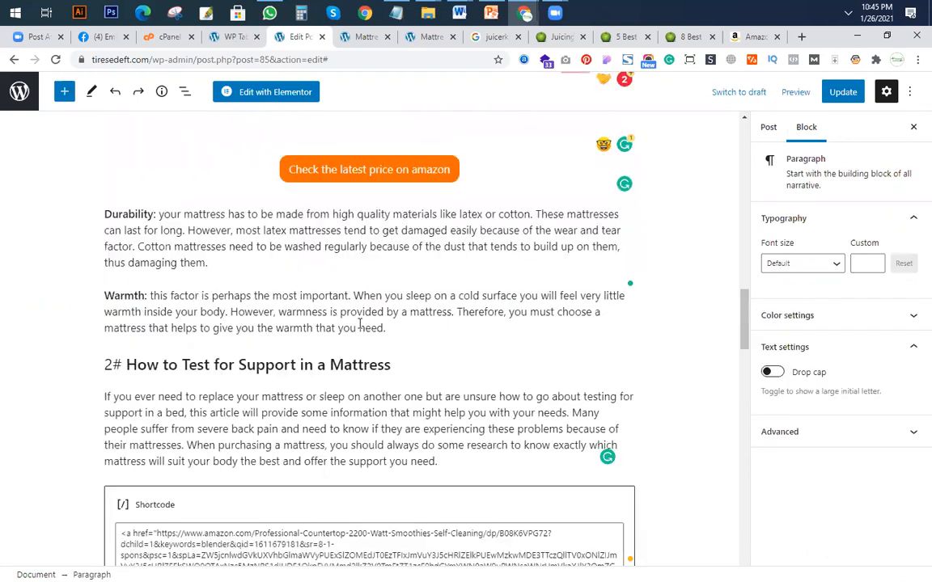
scroll(360, 324, "down", 3)
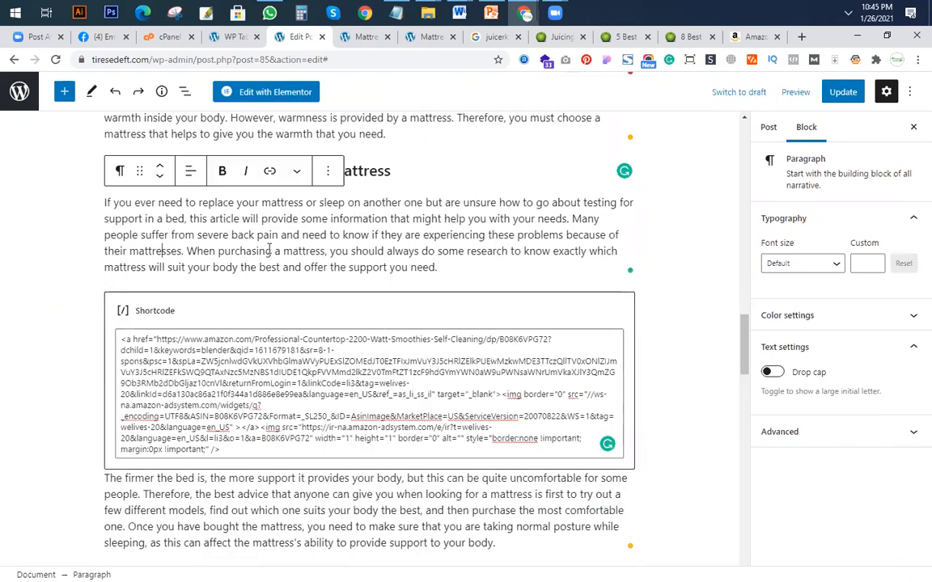
scroll(666, 156, "up", 6)
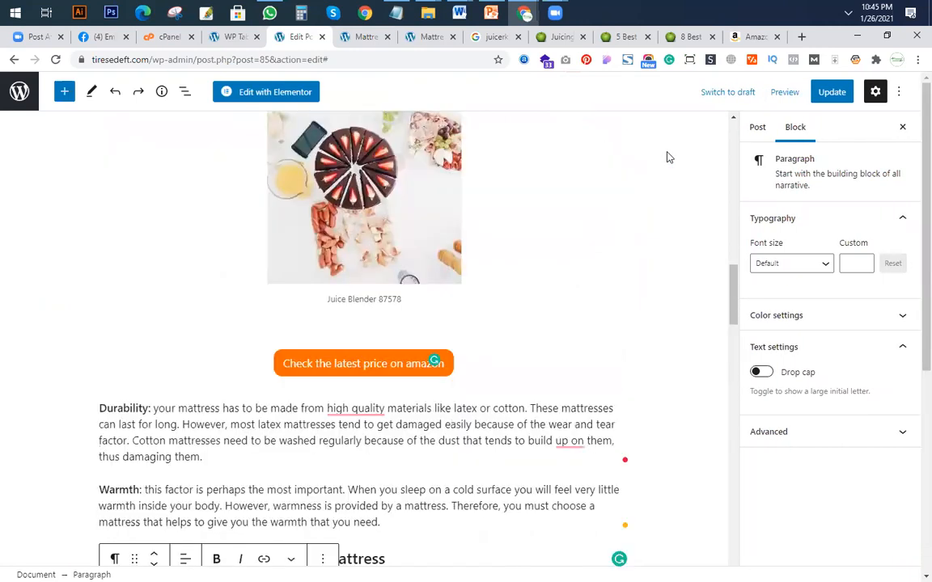
scroll(663, 185, "down", 7)
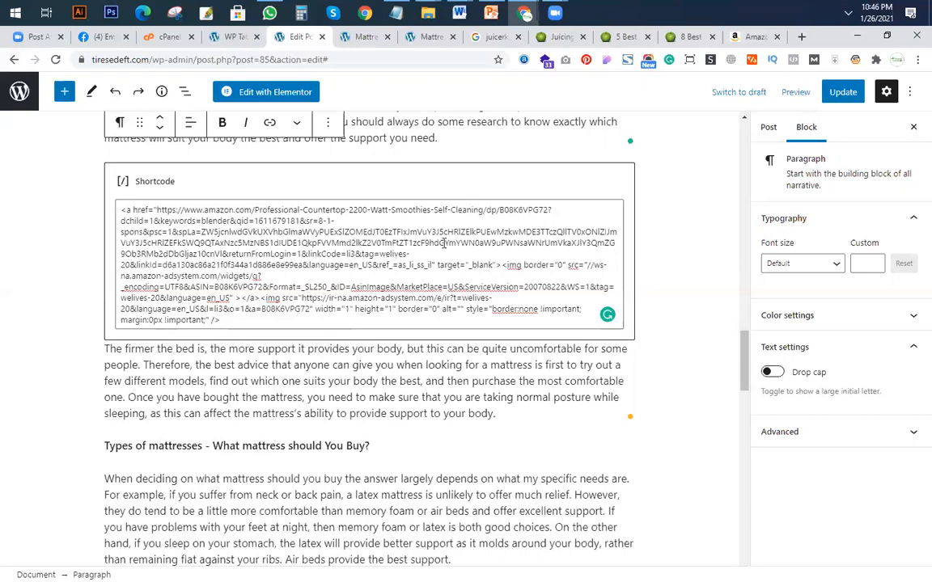
left_click(742, 291)
scroll(469, 384, "down", 4)
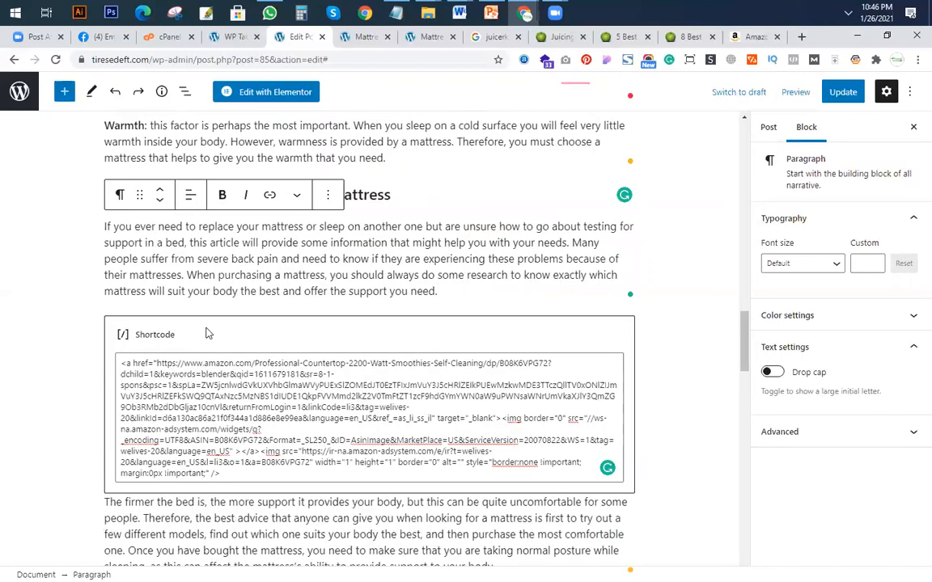
Examine the transform choices and additional block actions available for the Shortcode block in section 2#.
left_click(207, 332)
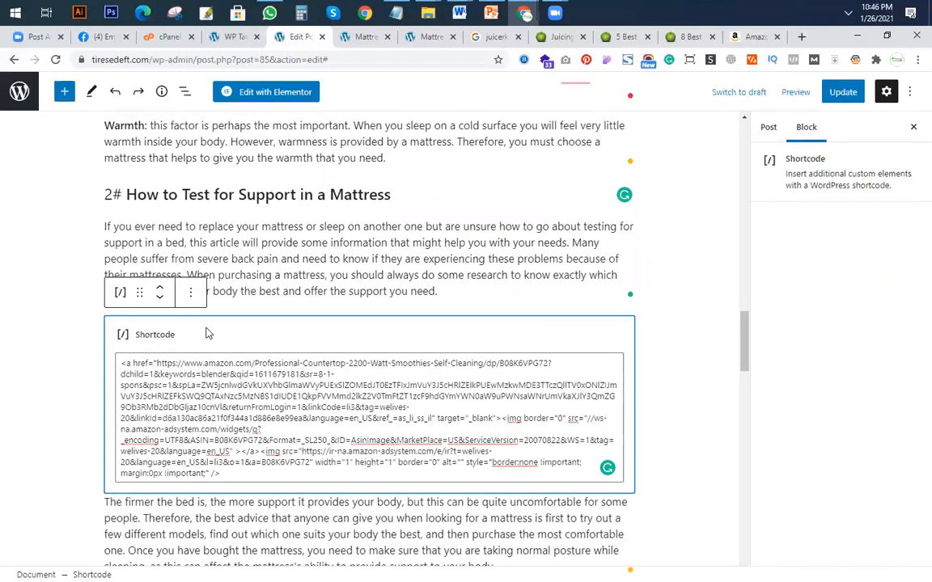
left_click(121, 293)
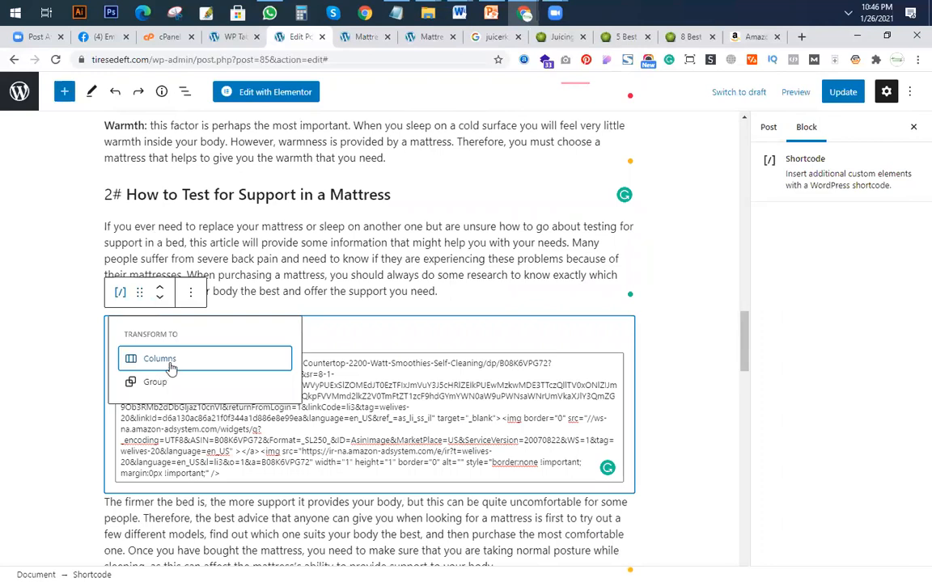
left_click(137, 291)
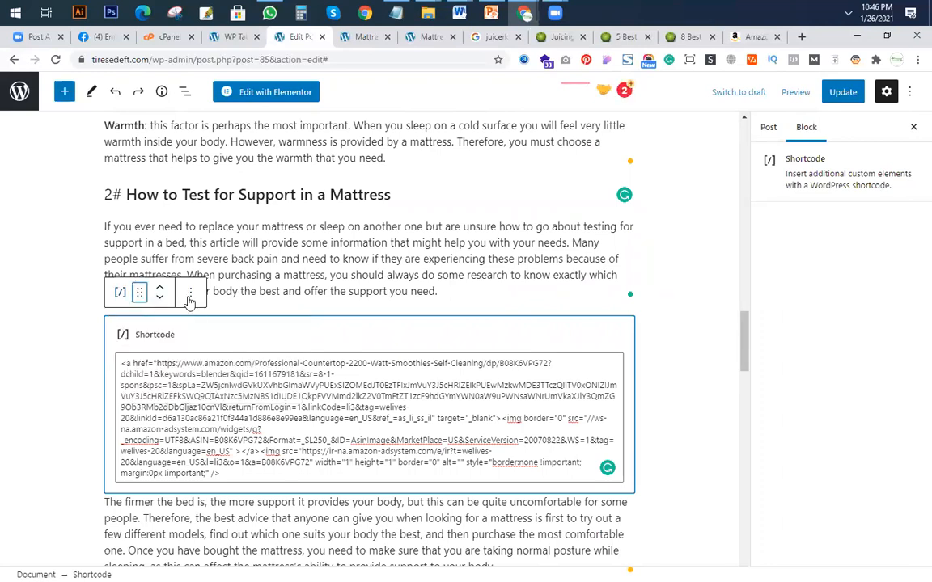
left_click(190, 292)
scroll(242, 380, "down", 3)
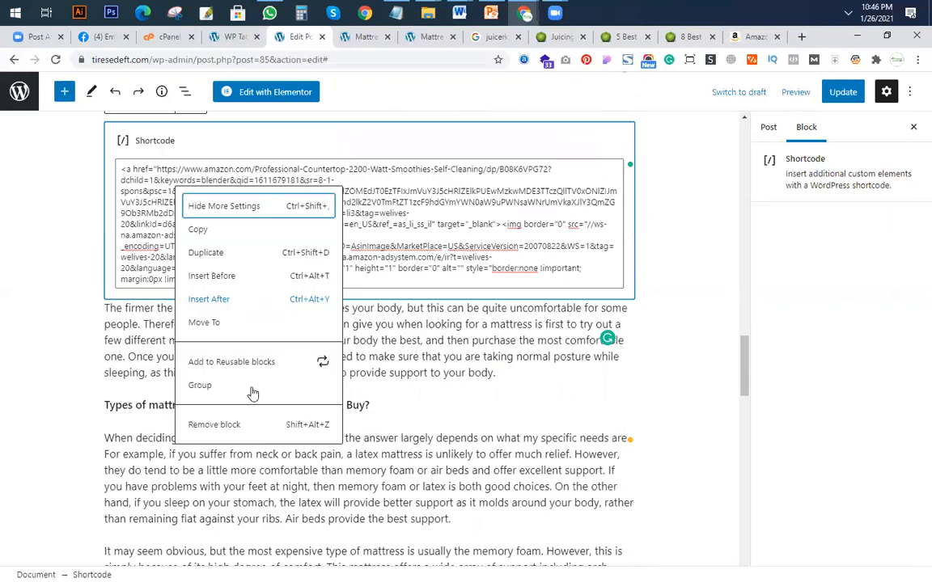
left_click(551, 179)
left_click(668, 237)
Select the Shortcode block in section 2# and update the post.
scroll(445, 299, "up", 1)
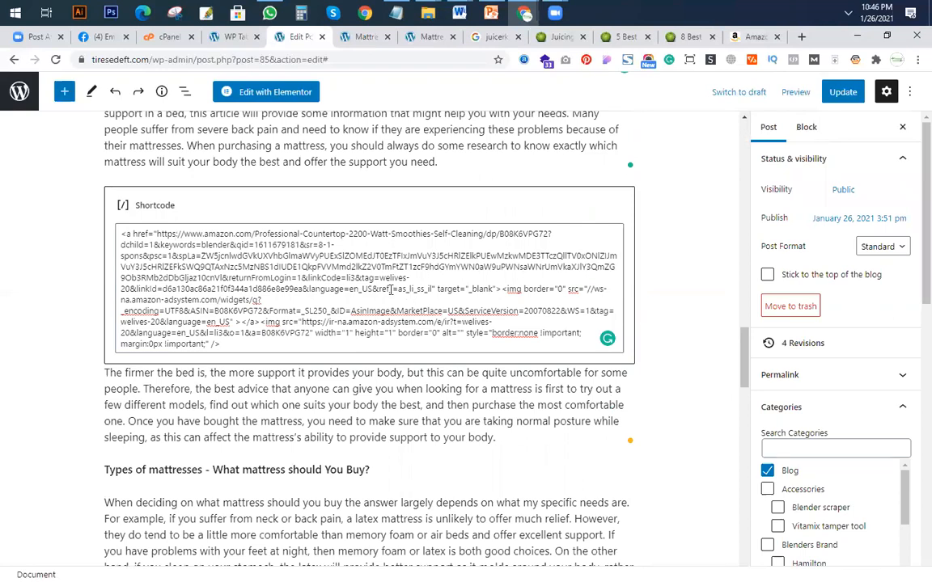
left_click(124, 192)
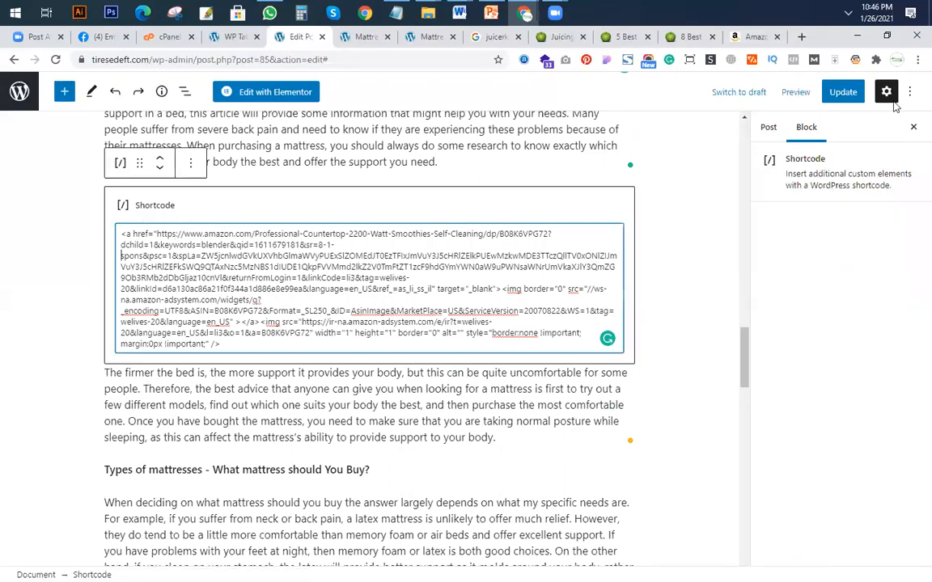
left_click(842, 92)
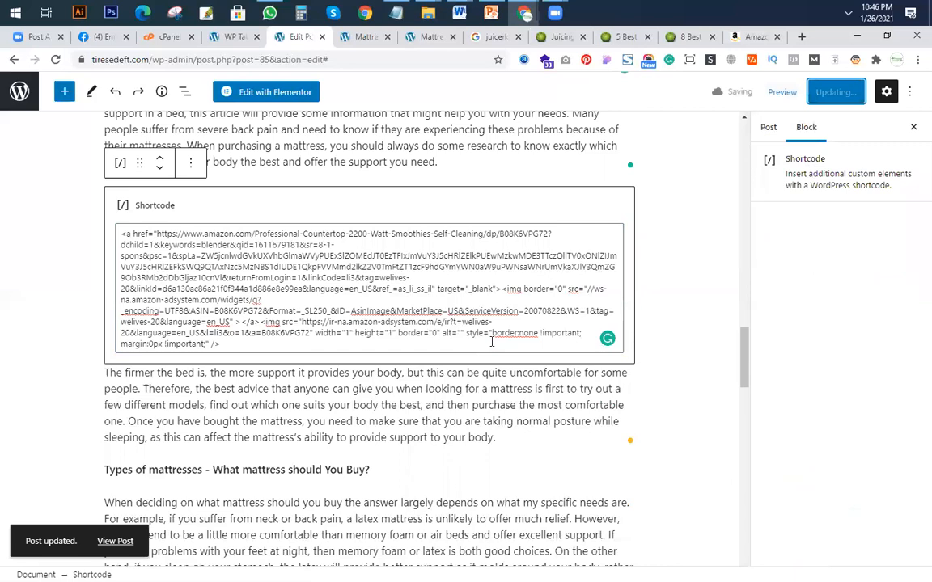
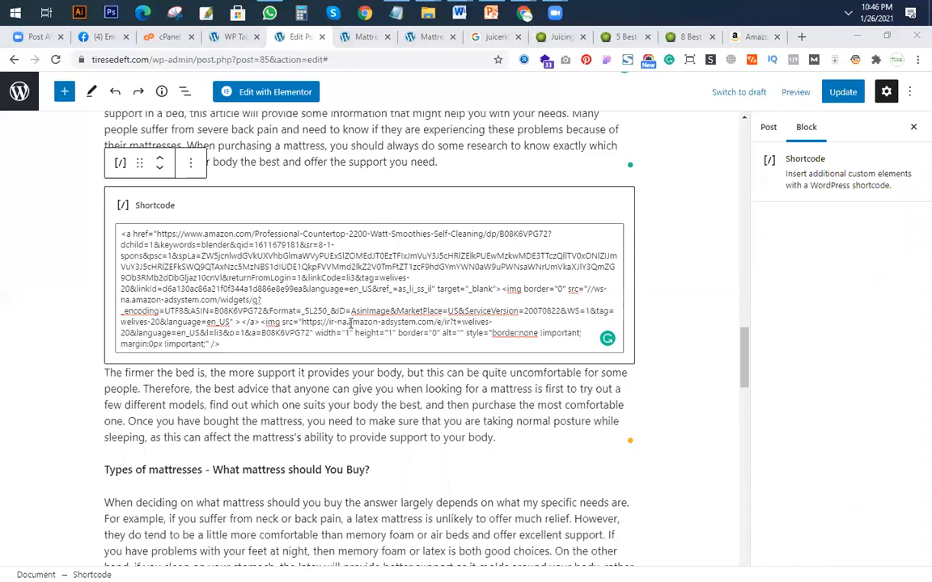
left_click(332, 333)
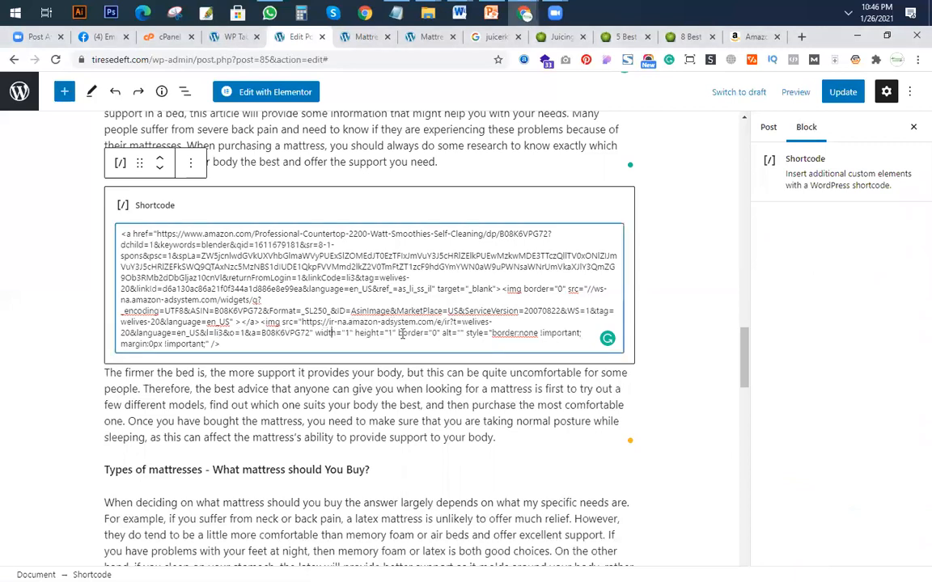
left_click(164, 344)
left_click(412, 158)
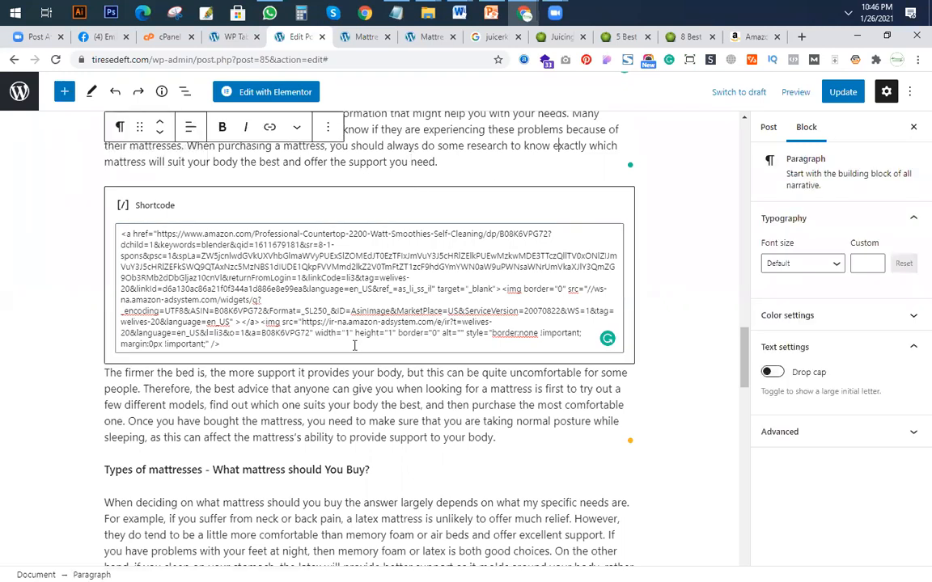
scroll(384, 419, "up", 2)
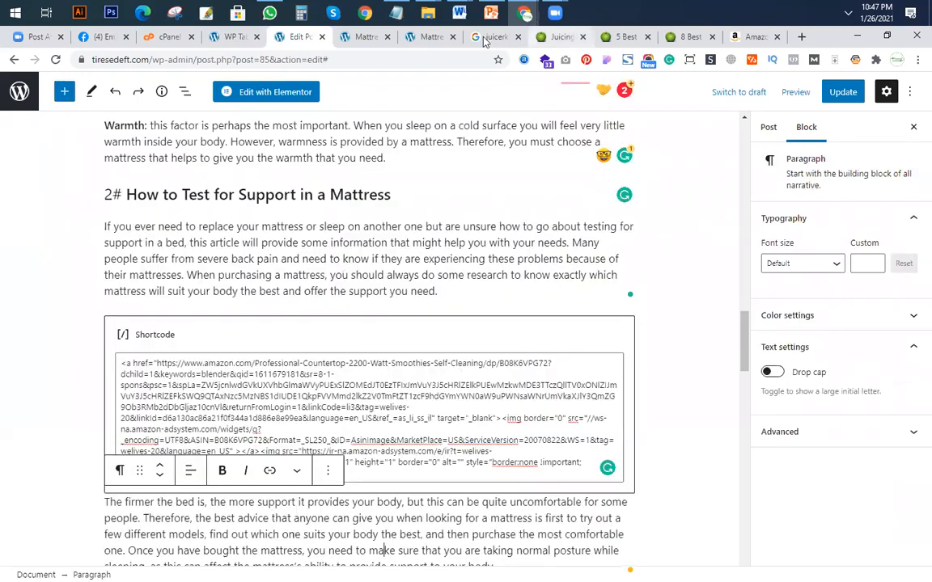
Reload the live Mattresses Guide post and check how the blender image in section 2# is displayed.
left_click(421, 42)
scroll(530, 308, "down", 10)
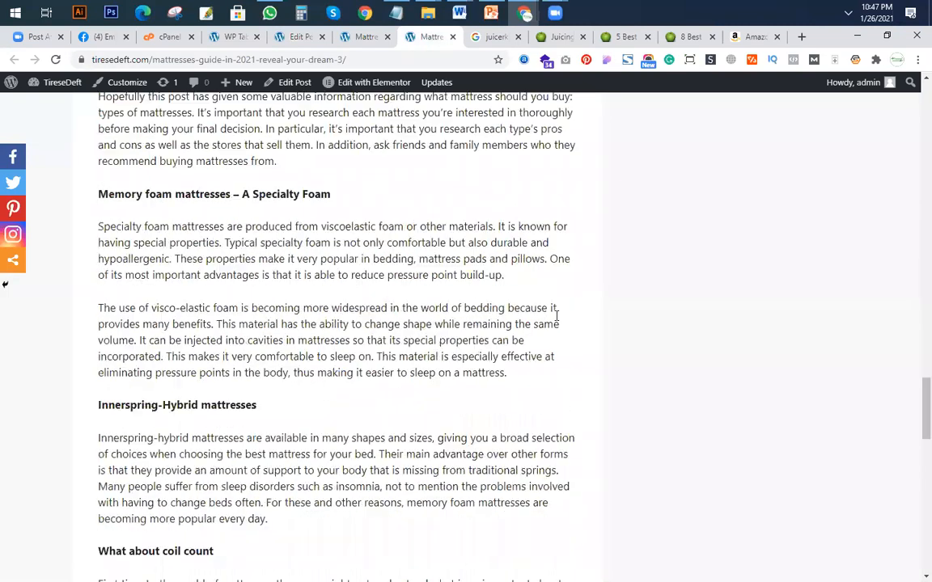
scroll(525, 317, "up", 15)
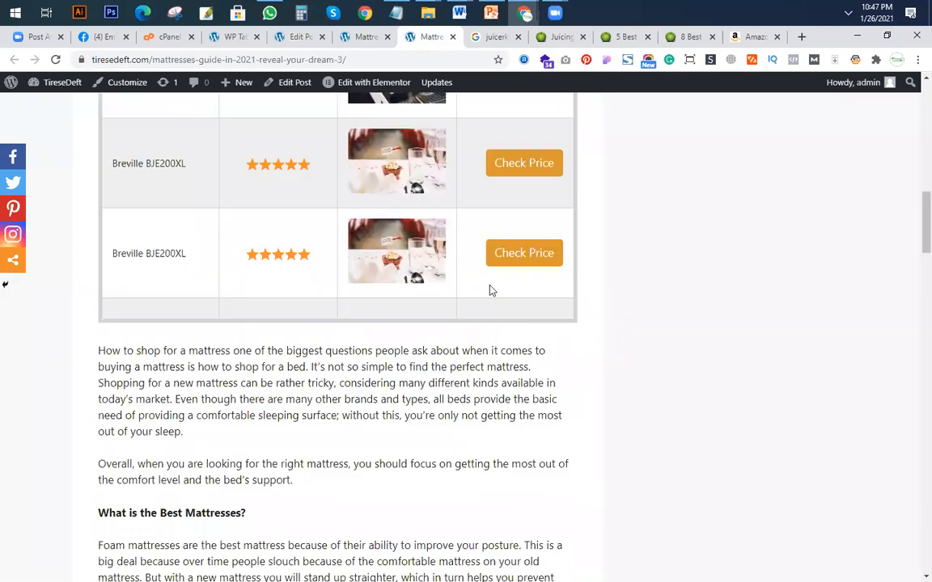
scroll(475, 301, "down", 20)
scroll(464, 303, "up", 12)
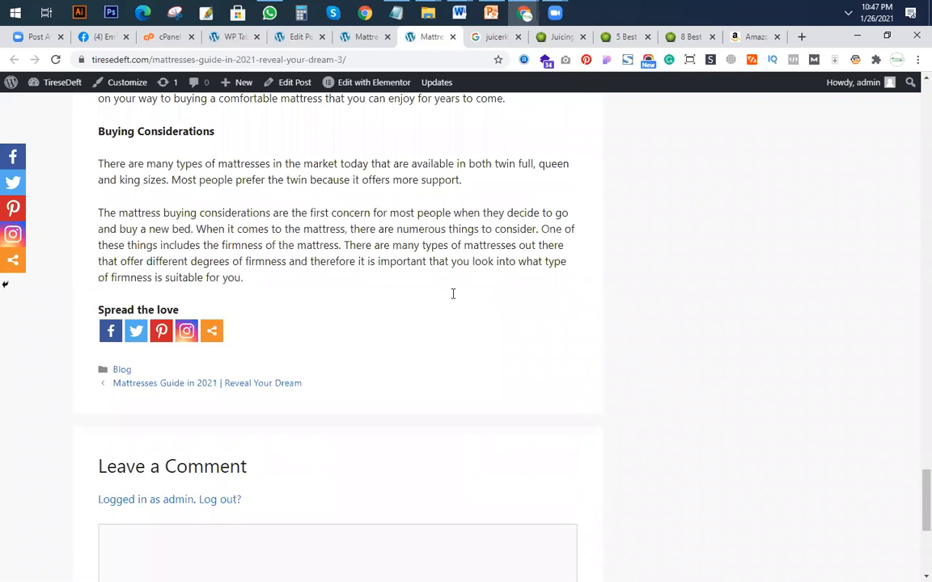
left_click(55, 59)
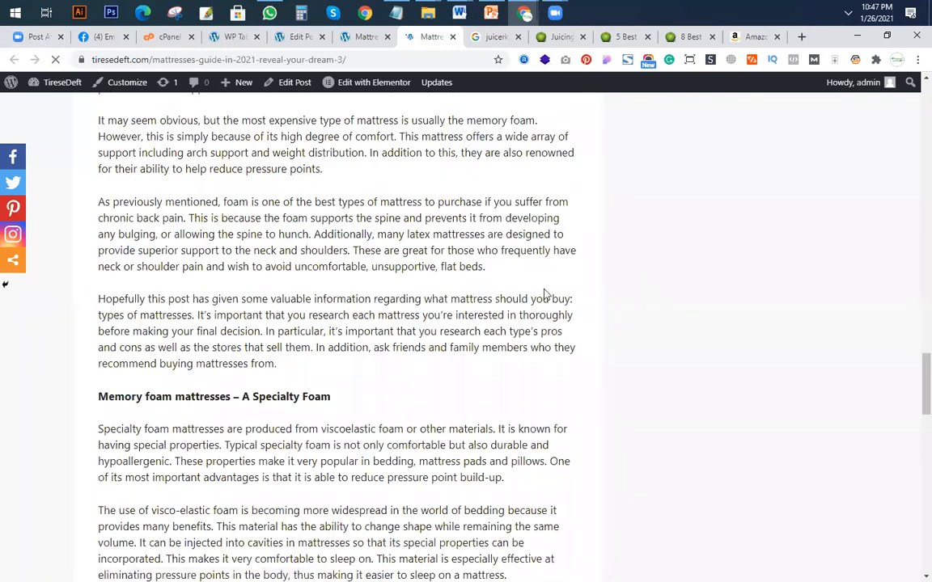
scroll(530, 316, "down", 15)
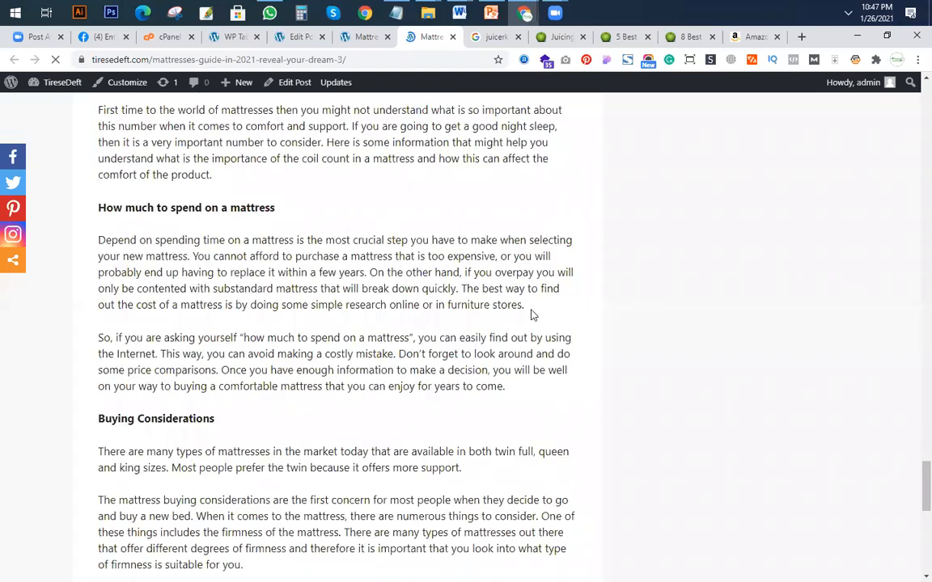
scroll(525, 300, "up", 15)
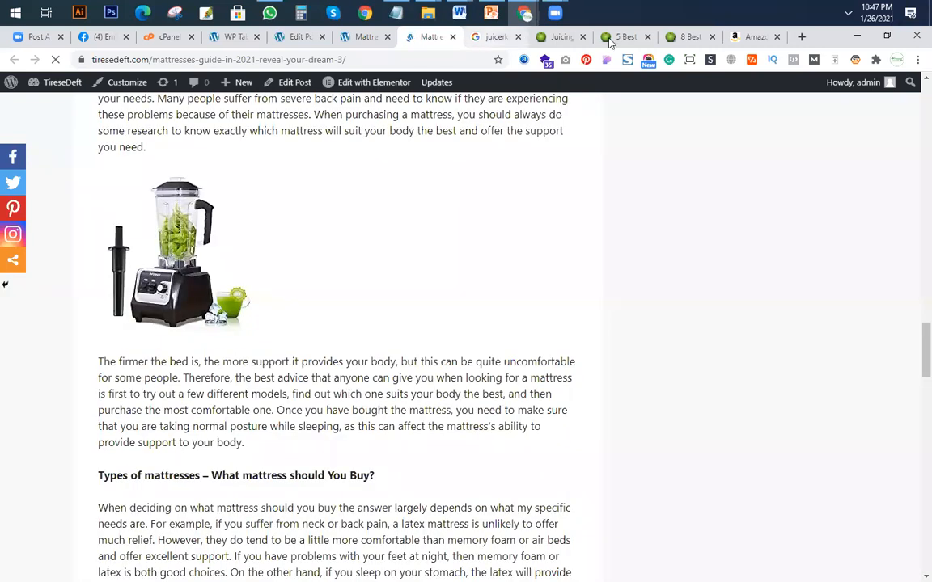
Switch to the Amazon blender page, set the SiteStripe image link to Medium size and copy its HTML.
left_click(746, 38)
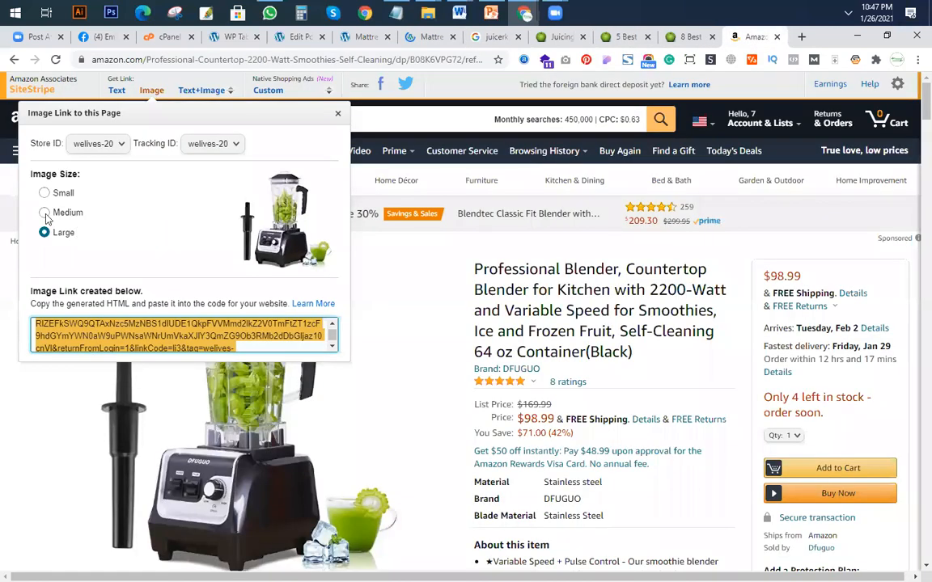
left_click(186, 351)
left_click(44, 212)
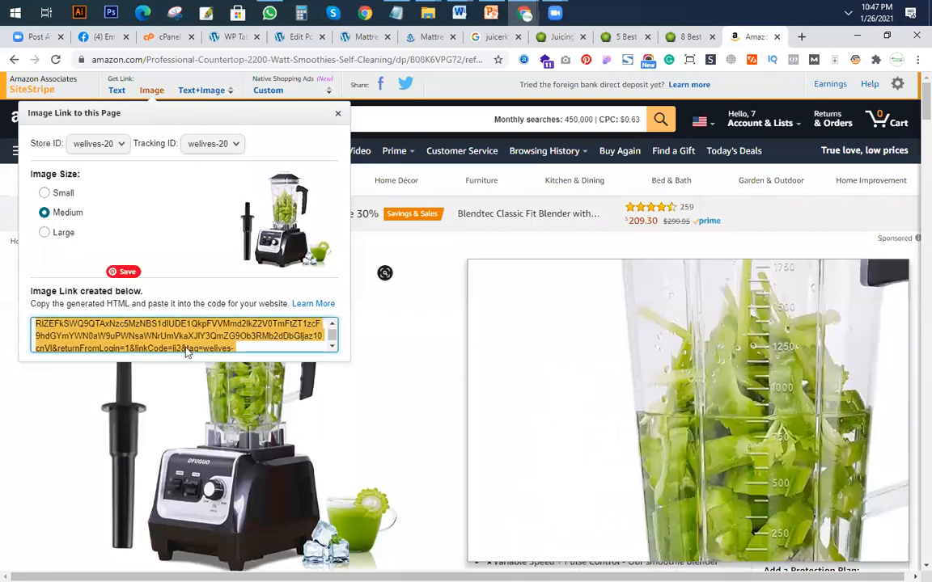
right_click(179, 338)
left_click(212, 346)
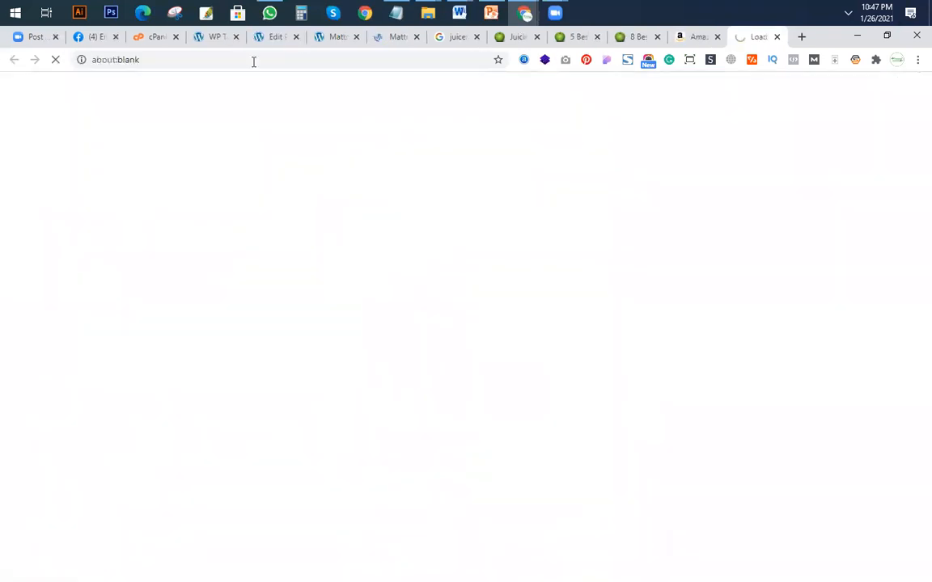
Replace the code in section 2#'s Shortcode block with the medium-size blender image HTML and update the post.
left_click(275, 37)
left_click(574, 407)
key("ctrl+a")
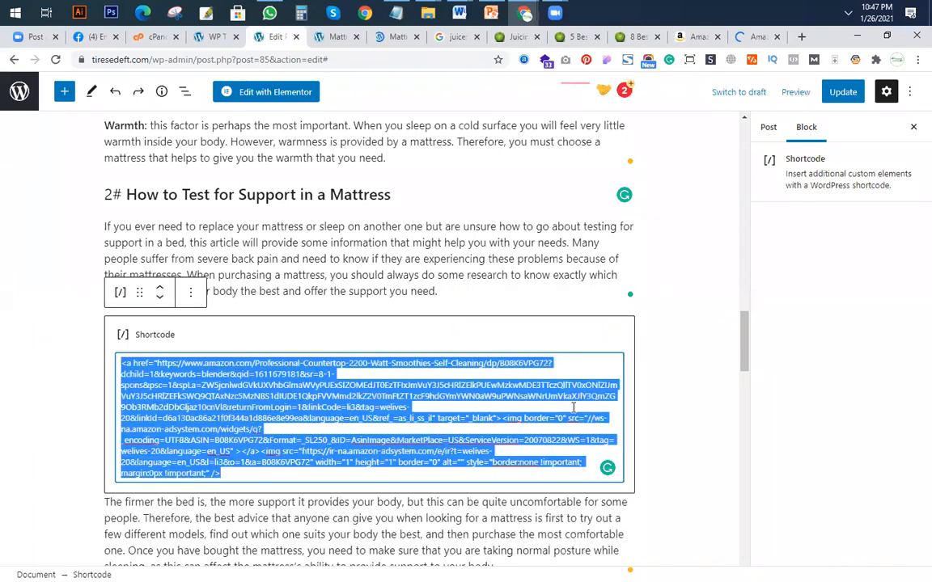
key("BackSpace")
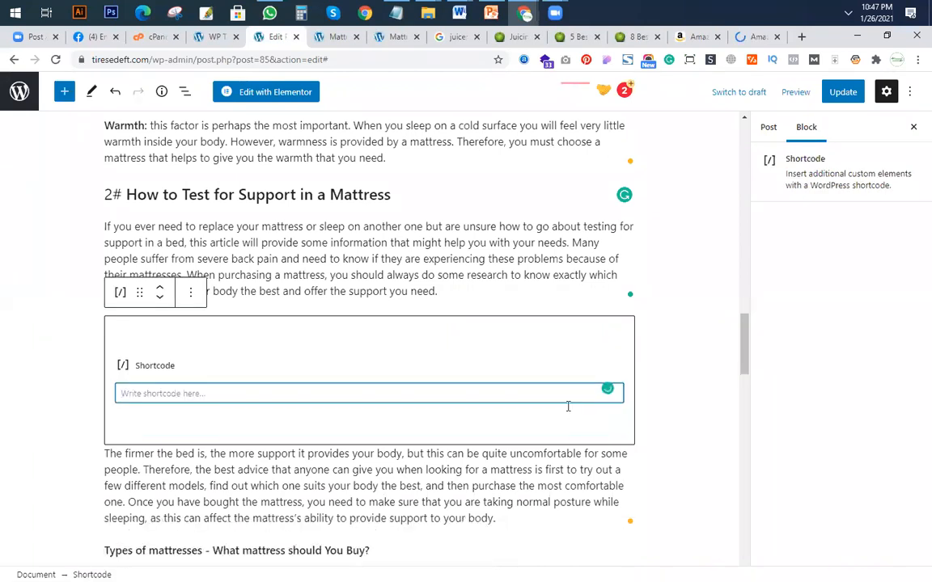
key("ctrl+v")
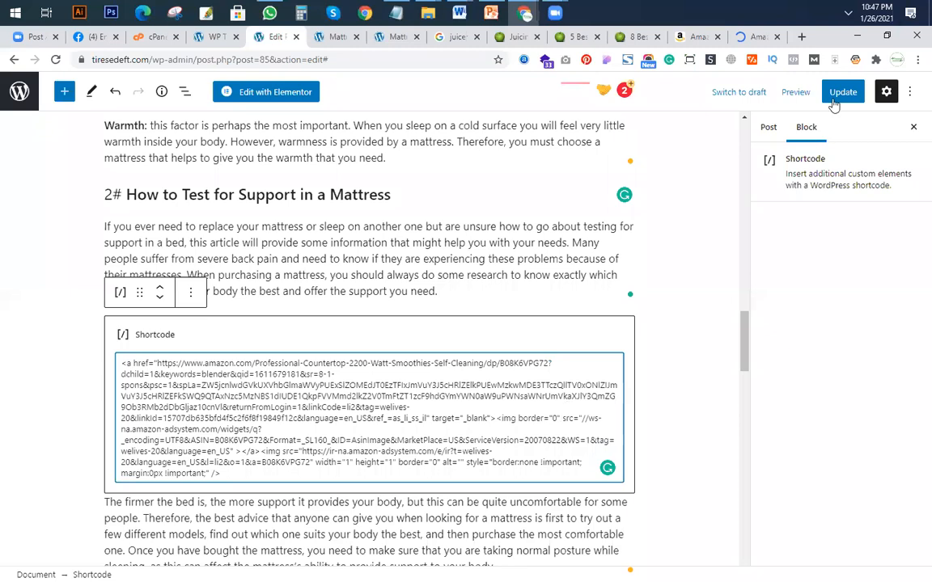
scroll(764, 215, "down", 4)
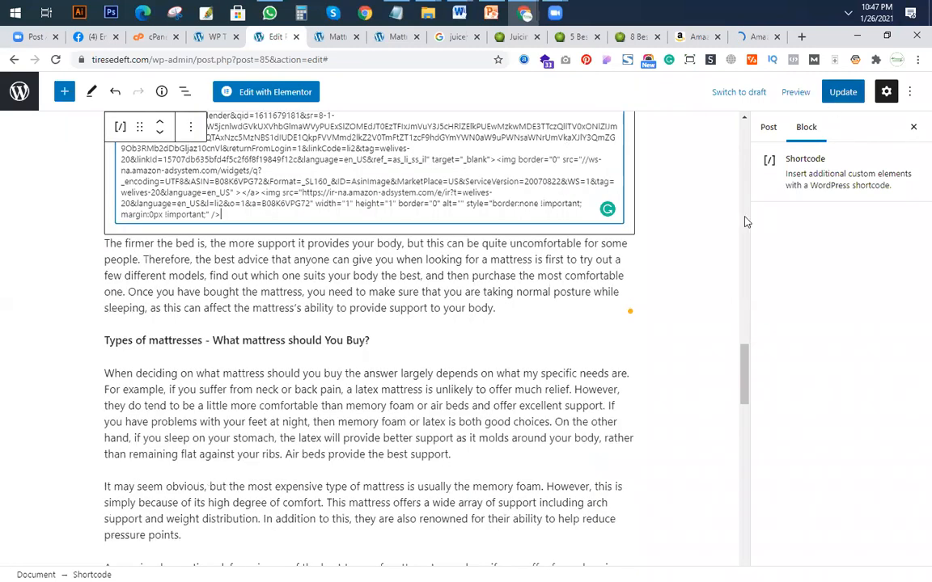
key("ctrl+s")
View the updated post and check the blender image's size and alignment in section 2#.
left_click(123, 544)
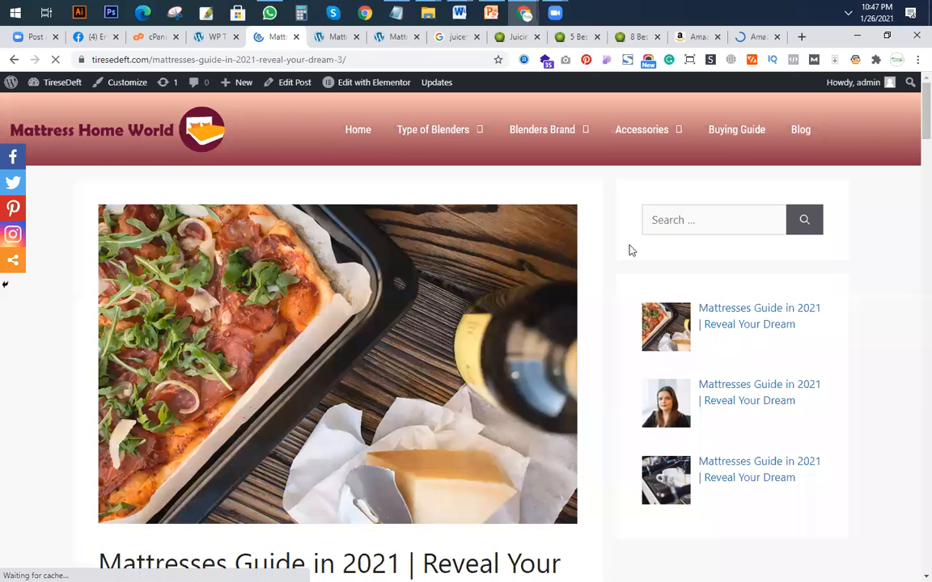
scroll(628, 250, "down", 15)
scroll(482, 458, "down", 2)
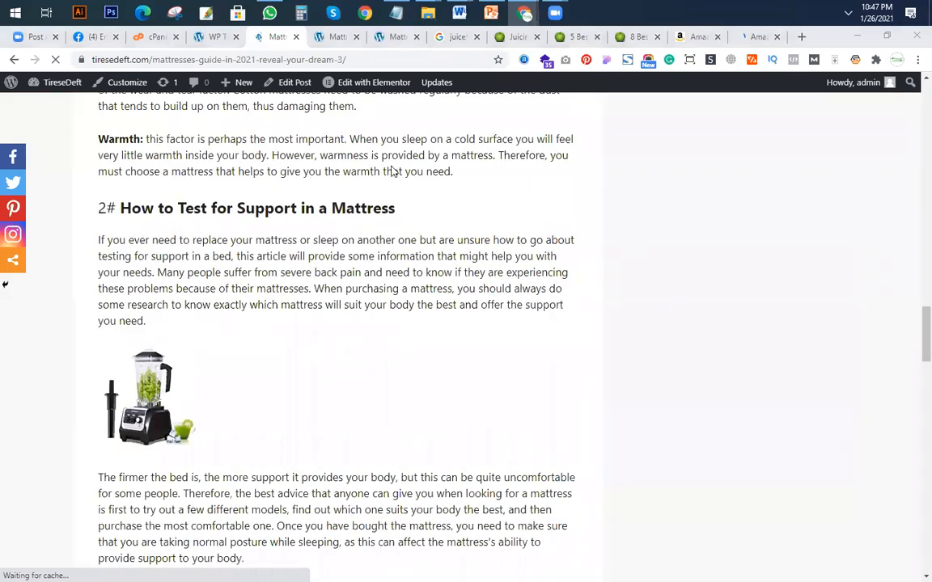
scroll(392, 171, "down", 5)
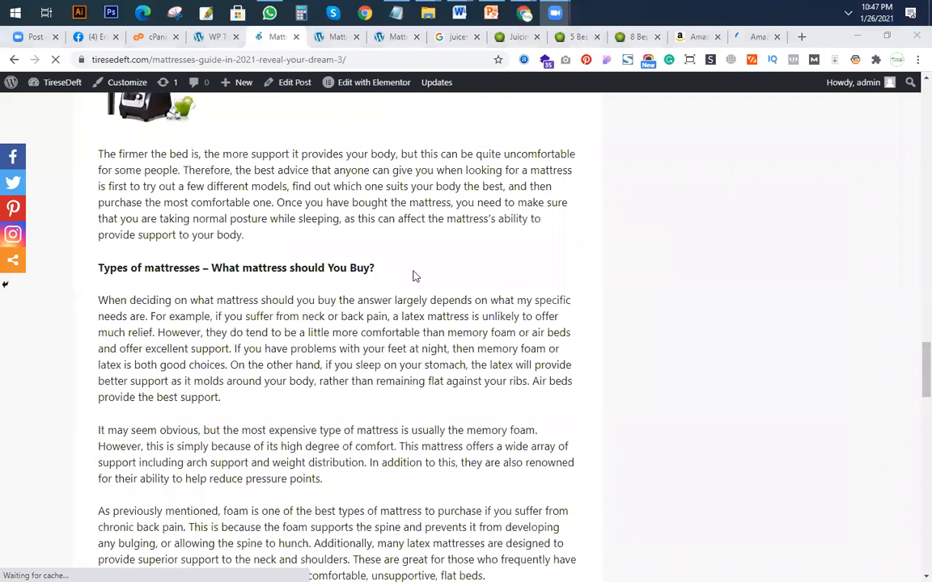
scroll(218, 55, "down", 6)
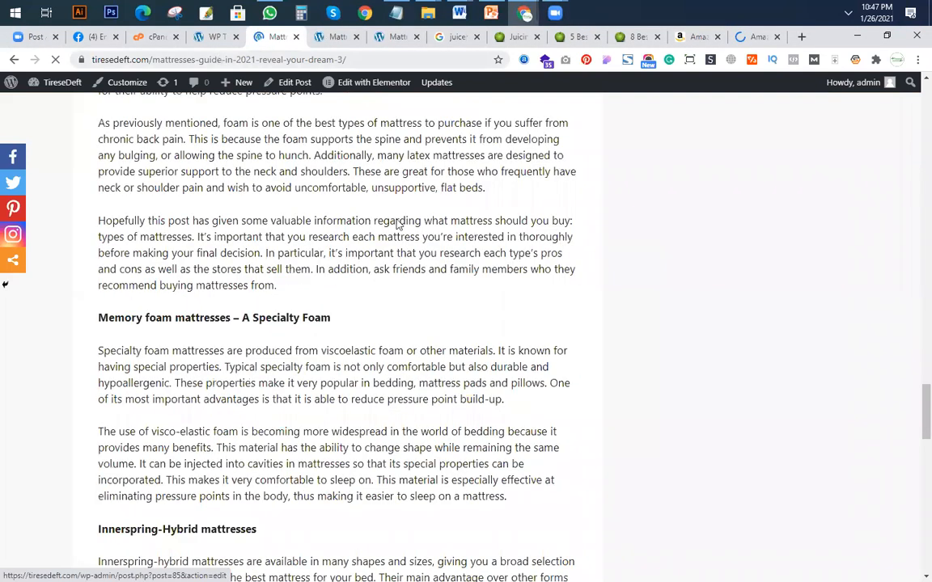
Close the WP Table Builder tab and the two extra Mattresses Guide preview tabs.
key("ctrl+Page_Up")
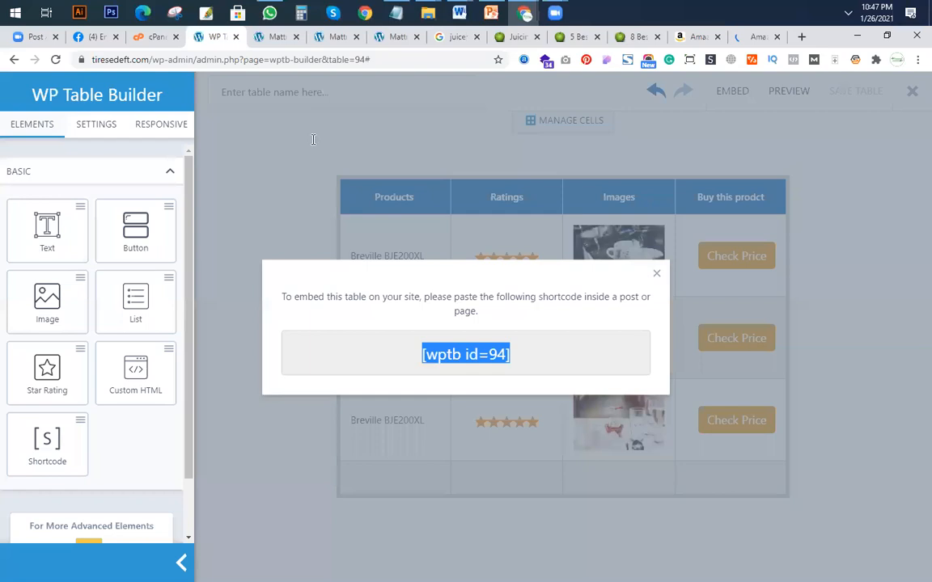
key("ctrl+w")
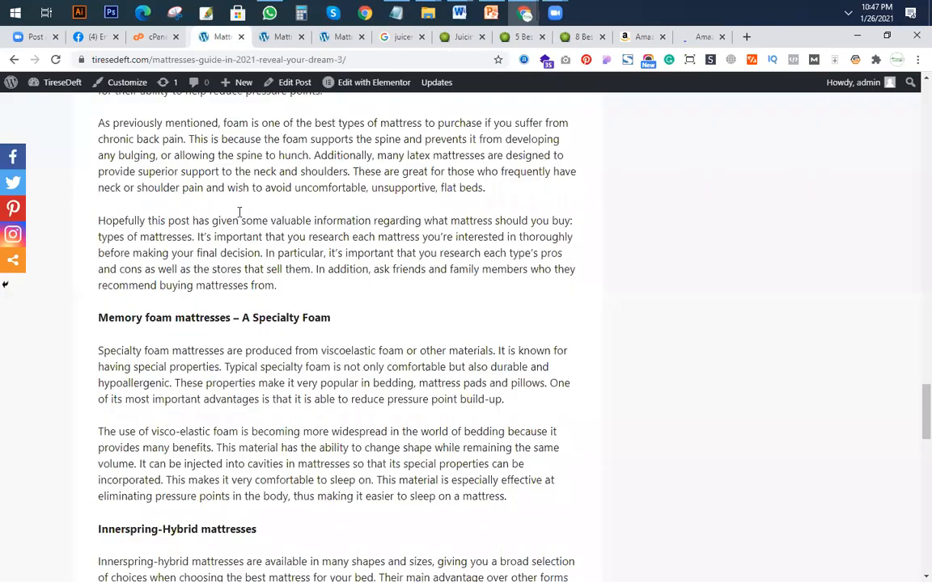
left_click(280, 37)
scroll(299, 154, "down", 4)
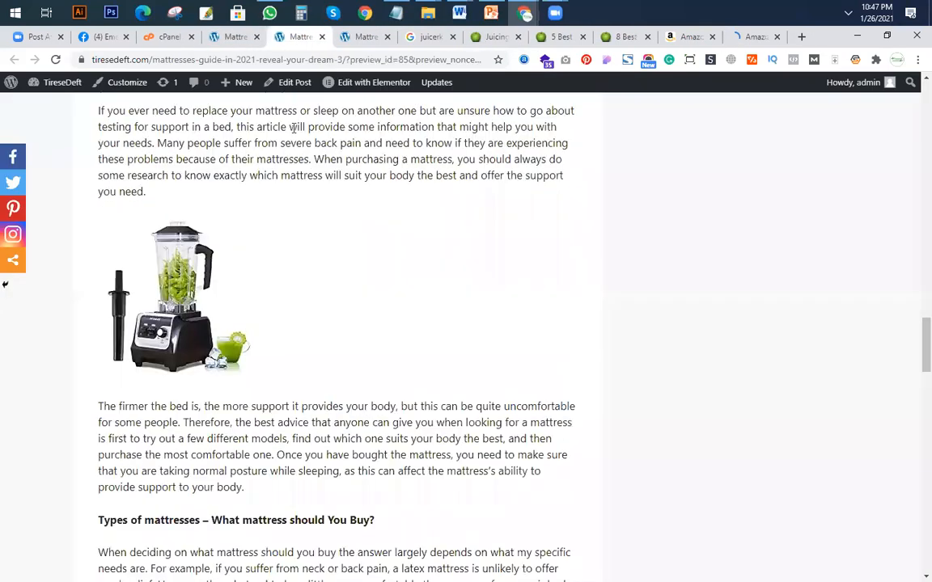
scroll(244, 87, "up", 3)
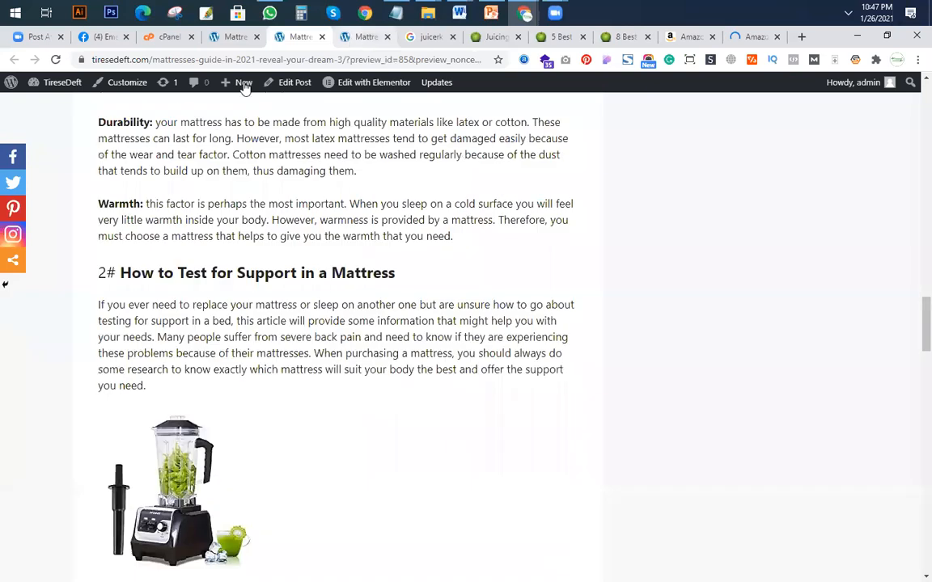
key("ctrl+Tab")
left_click(322, 37)
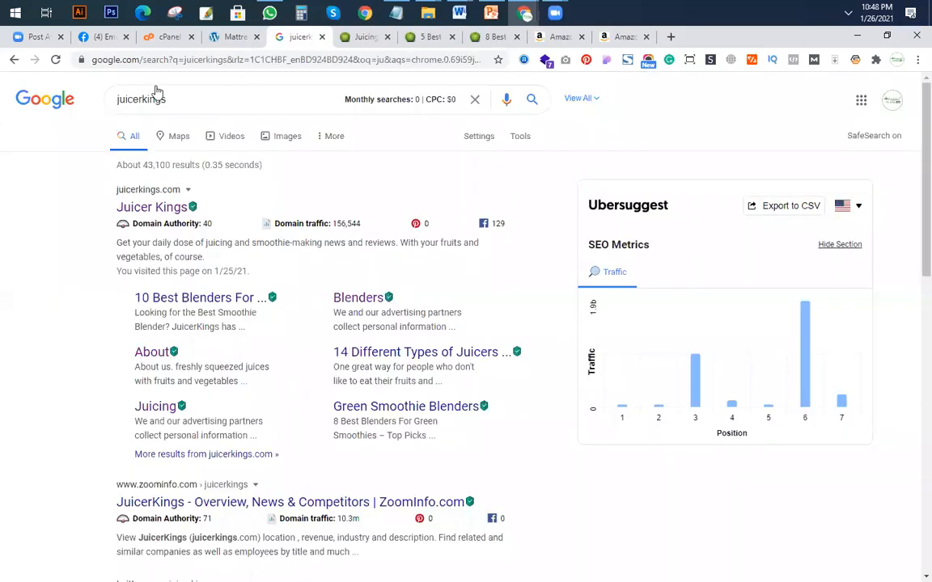
Reopen the Mattresses Guide post for editing and remove the blender image Shortcode block from section 2#.
key("ctrl+shift+Tab")
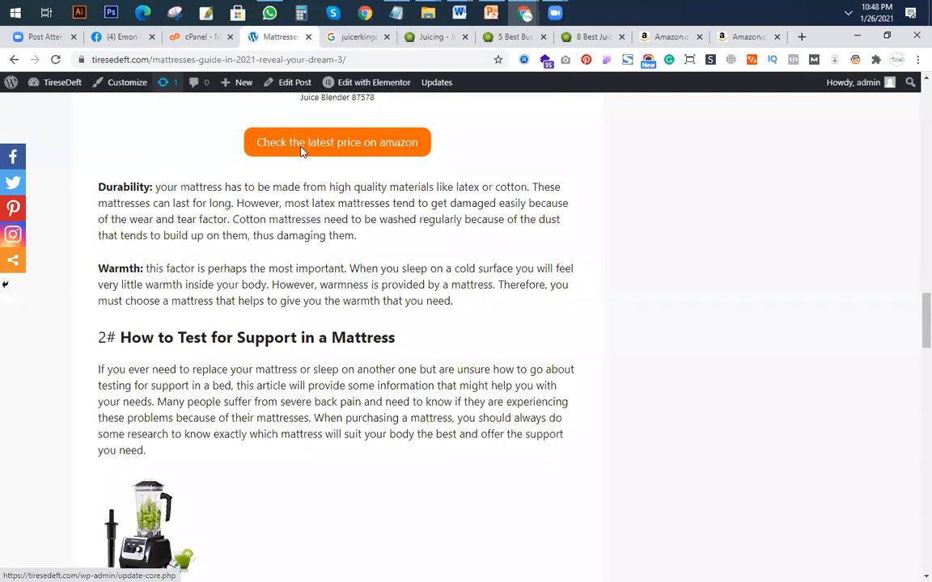
scroll(301, 152, "up", 2)
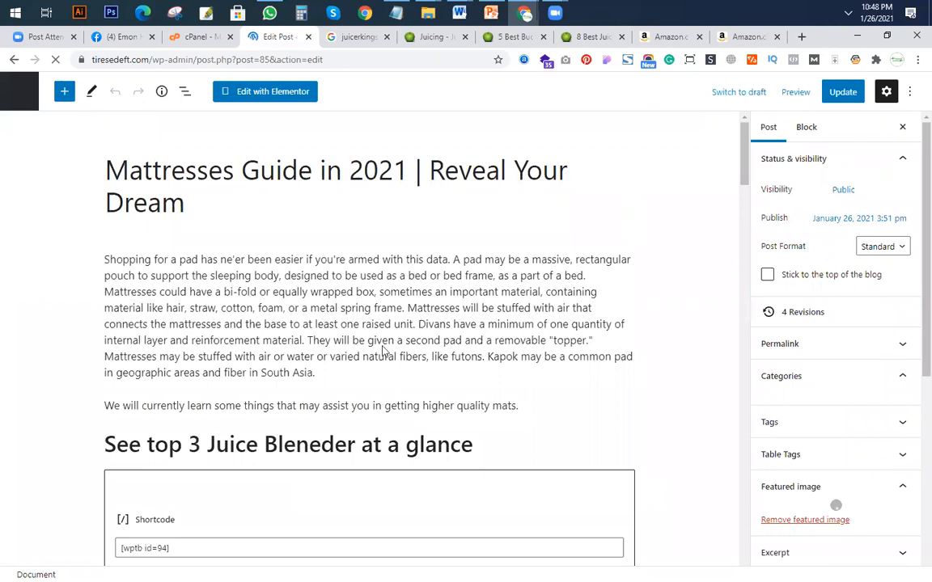
scroll(364, 369, "down", 3)
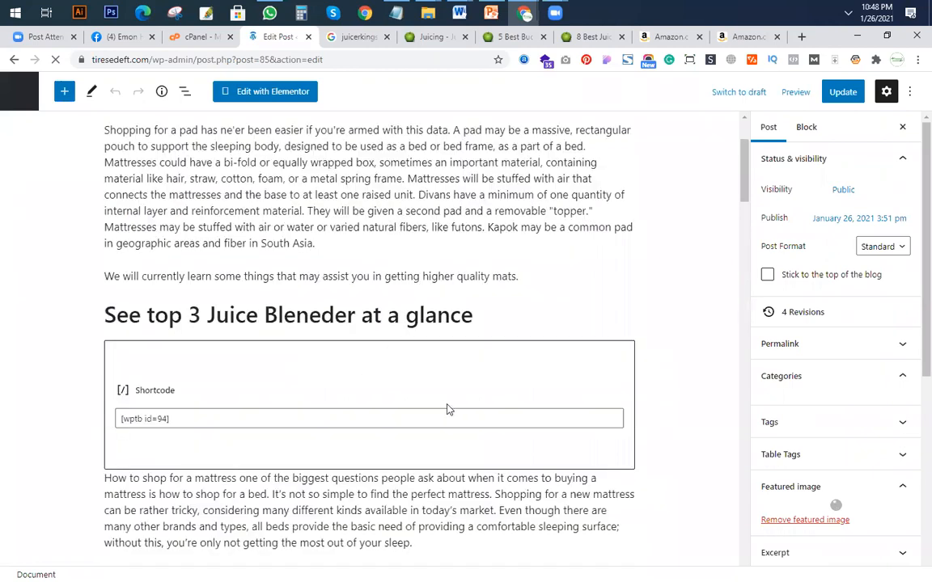
scroll(372, 392, "down", 3)
scroll(372, 392, "down", 5)
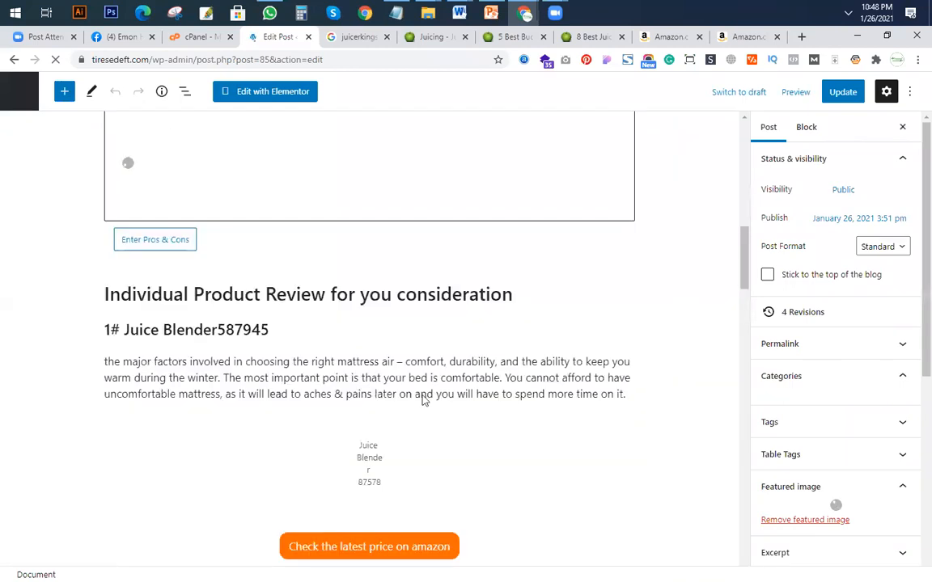
scroll(404, 317, "down", 8)
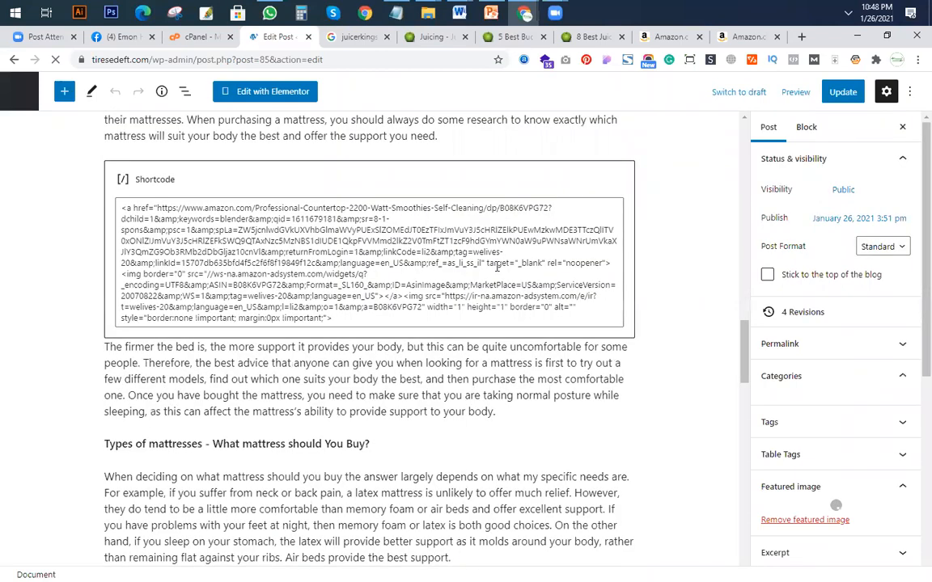
left_click(607, 414)
scroll(609, 418, "up", 2)
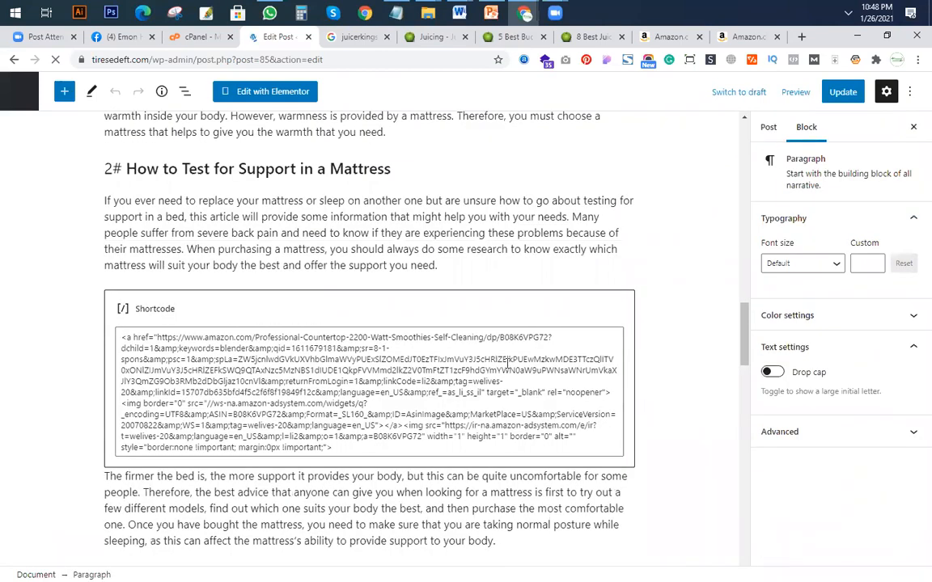
left_click(458, 265)
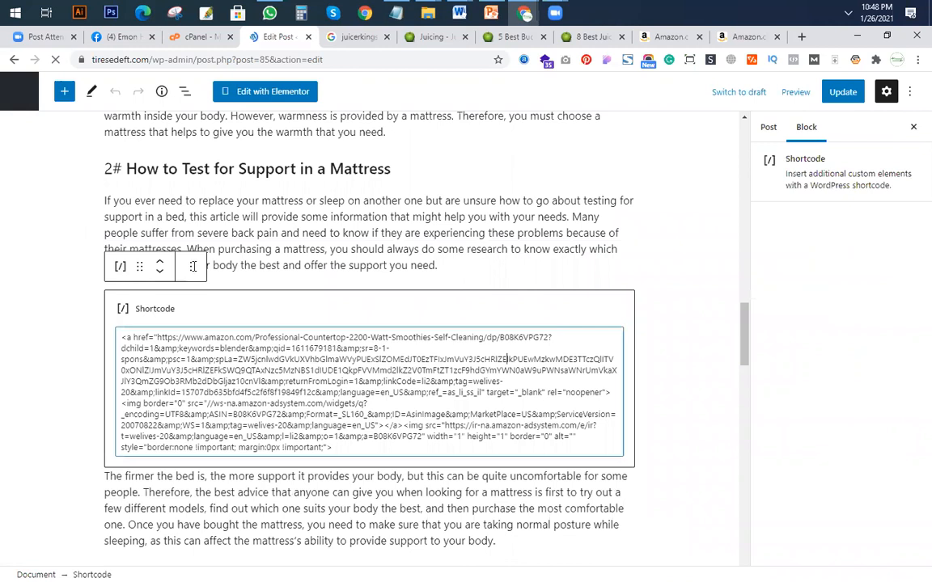
left_click(173, 316)
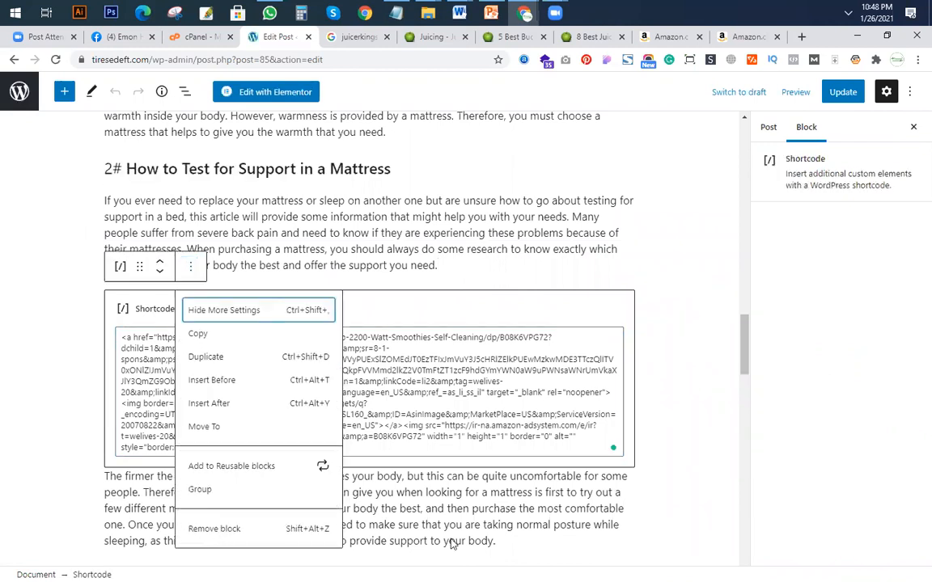
key("shift+alt+z")
Insert a Columns block with the 33 / 33 / 33 layout below section 2#'s second paragraph.
left_click(513, 361)
key("Return")
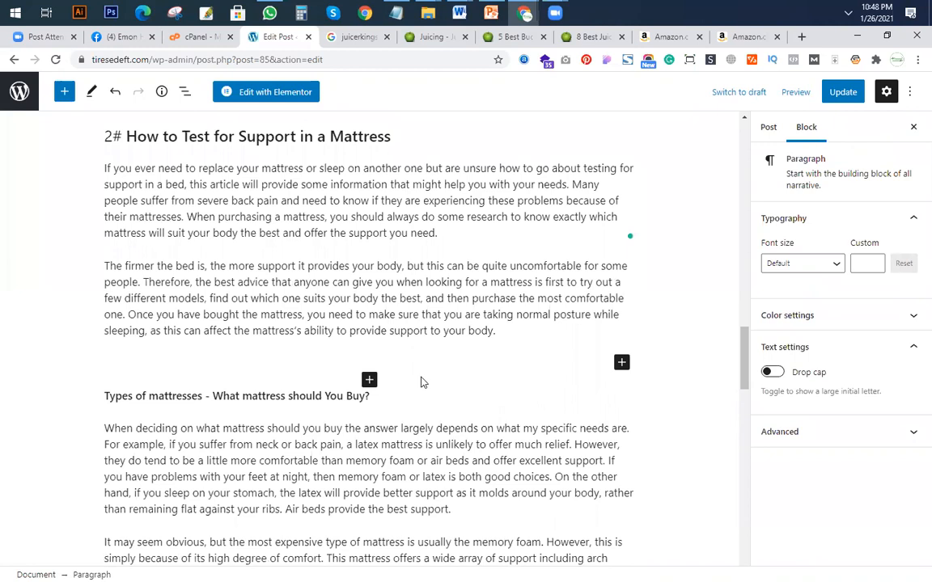
left_click(621, 362)
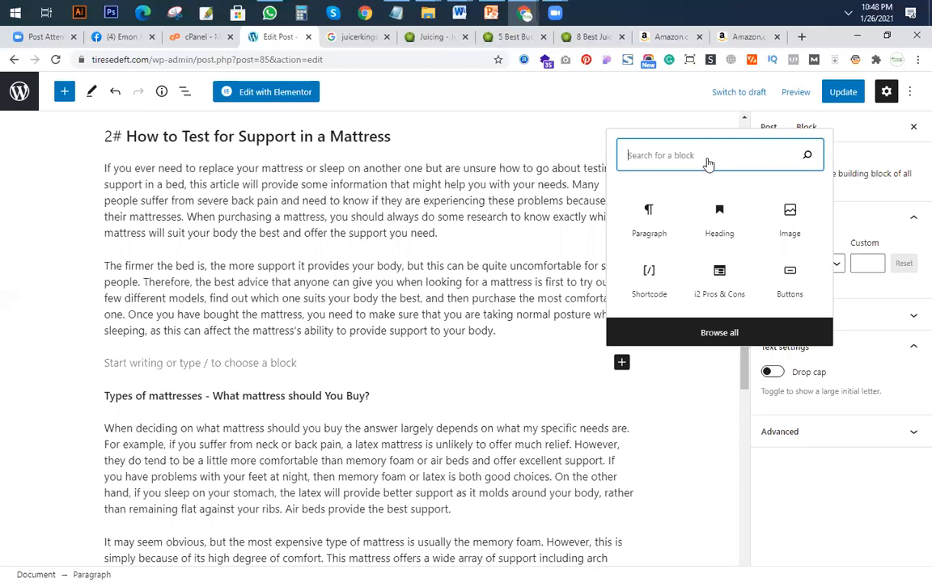
scroll(708, 162, "down", 2)
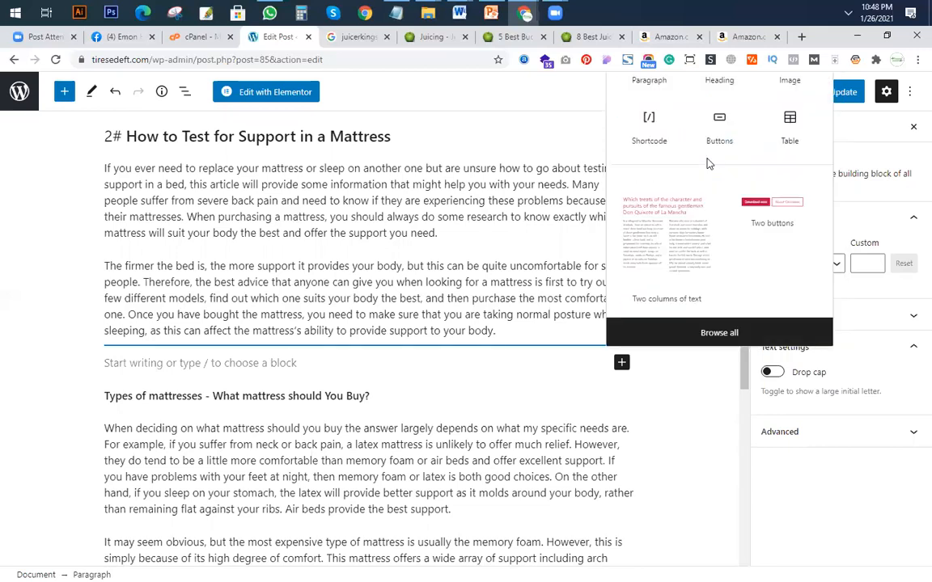
type("col")
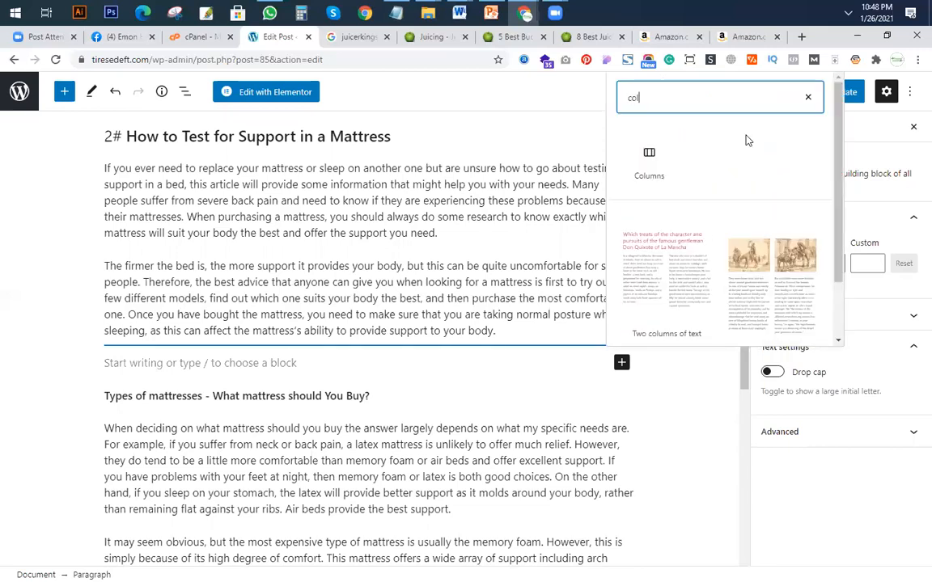
left_click(649, 162)
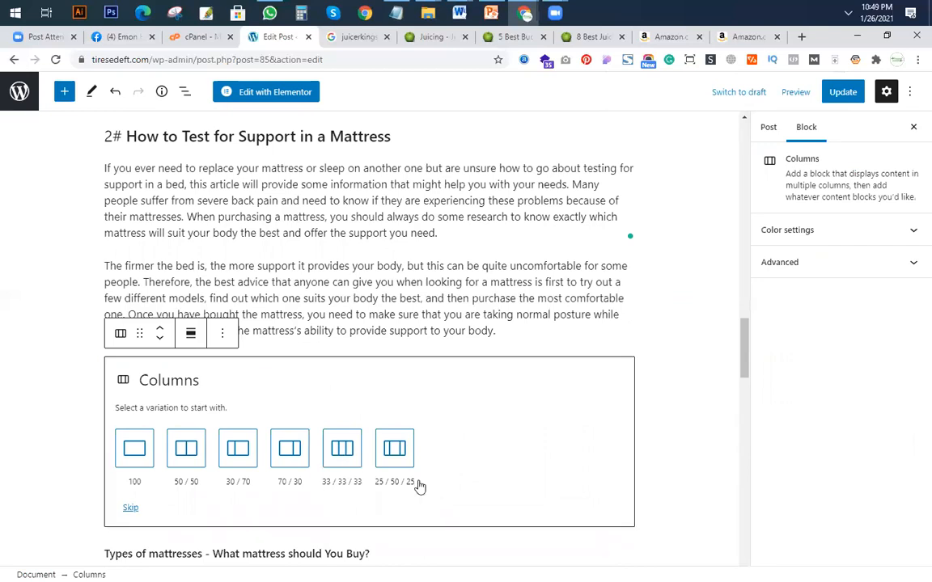
left_click(341, 448)
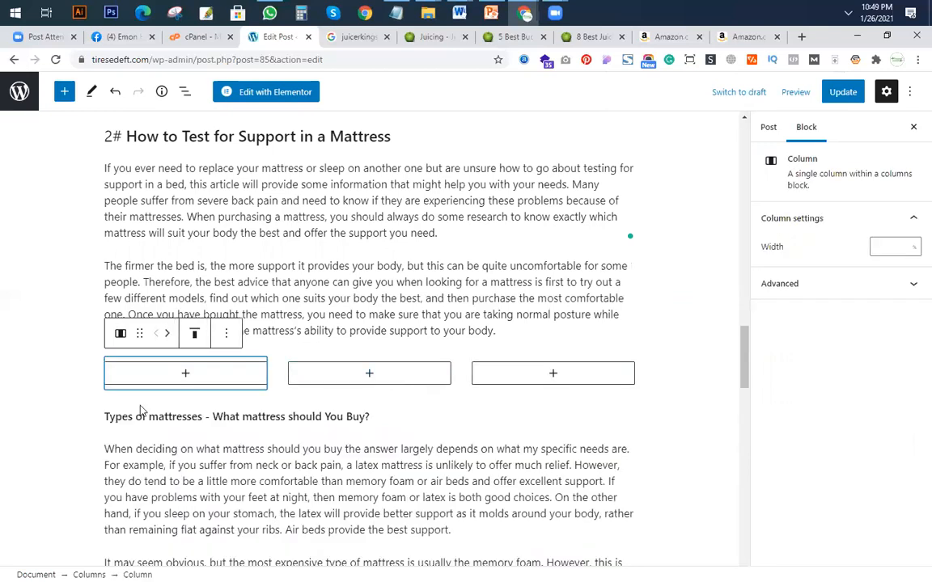
Add a Shortcode block to the middle column, paste the blender image HTML into it and update the post.
left_click(370, 374)
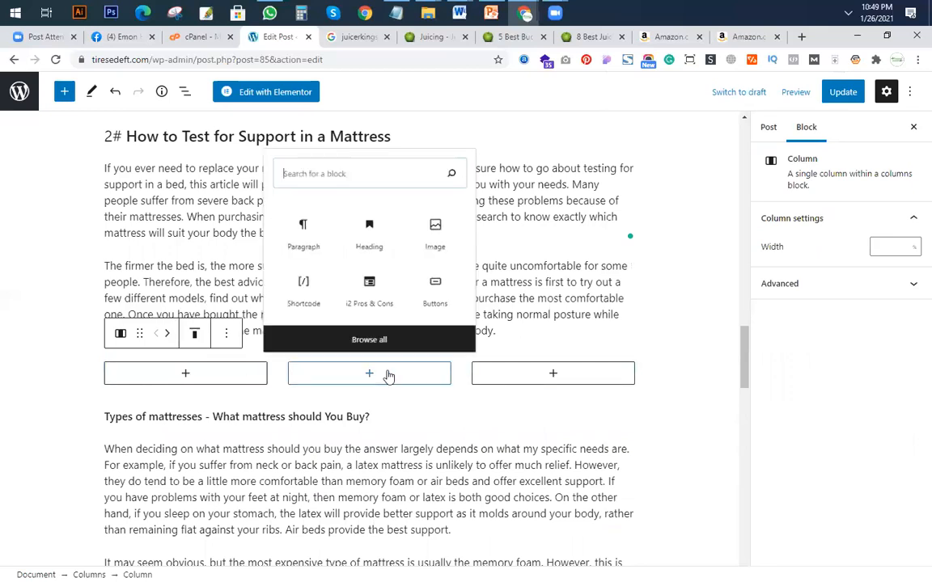
left_click(295, 283)
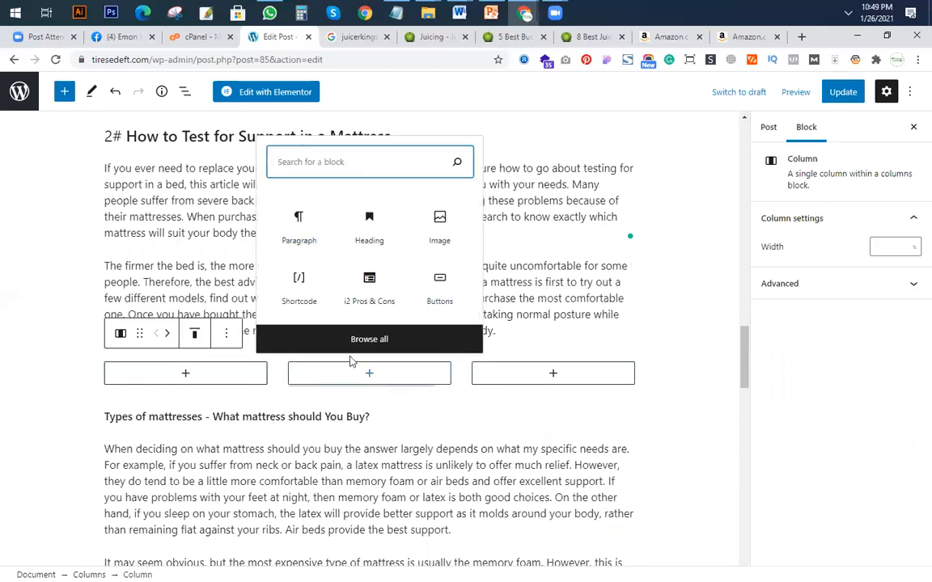
left_click(301, 285)
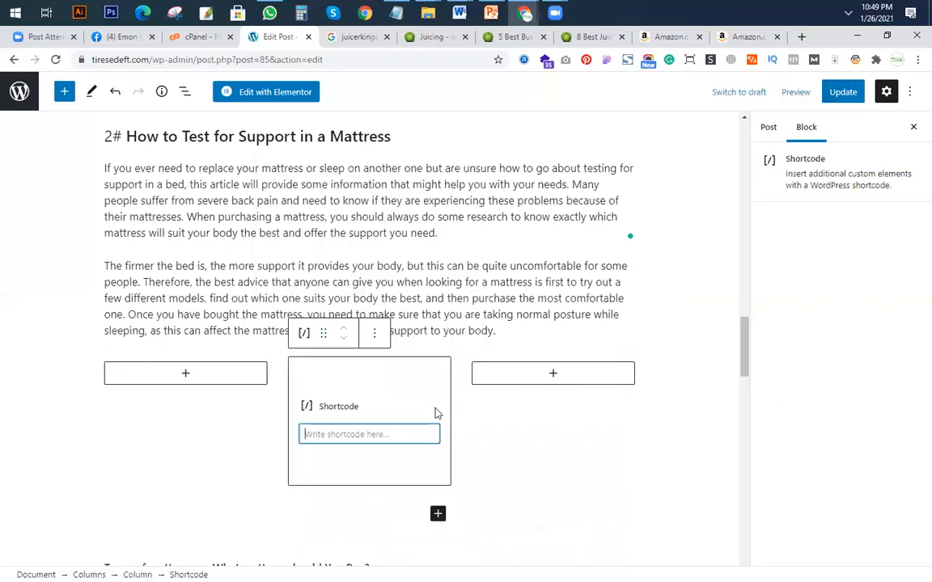
key("ctrl+v")
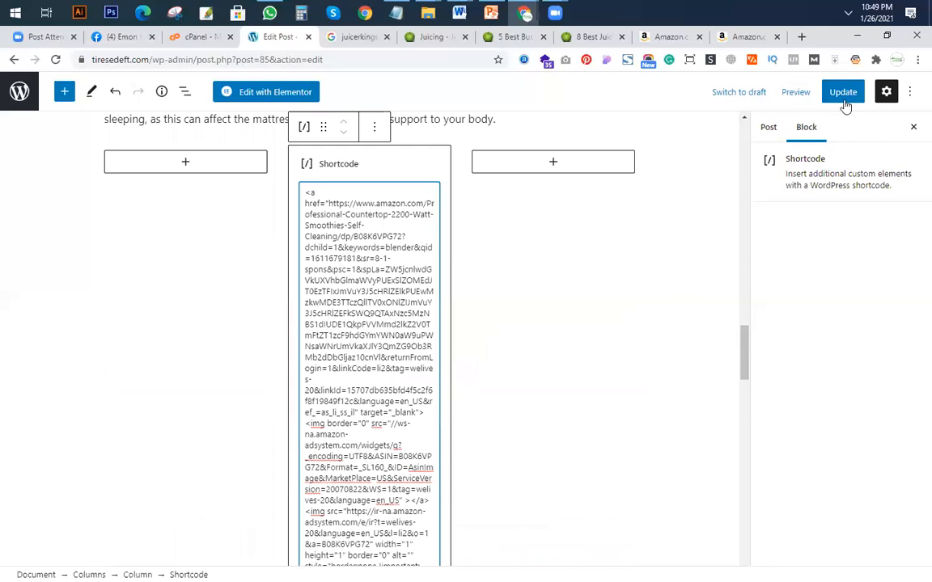
left_click(841, 91)
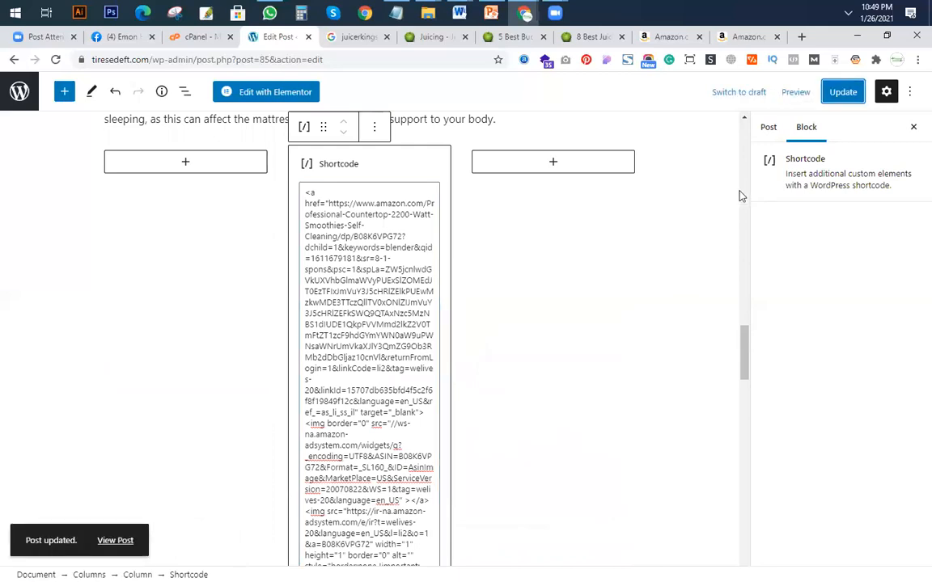
View the updated post and check the blender image's centring below section 2#'s text.
left_click(120, 542)
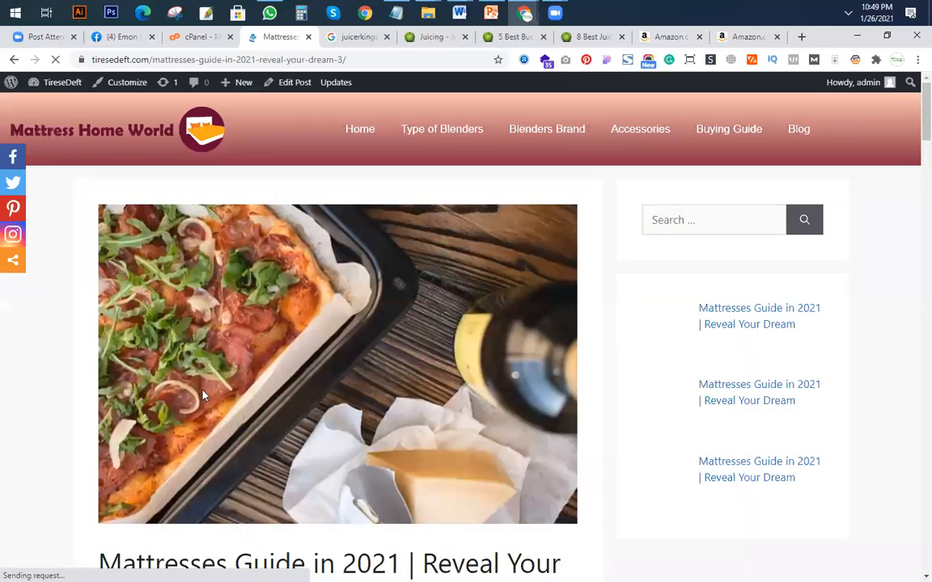
scroll(335, 372, "down", 3)
scroll(340, 377, "down", 5)
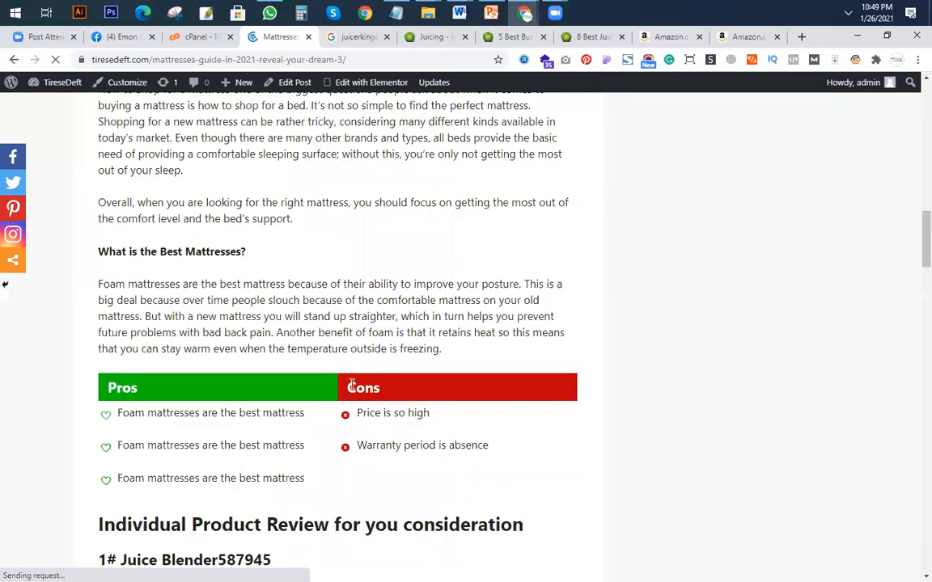
scroll(352, 386, "down", 10)
scroll(432, 389, "down", 5)
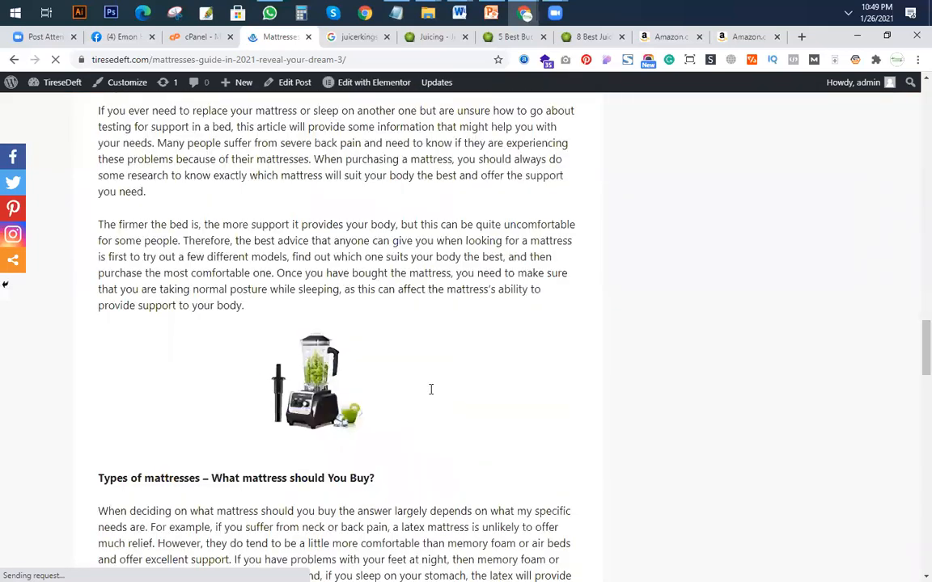
scroll(432, 389, "down", 1)
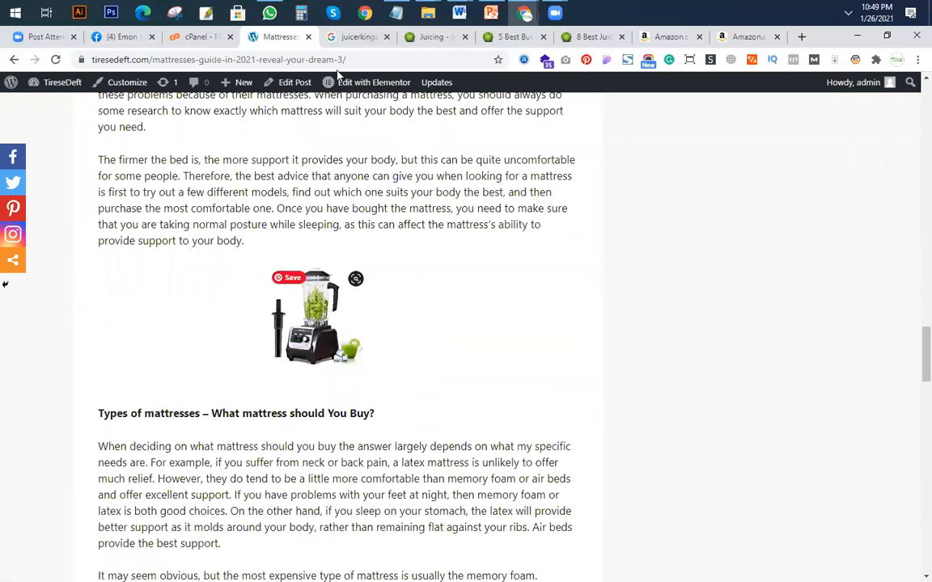
Reopen the Mattresses Guide post for editing and select the empty first column beside section 2#'s Shortcode block.
left_click(297, 88)
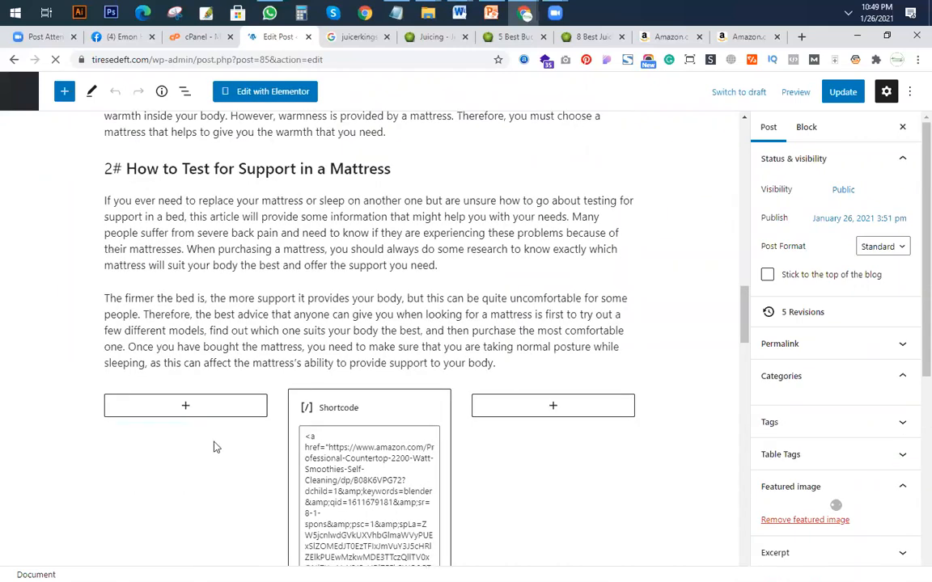
left_click(532, 459)
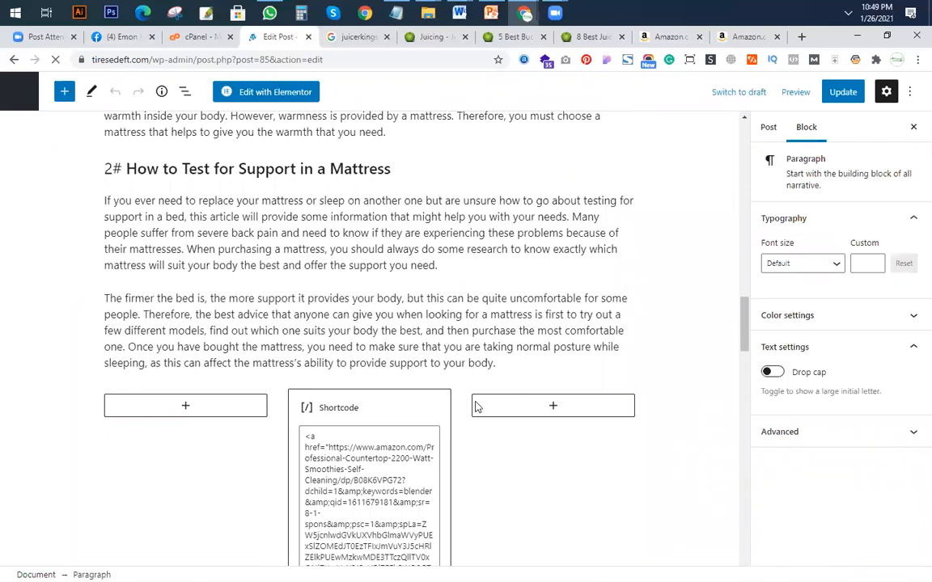
scroll(496, 166, "down", 3)
left_click(496, 196)
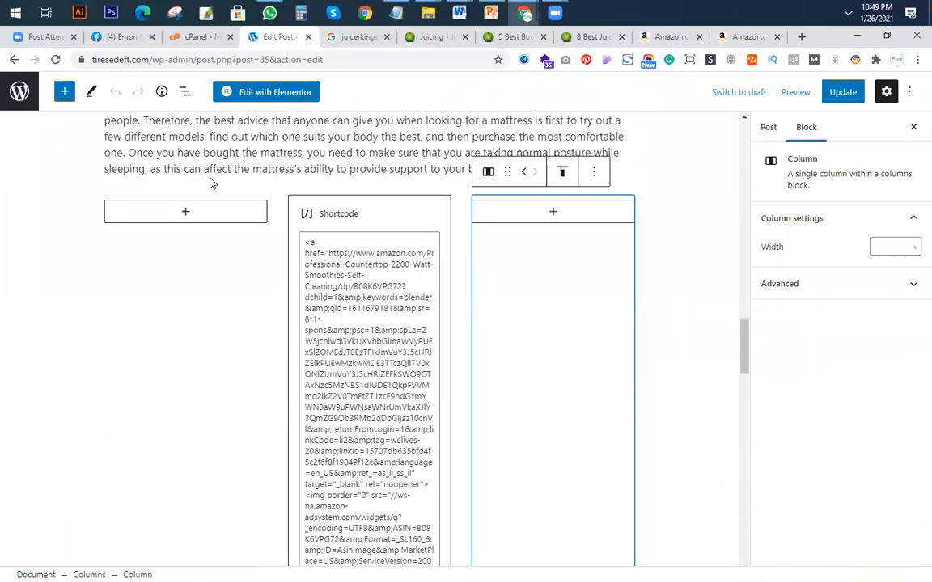
left_click(283, 218)
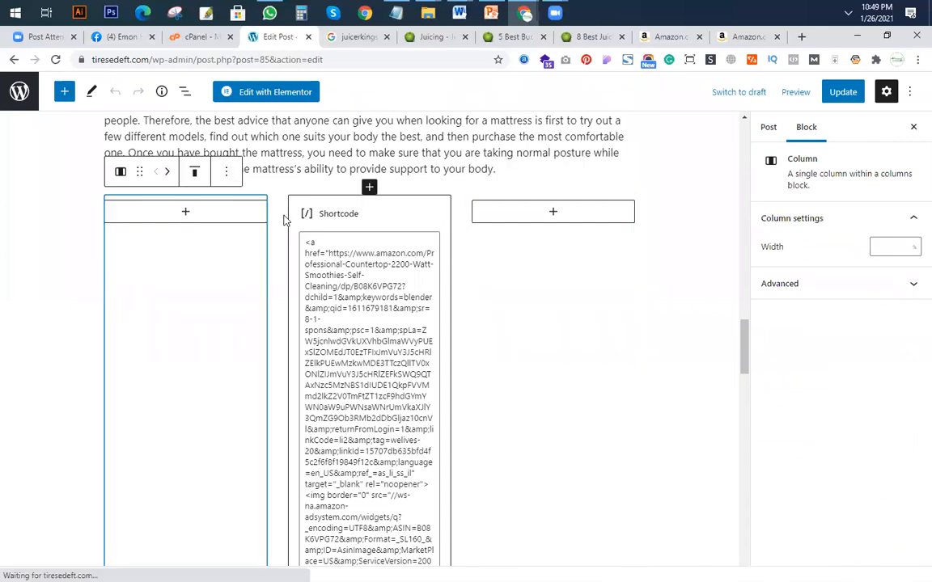
Try to copy section 2#'s second paragraph block to below the paragraph starting "As previously mentioned".
left_click(320, 136)
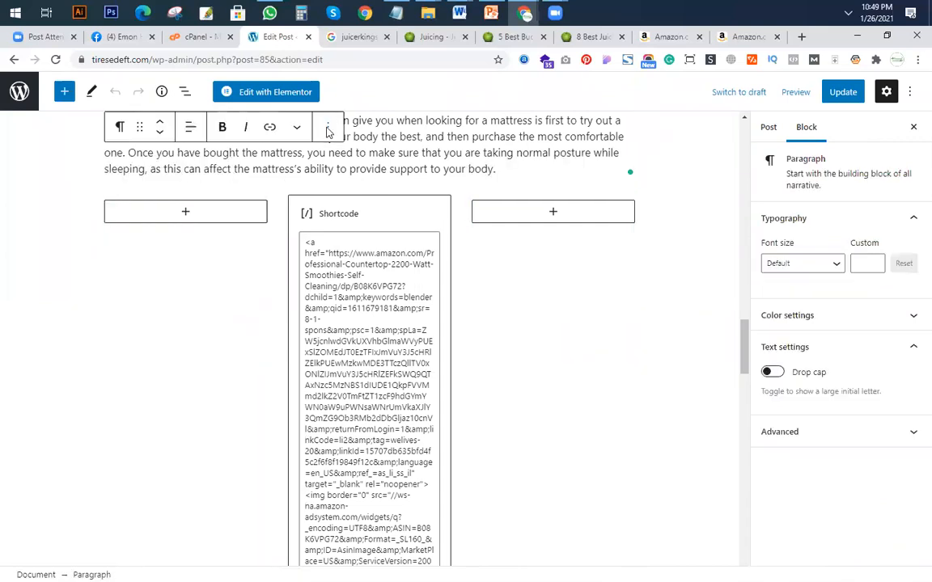
left_click(327, 130)
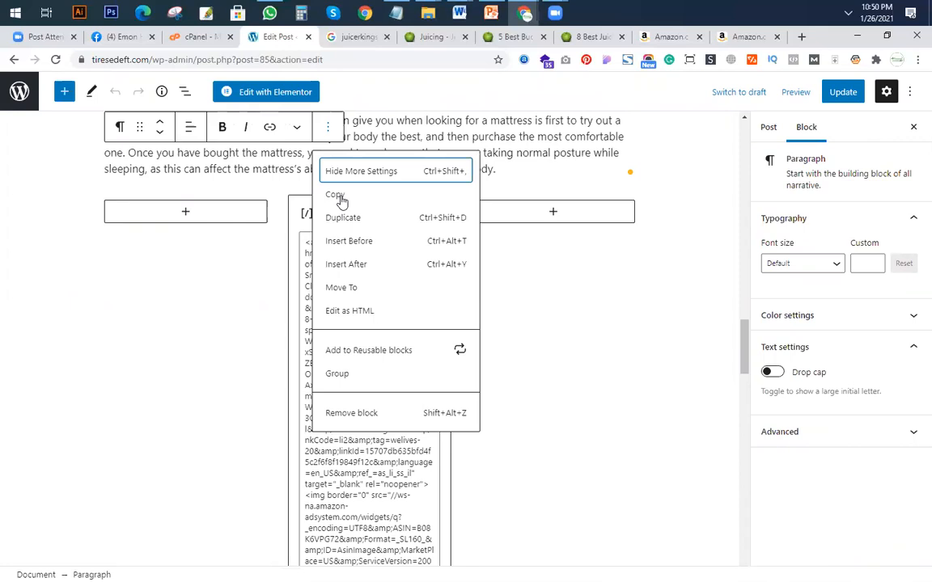
key("Down")
key("Return")
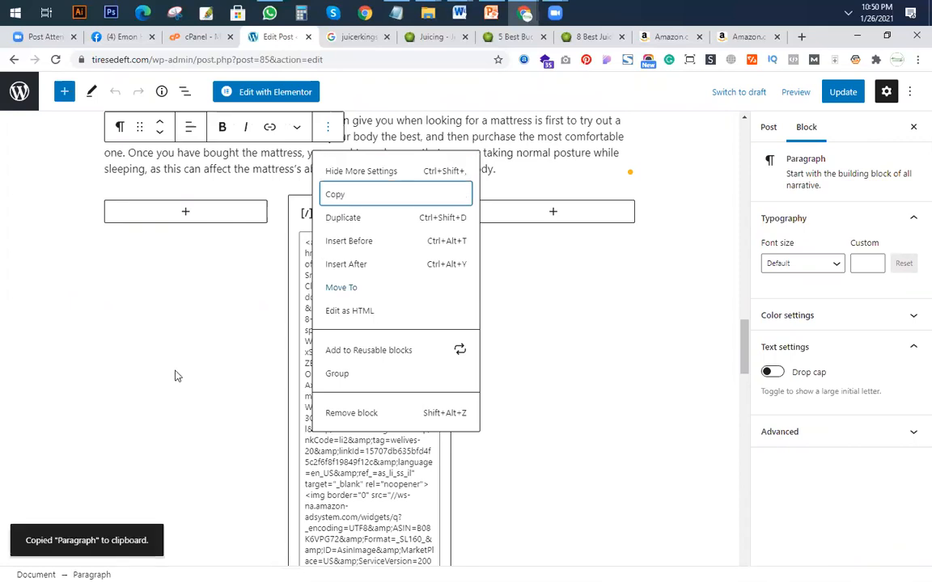
scroll(275, 428, "down", 5)
scroll(363, 311, "down", 2)
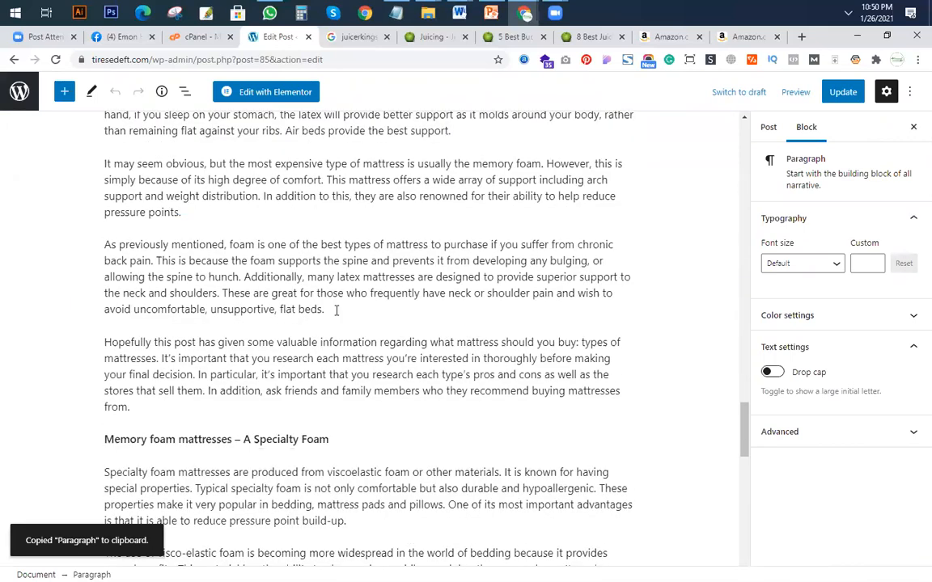
left_click(364, 311)
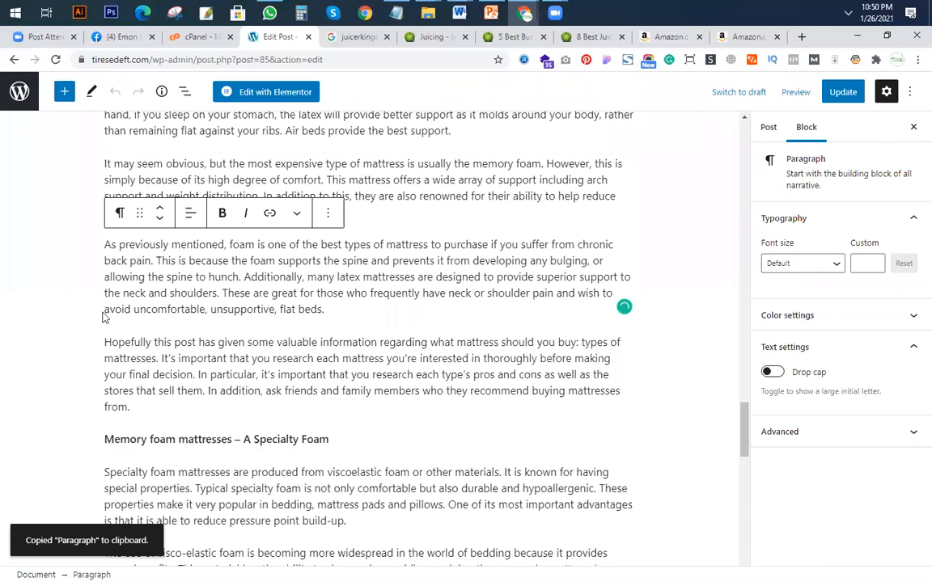
key("Return")
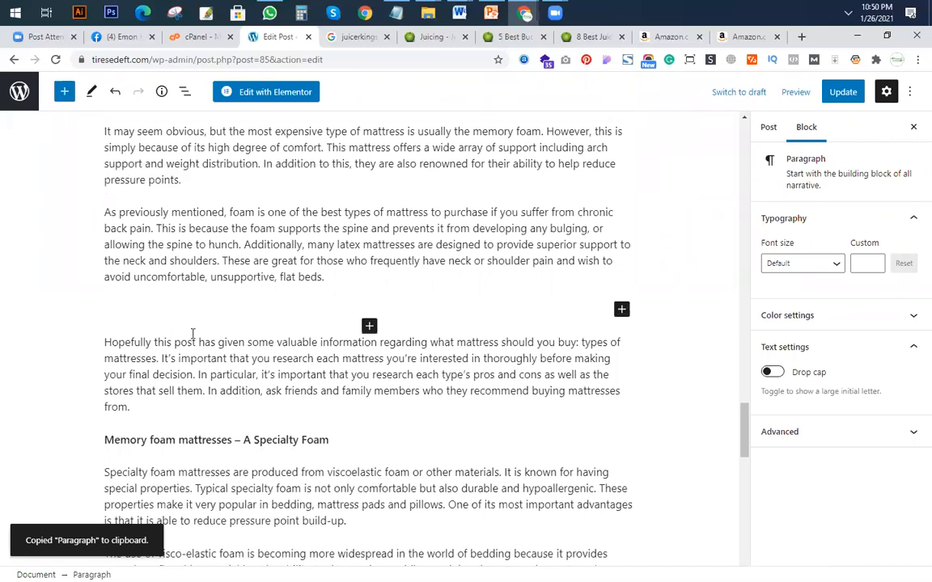
key("ctrl+v")
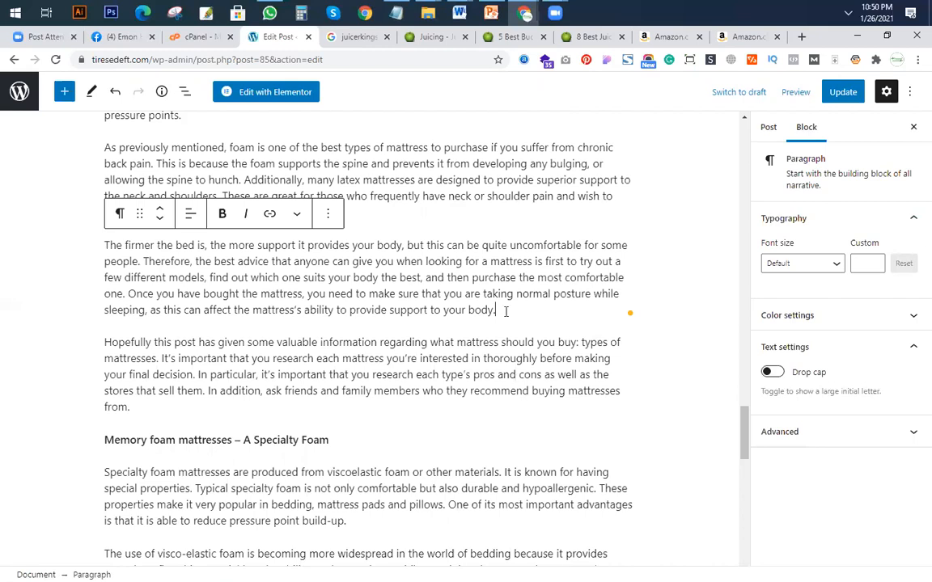
key("Return")
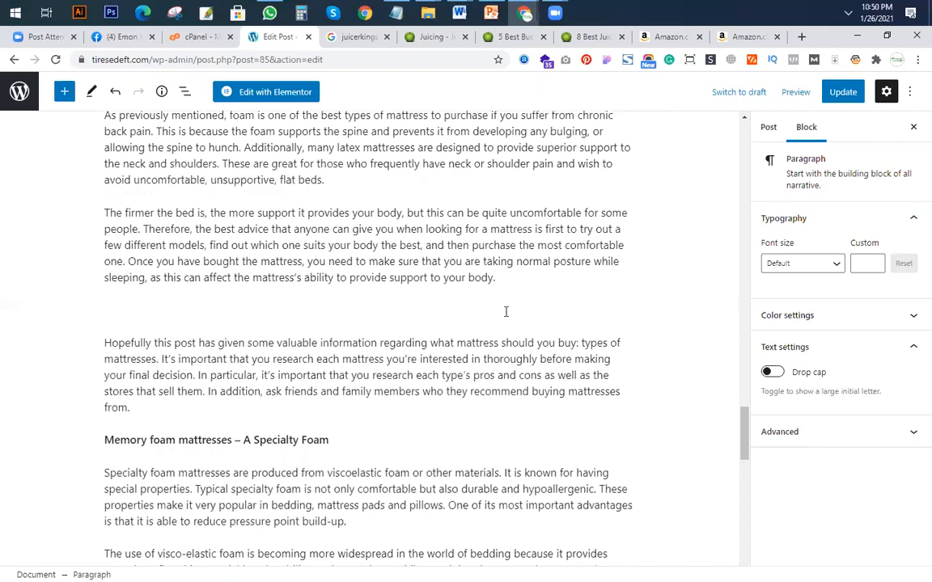
key("ctrl+v")
scroll(493, 348, "up", 10)
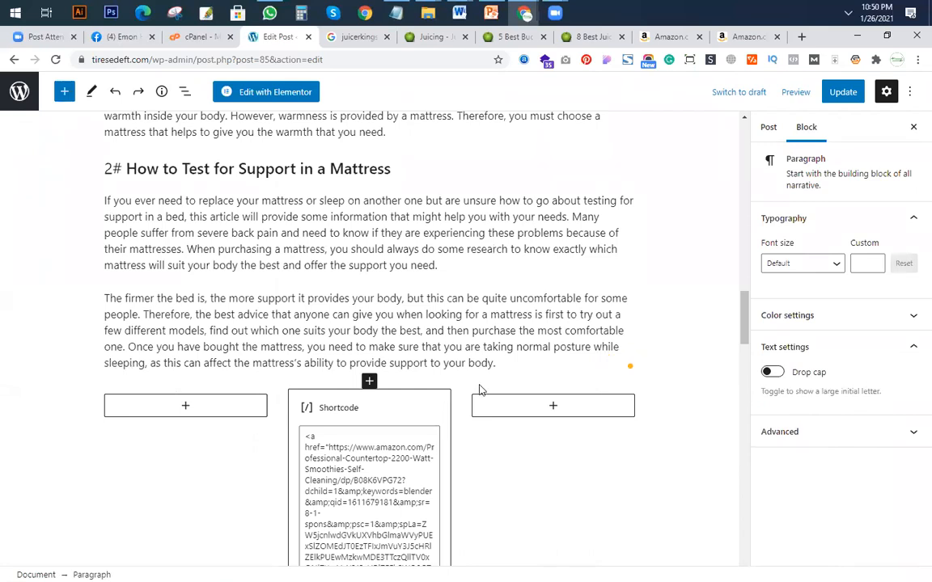
left_click(503, 374)
scroll(306, 497, "up", 2)
scroll(267, 437, "down", 5)
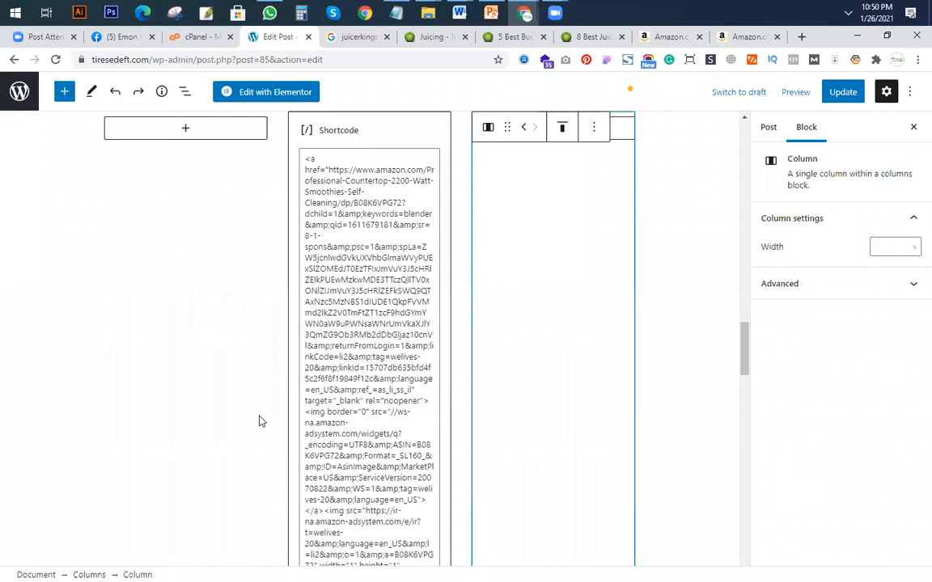
scroll(174, 375, "up", 3)
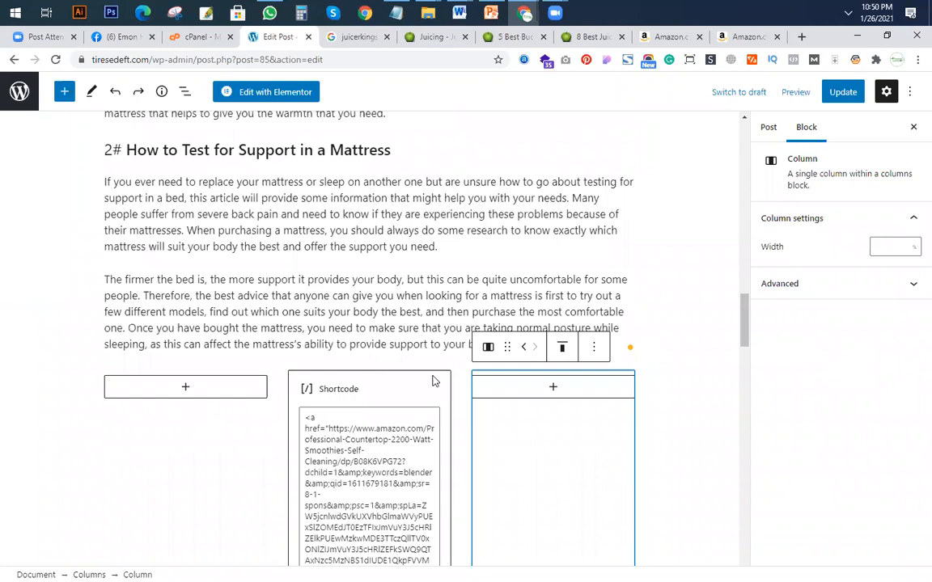
left_click(234, 356)
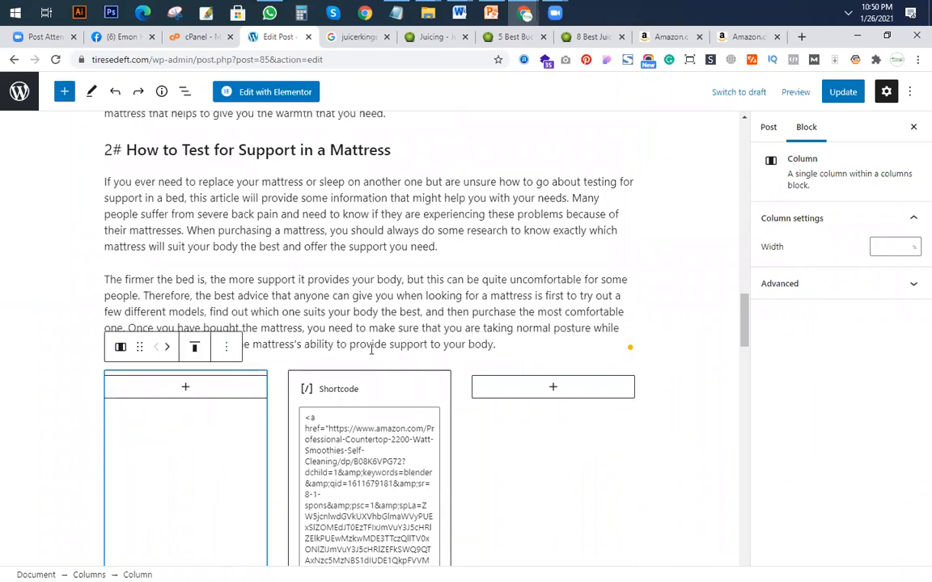
mouse_move(119, 349)
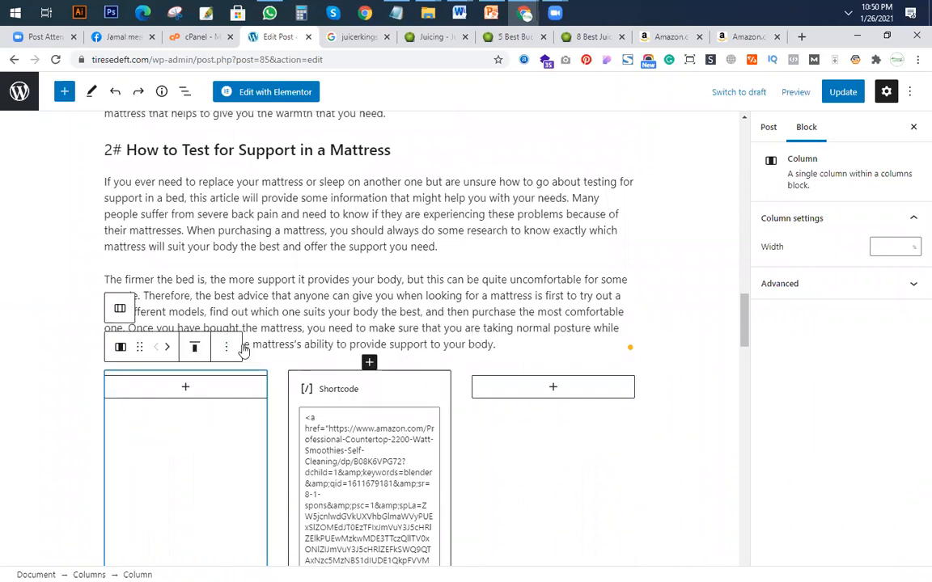
left_click(449, 373)
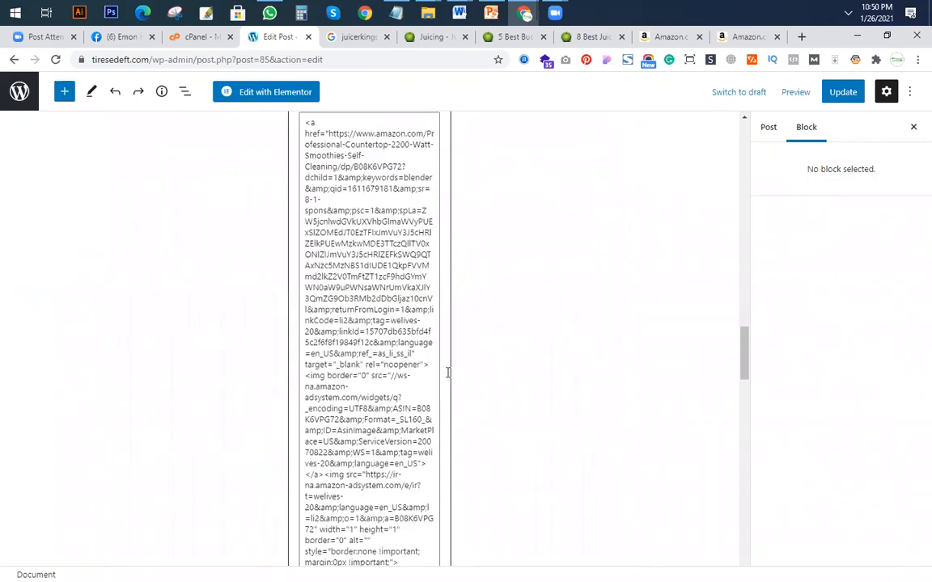
scroll(505, 256, "up", 3)
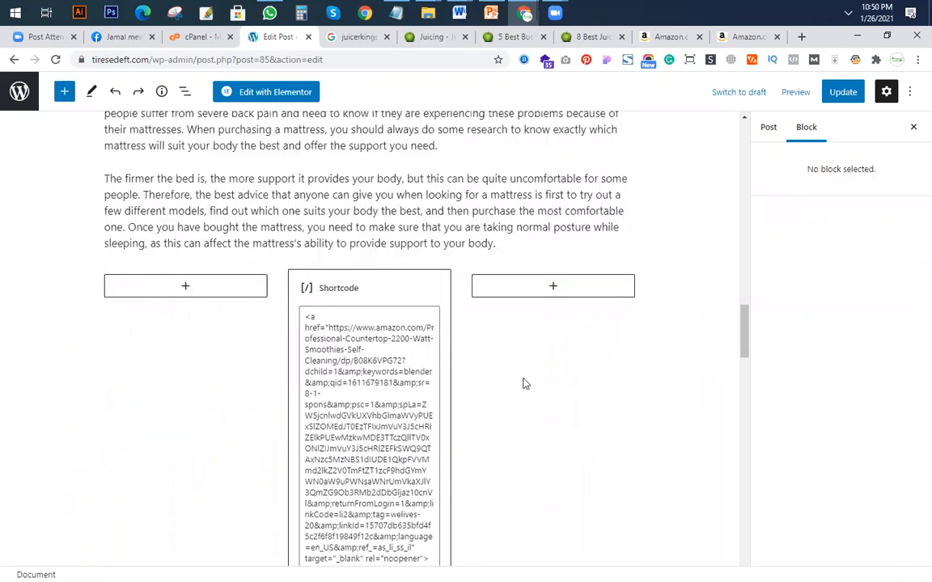
double_click(560, 430)
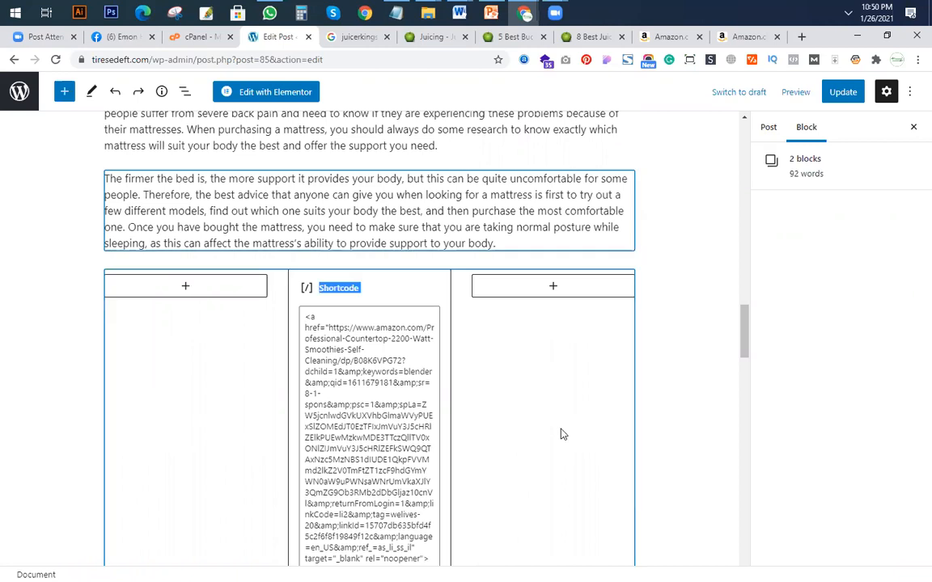
left_click(240, 397)
left_click_drag(169, 380, 679, 341)
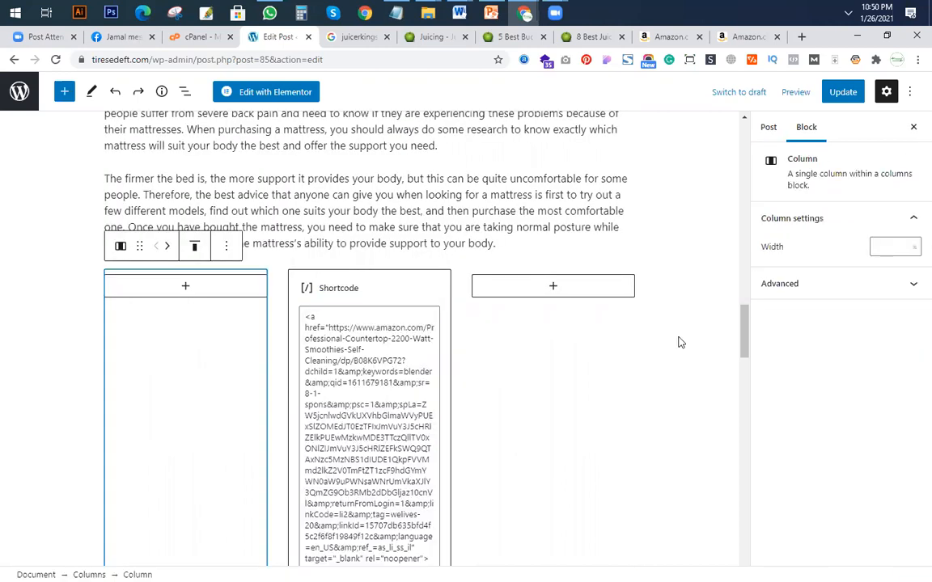
left_click(547, 353)
scroll(547, 354, "down", 3)
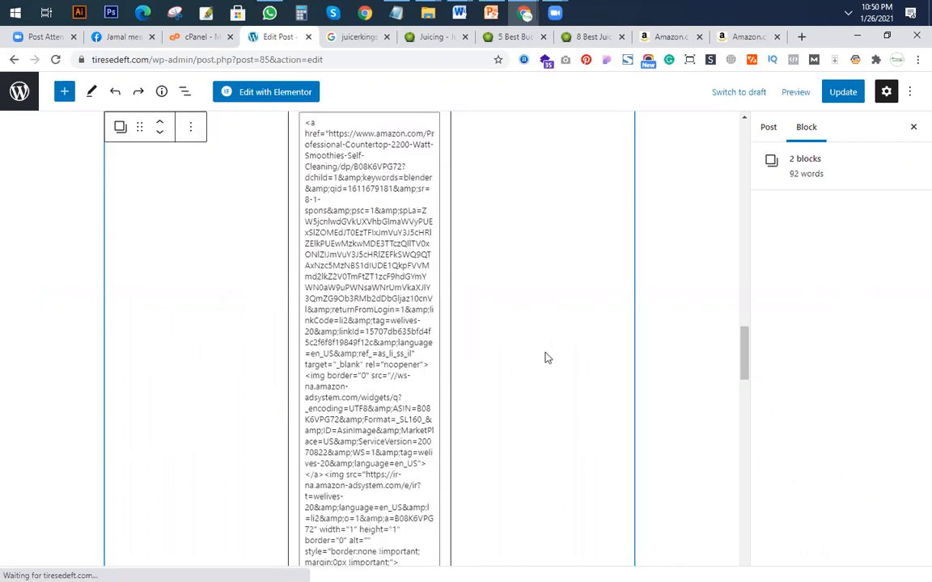
scroll(209, 350, "up", 4)
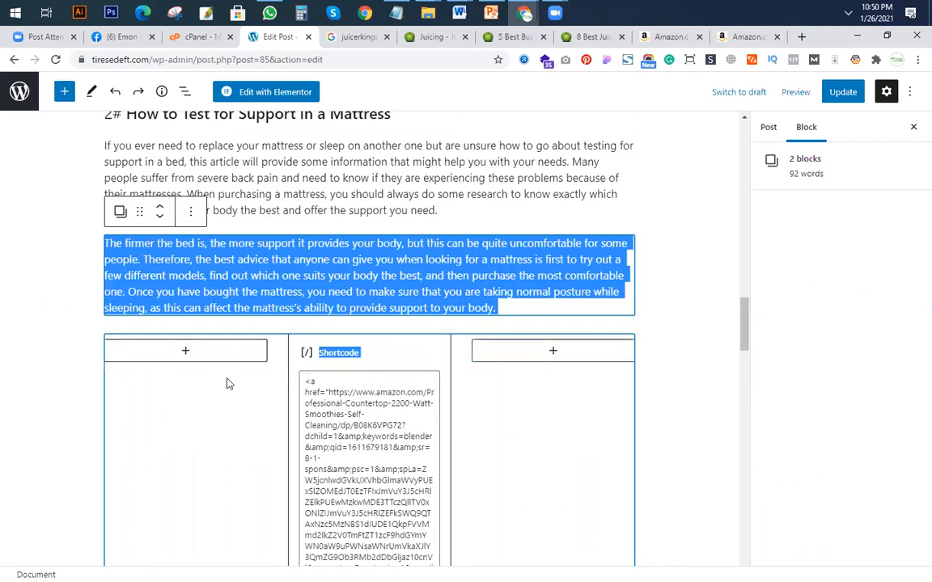
left_click(113, 328)
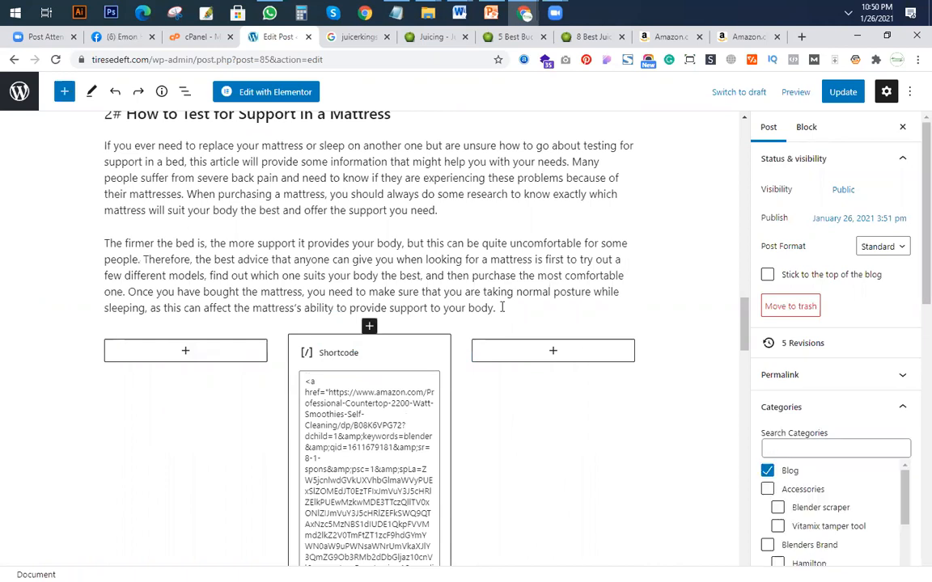
Select section 2#'s second paragraph together with the three-column Shortcode block below it and copy both blocks.
left_click_drag(545, 410, 327, 312)
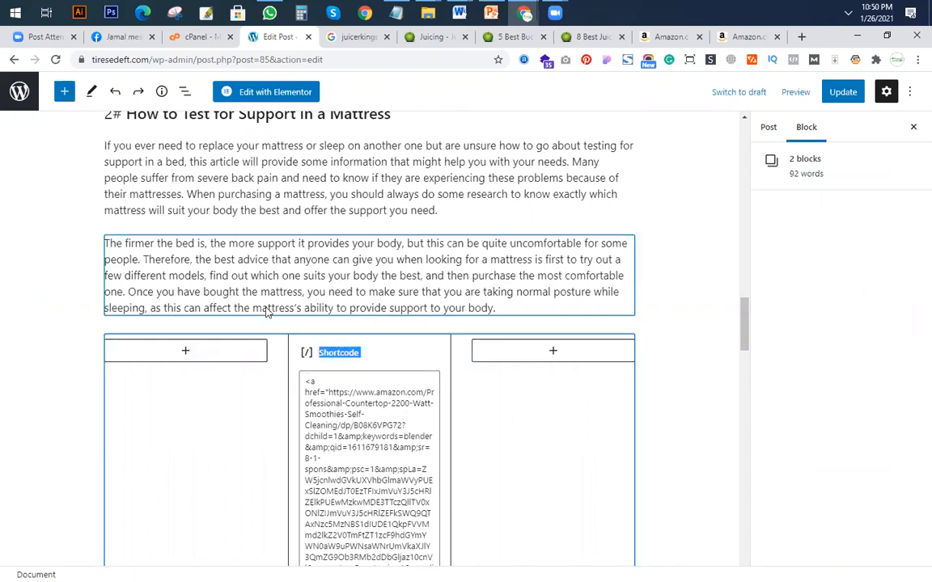
scroll(250, 216, "down", 3)
left_click(191, 127)
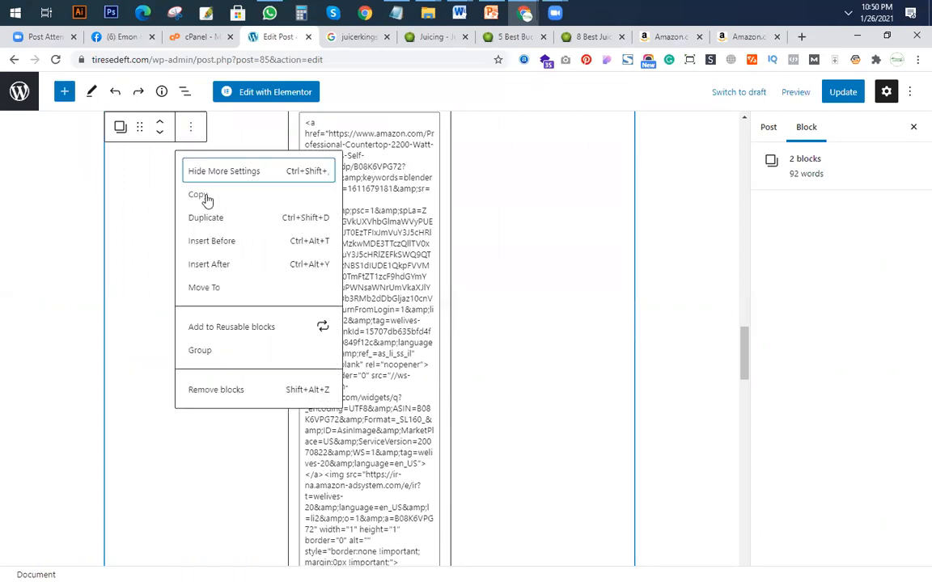
left_click(198, 195)
Paste the copied paragraph and three-column block below the paragraph starting "It may seem obvious" and update the post.
scroll(275, 458, "down", 3)
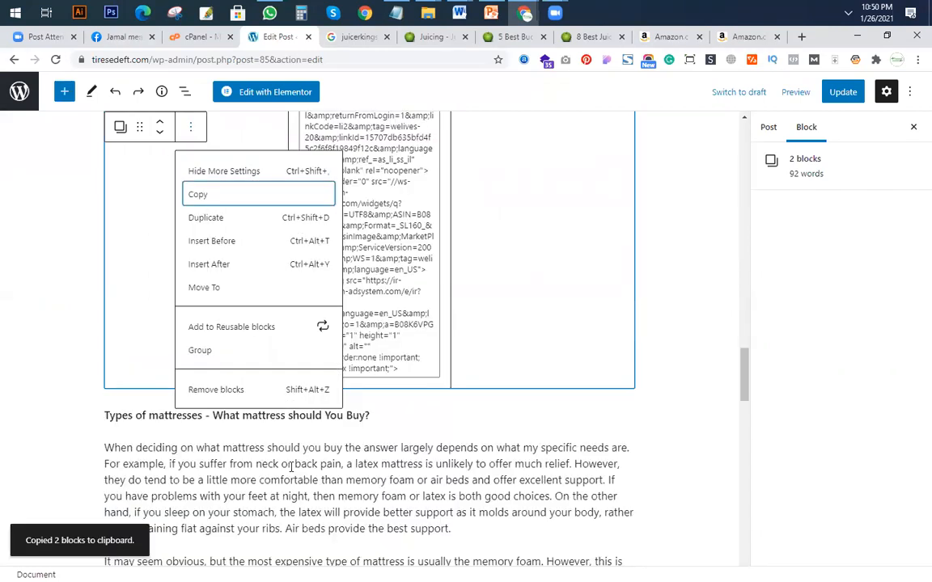
scroll(207, 433, "down", 3)
left_click(210, 425)
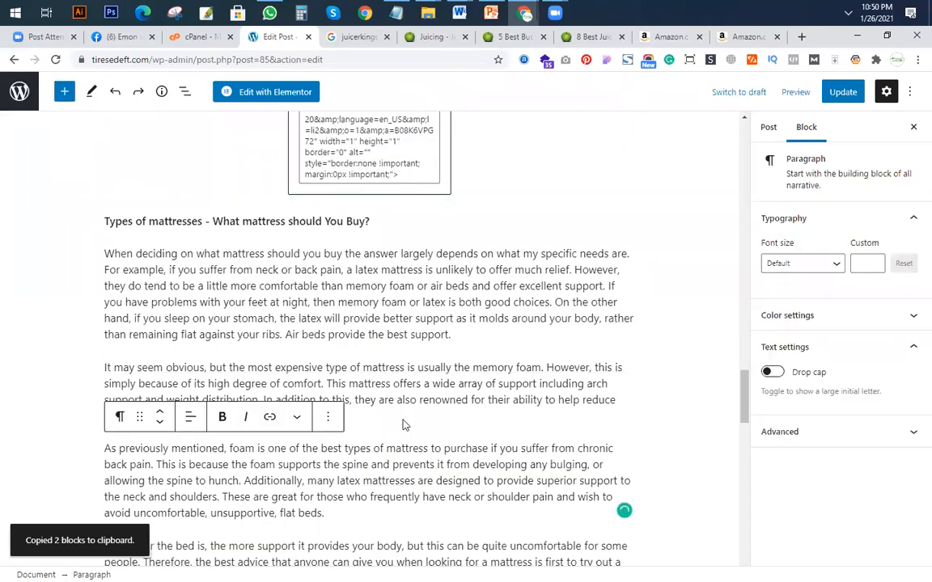
left_click(400, 420)
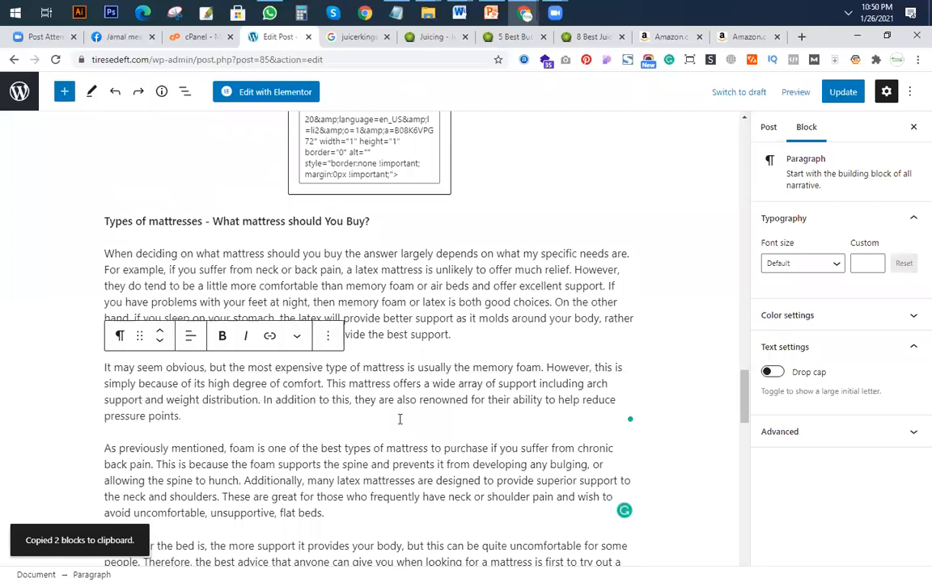
key("Return")
key("ctrl+v")
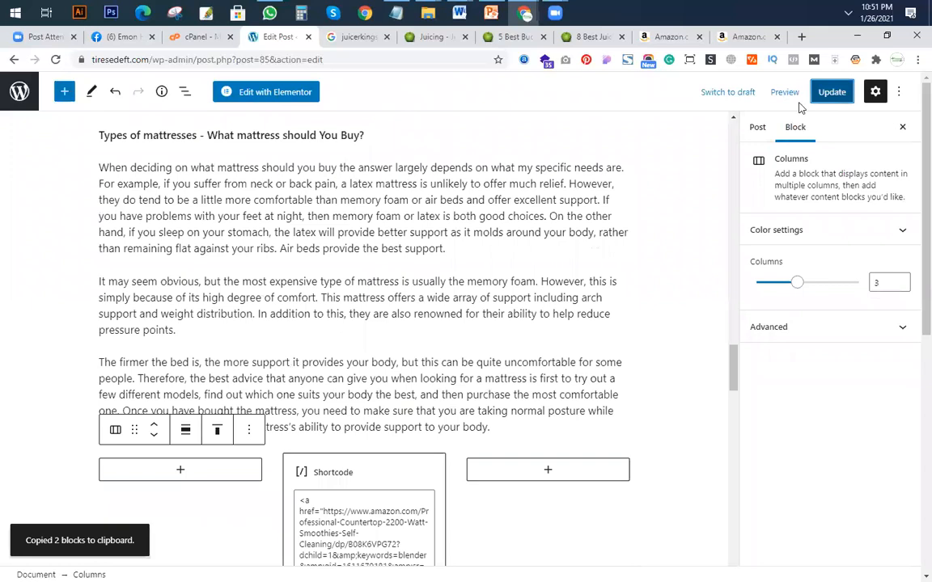
key("ctrl+s")
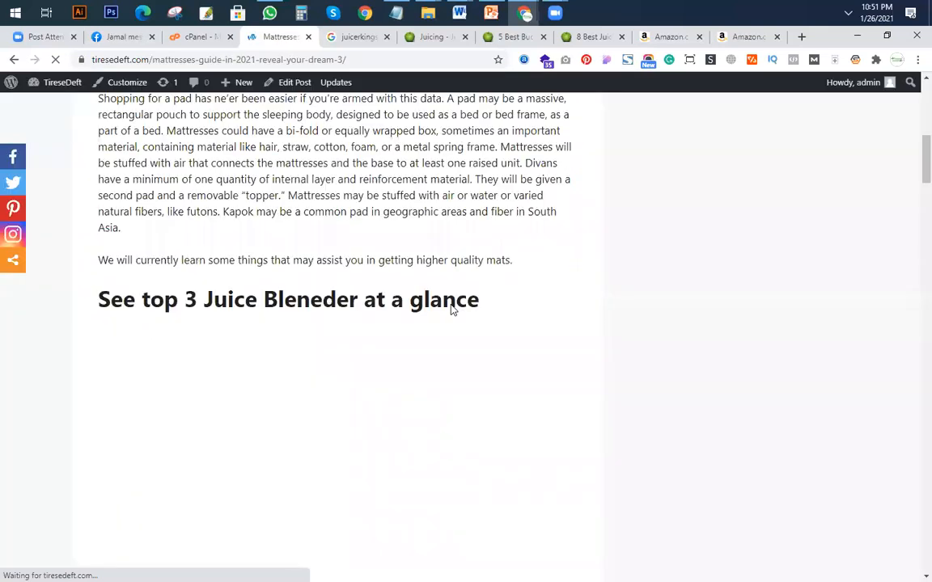
View the updated post and compare the pasted paragraph and blender image with the originals in section 2#.
scroll(452, 310, "down", 5)
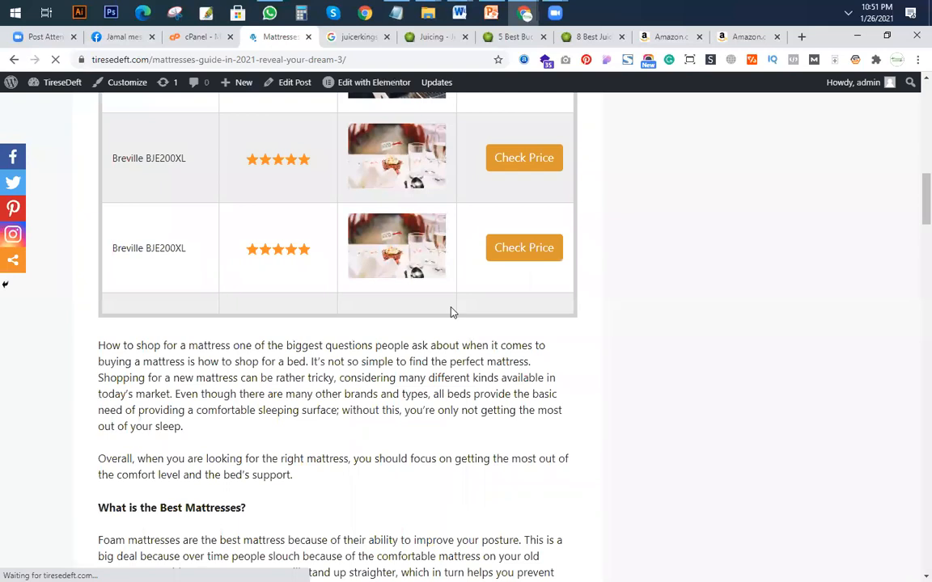
scroll(452, 312, "down", 10)
scroll(452, 312, "down", 8)
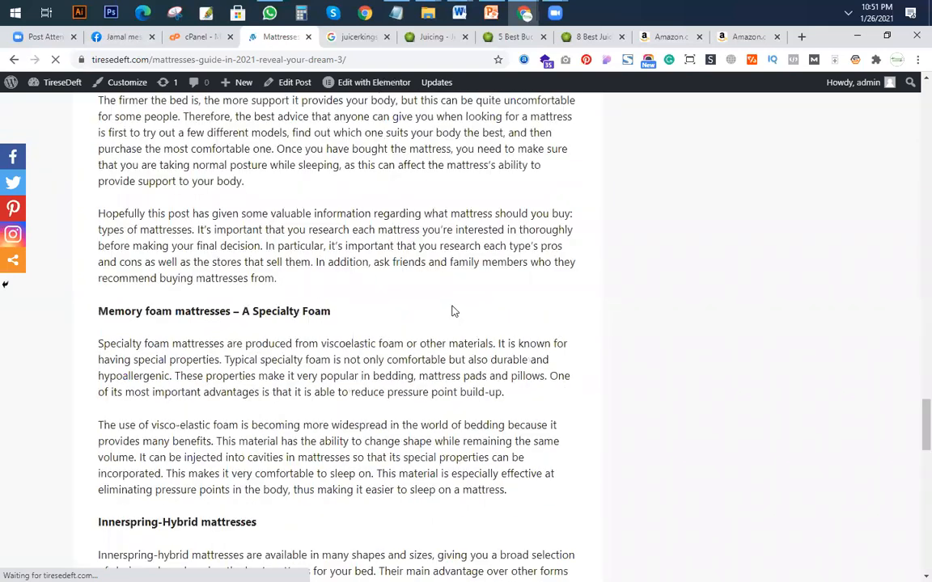
scroll(453, 312, "up", 5)
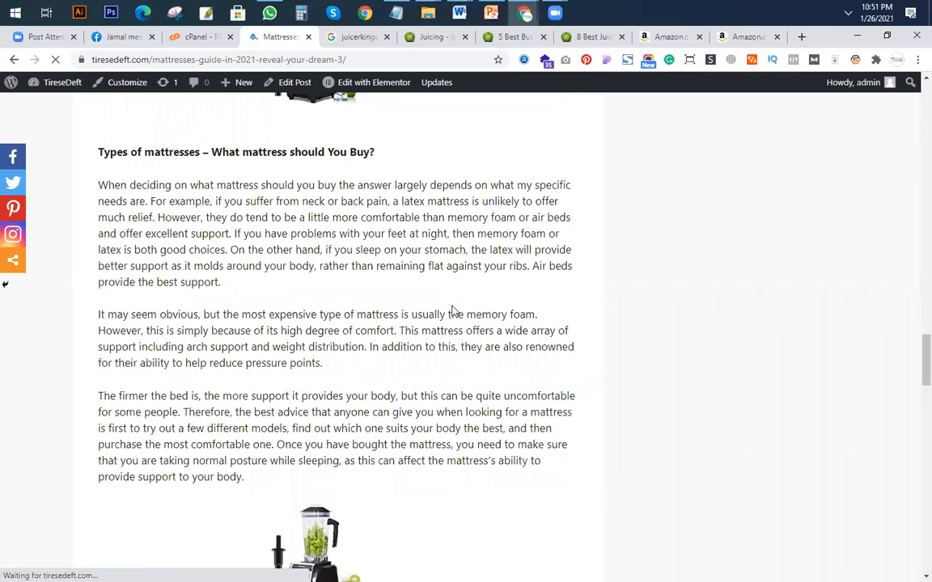
scroll(372, 318, "up", 5)
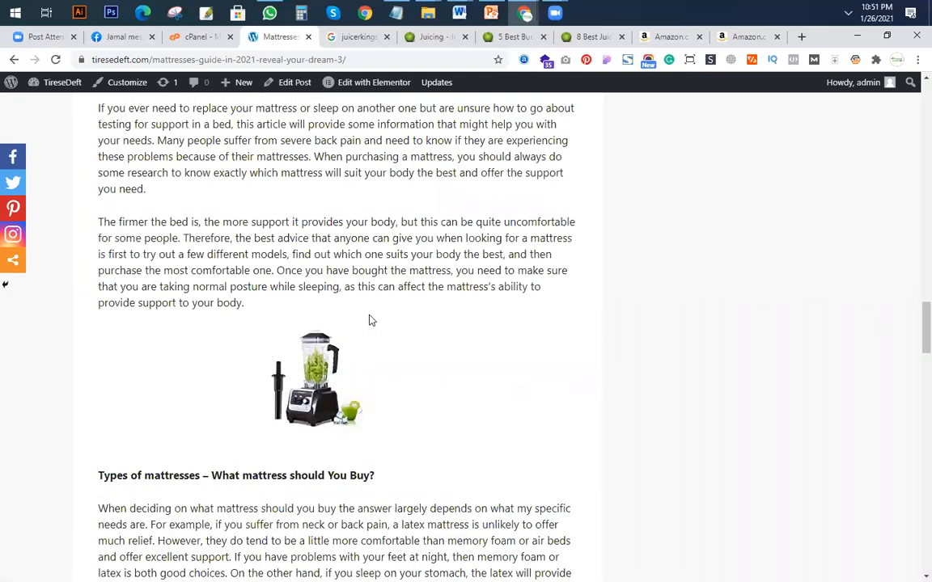
scroll(293, 166, "down", 8)
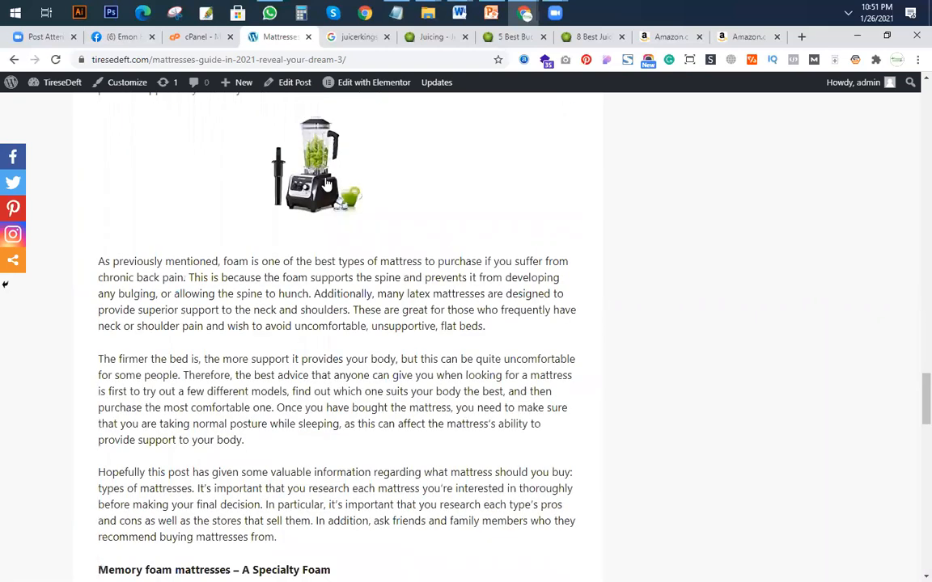
Reopen the Mattresses Guide post for editing and review its blocks down to the paragraphs after the pasted Shortcode columns.
left_click(282, 82)
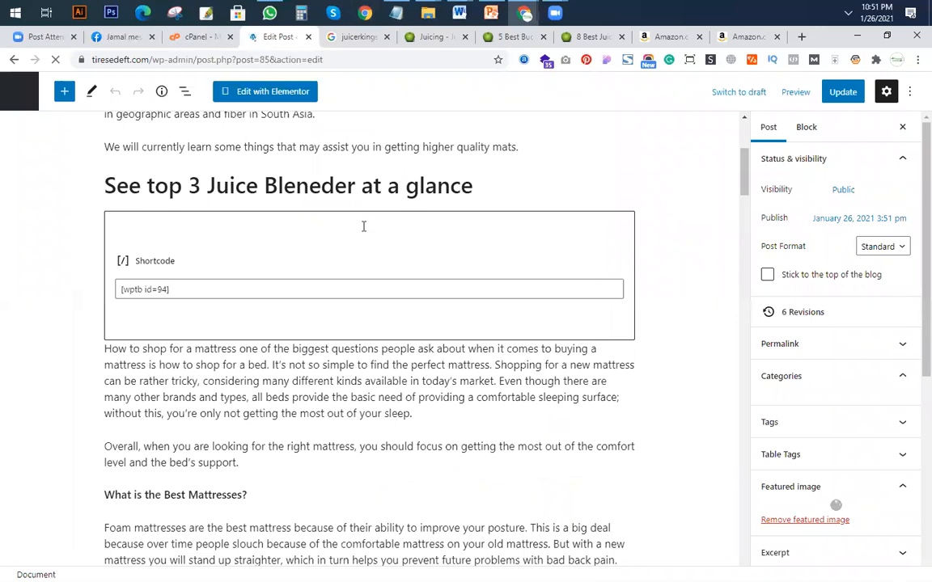
scroll(422, 261, "down", 3)
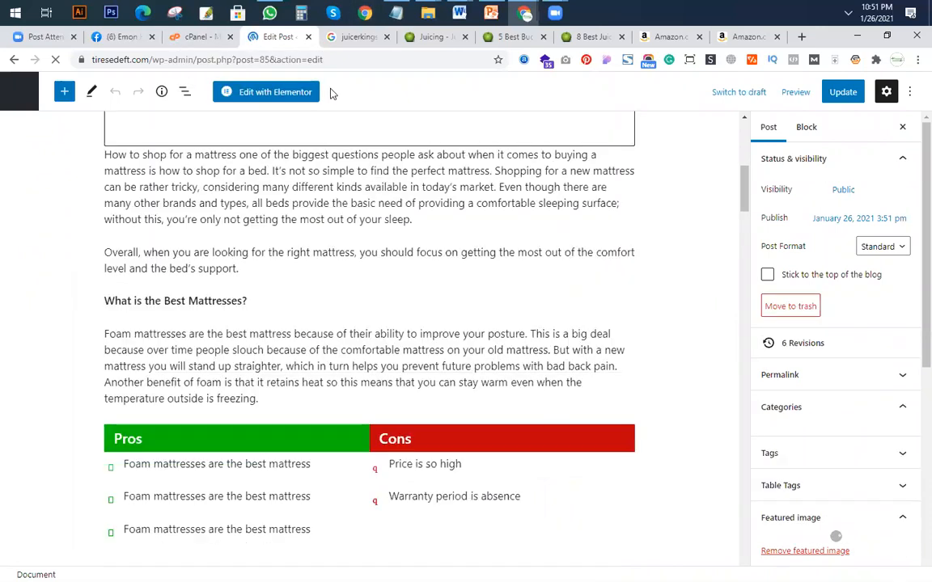
scroll(405, 281, "down", 10)
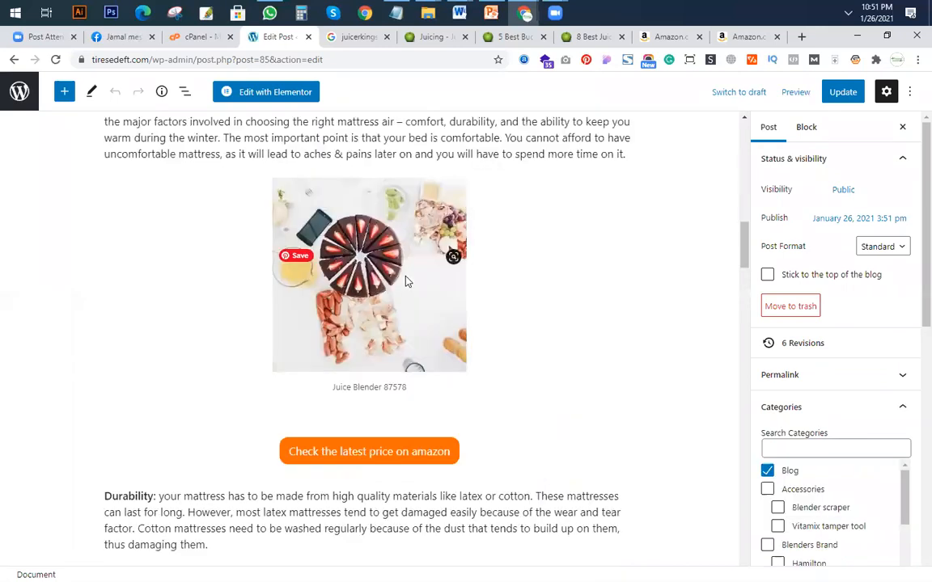
scroll(360, 267, "up", 5)
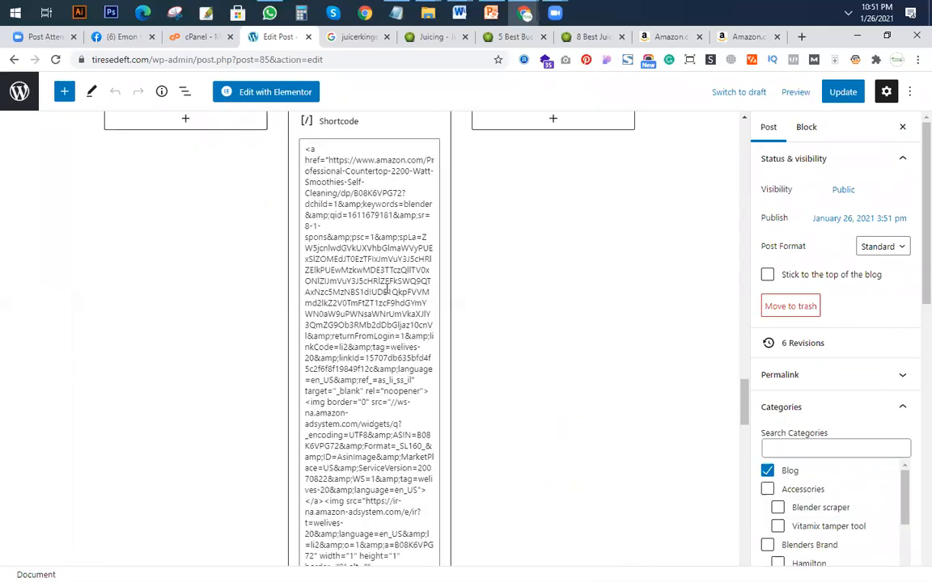
scroll(356, 265, "down", 3)
scroll(381, 250, "down", 4)
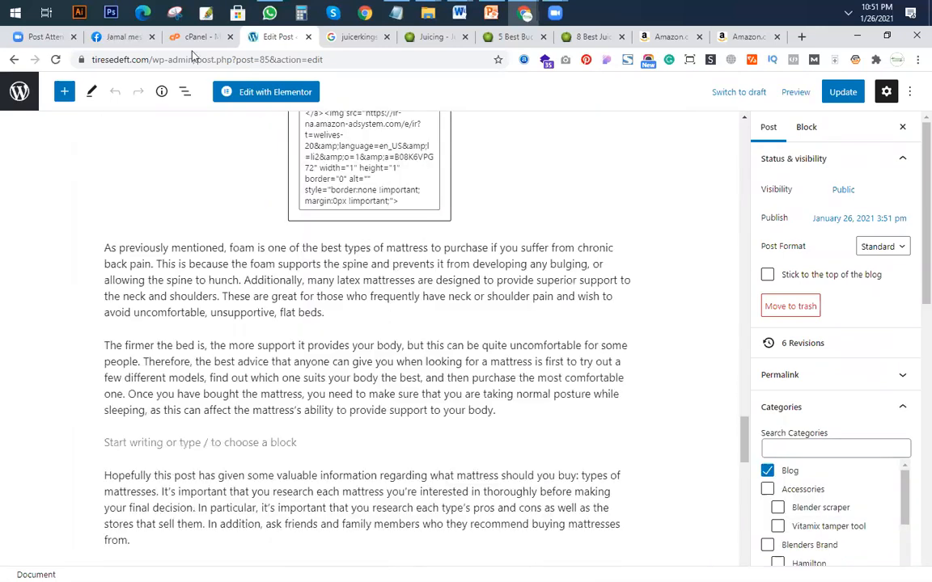
Leave the post editor for the posts list and open the site's Table of Contents settings.
left_click(18, 95)
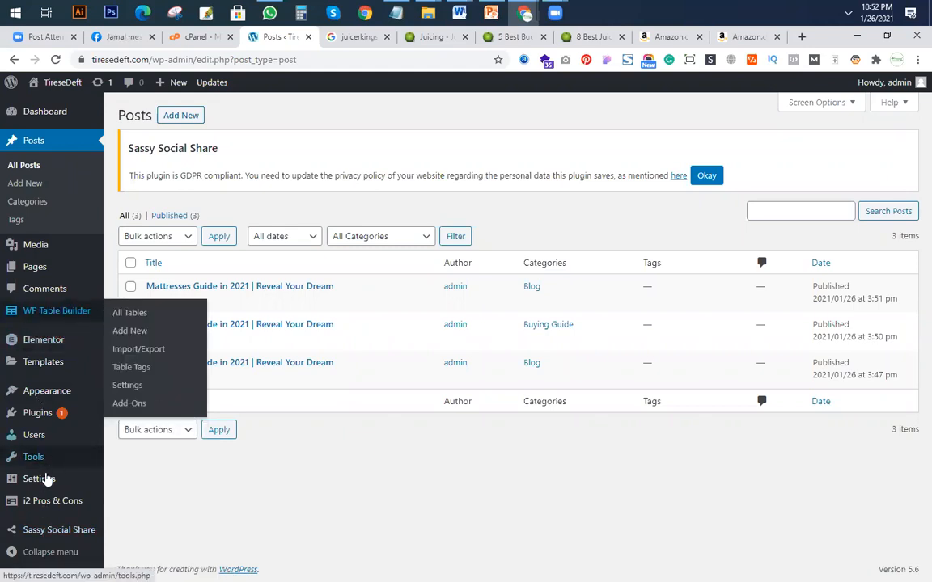
mouse_move(74, 463)
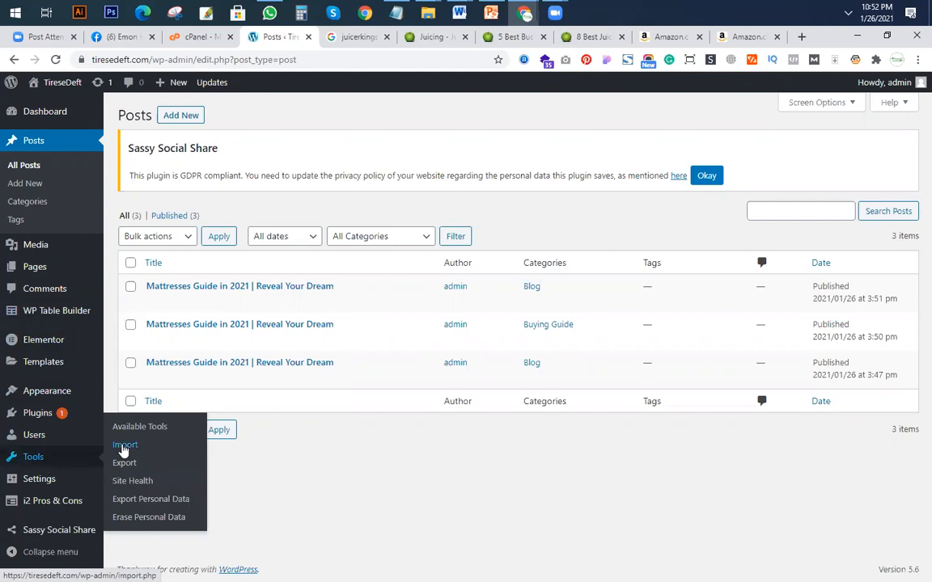
mouse_move(24, 484)
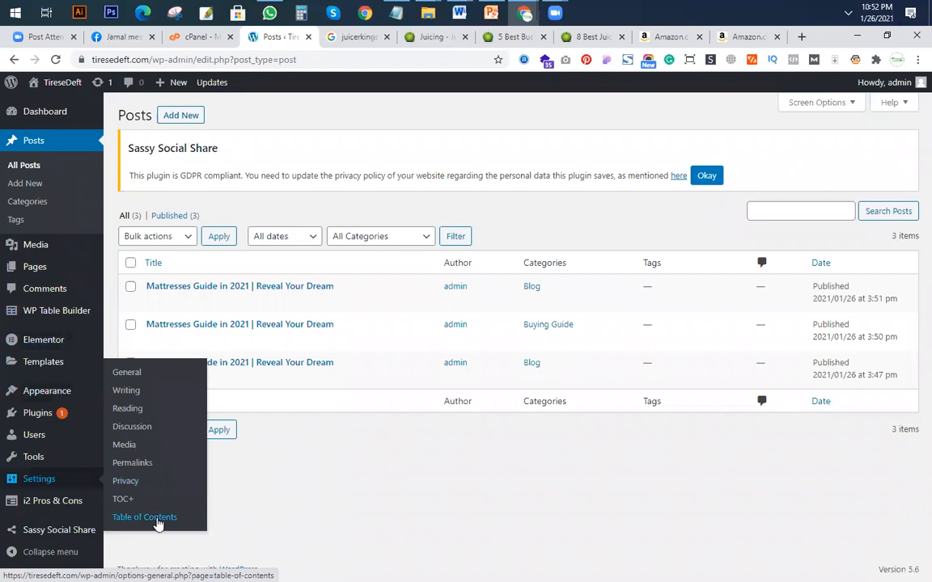
left_click(172, 523)
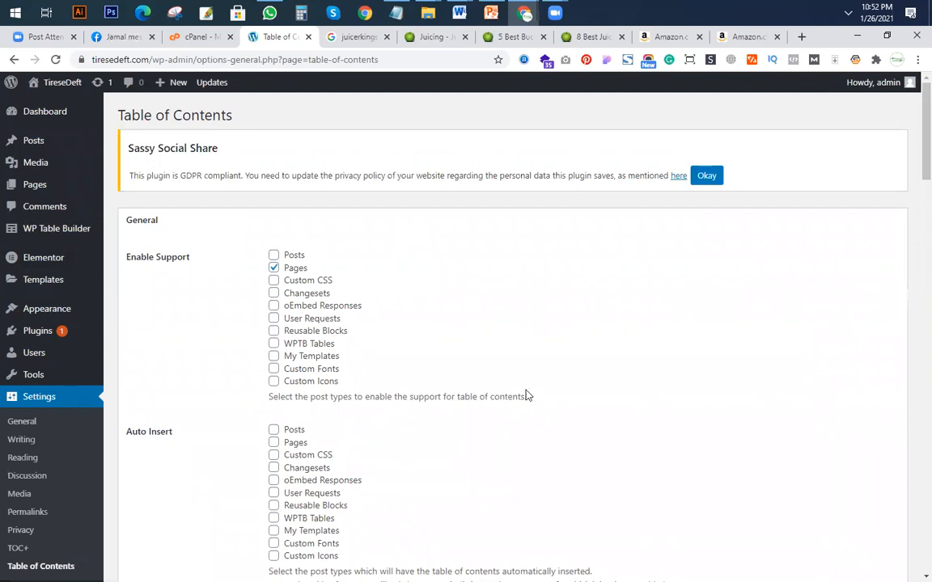
Set the display position of the table of contents to Top.
scroll(526, 395, "down", 3)
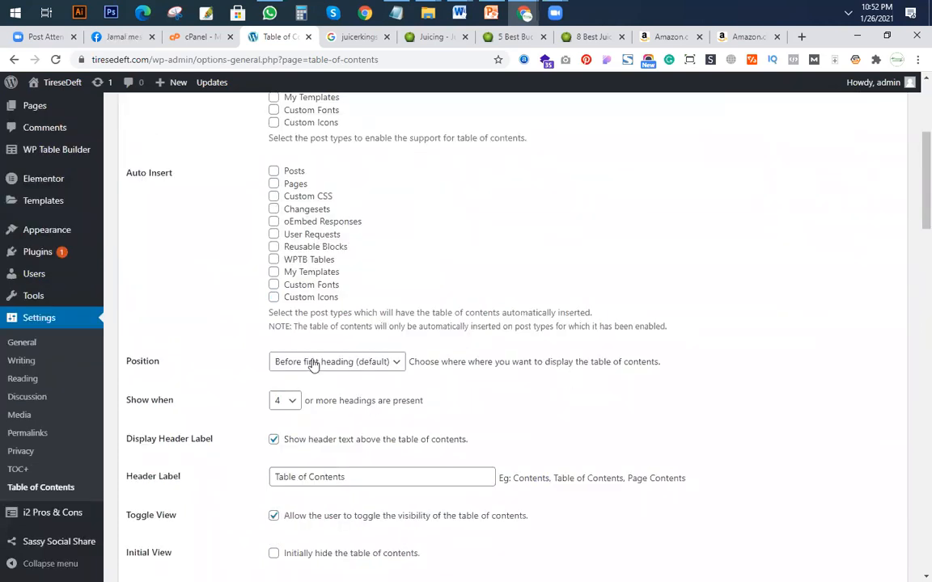
left_click(339, 364)
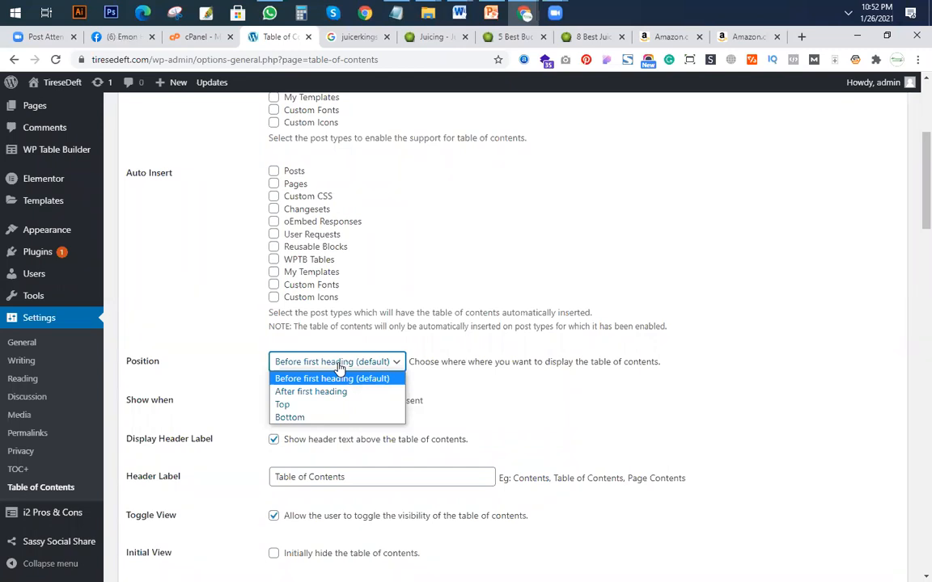
left_click(282, 405)
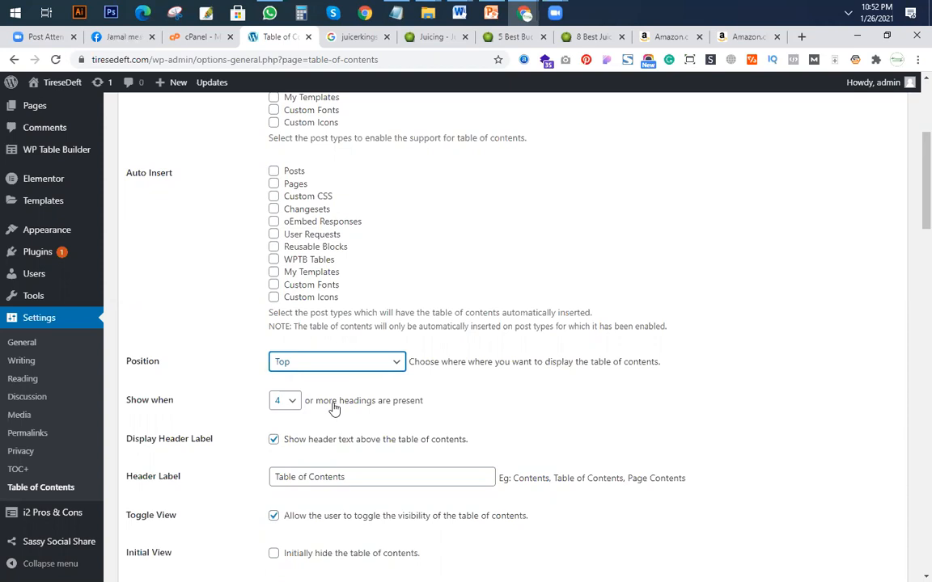
left_click(288, 405)
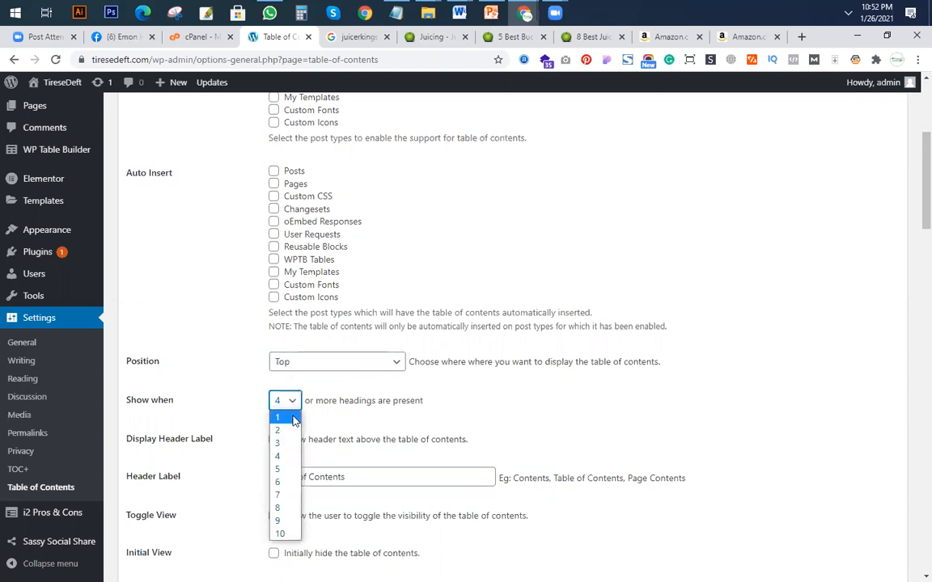
left_click(288, 418)
left_click(291, 406)
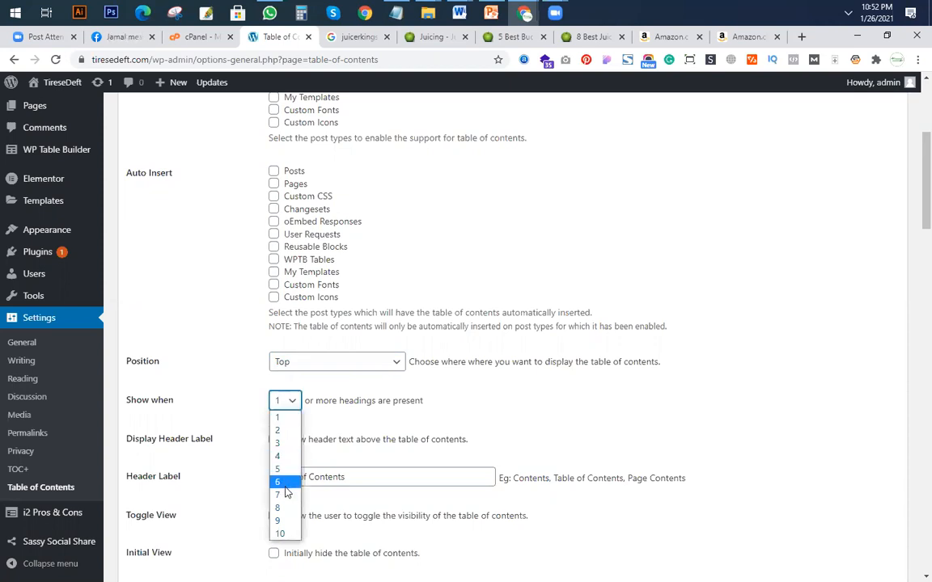
left_click(279, 533)
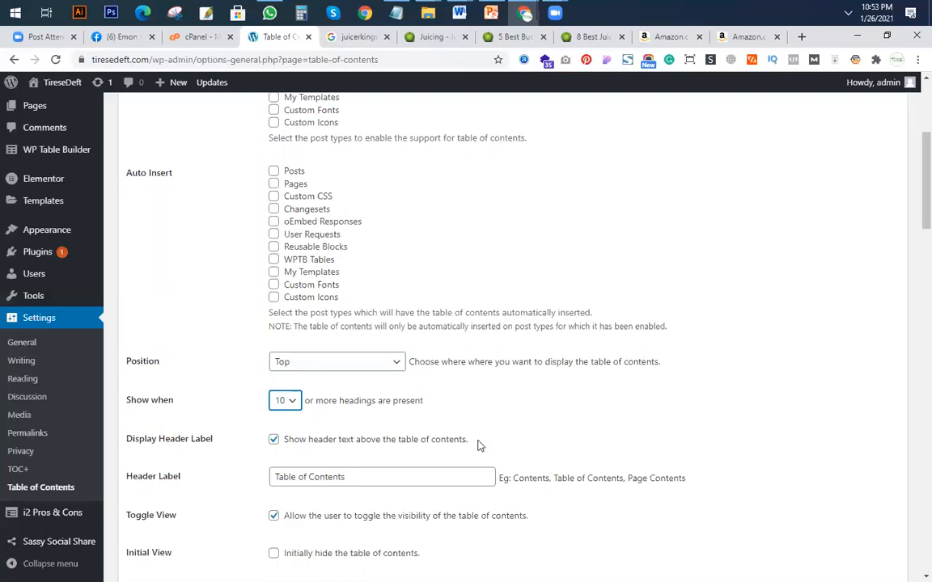
Set the table of contents to show when 3 or more headings are present.
left_click(293, 404)
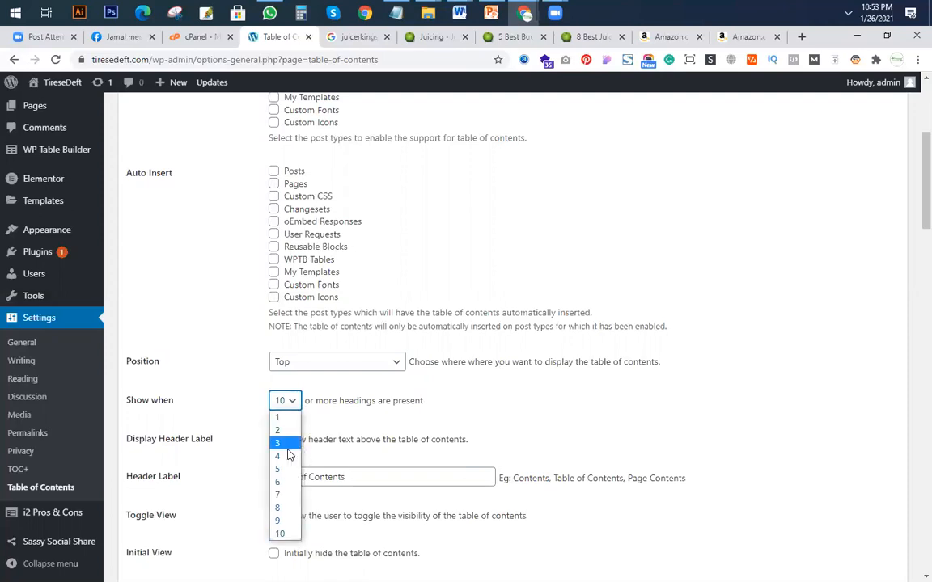
left_click(280, 444)
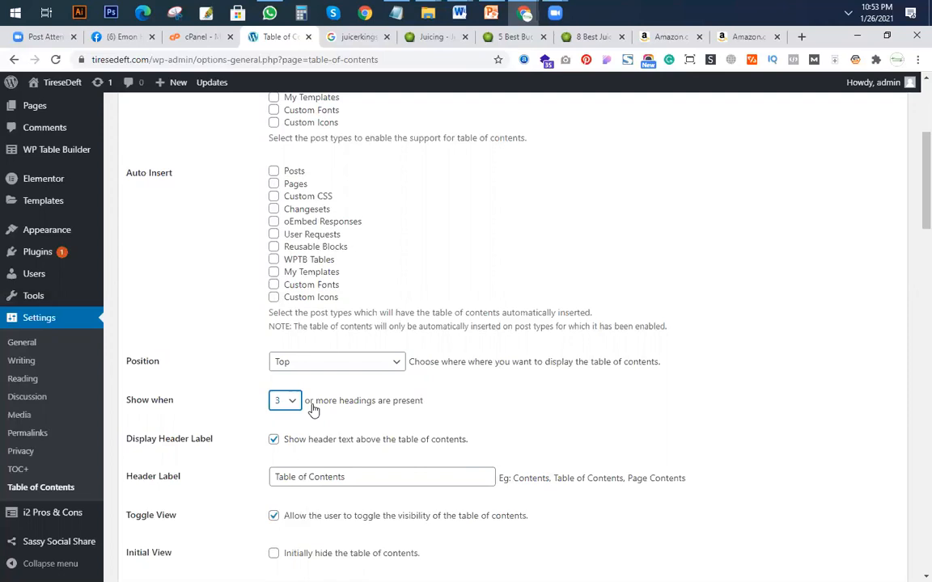
Enable table of contents support for Posts, disable it for Pages, and save the settings.
scroll(364, 276, "up", 5)
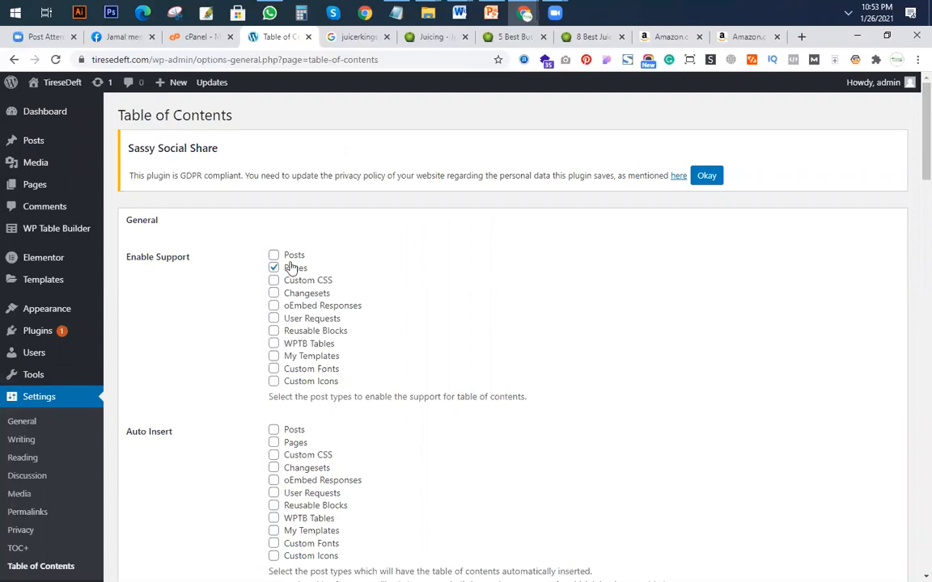
left_click(274, 254)
left_click(276, 270)
scroll(607, 353, "down", 3)
scroll(360, 291, "up", 3)
scroll(442, 463, "down", 3)
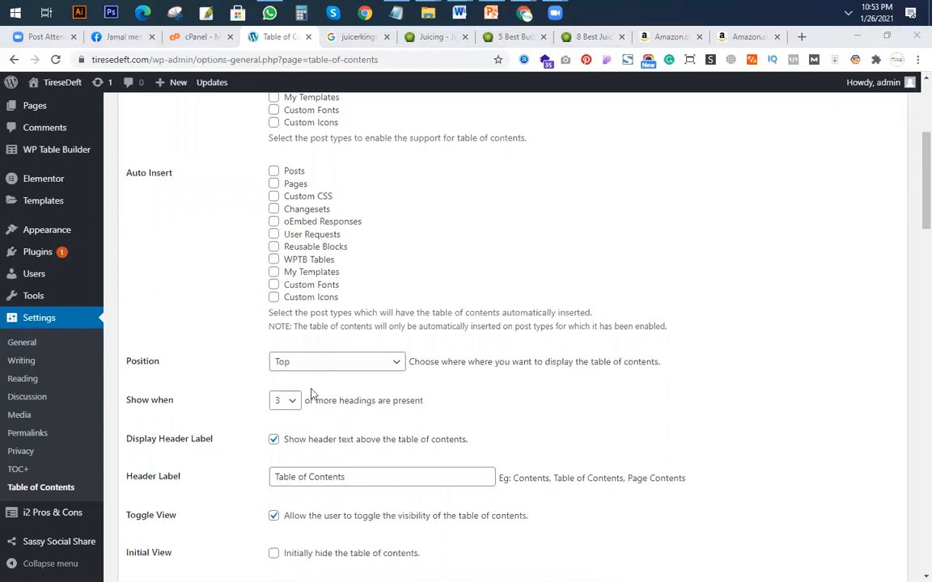
scroll(405, 401, "down", 4)
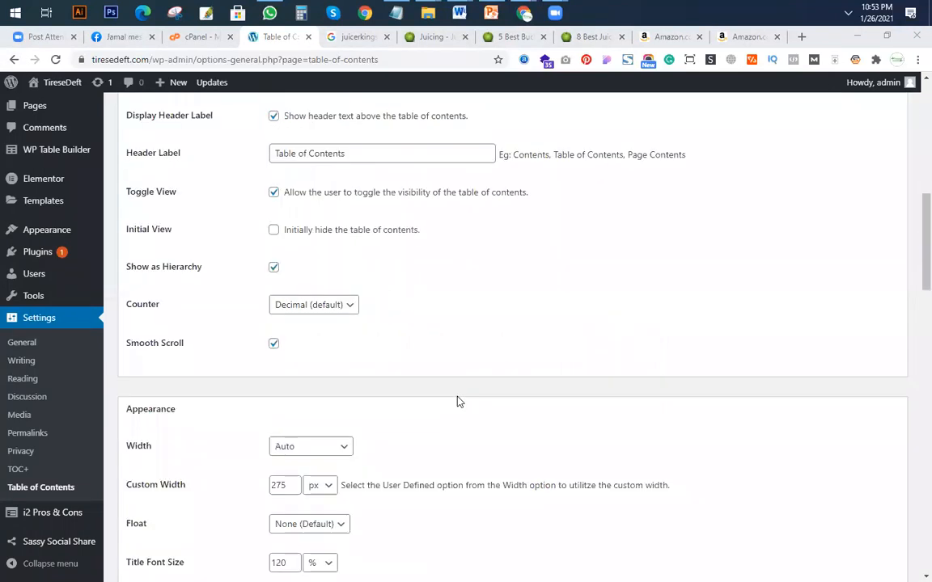
scroll(229, 470, "down", 18)
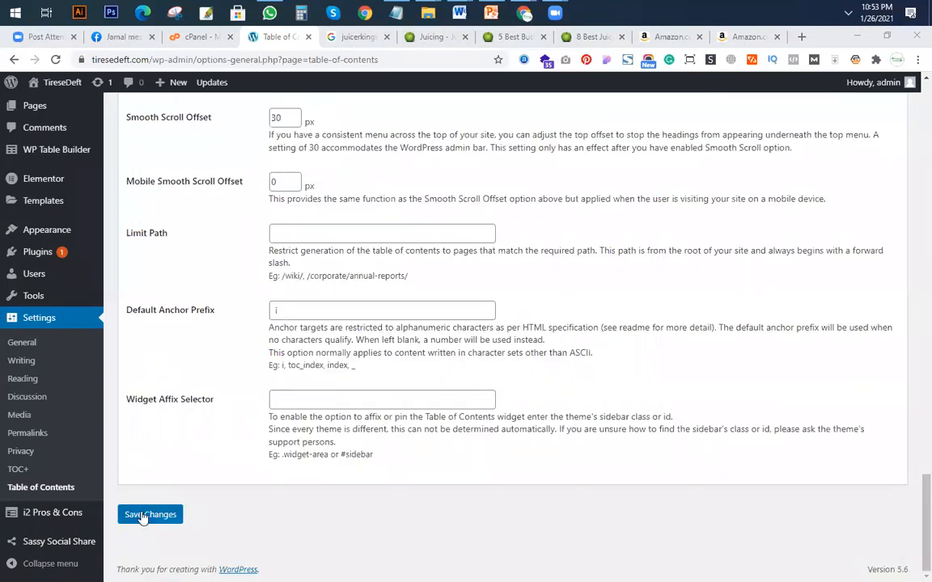
left_click(144, 515)
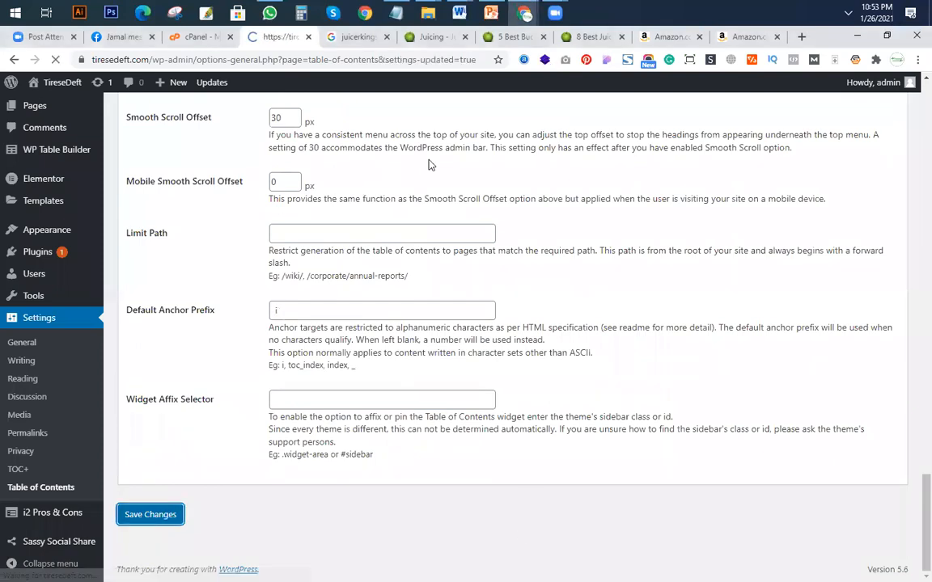
Switch to the incognito window, reload the site's home page and check it for a table of contents.
mouse_move(526, 14)
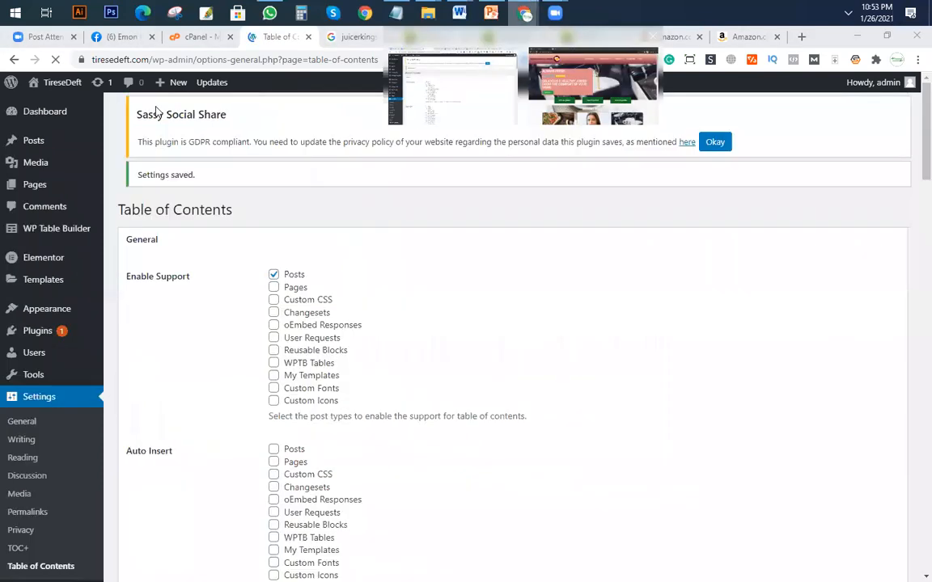
left_click(502, 72)
left_click(55, 60)
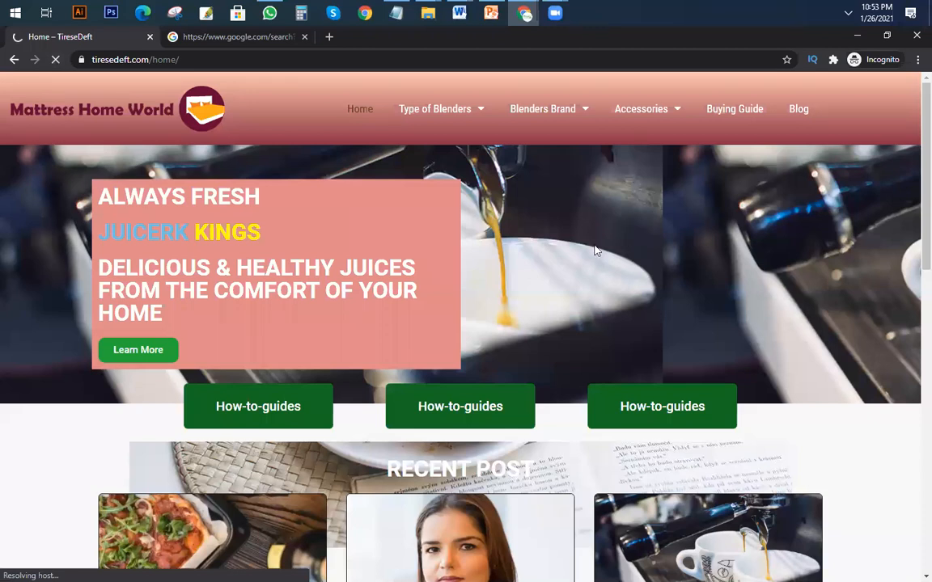
scroll(288, 395, "down", 2)
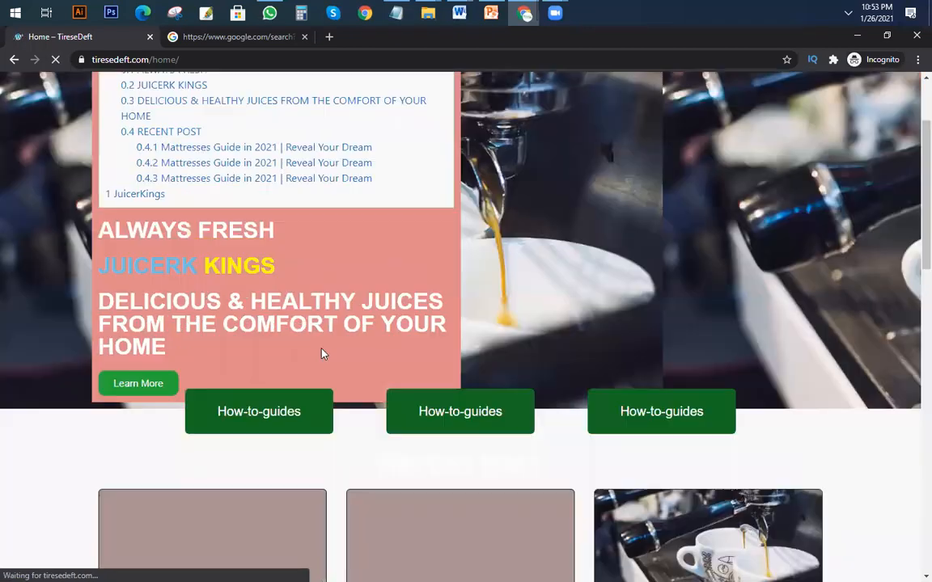
scroll(479, 348, "up", 1)
scroll(479, 332, "up", 1)
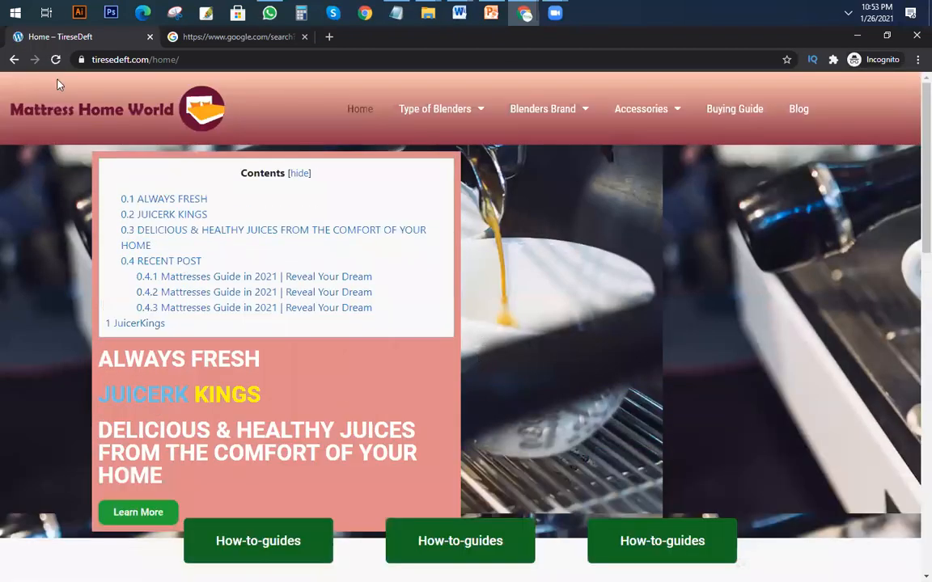
left_click(55, 60)
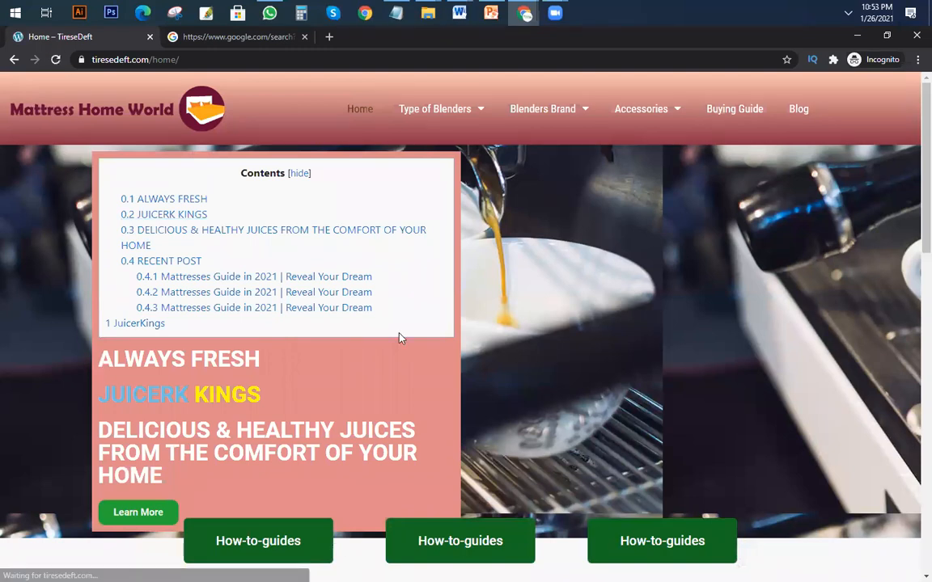
scroll(319, 212, "down", 2)
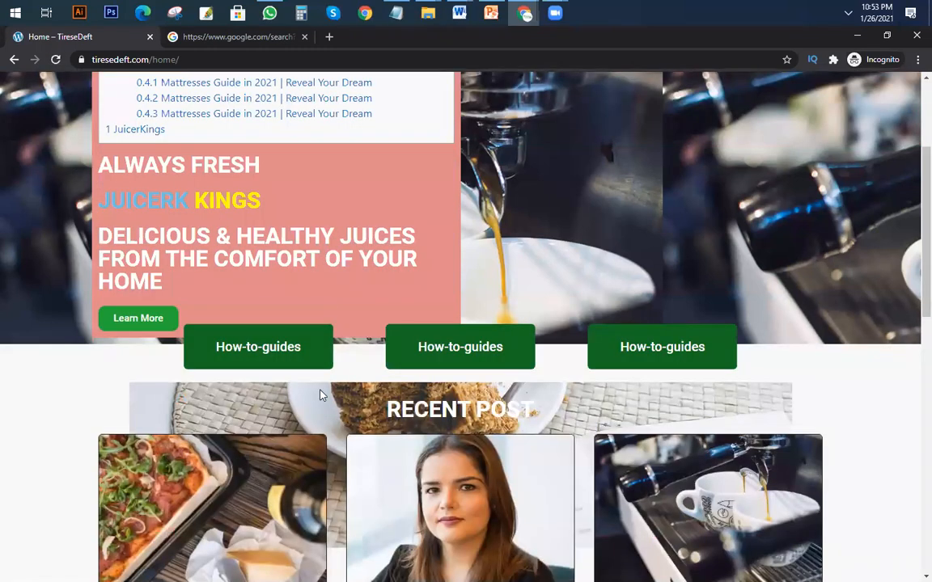
scroll(183, 200, "up", 2)
scroll(249, 209, "down", 6)
Open the first recent Mattresses Guide post, reload it, and look for a table of contents around its text.
left_click(252, 413)
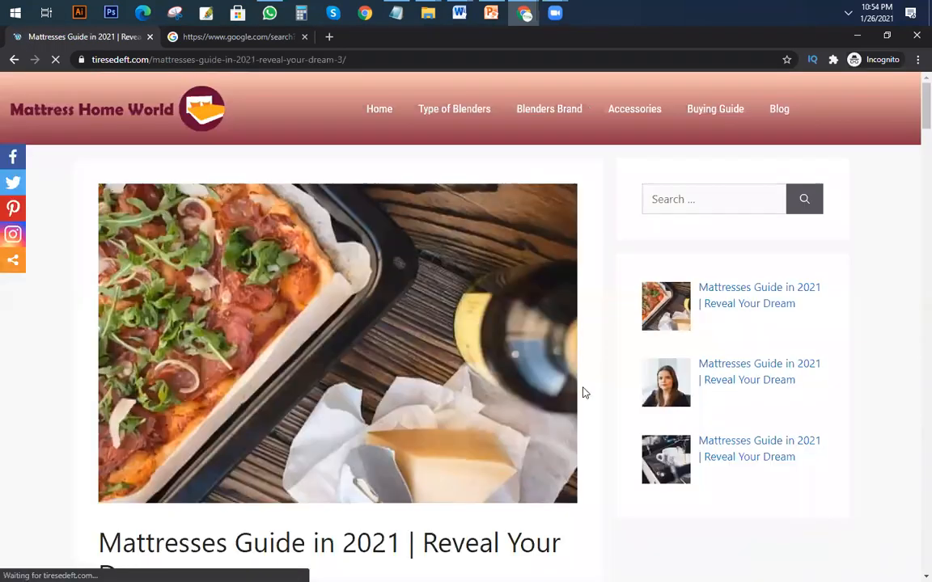
scroll(526, 380, "down", 4)
scroll(510, 376, "down", 3)
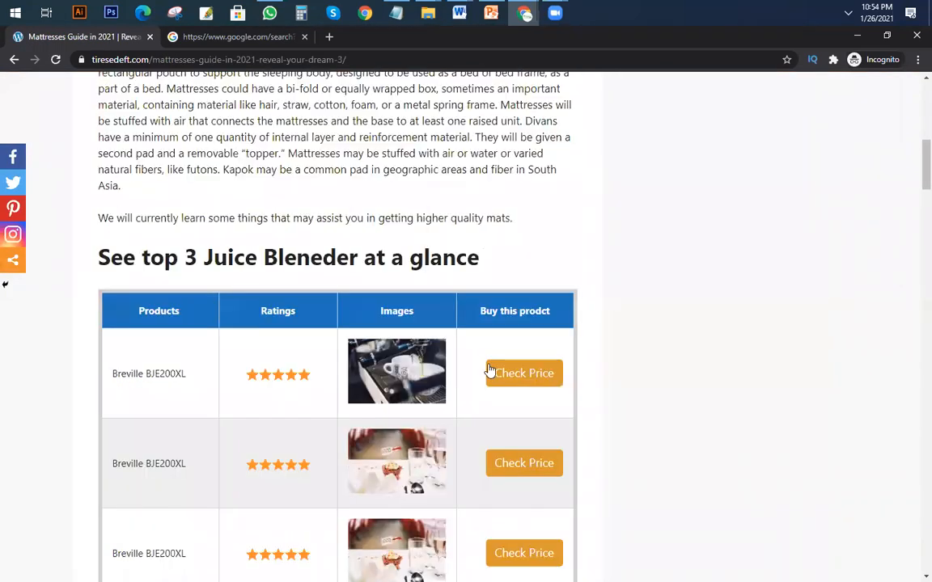
scroll(453, 349, "up", 4)
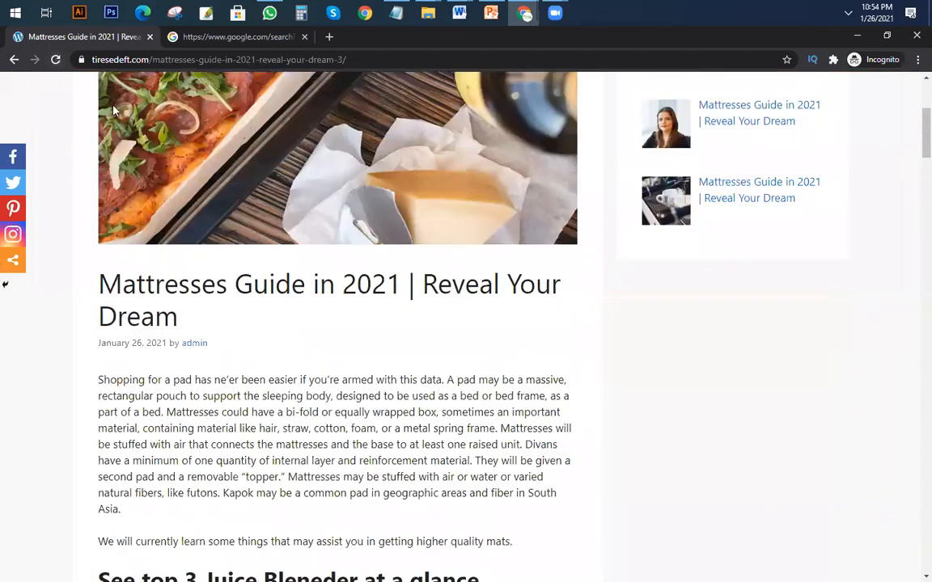
left_click(55, 60)
scroll(379, 232, "down", 15)
scroll(387, 264, "up", 12)
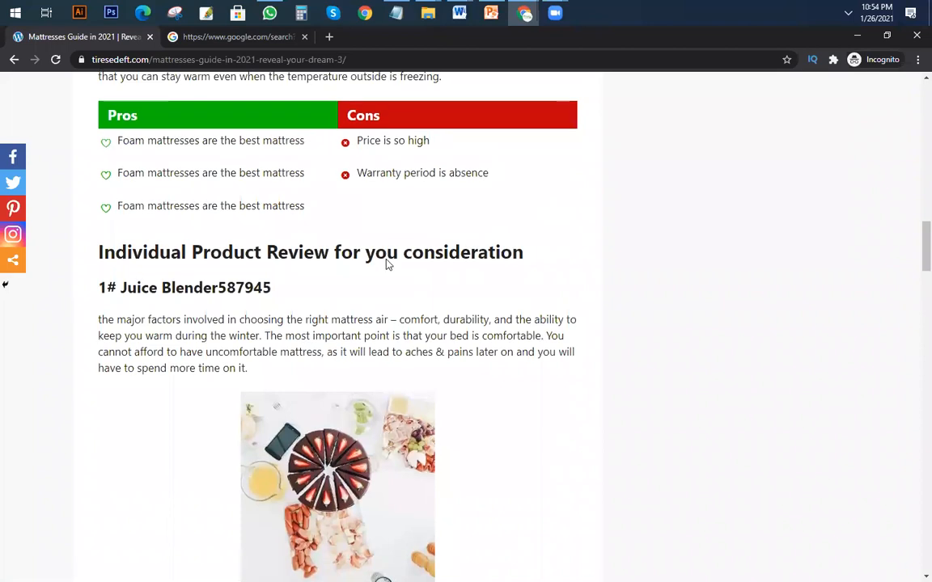
scroll(383, 261, "up", 5)
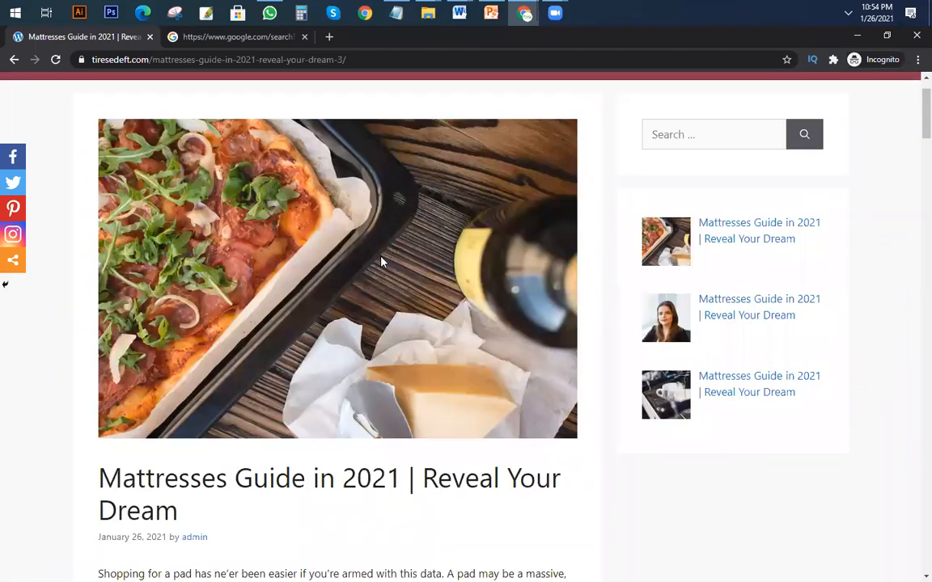
Return to the Table of Contents settings window, review the general options and save the settings again.
key("alt+Tab")
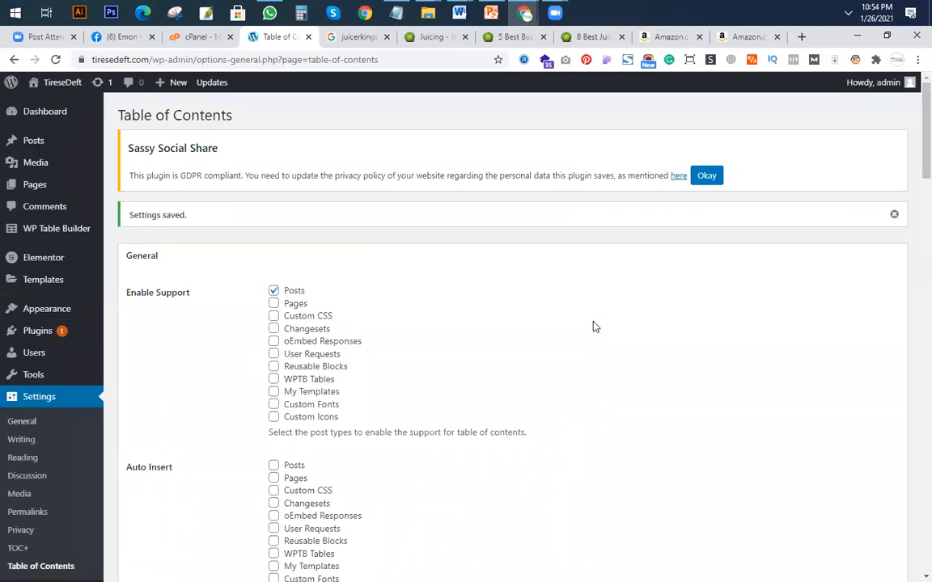
scroll(593, 326, "down", 6)
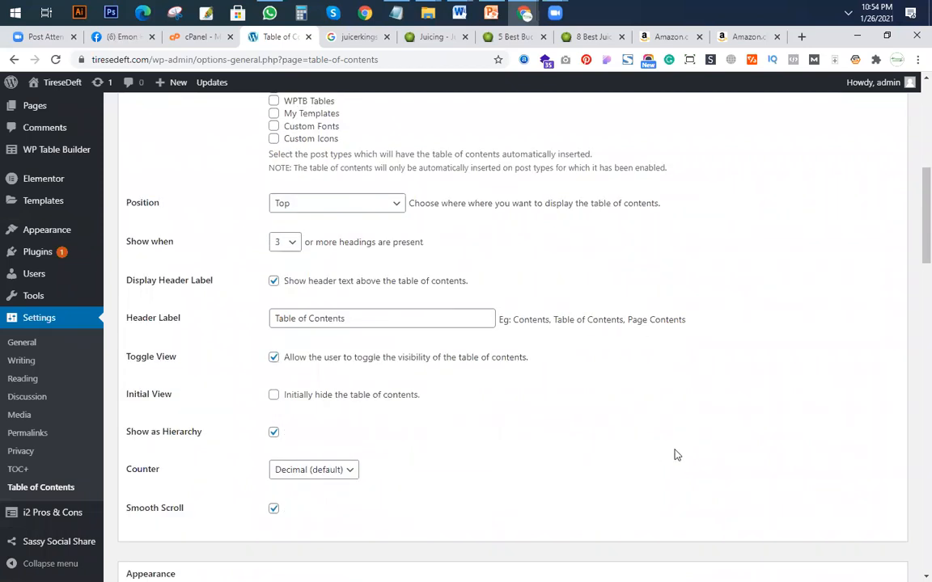
scroll(673, 453, "down", 3)
scroll(613, 378, "up", 10)
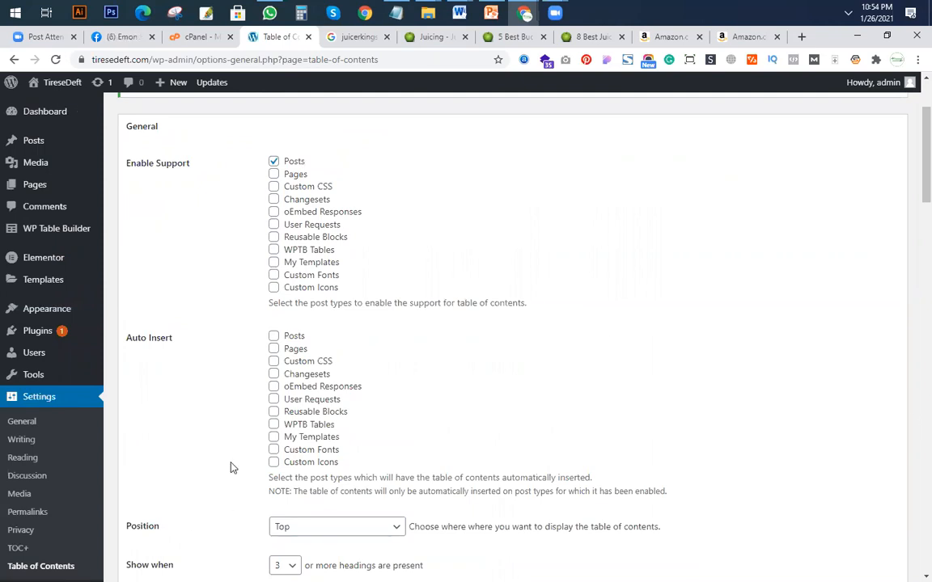
scroll(225, 510, "down", 18)
scroll(207, 516, "down", 5)
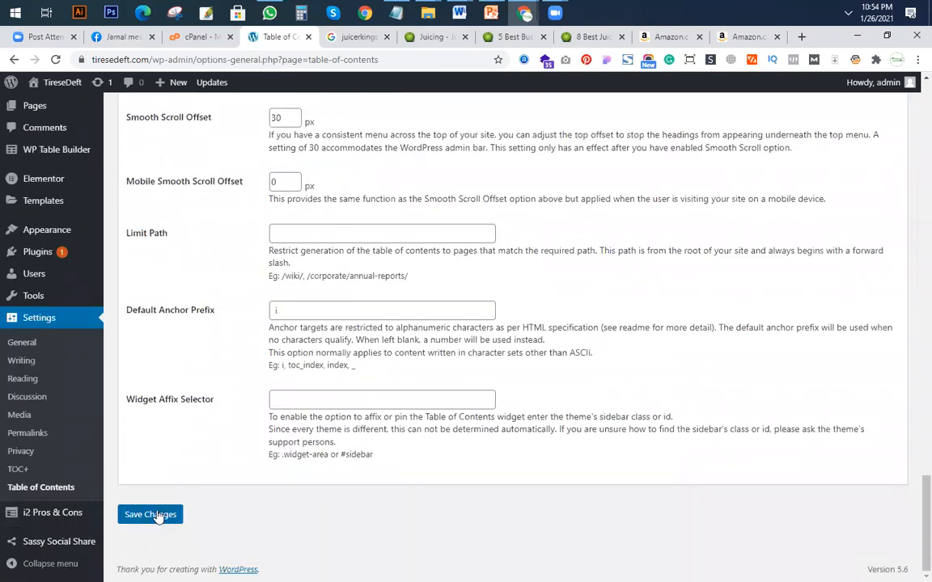
left_click(151, 514)
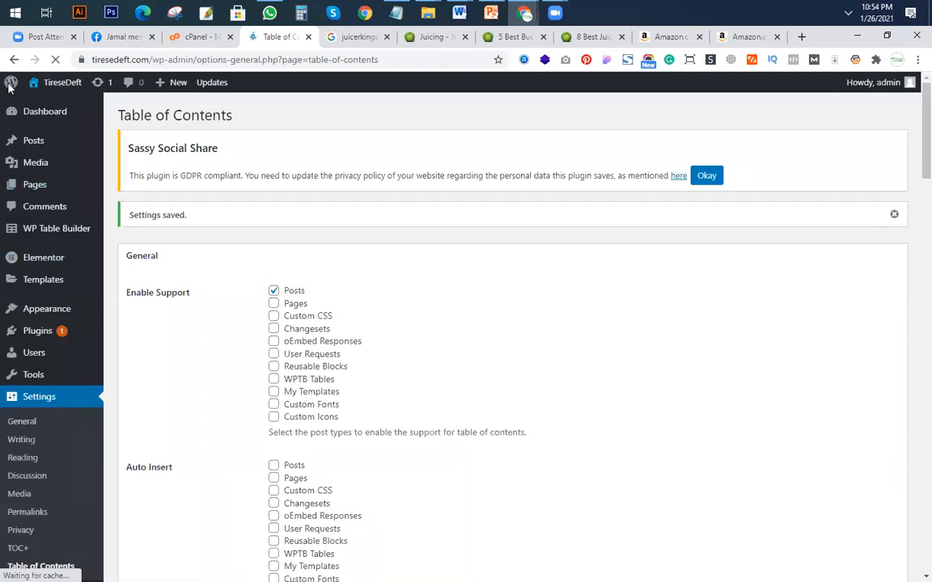
Visit the site from the dashboard, open the first Mattresses Guide post in full and check it for a table of contents.
right_click(30, 82)
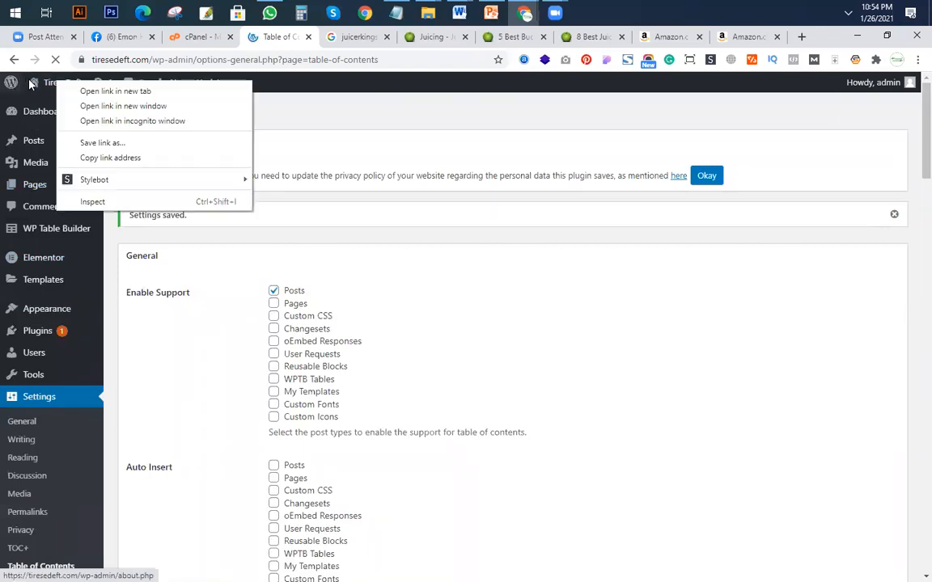
right_click(31, 82)
left_click(8, 83)
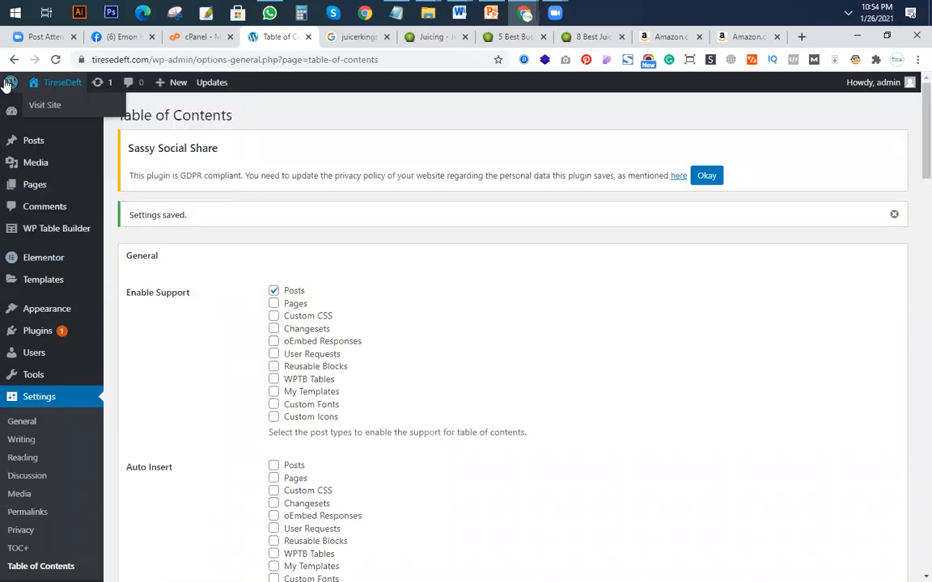
mouse_move(46, 85)
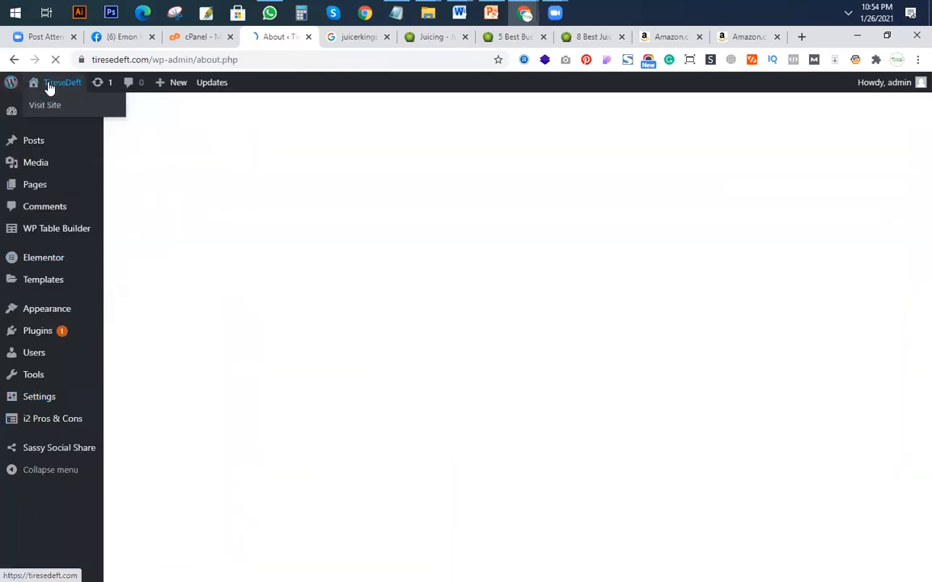
left_click(47, 105)
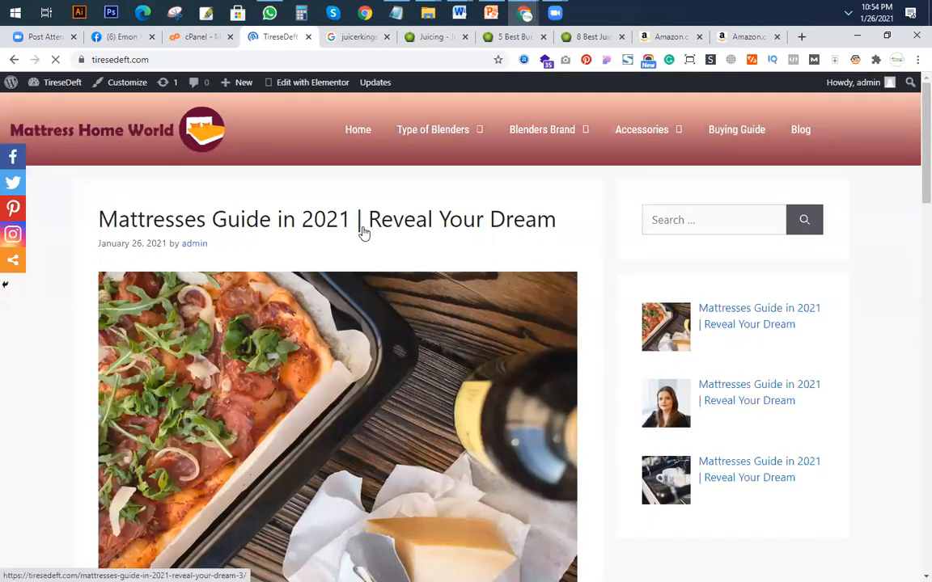
scroll(360, 228, "down", 5)
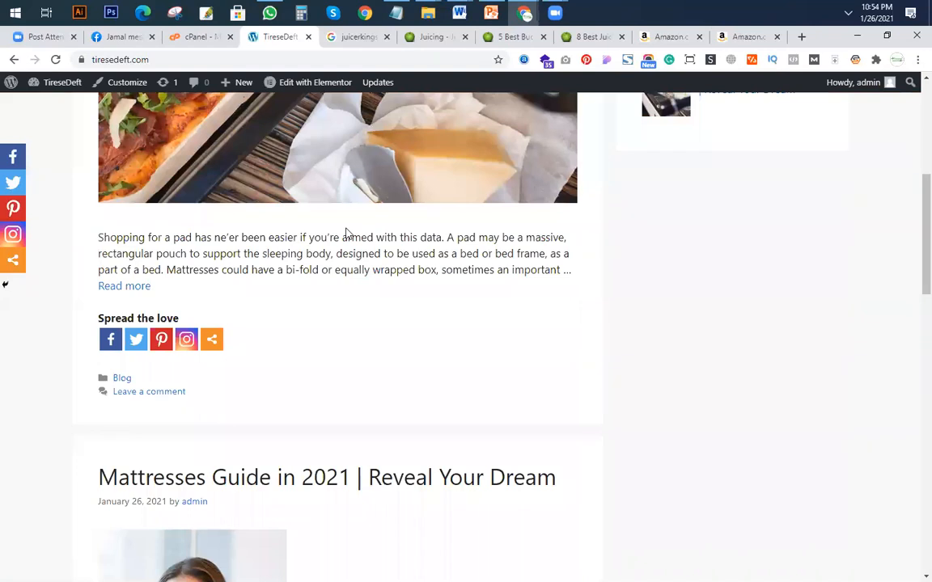
left_click(145, 304)
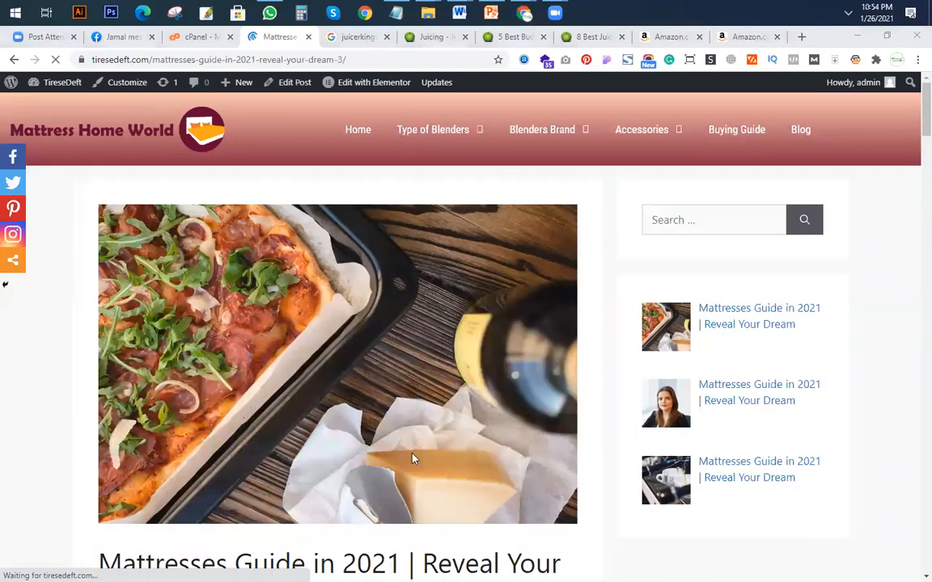
scroll(374, 453, "down", 10)
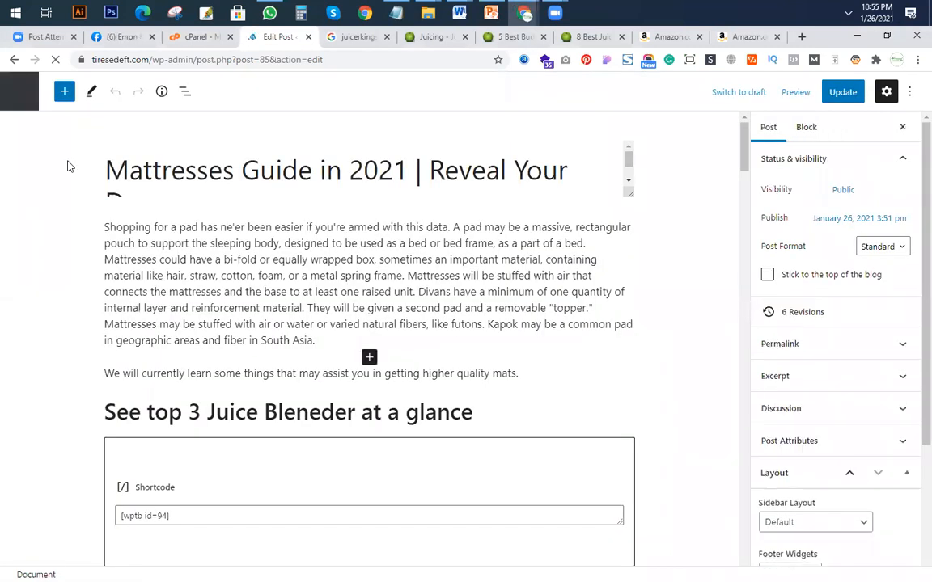
Exit the Mattresses Guide post editor to the posts list and reopen the site's Table of Contents settings.
left_click(15, 95)
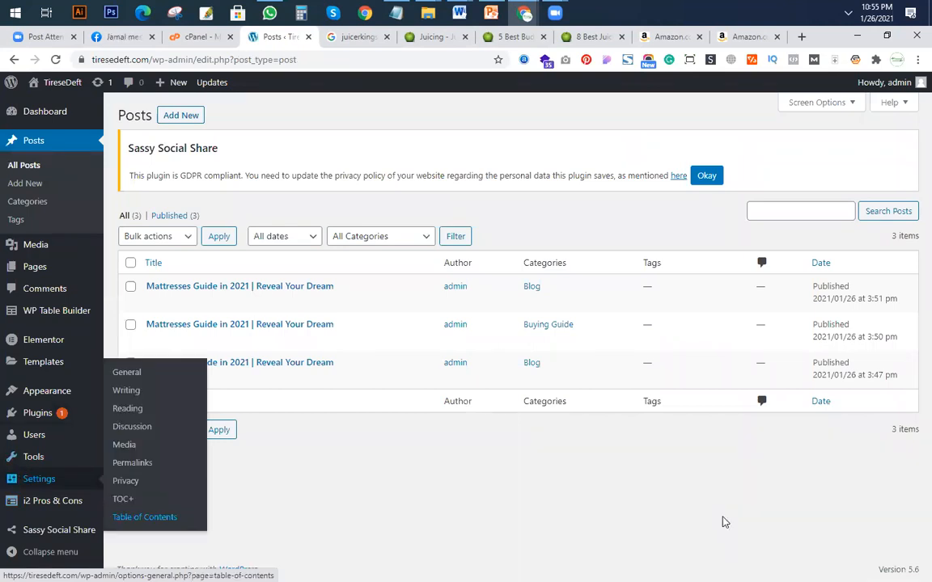
left_click(144, 518)
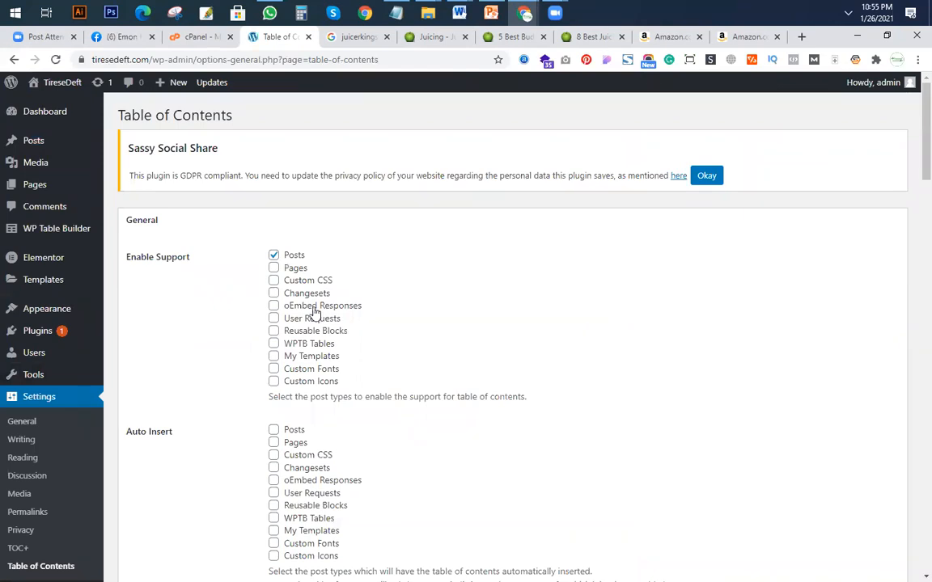
Enable automatic insertion of the table of contents for Posts and save the plugin settings.
scroll(395, 356, "down", 5)
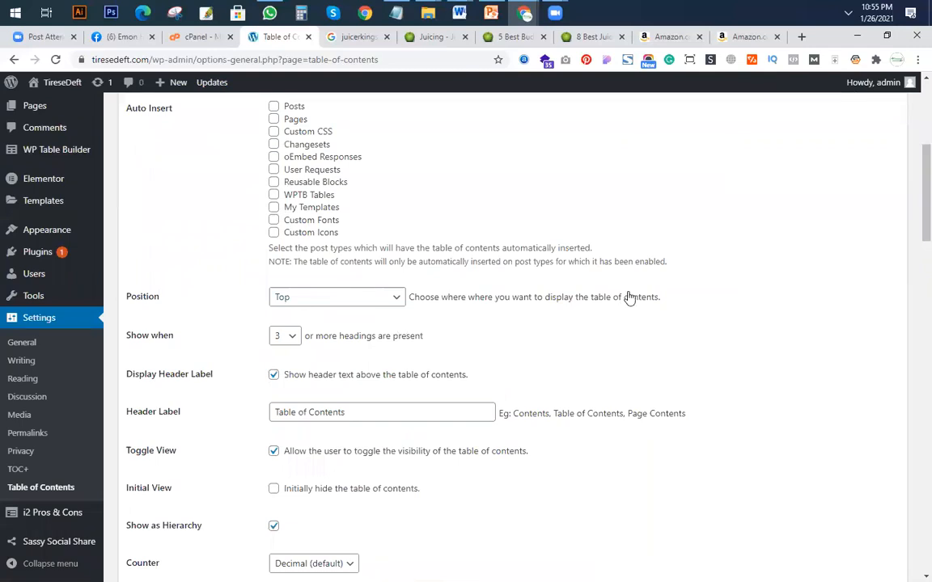
scroll(571, 259, "down", 1)
scroll(571, 260, "up", 3)
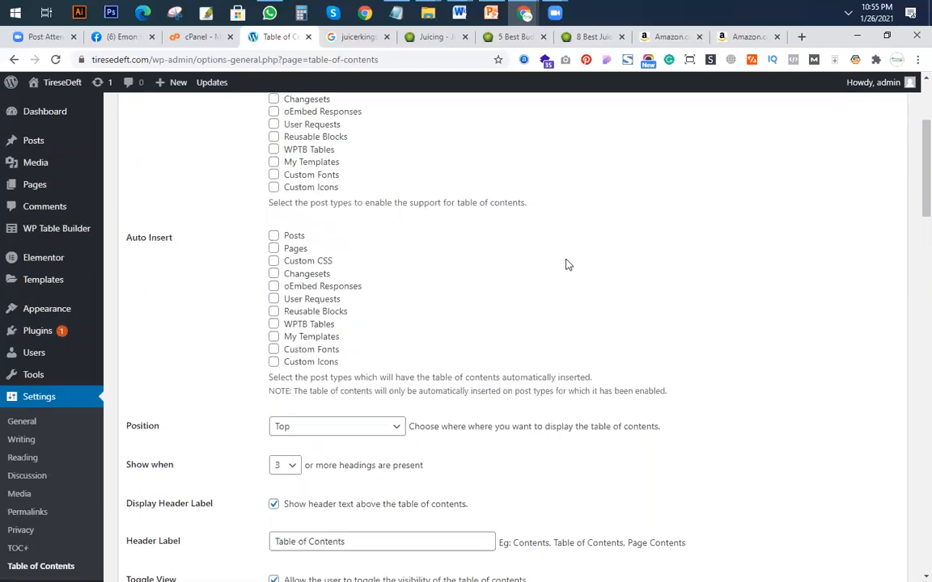
scroll(183, 403, "up", 3)
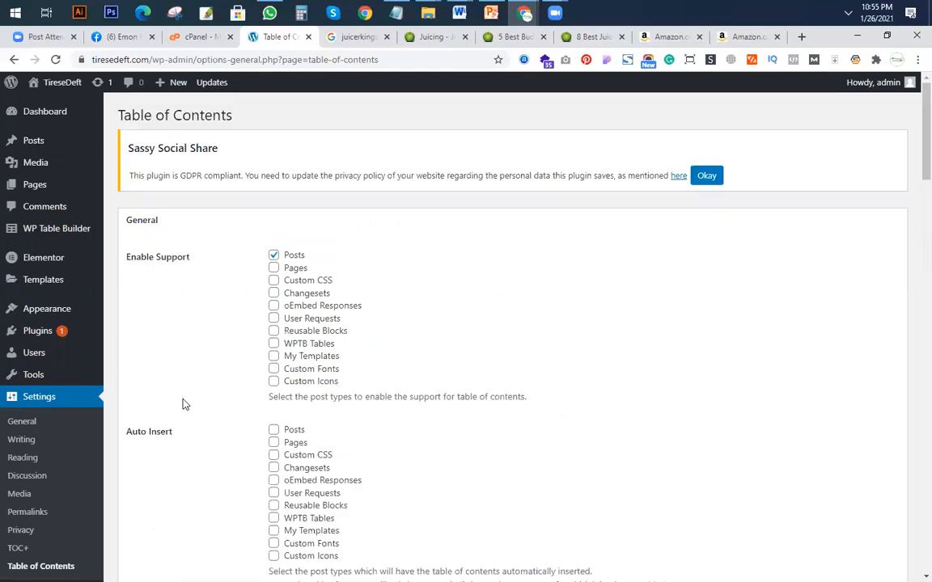
scroll(273, 368, "down", 1)
left_click(273, 365)
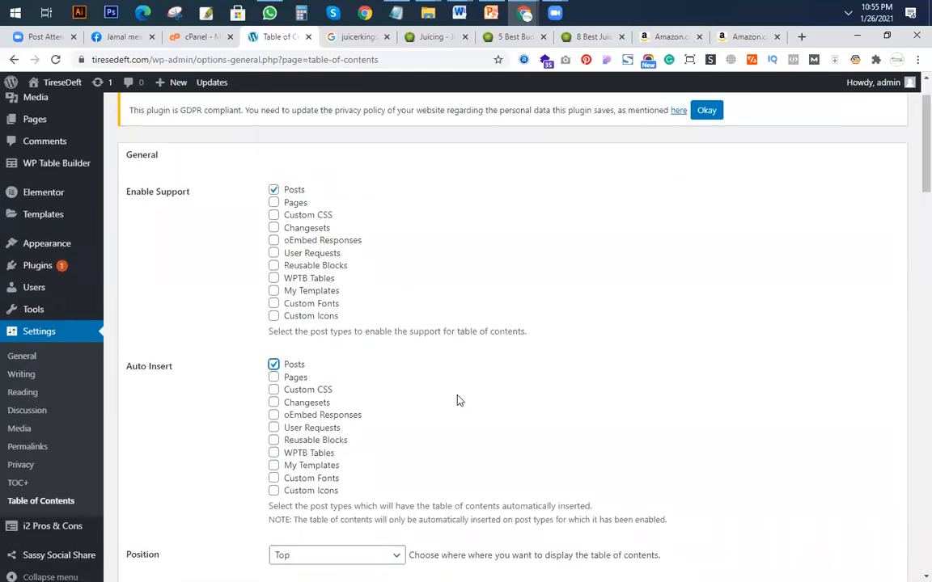
scroll(458, 400, "down", 1)
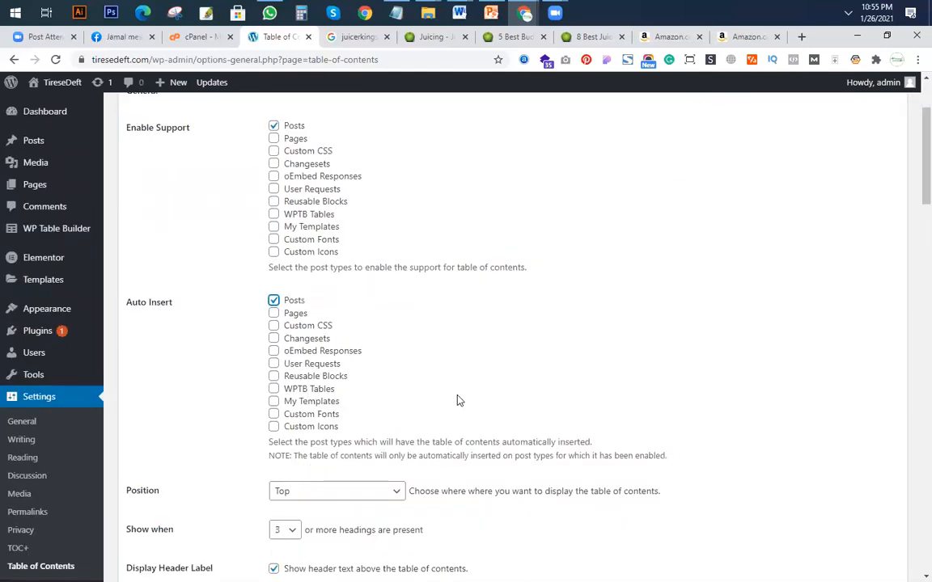
scroll(458, 401, "down", 15)
scroll(415, 421, "down", 13)
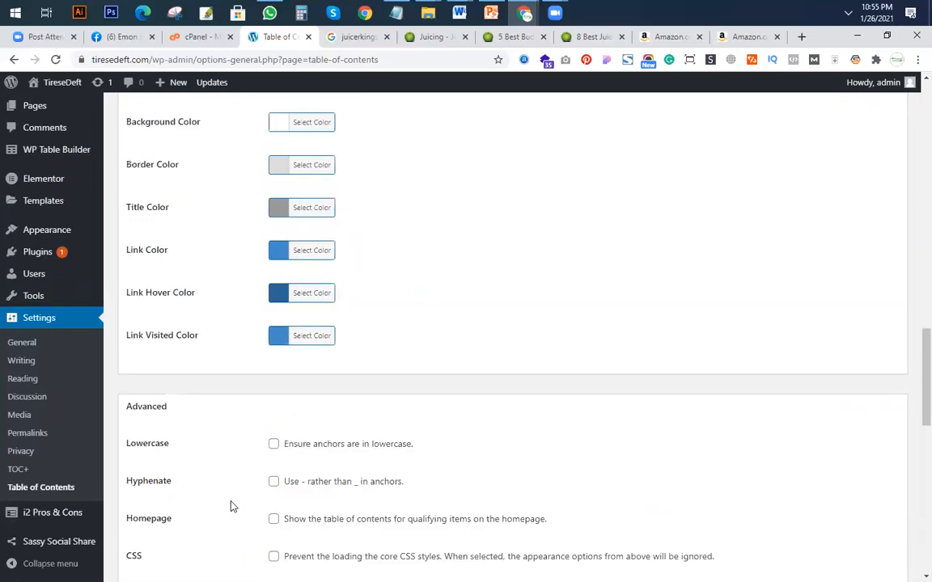
left_click(150, 563)
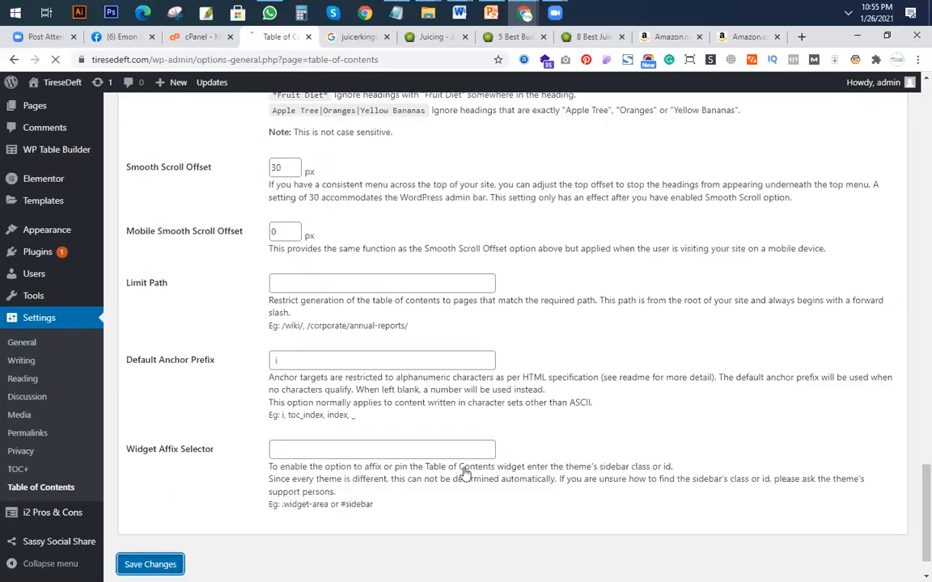
Switch to the private browser window, reload the Mattresses Guide post and check it for a table of contents.
left_click(524, 12)
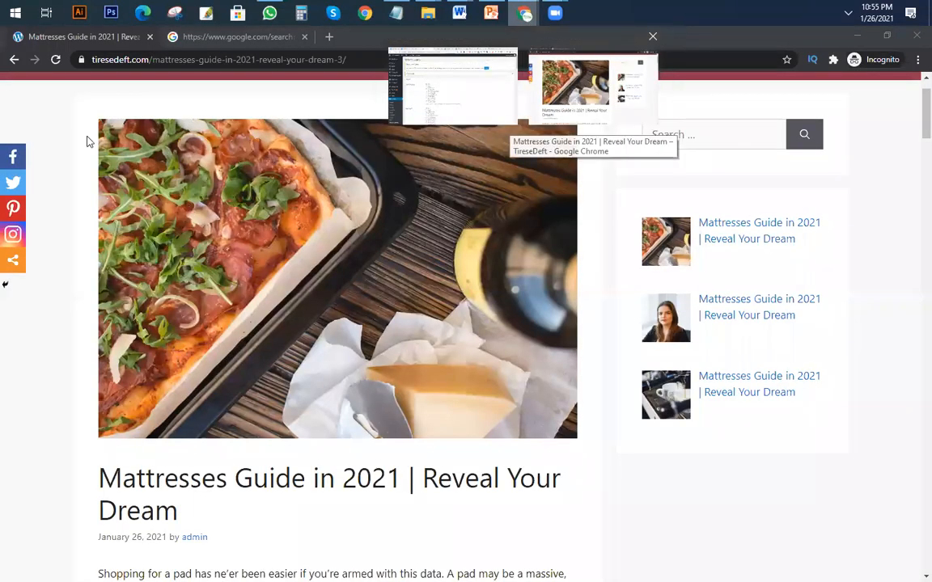
scroll(103, 122, "up", 1)
left_click(56, 60)
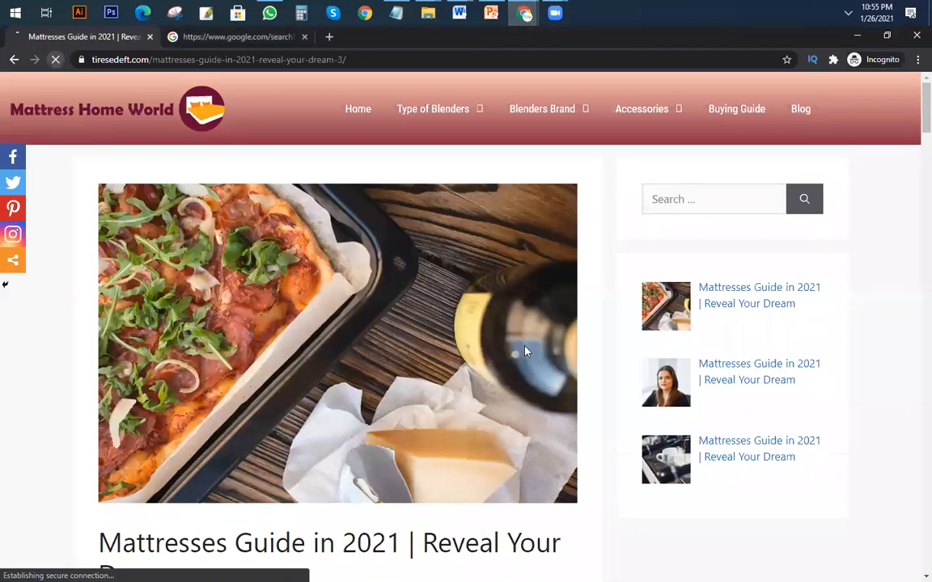
scroll(527, 346, "down", 4)
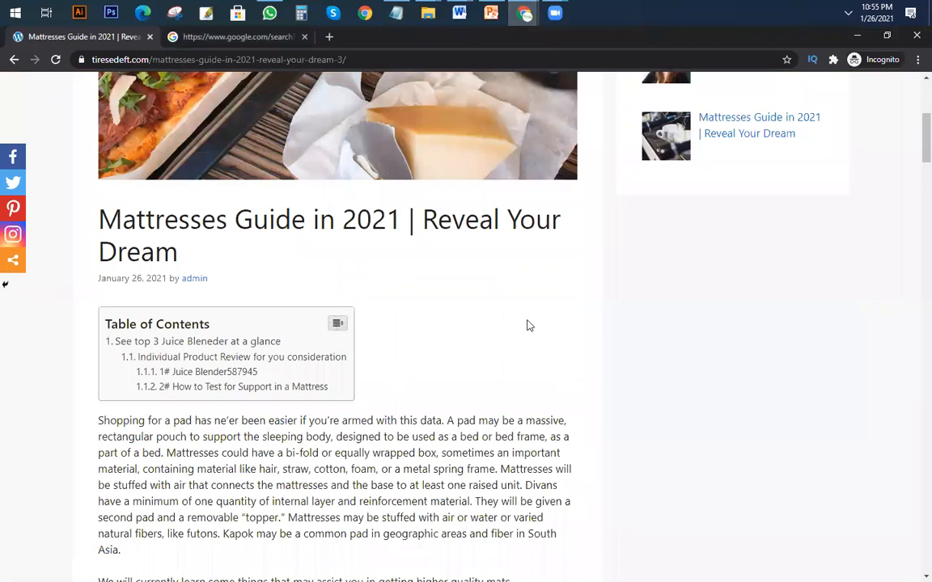
scroll(453, 333, "down", 15)
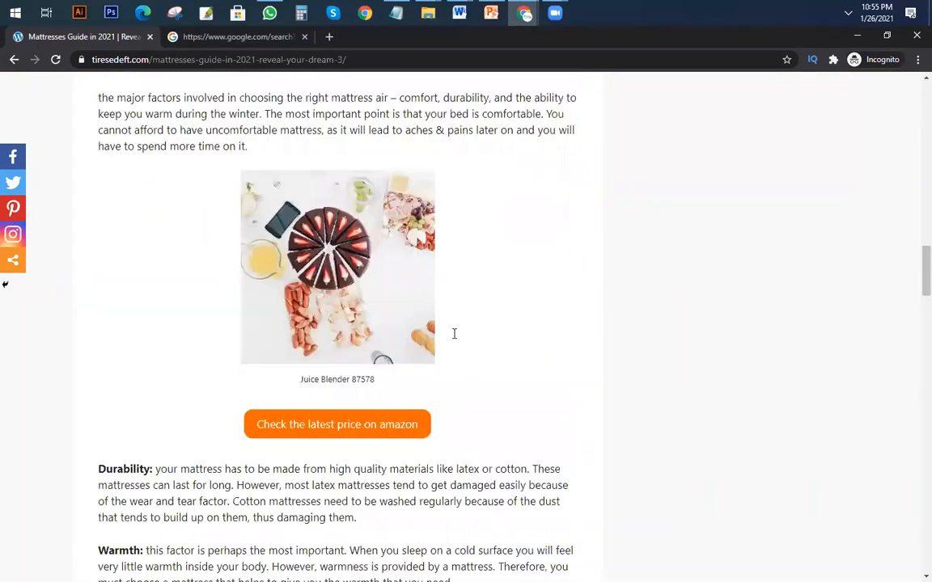
scroll(297, 309, "up", 15)
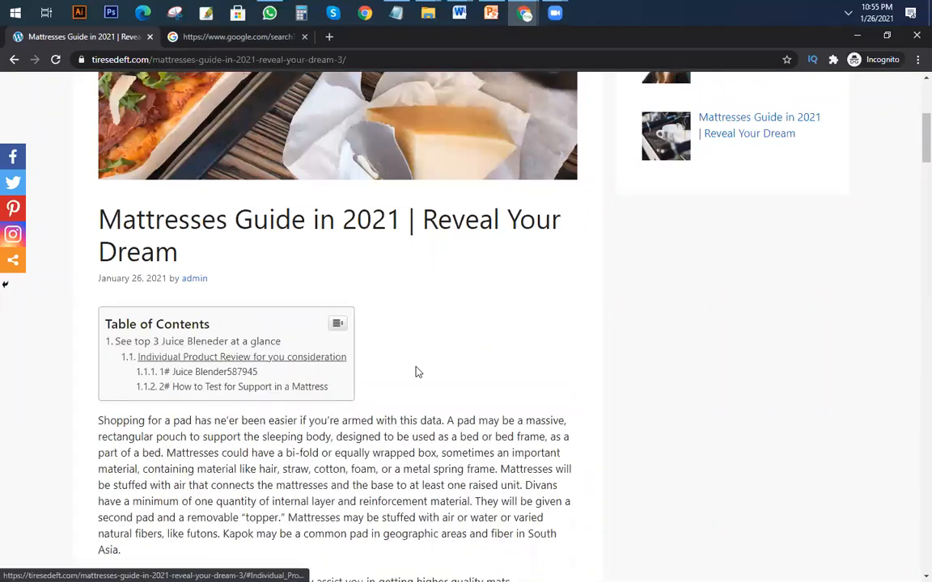
Collapse the post's table of contents and review the product comparison table, the pros and cons and the individual product reviews.
left_click(342, 332)
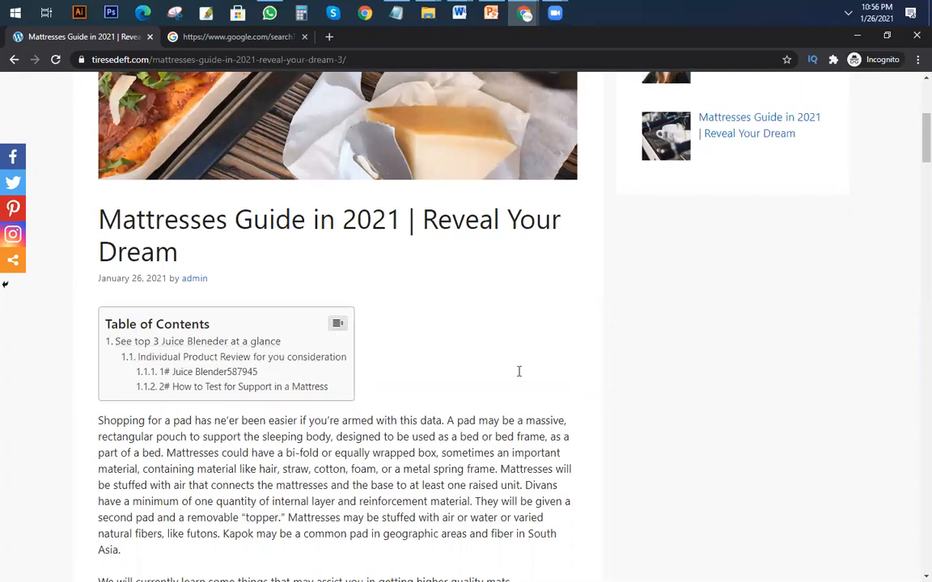
scroll(403, 354, "down", 1)
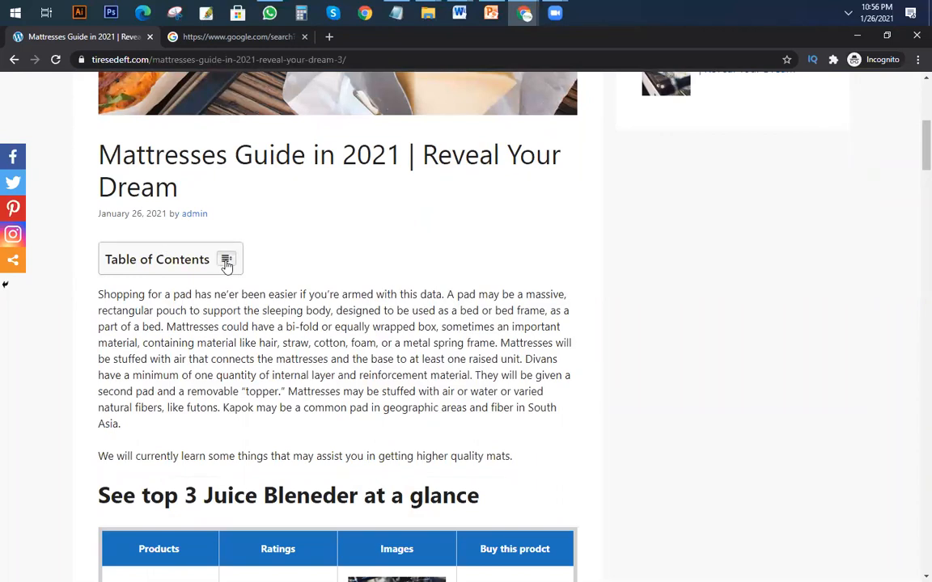
scroll(143, 187, "down", 3)
left_click_drag(116, 129, 311, 181)
scroll(254, 248, "down", 6)
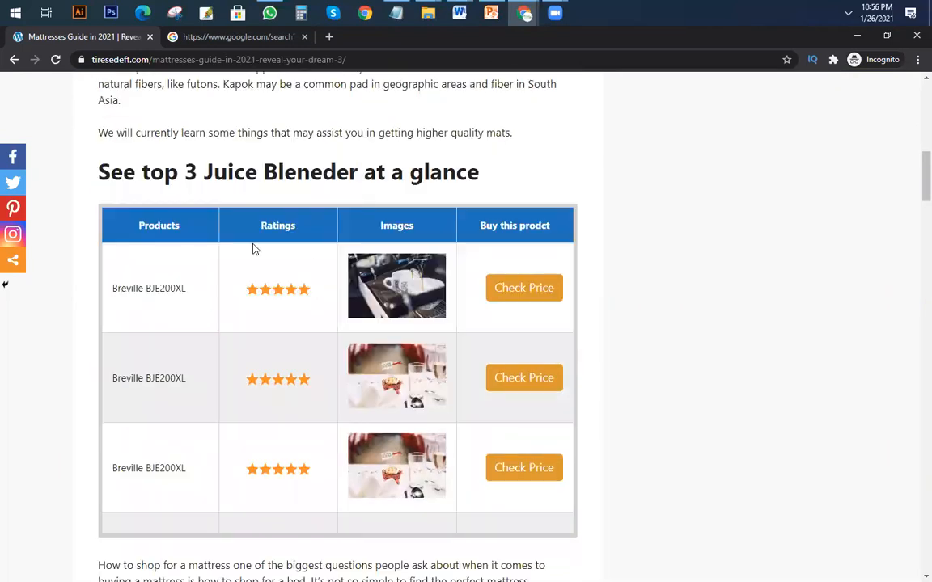
scroll(305, 287, "down", 4)
scroll(307, 287, "up", 5)
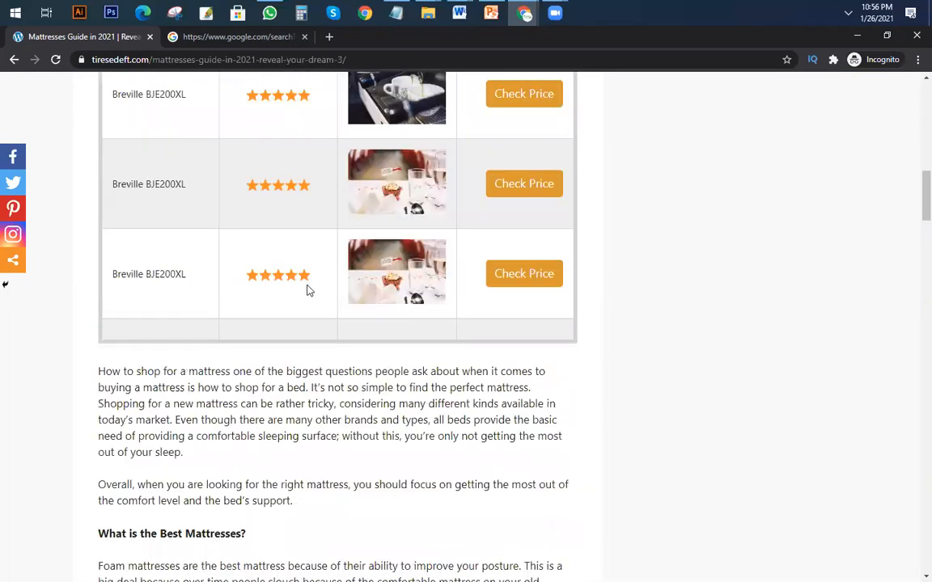
scroll(308, 290, "up", 1)
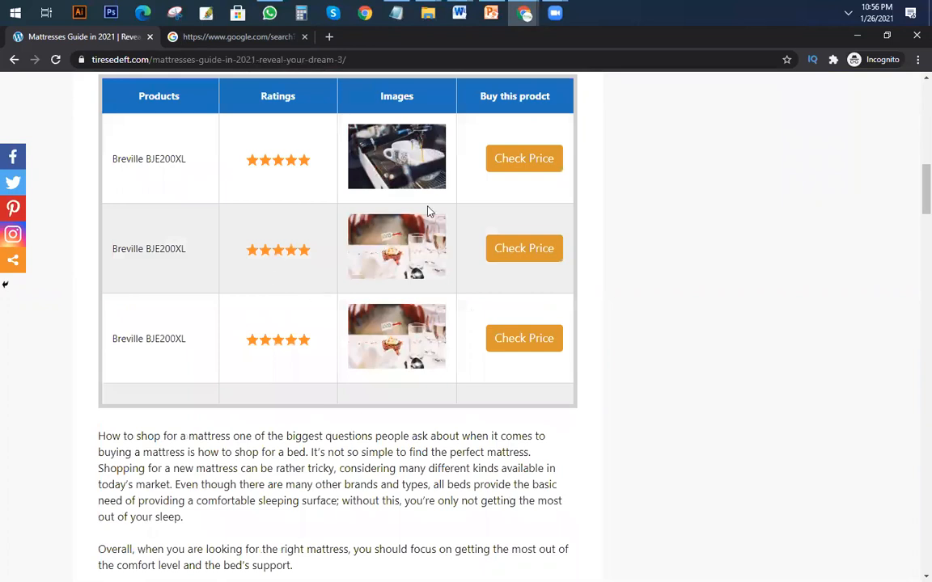
scroll(424, 193, "up", 4)
scroll(404, 207, "down", 4)
scroll(401, 211, "down", 3)
scroll(397, 229, "down", 10)
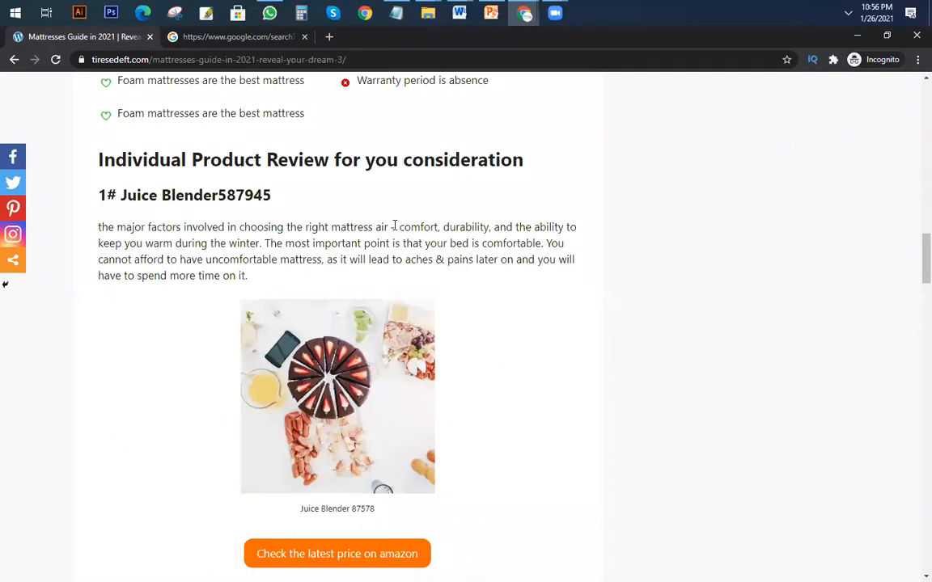
scroll(373, 287, "down", 10)
scroll(364, 275, "down", 19)
scroll(341, 285, "up", 12)
scroll(336, 279, "up", 15)
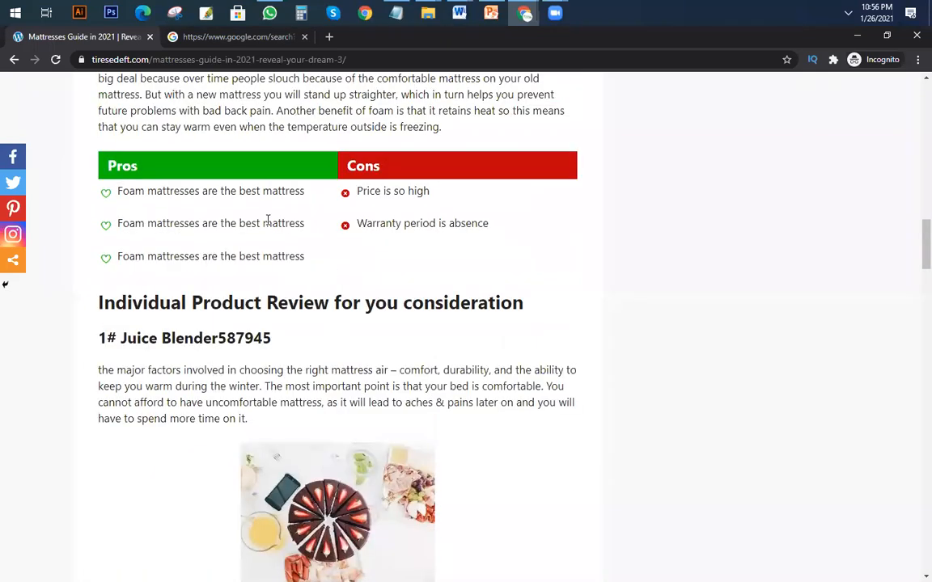
scroll(328, 324, "up", 18)
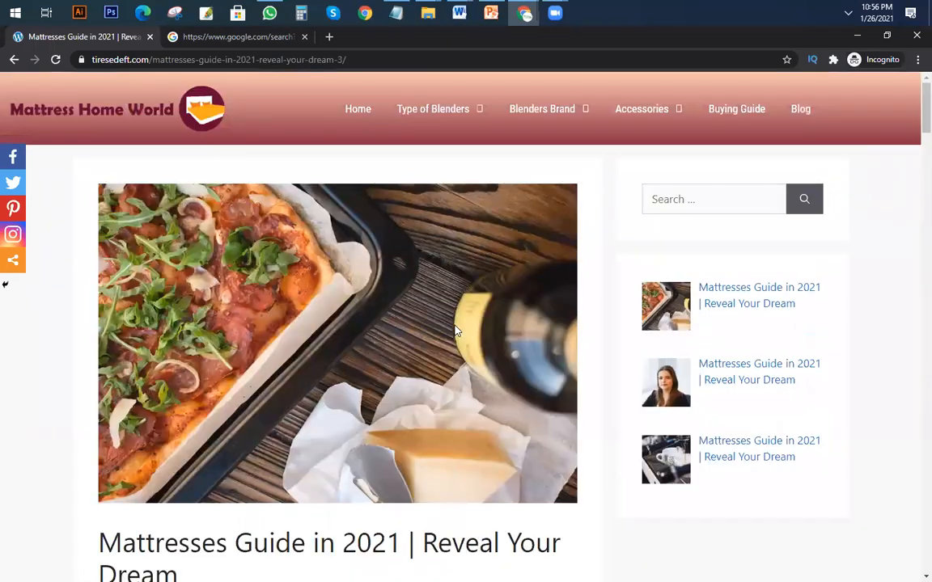
Switch to the Class 11 PowerPoint presentation and apply the current font colour to the plugin list from Recent post widget to Social share.
left_click(492, 14)
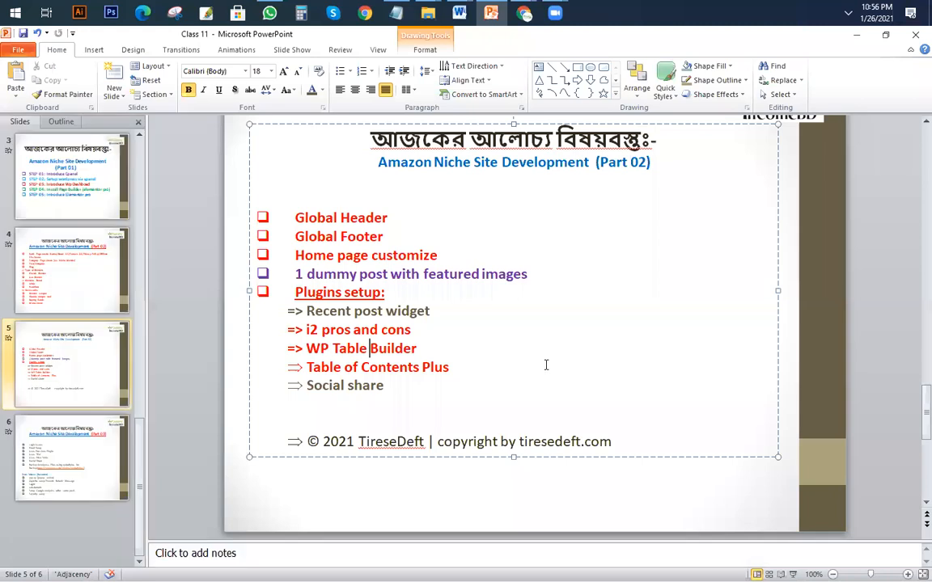
left_click_drag(386, 387, 286, 309)
left_click(312, 90)
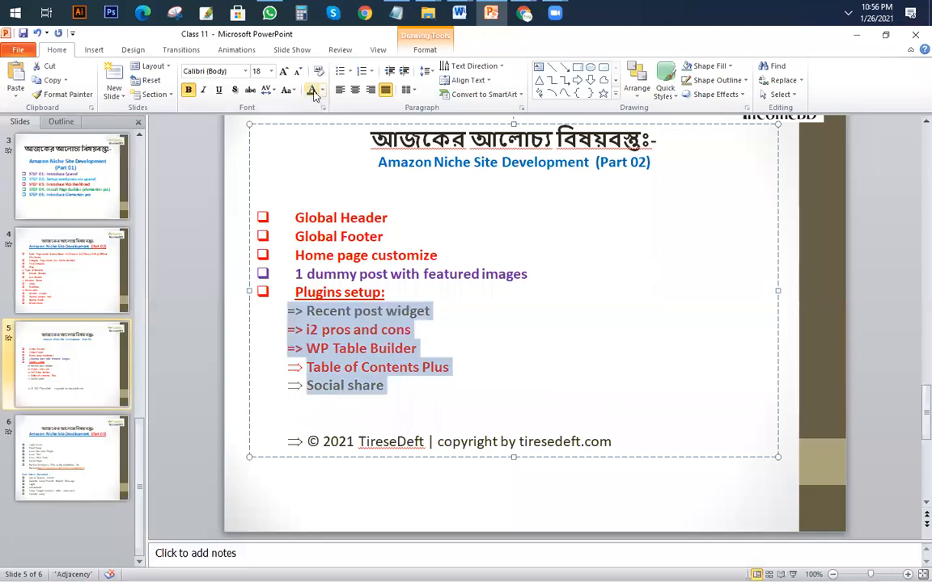
Open the Amazon Niche Site Development (Part 03) slide.
left_click(47, 278)
left_click(80, 449)
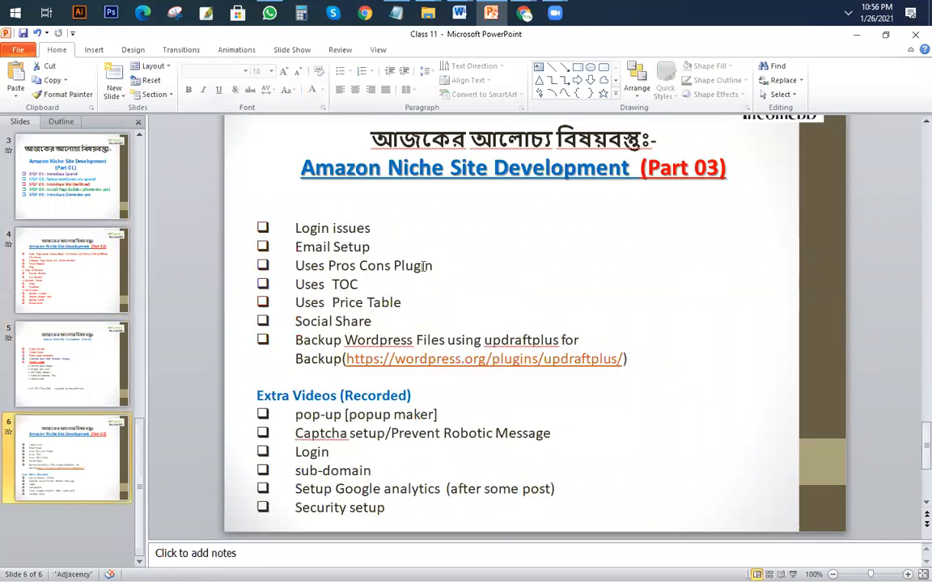
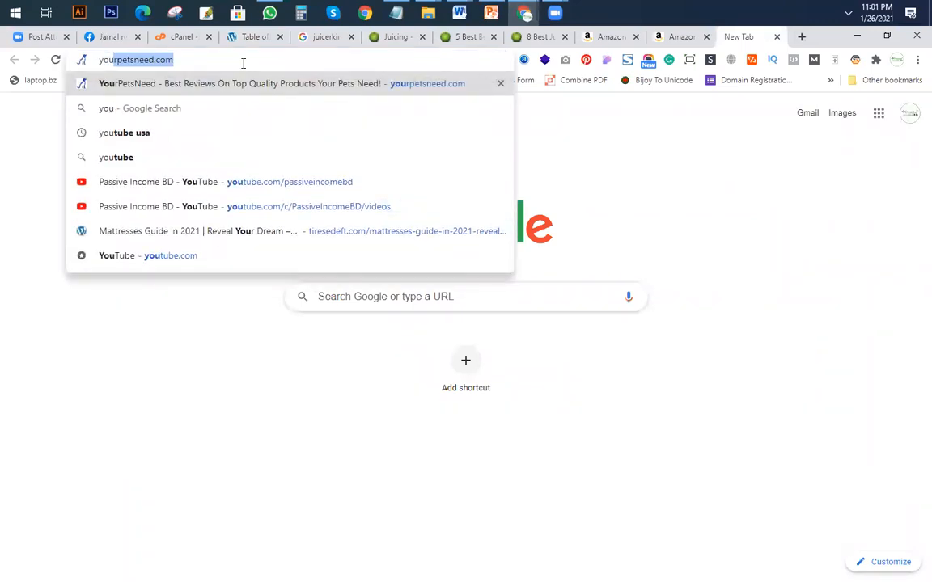
Open youtube.com in the new browser tab.
key("BackSpace")
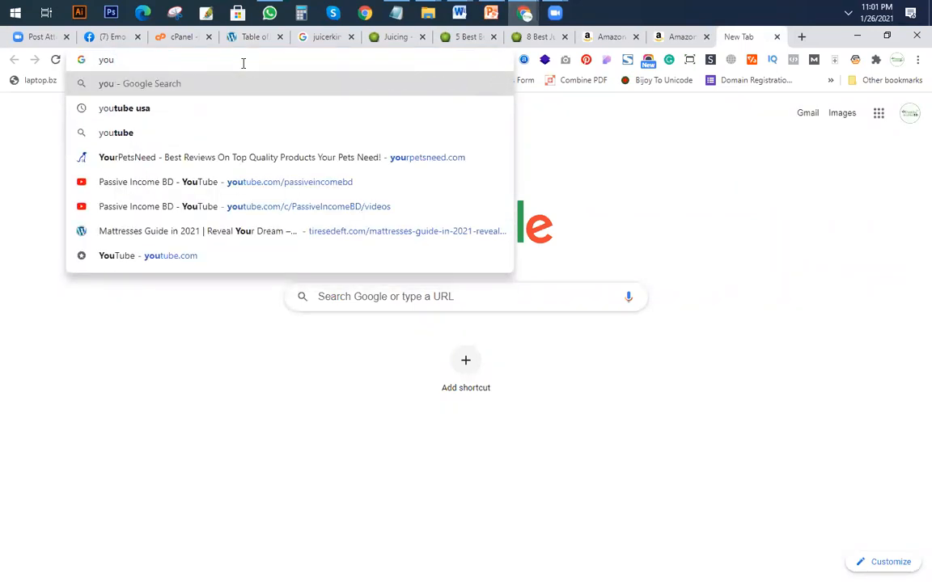
type("tube.com")
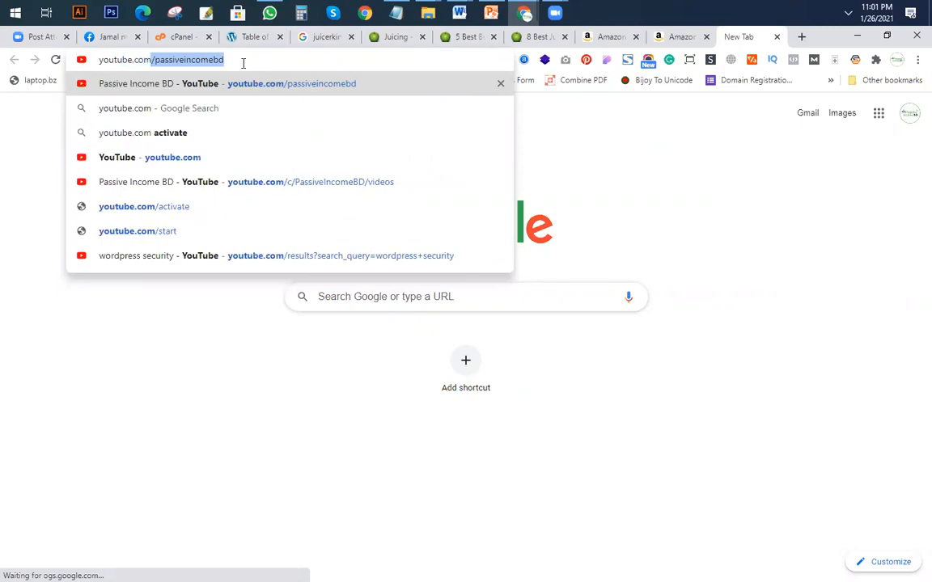
key("Delete")
key("Return")
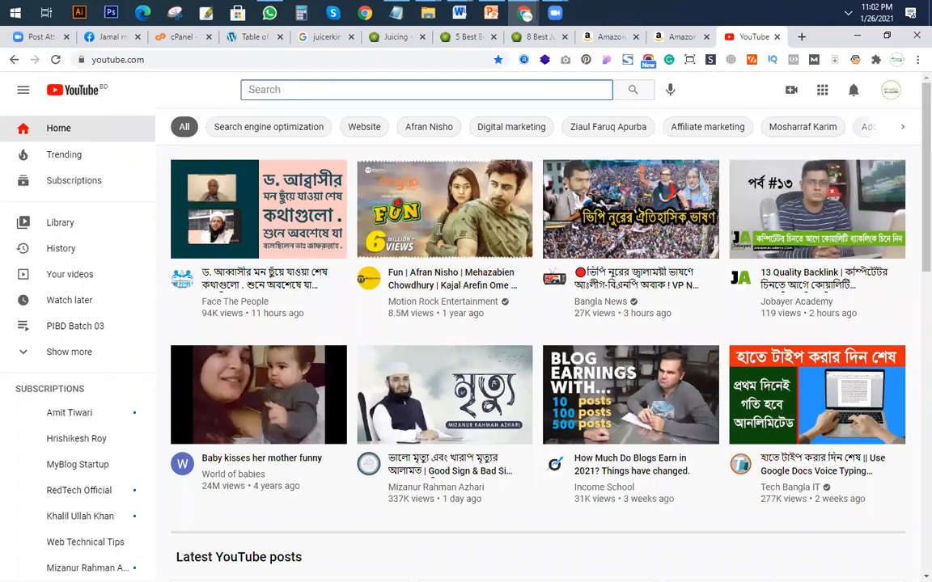
Search YouTube for "blender" and refine the query to "blender review".
left_click(313, 90)
type("blender")
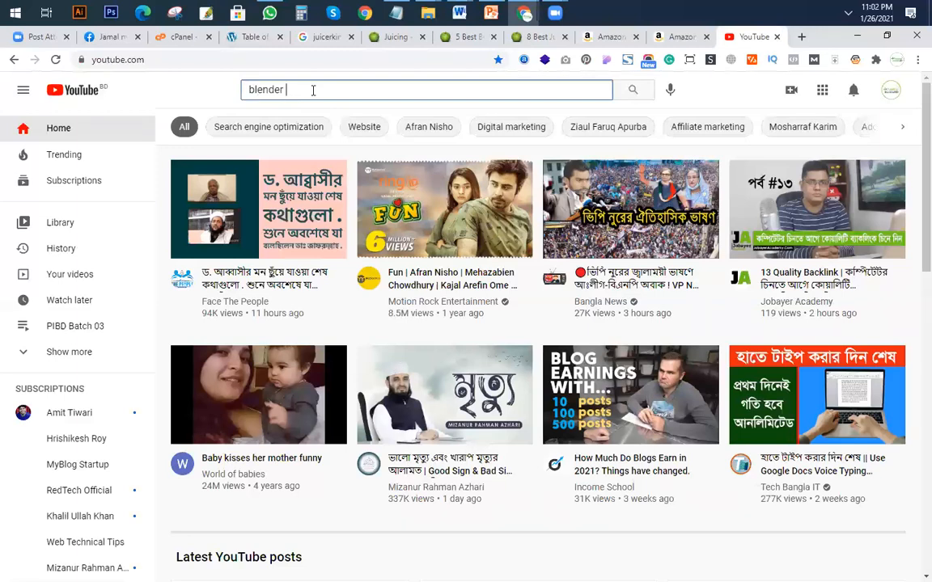
key("Return")
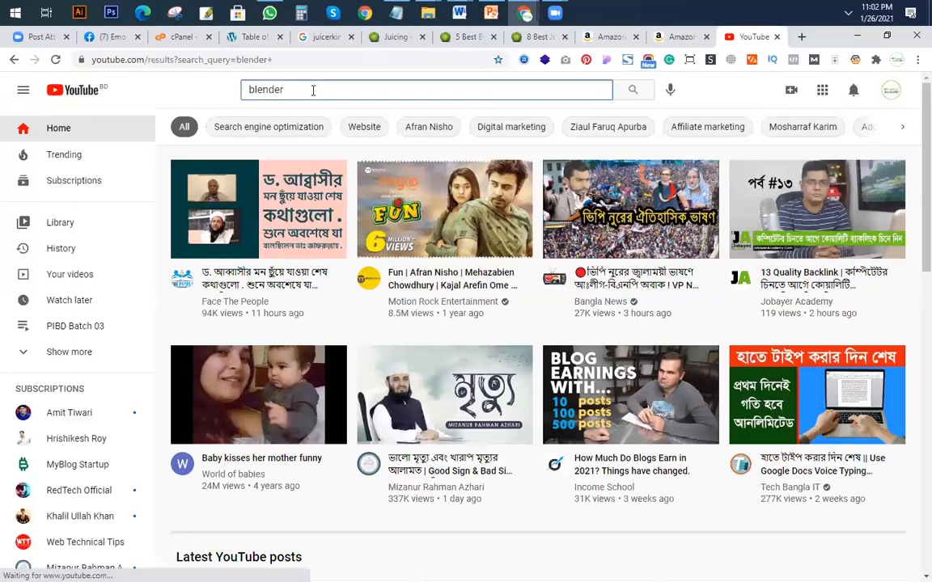
type("r")
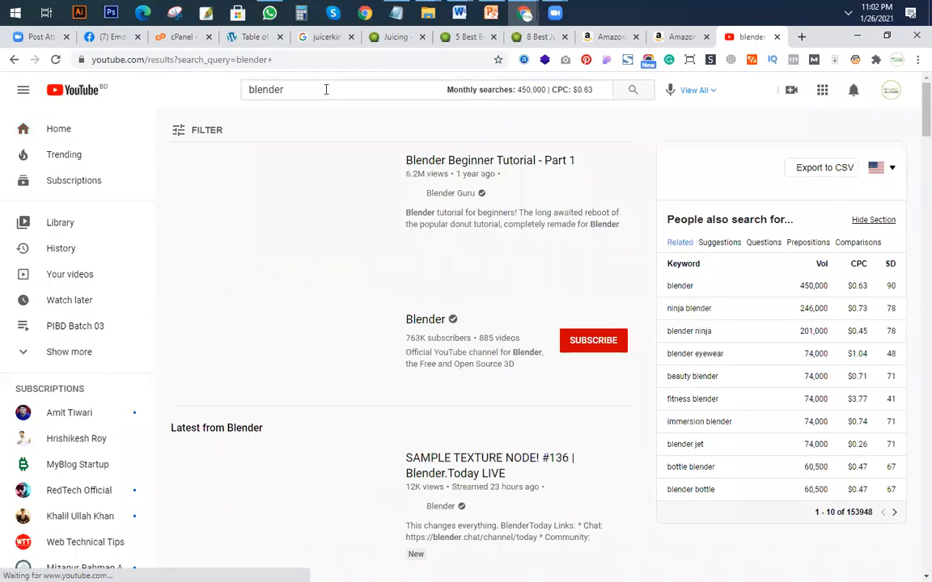
left_click(326, 90)
type("review")
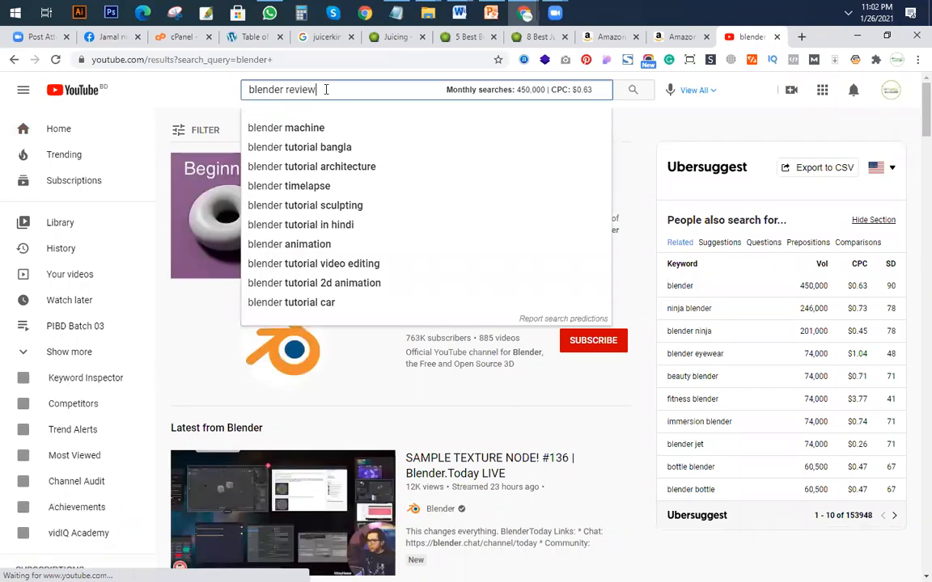
key("Return")
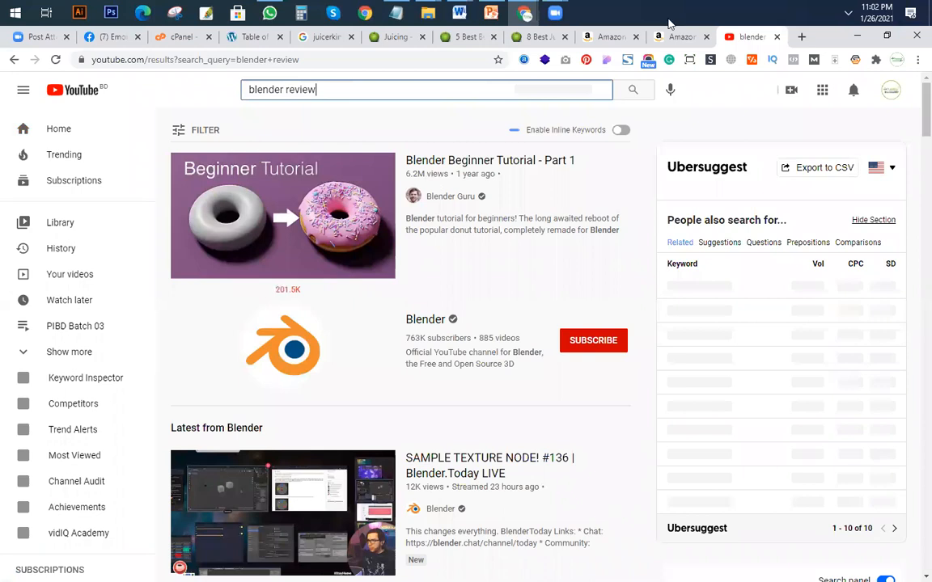
Limit the blender review results to Creative Commons videos and remove that filter again.
scroll(481, 328, "down", 10)
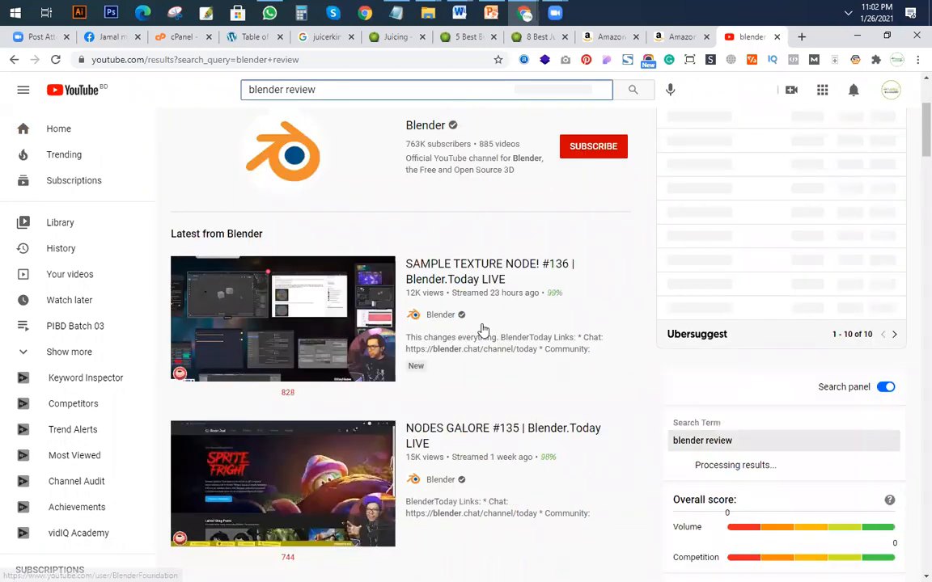
key("Return")
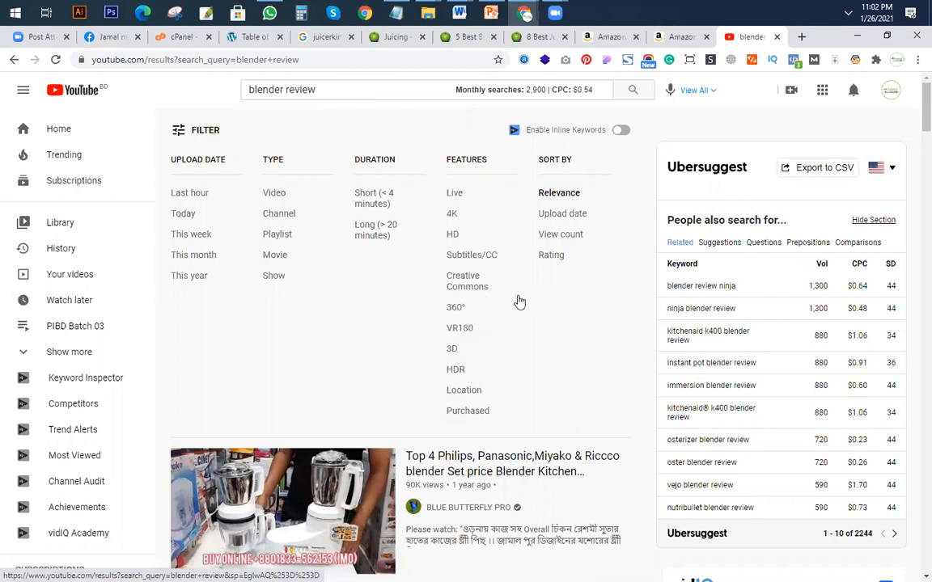
left_click(477, 284)
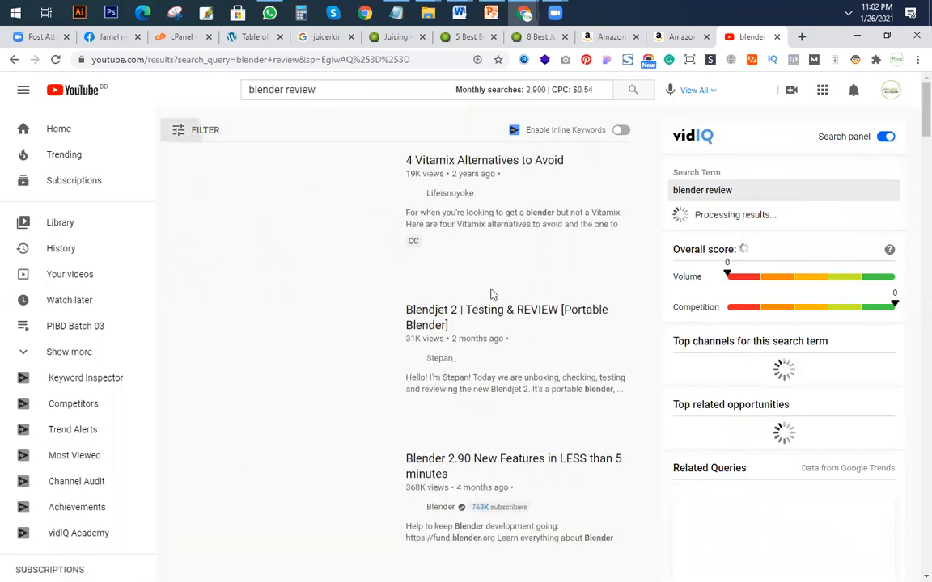
left_click(464, 284)
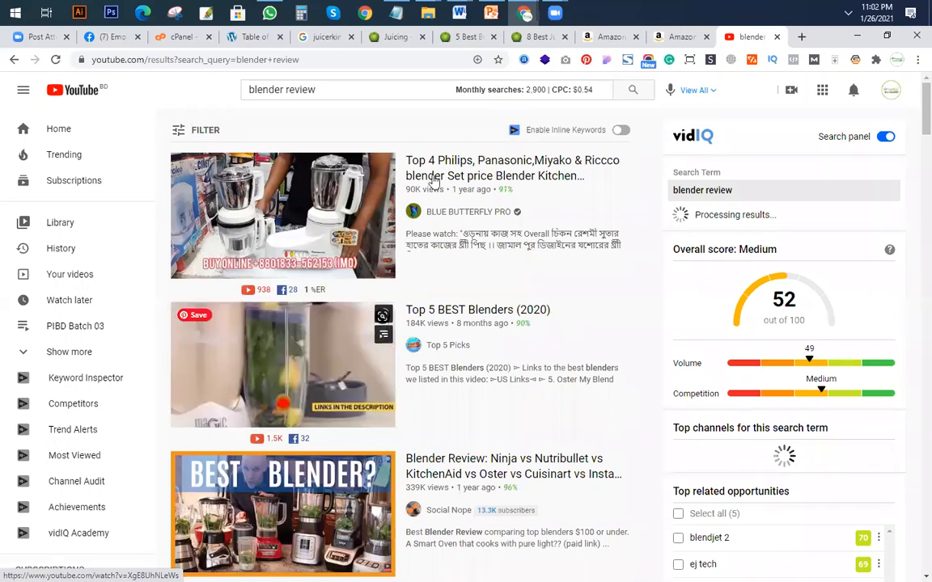
Open the Top 4 Philips, Panasonic, Miyako & Riccco blender video in a new tab and expand its description.
middle_click(469, 196)
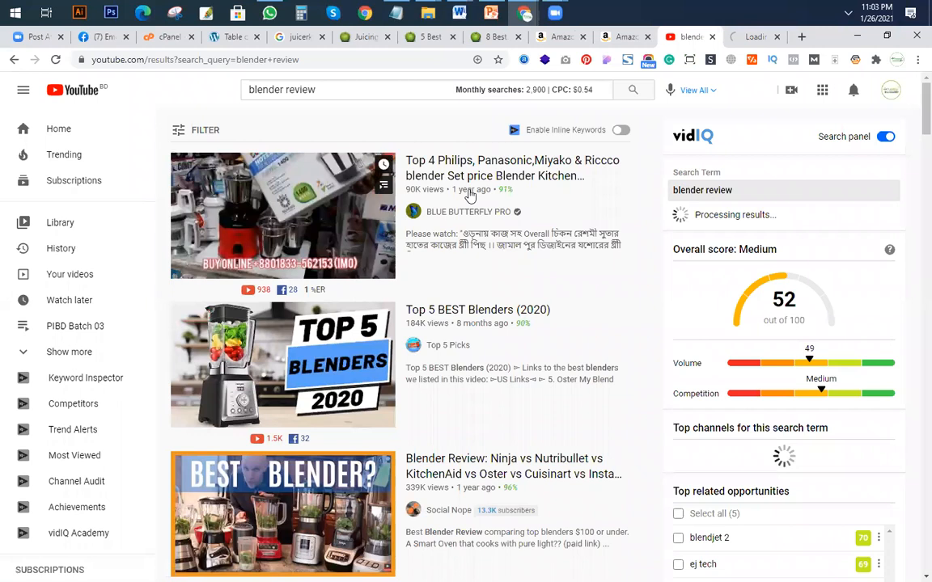
left_click(748, 36)
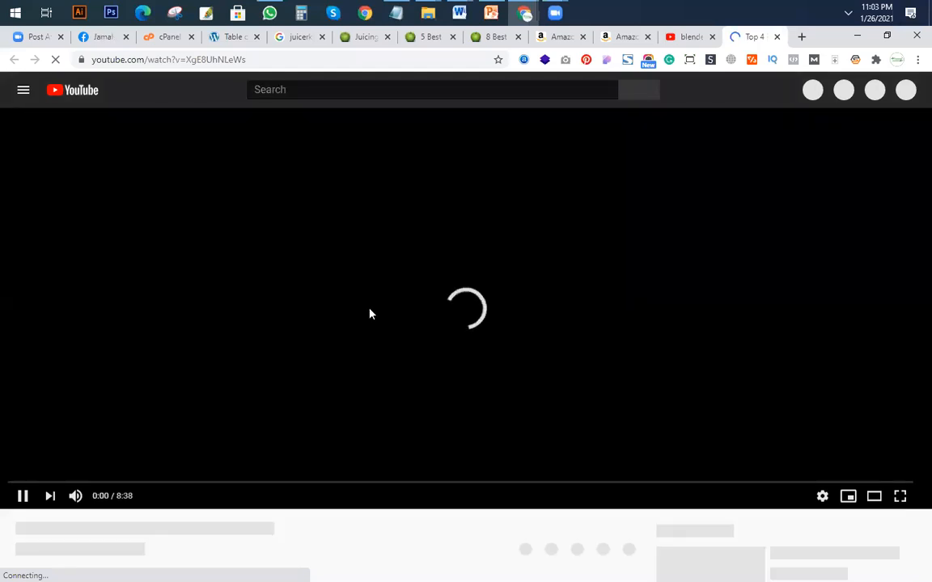
scroll(370, 314, "down", 2)
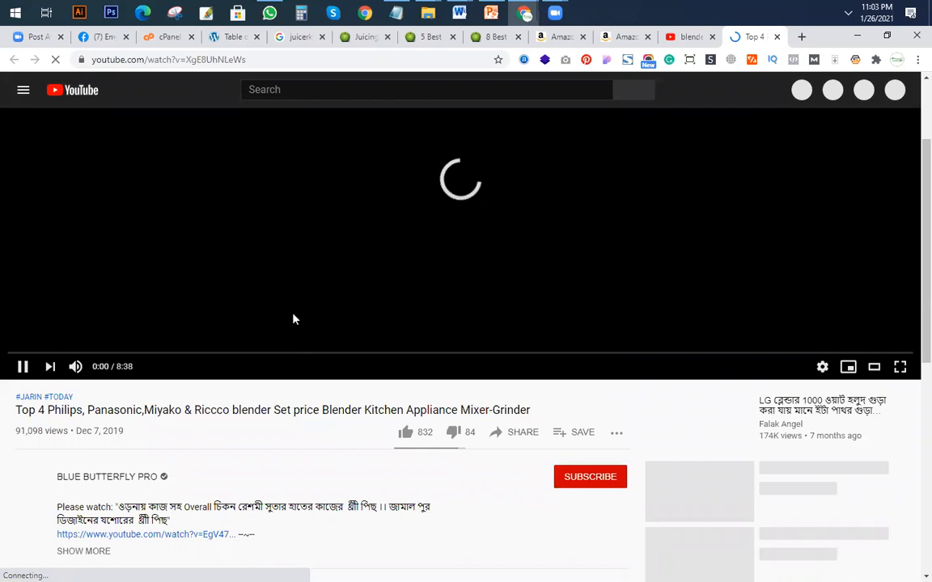
scroll(294, 319, "down", 3)
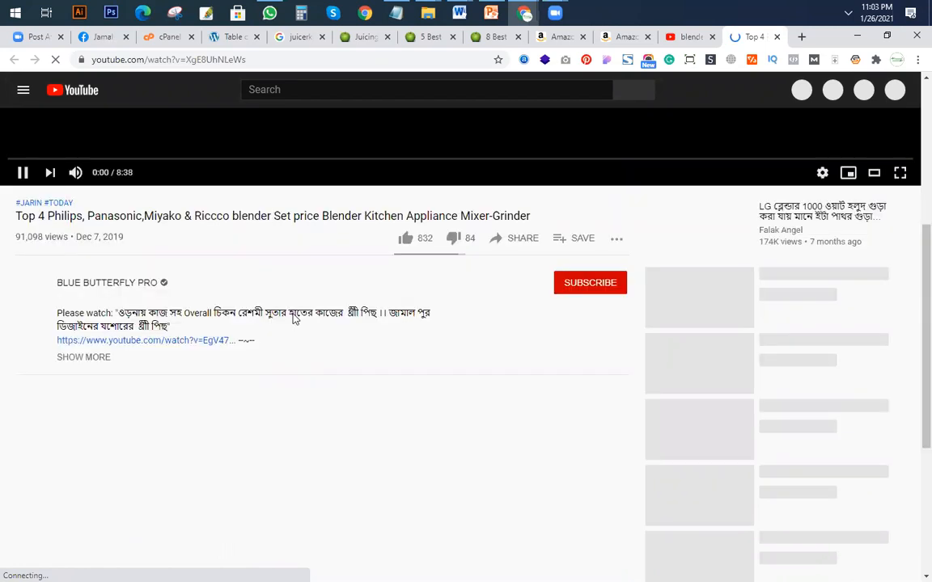
scroll(294, 319, "up", 1)
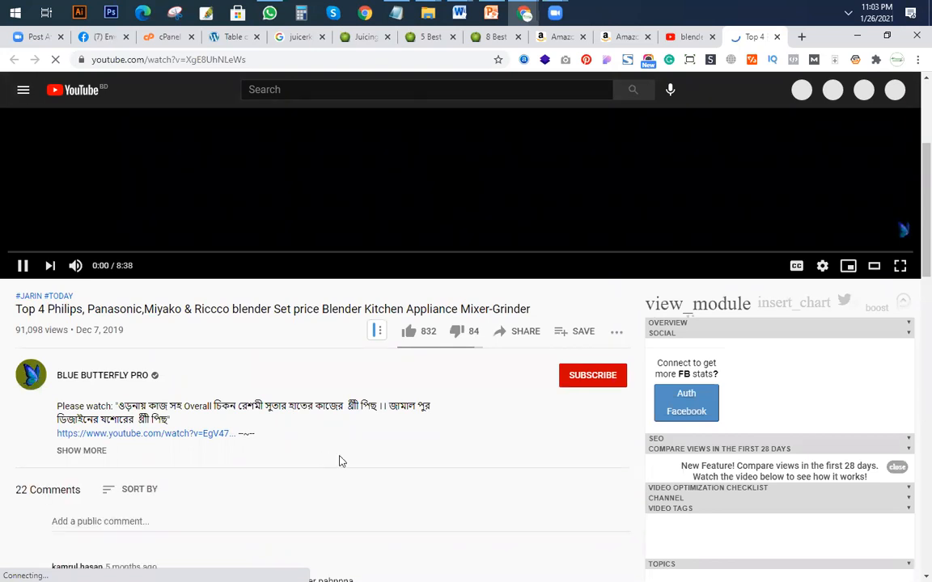
scroll(340, 457, "down", 4)
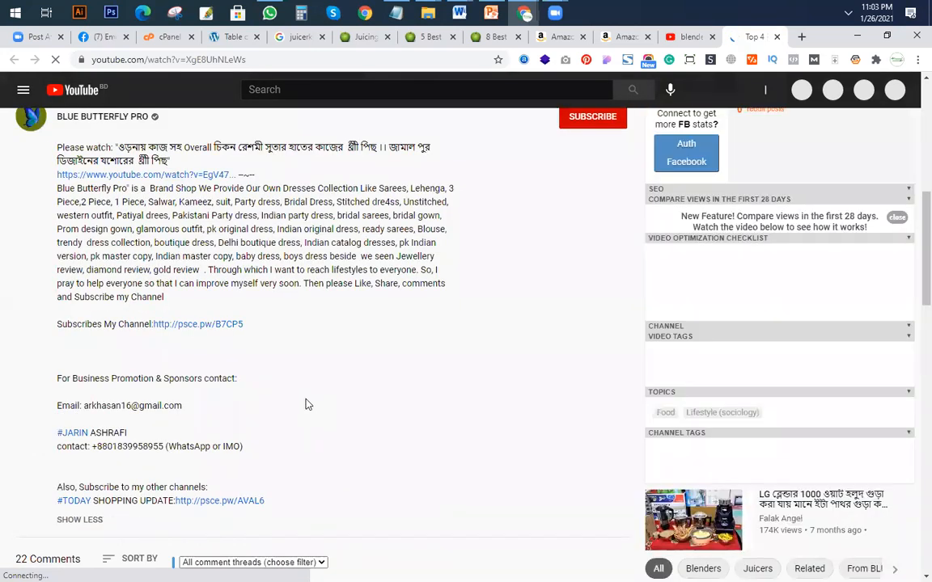
Examine the expanded description of the Top 4 blender video for product links.
scroll(365, 249, "down", 3)
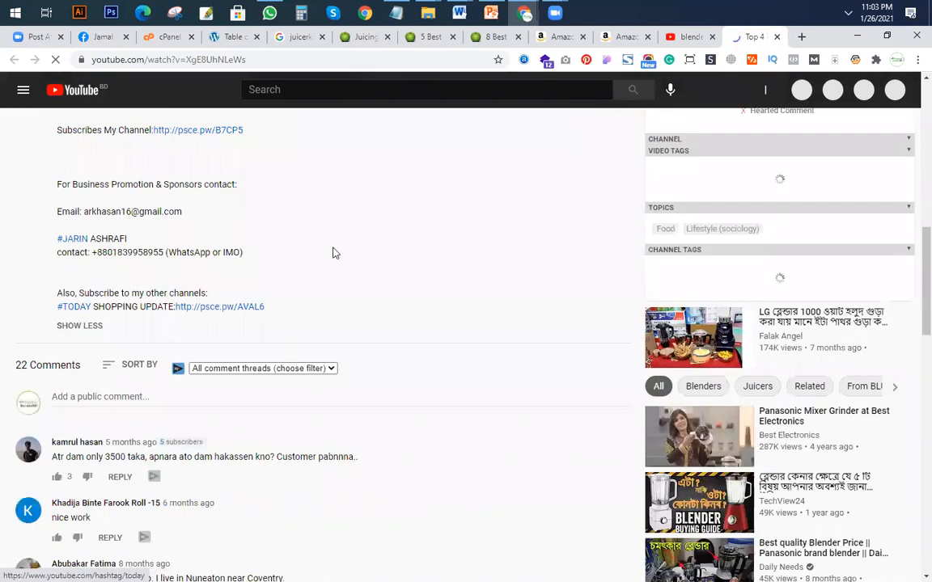
scroll(332, 253, "up", 5)
scroll(336, 343, "up", 5)
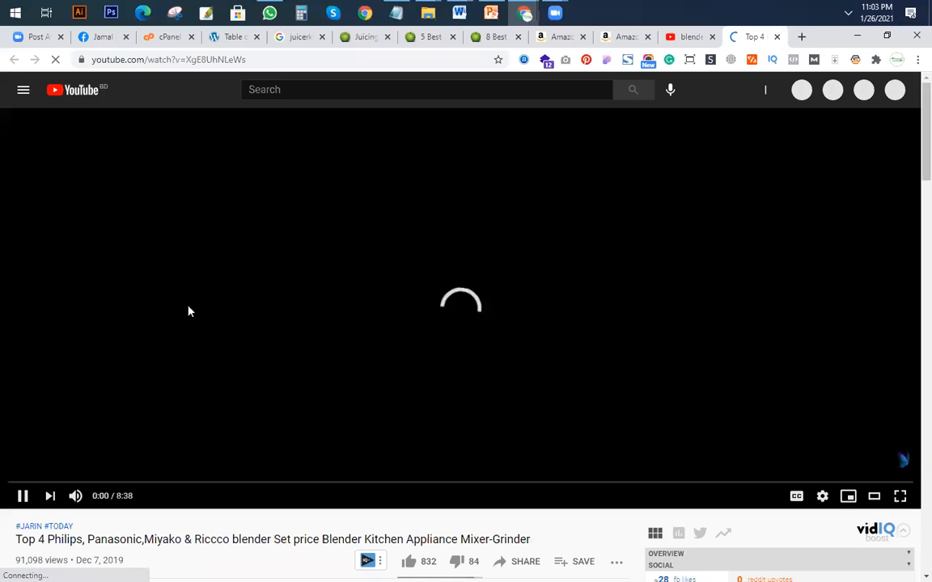
scroll(187, 309, "down", 10)
scroll(190, 306, "up", 1)
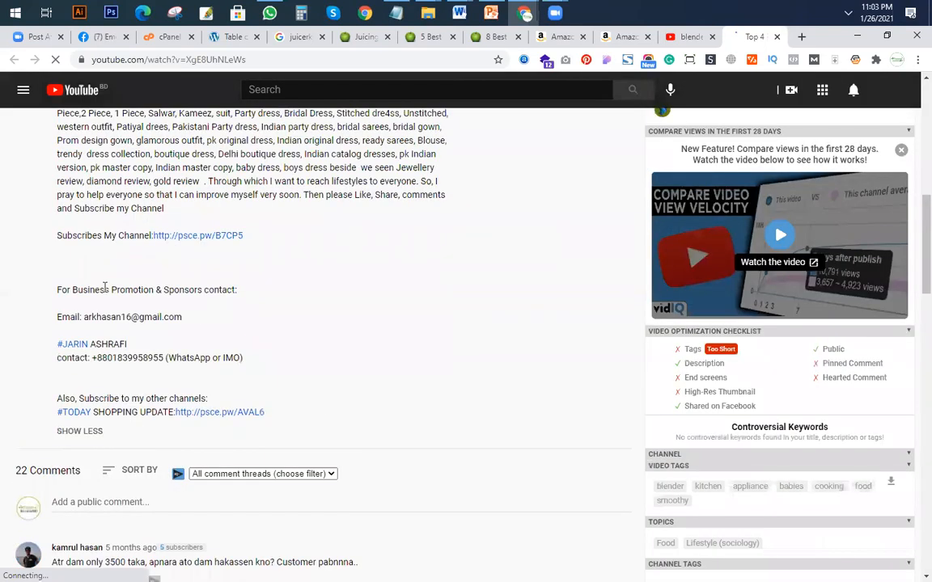
scroll(133, 204, "up", 2)
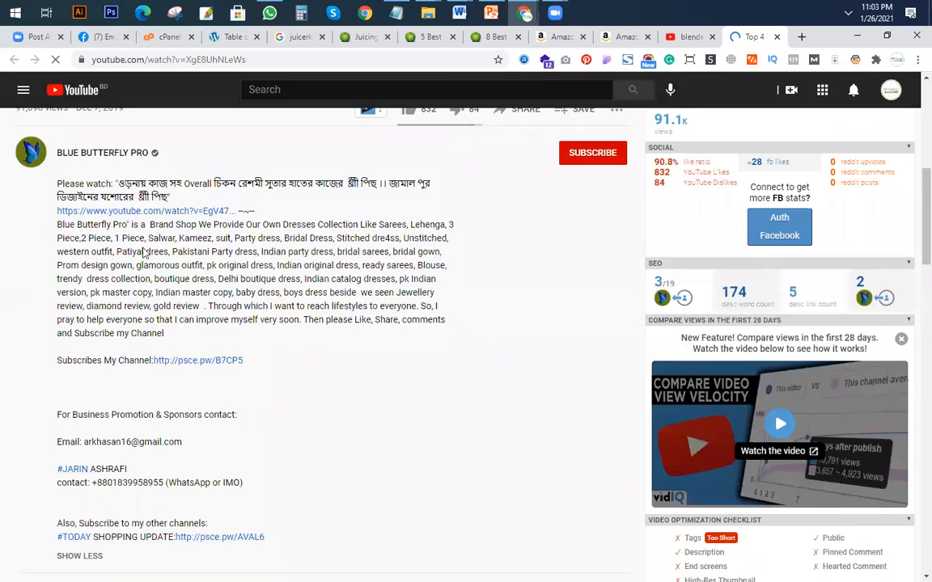
scroll(132, 228, "down", 2)
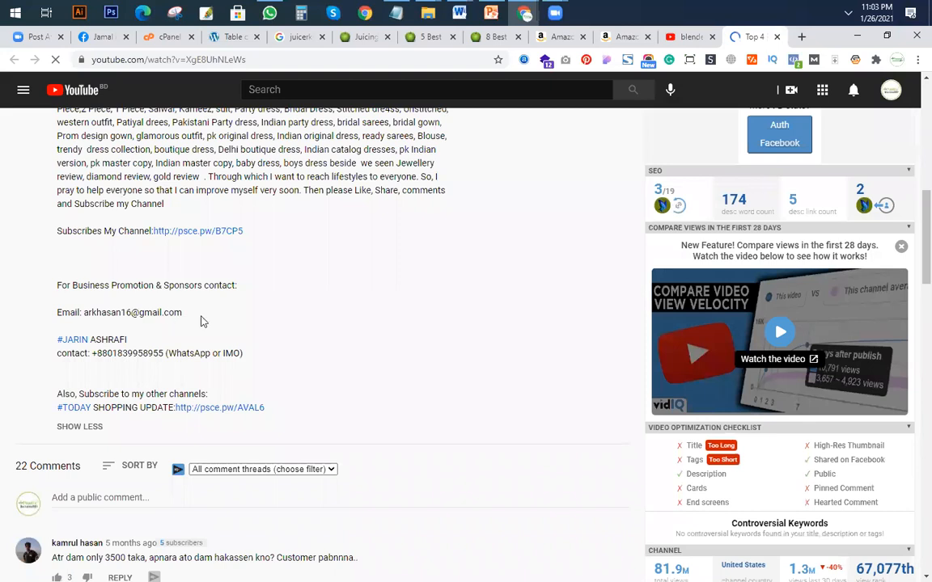
scroll(200, 324, "down", 3)
scroll(200, 332, "up", 2)
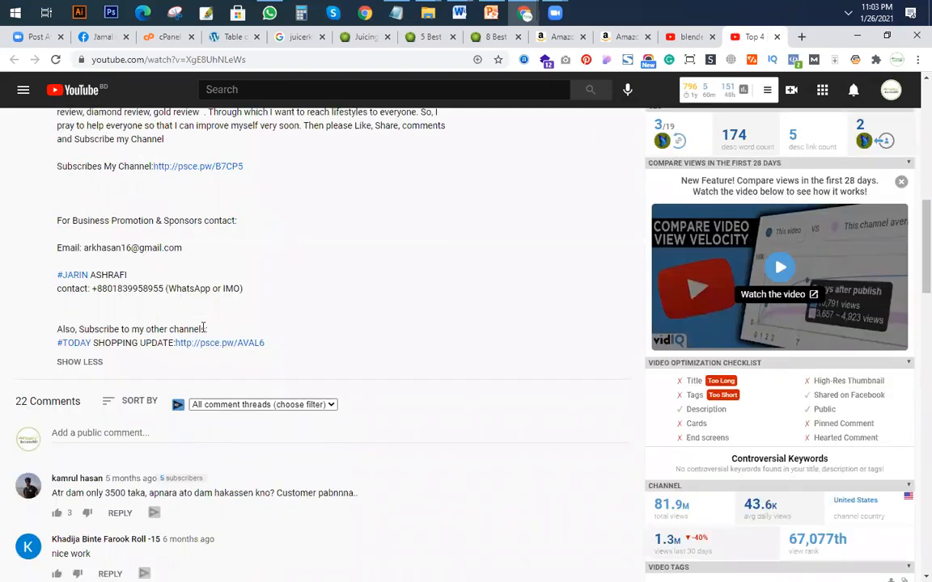
scroll(461, 388, "up", 4)
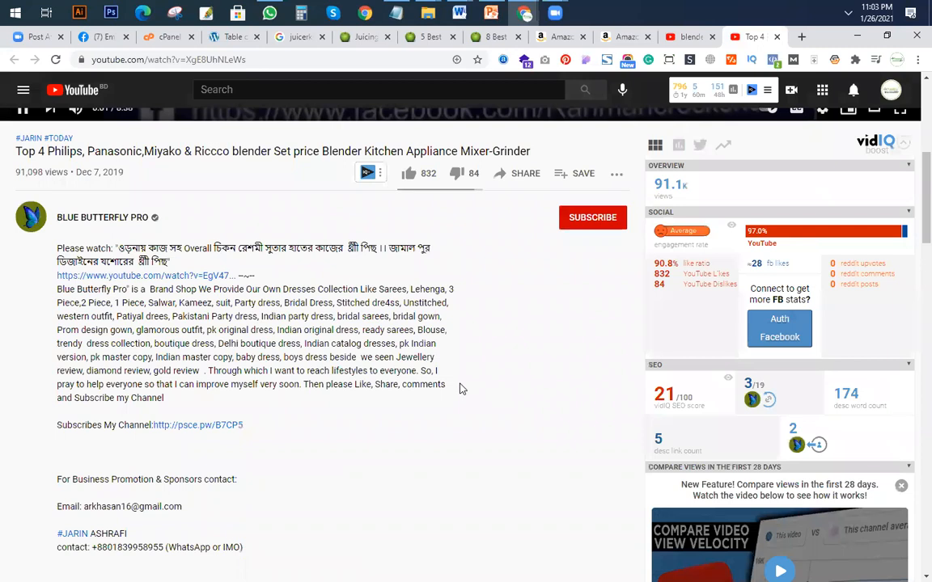
Return to the blender review results and open the Top 5 BEST Blenders (2020) video in a new tab.
left_click(686, 36)
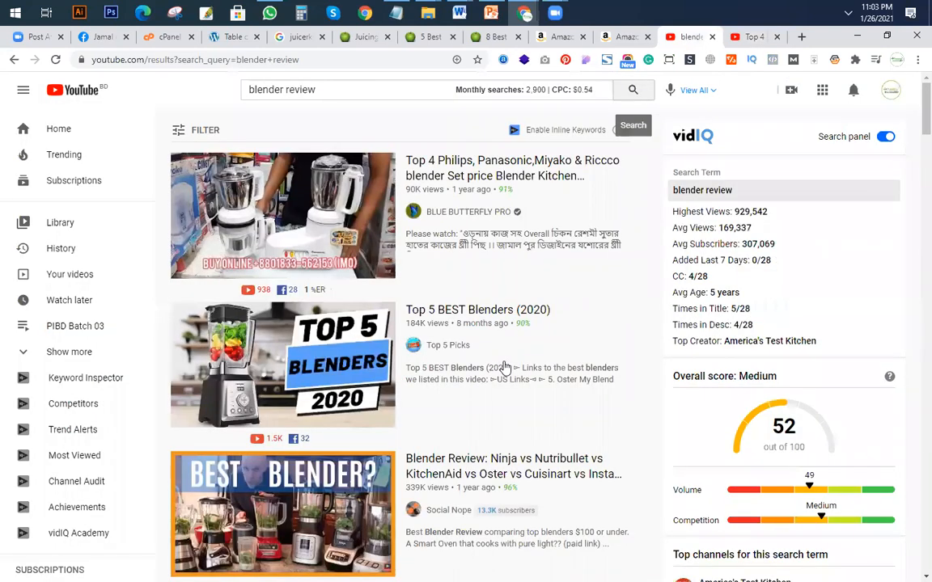
right_click(497, 311)
left_click(506, 322)
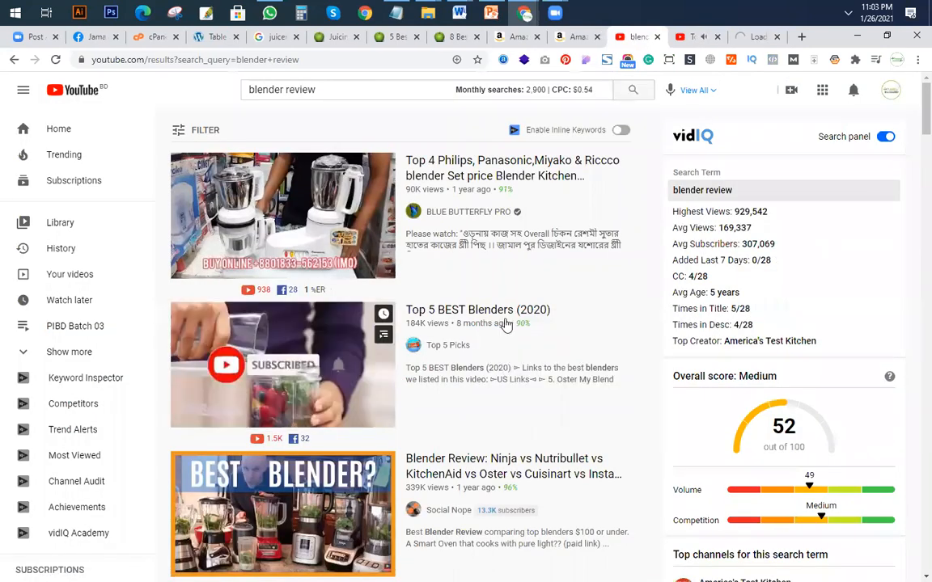
Close the Top 4 blender video's tab and skip the ad on the Top 5 BEST Blenders (2020) video.
left_click(690, 37)
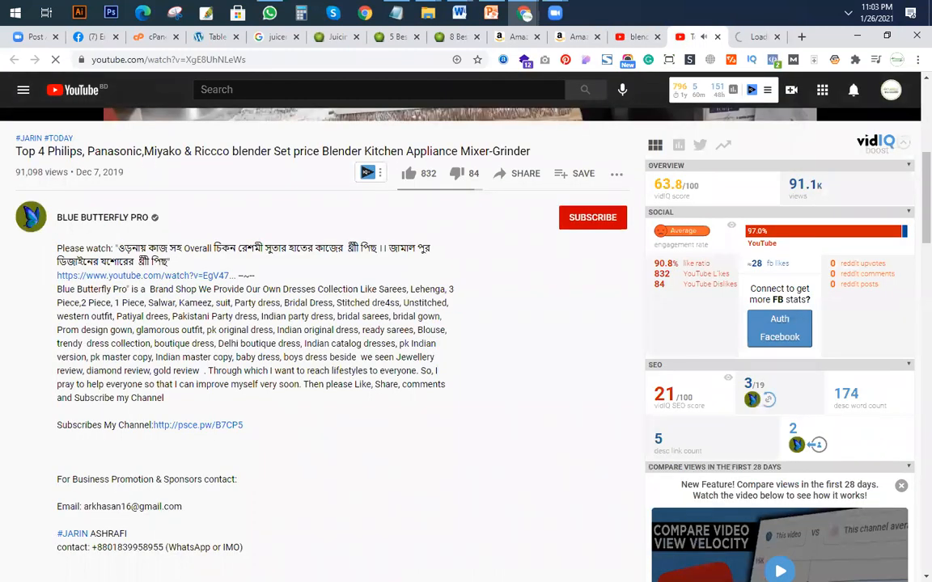
scroll(460, 345, "up", 6)
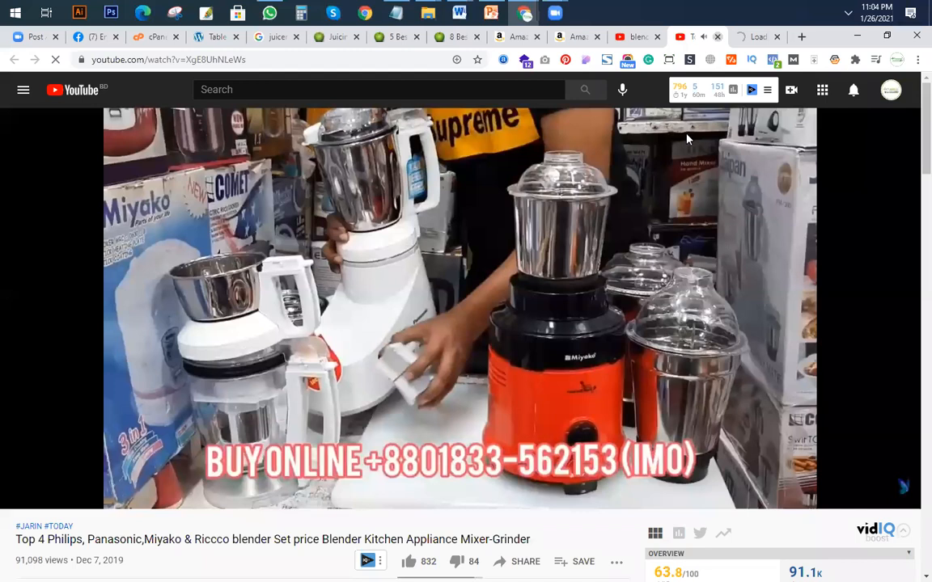
key("ctrl+w")
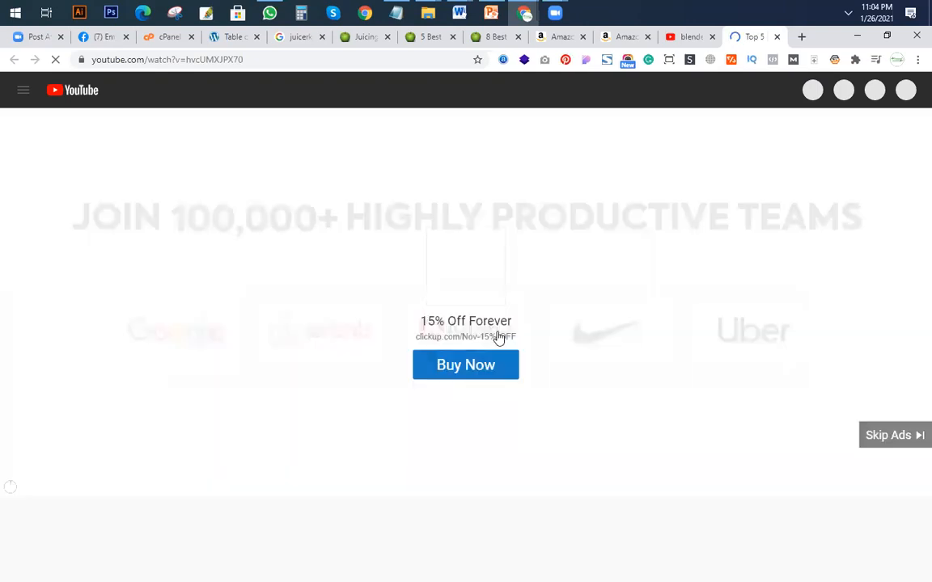
left_click(913, 437)
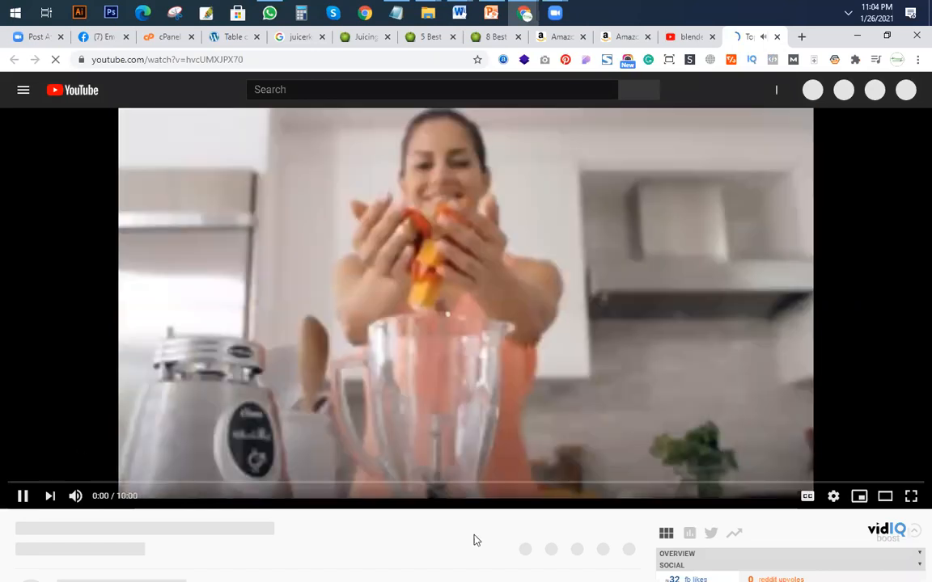
Expand the Top 5 BEST Blenders video's description and review its US, UK and CA Amazon links and the affiliate disclosure.
scroll(90, 424, "down", 3)
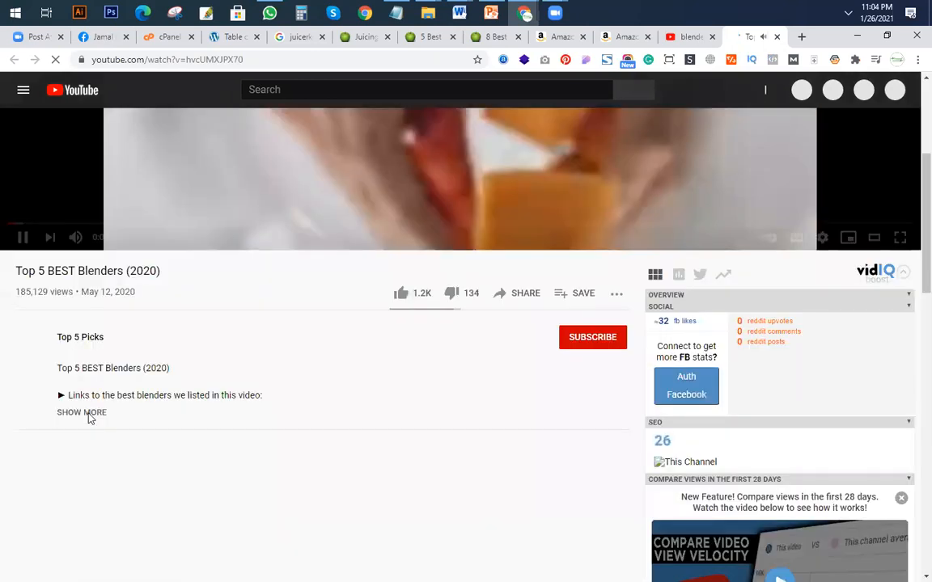
left_click(90, 415)
scroll(356, 420, "down", 3)
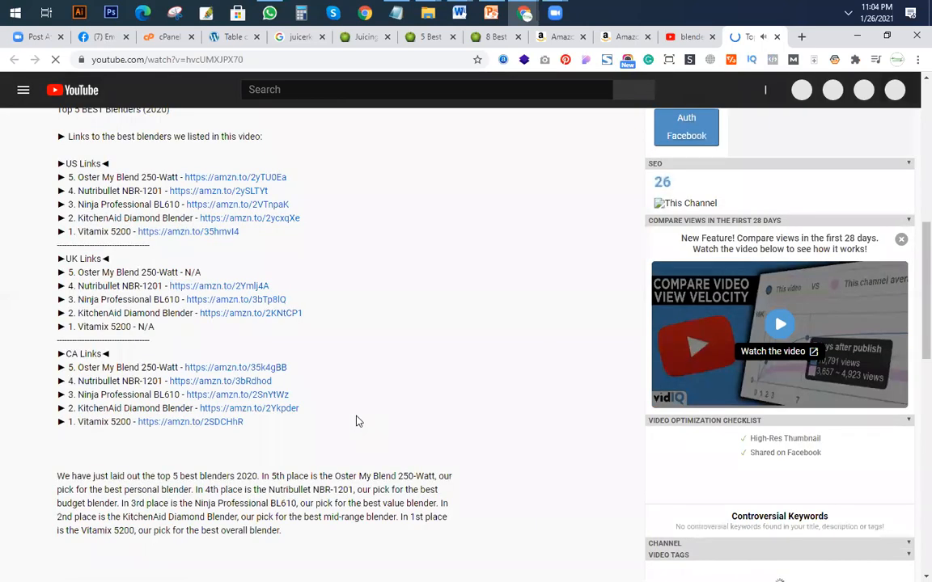
scroll(356, 420, "up", 2)
scroll(359, 421, "down", 6)
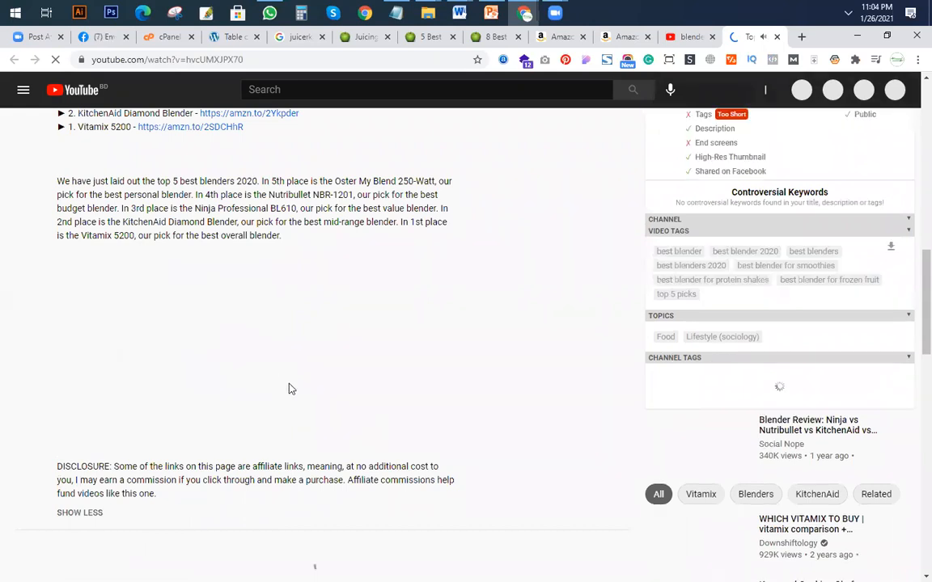
scroll(292, 389, "down", 3)
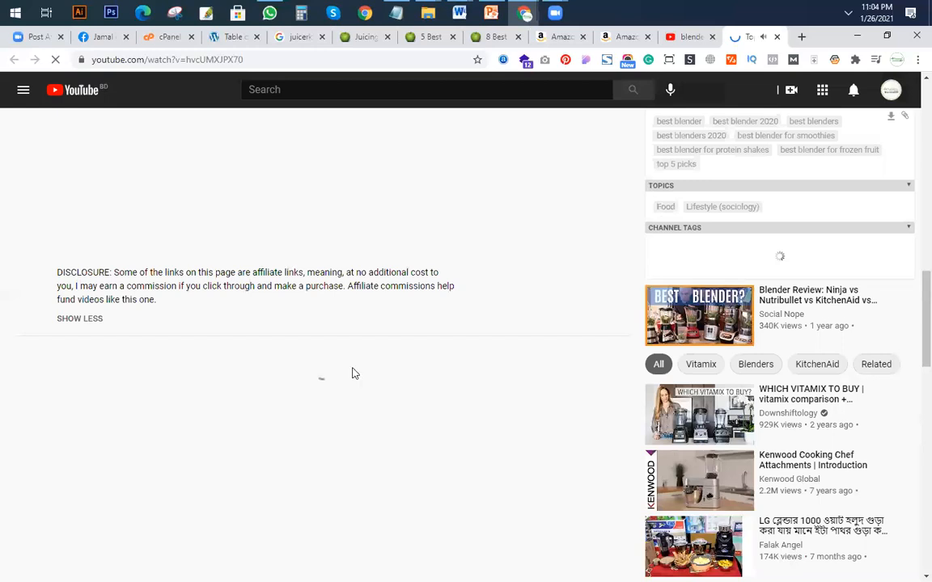
Recheck the regional Amazon links in the Top 5 BEST Blenders (2020) description and close the video's tab.
scroll(553, 248, "up", 4)
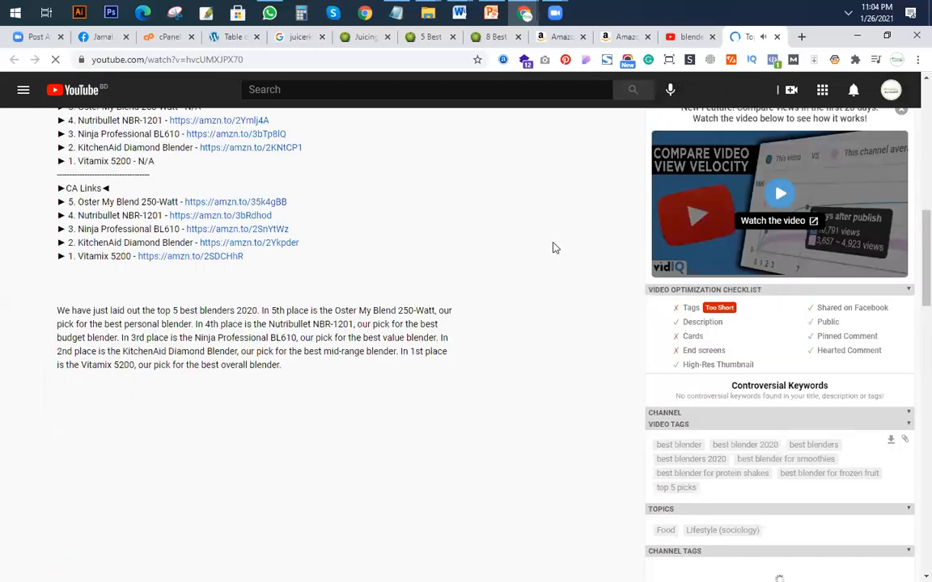
scroll(553, 247, "up", 3)
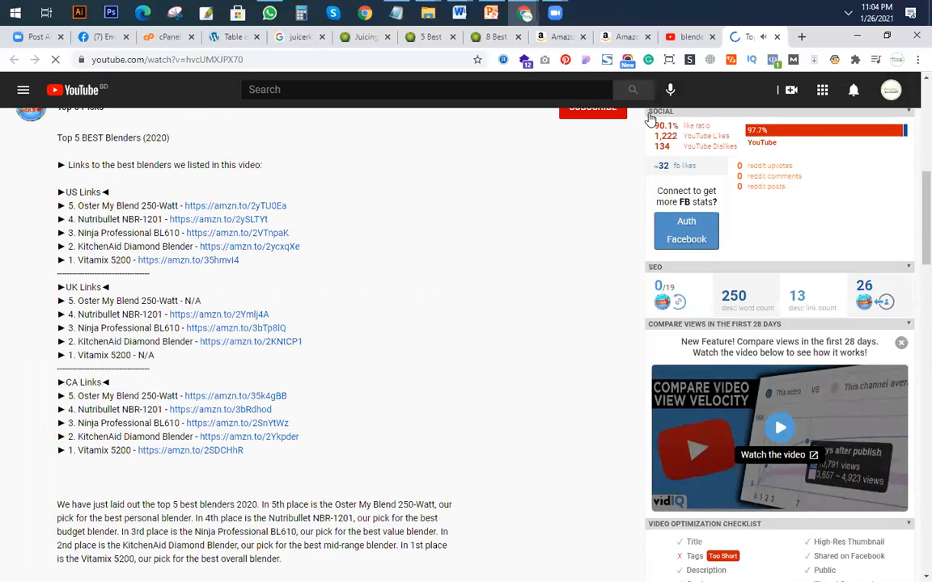
left_click(777, 39)
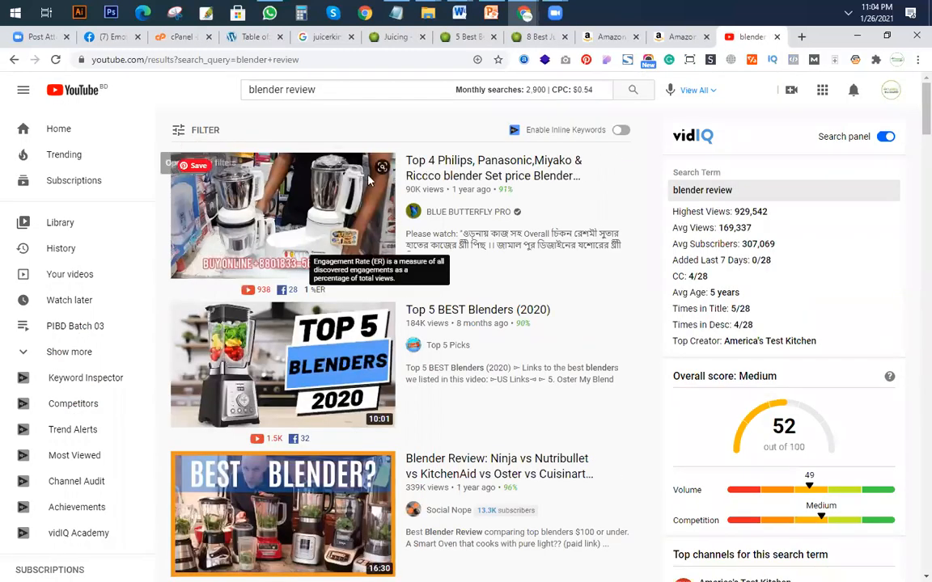
Filter the blender review search results to show only Creative Commons videos.
left_click(191, 133)
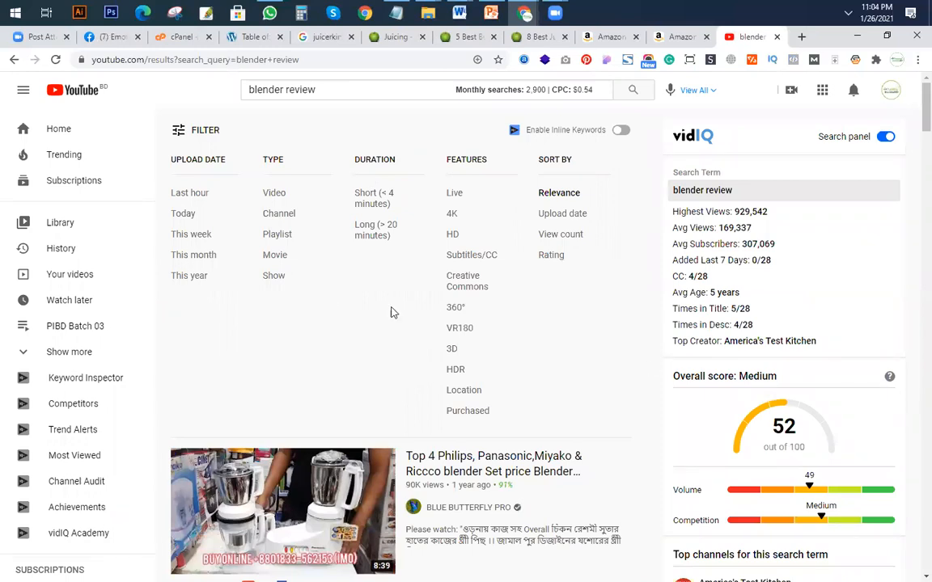
scroll(390, 312, "down", 1)
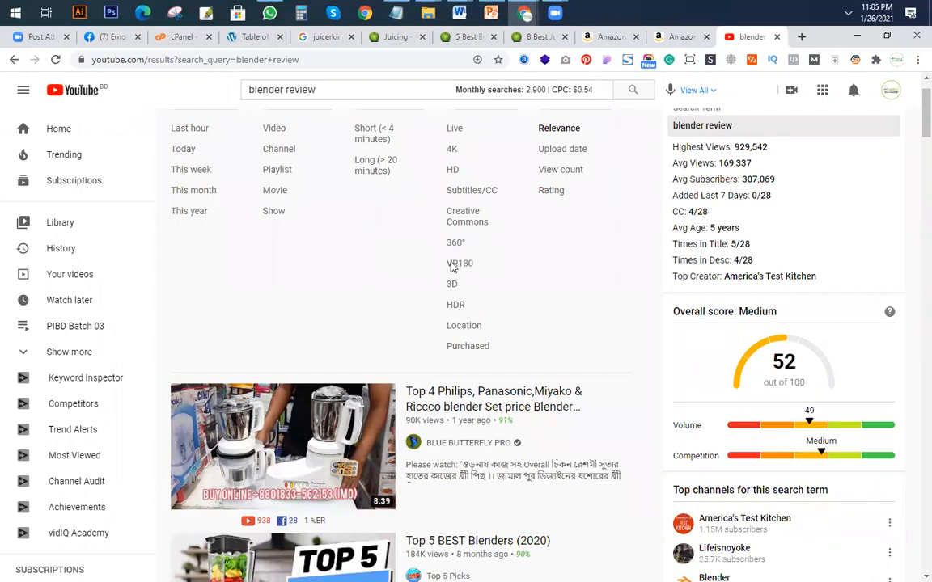
scroll(531, 358, "down", 3)
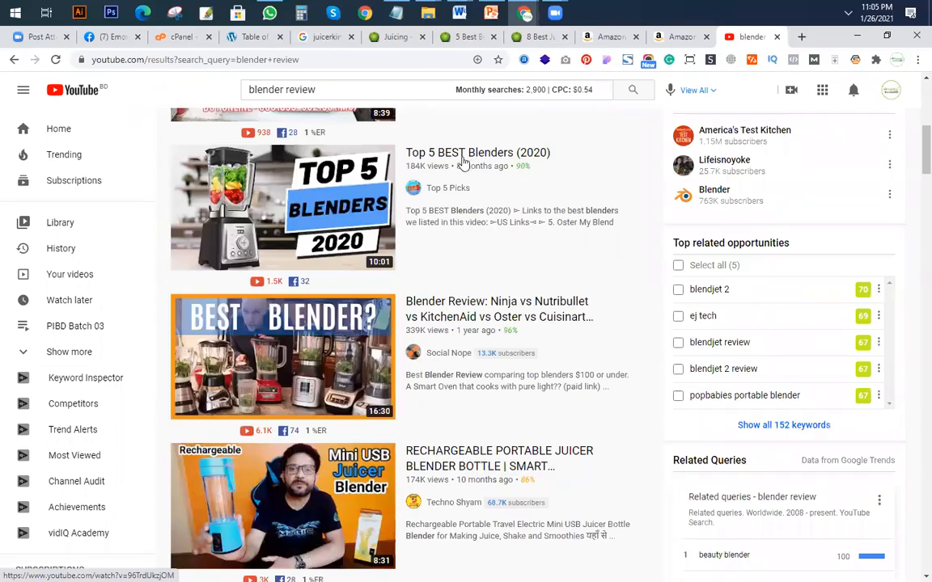
scroll(463, 156, "up", 4)
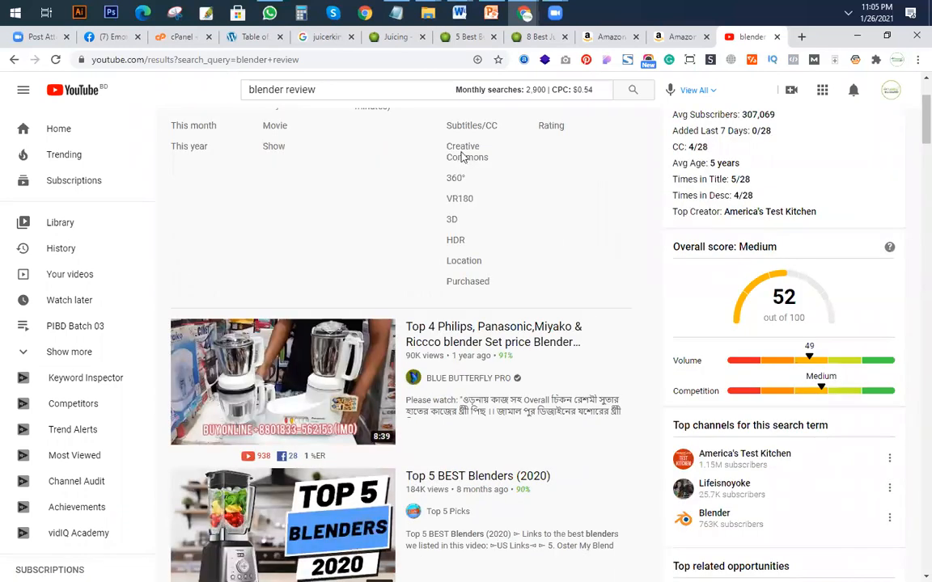
left_click(462, 156)
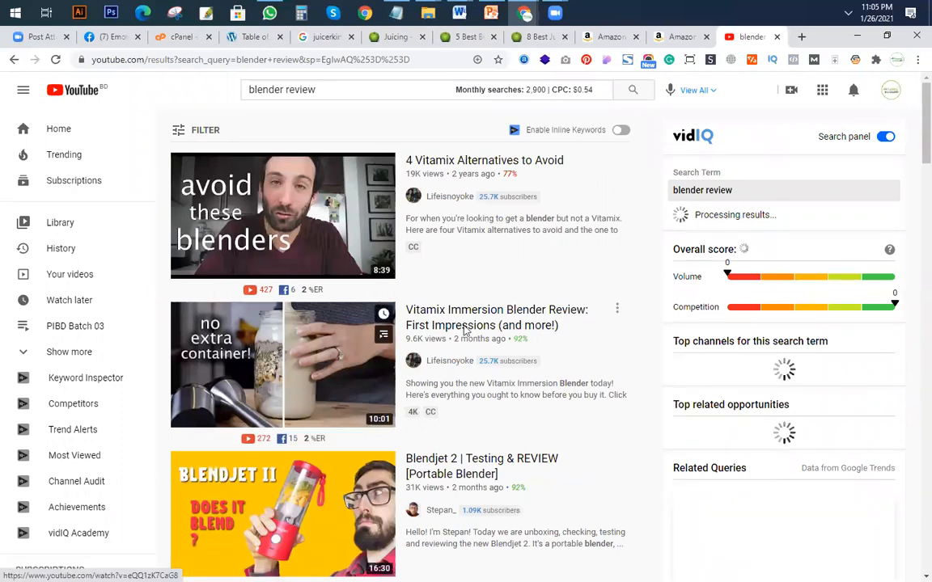
Open the Vitamix Immersion Blender Review: First Impressions video in a new tab and expand its description.
left_click(684, 440)
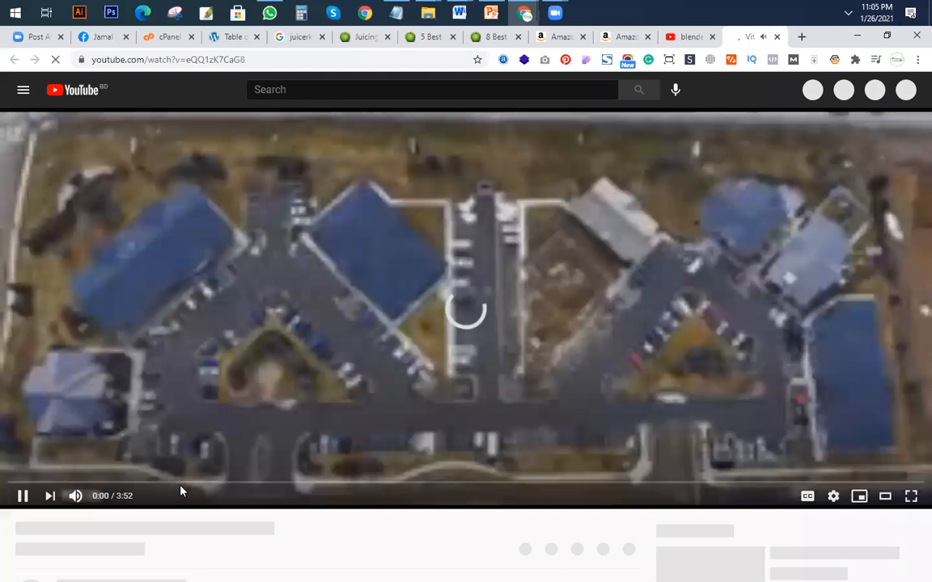
scroll(180, 491, "down", 3)
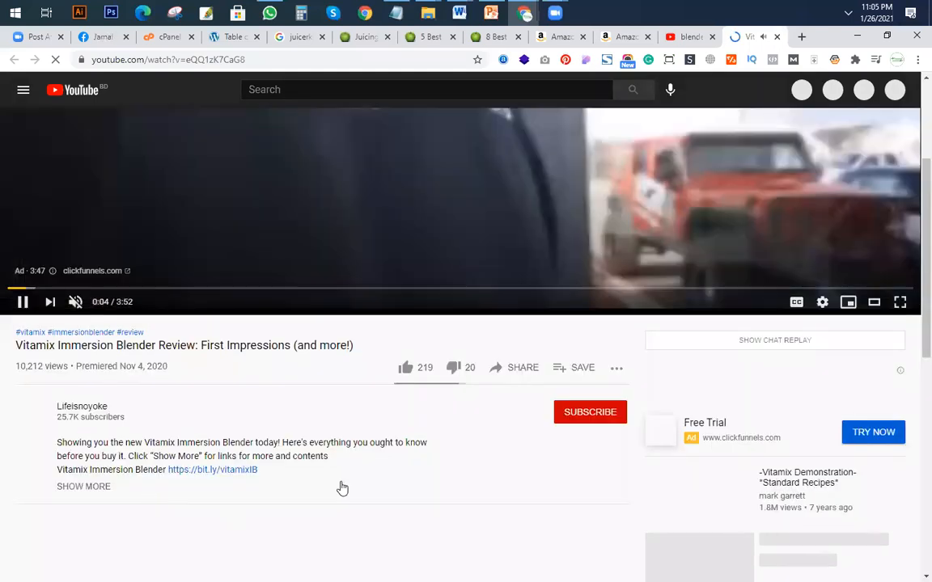
left_click(340, 486)
Examine the Vitamix video's description for its product links, contents list and license entry.
scroll(339, 484, "down", 2)
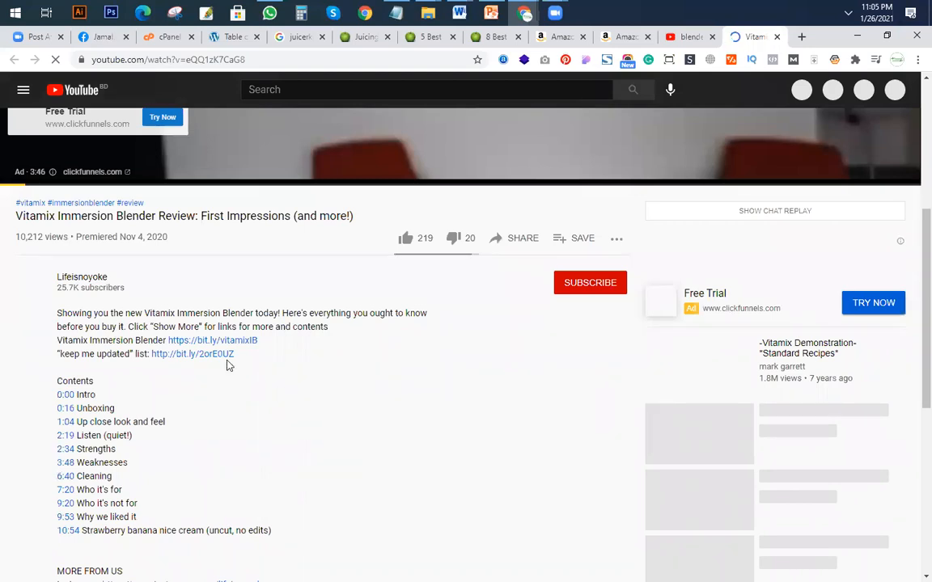
scroll(191, 361, "down", 2)
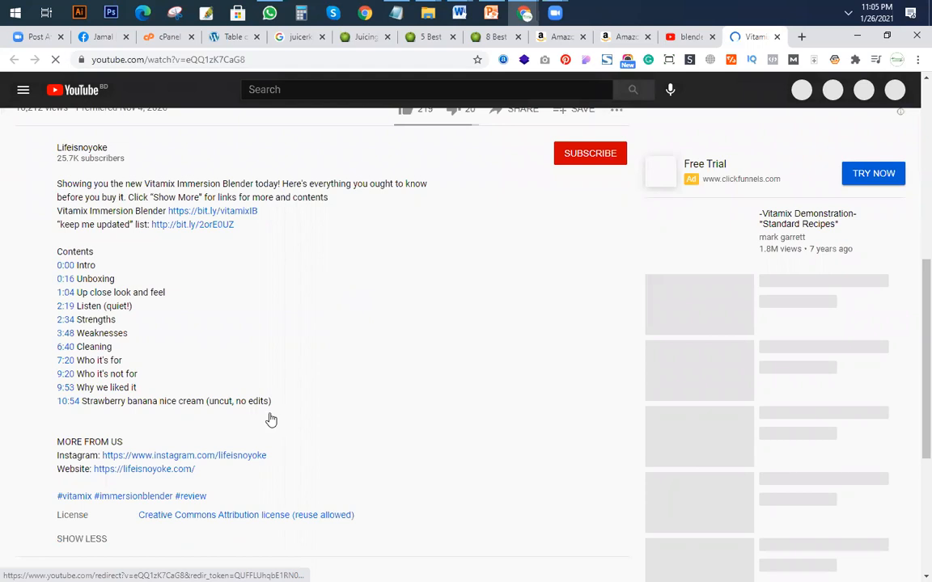
scroll(308, 408, "down", 2)
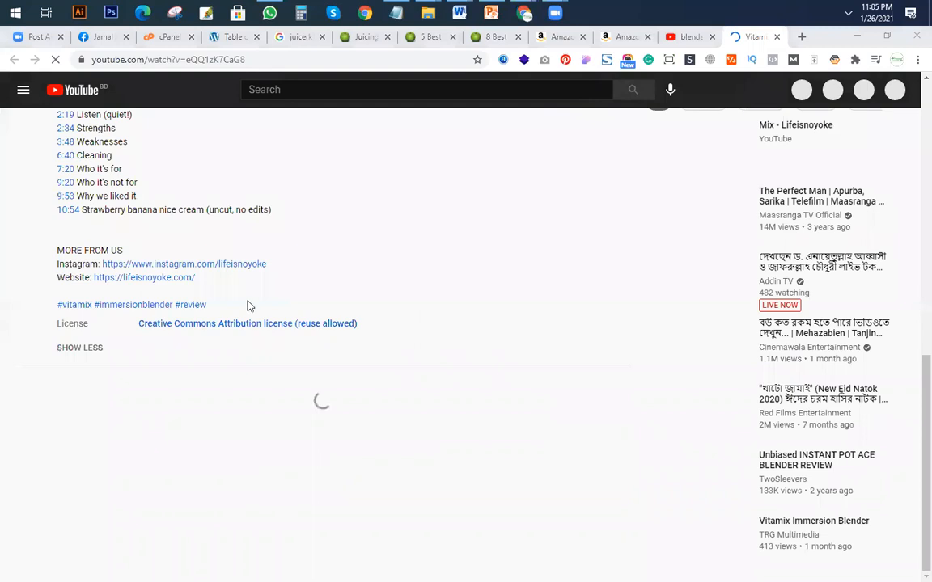
scroll(235, 267, "down", 1)
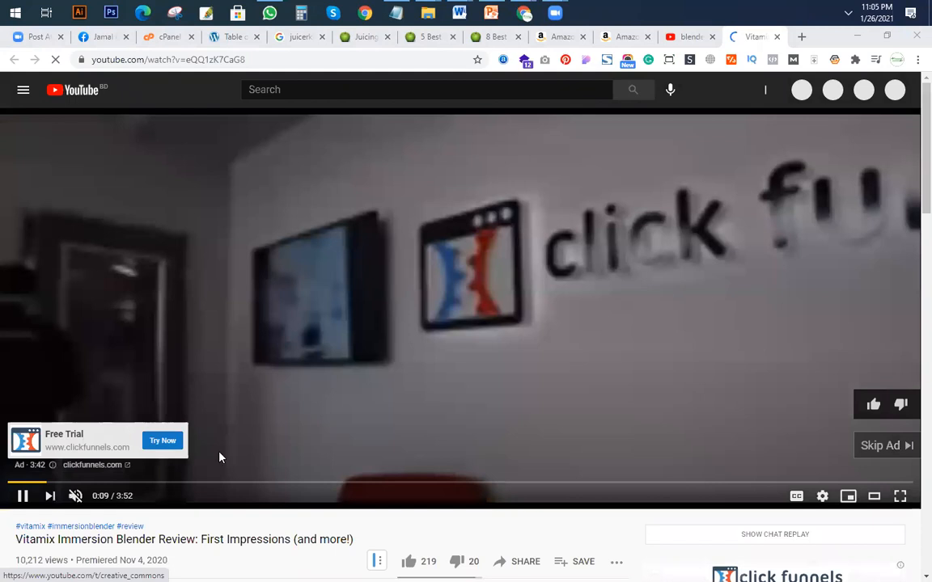
scroll(219, 458, "down", 7)
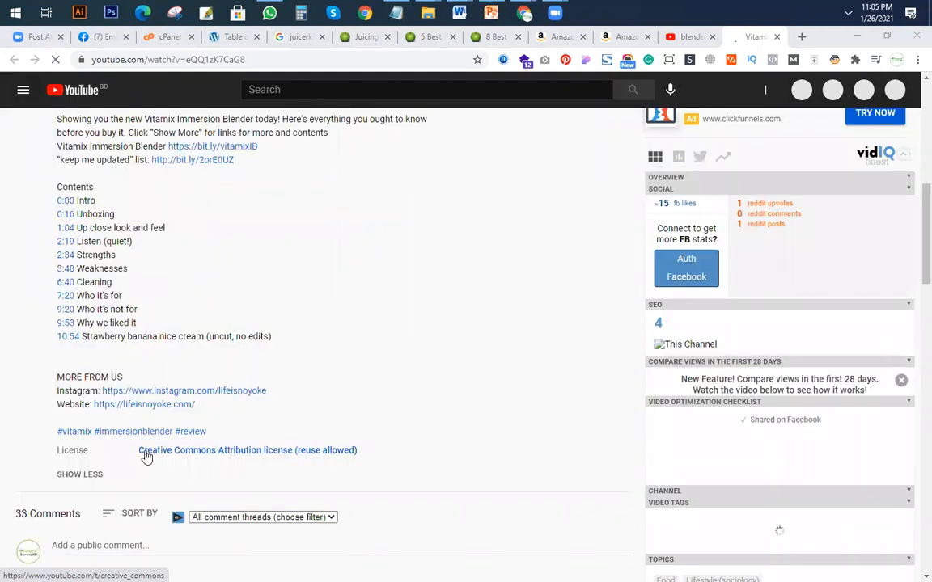